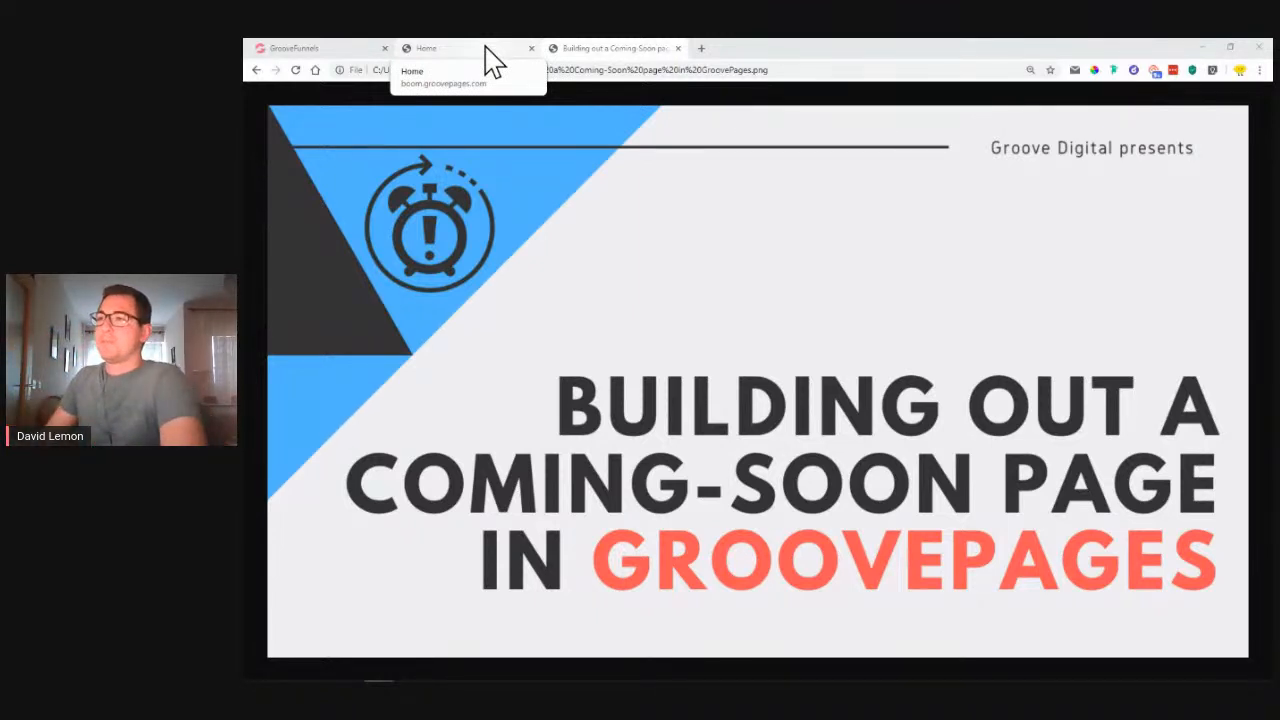
Step: View the published coming-soon example page, followed by its second variation at boom.groovepages.com/comingsoon/2
click(490, 55)
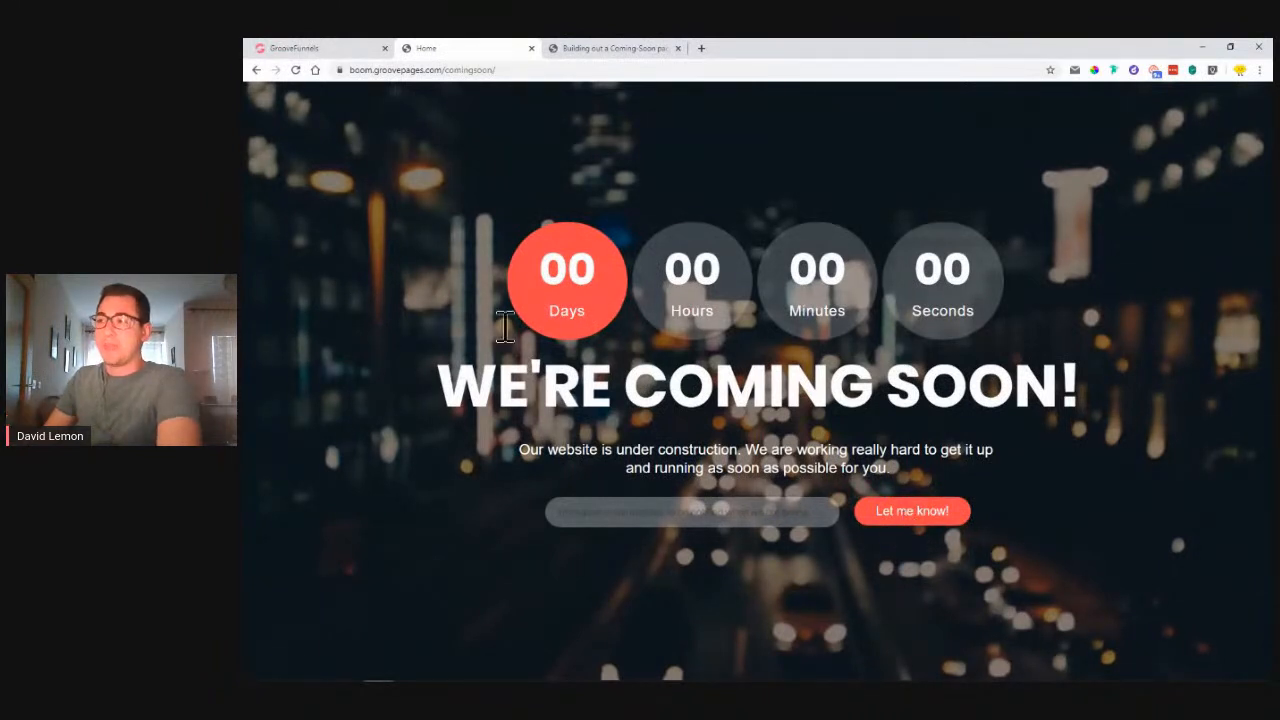
click(562, 70)
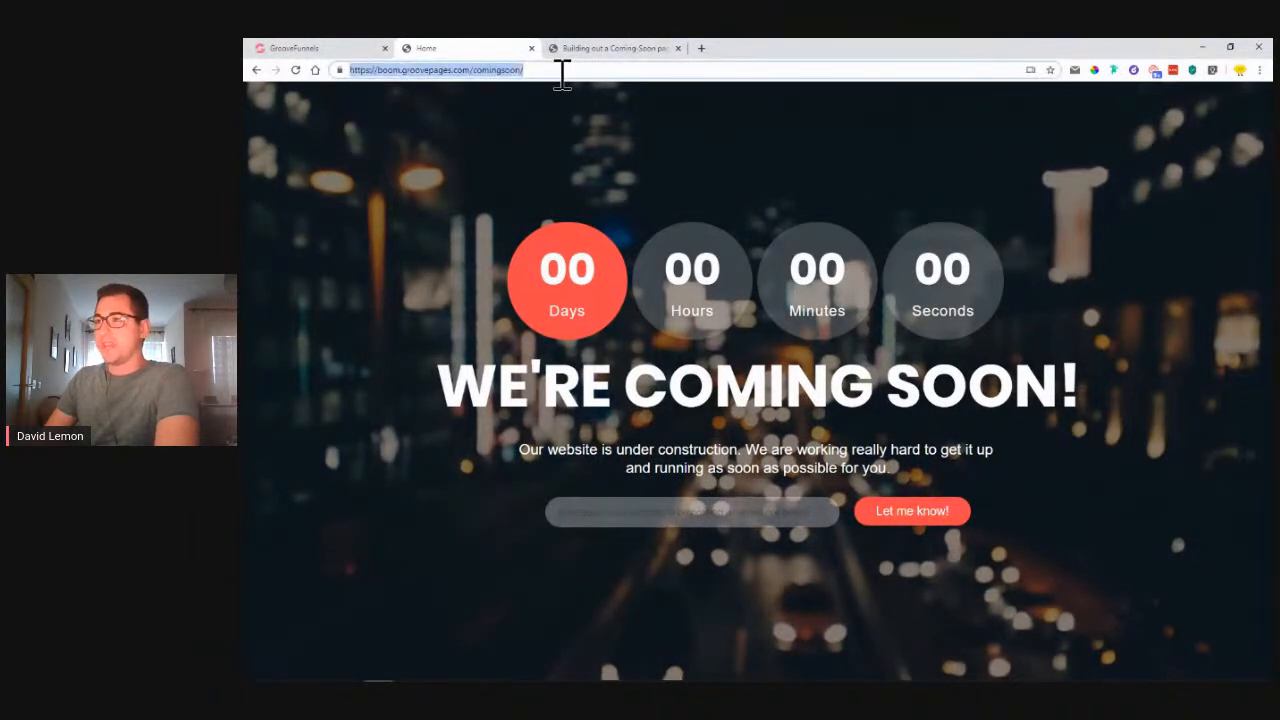
click(562, 70)
text(2)
key(Return)
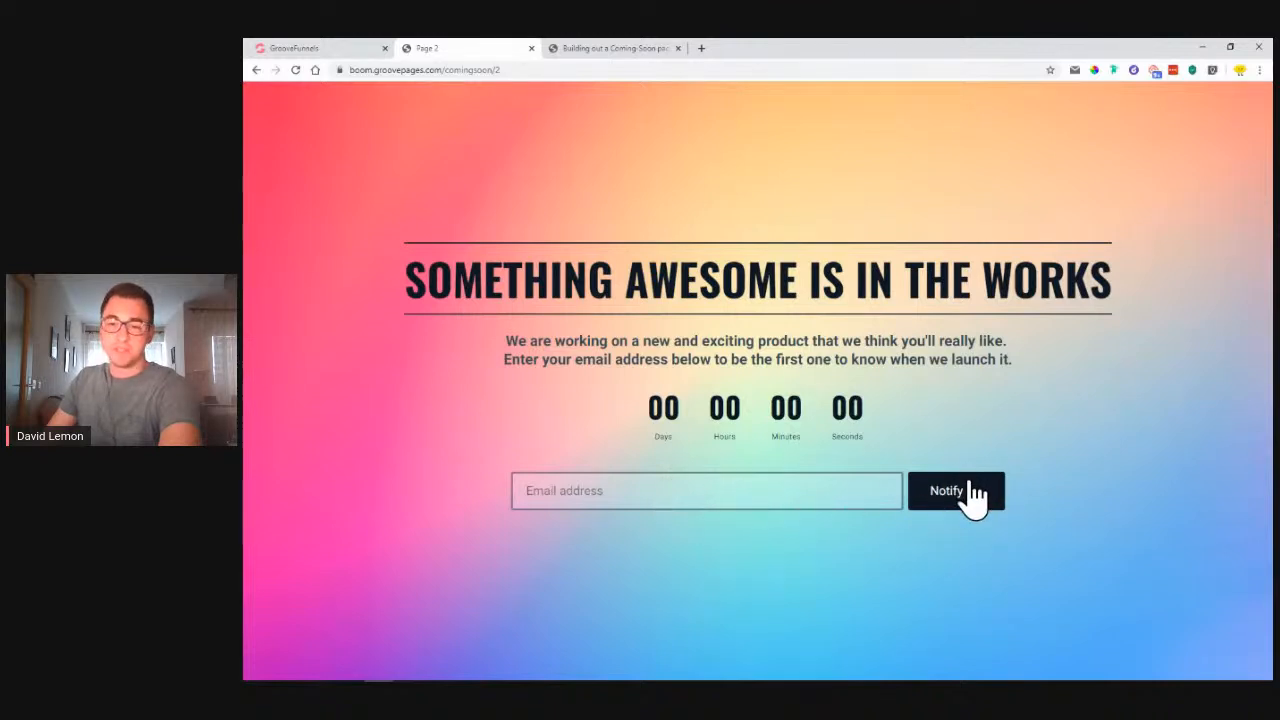
Step: View the third coming-soon example at boom.groovepages.com/comingsoon/3 and close the example page
click(550, 72)
click(553, 77)
key(BackSpace)
text(3)
key(Return)
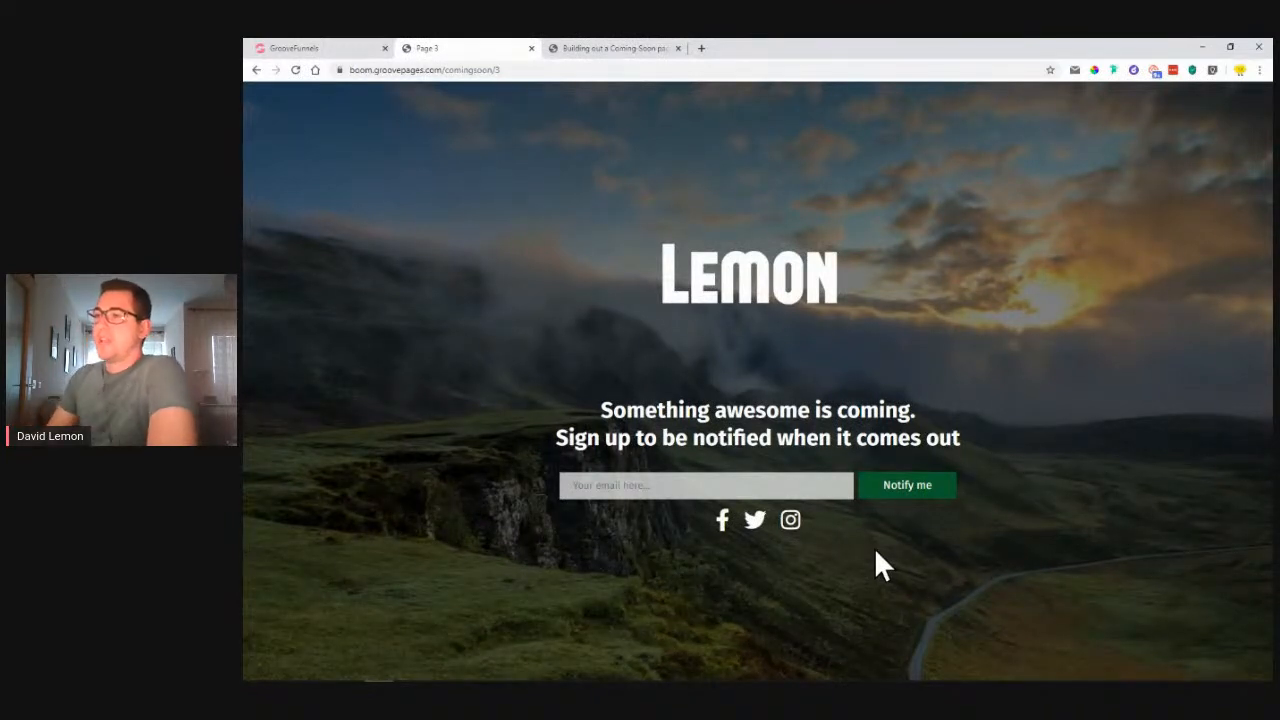
click(531, 48)
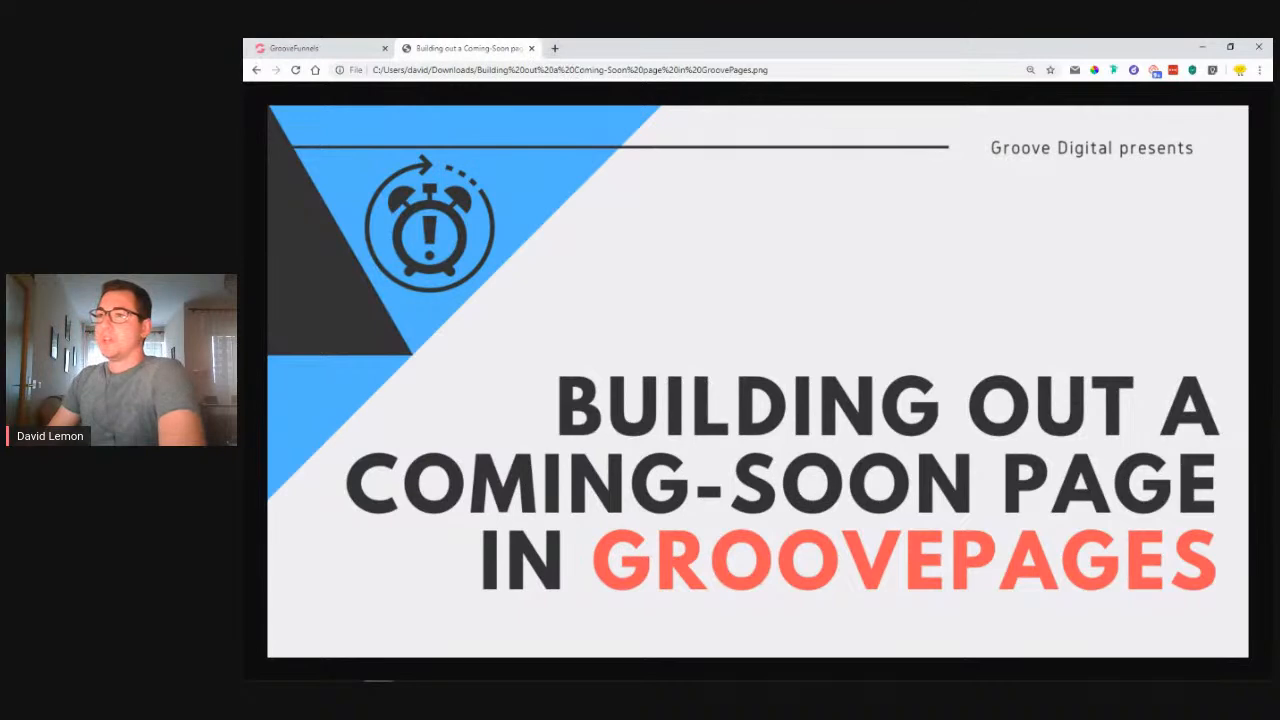
Step: Open the live comingsoon page from the publish settings of the Coming Soon Pages site in the GrooveFunnels builder
click(318, 48)
click(355, 230)
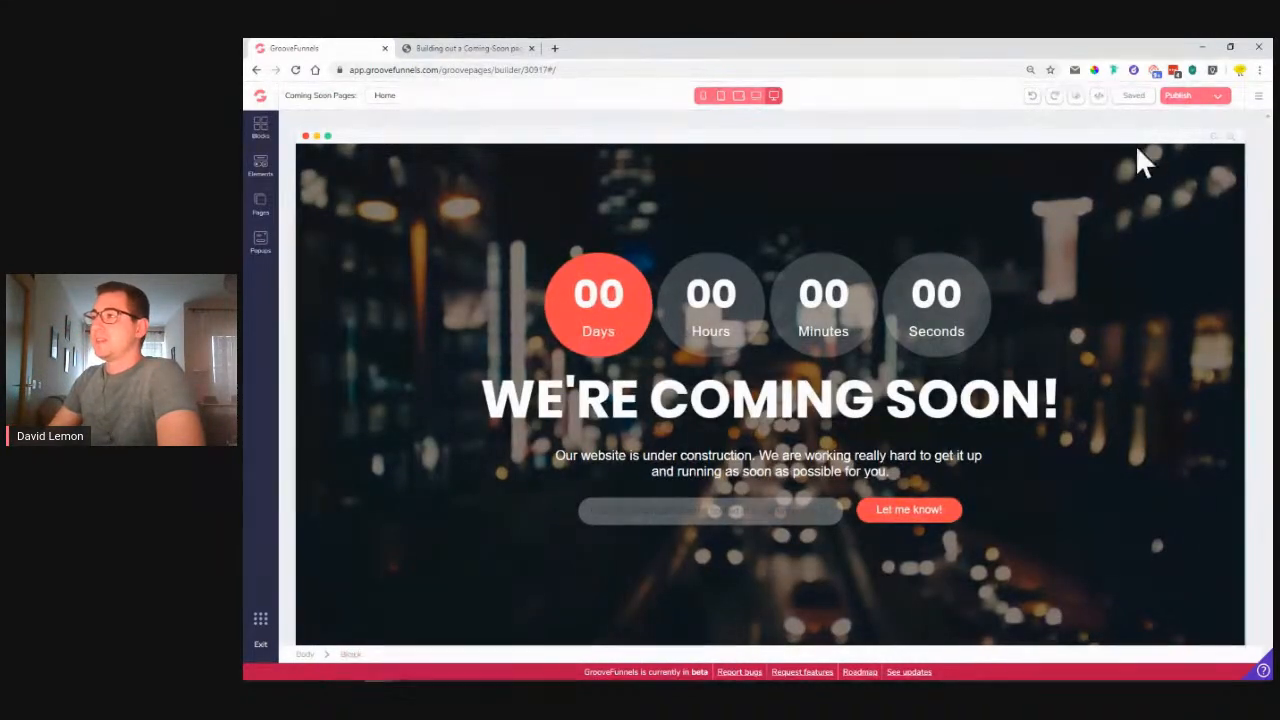
click(1204, 96)
click(1180, 226)
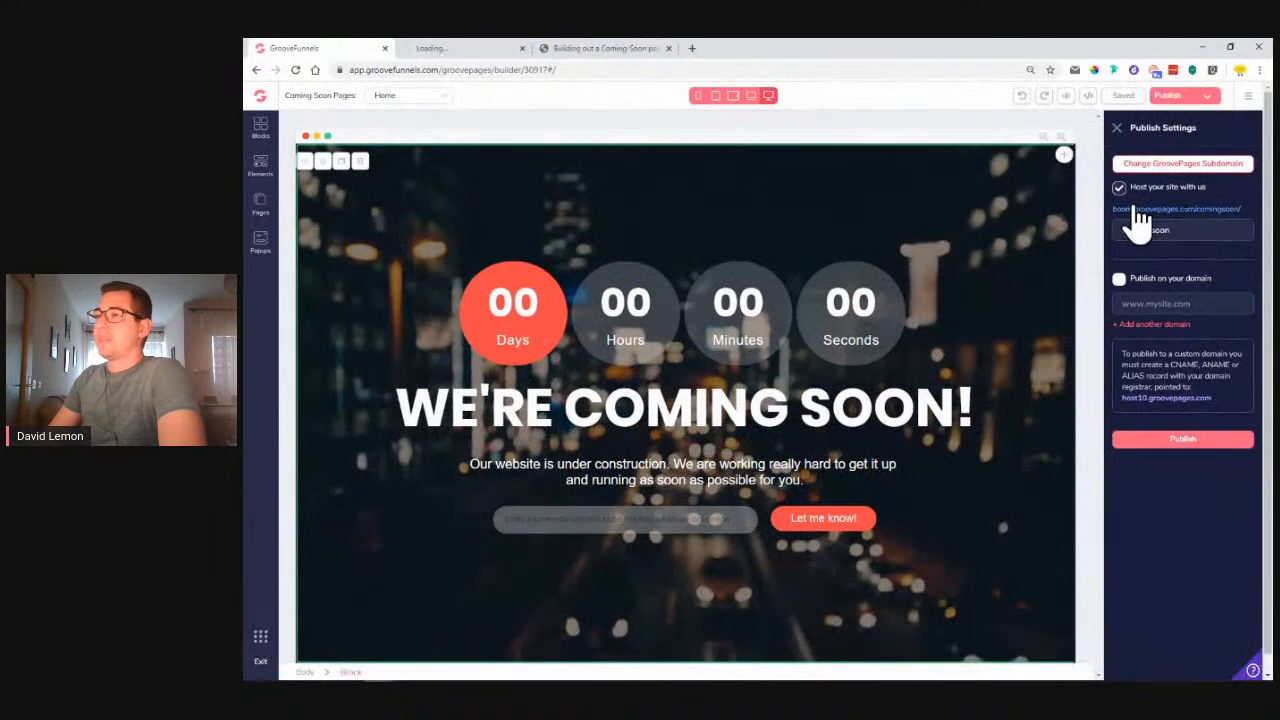
click(508, 49)
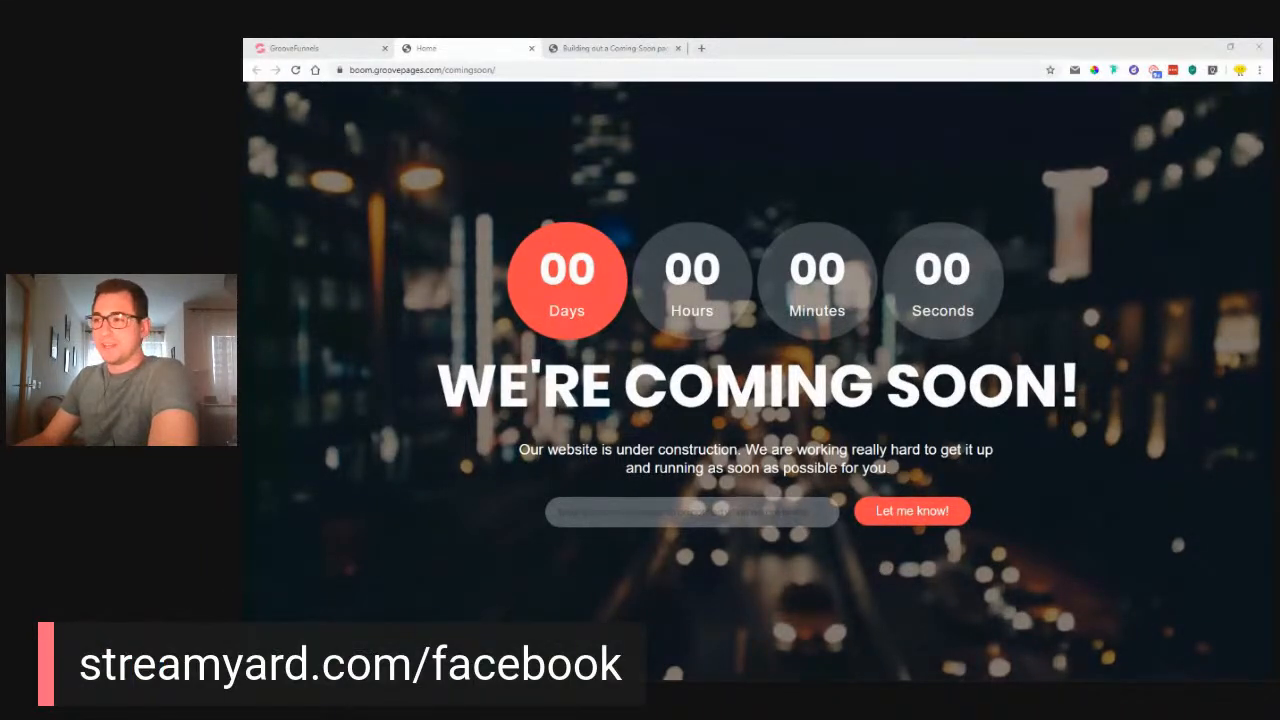
Step: Return to the GrooveFunnels dashboard and enlarge the browser view to 110%
click(588, 48)
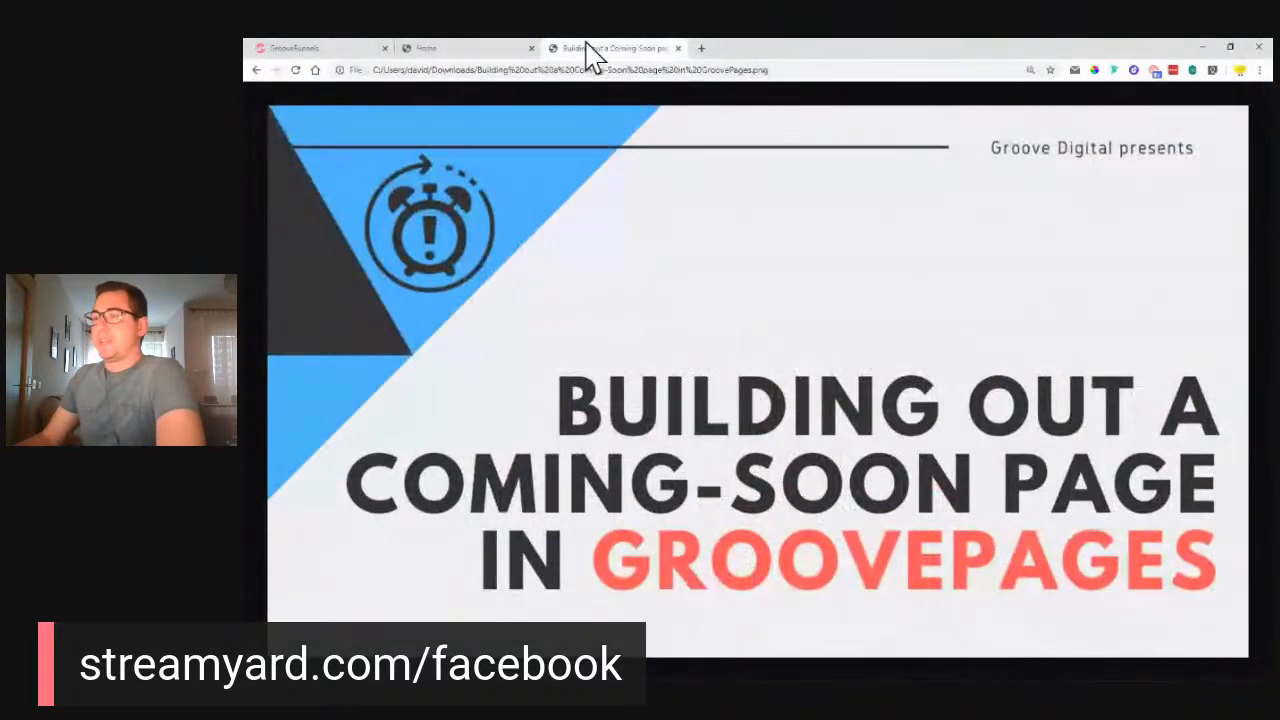
click(305, 48)
click(263, 110)
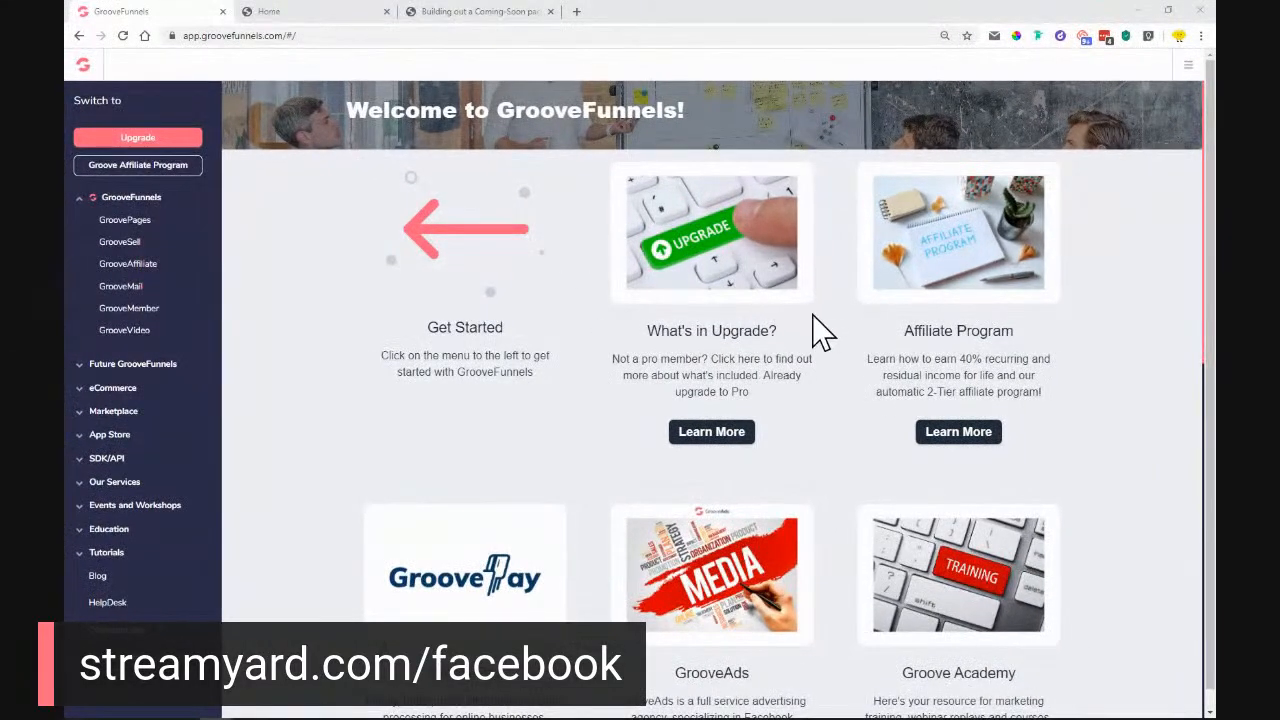
key(ctrl+plus)
key(ctrl+plus)
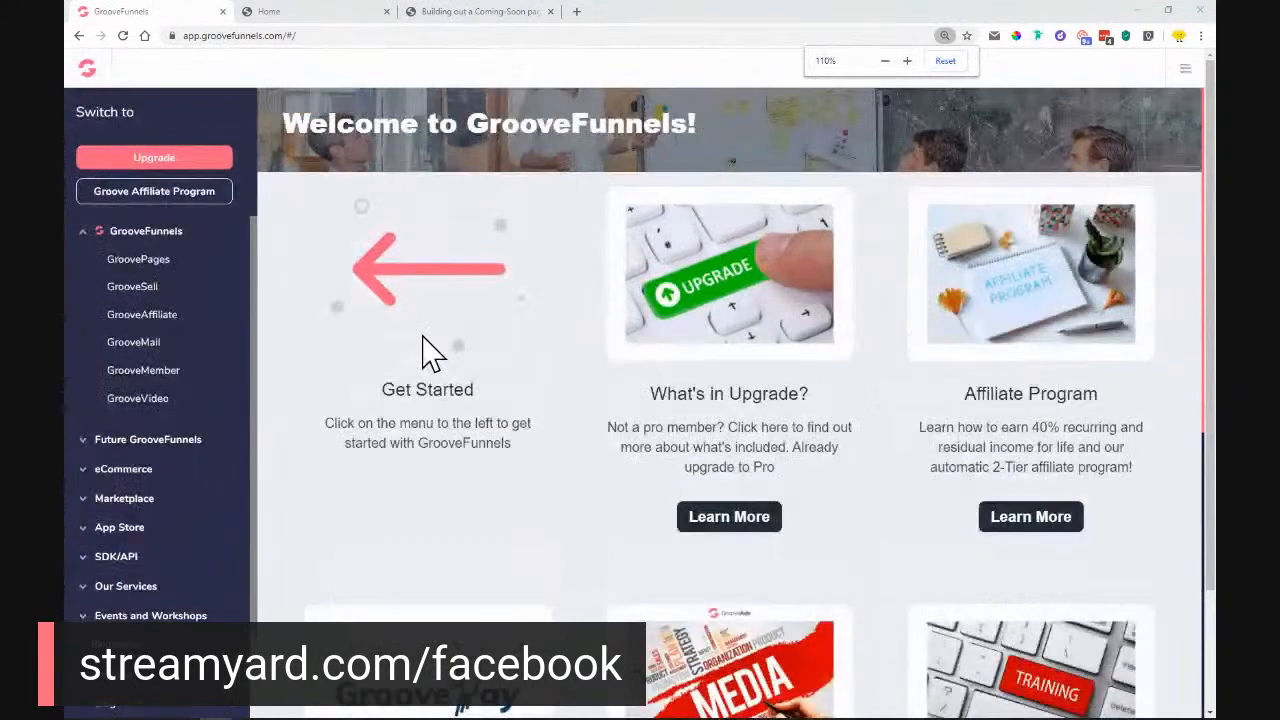
Step: Create a new site in GroovePages from the blank template
click(145, 262)
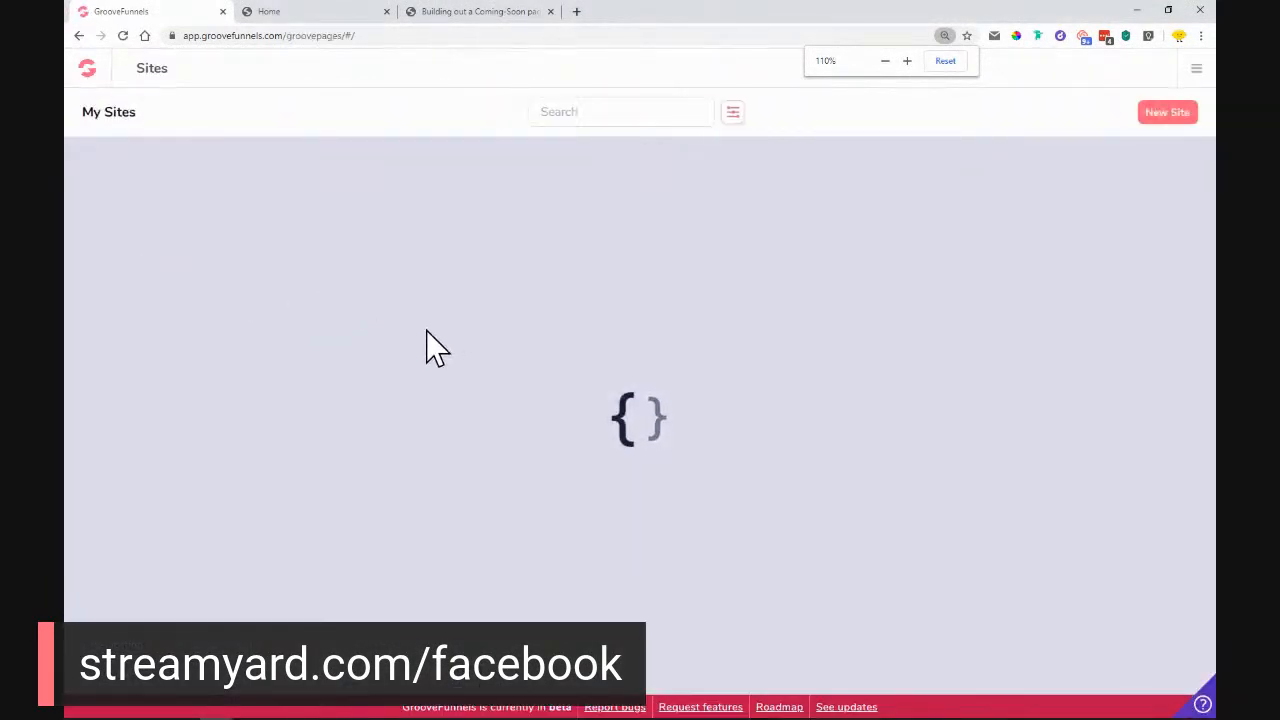
click(1165, 112)
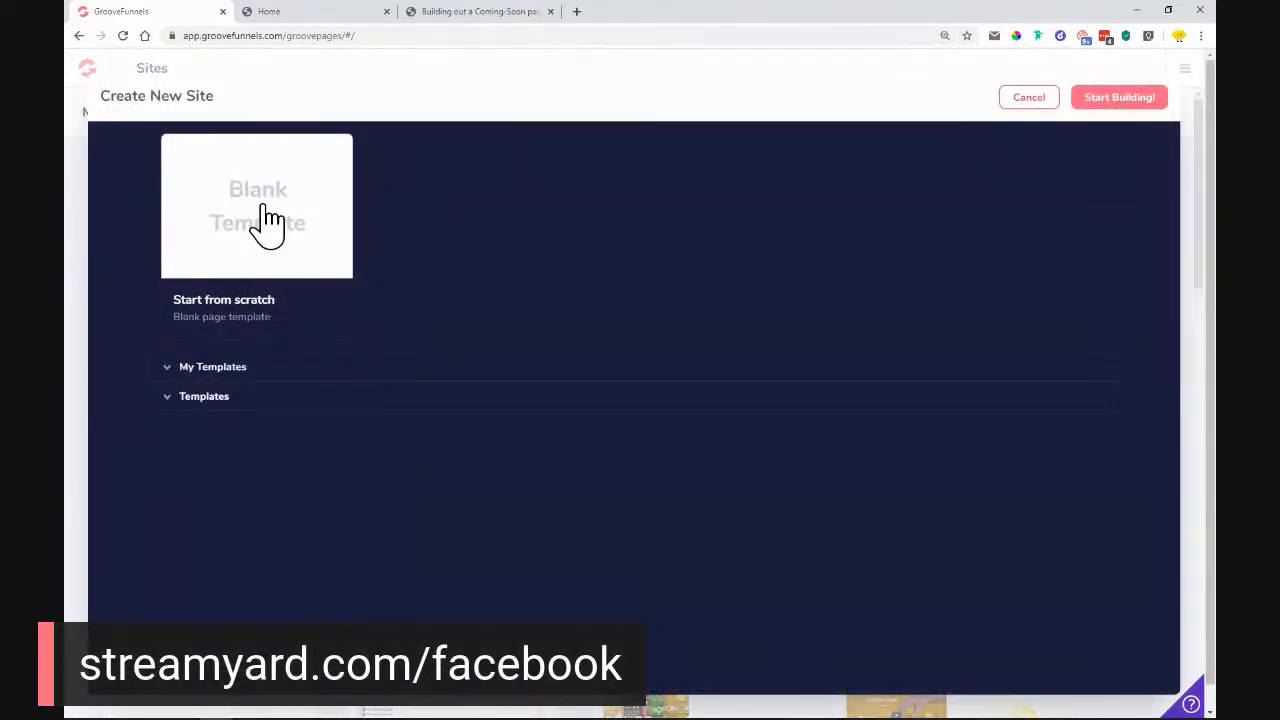
click(334, 226)
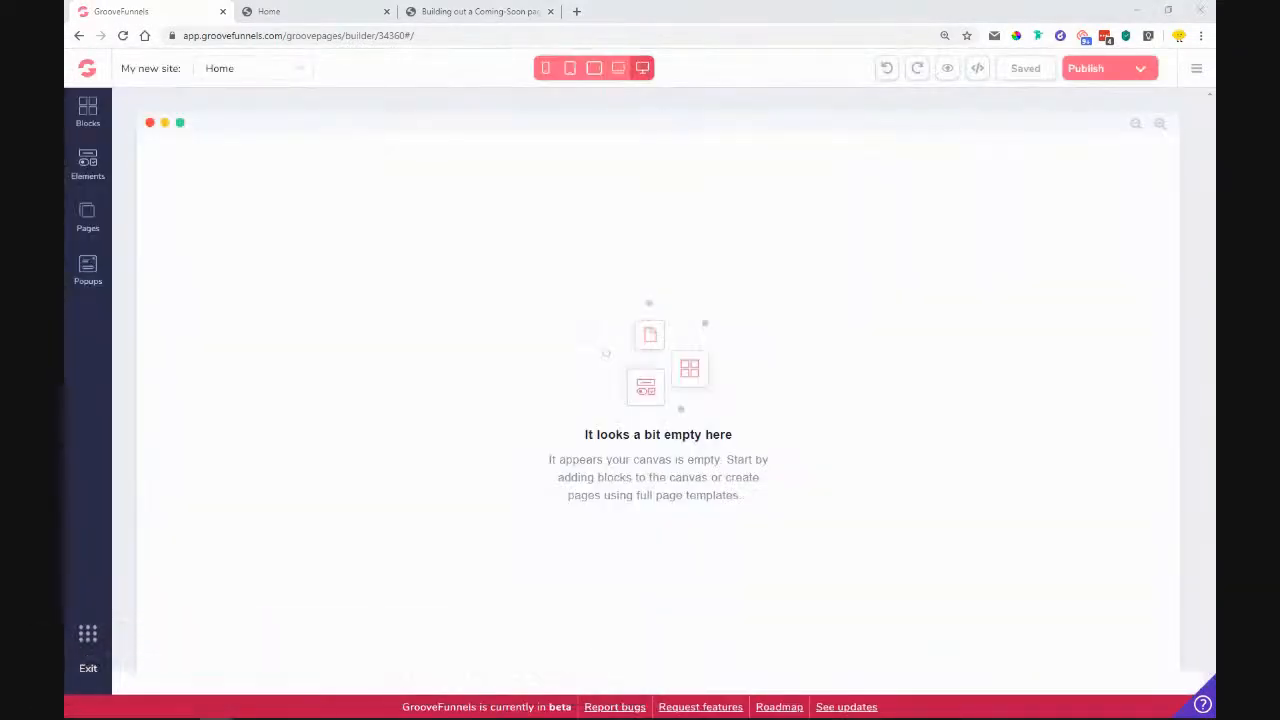
Step: Add the centered headline-and-paragraph wireframe block from the Covers category to the empty canvas
click(292, 12)
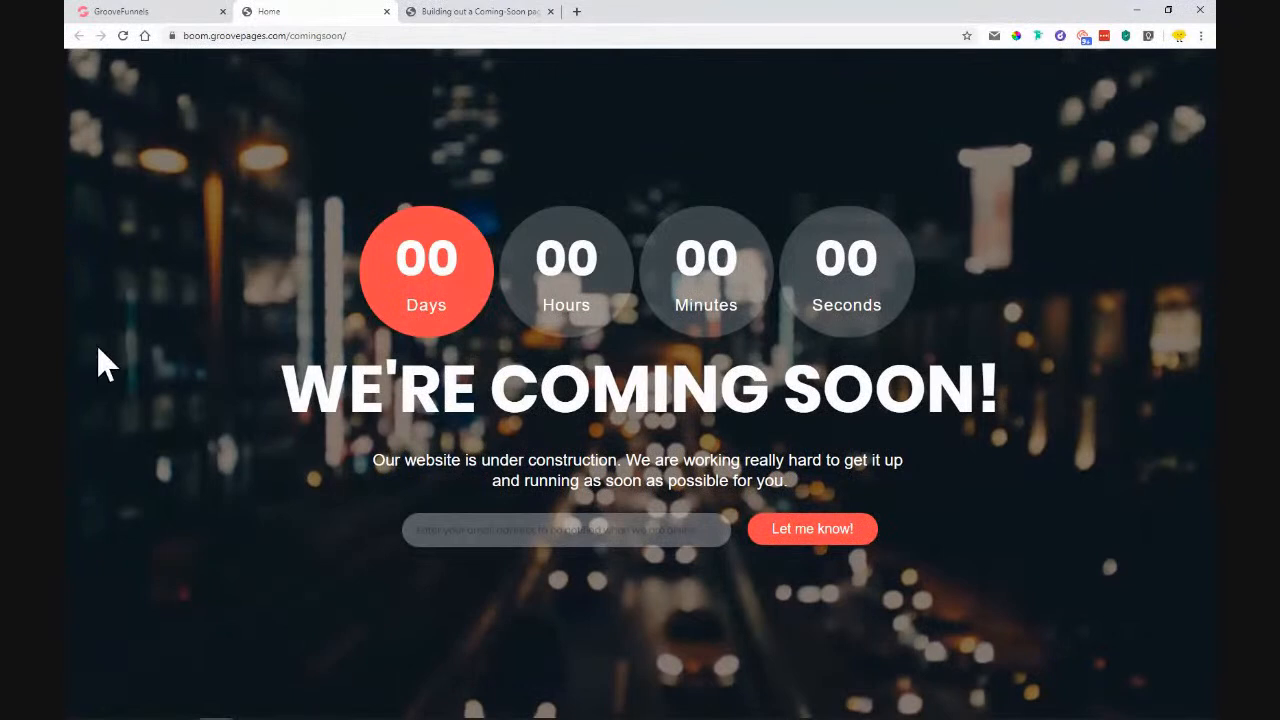
click(118, 12)
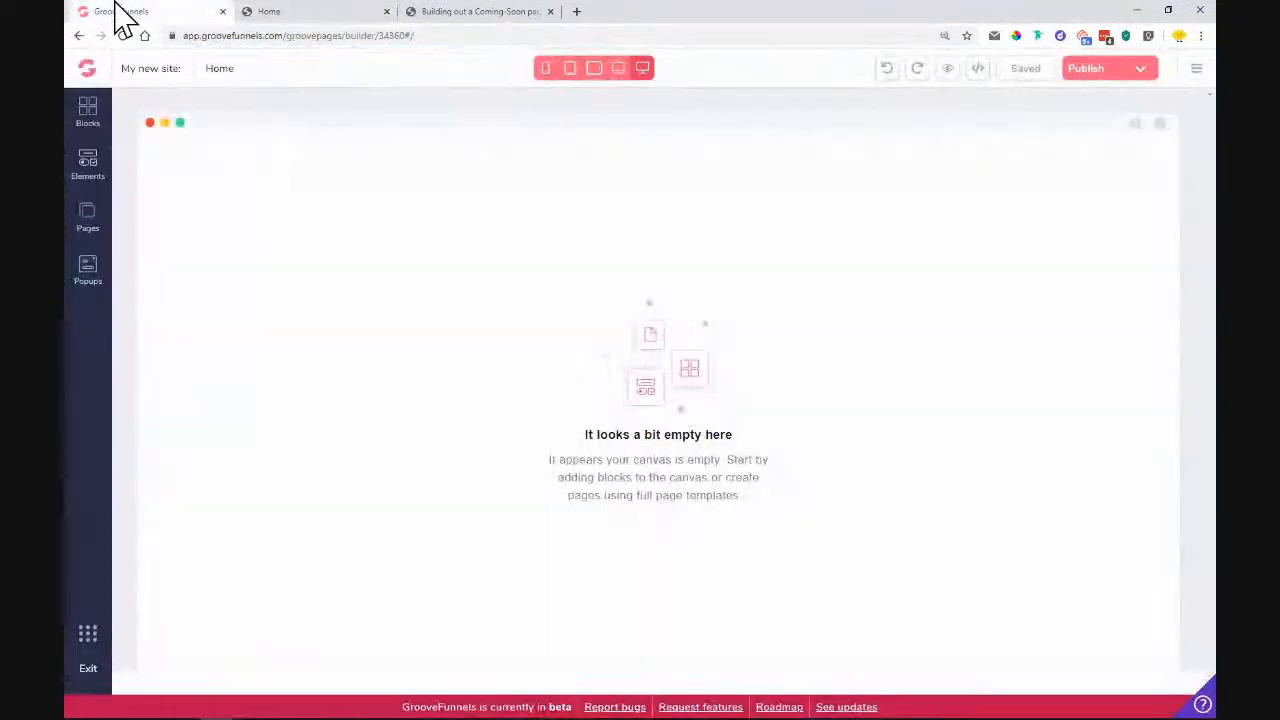
click(100, 125)
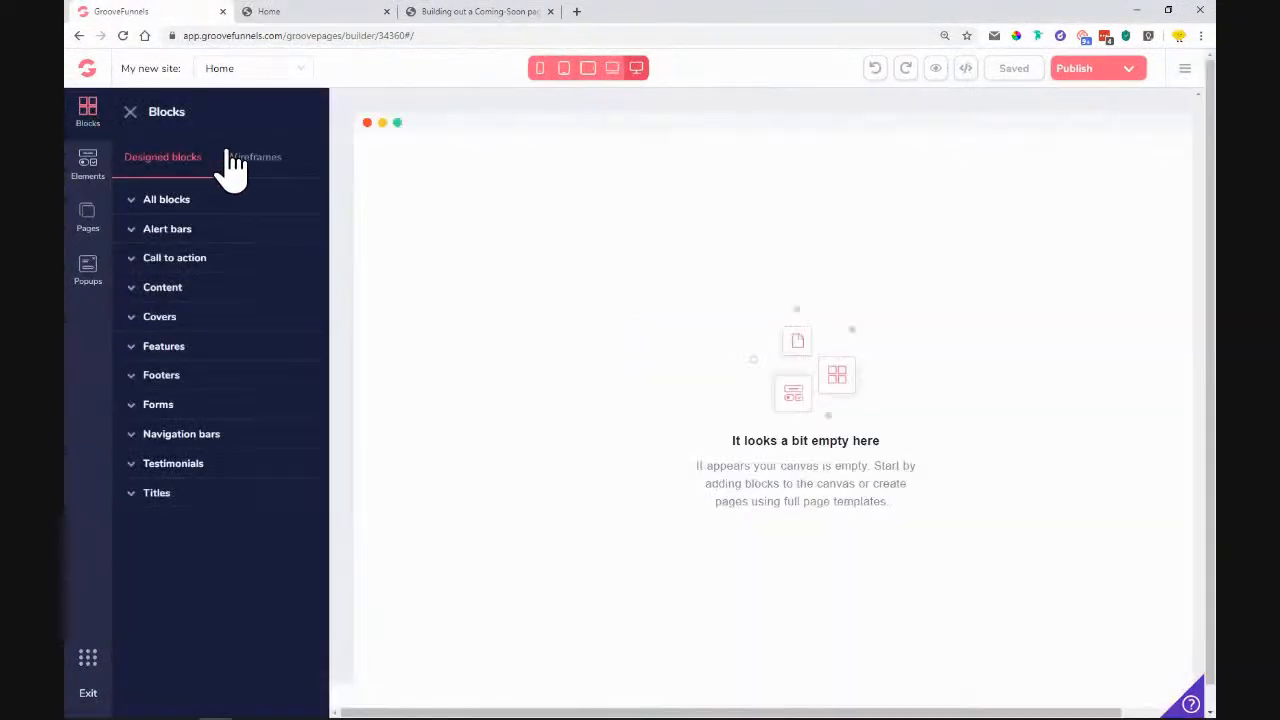
click(242, 163)
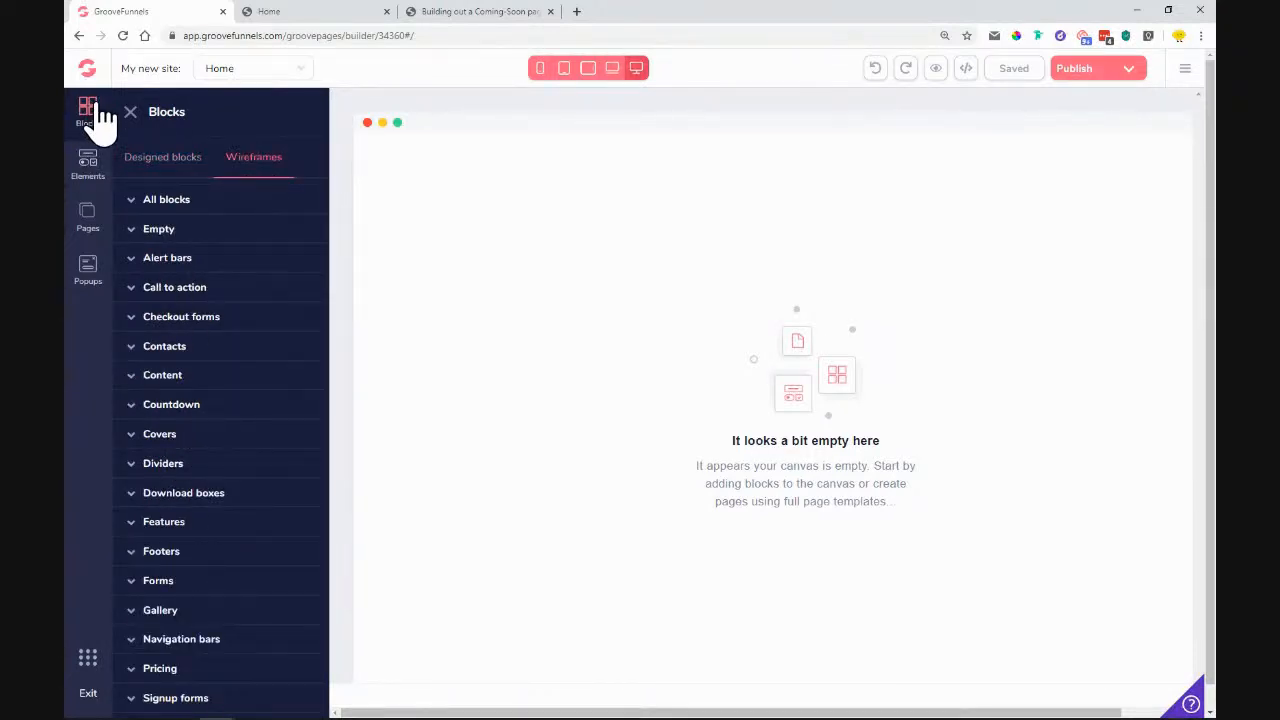
click(174, 440)
scroll(170, 440, down, 2)
drag(220, 371, 651, 360)
Step: Compare the example page's headline, paragraph, countdown and email form with the new cover block, and clear the block library from view
click(327, 14)
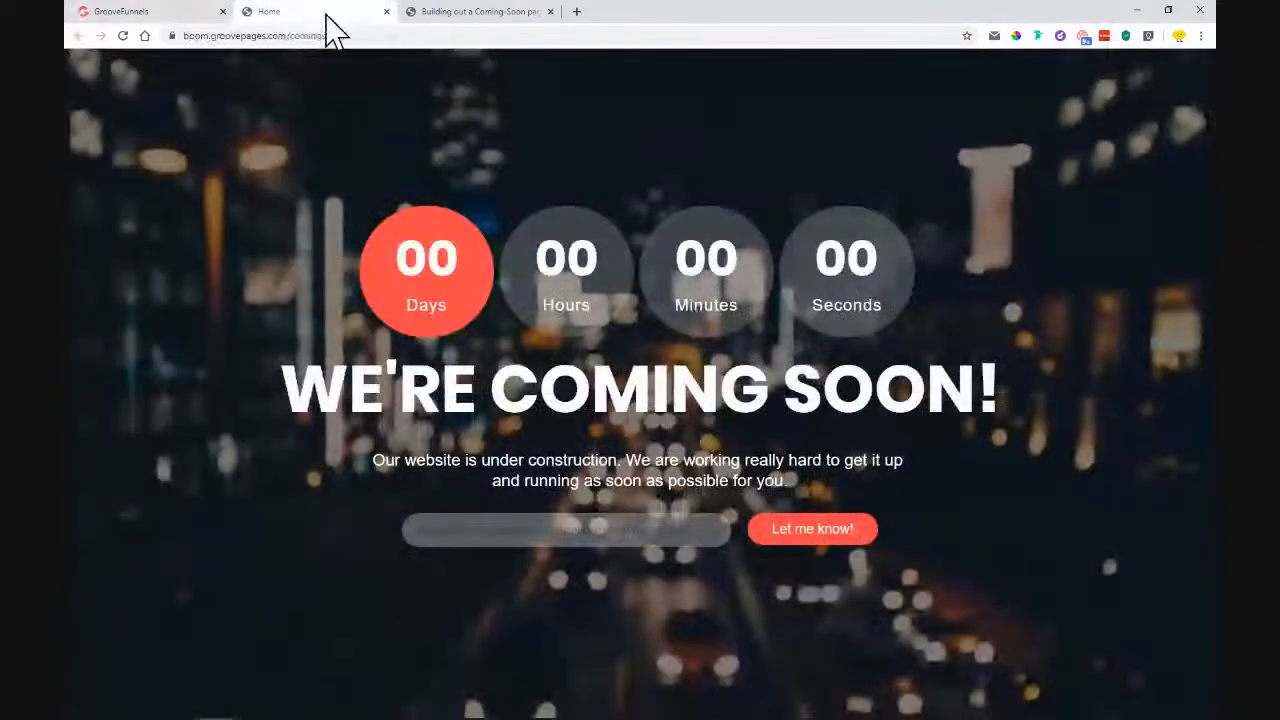
drag(282, 378, 975, 470)
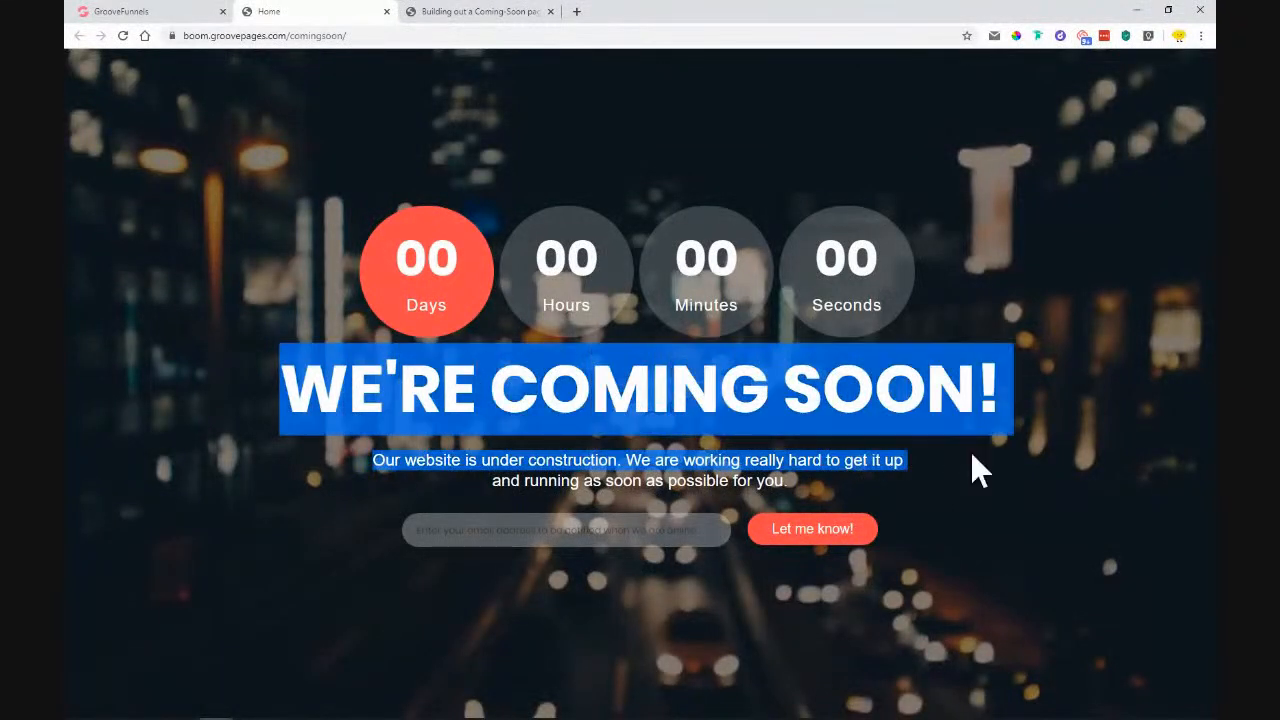
click(443, 486)
drag(372, 460, 820, 483)
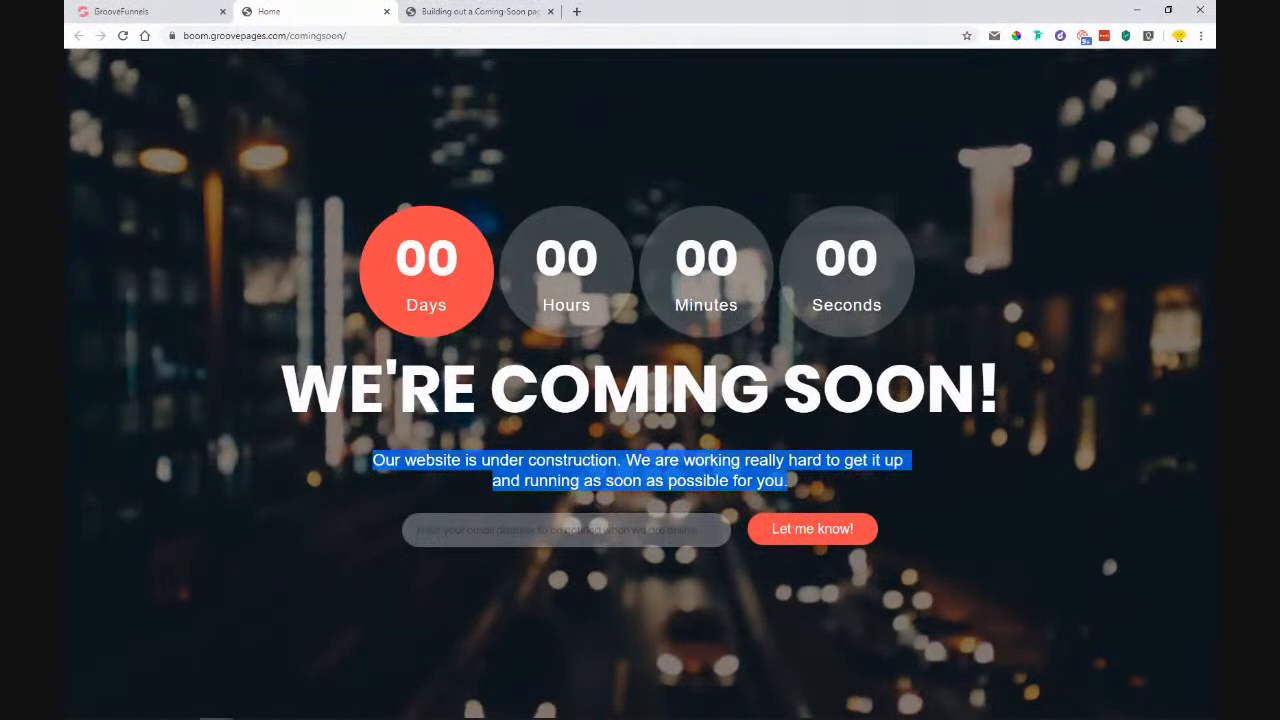
drag(370, 271, 916, 279)
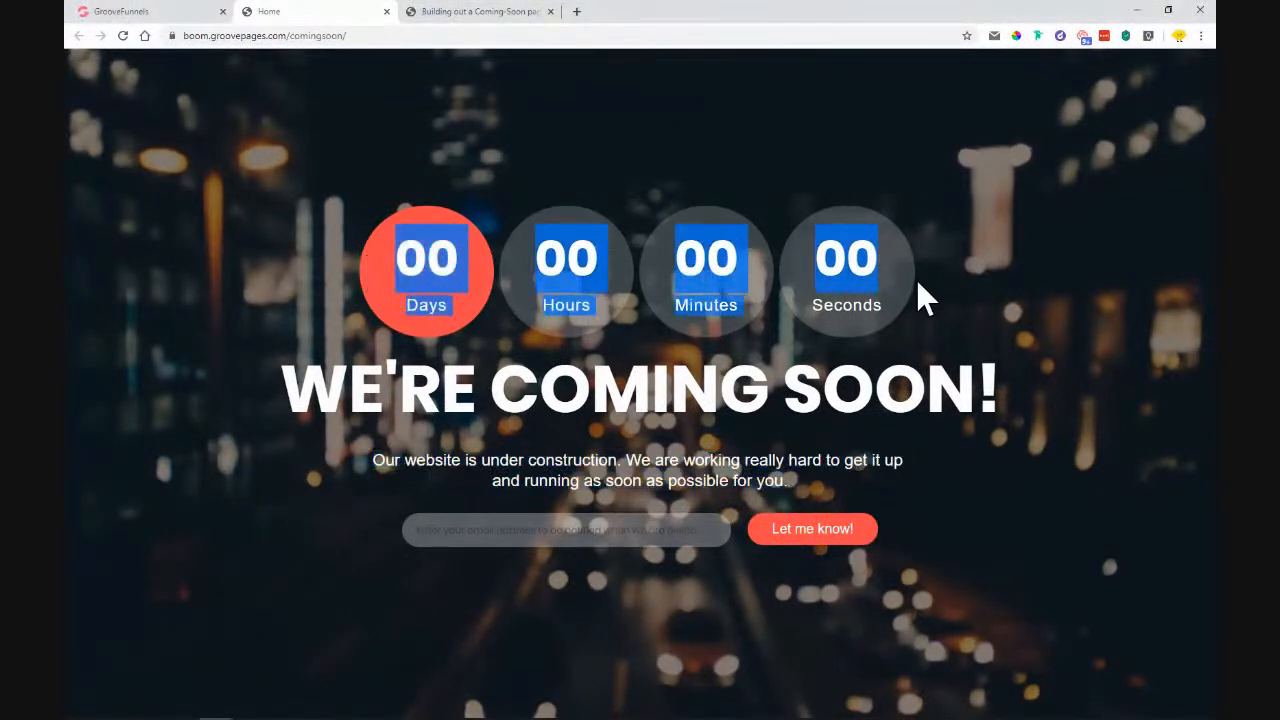
drag(400, 525, 873, 548)
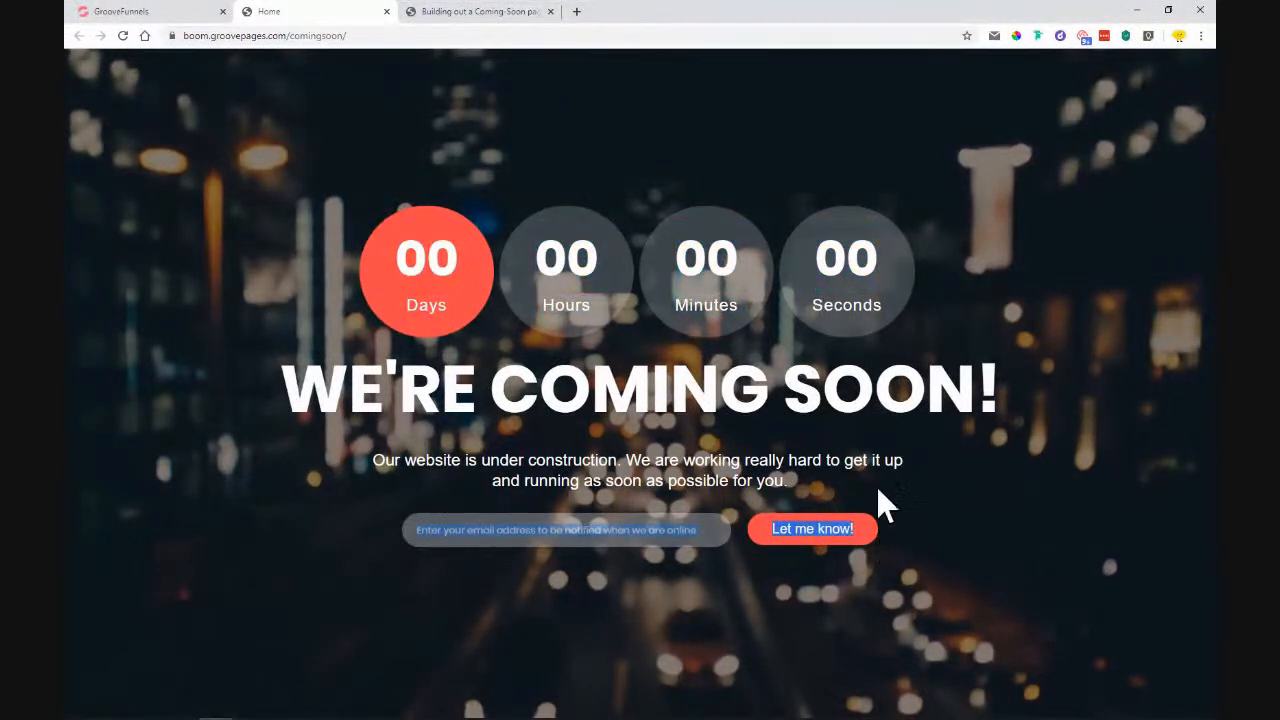
click(181, 8)
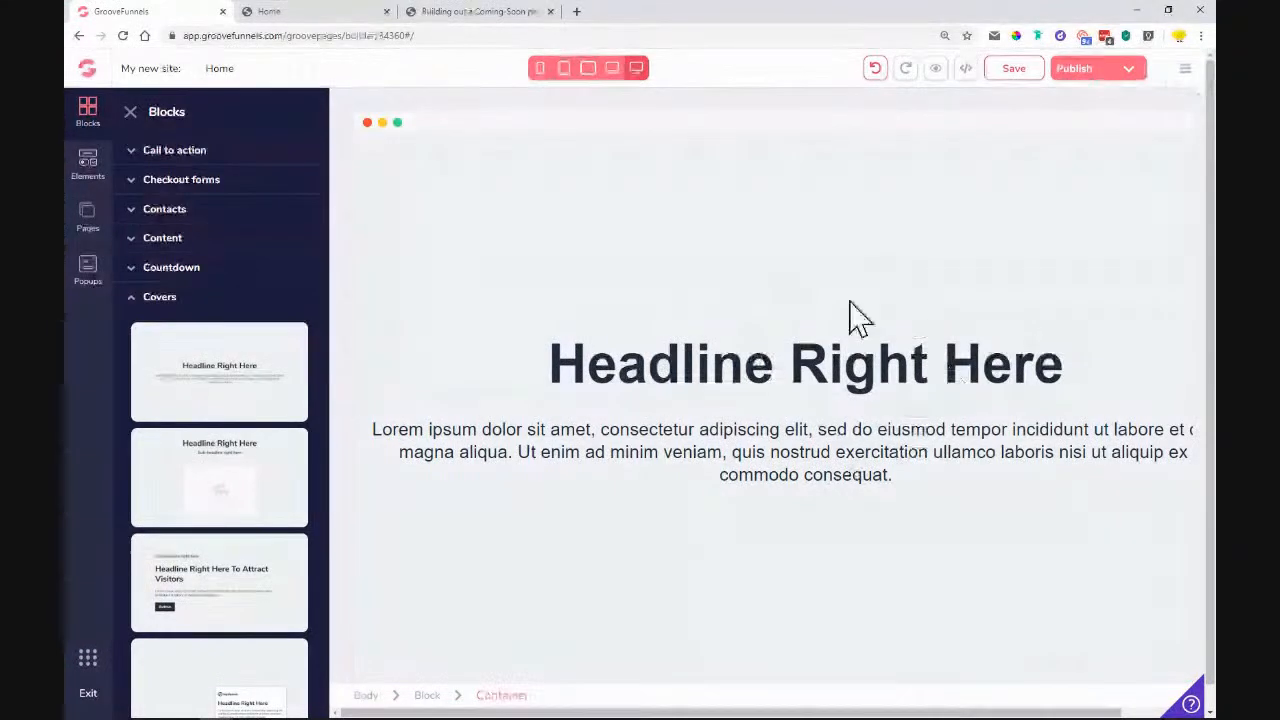
click(130, 111)
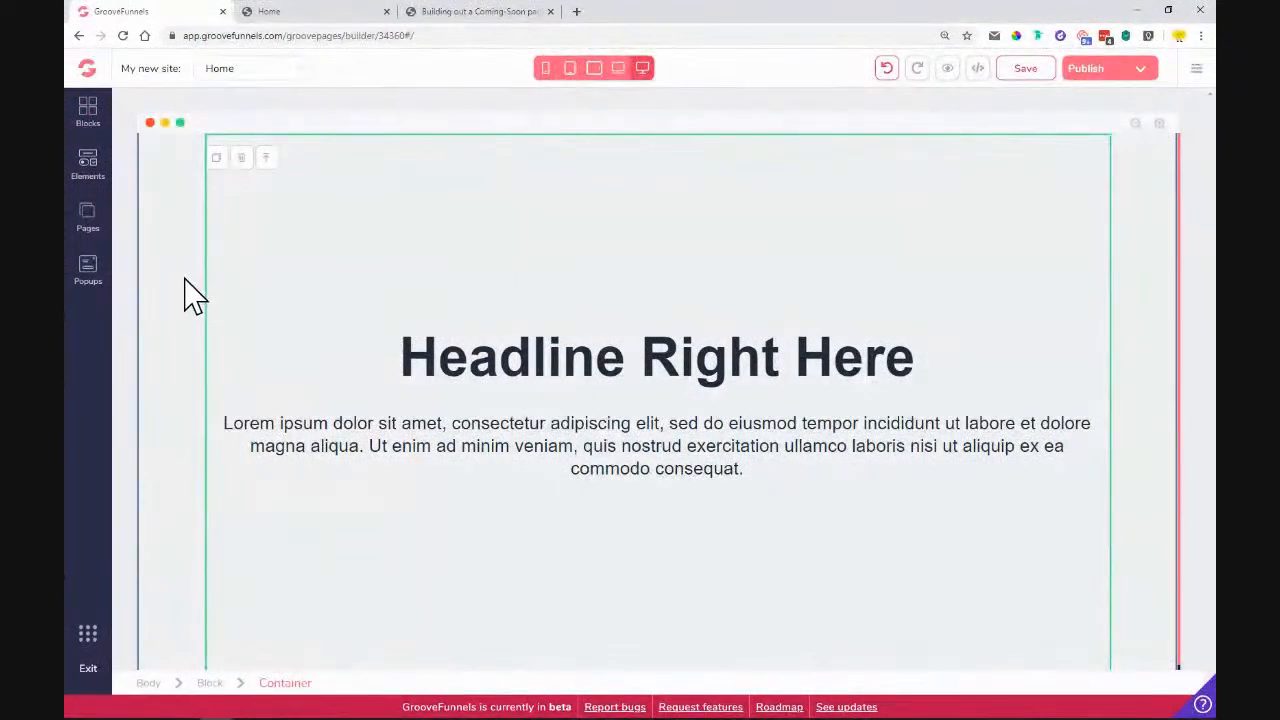
Step: Check the example page's background, then select the whole cover block in the builder and open its background settings
click(270, 12)
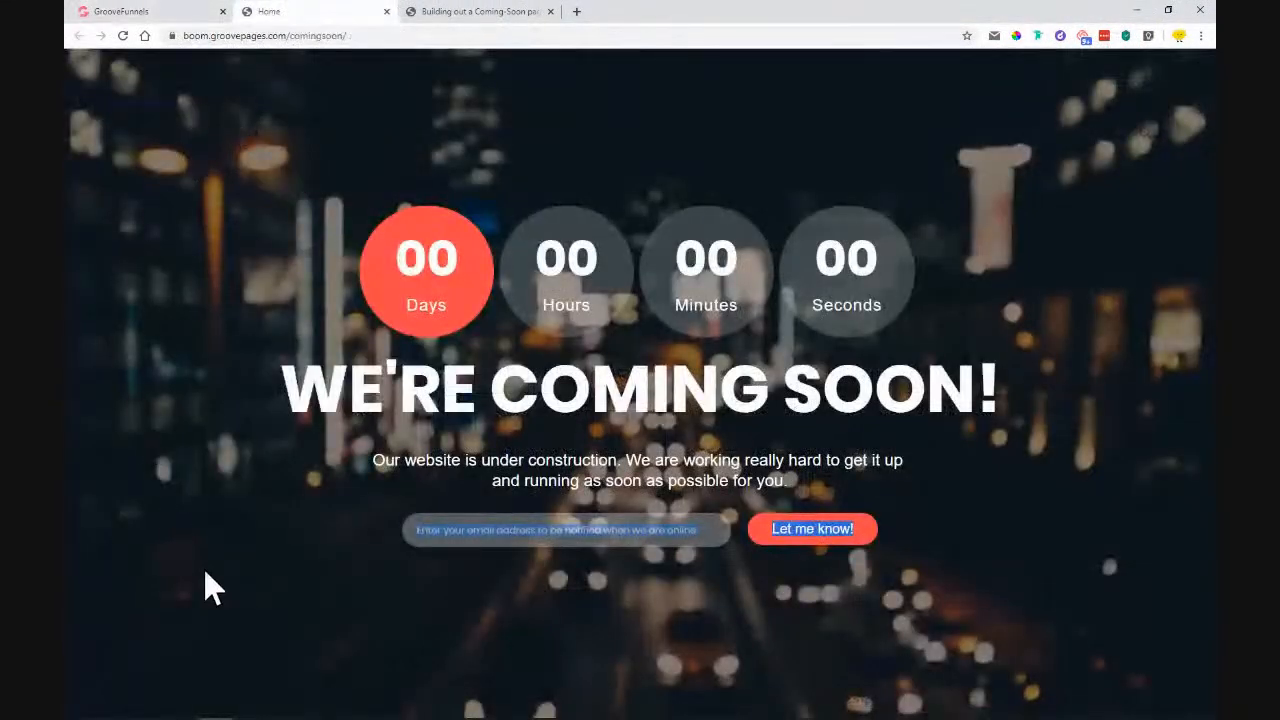
click(1083, 116)
click(105, 12)
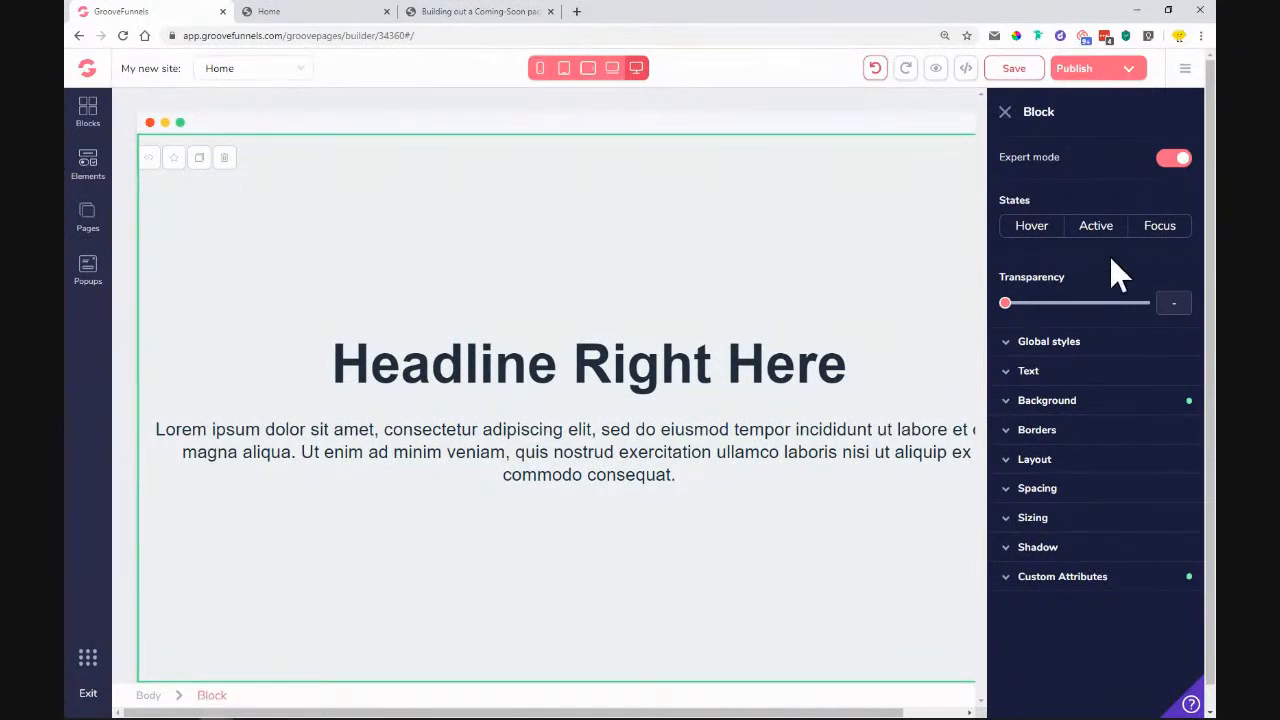
click(255, 648)
click(210, 696)
click(1074, 406)
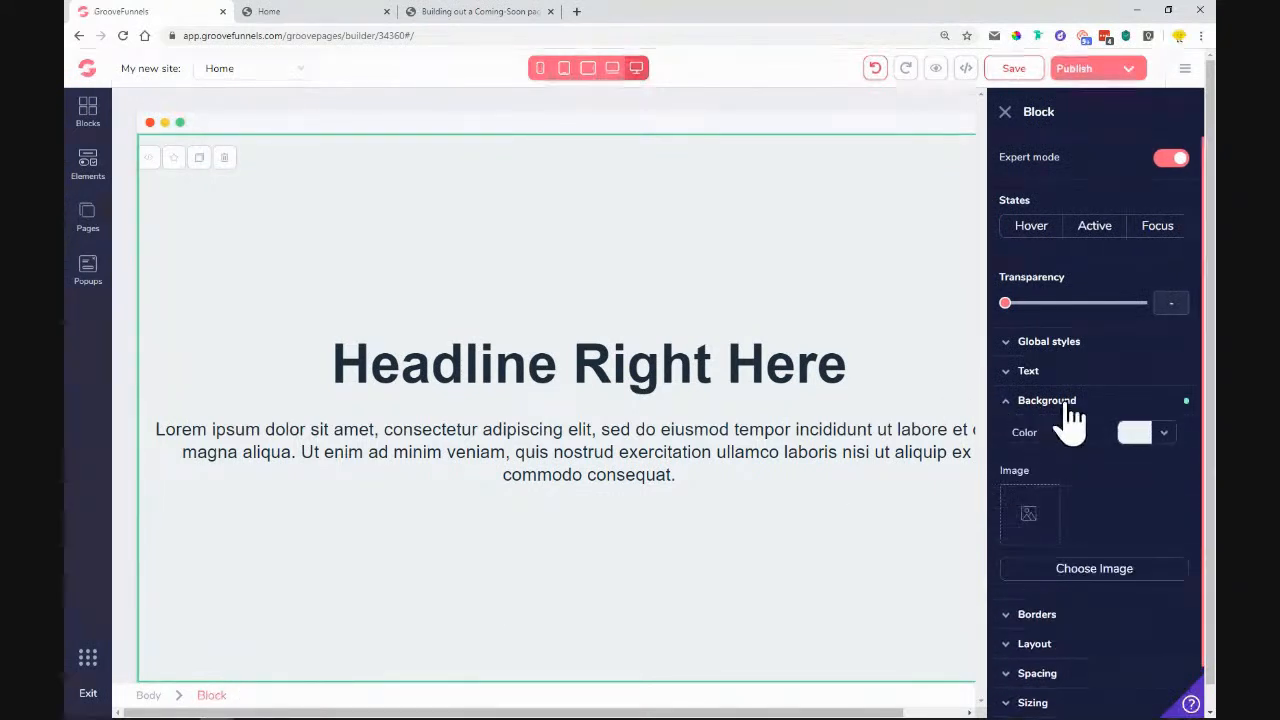
Step: For the block's background image, search the free stock photos for "city" and add the teal night skyline photo to My Files
click(1084, 586)
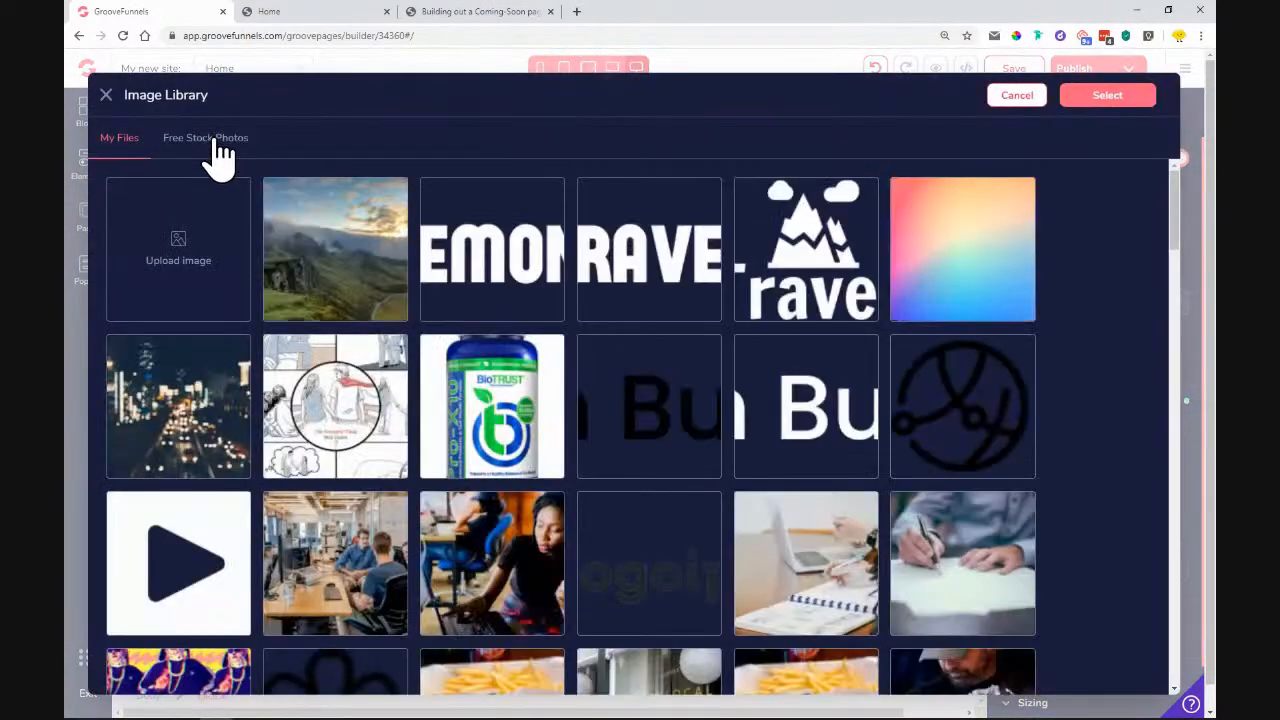
click(211, 143)
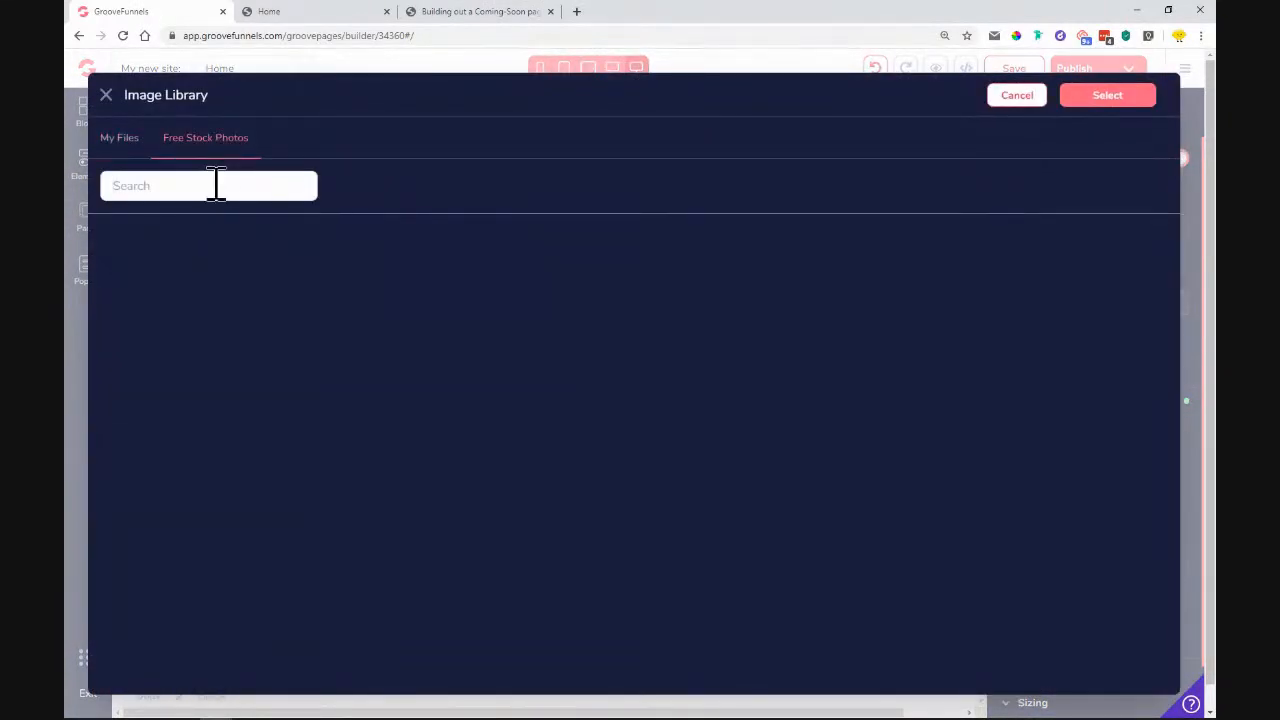
key(Return)
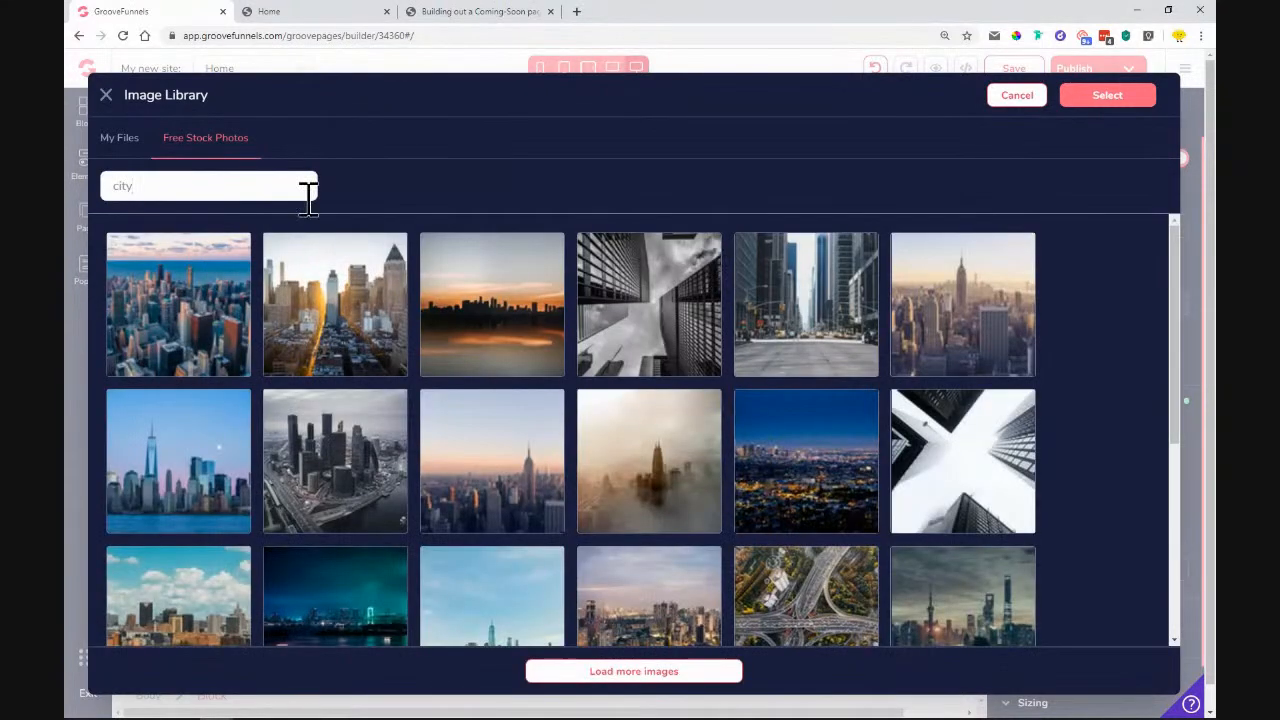
scroll(672, 225, down, 2)
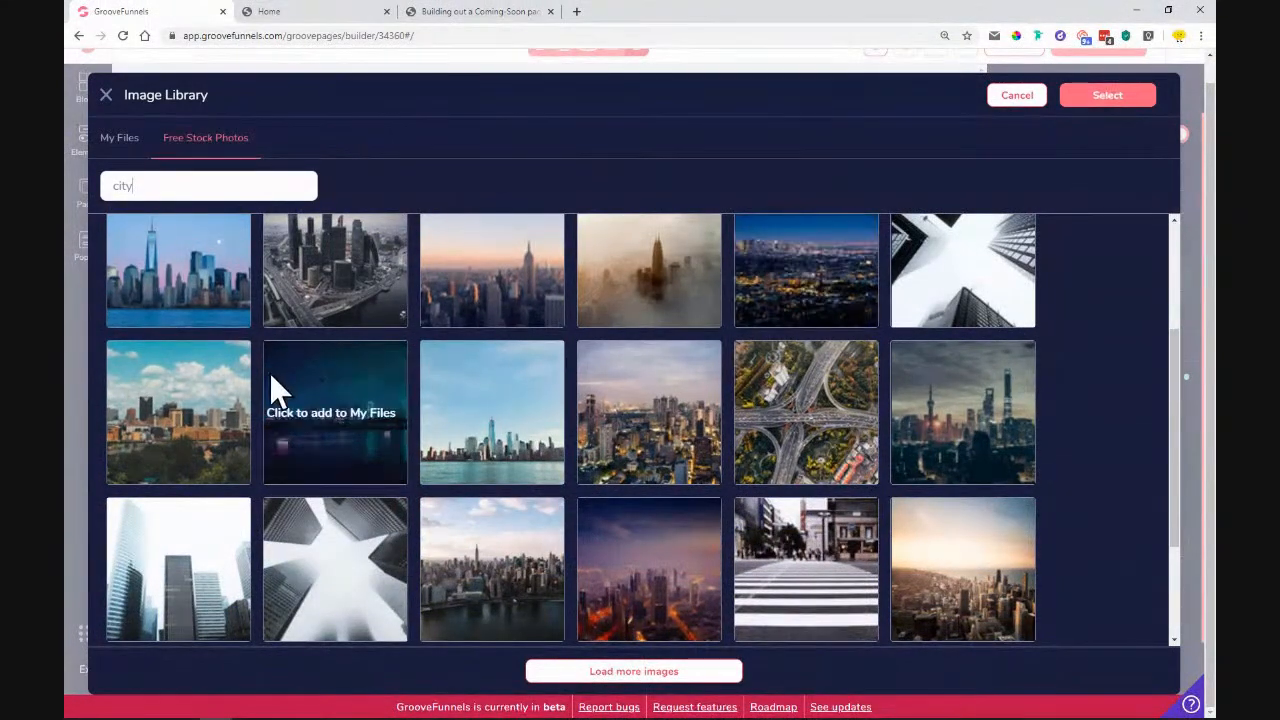
click(333, 418)
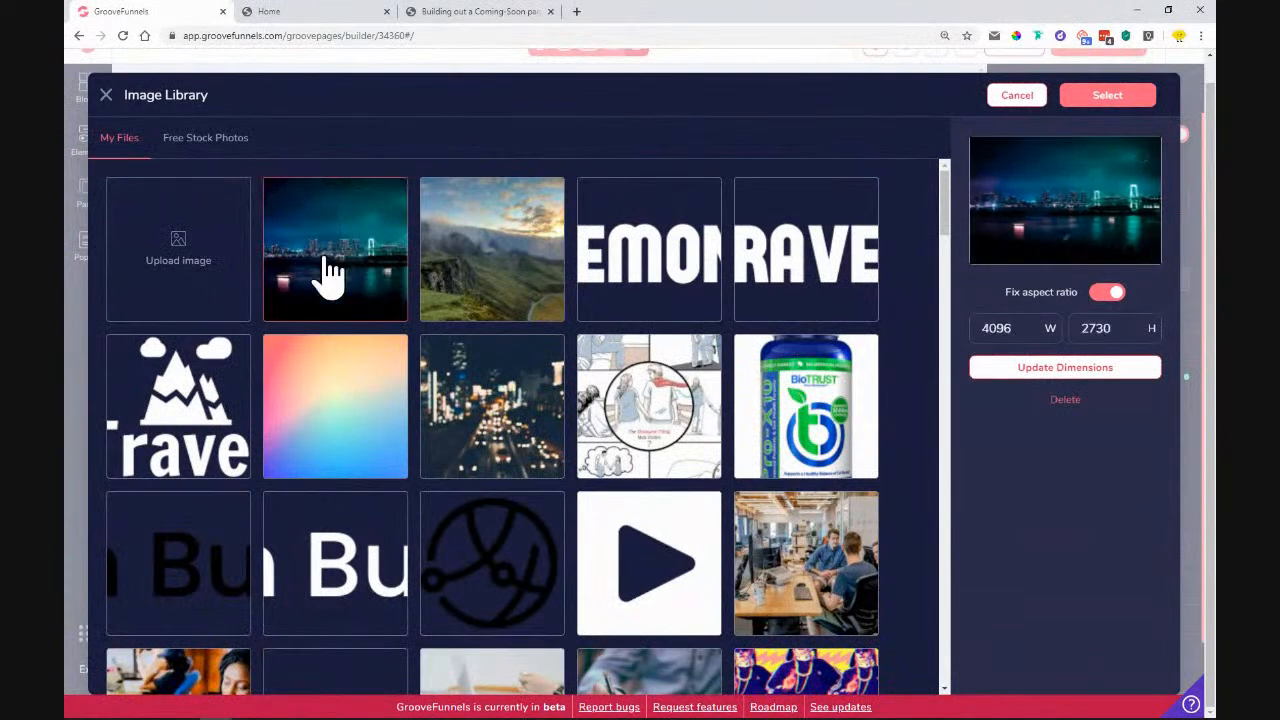
Step: Resize the teal night skyline photo to 1920 px wide with its aspect ratio fixed, and use it as the block's background image
click(983, 330)
double_click(980, 330)
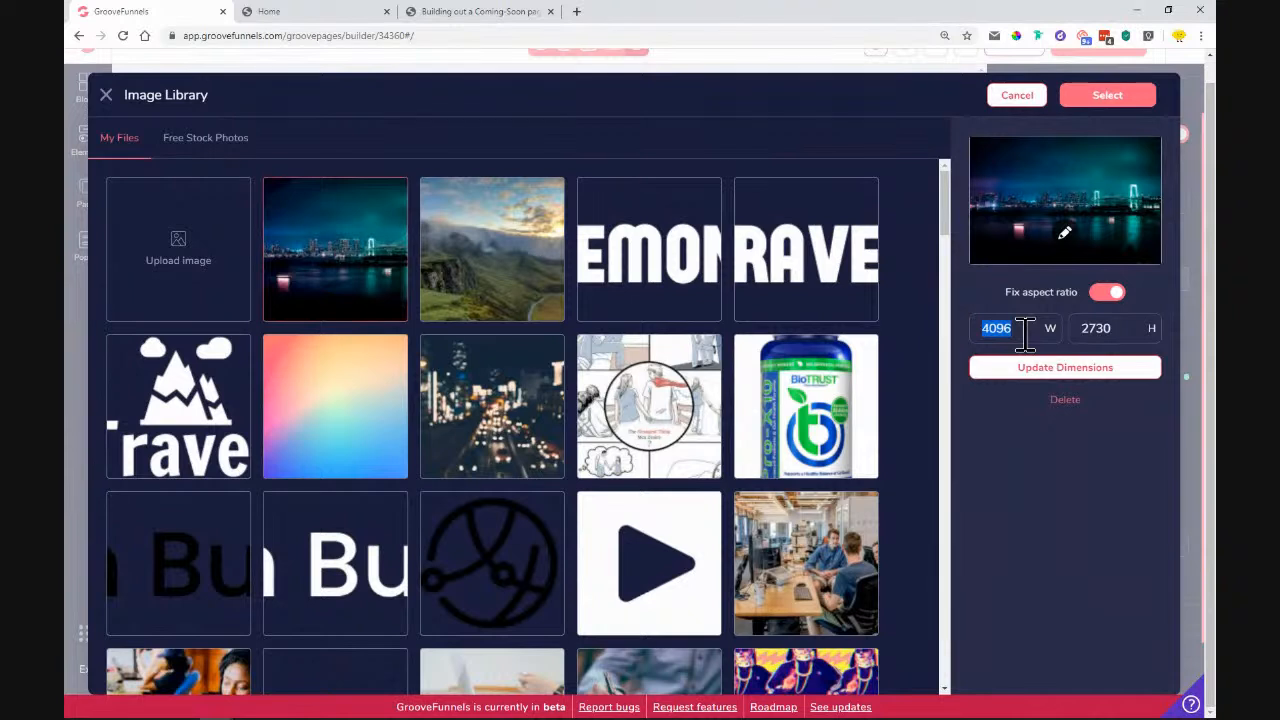
text(1920)
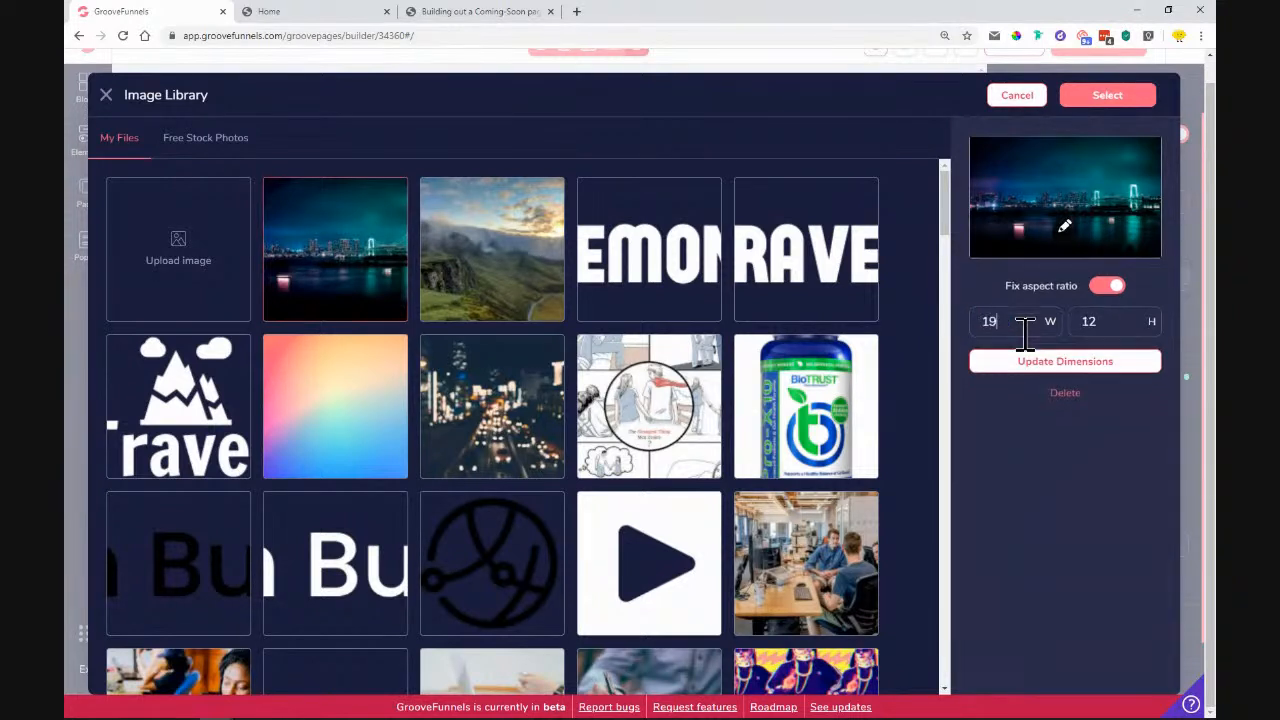
click(1055, 372)
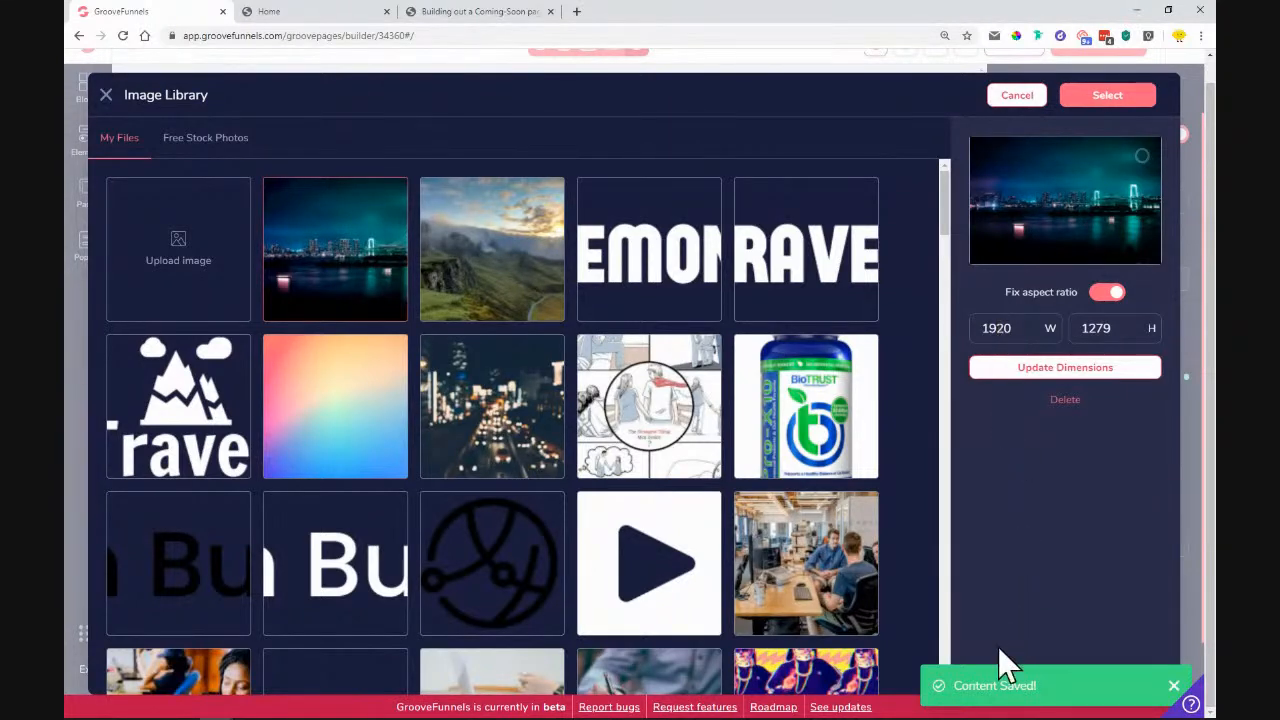
click(1125, 100)
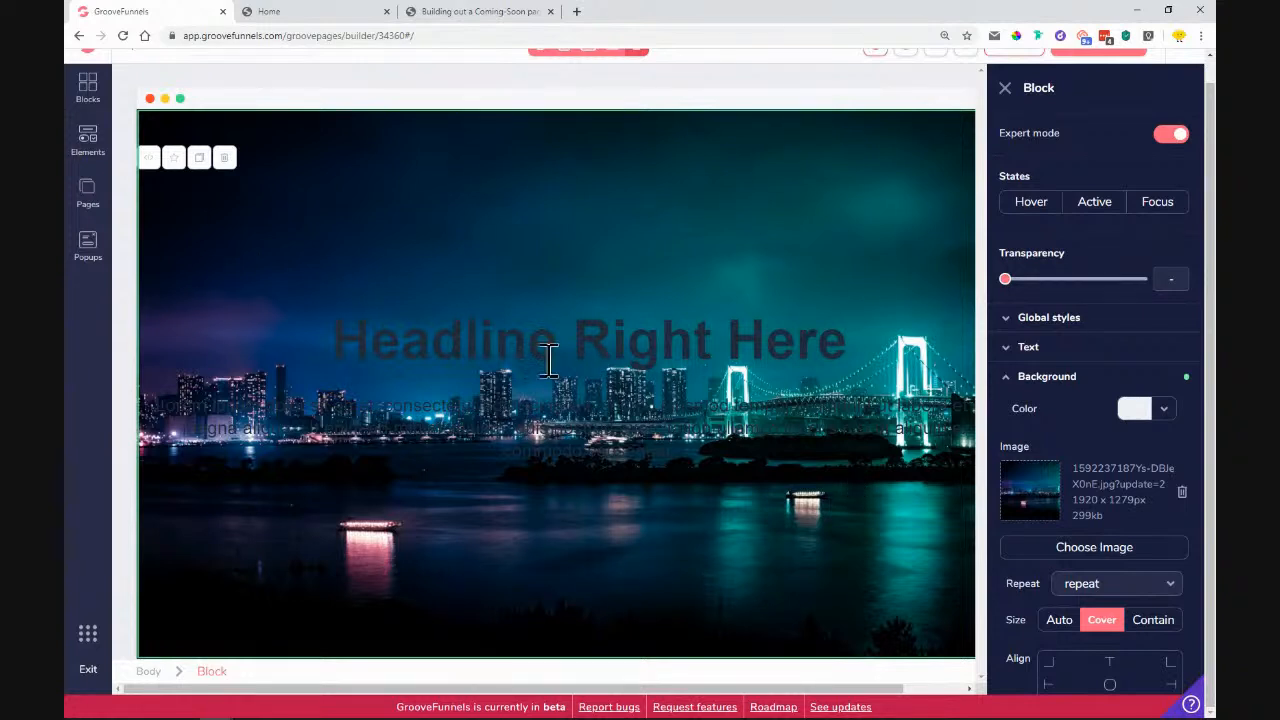
Step: Replace the placeholder headline with "WE'RE COMING SOON!" copied from the example page, without any trailing space
click(426, 346)
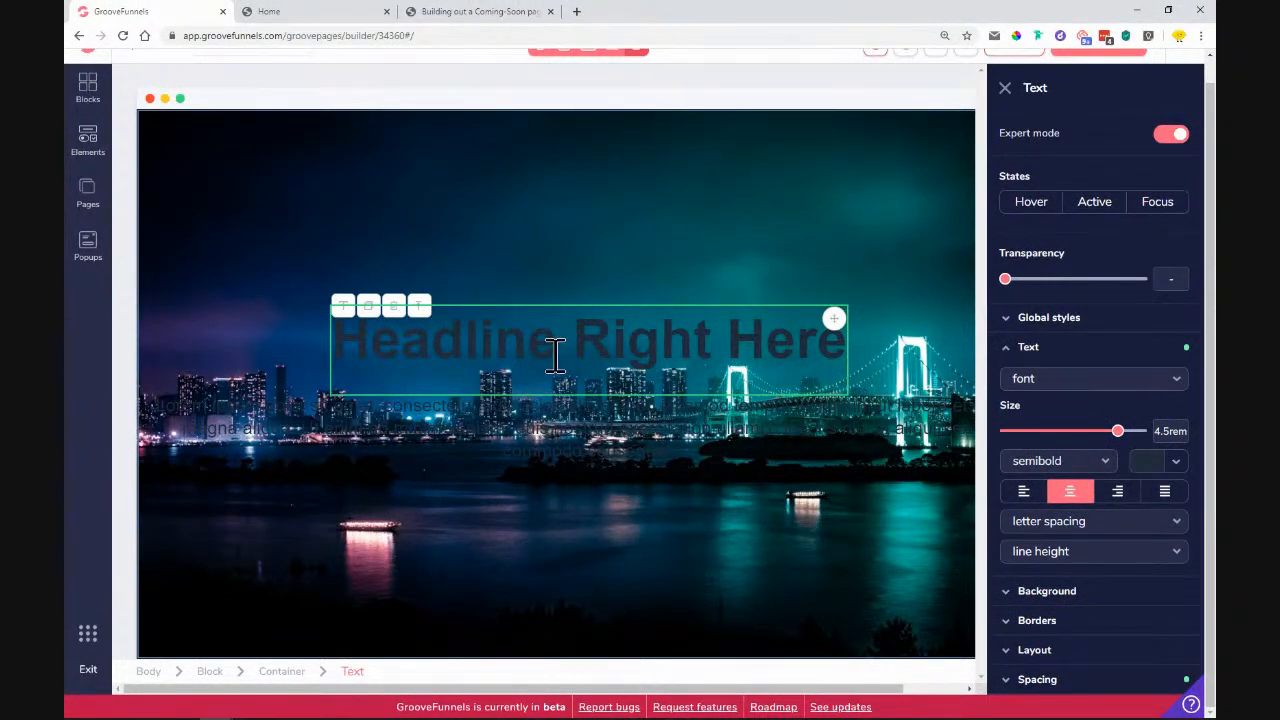
click(309, 11)
drag(292, 390, 983, 386)
right_click(983, 386)
click(1000, 400)
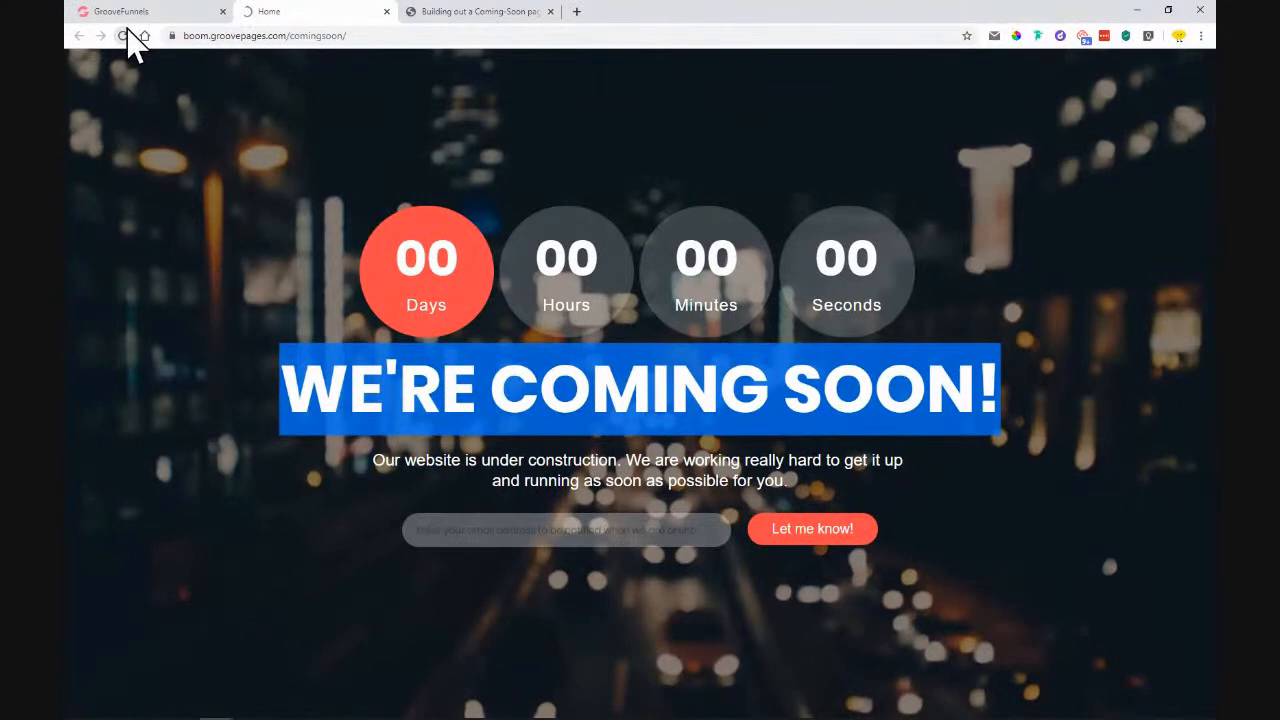
click(125, 12)
double_click(535, 344)
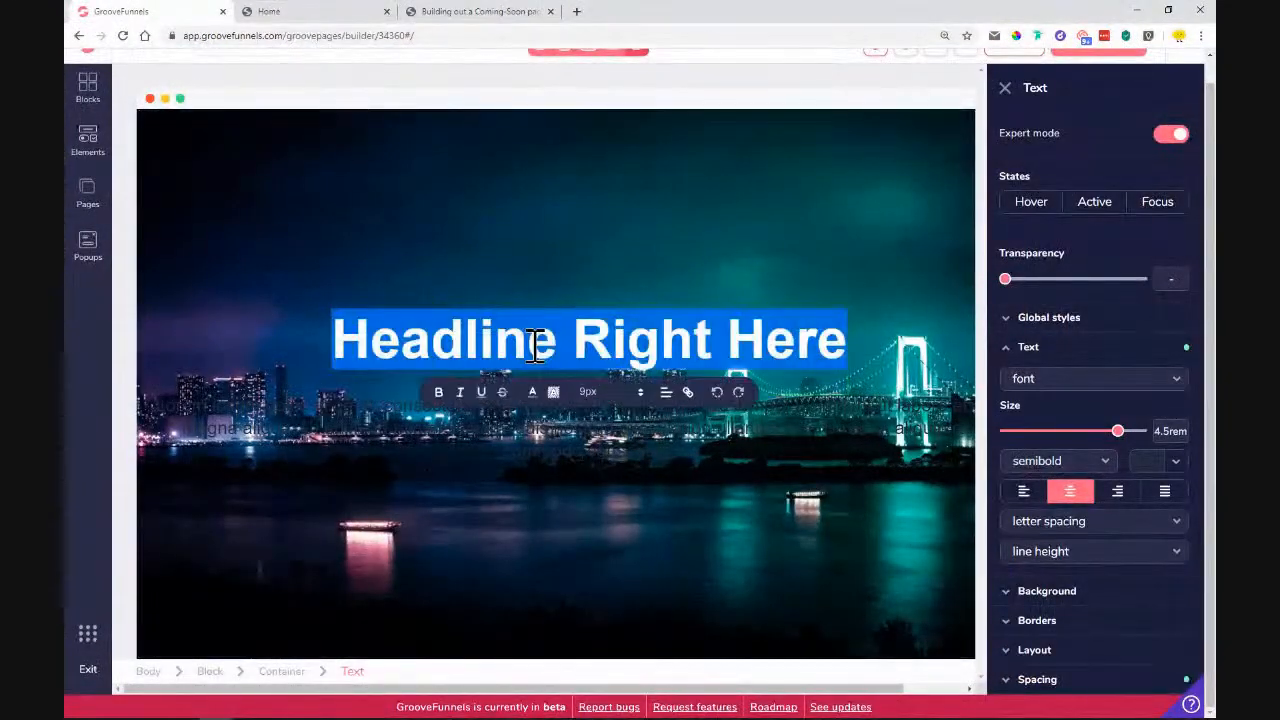
key(ctrl+v)
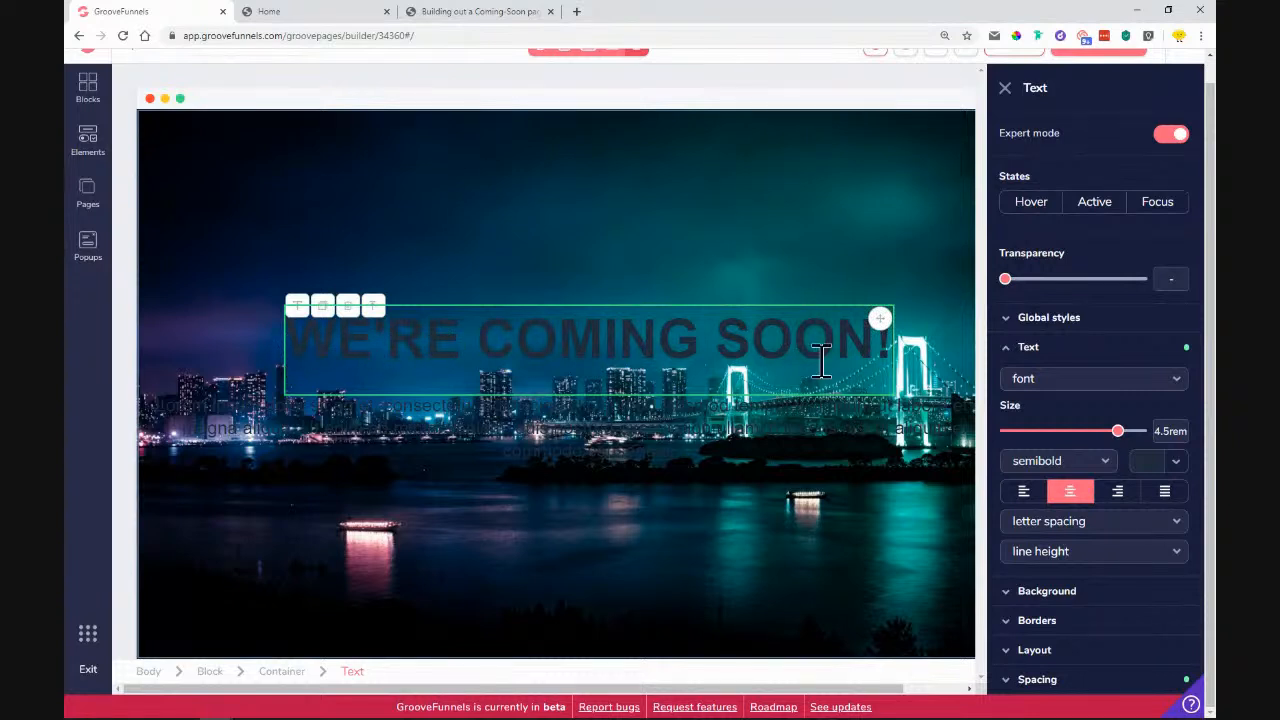
key(BackSpace)
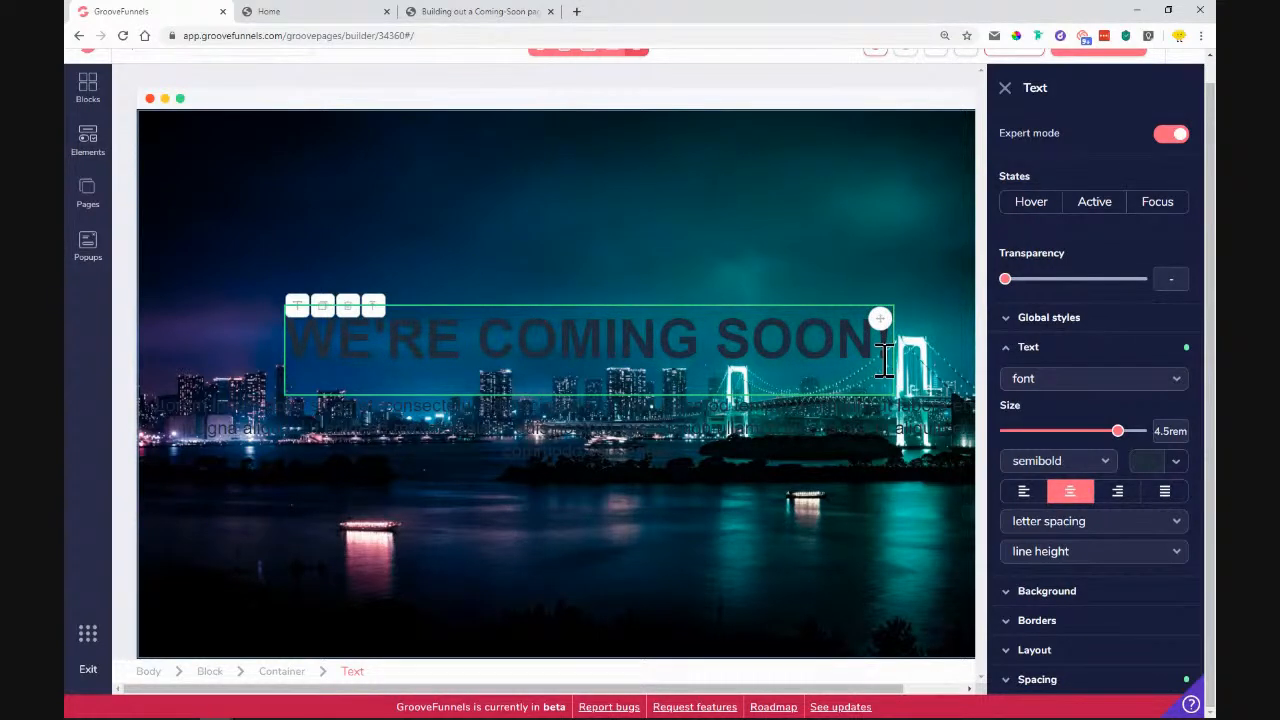
Step: Set the headline's font to Montserrat, its weight to bold and its colour to white (#FFFFFF)
click(1072, 384)
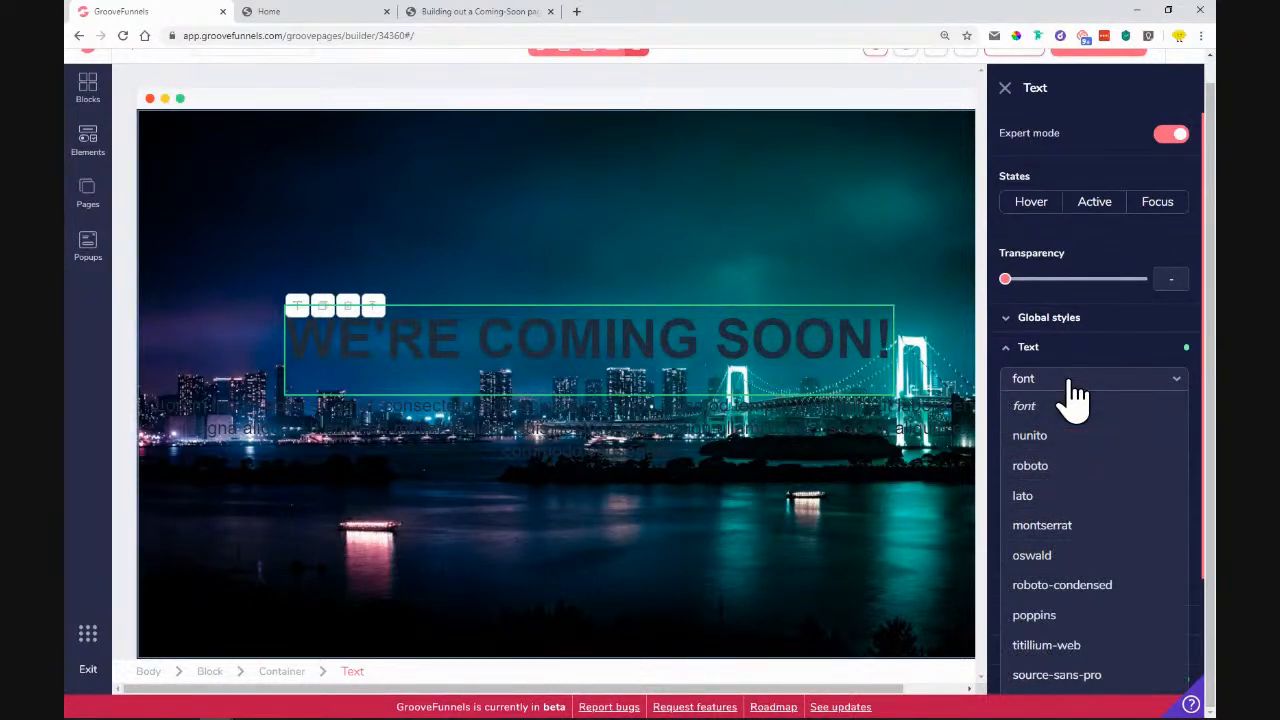
click(1068, 529)
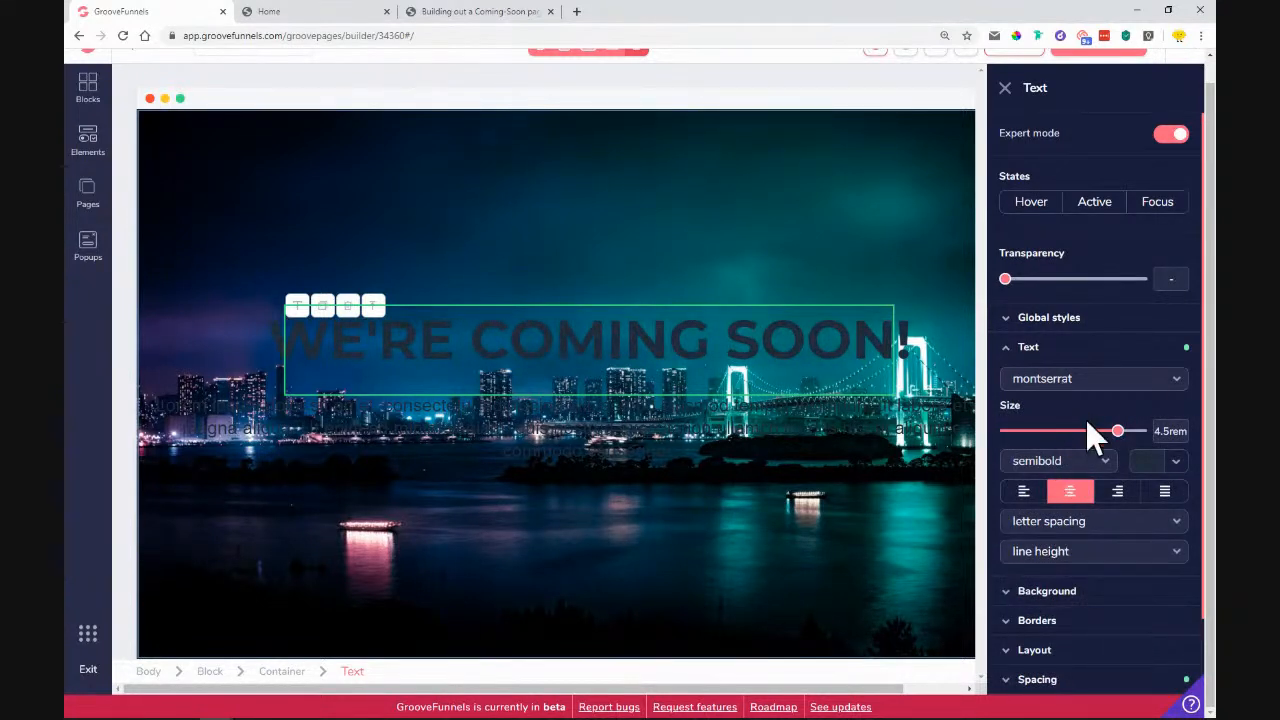
click(1050, 463)
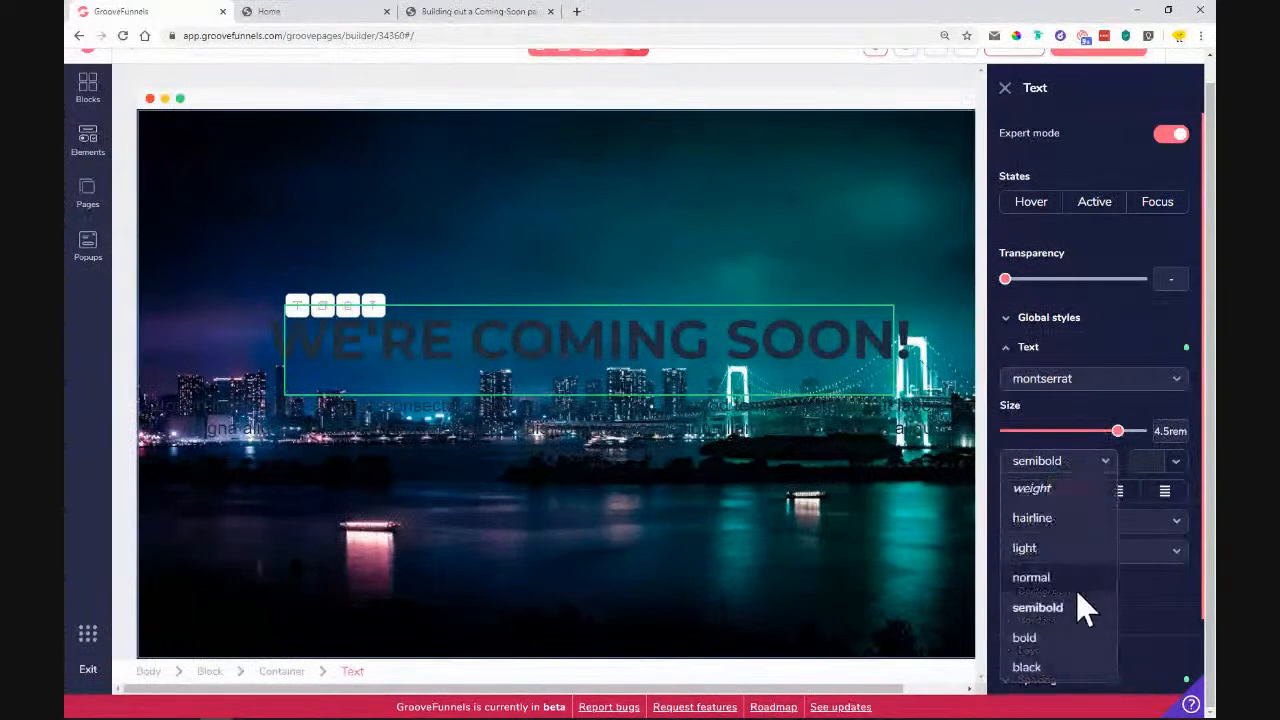
click(1076, 637)
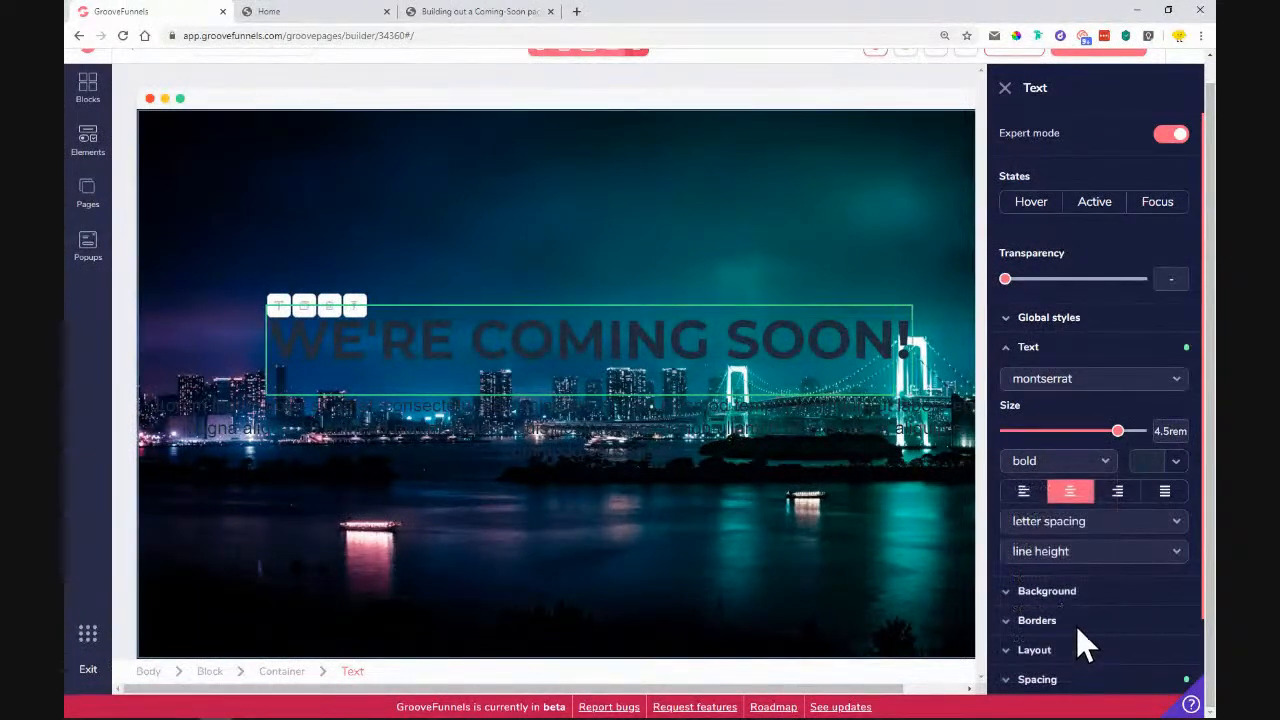
click(1176, 462)
click(1019, 543)
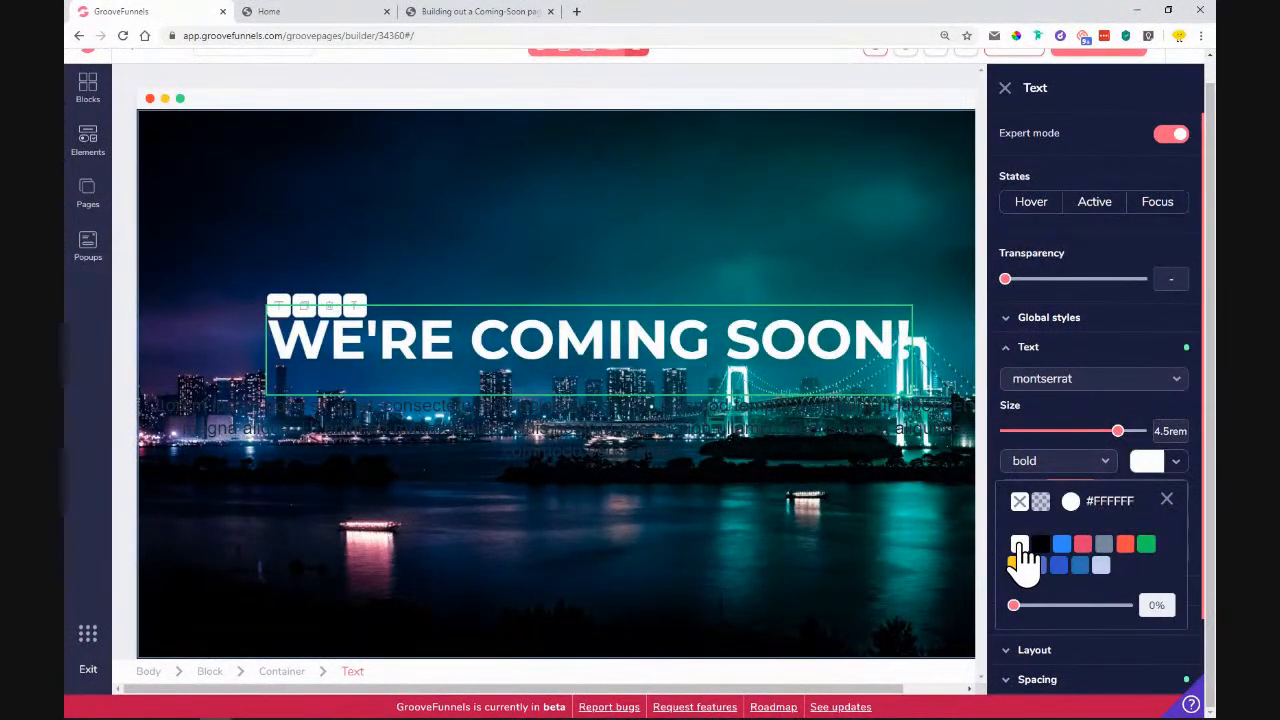
mouse_move(1118, 432)
mouse_down()
mouse_move(1131, 433)
mouse_move(1118, 432)
mouse_up()
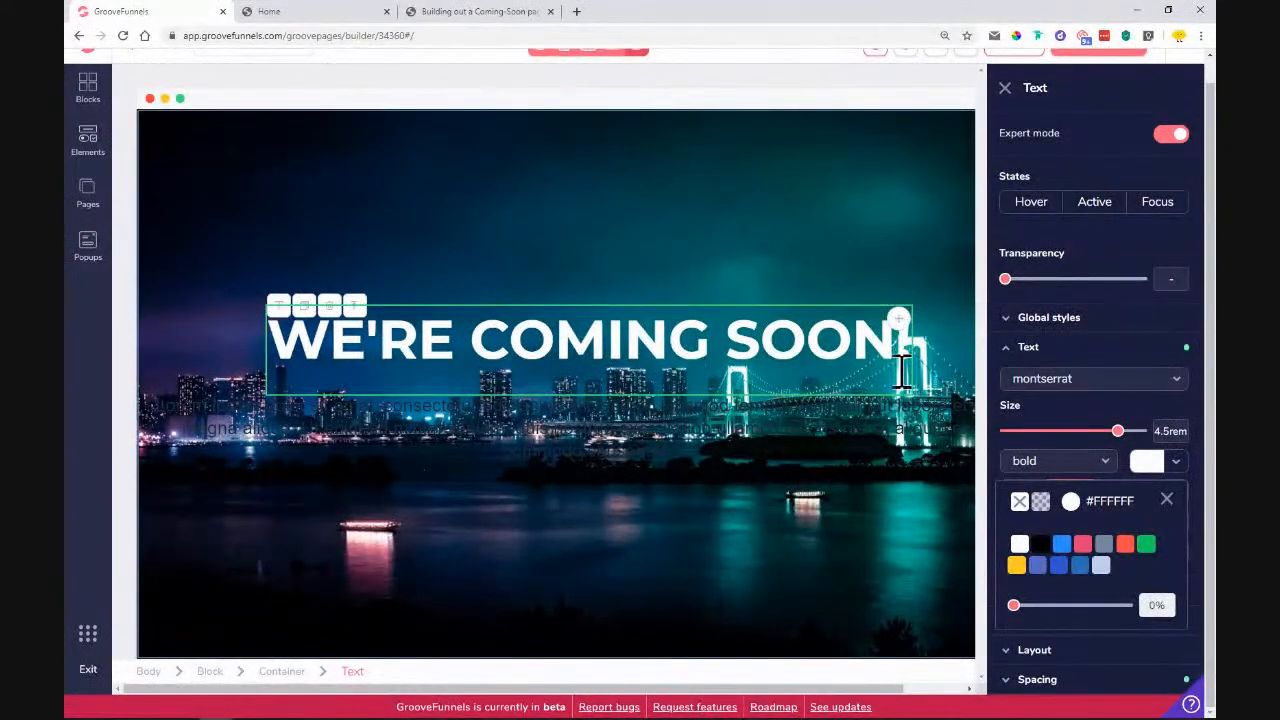
Step: Try Roboto as the headline's font
click(1068, 380)
click(1168, 500)
click(1098, 398)
click(1096, 392)
click(1065, 465)
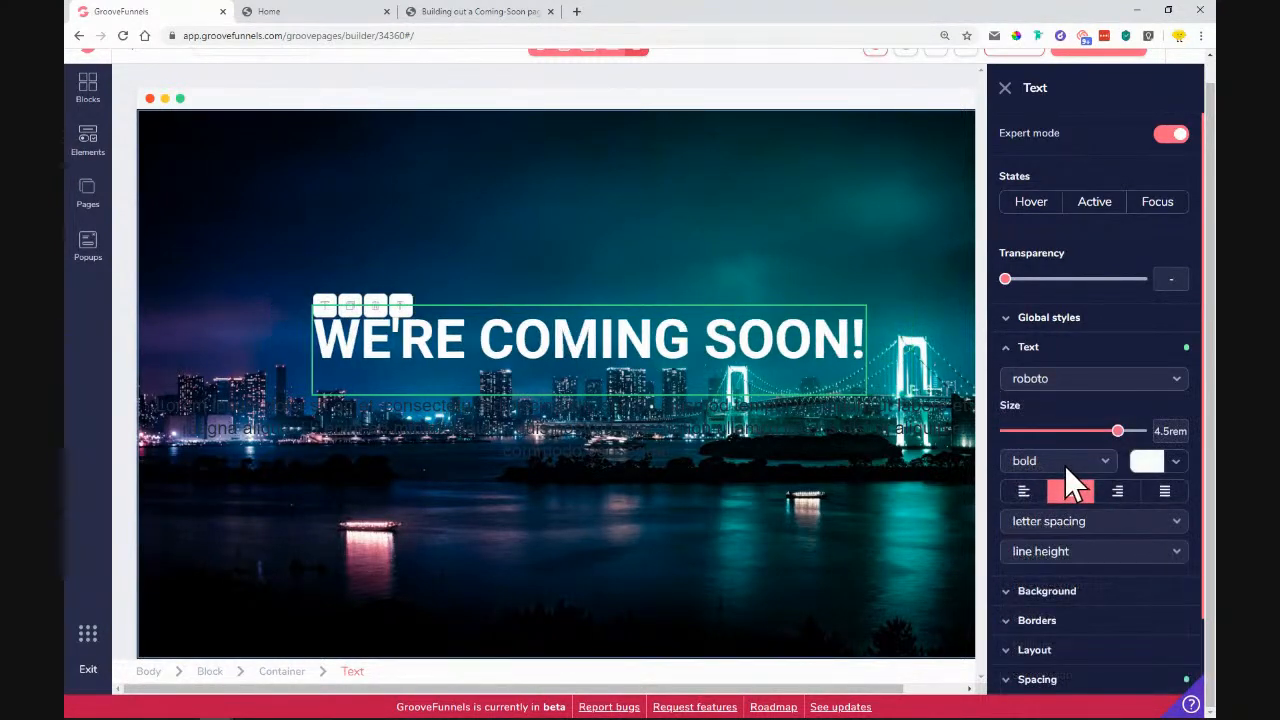
Step: Set the font of the "WE'RE COMING SOON!" headline to Poppins
click(1052, 388)
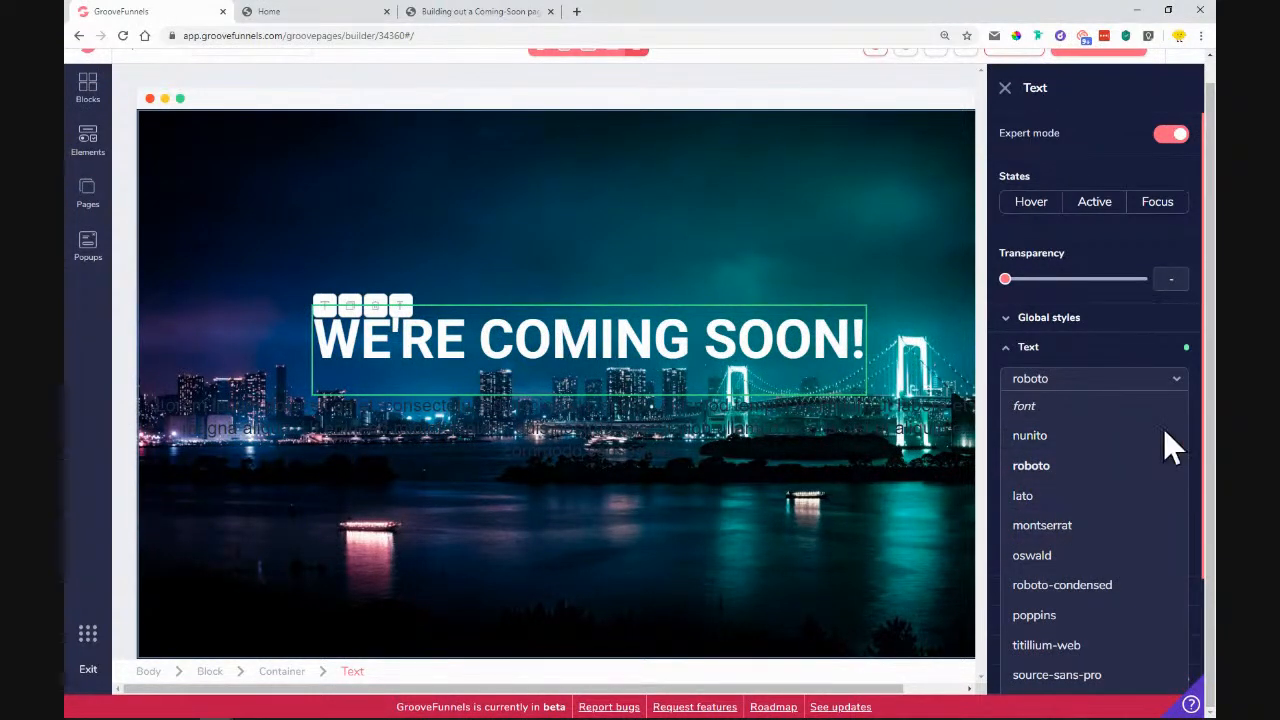
mouse_move(86, 713)
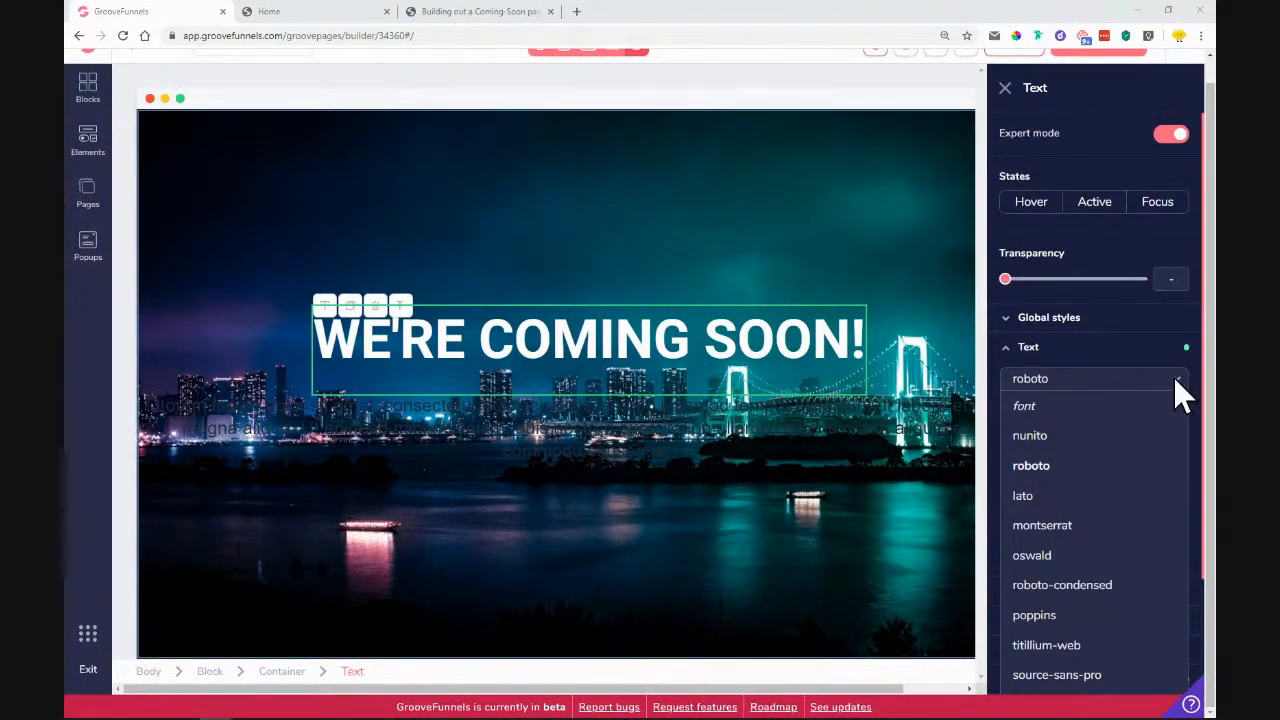
click(1110, 613)
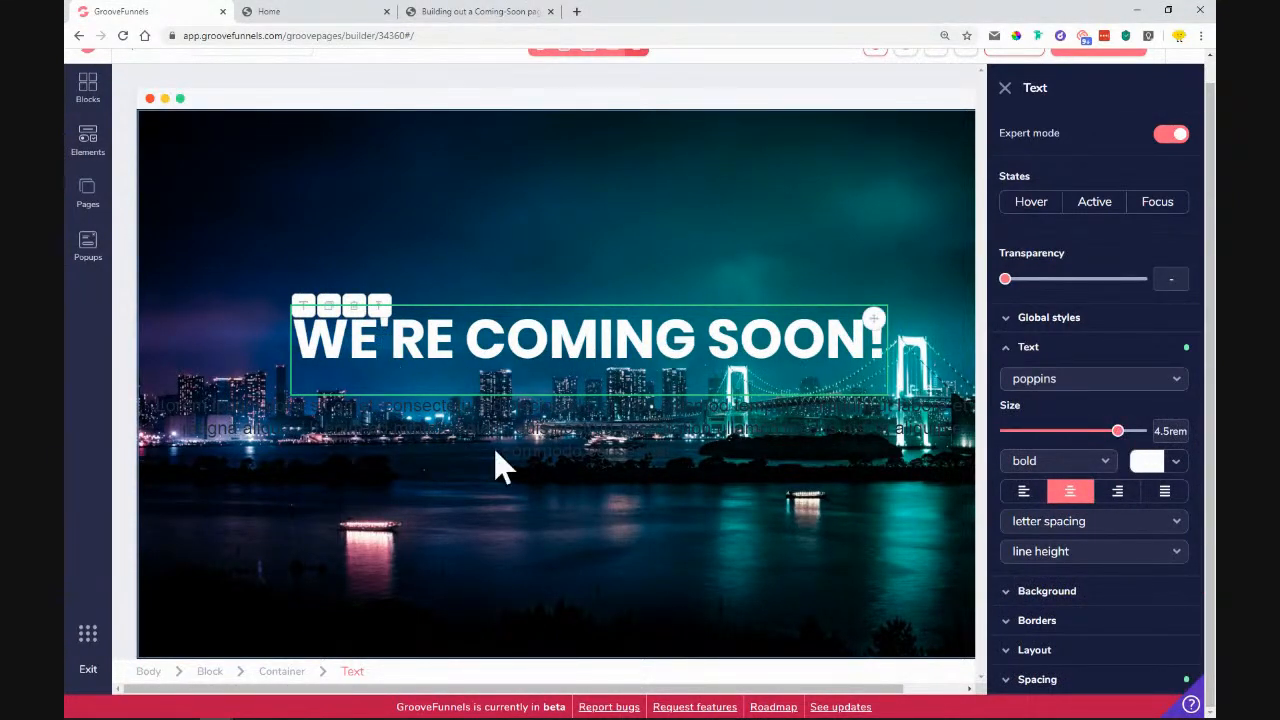
Step: Set the font of the placeholder paragraph below the headline to Poppins
double_click(528, 420)
click(1038, 350)
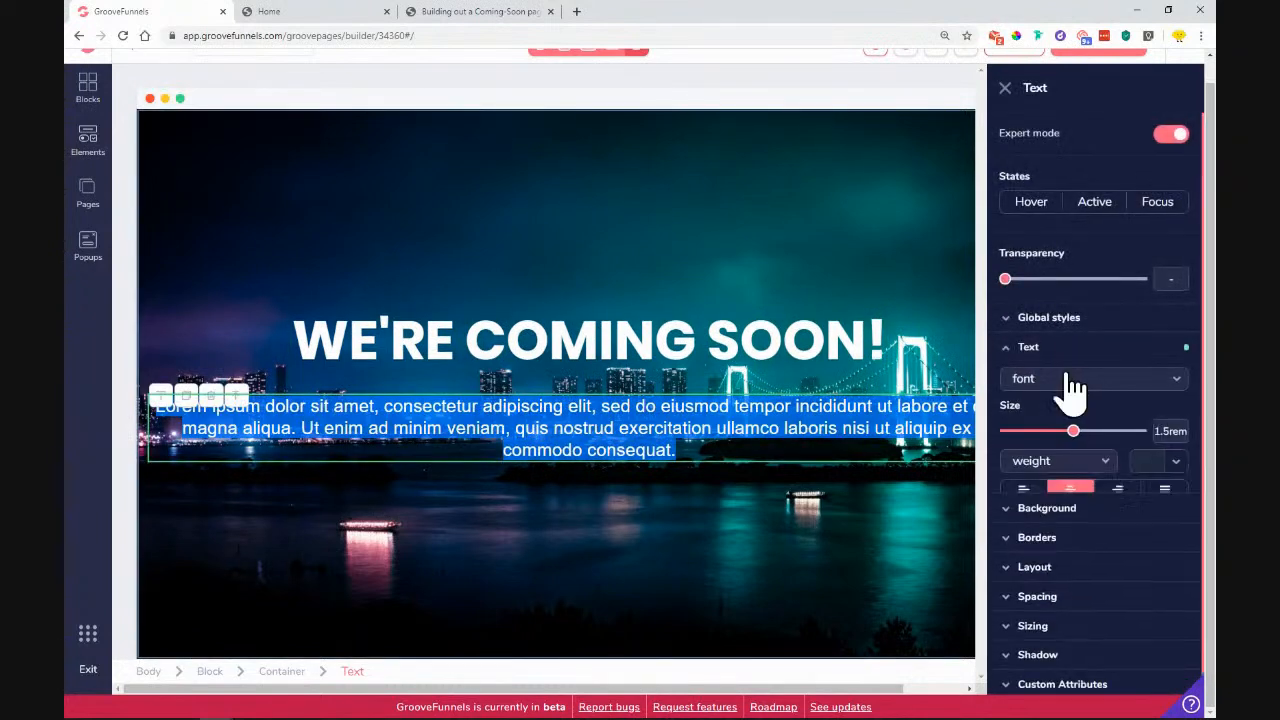
click(1083, 380)
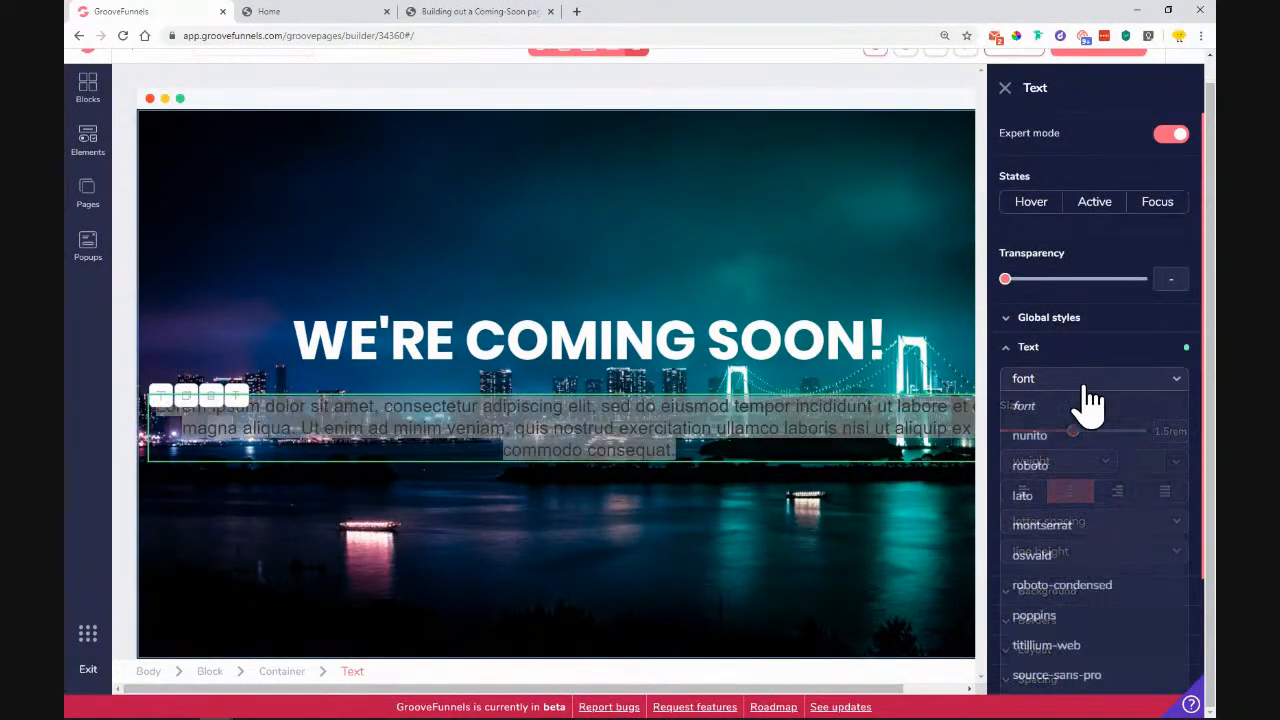
click(1049, 617)
Step: Replace the placeholder paragraph with the example page's two sentences, from "Our website is under construction." through "as soon as possible for you."
click(312, 10)
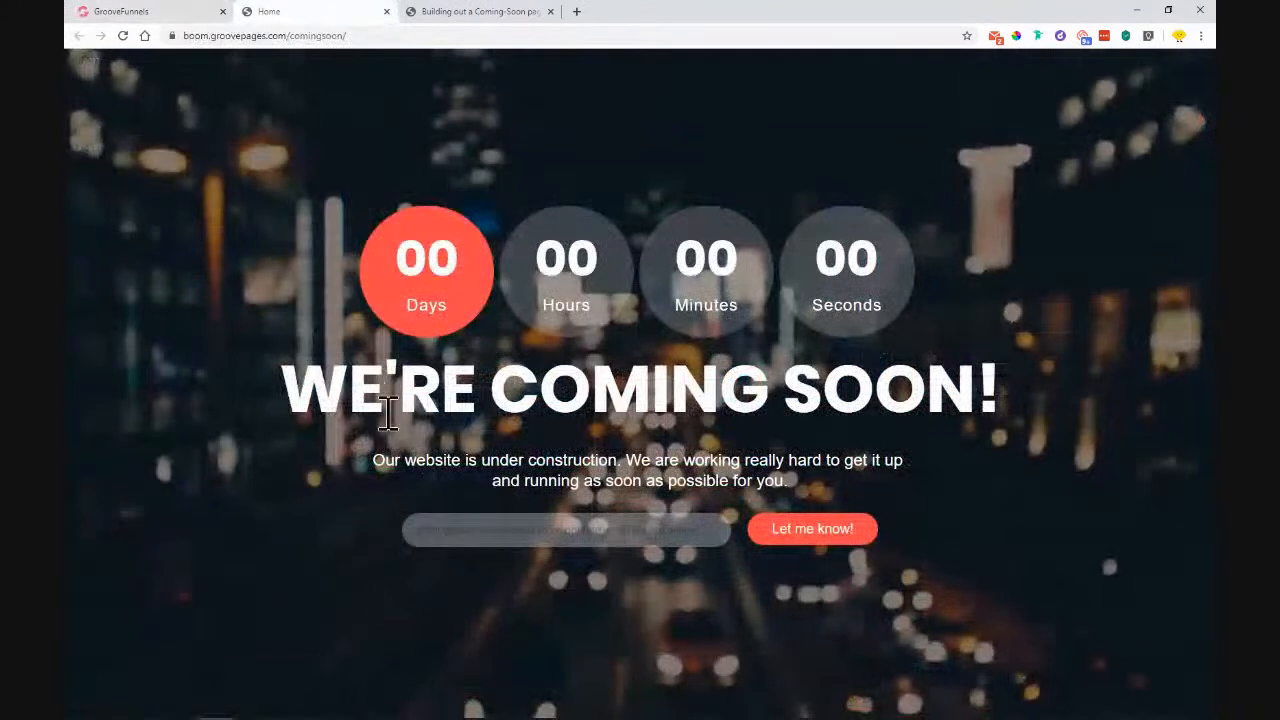
drag(372, 461, 800, 478)
right_click(752, 468)
click(770, 476)
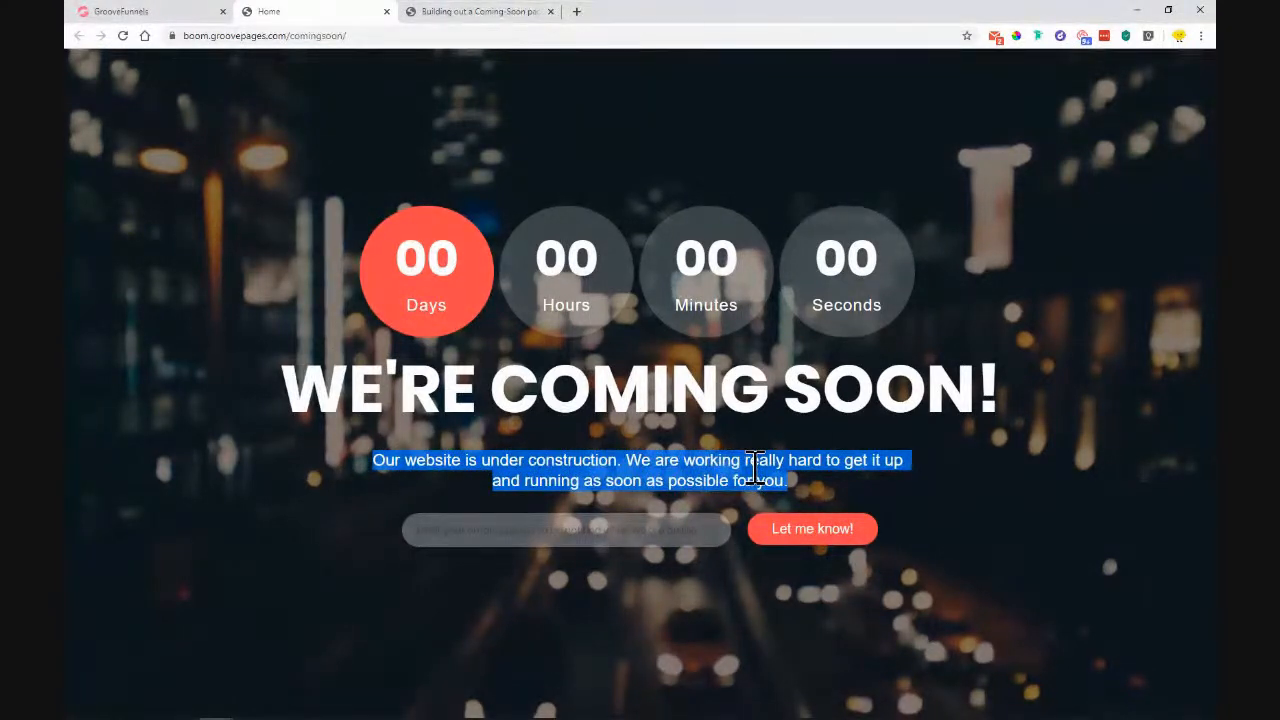
click(108, 11)
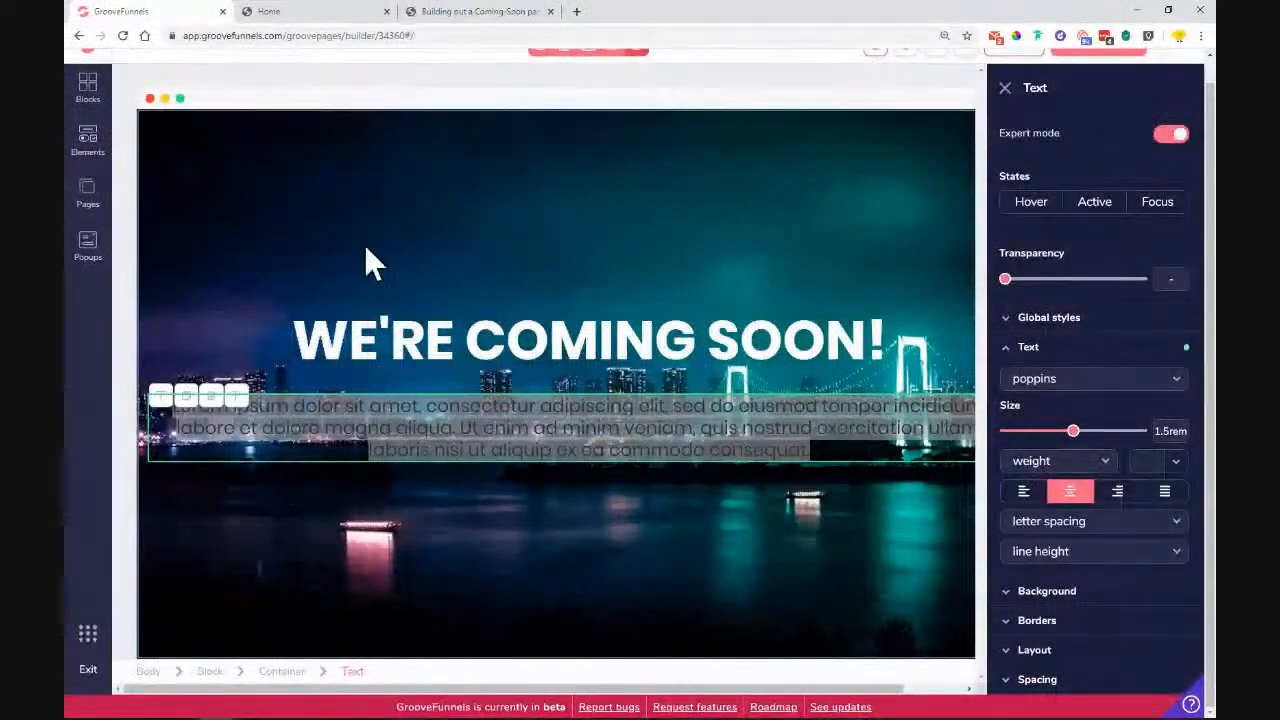
triple_click(551, 445)
right_click(548, 448)
click(560, 493)
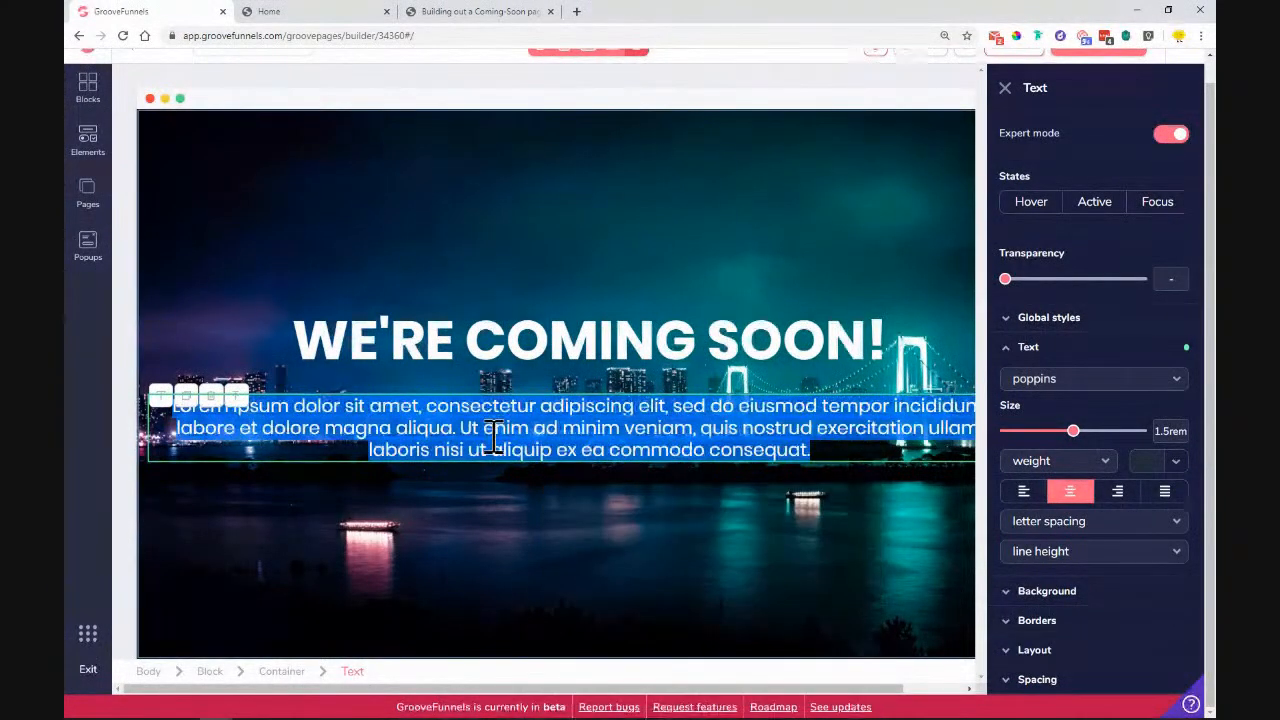
right_click(490, 437)
click(560, 501)
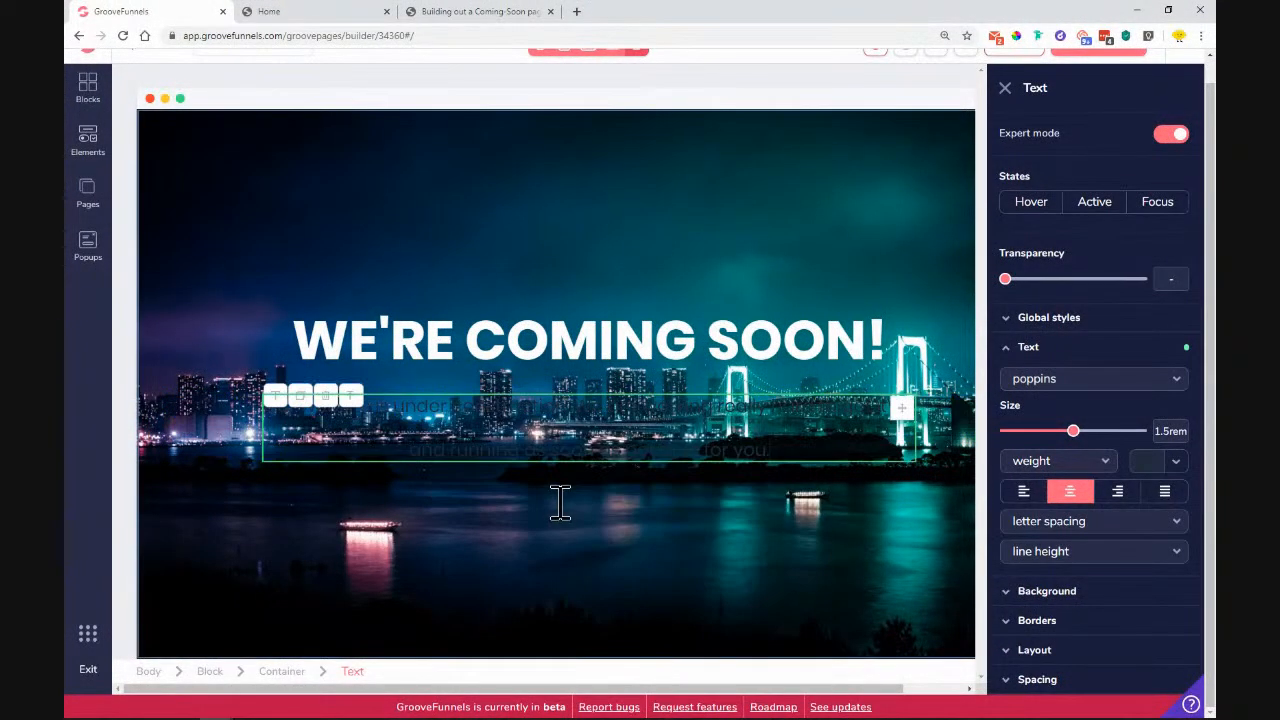
Step: Set the paragraph's text colour to white (#FFFFFF) and its weight to semibold
click(1174, 461)
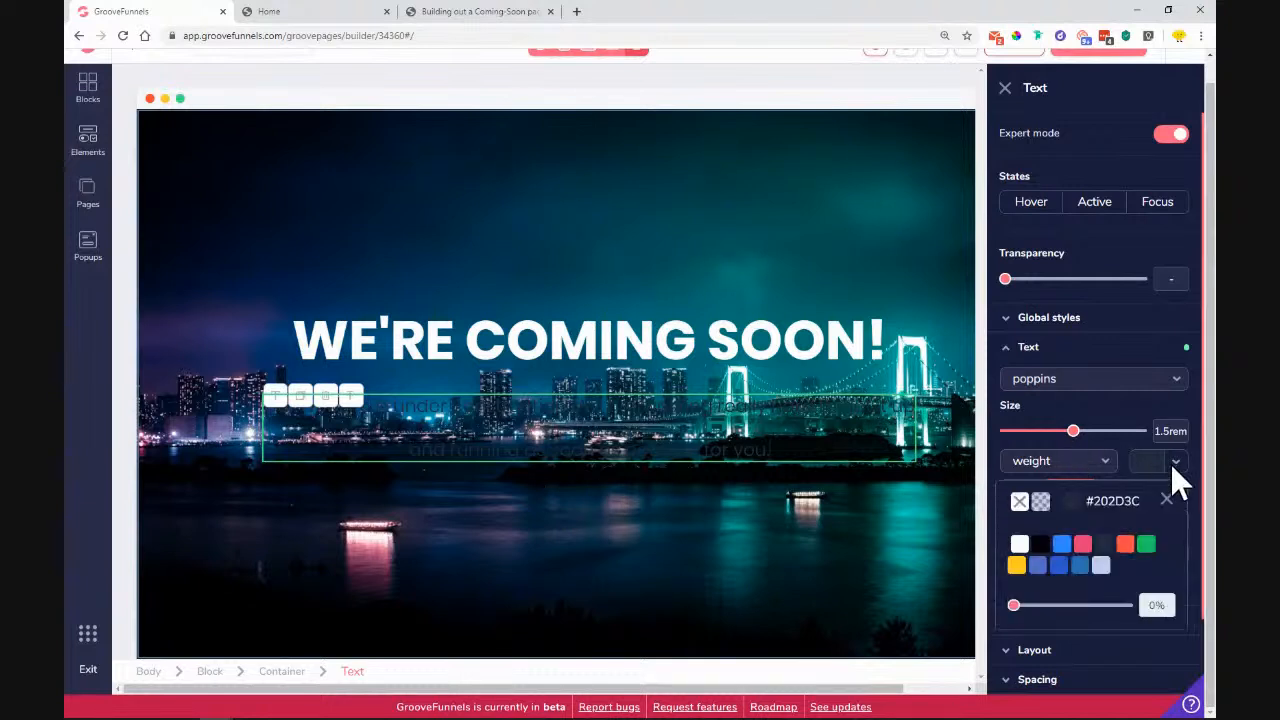
click(1020, 545)
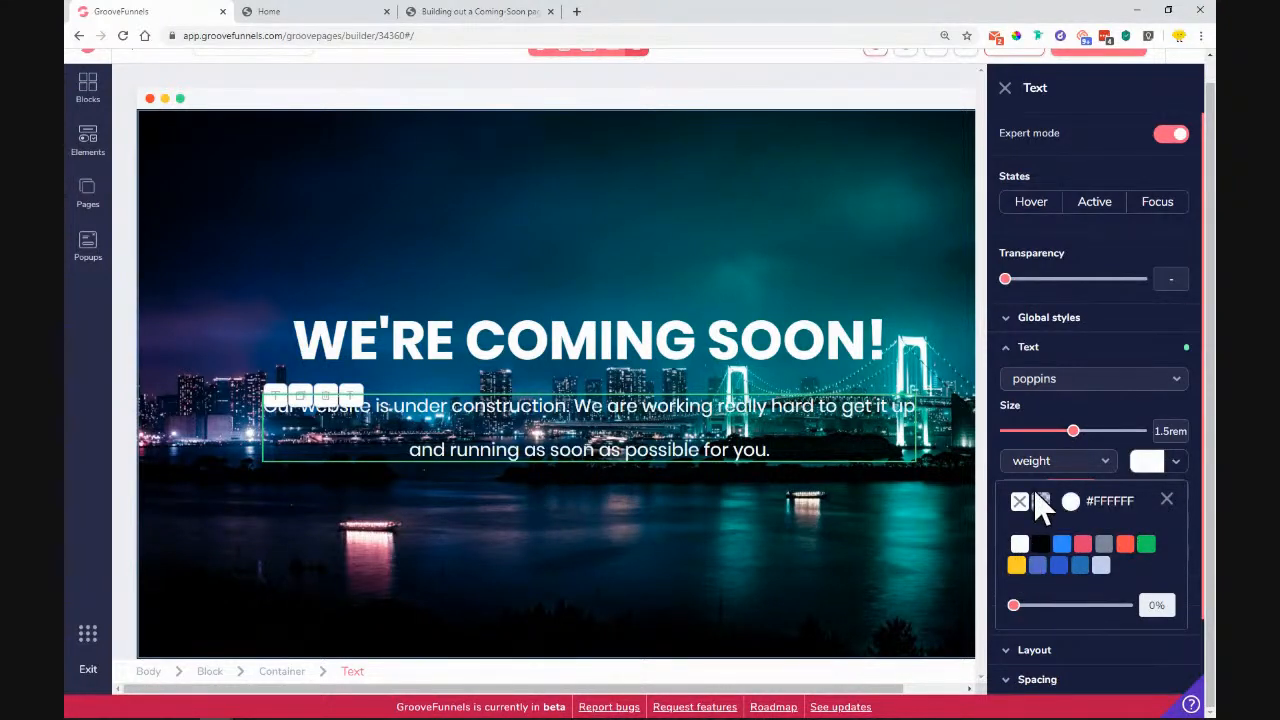
click(1046, 462)
click(1166, 500)
click(1087, 463)
click(1086, 463)
click(1060, 598)
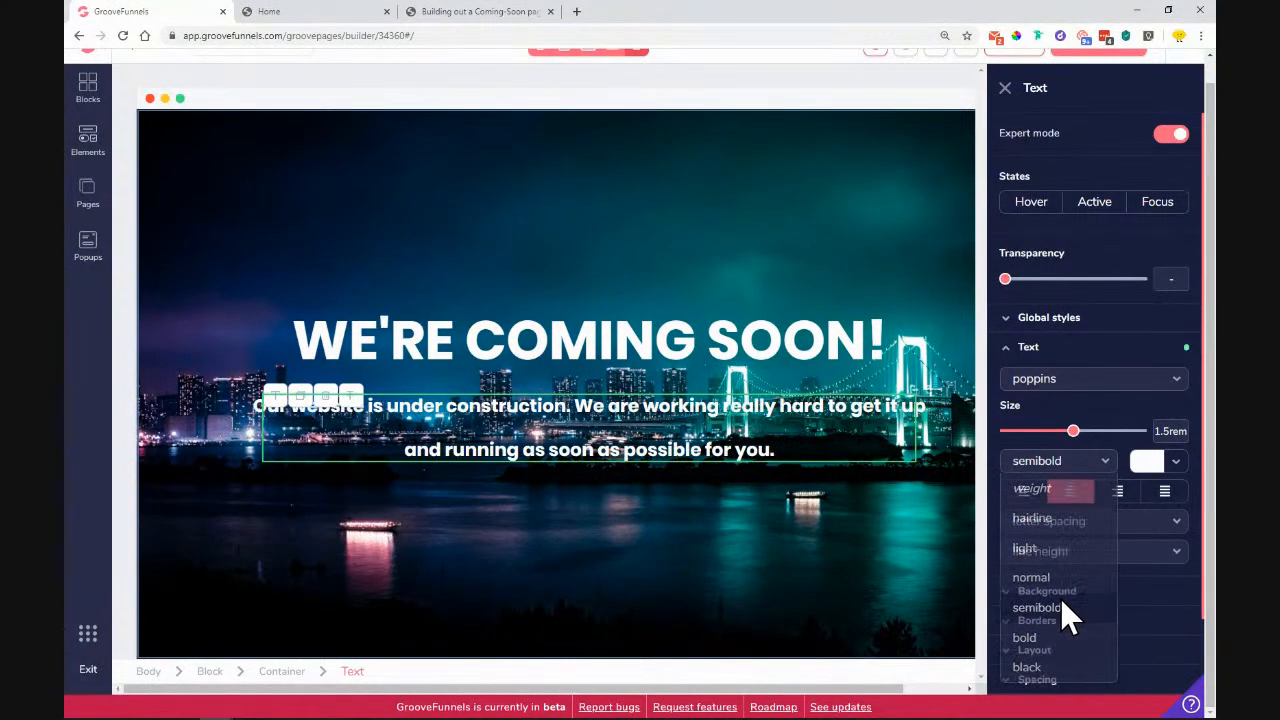
click(645, 455)
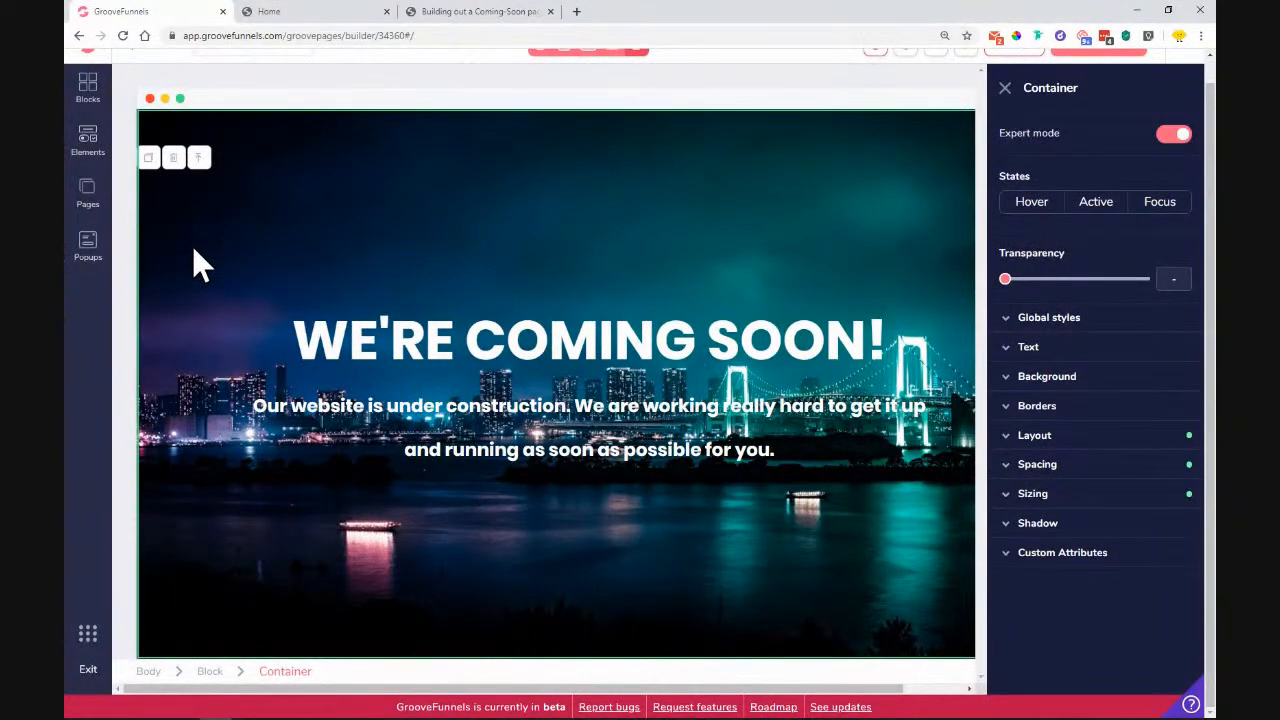
Step: Darken the whole block's background photo with a black (#000000) background colour at 50% transparency
click(210, 672)
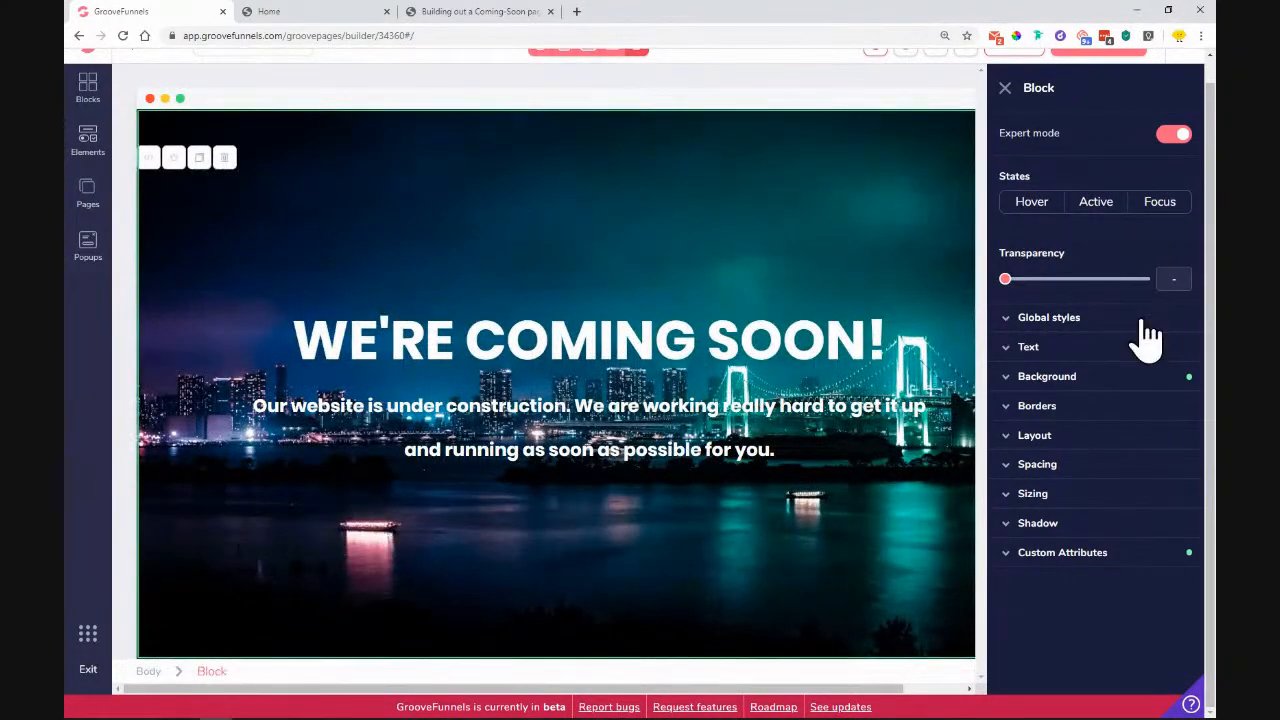
click(1068, 388)
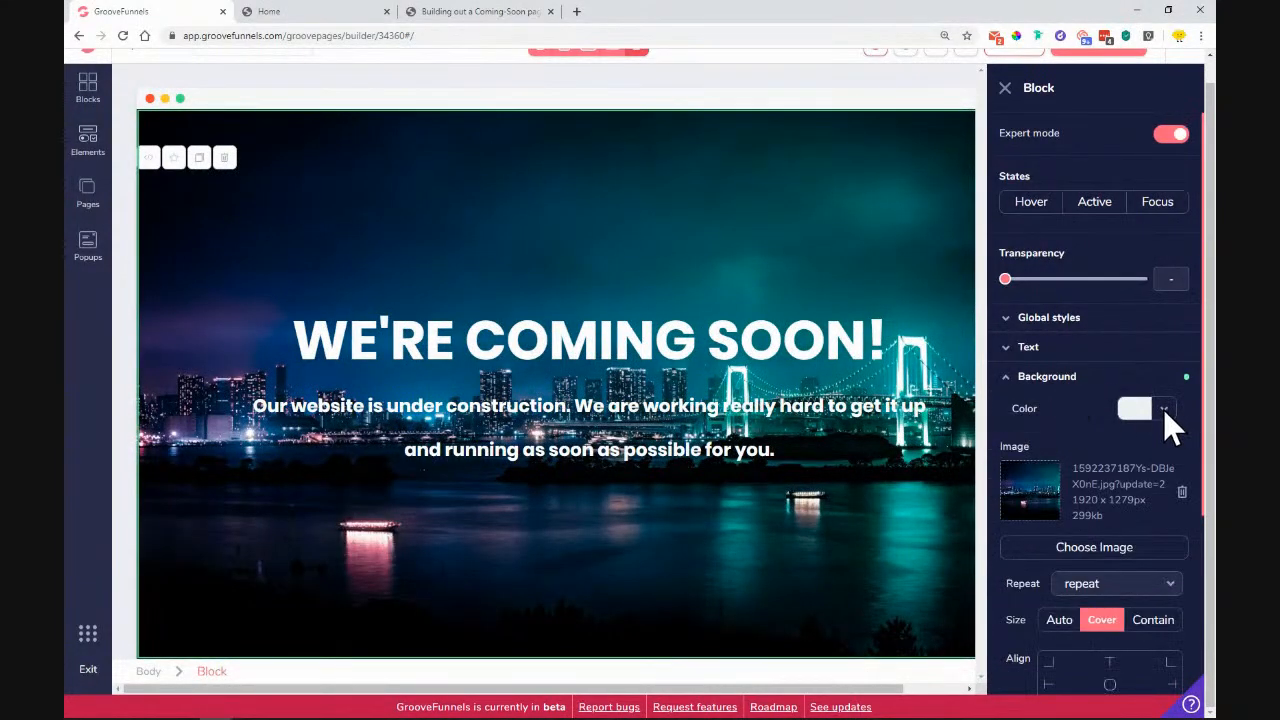
click(1163, 409)
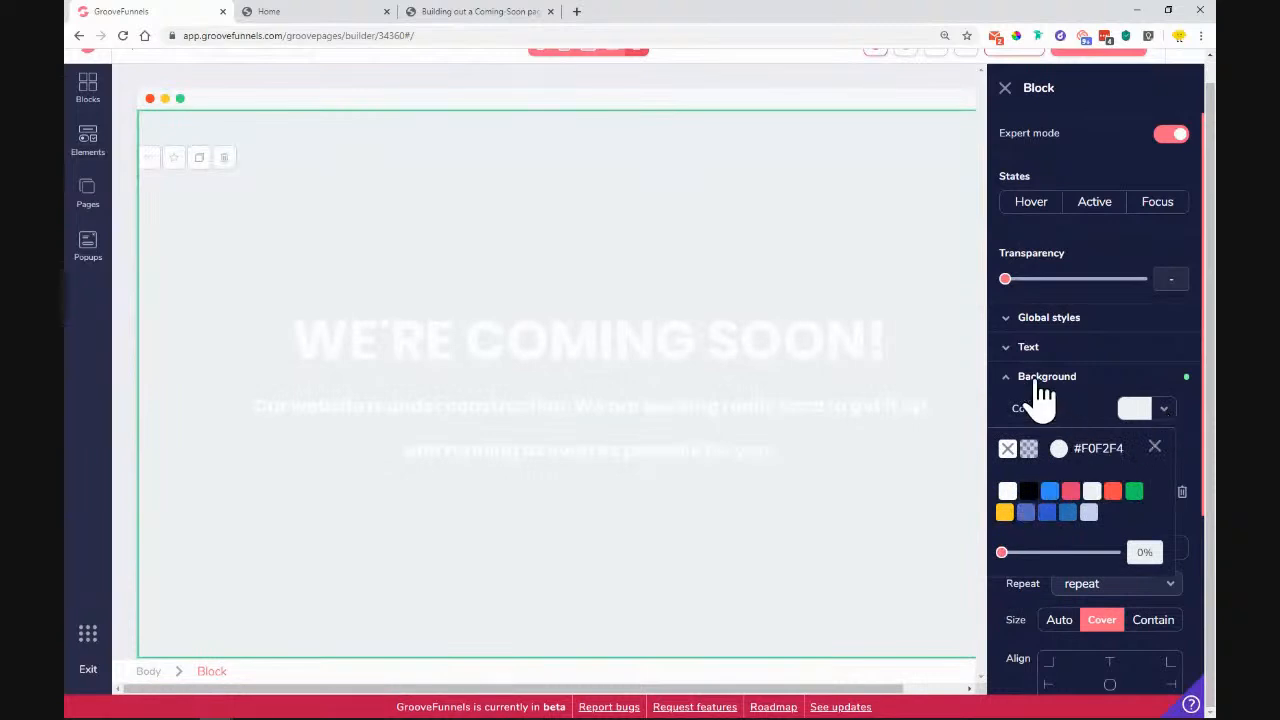
click(1030, 491)
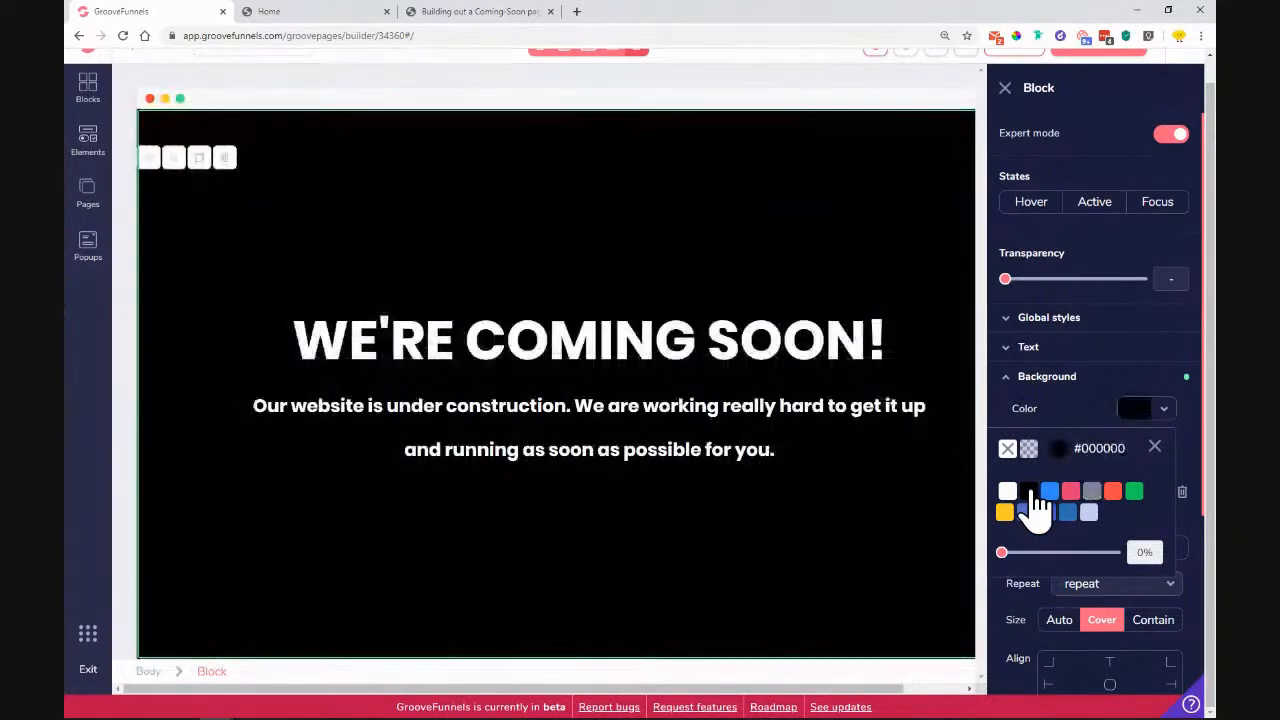
drag(1006, 552, 1062, 558)
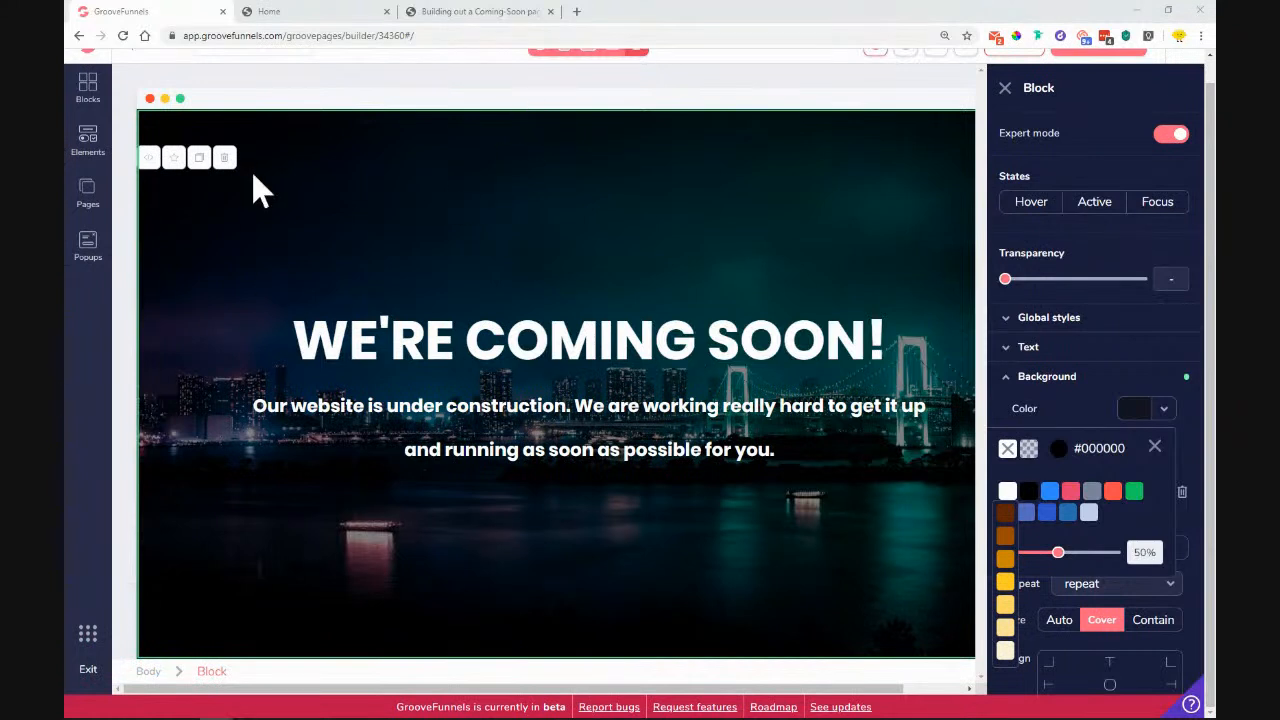
Step: Examine the uploaded files and free stock photos in the image library available for the block's background image
click(1157, 448)
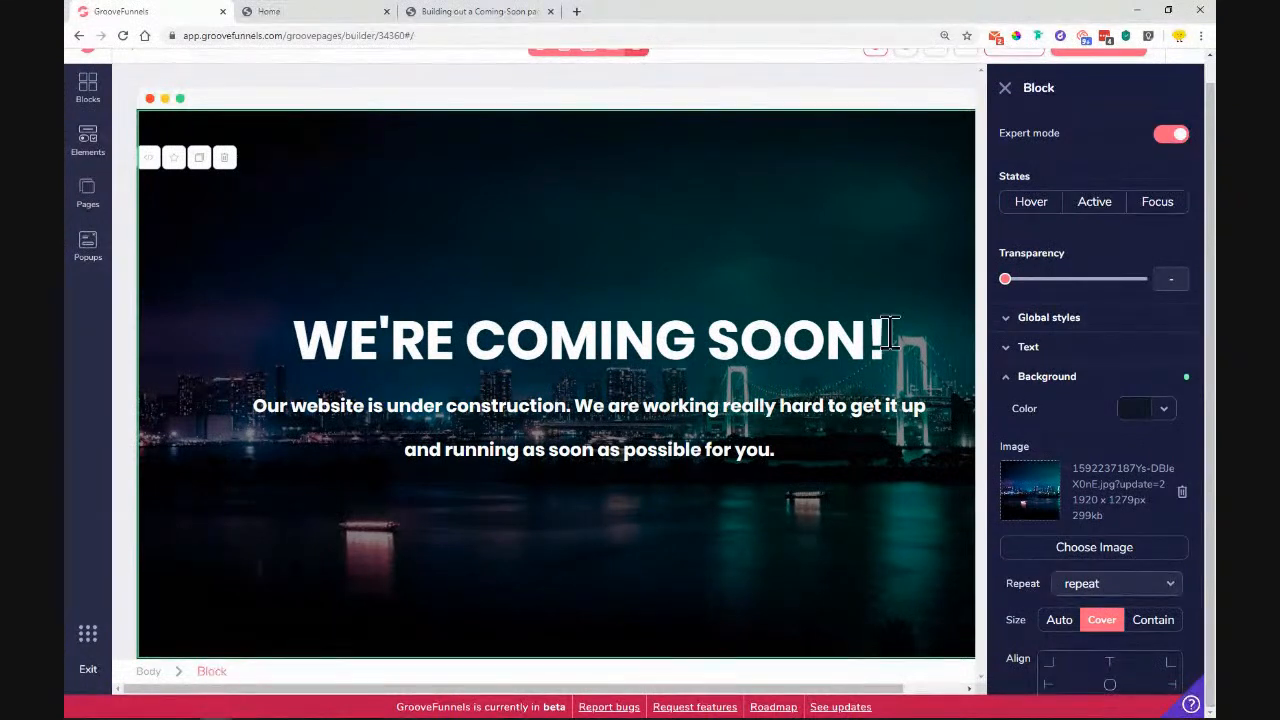
double_click(1027, 88)
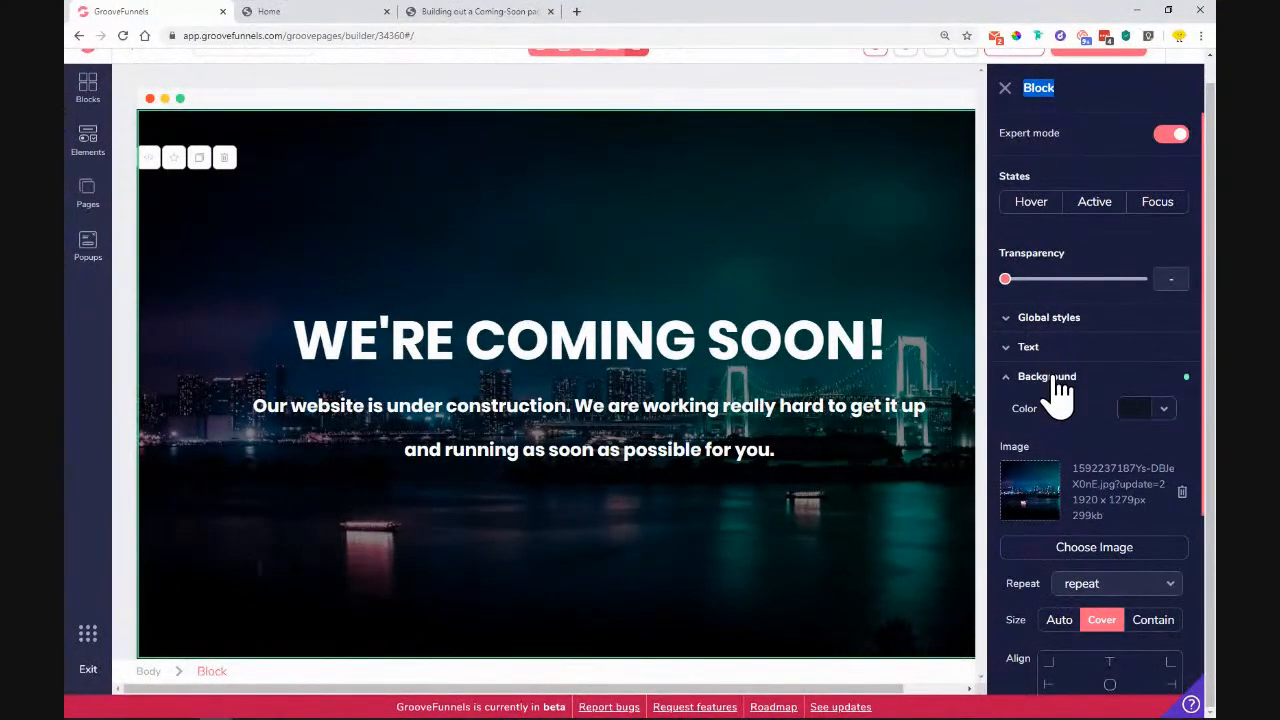
click(1078, 552)
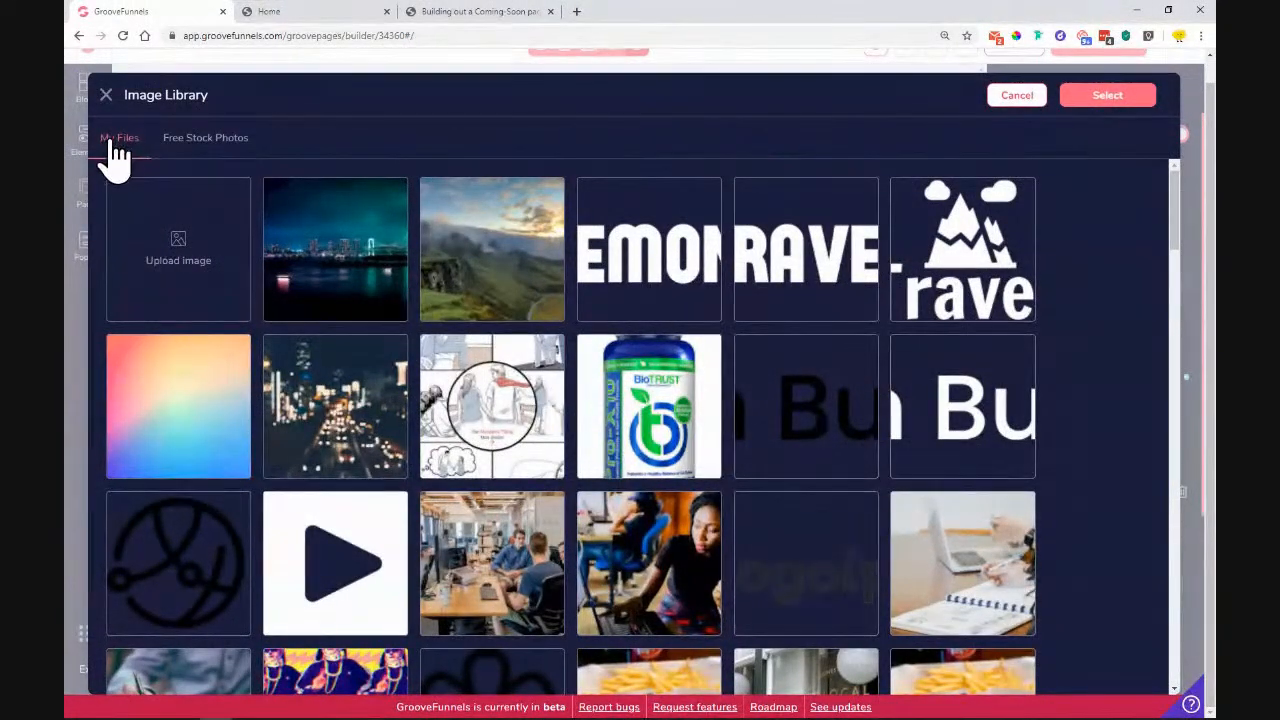
click(210, 150)
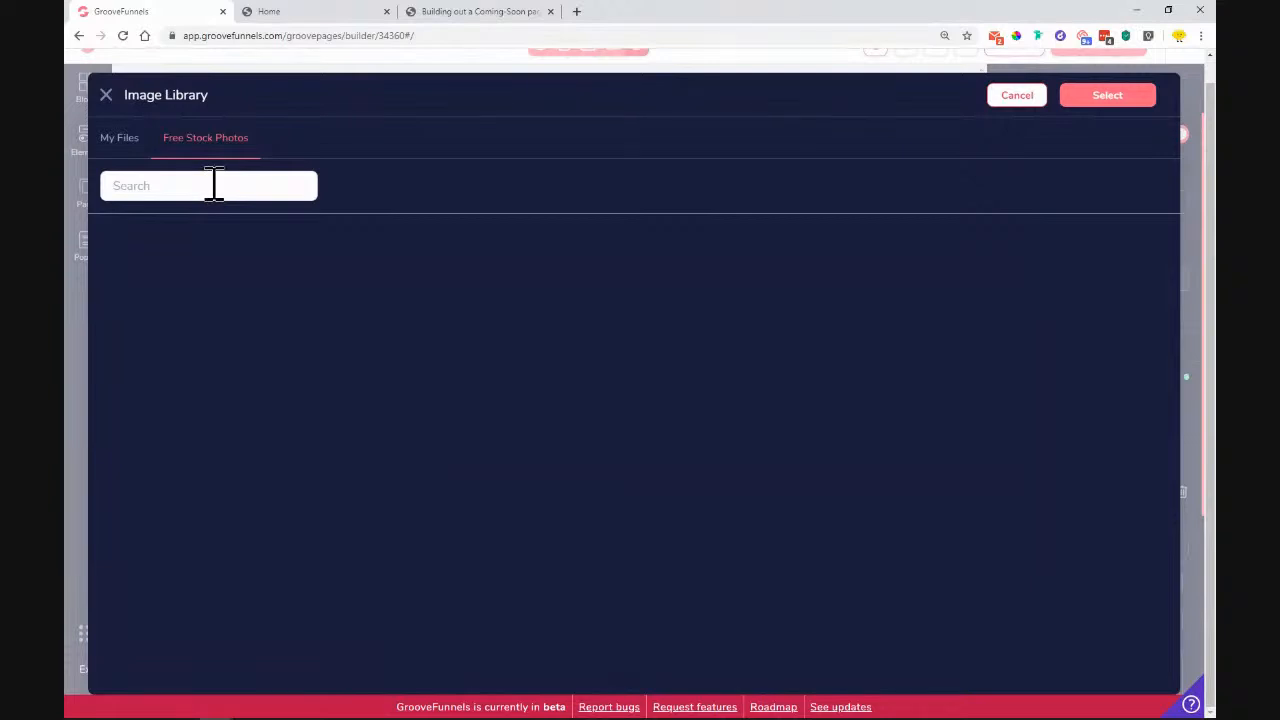
click(127, 152)
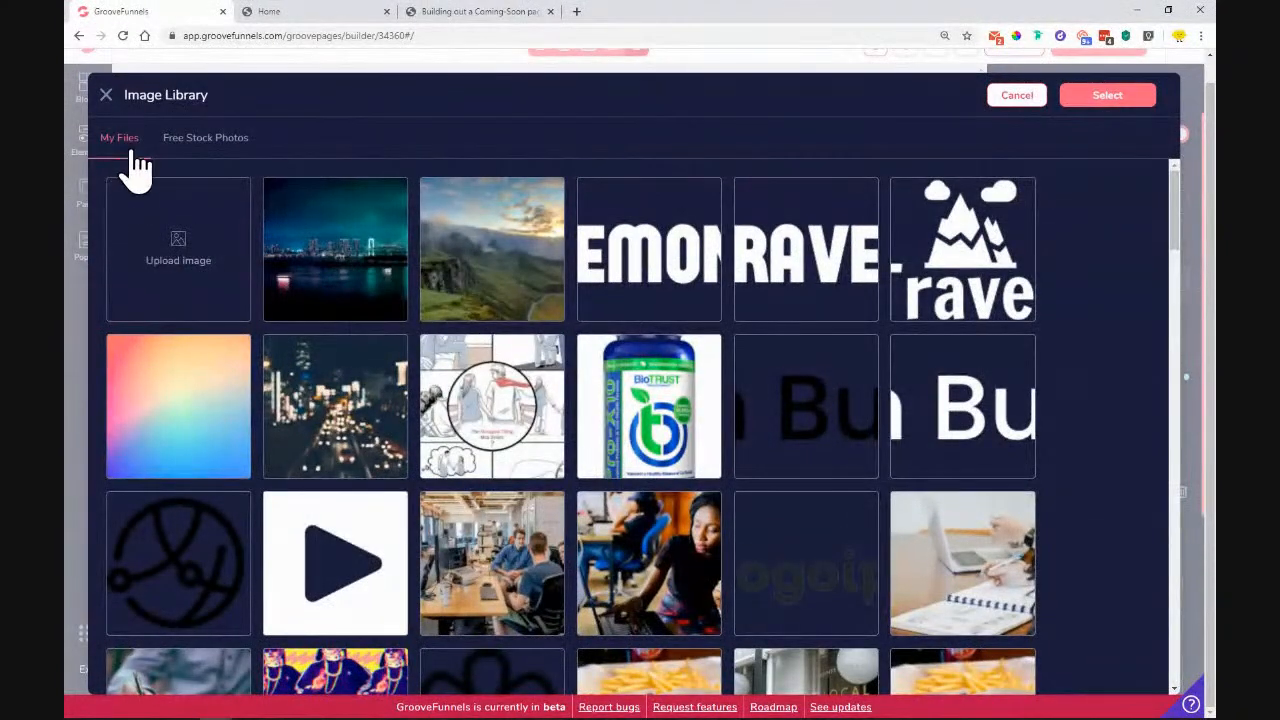
click(360, 262)
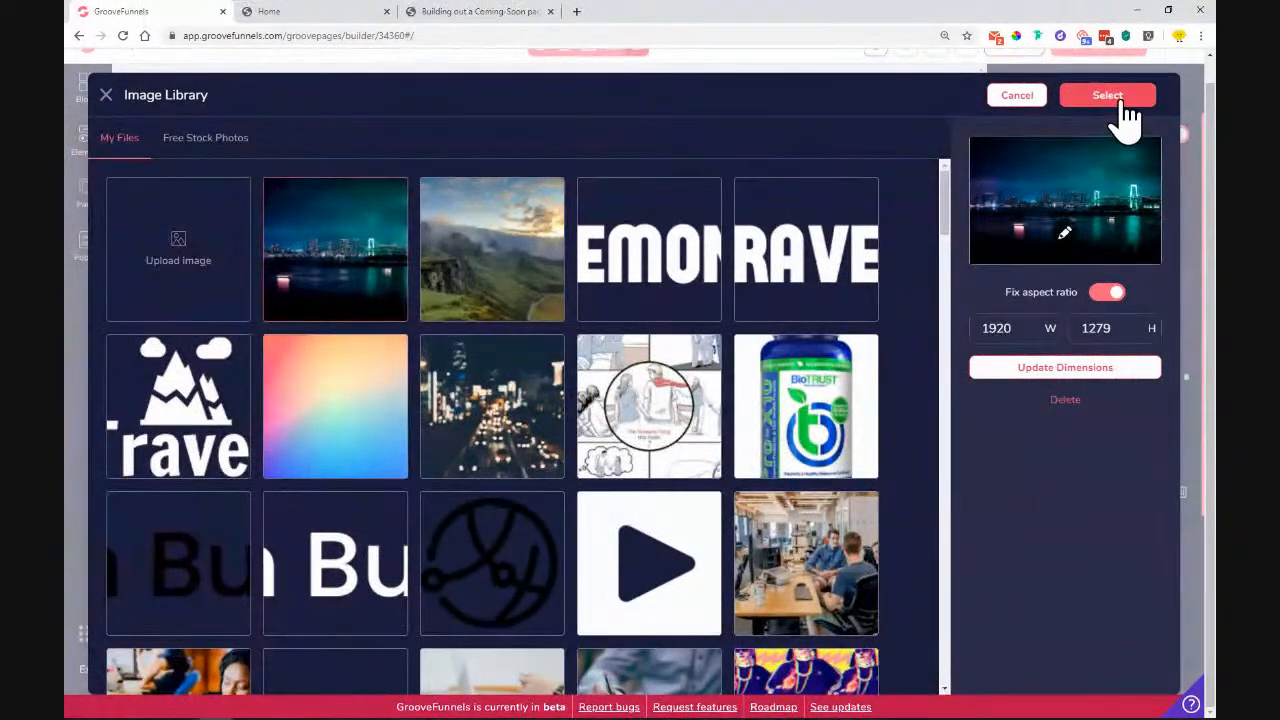
click(1018, 98)
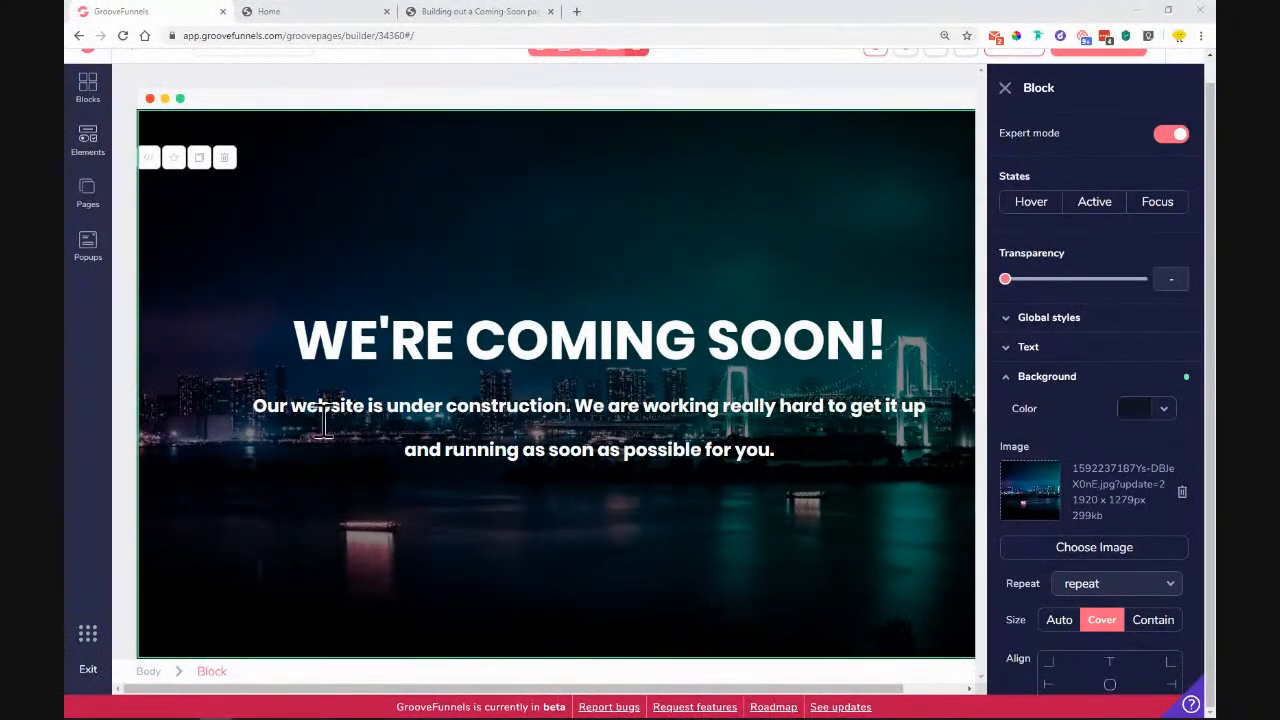
Step: Check the email form on the example page and add an empty container below the paragraph in the builder
click(325, 12)
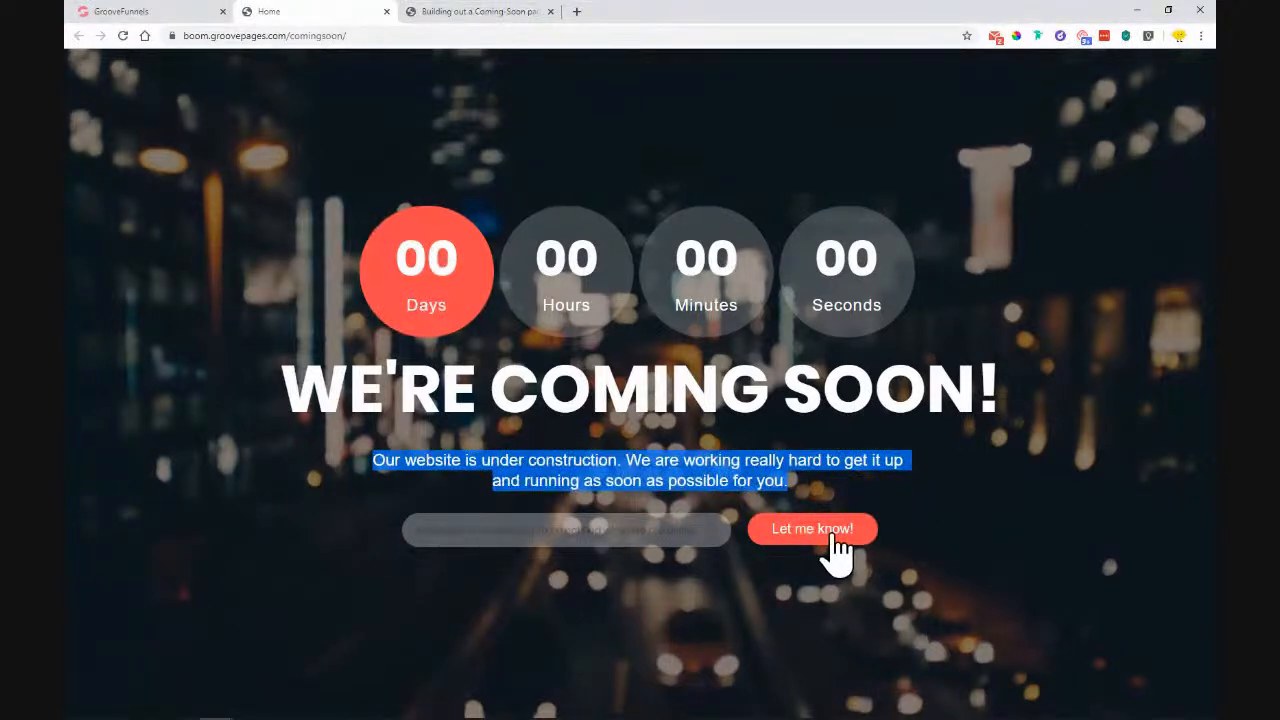
click(112, 12)
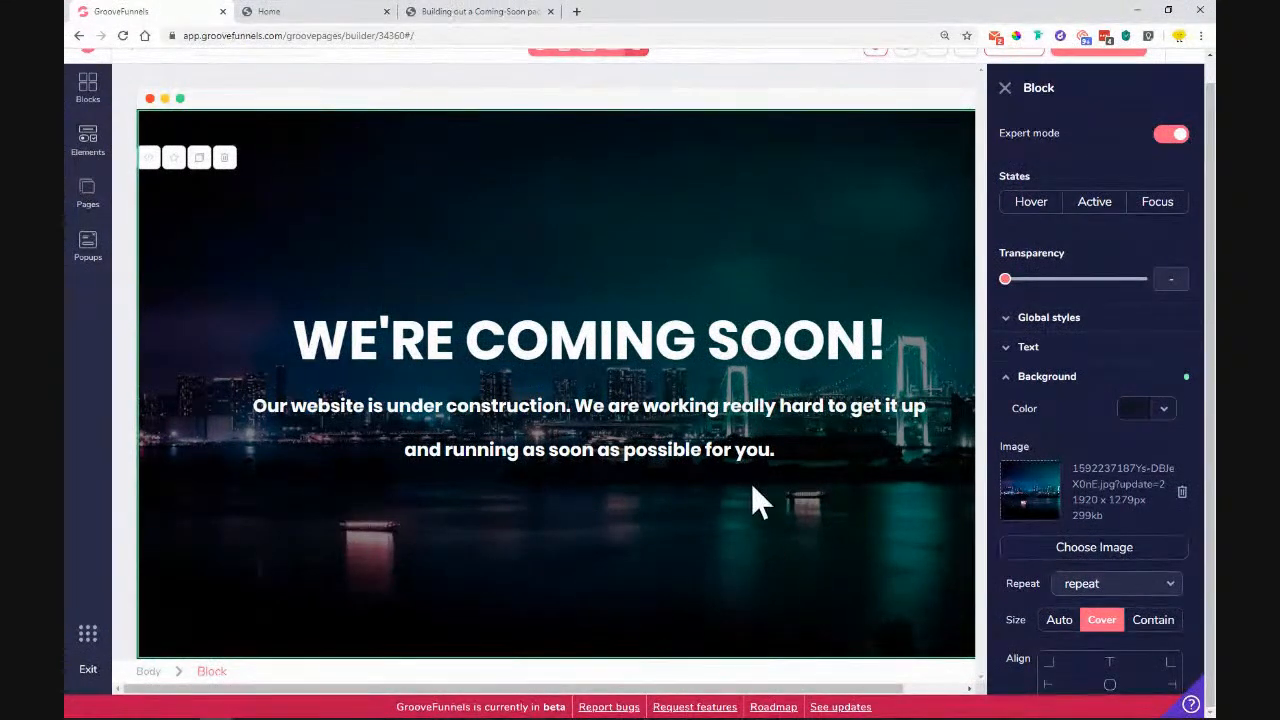
click(88, 140)
drag(143, 189, 711, 462)
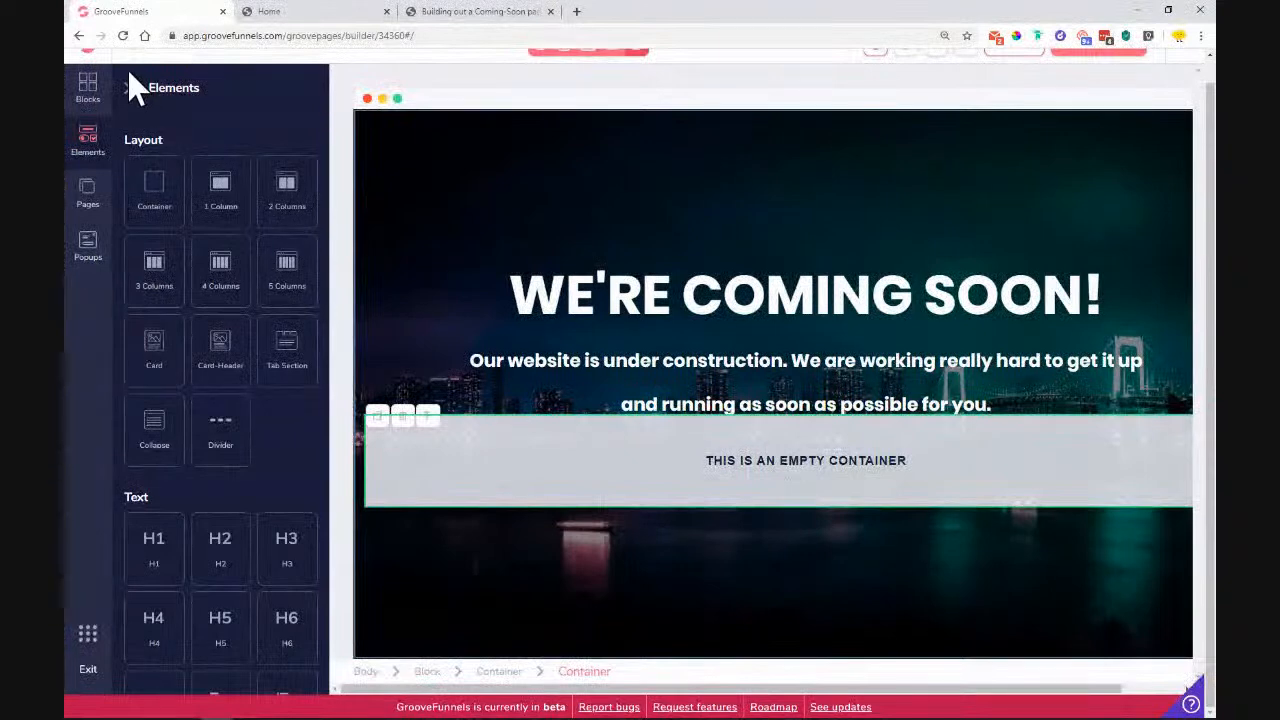
Step: Place an empty form inside the new container below the paragraph
scroll(209, 274, down, 2)
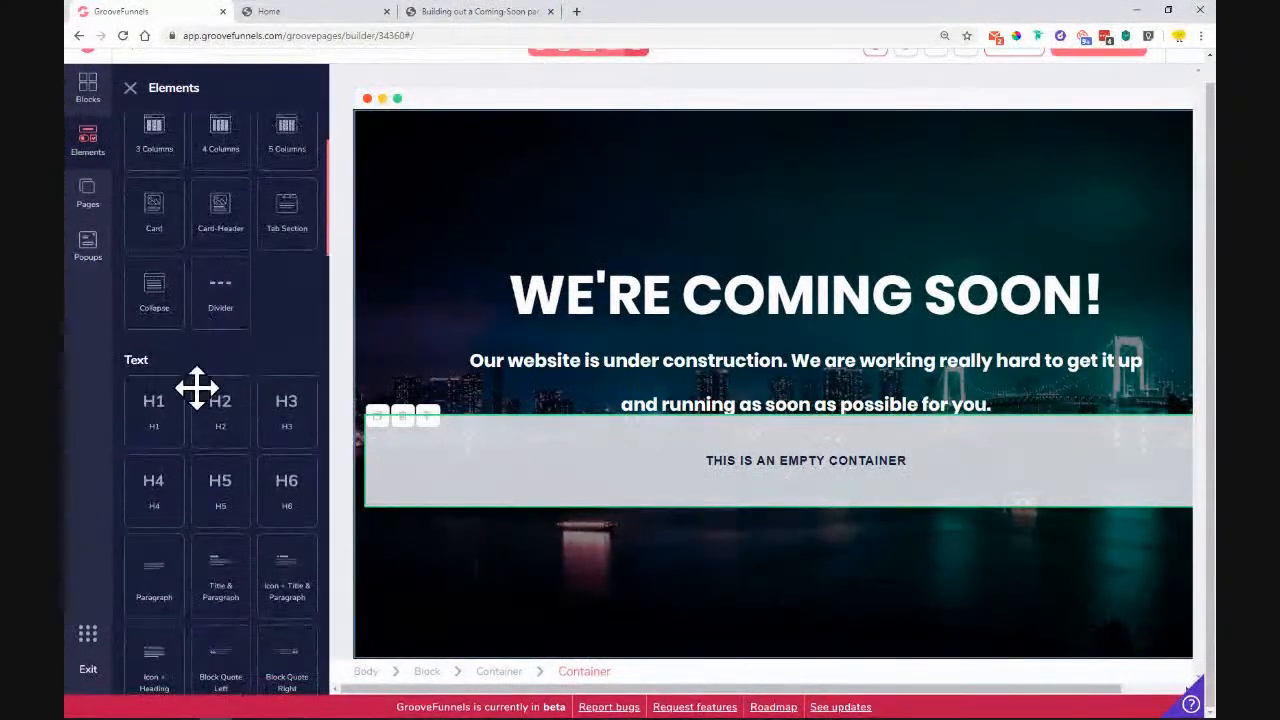
scroll(201, 320, down, 5)
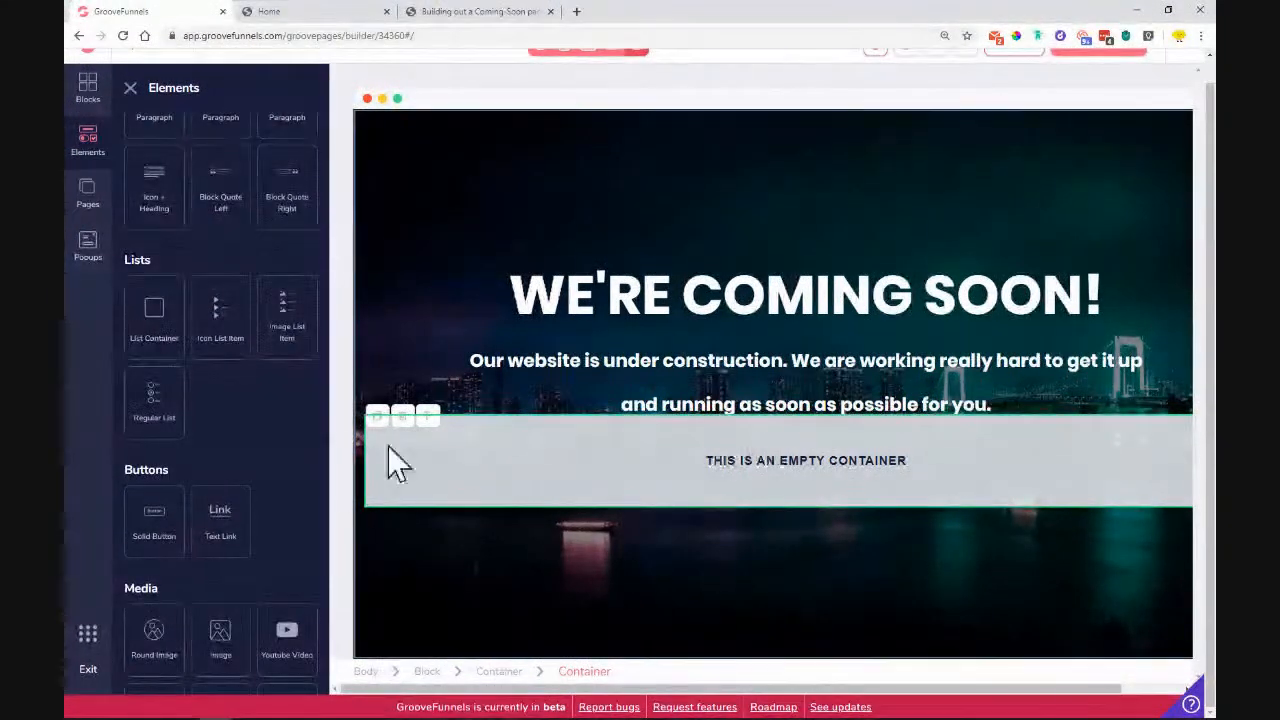
scroll(303, 408, down, 1)
scroll(293, 385, down, 5)
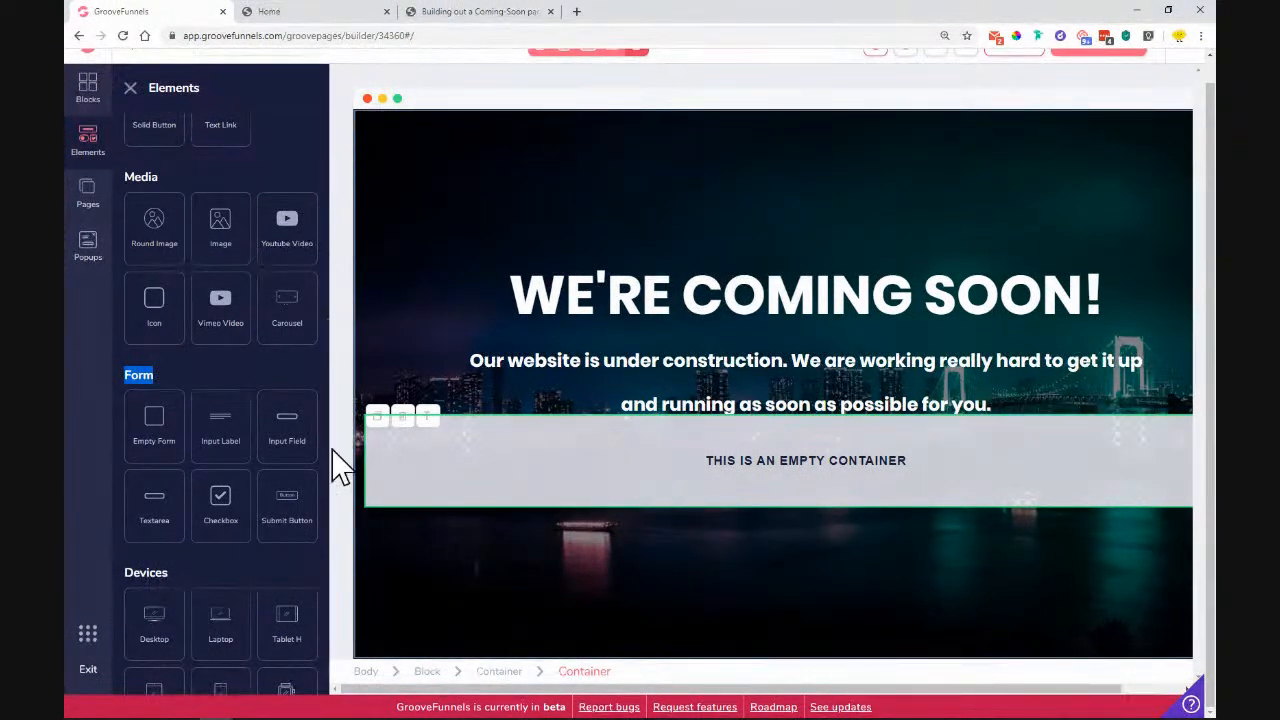
drag(148, 420, 677, 482)
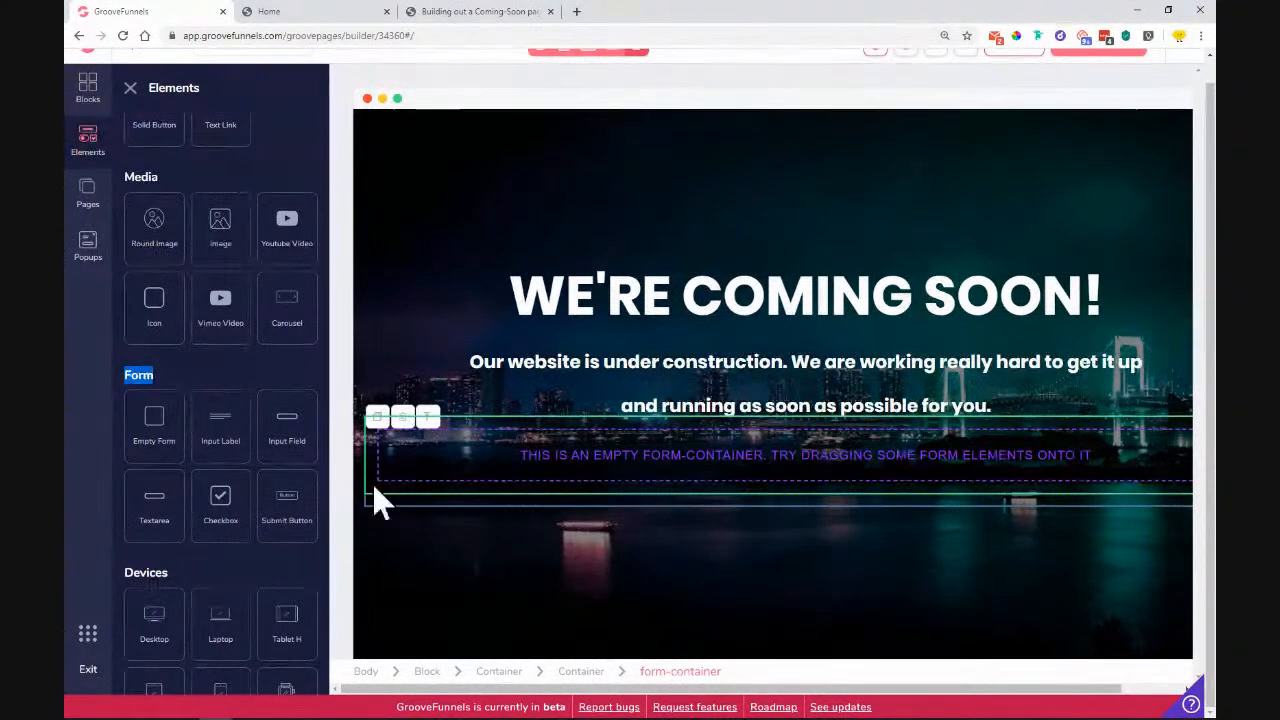
Step: Add an input field to the form and a submit button directly below it
drag(258, 415, 598, 457)
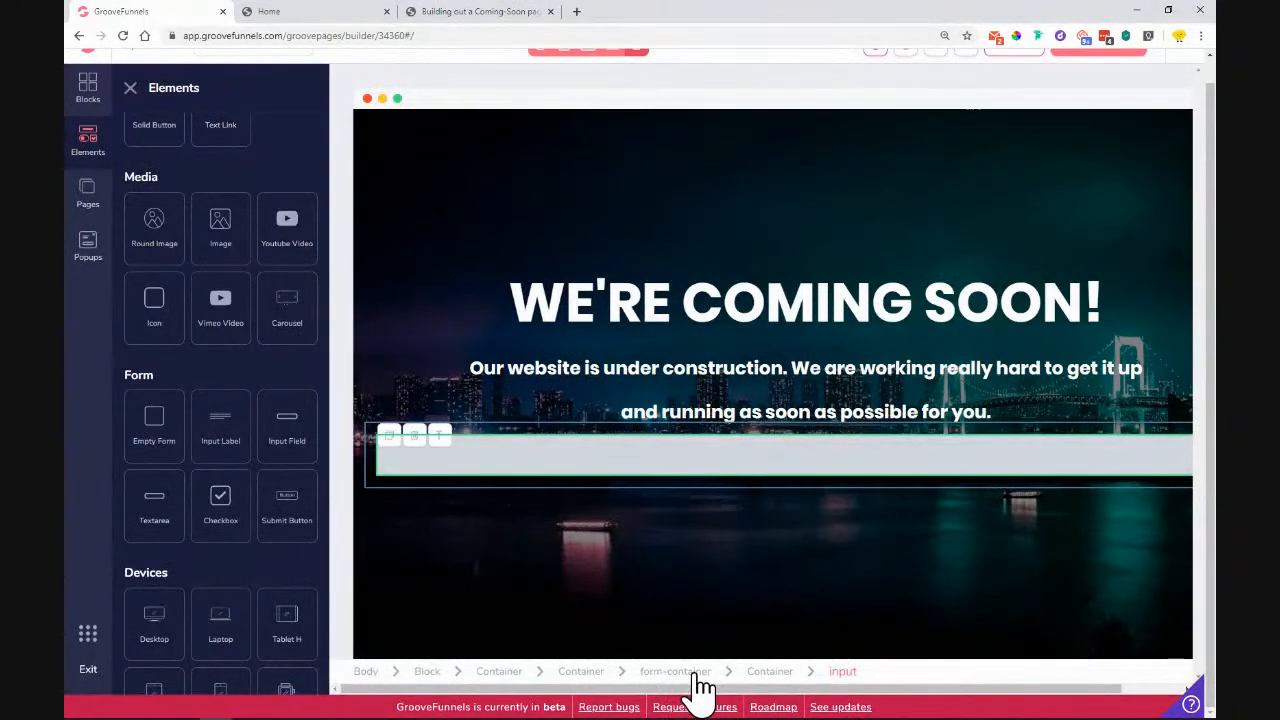
drag(280, 512, 400, 491)
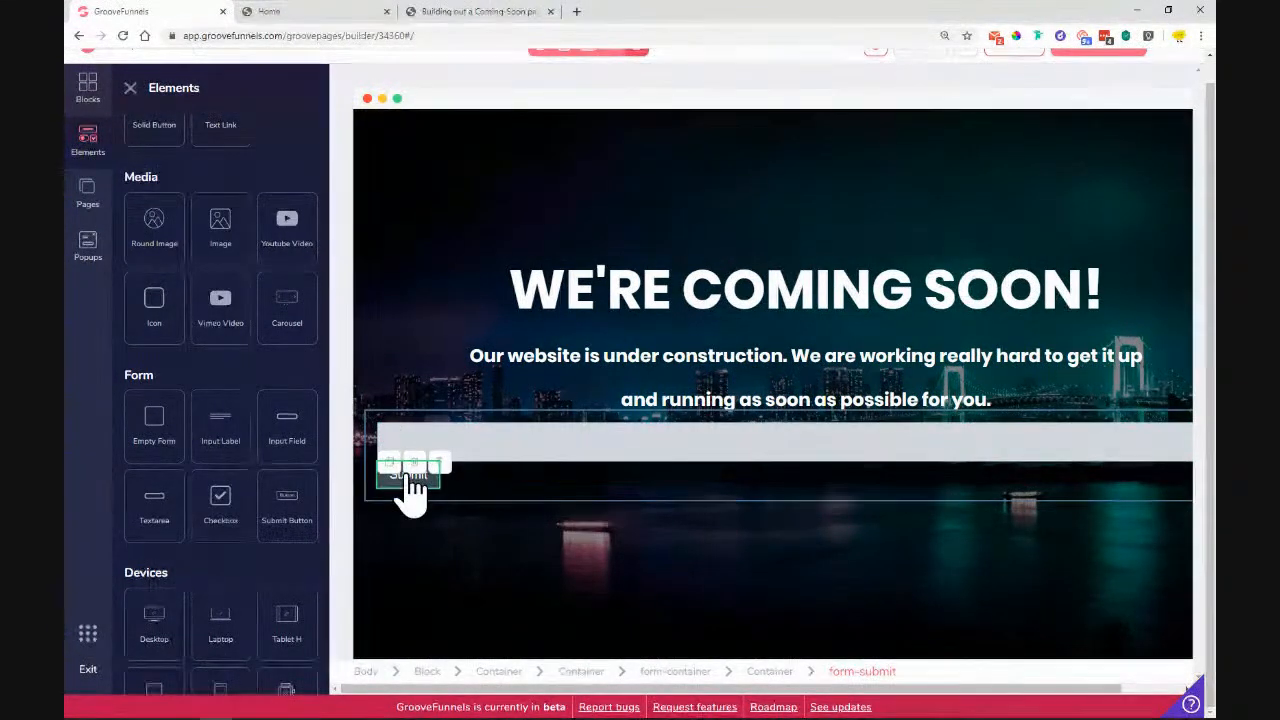
click(130, 90)
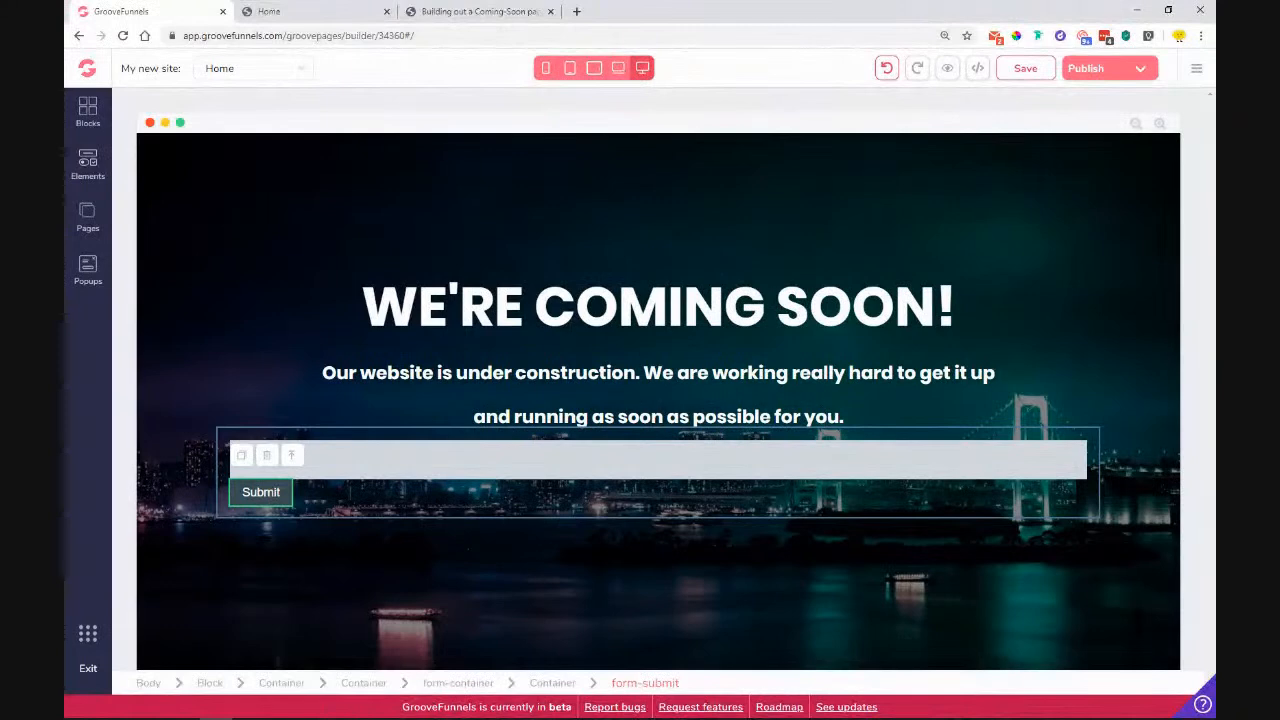
click(86, 172)
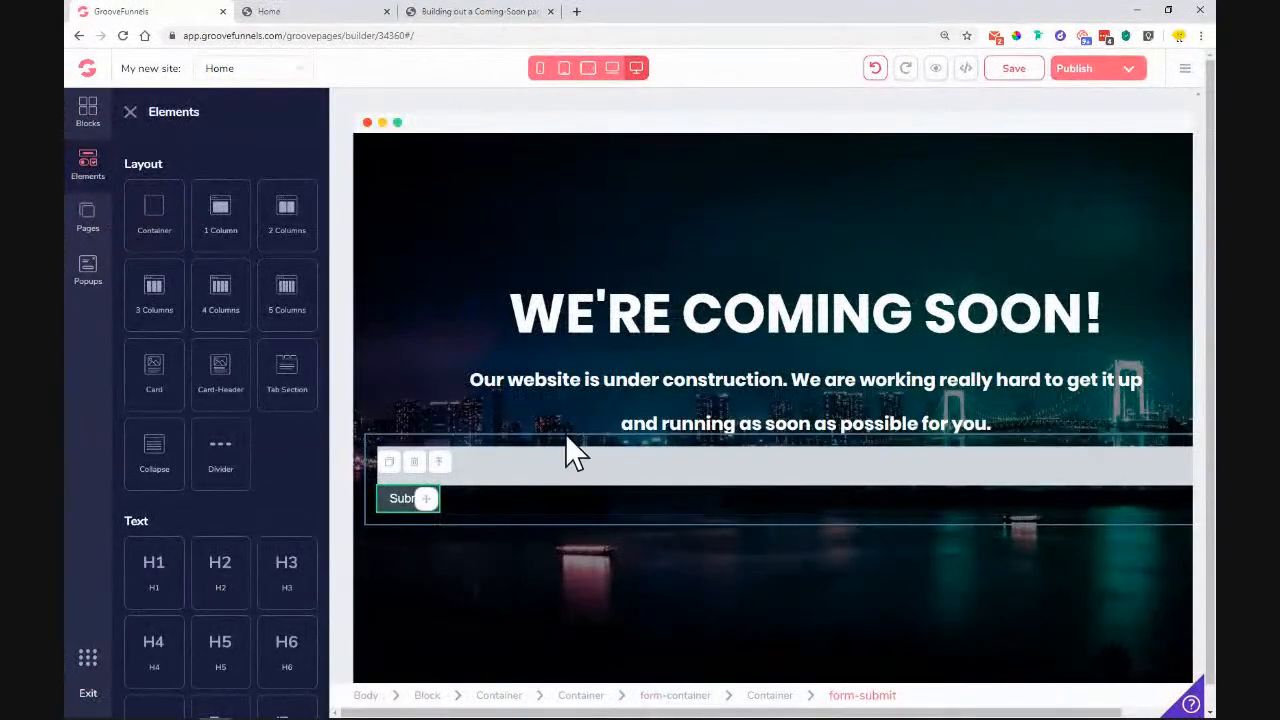
scroll(245, 336, down, 10)
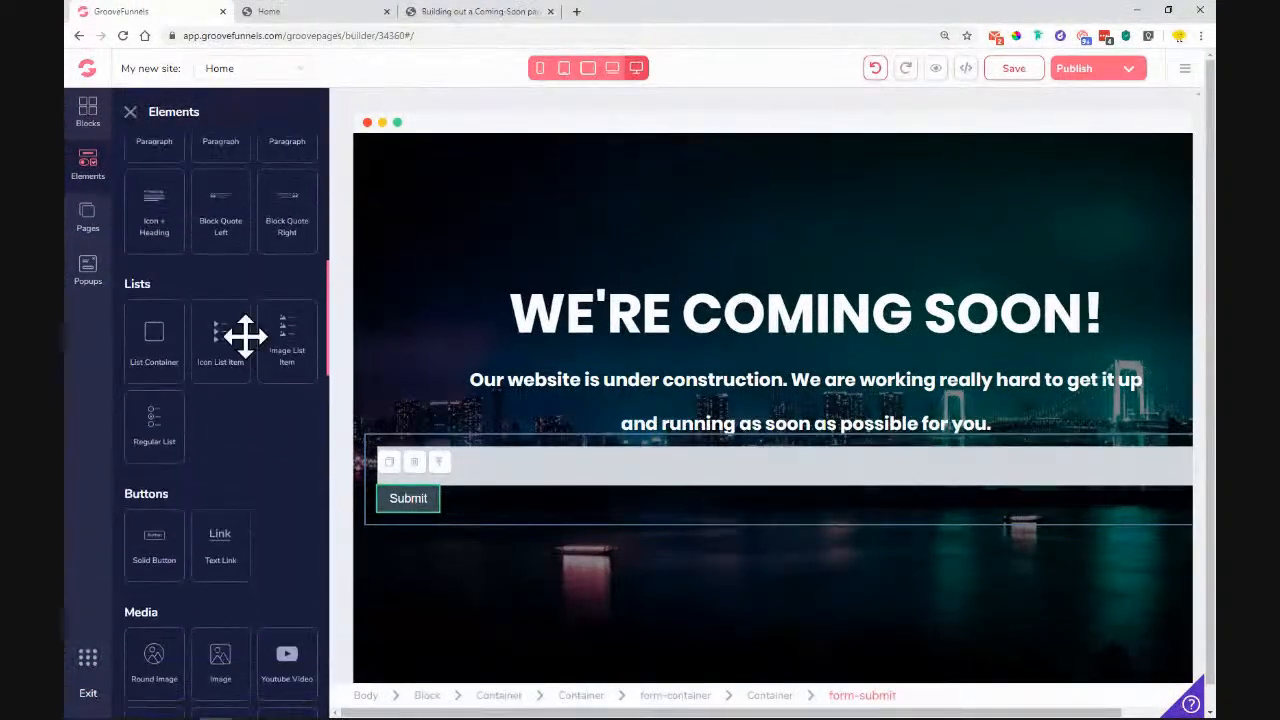
scroll(245, 337, down, 1)
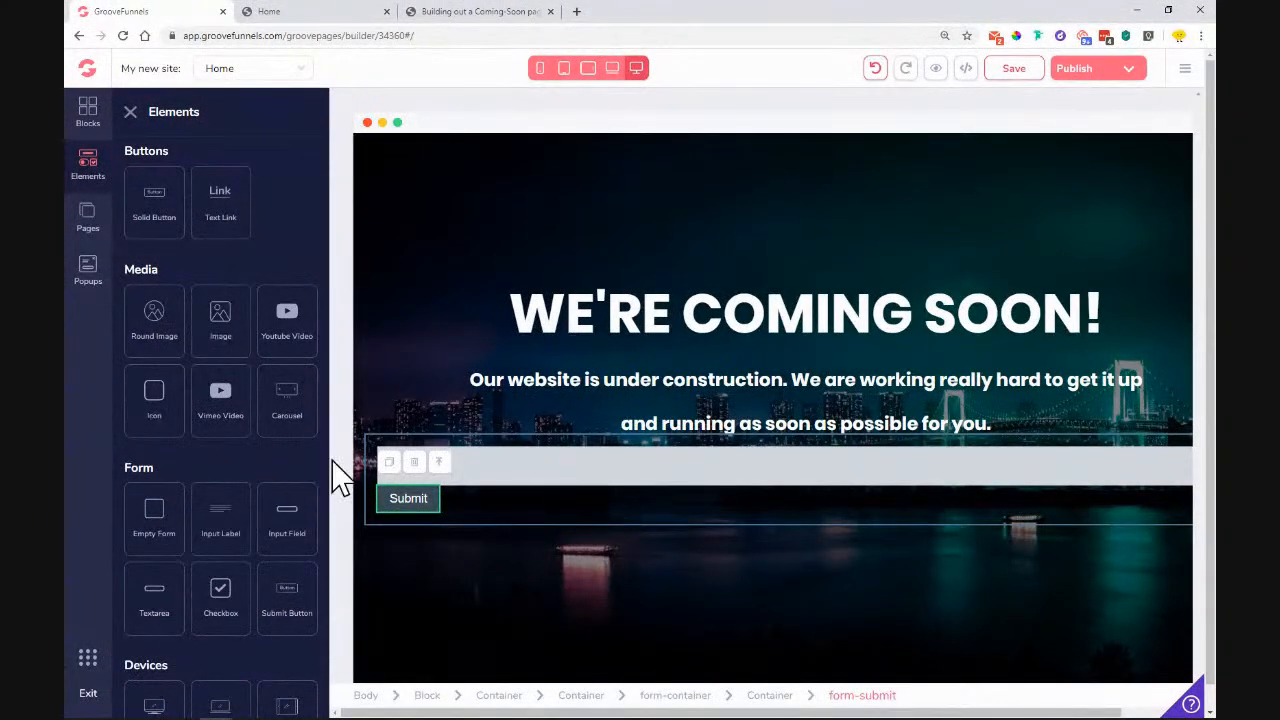
scroll(229, 363, up, 10)
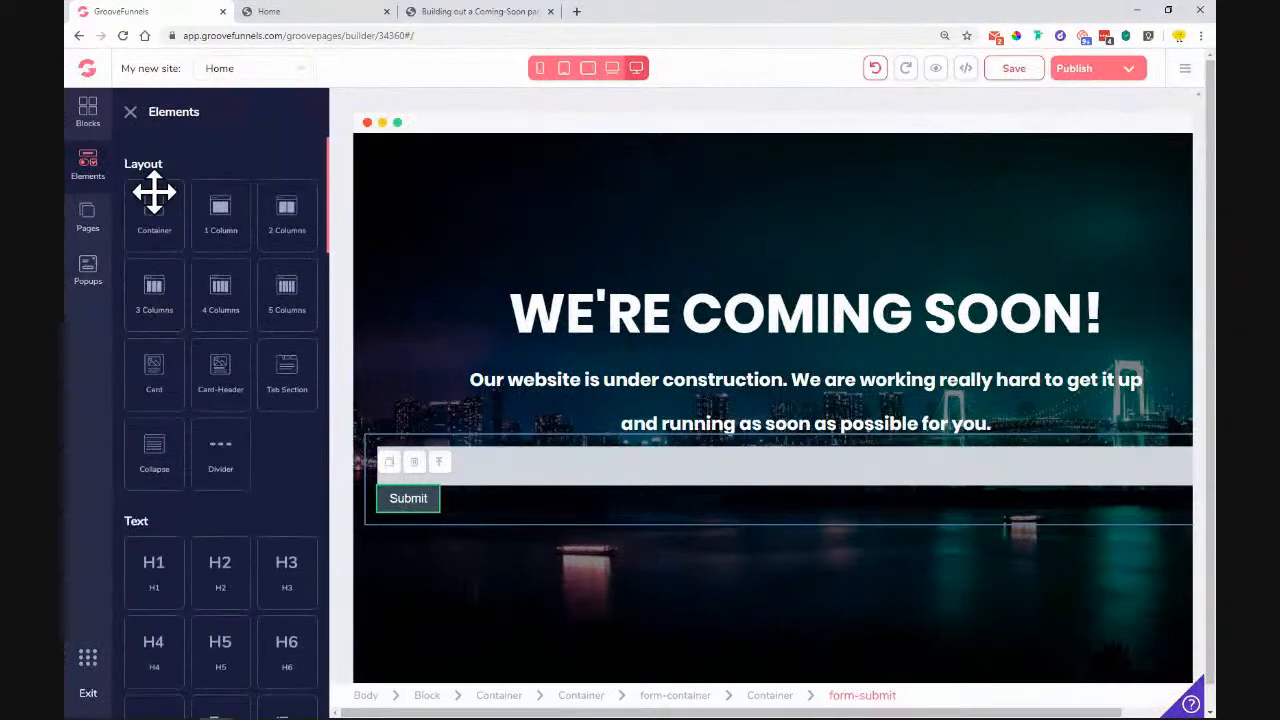
click(130, 112)
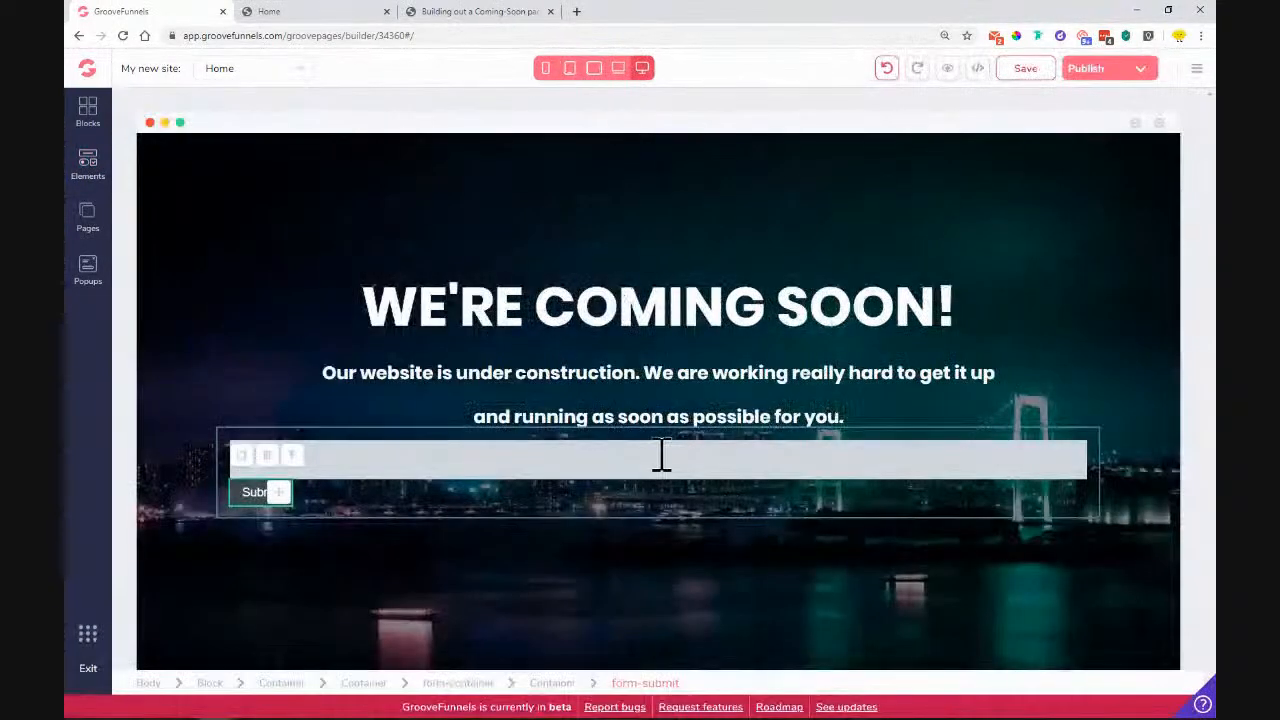
Step: Limit the form's input field to a maximum width of 30rem
click(437, 468)
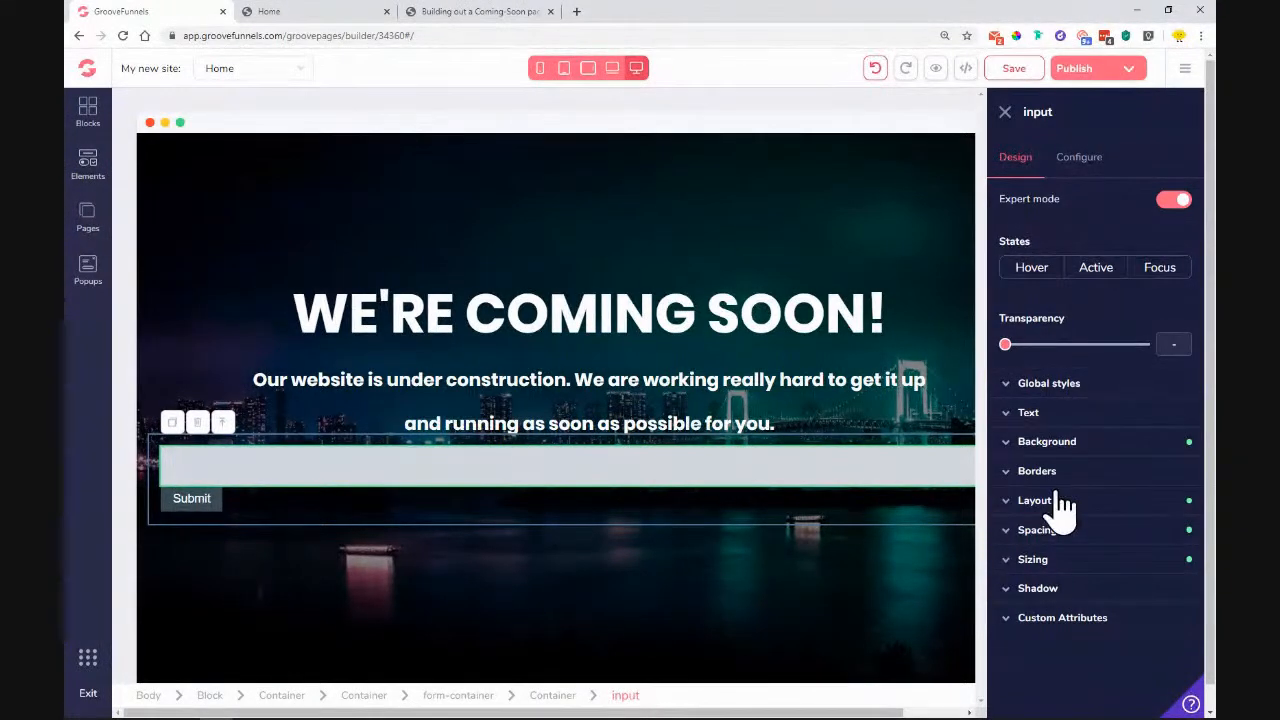
click(1060, 563)
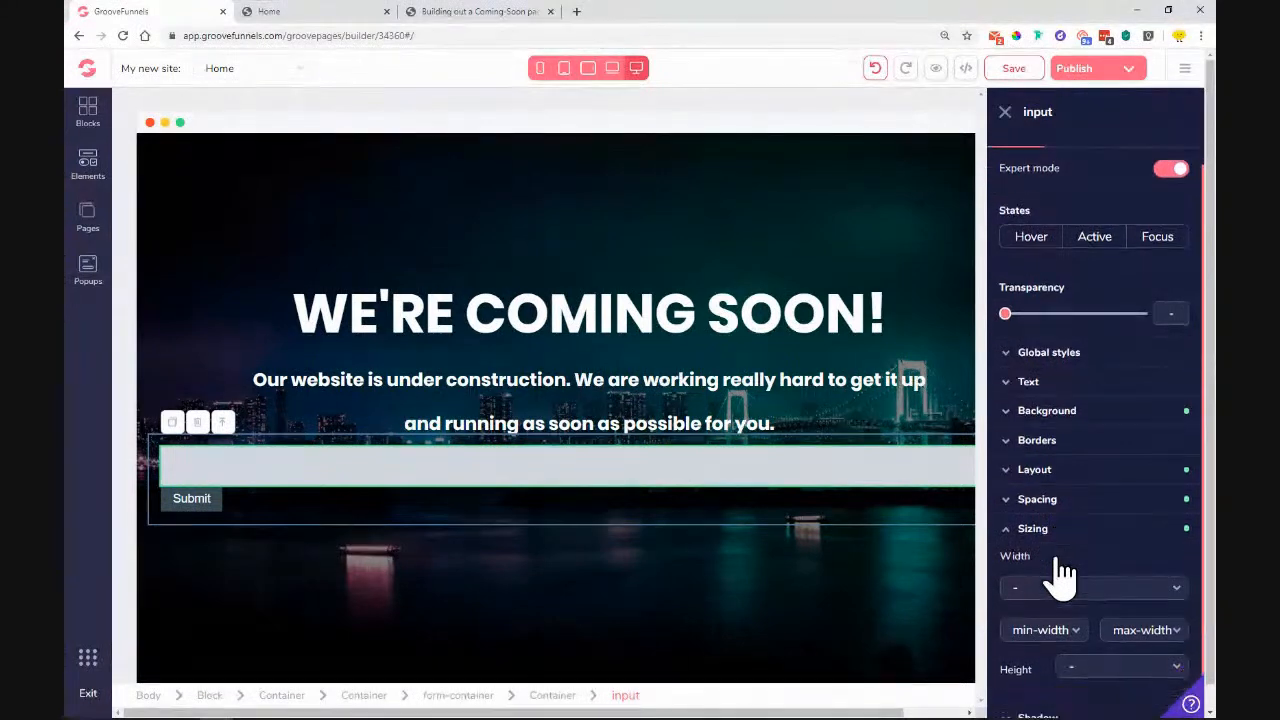
click(1160, 590)
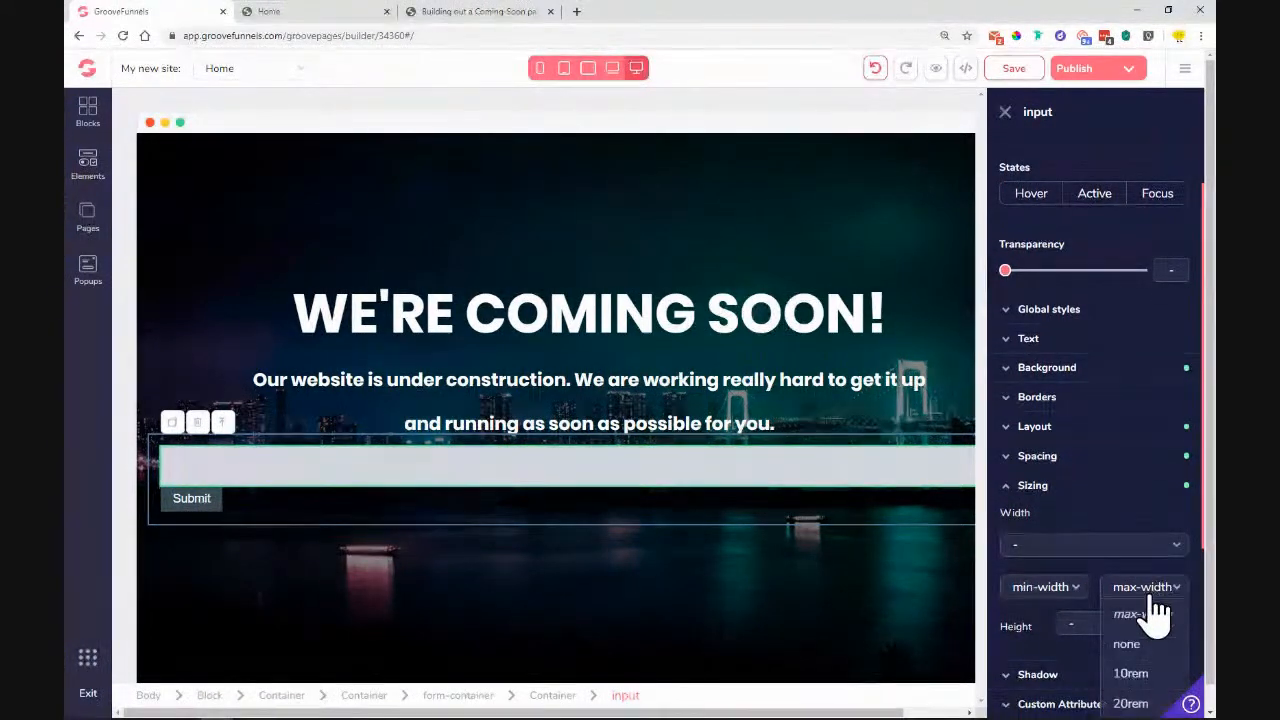
click(1133, 598)
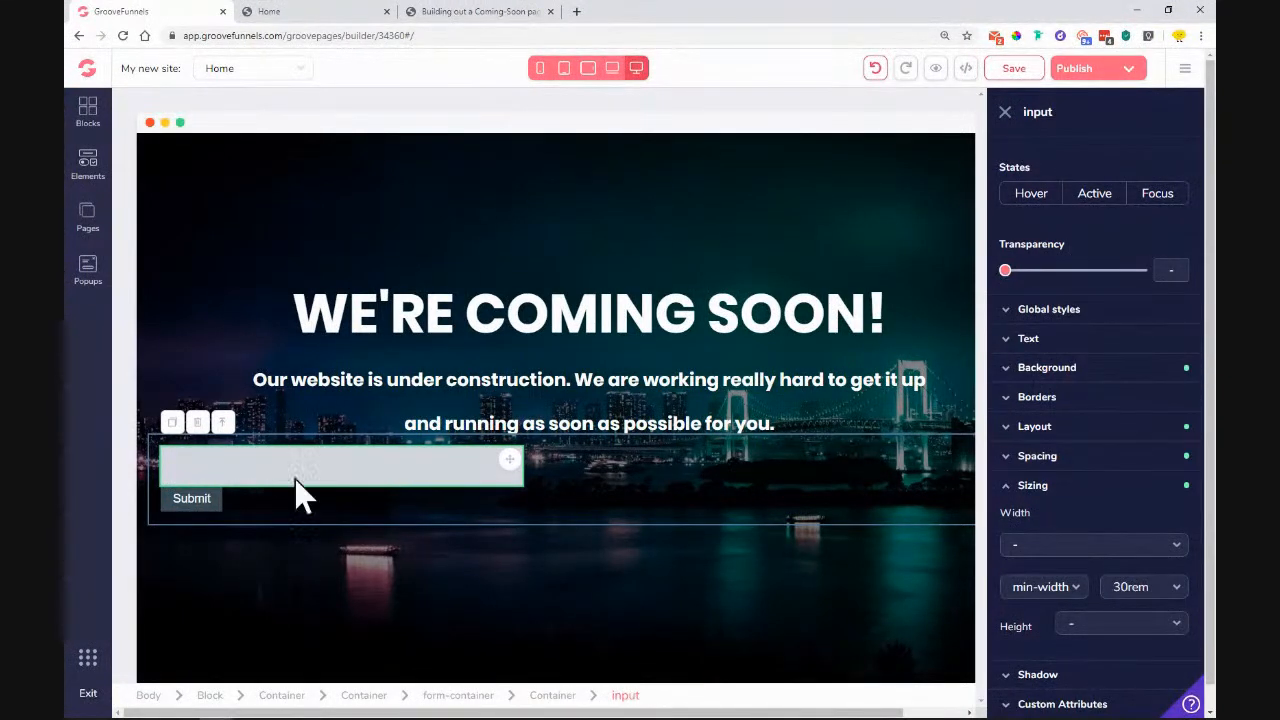
Step: Check the example page's email field and set both the input ID and input name of the form's field to "email"
click(313, 13)
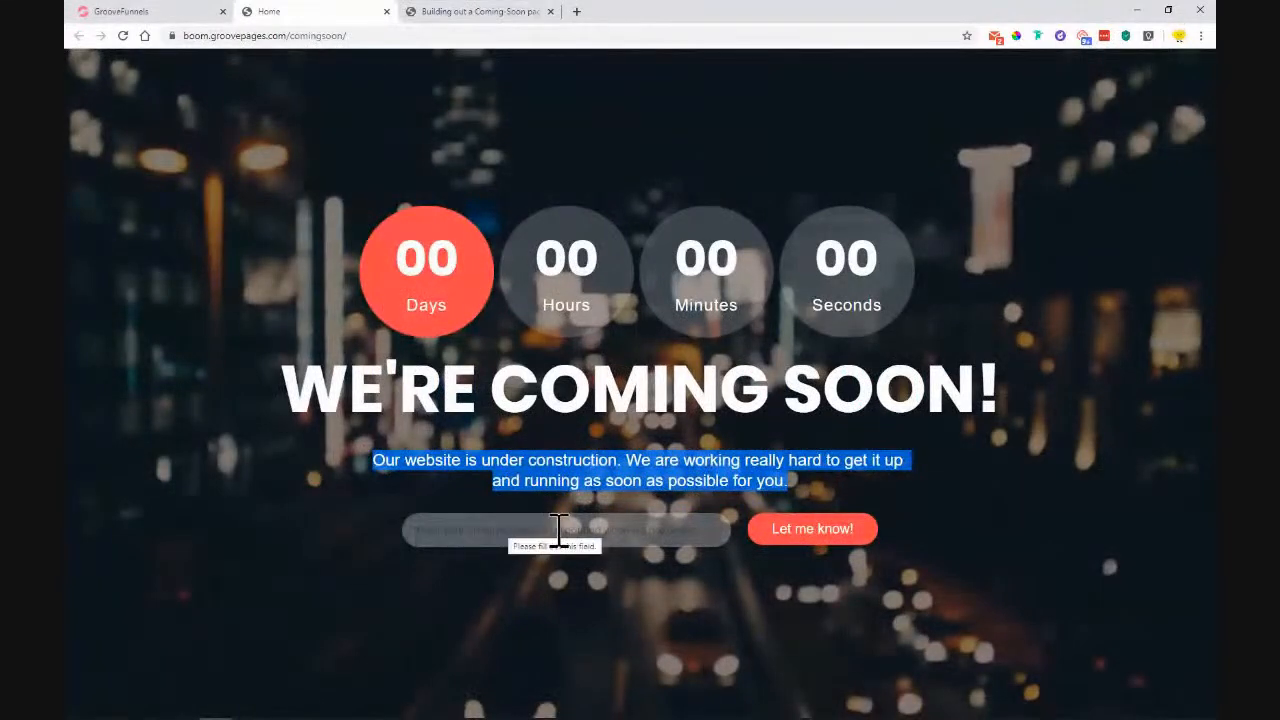
click(134, 13)
scroll(1045, 155, up, 2)
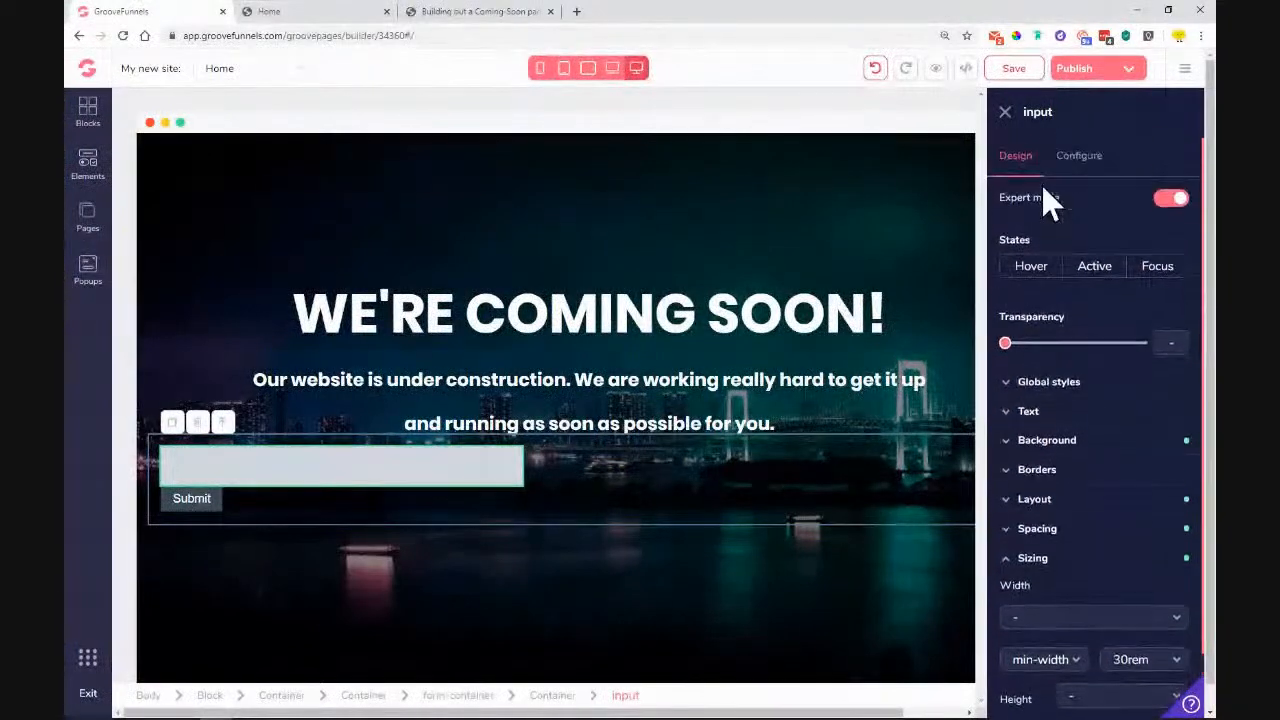
click(1076, 160)
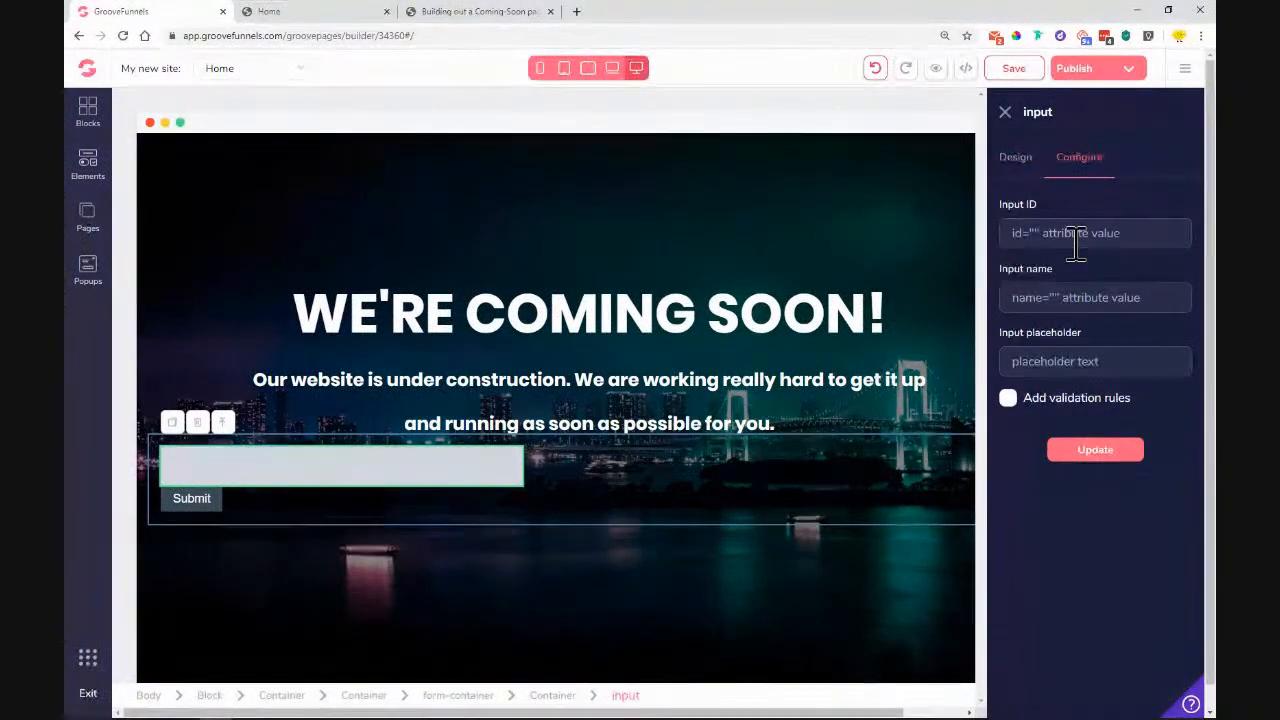
click(1075, 243)
text(emia)
key(BackSpace)
key(BackSpace)
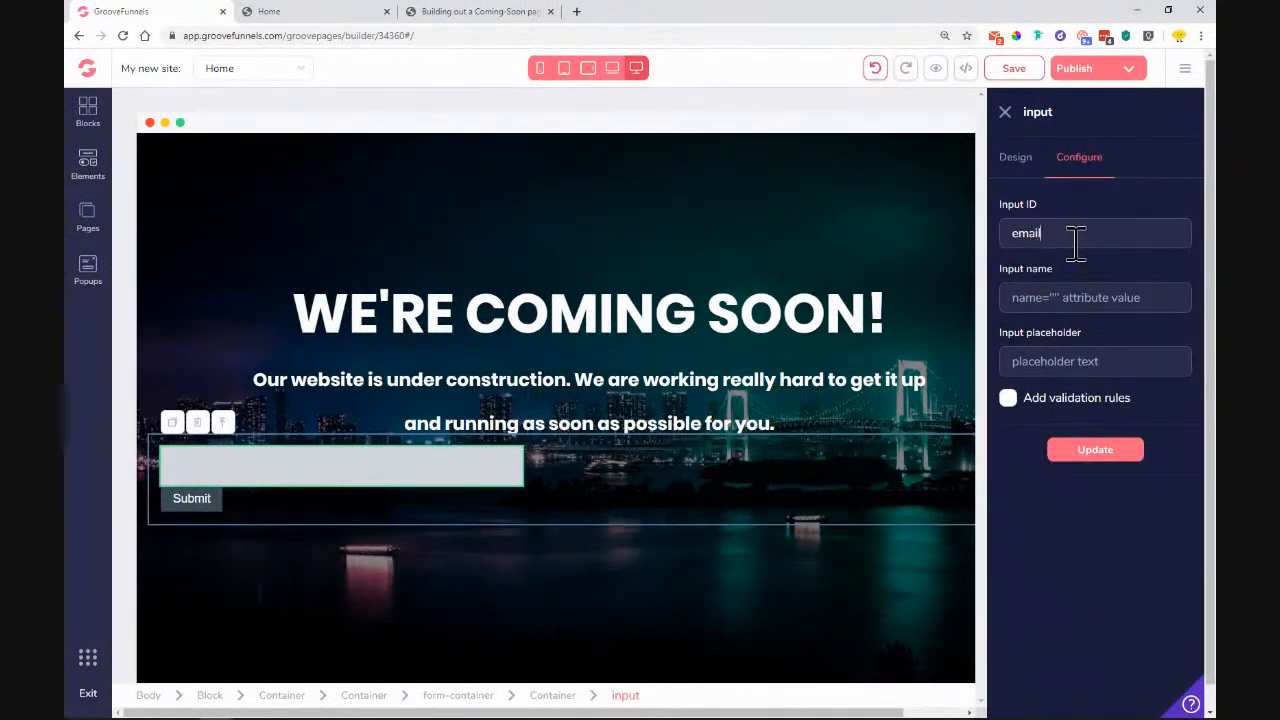
key(Tab)
text(email)
key(Tab)
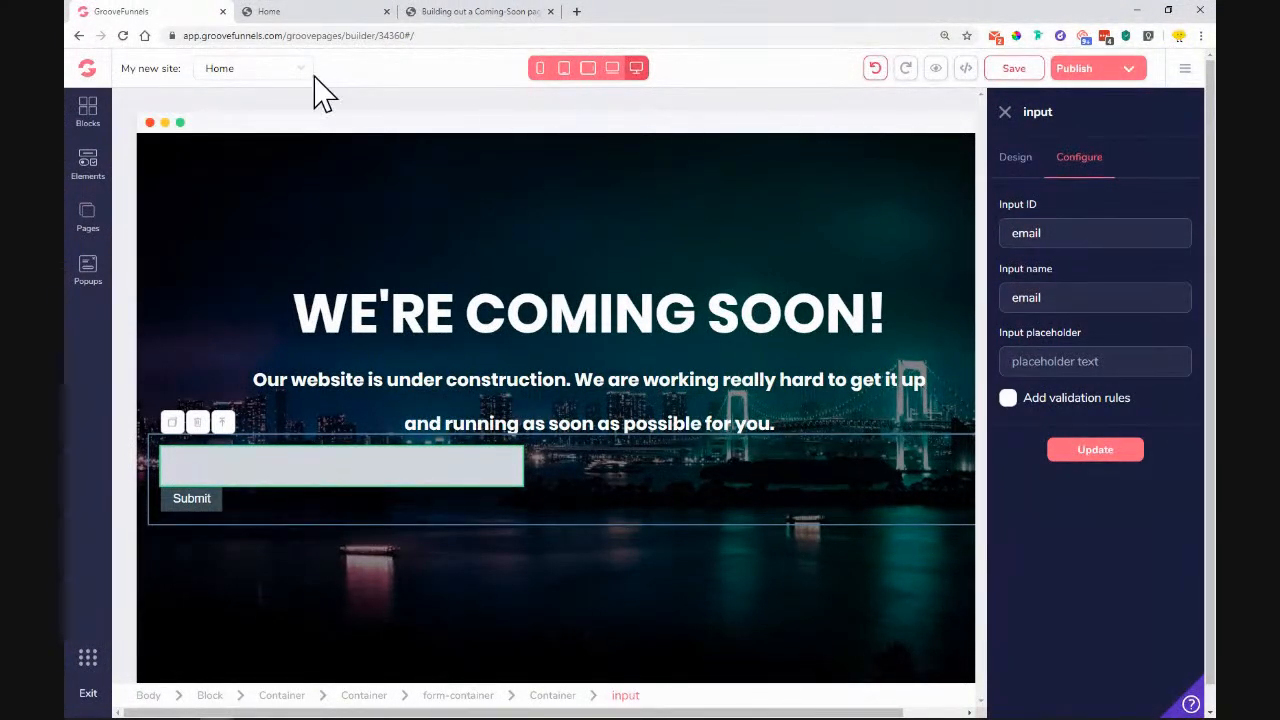
Step: Check the email field on the example page and set the form input's placeholder to "Enter your email address"
click(300, 12)
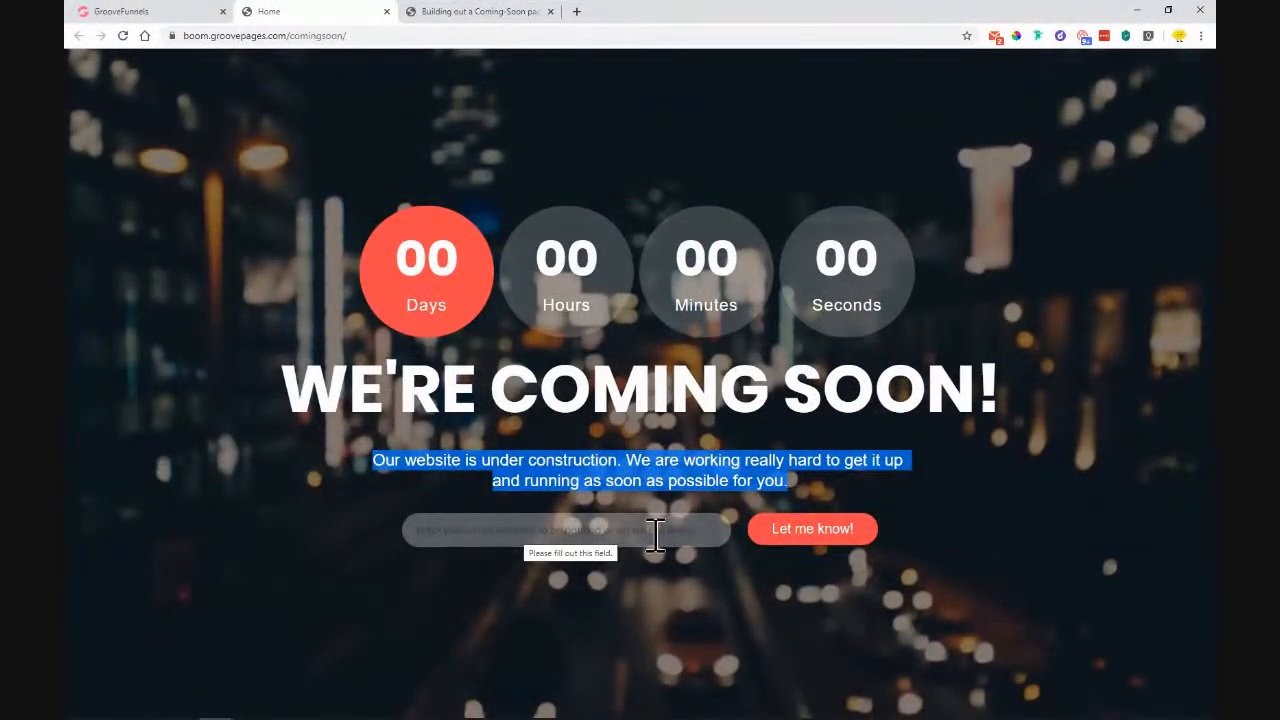
click(552, 532)
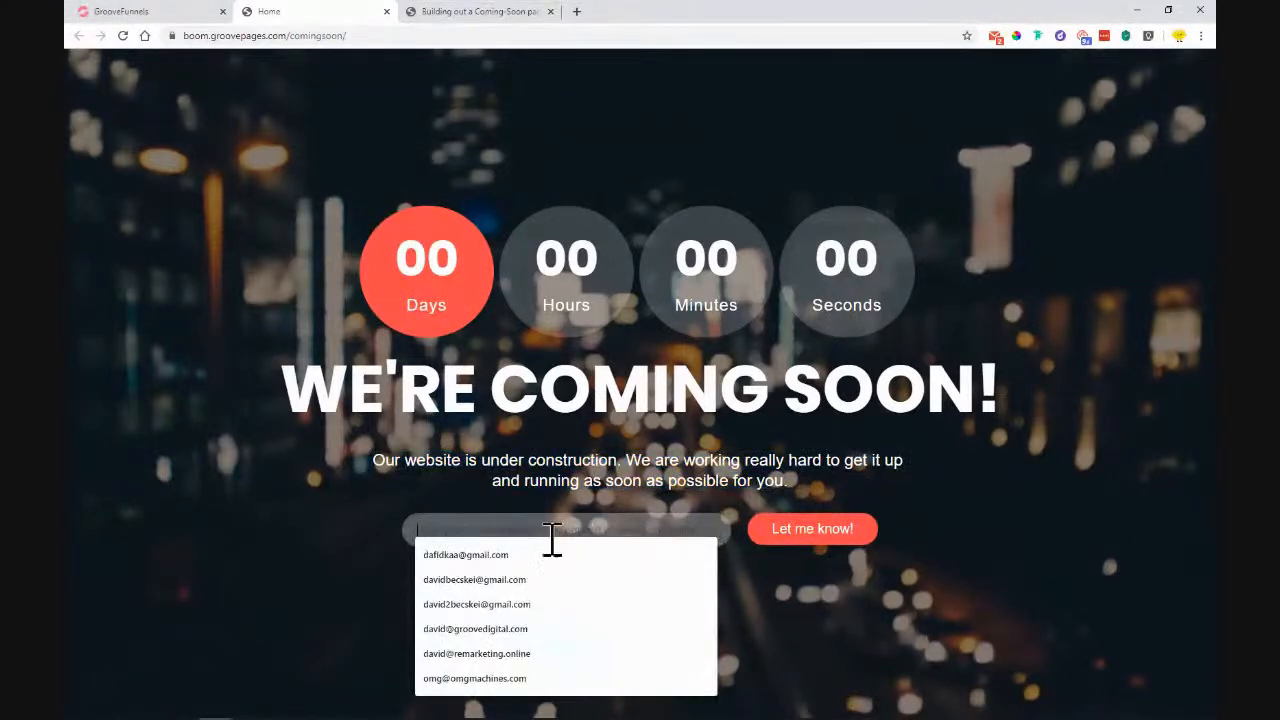
click(137, 12)
click(1074, 364)
text(Eter your m)
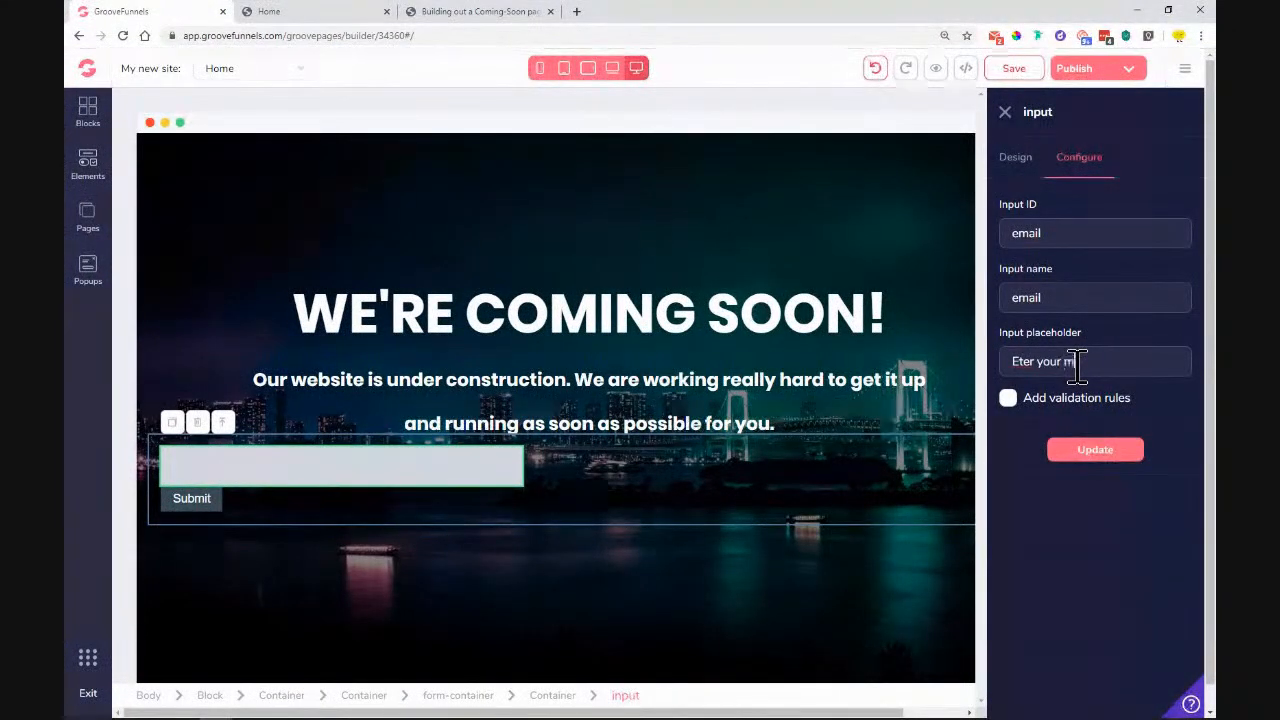
key(BackSpace)
text(email adress)
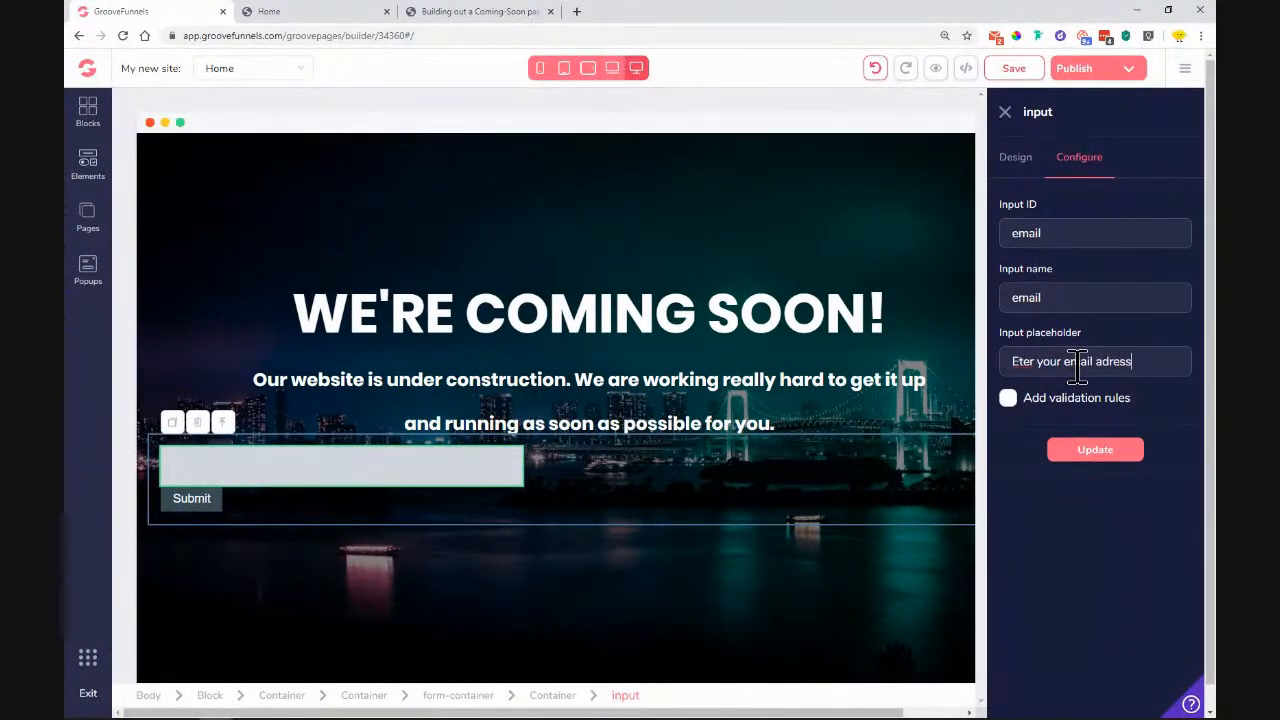
text(n)
text(d)
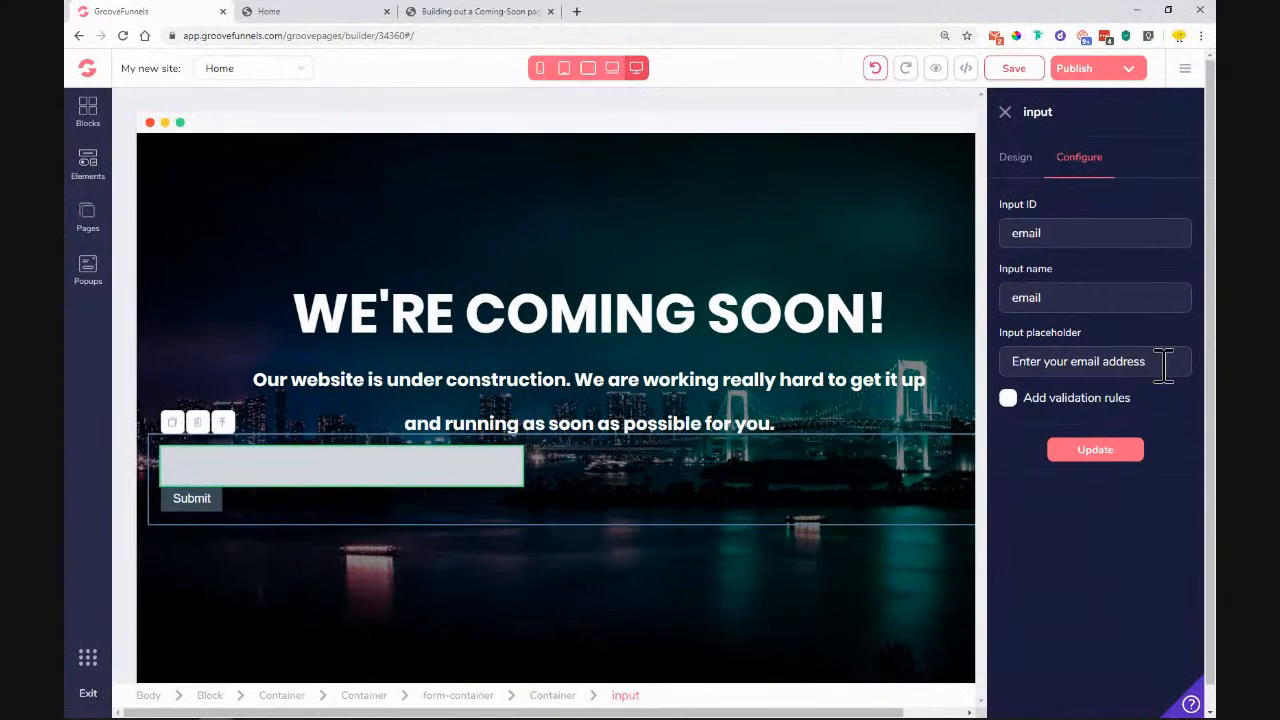
Step: Add validation rules to the input with type email and no empty entries allowed, and update the field
click(1010, 399)
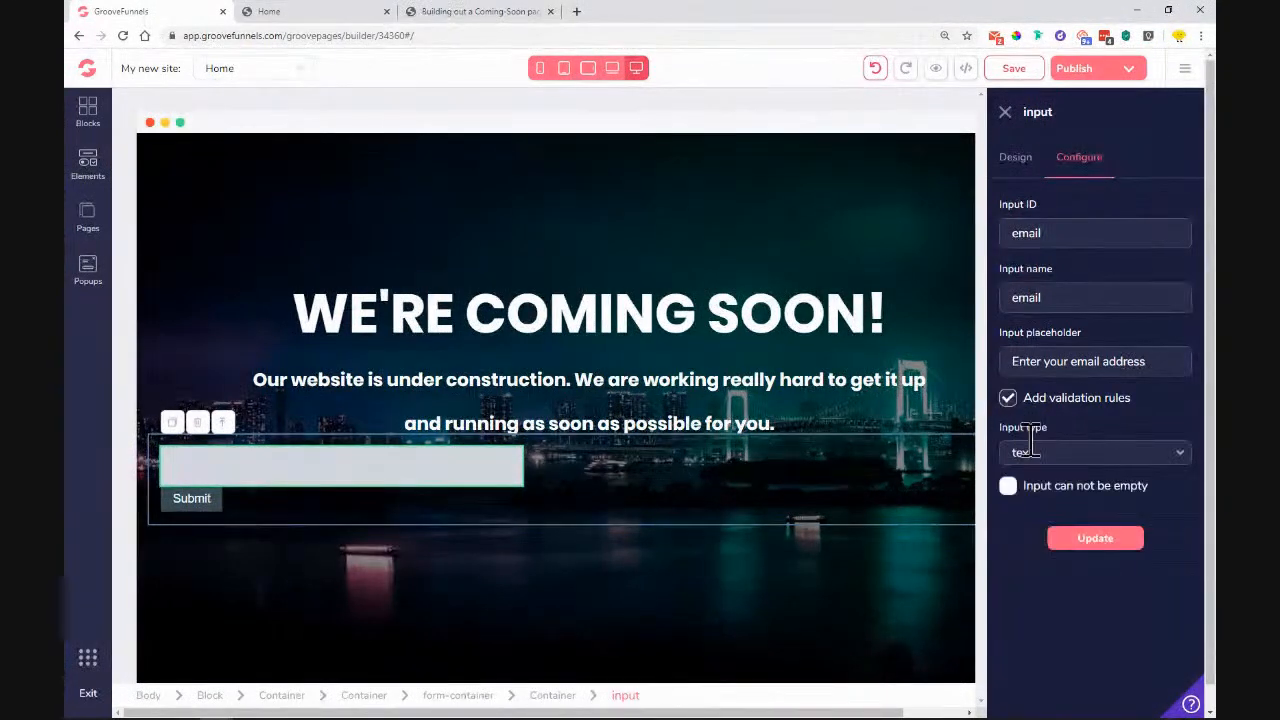
click(1044, 458)
click(1043, 504)
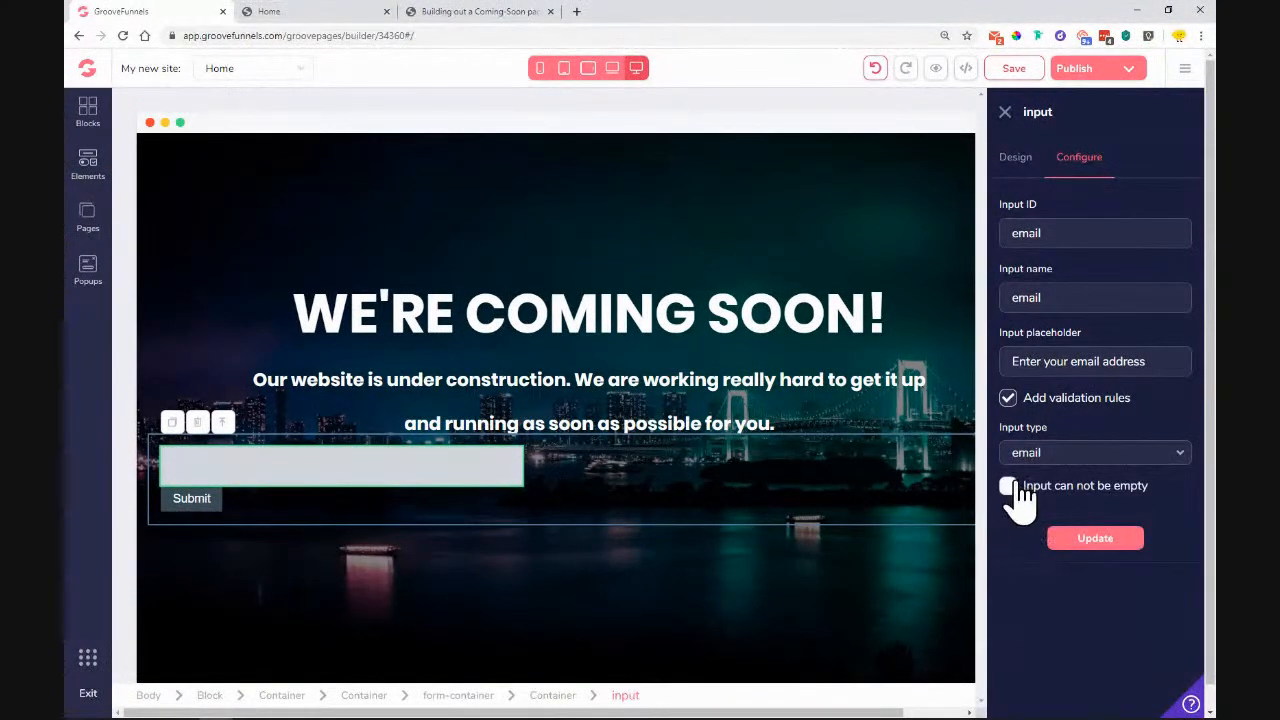
click(1009, 488)
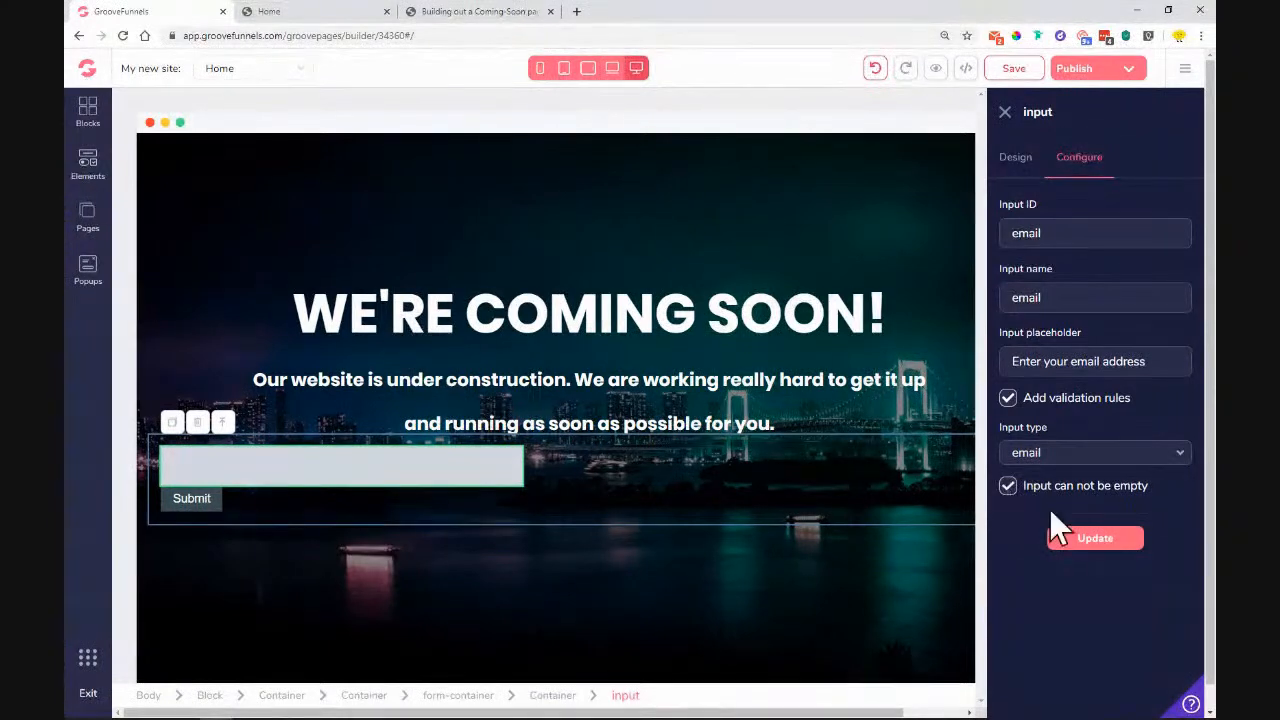
click(1111, 540)
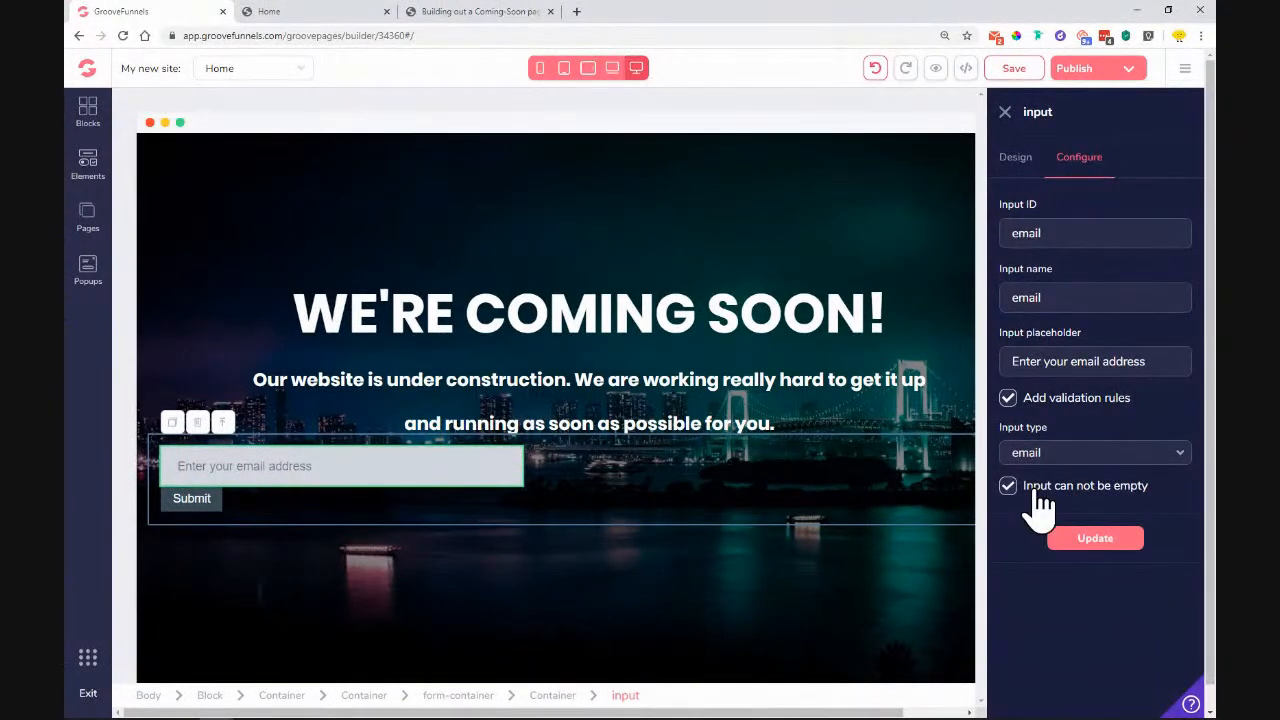
Step: Change the email input's display layout to inline-flex
click(1014, 160)
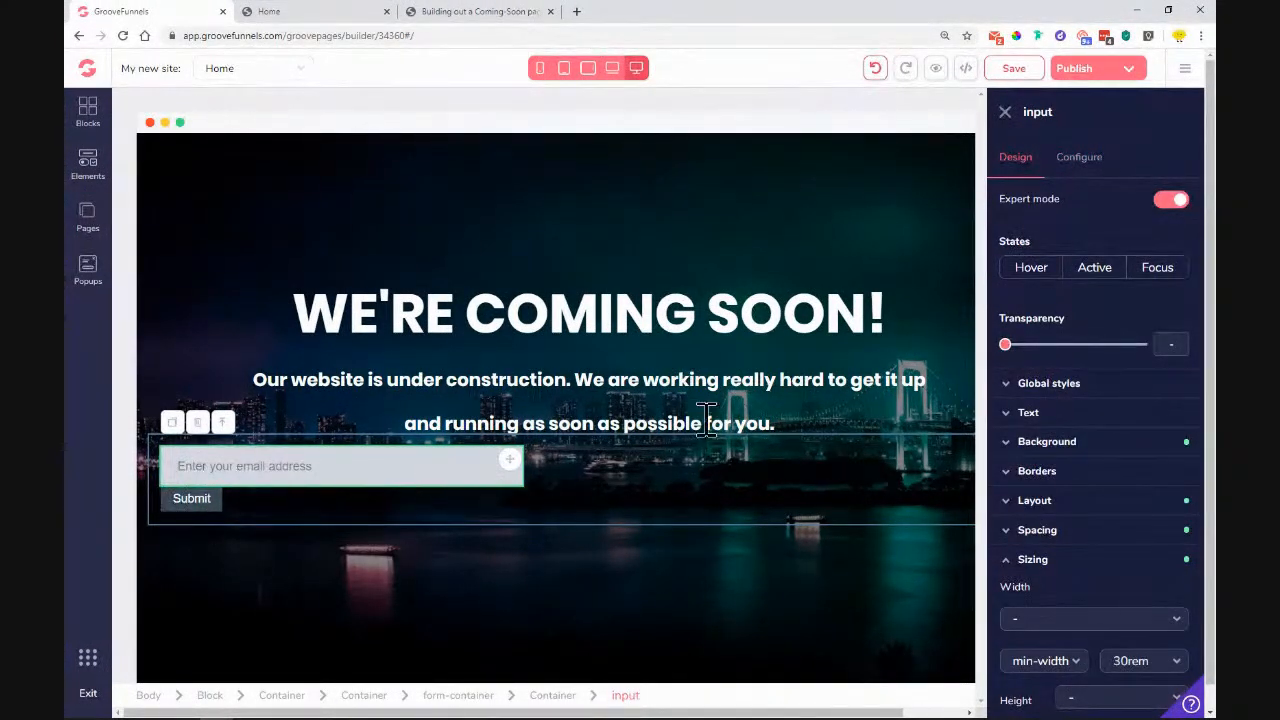
click(1072, 175)
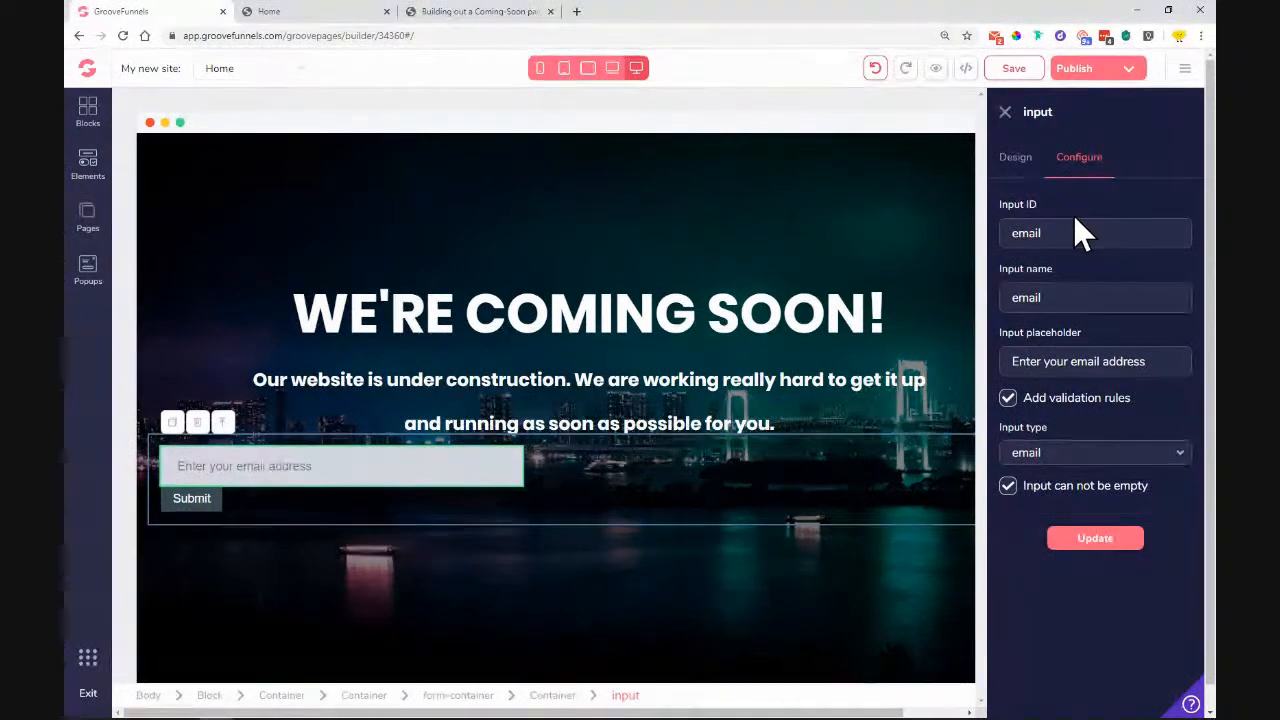
click(1018, 180)
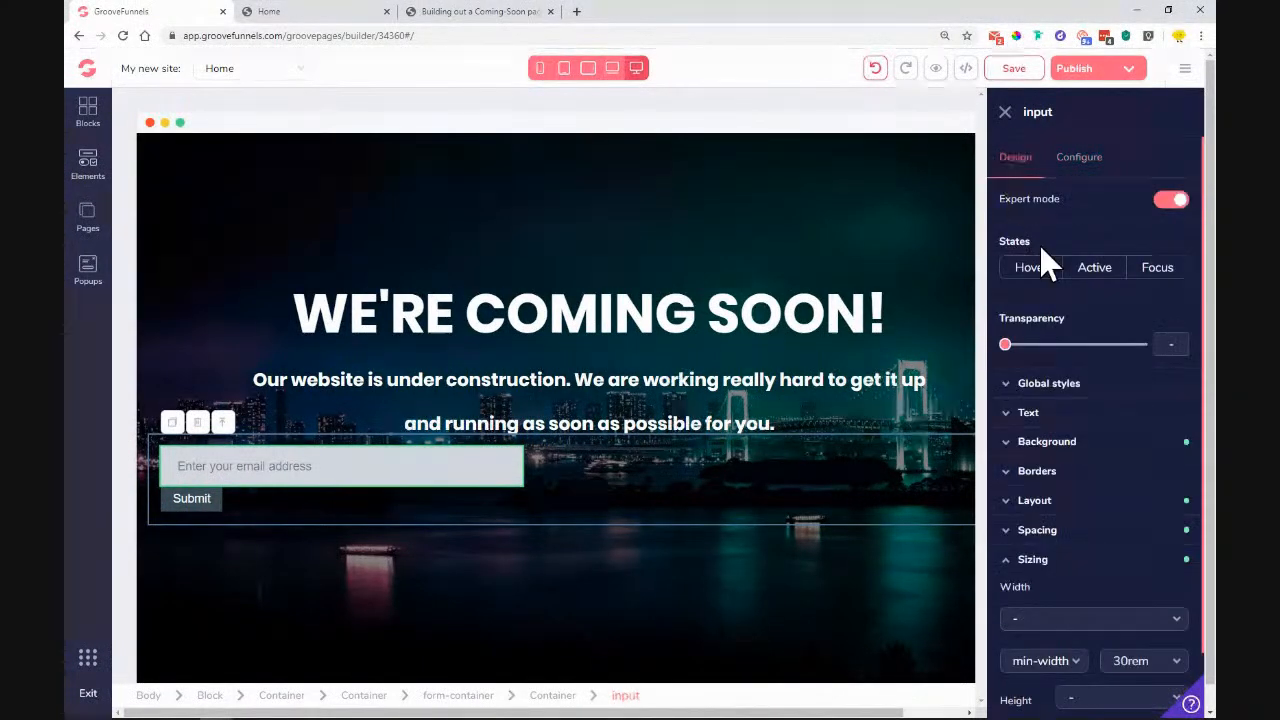
click(1068, 505)
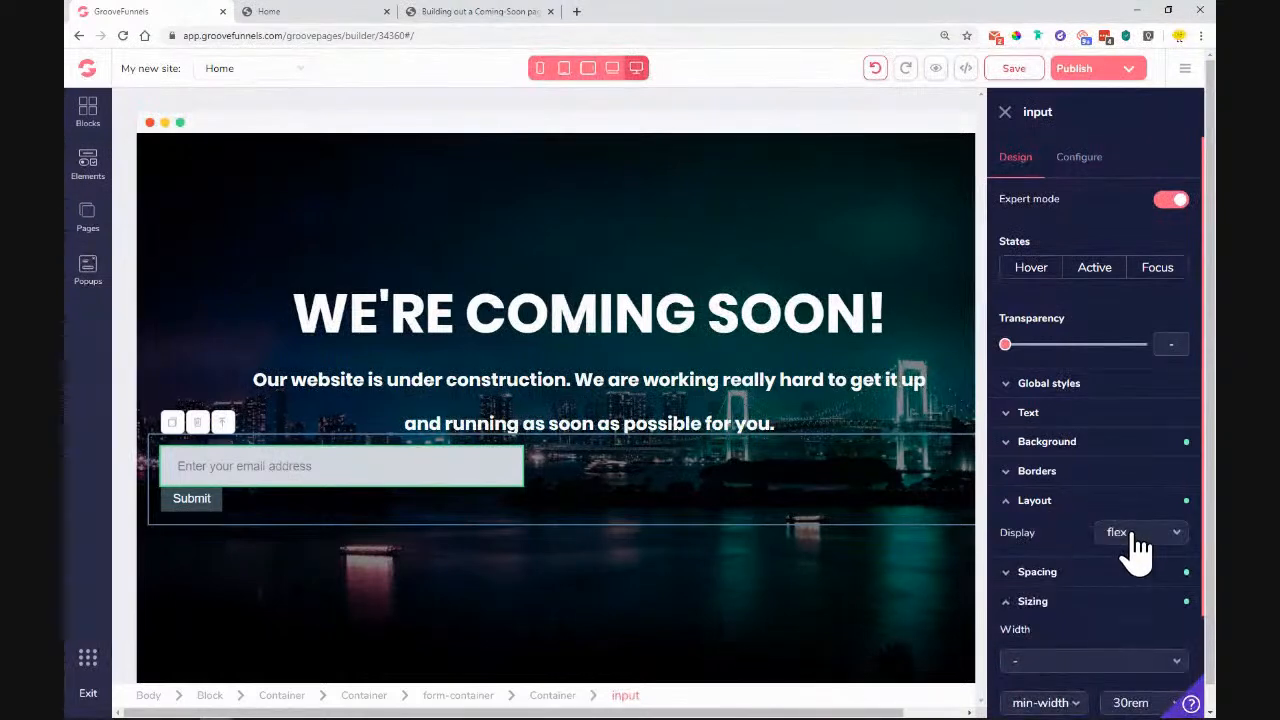
click(1137, 535)
scroll(1133, 570, down, 2)
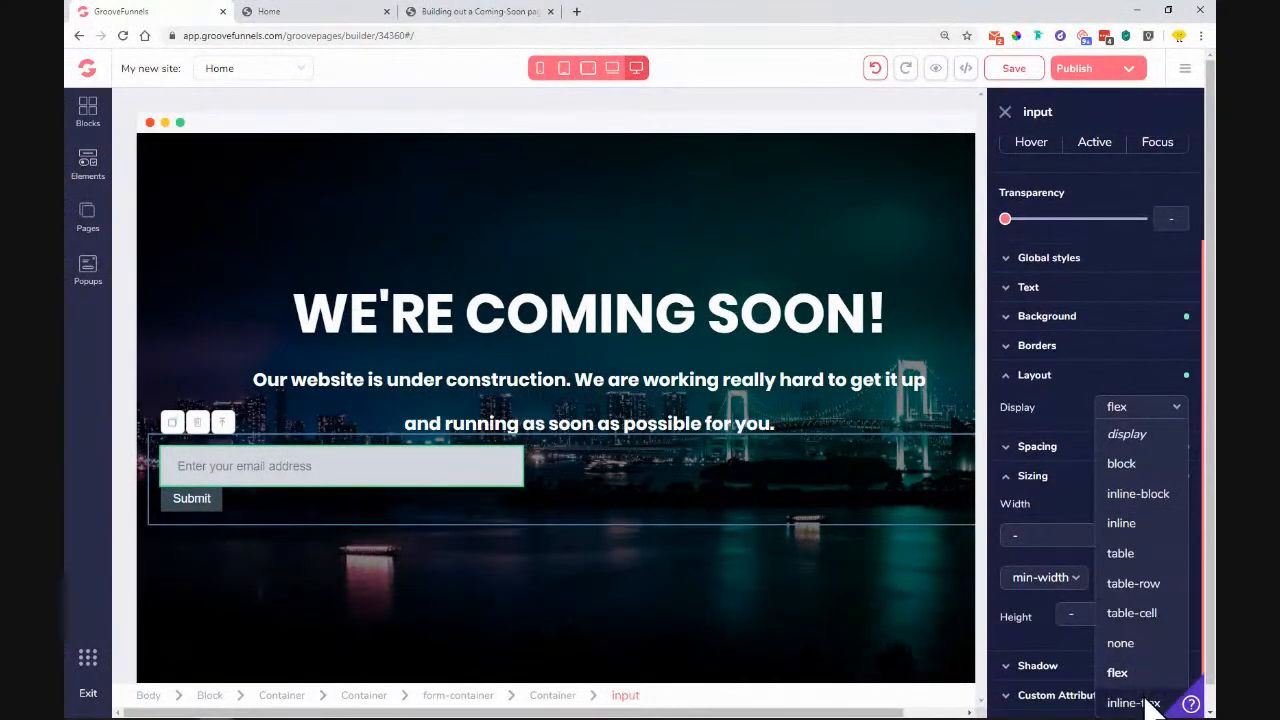
click(1150, 702)
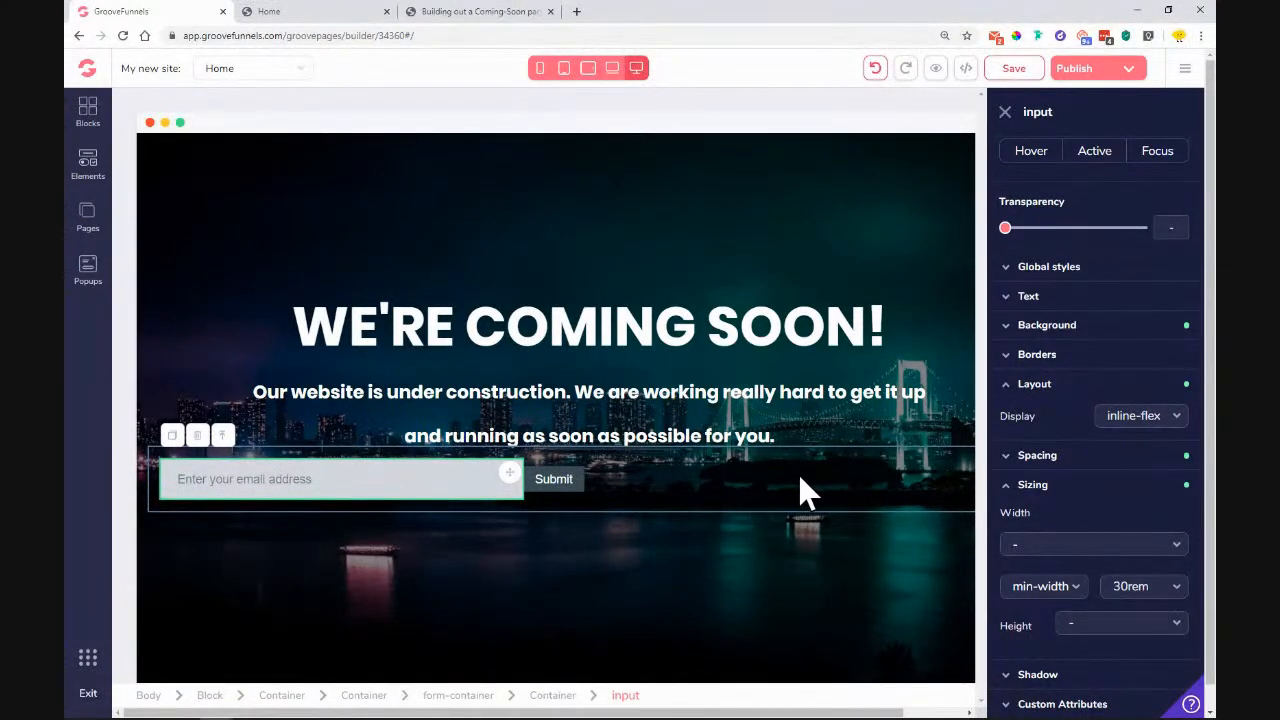
Step: Try the flex display on the email input for comparison and return it to inline-flex
click(1140, 415)
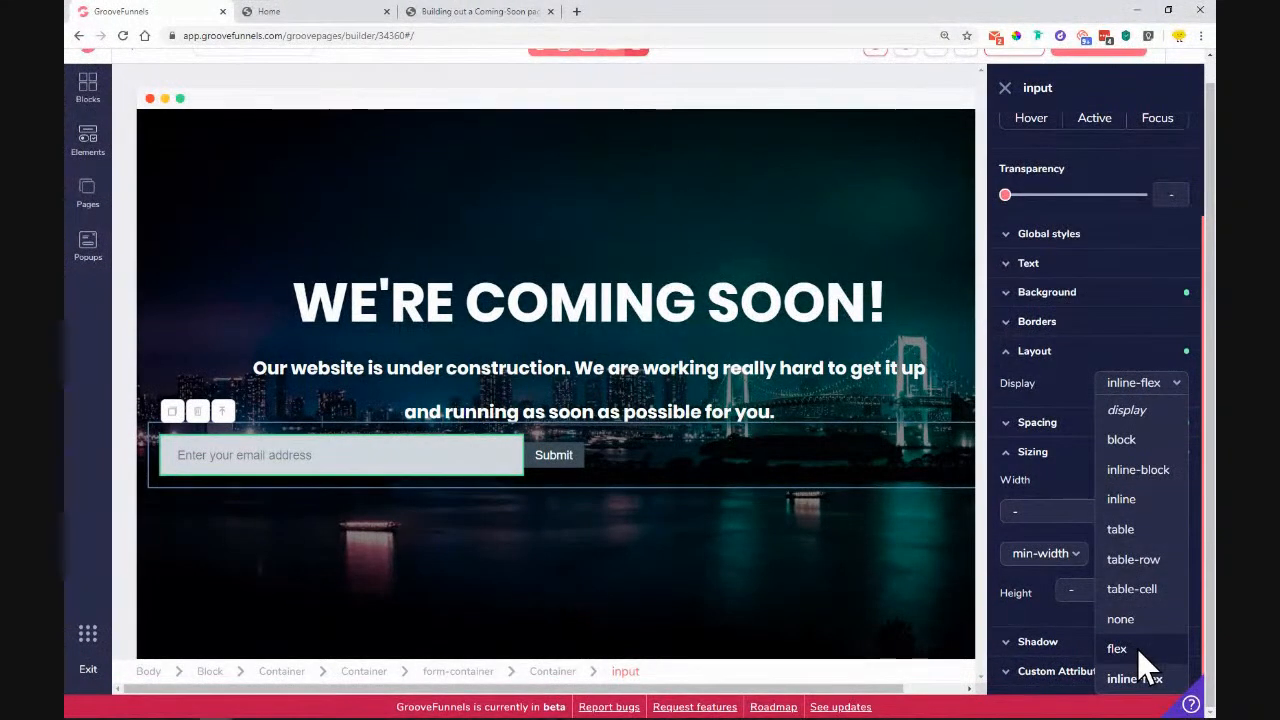
click(1137, 649)
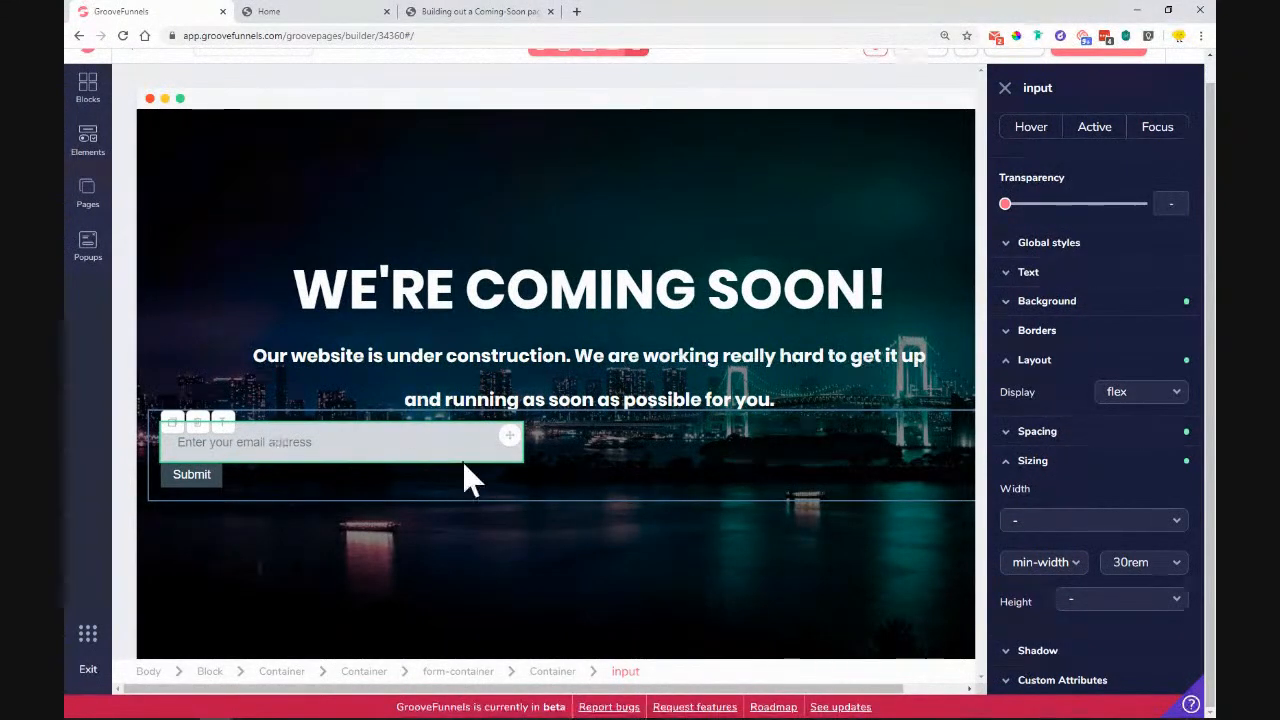
click(1141, 395)
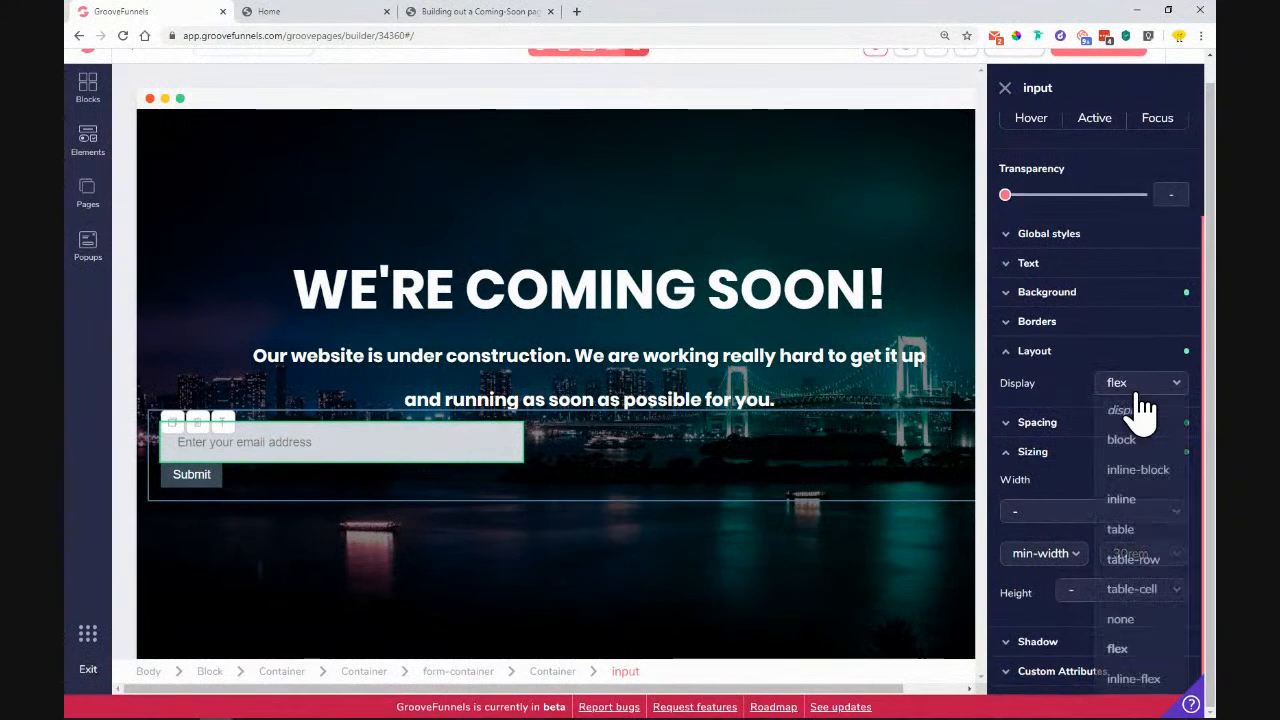
click(1143, 679)
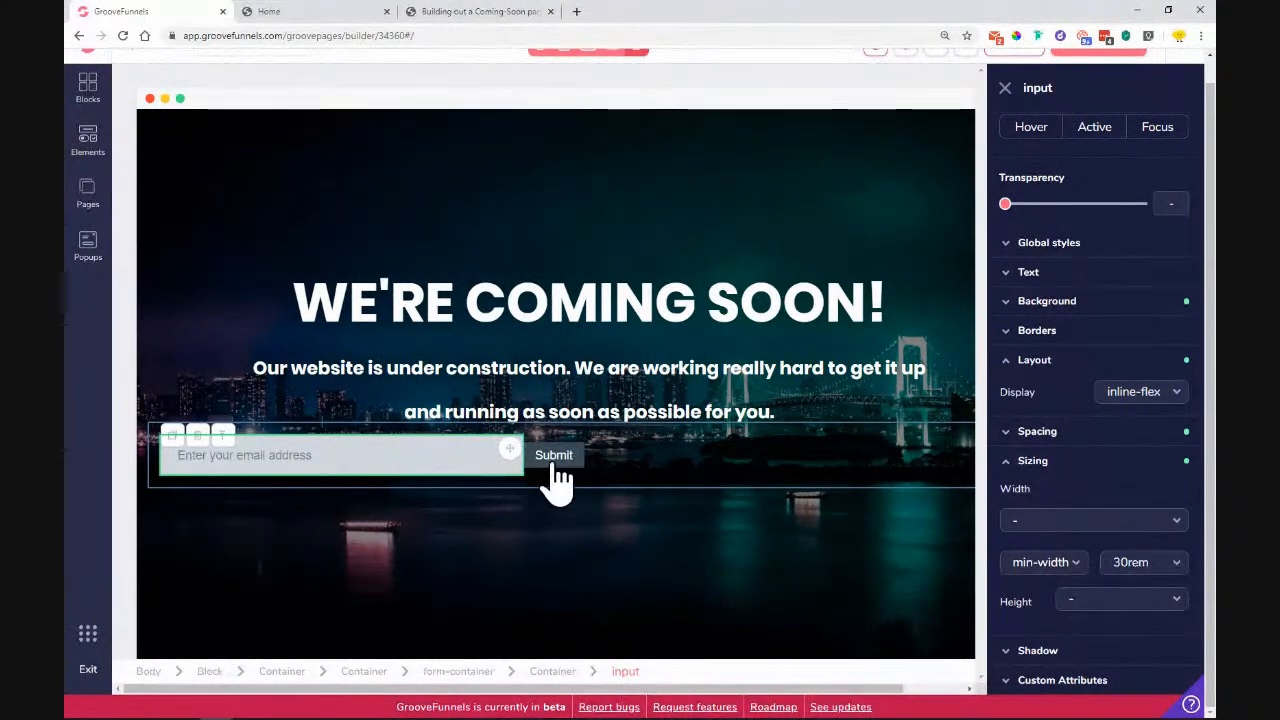
Step: Give the email input a right margin of 0.5rem to separate it from the submit button
click(1037, 433)
click(1175, 523)
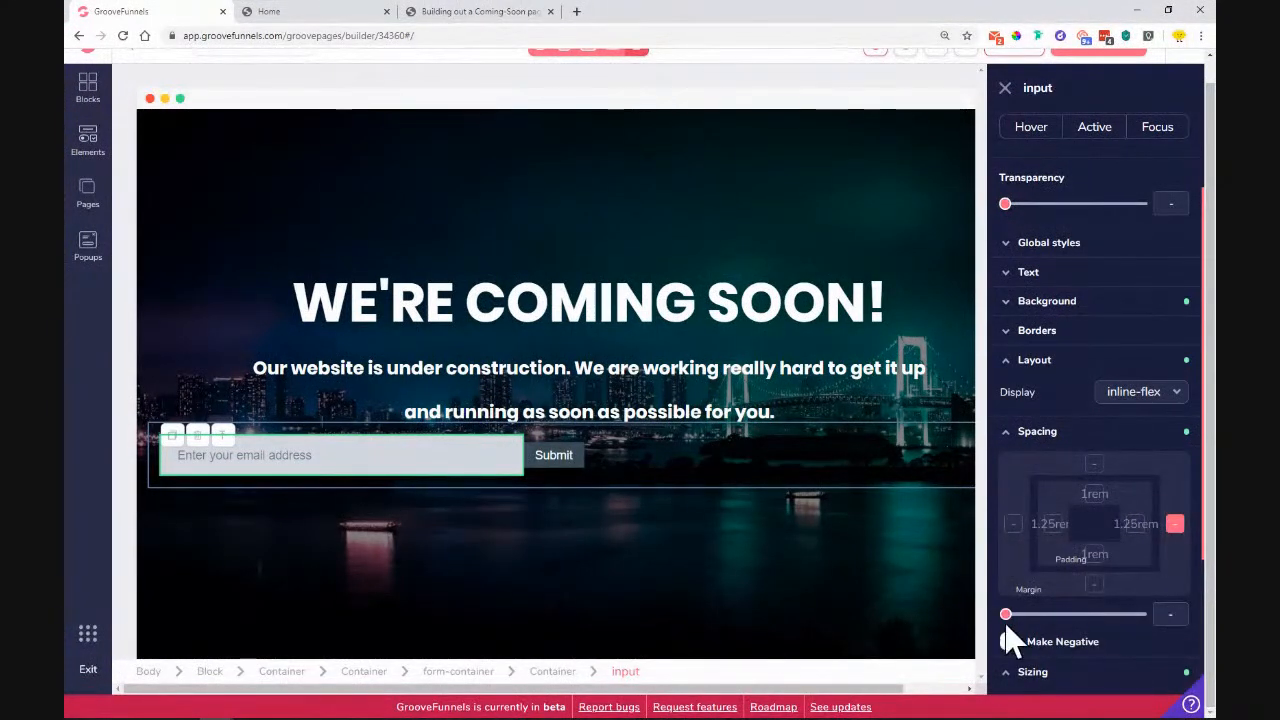
drag(1006, 616, 1027, 616)
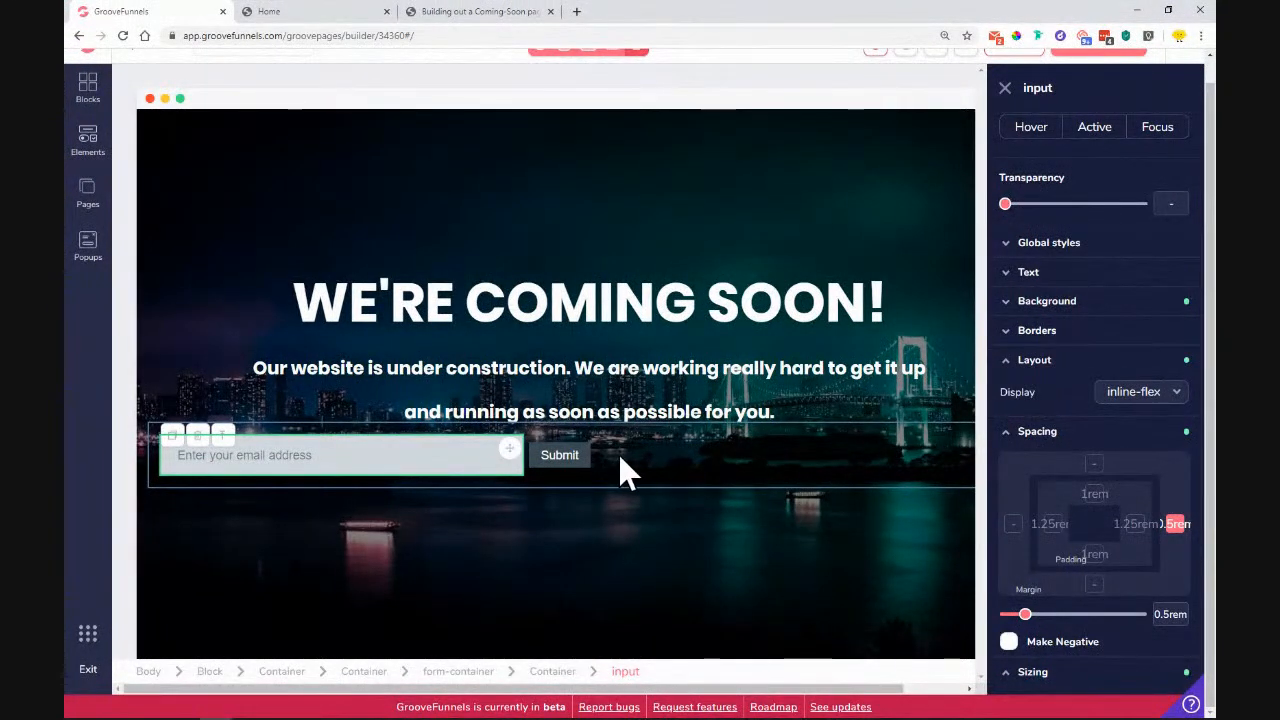
Step: Select the form container around the input and submit button and centre its text alignment
click(440, 675)
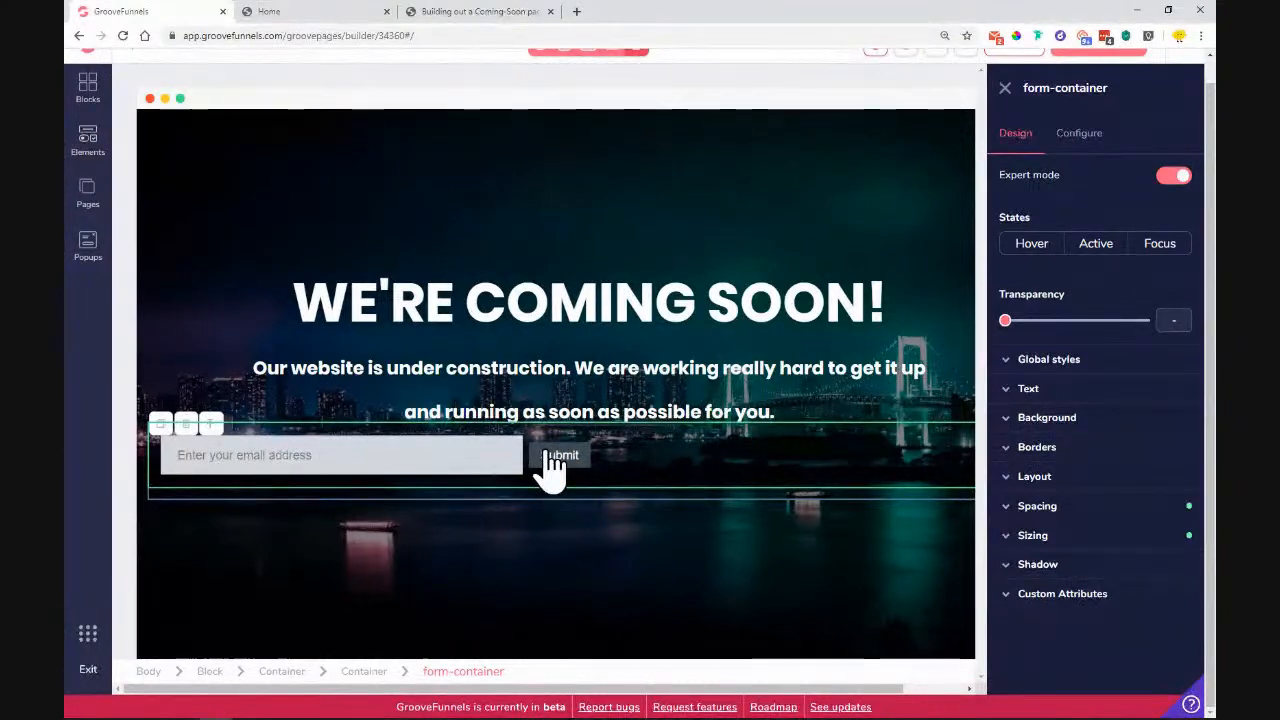
click(1033, 390)
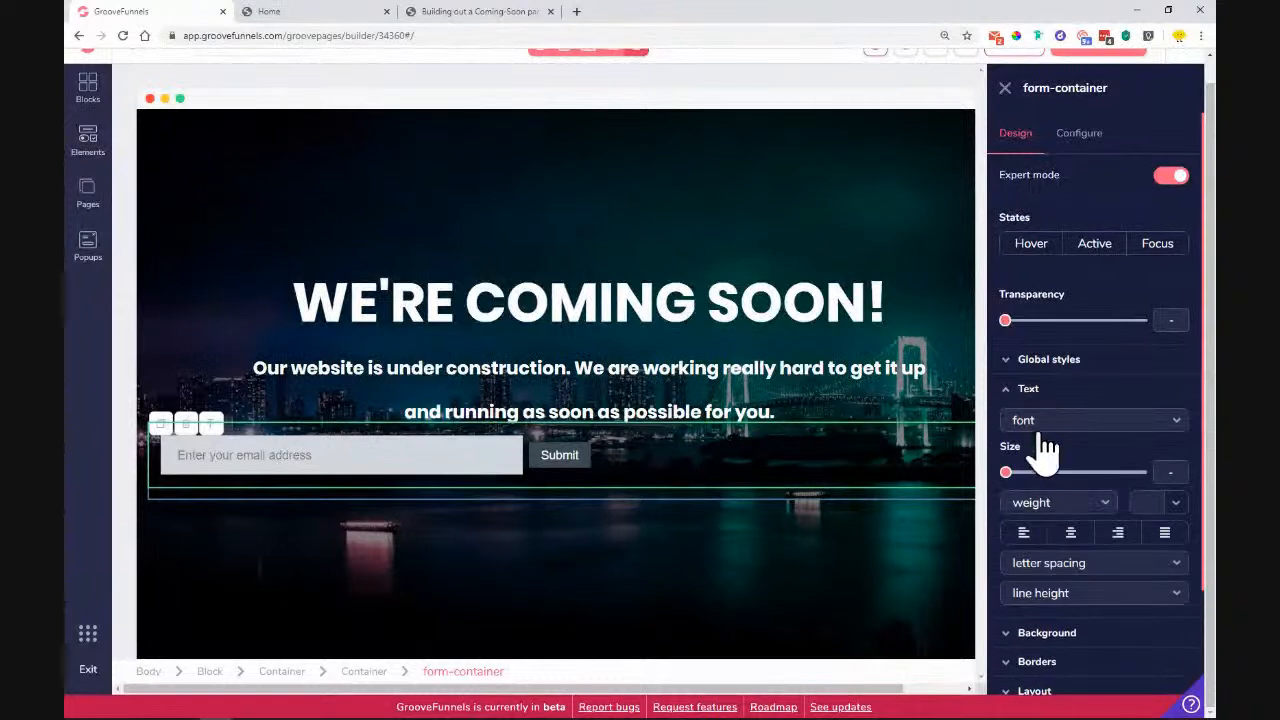
click(1070, 534)
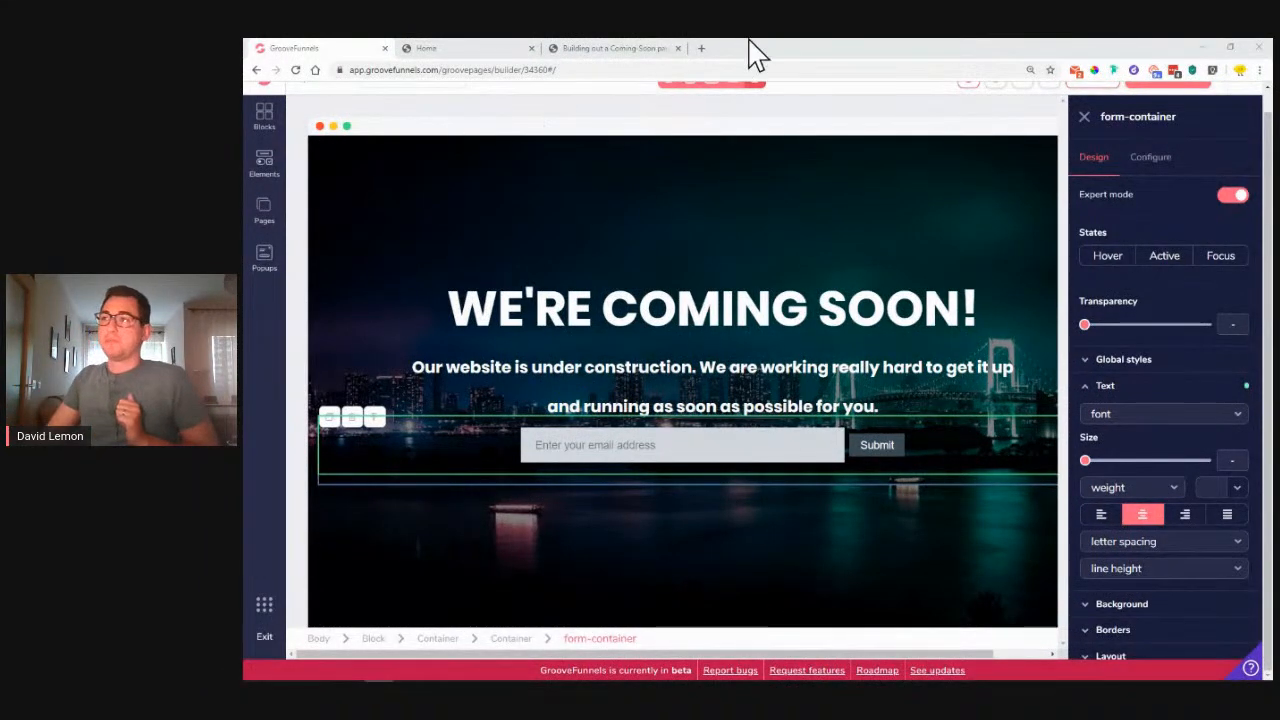
Step: Open the GrooveDigital Official Facebook group in a new browser tab and show its posts on the Live Demos topic
click(701, 48)
click(650, 89)
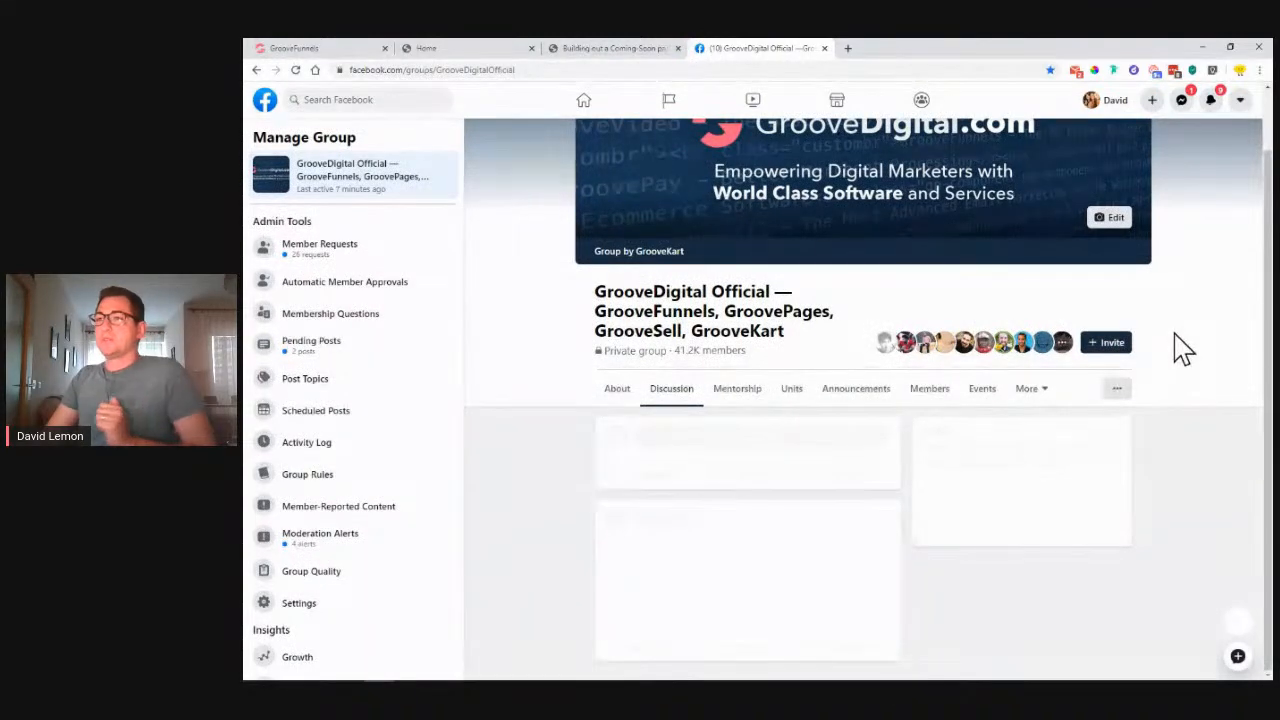
scroll(1183, 347, down, 1)
scroll(1183, 347, down, 2)
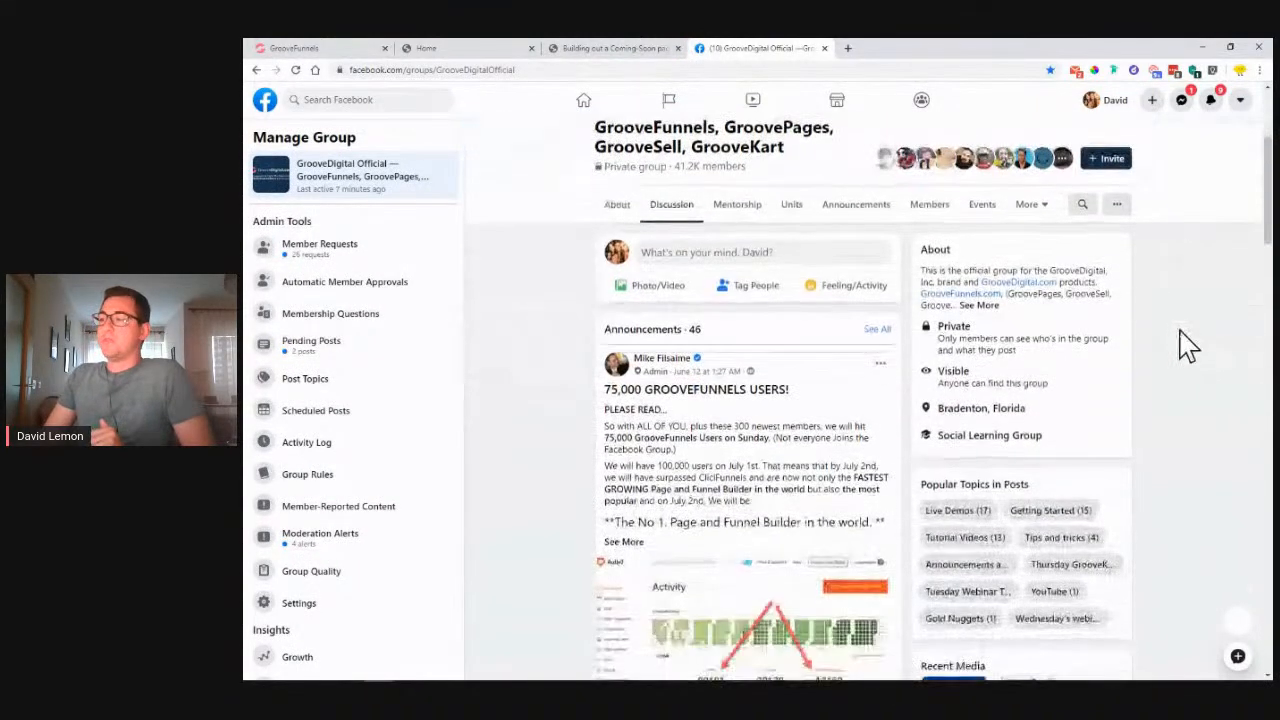
scroll(1183, 350, down, 2)
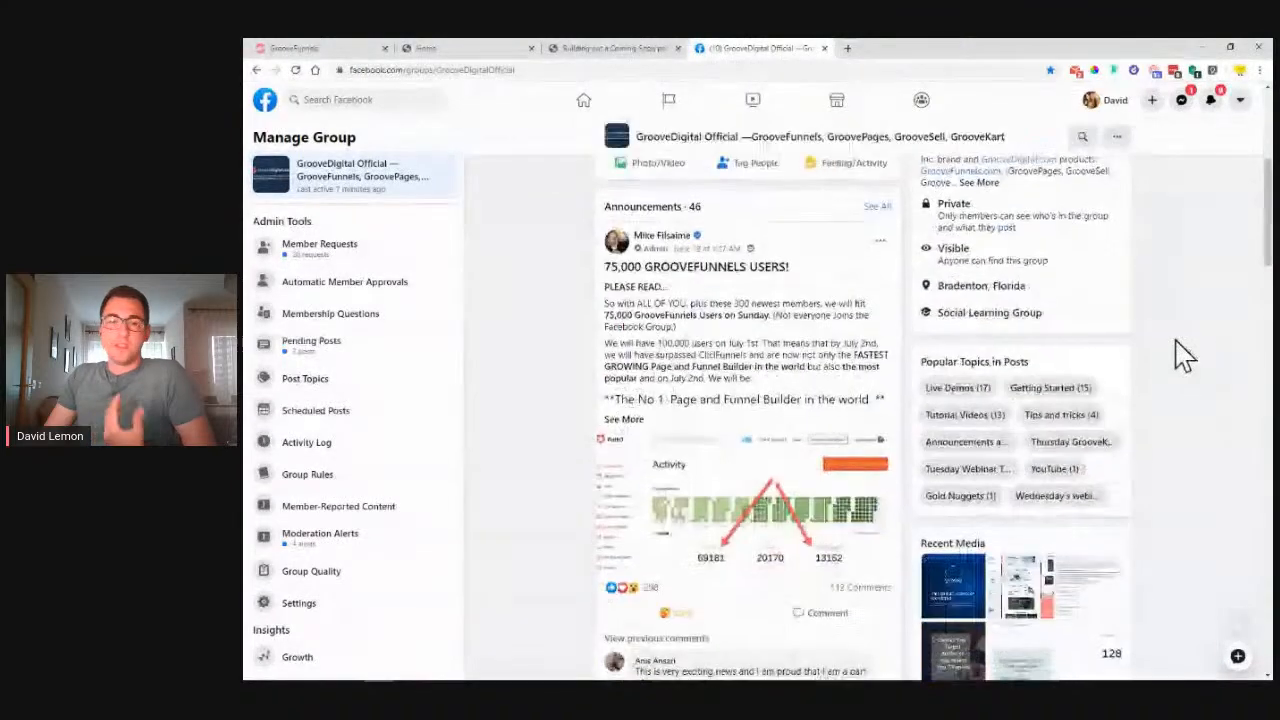
click(965, 392)
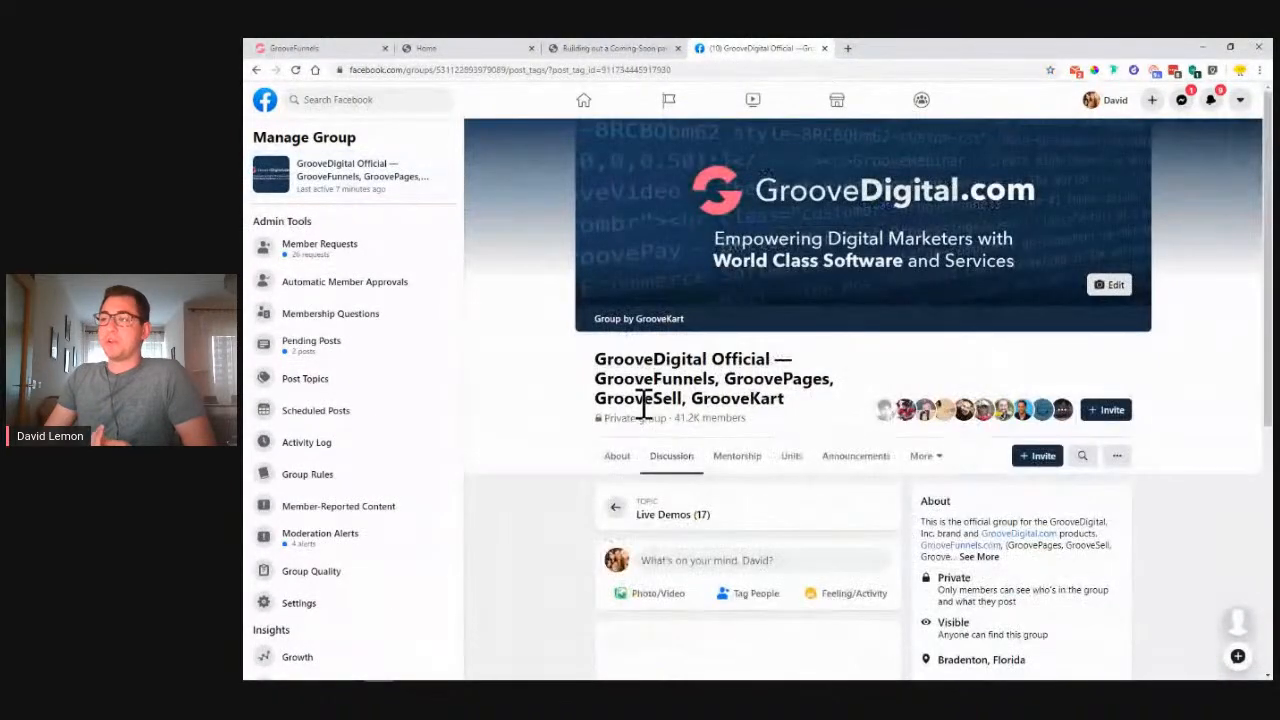
Step: Look through the Live Demos posts for tutorial videos on GroovePages and related subjects
scroll(537, 429, down, 3)
scroll(540, 425, down, 7)
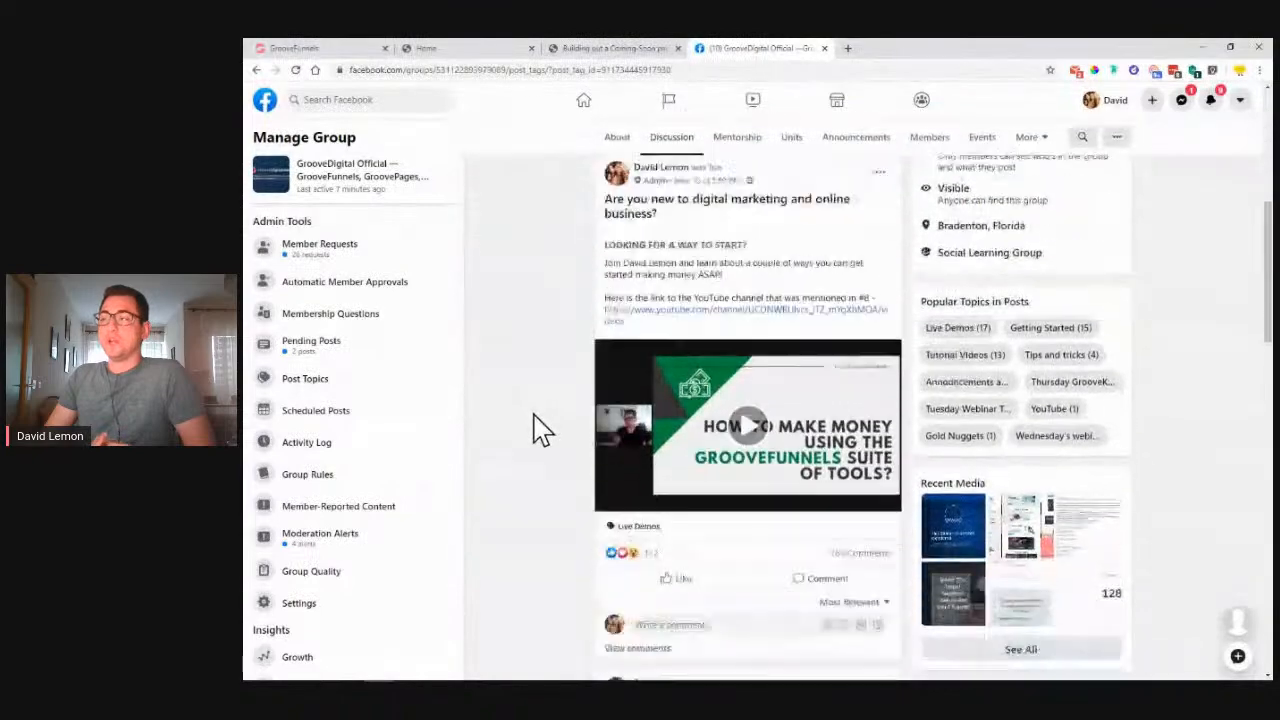
scroll(540, 420, down, 10)
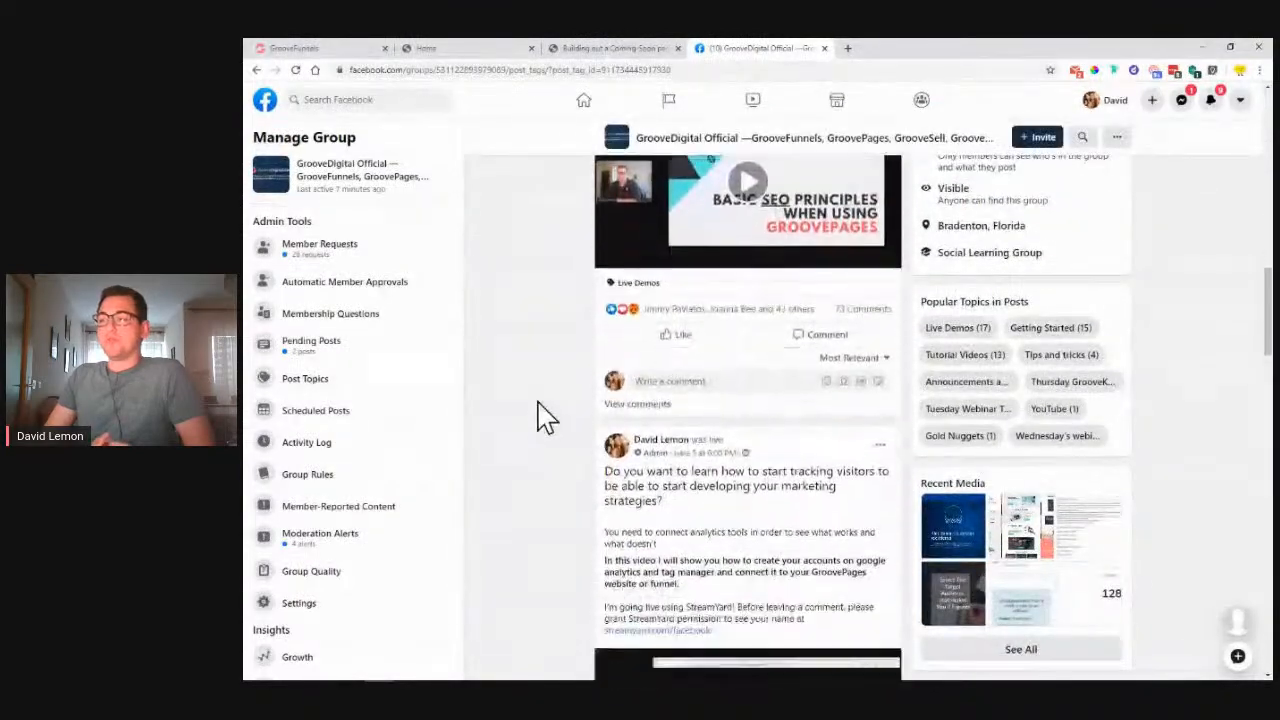
scroll(540, 415, down, 3)
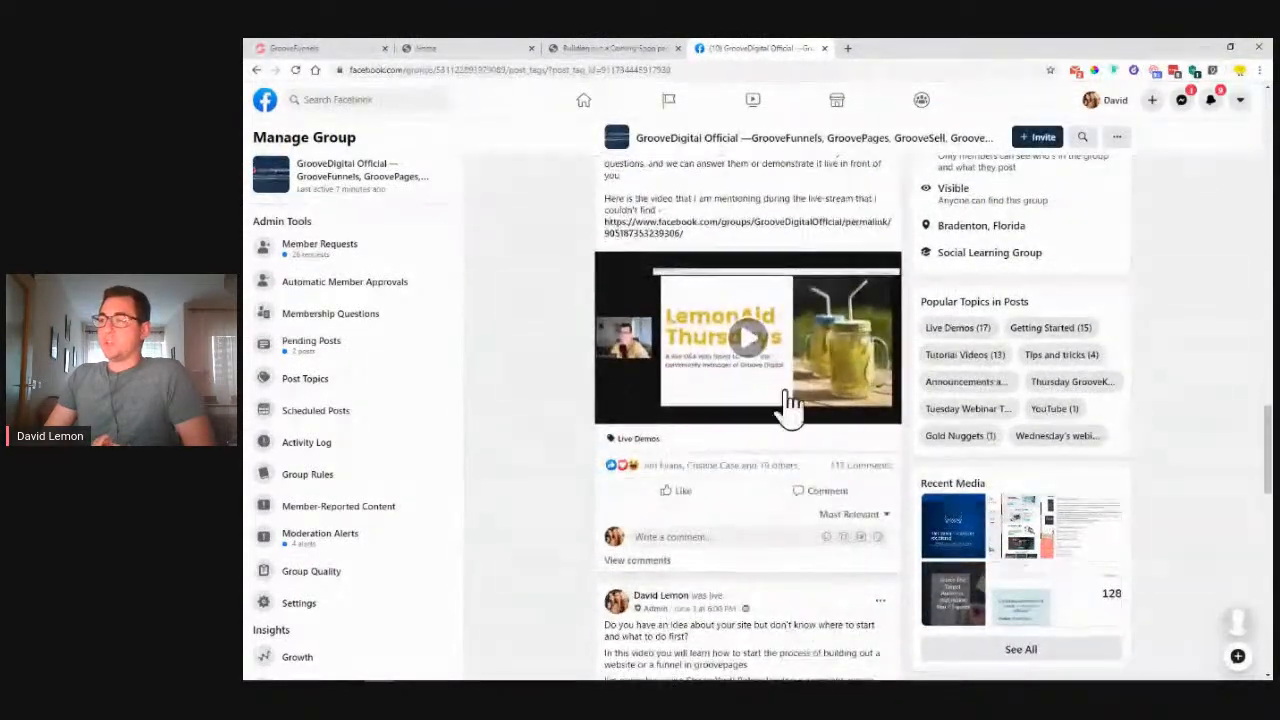
drag(927, 302, 1029, 301)
scroll(590, 362, down, 3)
scroll(600, 350, down, 15)
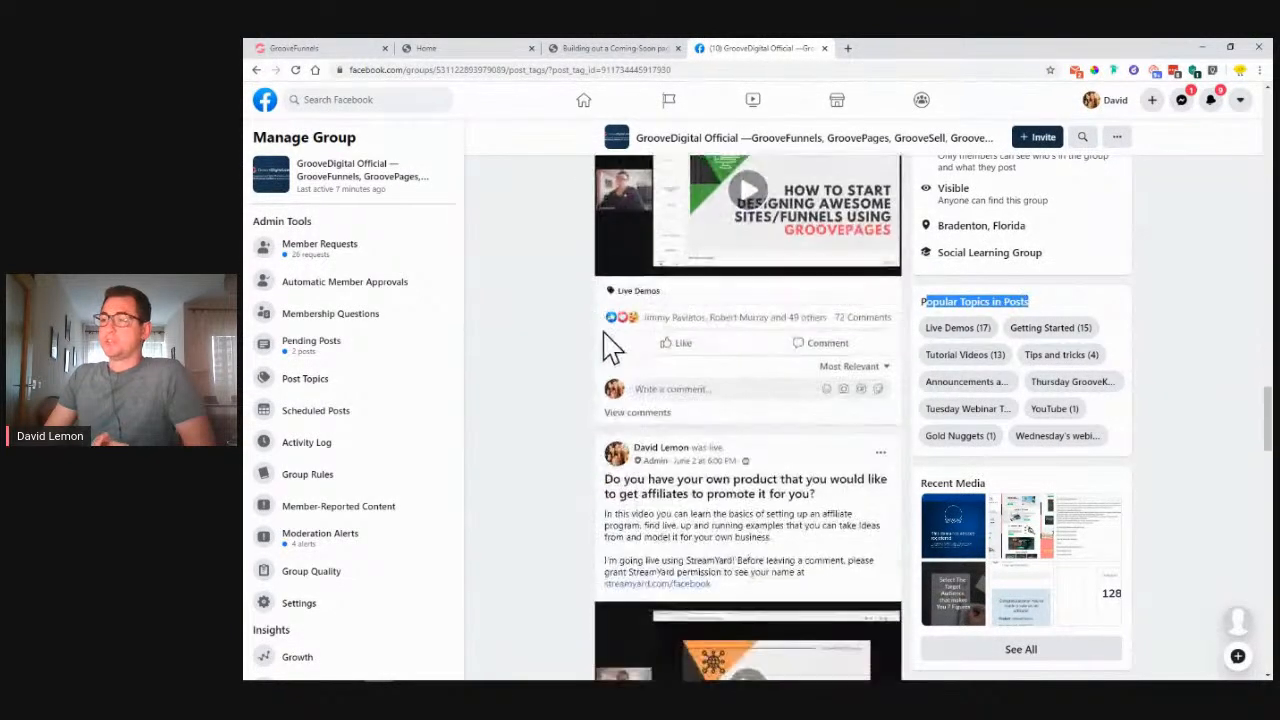
scroll(607, 330, down, 15)
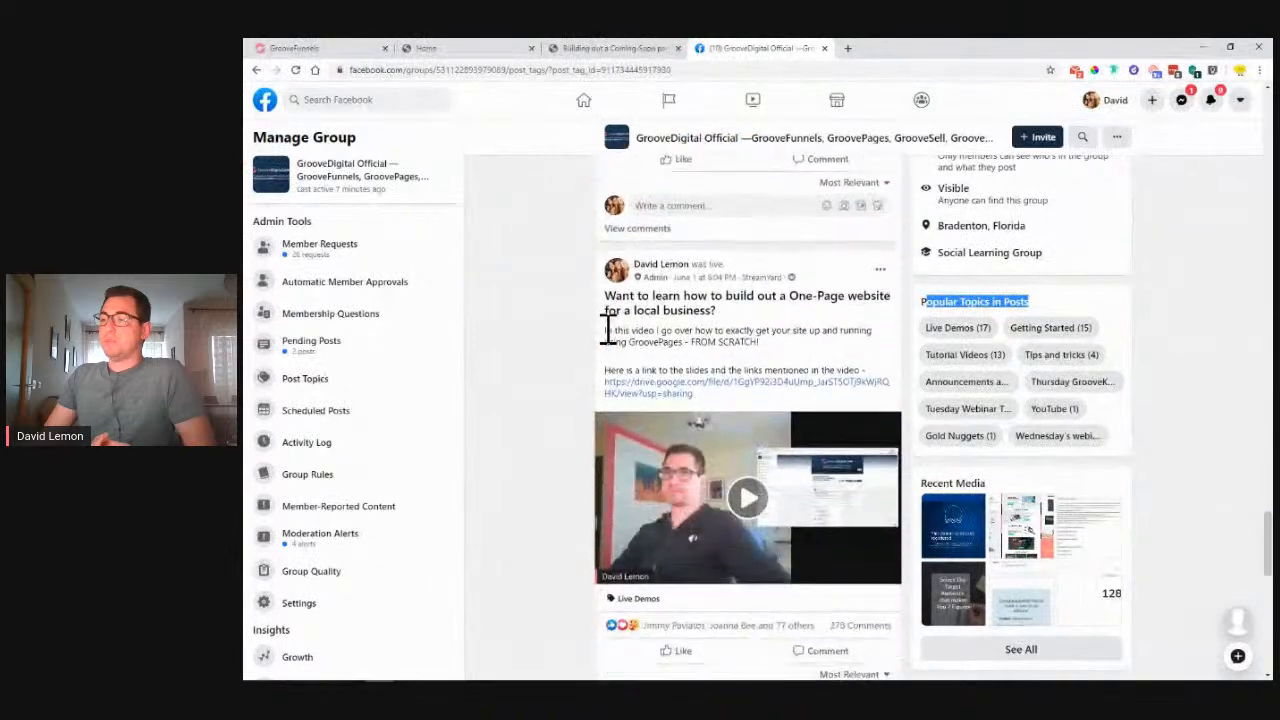
scroll(605, 340, down, 3)
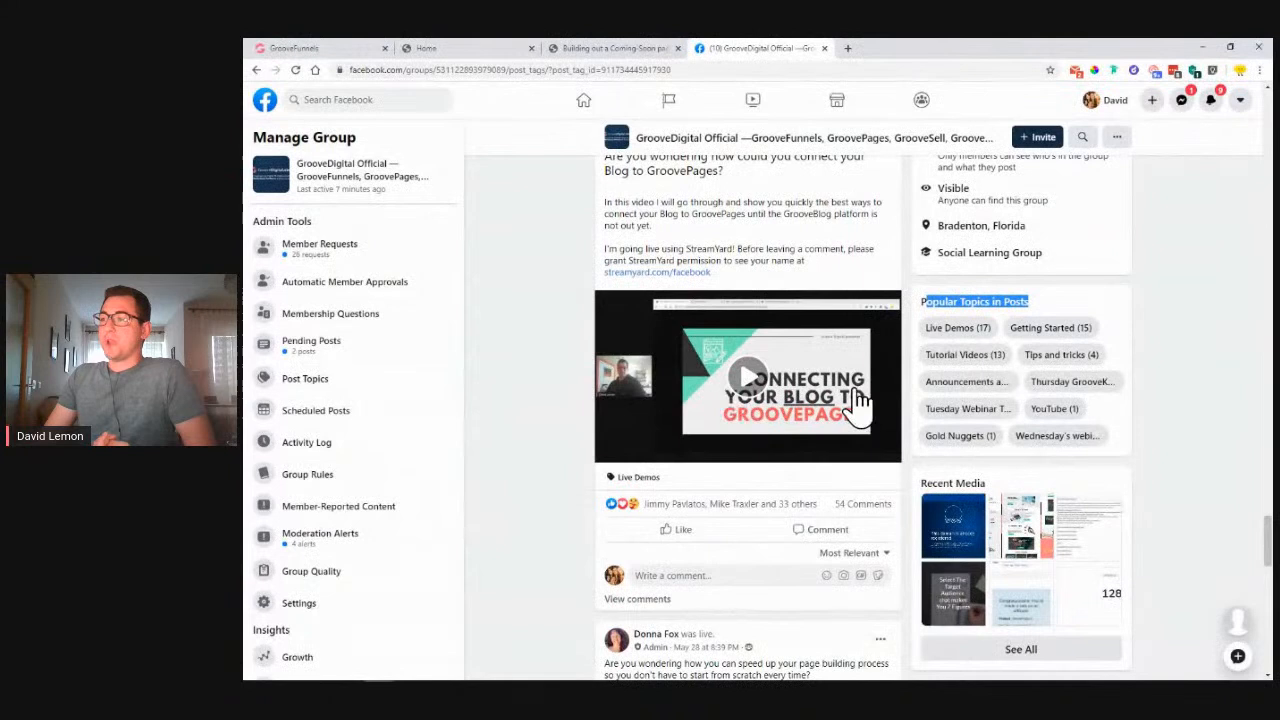
scroll(530, 335, up, 1)
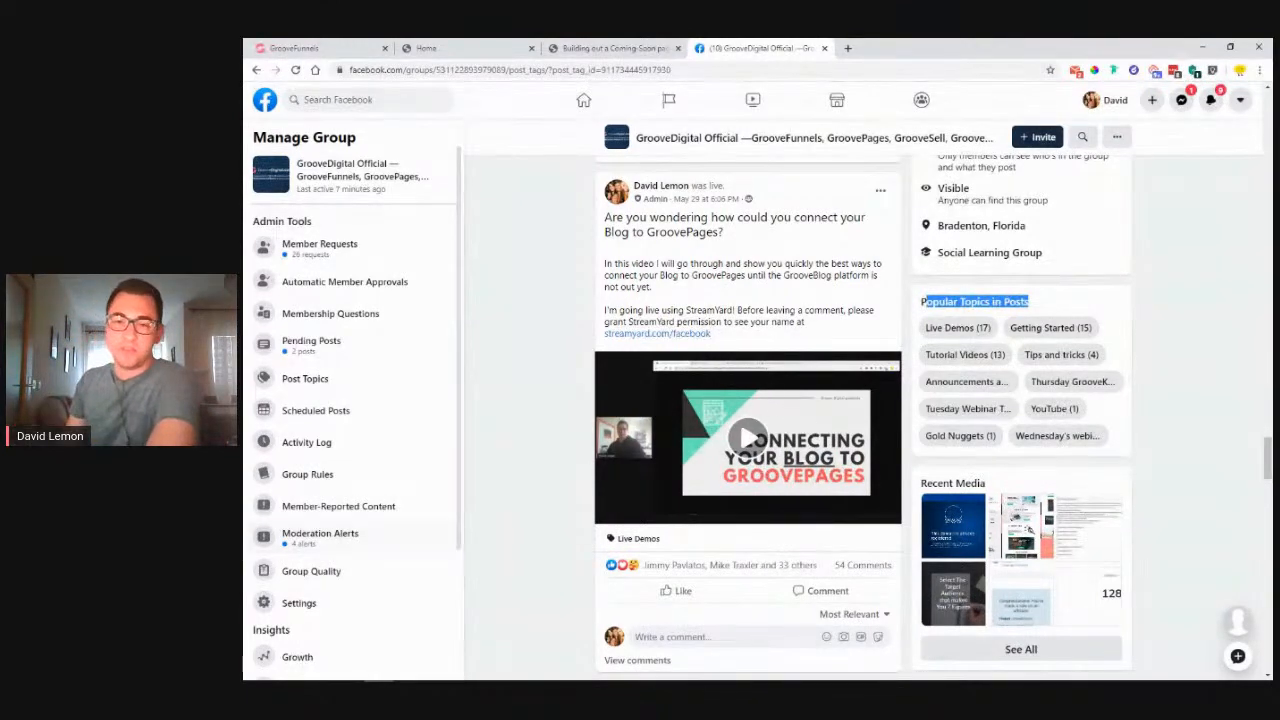
Step: Return to the GroovePages builder, open the image library from the main container's background image setting, view the uploaded files and close it
click(422, 48)
click(606, 50)
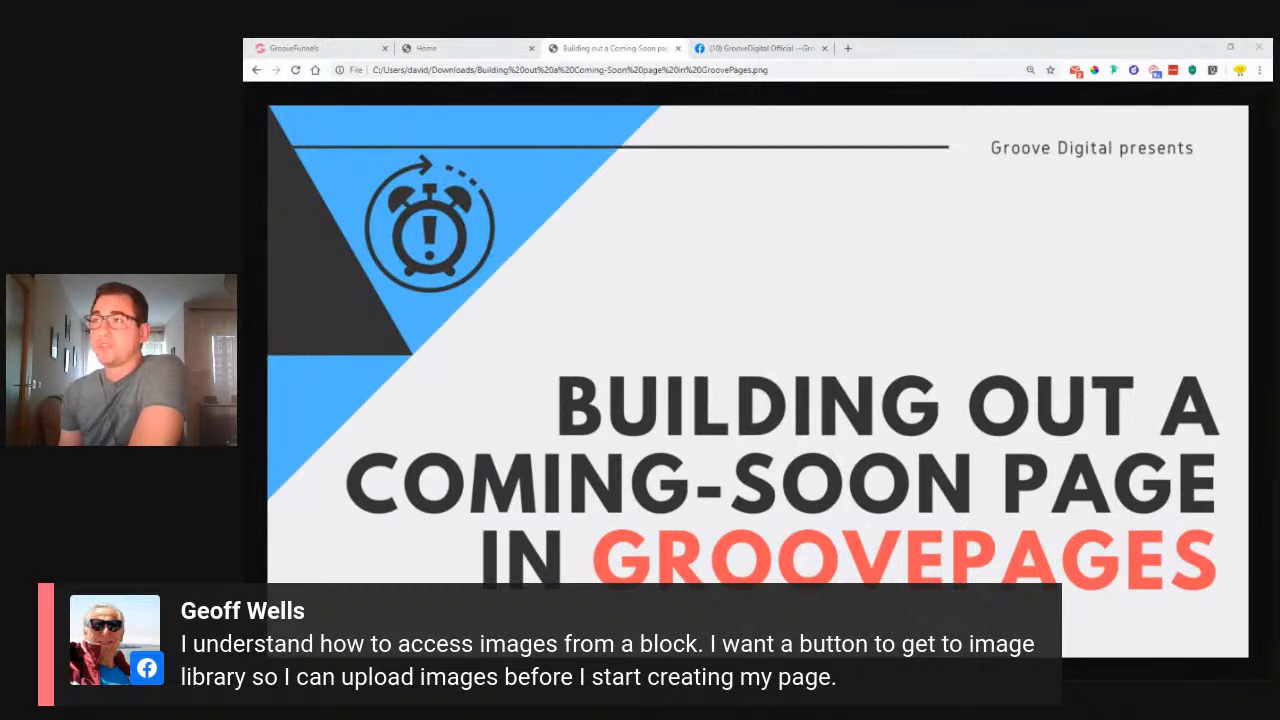
click(343, 48)
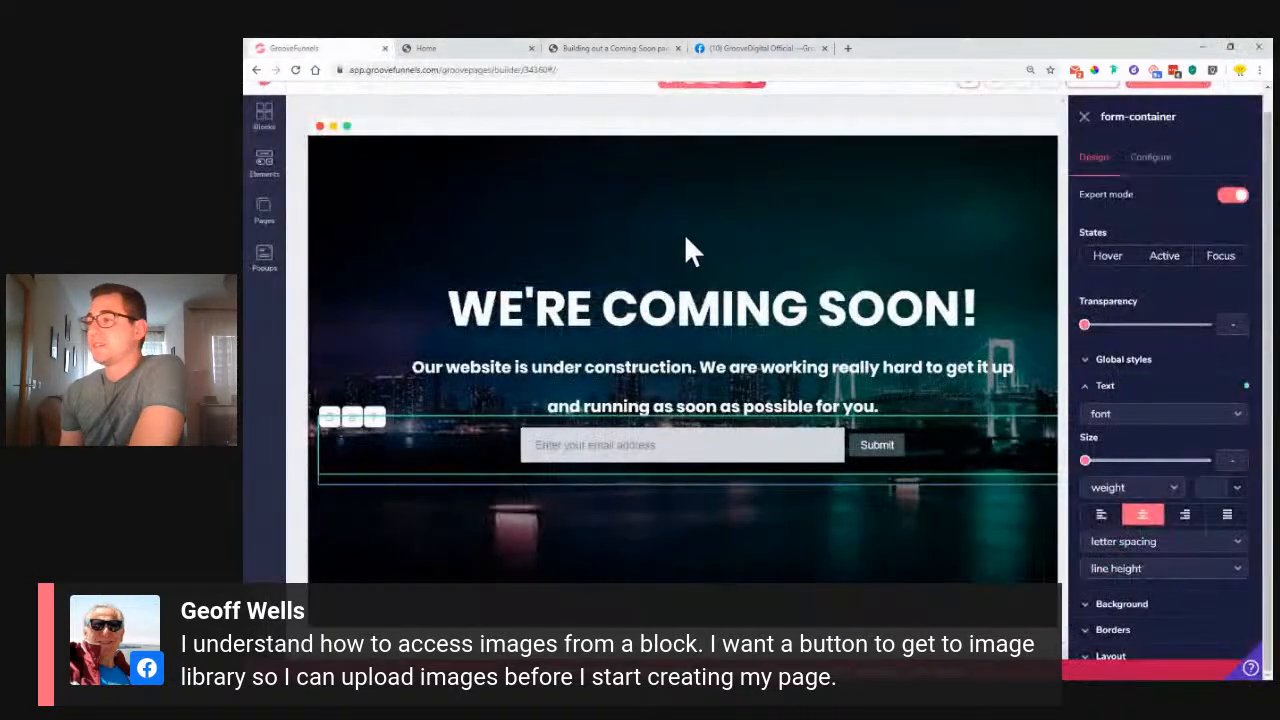
click(445, 240)
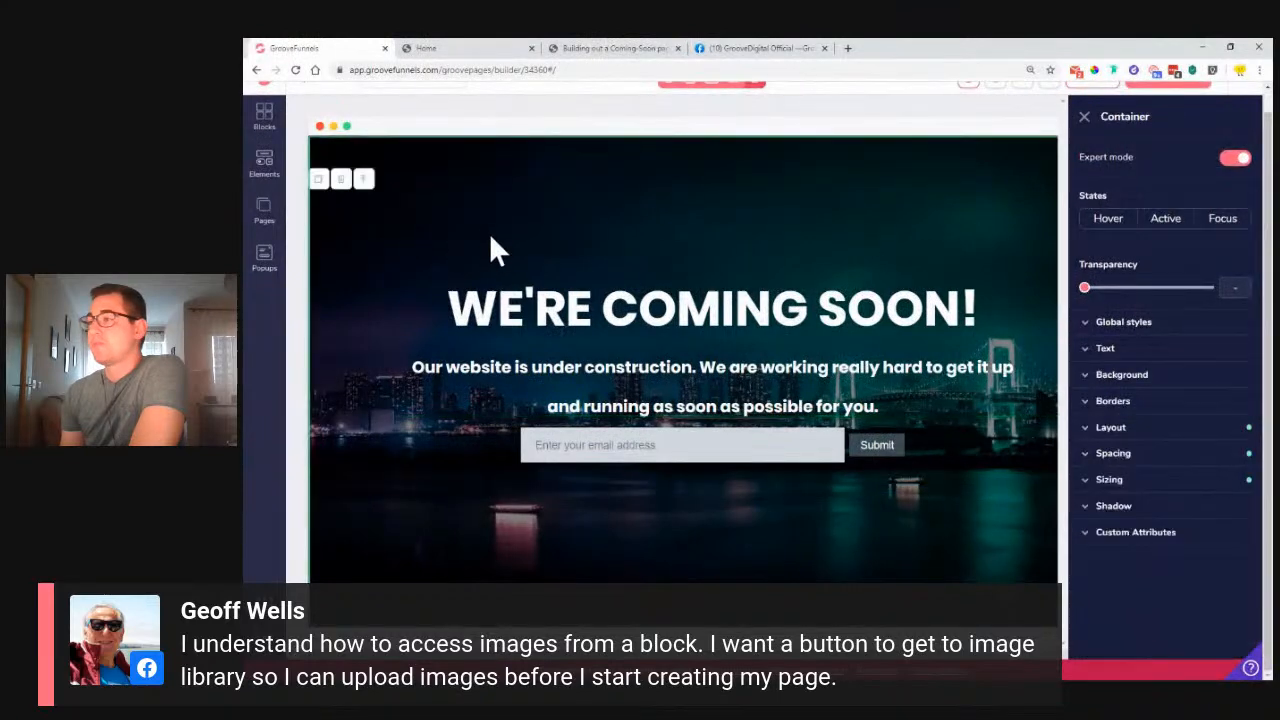
click(1146, 388)
click(1158, 530)
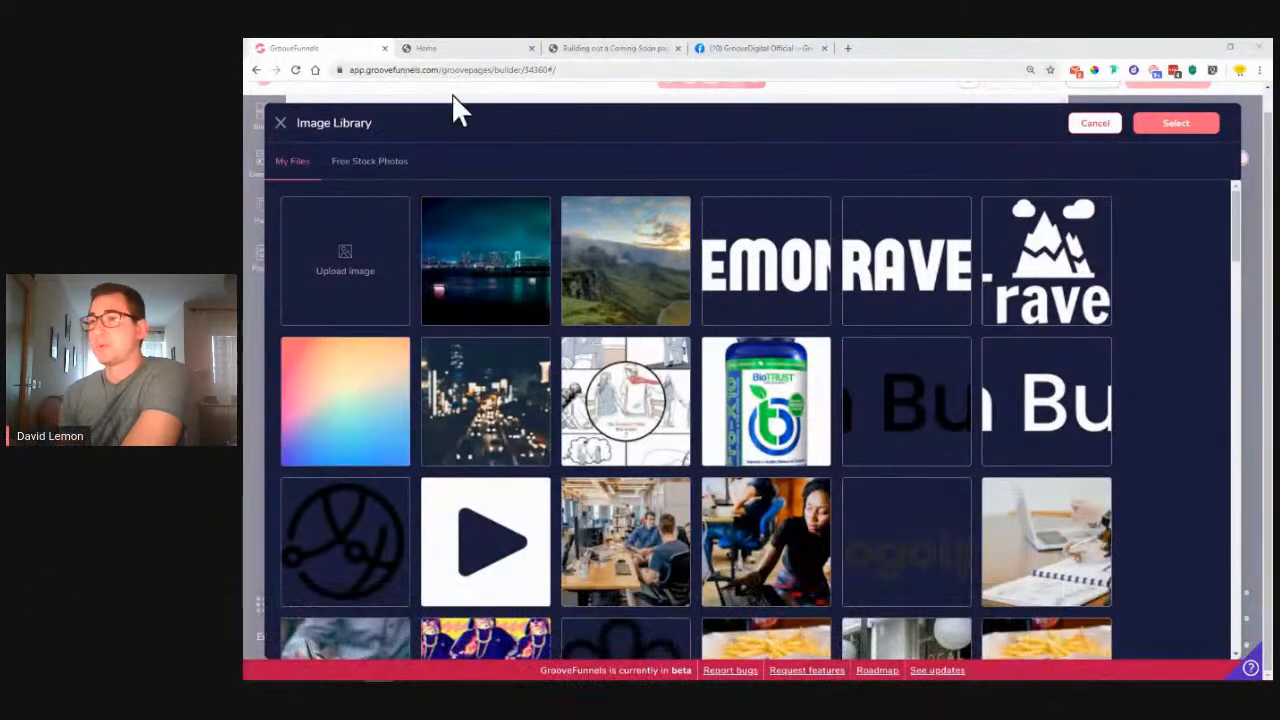
click(280, 122)
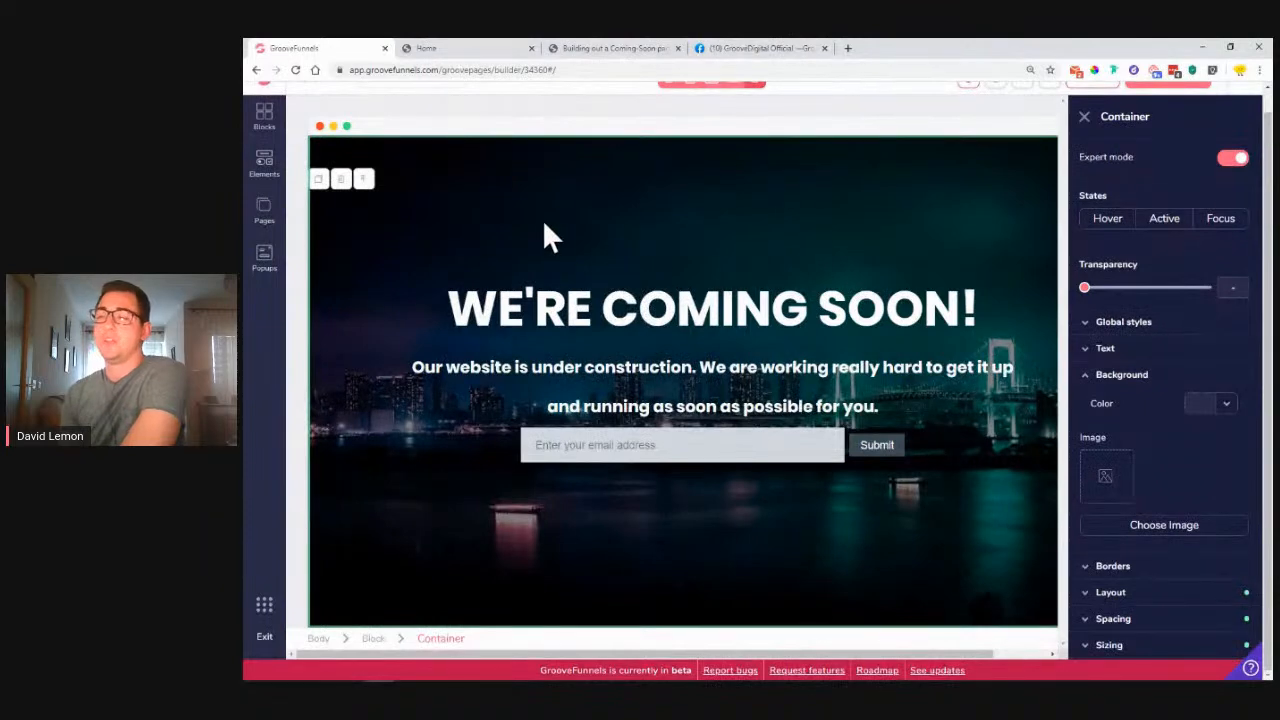
Step: Browse the ready-made templates available for adding a new page, and leave without adding one
click(264, 215)
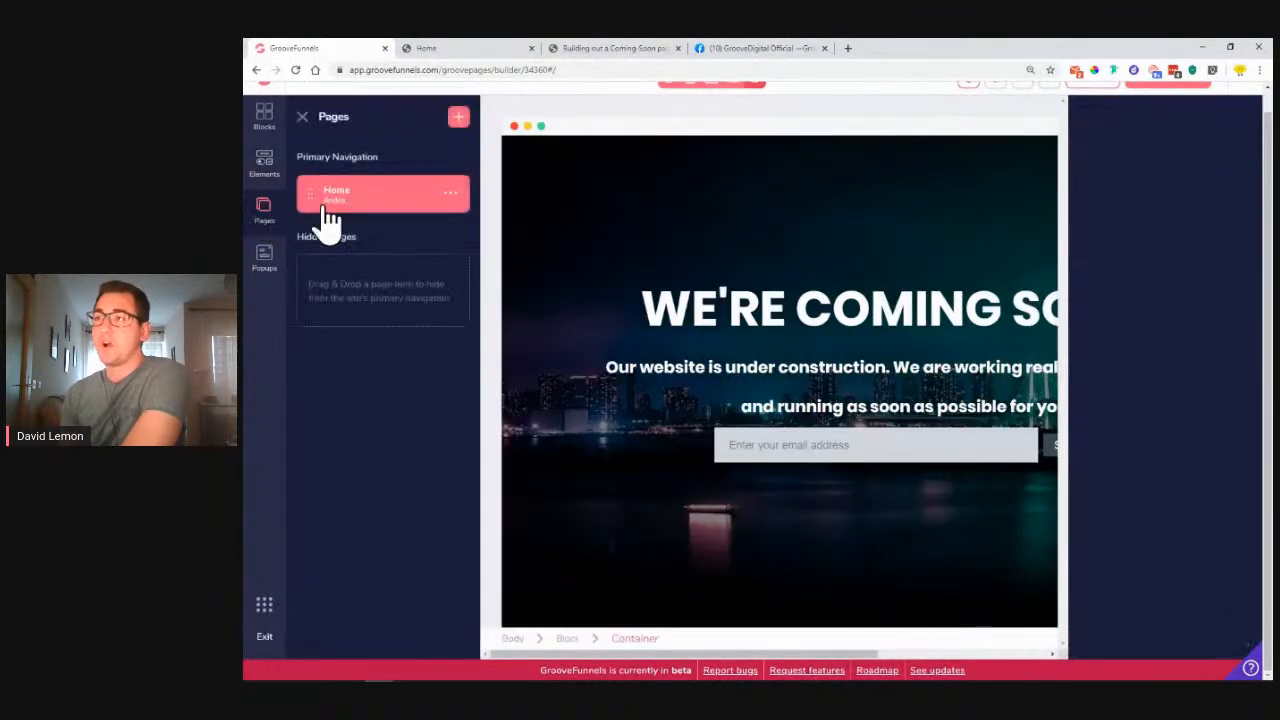
click(460, 118)
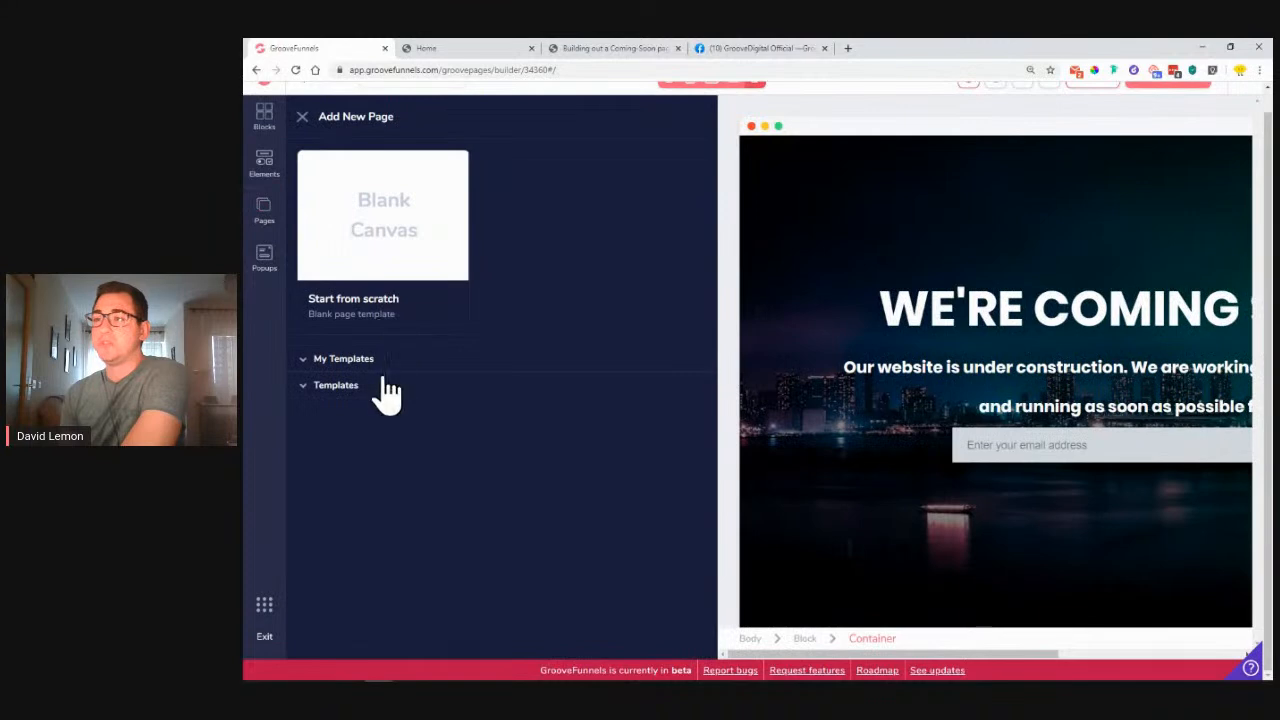
click(368, 388)
scroll(488, 410, down, 2)
scroll(490, 398, down, 8)
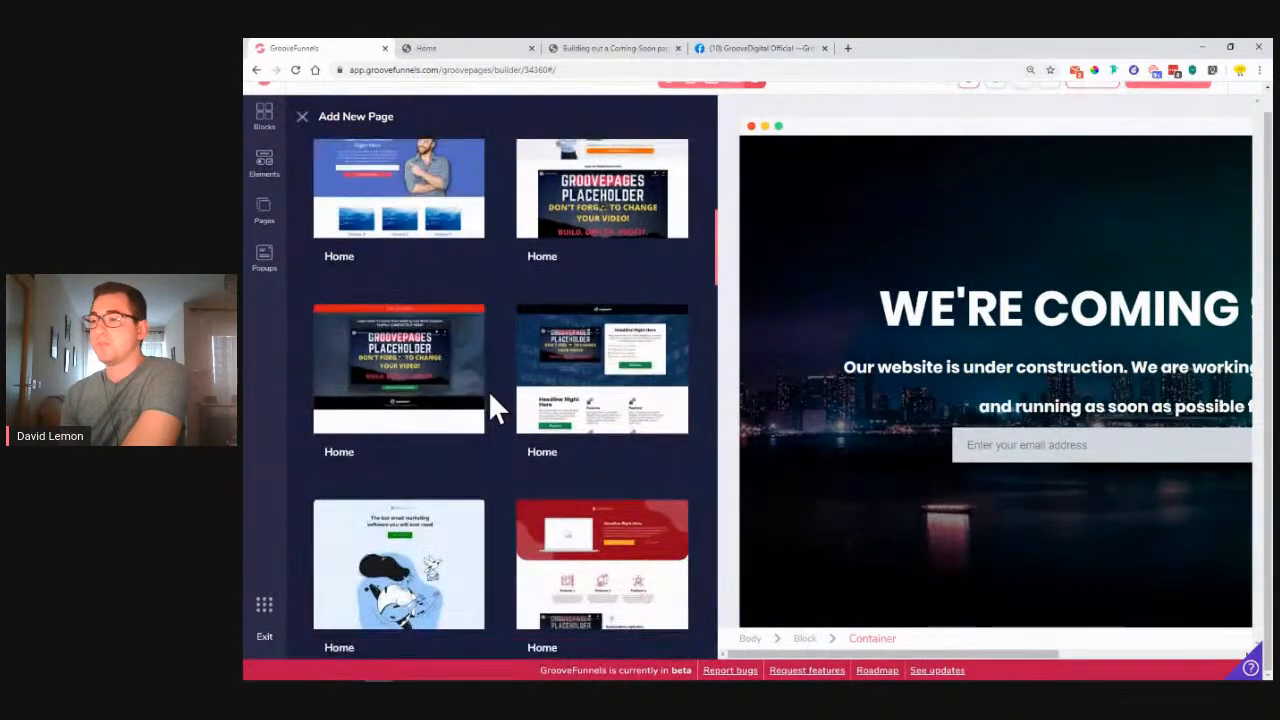
scroll(492, 408, down, 5)
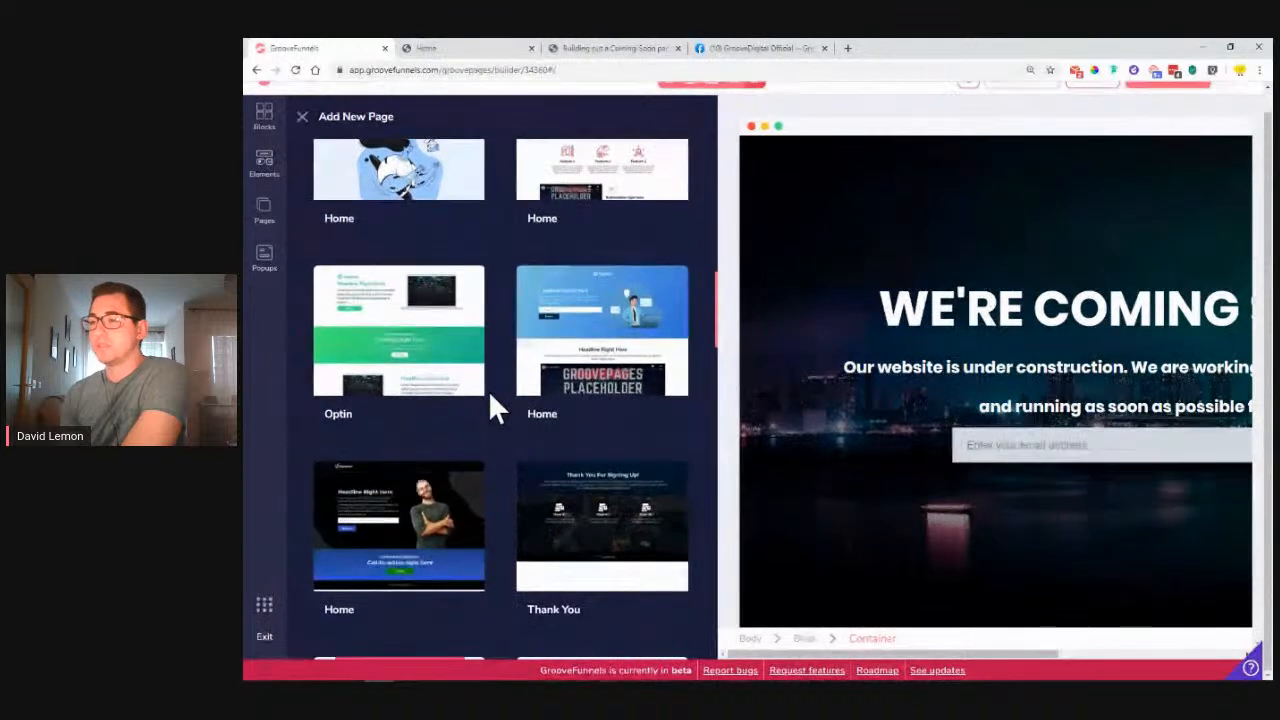
scroll(540, 460, down, 5)
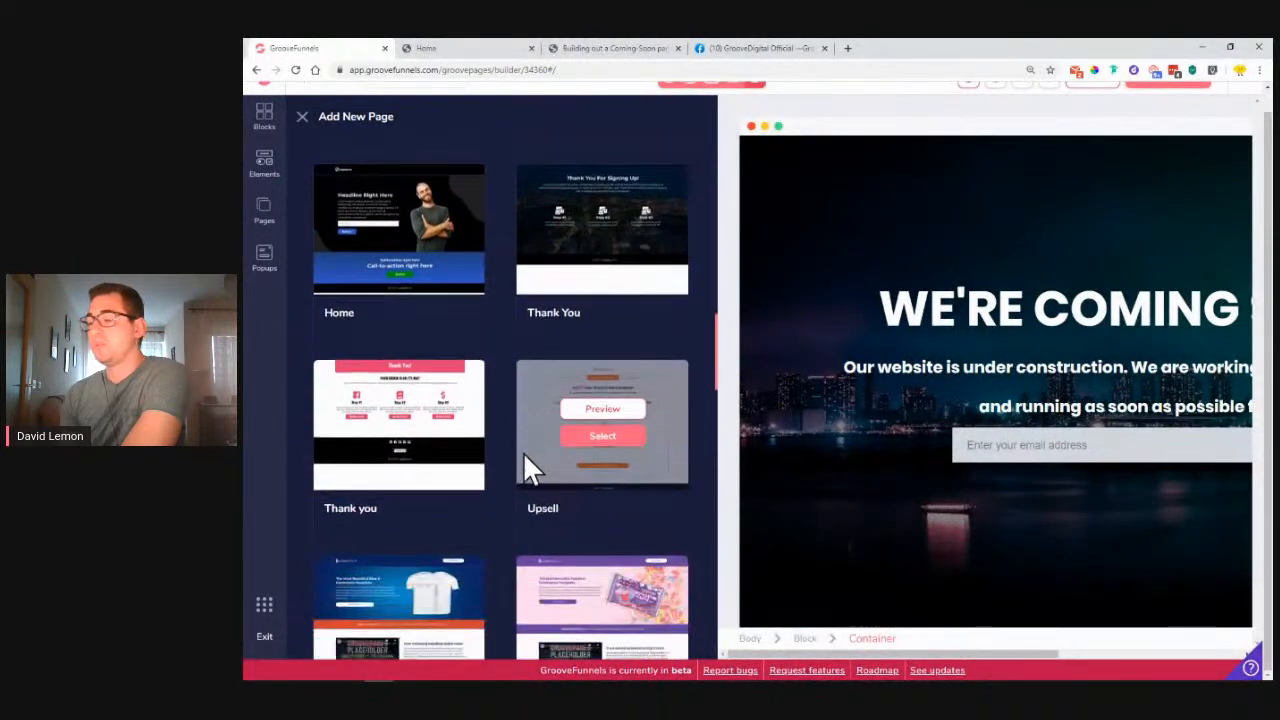
scroll(502, 364, down, 6)
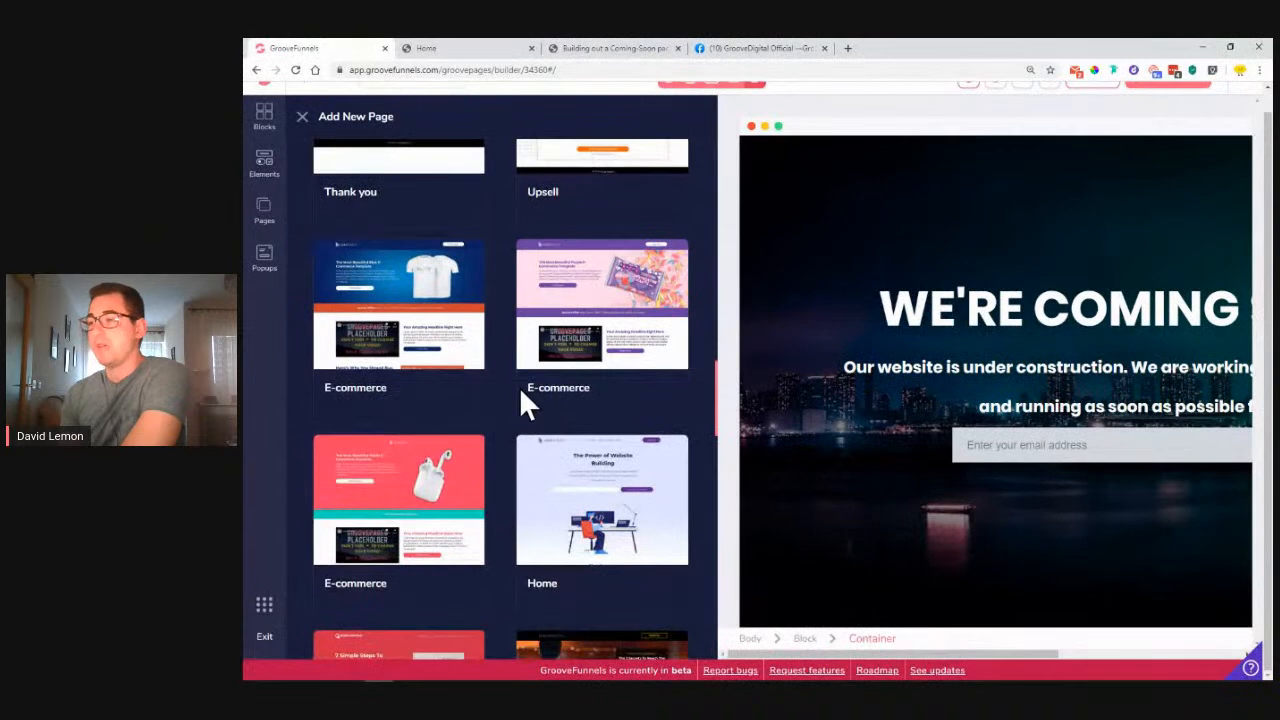
click(301, 117)
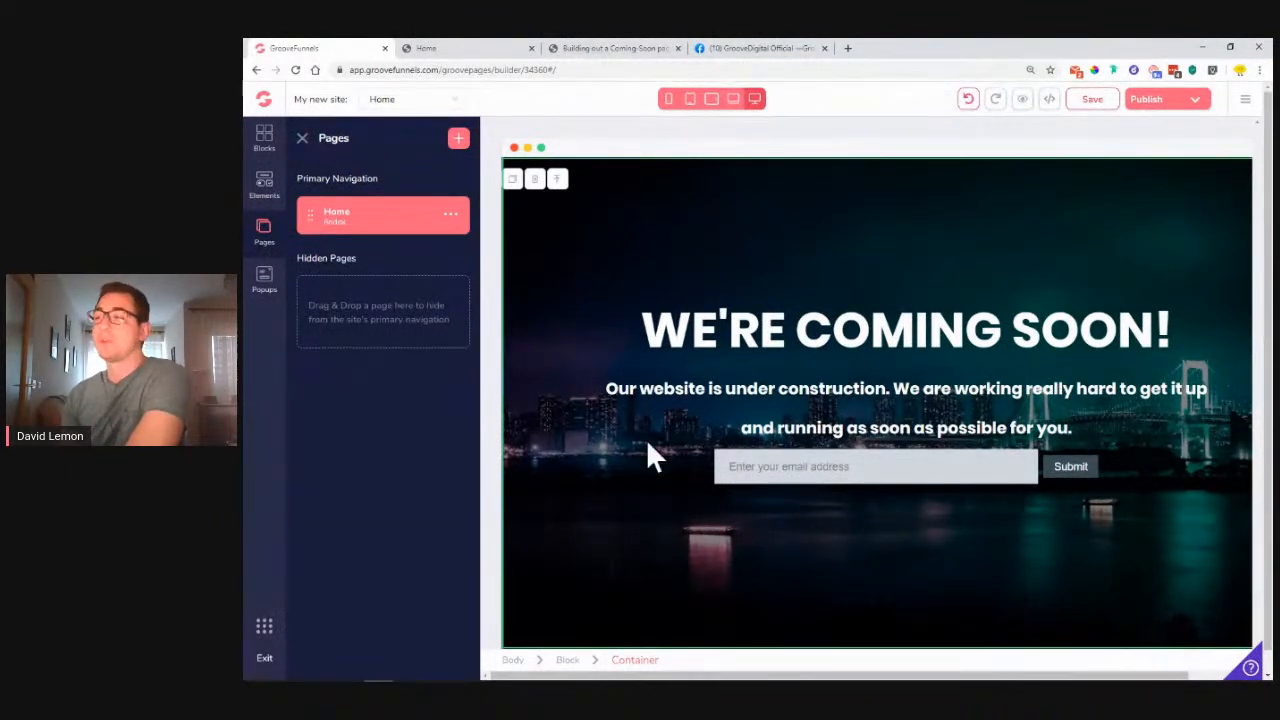
click(305, 139)
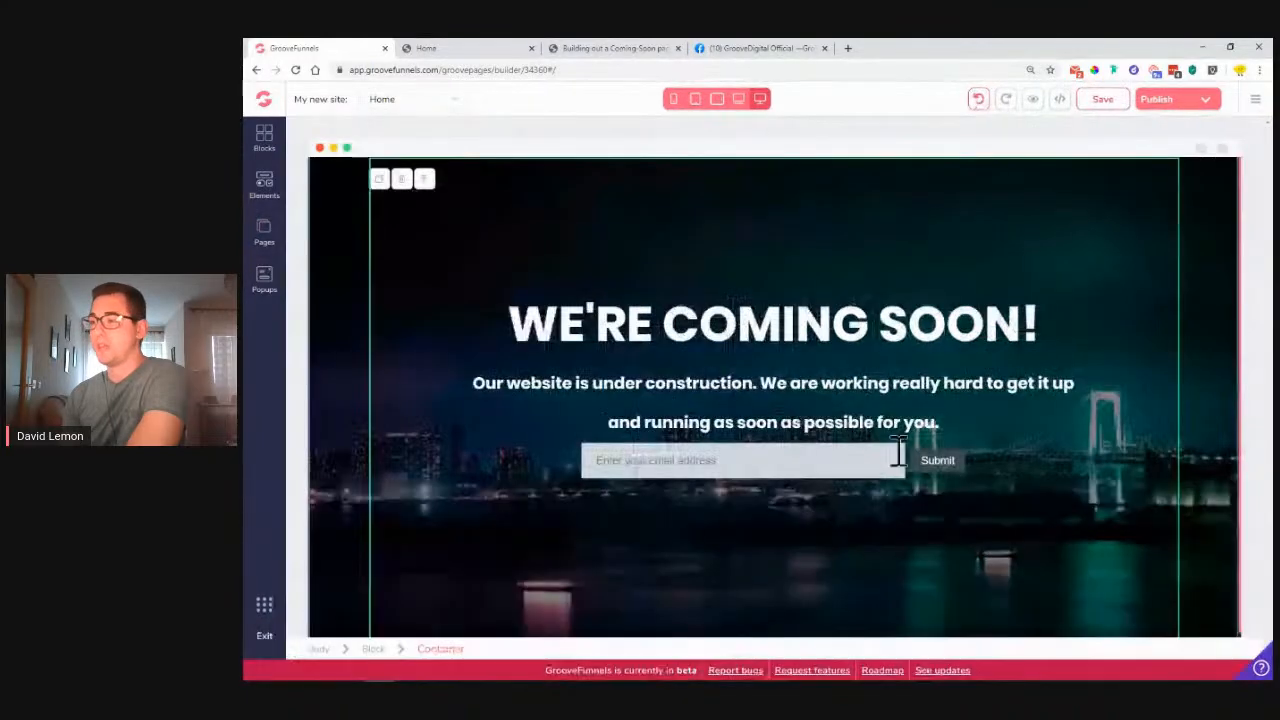
Step: Check the button on the example coming-soon page and set the form's submit button text to "Let me know!"
click(470, 48)
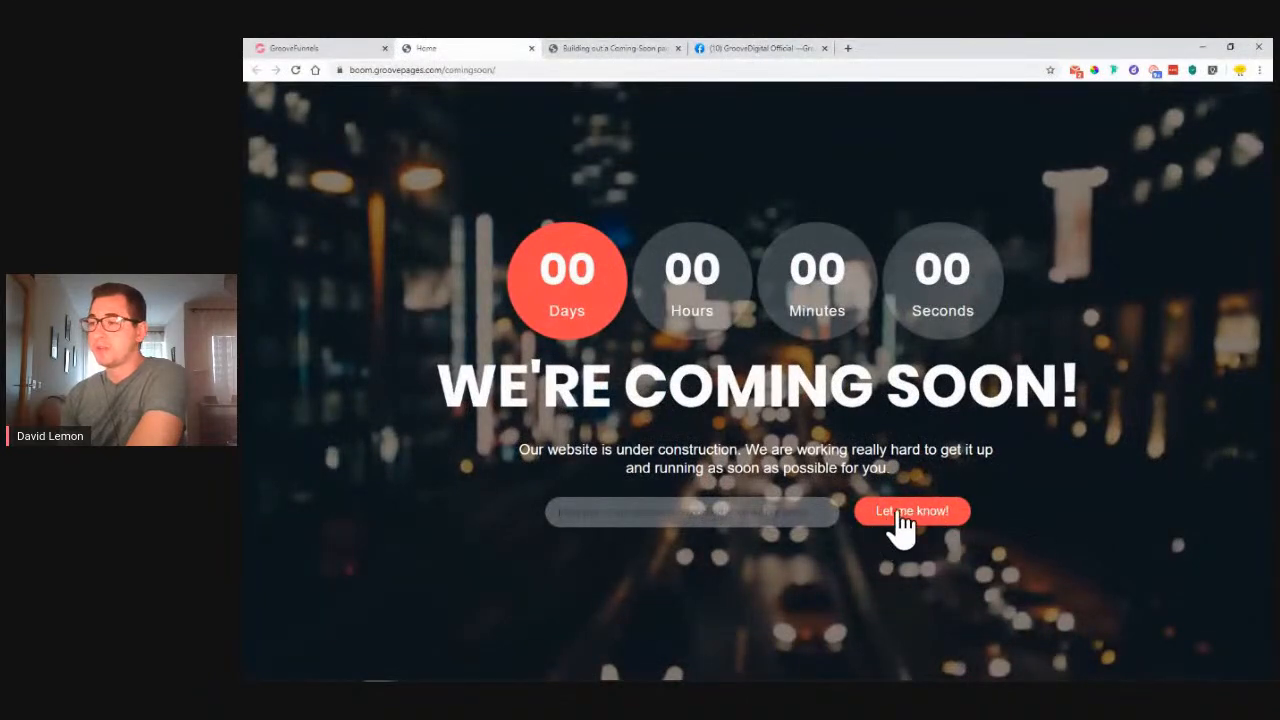
click(335, 48)
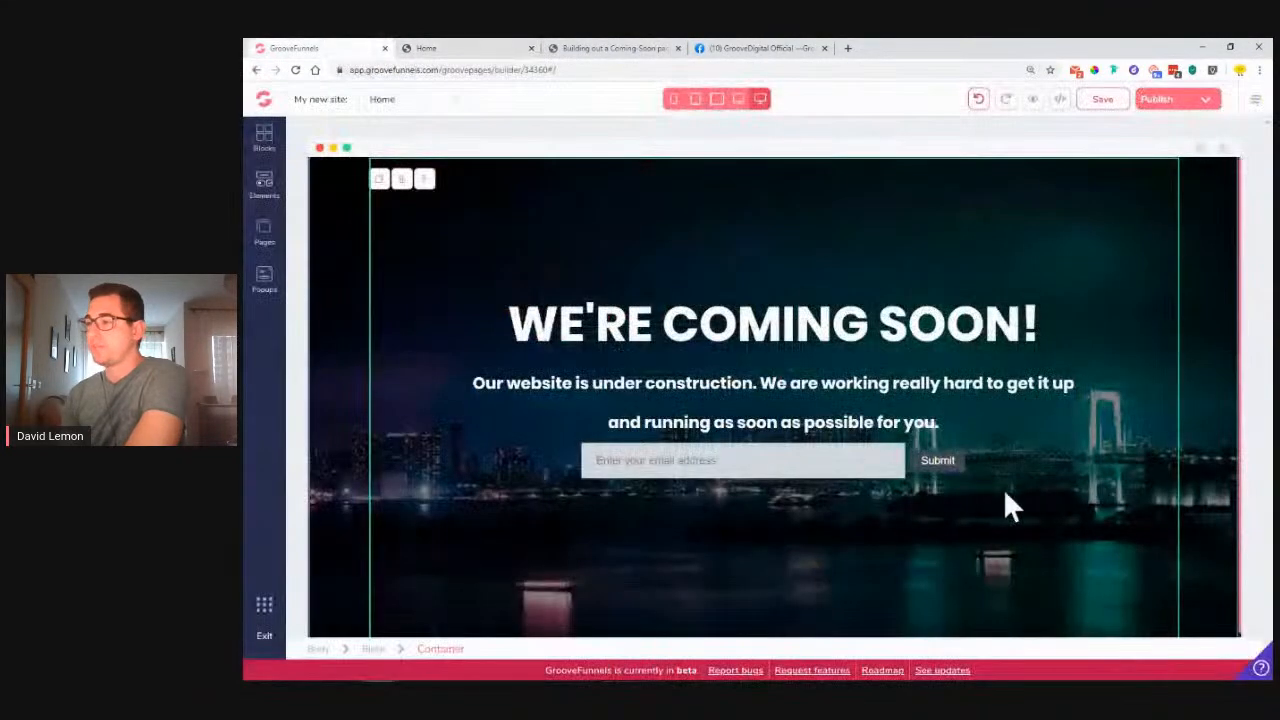
click(912, 468)
click(1153, 184)
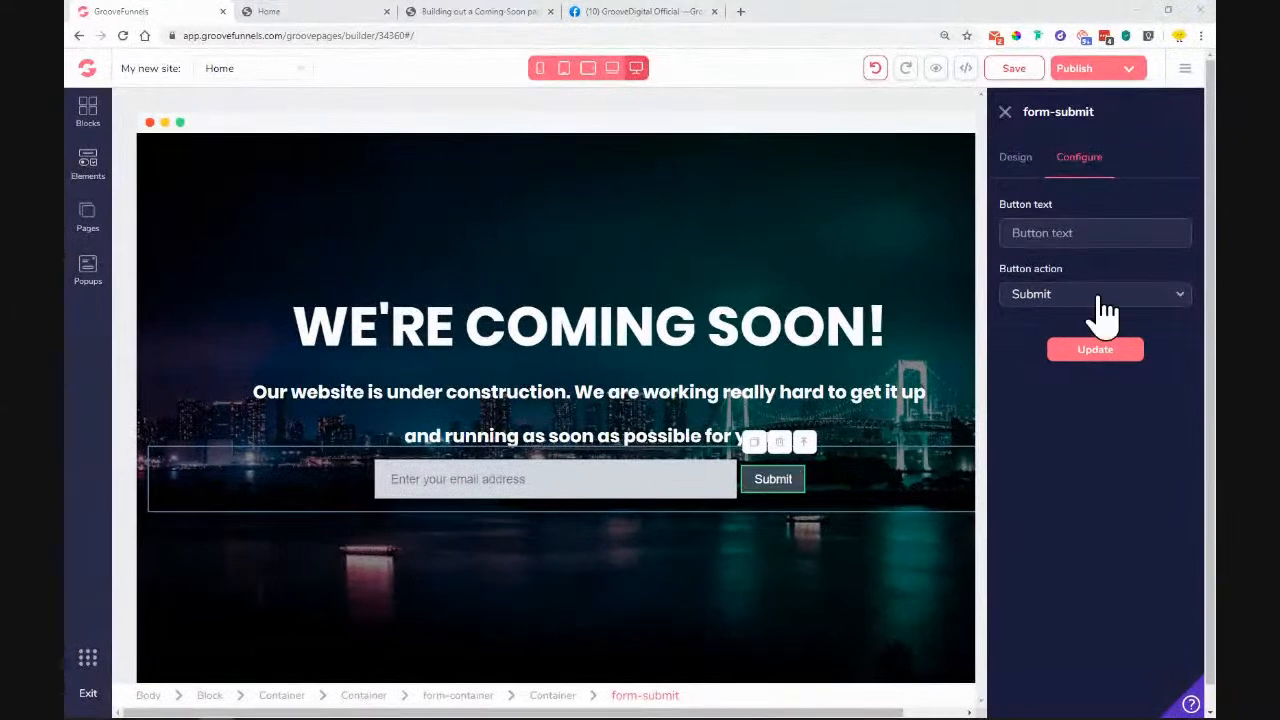
click(1082, 233)
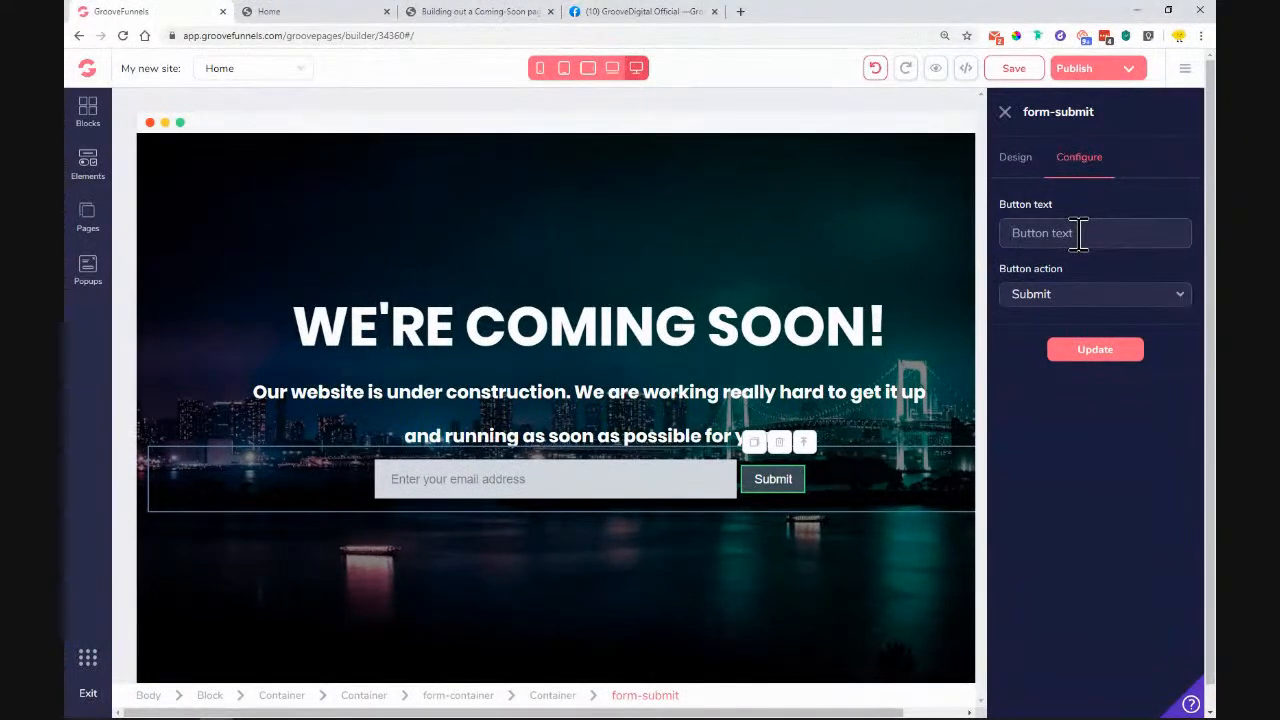
text(Let)
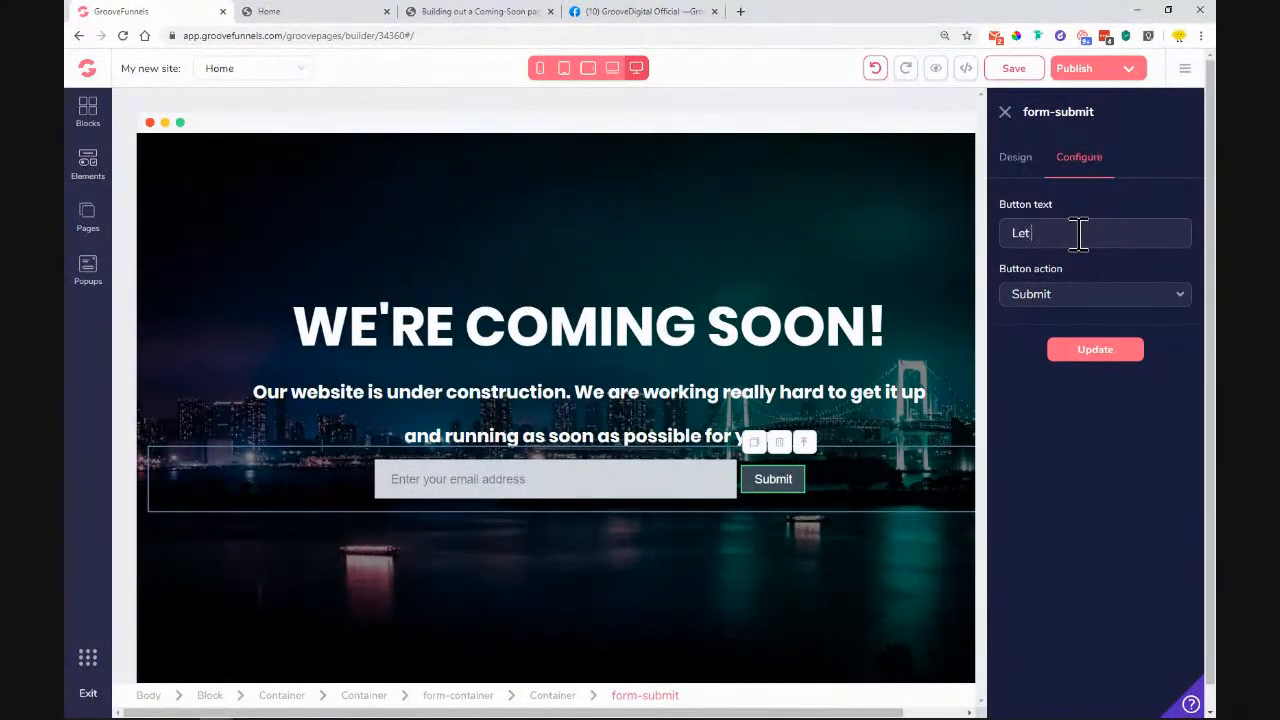
text( me know!)
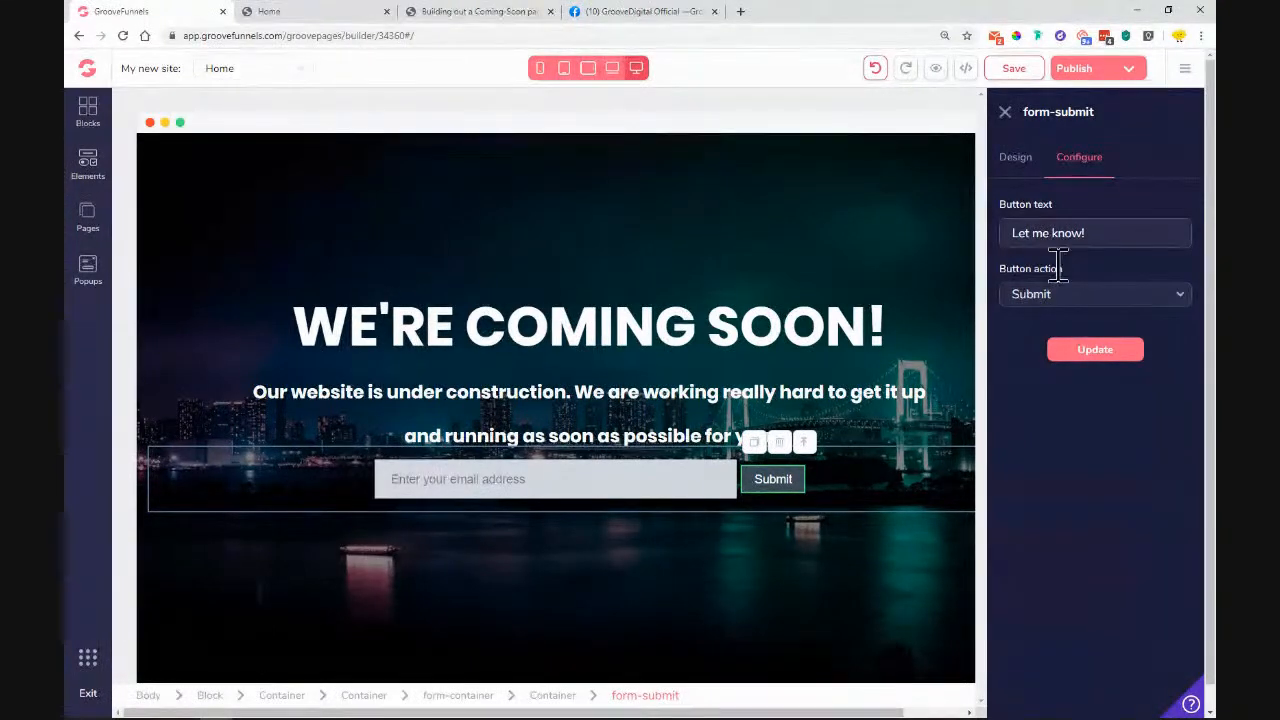
click(1108, 352)
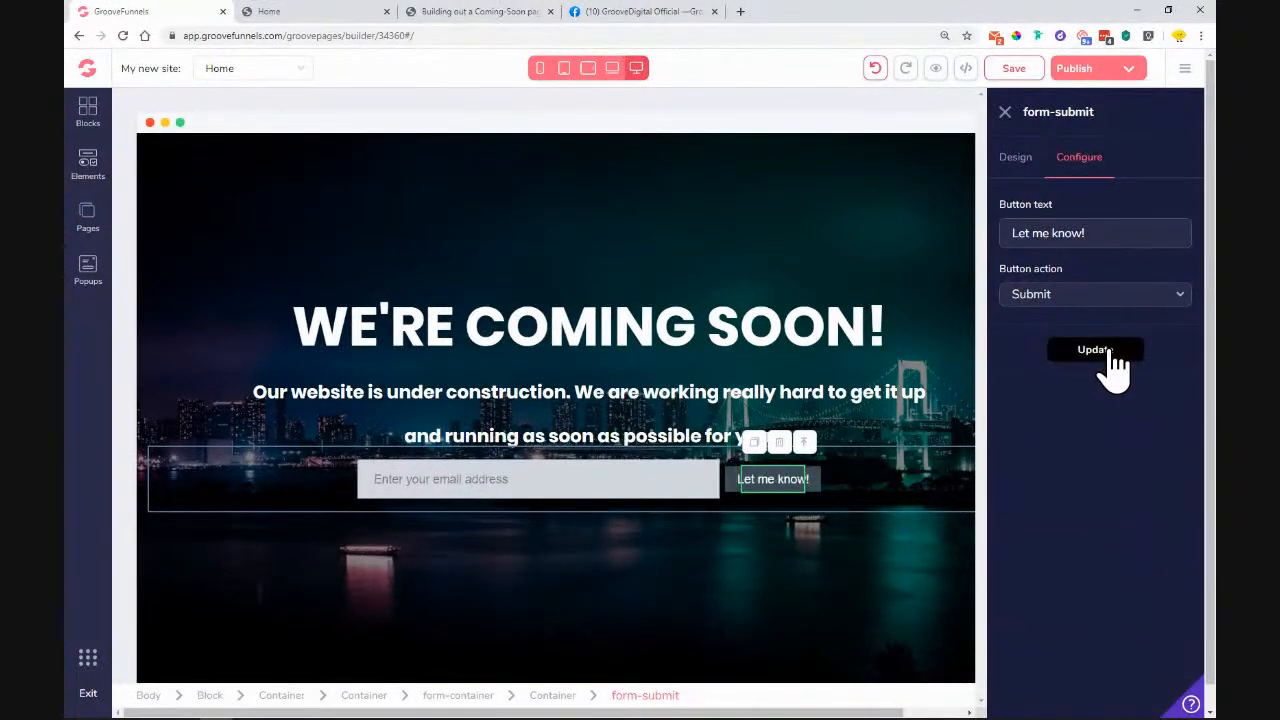
Step: Set the submit button's font to poppins and its text size to 1.125rem
click(1018, 160)
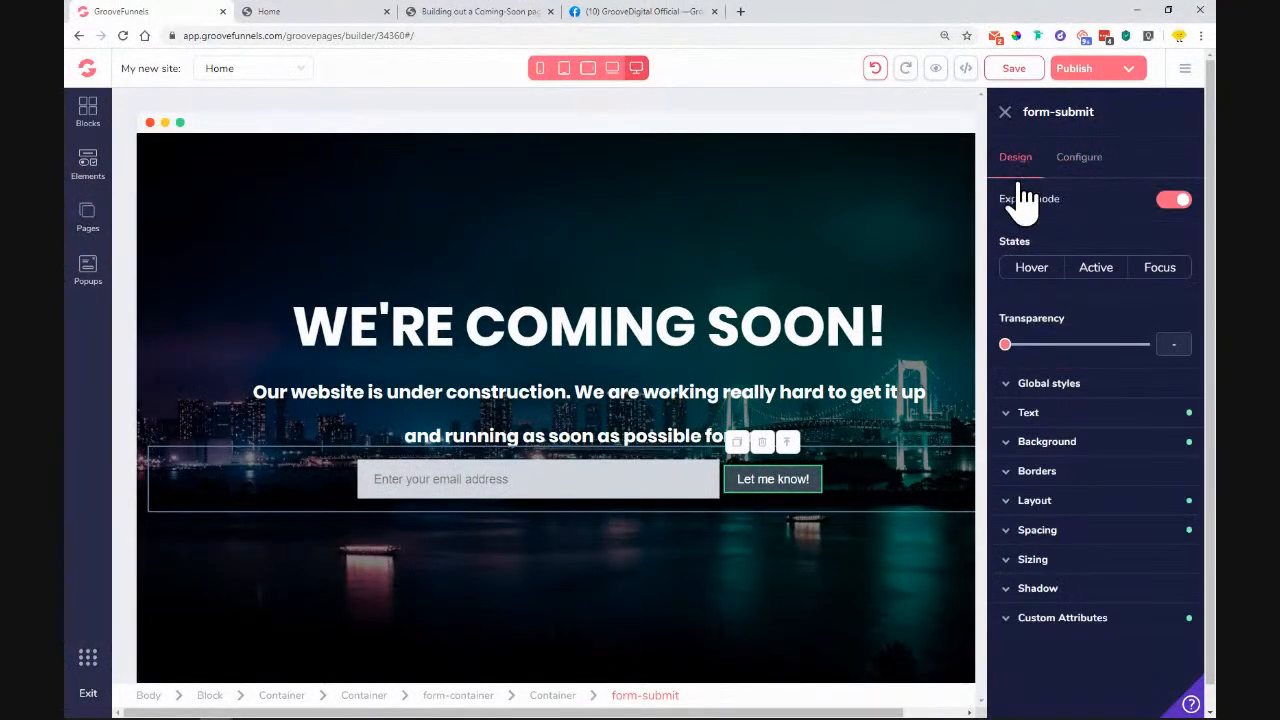
click(1045, 412)
click(1055, 446)
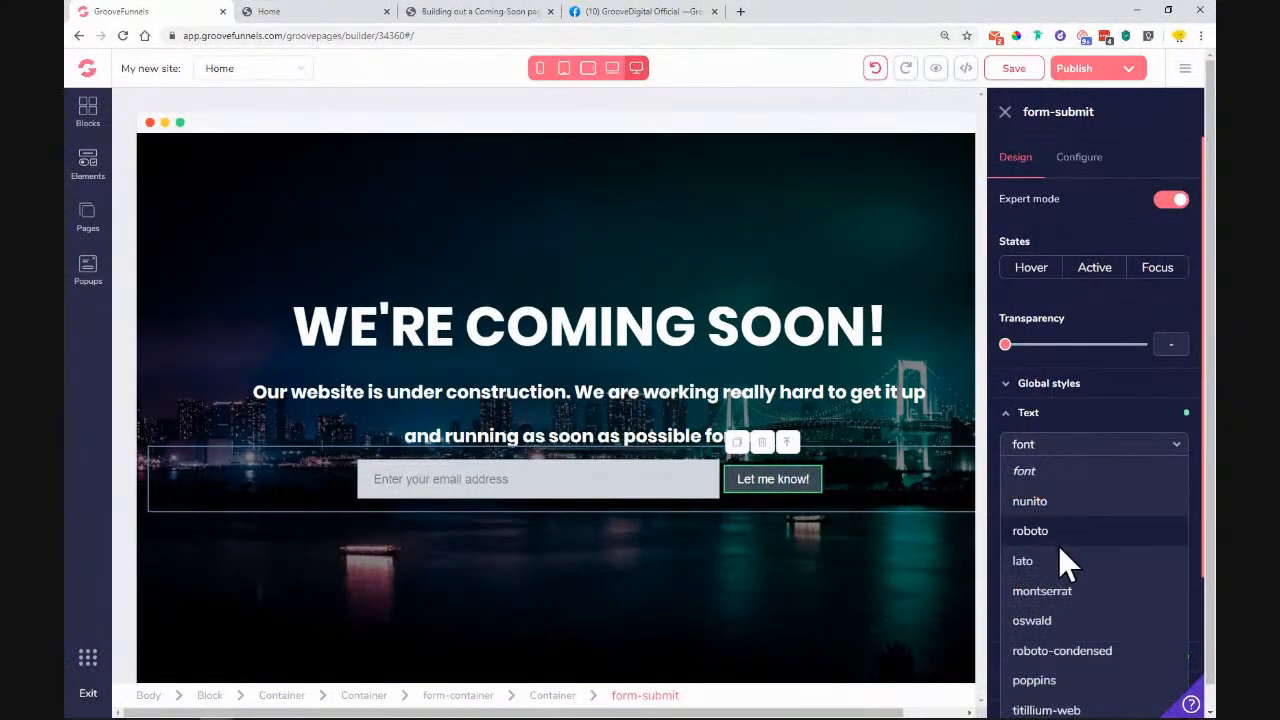
click(1042, 680)
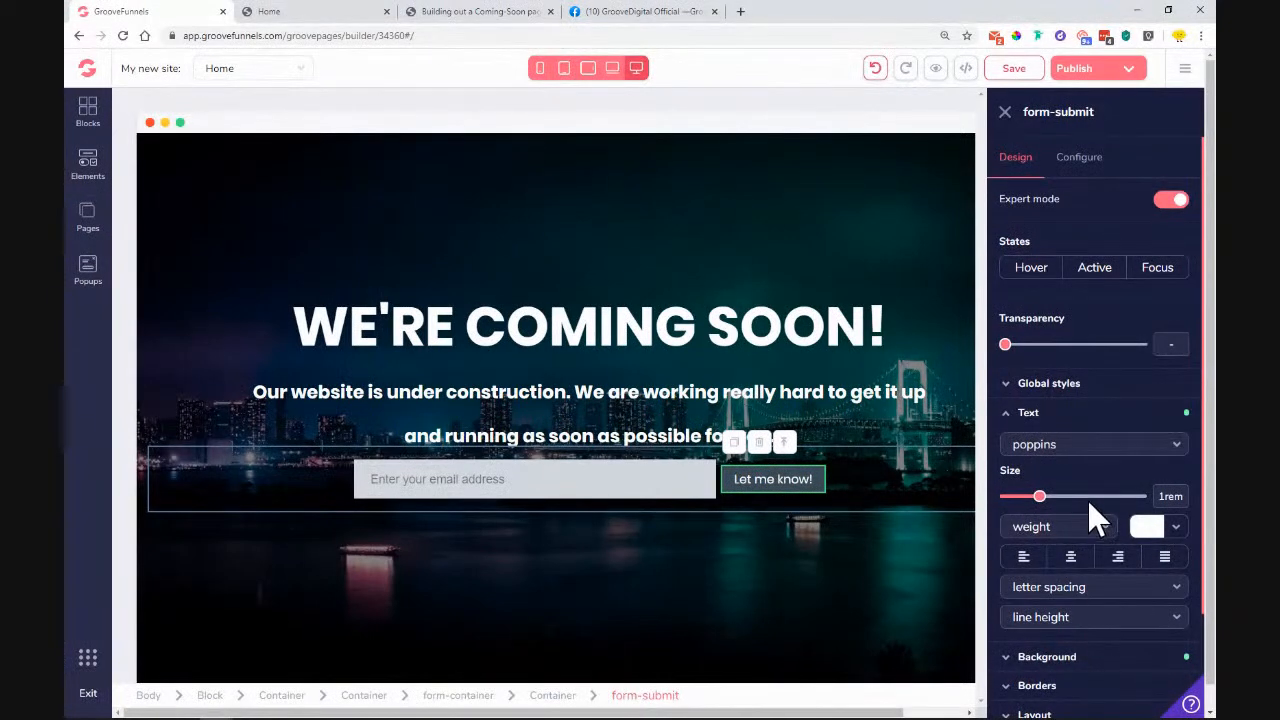
drag(1044, 498, 1050, 496)
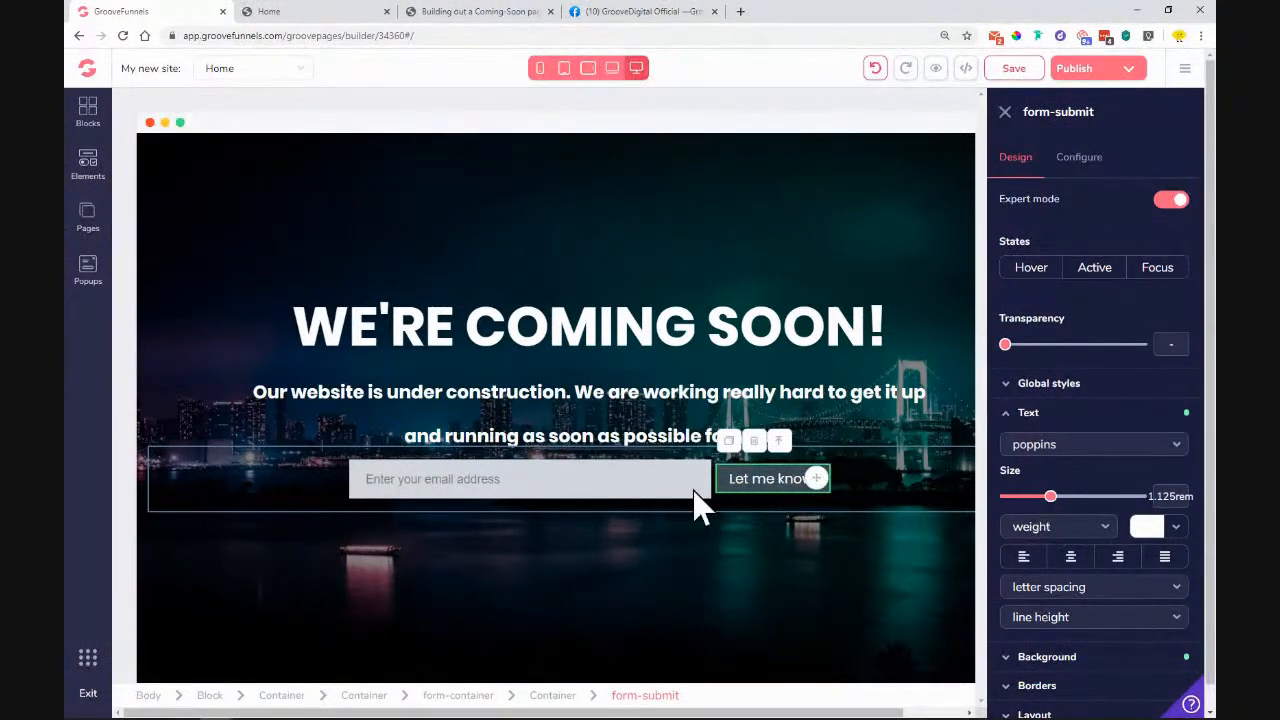
Step: Change the submit button's background colour to the red #FE4848
click(1040, 418)
click(1045, 445)
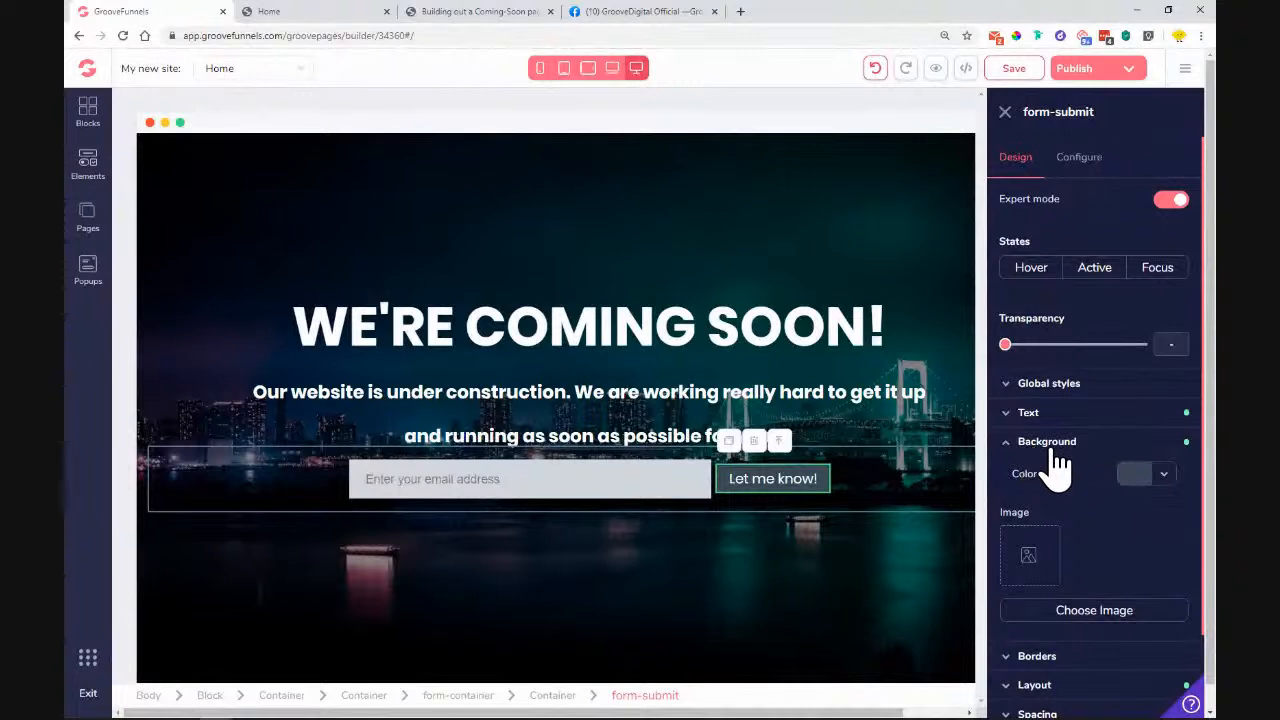
click(1163, 474)
mouse_move(1115, 578)
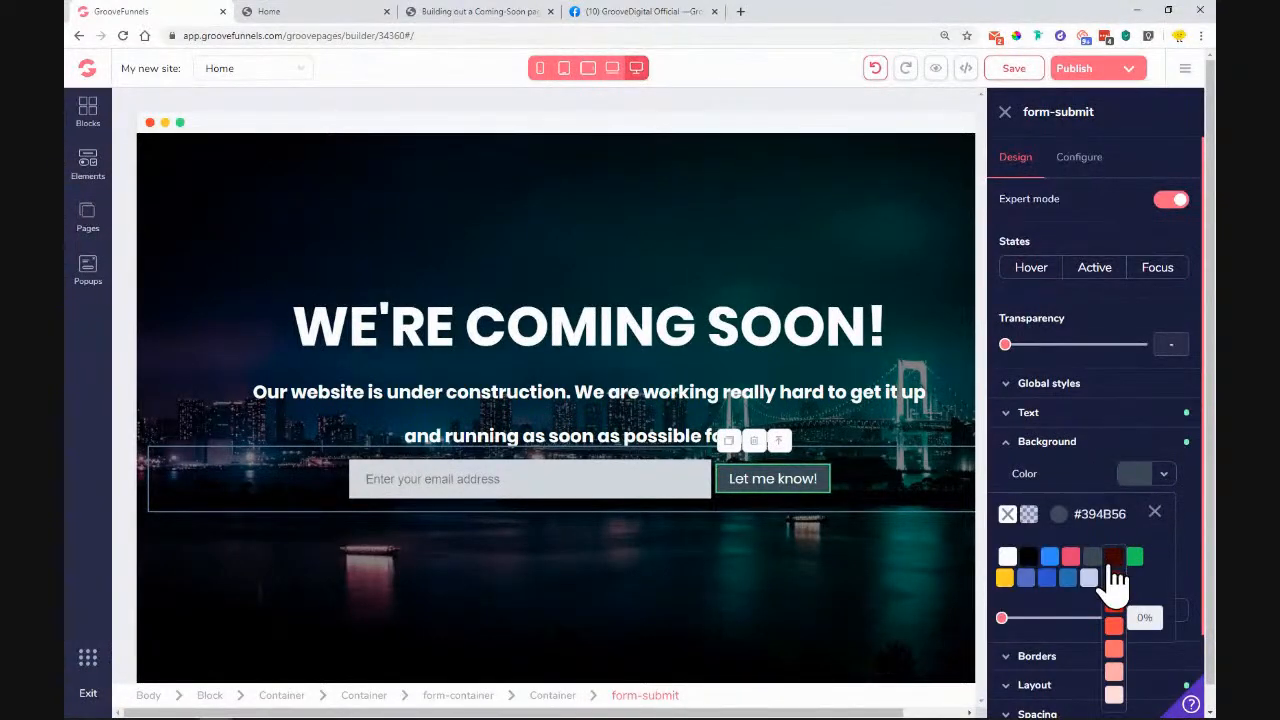
click(1113, 649)
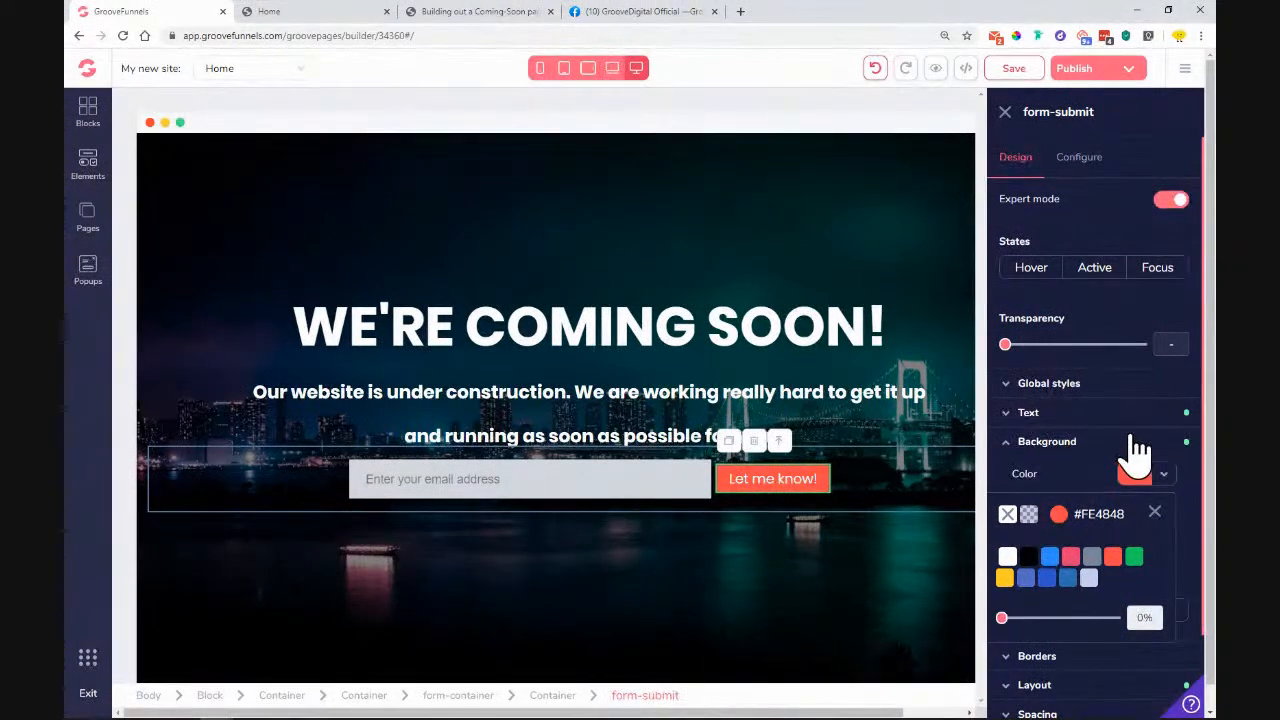
click(1083, 446)
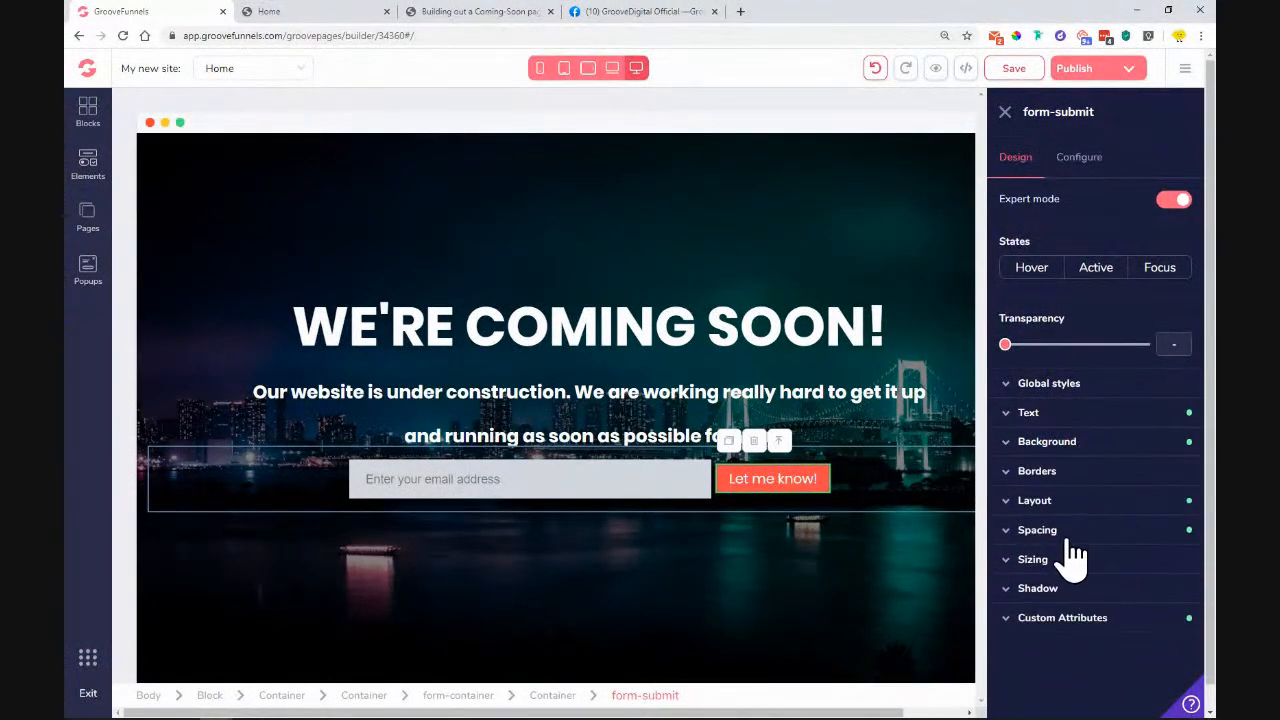
Step: Round the submit button's corners fully into a pill shape
click(1050, 472)
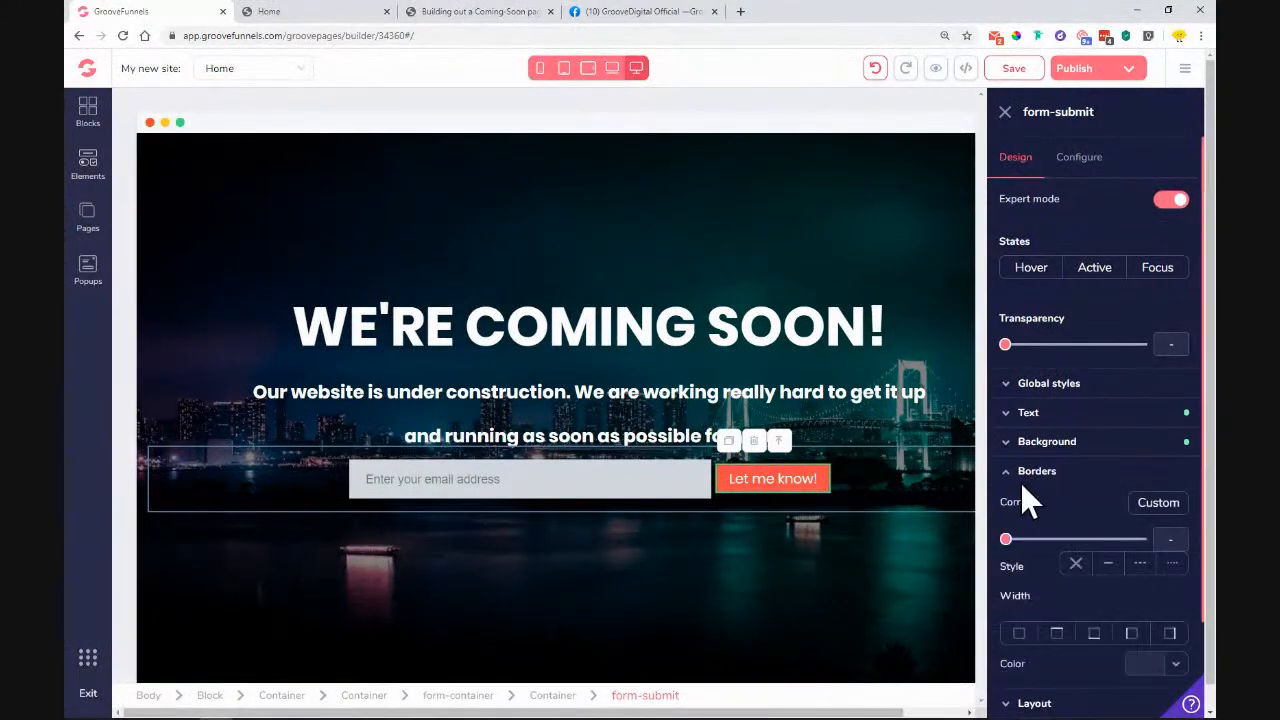
drag(1008, 538, 1138, 543)
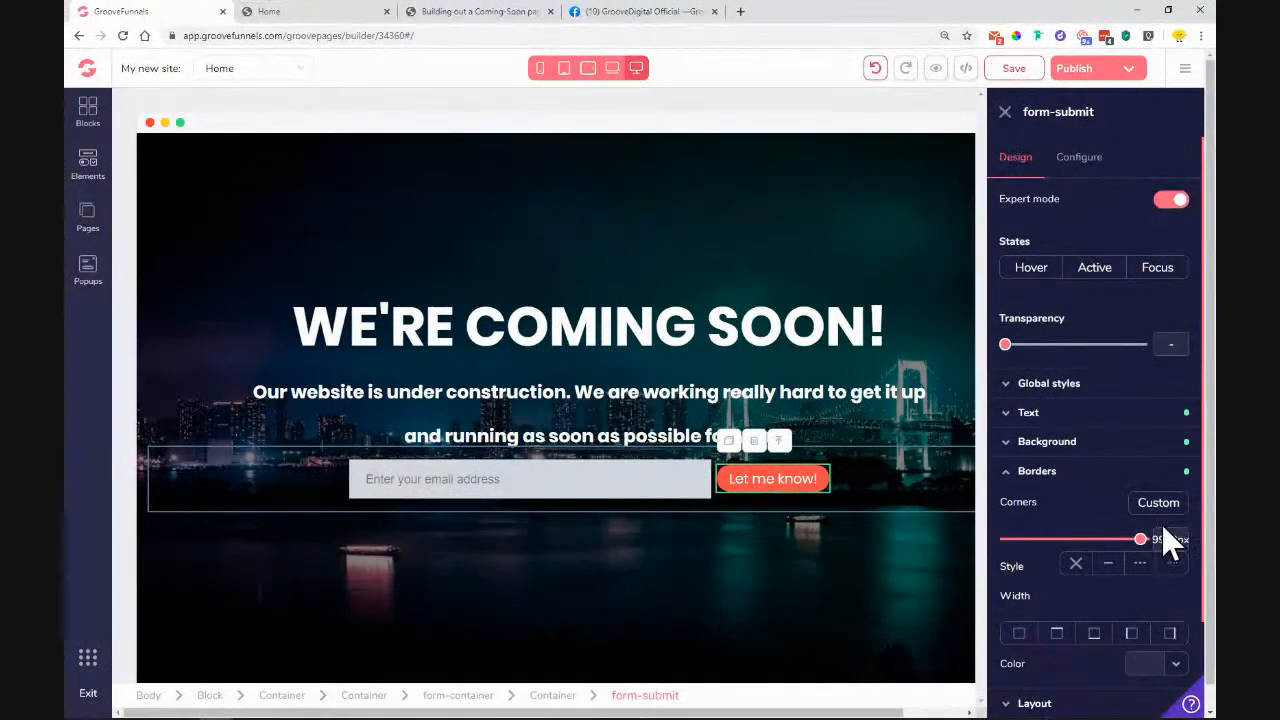
click(1008, 484)
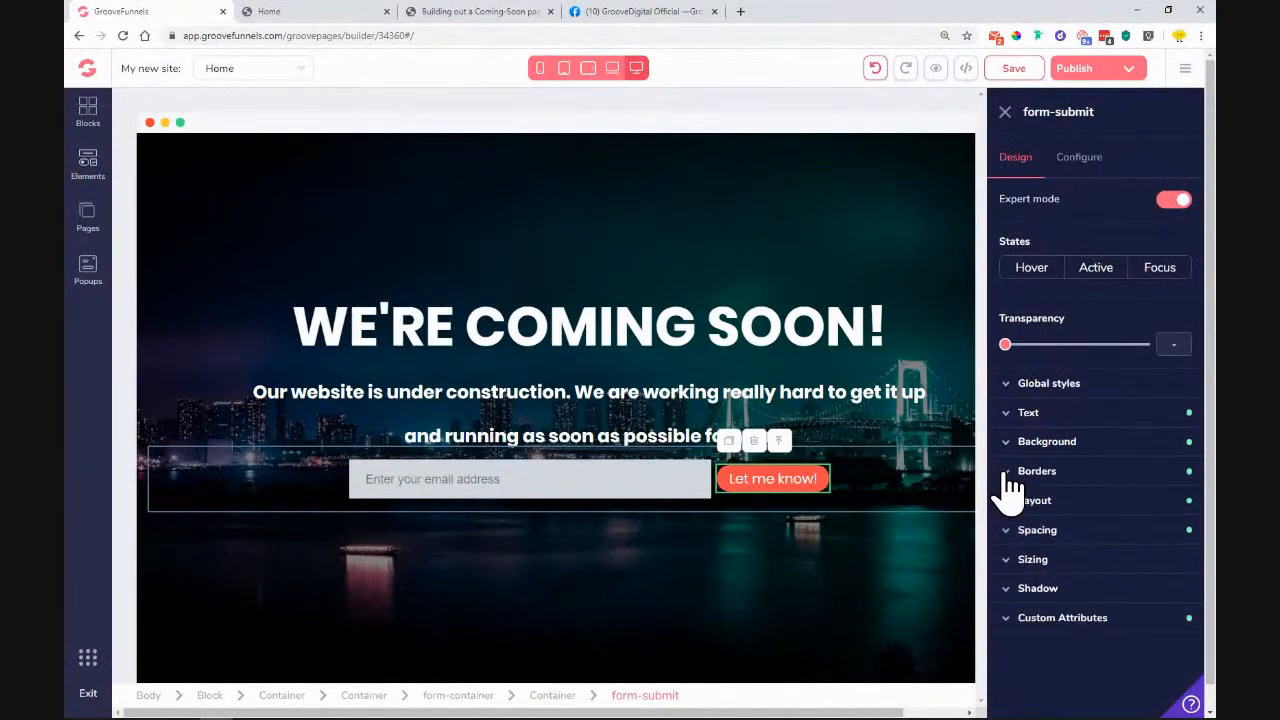
Step: Set the submit button's vertical padding to 0.75rem and its left and right padding to 2.25rem
click(1049, 540)
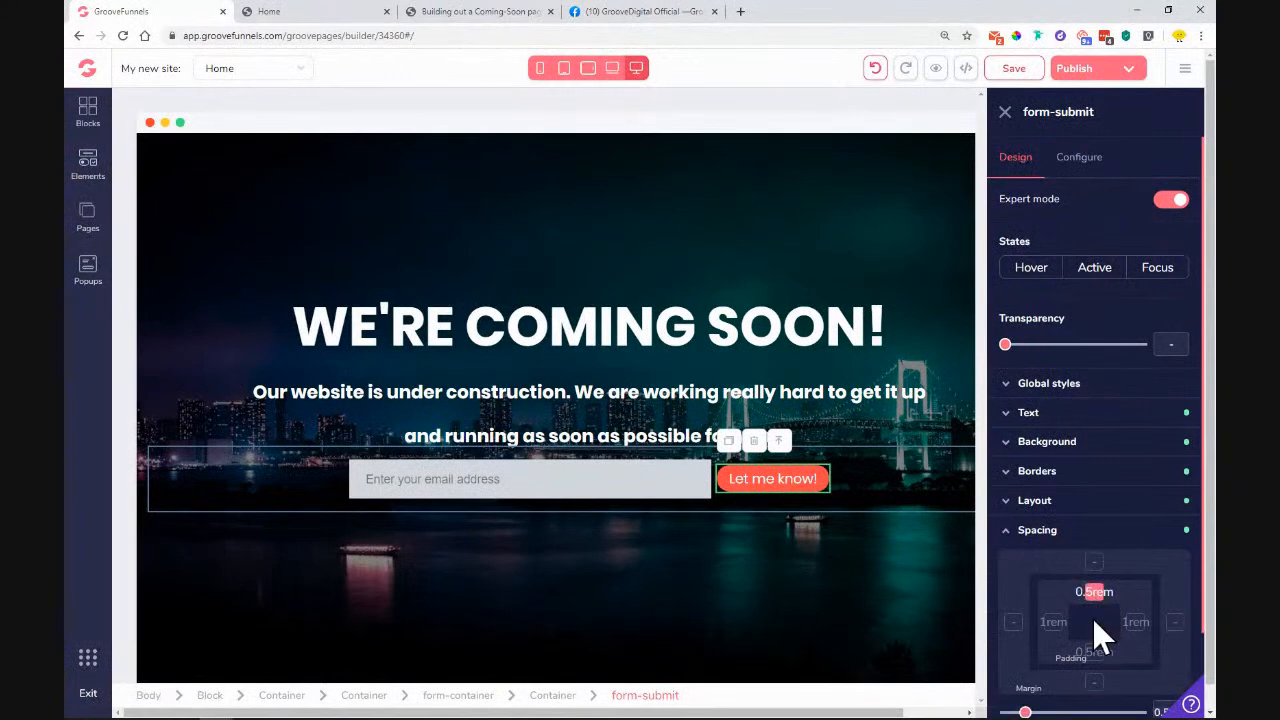
scroll(1100, 662, down, 1)
drag(1025, 644, 1031, 644)
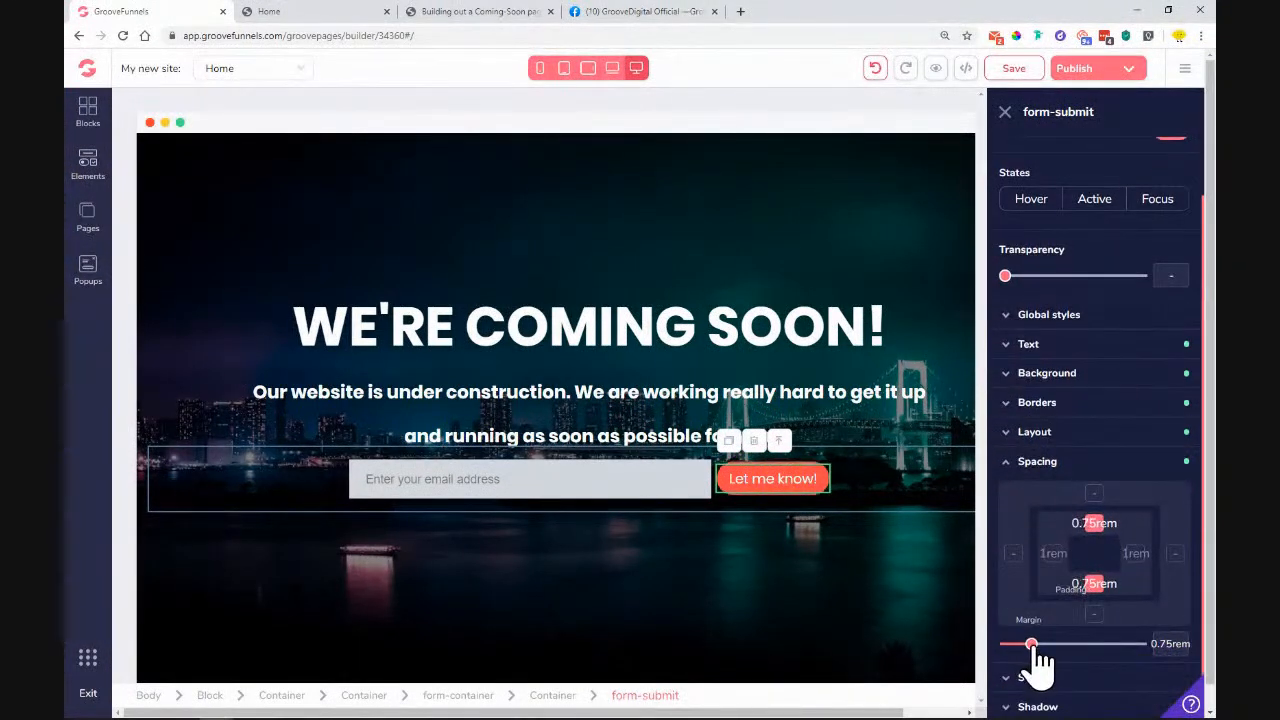
click(1051, 559)
click(1134, 558)
click(1090, 525)
click(1097, 593)
drag(1068, 648, 1076, 645)
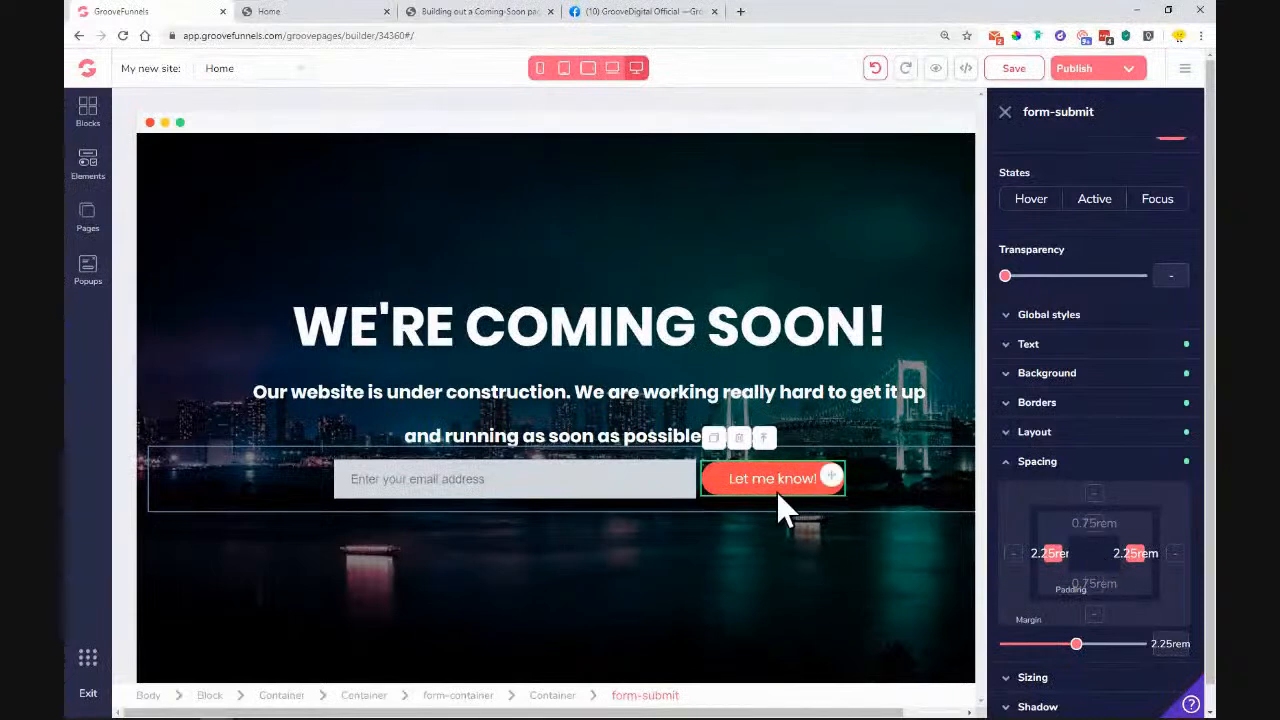
Step: Set the font of the form's email input field to poppins
click(618, 490)
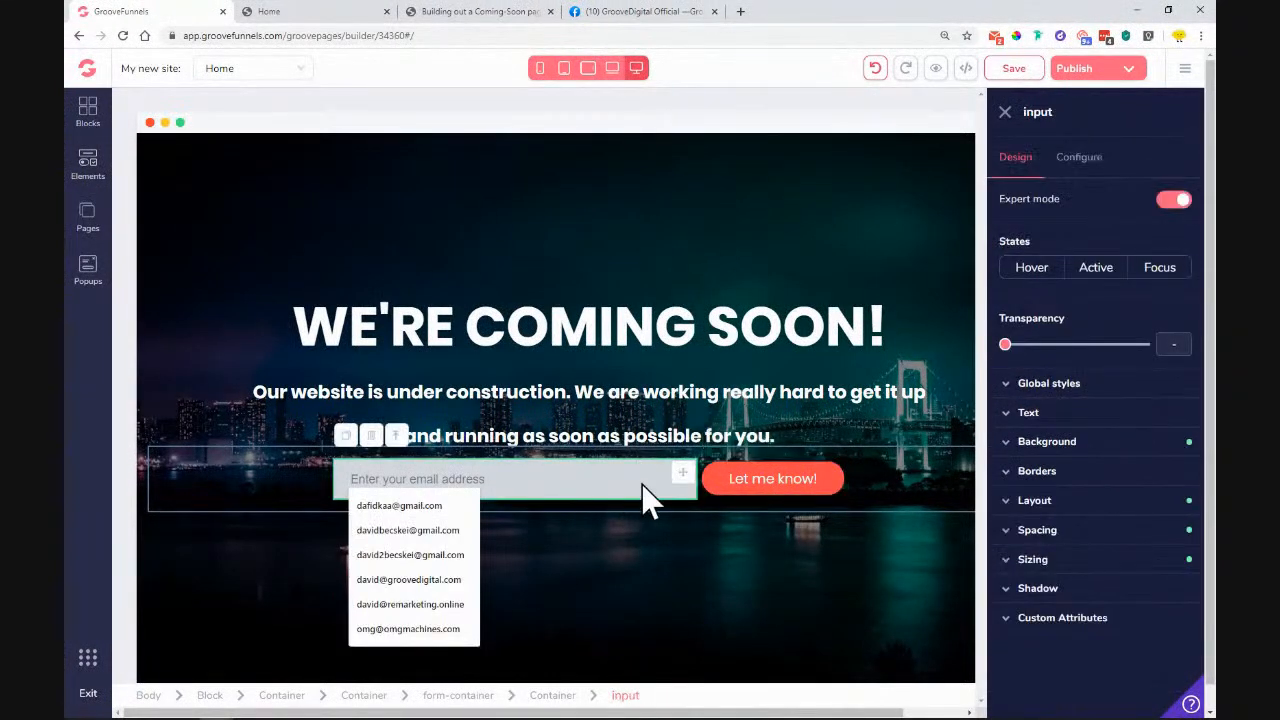
click(566, 432)
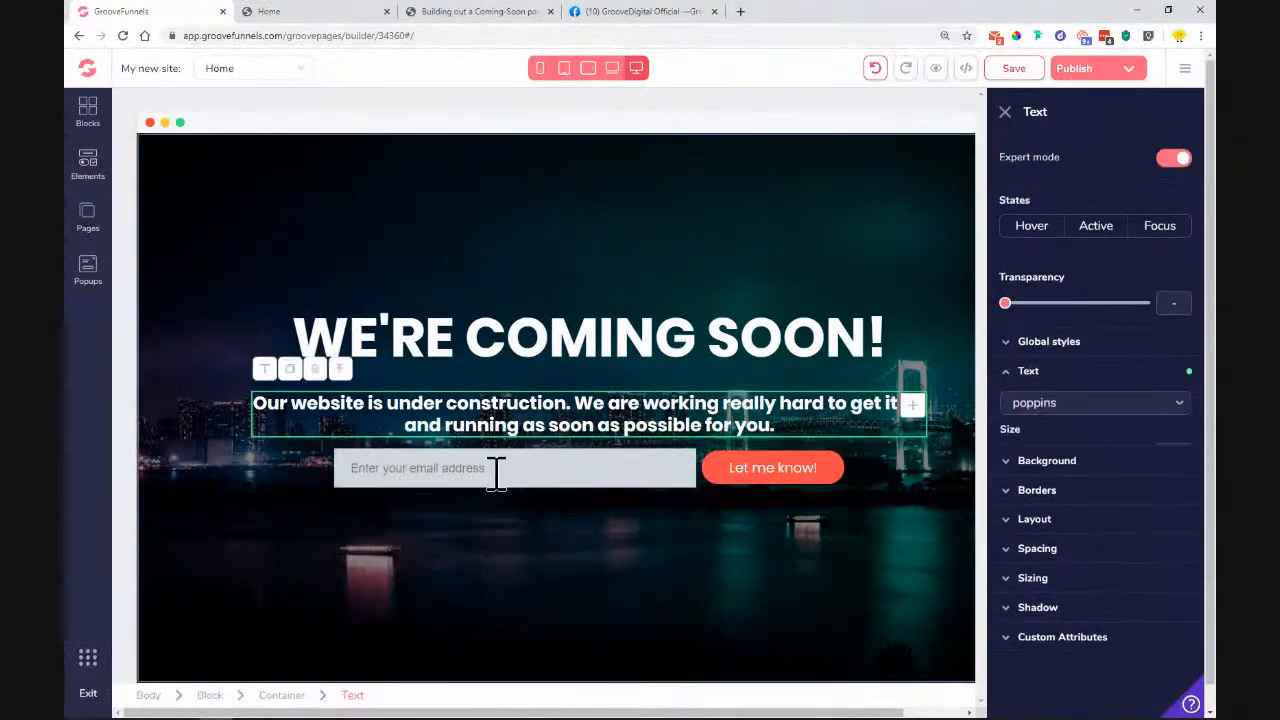
click(557, 466)
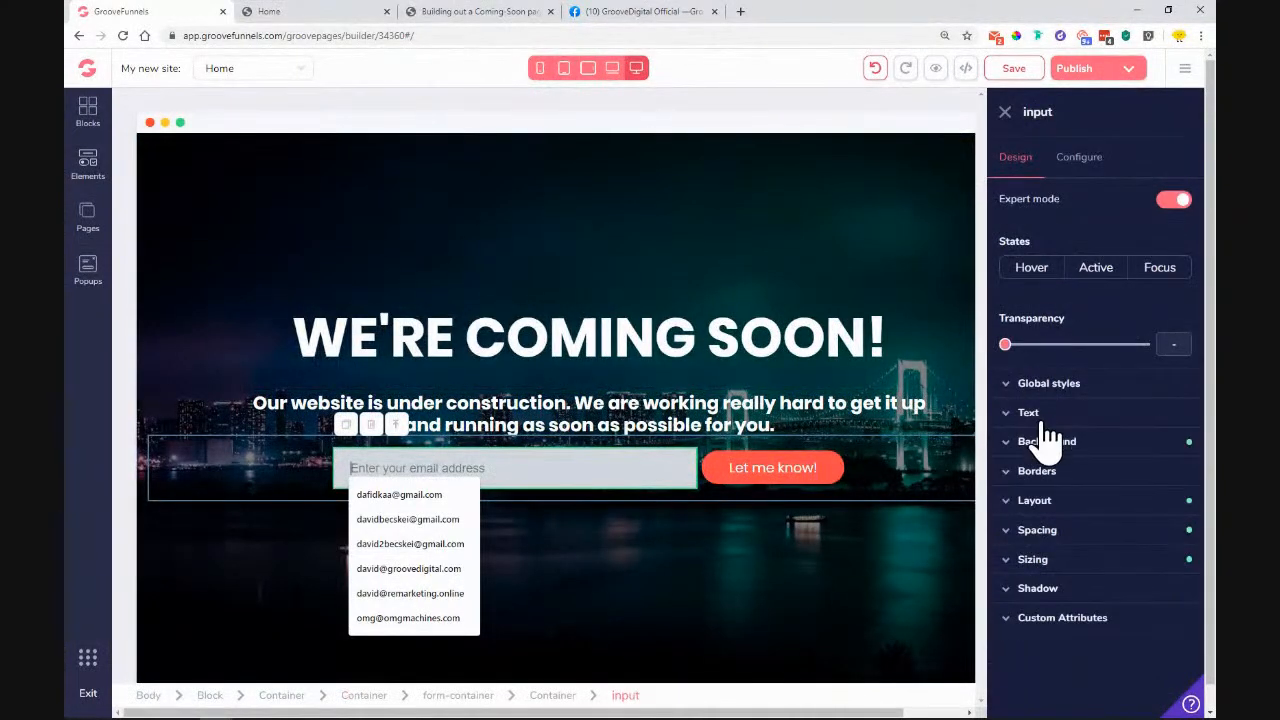
click(1036, 418)
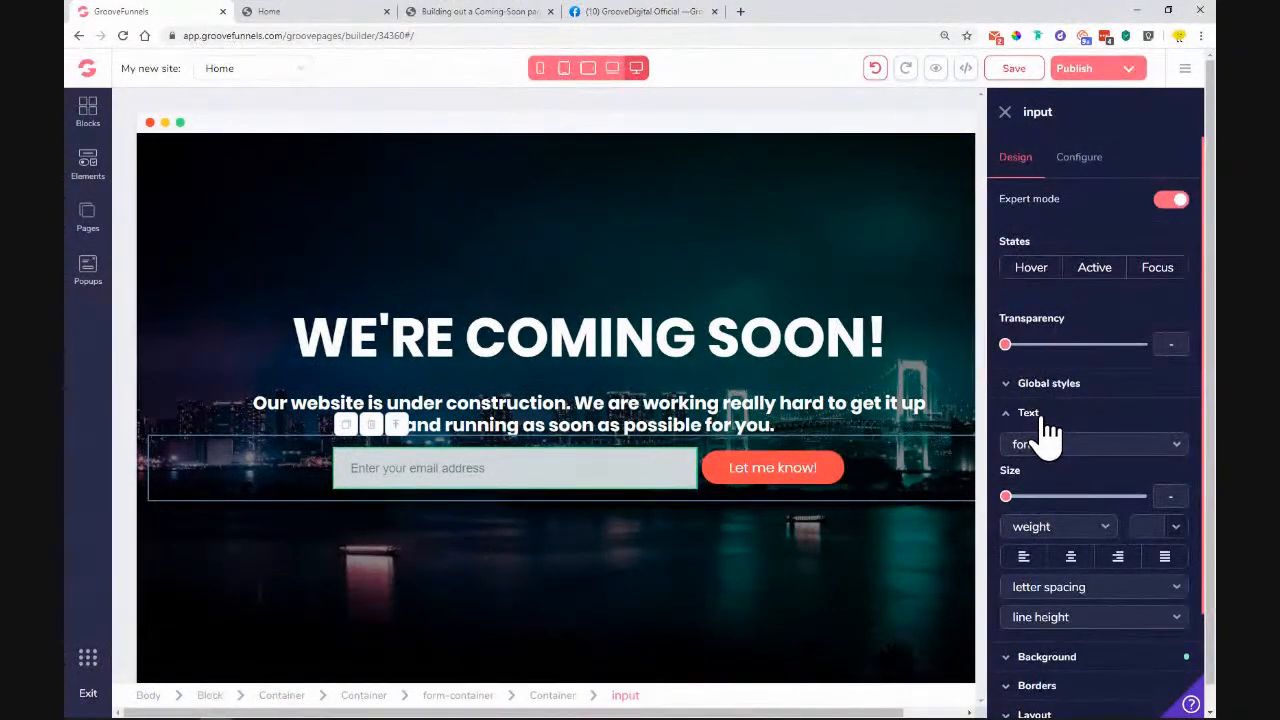
click(1052, 466)
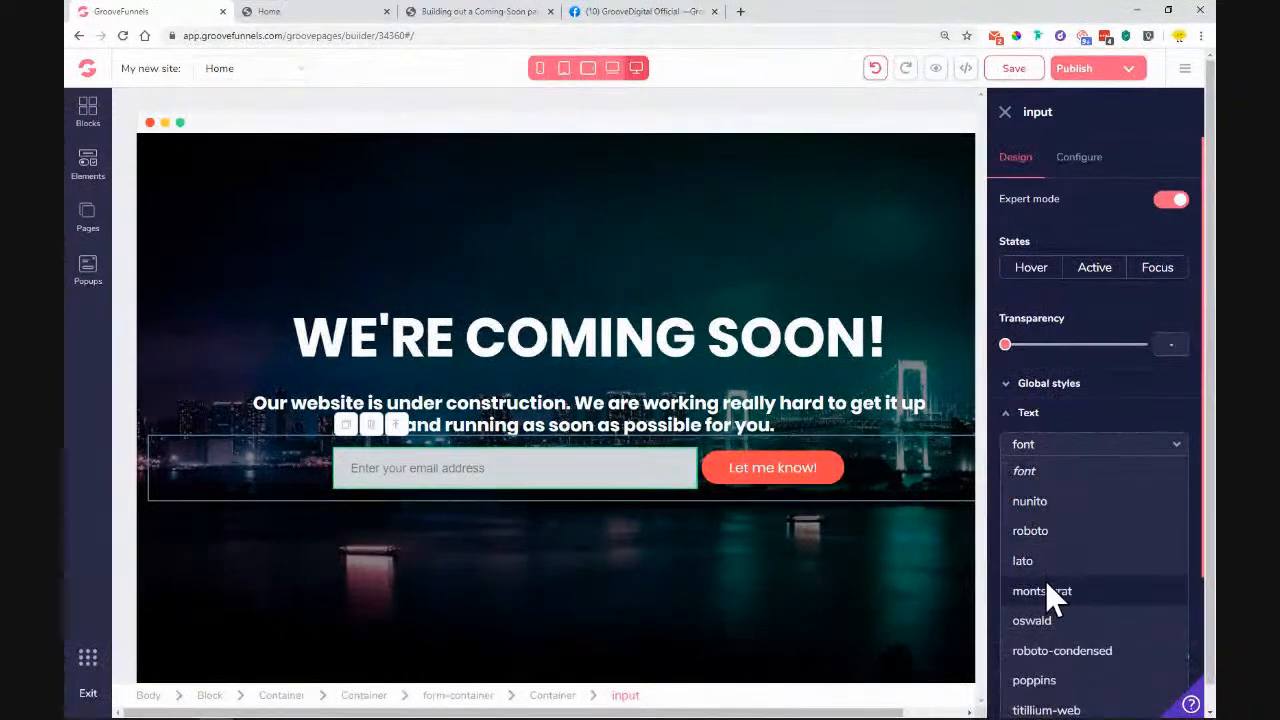
click(1040, 684)
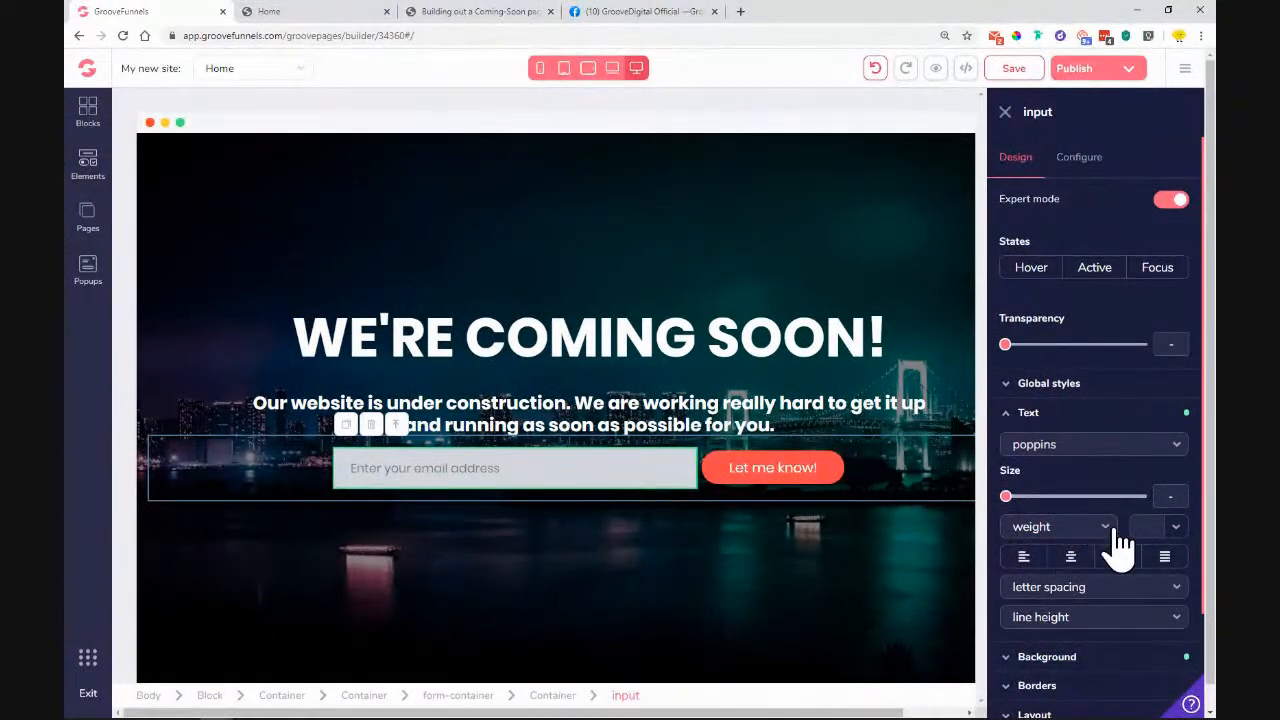
Step: Set the email field's text colour to white #FFFFFF and its text size to 1.125rem
click(1176, 531)
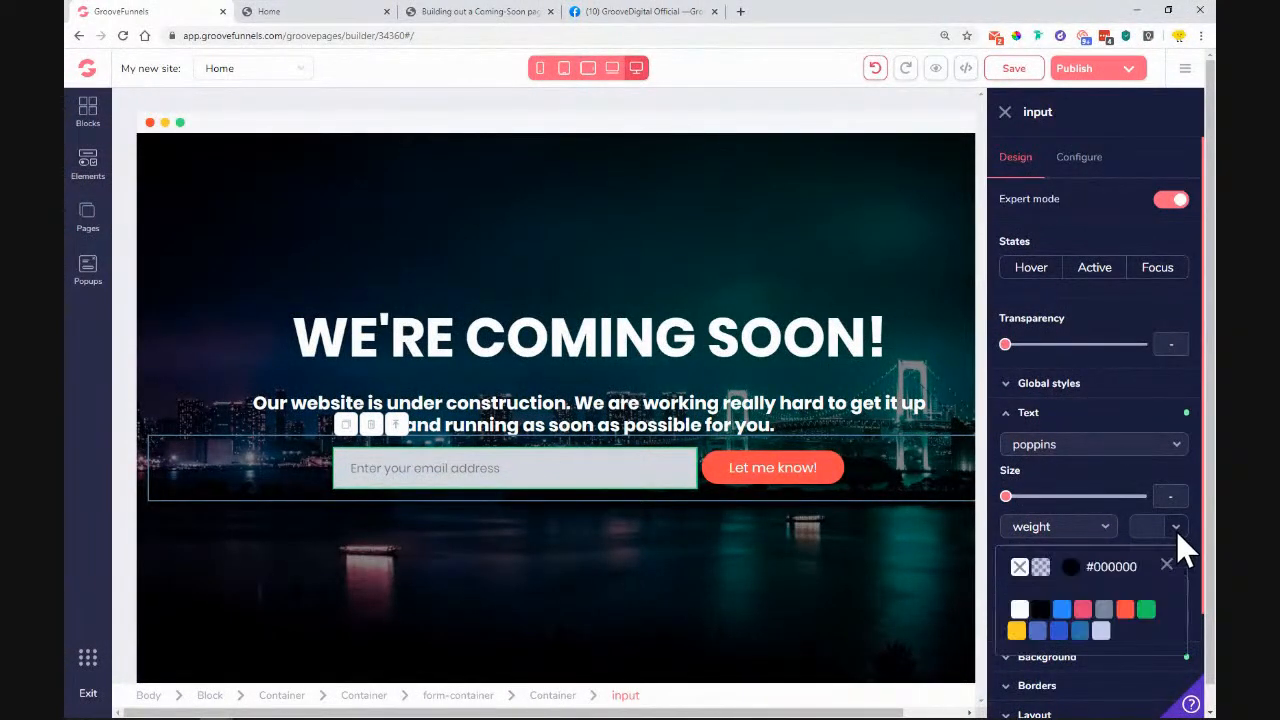
click(1019, 609)
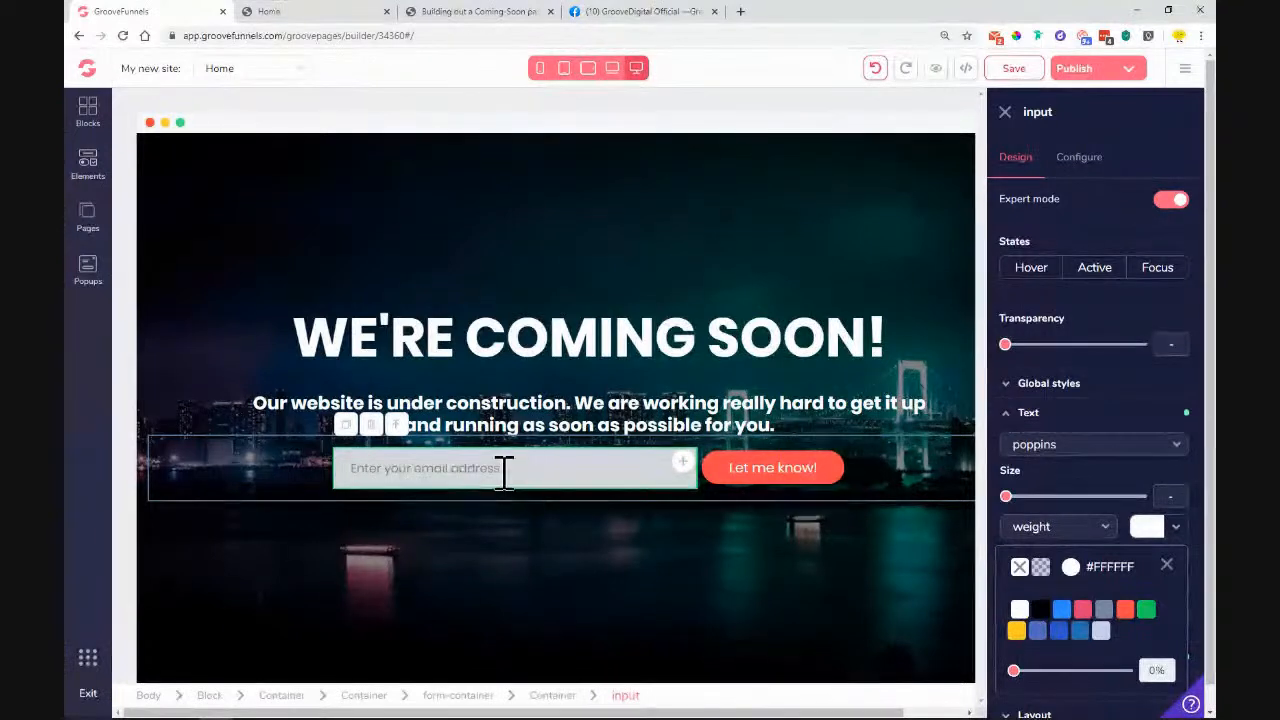
mouse_move(1083, 614)
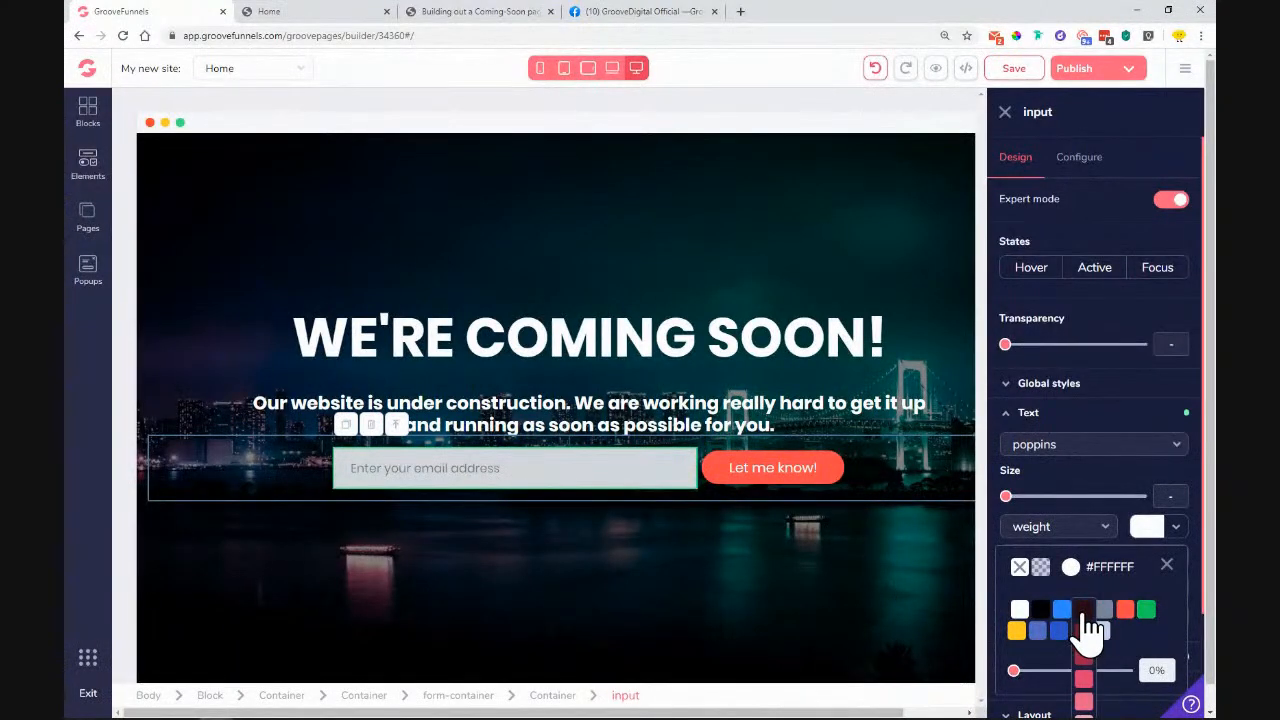
click(1167, 566)
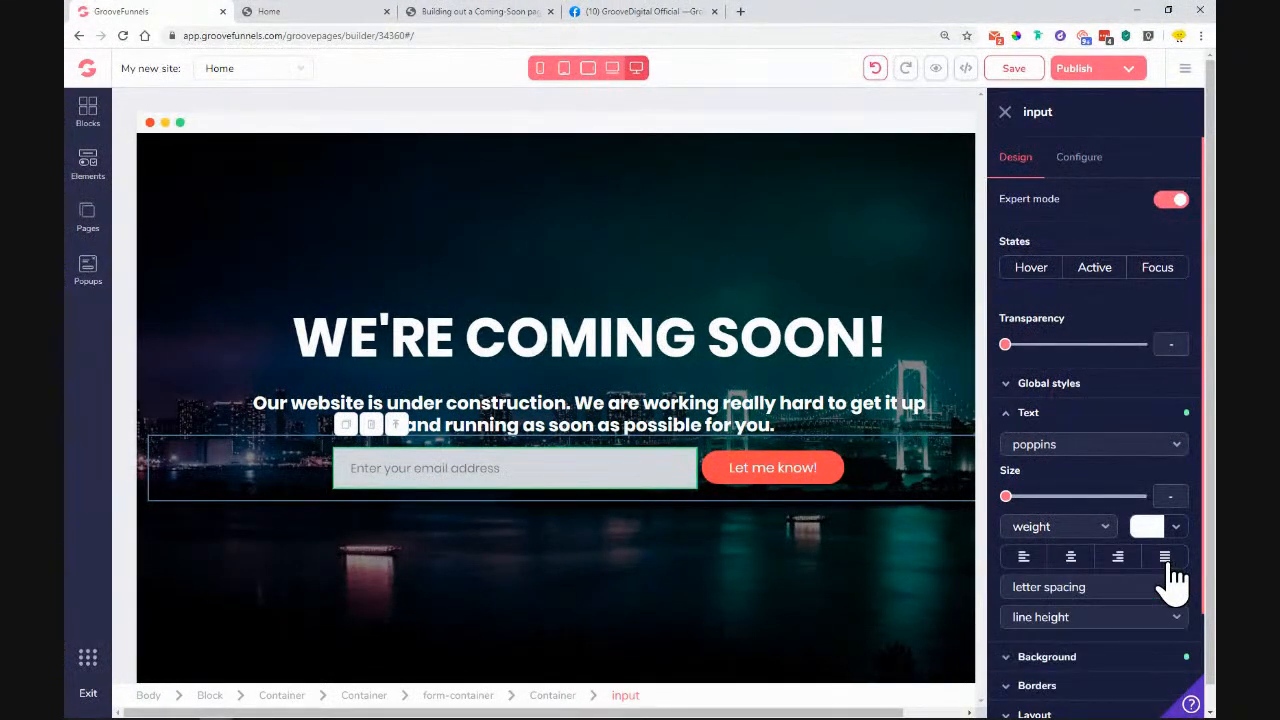
drag(1005, 496, 1052, 498)
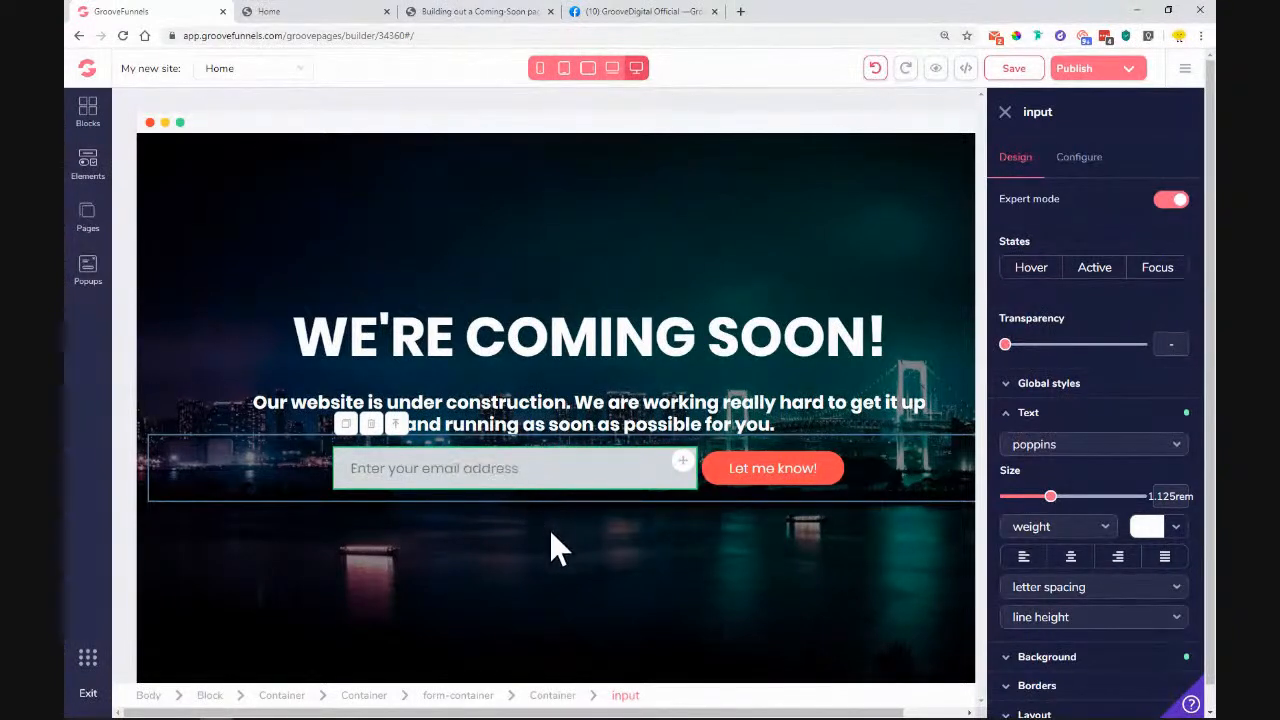
click(1036, 414)
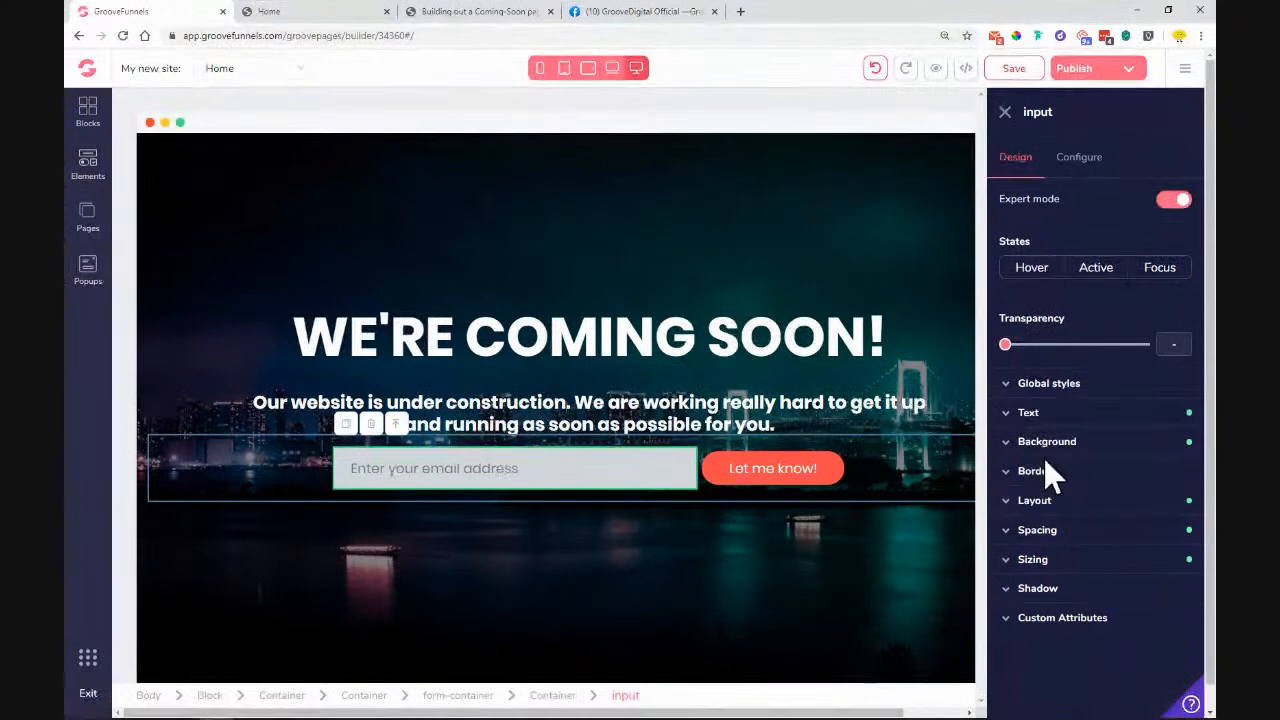
Step: Give the email field a white #FFFFFF background colour with 50% transparency
click(1048, 443)
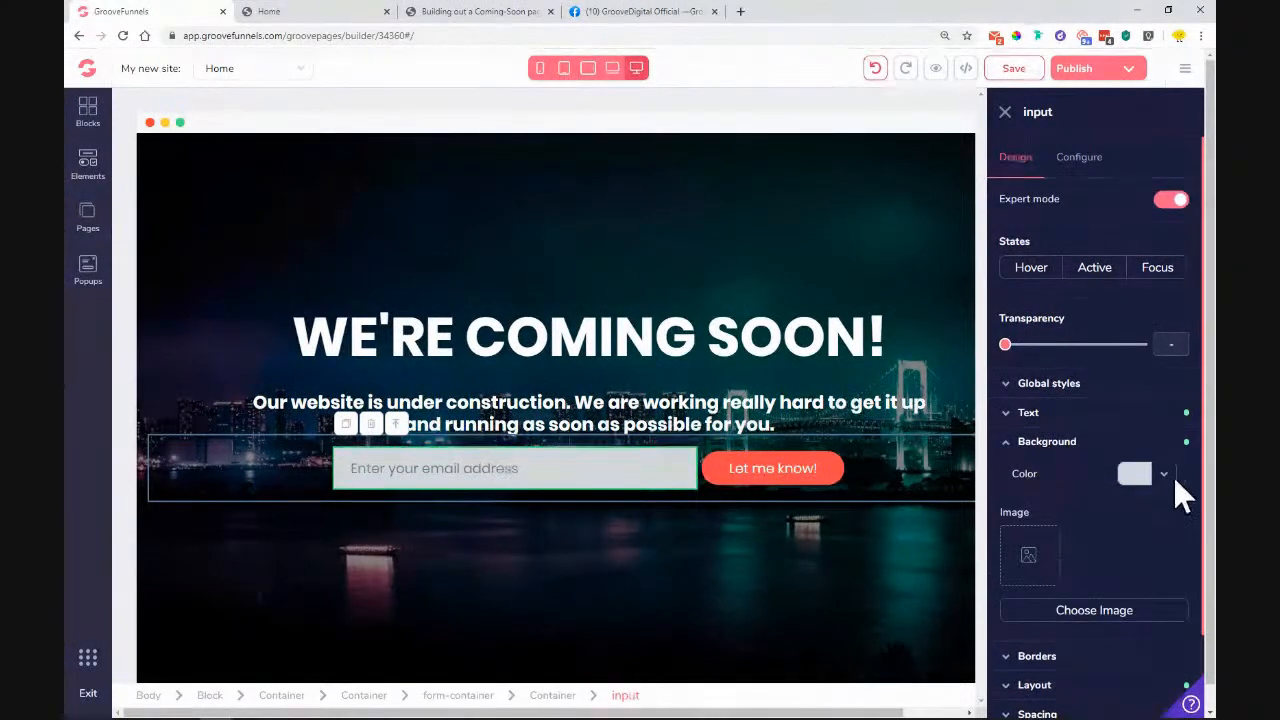
click(1158, 475)
click(1008, 557)
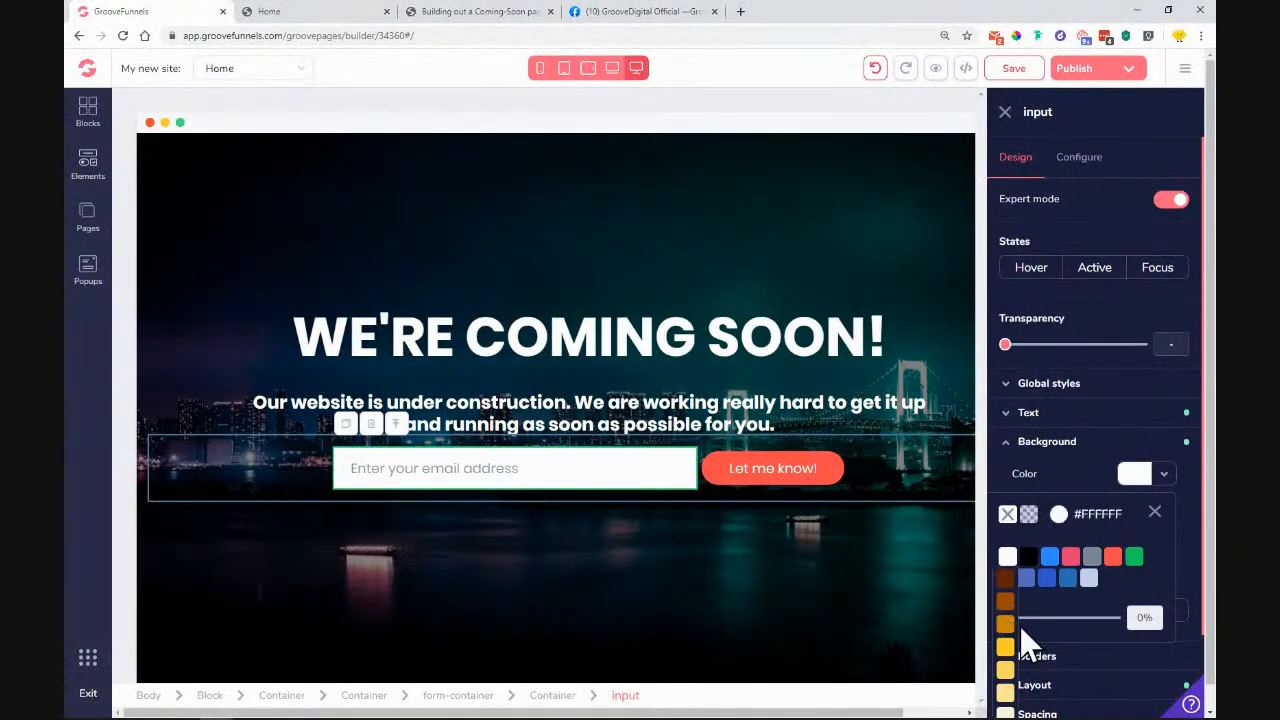
drag(1002, 618, 1058, 620)
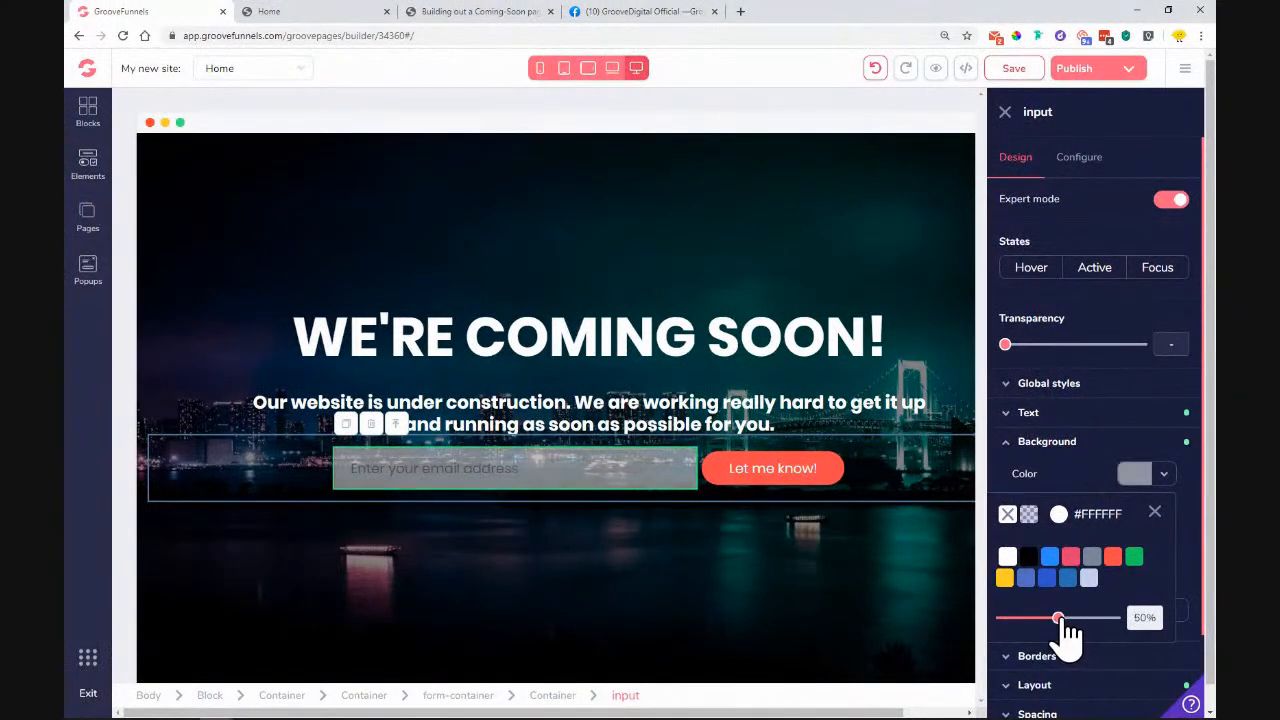
click(1040, 446)
Step: Round the email field's corners fully into a pill shape with a 9999px radius
click(1030, 474)
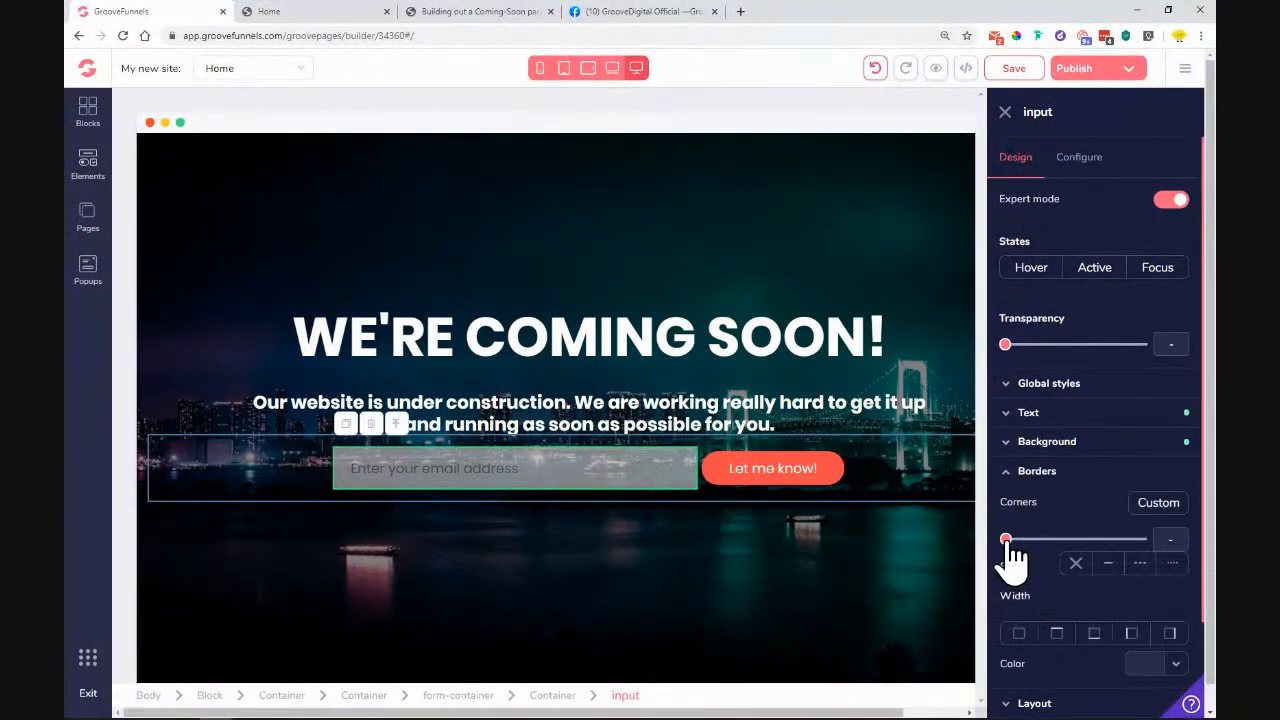
drag(1006, 540, 1166, 545)
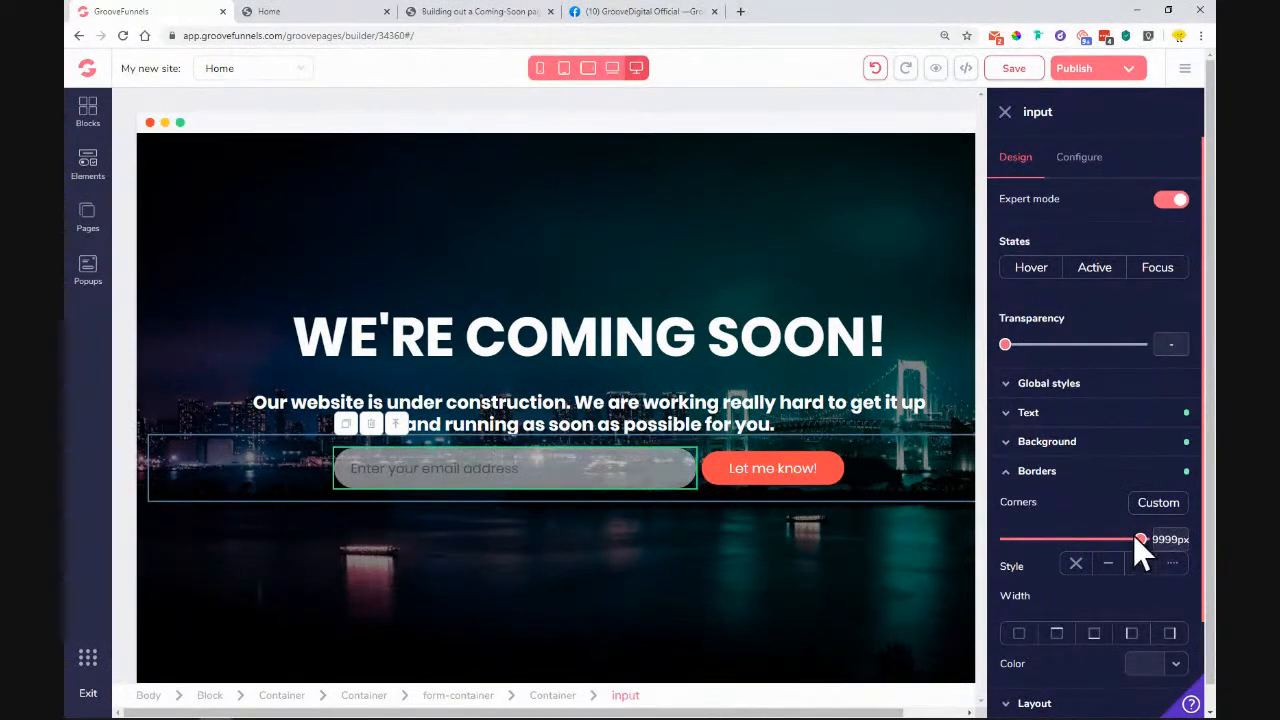
click(1018, 478)
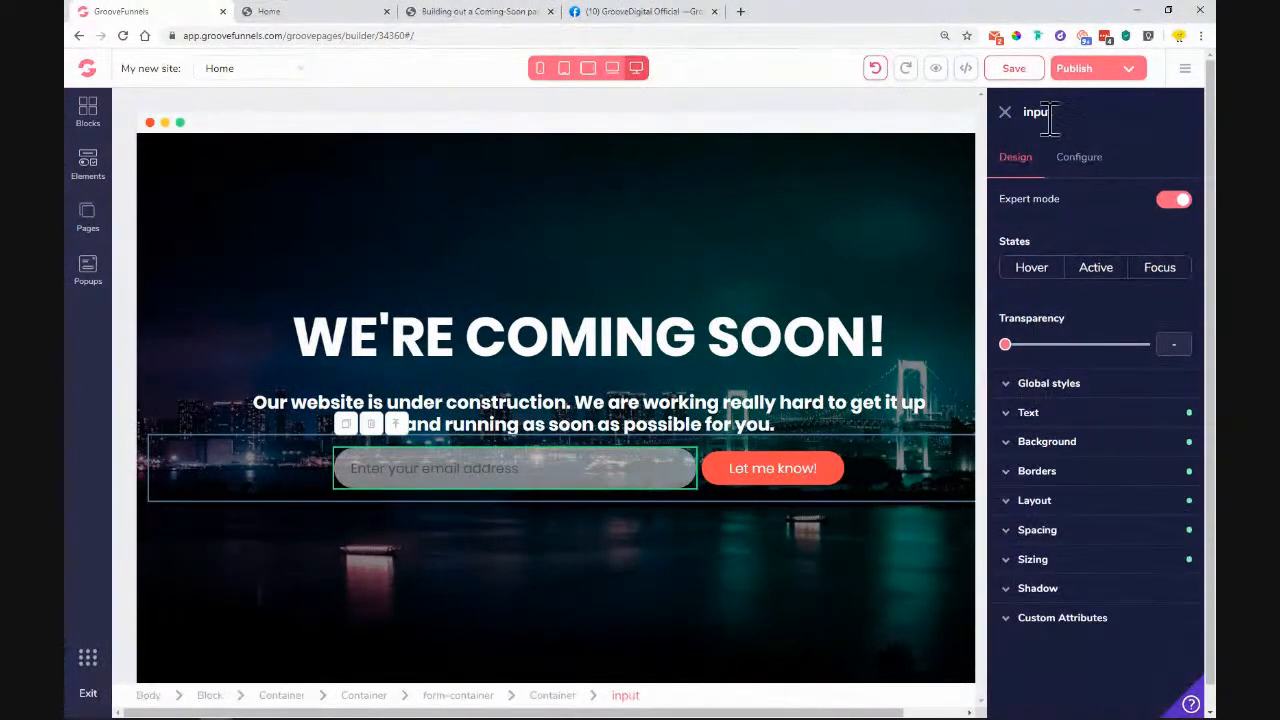
click(890, 241)
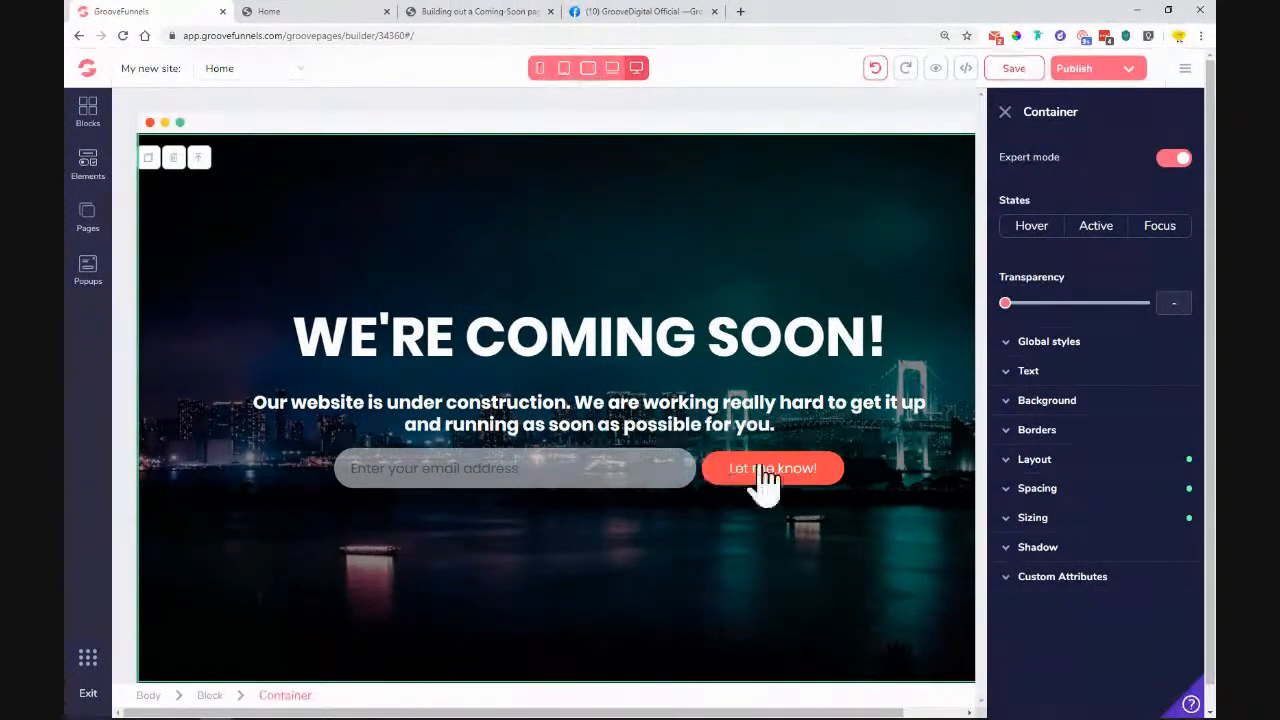
Step: Compare with the example page and set the paragraph's upper and lower margins to 0.75rem
click(300, 14)
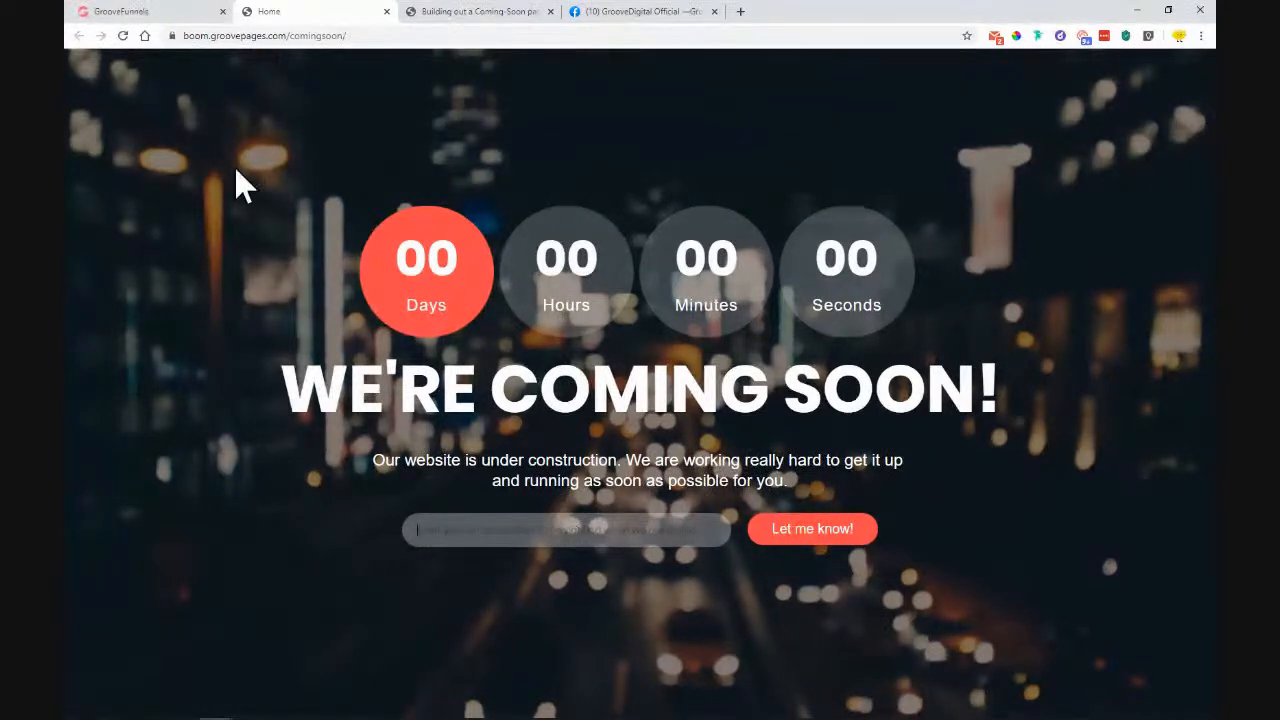
click(150, 11)
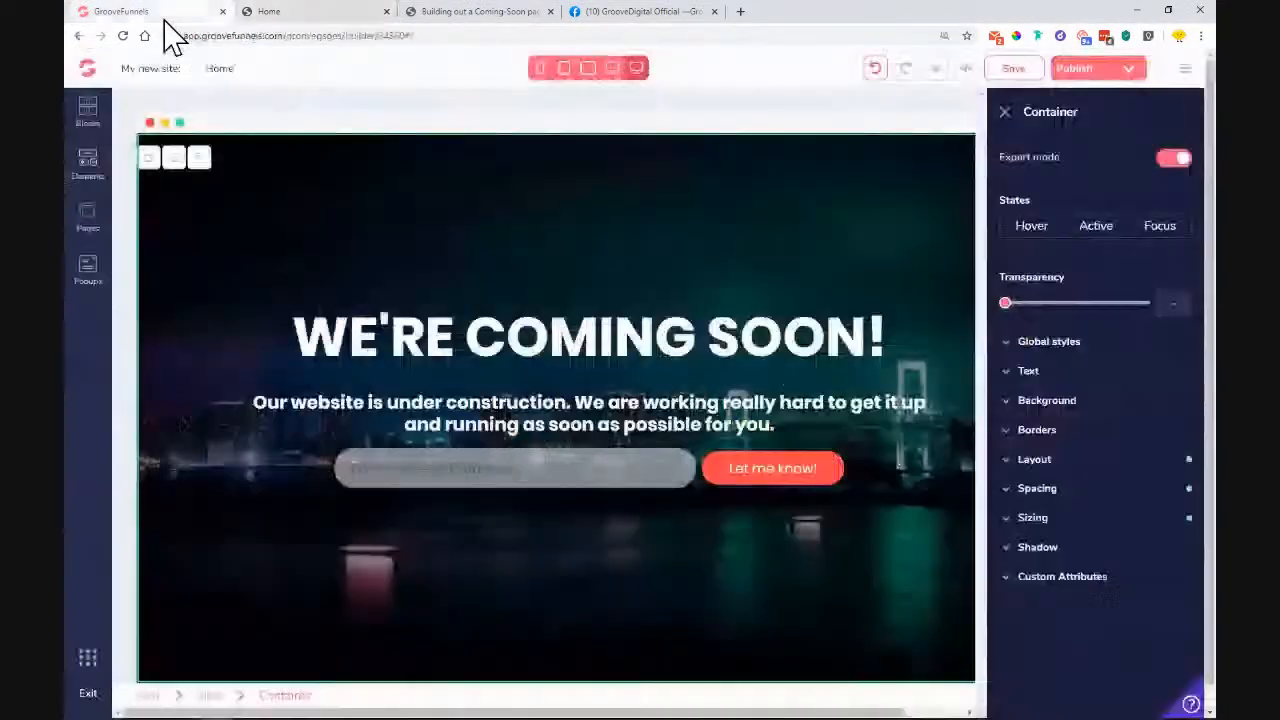
click(494, 412)
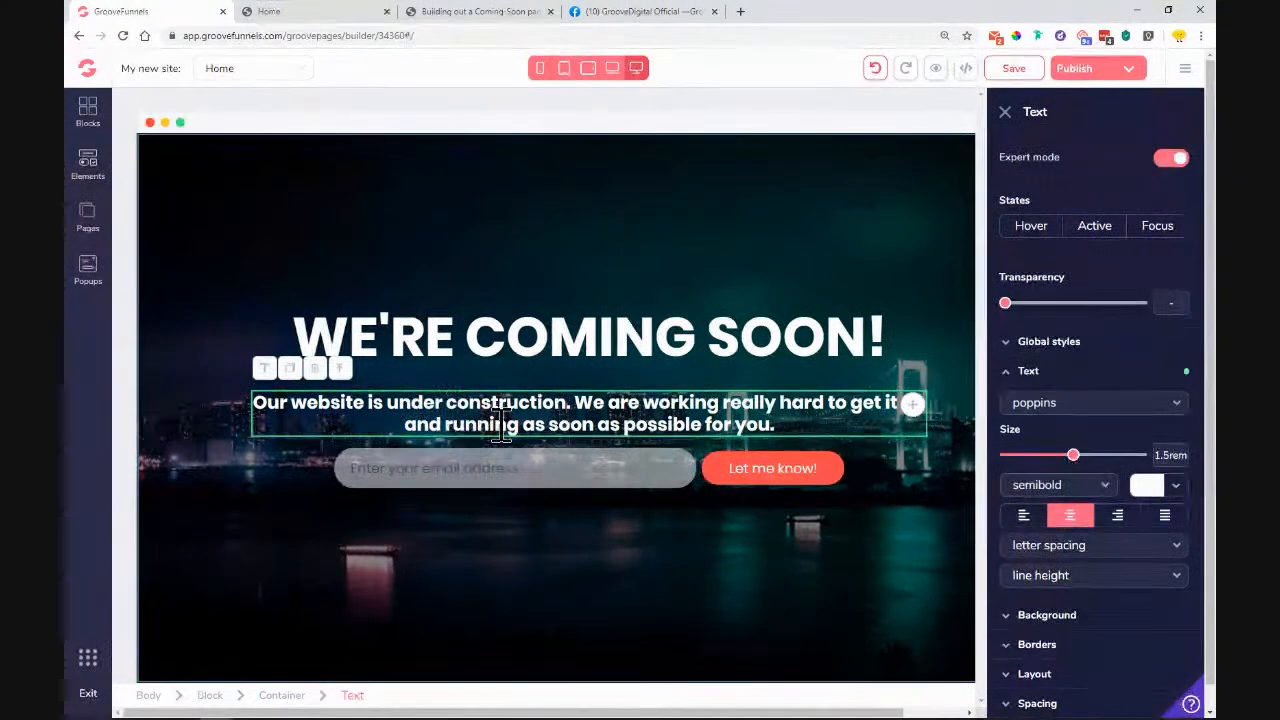
scroll(1122, 597, down, 1)
click(1066, 615)
scroll(1074, 623, down, 2)
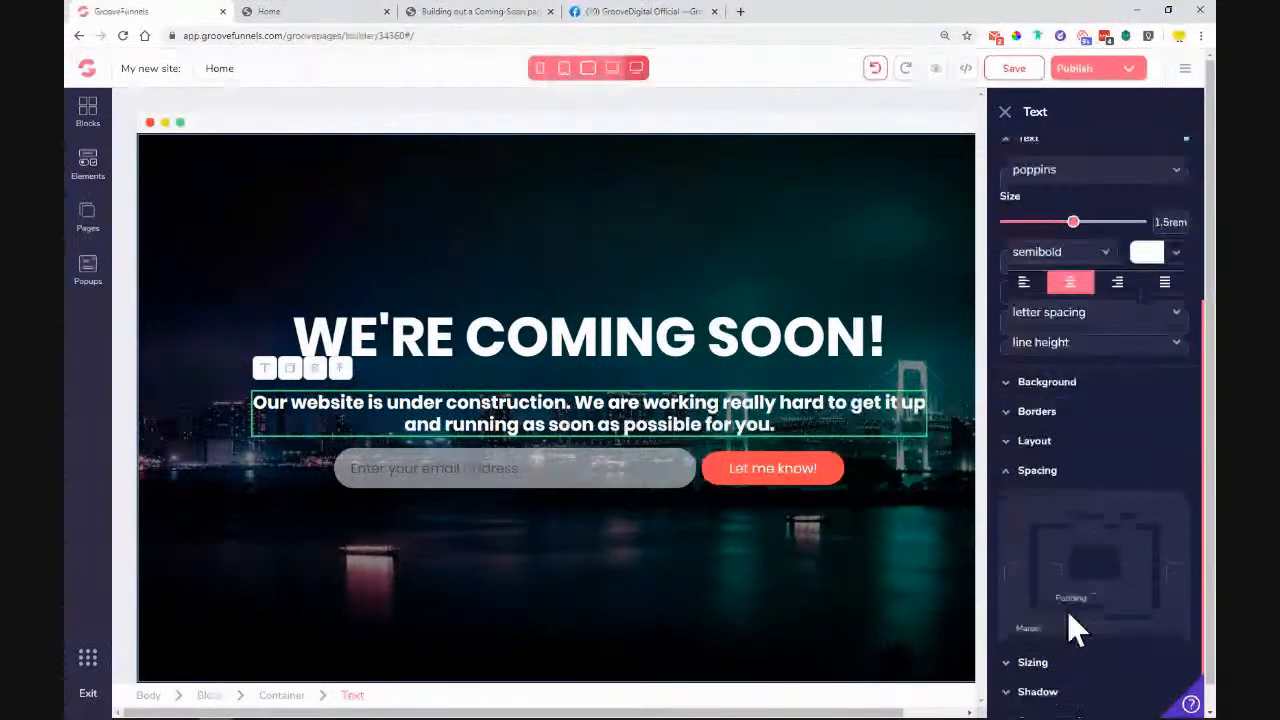
click(1094, 606)
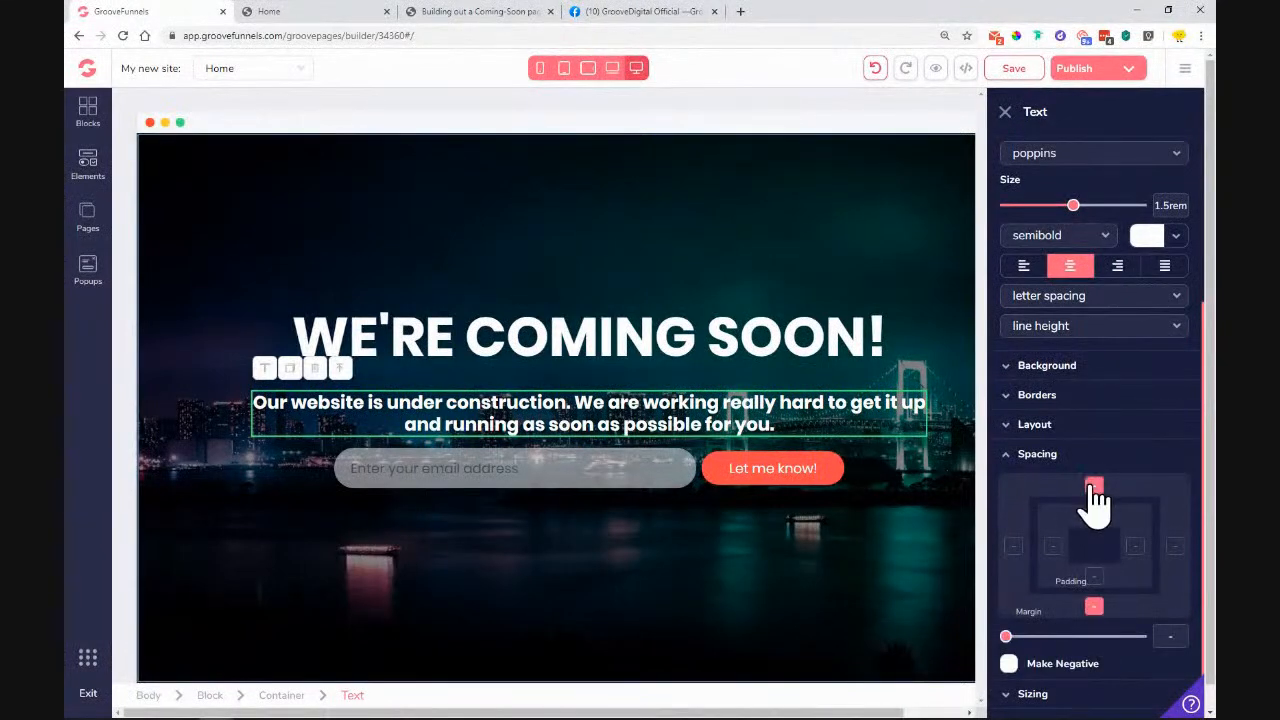
drag(1008, 637, 1031, 637)
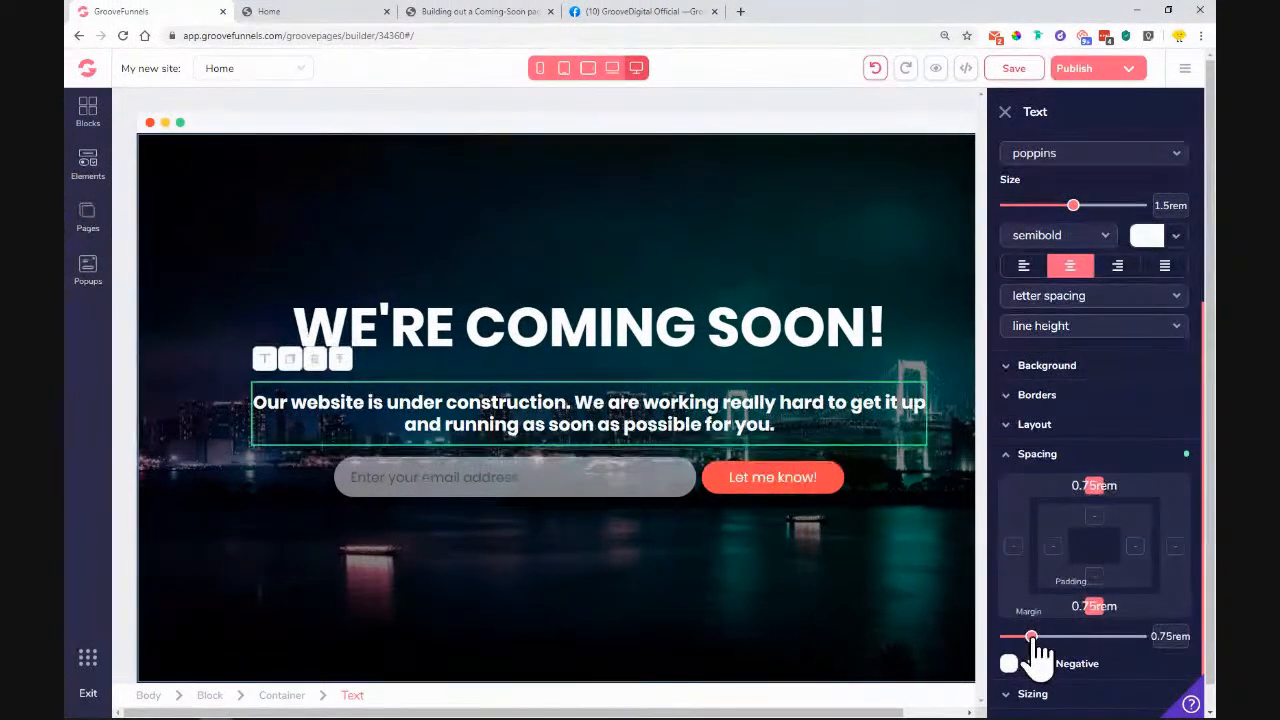
click(838, 605)
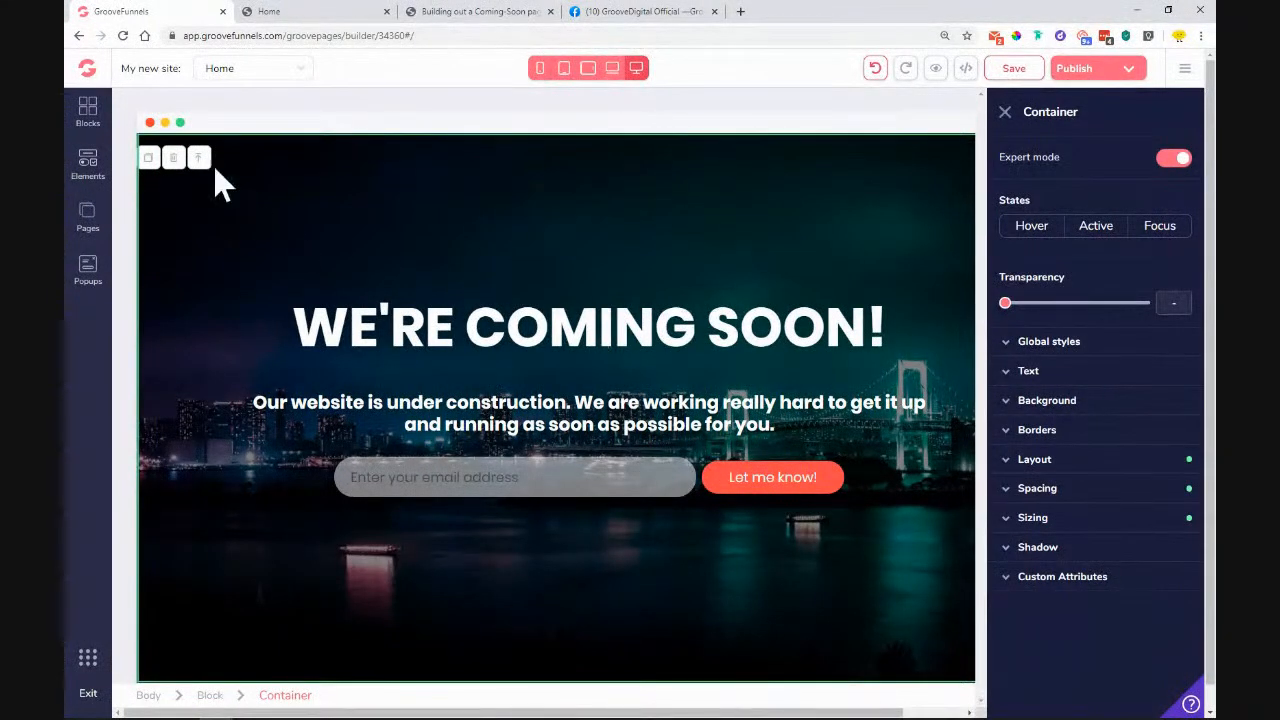
Step: Add a Countdown element above the "WE'RE COMING SOON!" headline
click(84, 172)
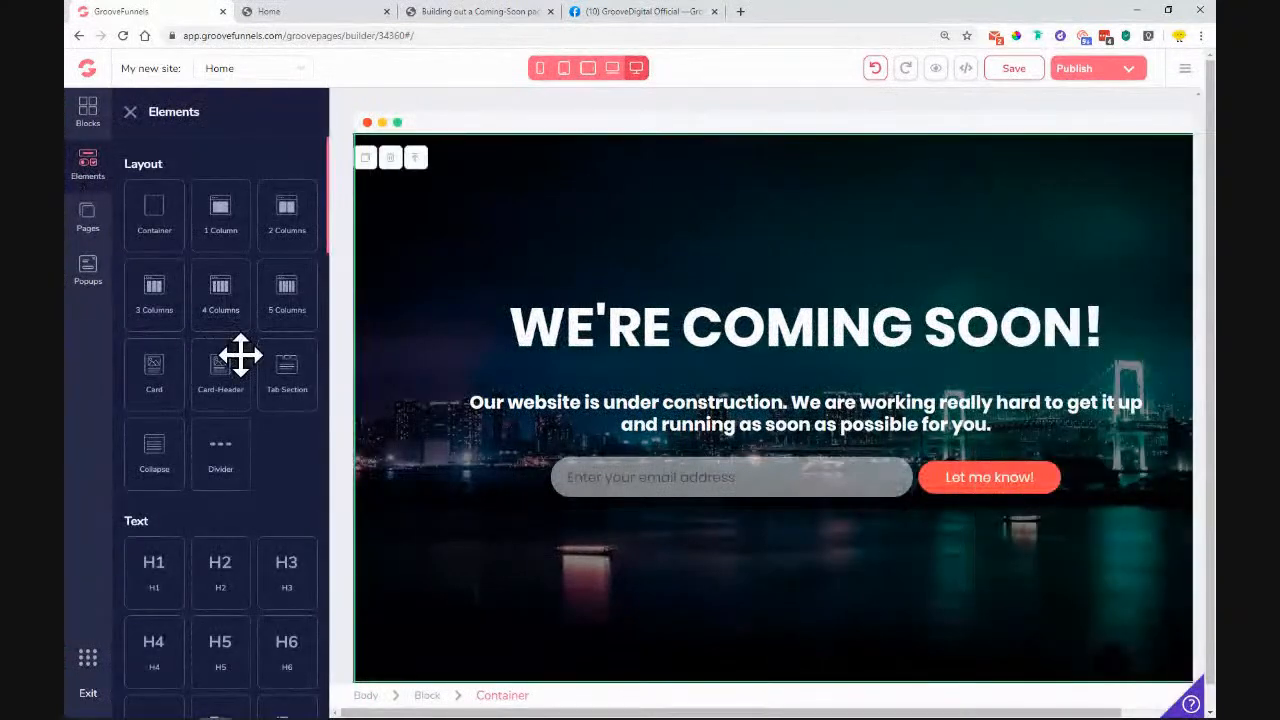
scroll(240, 354, down, 10)
scroll(240, 354, down, 5)
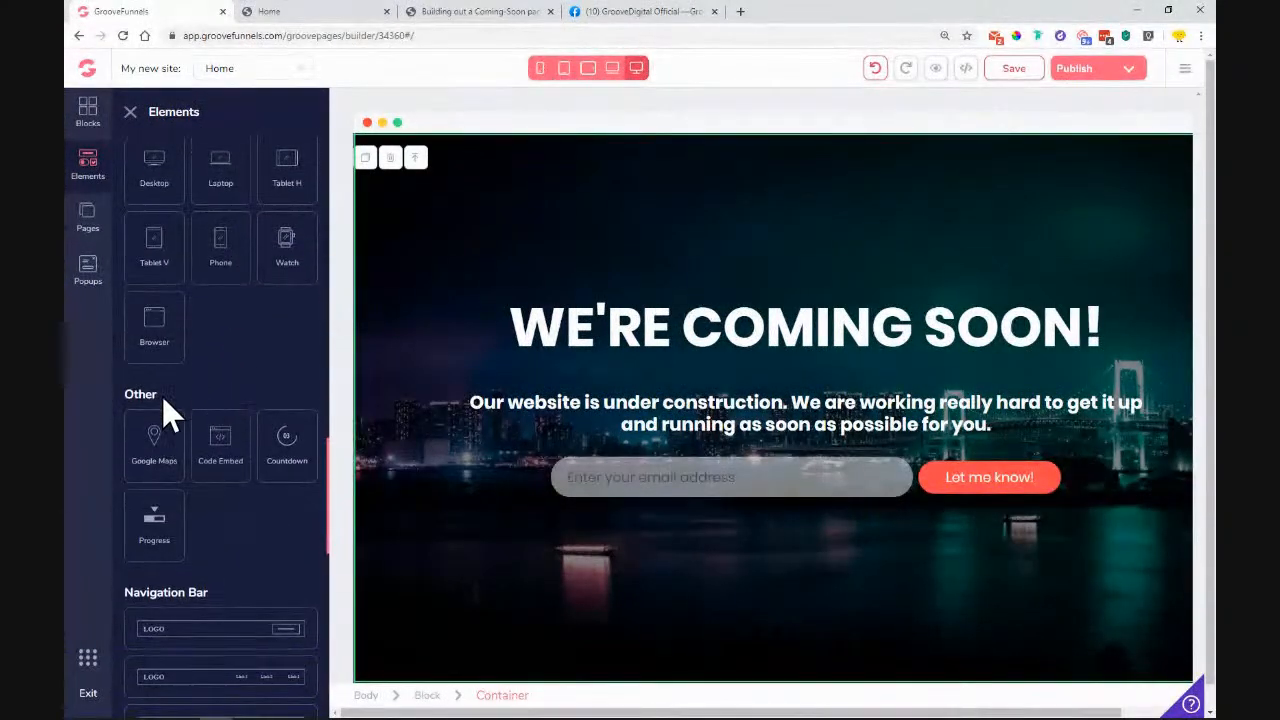
double_click(138, 396)
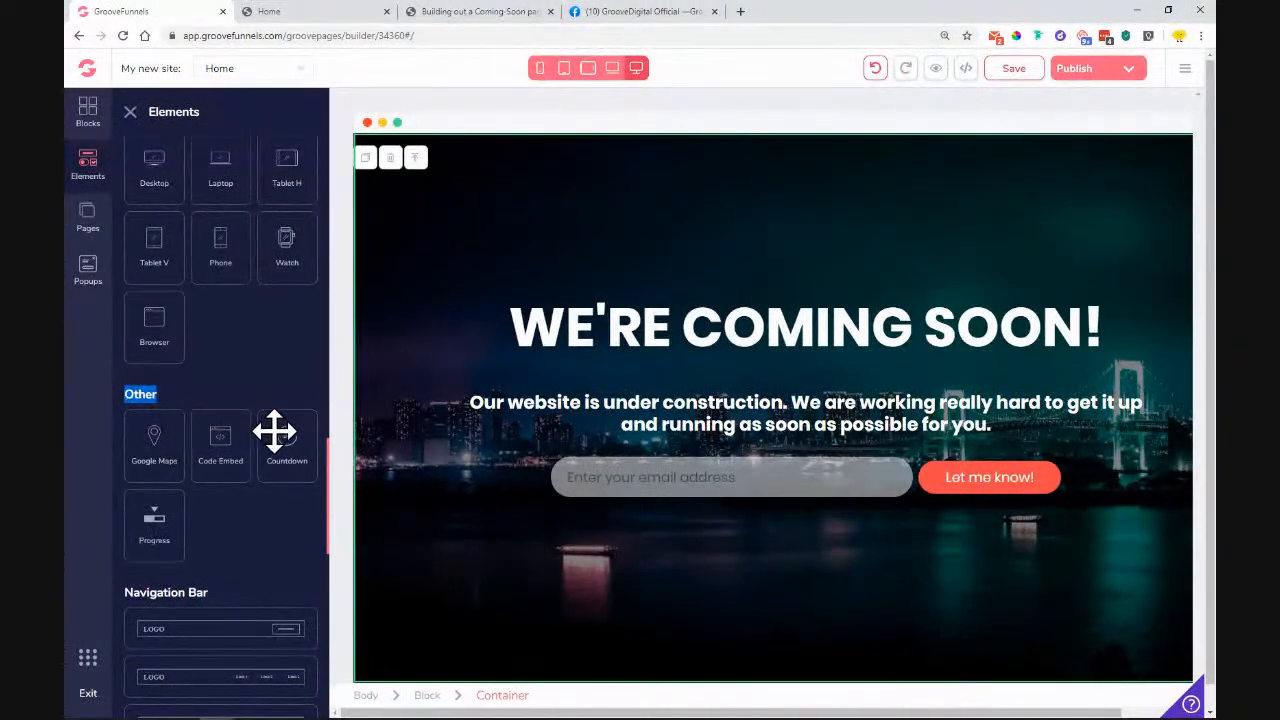
drag(286, 456, 766, 287)
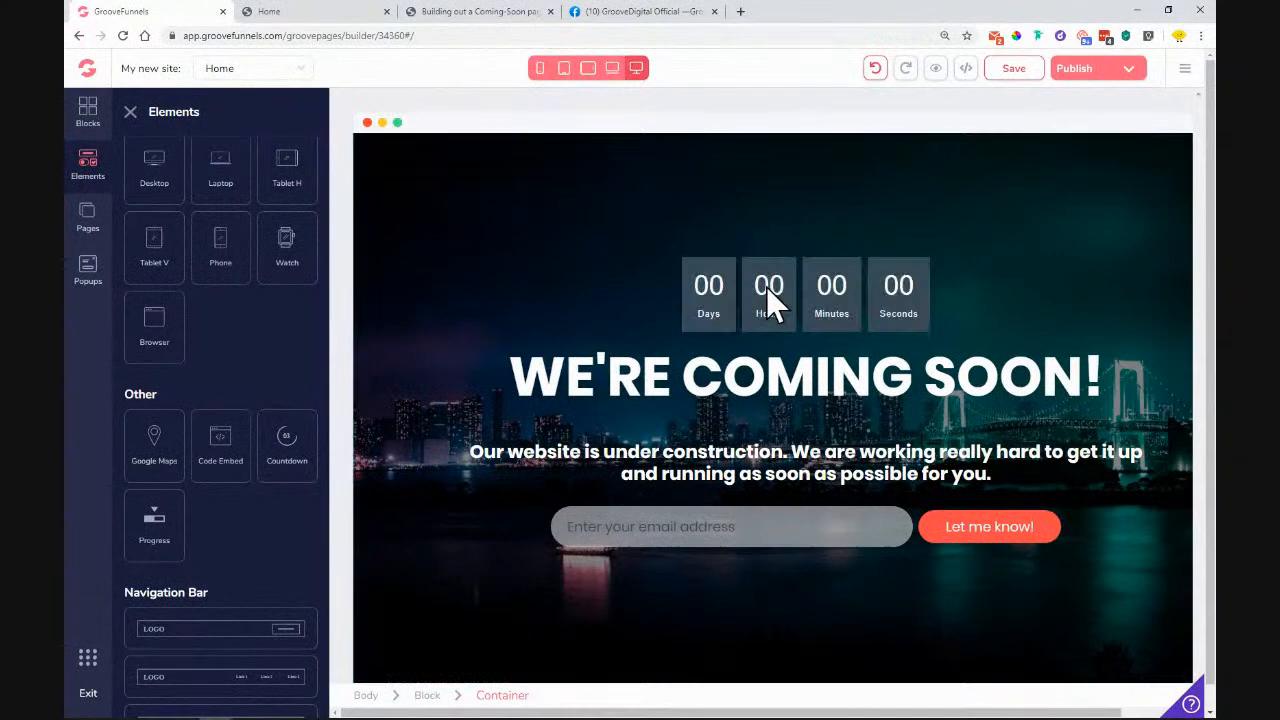
click(131, 112)
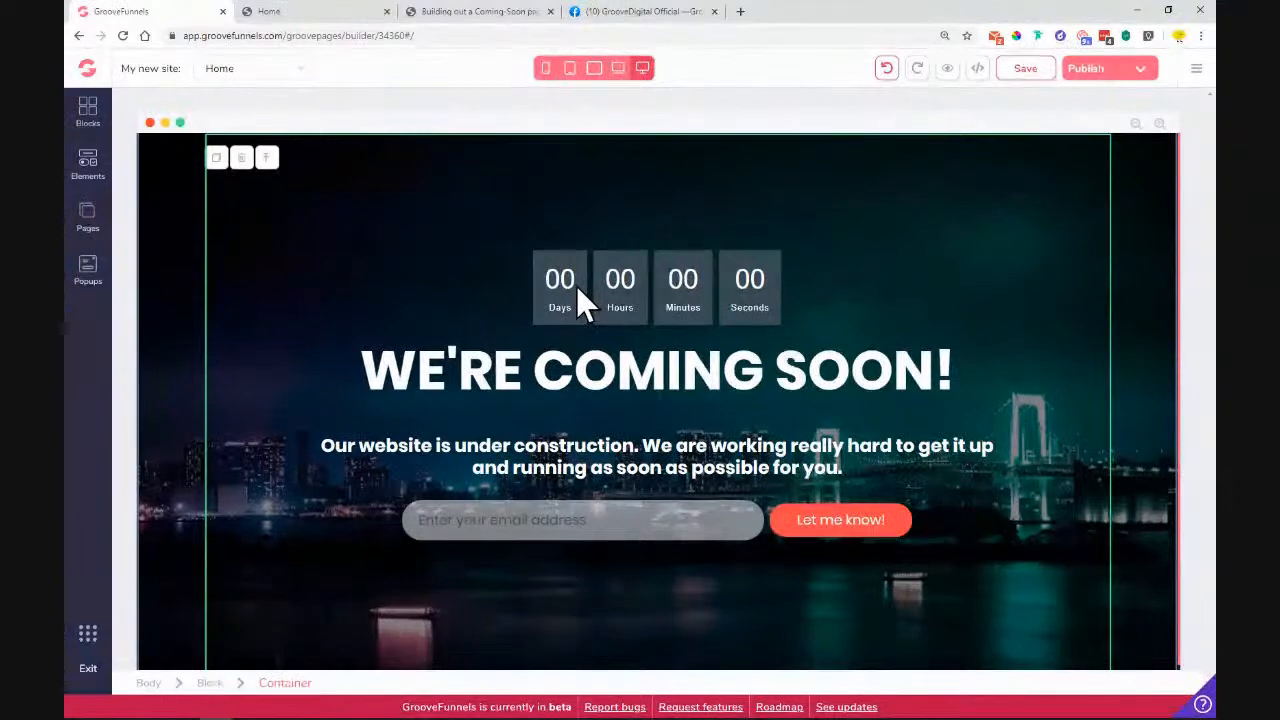
Step: Compare with the example page's countdown and set the Days number to the Poppins font at 3rem
click(289, 14)
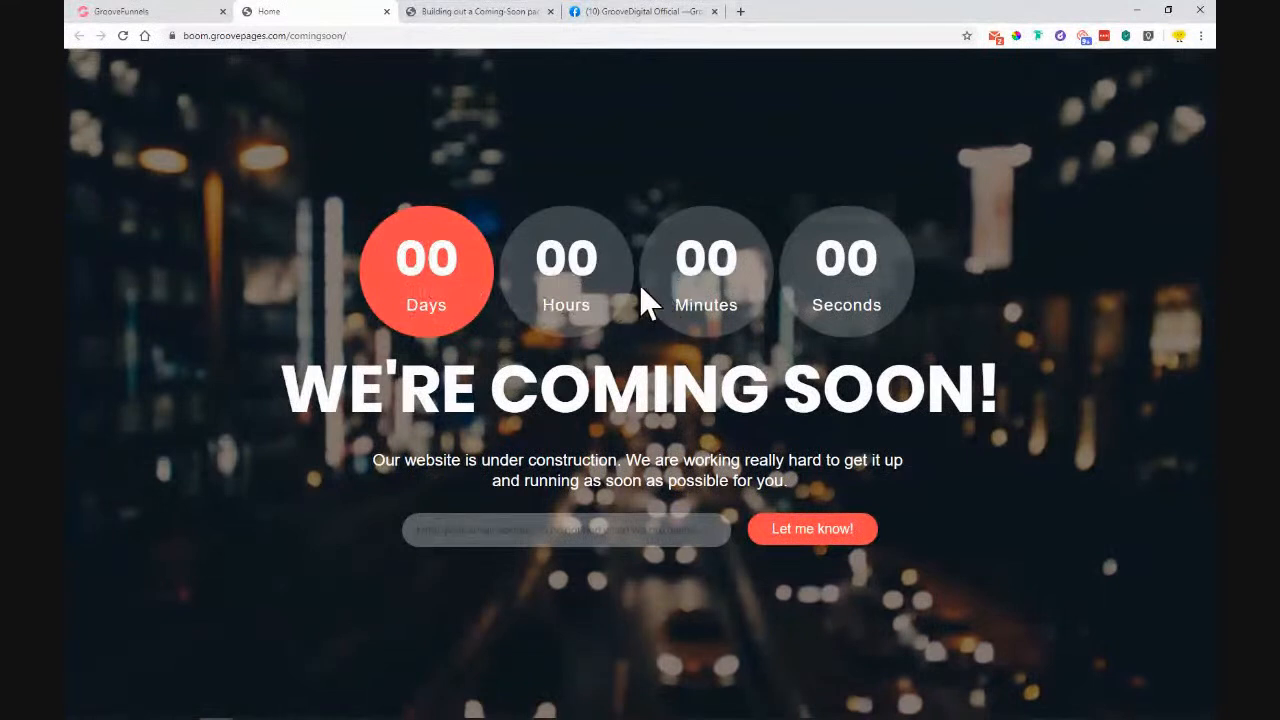
double_click(836, 262)
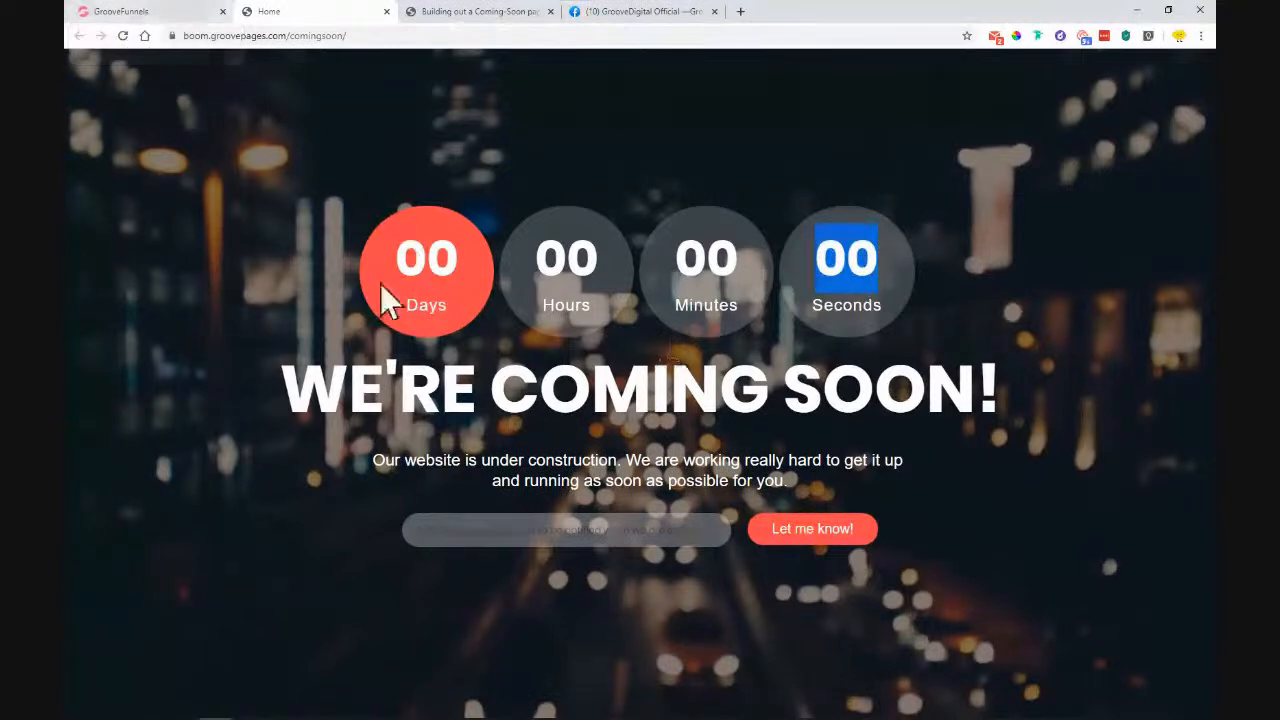
click(95, 14)
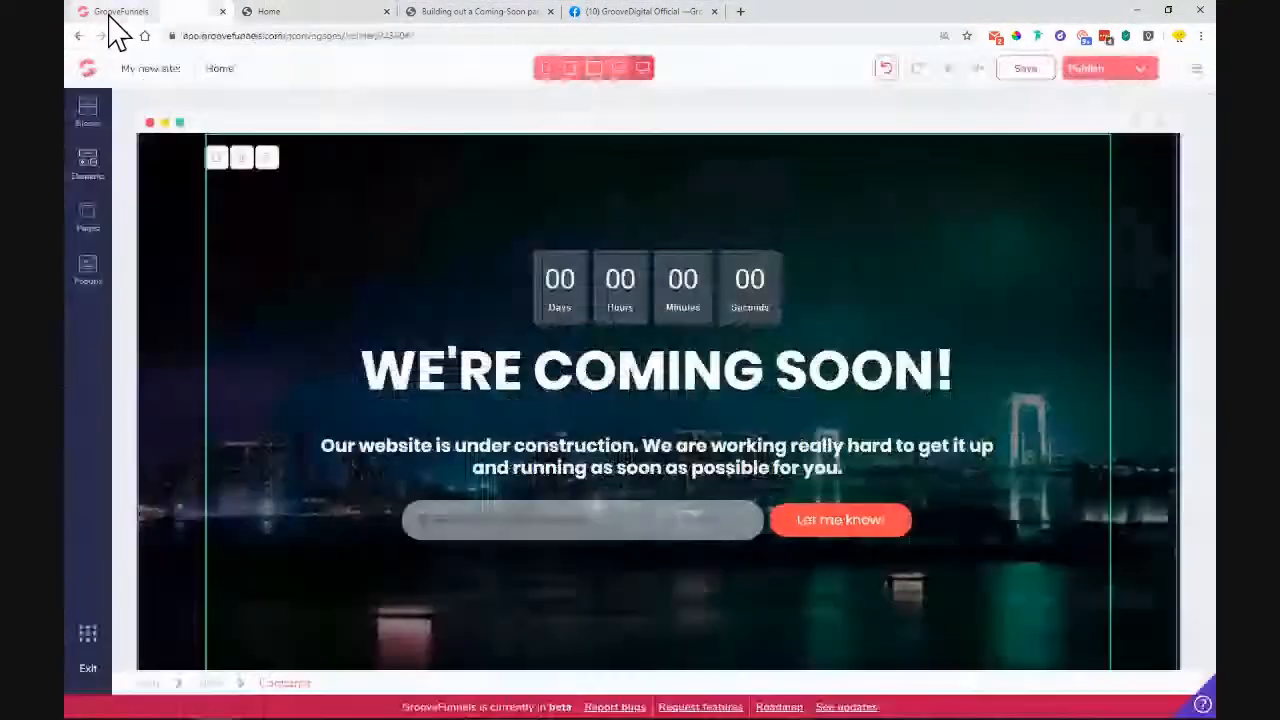
click(550, 278)
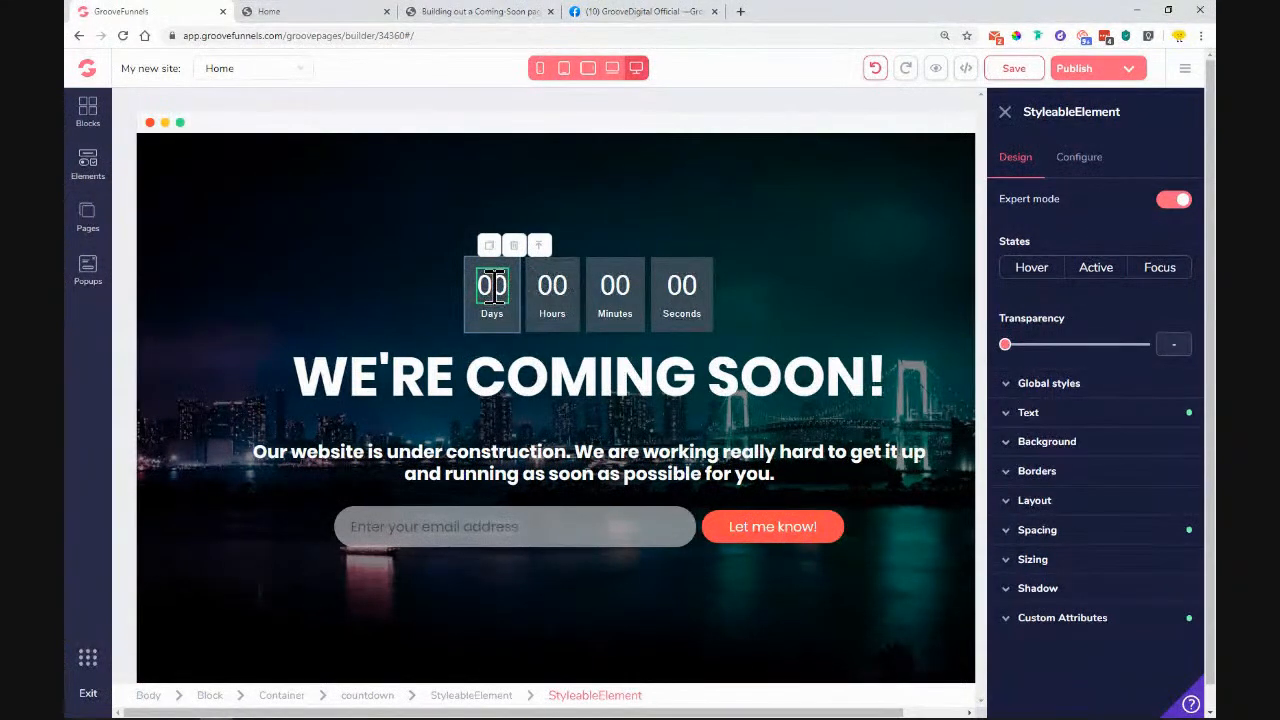
click(1042, 420)
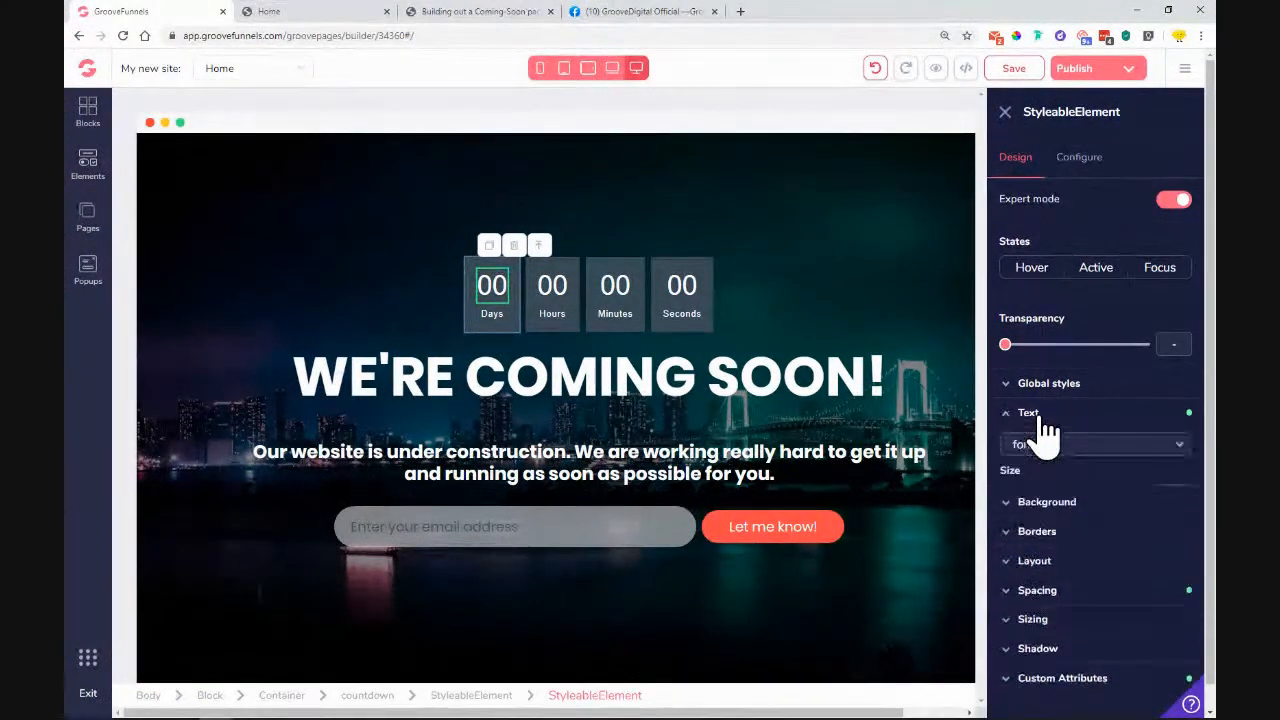
mouse_move(1098, 500)
mouse_down()
mouse_move(1119, 500)
mouse_move(1108, 501)
mouse_up()
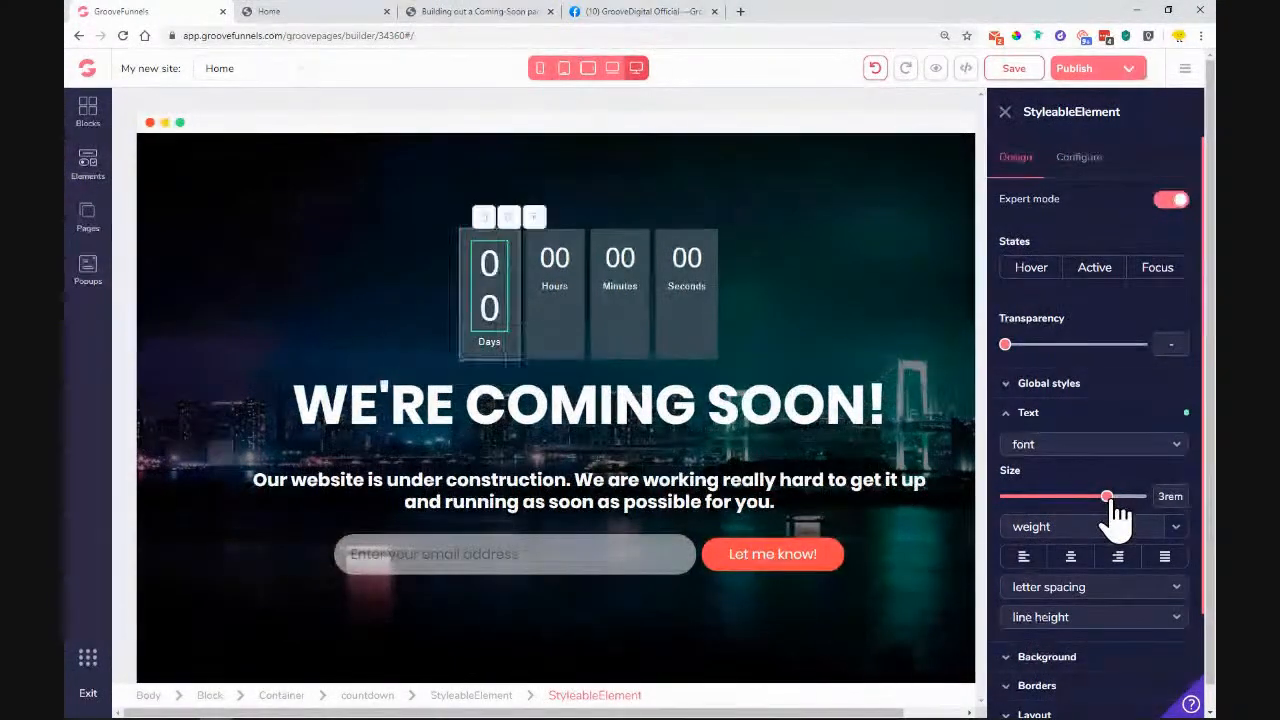
click(1096, 450)
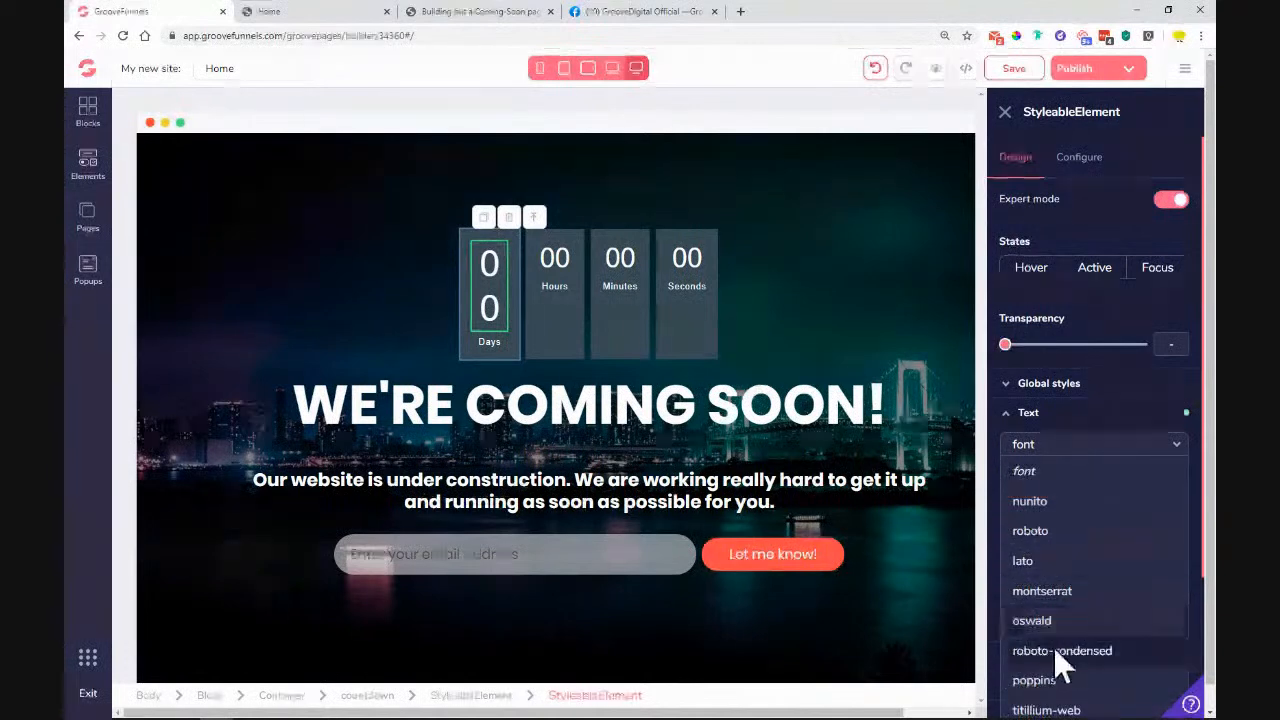
click(1066, 680)
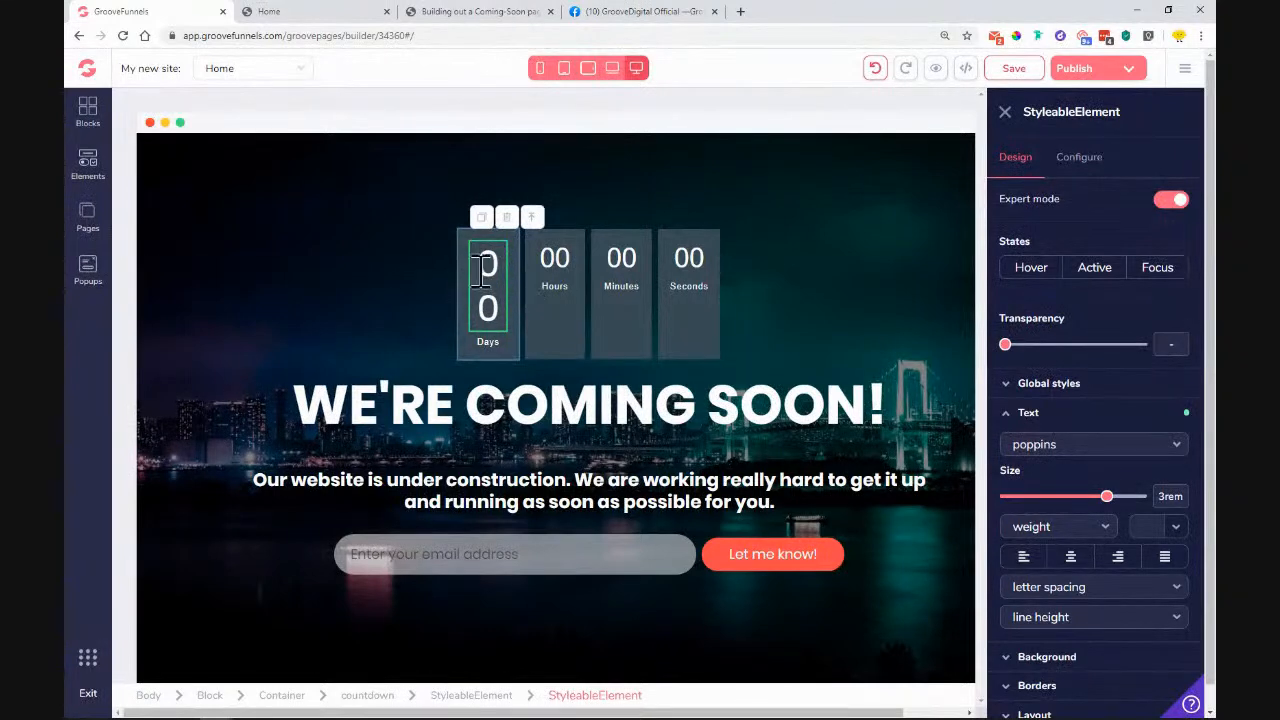
Step: Set the width of the Days number element to 60px
click(1040, 412)
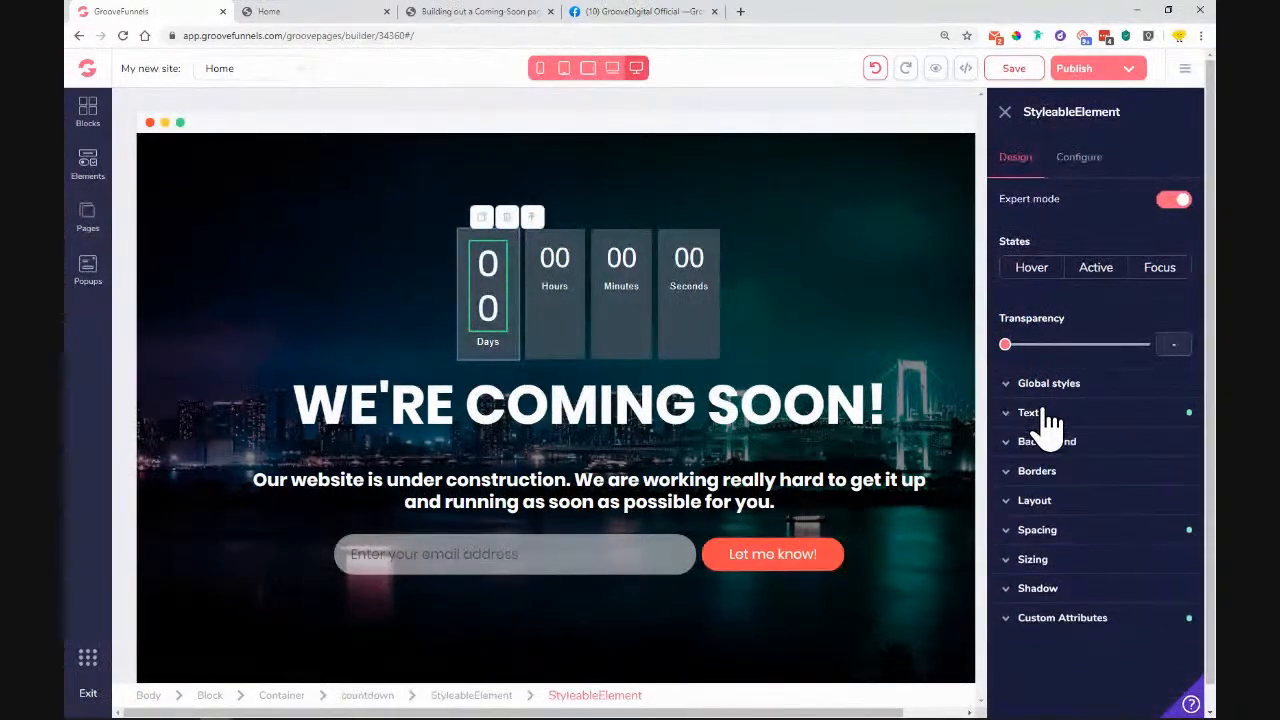
click(1058, 562)
scroll(1058, 572, down, 1)
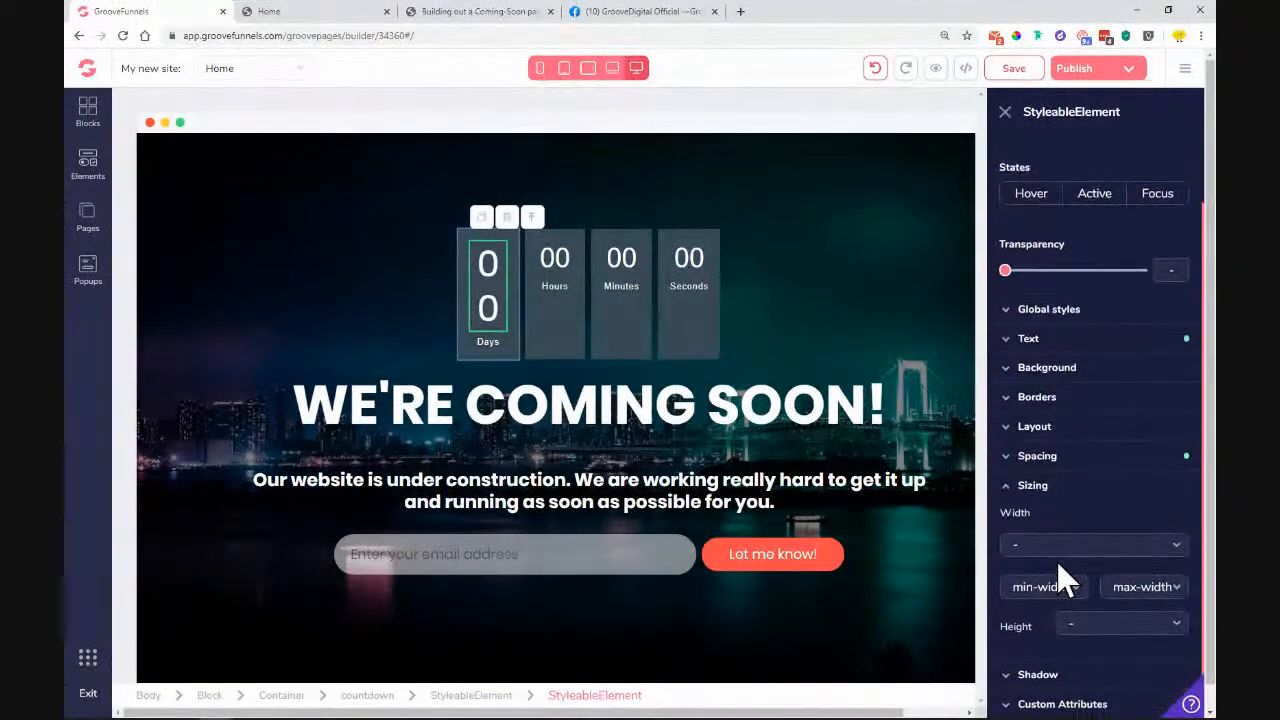
click(1056, 552)
click(1039, 601)
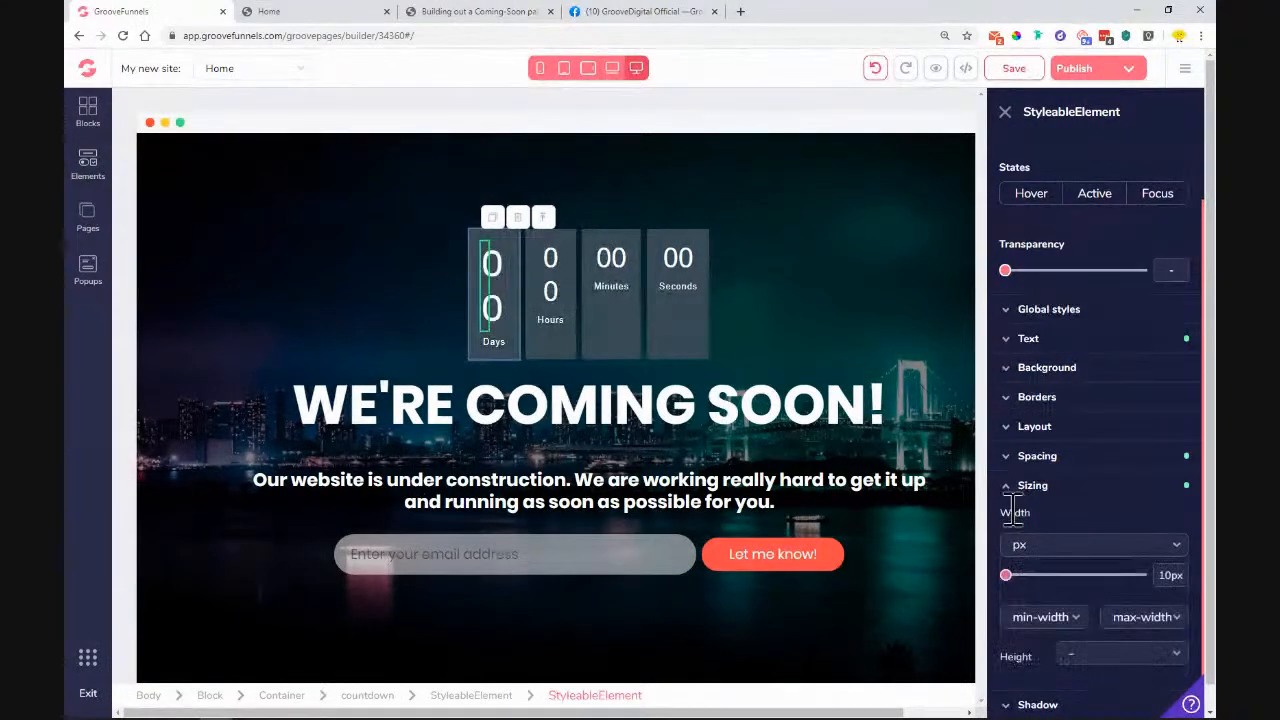
drag(1012, 578, 1025, 580)
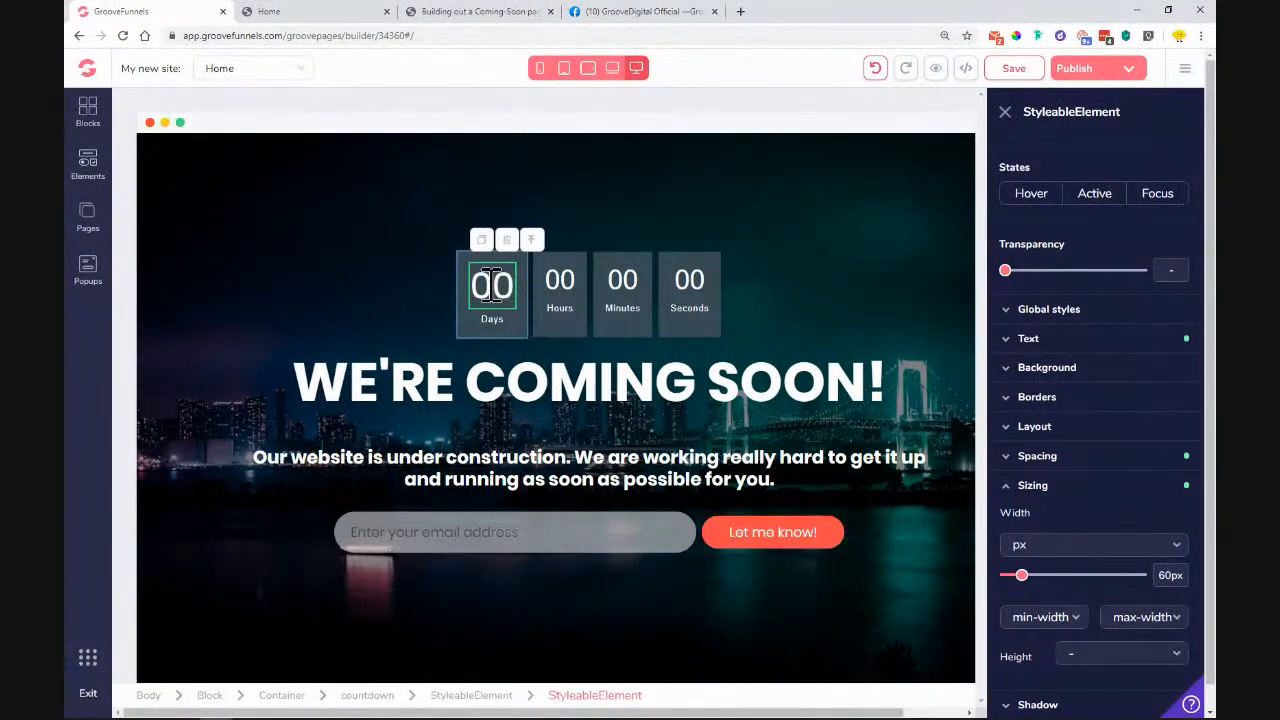
Step: Set the Days number's font weight to semibold
click(1034, 487)
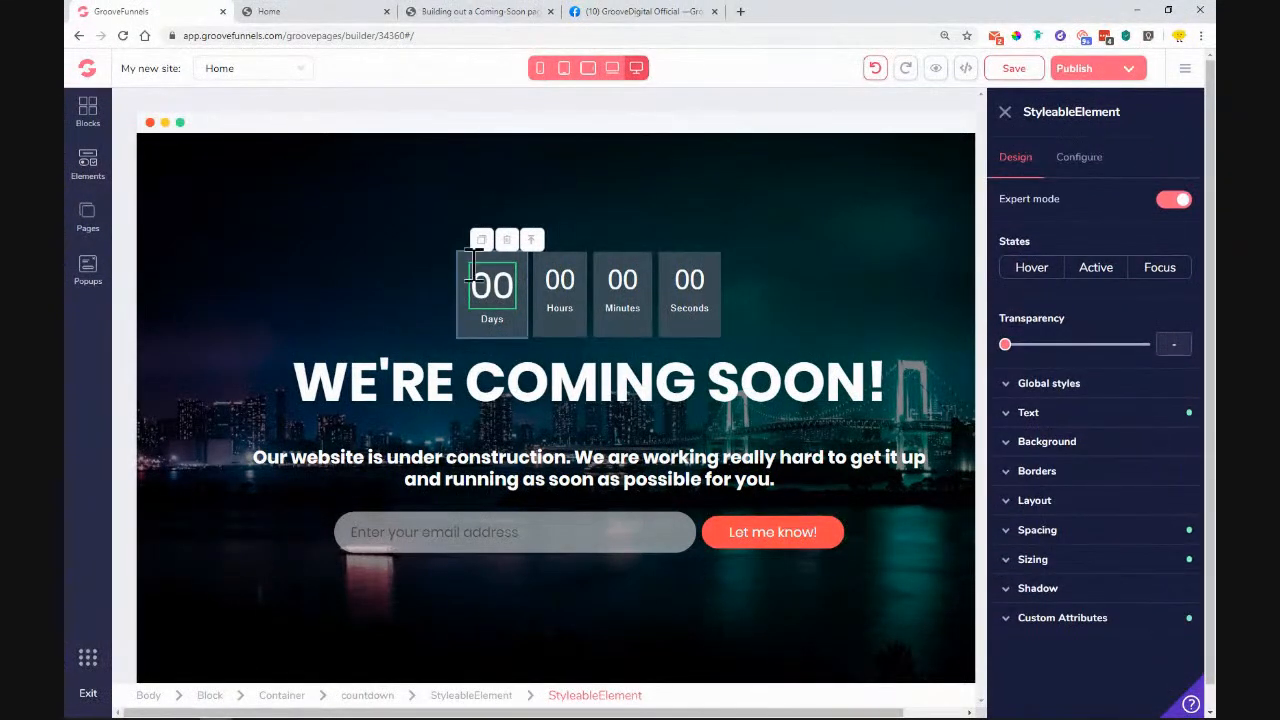
click(1072, 418)
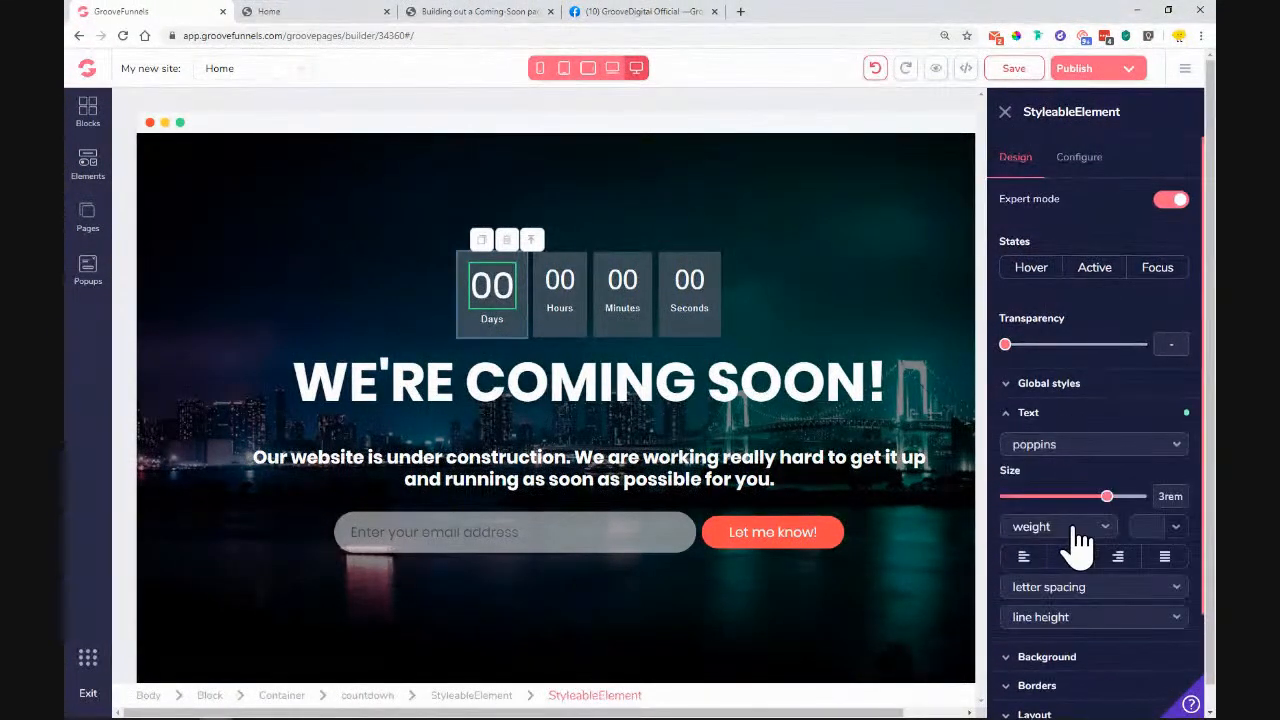
click(1070, 669)
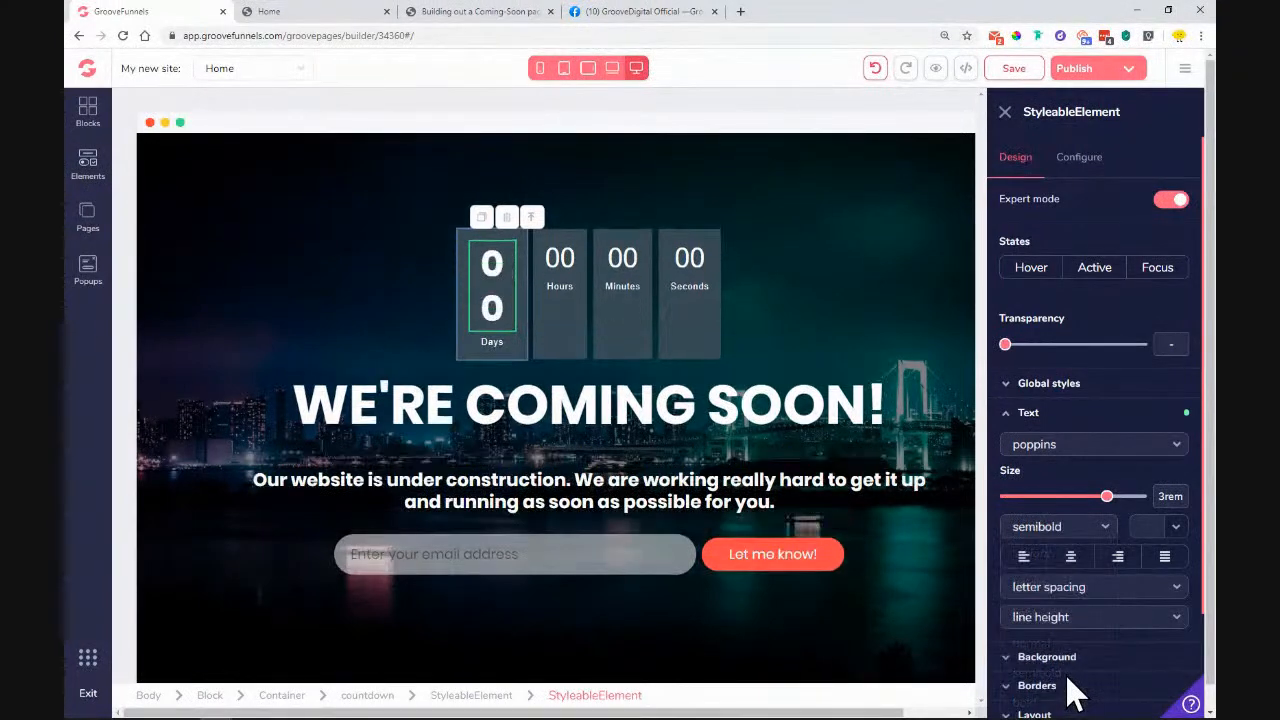
click(1025, 414)
Step: Widen the Days number element to 80px
click(1043, 564)
scroll(1046, 565, down, 1)
click(1032, 589)
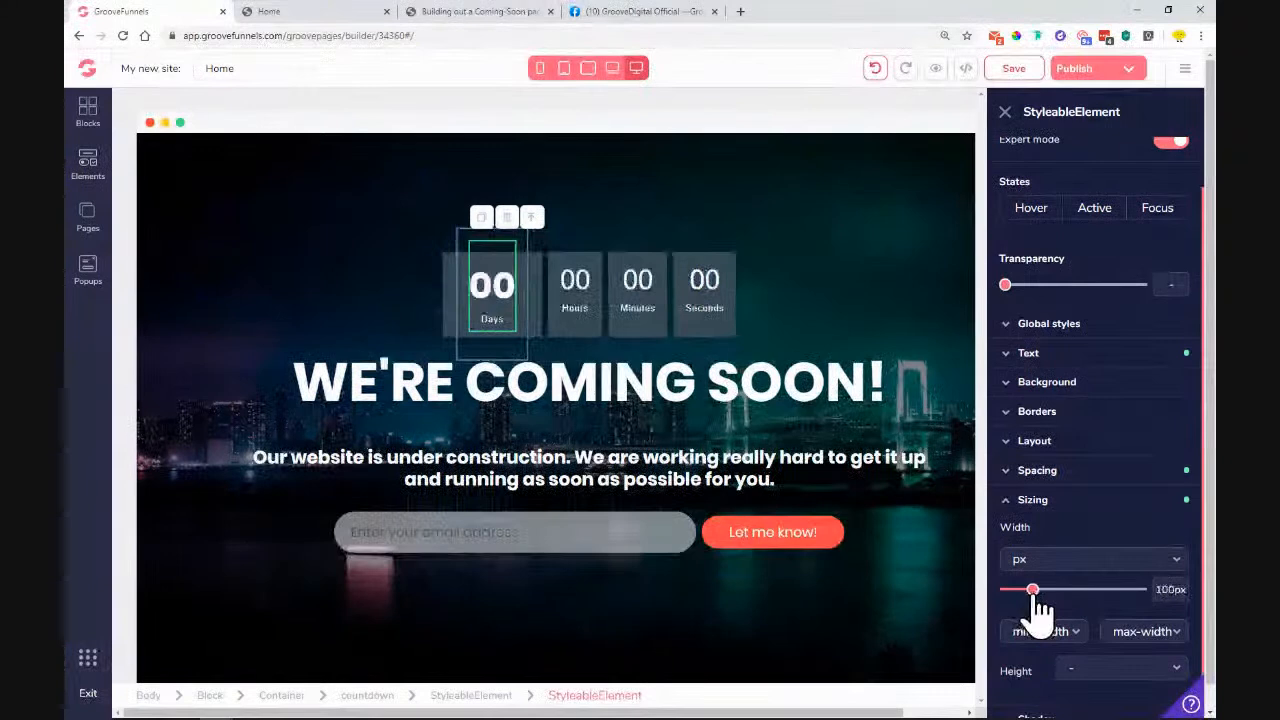
drag(1036, 606, 1034, 606)
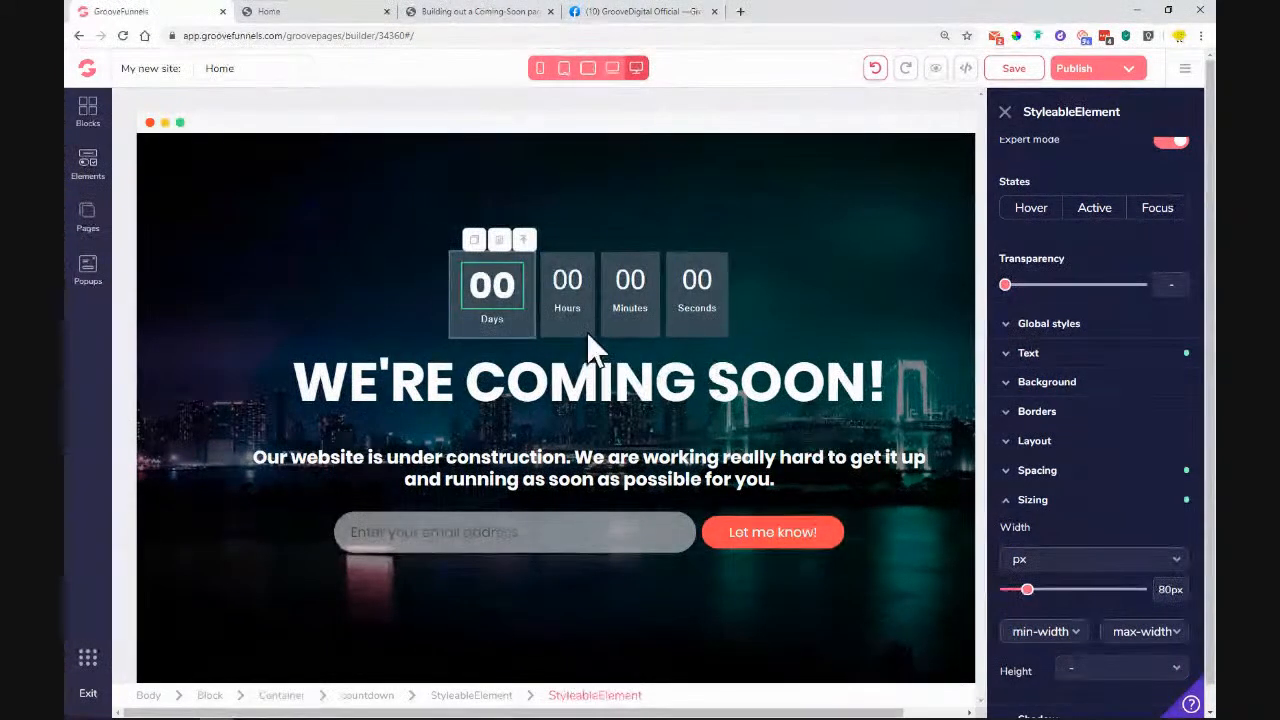
Step: Set the "Days" label to the Poppins font at 0.875rem
click(495, 320)
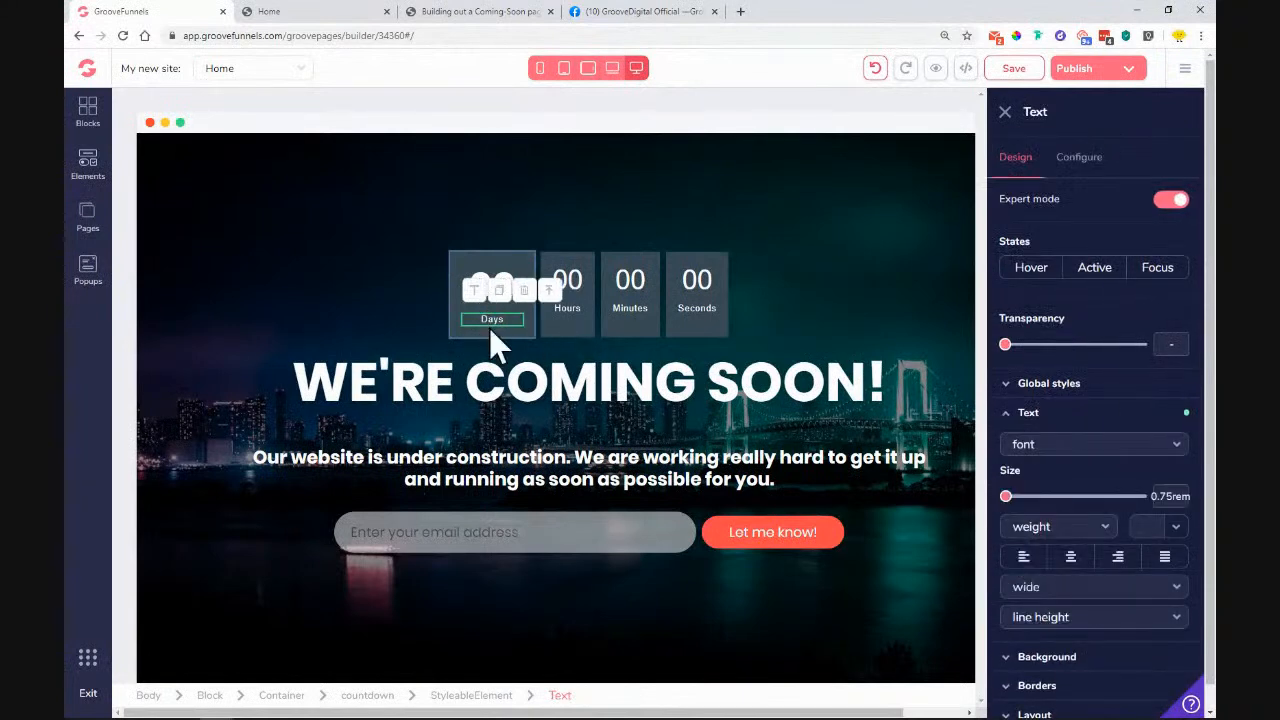
click(1052, 447)
click(1066, 682)
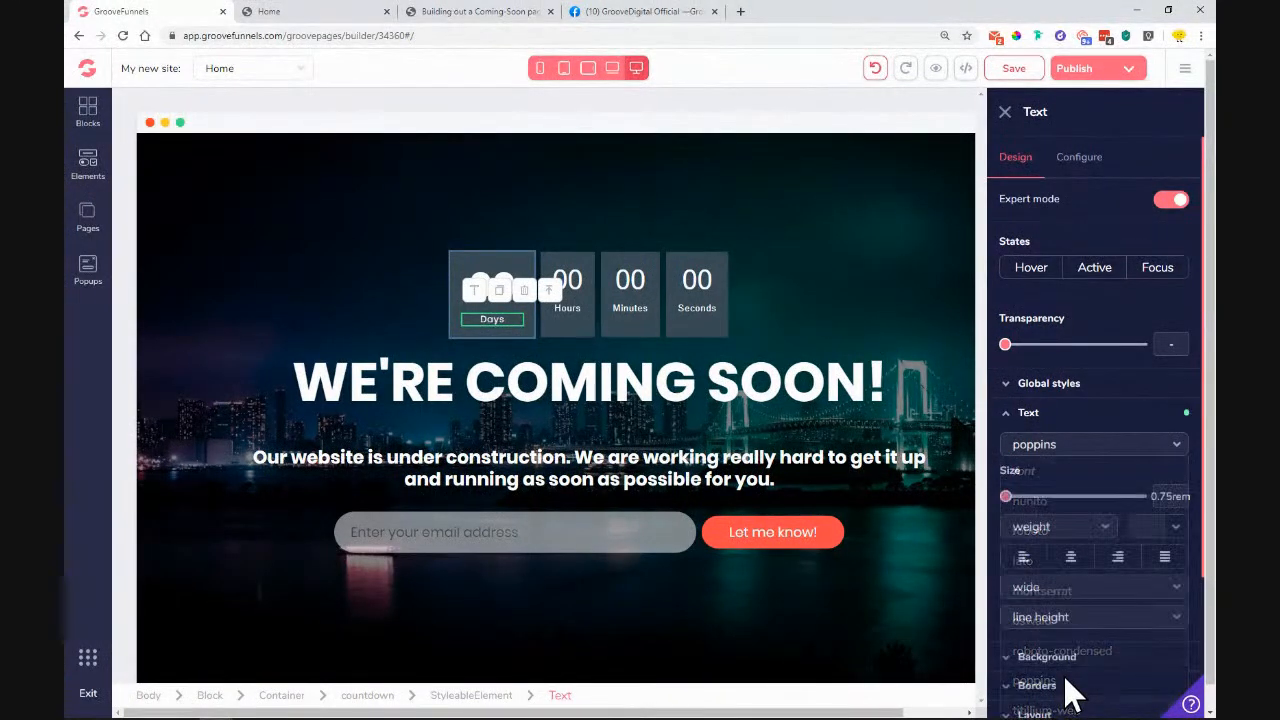
drag(1006, 497, 1027, 508)
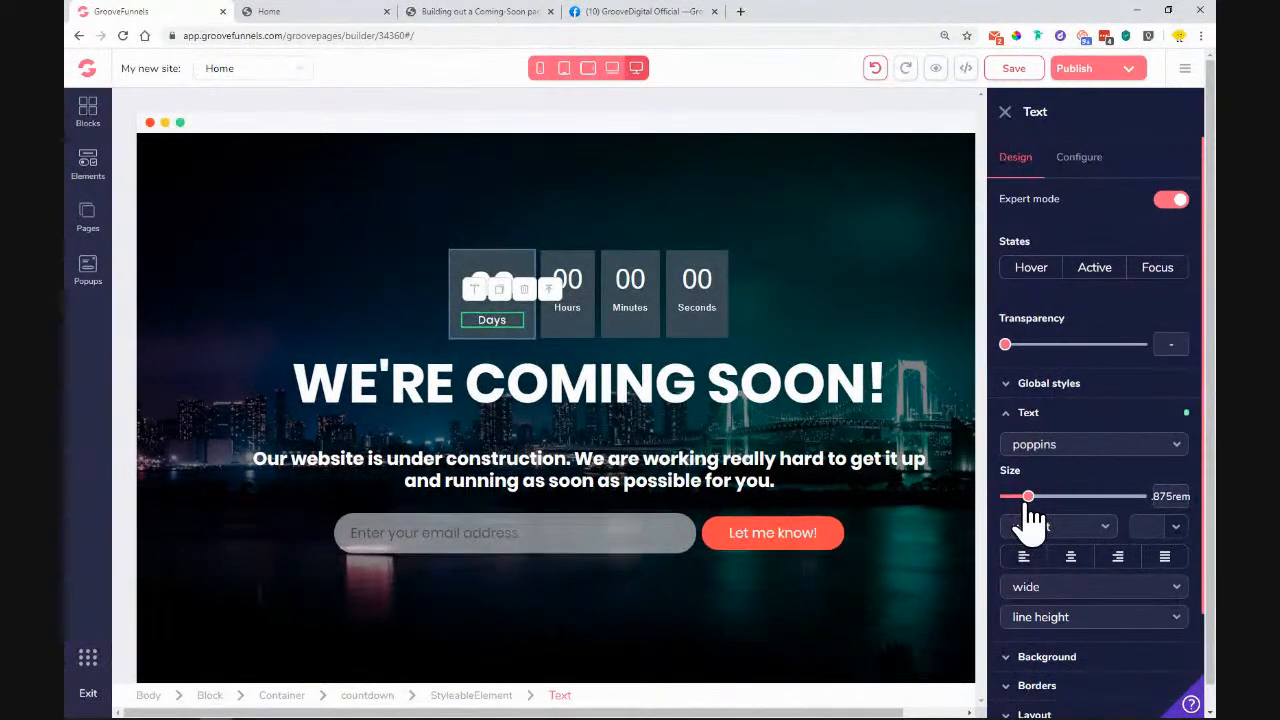
click(1044, 420)
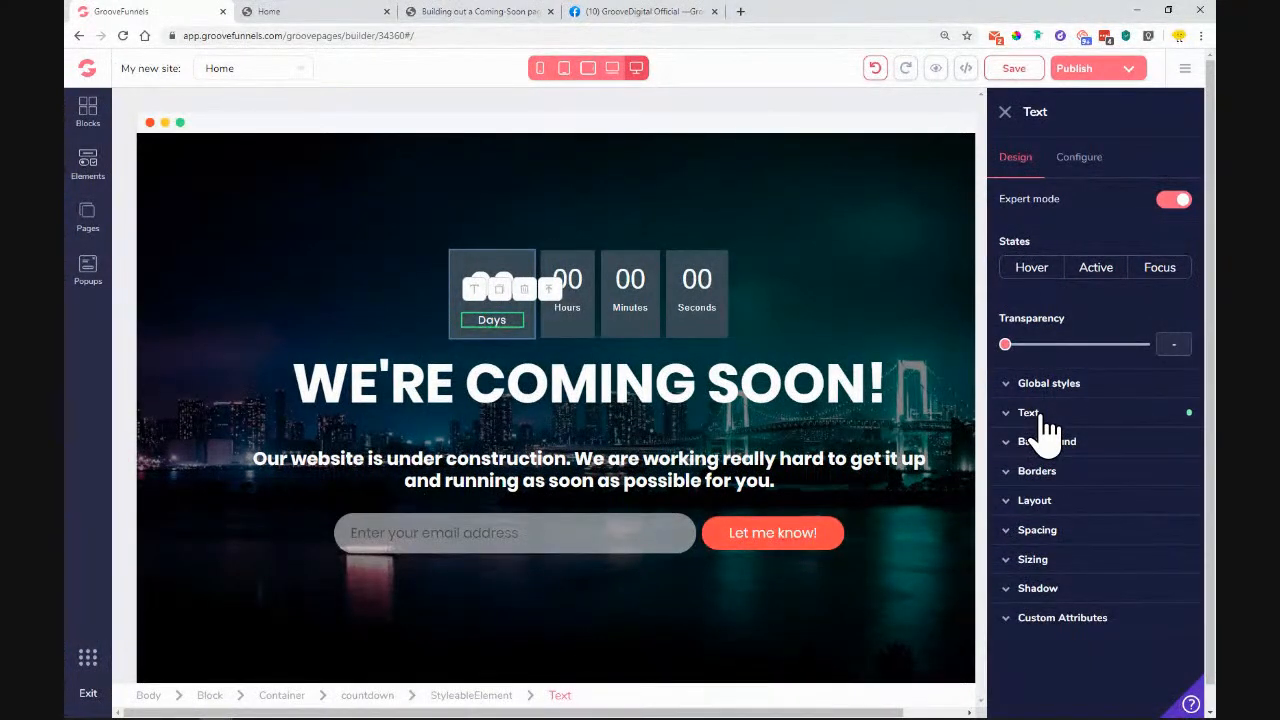
Step: Round the corners of the countdown's Days box fully with a 9999px radius
click(523, 261)
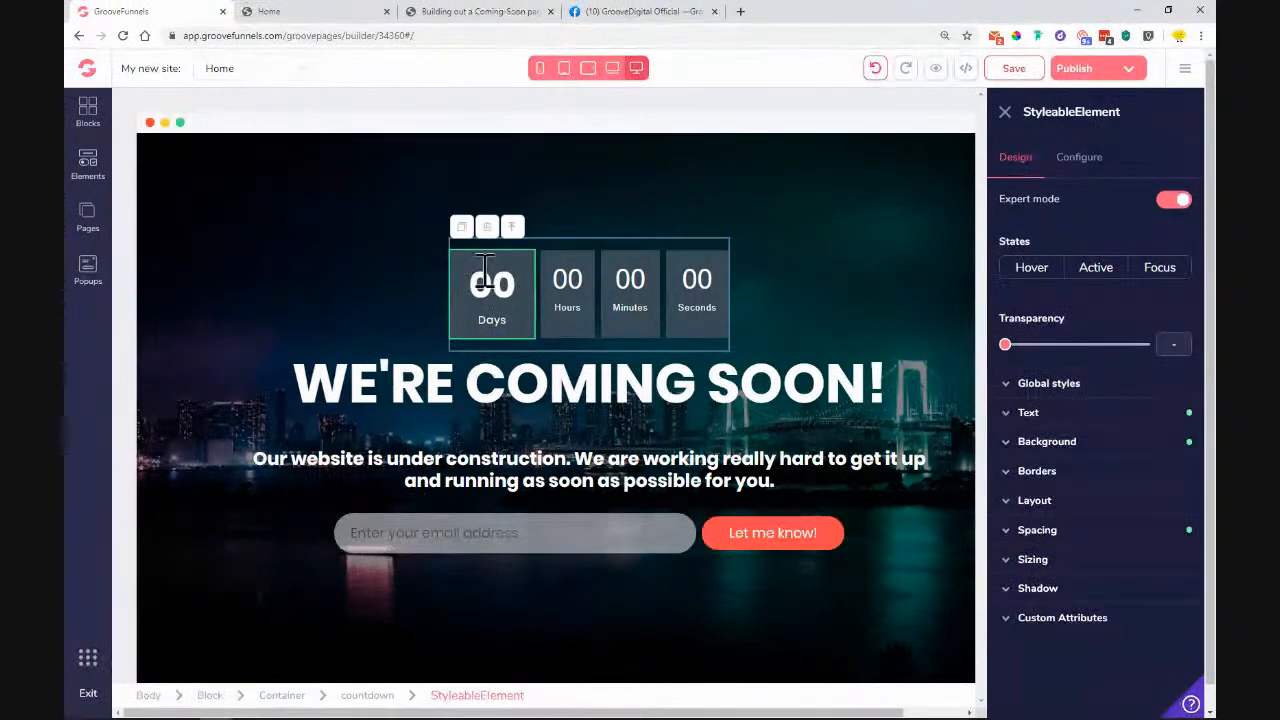
click(1050, 473)
drag(1005, 540, 1148, 545)
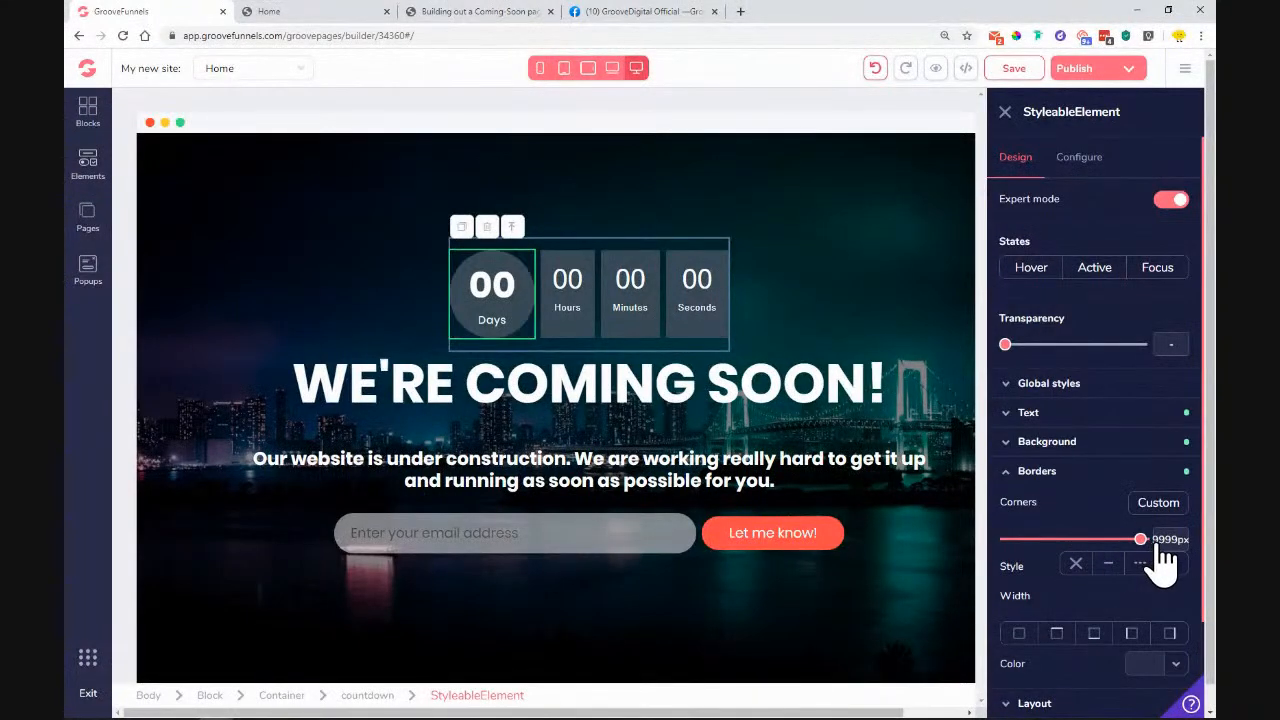
click(1050, 476)
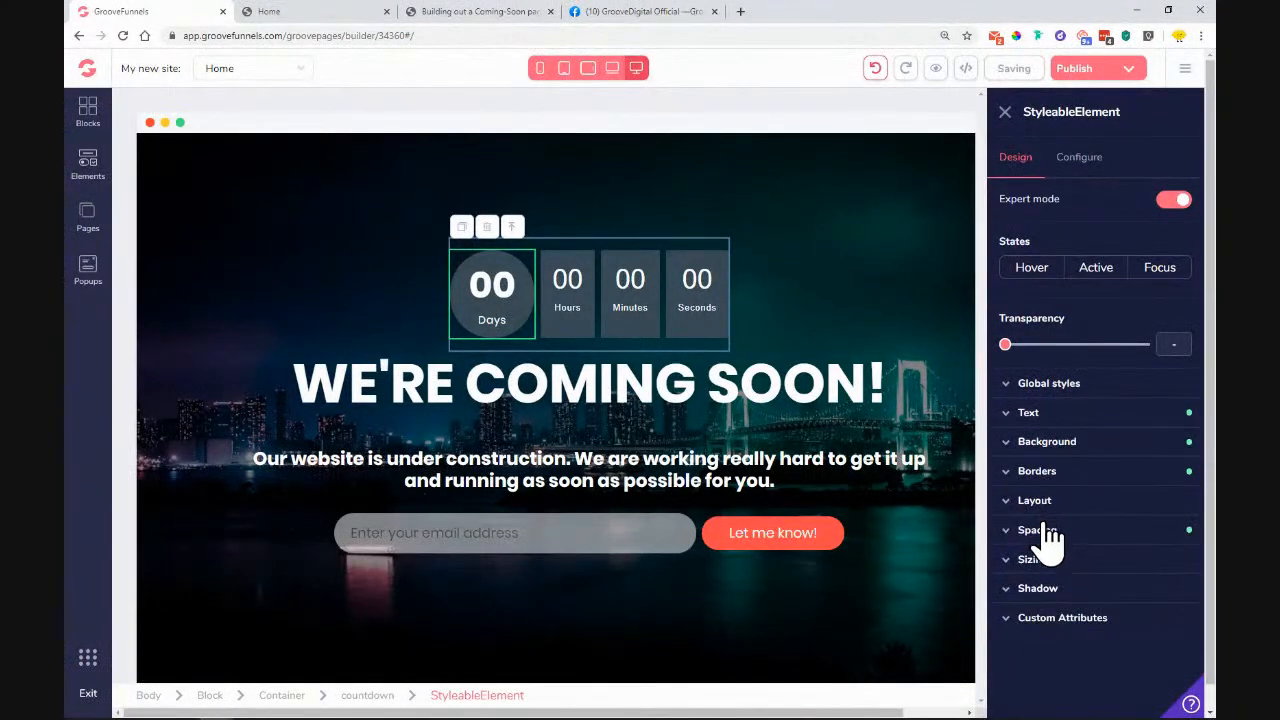
Step: Set the Days box's padding to 2.5rem on all four sides
click(1045, 535)
click(1093, 593)
click(1096, 651)
click(1053, 622)
click(1137, 621)
scroll(1088, 640, down, 1)
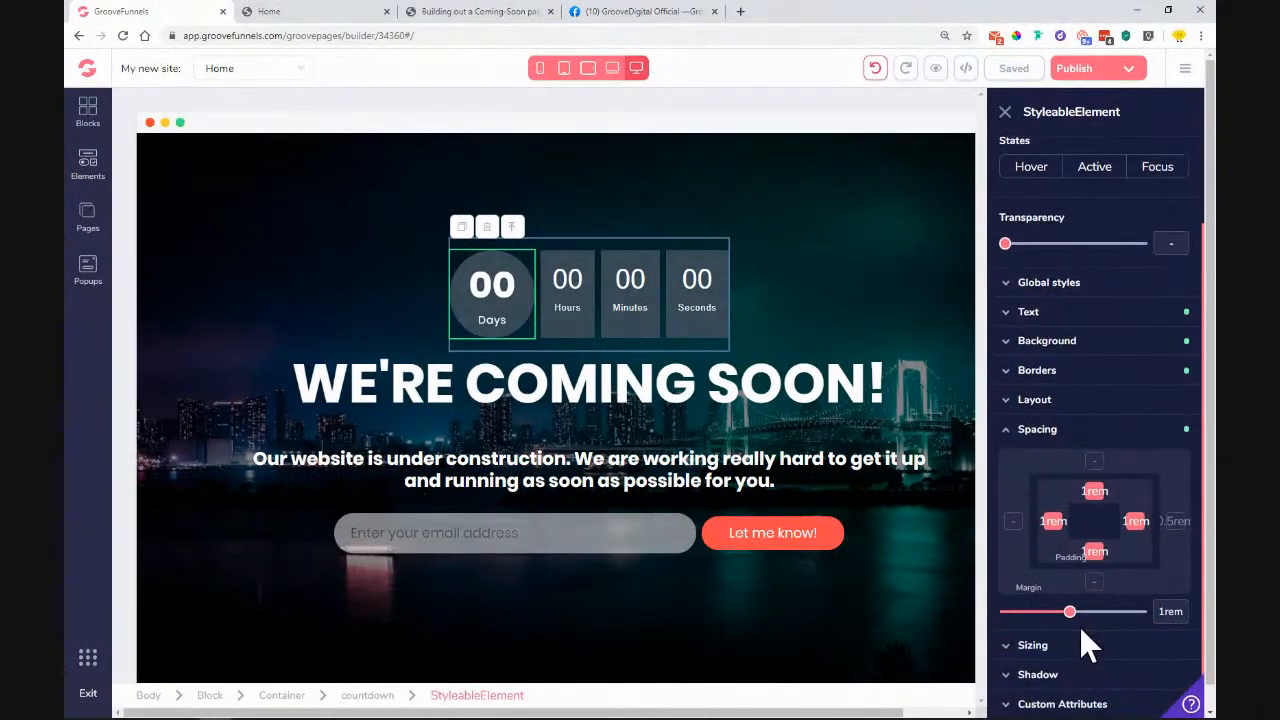
drag(1078, 620, 1087, 625)
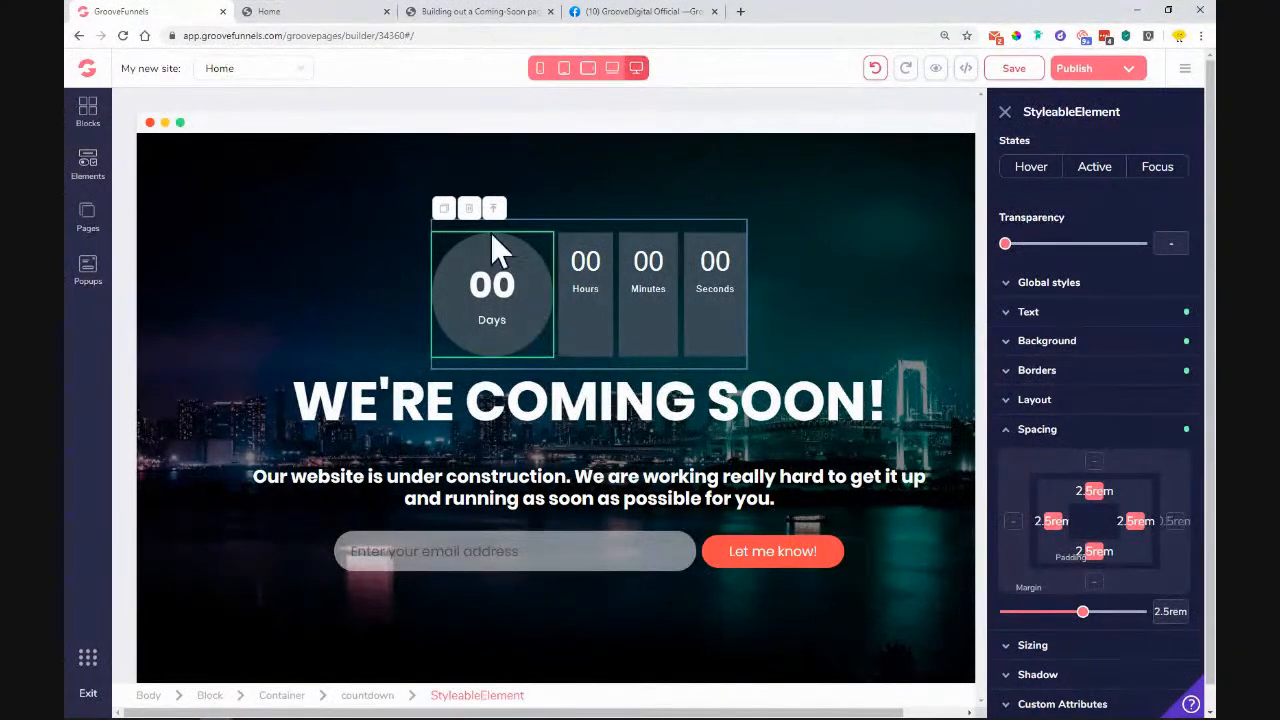
click(1035, 429)
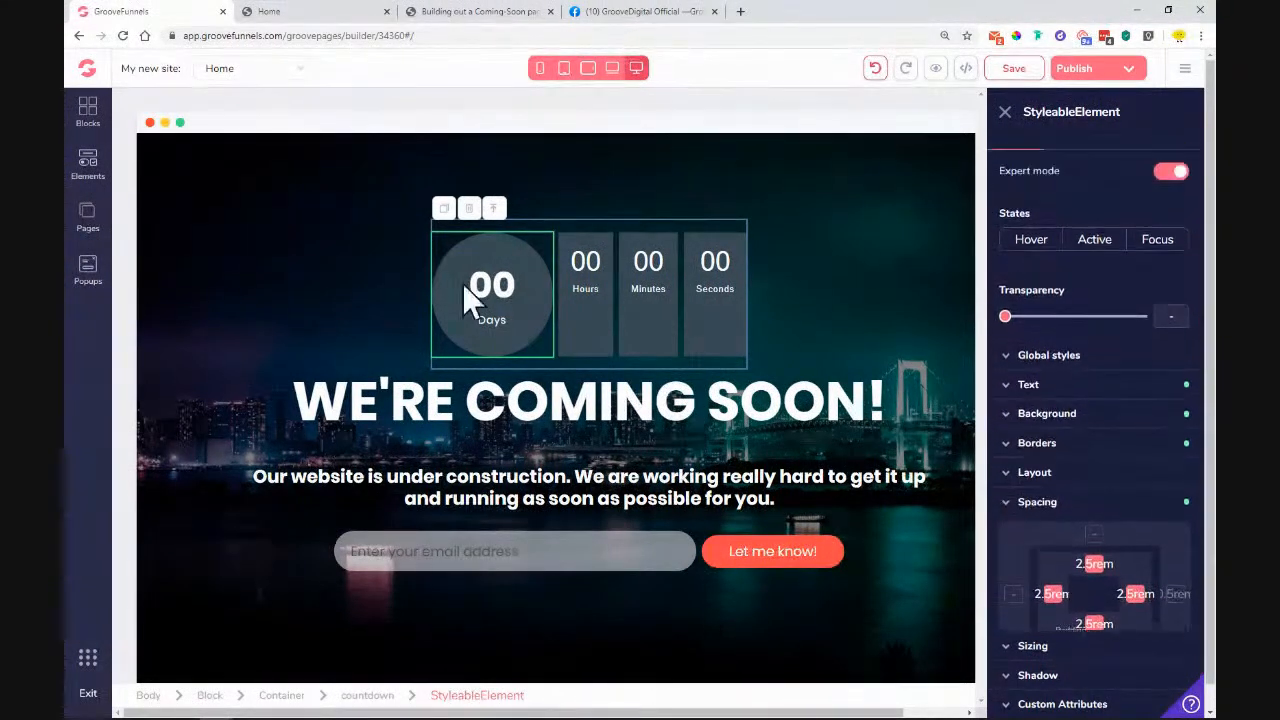
double_click(476, 288)
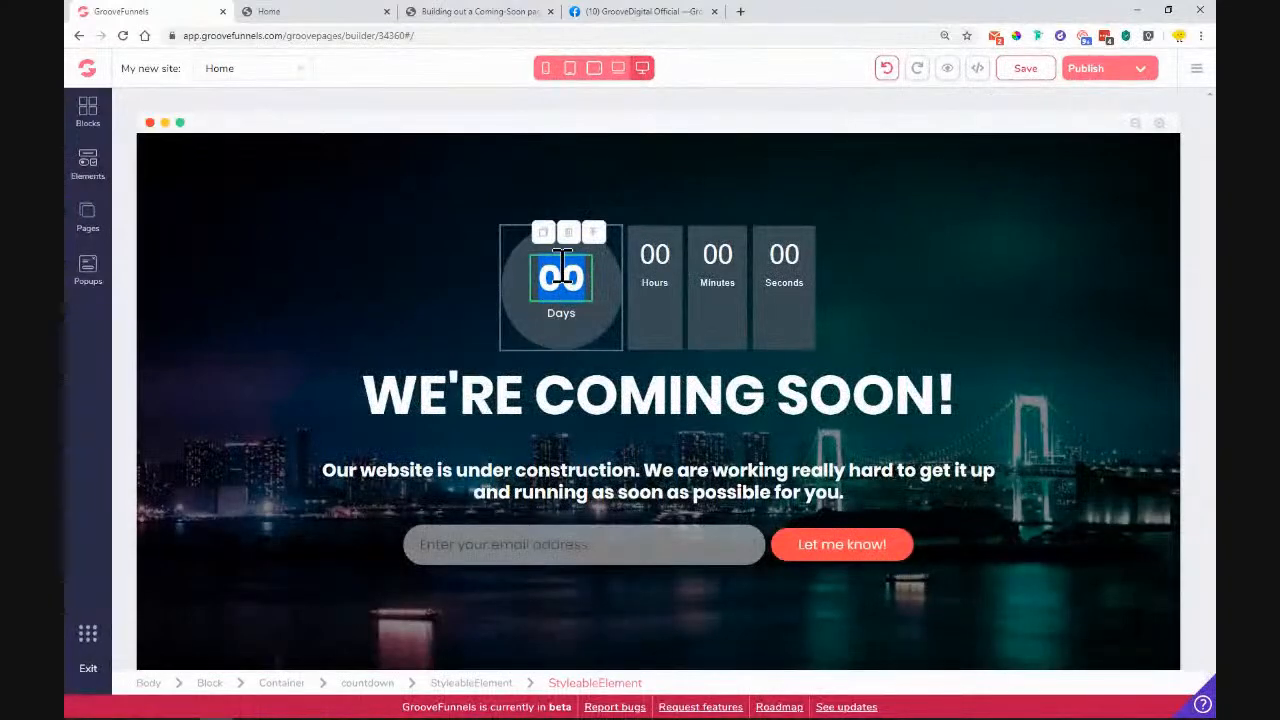
double_click(562, 313)
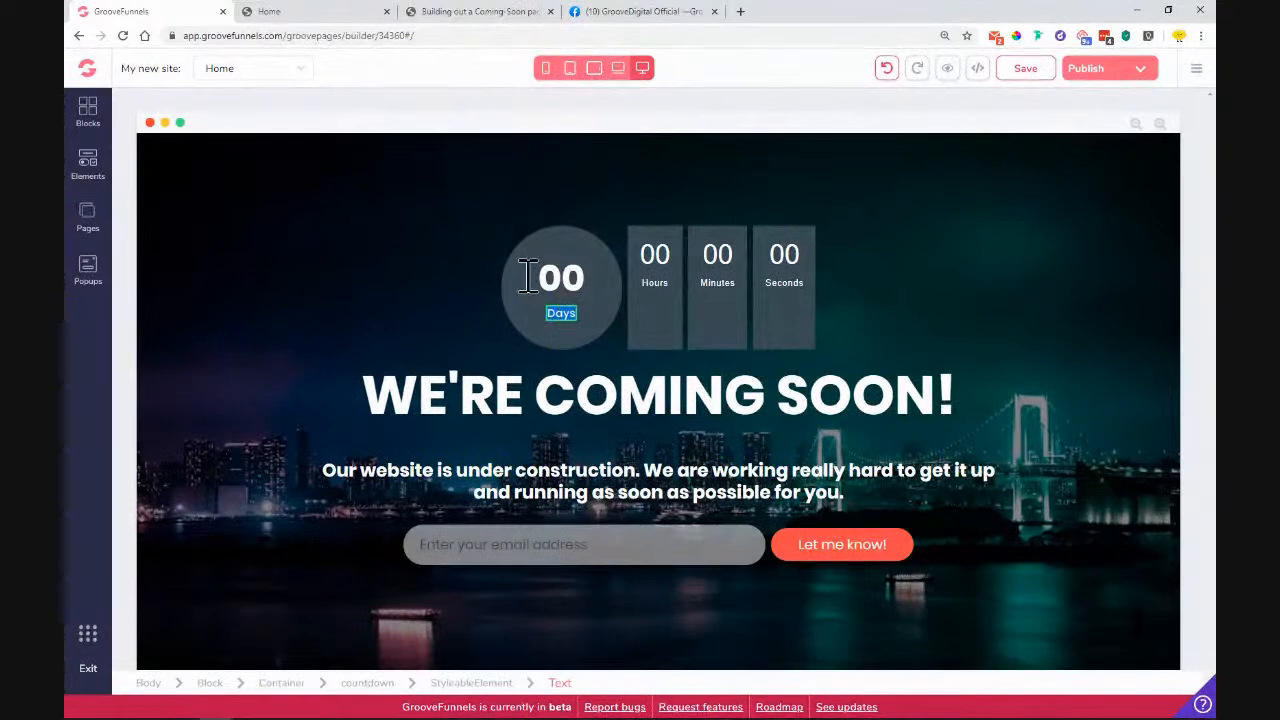
click(528, 277)
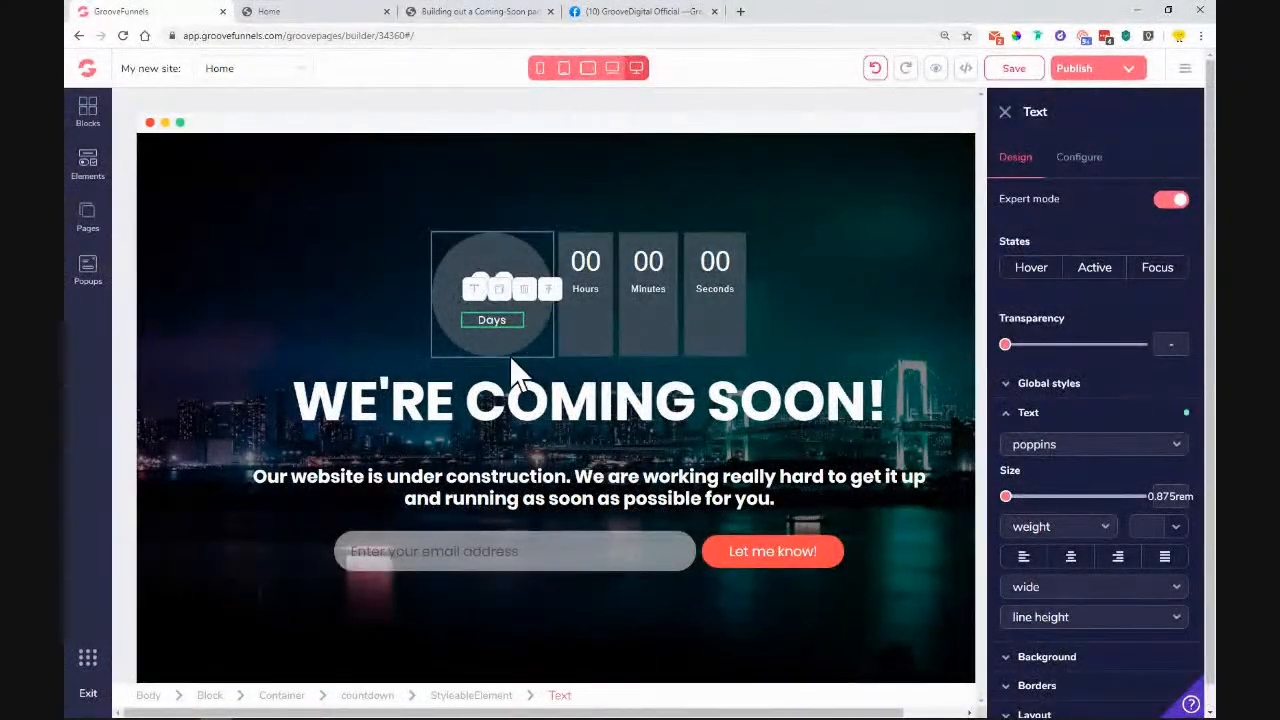
click(1033, 416)
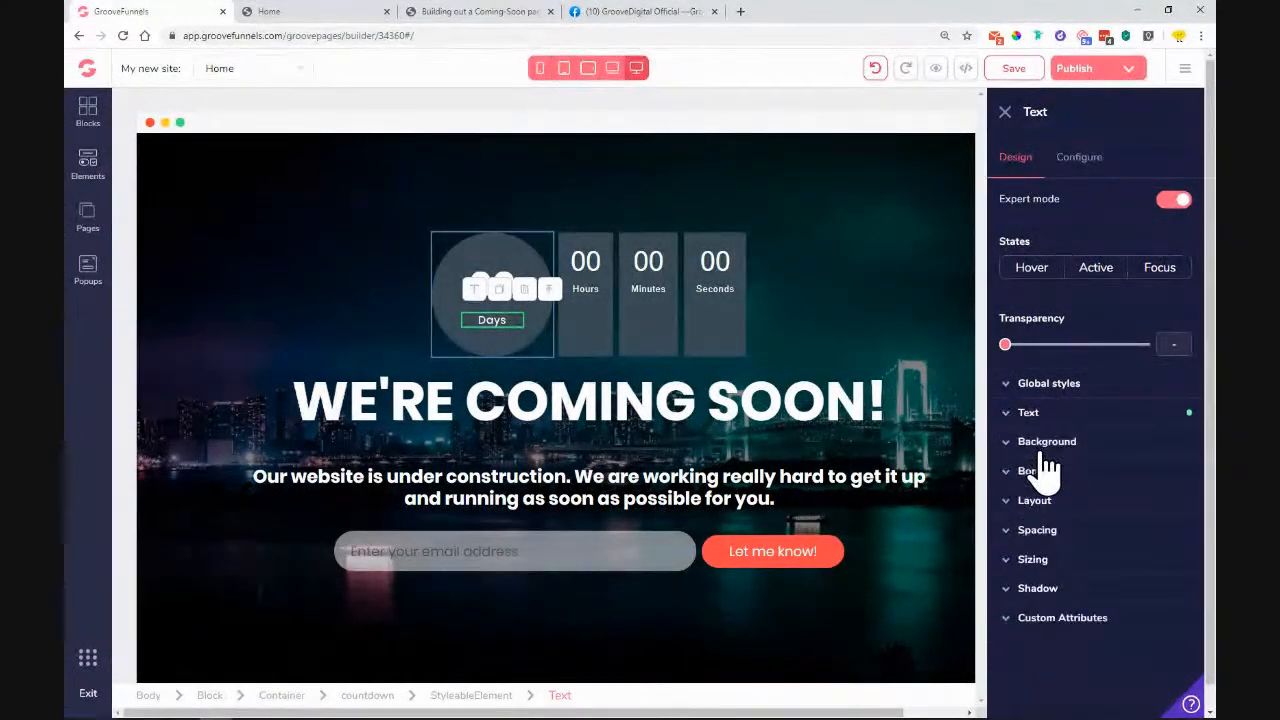
click(1041, 471)
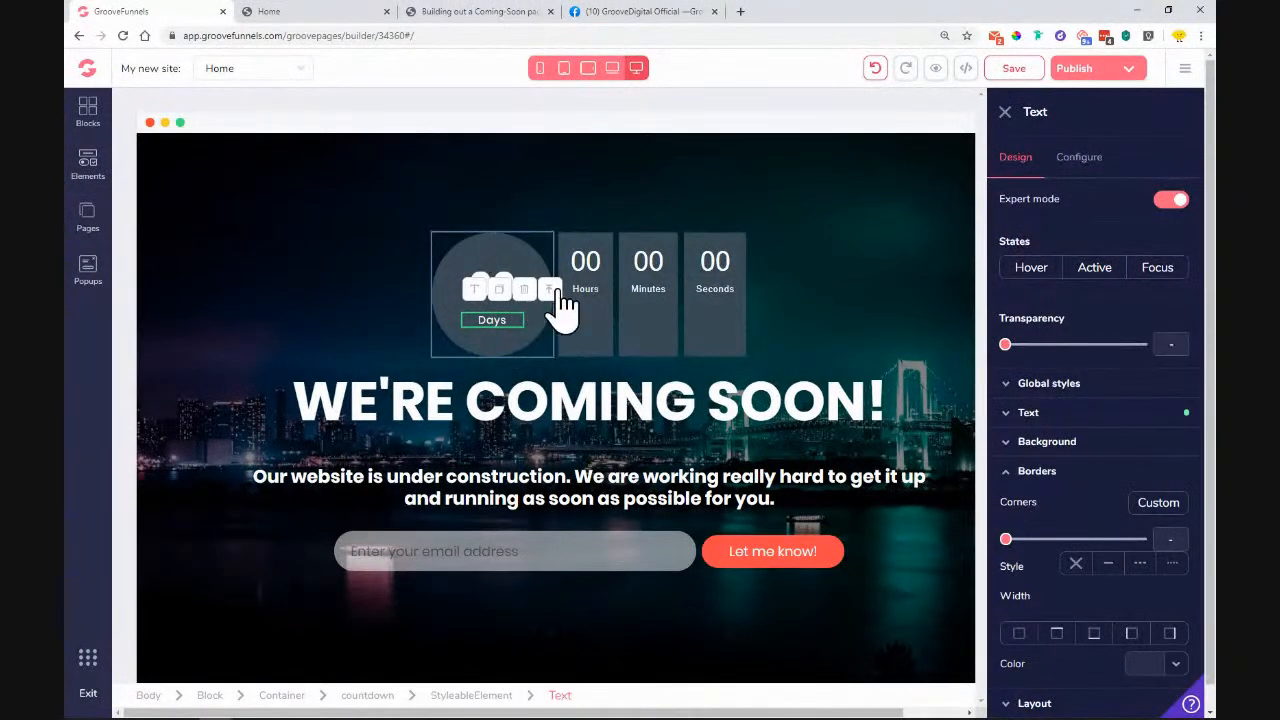
Step: Give the Days circle a white #FFFFFF background colour with 80% transparency
click(487, 252)
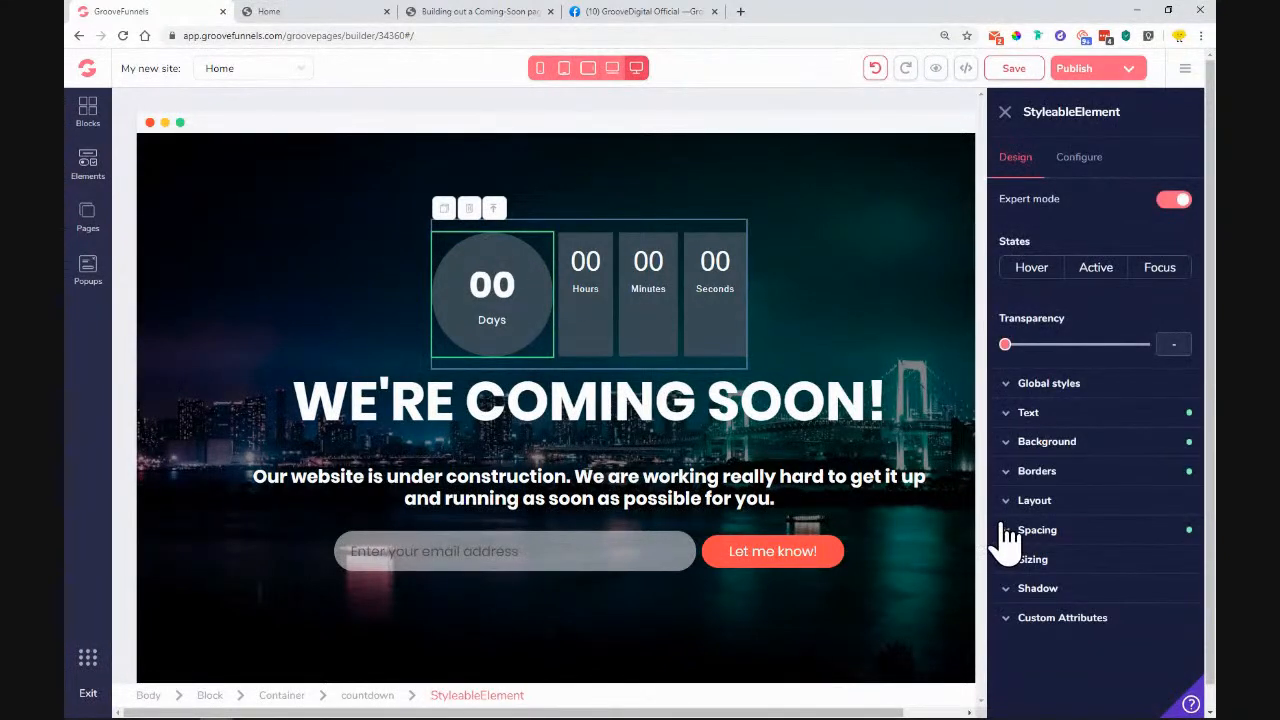
click(1098, 455)
click(1165, 476)
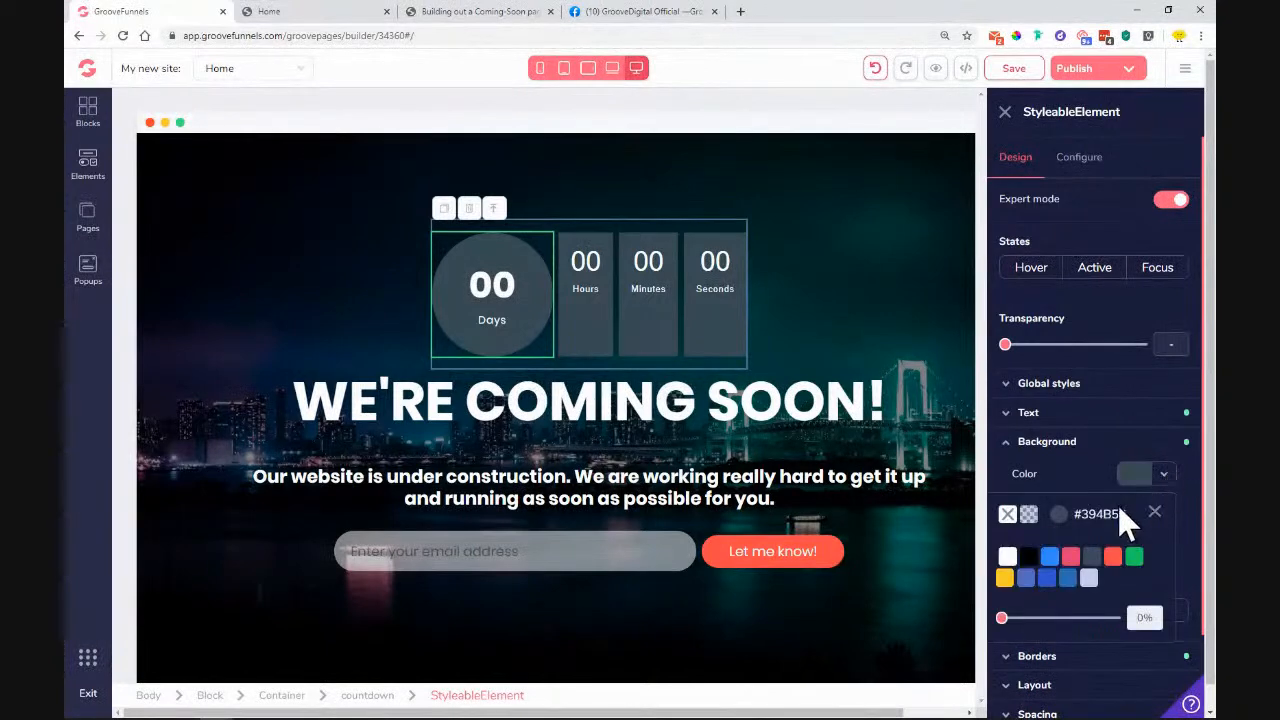
click(1012, 558)
drag(1004, 621, 1100, 648)
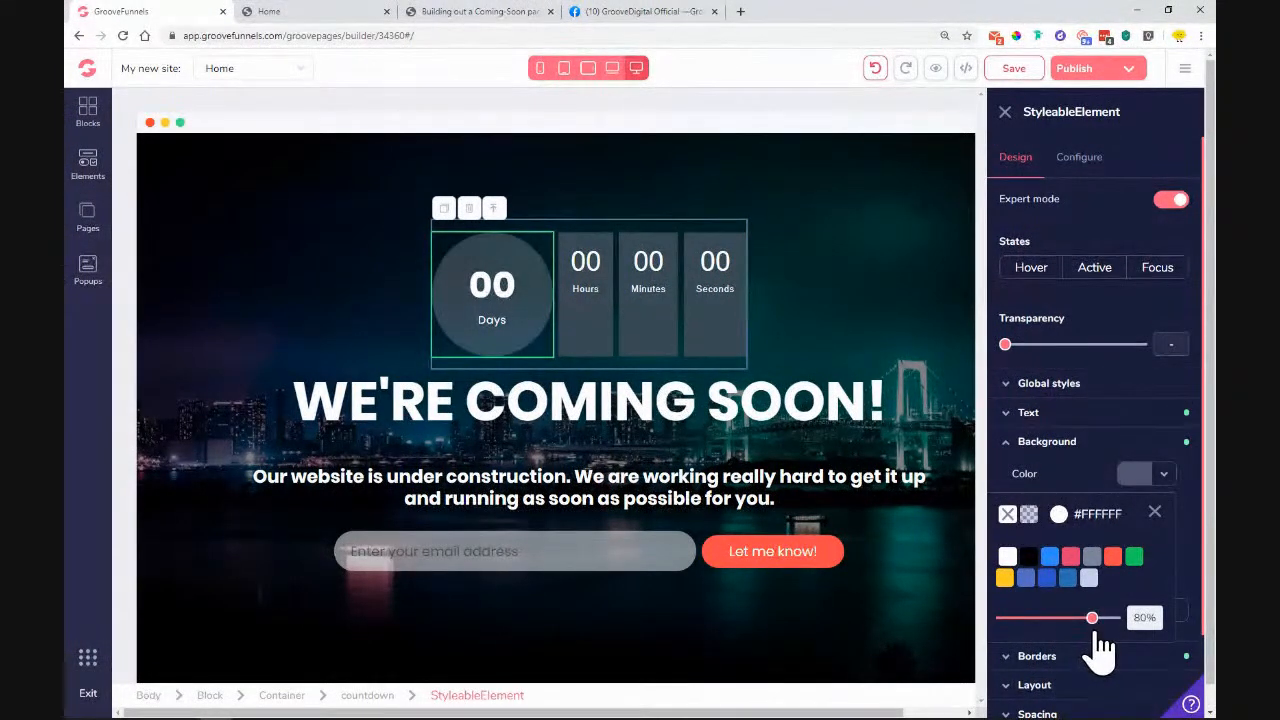
Step: Save the Days box's styling as a new global style named "countdown timer"
click(1156, 513)
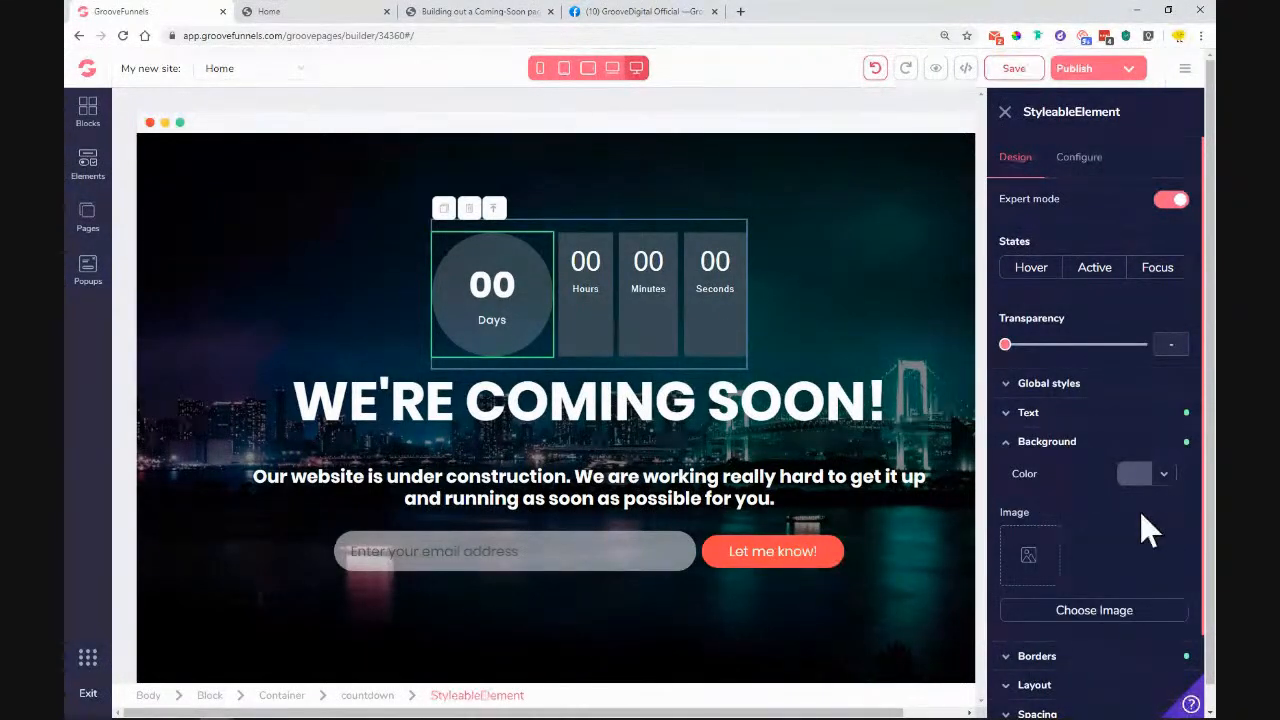
click(1058, 396)
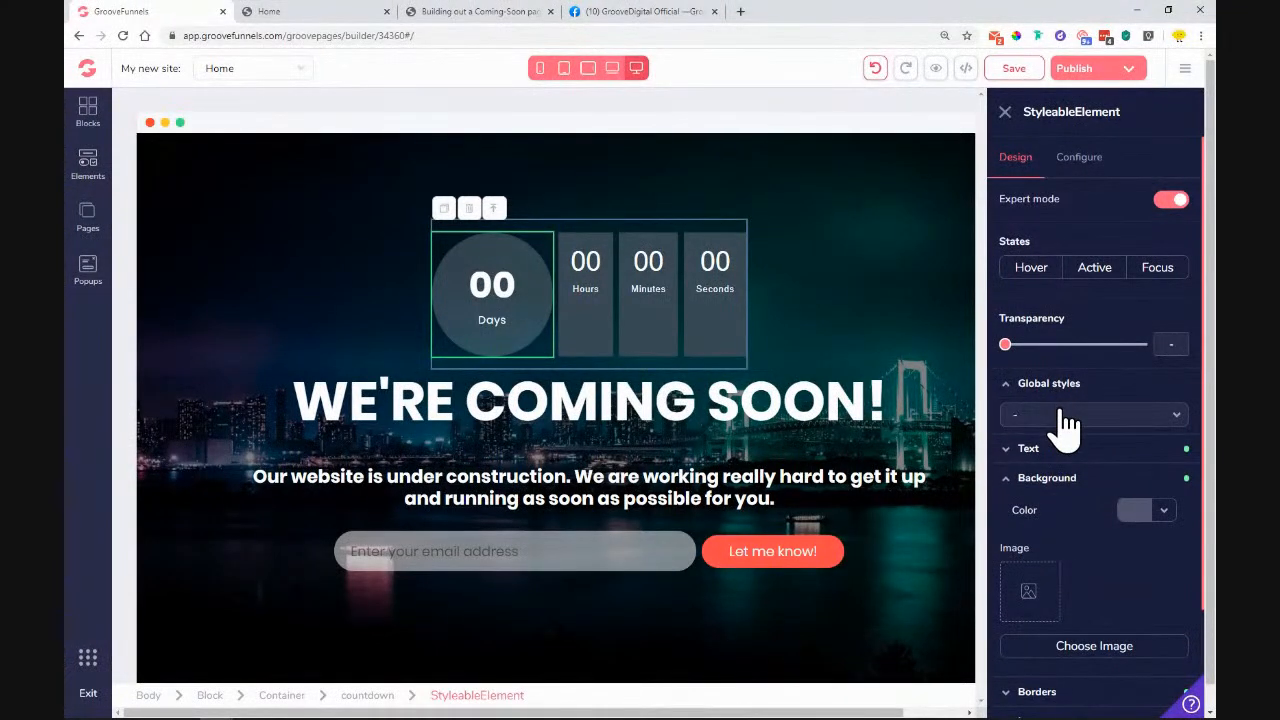
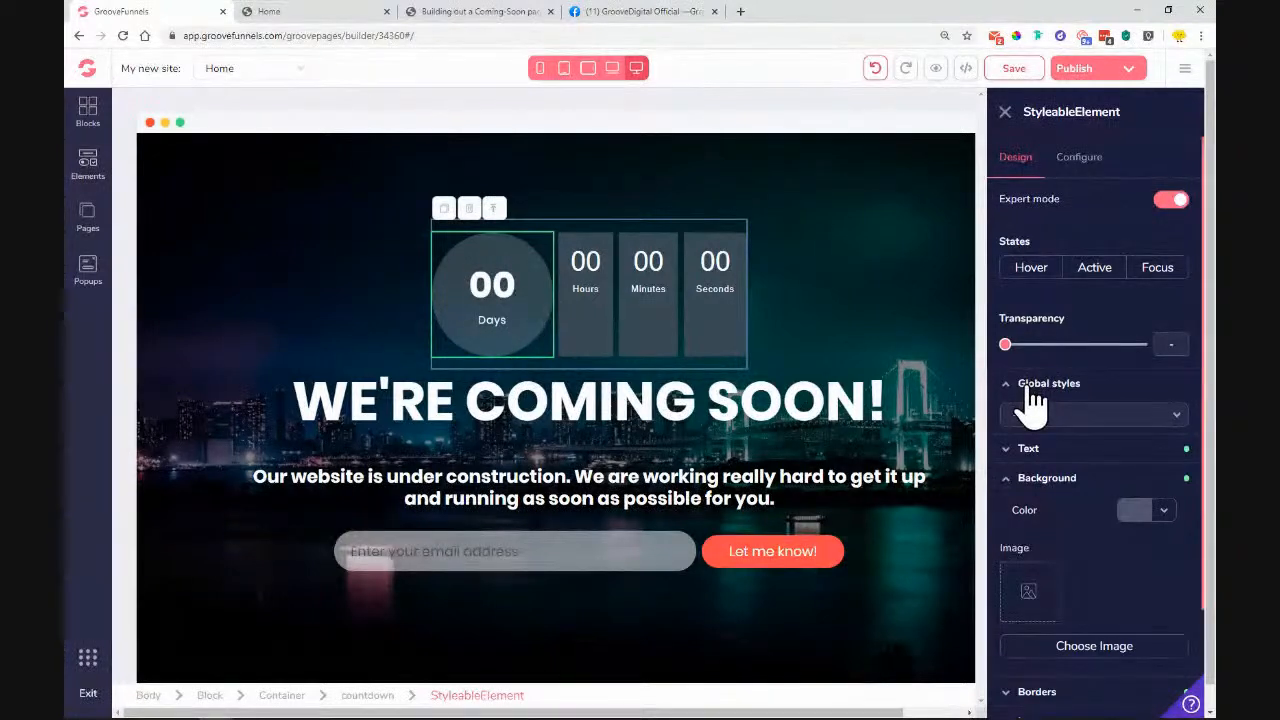
click(1104, 422)
click(1102, 433)
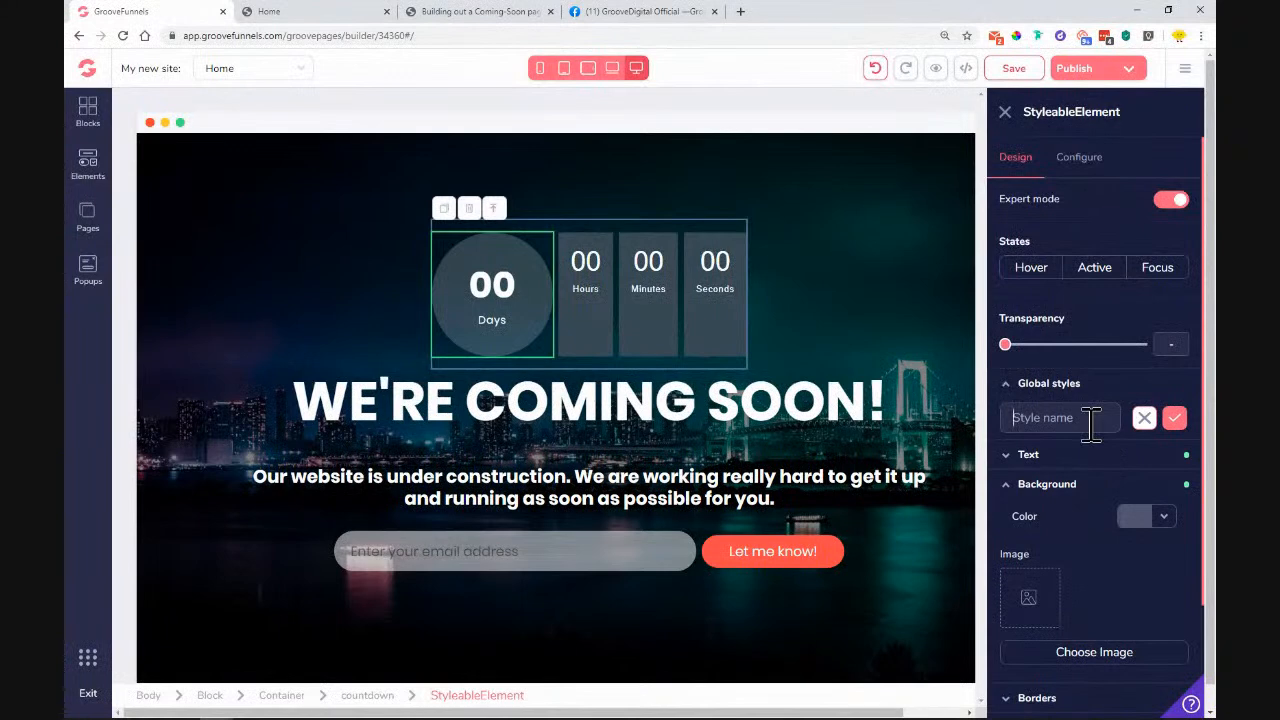
text(countdown timer)
click(1173, 420)
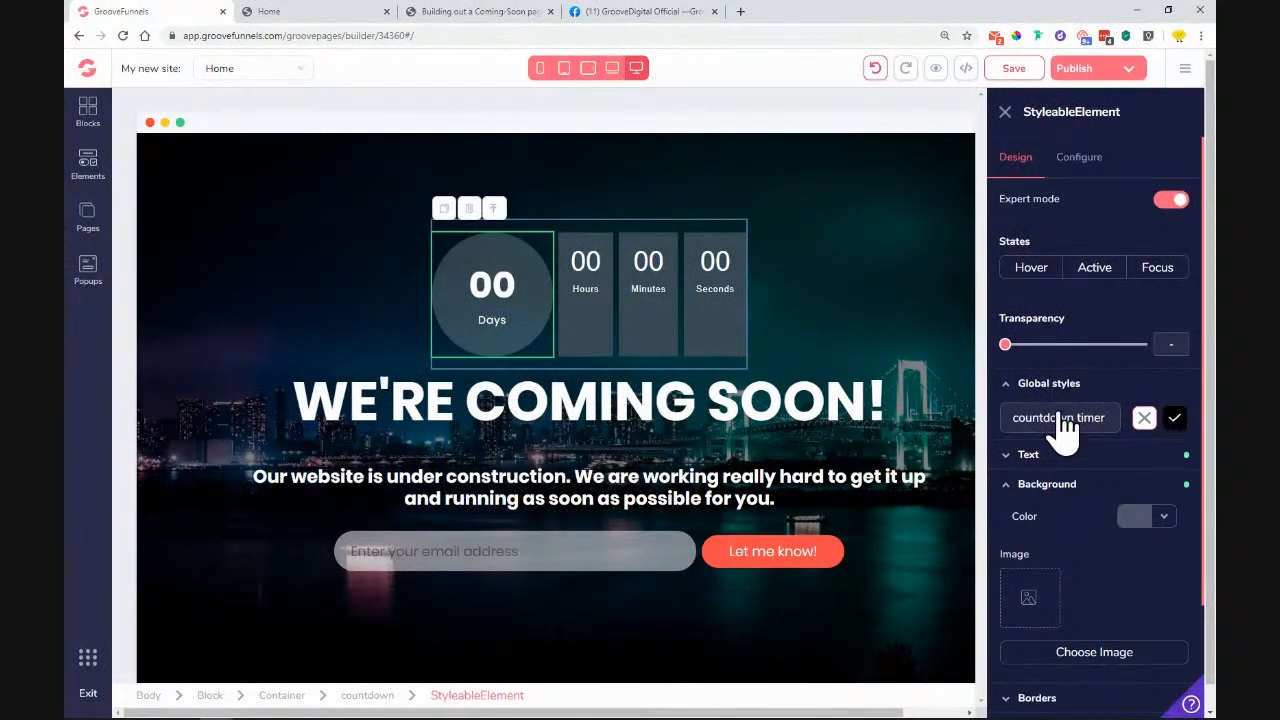
Step: Save the Days number's styling as a new global style named "timer numbers"
click(509, 290)
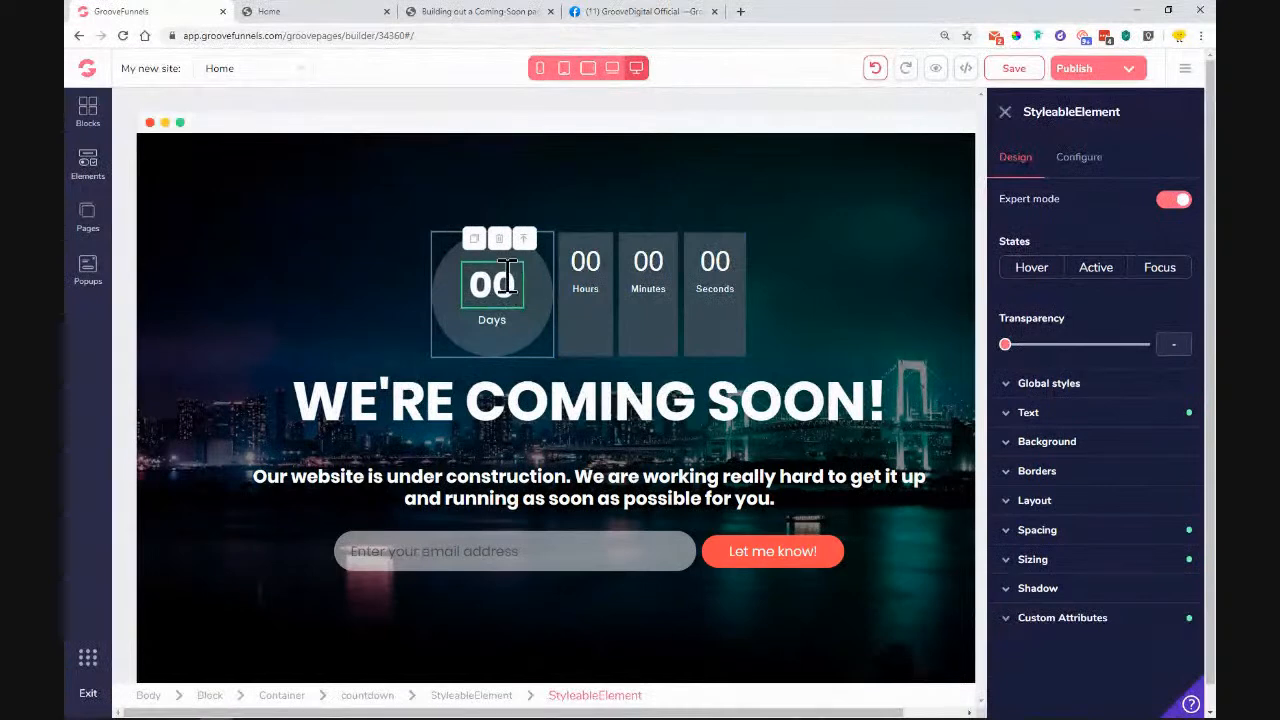
click(1094, 414)
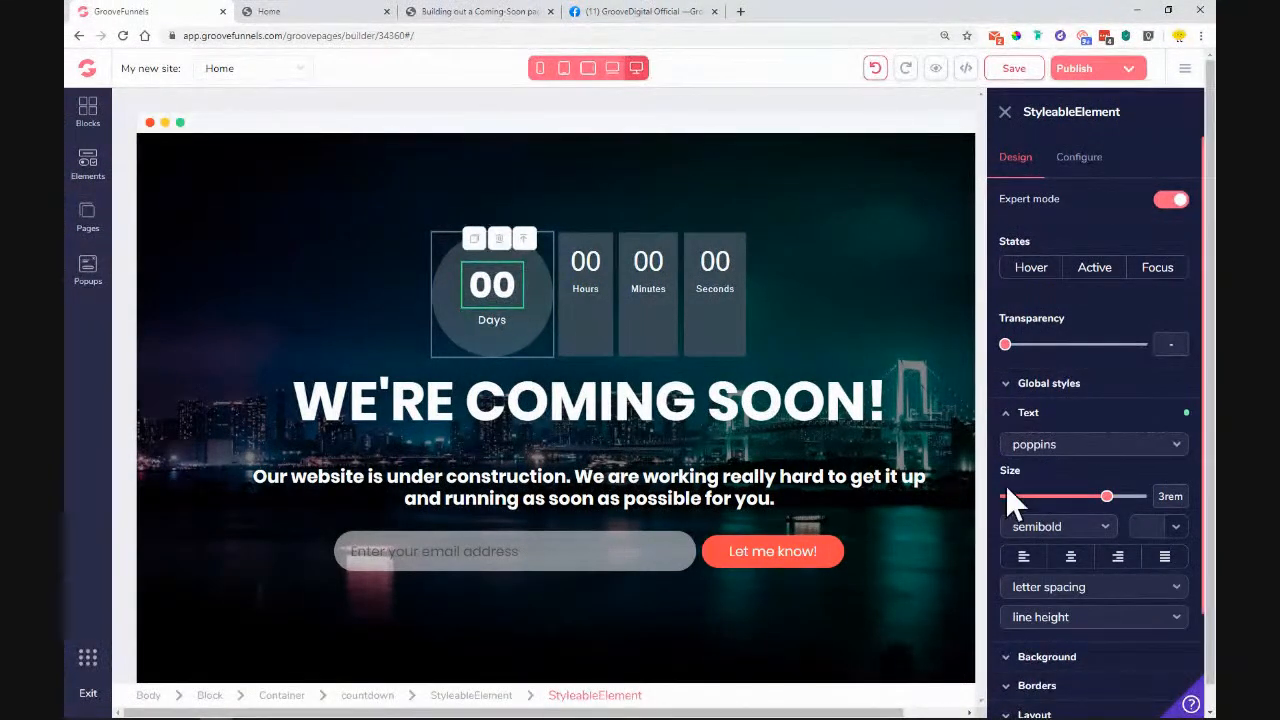
click(1063, 388)
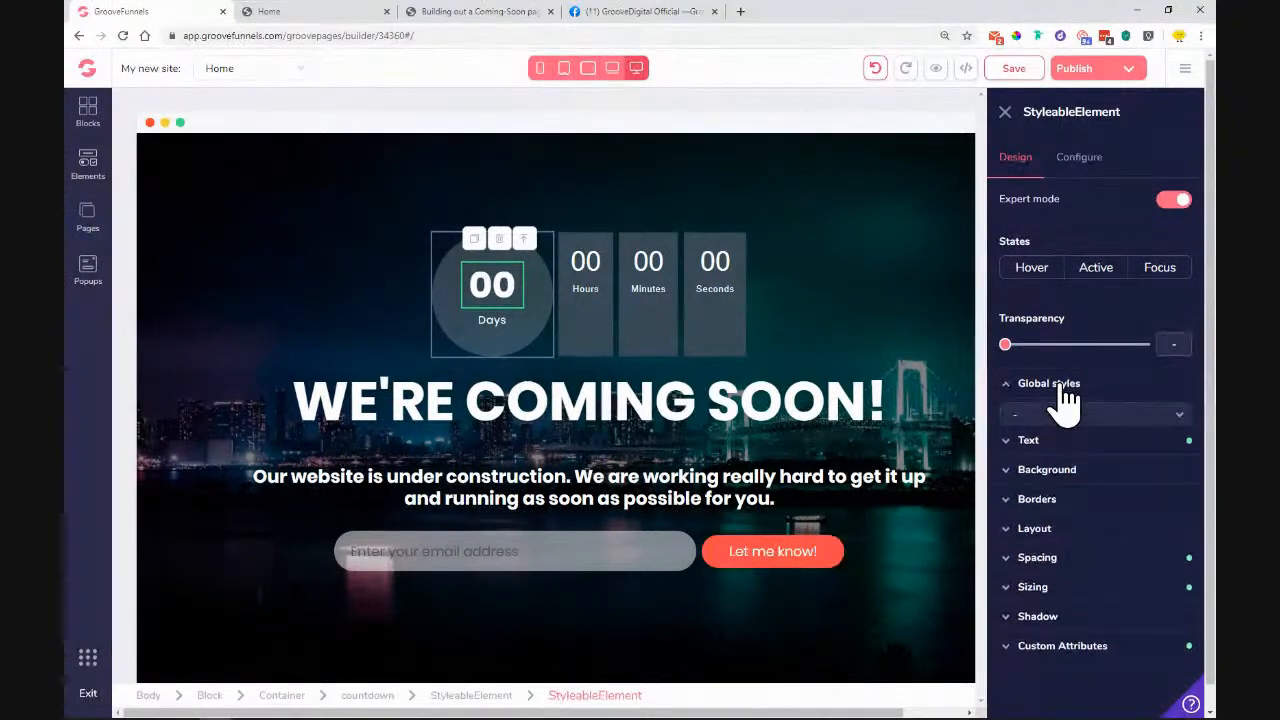
click(1080, 416)
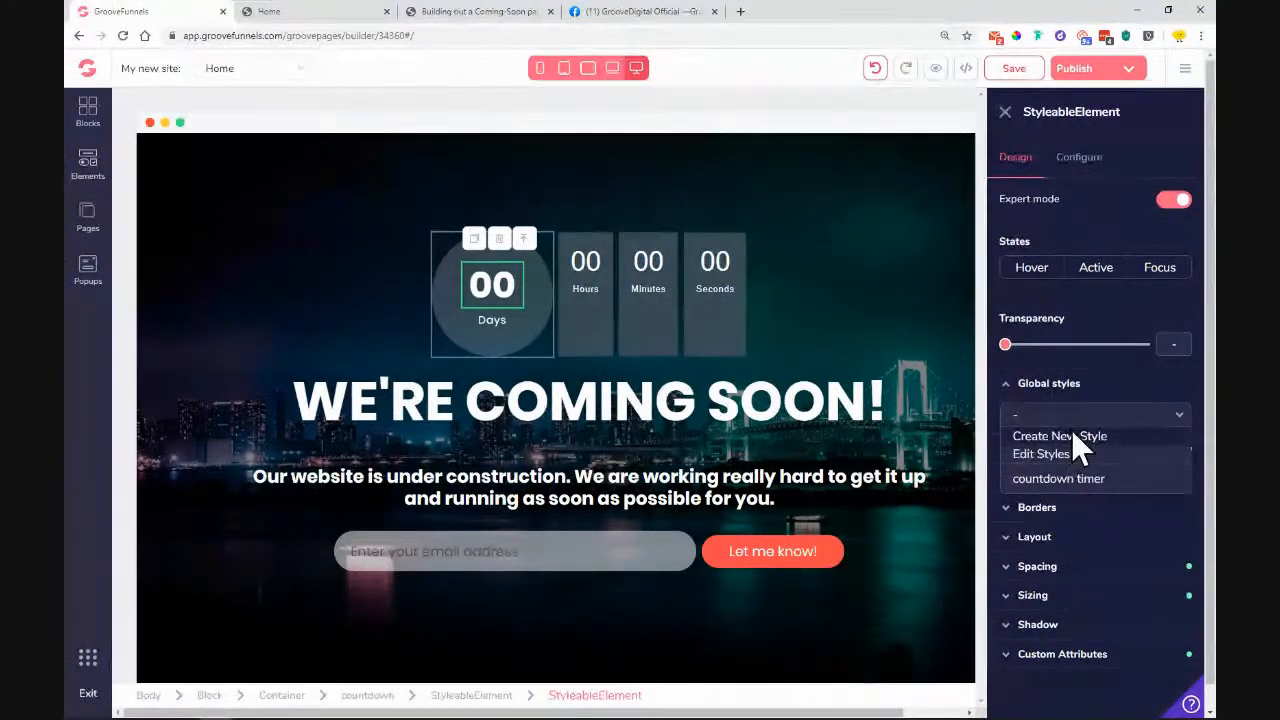
click(1073, 434)
text(cou)
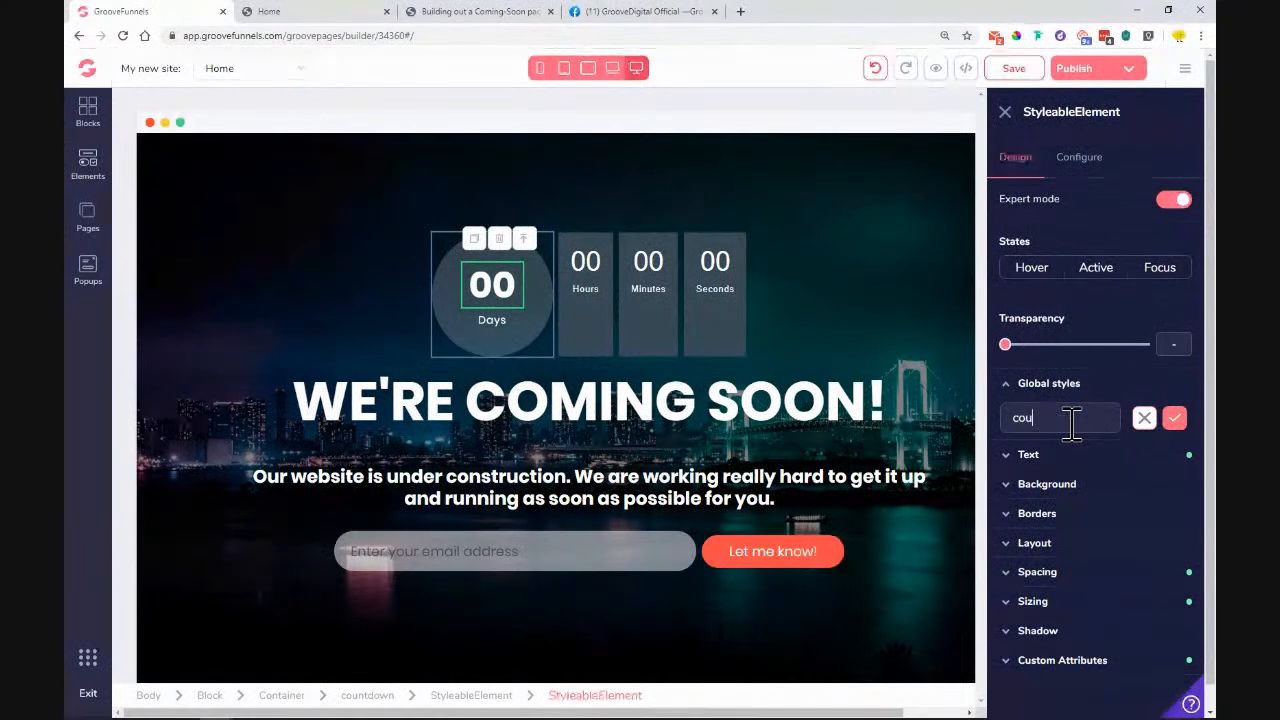
text(ntimer numbers)
click(1173, 420)
Step: Save the "Days" label's styling as a new global style named "timer text"
click(493, 322)
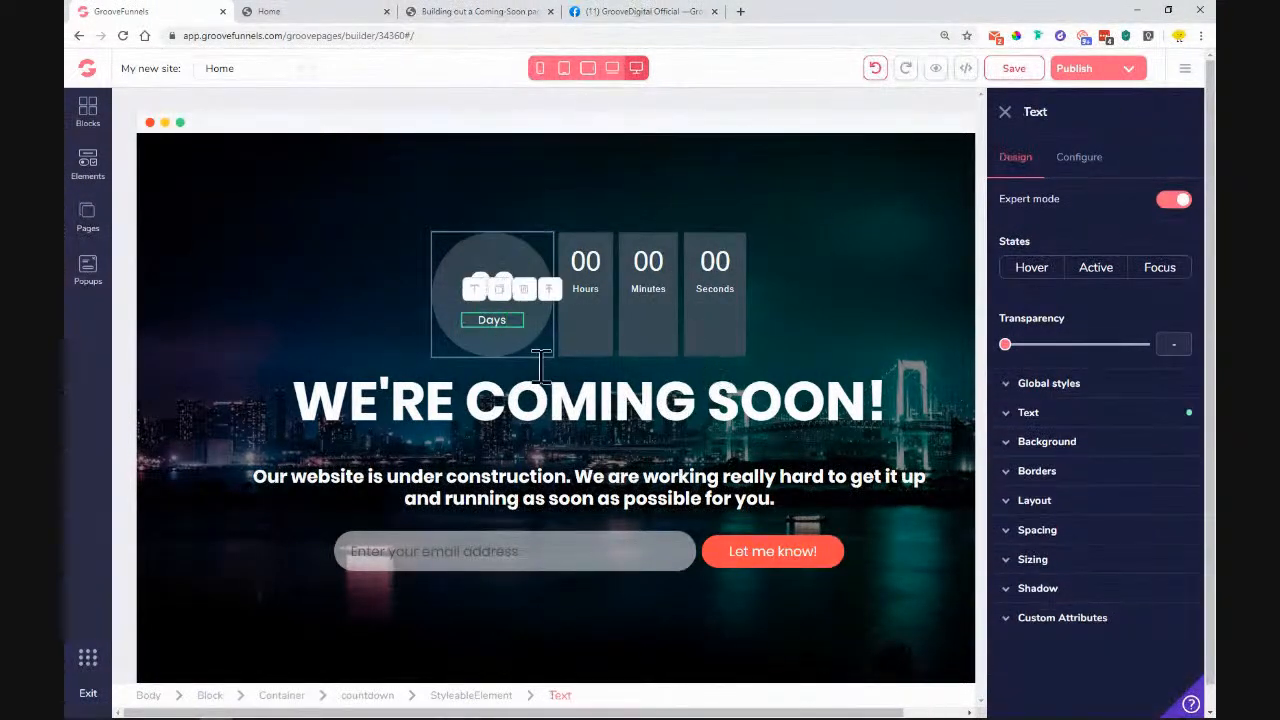
click(1048, 388)
click(1072, 414)
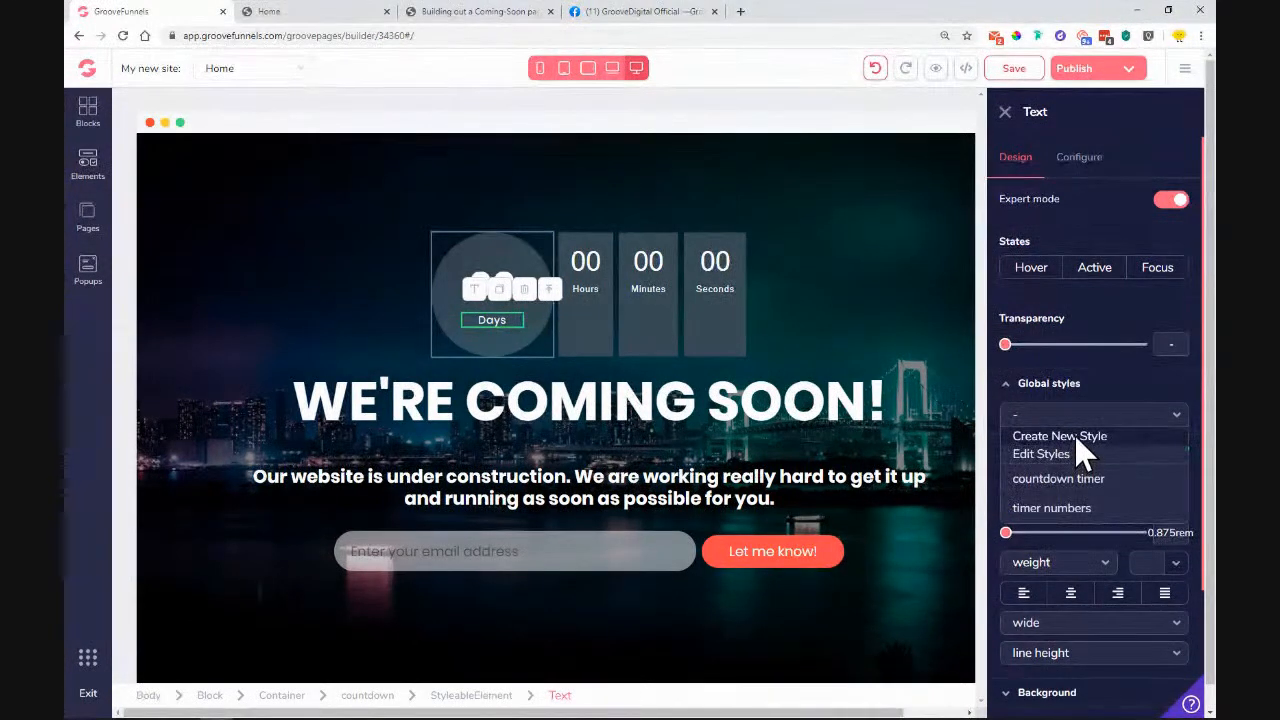
click(1074, 436)
text(countdown te)
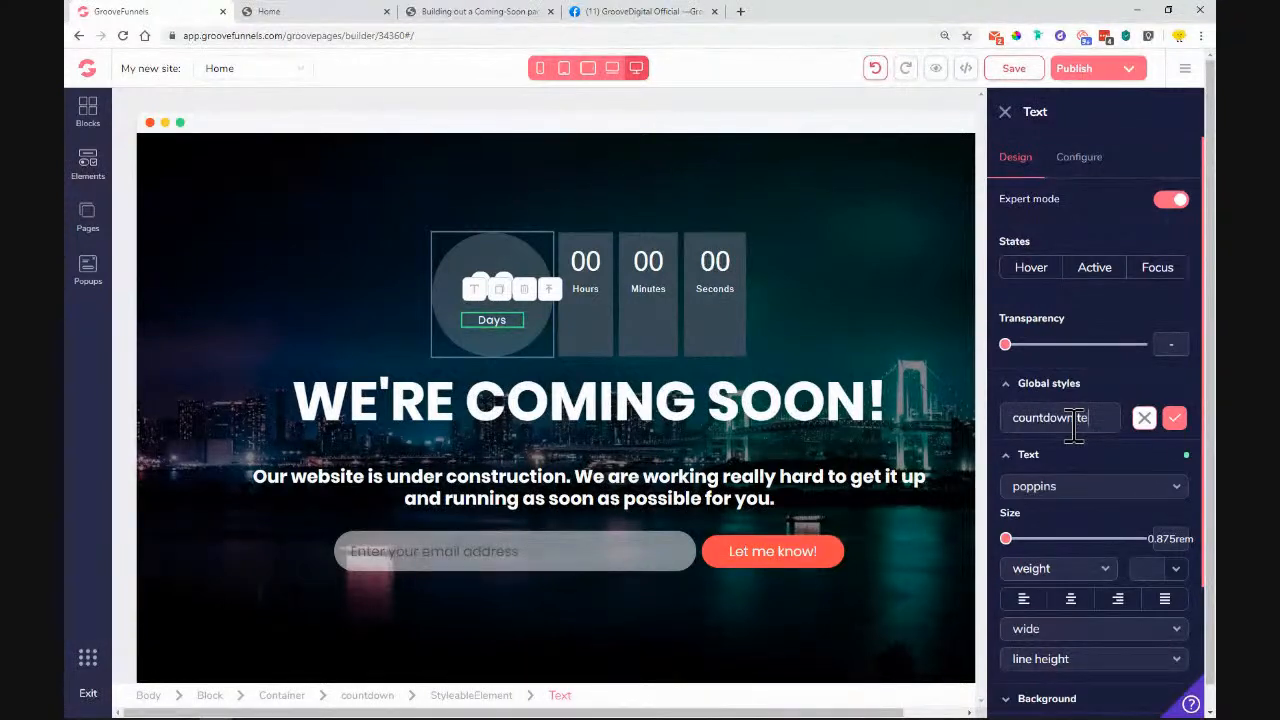
key(BackSpace)
key(BackSpace)
key(BackSpace)
key(BackSpace)
key(BackSpace)
key(BackSpace)
key(BackSpace)
key(BackSpace)
key(BackSpace)
text(timer text)
click(1175, 419)
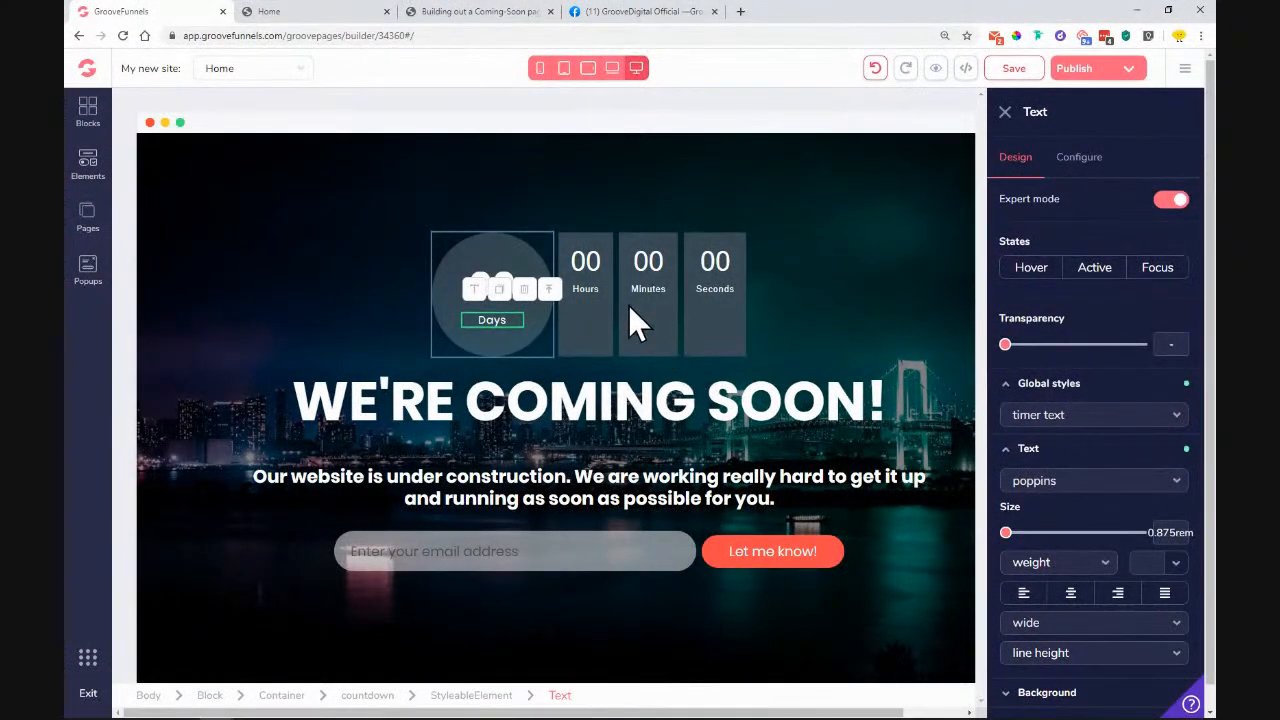
Step: Apply the "countdown timer" global style to the countdown's Hours box
click(590, 300)
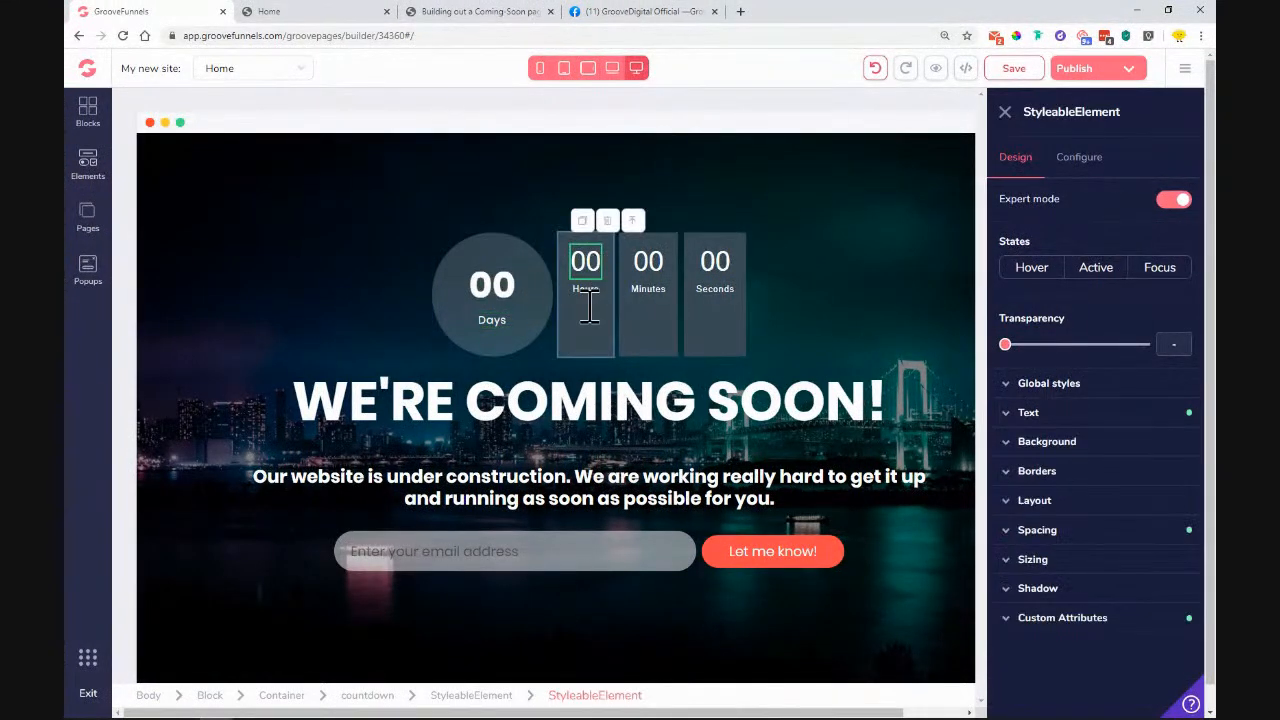
click(583, 326)
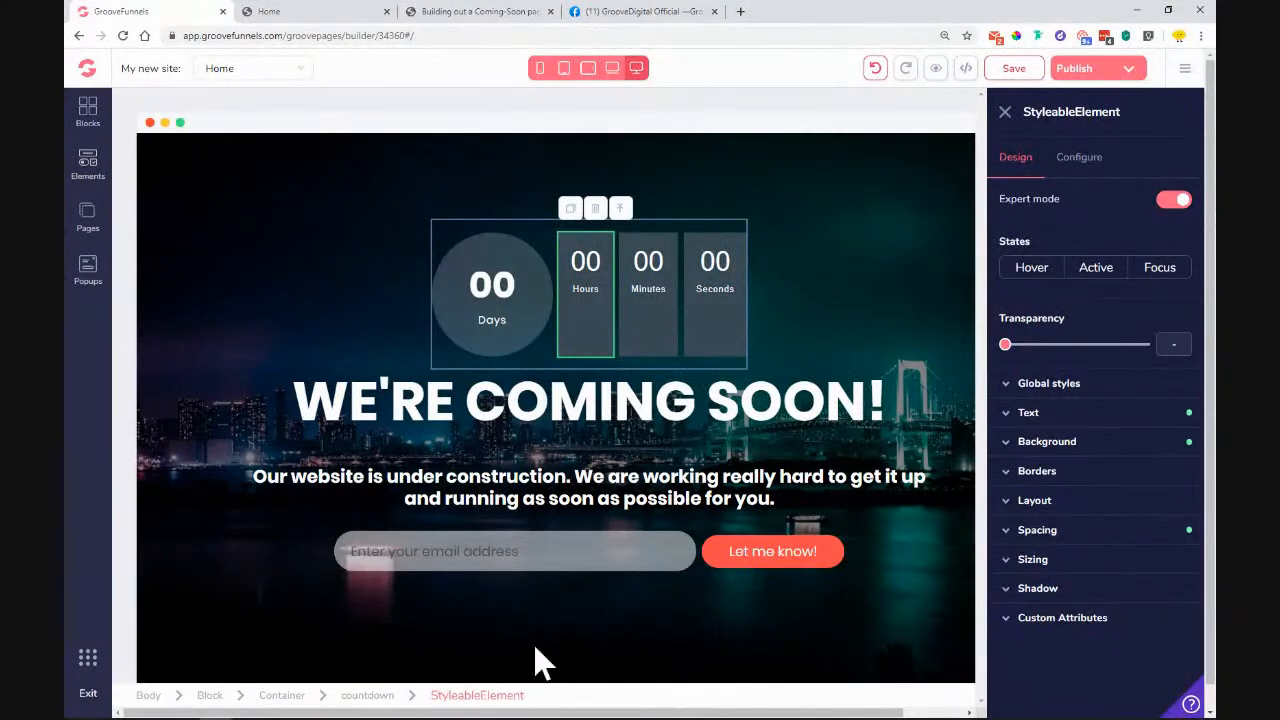
click(1083, 393)
click(1078, 415)
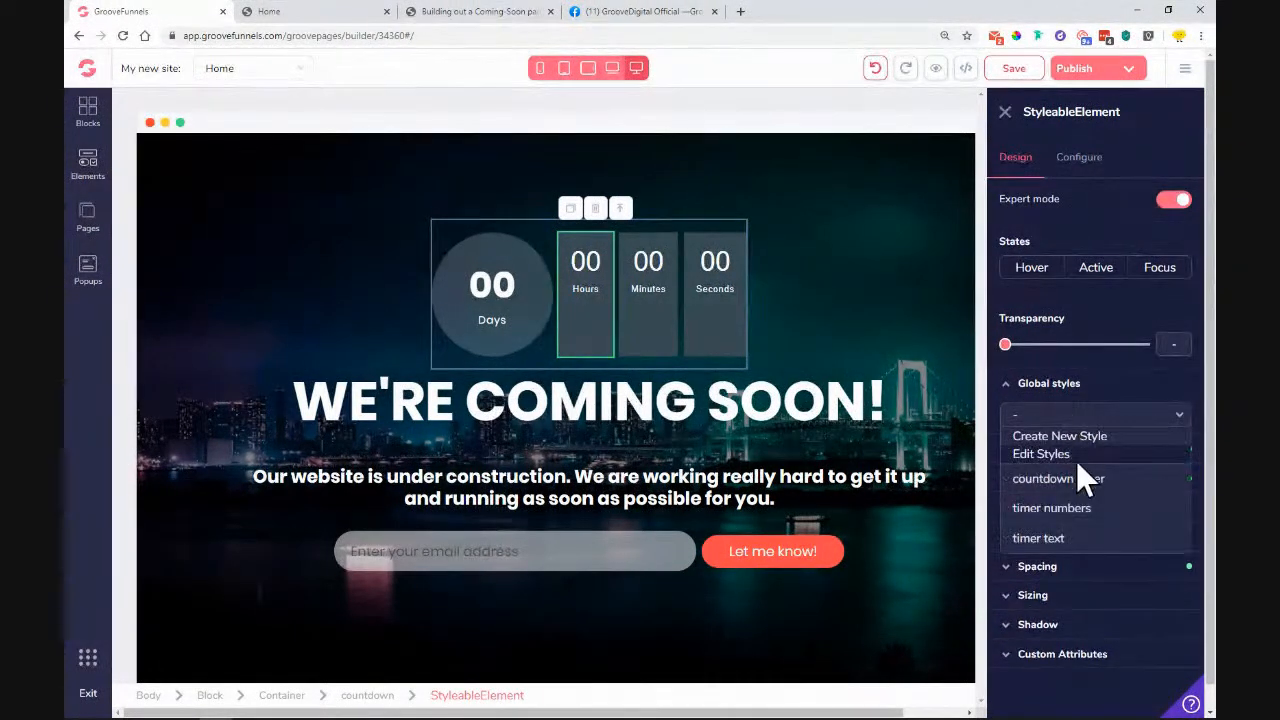
click(1067, 480)
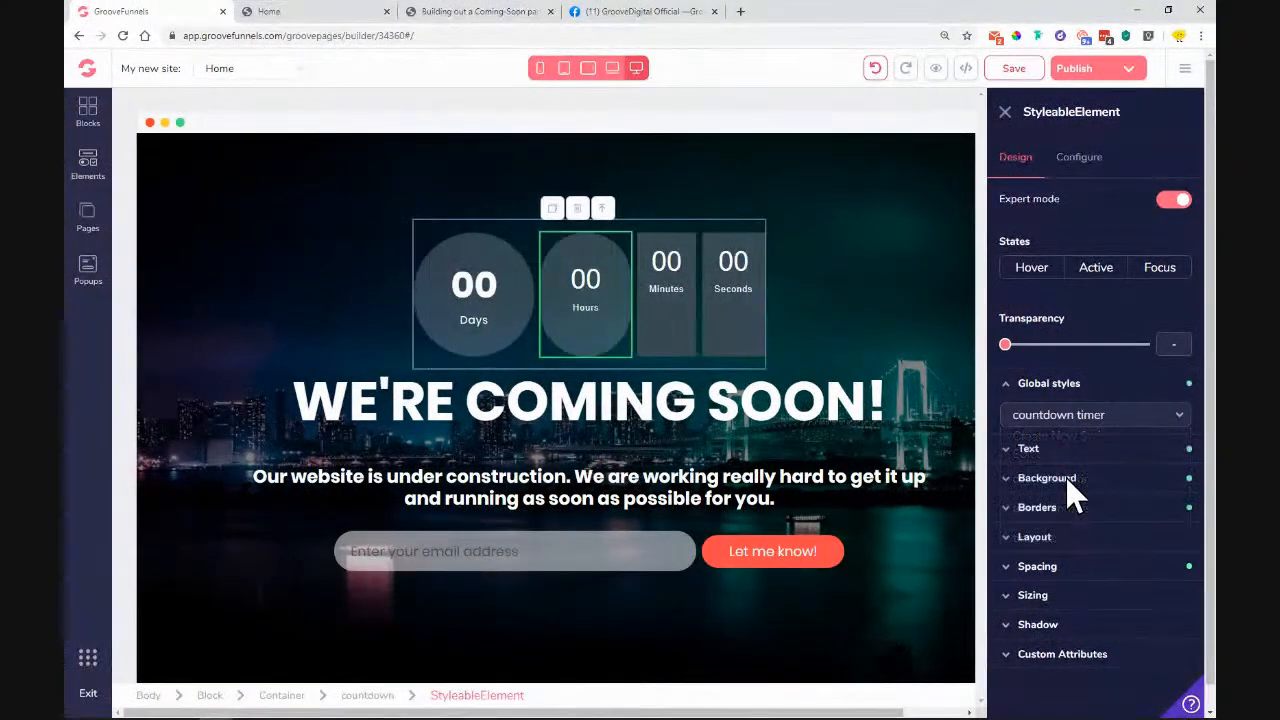
Step: Apply the "timer numbers" global style to the Hours number and "timer text" to the "Hours" label
click(588, 282)
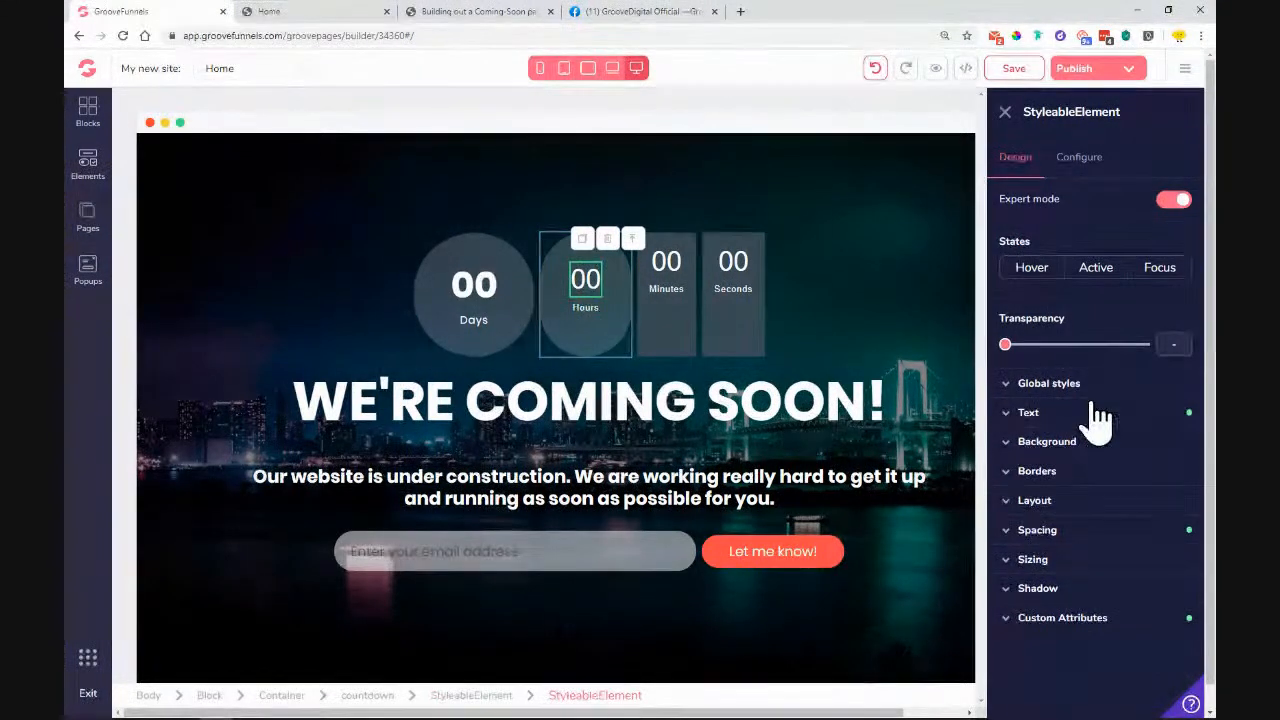
click(1090, 388)
click(1049, 414)
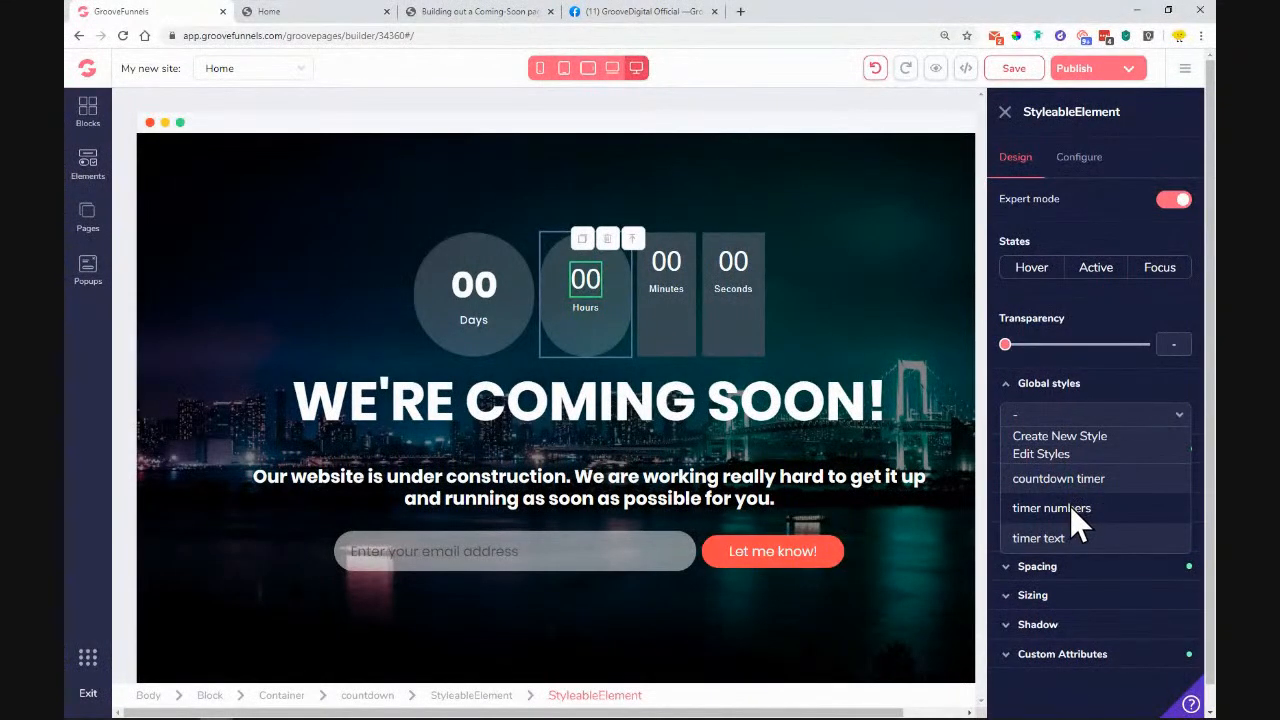
click(1070, 507)
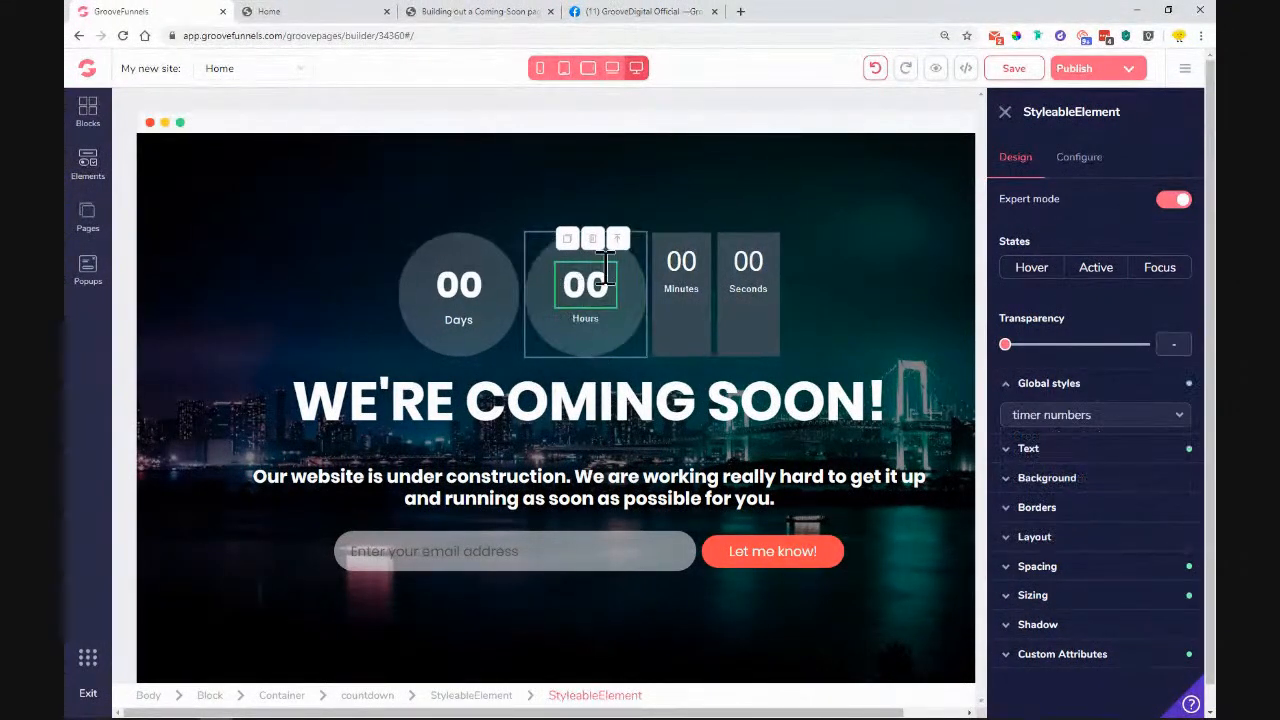
click(588, 319)
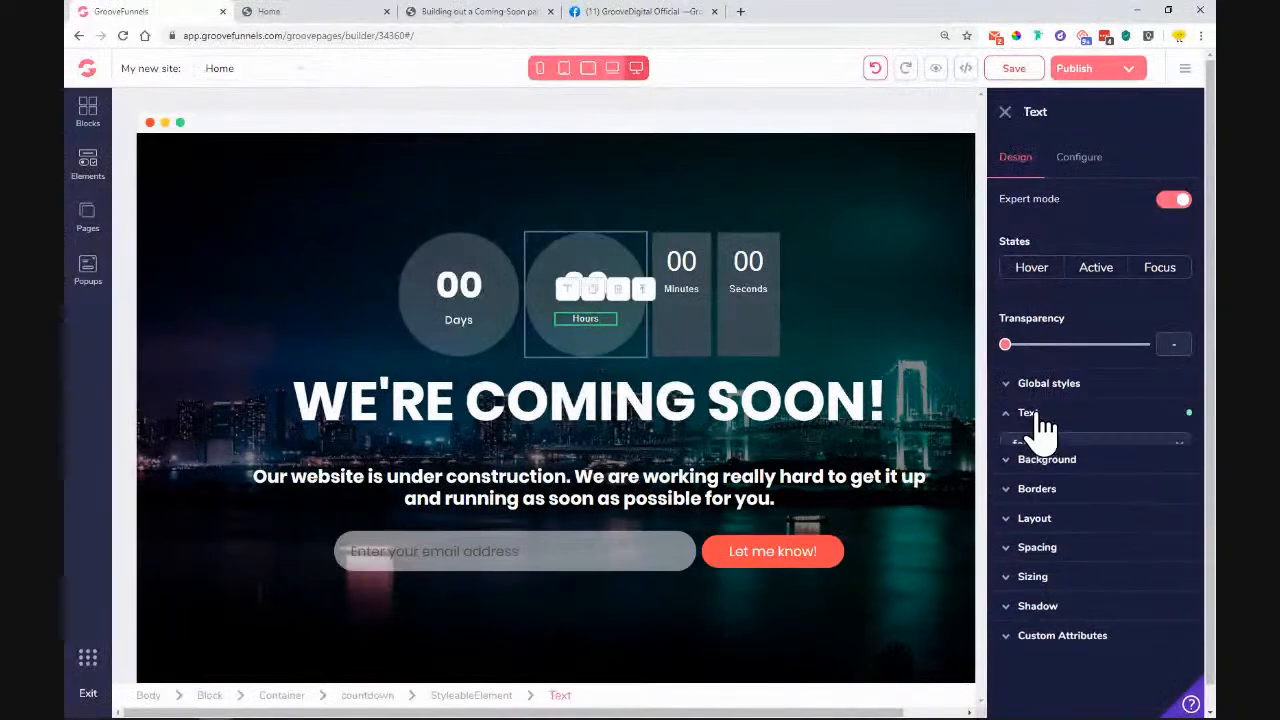
click(1043, 420)
click(1085, 386)
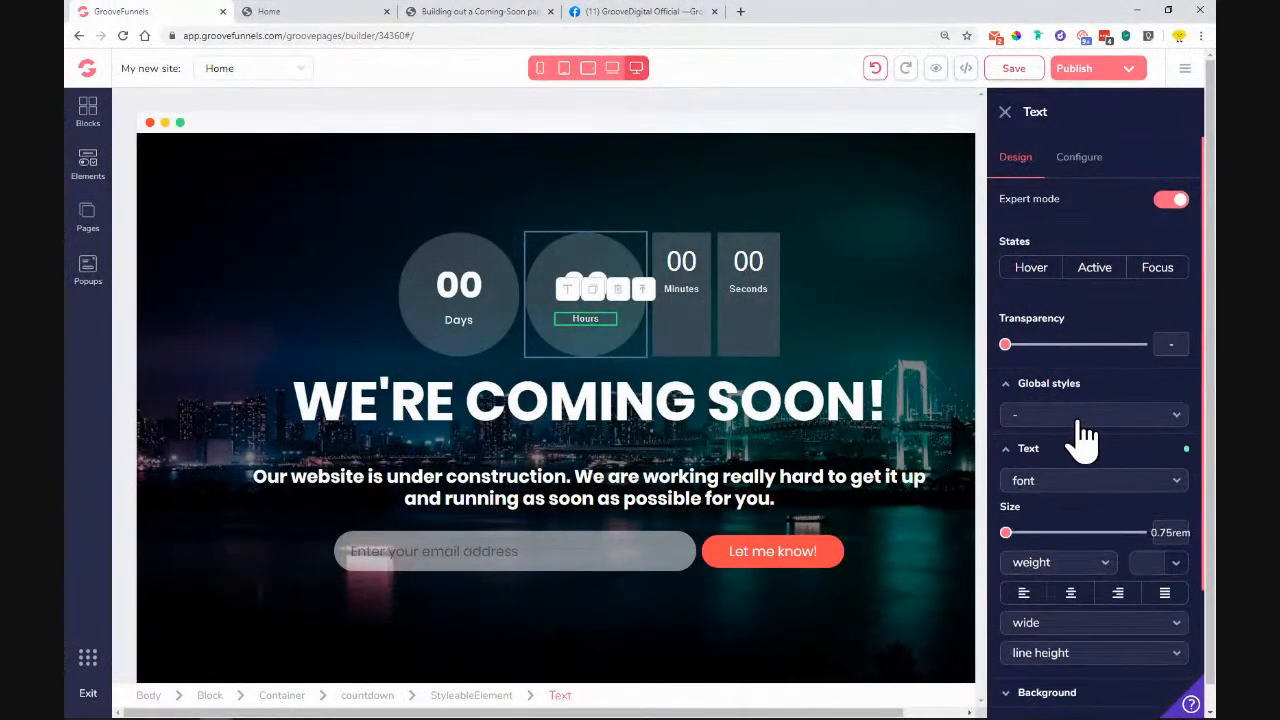
click(1078, 416)
click(1067, 538)
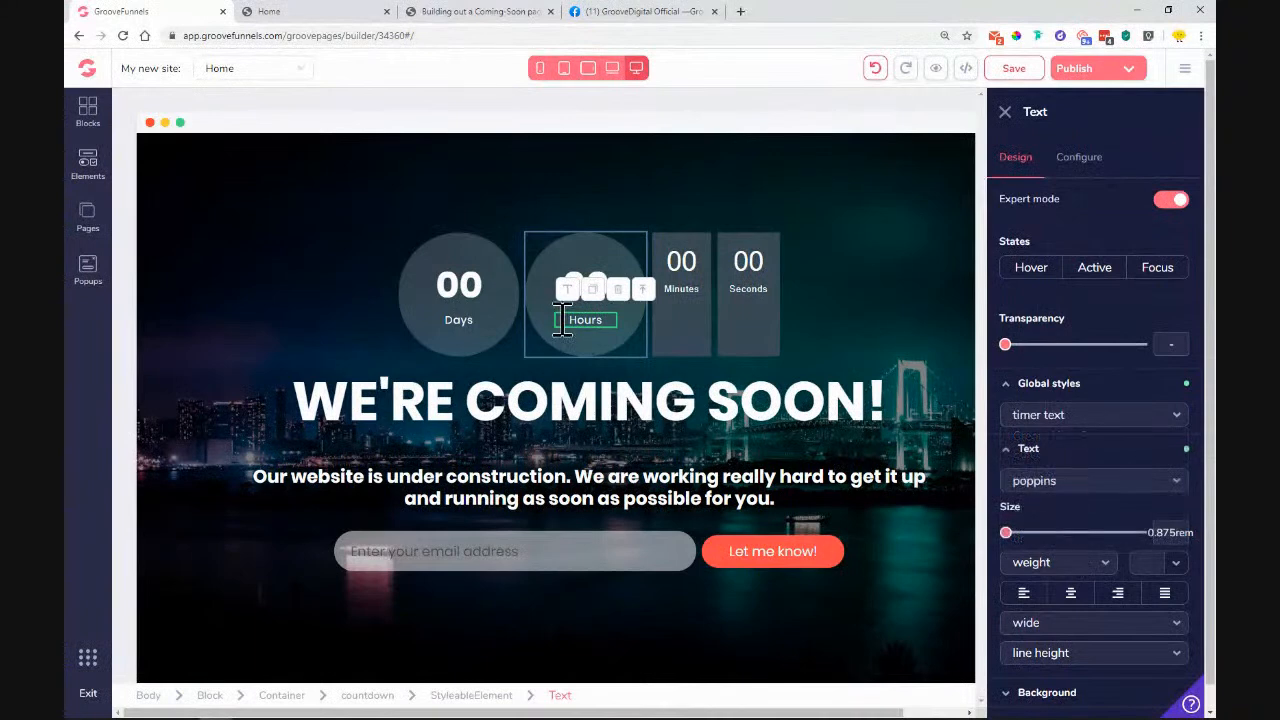
Step: Apply the "countdown timer" global style to the countdown's Minutes box
click(699, 344)
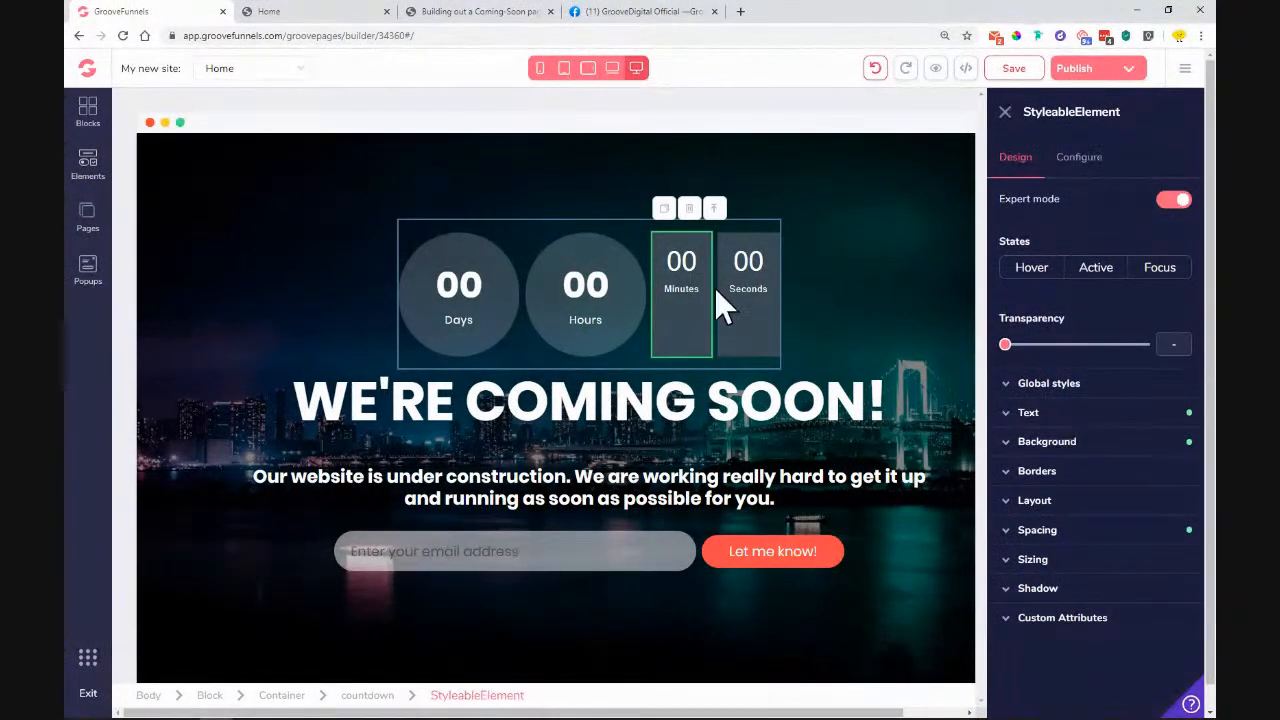
click(1058, 390)
click(1080, 418)
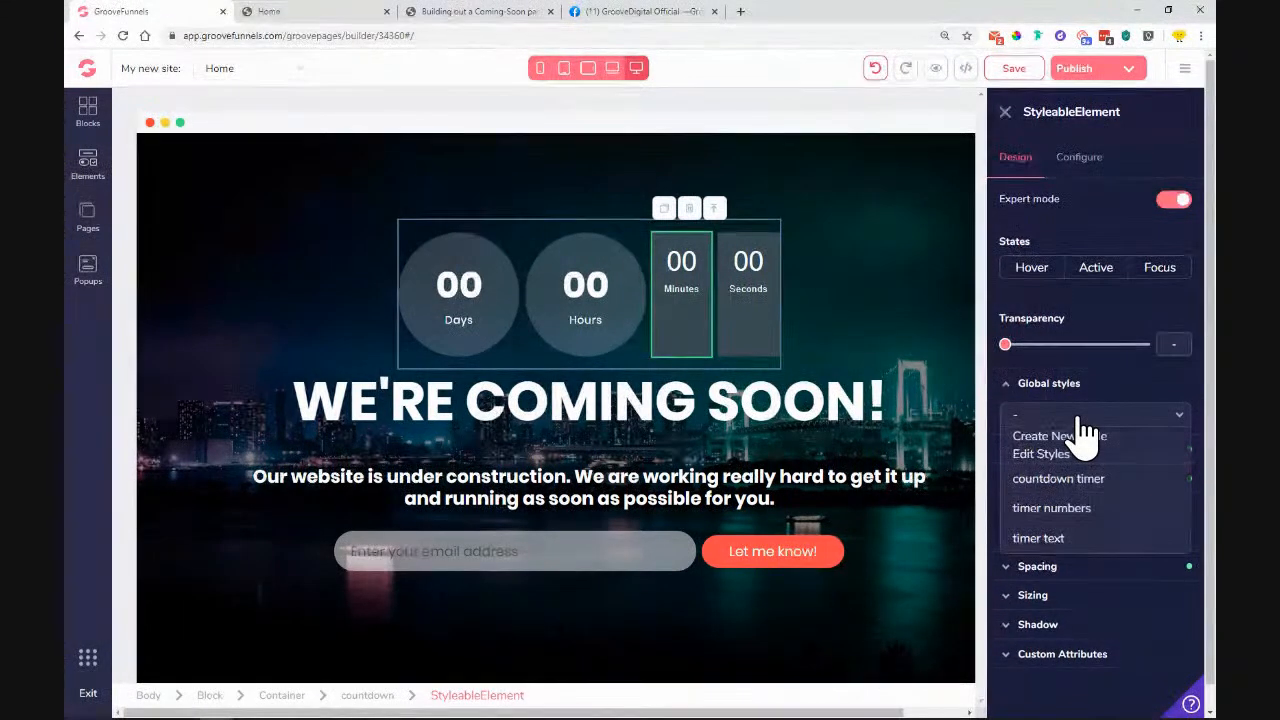
click(1083, 478)
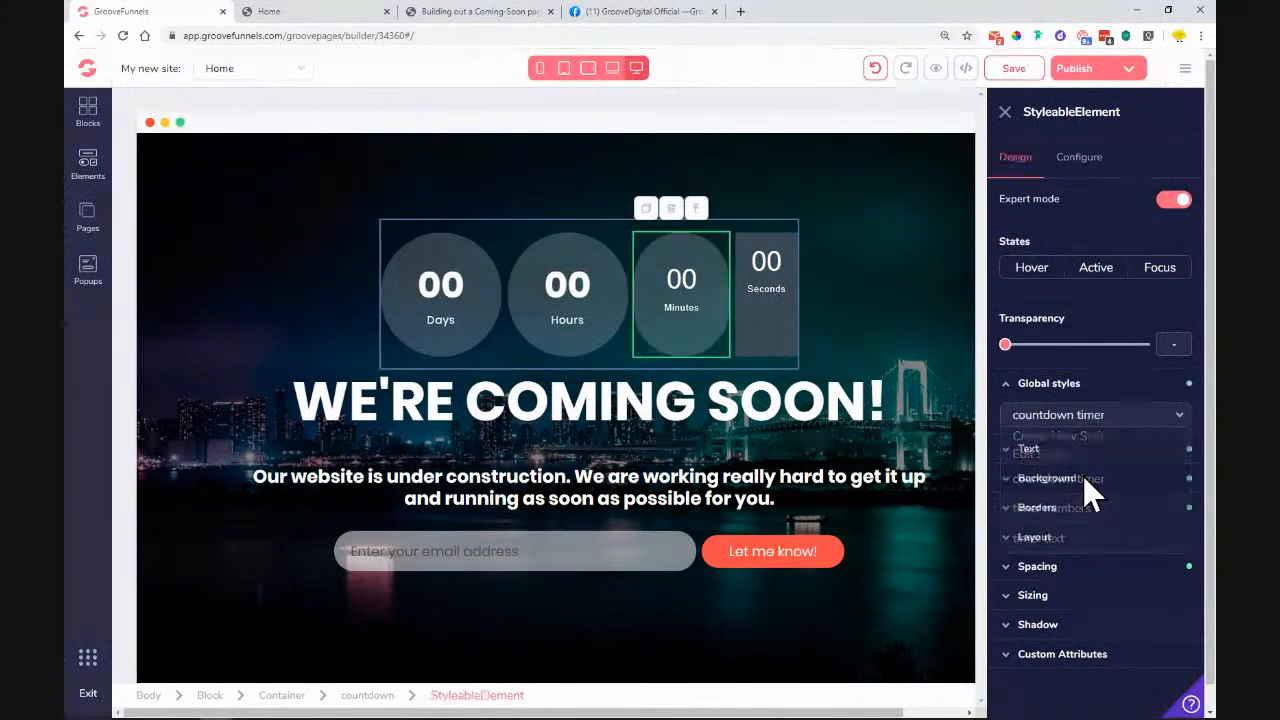
Step: Apply the "timer numbers" global style to the Minutes number and "timer text" to the "Minutes" label
click(684, 279)
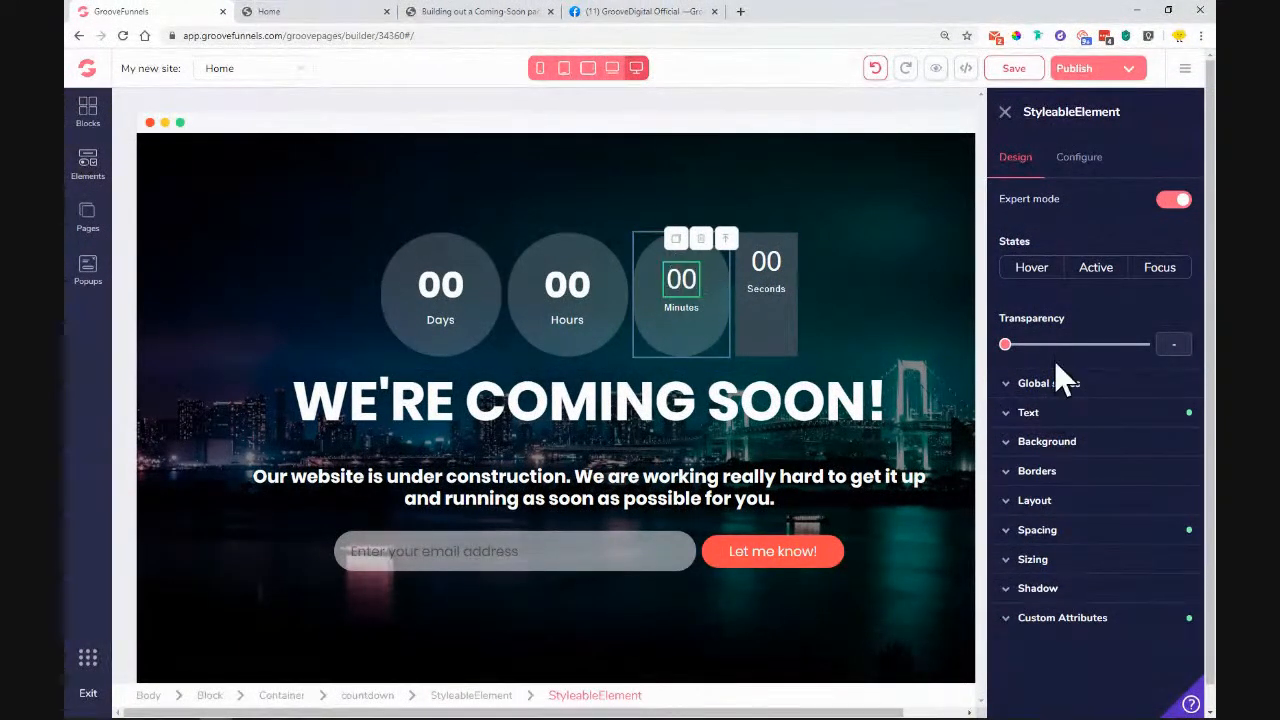
click(1080, 386)
click(1082, 416)
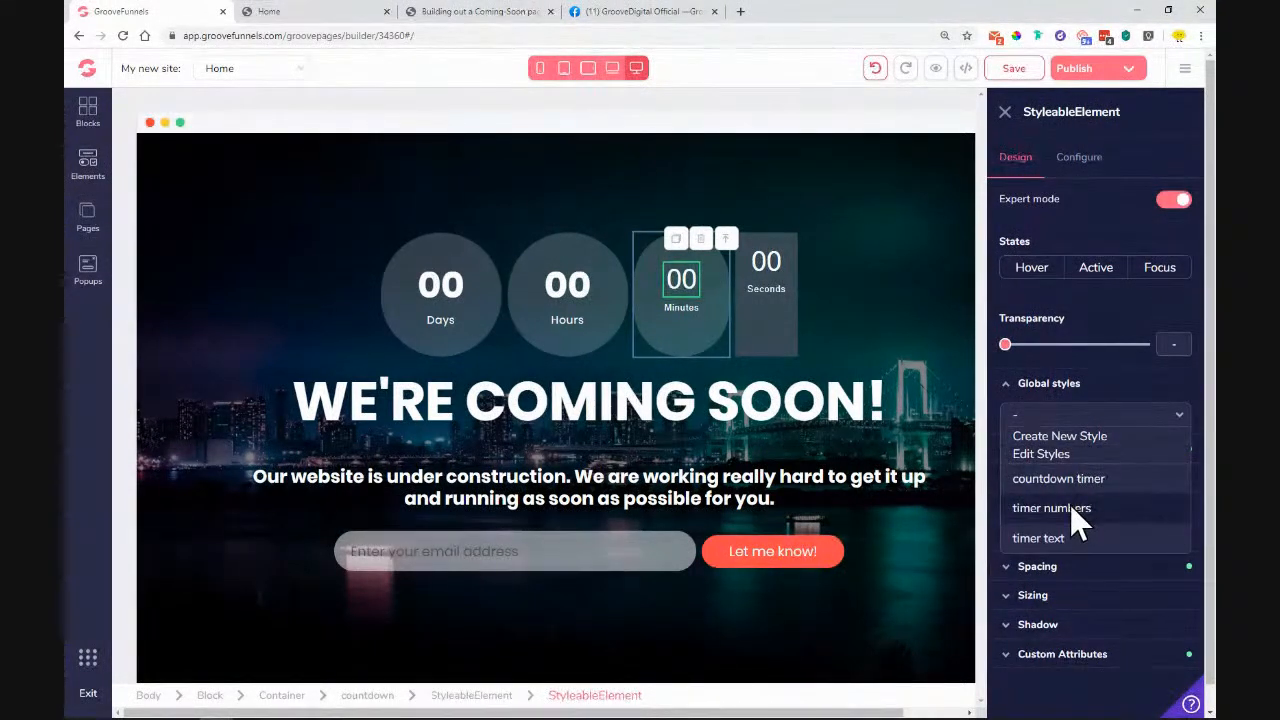
click(1075, 508)
click(683, 318)
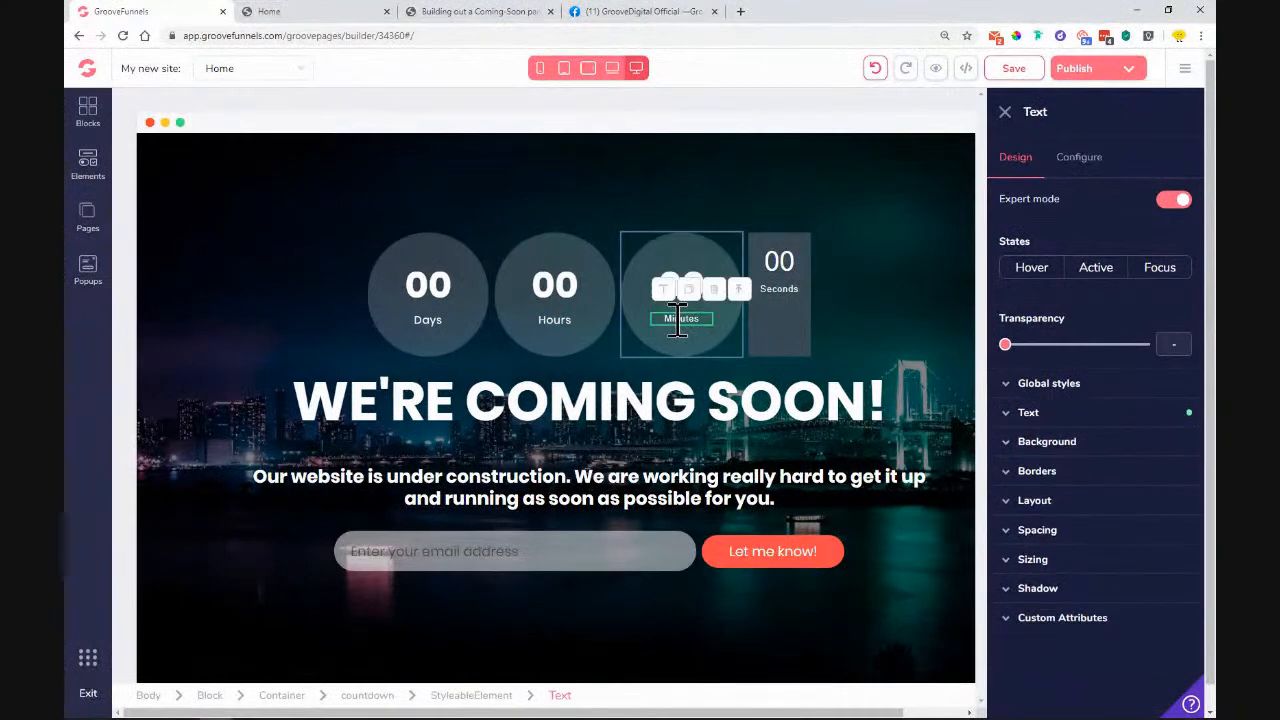
click(1066, 386)
click(1080, 420)
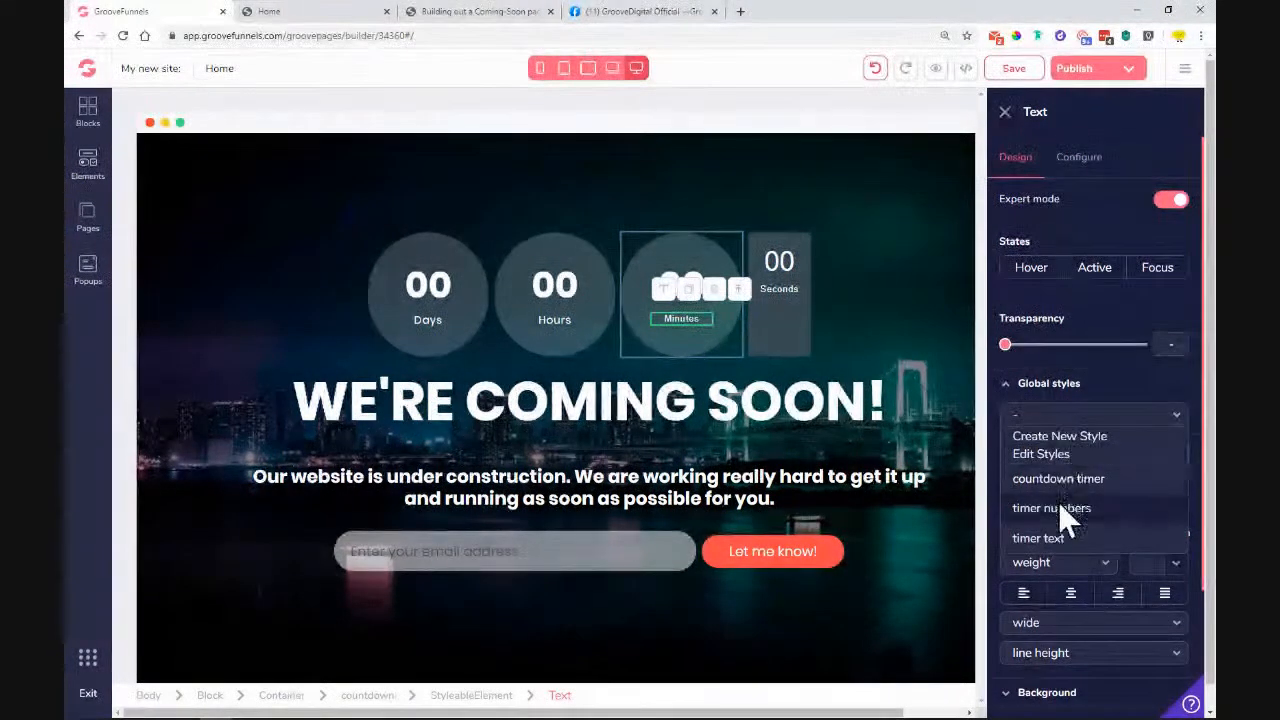
click(1058, 538)
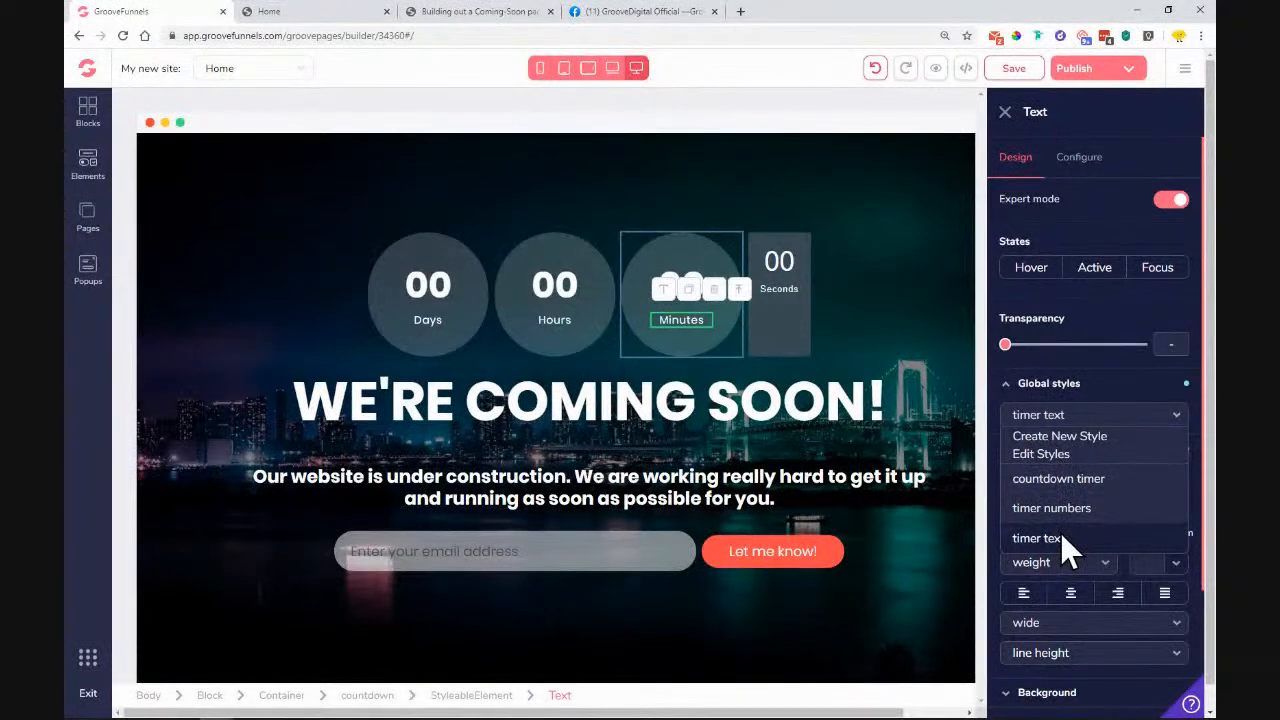
Step: Apply the "countdown timer" global style to the countdown's Seconds box
click(796, 329)
click(788, 339)
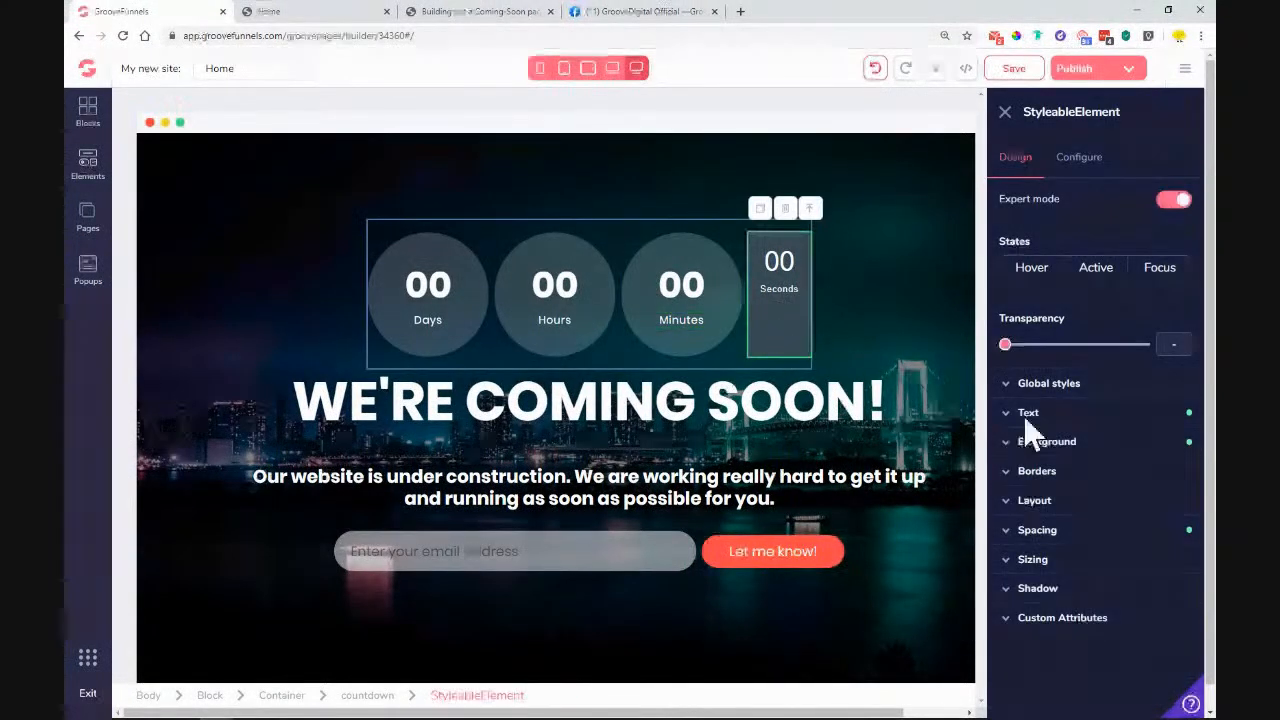
click(1088, 416)
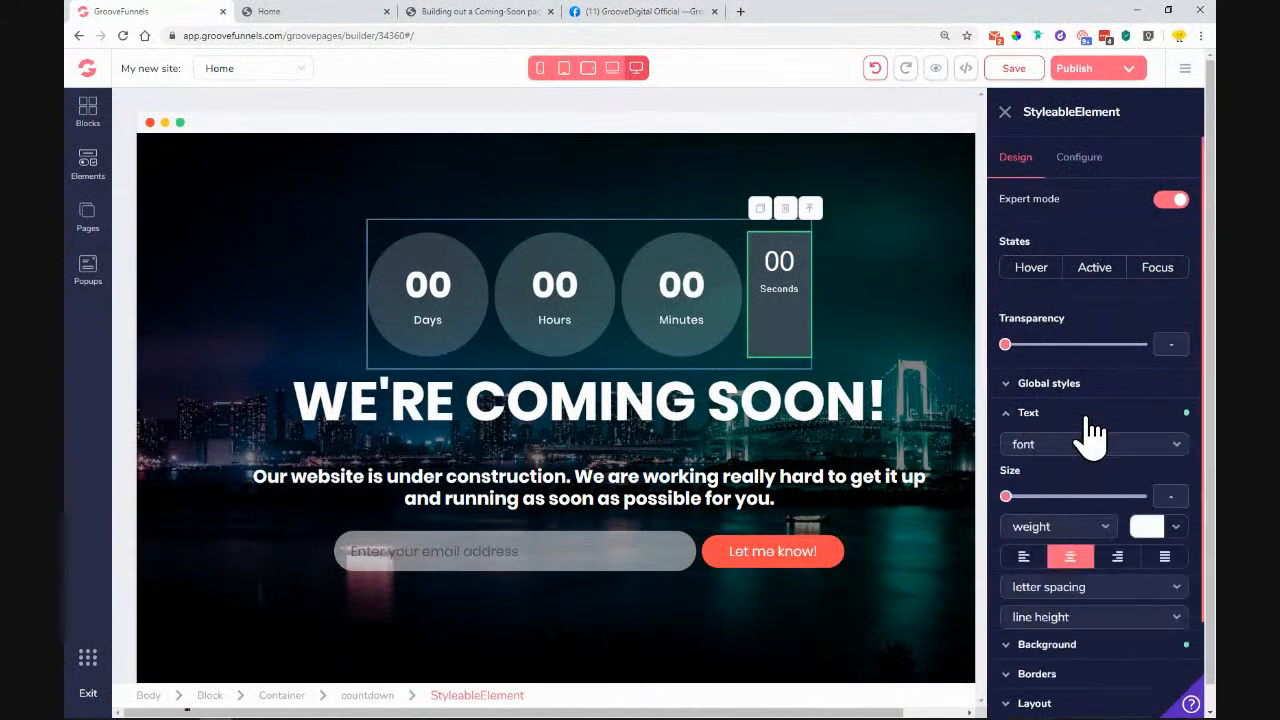
click(1088, 415)
click(1085, 386)
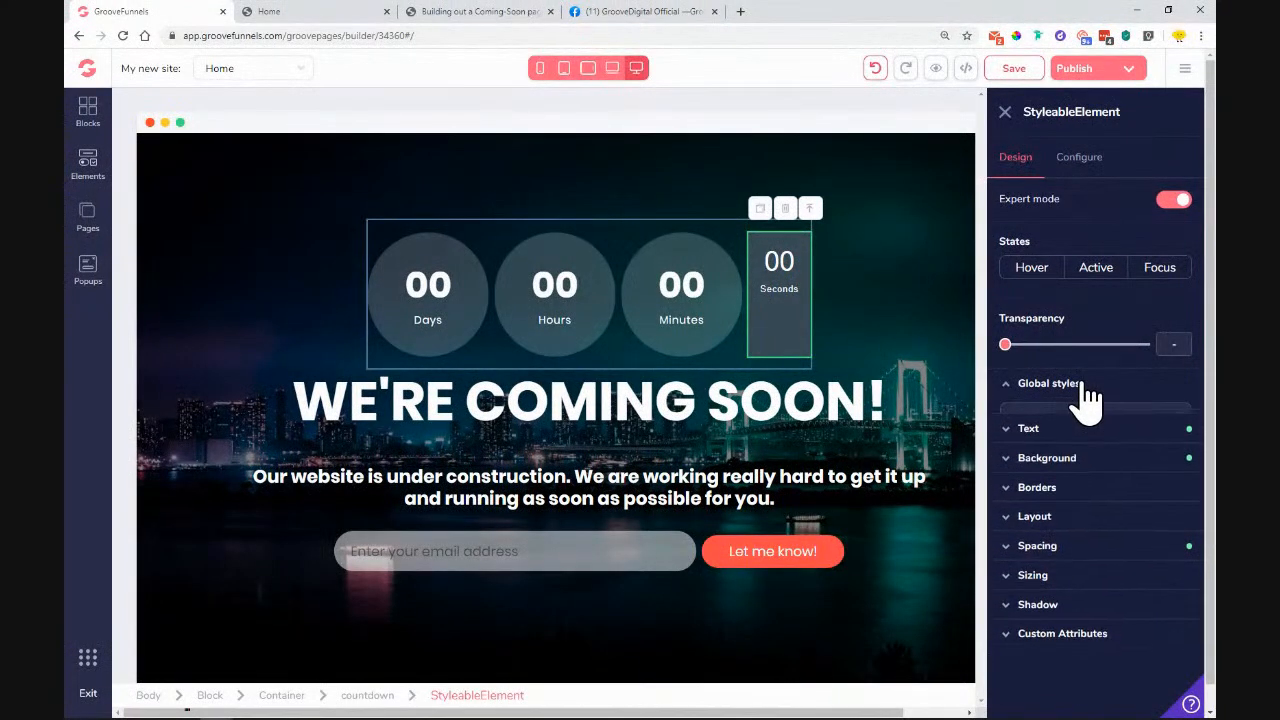
click(1084, 416)
click(1081, 478)
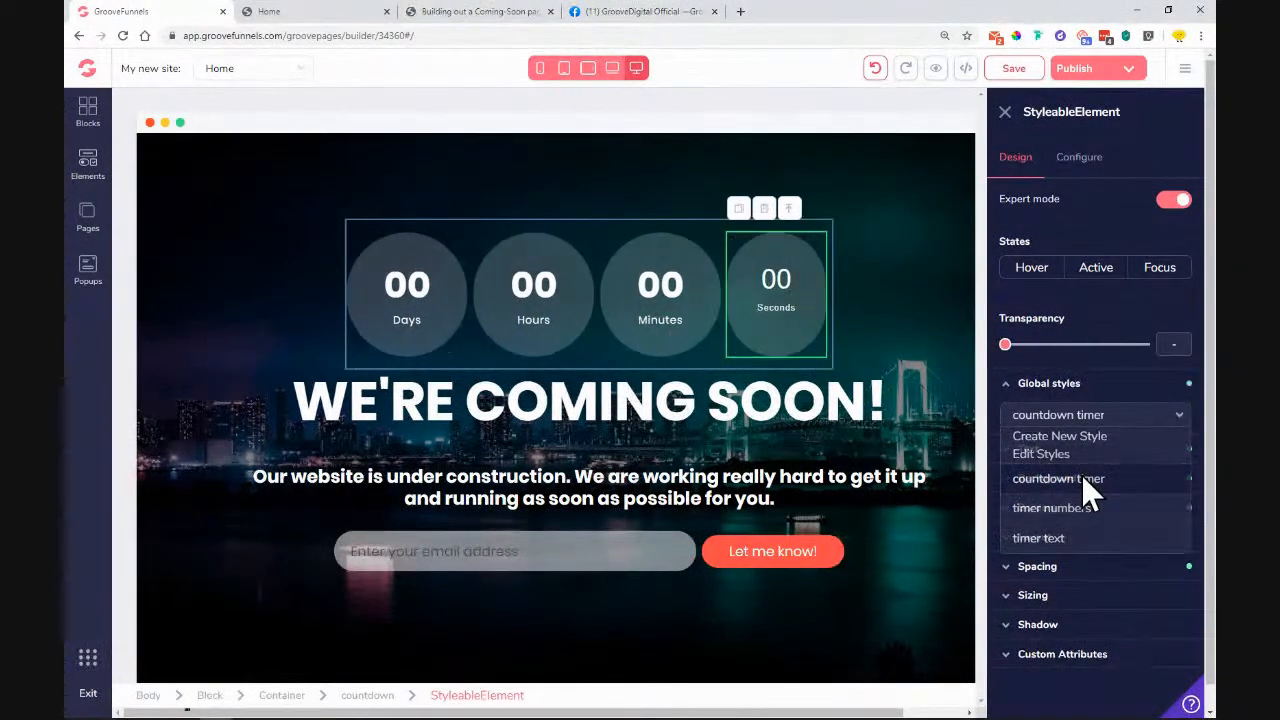
Step: Apply the "timer numbers" global style to the Seconds number and "timer text" to the "Seconds" label
click(775, 279)
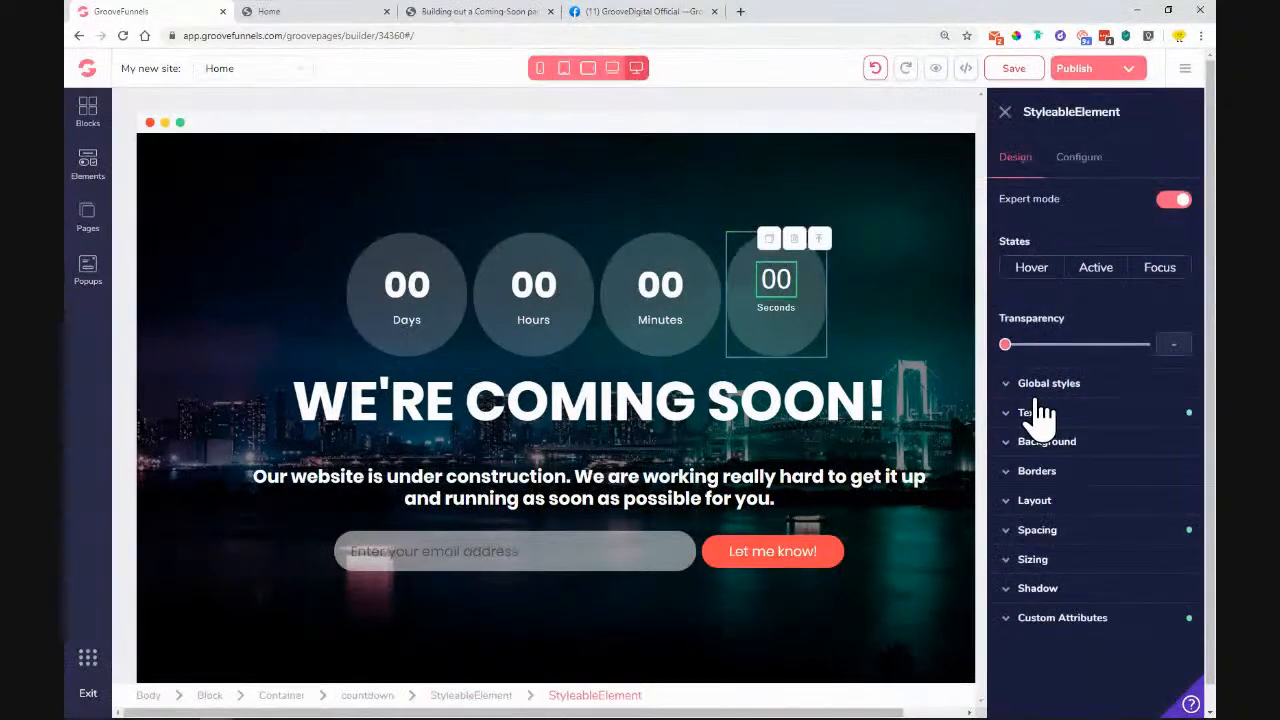
click(1050, 386)
click(1062, 416)
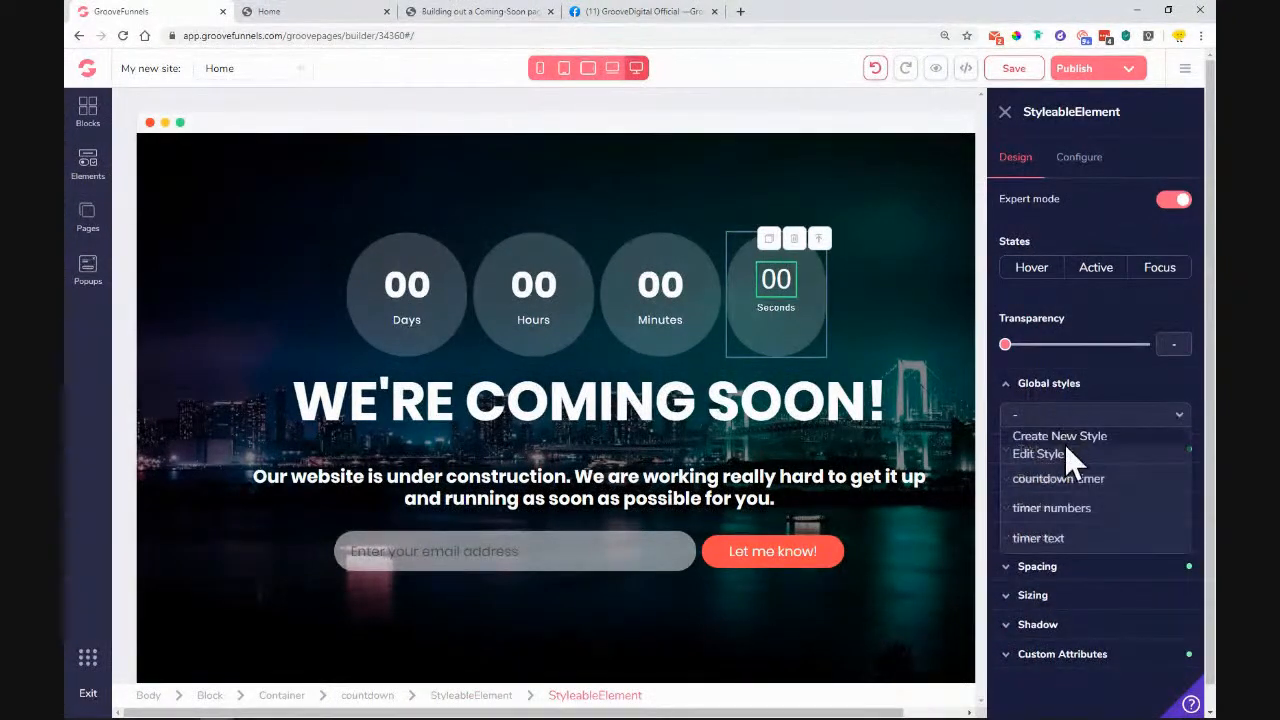
click(1070, 507)
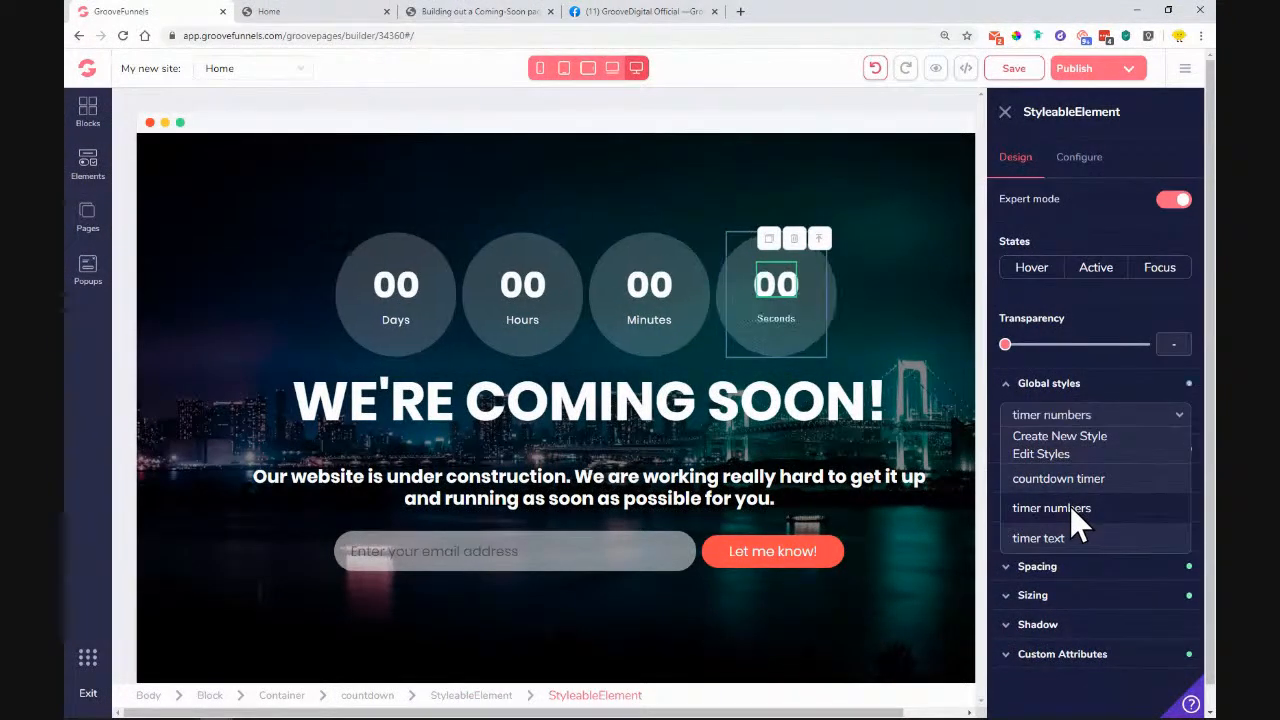
click(776, 320)
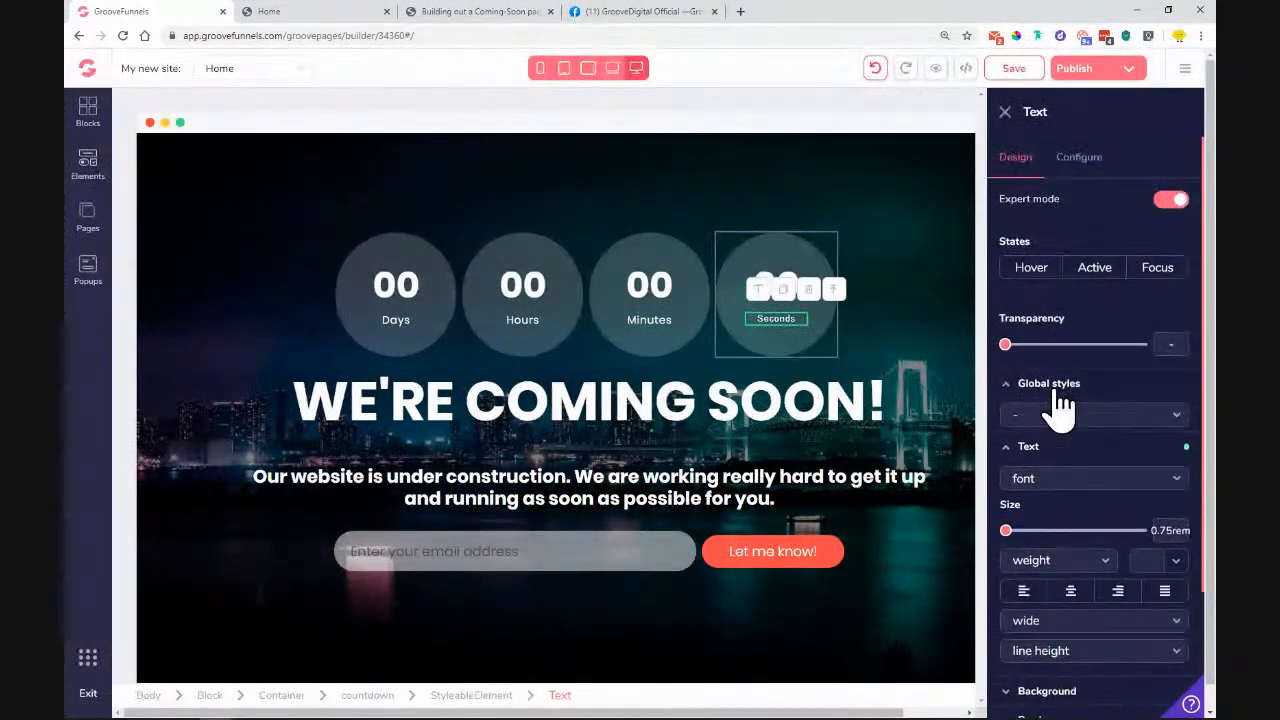
click(1060, 418)
click(1054, 536)
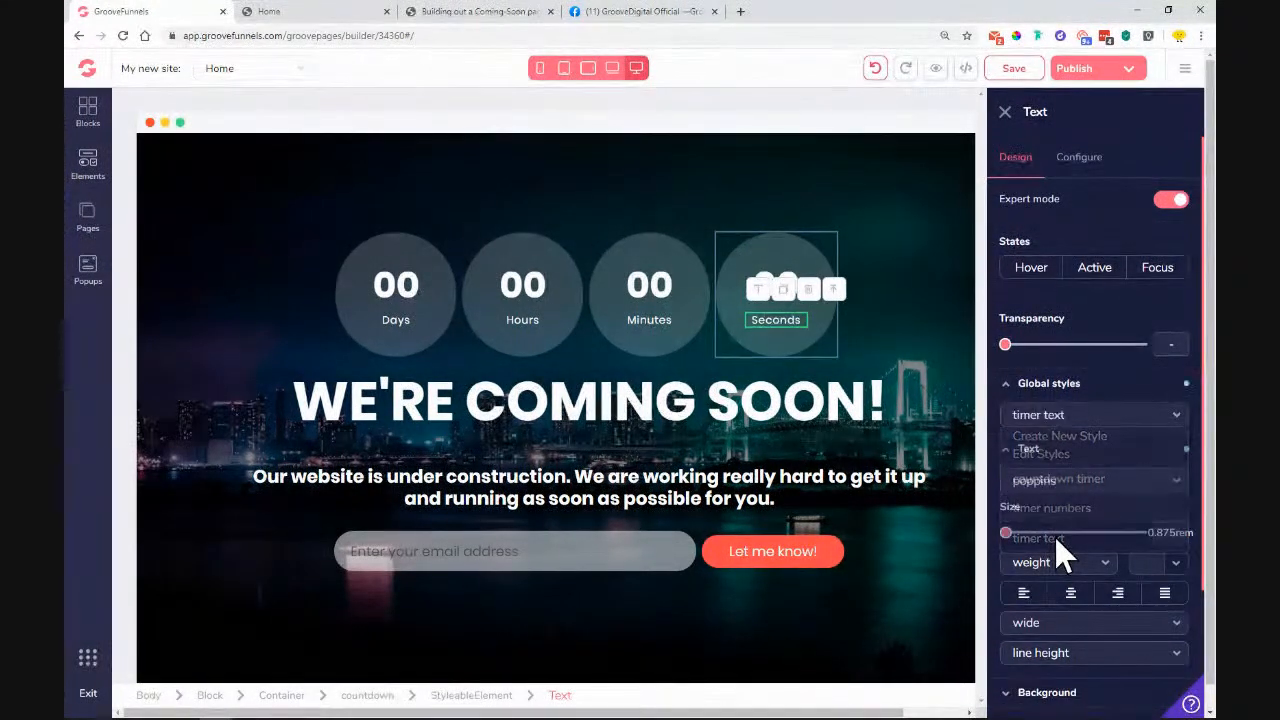
Step: Try to set the Days circle's background colour to red #FE4848 with 0% colour transparency
click(427, 272)
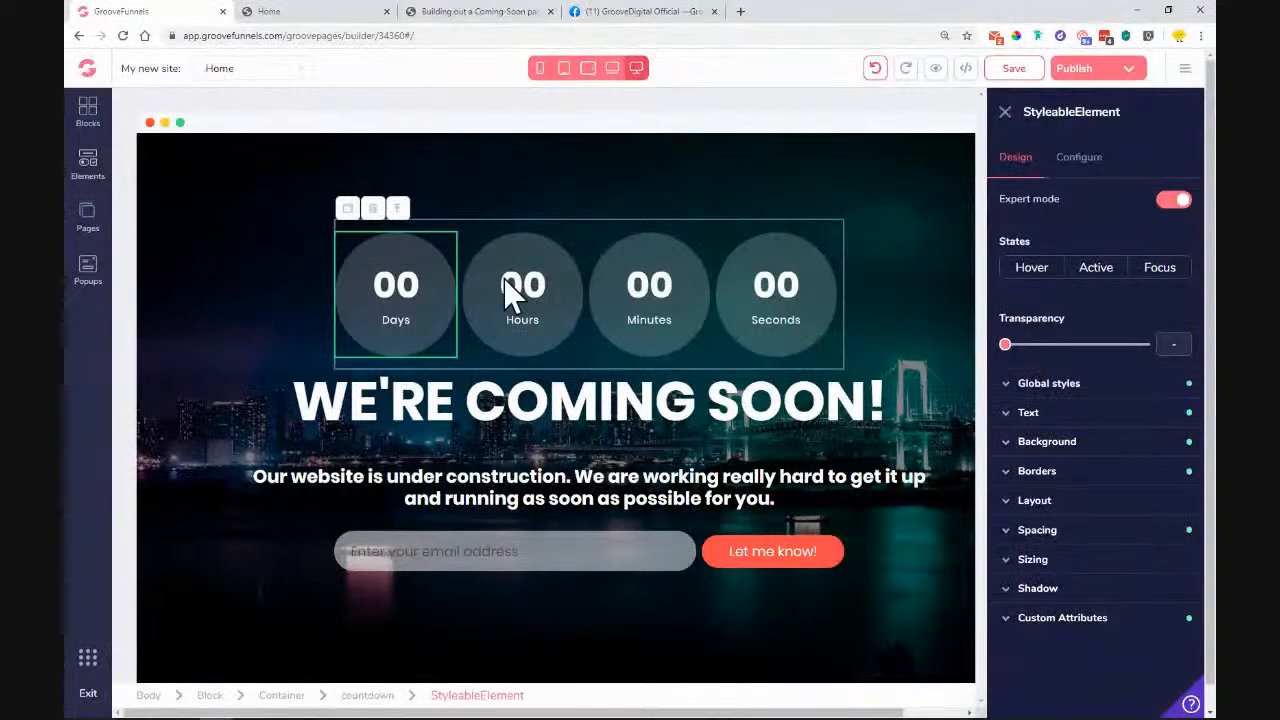
click(1084, 446)
click(1166, 472)
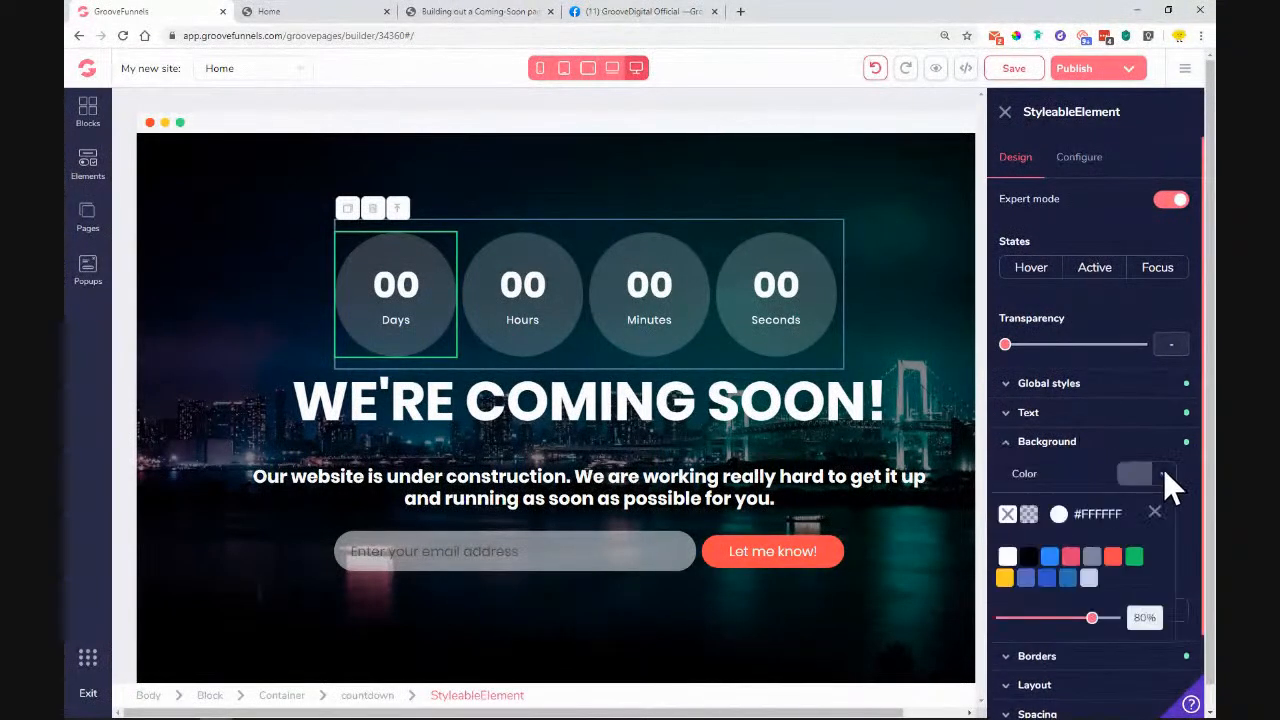
mouse_move(1113, 556)
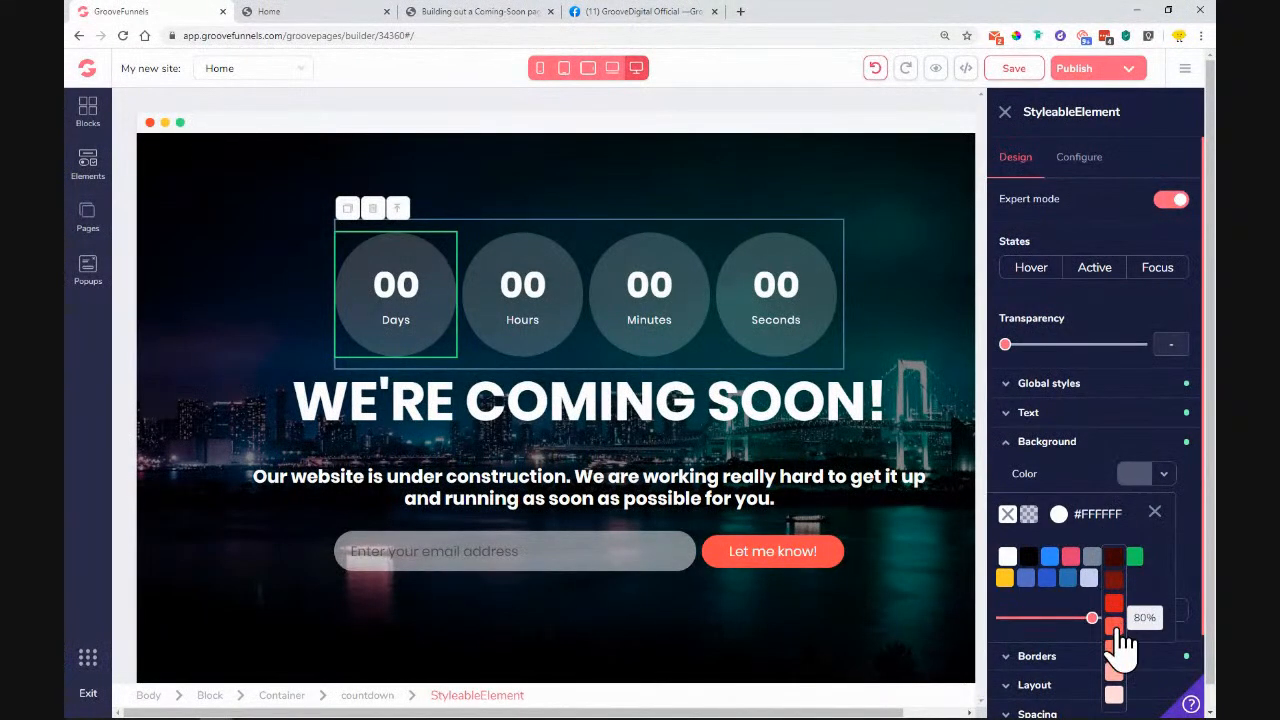
click(1113, 626)
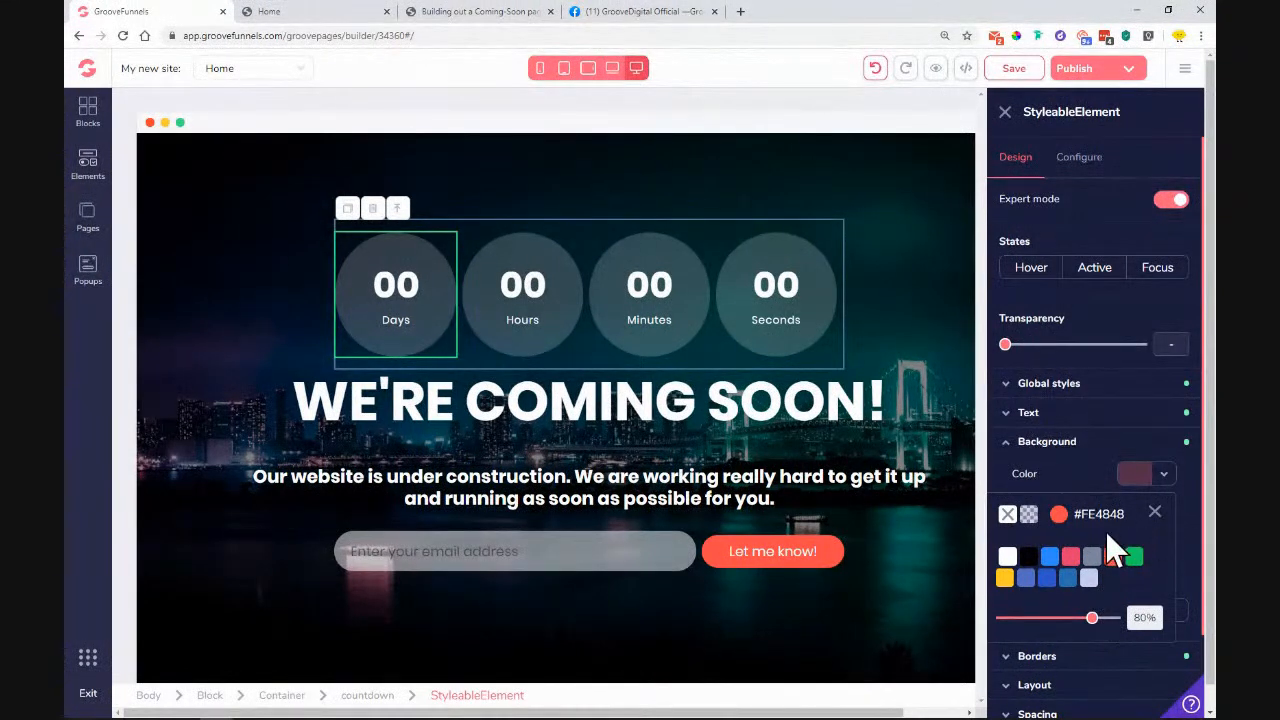
click(1155, 512)
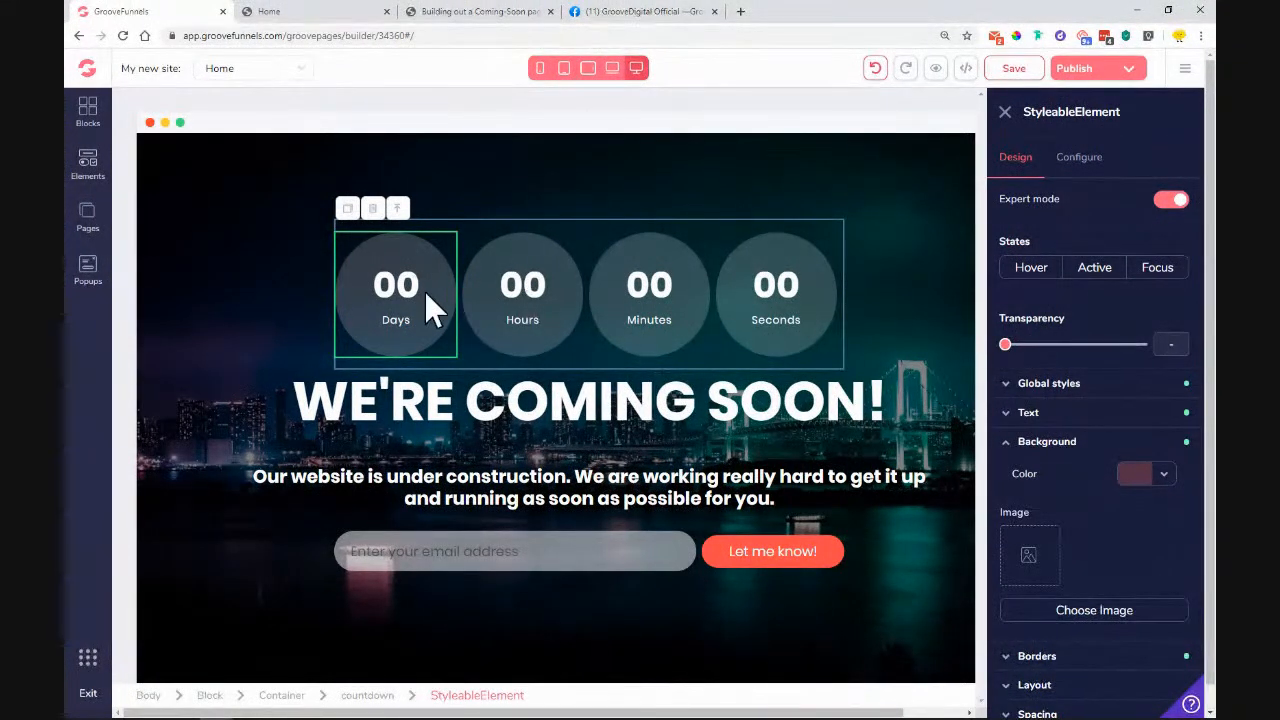
click(1163, 474)
mouse_move(1120, 558)
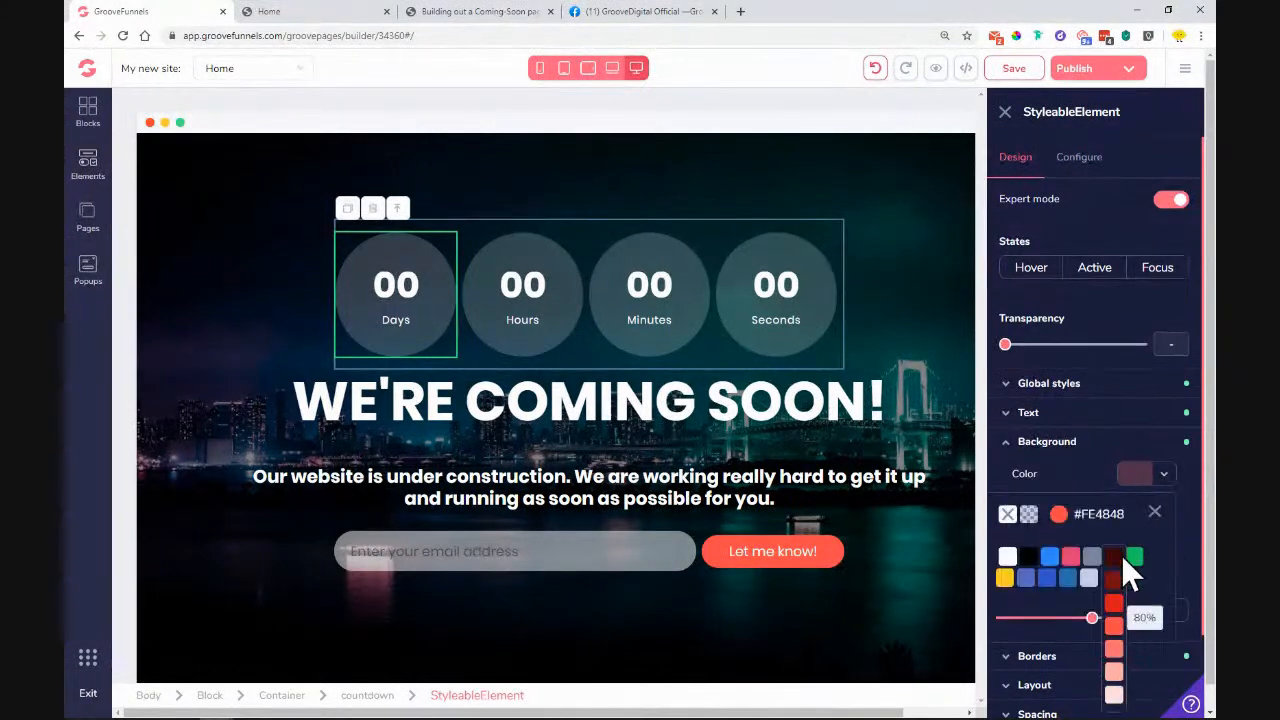
drag(1100, 625, 1000, 630)
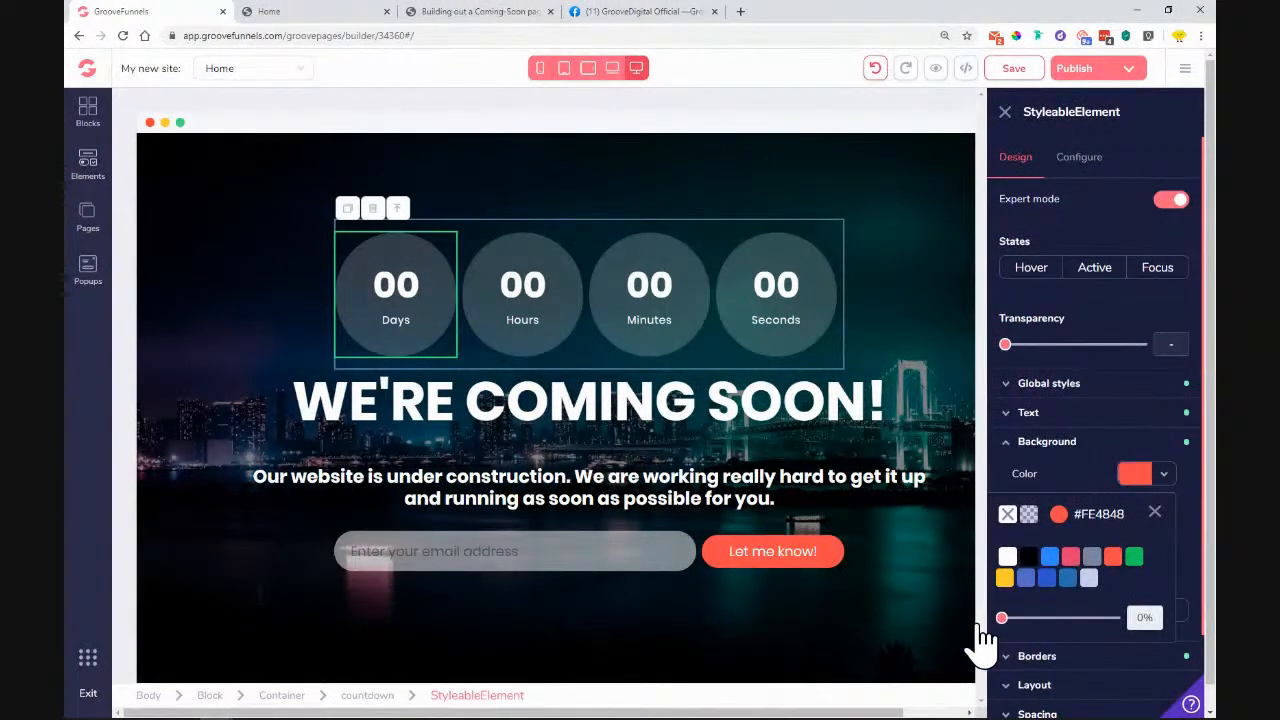
click(1155, 512)
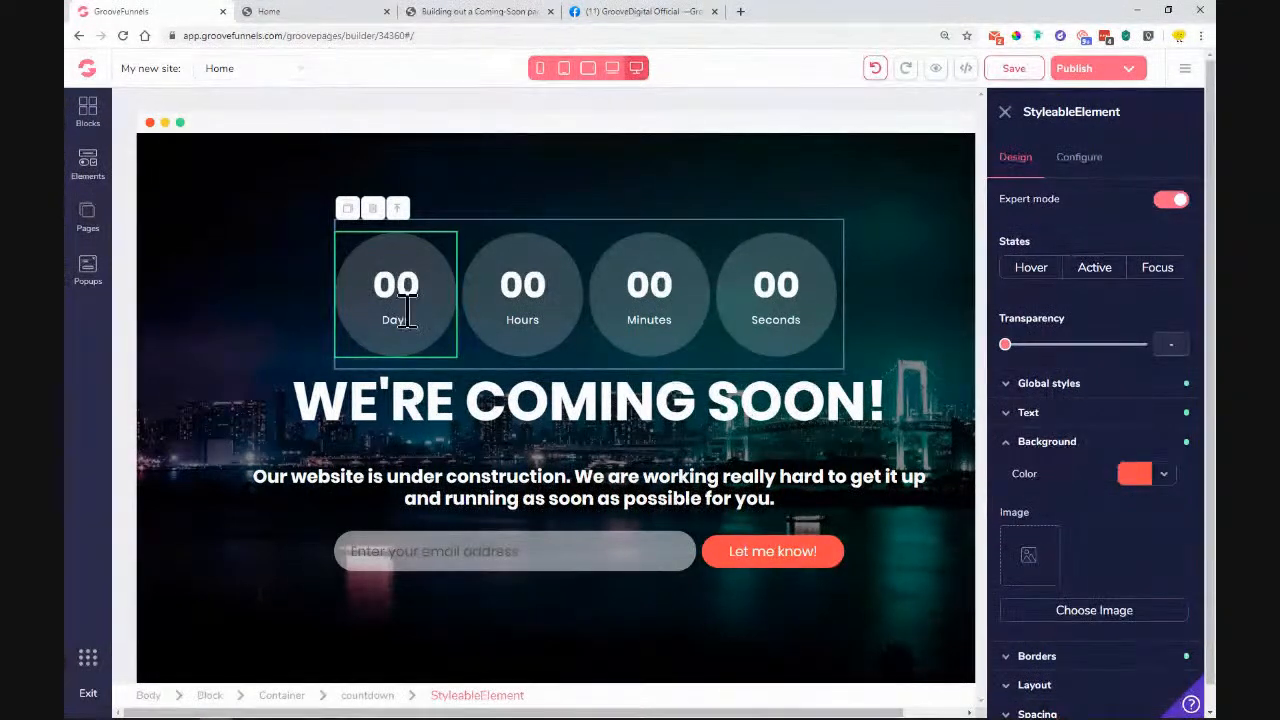
Step: Save the page and reload the builder
click(1028, 70)
click(123, 37)
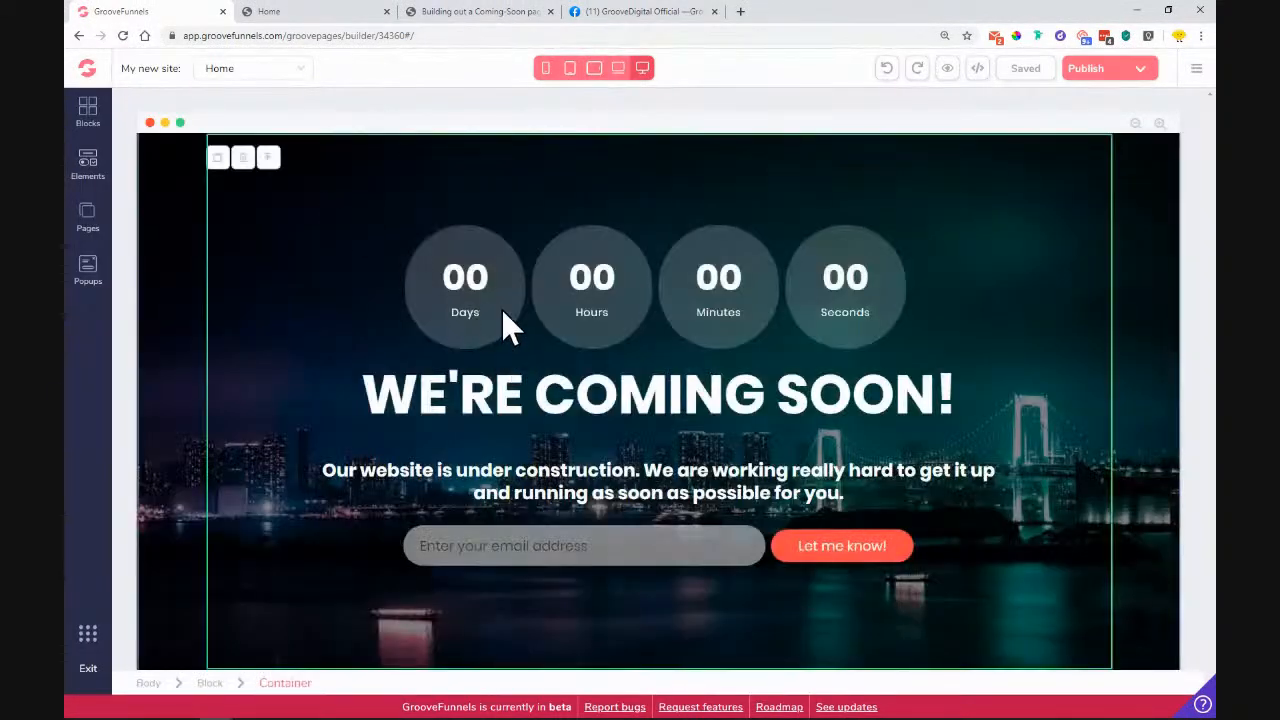
Step: Set the Days circle's background colour to opaque red #FE4848
click(503, 314)
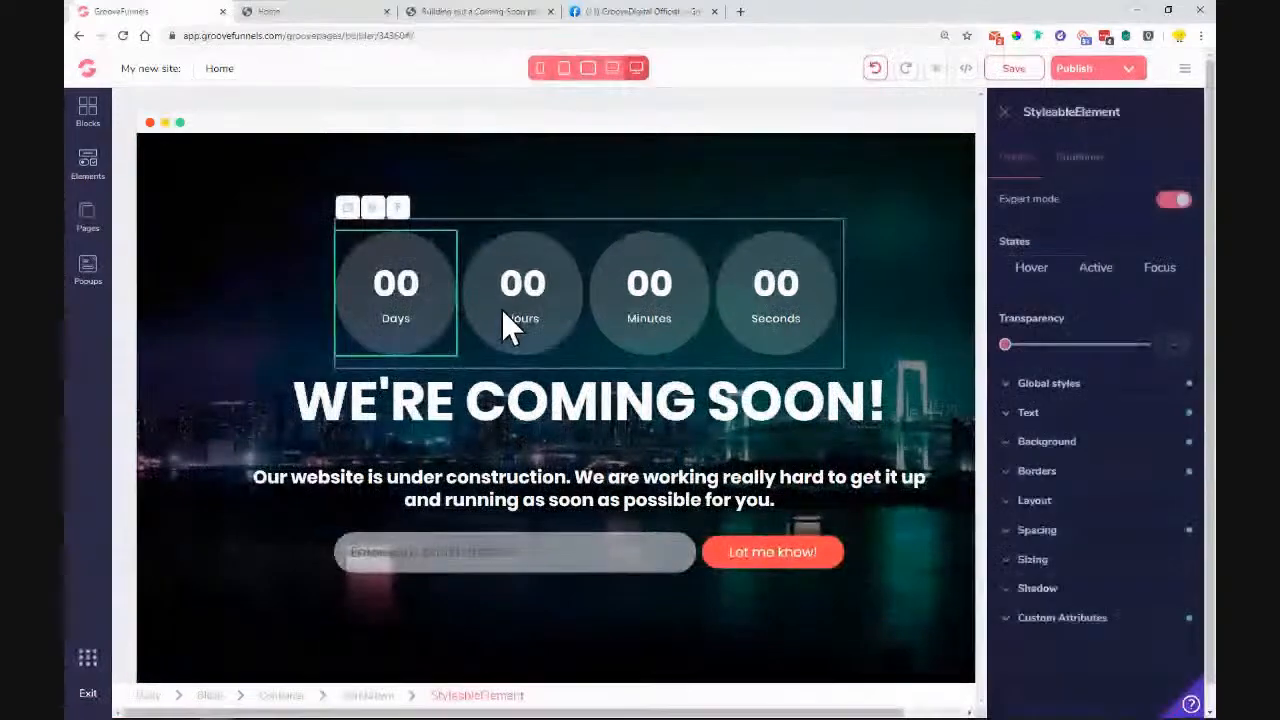
click(1096, 446)
click(1166, 476)
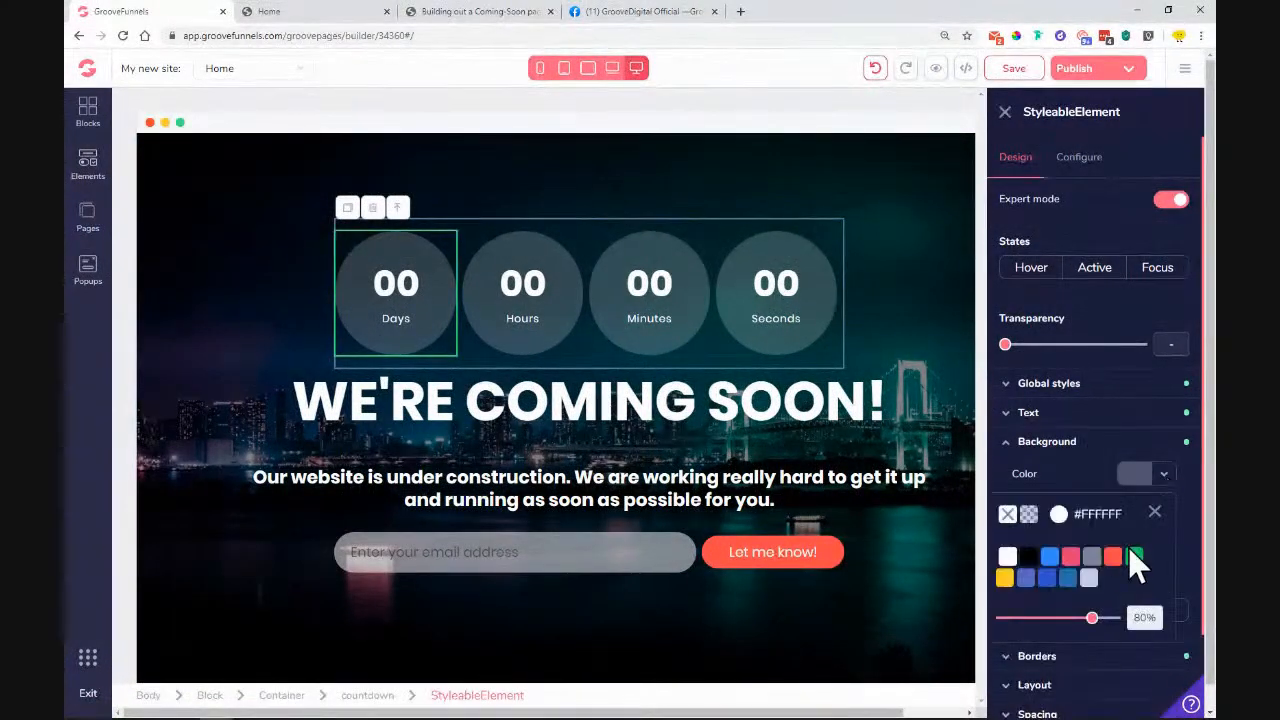
click(1112, 625)
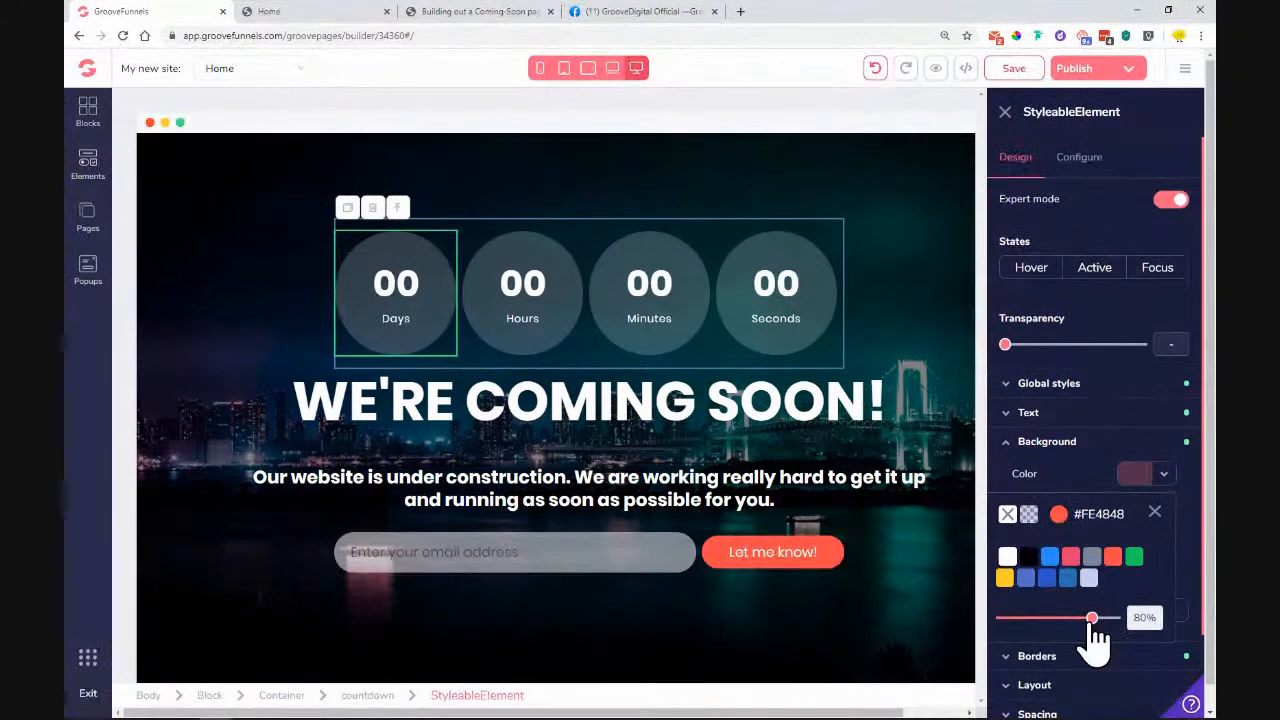
drag(1092, 618, 1013, 620)
click(1155, 512)
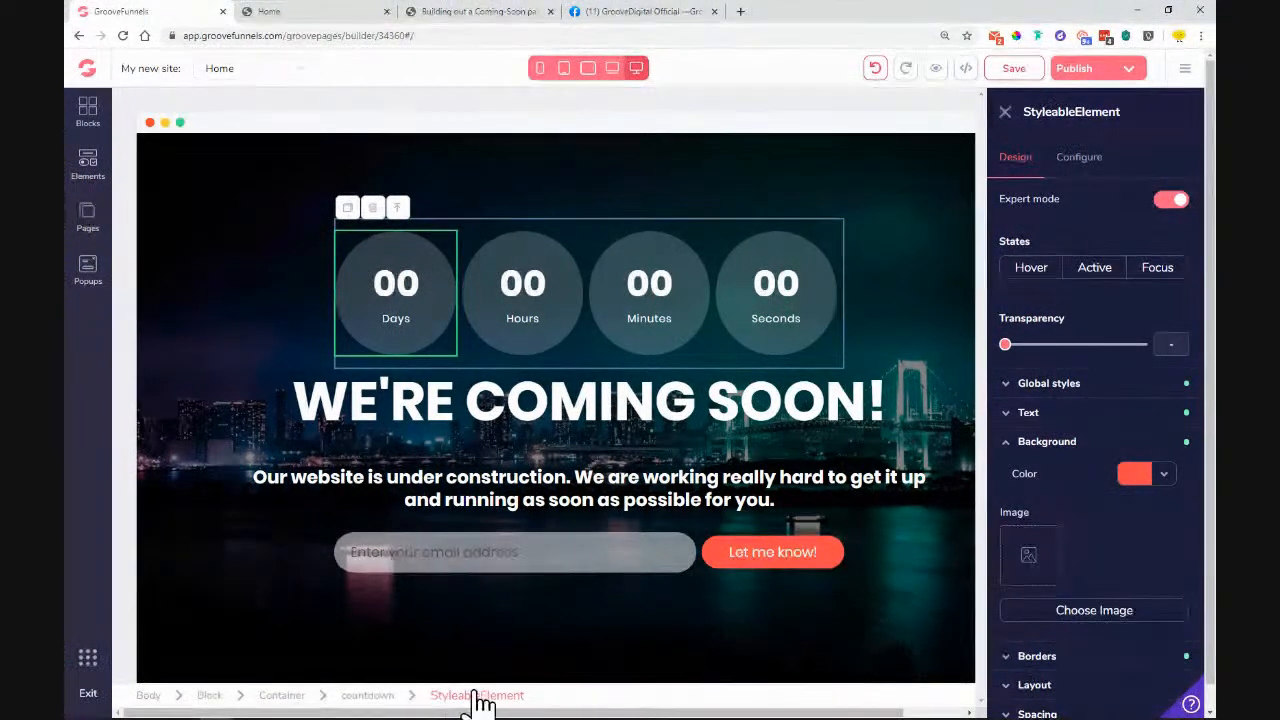
Step: Compare the Days circle with the one on the published reference coming-soon page
click(262, 12)
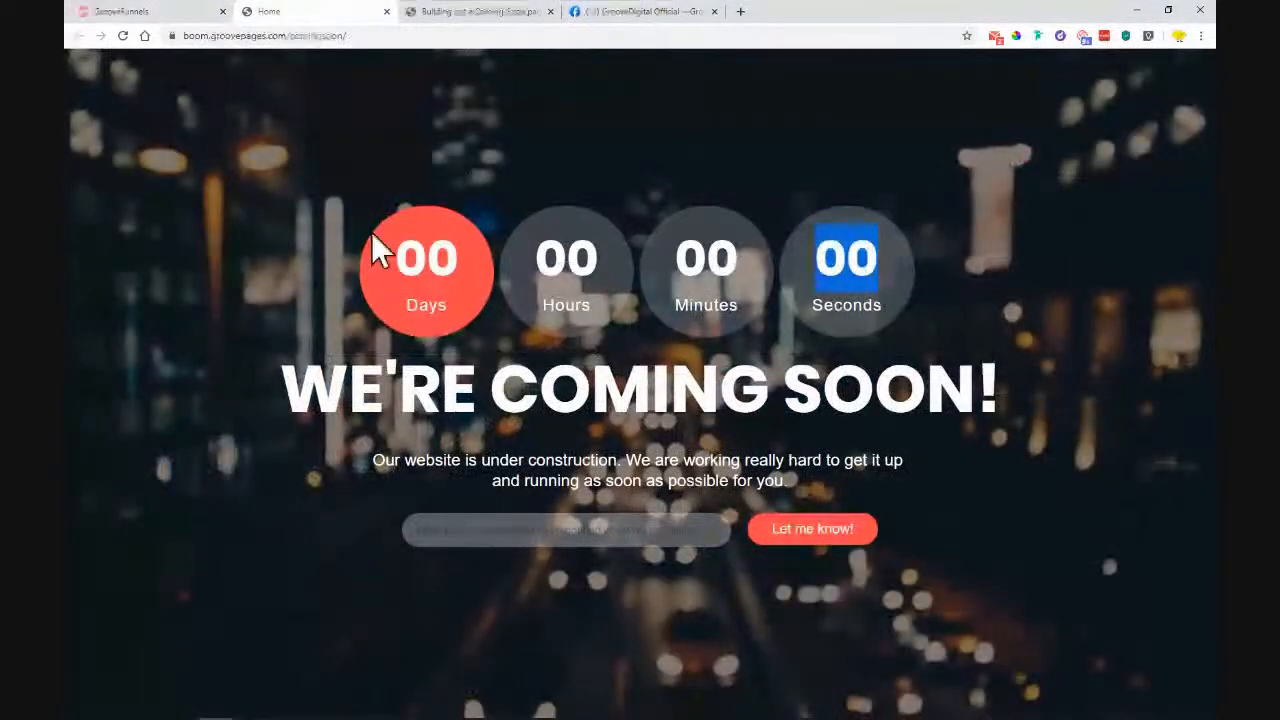
click(143, 12)
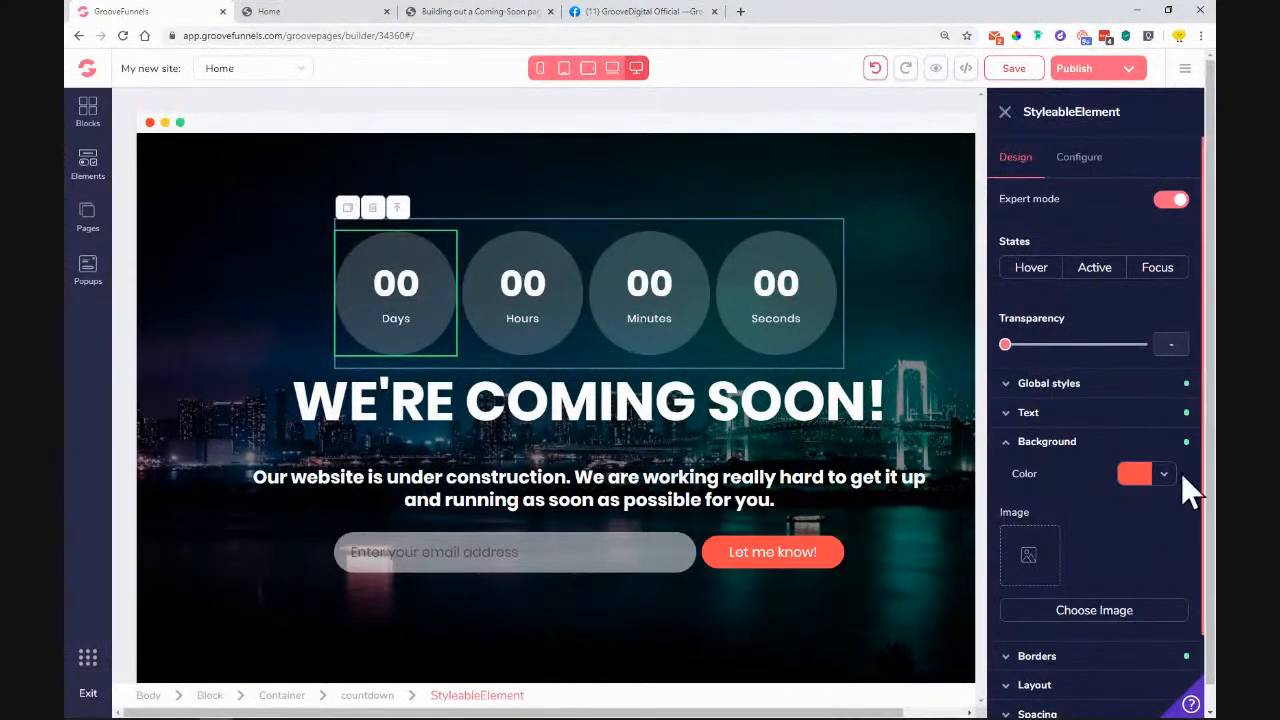
click(1060, 443)
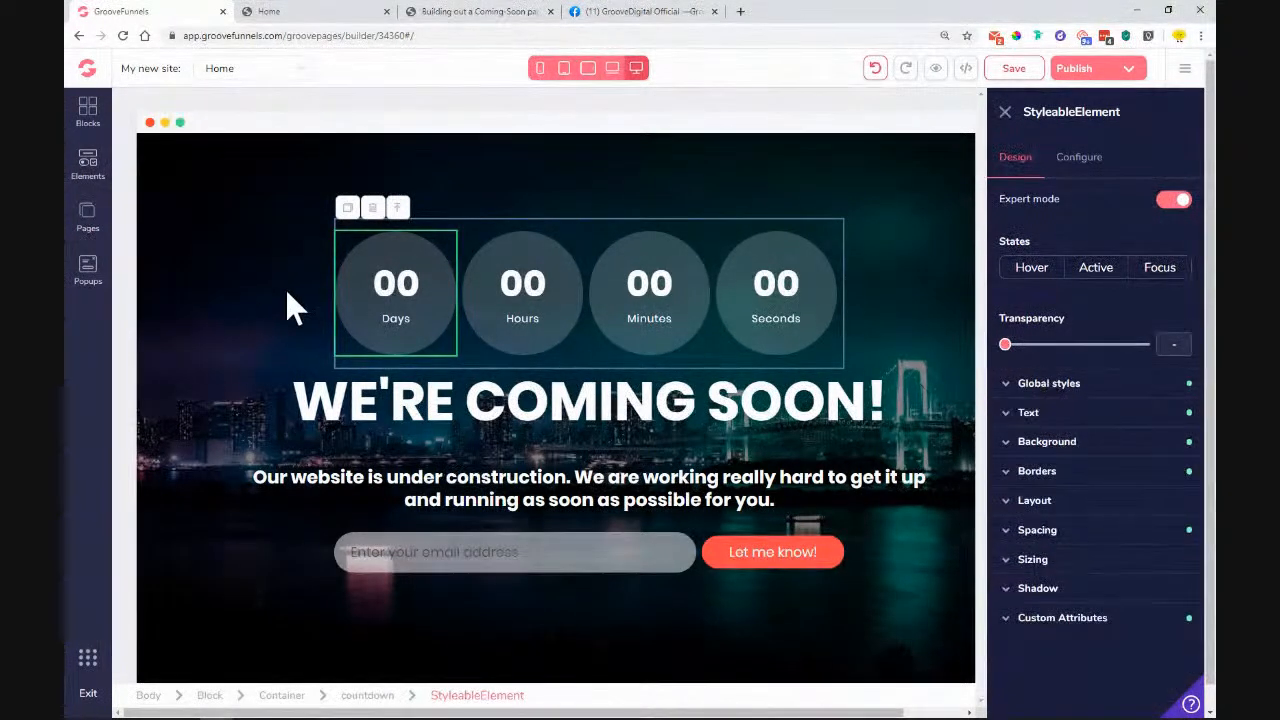
Step: Save the page, preview it in the browser and return to the builder
click(1014, 70)
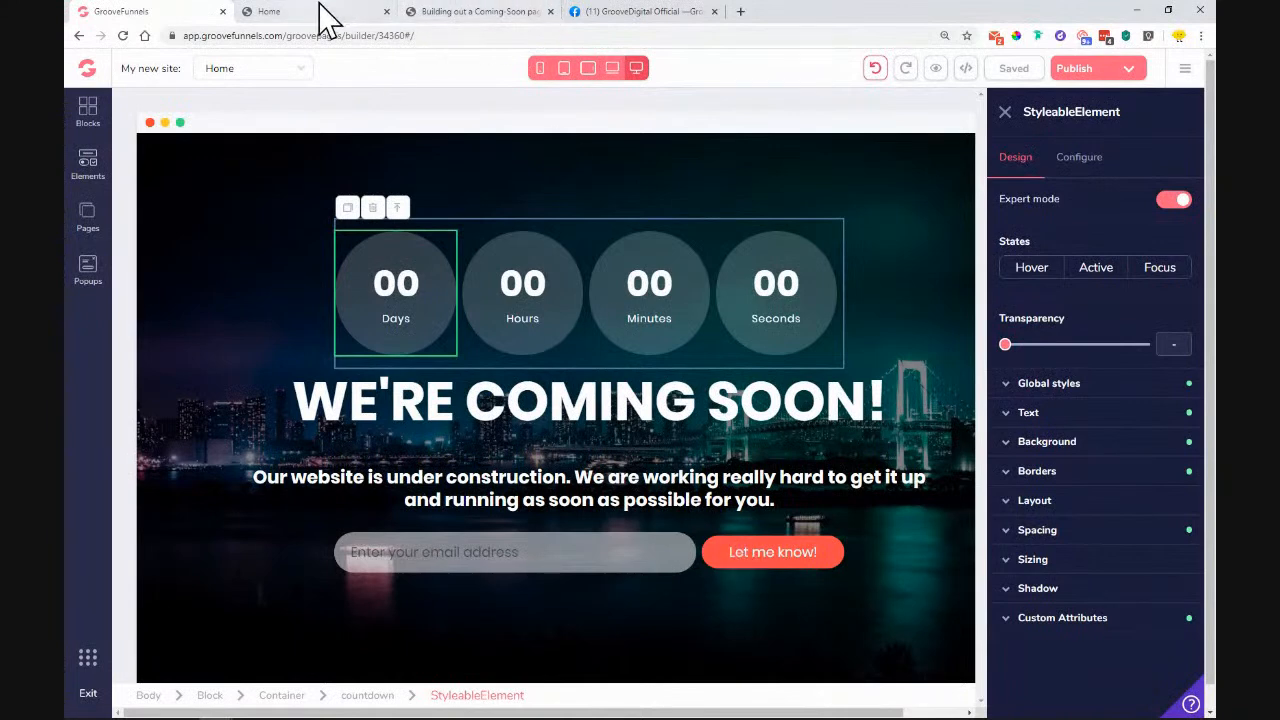
click(935, 68)
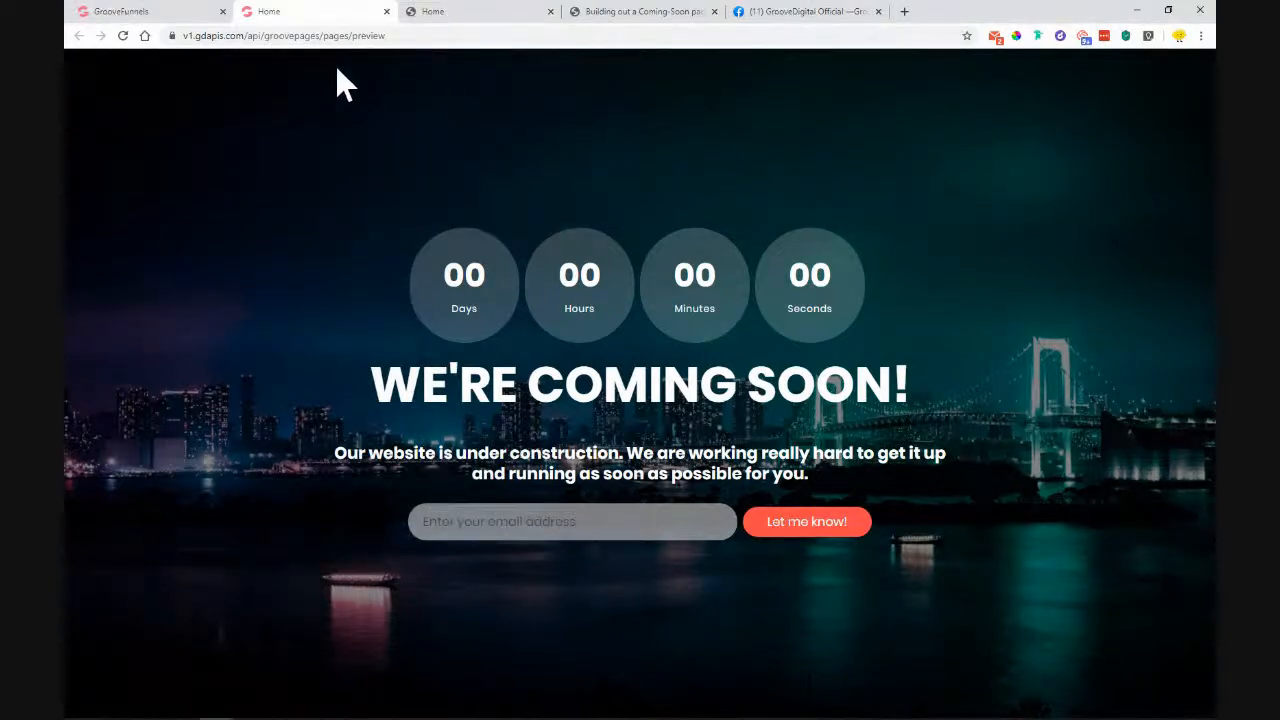
click(171, 12)
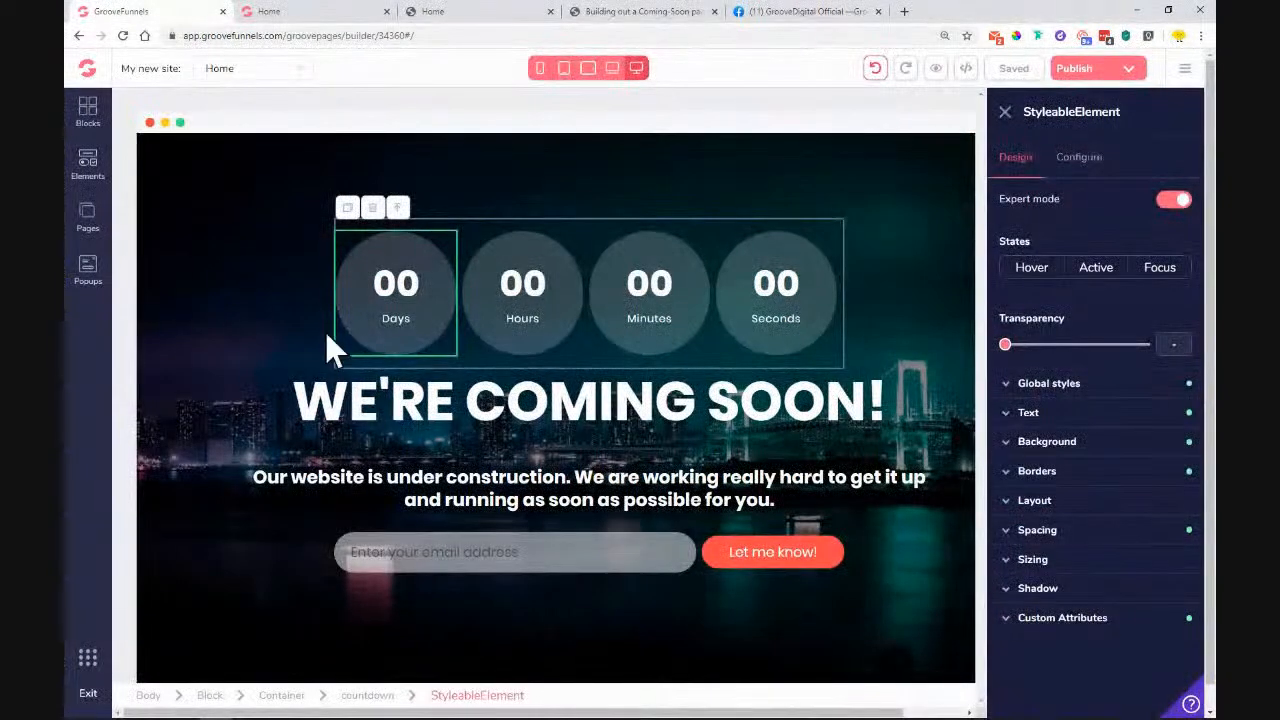
Step: Set the "WE'RE COMING SOON!" headline size to 6rem to match the reference page and save the page
click(480, 12)
drag(284, 395, 1020, 386)
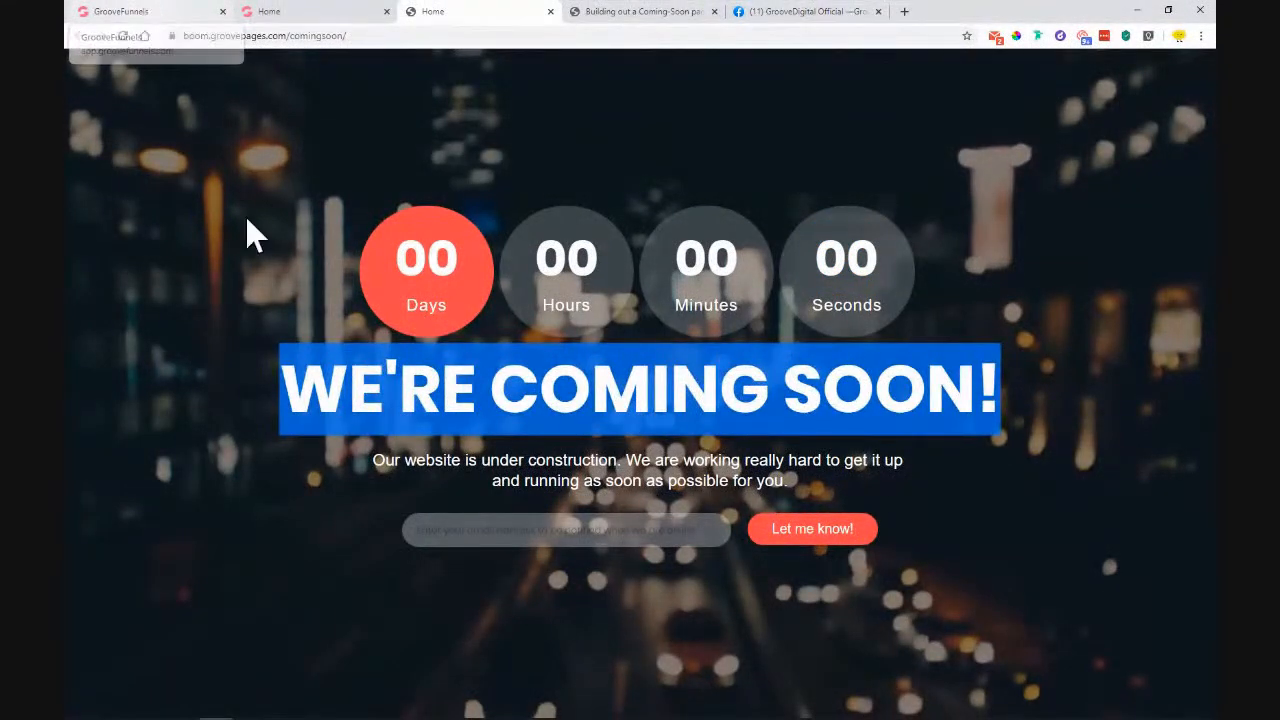
click(138, 12)
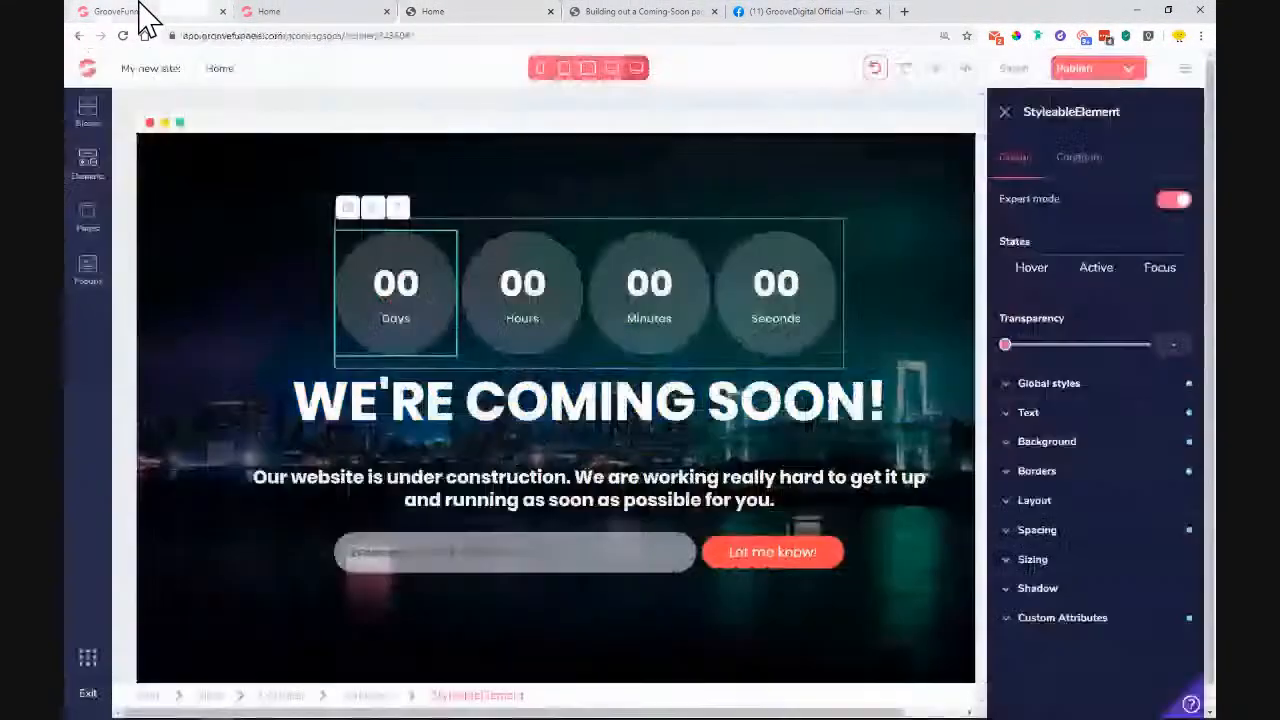
click(370, 400)
click(1028, 371)
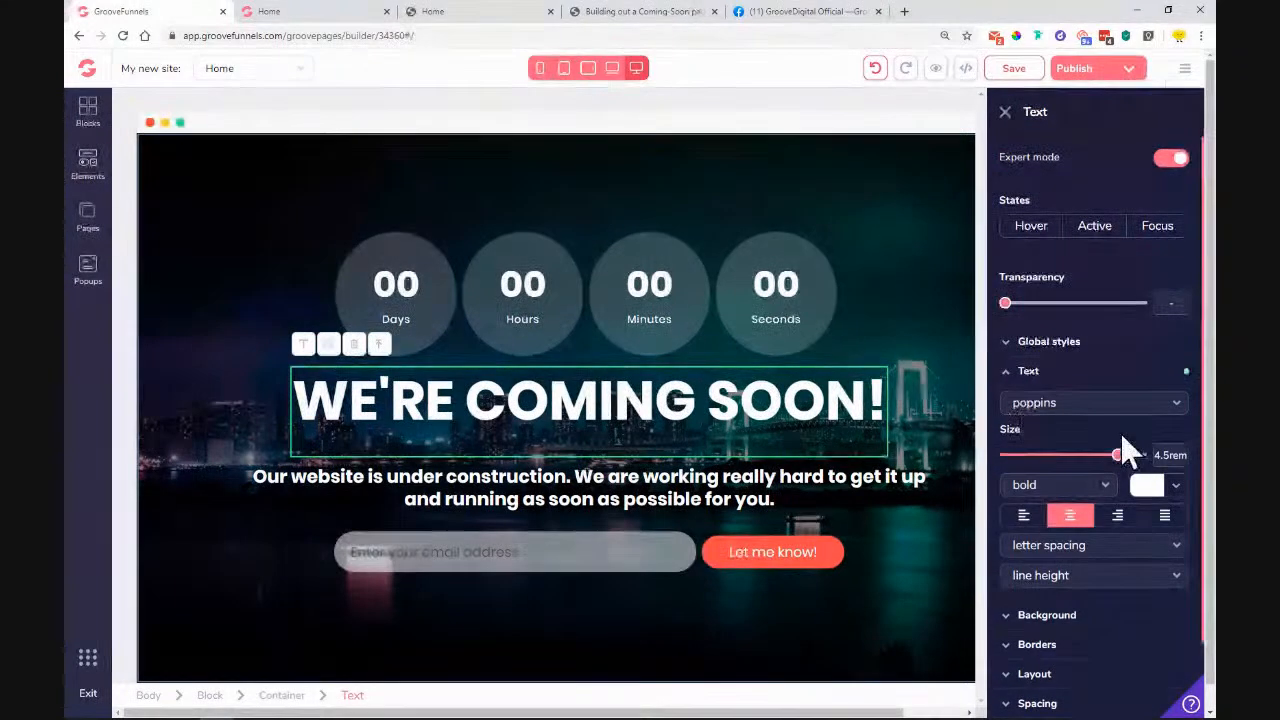
click(1130, 455)
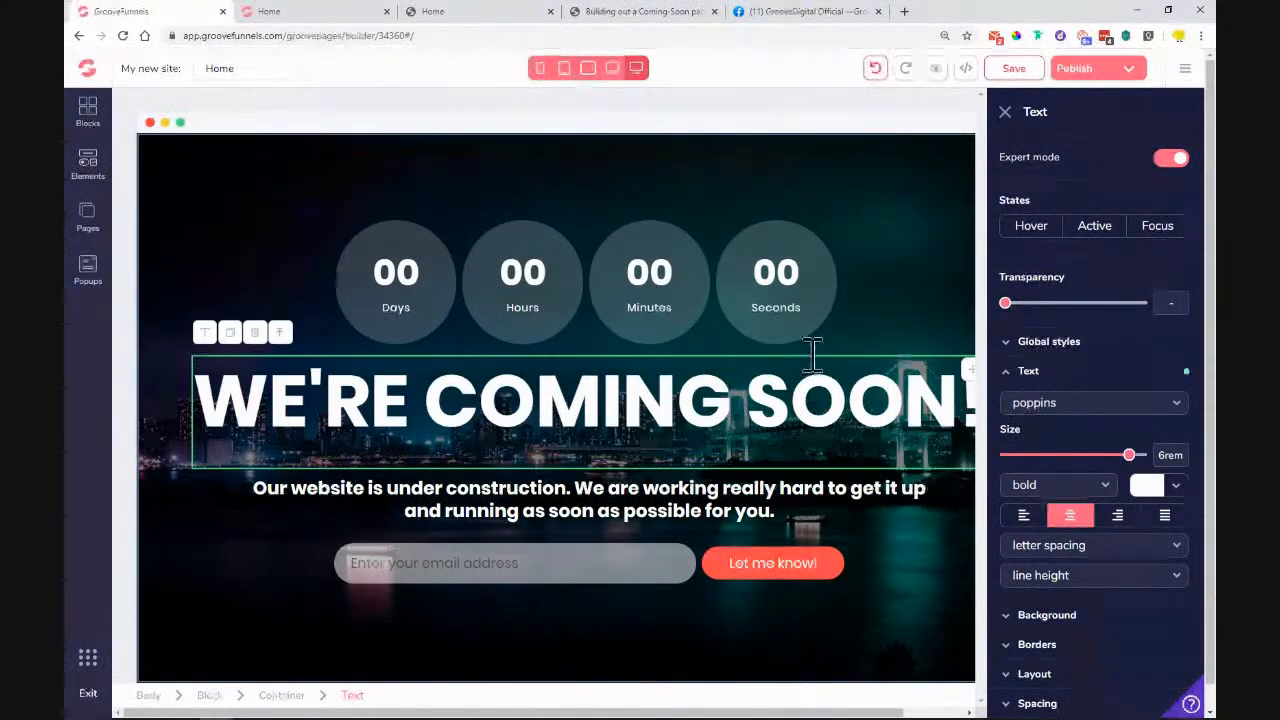
click(1010, 70)
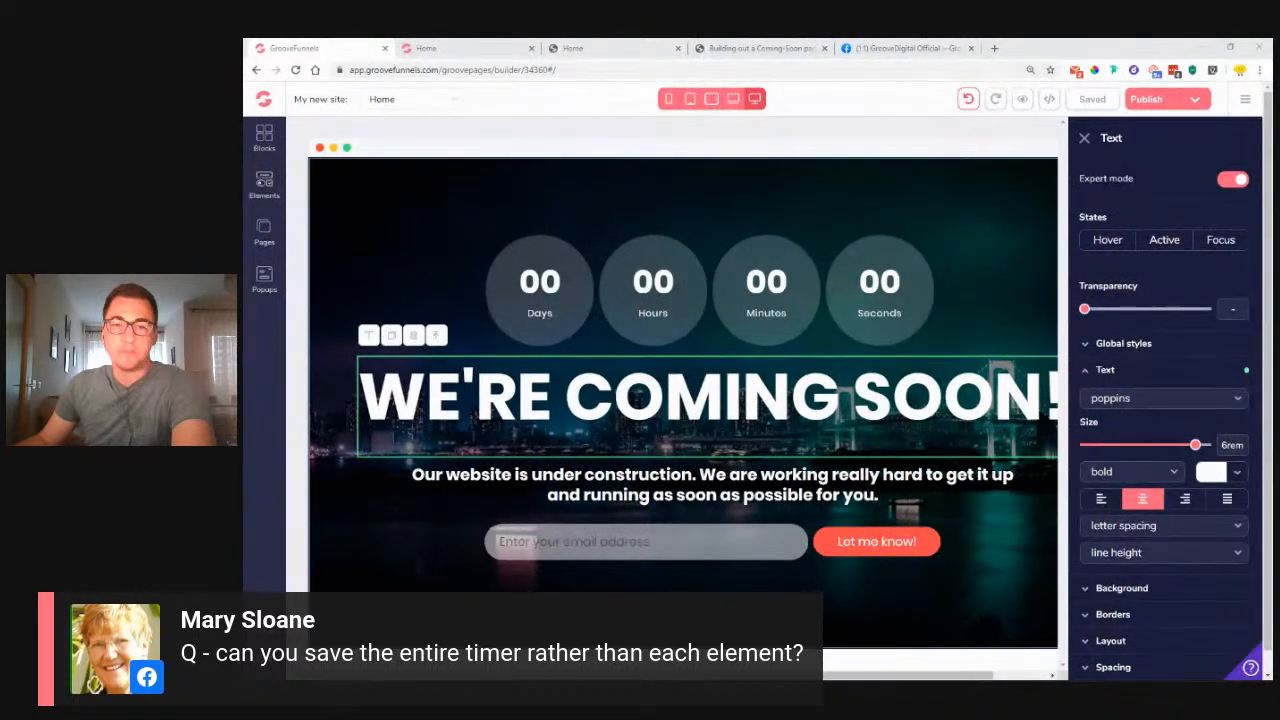
Step: Open the second example coming-soon page at boom.groovepages.com/comingsoon/2
click(593, 254)
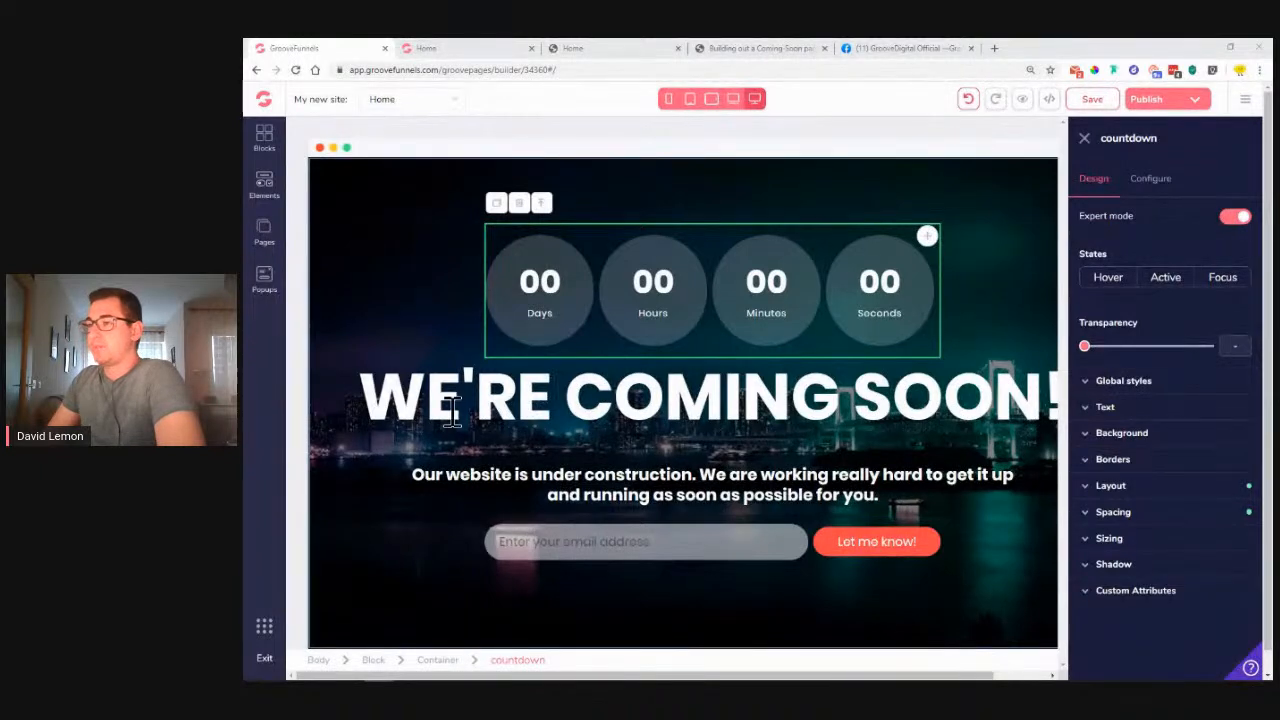
click(591, 52)
click(542, 70)
click(542, 70)
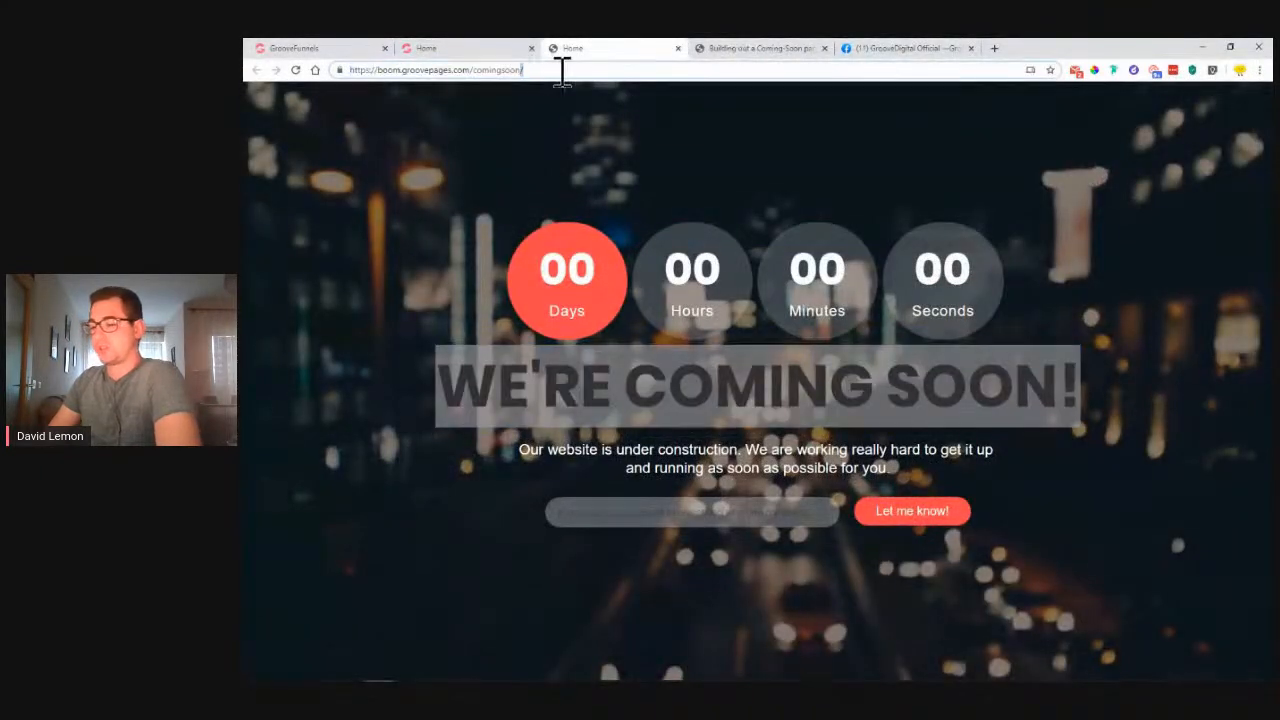
text(2)
key(Return)
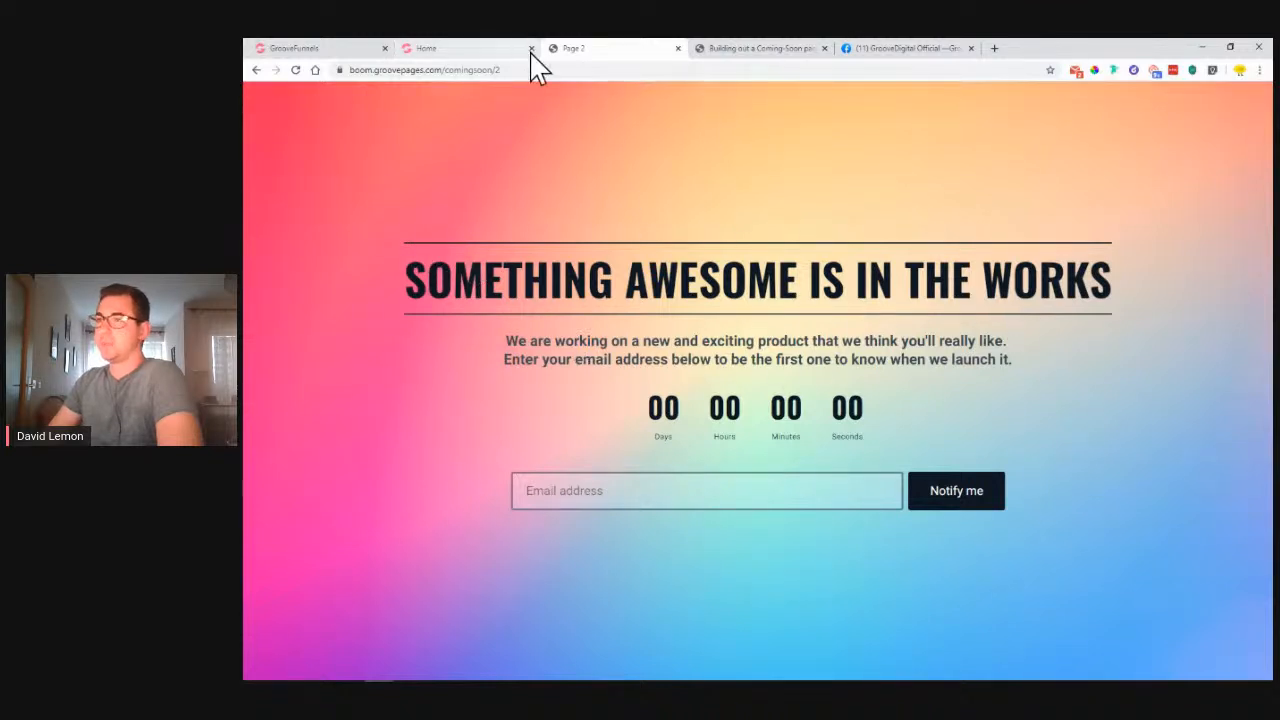
Step: Close the page preview and return to the page builder
click(480, 51)
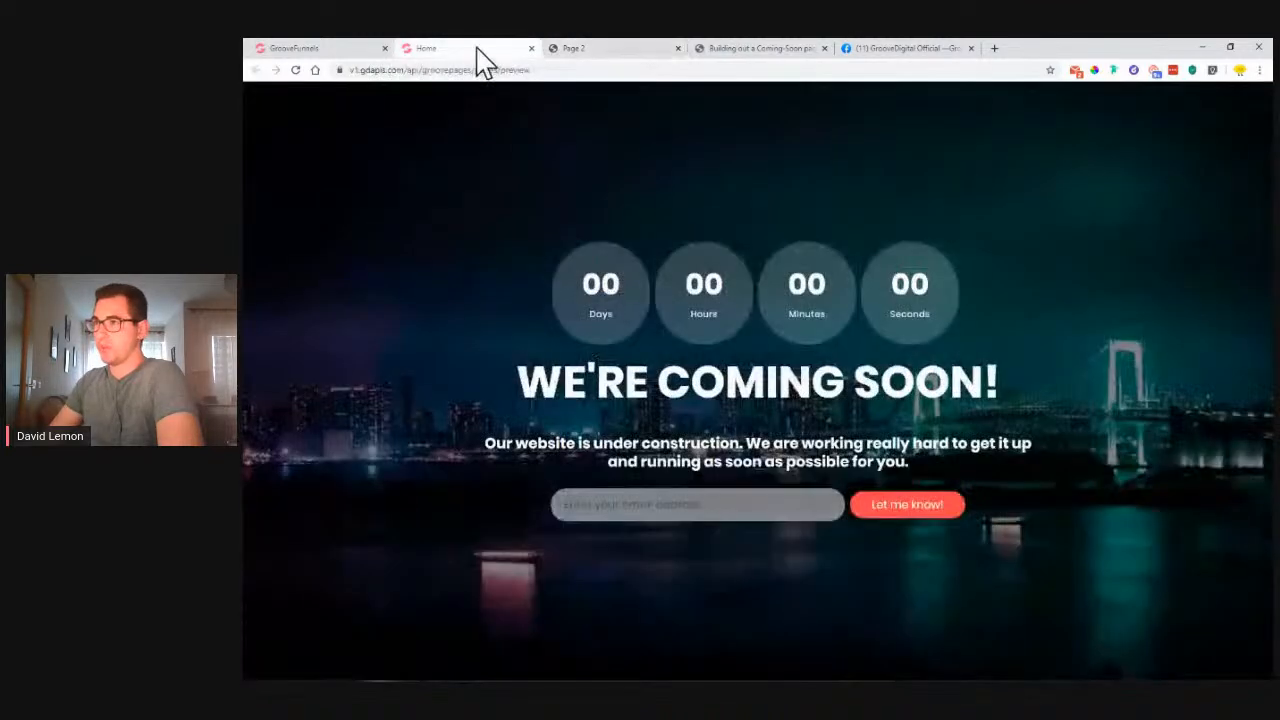
click(531, 48)
click(306, 49)
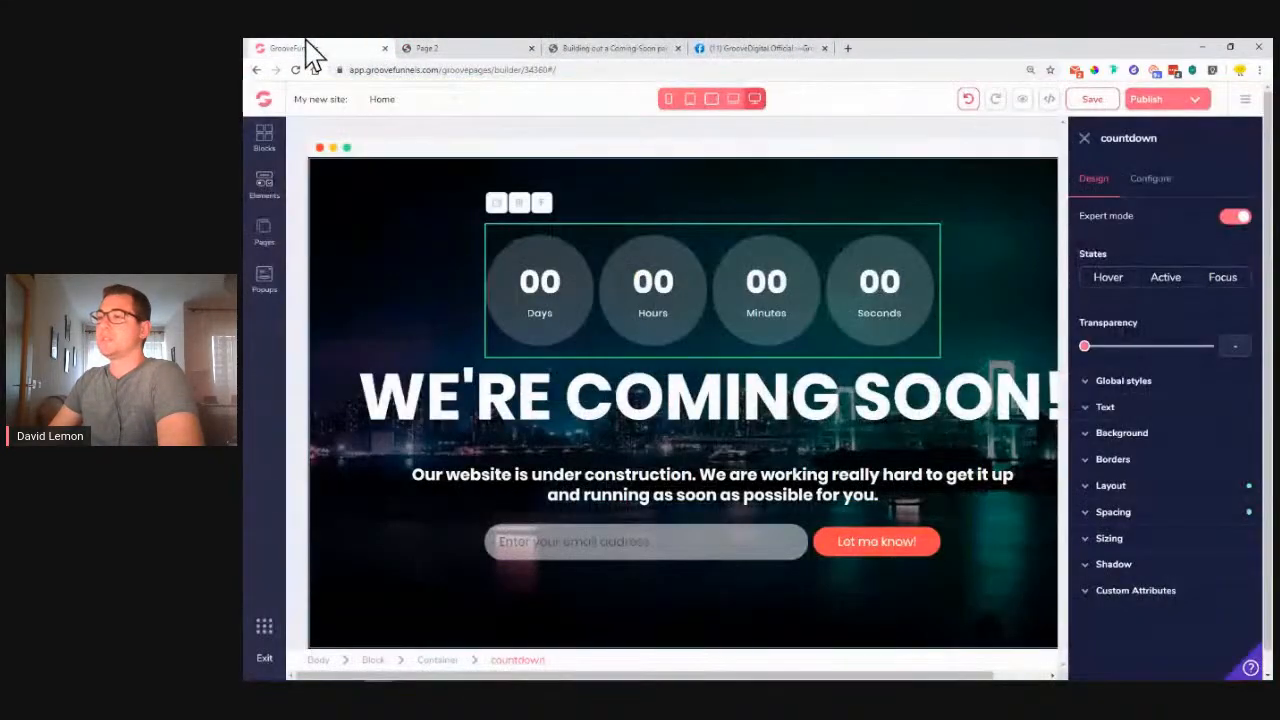
Step: Add a new page to the site from the blank canvas template
click(266, 234)
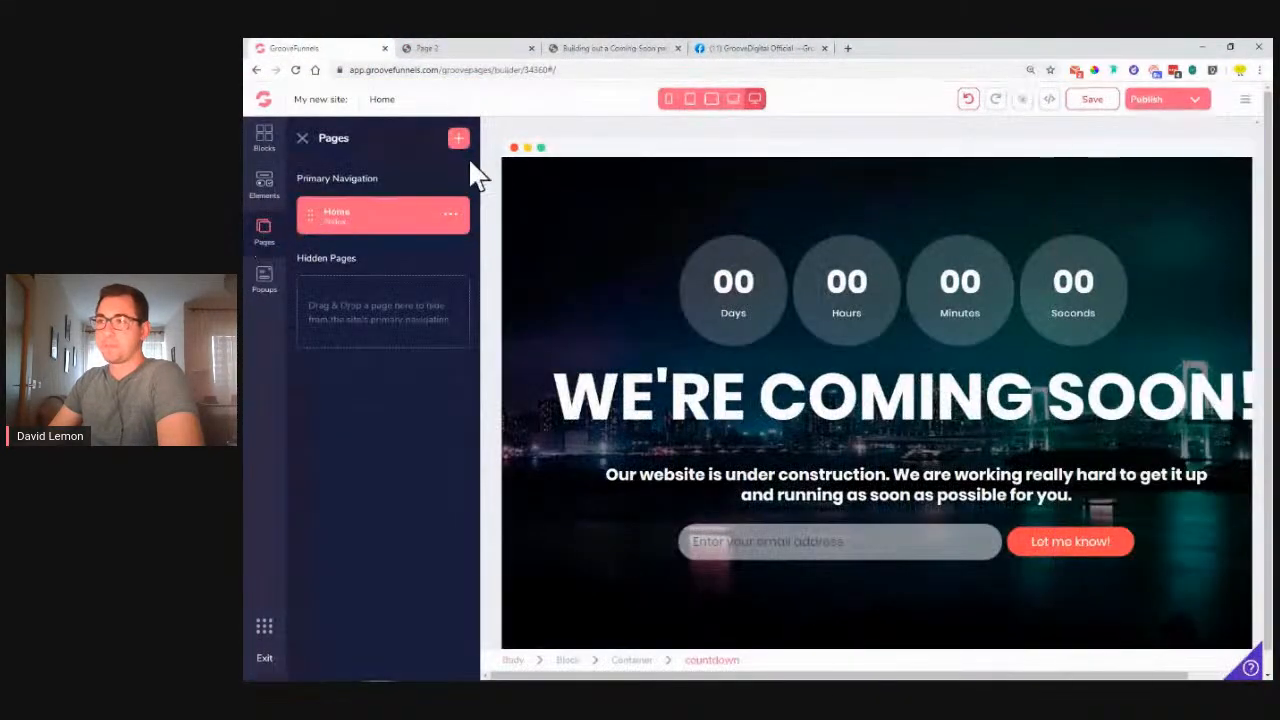
click(458, 139)
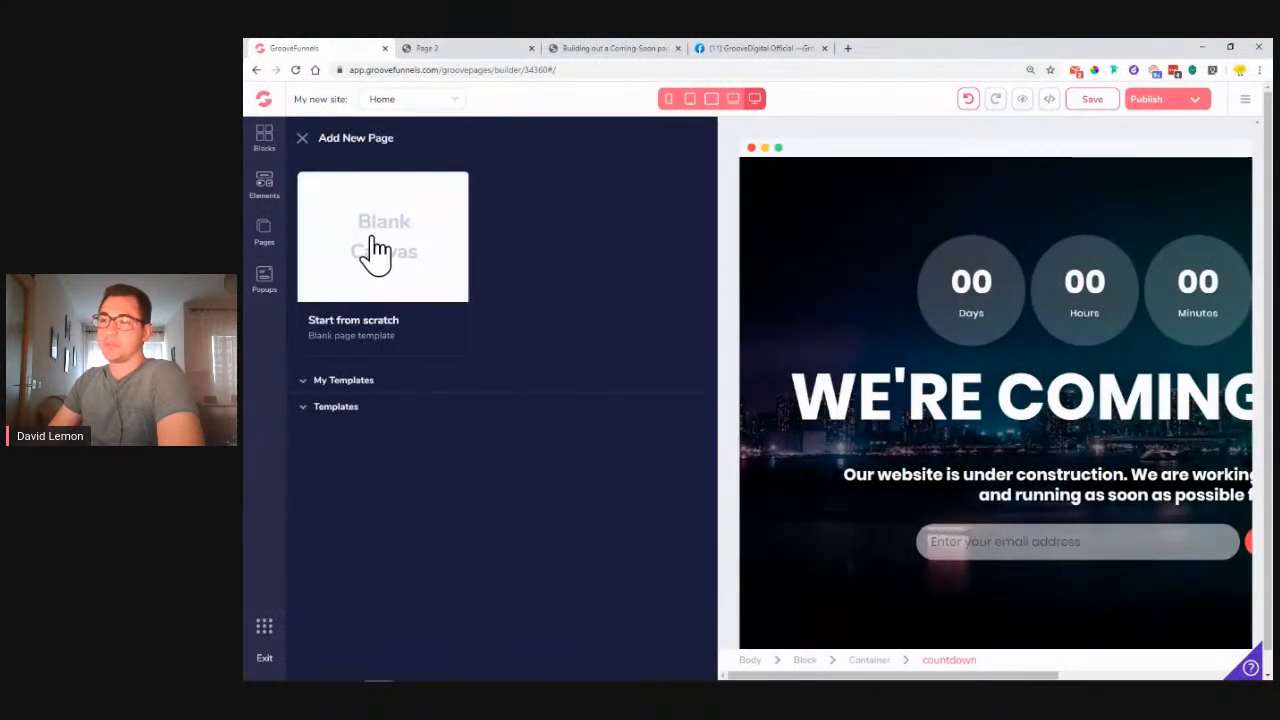
click(377, 250)
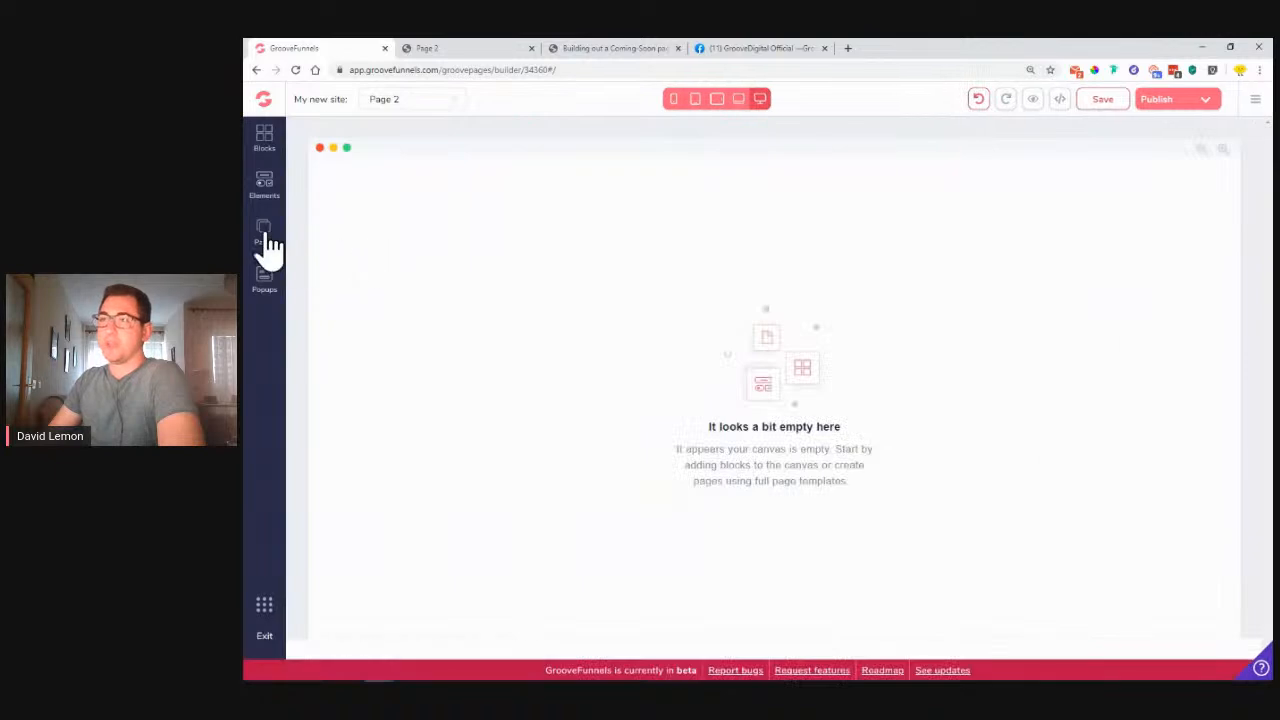
Step: Set the URL of Page 2 to 2 in its page settings and save them
click(265, 242)
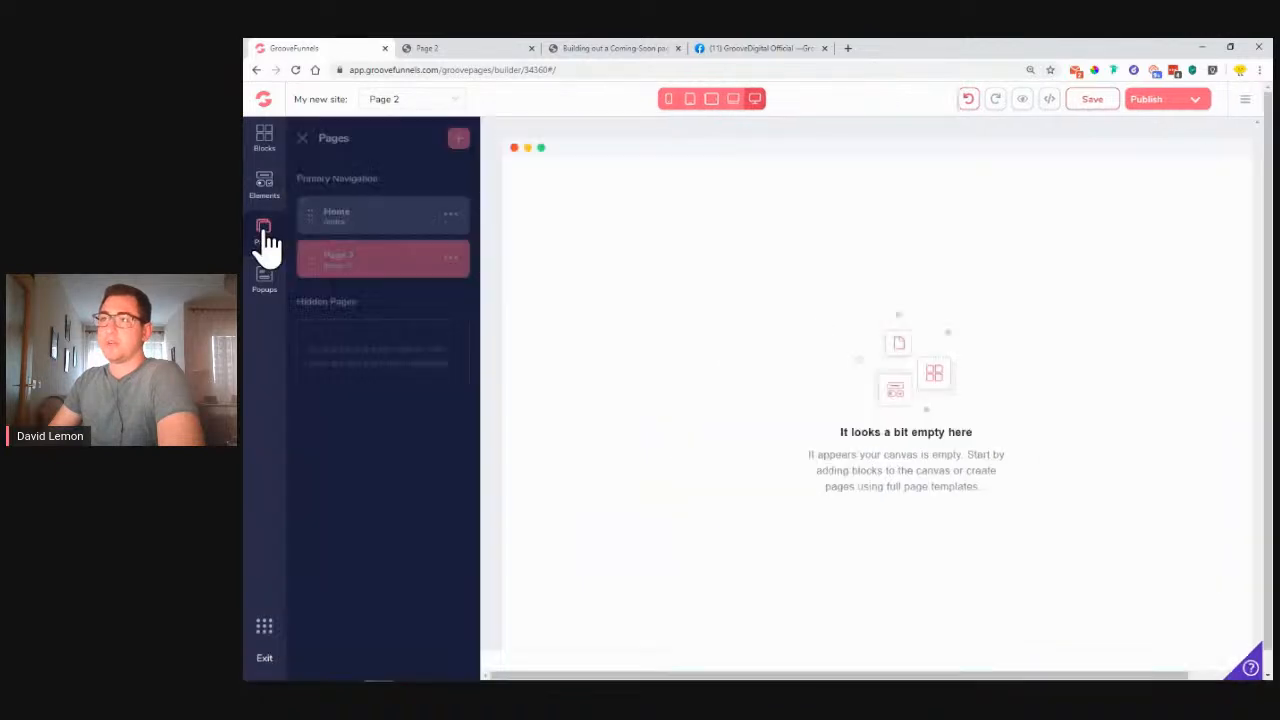
click(451, 259)
click(346, 299)
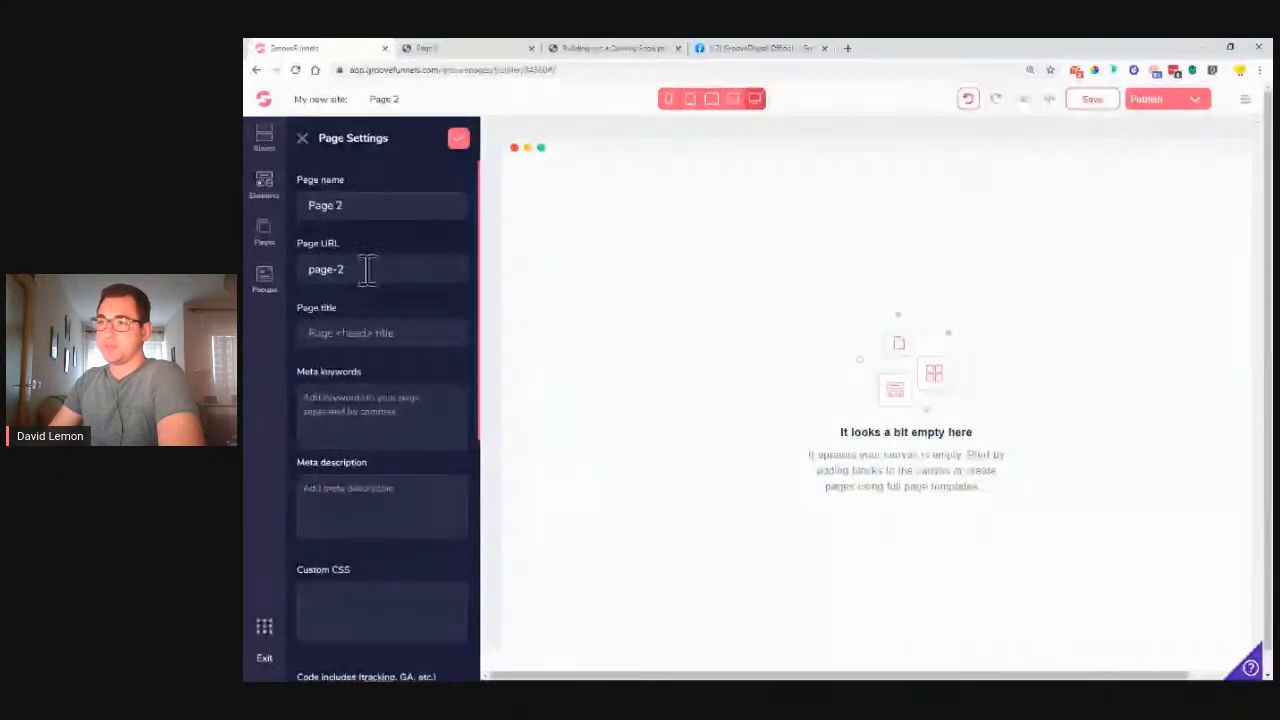
text(2)
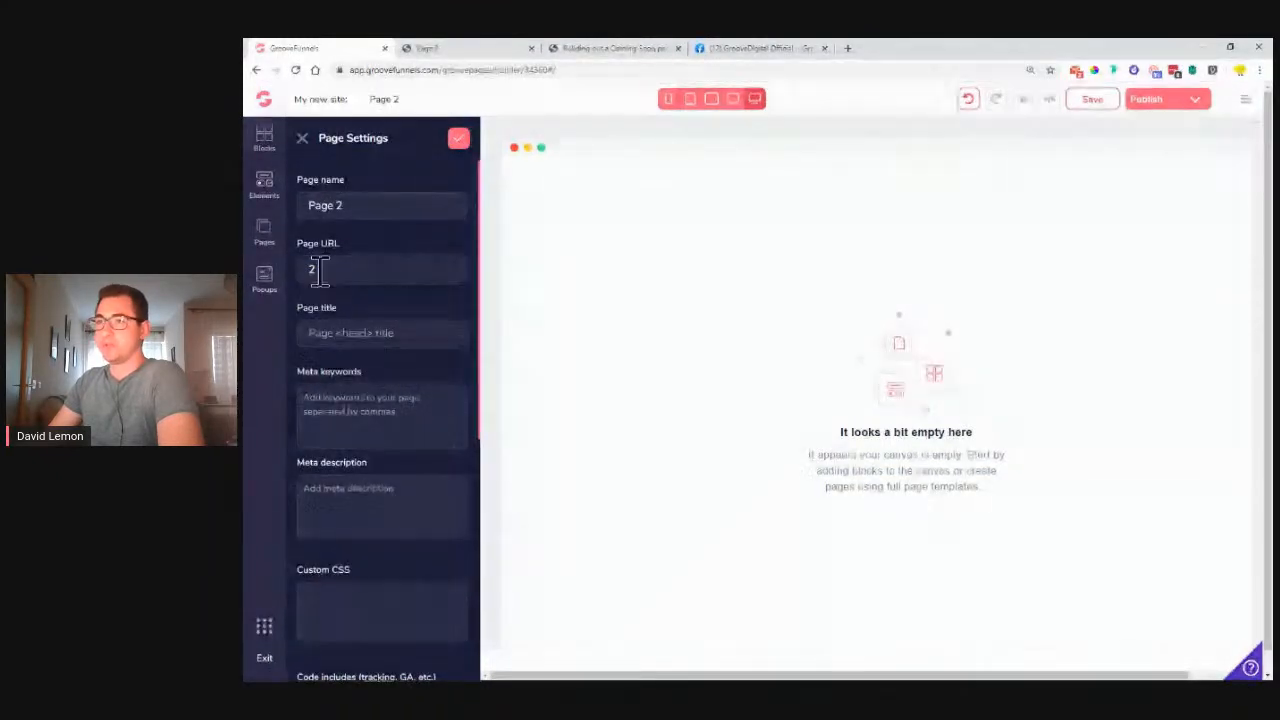
click(458, 139)
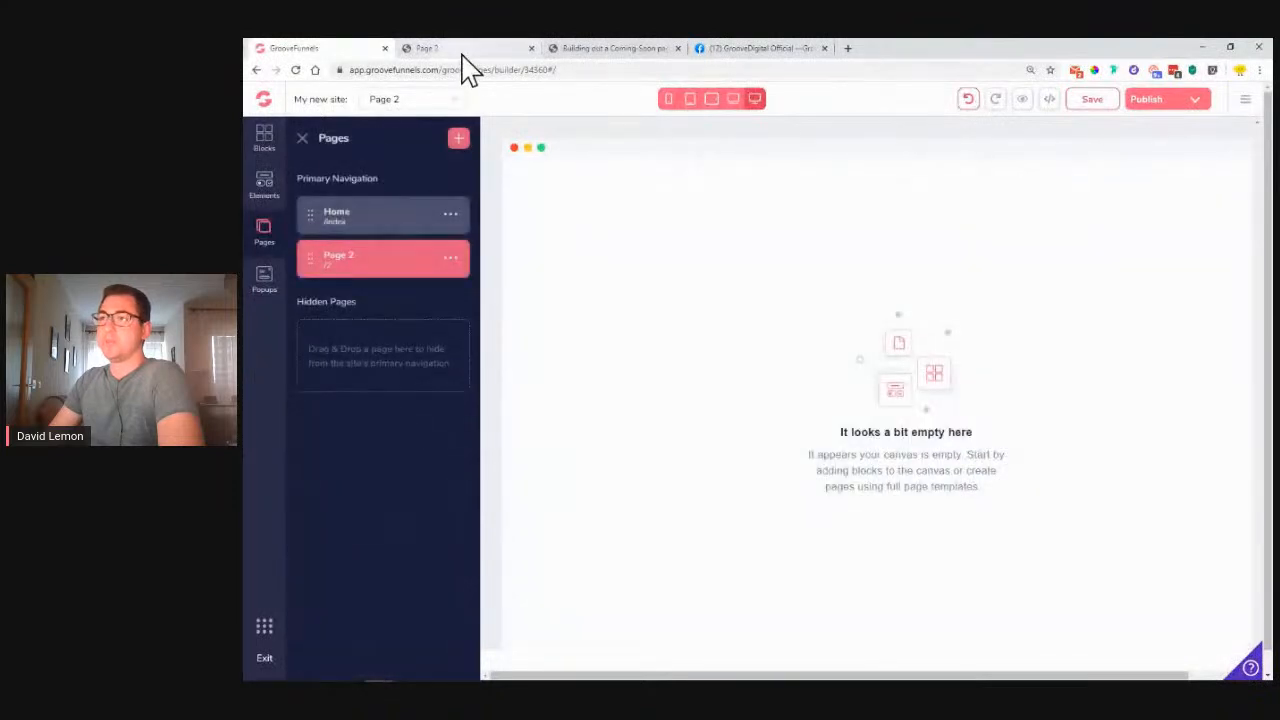
Step: Check the URL path of the published Page 2 example, then return to the page builder
click(462, 50)
drag(352, 70, 497, 72)
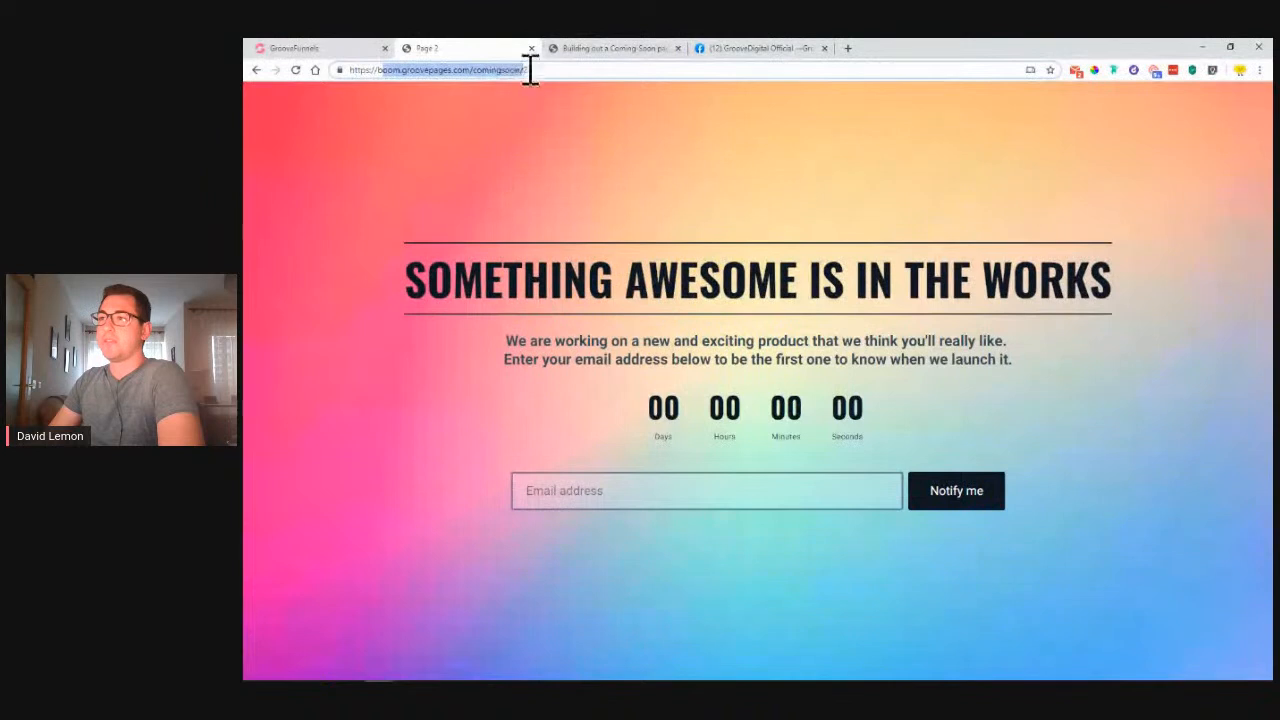
click(518, 70)
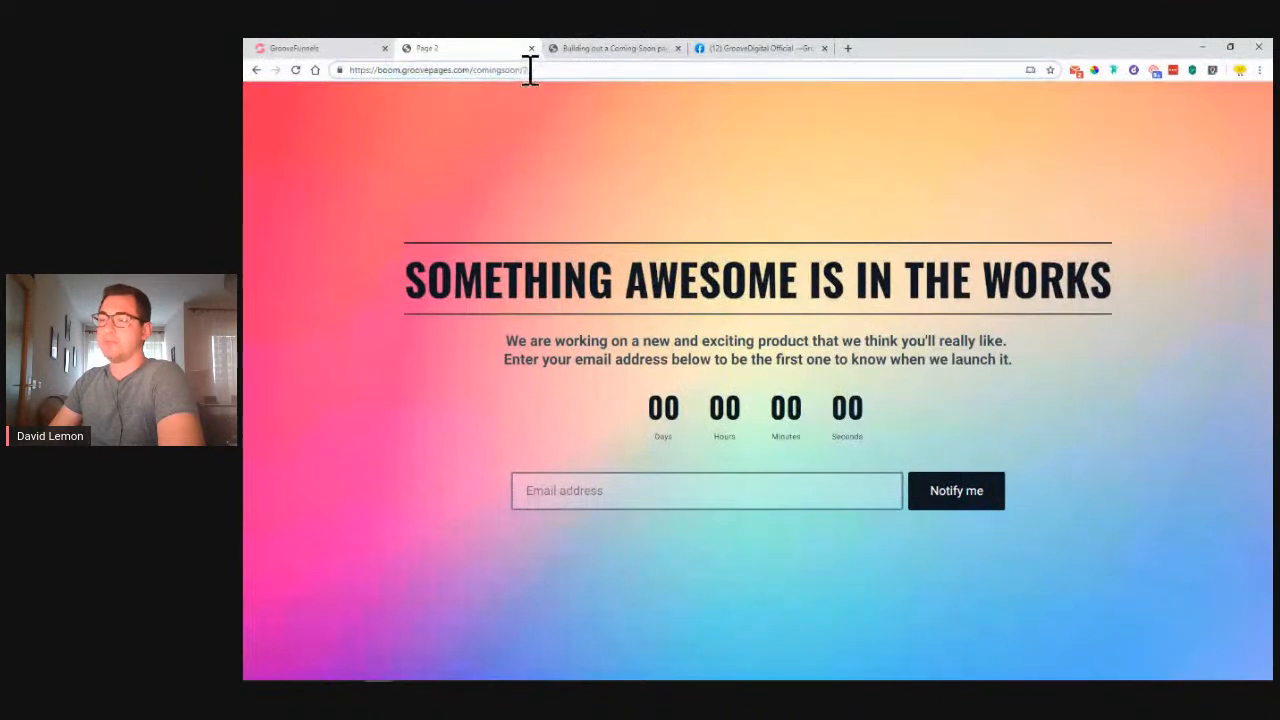
click(302, 48)
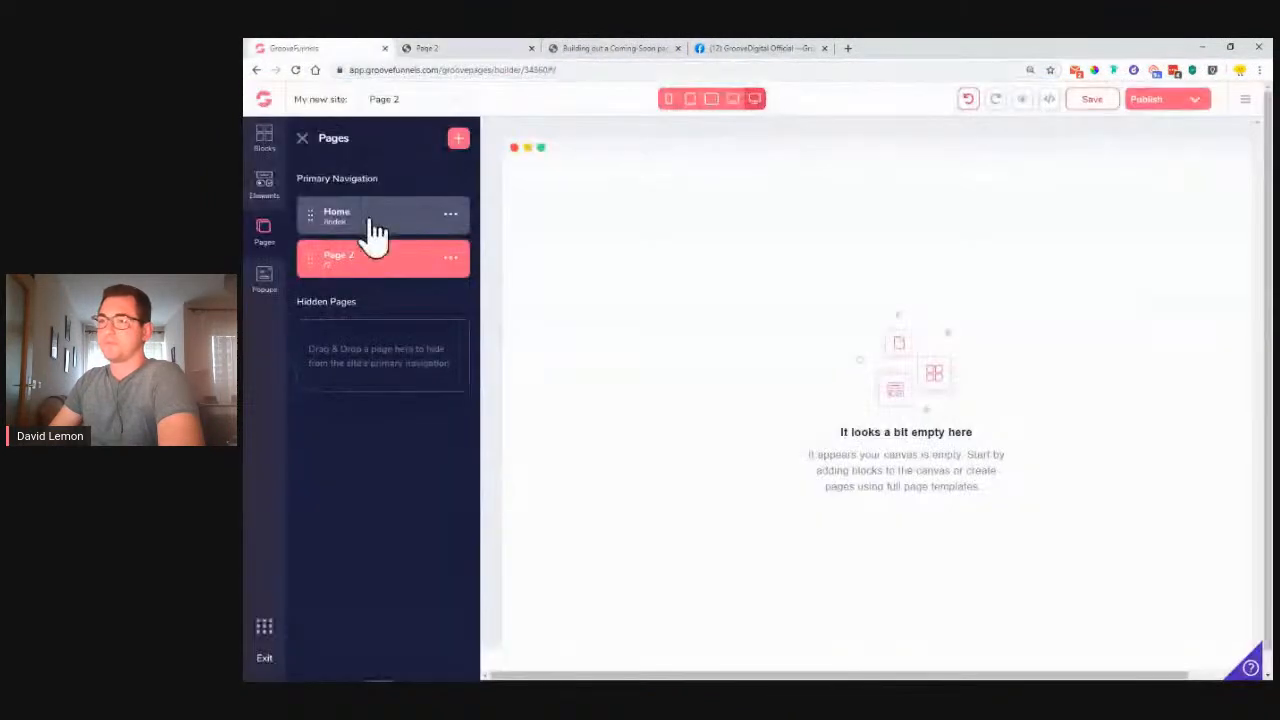
Step: Add the first Covers wireframe block, with a centered headline and paragraph, to the empty Page 2
click(302, 139)
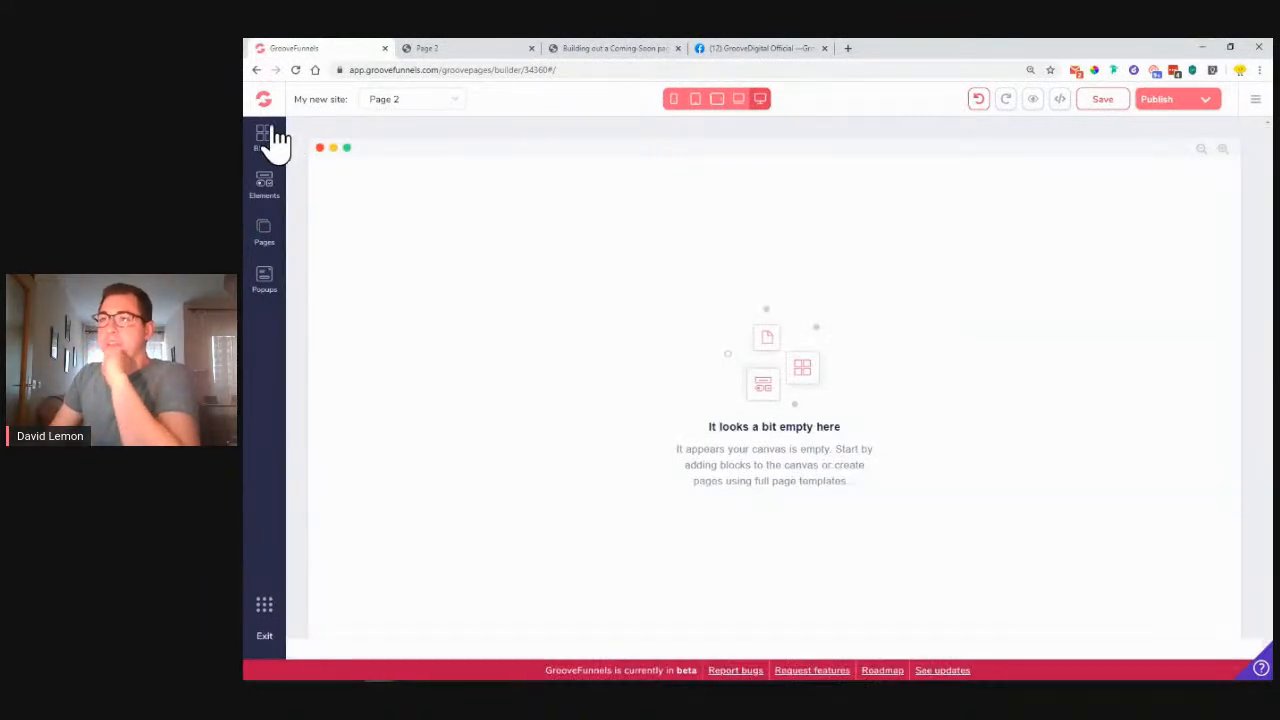
click(272, 136)
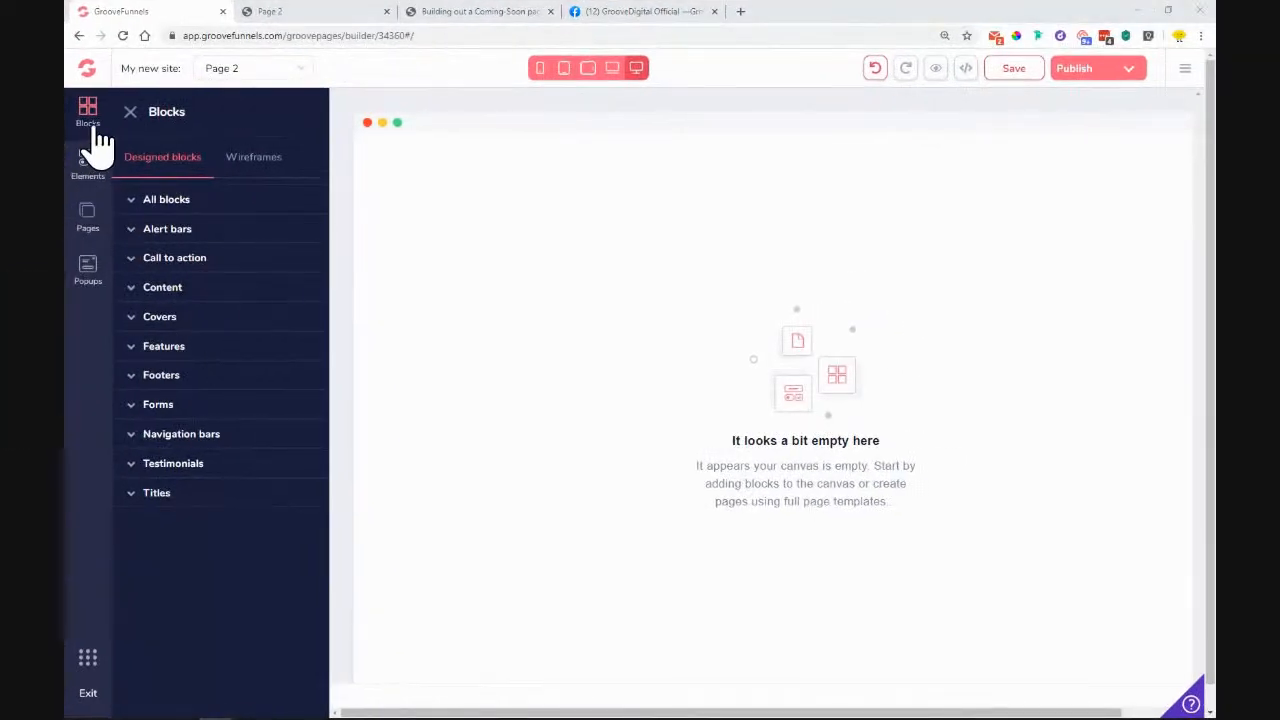
click(255, 162)
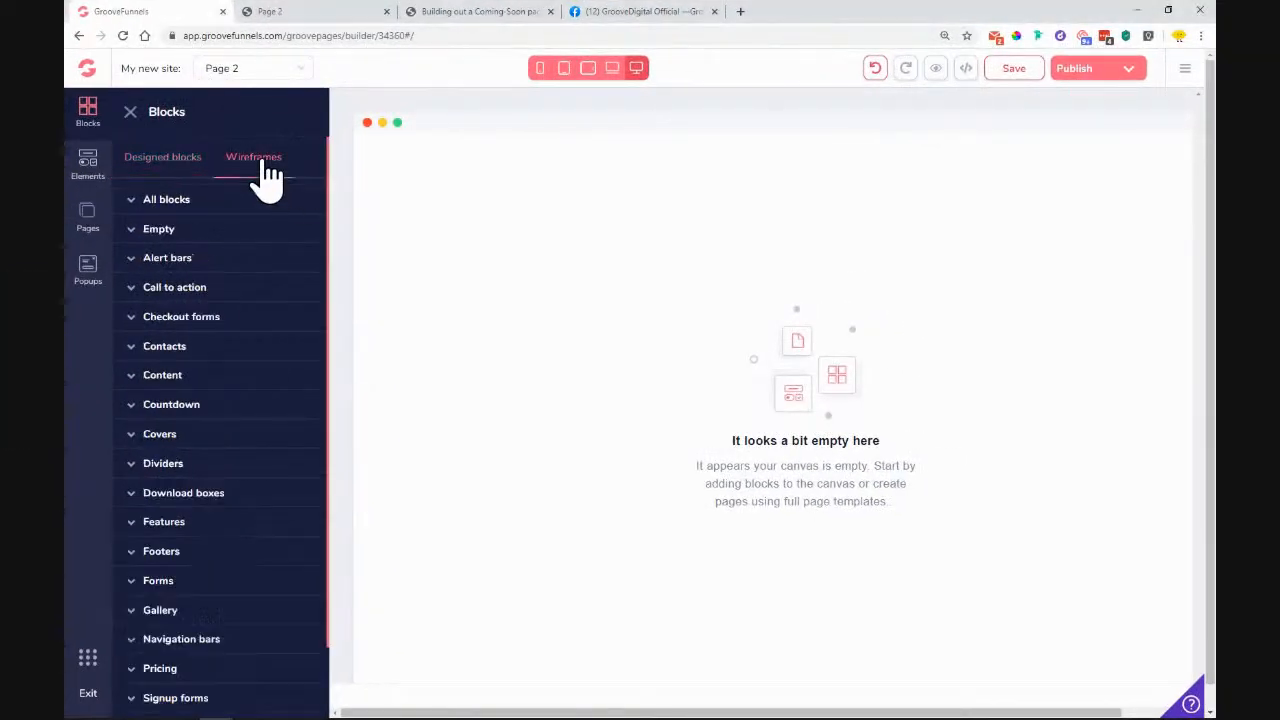
click(172, 436)
drag(212, 500, 651, 371)
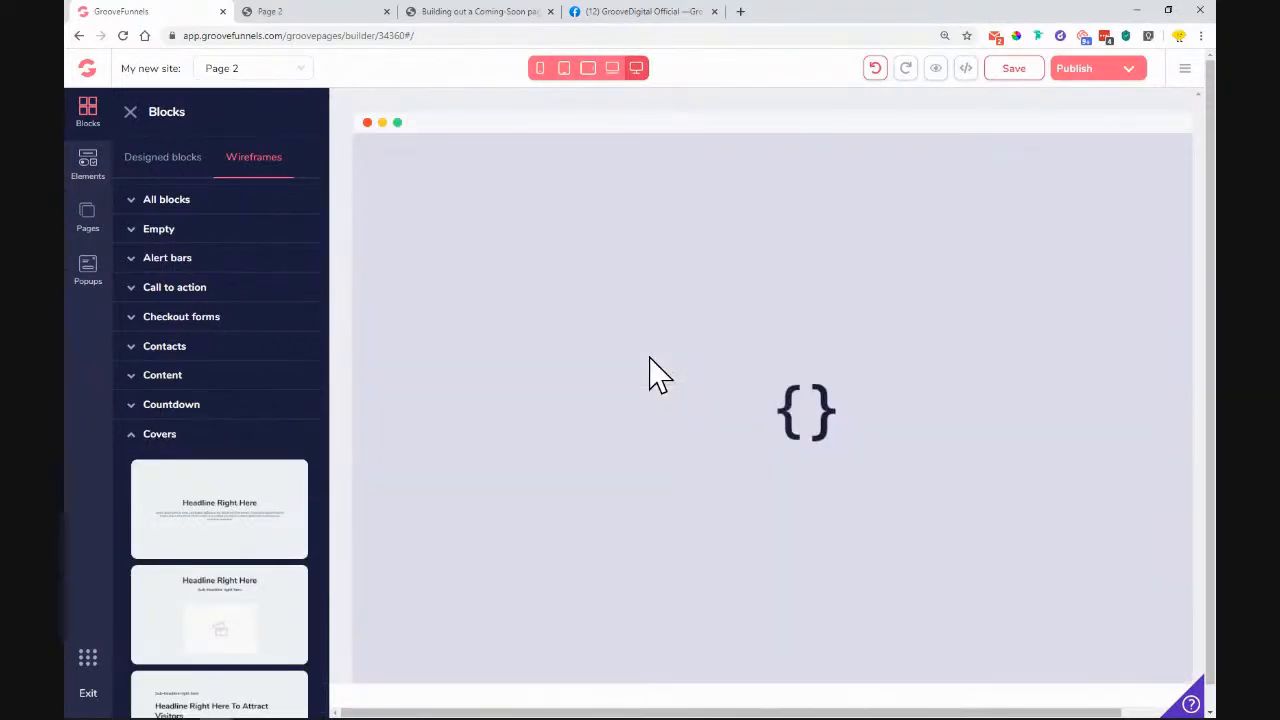
Step: Review the published example's headline, description, countdown and email form with its button, then return to the builder
click(305, 15)
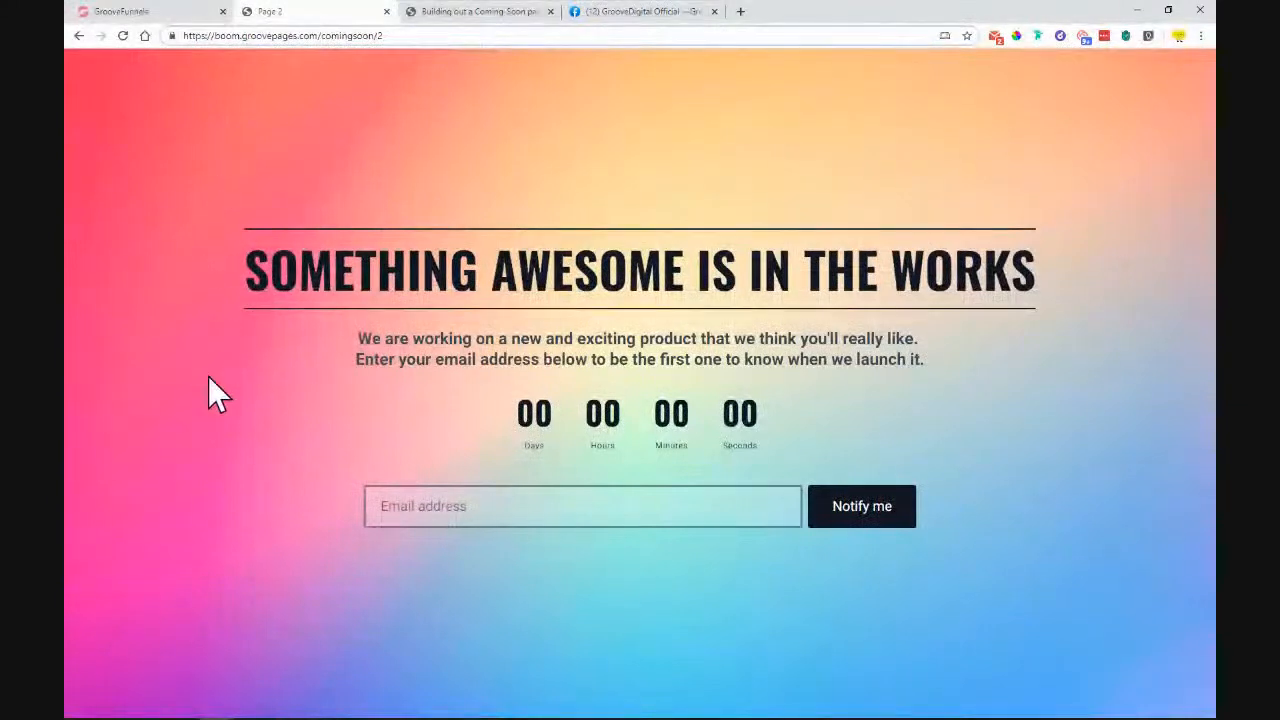
click(250, 271)
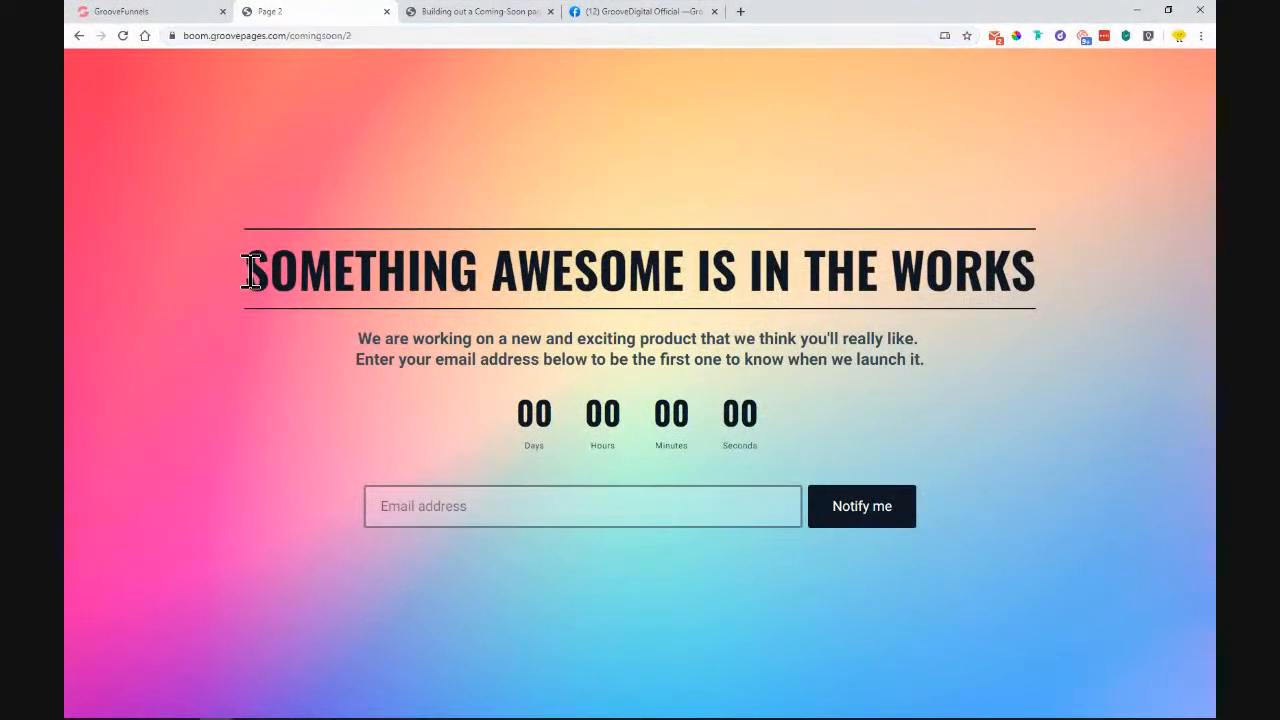
drag(250, 271, 1057, 249)
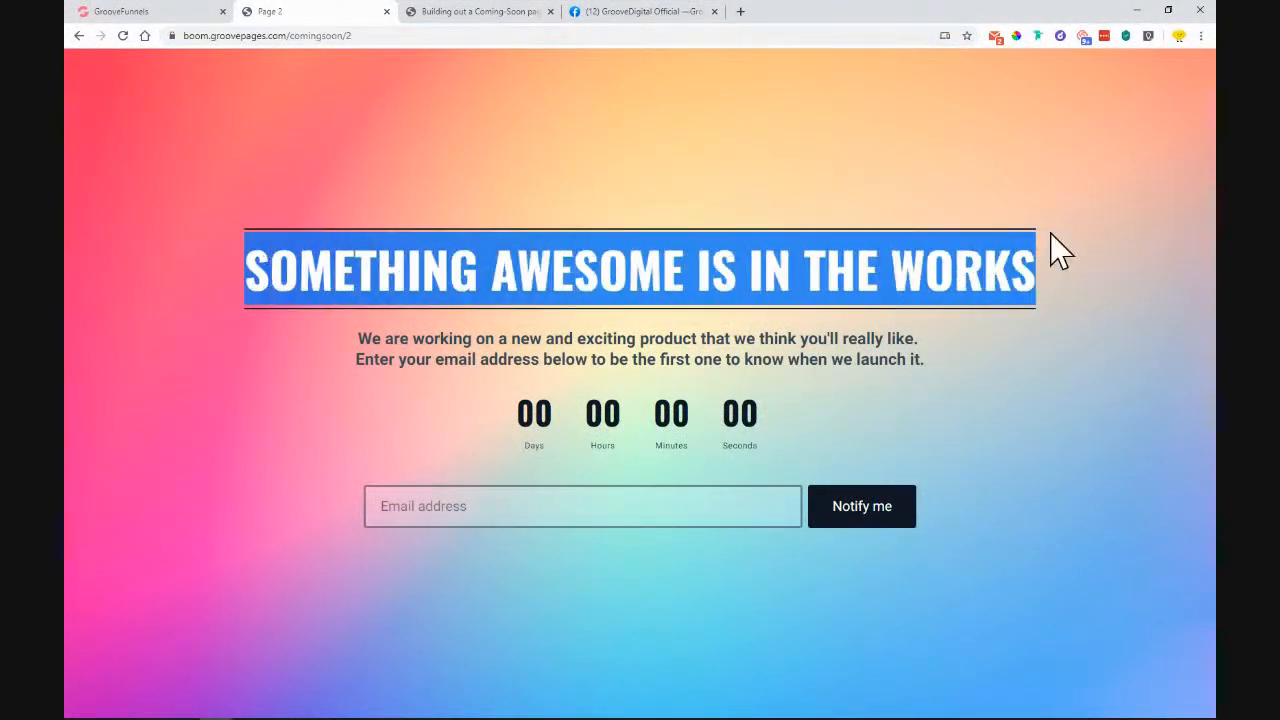
drag(358, 340, 892, 379)
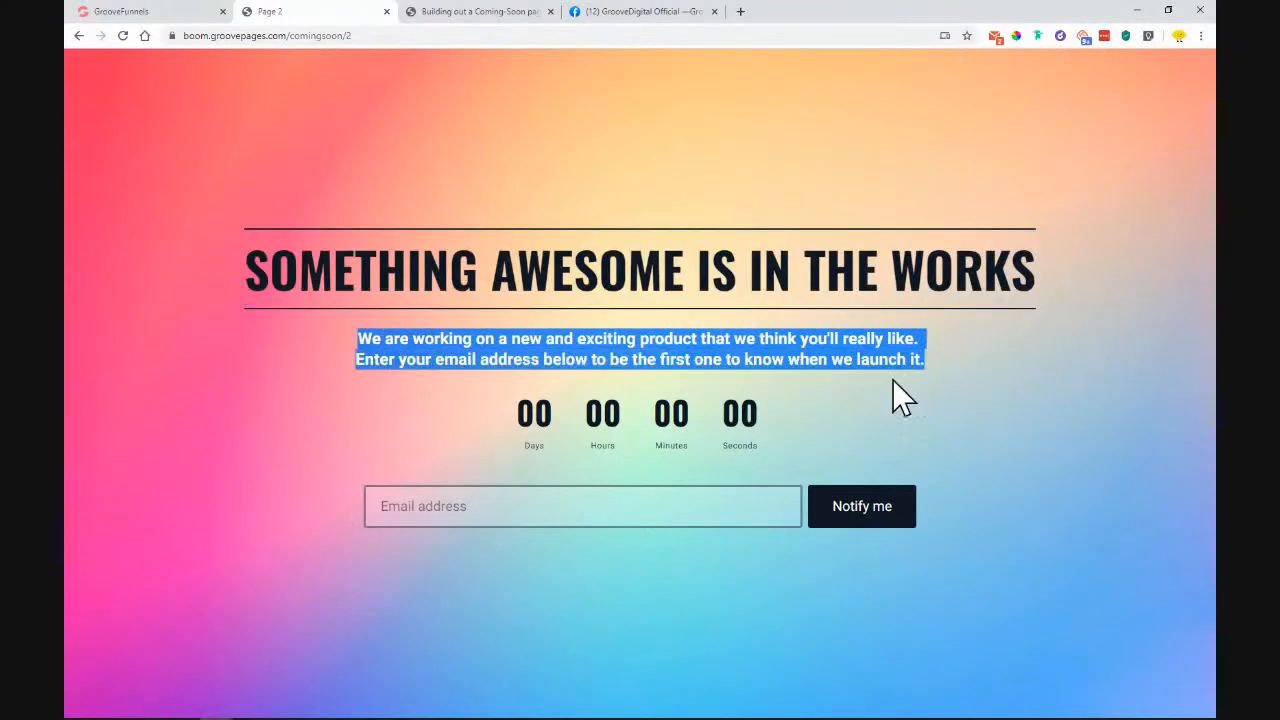
drag(518, 432, 790, 465)
drag(373, 510, 954, 507)
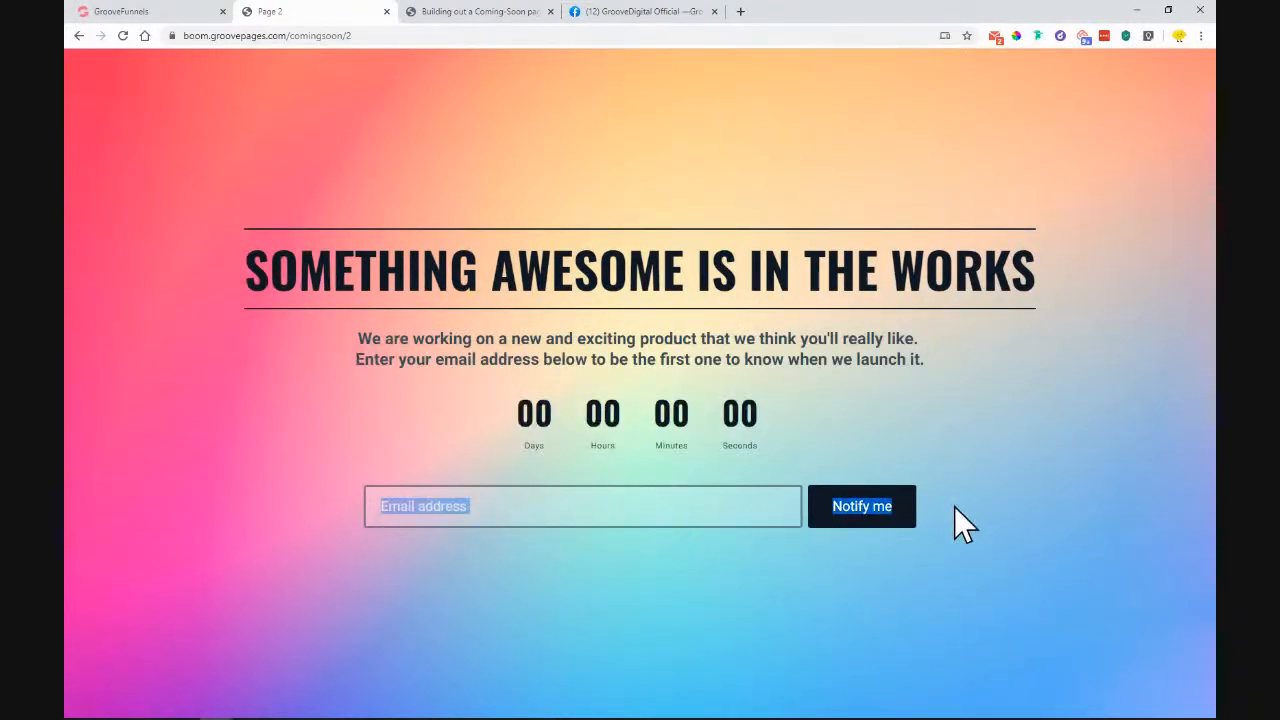
click(140, 12)
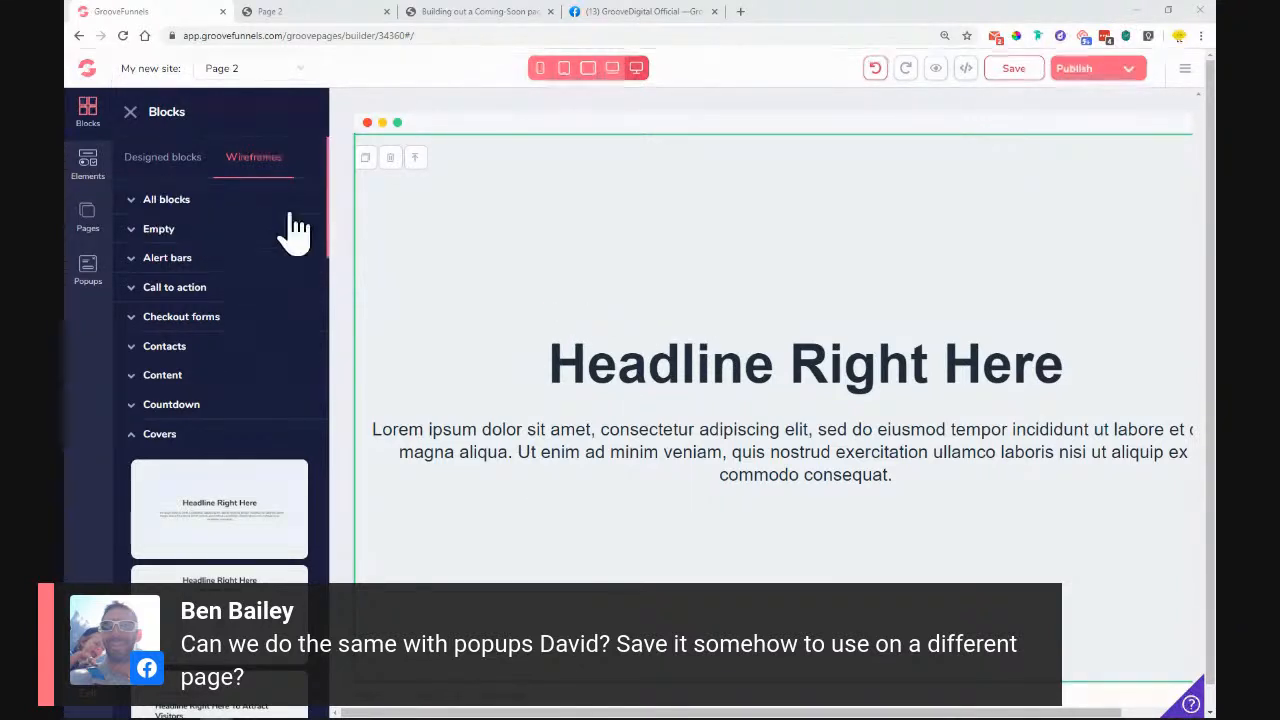
Step: Examine the global styles available for the cover block's headline
click(131, 112)
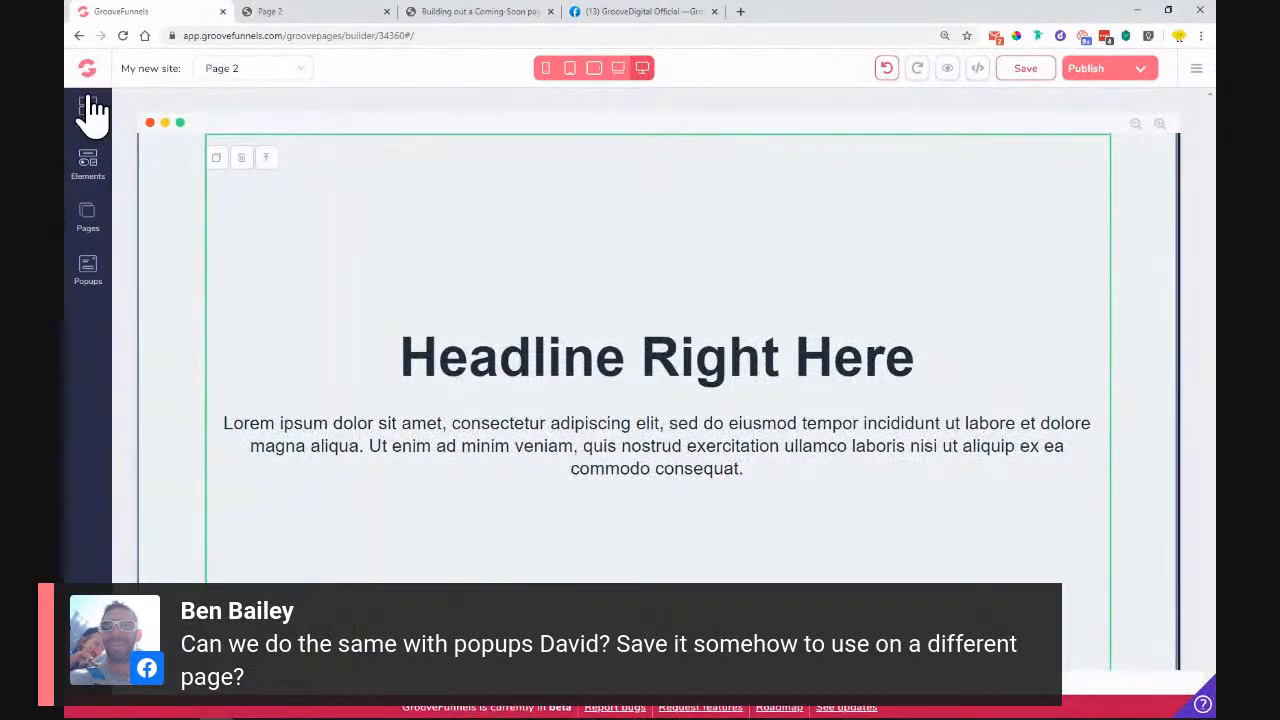
click(565, 355)
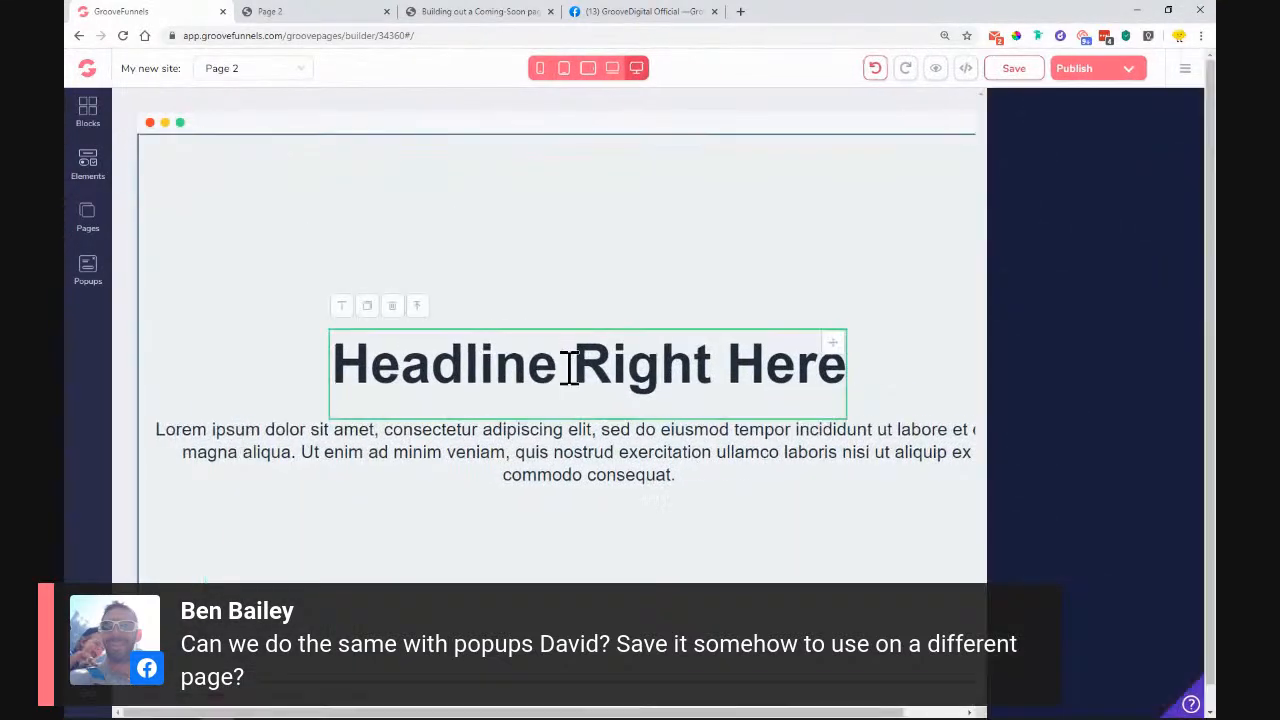
click(1072, 345)
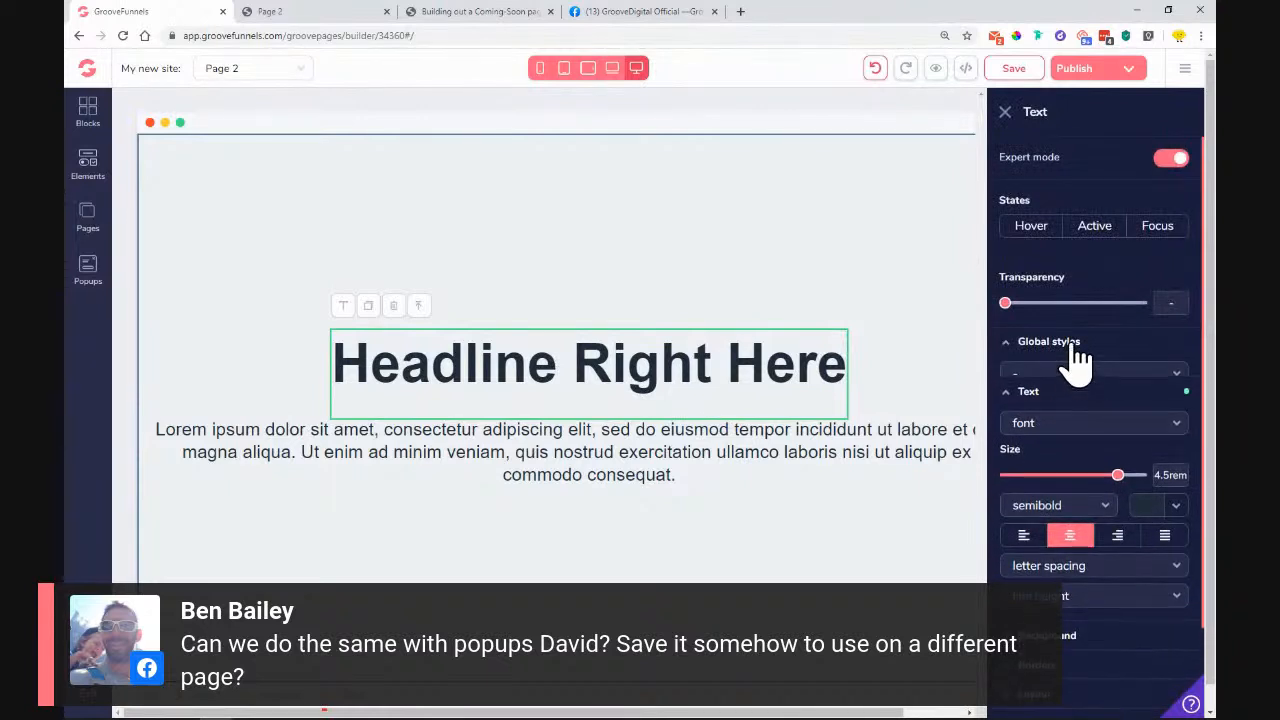
click(1086, 374)
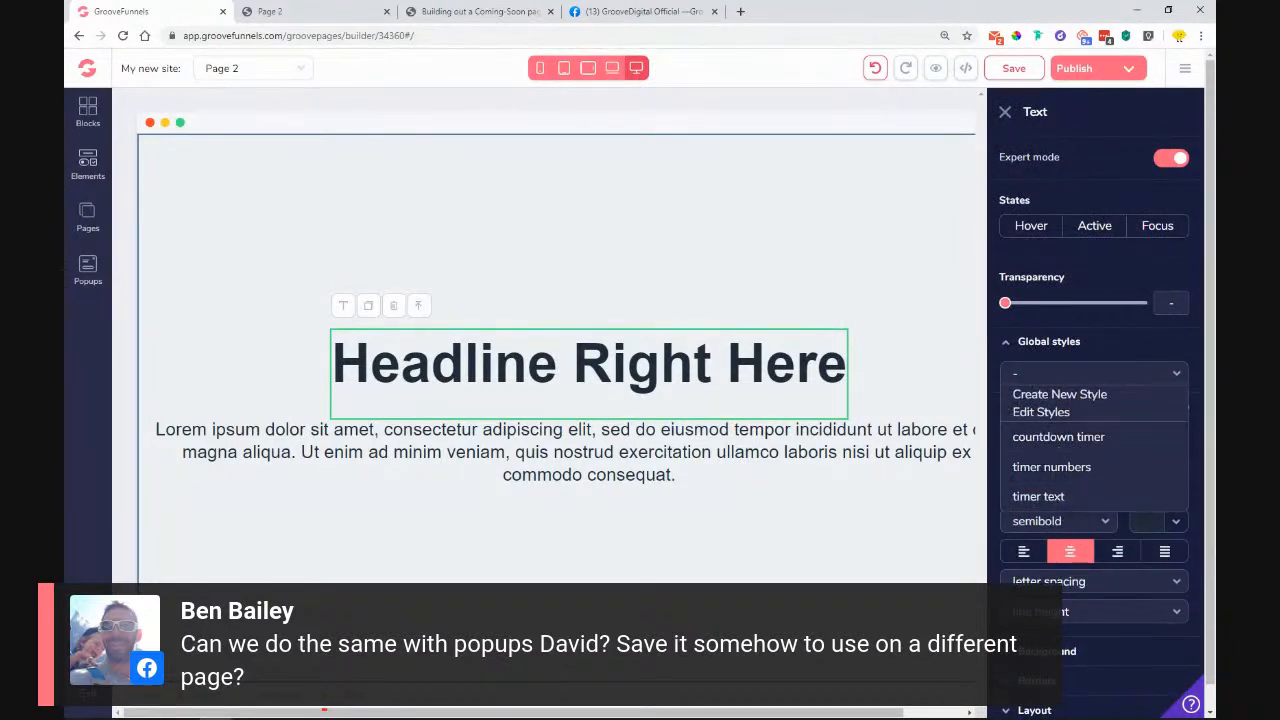
click(1130, 372)
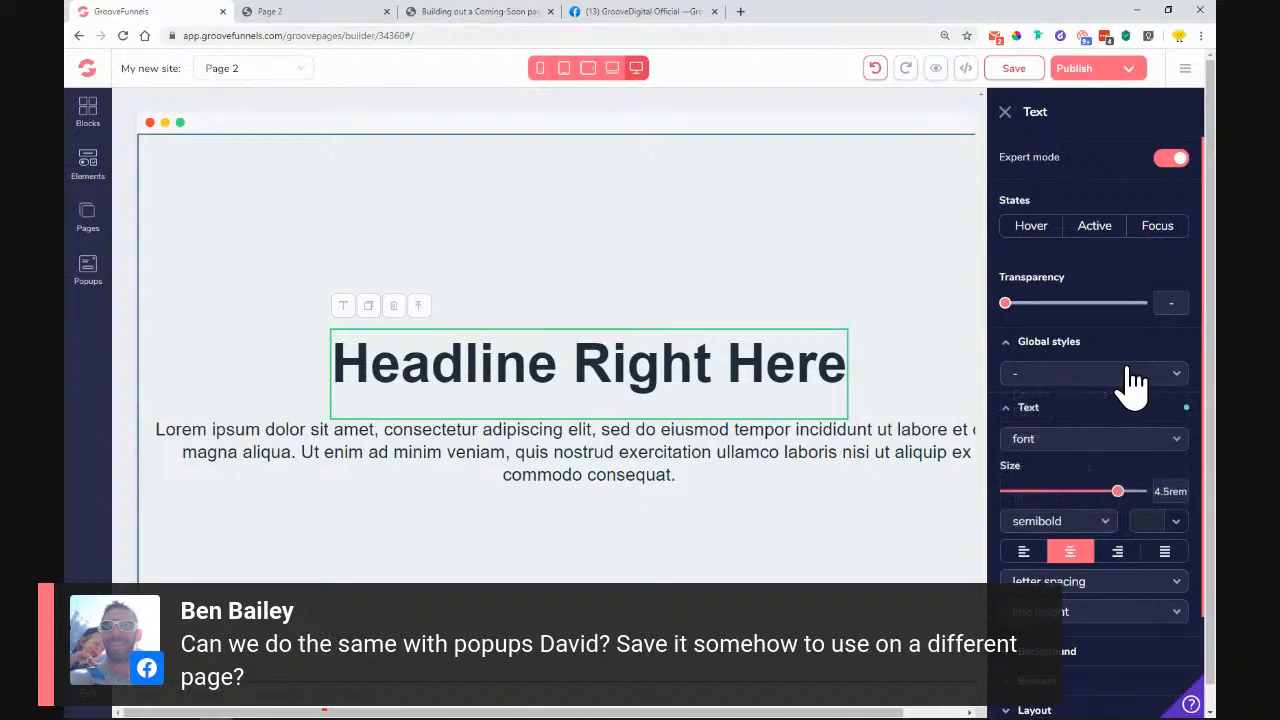
Step: Create a new popup for Page 2 using the first template, with centered text and a newsletter form
click(100, 276)
click(208, 285)
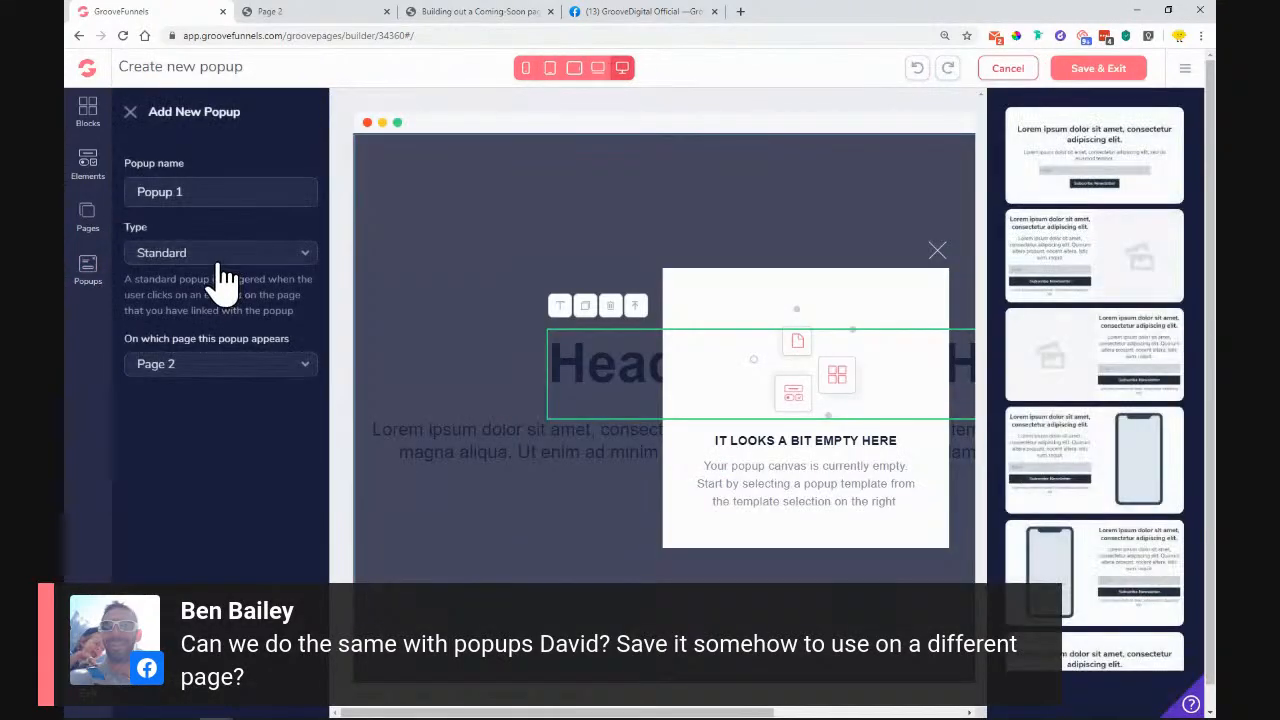
click(1080, 182)
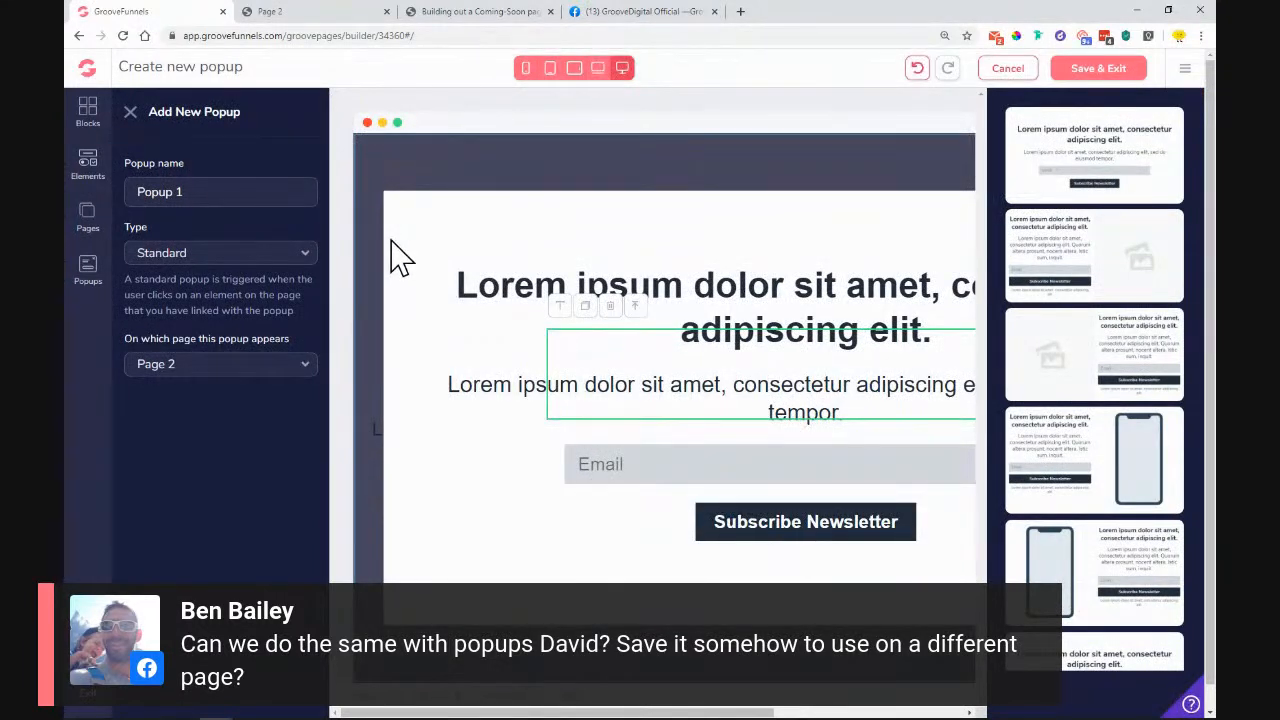
Step: Insert a Countdown element between the popup's headline and its paragraph
click(132, 113)
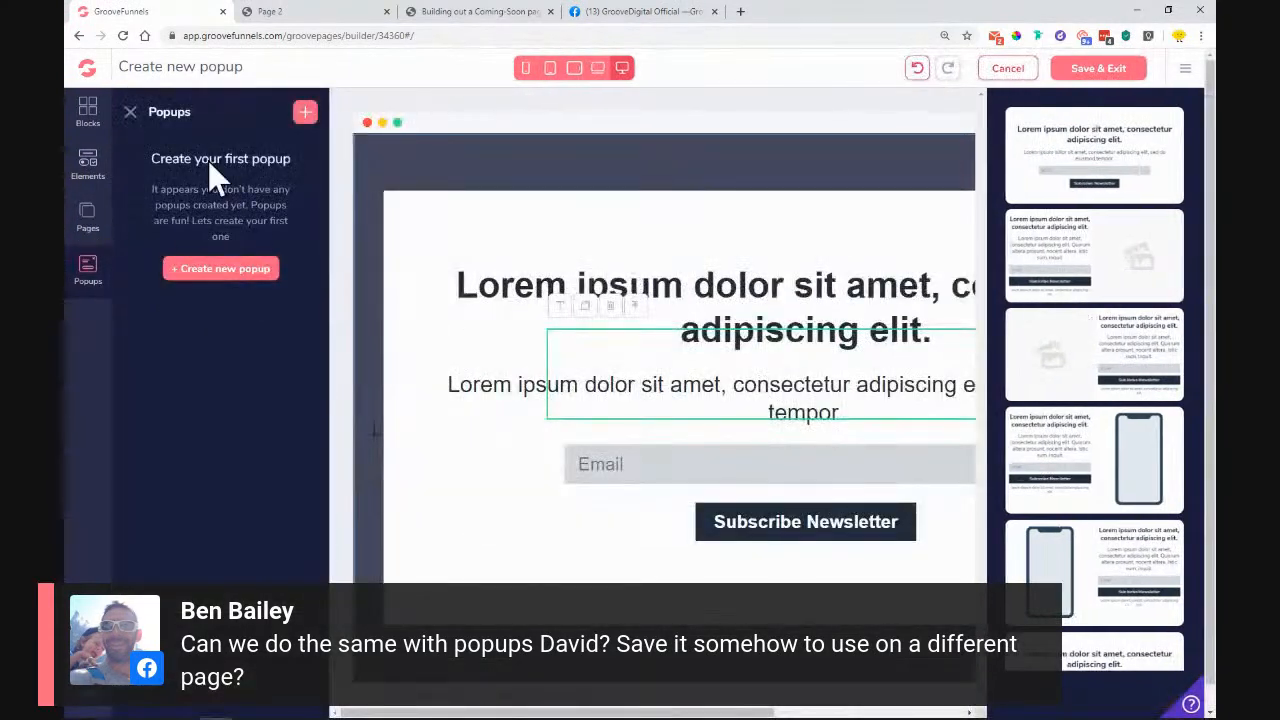
click(130, 112)
click(88, 170)
scroll(213, 465, down, 10)
drag(286, 460, 641, 408)
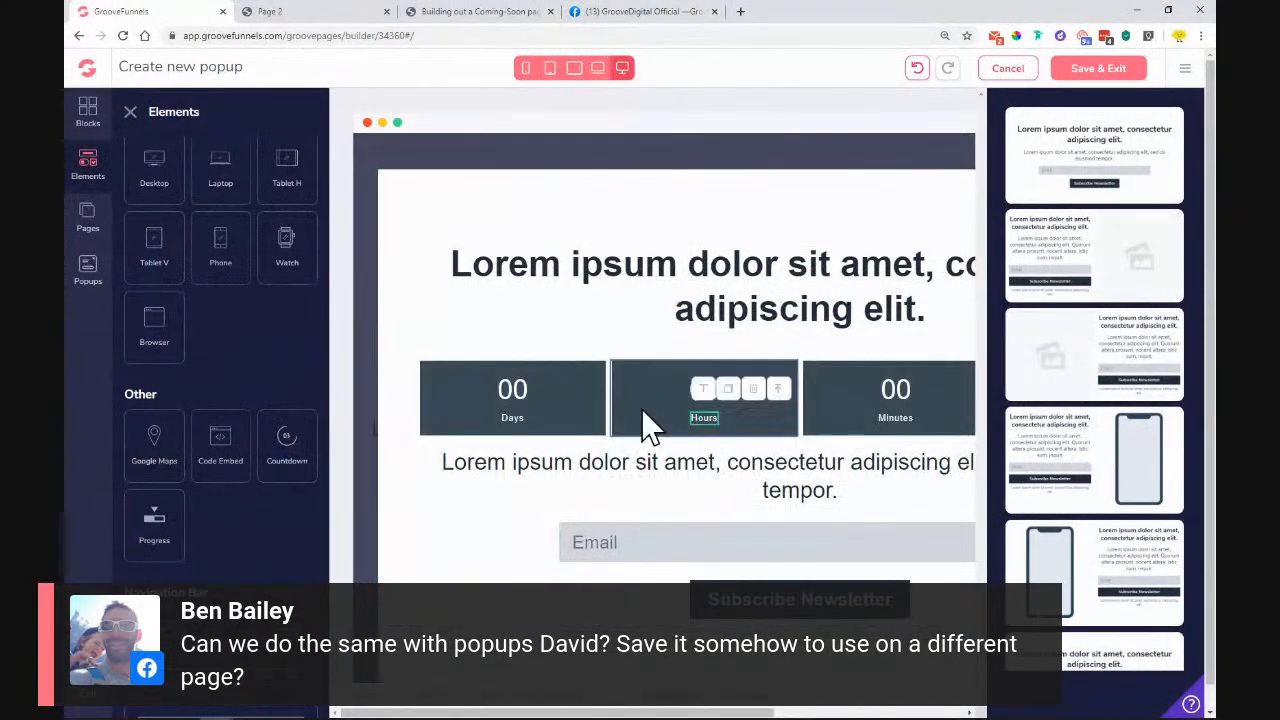
Step: Apply the "countdown timer" global style to the Days box of the popup's countdown
click(447, 398)
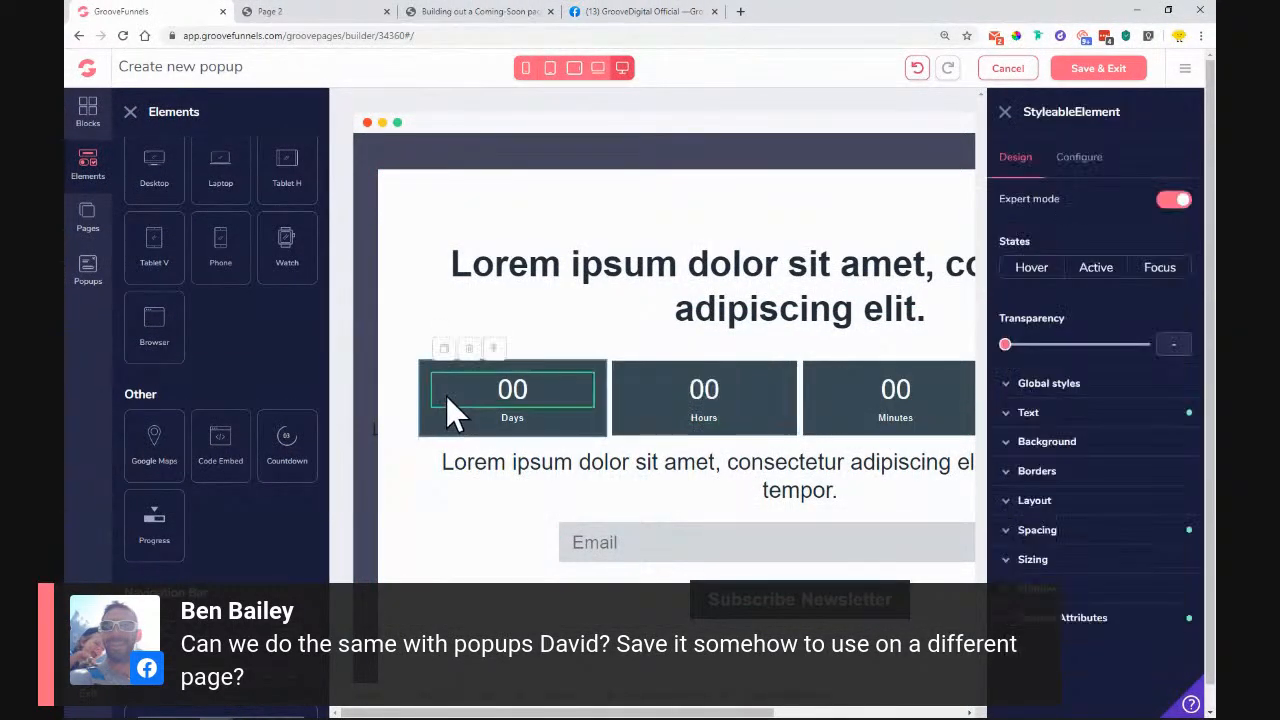
click(130, 112)
click(371, 434)
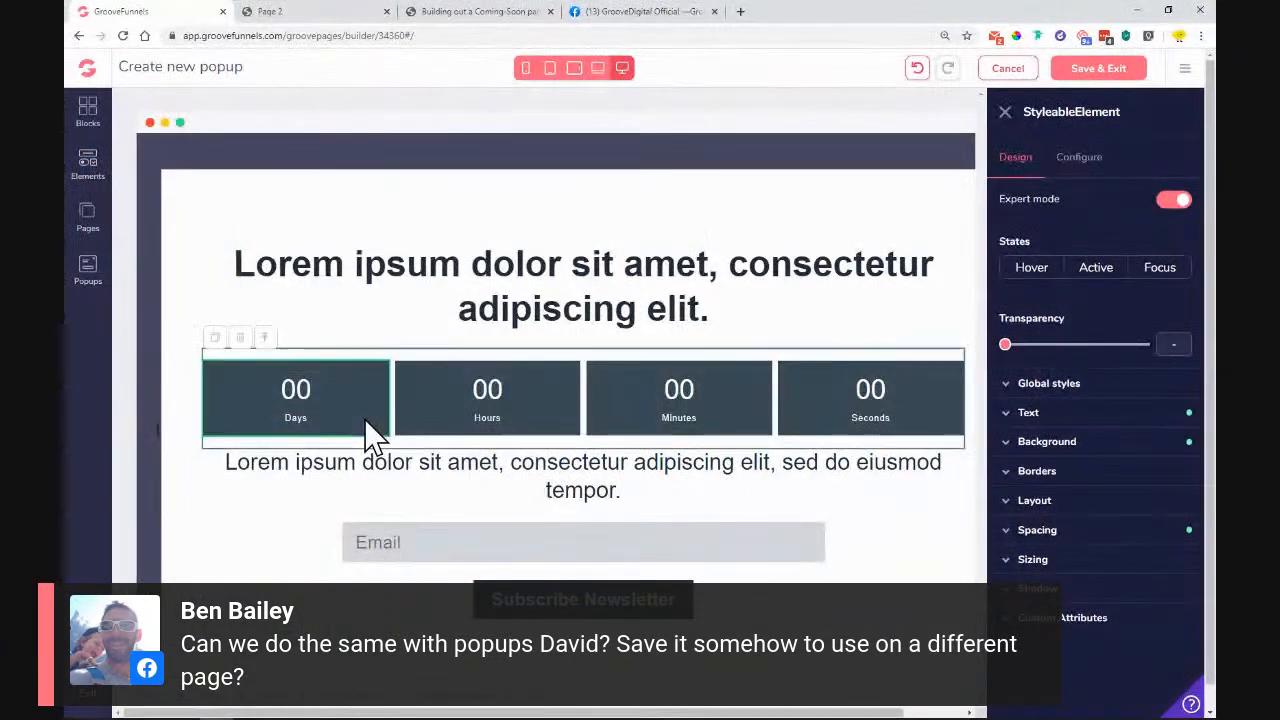
click(1123, 395)
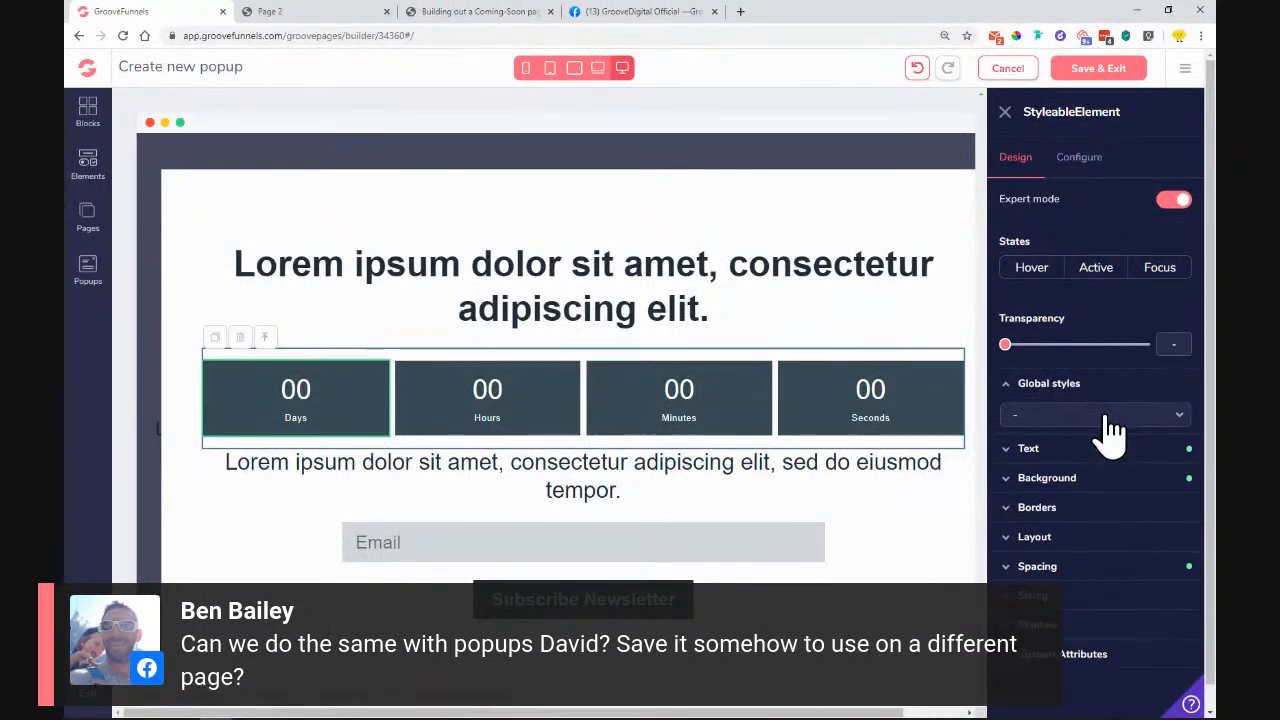
click(1106, 418)
click(1102, 480)
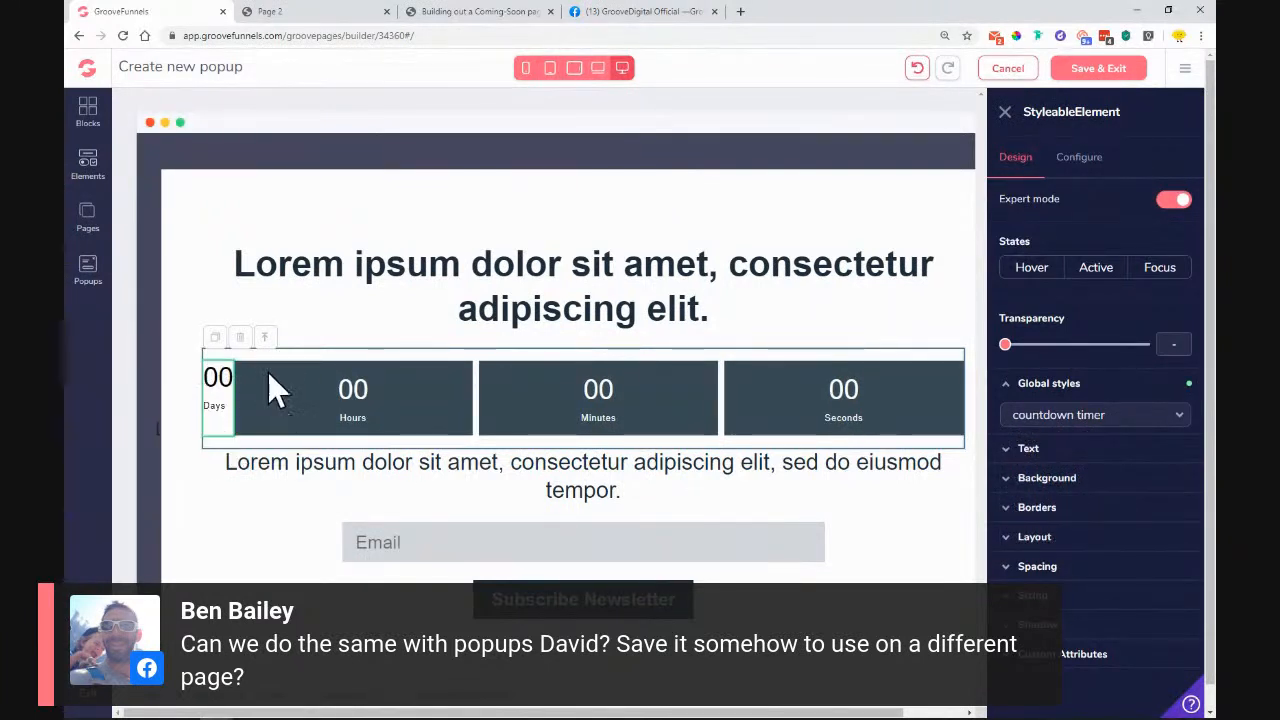
Step: Inspect the background color setting of the countdown's Days box
click(1060, 480)
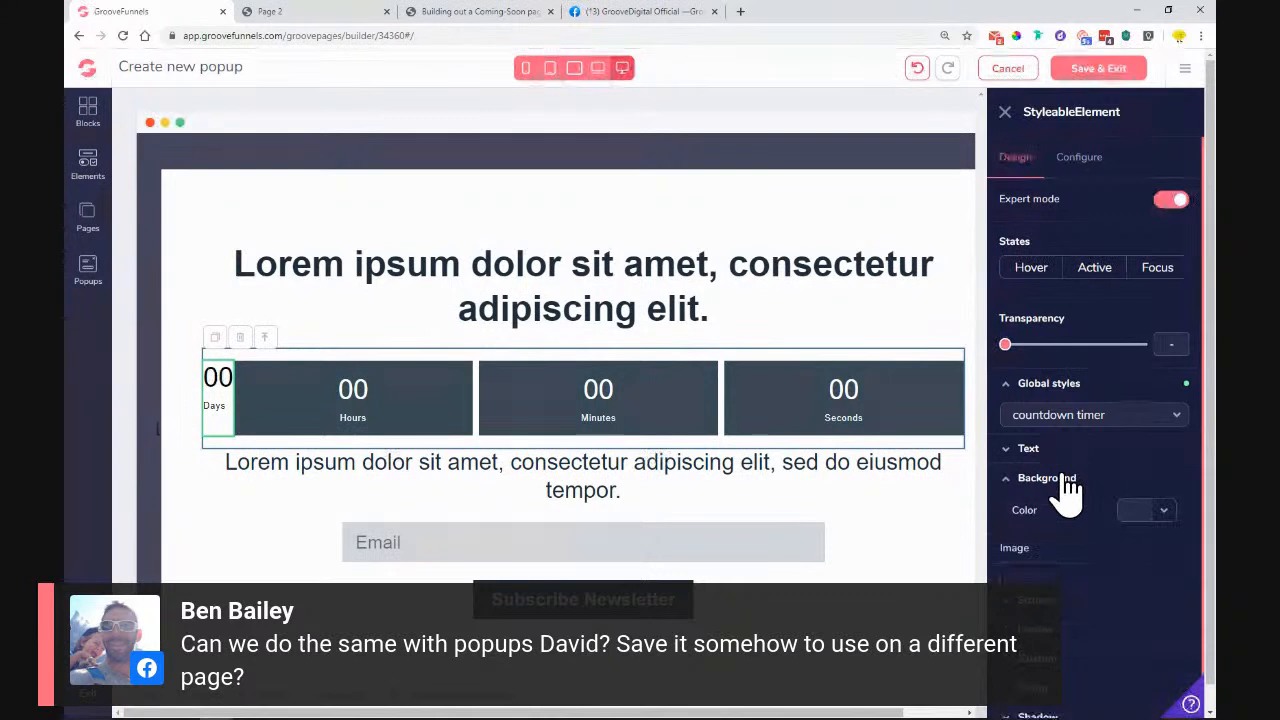
click(1164, 510)
click(1164, 510)
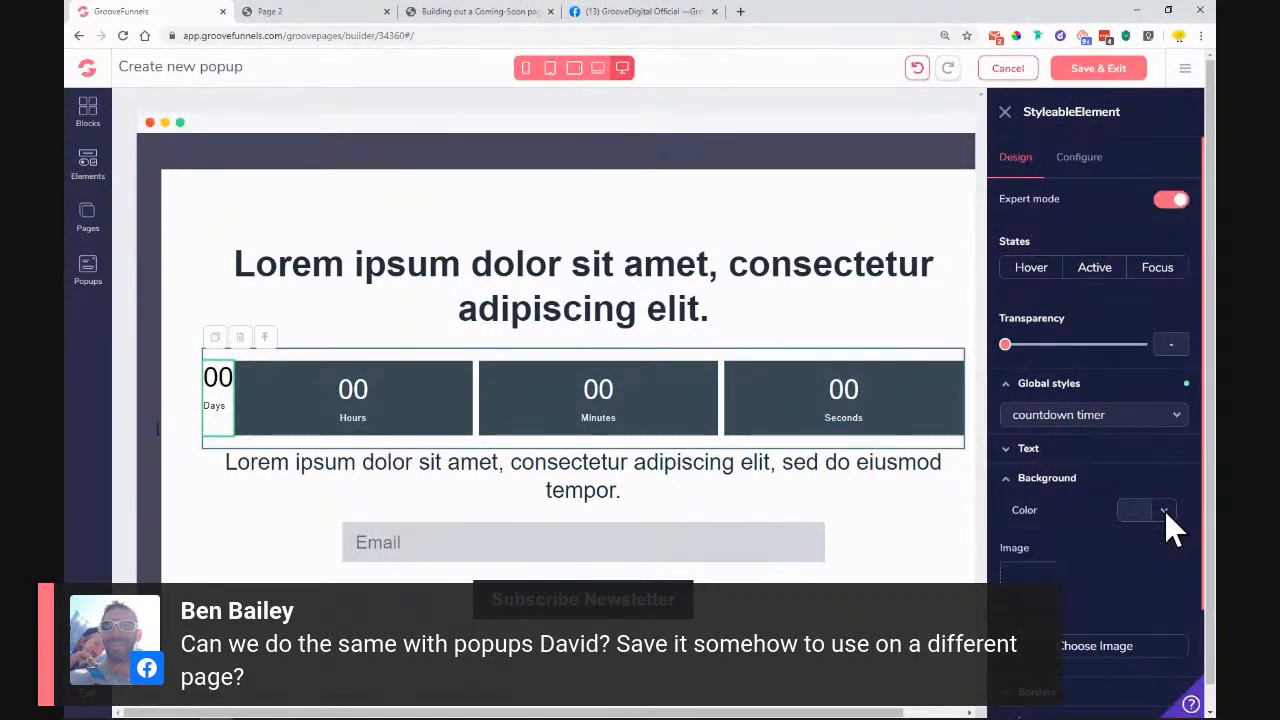
Step: Apply the "timer numbers" global style to the Days number in the popup's countdown
click(228, 378)
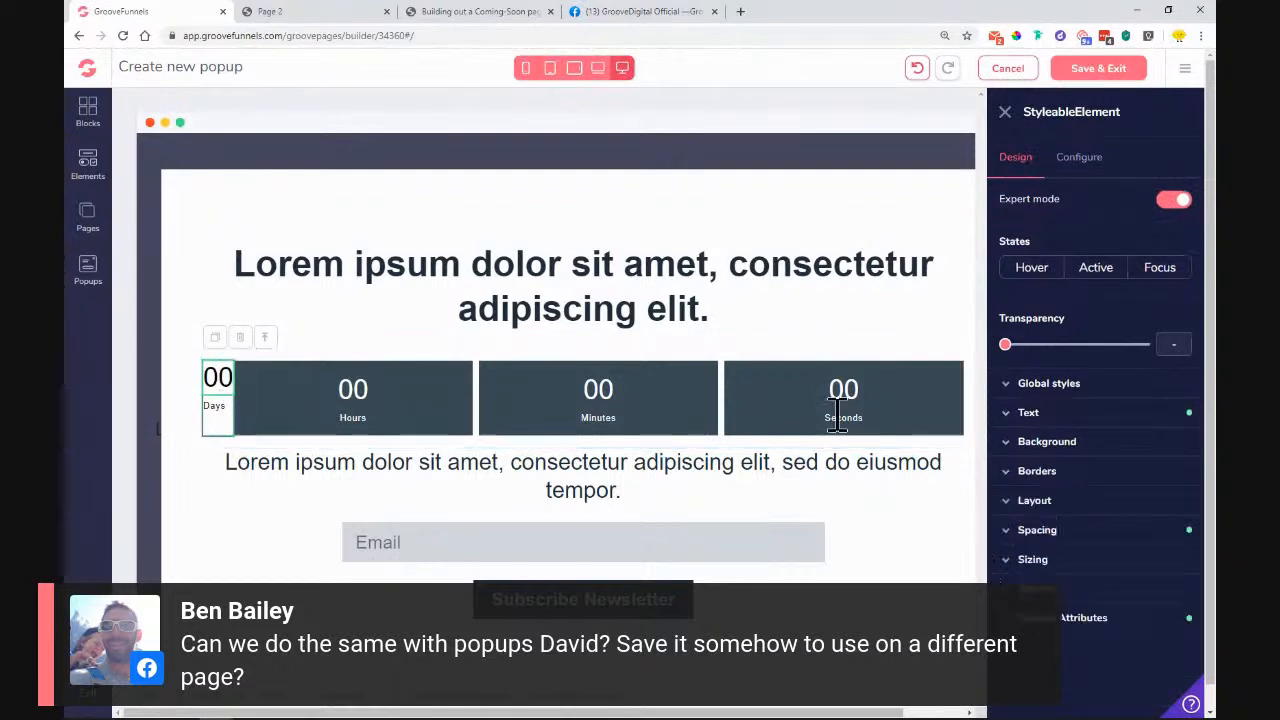
click(1073, 424)
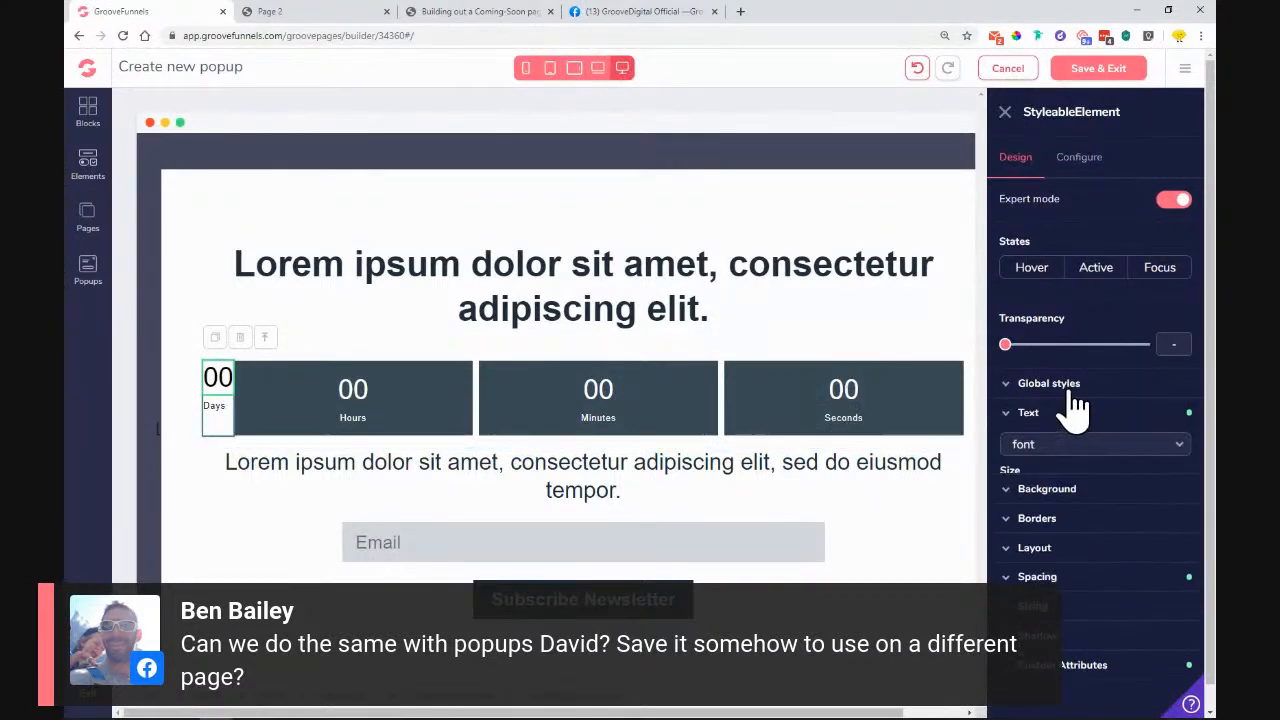
click(1070, 390)
click(1090, 416)
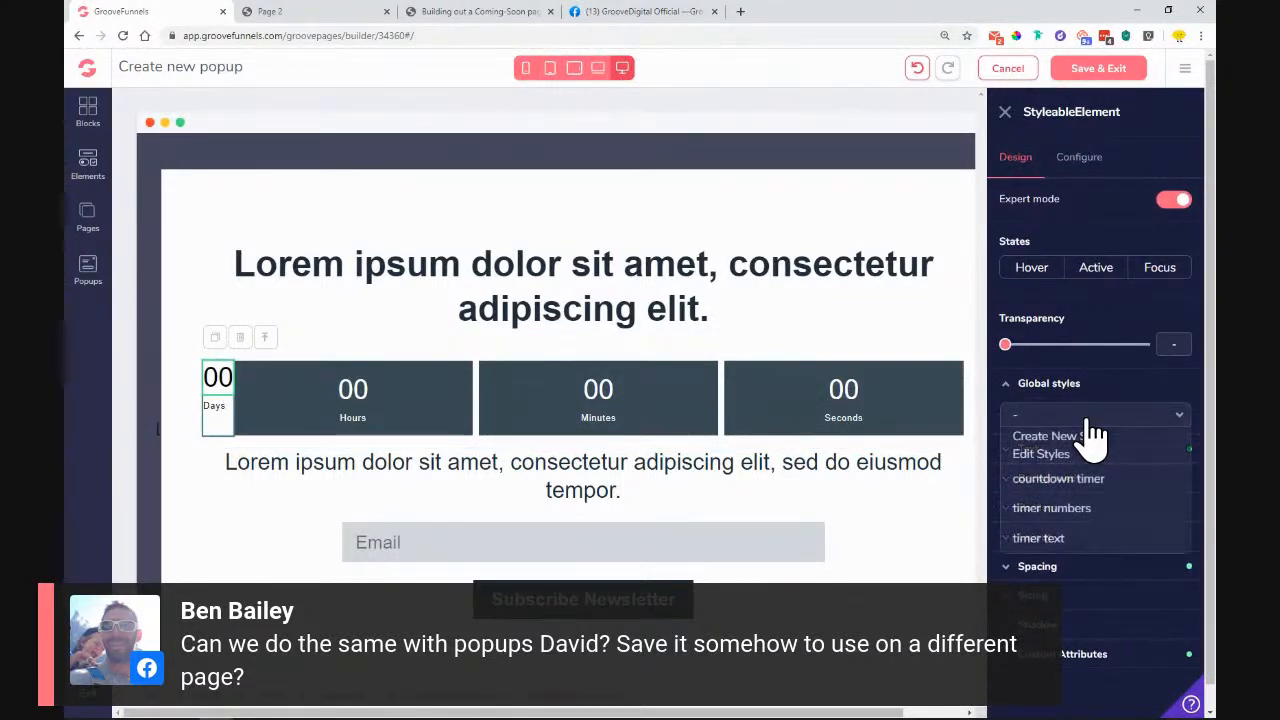
click(1087, 507)
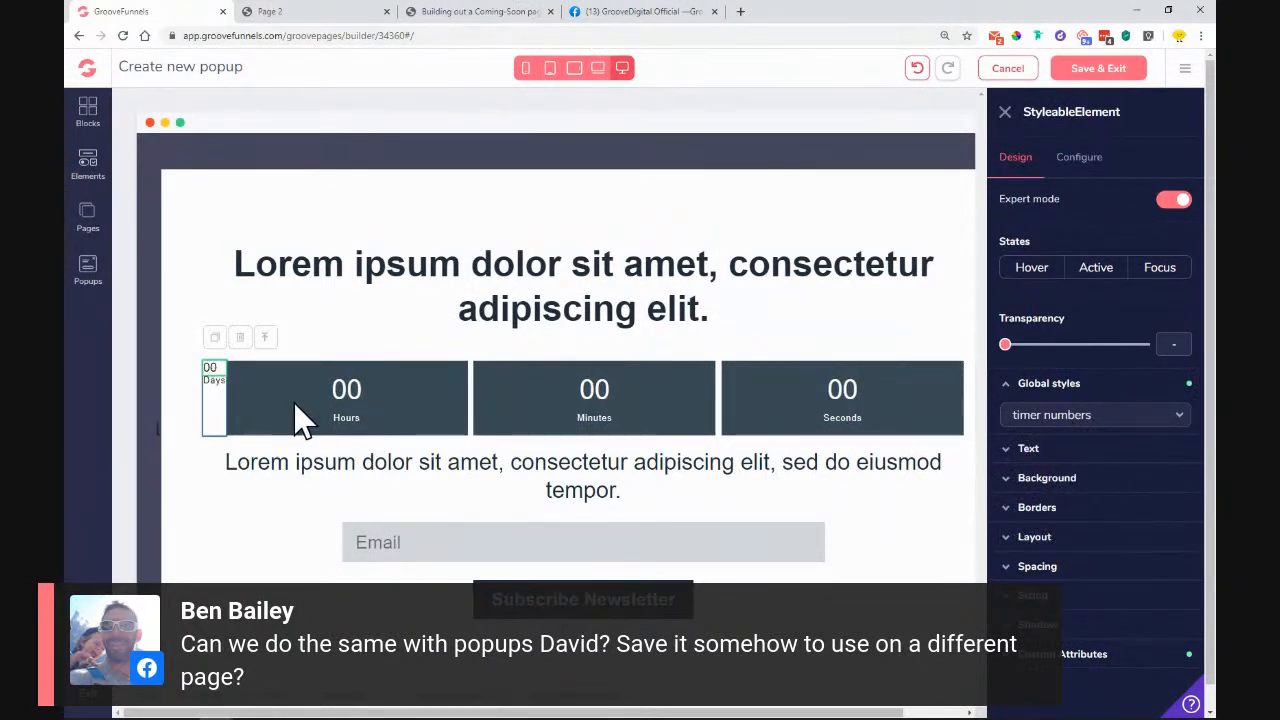
Step: Discard the new popup without saving it and return to Page 2
click(468, 698)
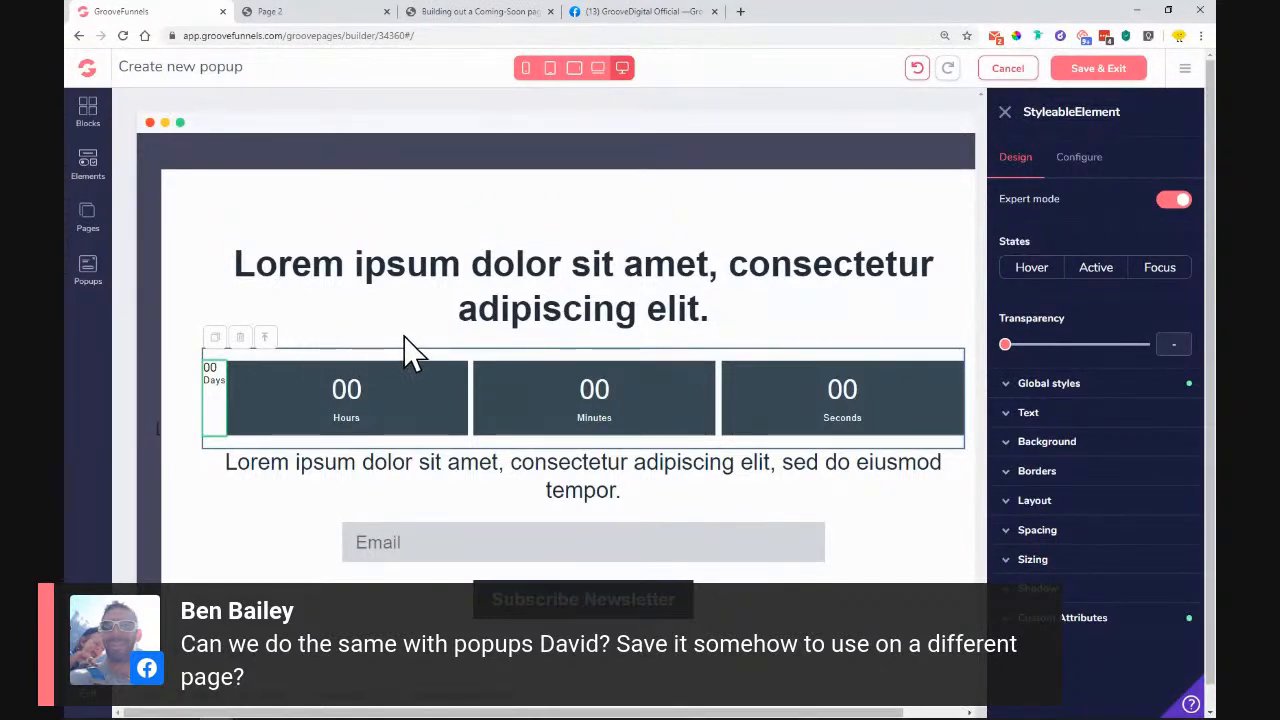
click(278, 352)
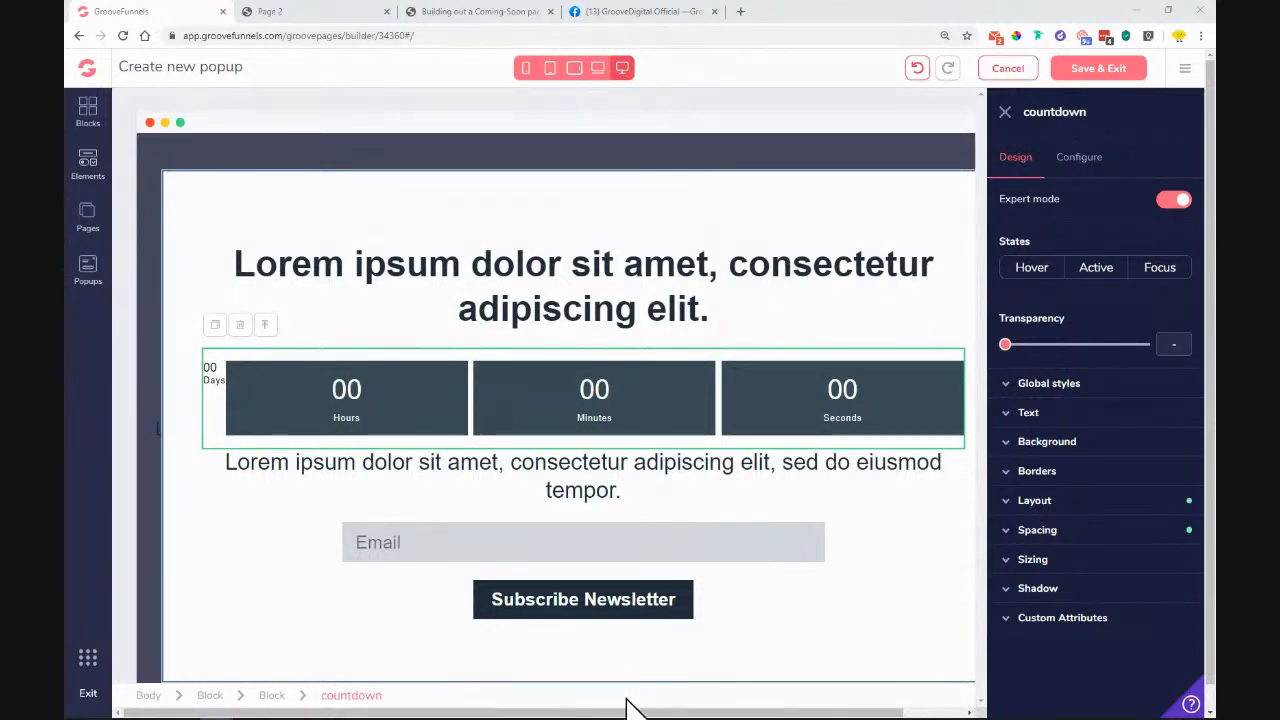
click(1006, 112)
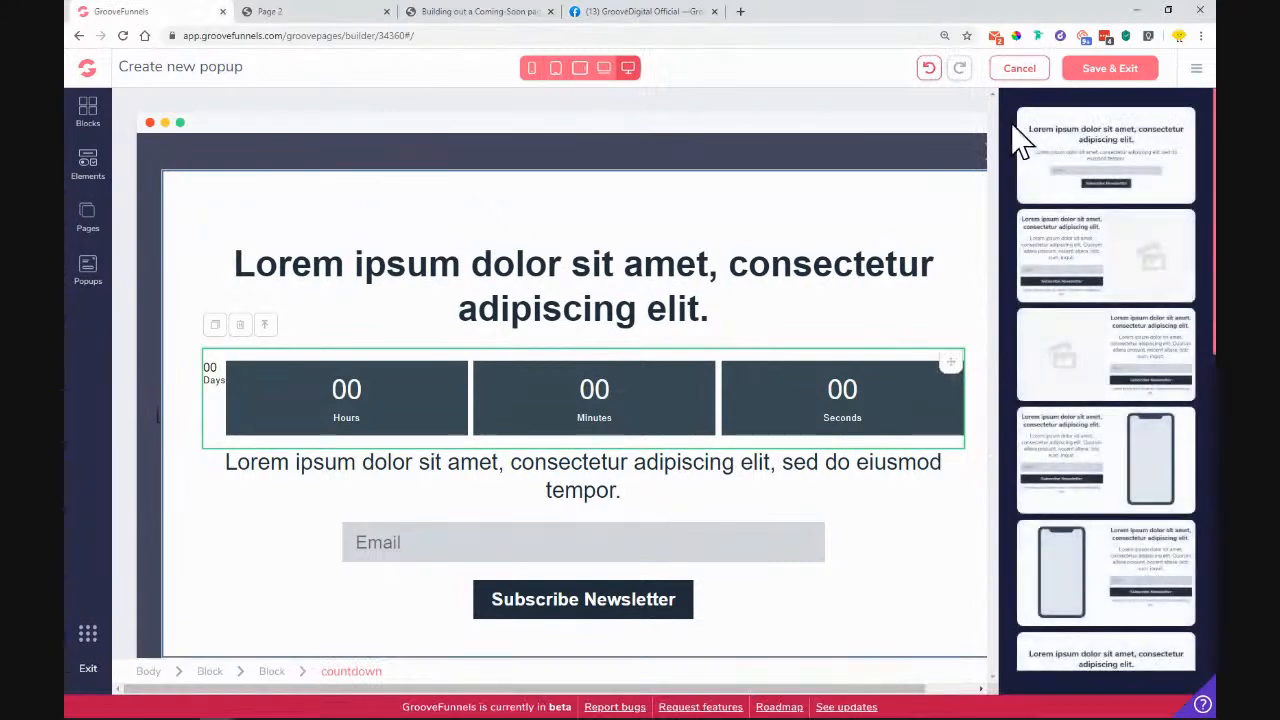
click(1008, 68)
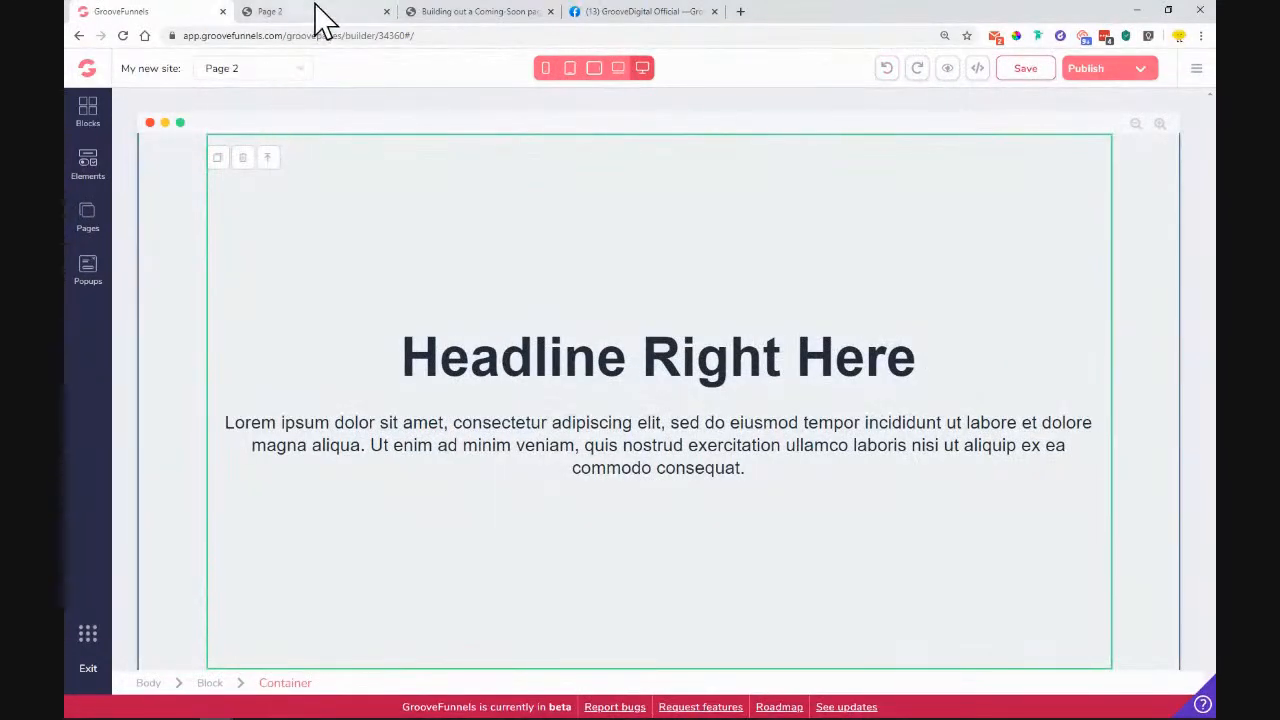
Step: Check the background of the published Page 2 example and open the image library for the headline block's background
click(320, 11)
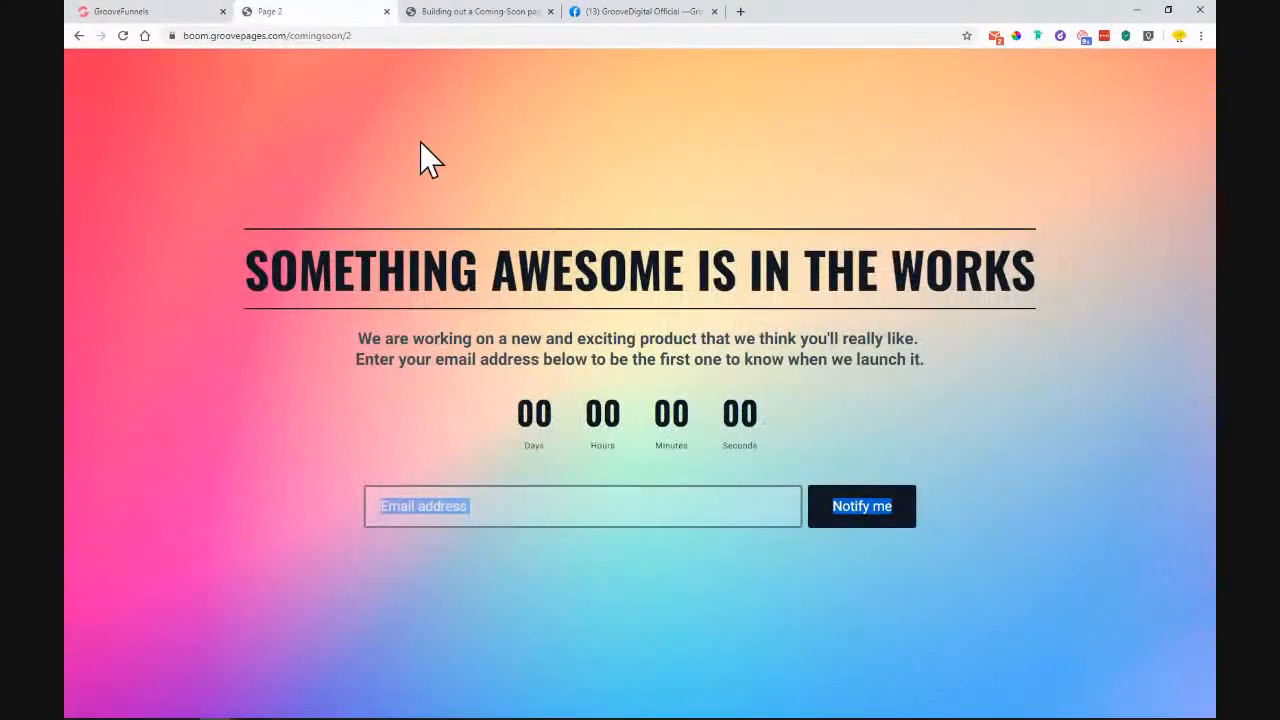
click(148, 12)
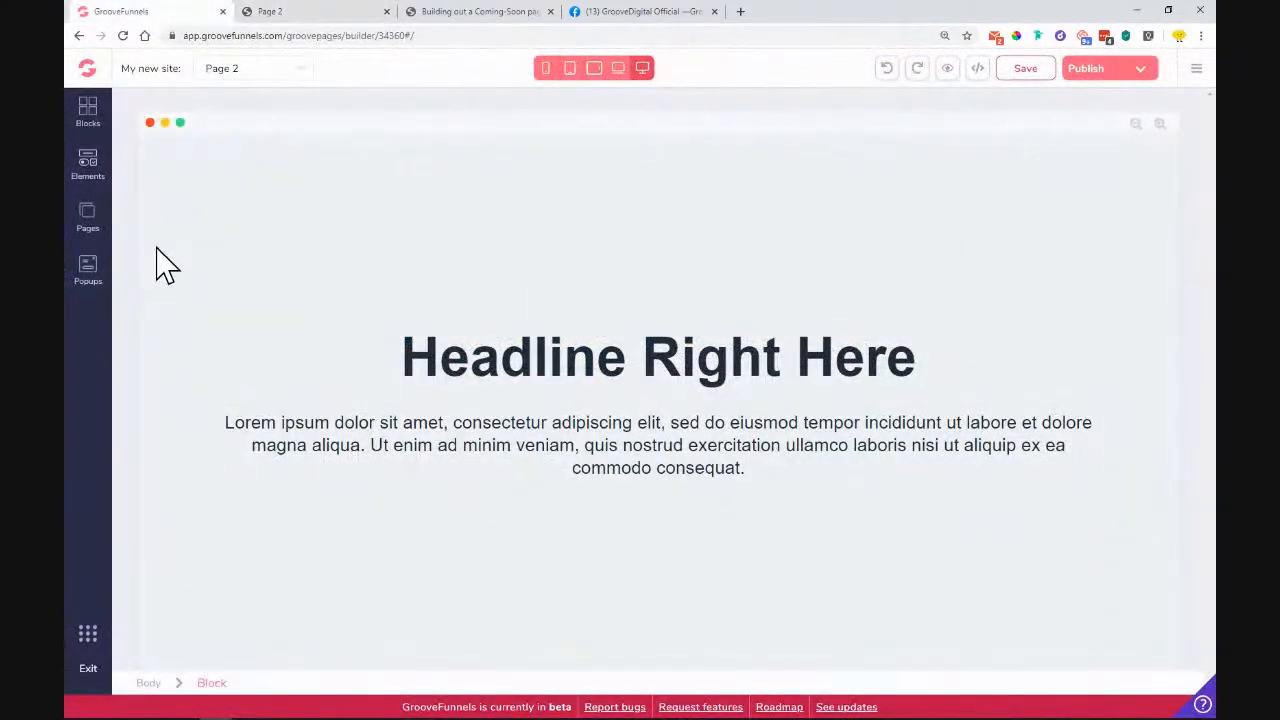
click(157, 294)
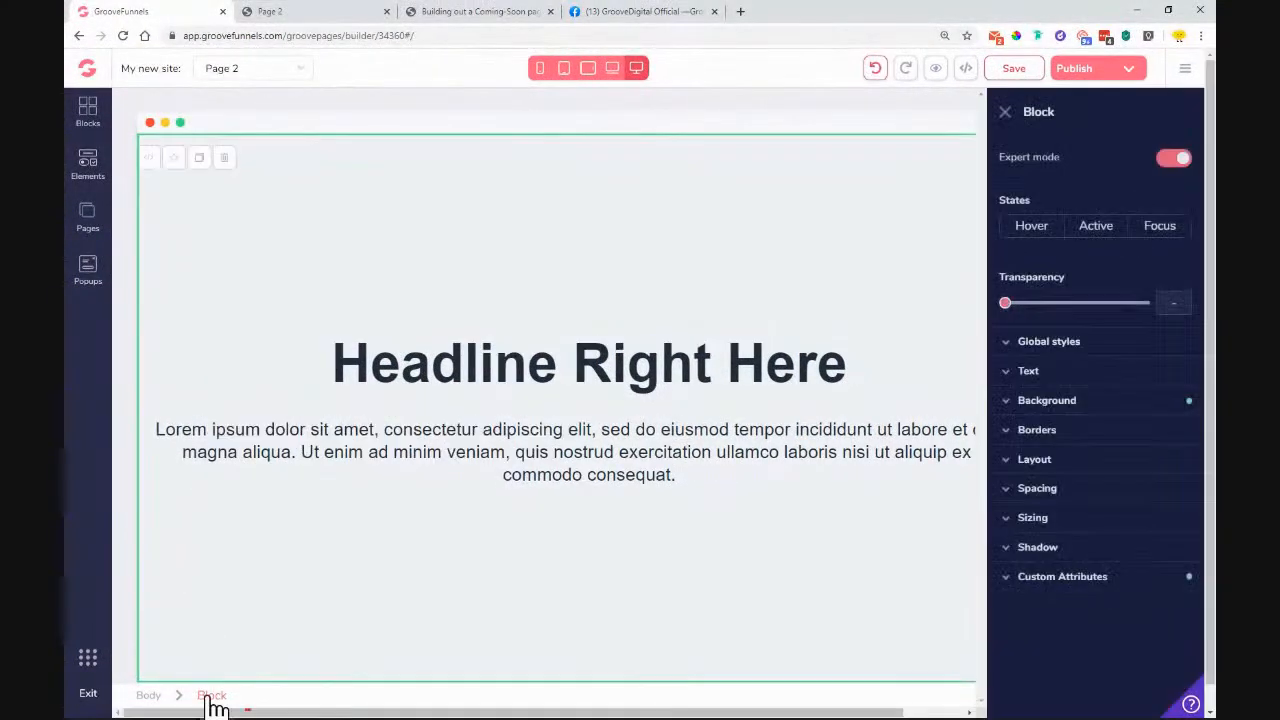
click(1052, 403)
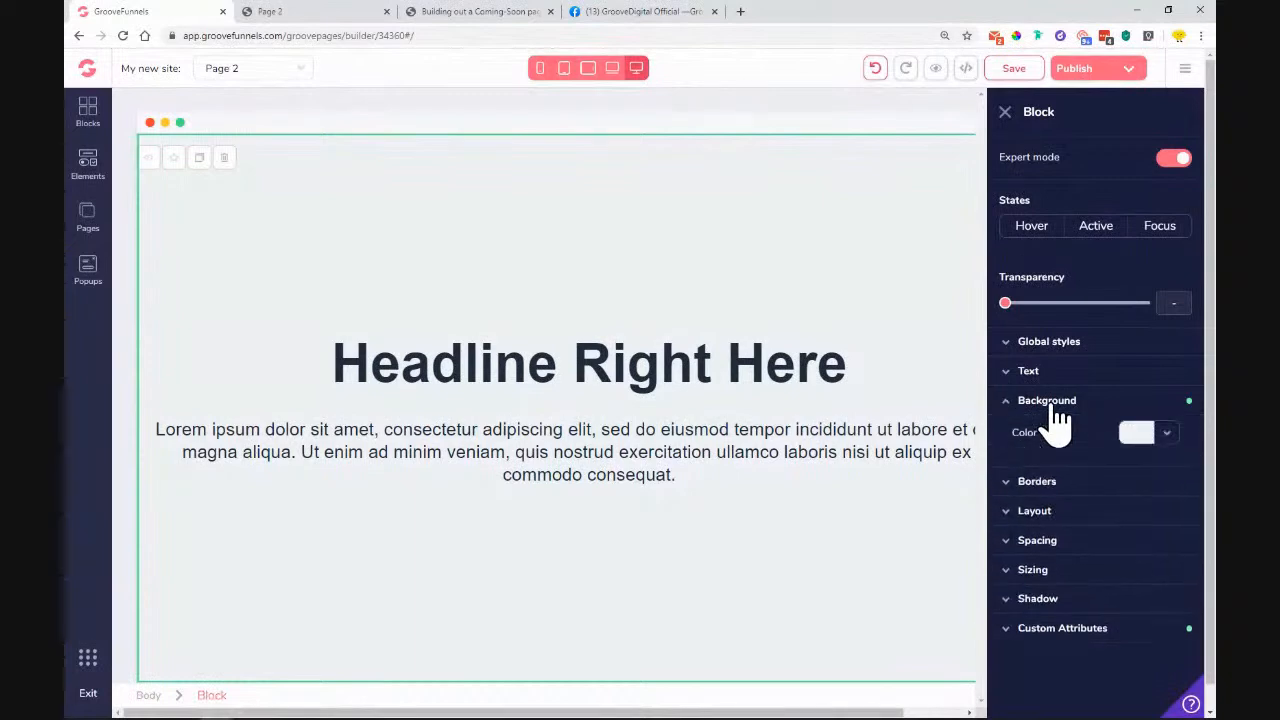
click(1147, 573)
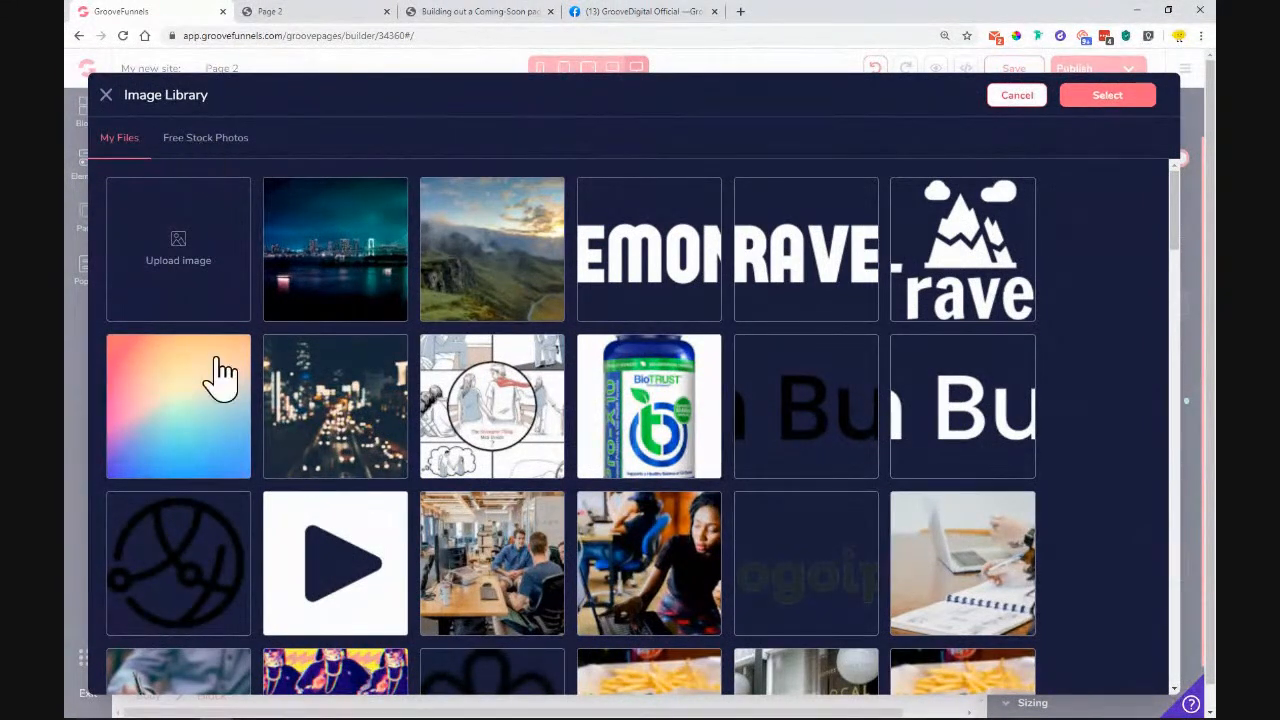
Step: Search the free stock photos for "gradient" and browse the images
click(238, 158)
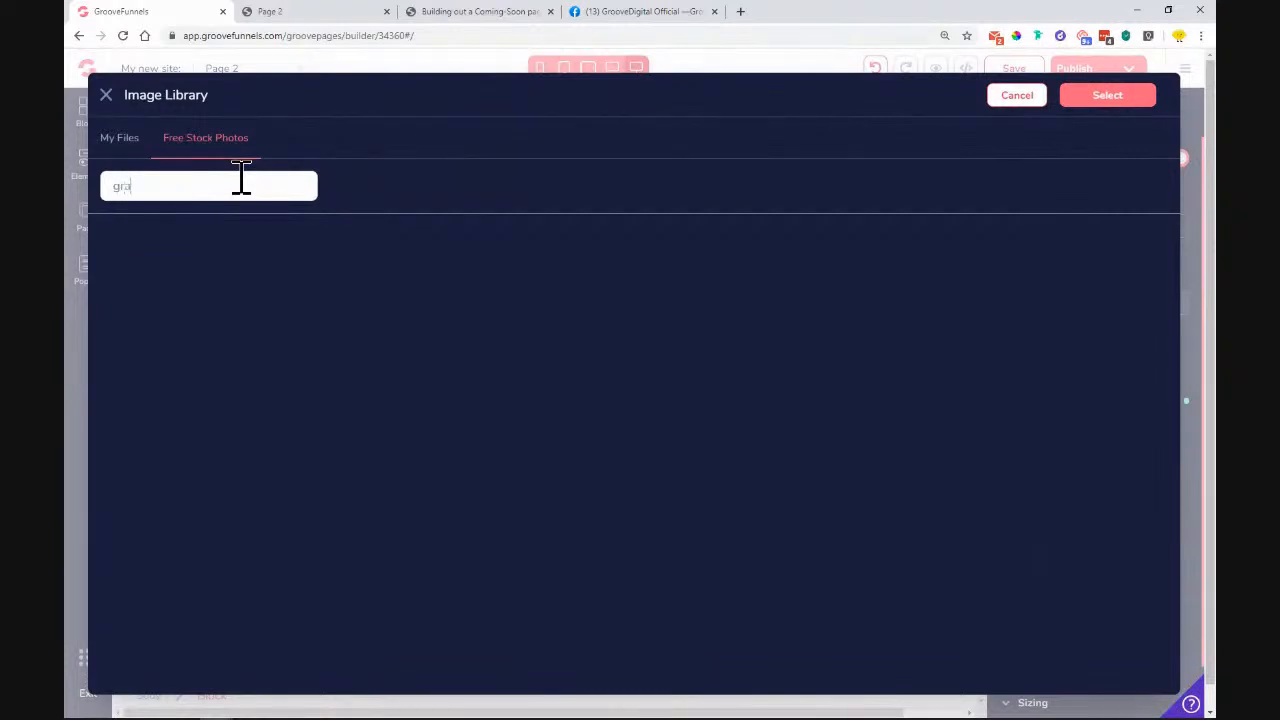
key(Return)
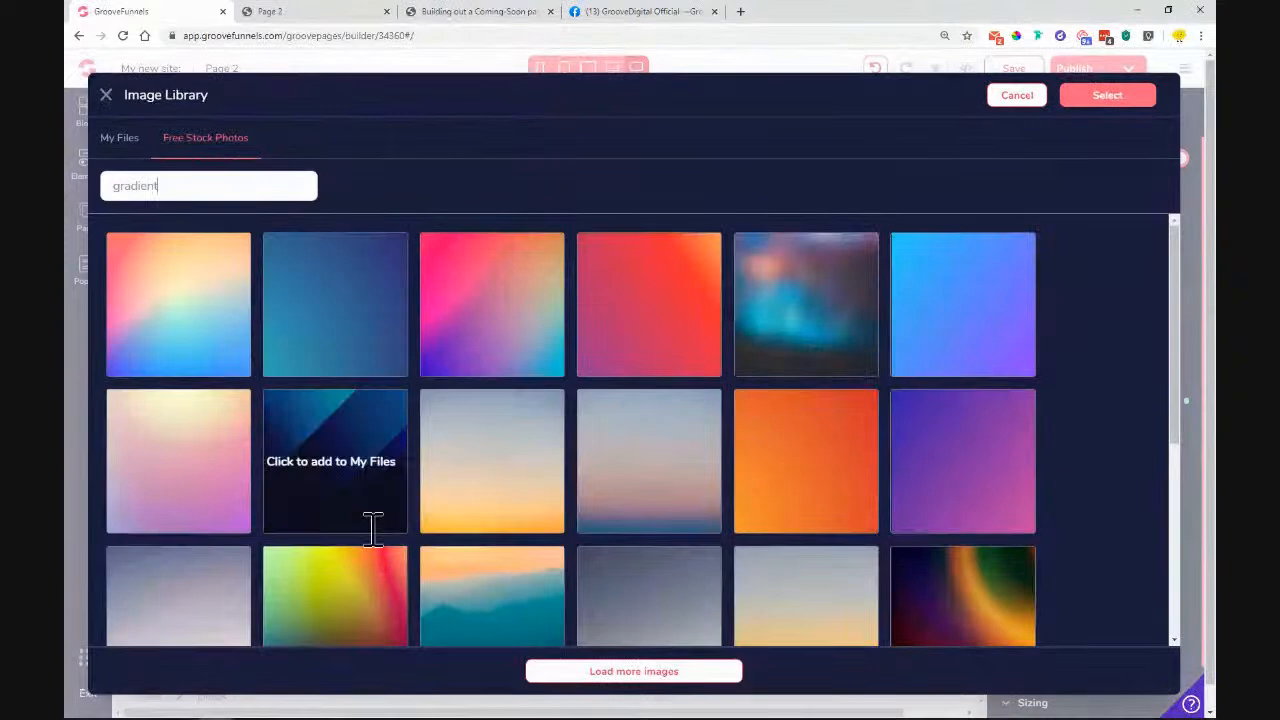
scroll(871, 514, down, 4)
scroll(430, 400, up, 5)
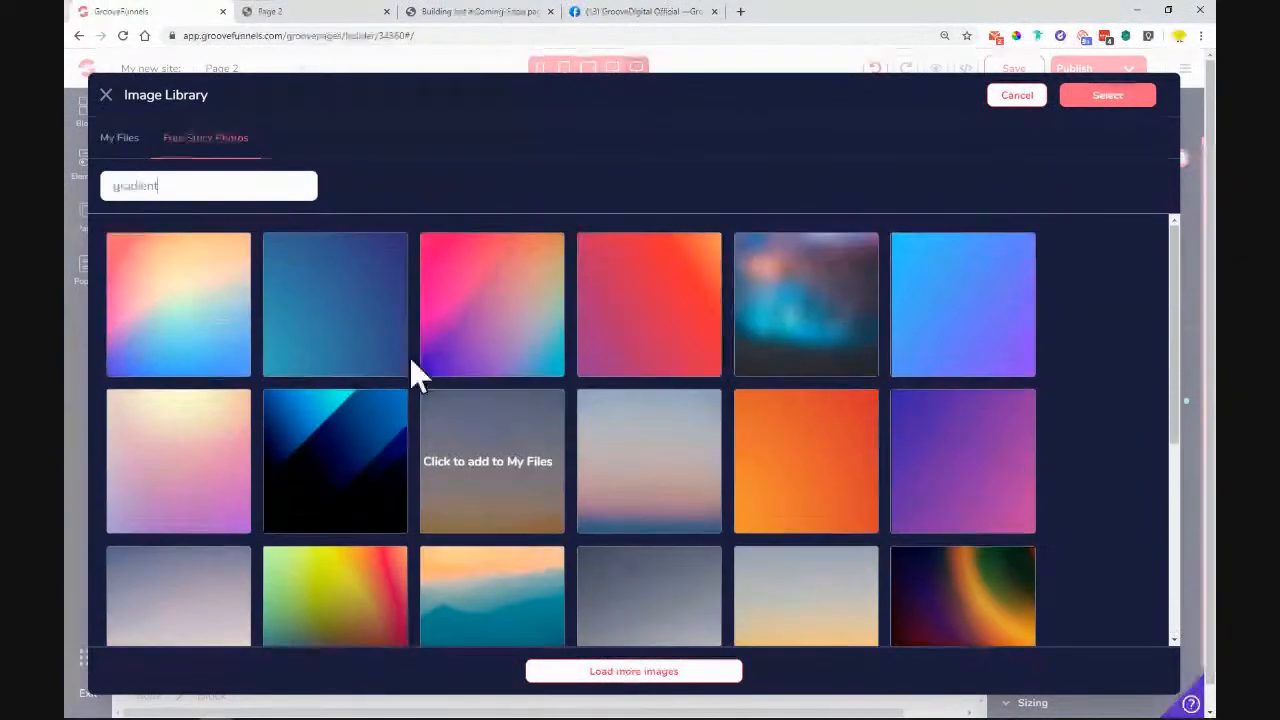
Step: Set the multicolor pink, orange and blue gradient image from My Files as the block's background
click(120, 140)
click(178, 405)
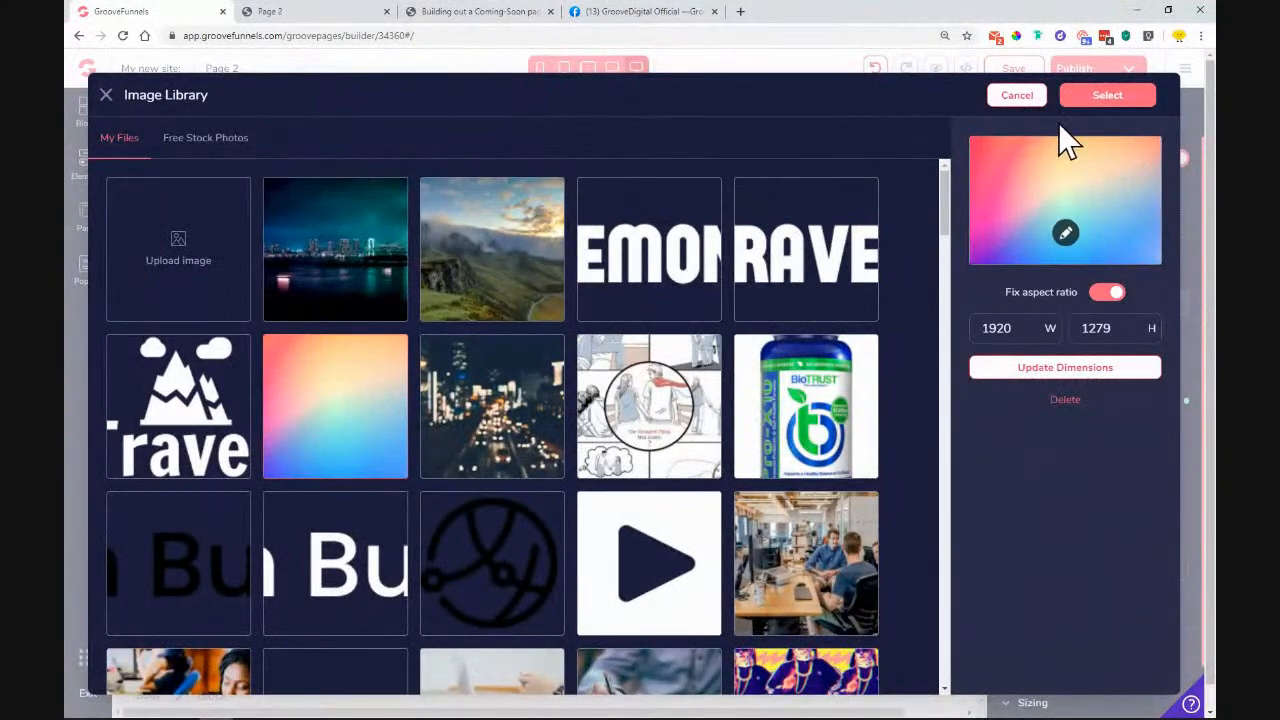
click(1095, 100)
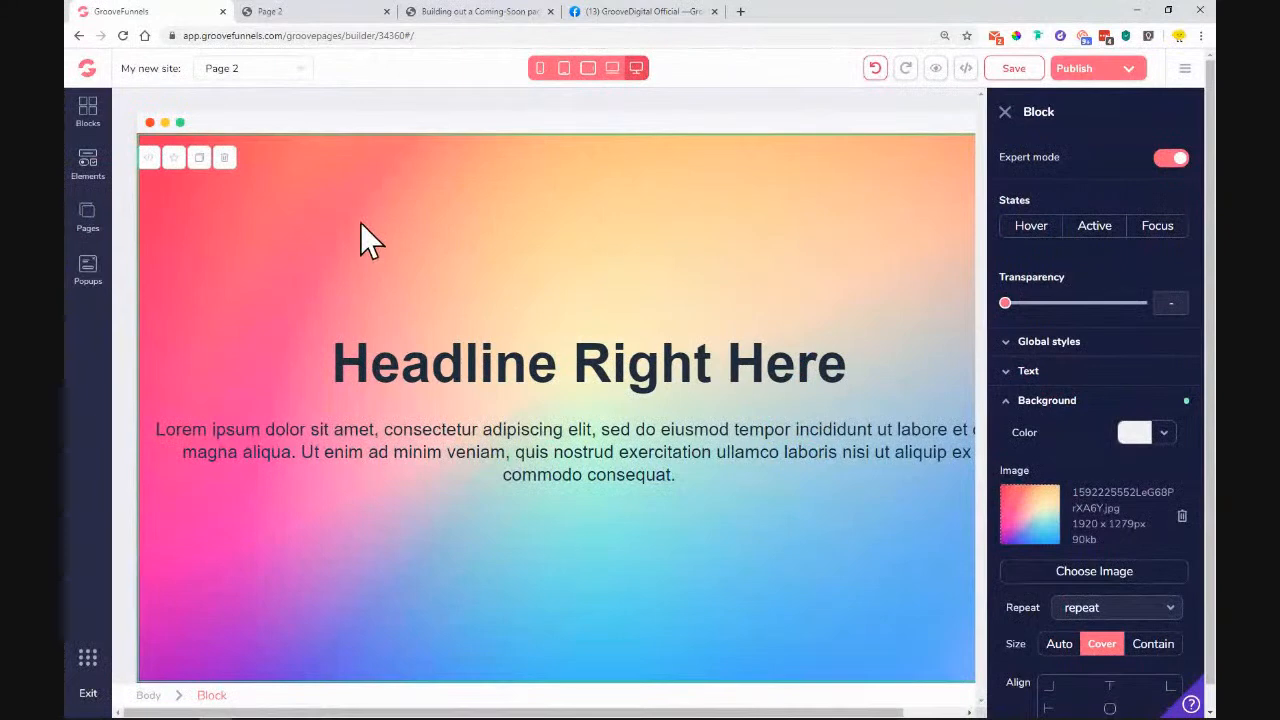
Step: Replace the block's headline with "SOMETHING AWESOME IS IN THE WORKS", copied from the published Page 2 example
click(292, 18)
drag(248, 270, 1034, 277)
right_click(1040, 284)
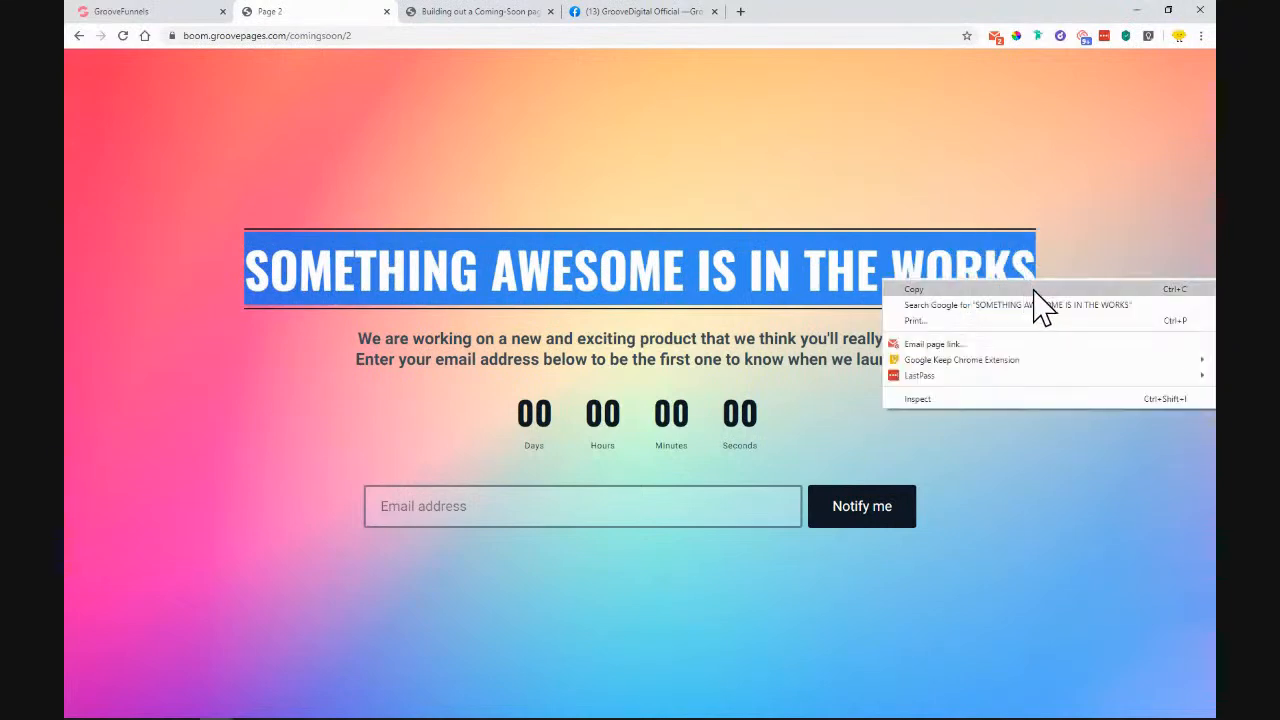
click(1035, 291)
click(149, 12)
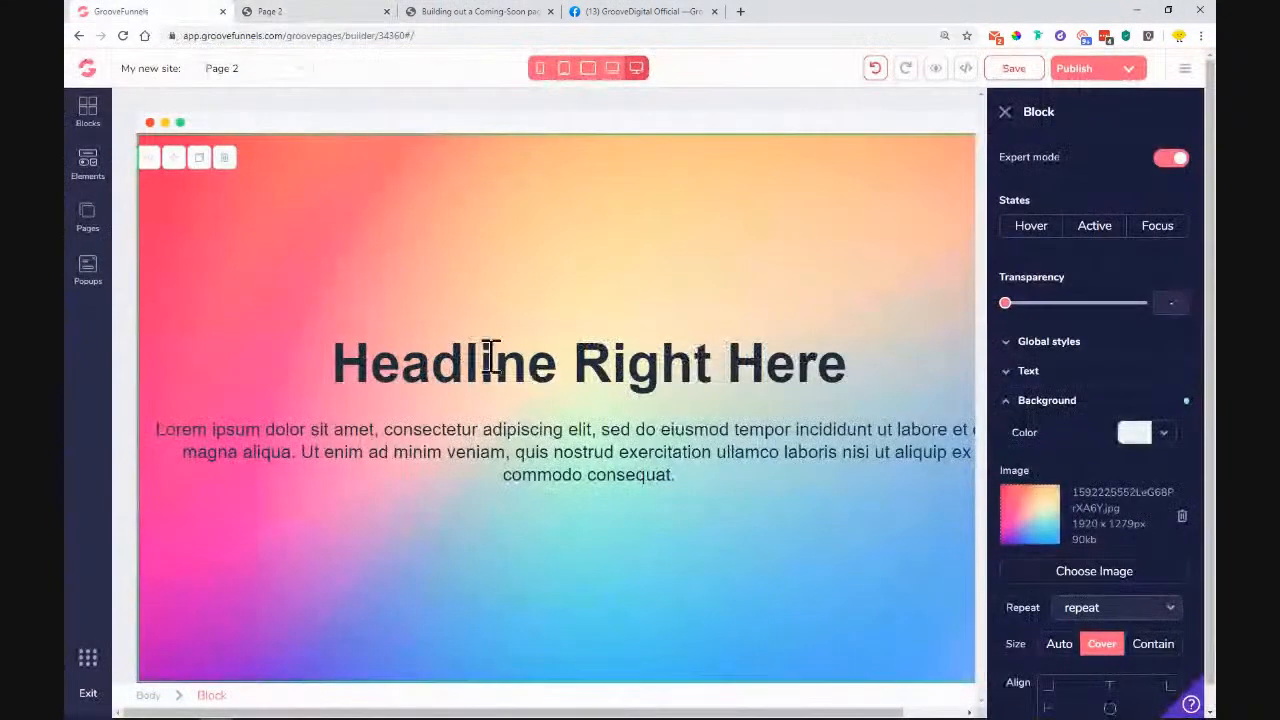
double_click(594, 363)
double_click(603, 365)
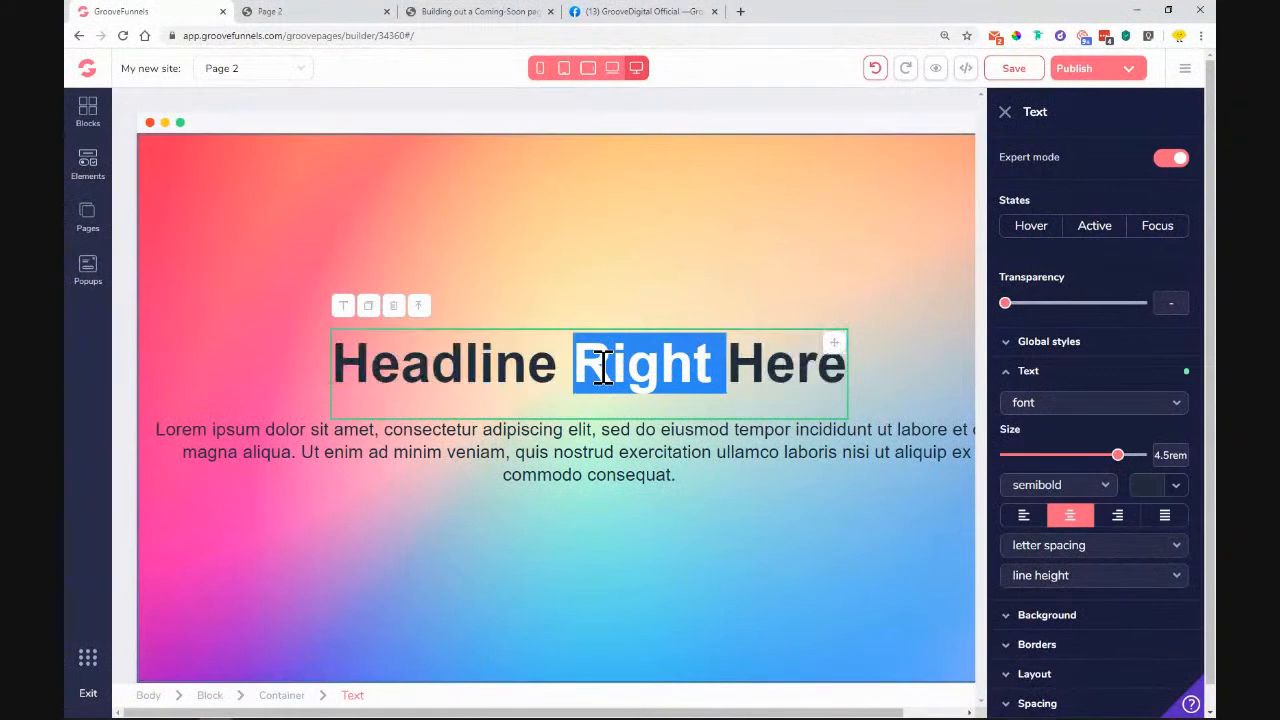
triple_click(603, 365)
right_click(601, 369)
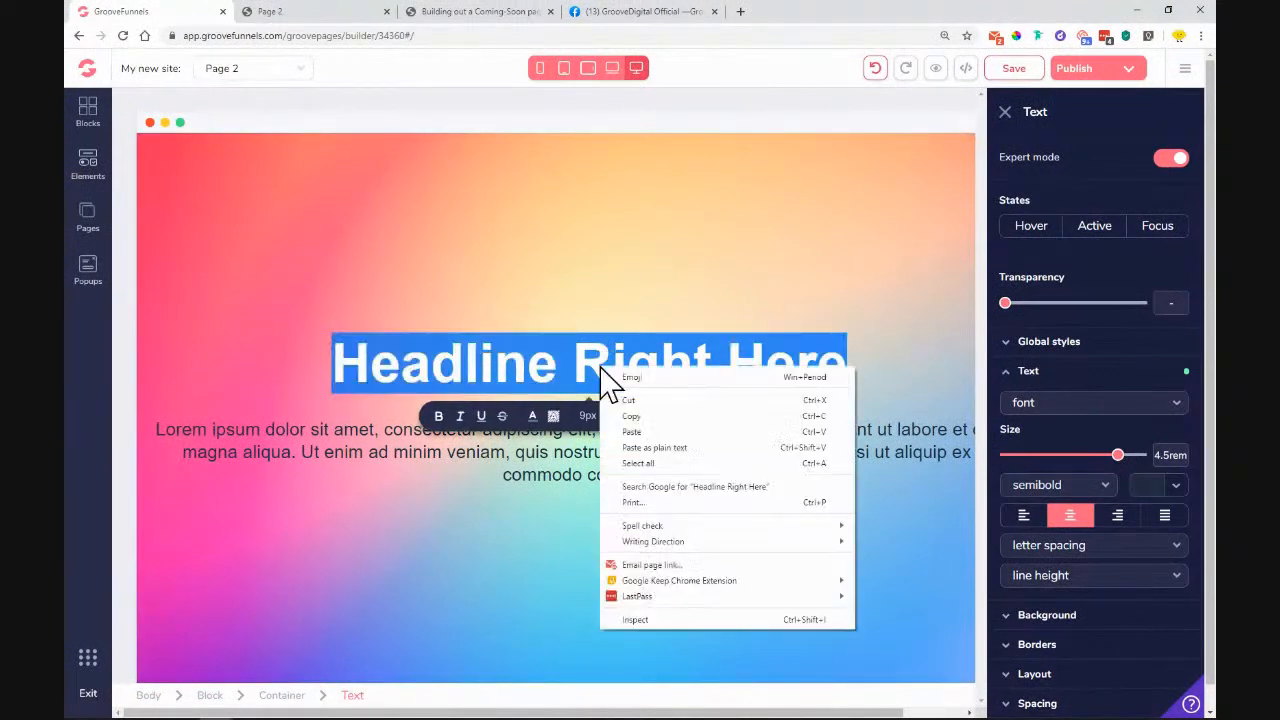
click(623, 431)
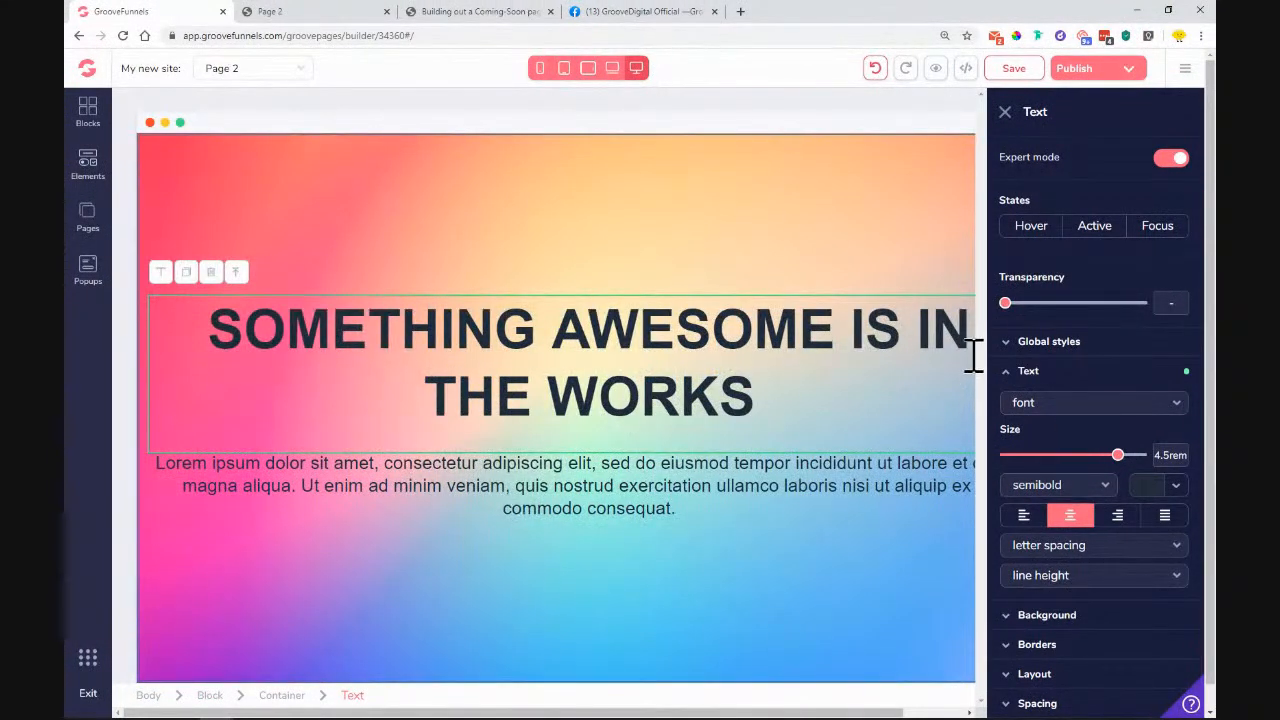
Step: Compare the headline with the published example and set its font to oswald
click(296, 13)
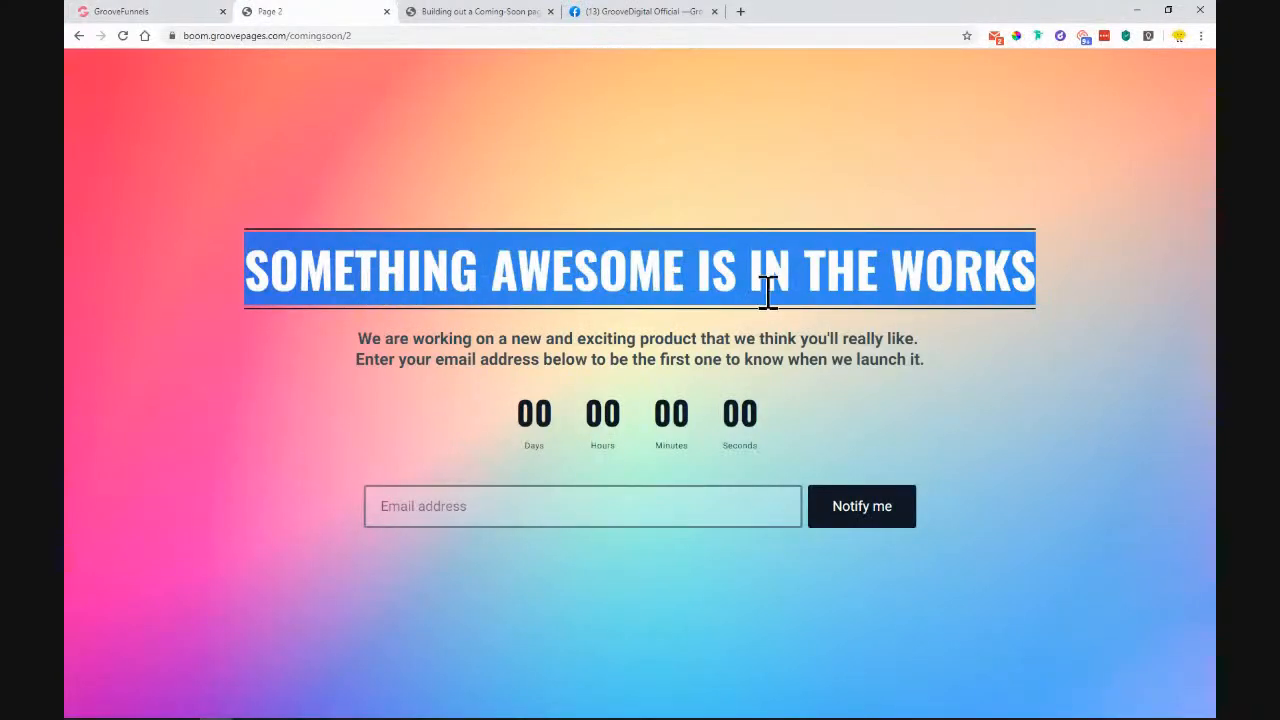
click(132, 4)
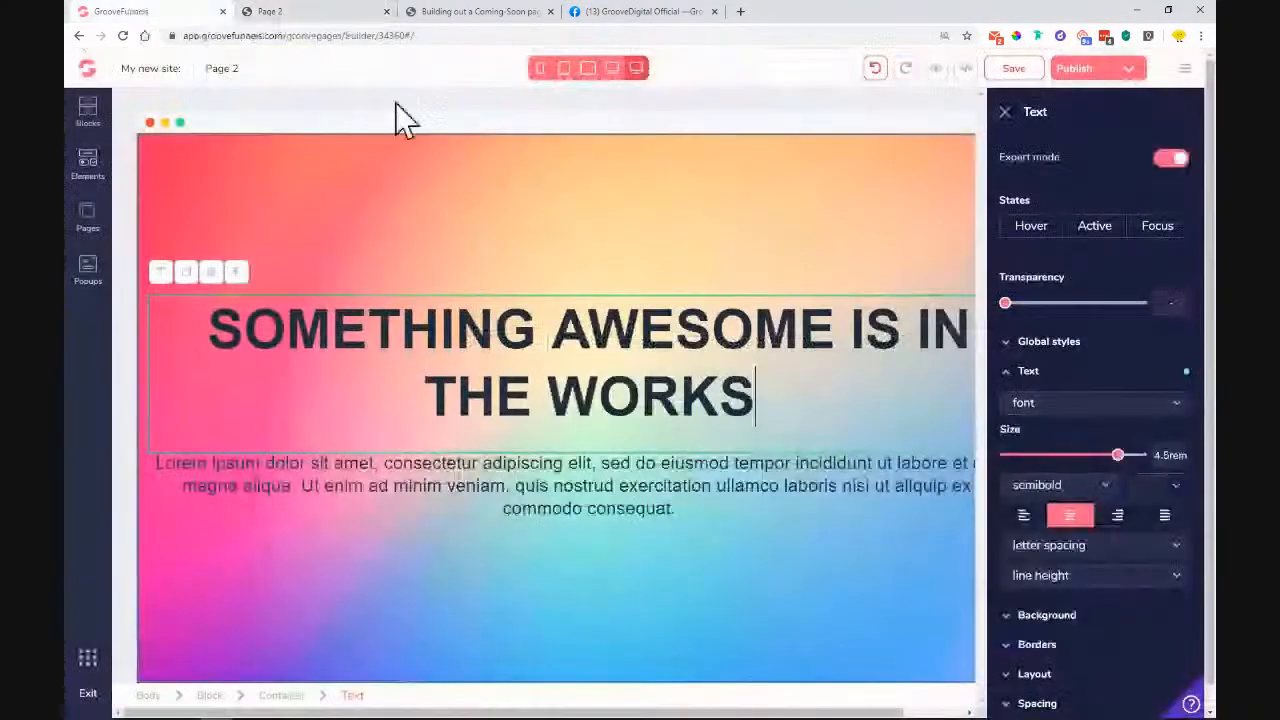
double_click(570, 340)
triple_click(570, 340)
click(1095, 405)
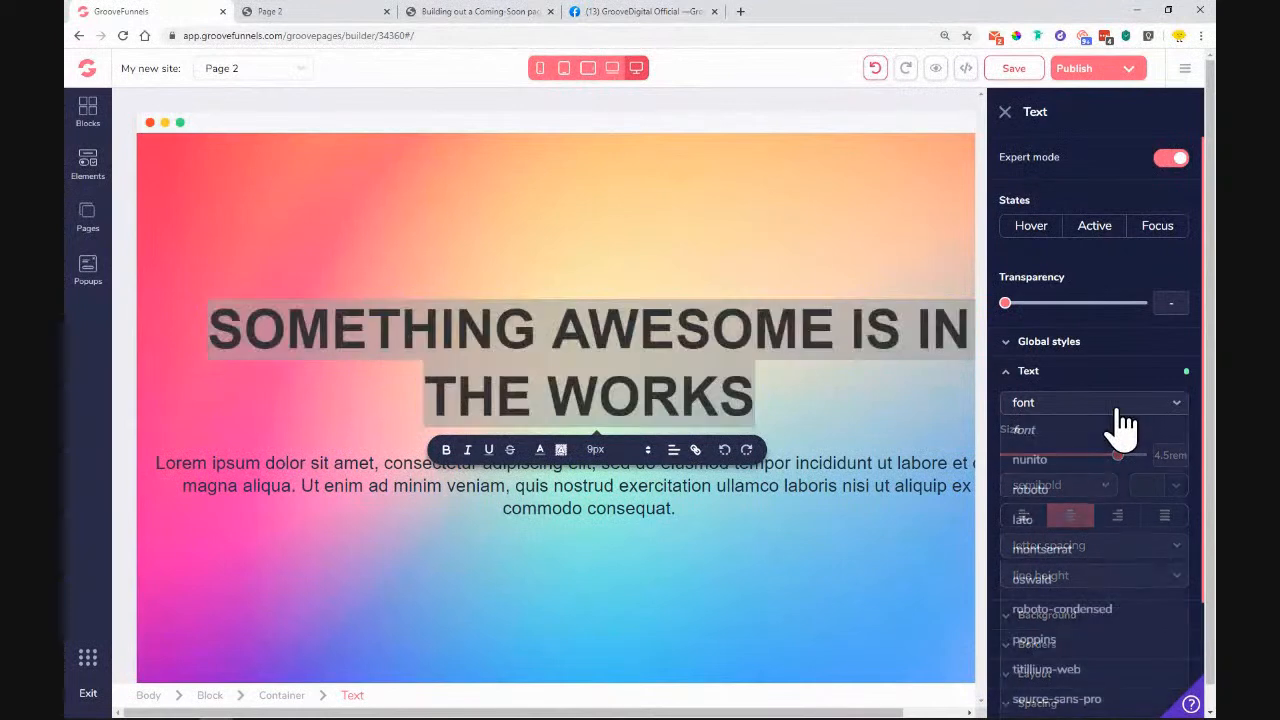
click(1087, 579)
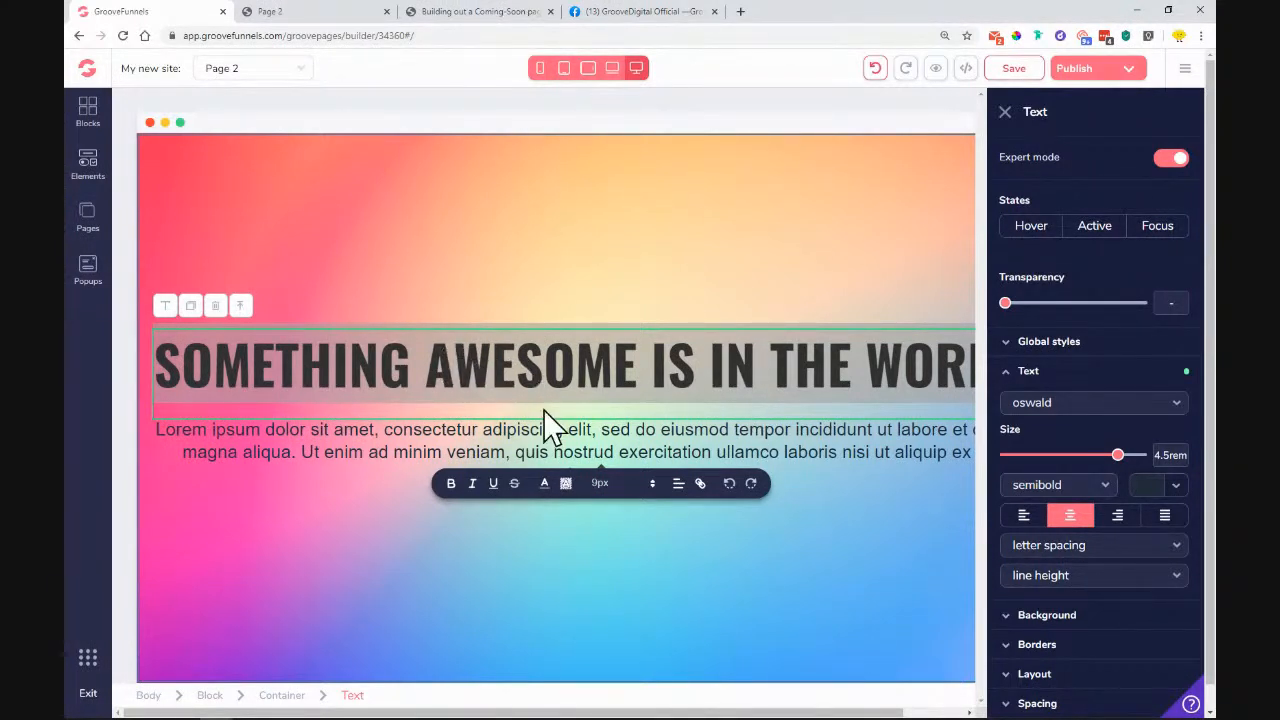
Step: Set the headline's text color to the dark navy #0F1824
click(1176, 485)
click(1107, 580)
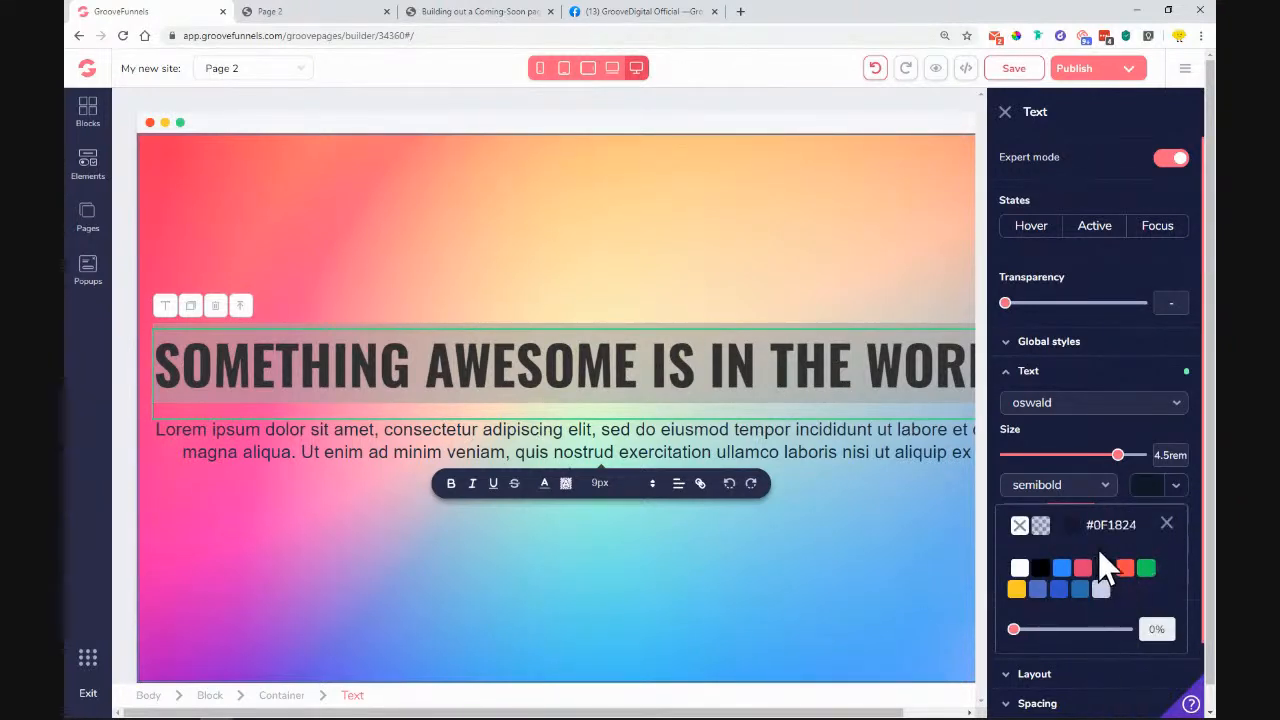
click(1166, 524)
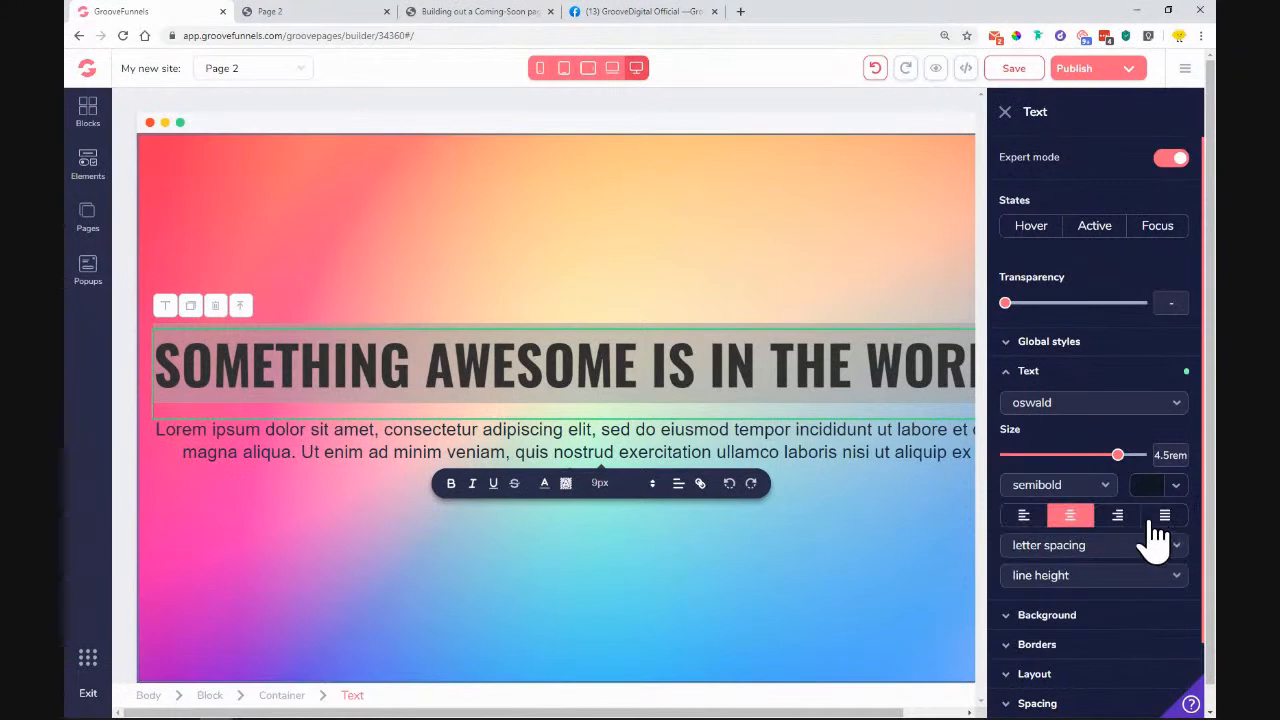
click(1025, 377)
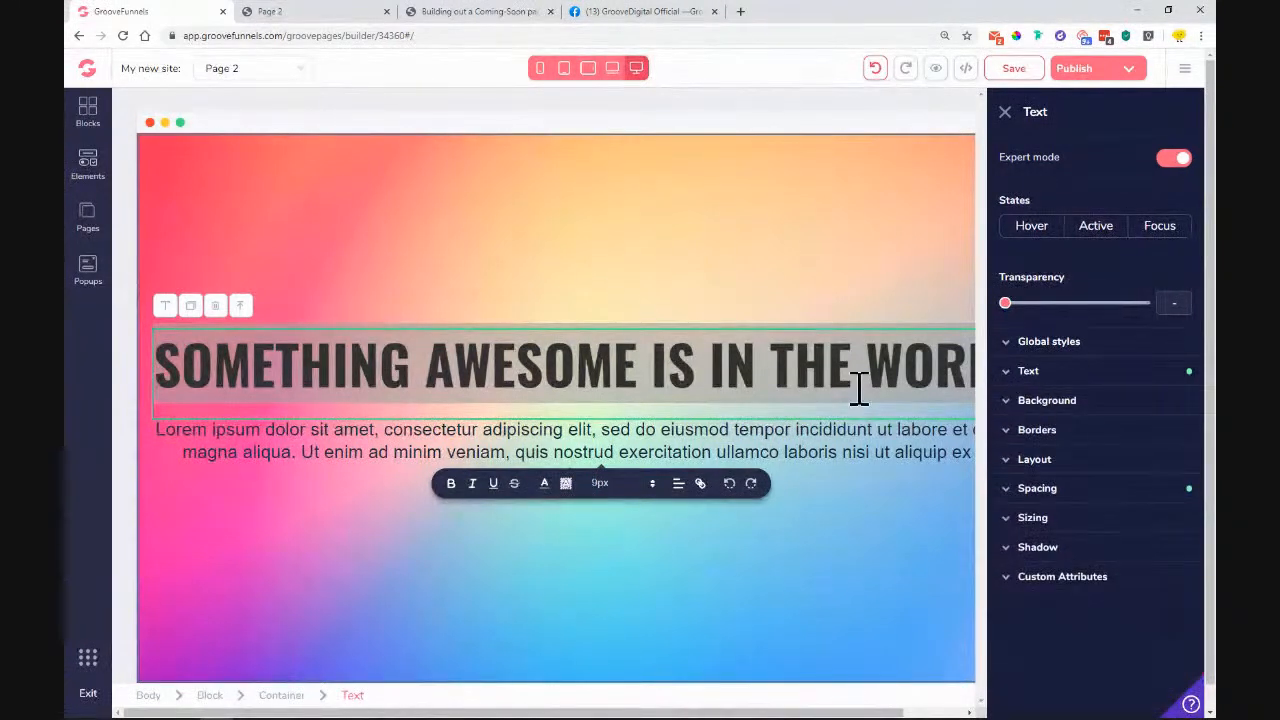
Step: Give the headline a top border 3px wide
click(593, 305)
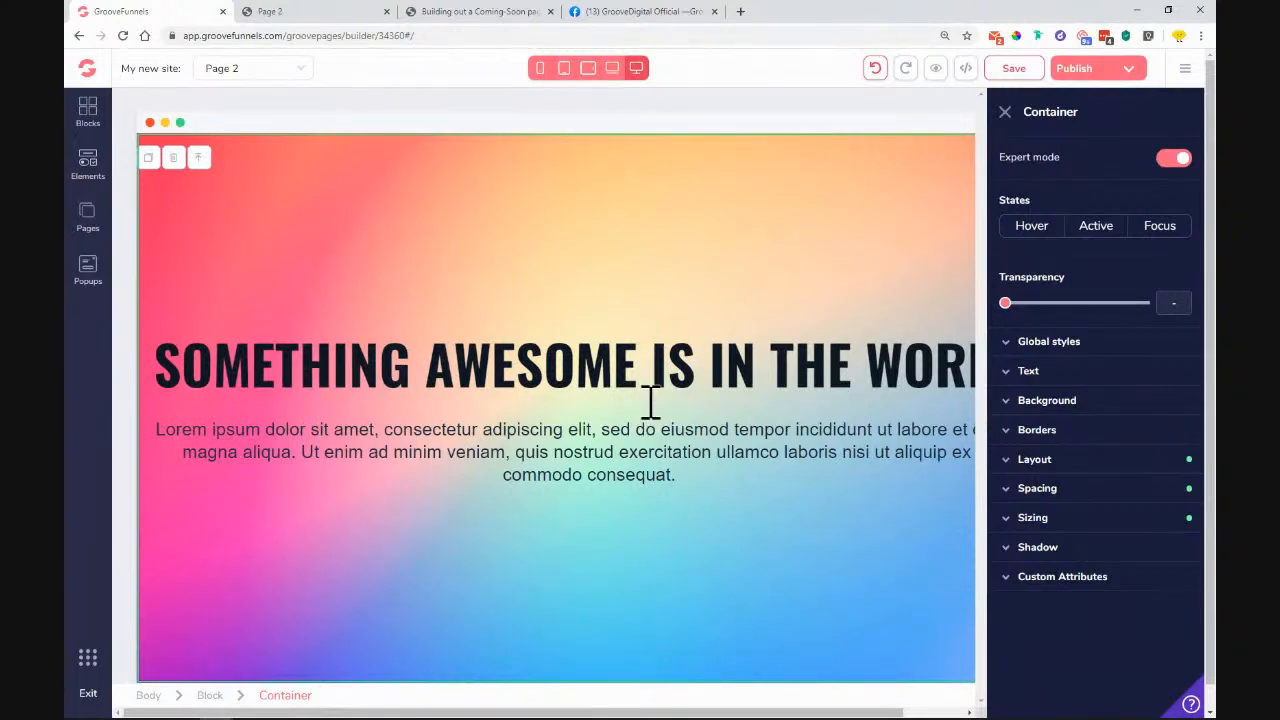
click(700, 365)
scroll(1063, 575, down, 2)
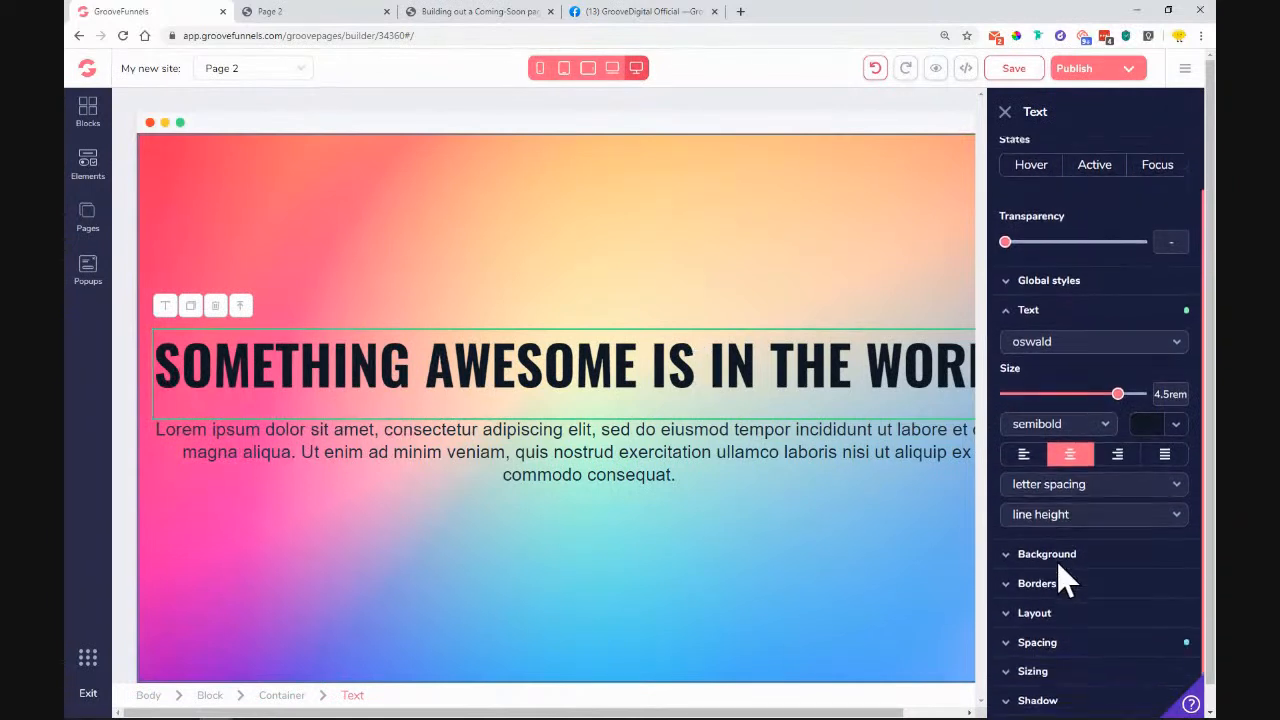
click(1064, 580)
scroll(1066, 590, down, 3)
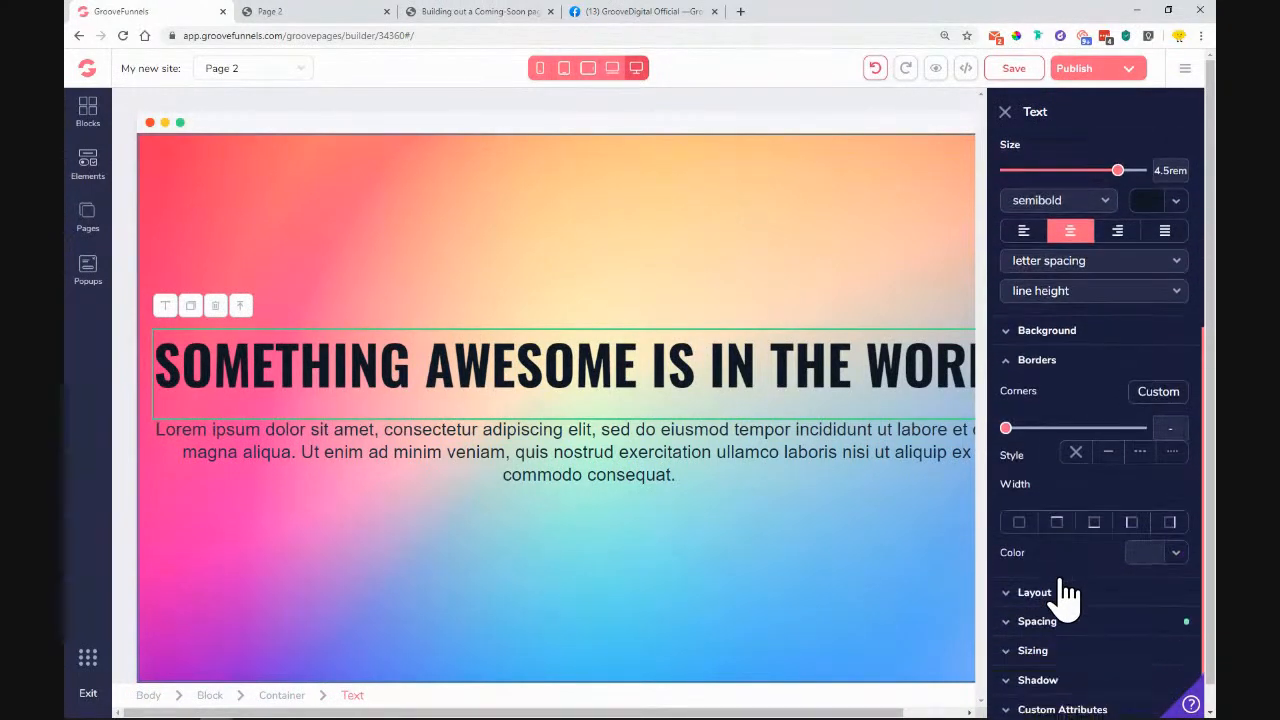
click(1057, 518)
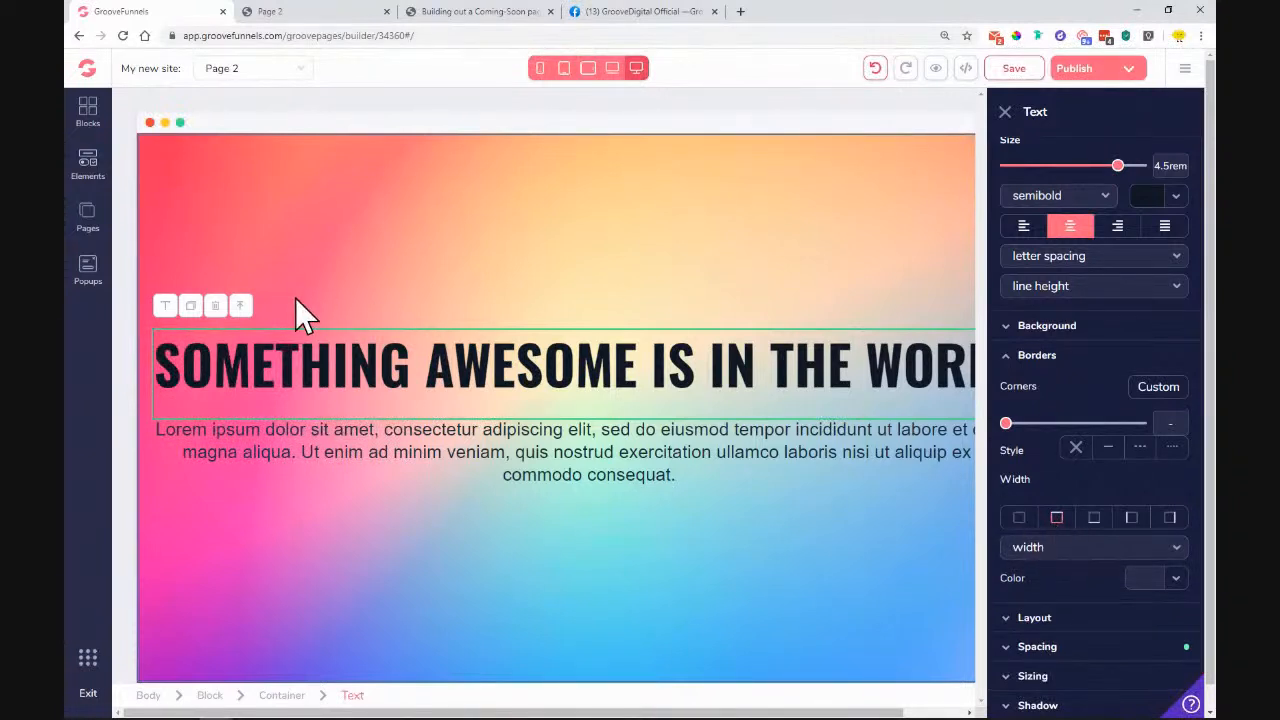
click(1058, 520)
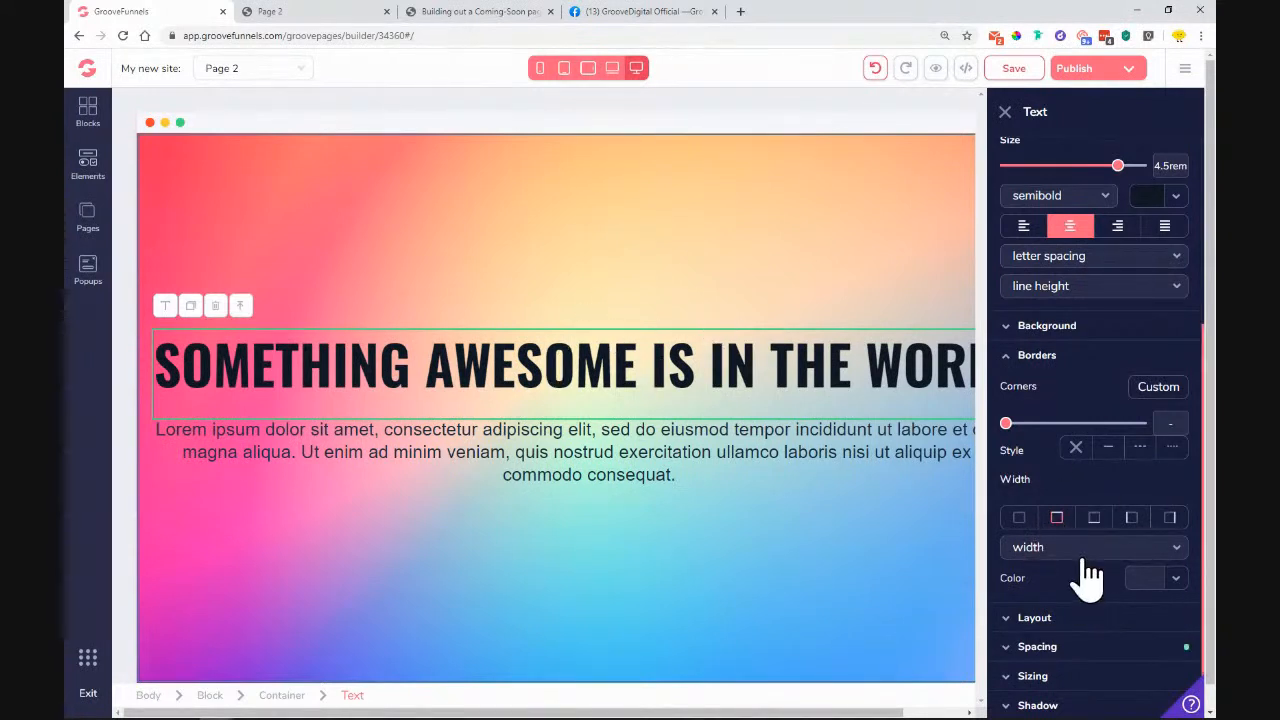
click(1085, 572)
click(1076, 661)
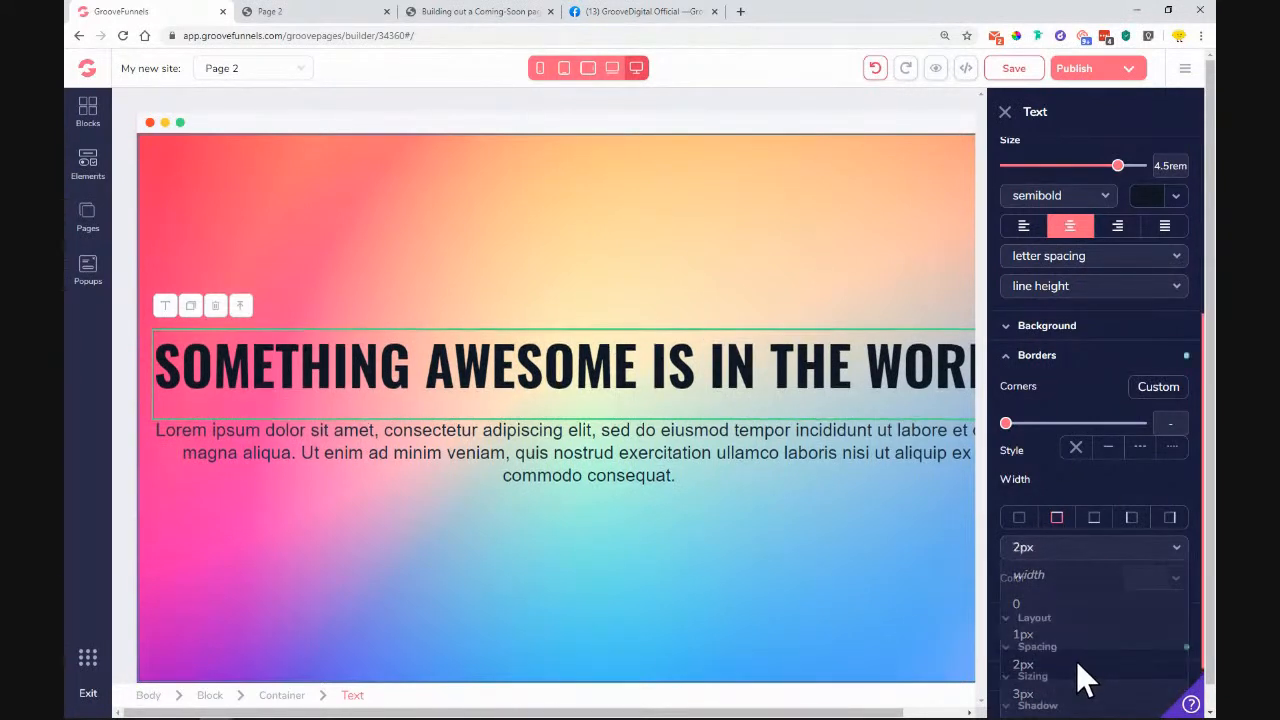
click(1078, 556)
click(1076, 690)
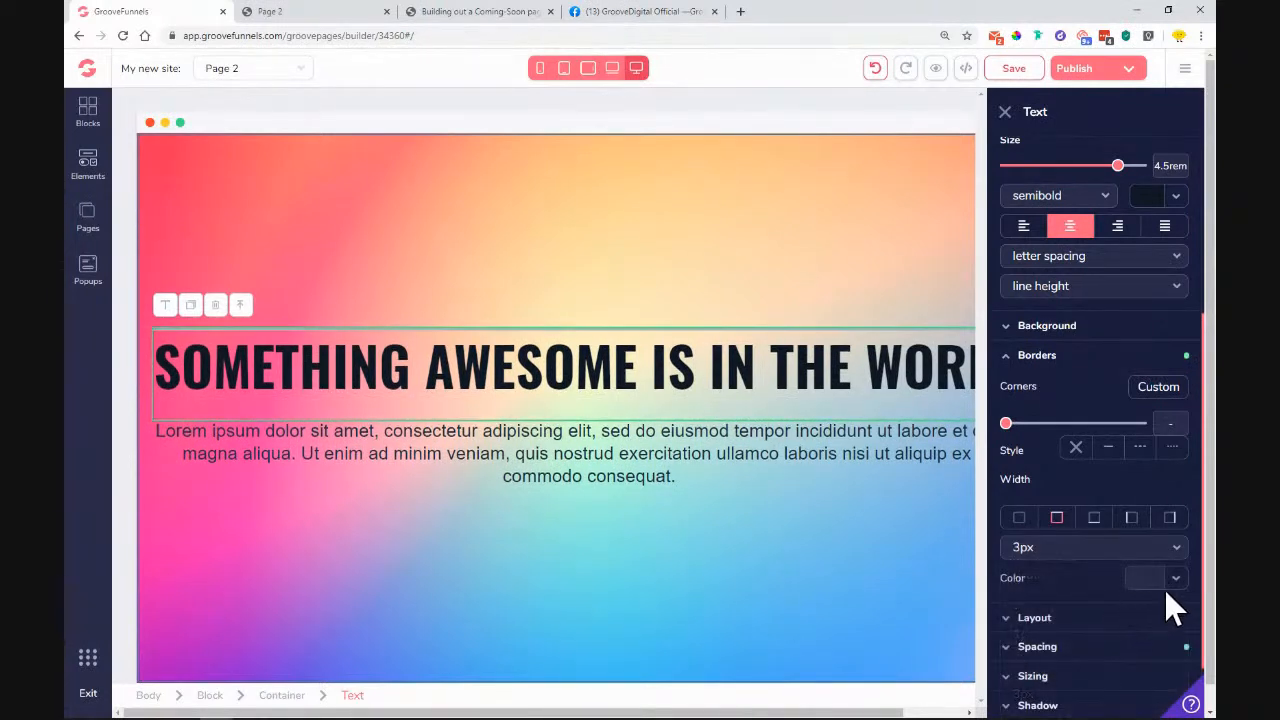
Step: Set the headline's border color to the dark navy #0F1824
click(1177, 584)
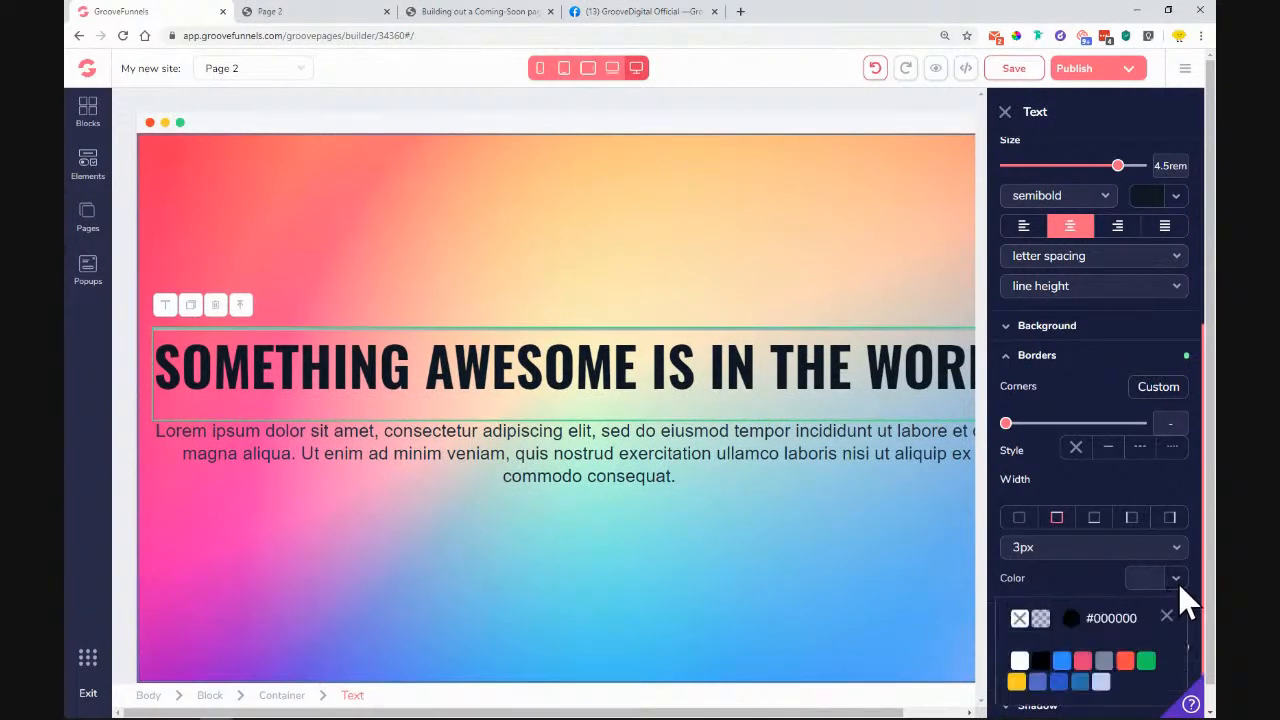
click(1104, 661)
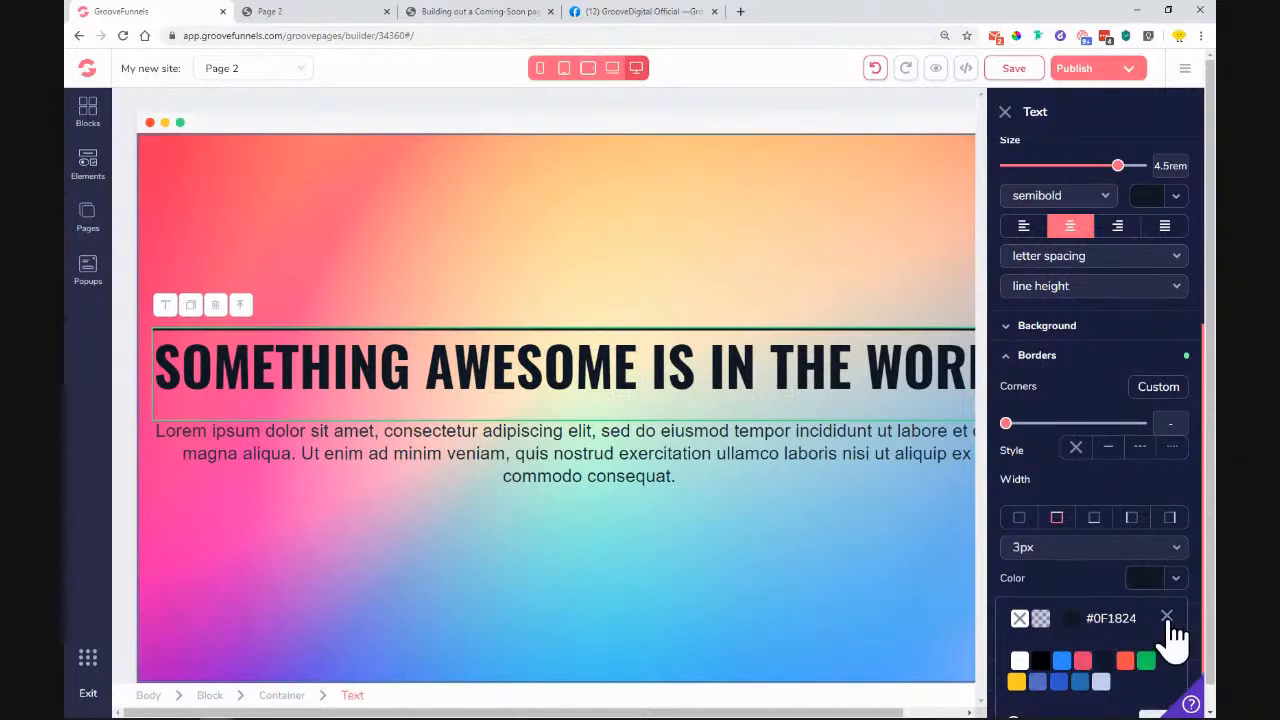
click(1167, 617)
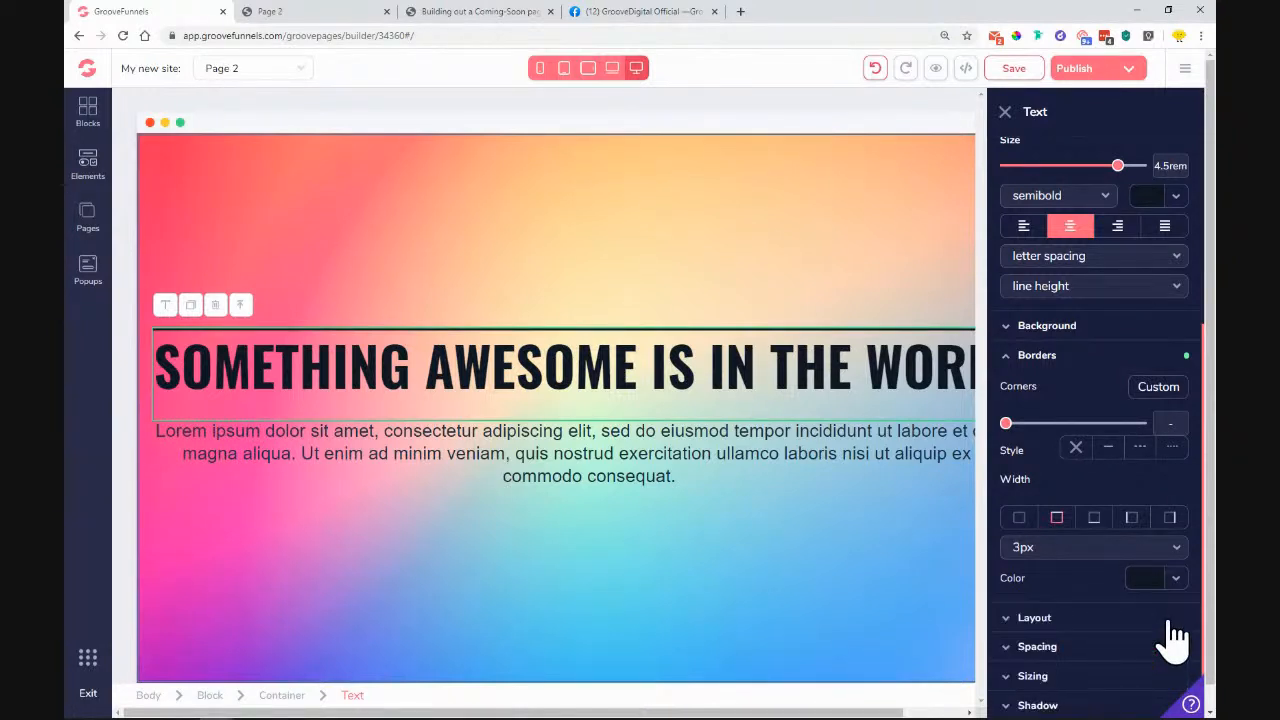
Step: Add a 3px bottom border to the headline
click(1100, 560)
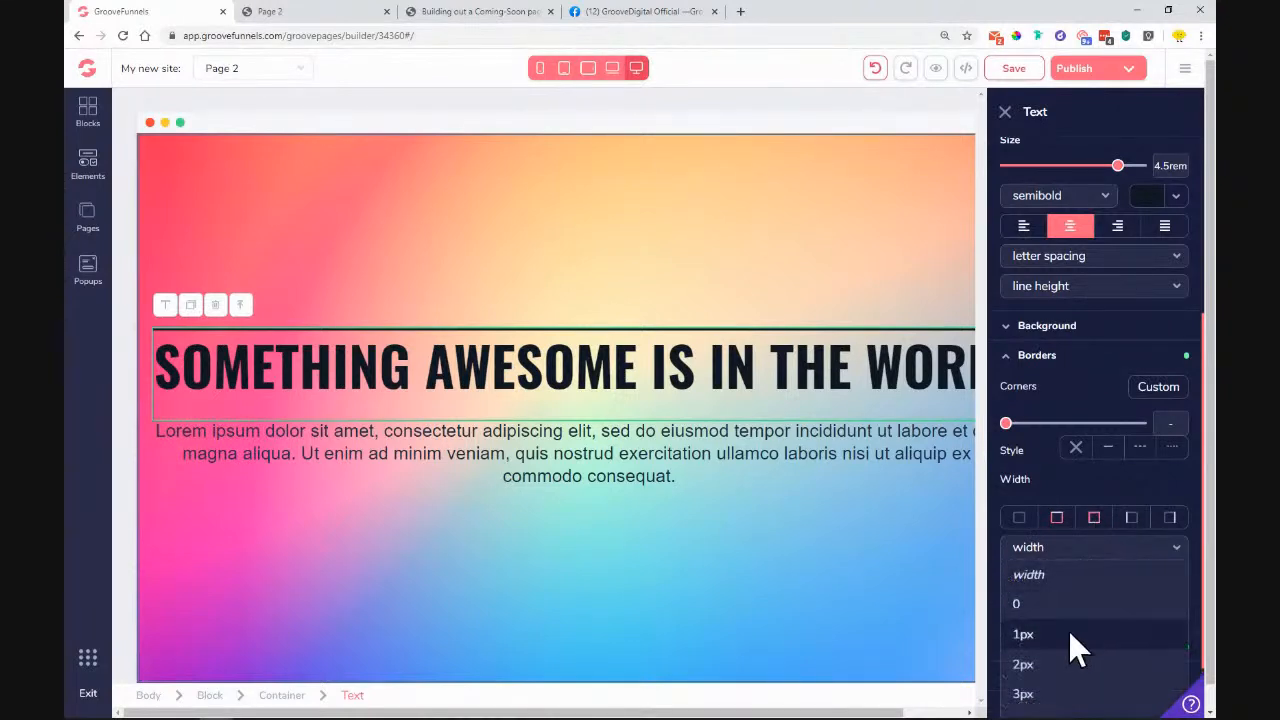
click(1060, 692)
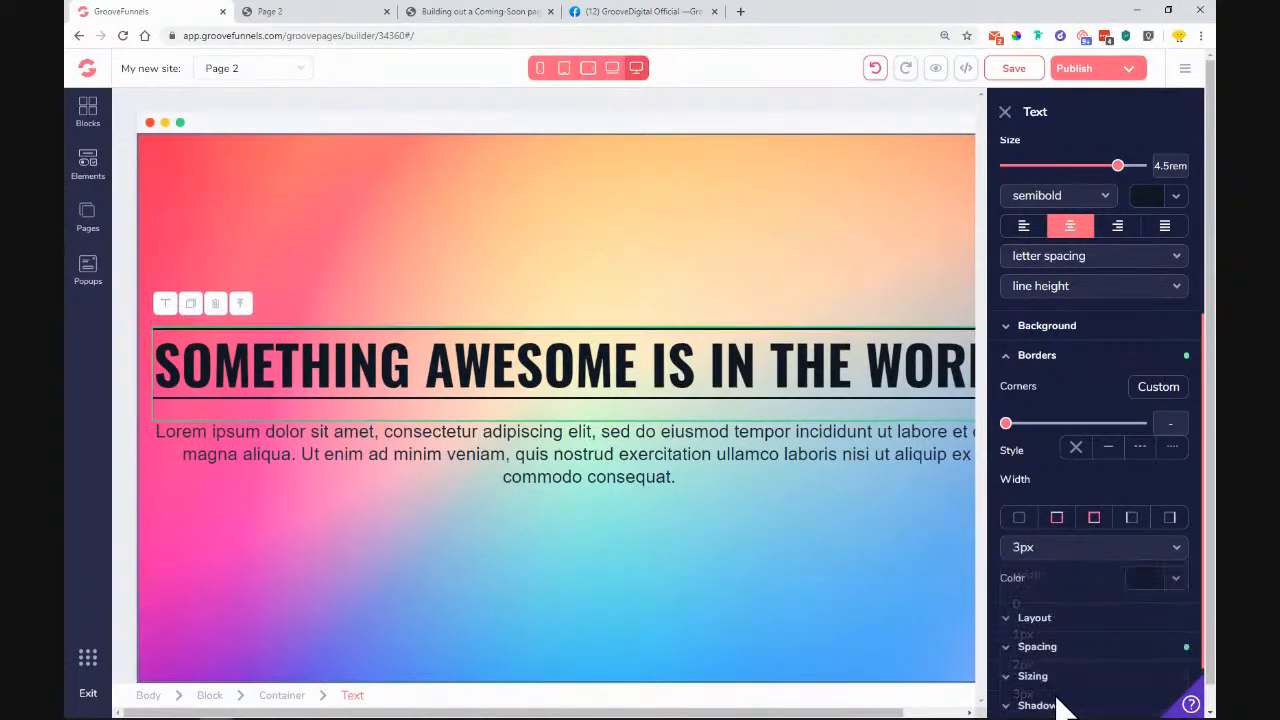
click(670, 312)
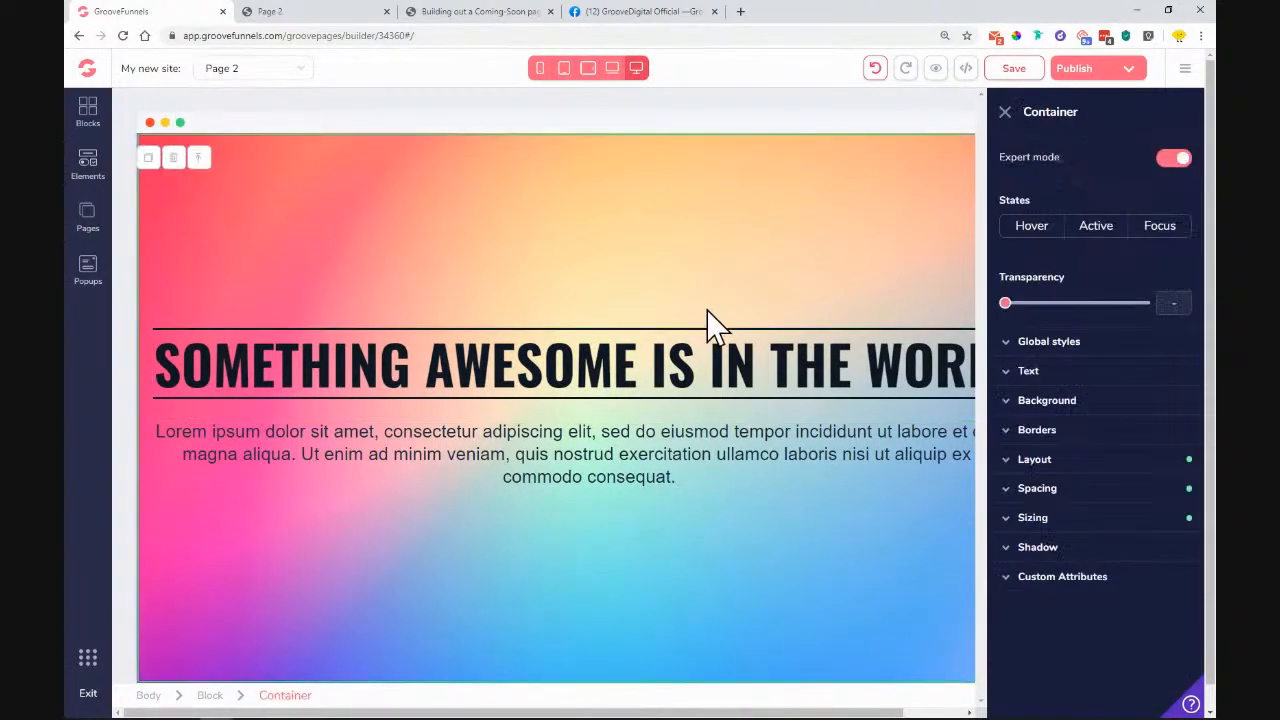
Step: Set the headline's top and bottom padding to 1.25rem
click(339, 364)
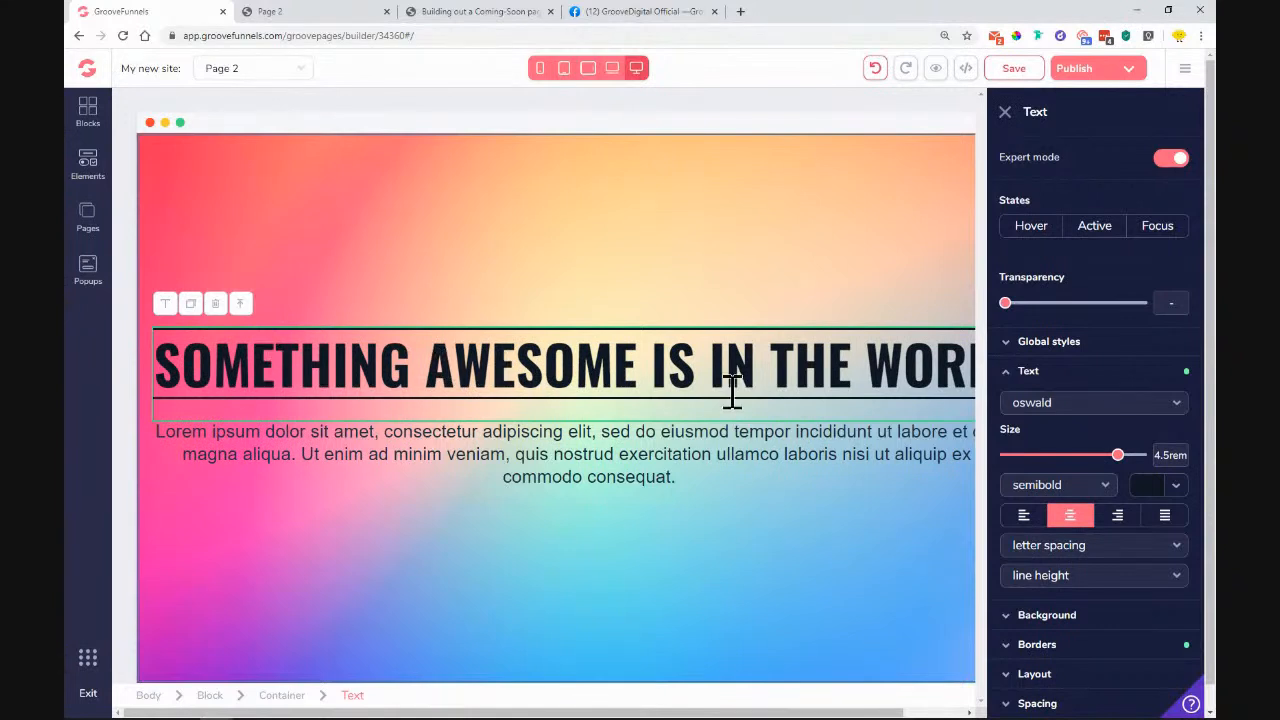
click(1040, 375)
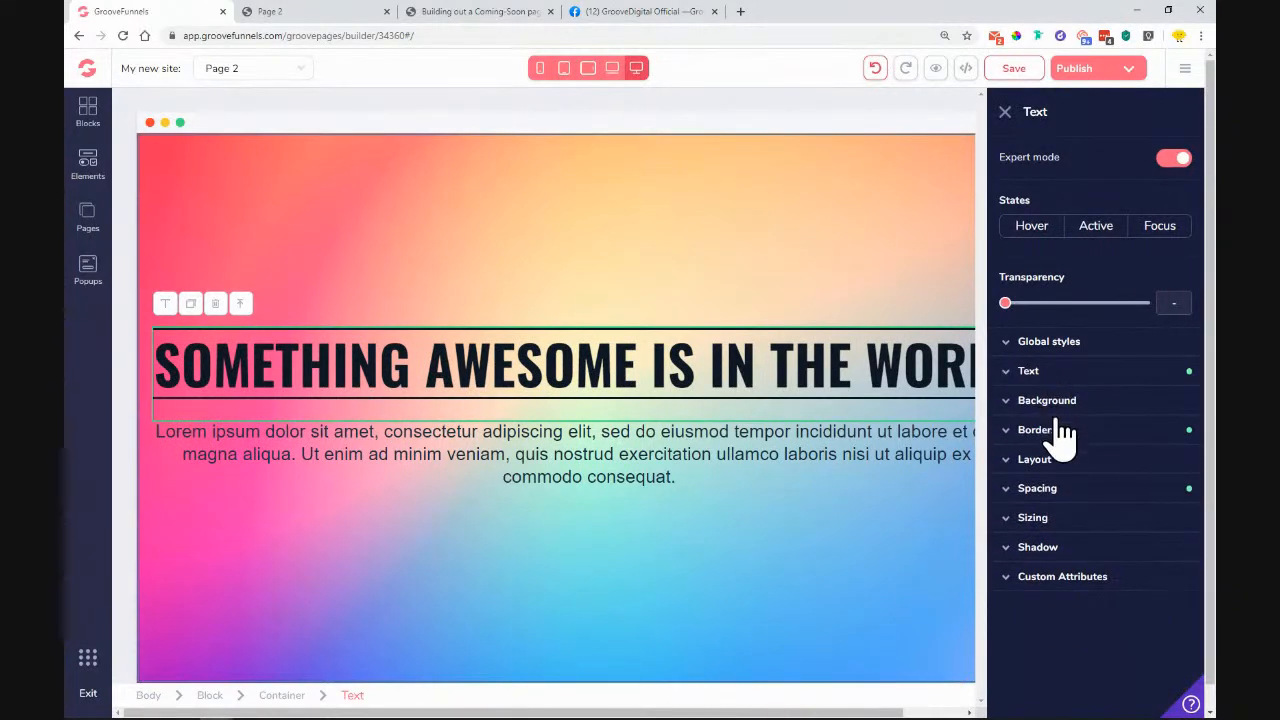
click(1058, 488)
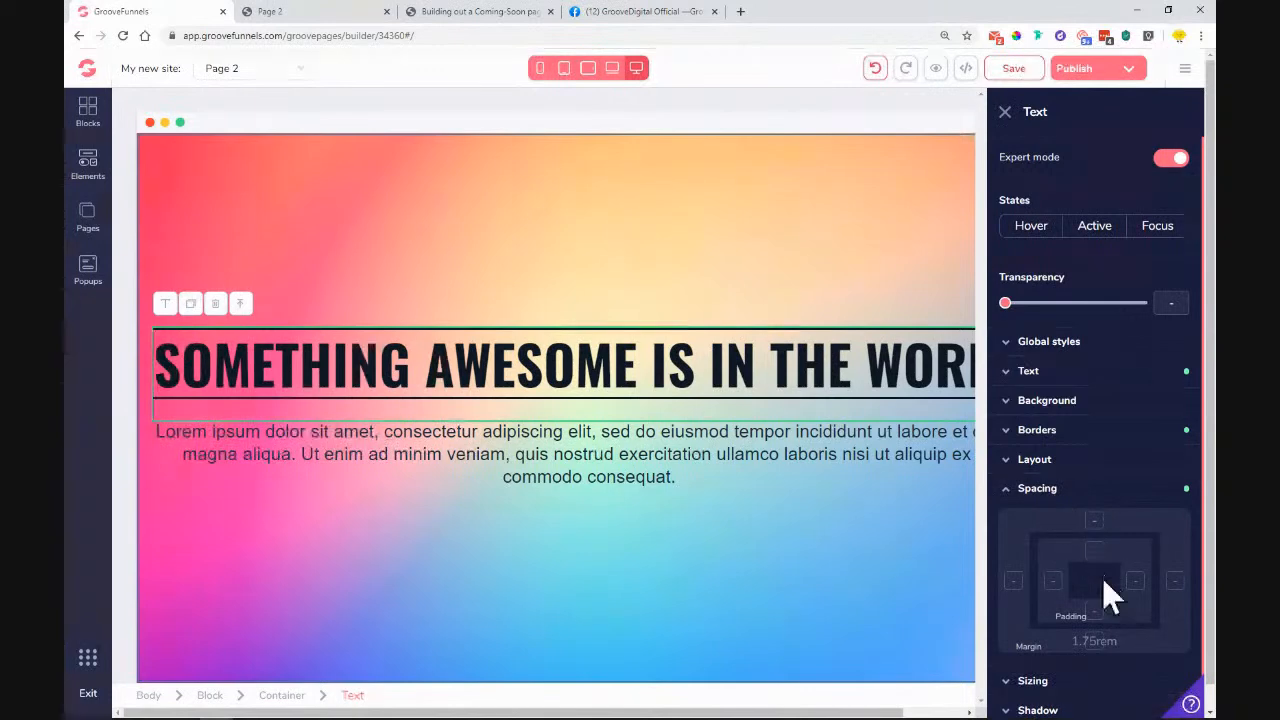
click(1095, 612)
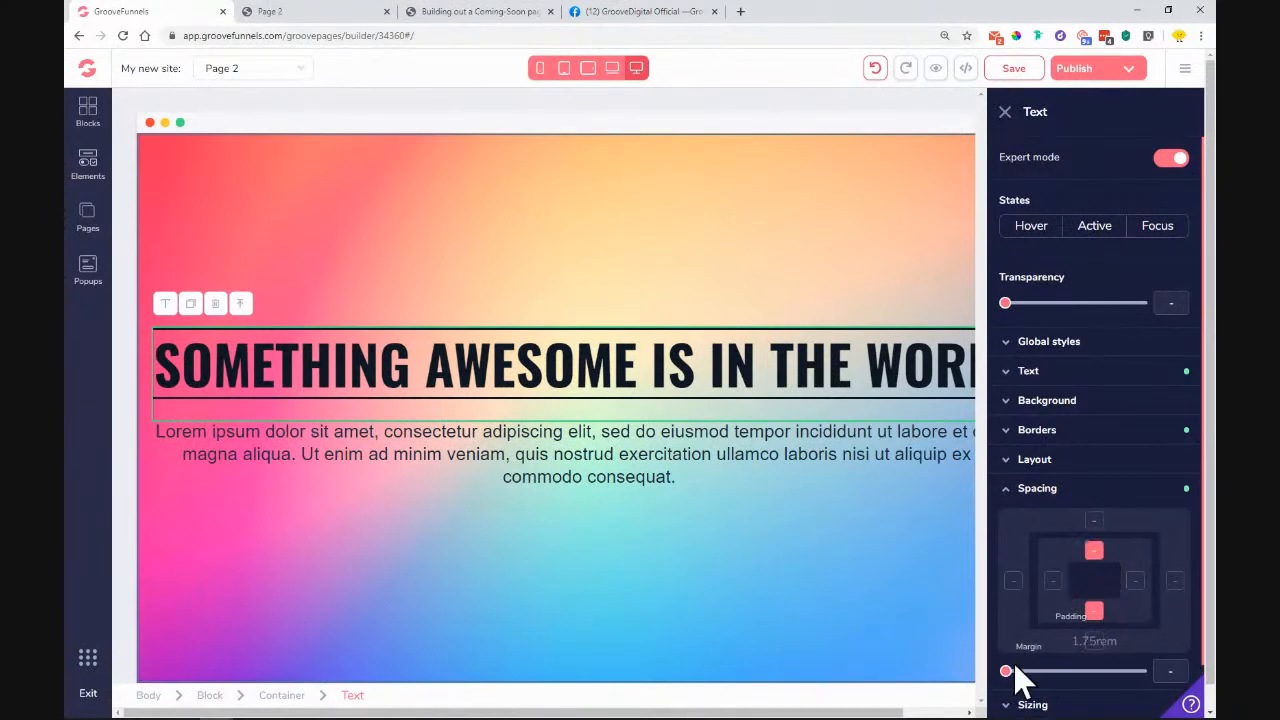
drag(1012, 671, 1032, 688)
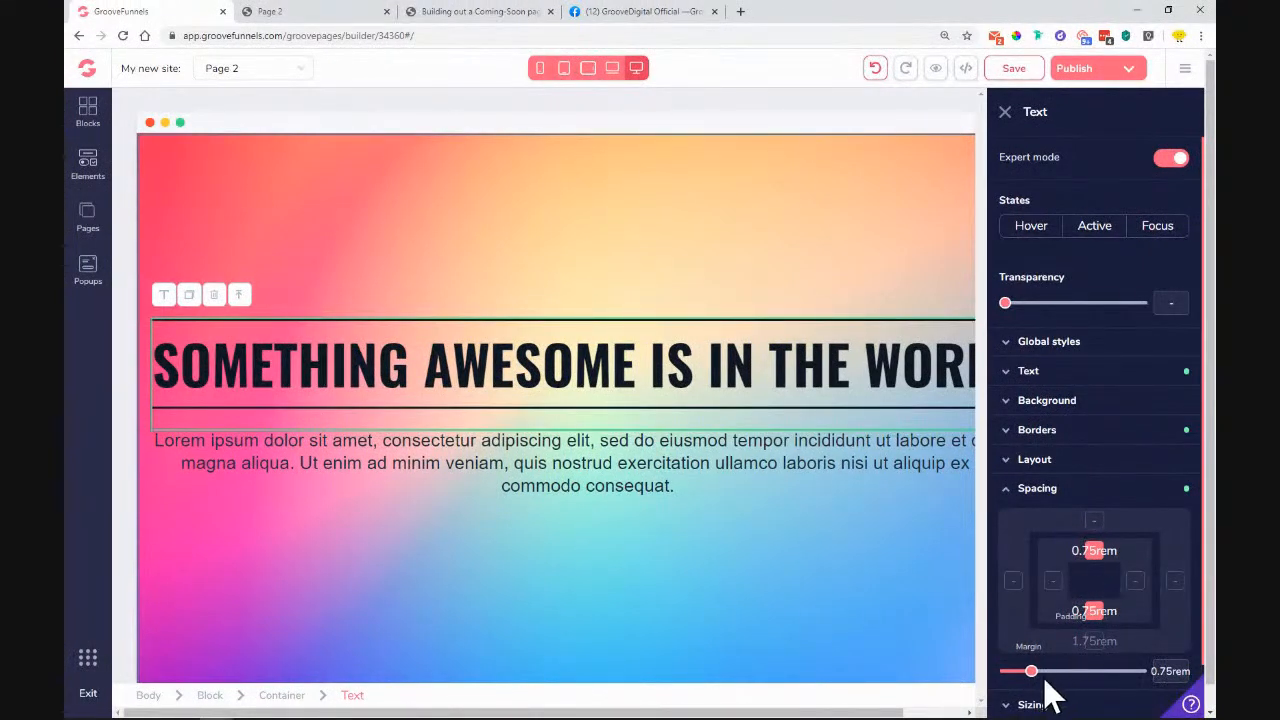
drag(1036, 684, 1042, 684)
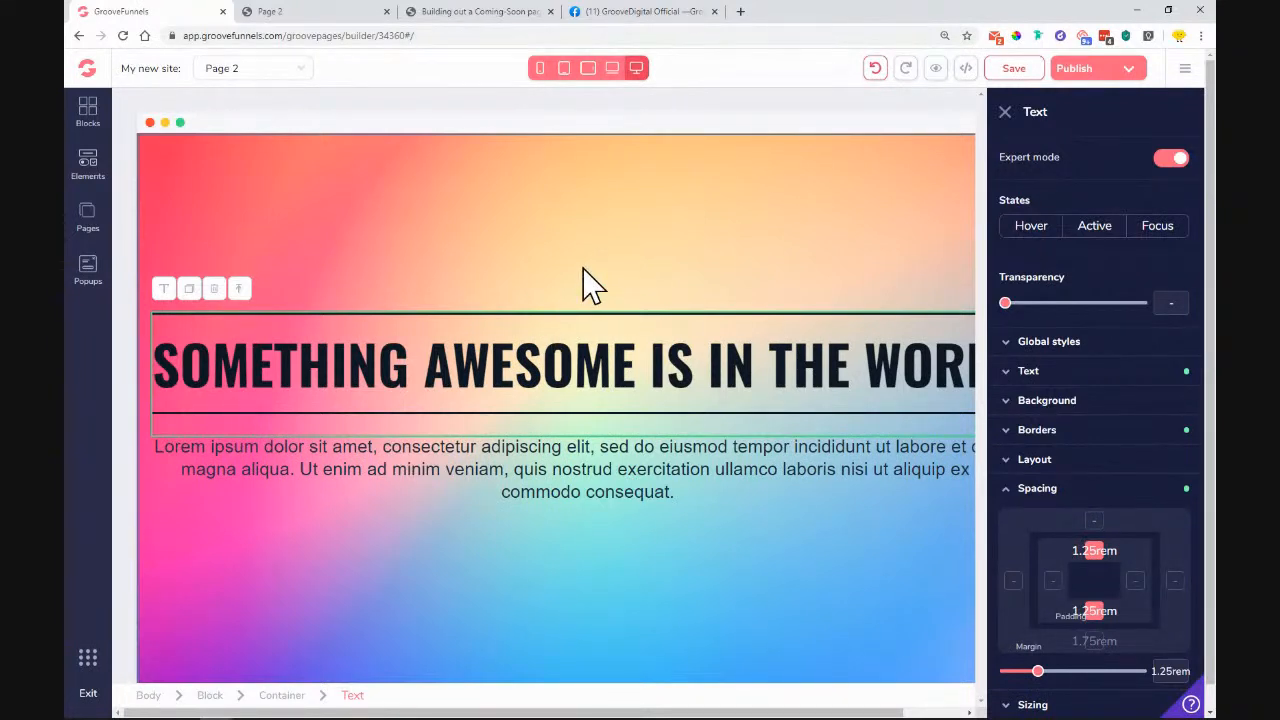
Step: Replace the lorem ipsum paragraph with the two-line "We are working on a new and exciting product" text from the published example, removing the blank line between
click(468, 462)
click(306, 9)
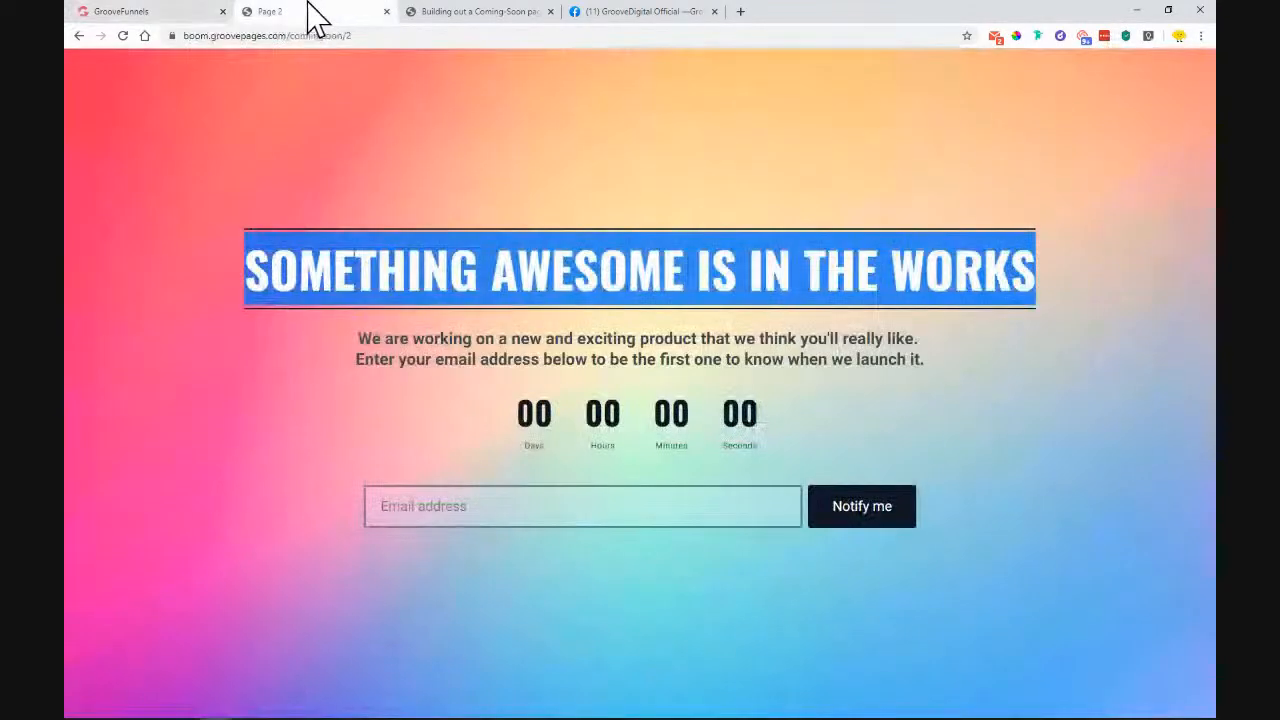
drag(358, 338, 898, 362)
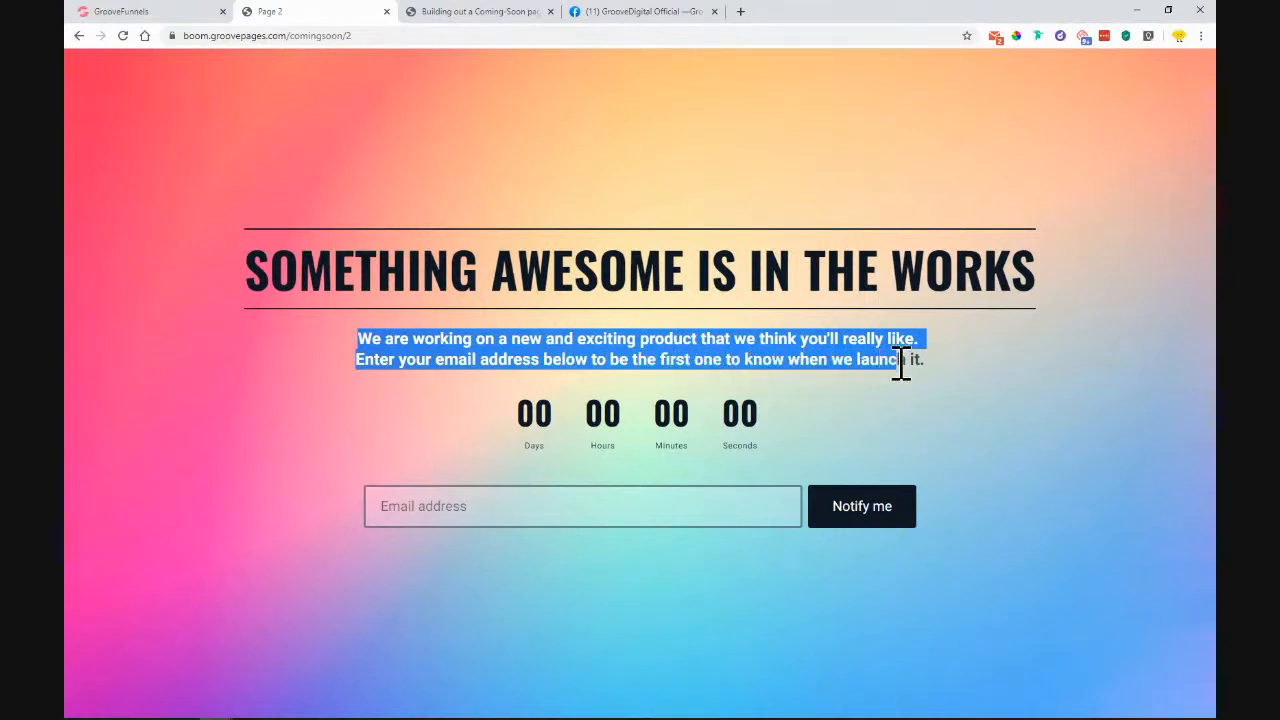
right_click(908, 358)
click(915, 366)
click(126, 11)
triple_click(340, 470)
right_click(345, 478)
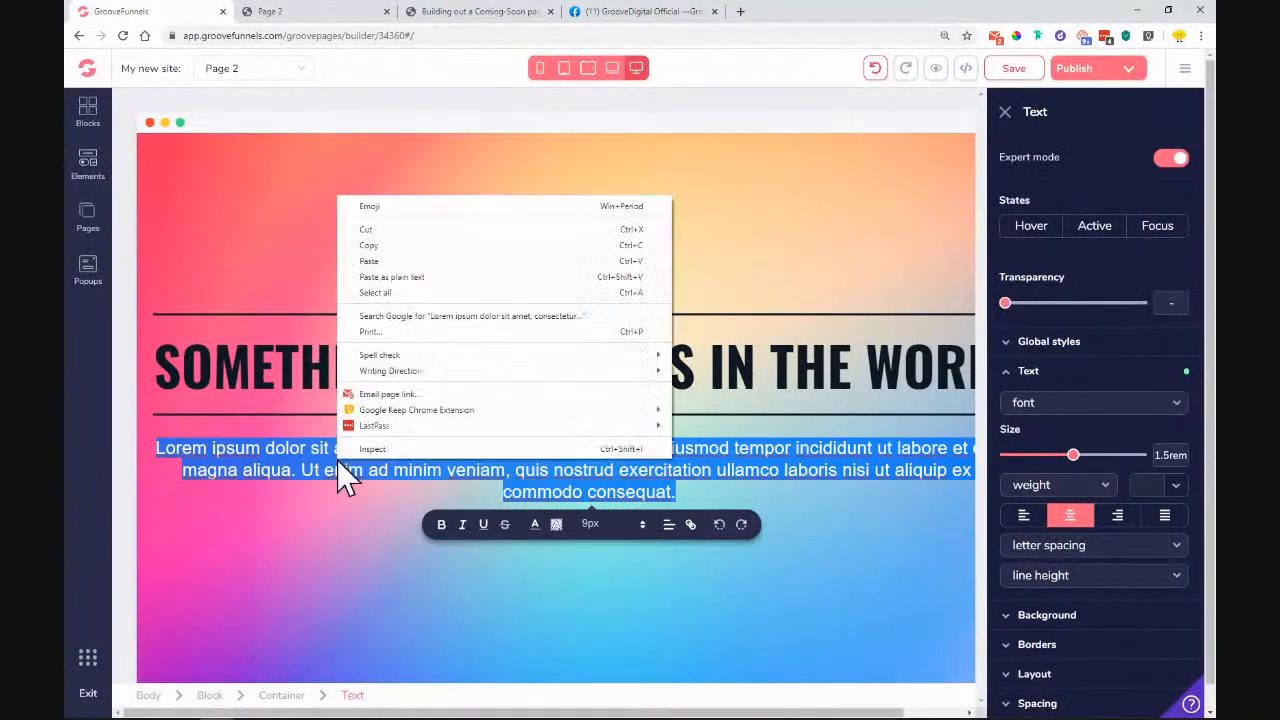
click(375, 262)
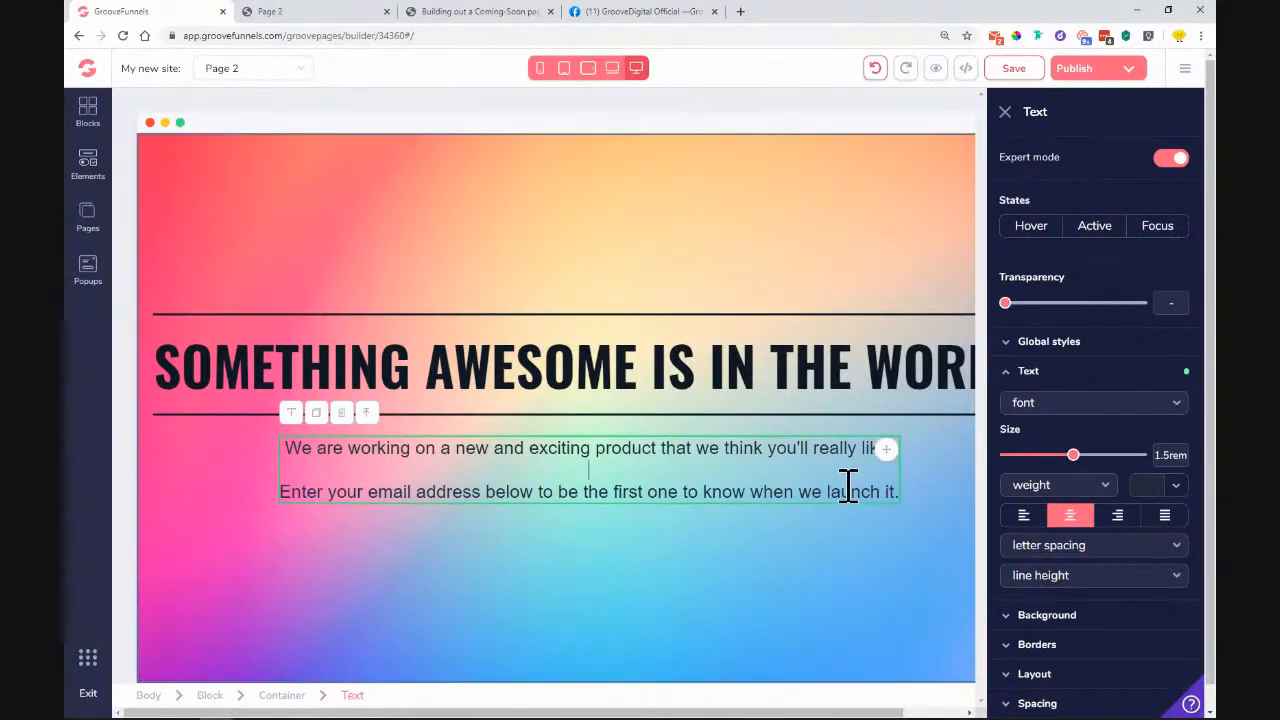
key(BackSpace)
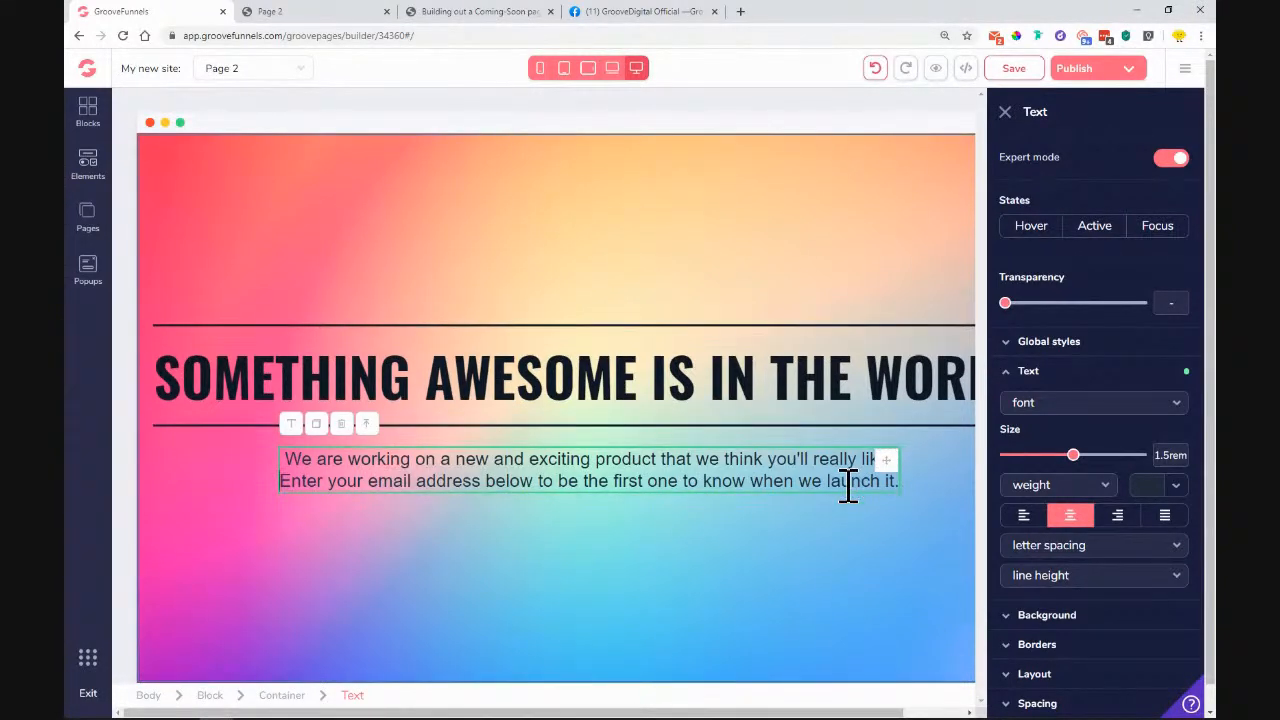
Step: Set the whole paragraph under the headline to the roboto font at 1.875rem
triple_click(416, 474)
key(ctrl+a)
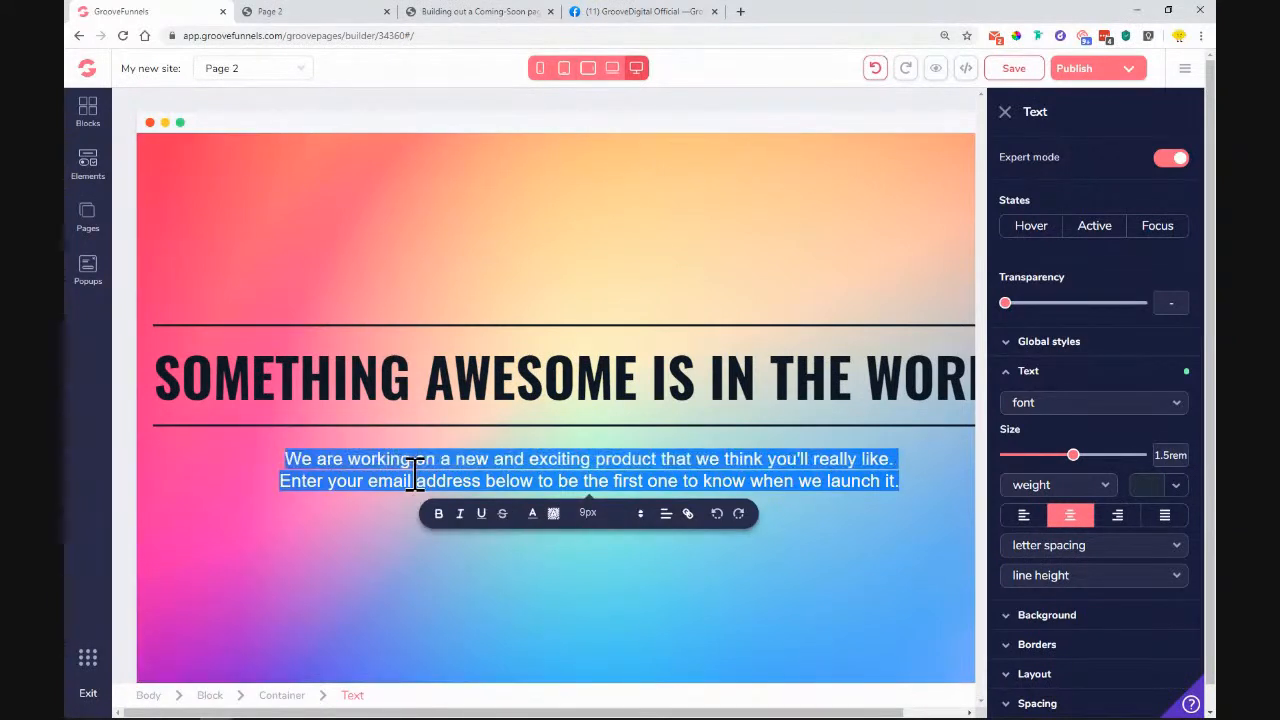
click(1095, 405)
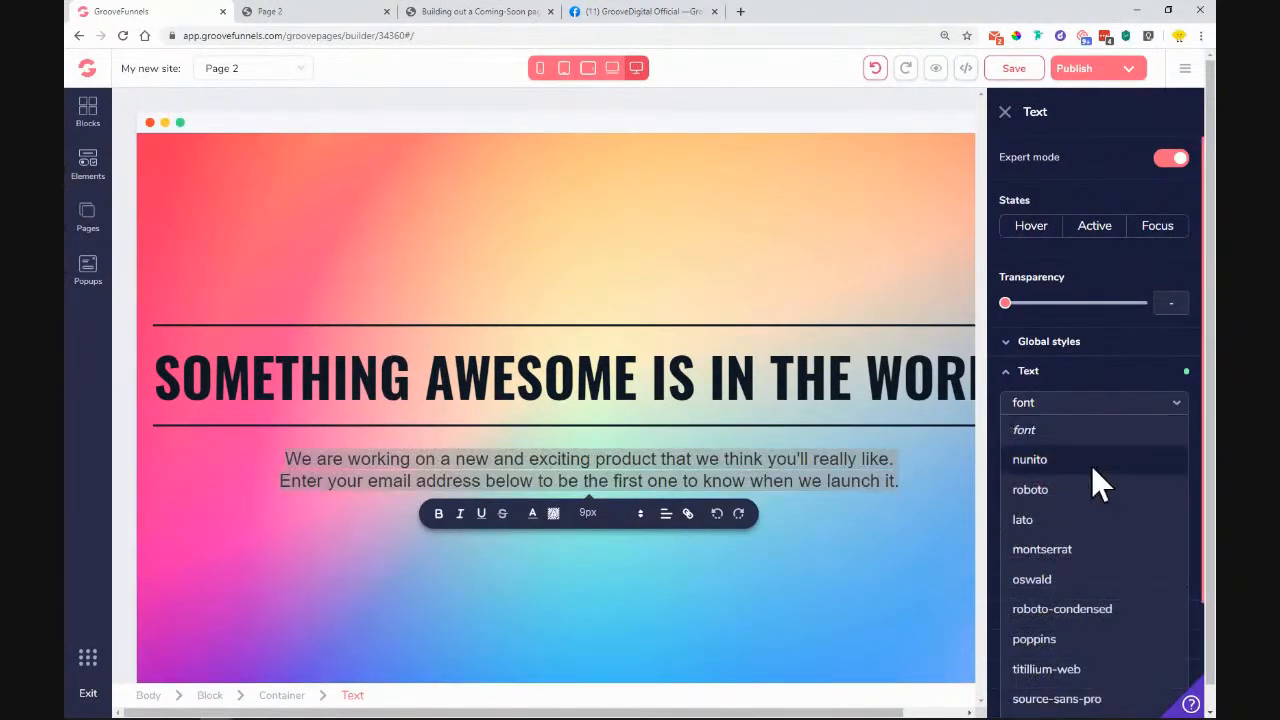
click(1087, 489)
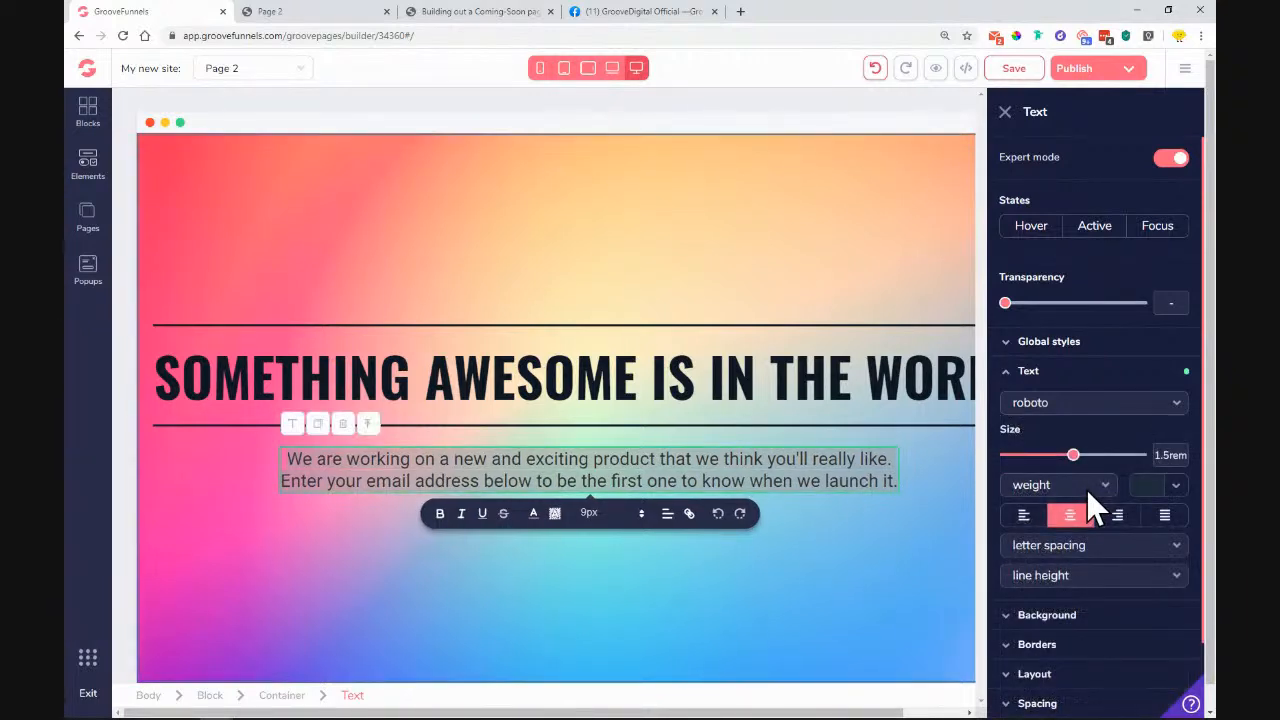
drag(1074, 457, 1085, 457)
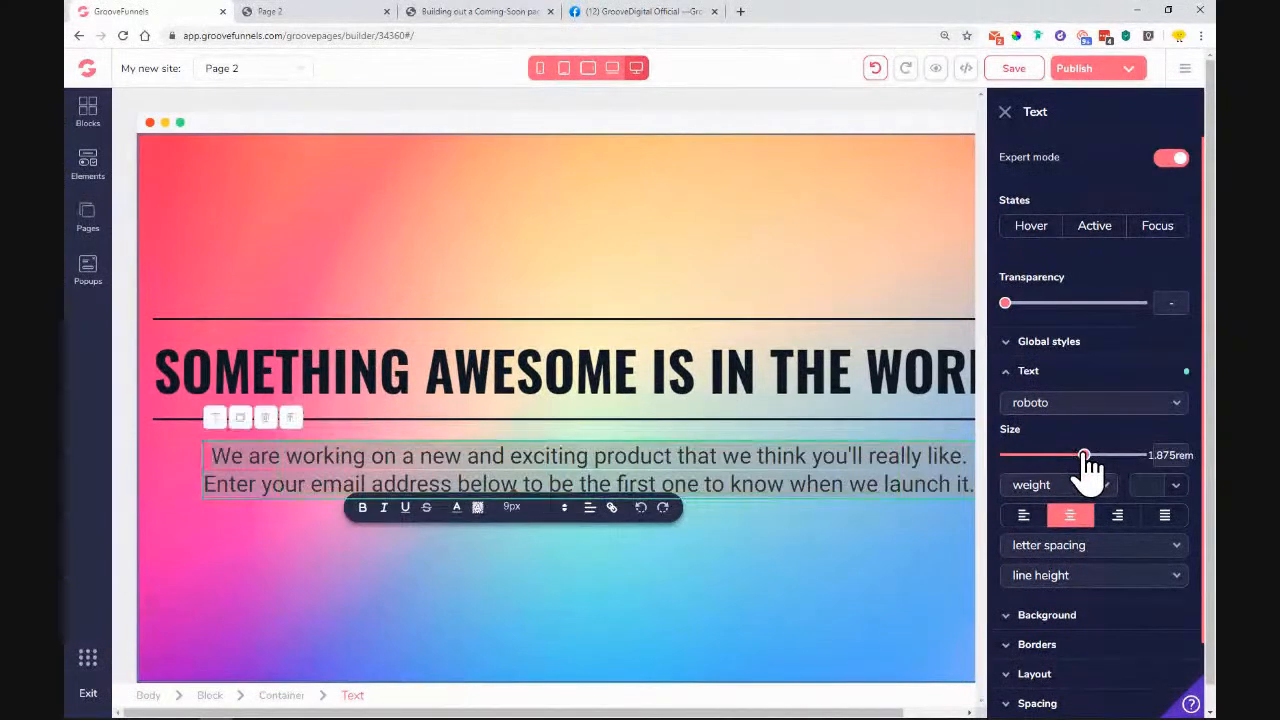
Step: Set the paragraph's text color to a dark navy shade
click(1171, 488)
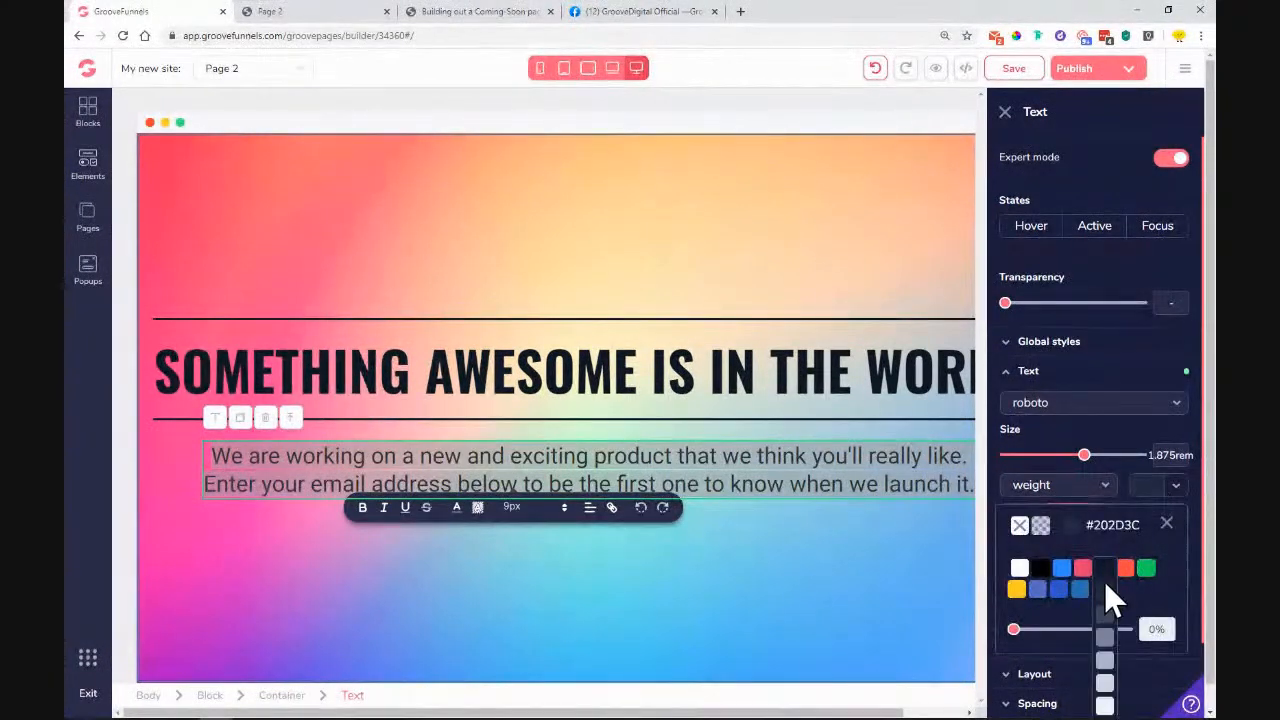
click(1166, 524)
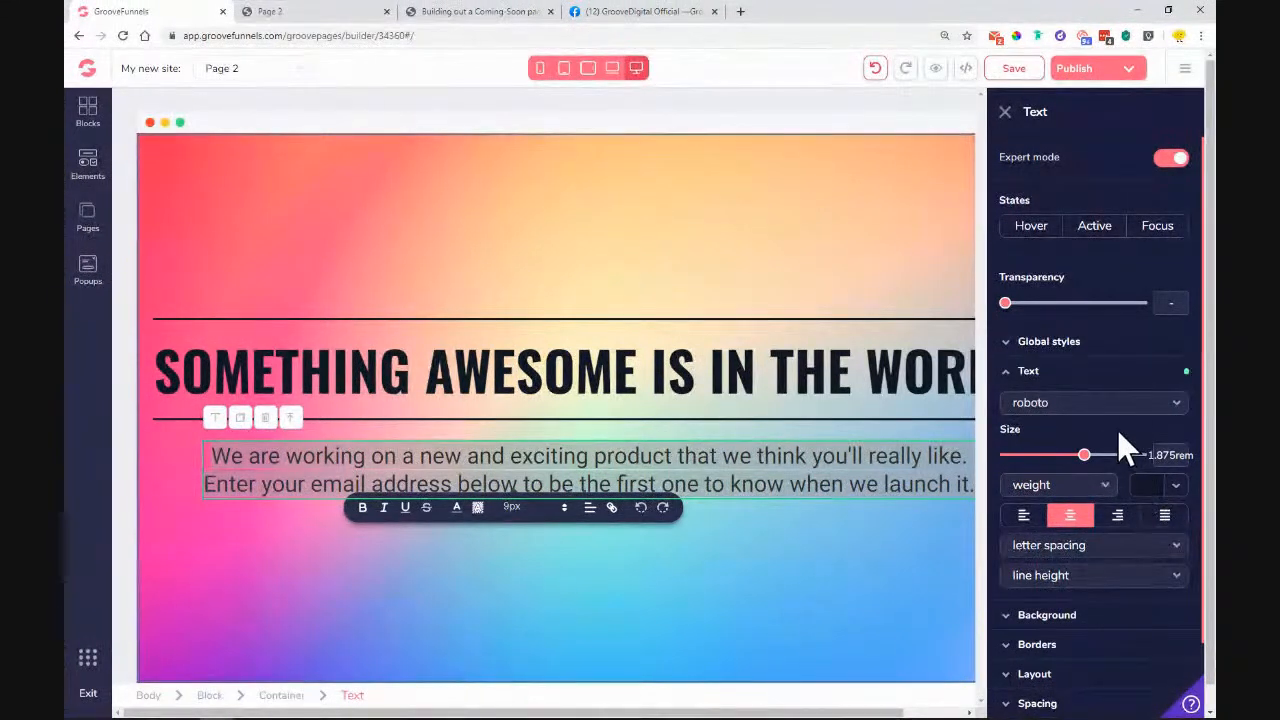
click(1090, 378)
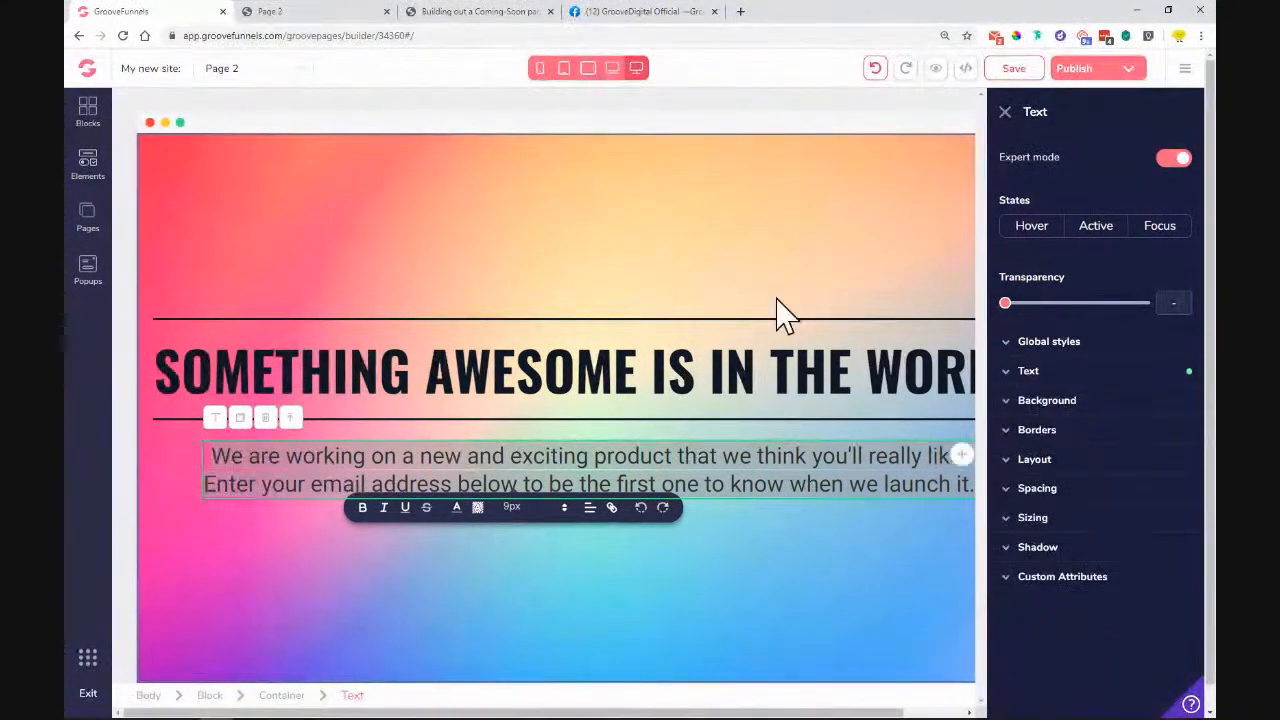
Step: Compare the paragraph with the published example and set its font weight to semibold
click(324, 13)
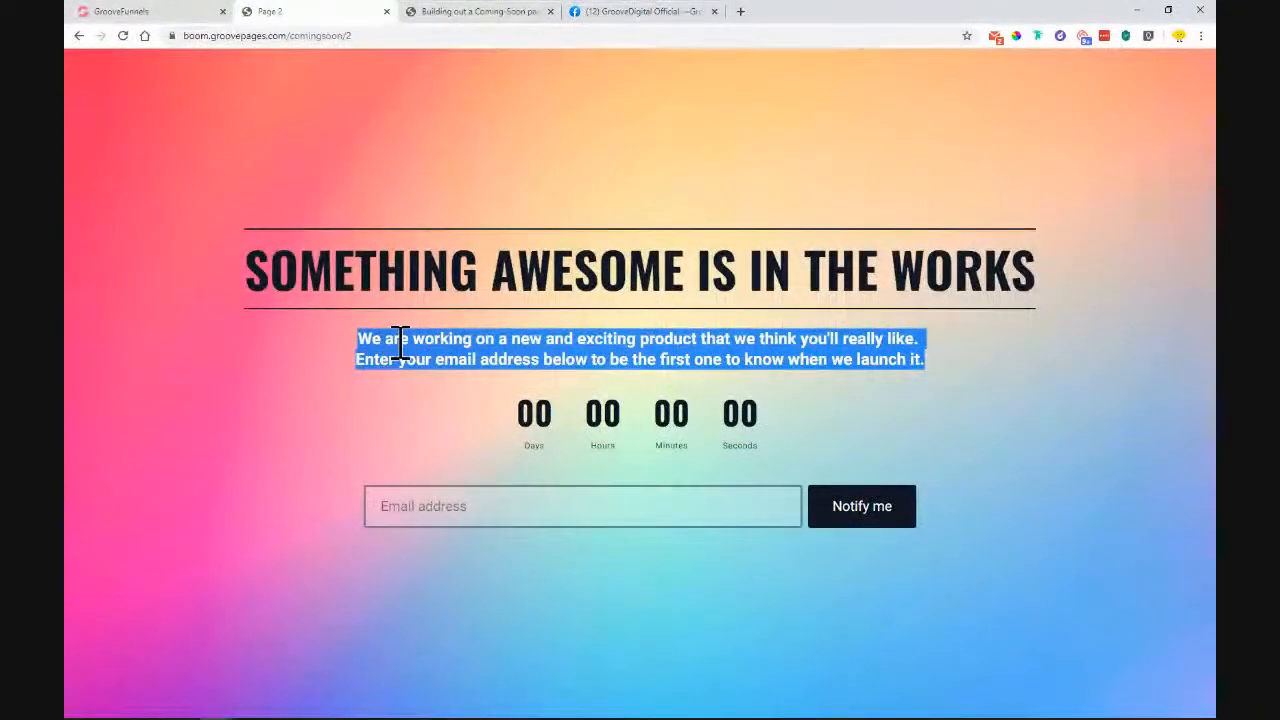
click(171, 13)
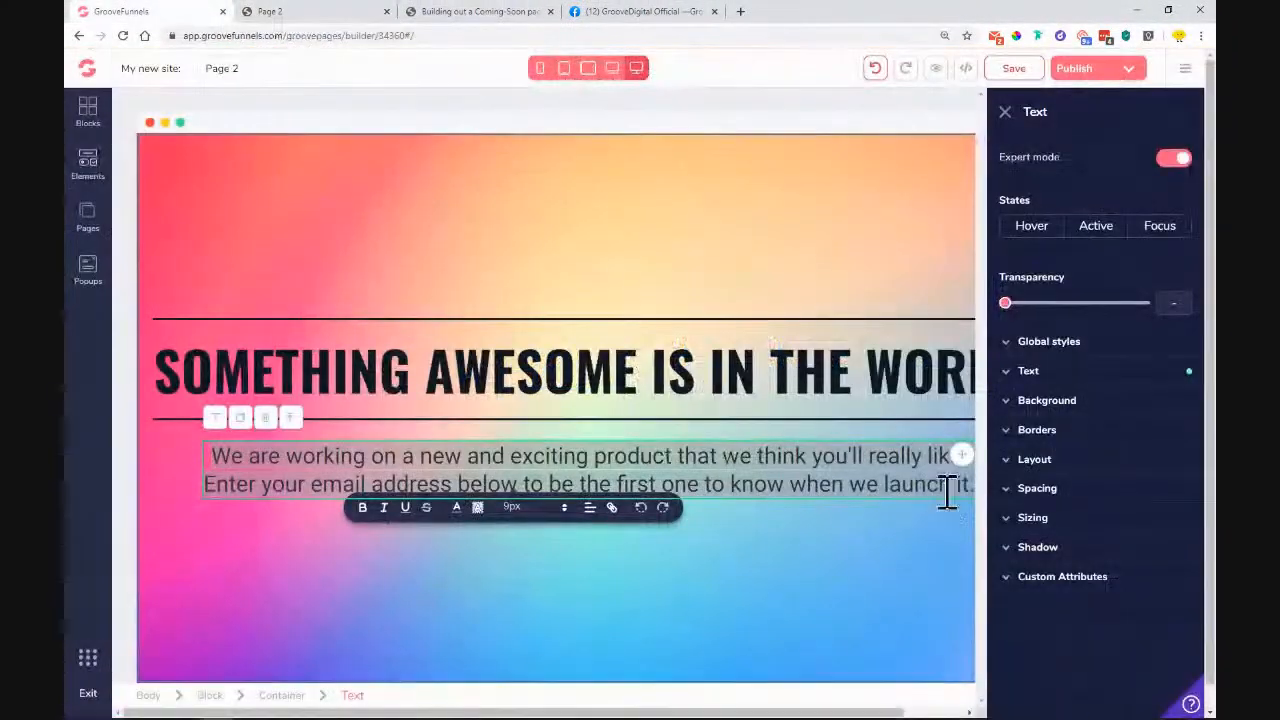
click(1045, 378)
click(1060, 485)
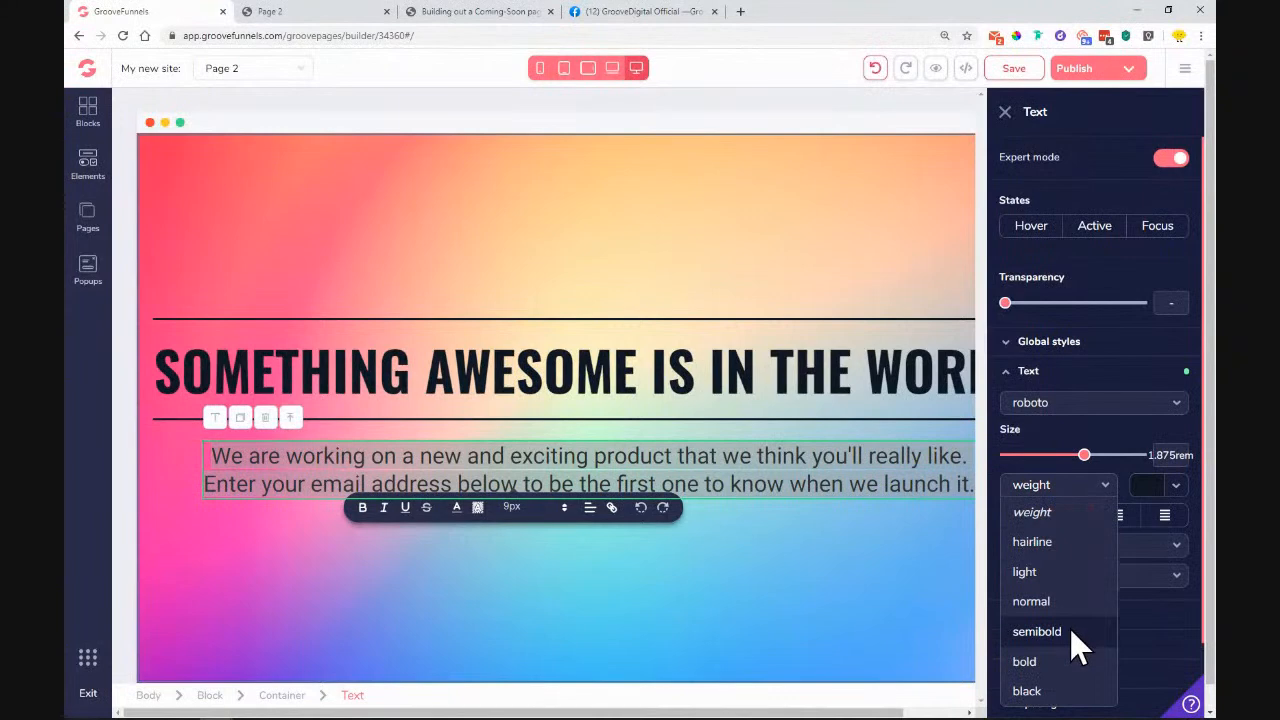
click(1070, 629)
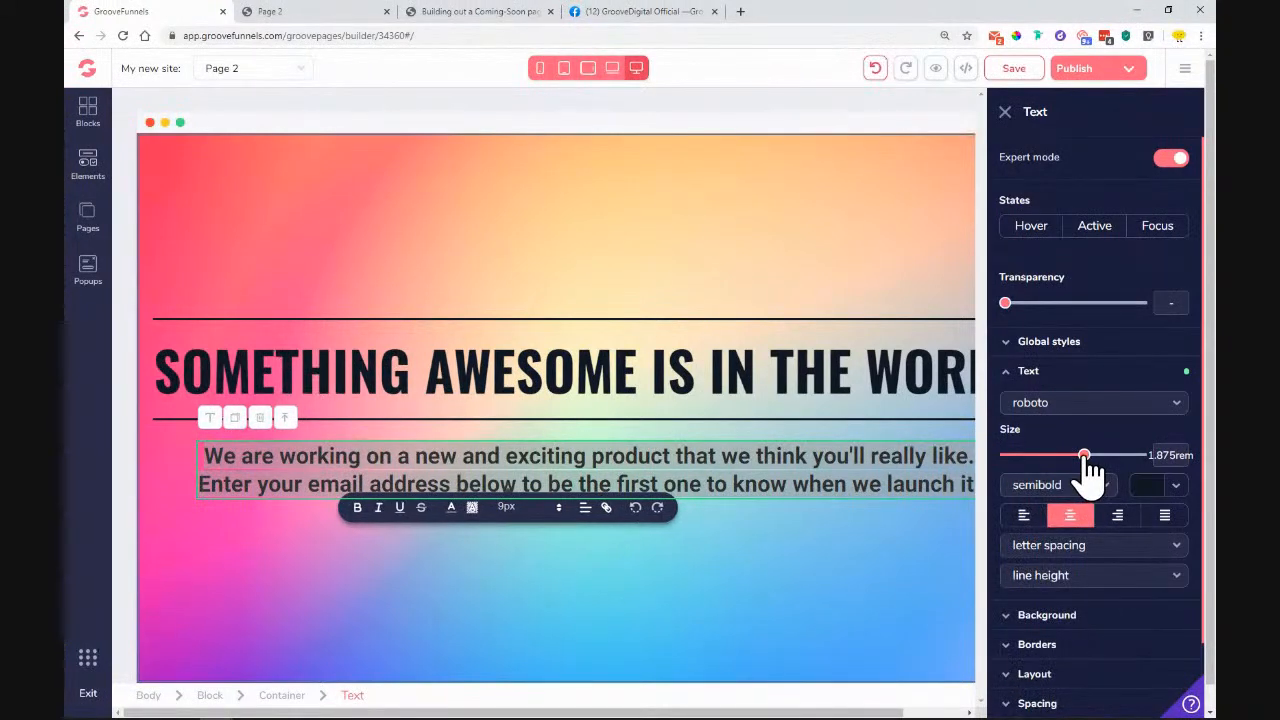
Step: Set the paragraph's text size to 1.5rem and compare it with the published example
drag(1083, 456, 1074, 456)
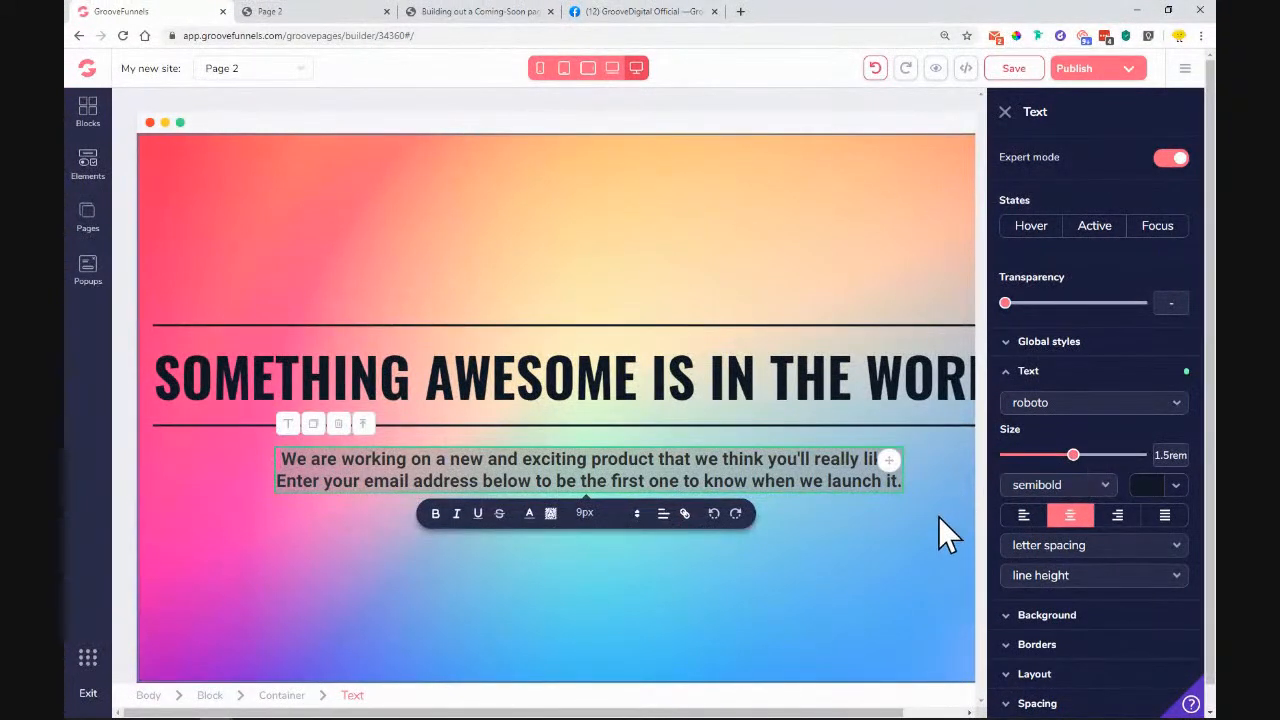
click(836, 528)
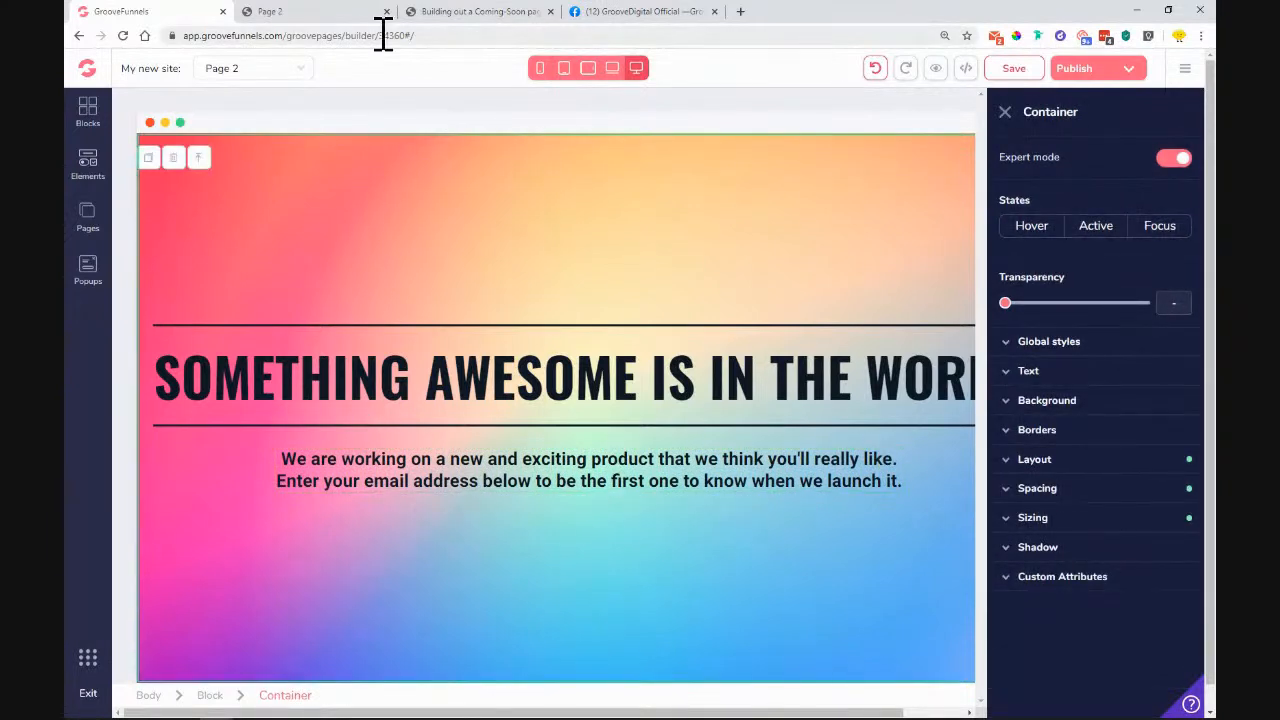
click(298, 5)
click(390, 350)
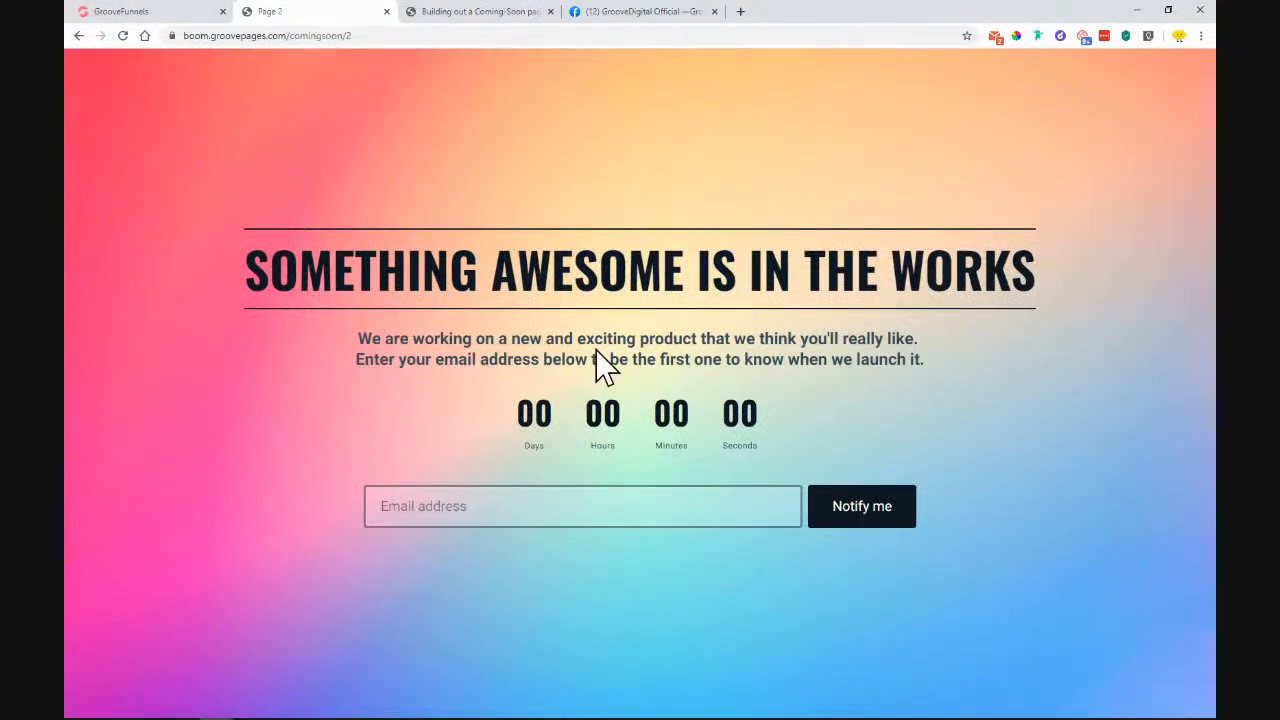
Step: Check the countdown in the published example and add a Countdown element beneath the paragraph in the builder
drag(514, 420, 777, 460)
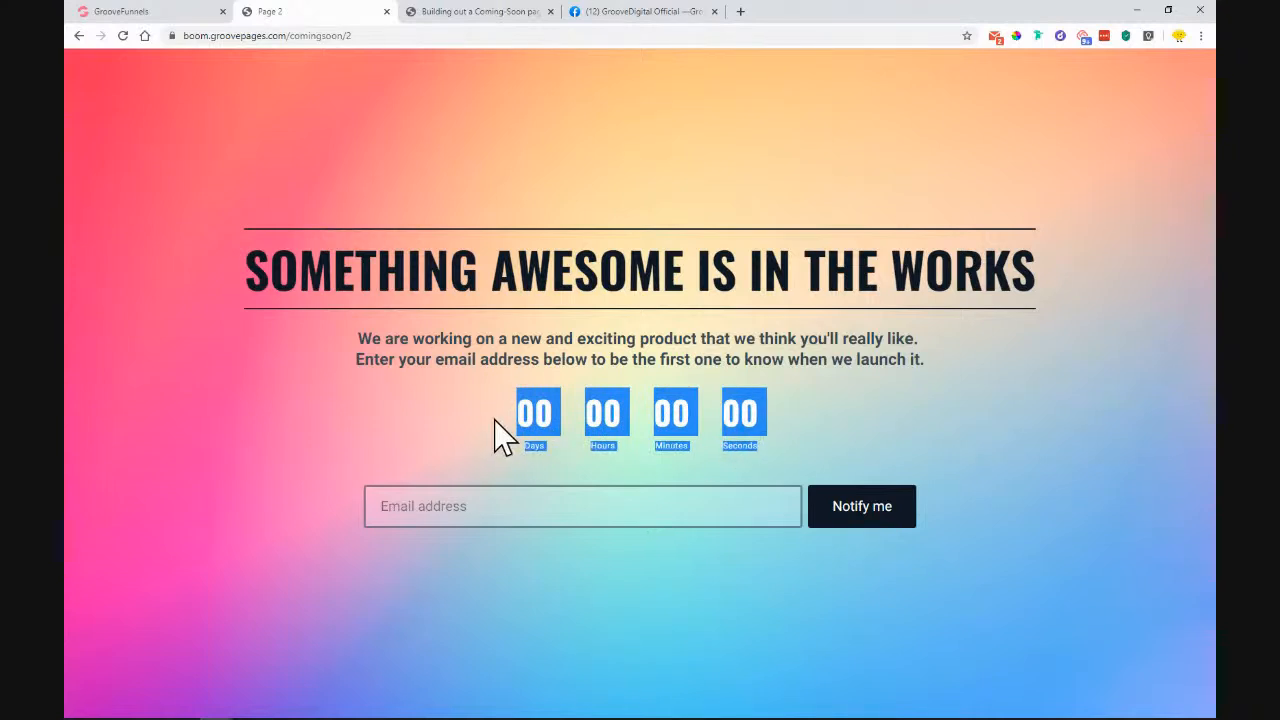
click(179, 10)
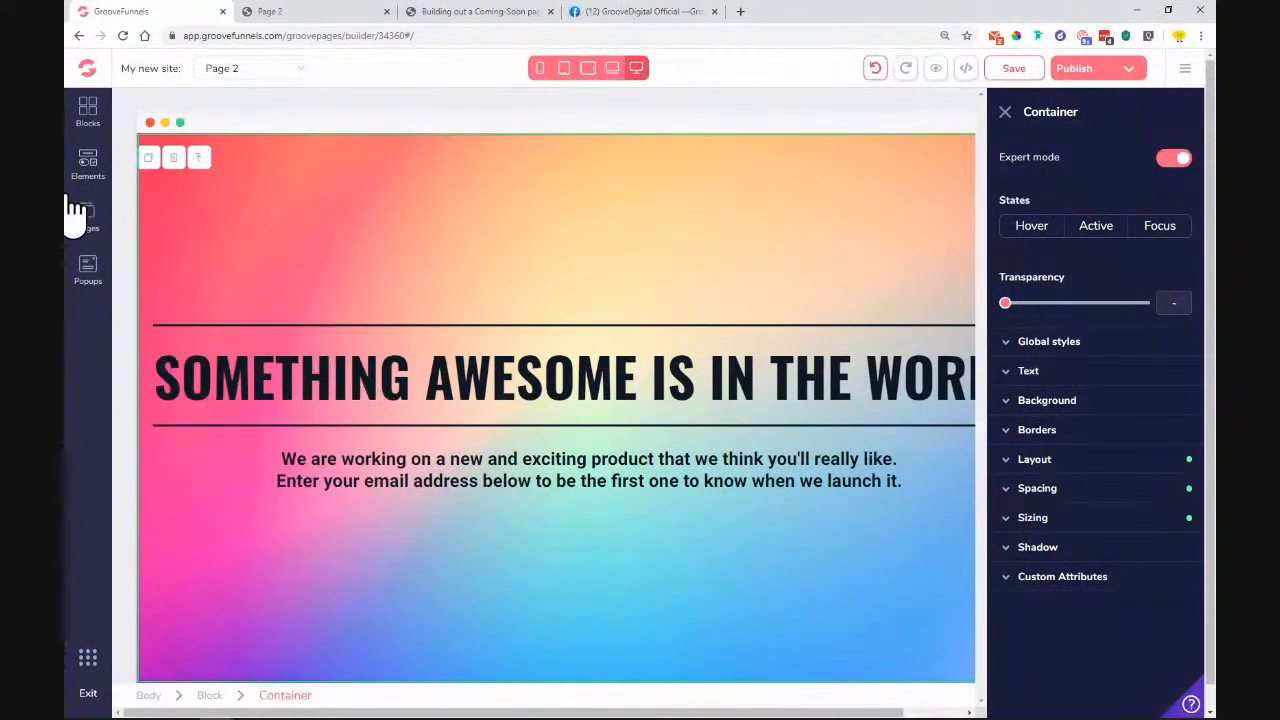
click(87, 160)
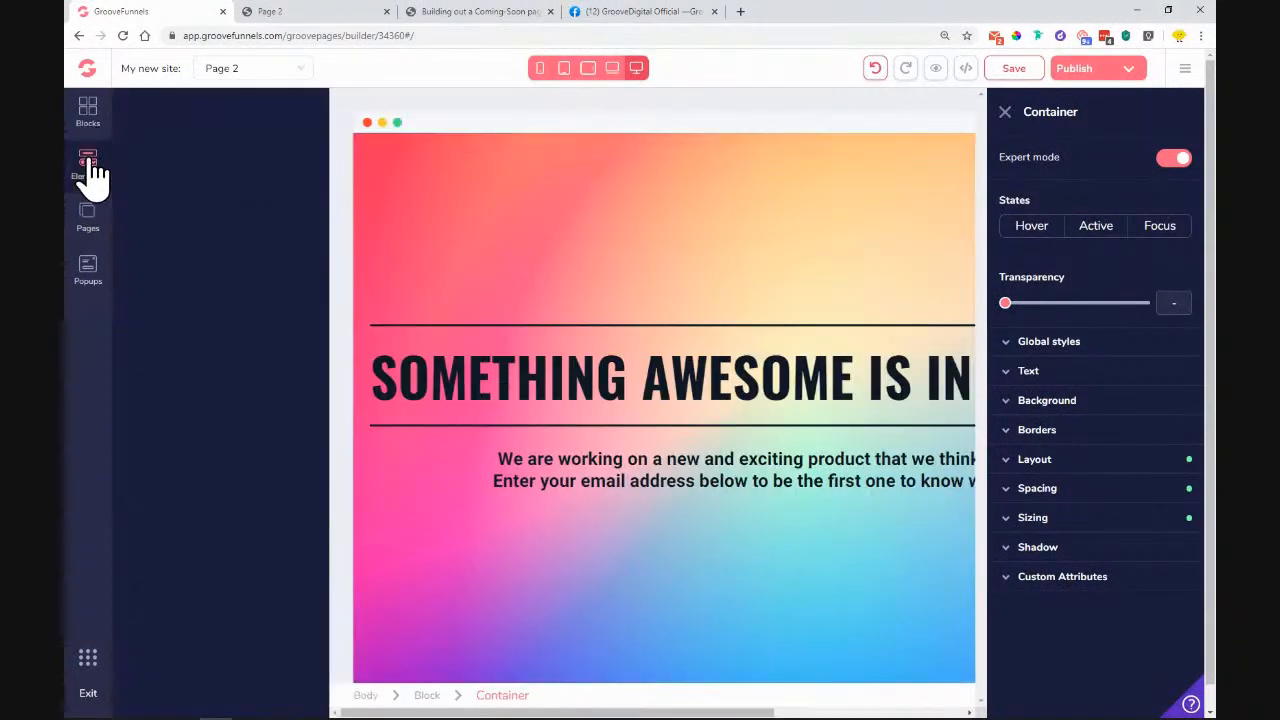
scroll(229, 360, down, 6)
scroll(235, 355, down, 8)
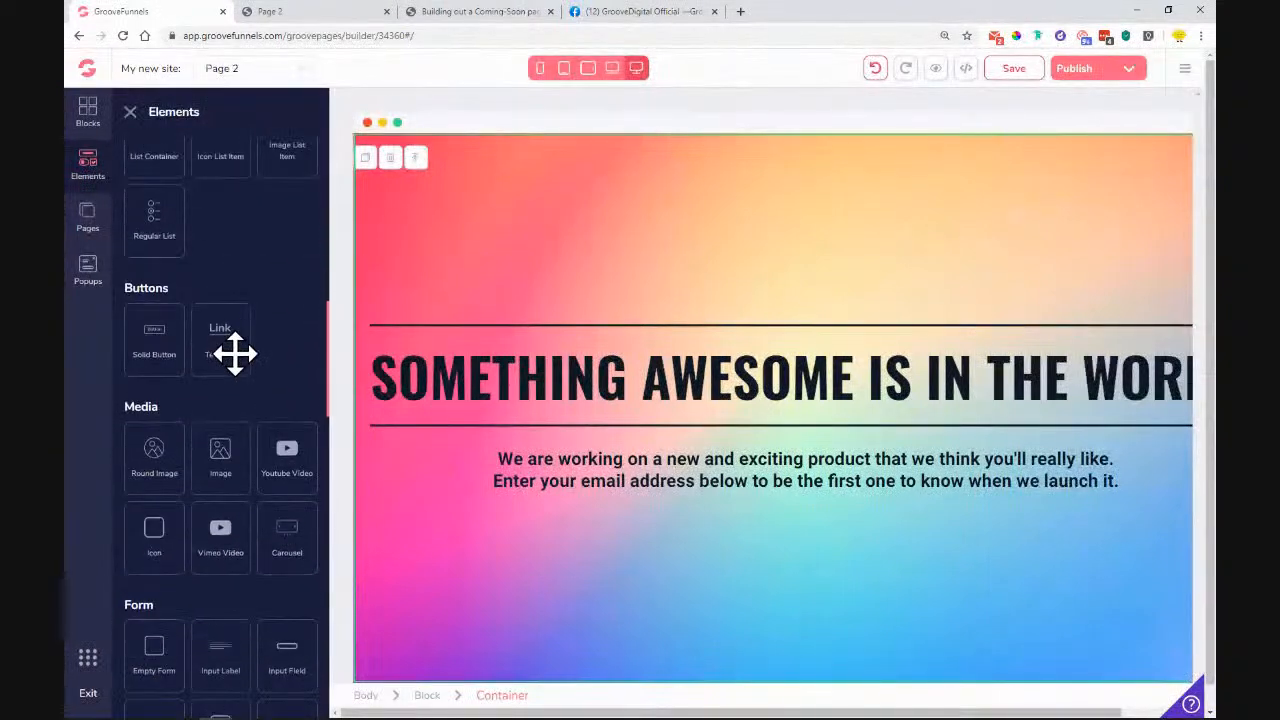
scroll(235, 355, down, 1)
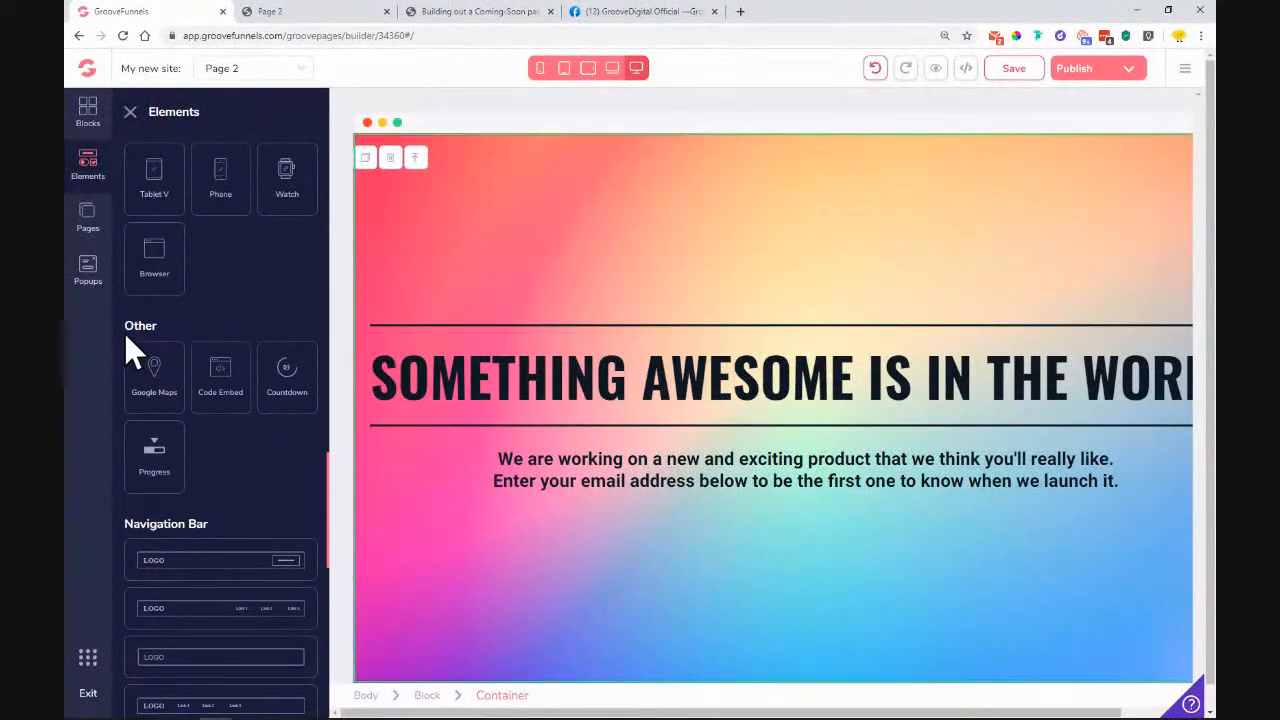
drag(277, 374, 788, 507)
click(787, 505)
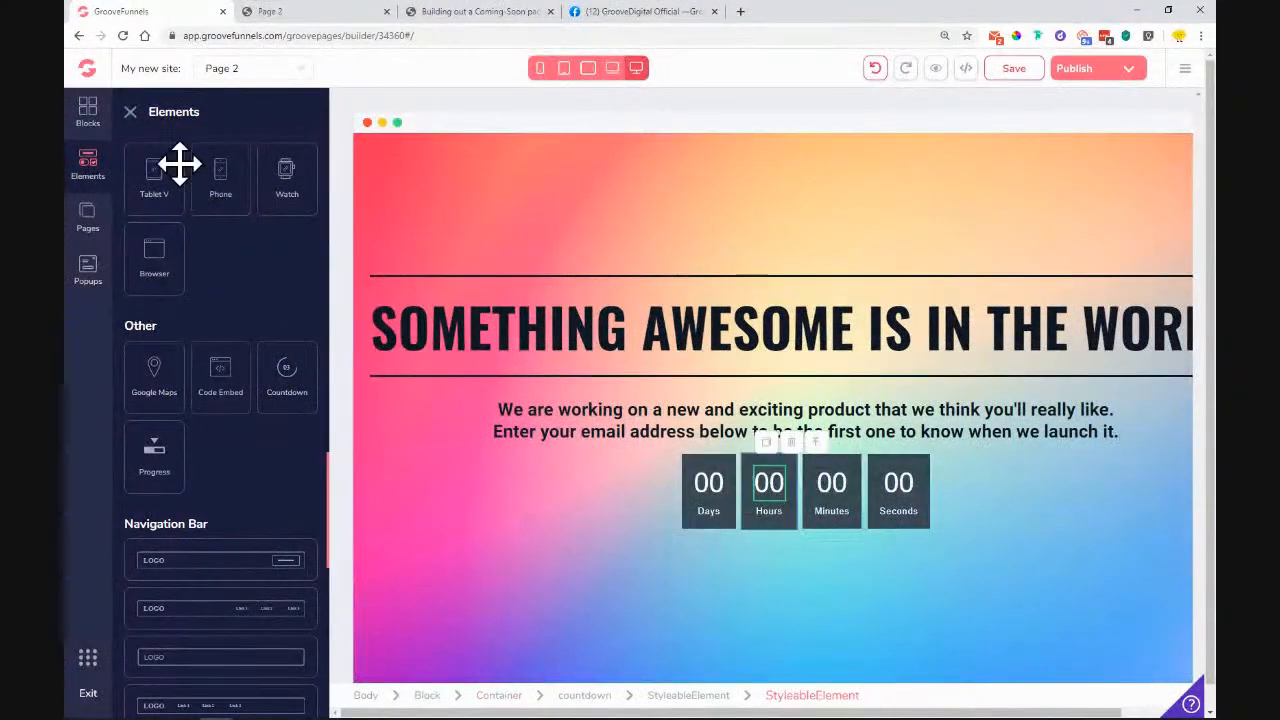
click(130, 111)
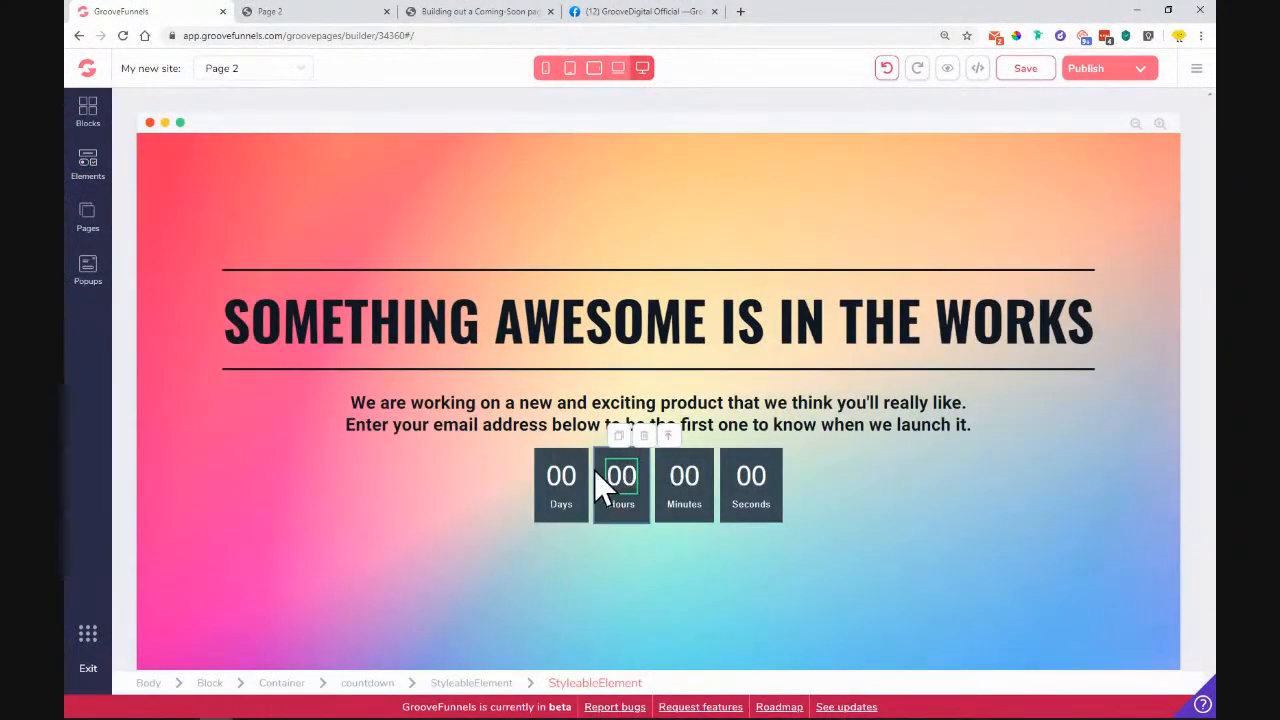
Step: Set the countdown's Days number to the oswald font at 3rem
double_click(538, 486)
click(490, 483)
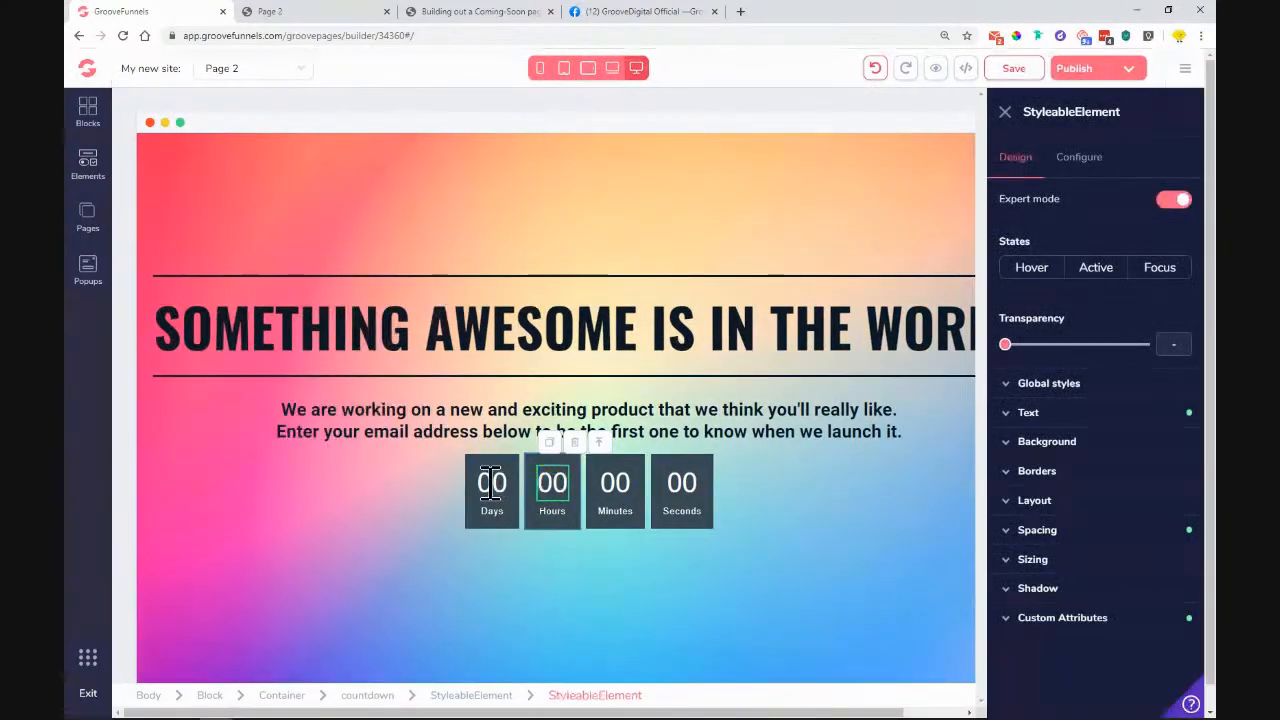
click(1052, 413)
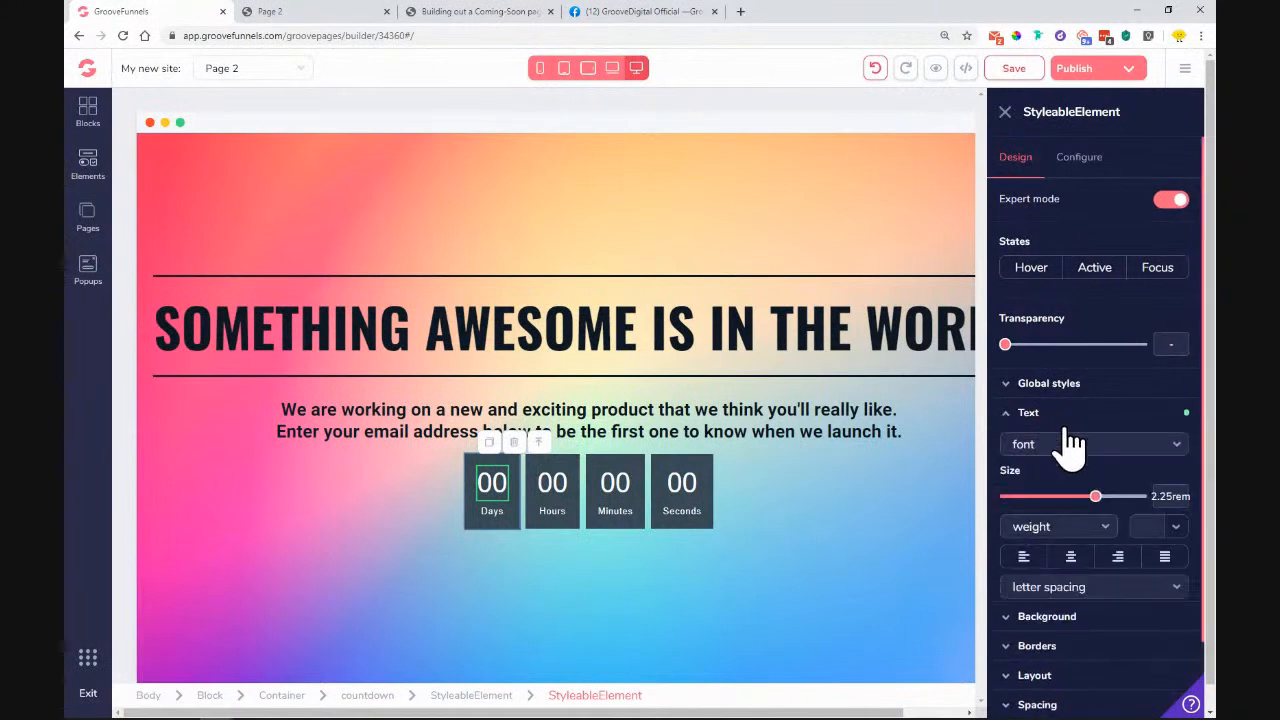
click(1095, 450)
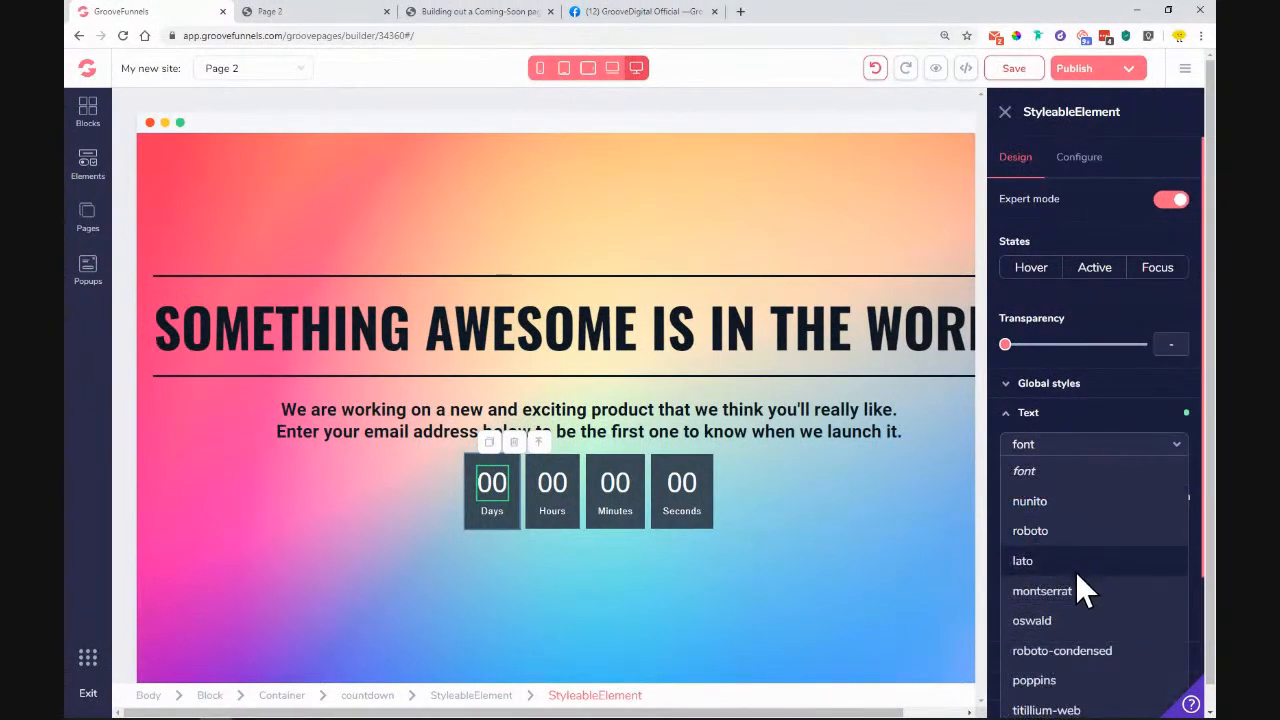
click(1074, 615)
drag(1100, 512, 1110, 518)
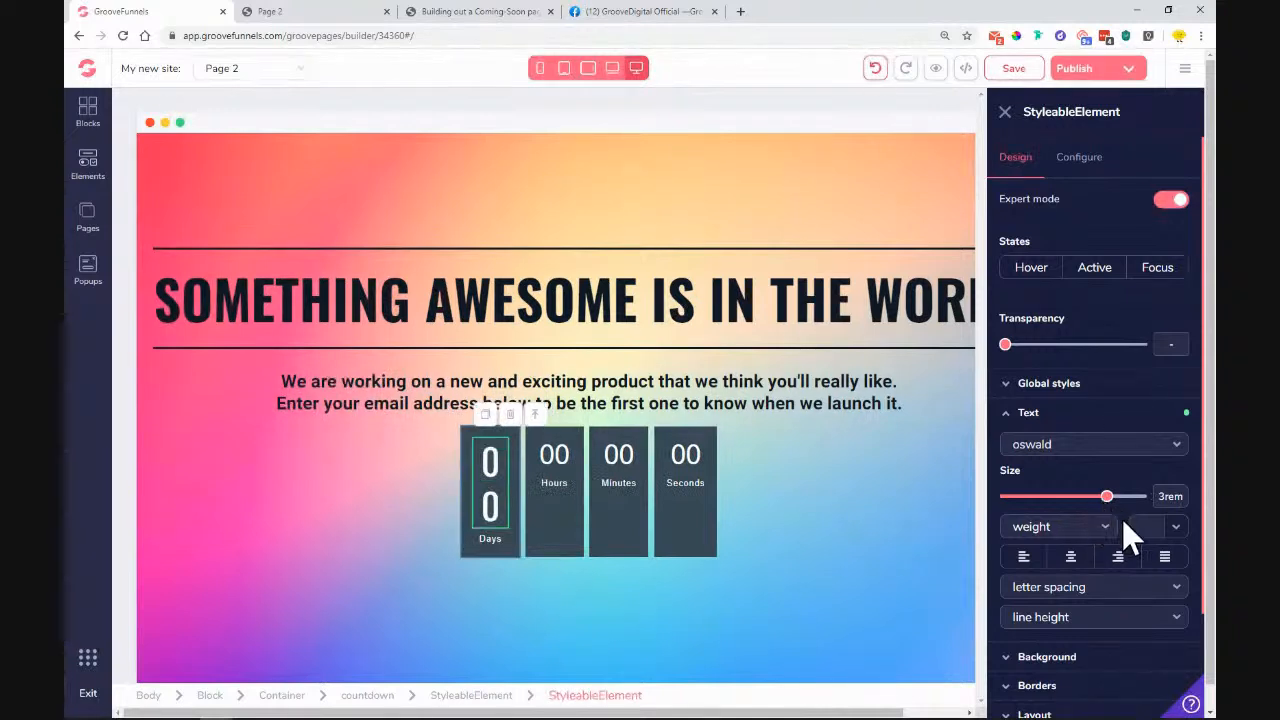
Step: Color the Days number dark navy #0F1824 and set its font weight to semibold
click(1172, 527)
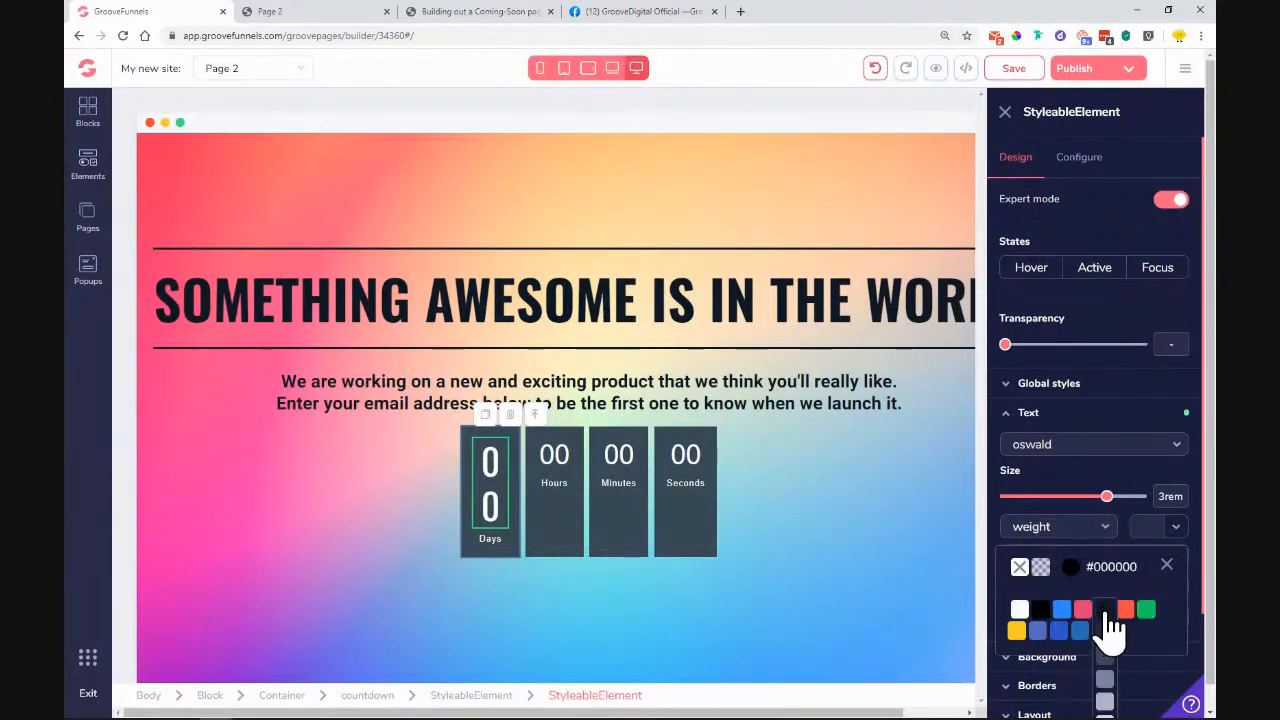
click(1105, 612)
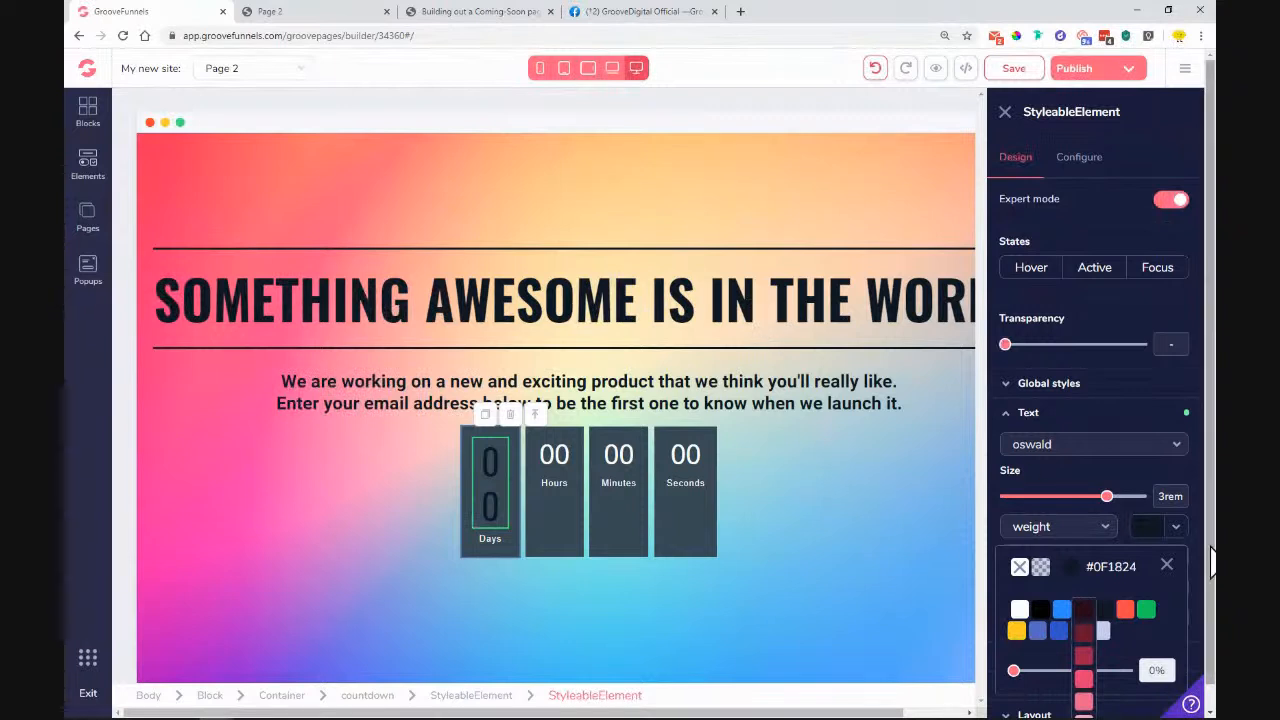
click(1166, 567)
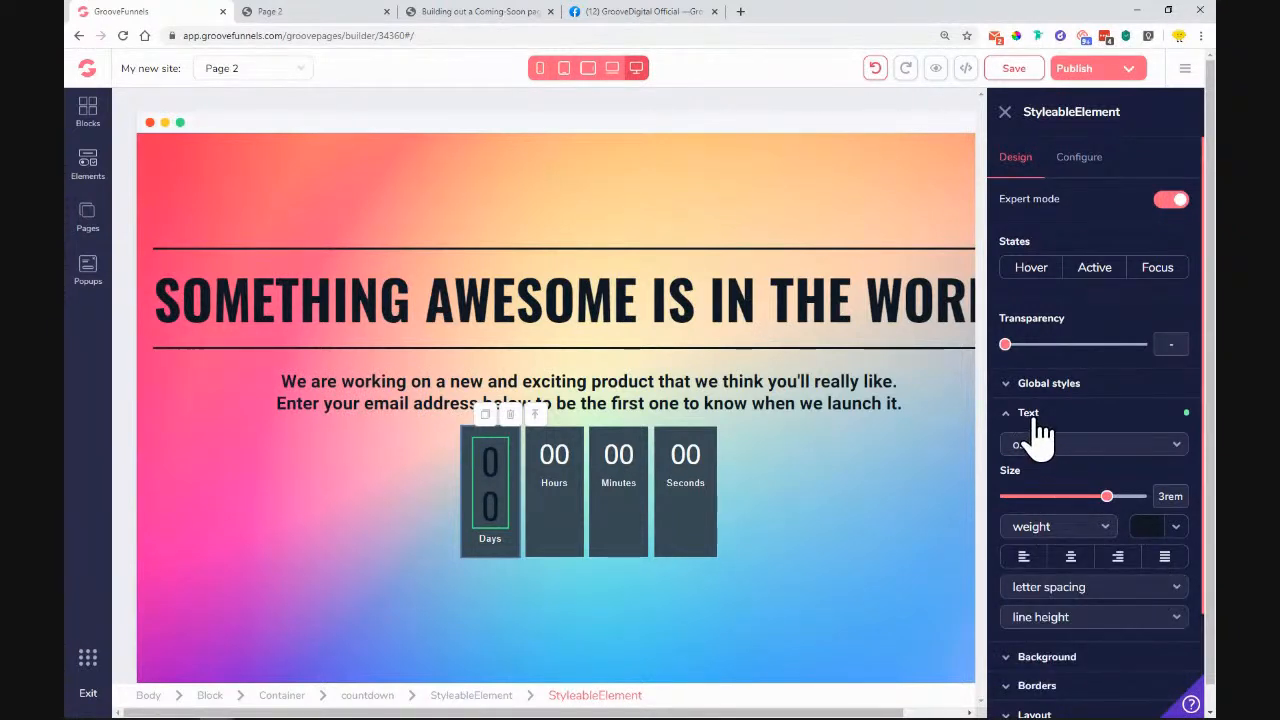
click(1038, 536)
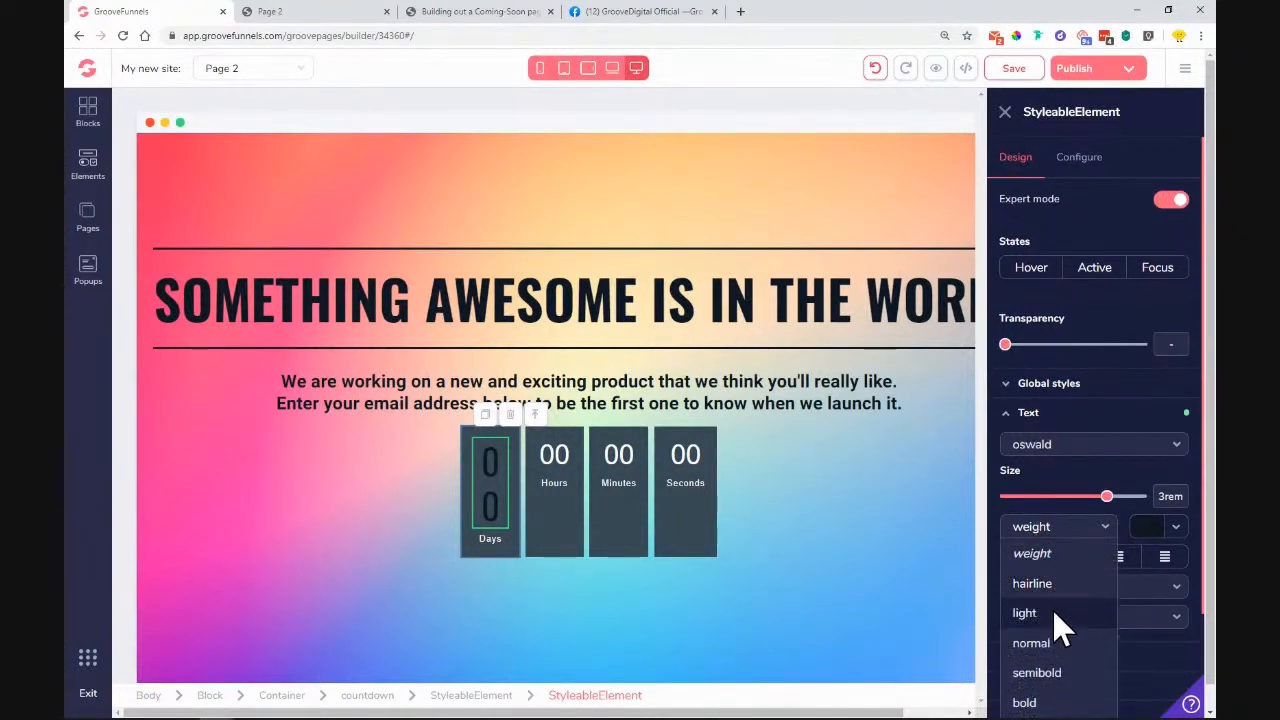
click(1066, 674)
click(1036, 414)
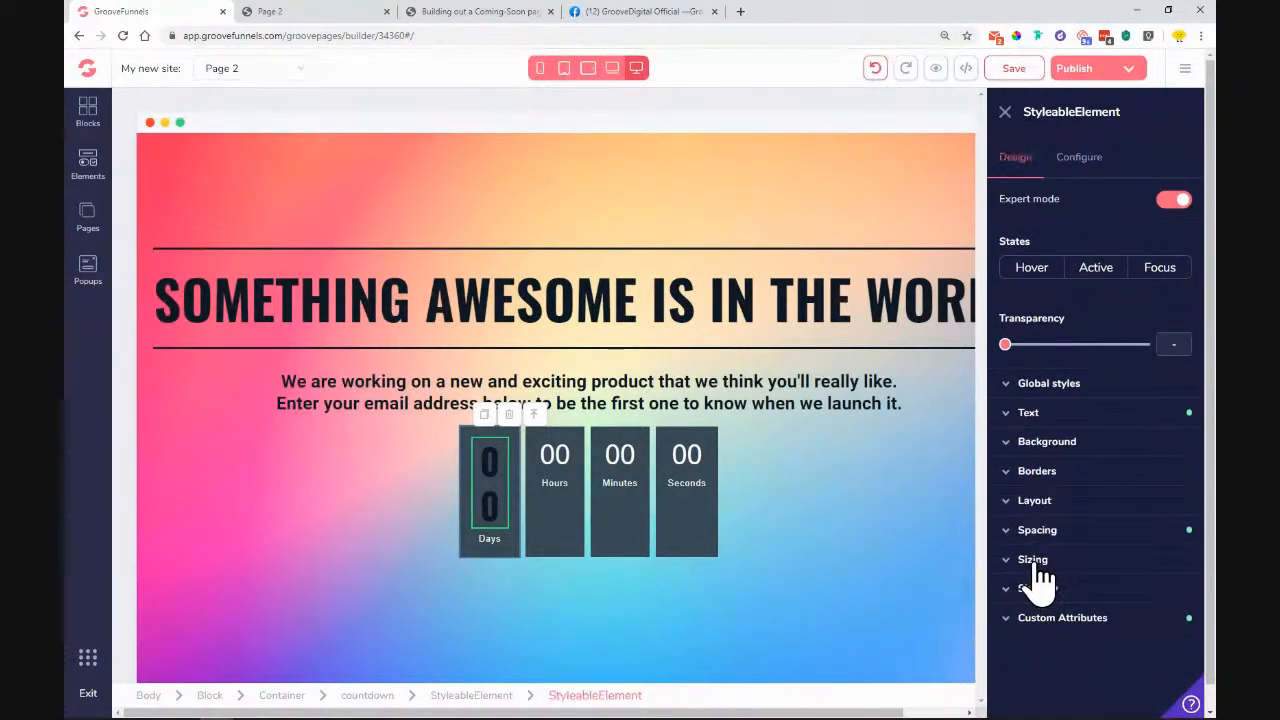
Step: Set the Days number's width to 60px so both digits fit on one line
click(1034, 564)
click(1036, 618)
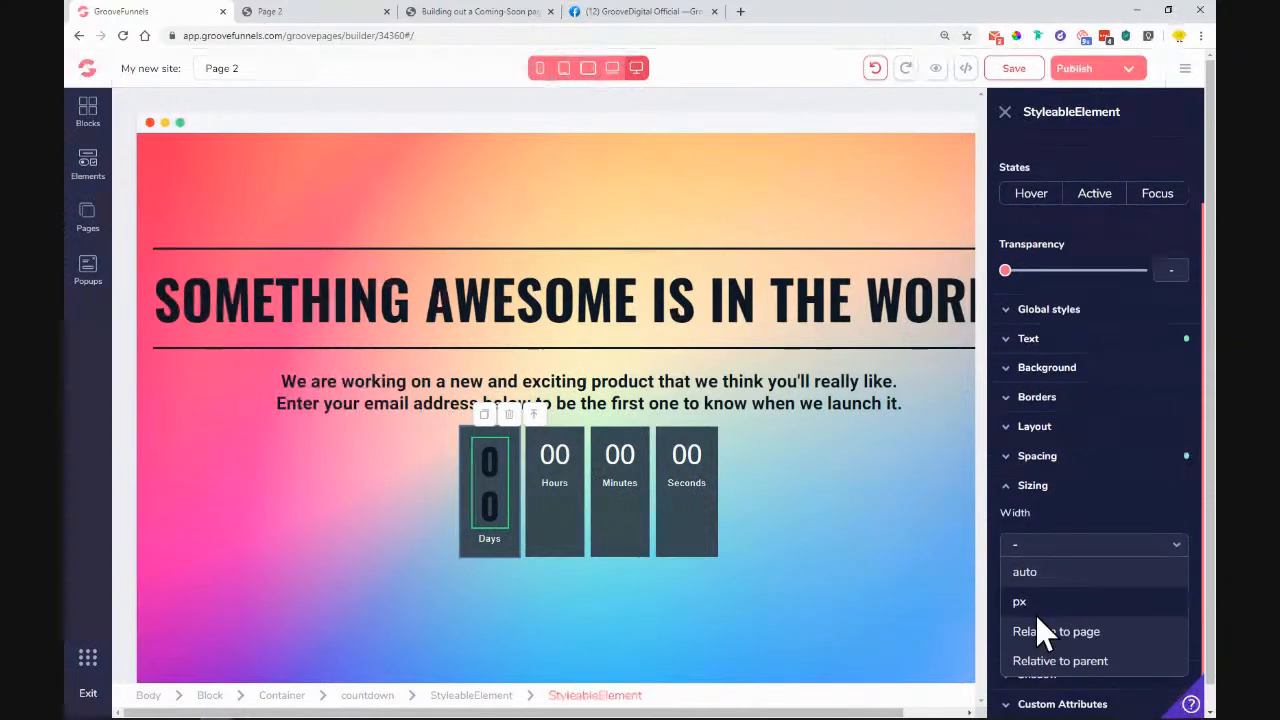
click(1035, 603)
drag(1012, 588, 1022, 605)
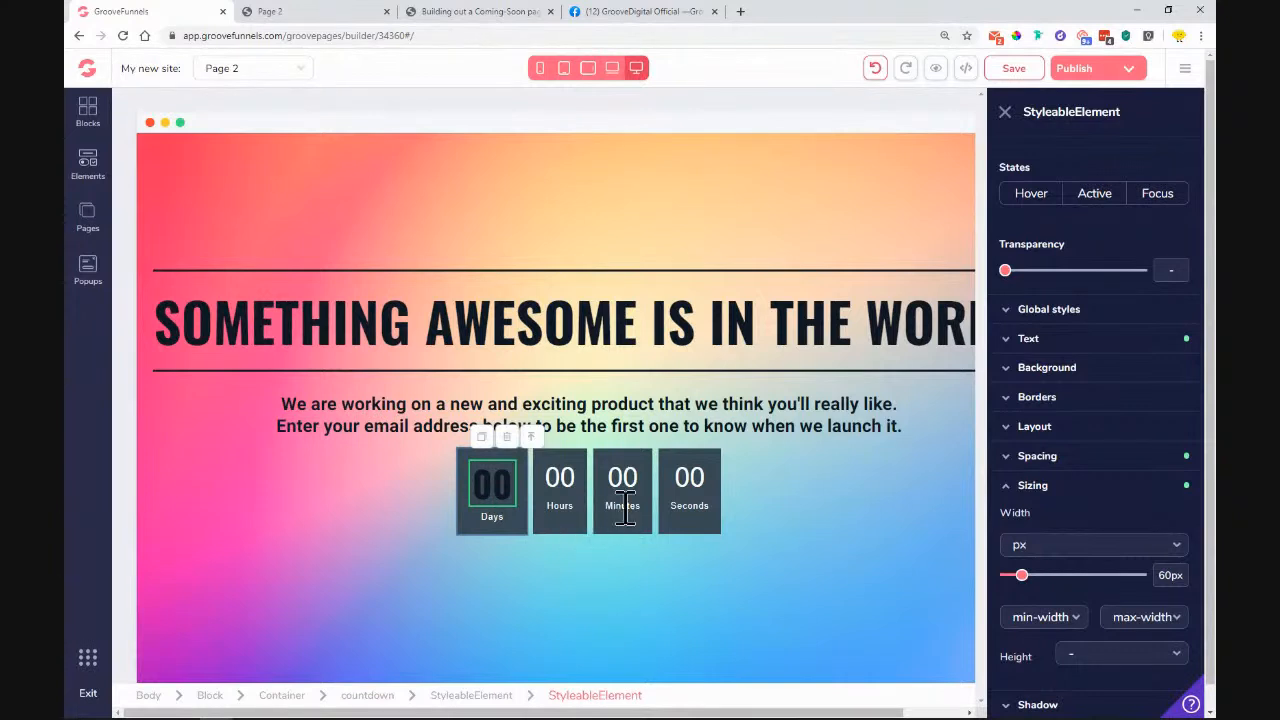
Step: Style the Days label with the roboto font at .875rem in dark navy #0F1824
click(497, 517)
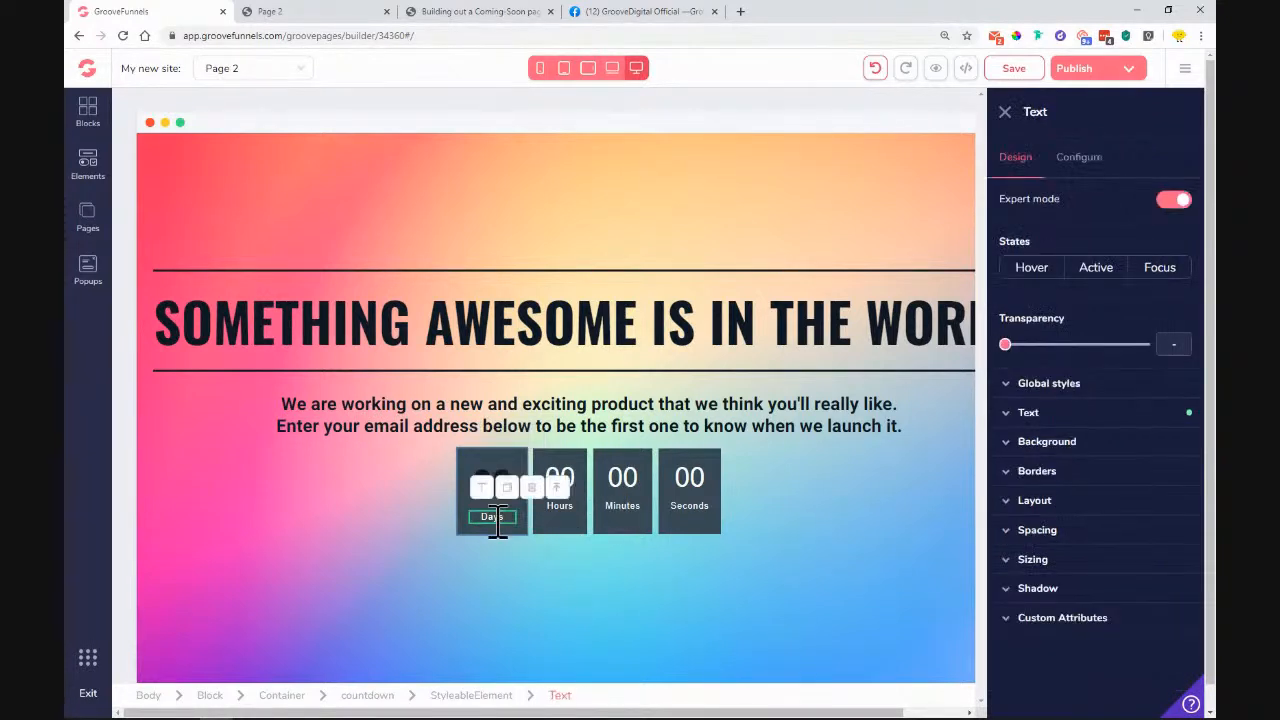
click(1075, 447)
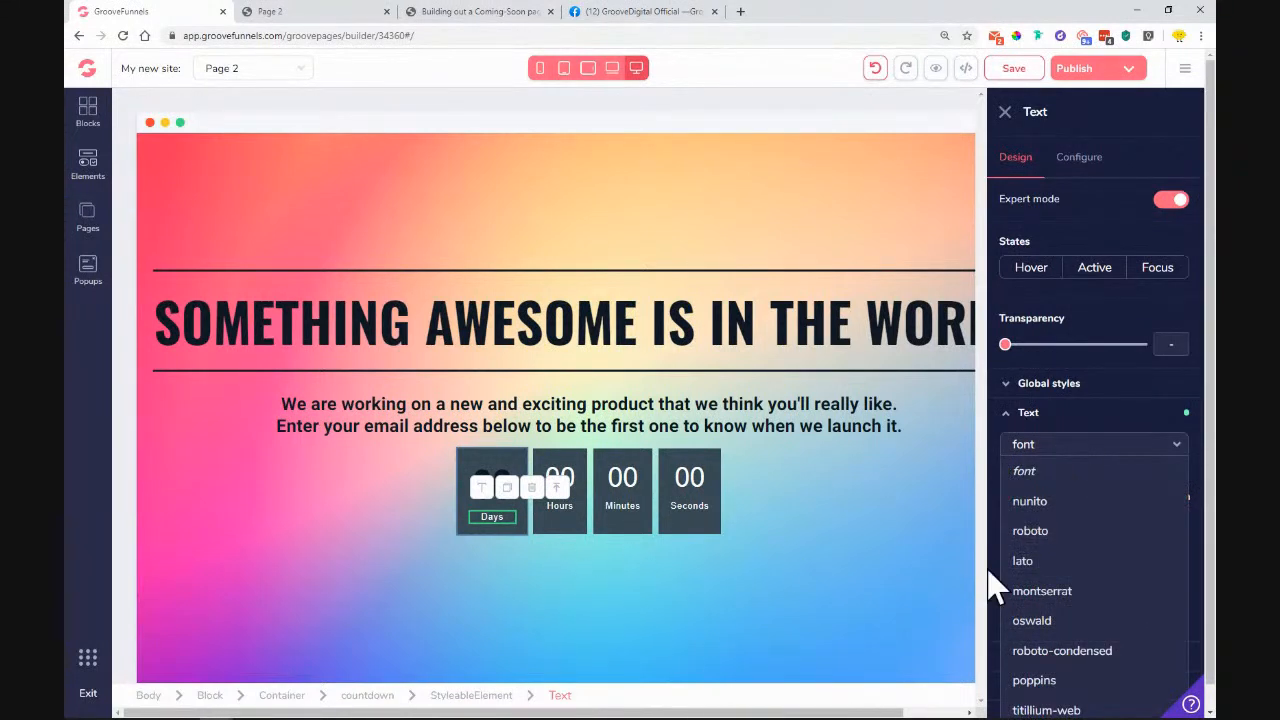
click(1048, 535)
drag(1006, 497, 1028, 506)
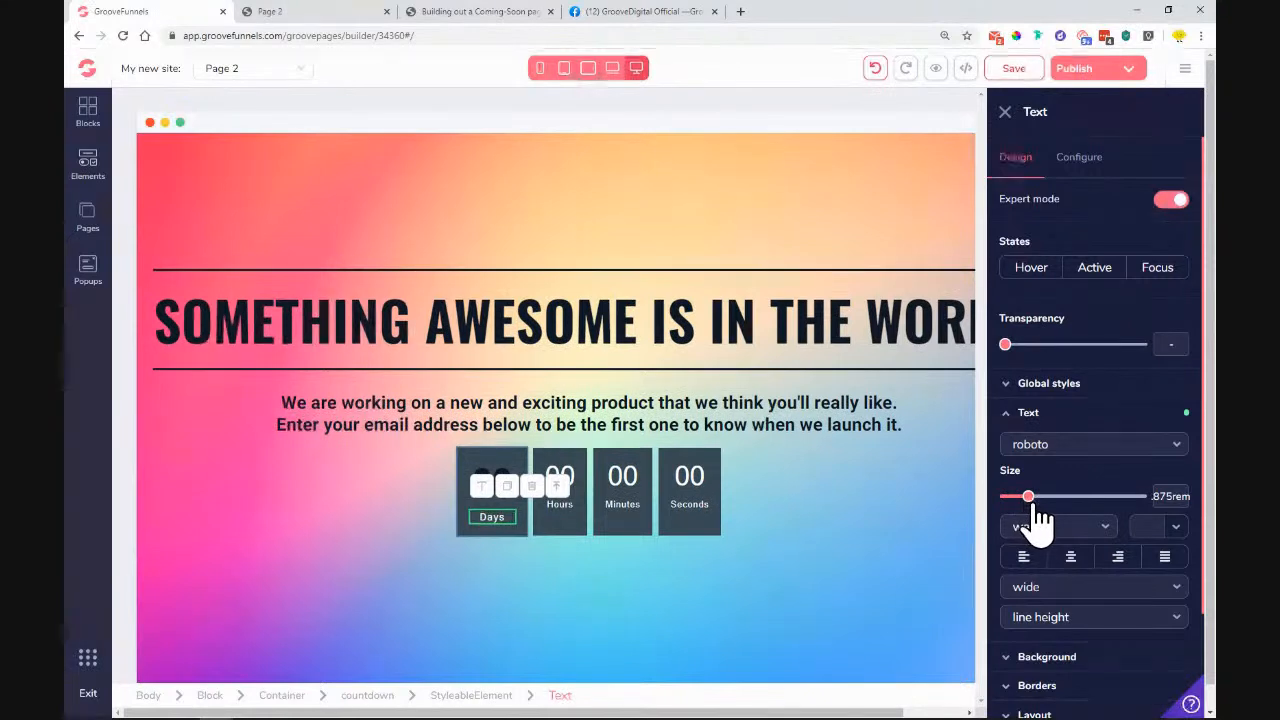
click(1175, 530)
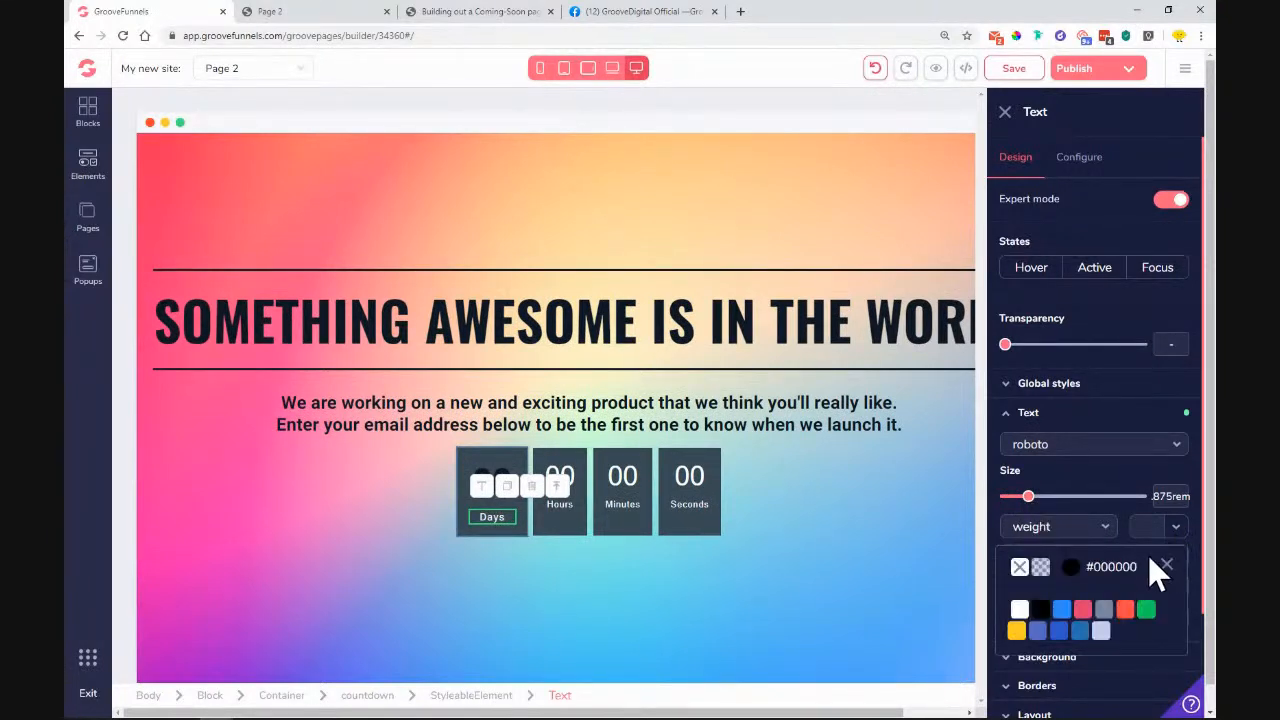
click(1105, 632)
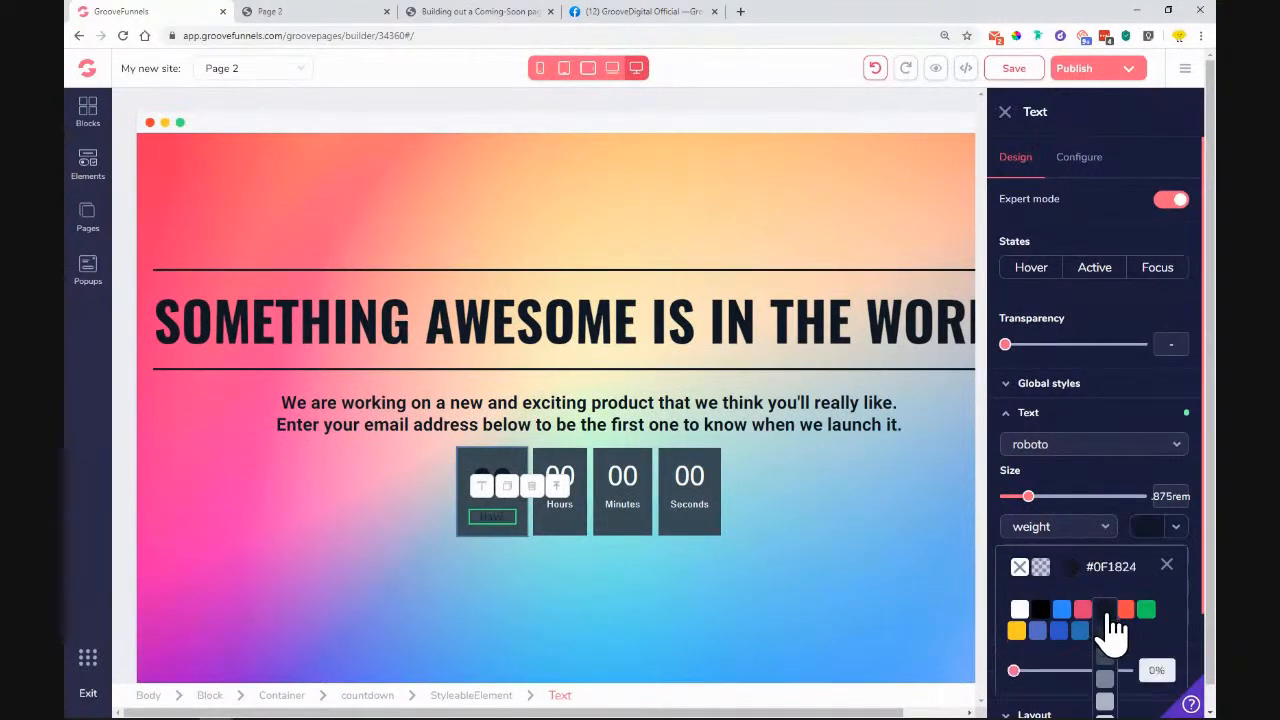
click(1060, 425)
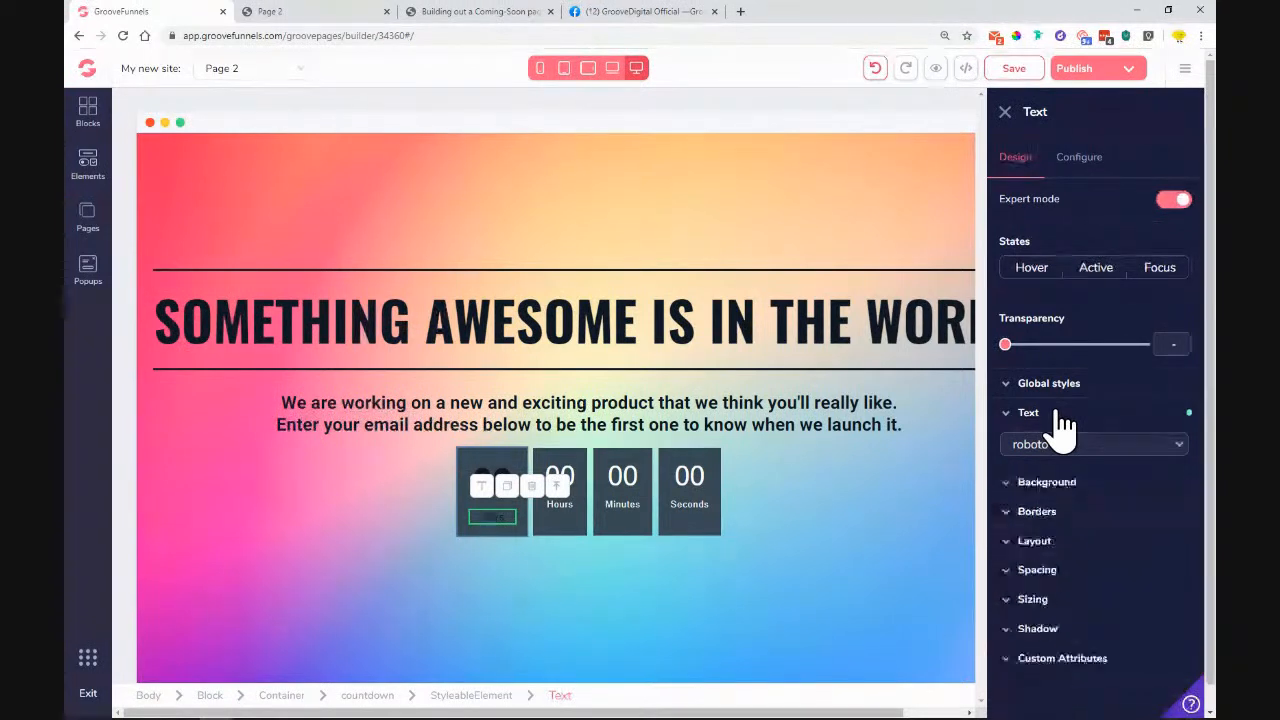
Step: Remove the background color from the countdown's Days box
click(506, 460)
click(521, 455)
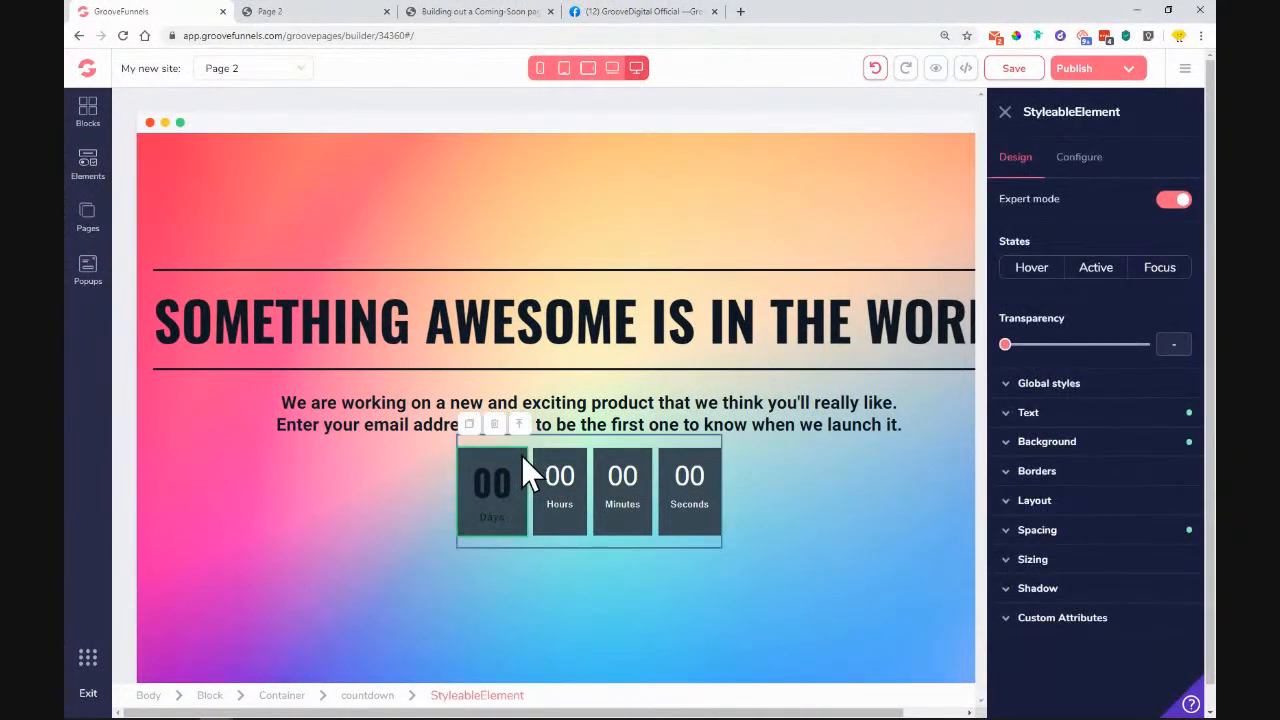
click(1030, 443)
click(1163, 474)
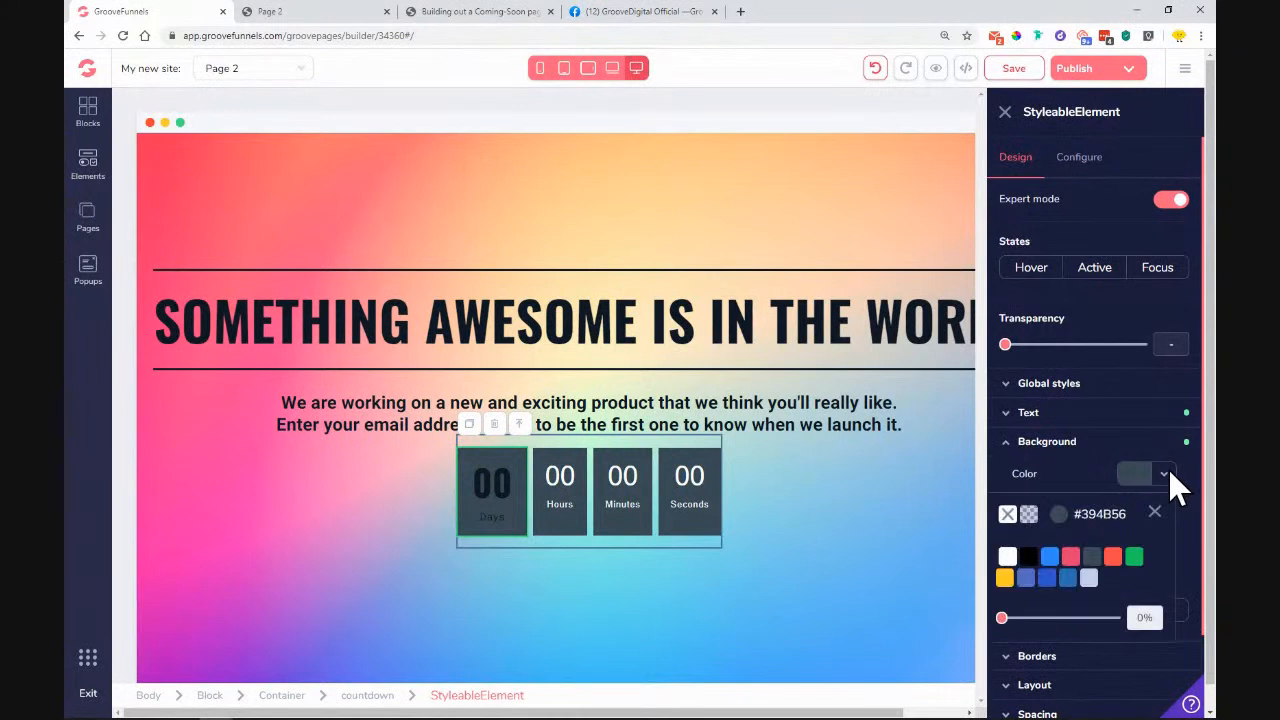
click(1008, 514)
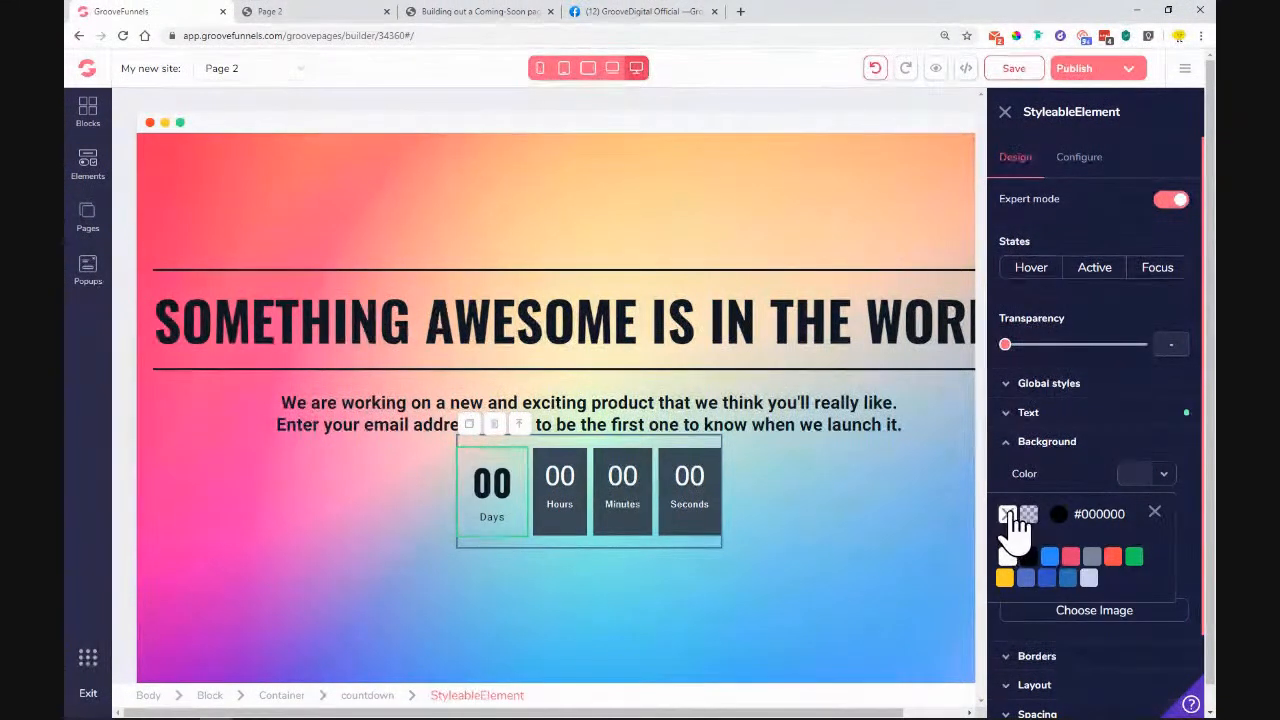
Step: Try a black #000000 background at 100% transparency on the Days box, and clear the color again
click(1028, 556)
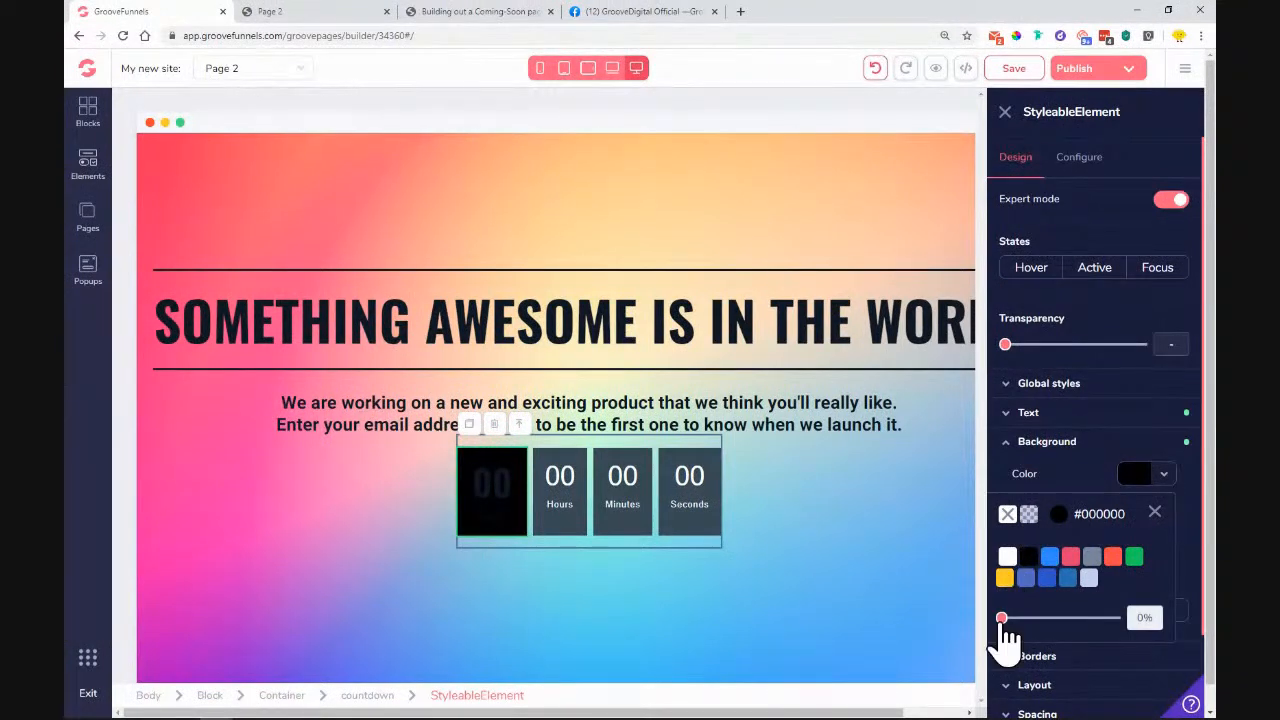
drag(1002, 622, 1124, 634)
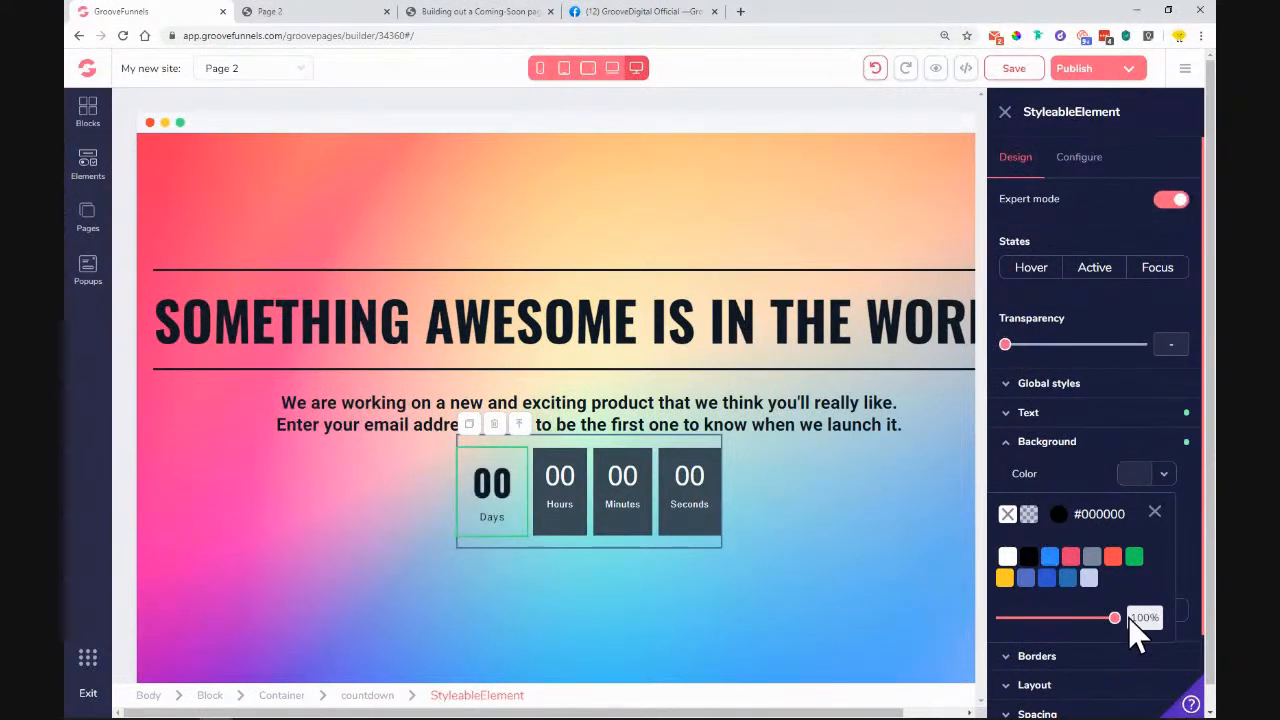
click(1007, 514)
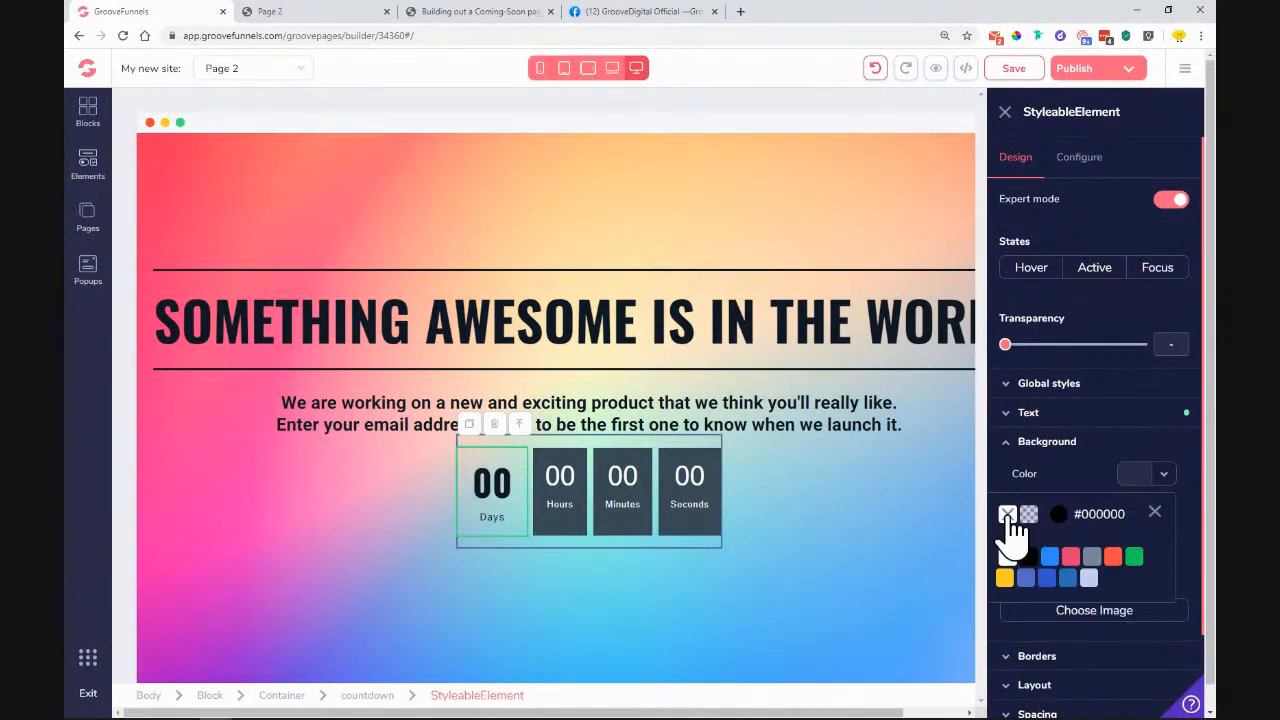
click(1155, 512)
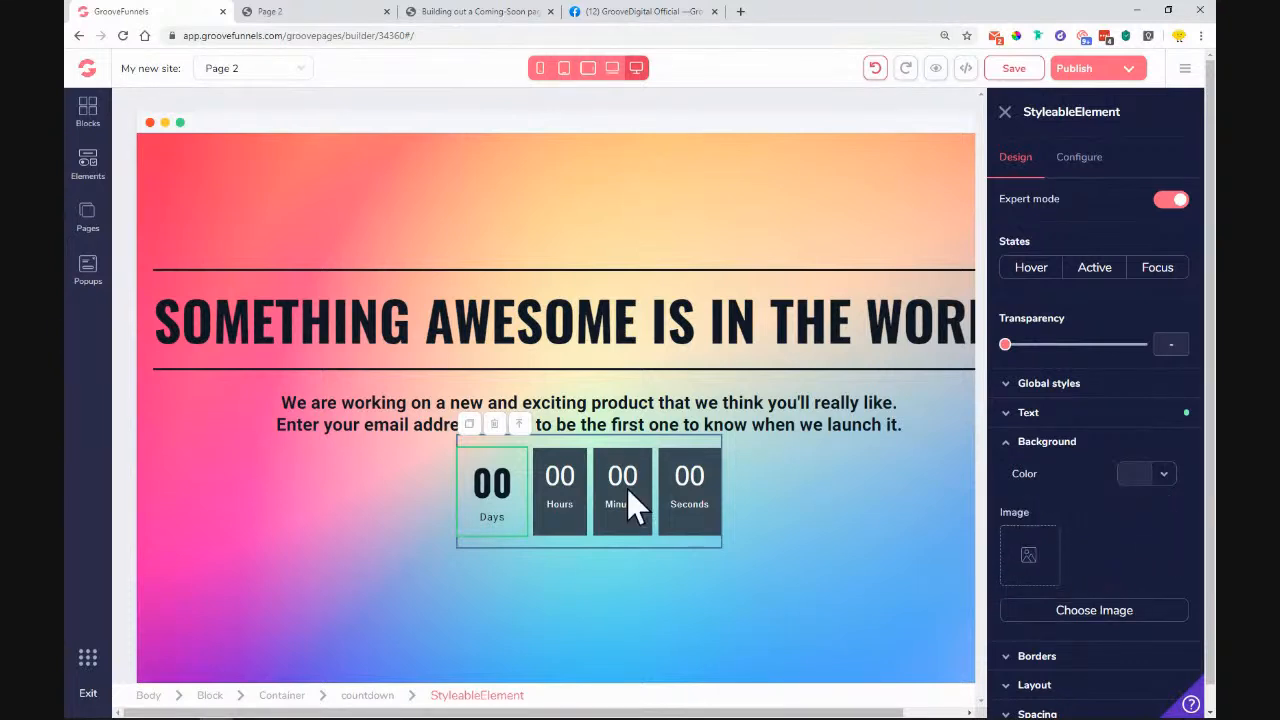
Step: Save the Days box's styling as a new global style named Countdown timer 2
click(1045, 392)
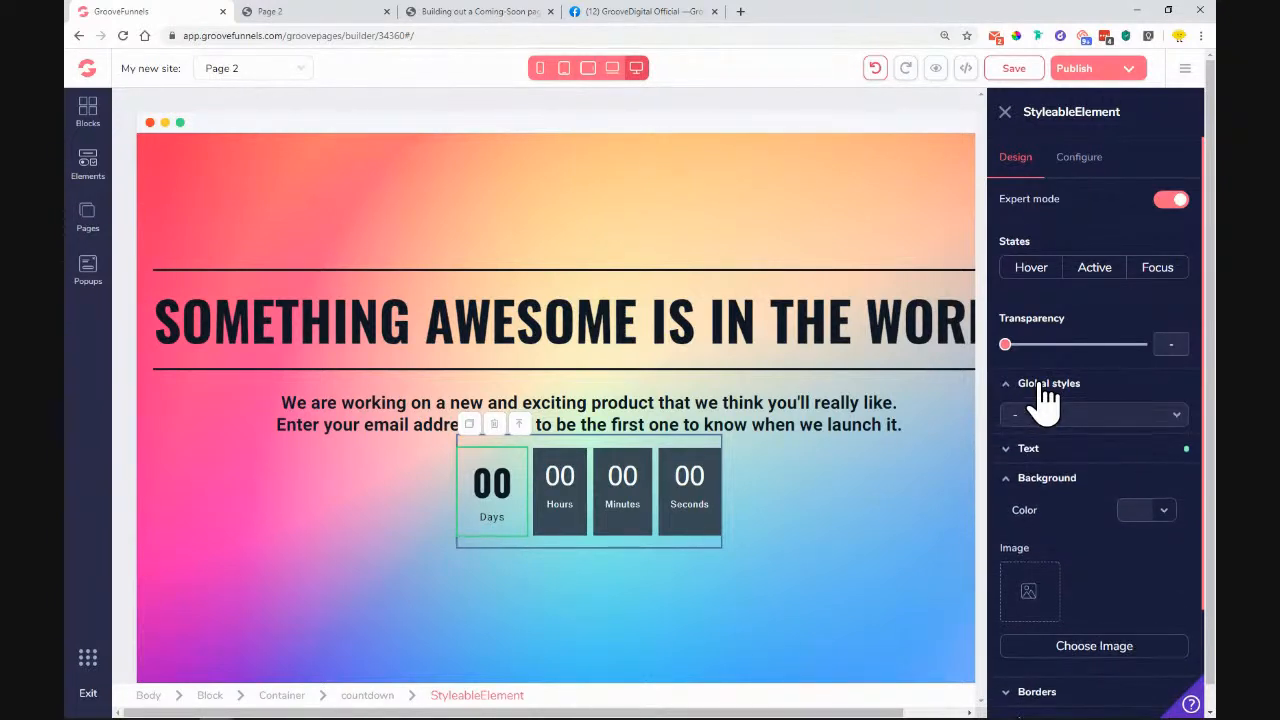
click(1057, 420)
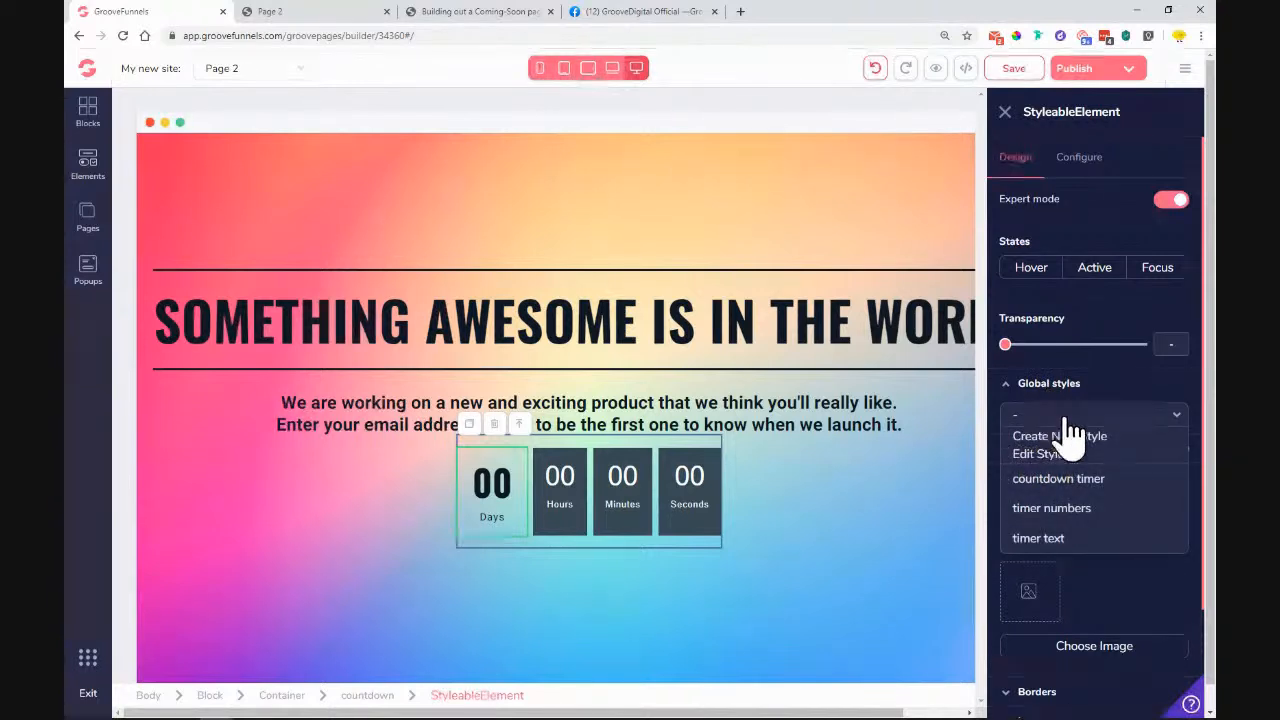
click(1066, 432)
click(1062, 420)
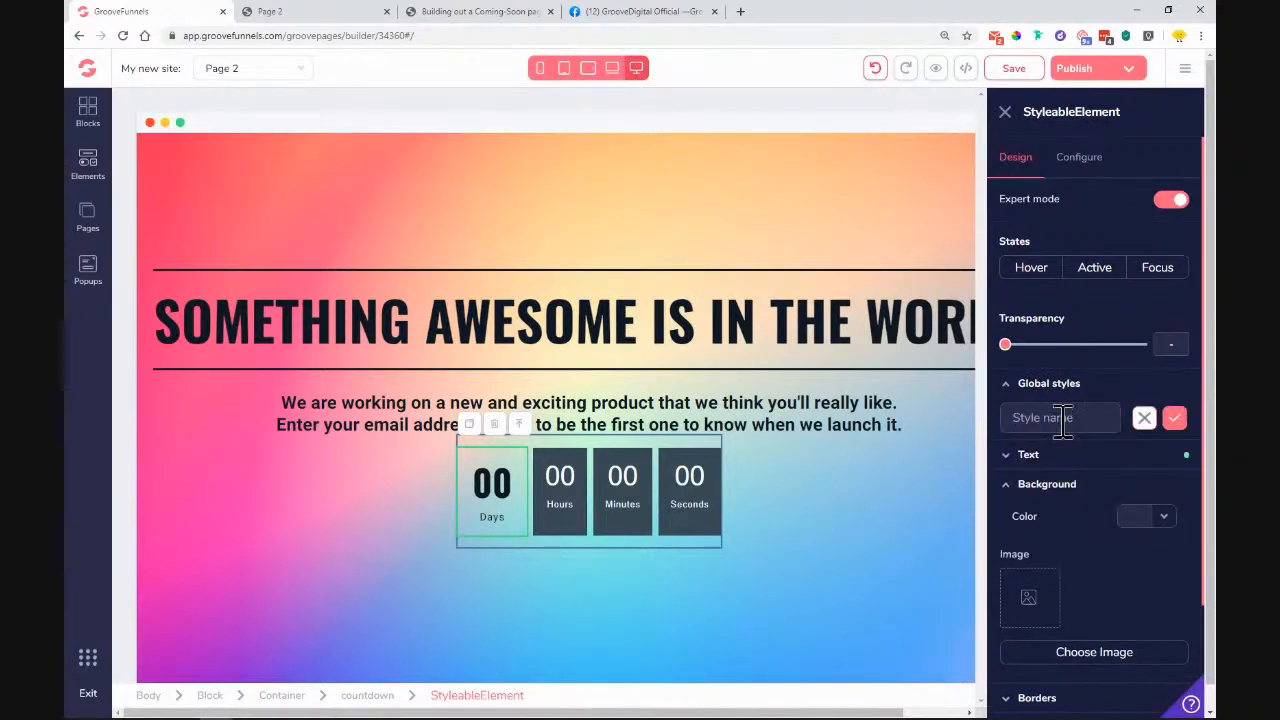
text(Countdown timer 2)
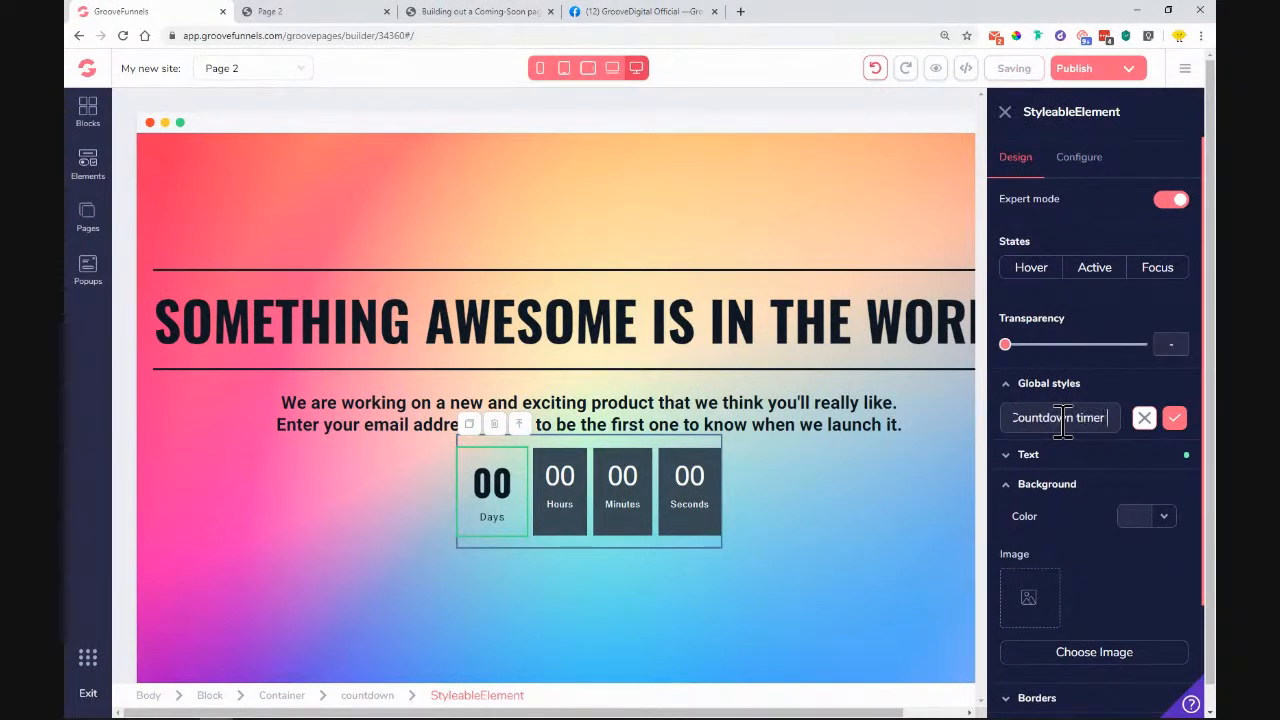
click(1174, 418)
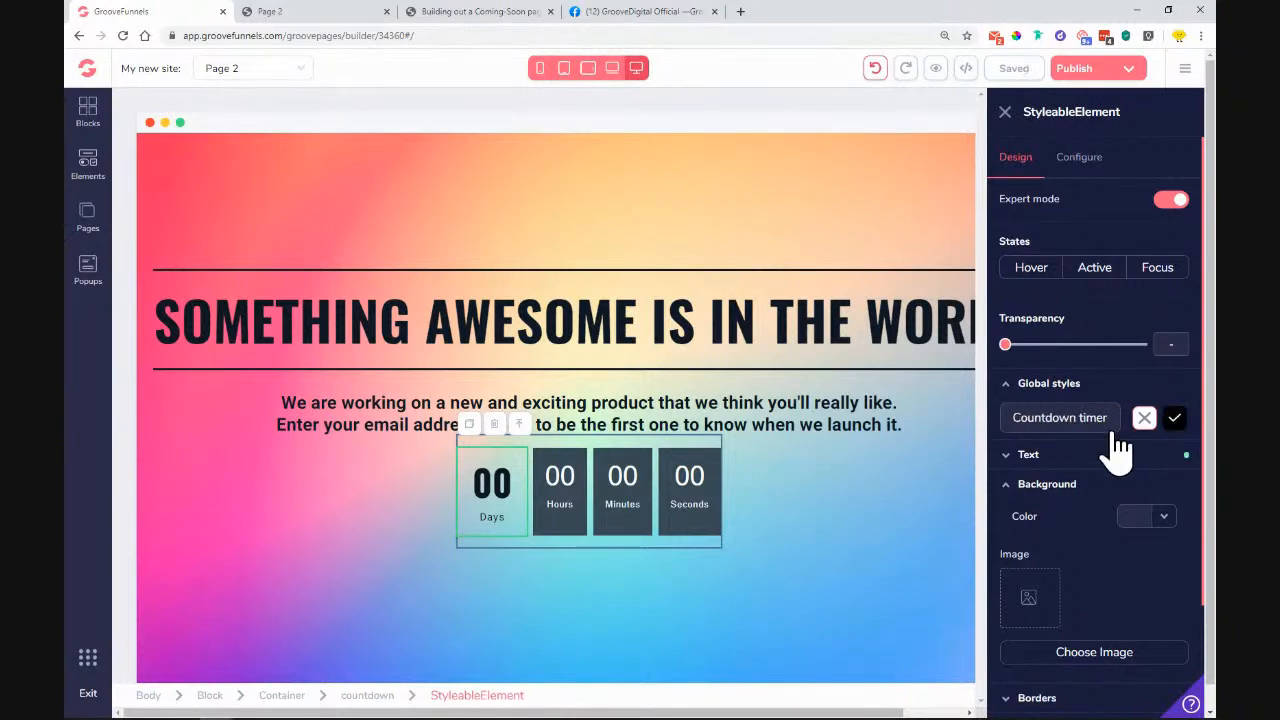
Step: Save the Days number's styling as a new global style named timer text 2
click(505, 486)
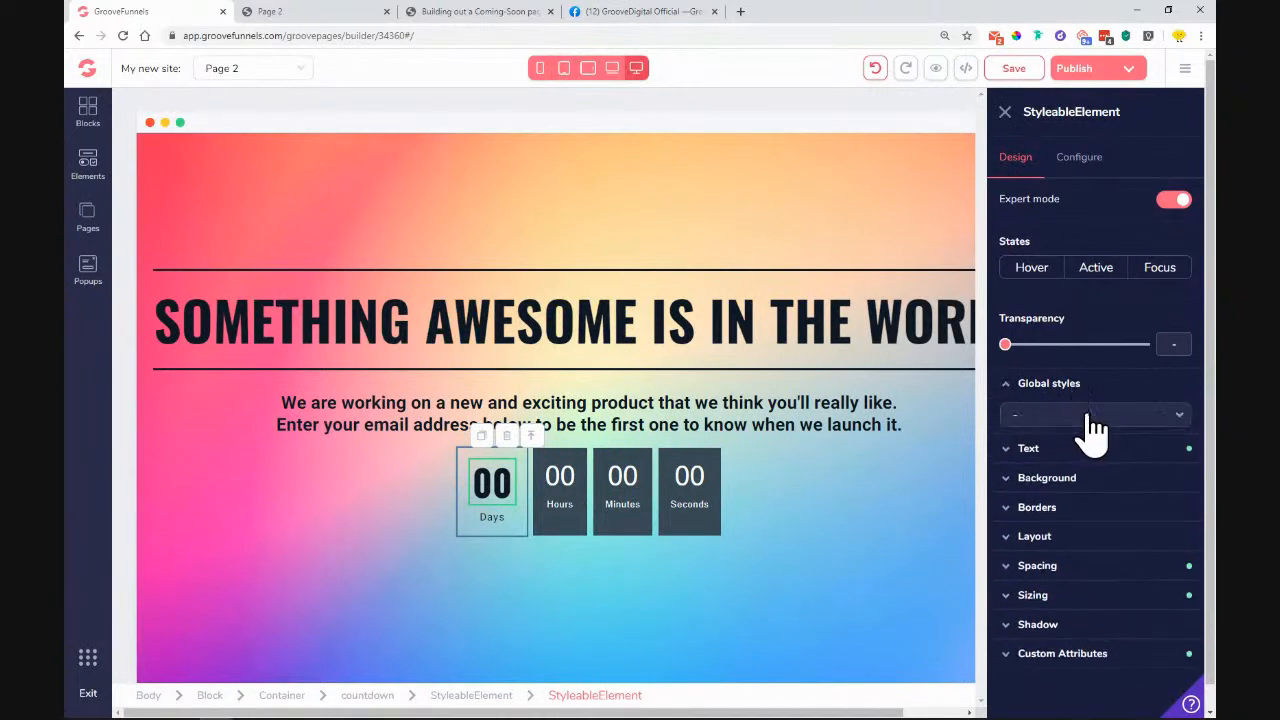
click(1095, 428)
click(1079, 436)
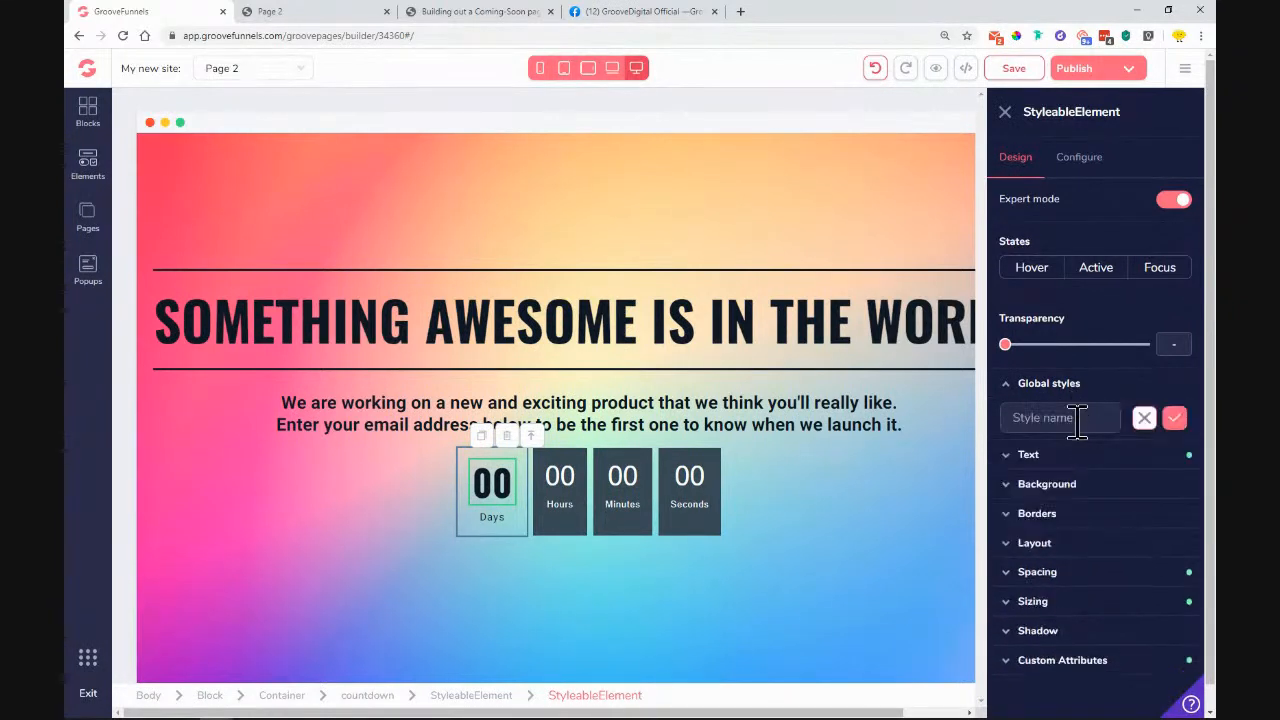
text(timer t)
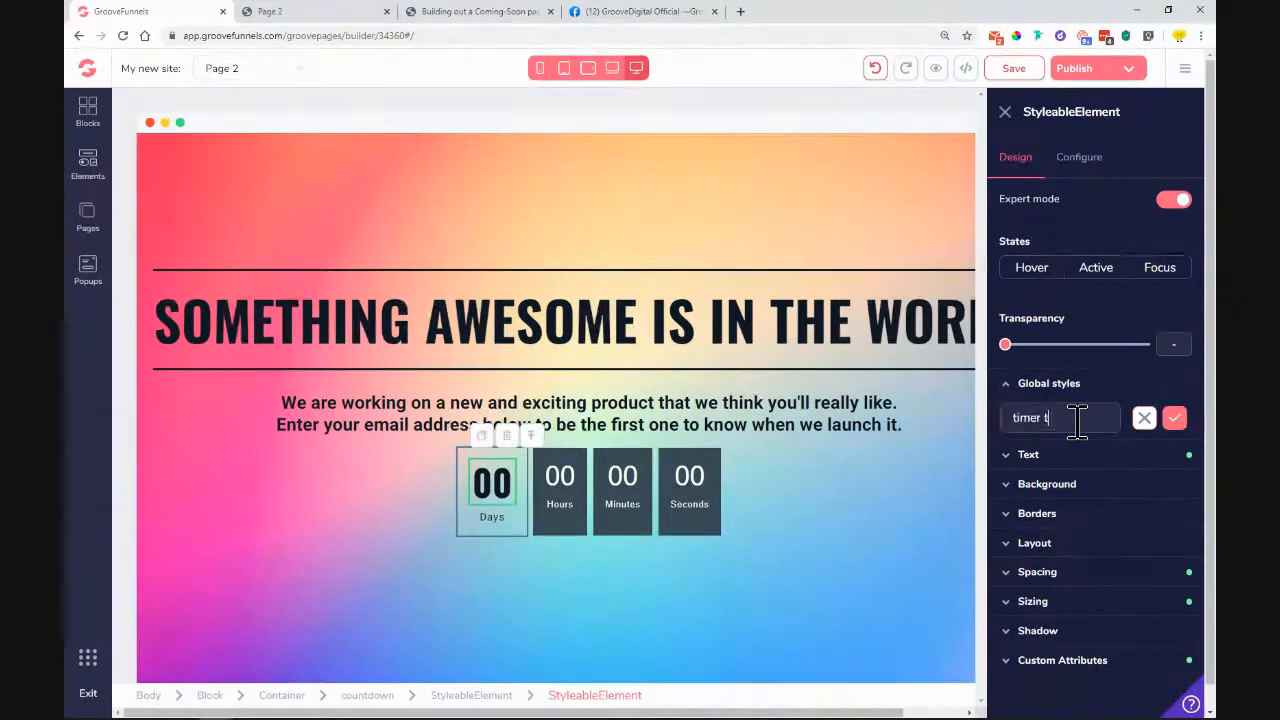
text(ext 2)
click(1061, 418)
text(t)
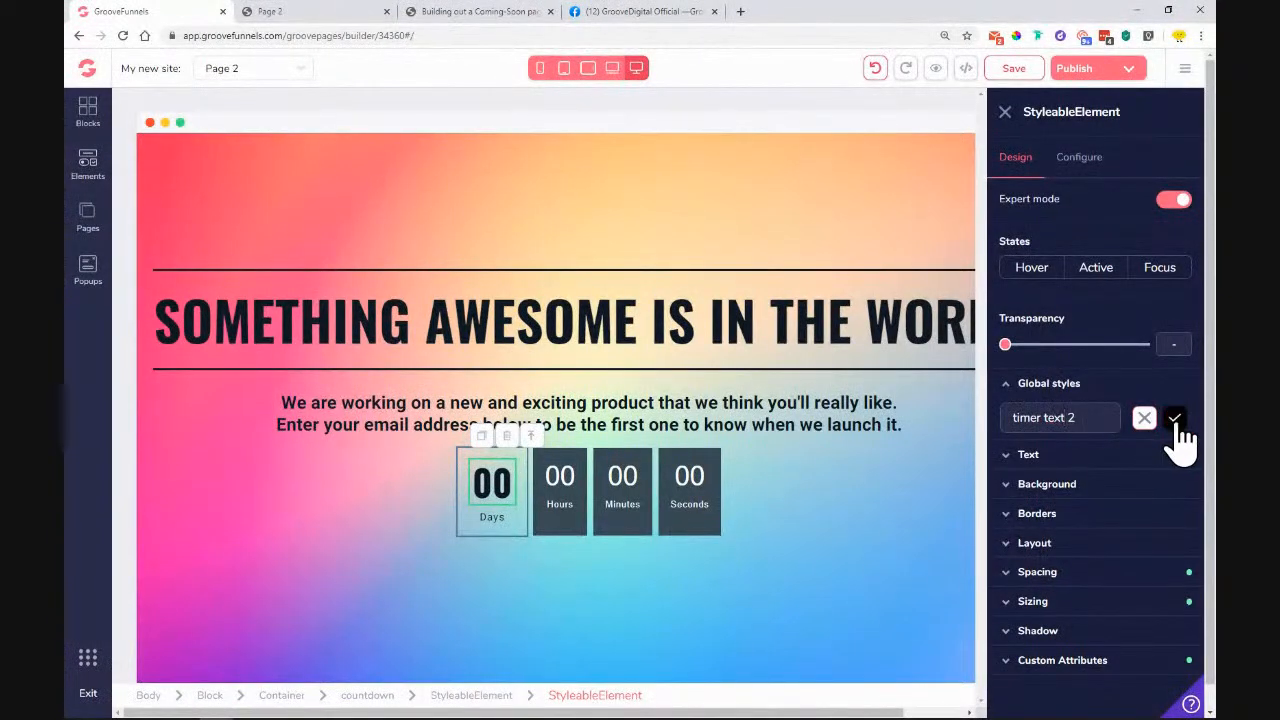
click(1175, 420)
Step: Save the Days label's styling as a new global style named timer days
click(503, 519)
click(1080, 412)
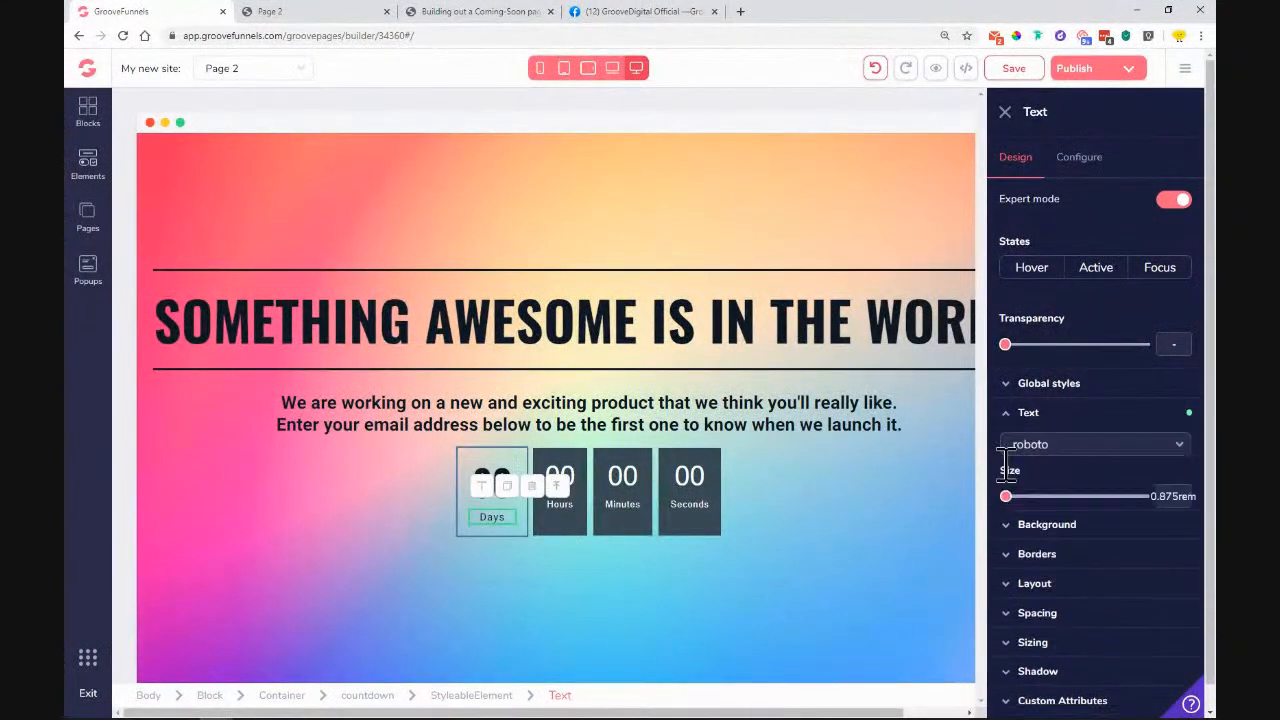
click(1080, 420)
click(1079, 386)
click(1136, 415)
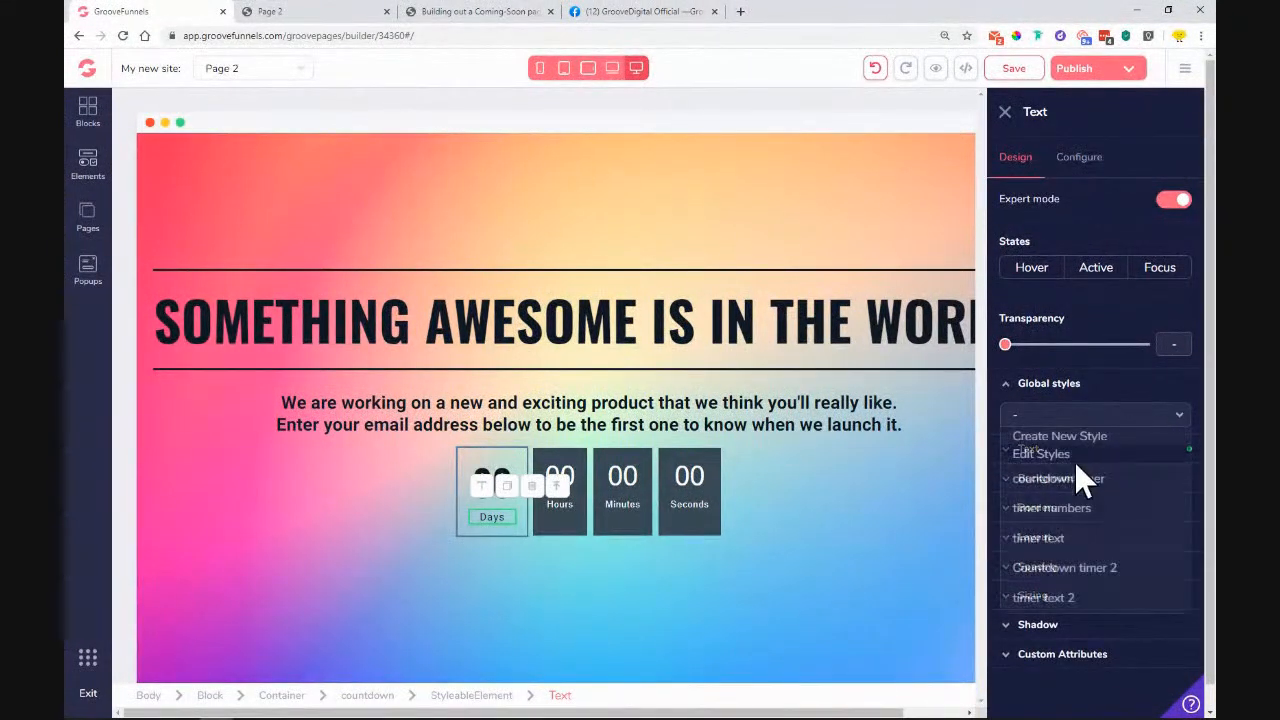
click(1061, 441)
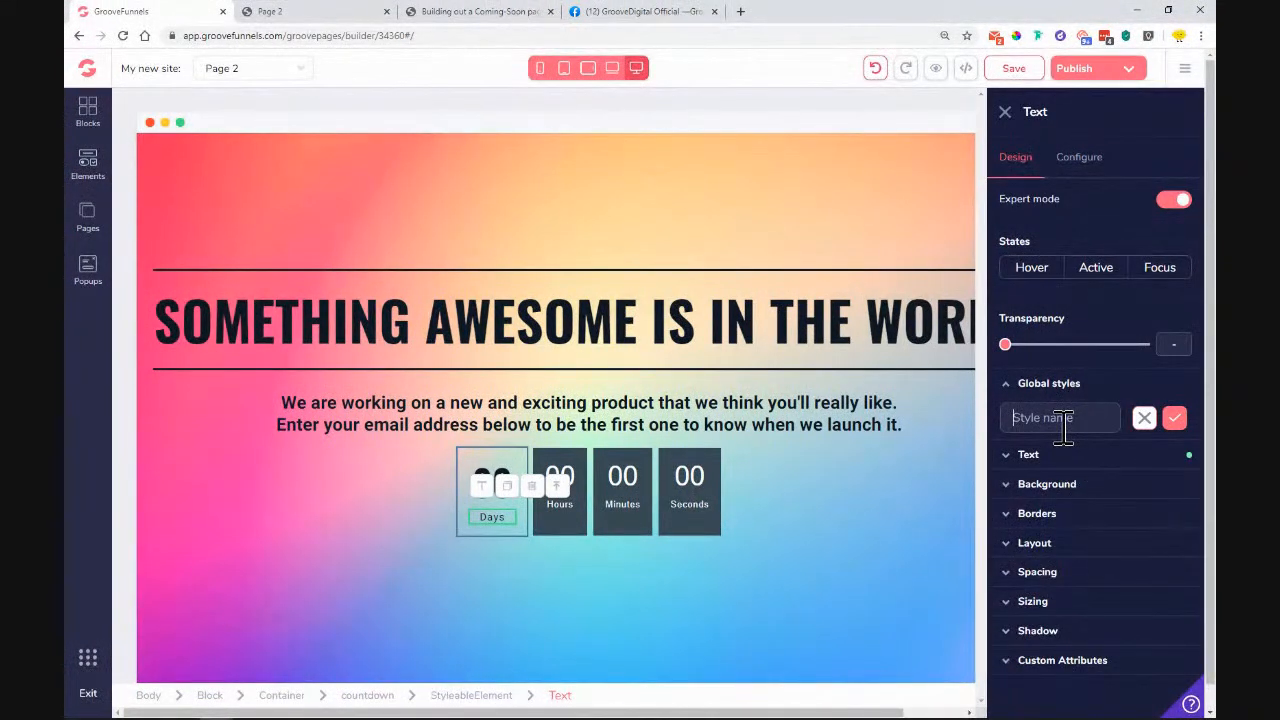
text(timer days)
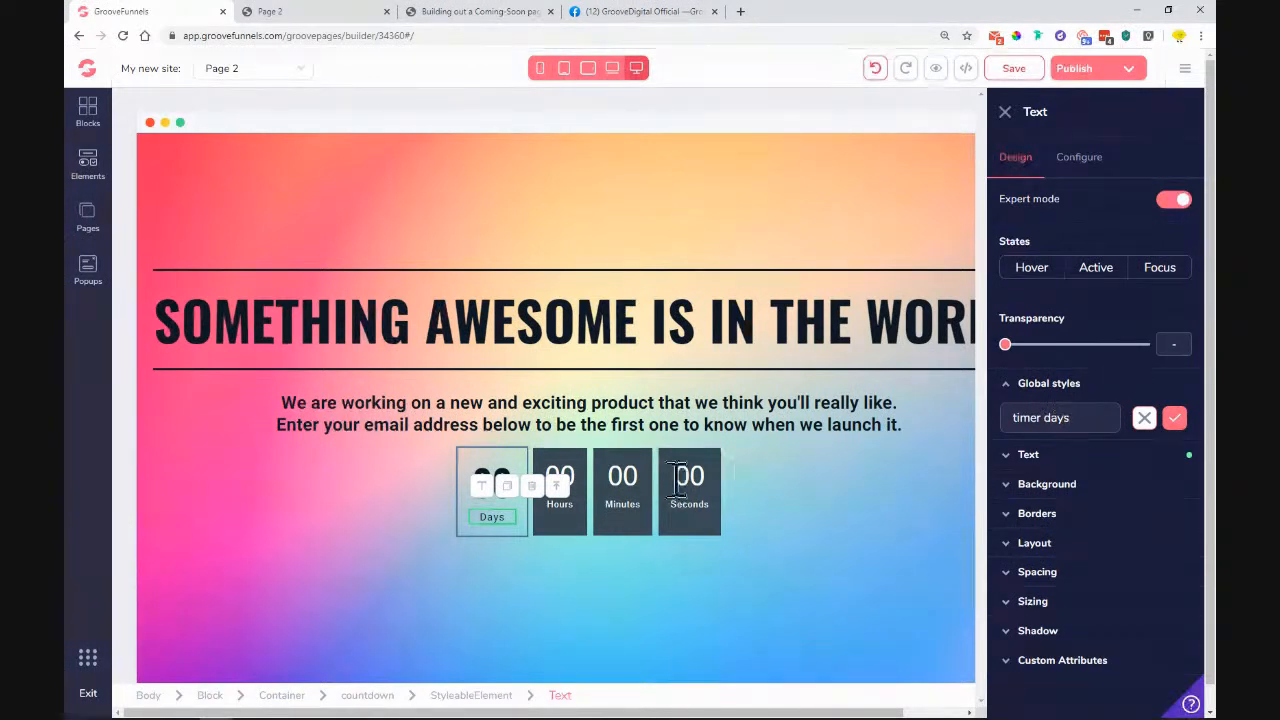
click(1176, 420)
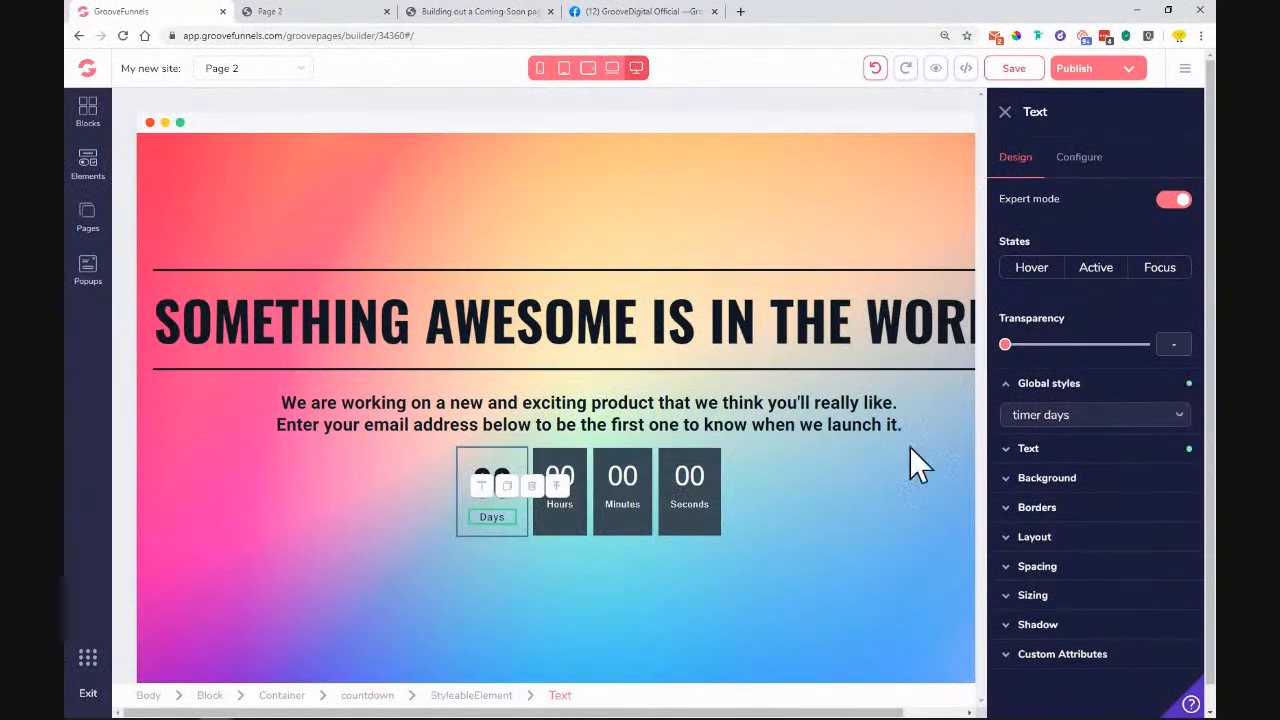
Step: Apply the Countdown timer 2 global style to the countdown's Hours box
click(580, 462)
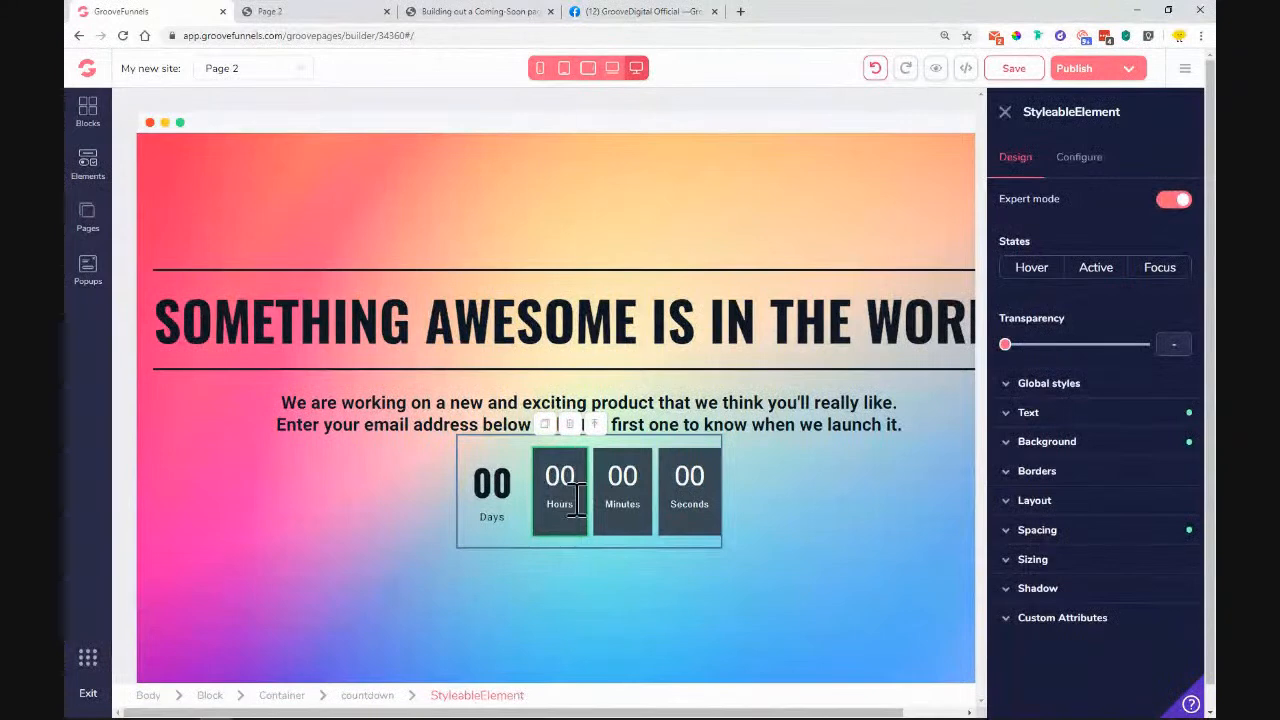
click(1040, 388)
click(1075, 420)
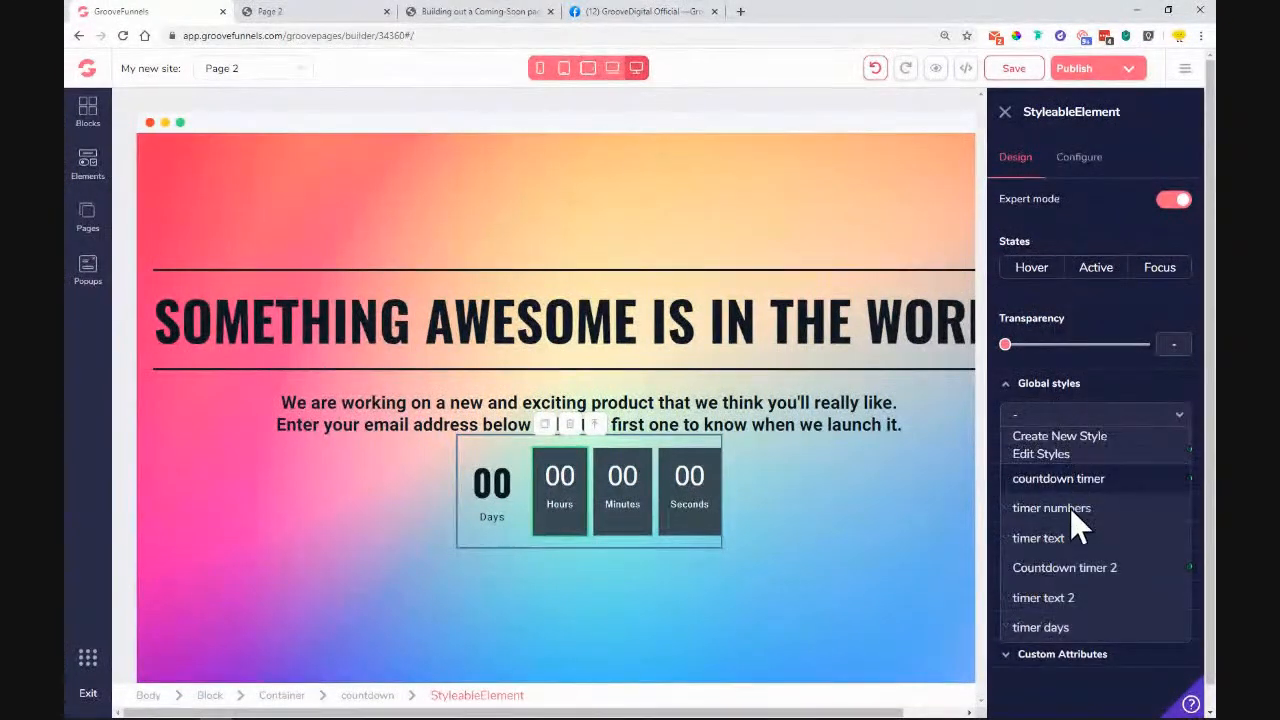
click(1072, 570)
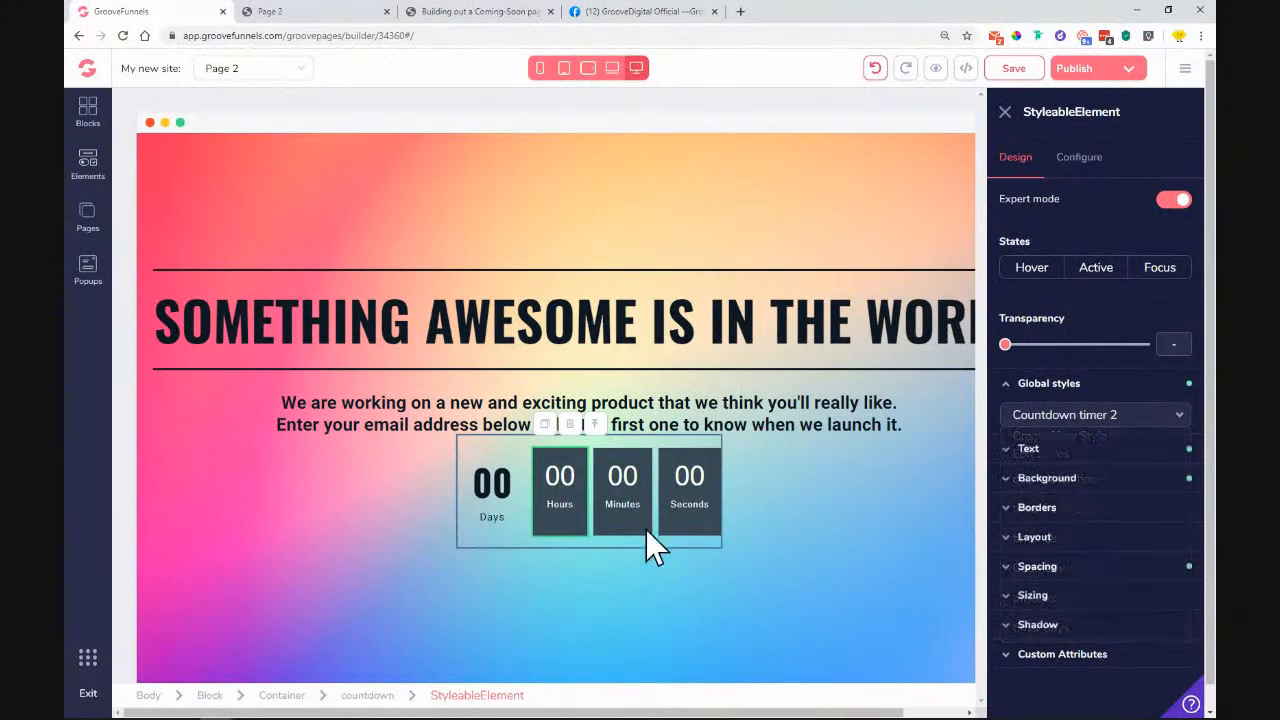
click(1095, 418)
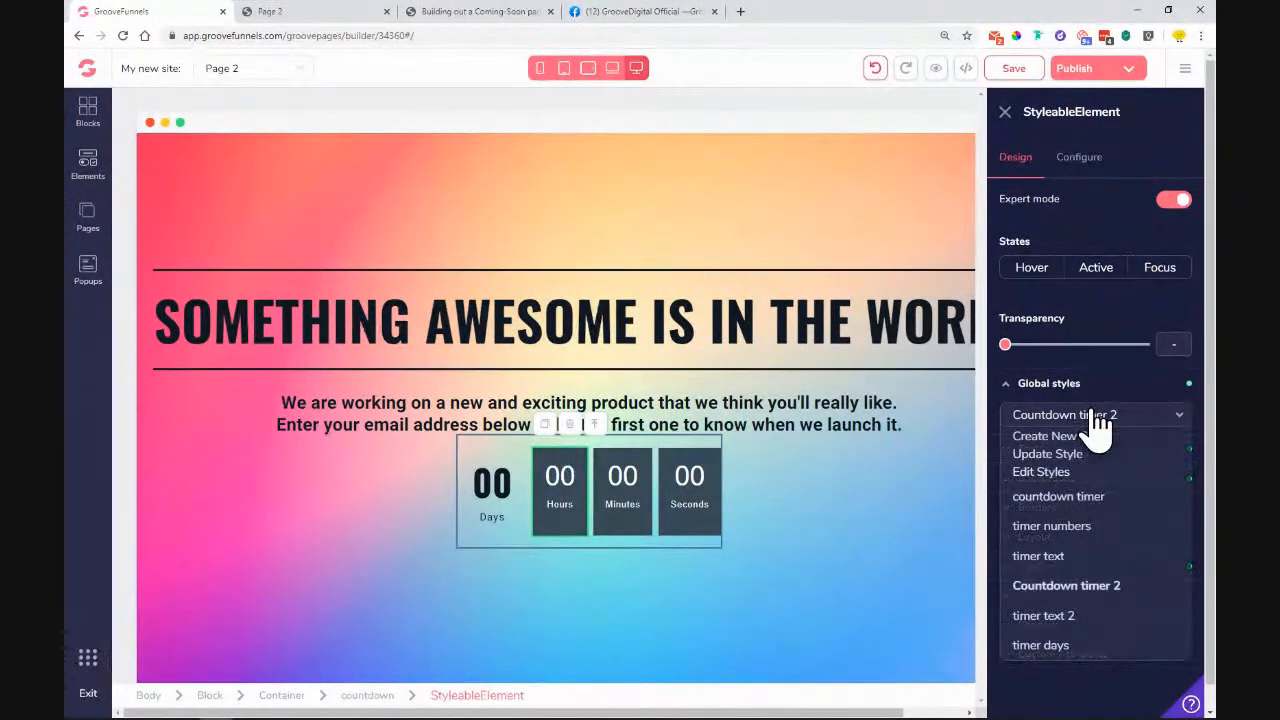
click(1104, 584)
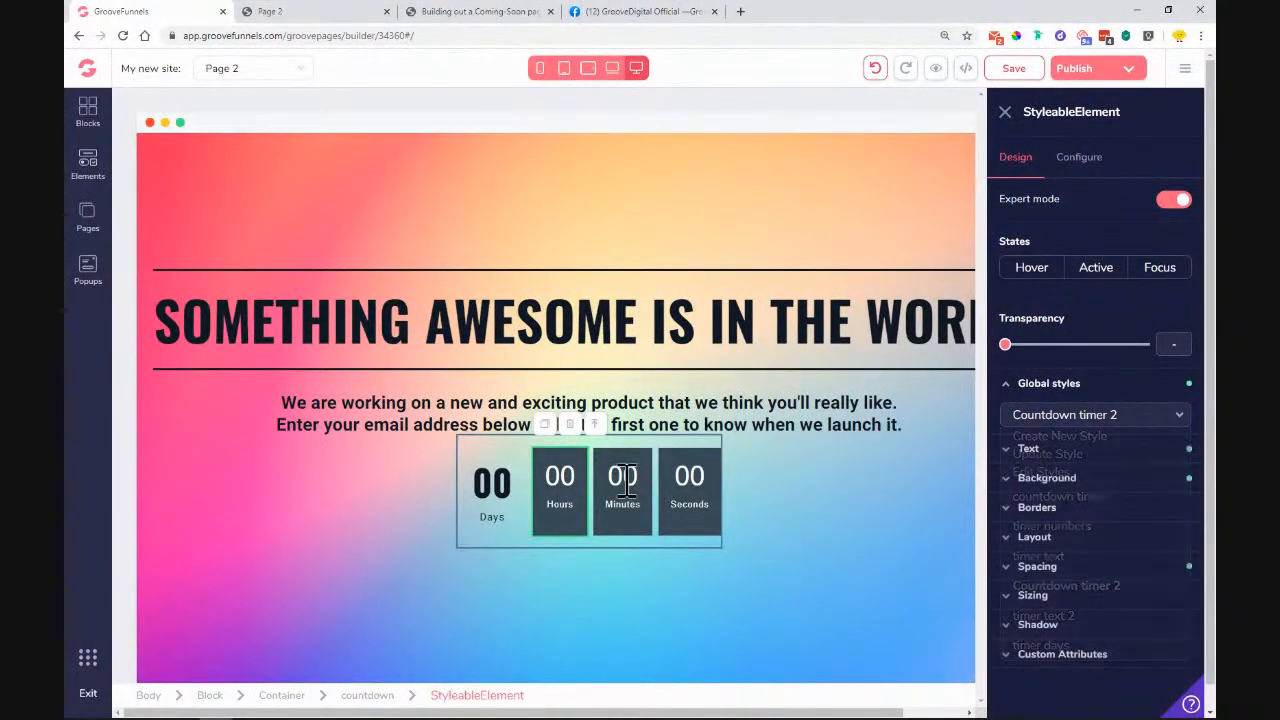
Step: Save the page and apply the timer text 2 global style to the Hours number
click(560, 477)
click(1018, 76)
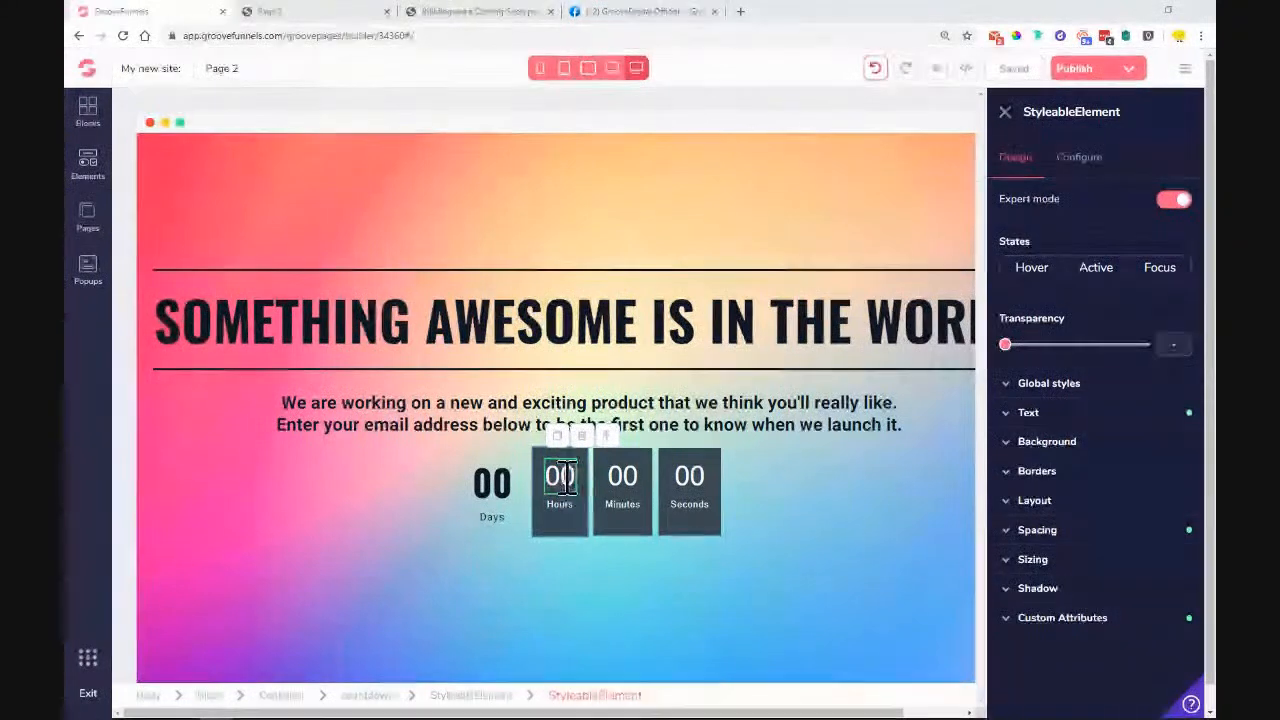
click(1055, 390)
click(1063, 420)
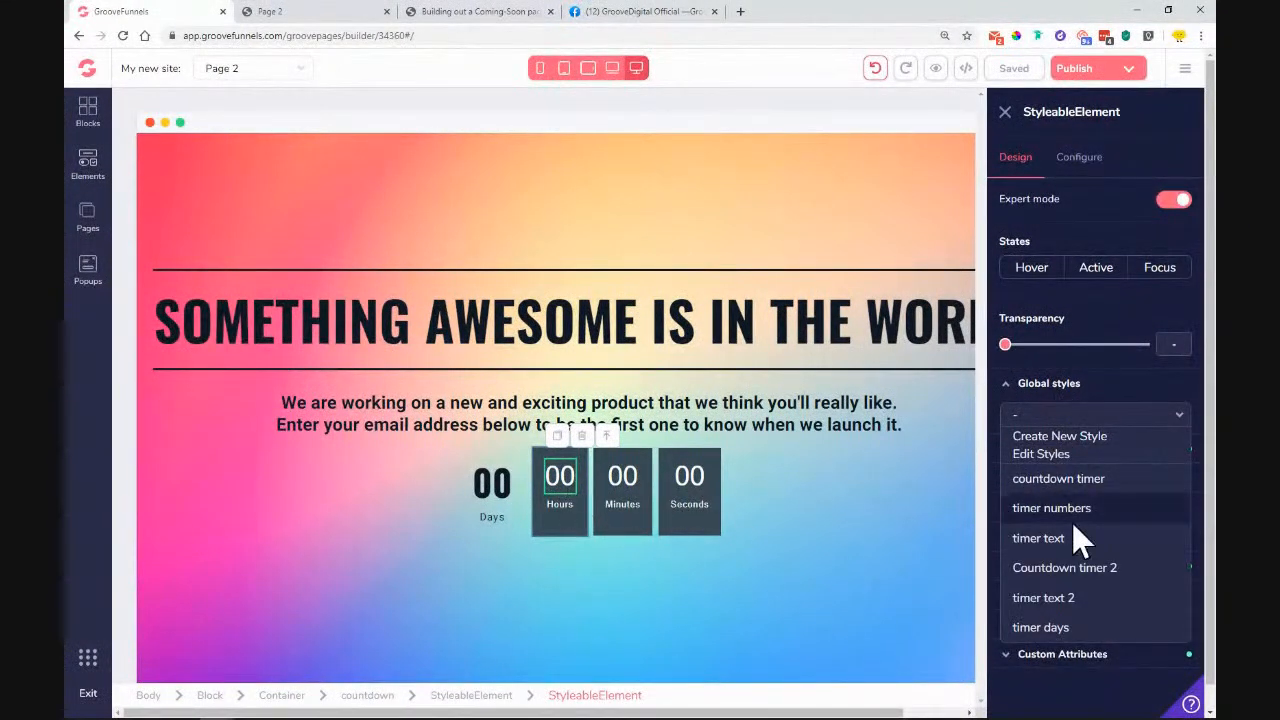
click(1066, 600)
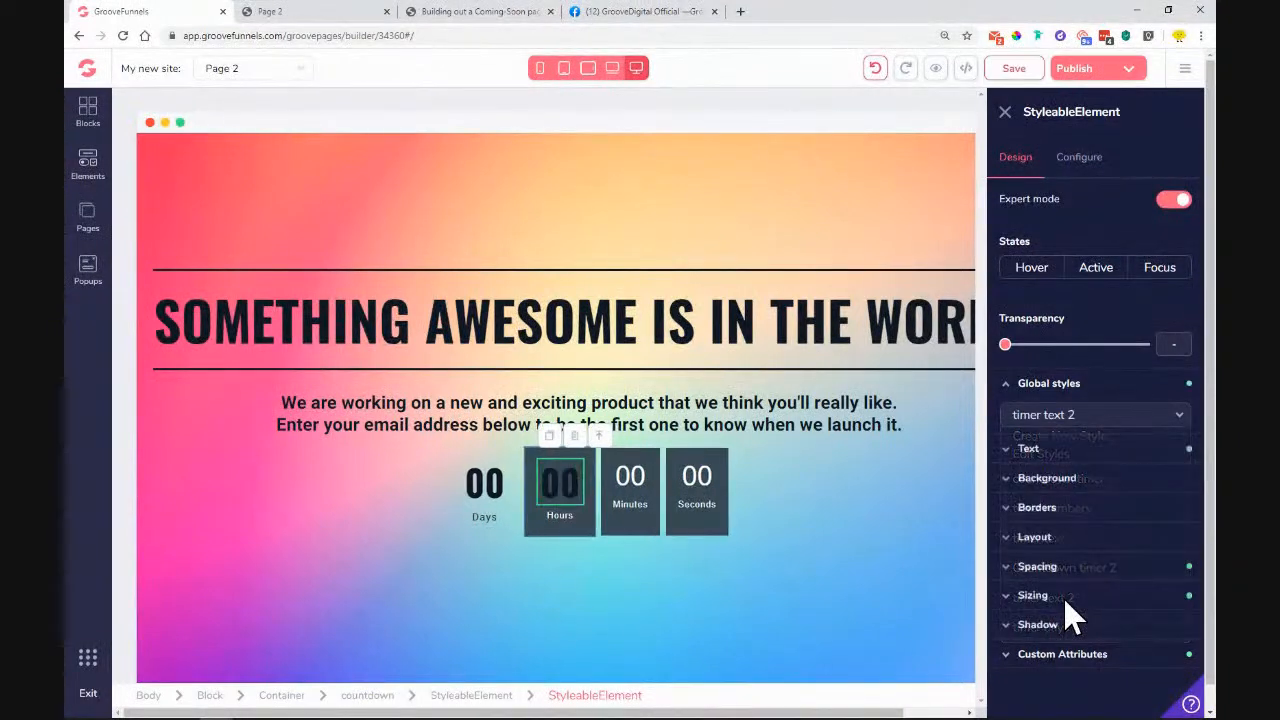
Step: Apply the timer days global style to the Hours label
click(560, 515)
click(1050, 412)
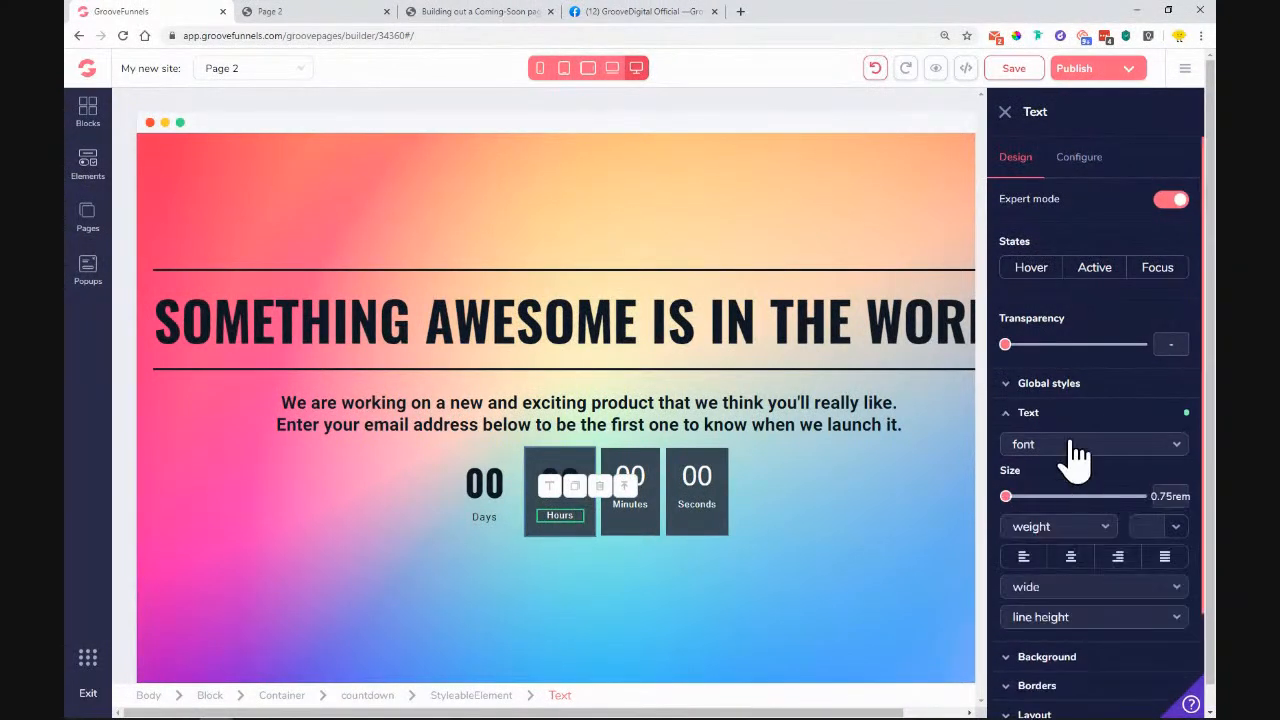
click(1058, 388)
click(1096, 416)
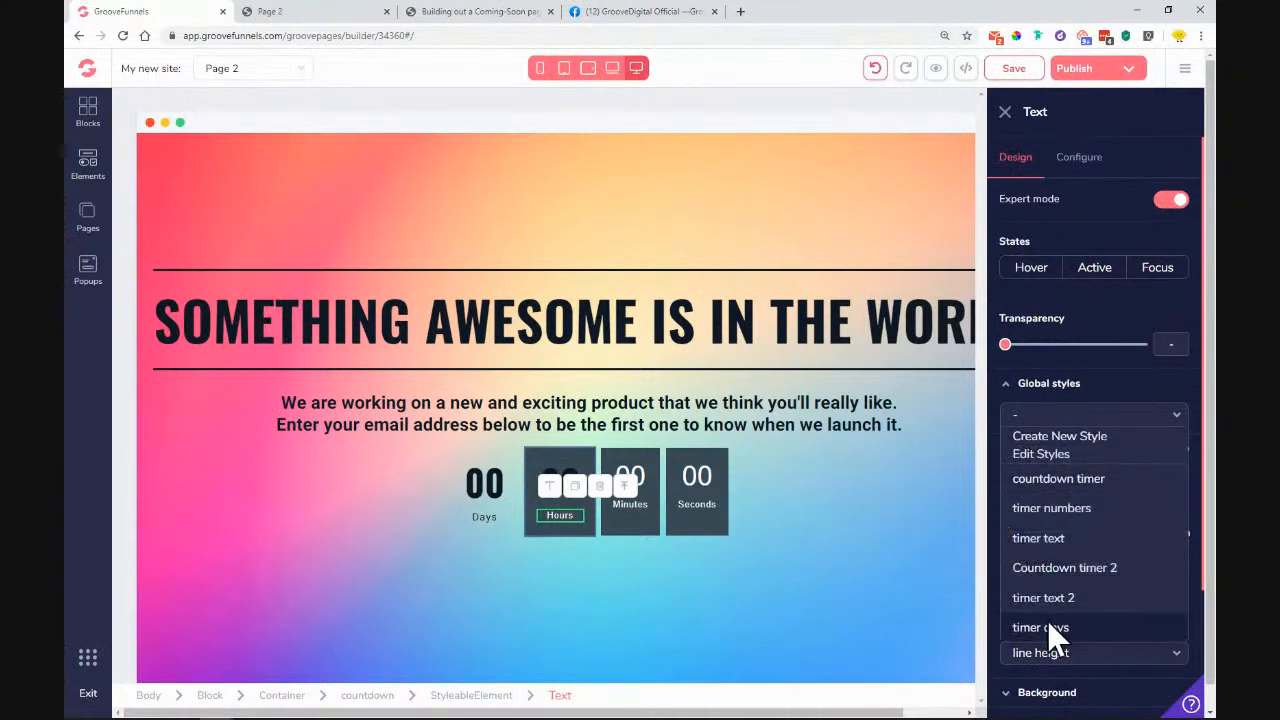
click(1047, 622)
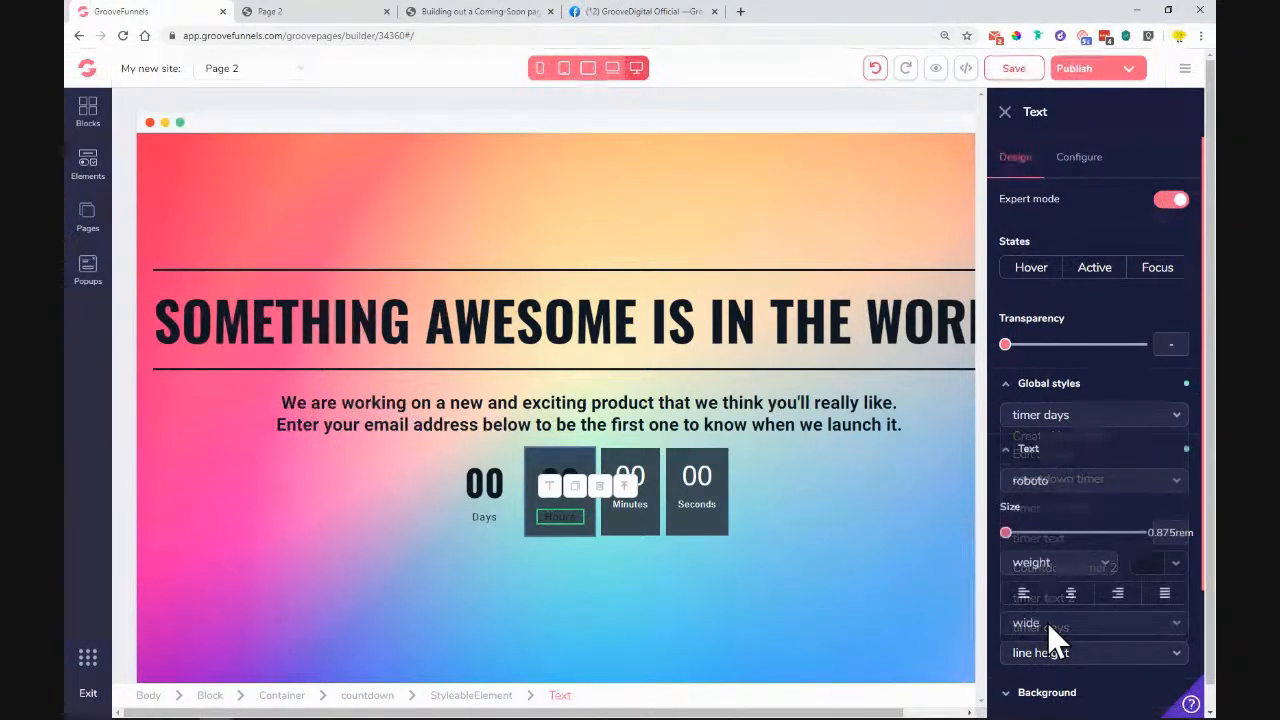
Step: Try reapplying the Countdown timer 2 global style to the Hours box
click(537, 472)
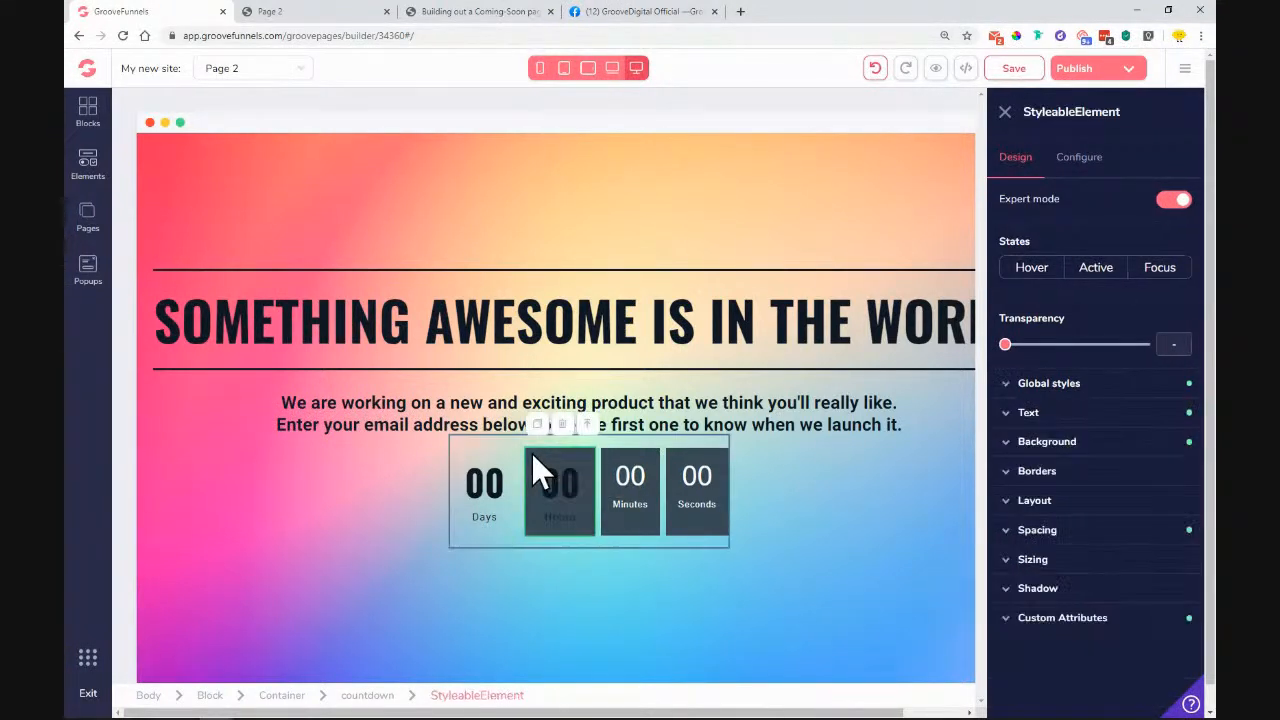
click(1108, 388)
click(1107, 418)
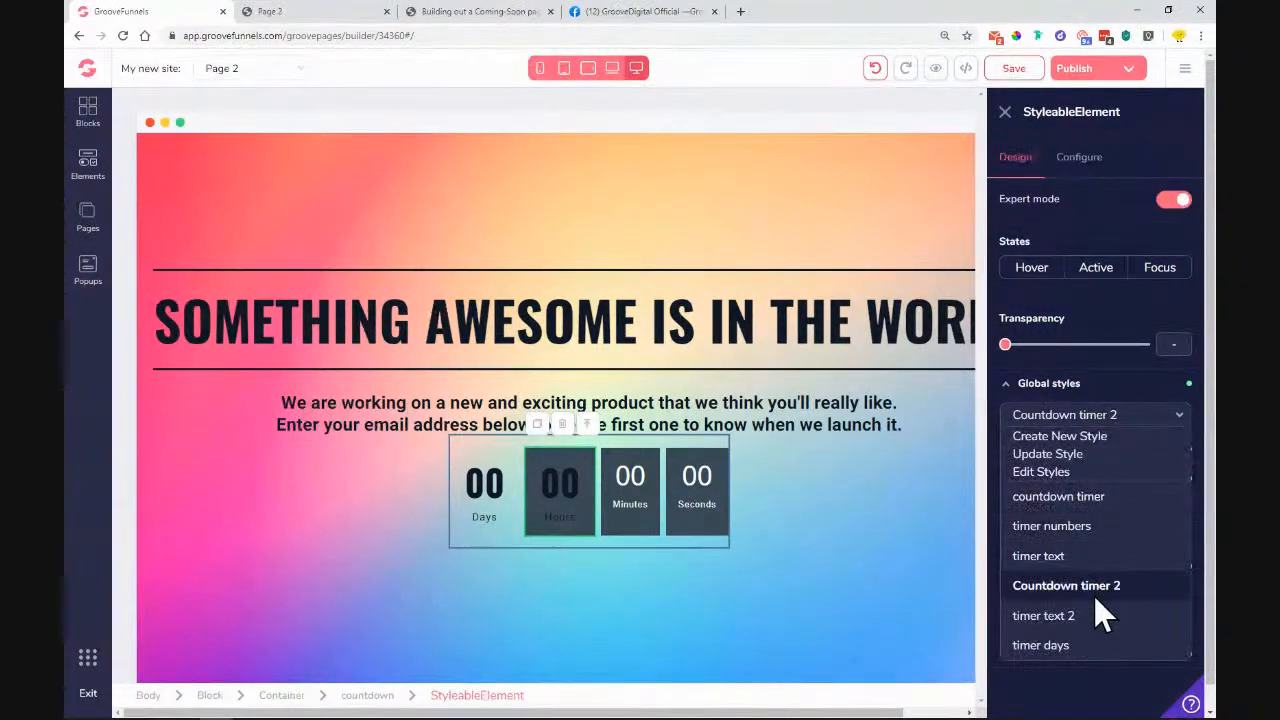
click(1095, 588)
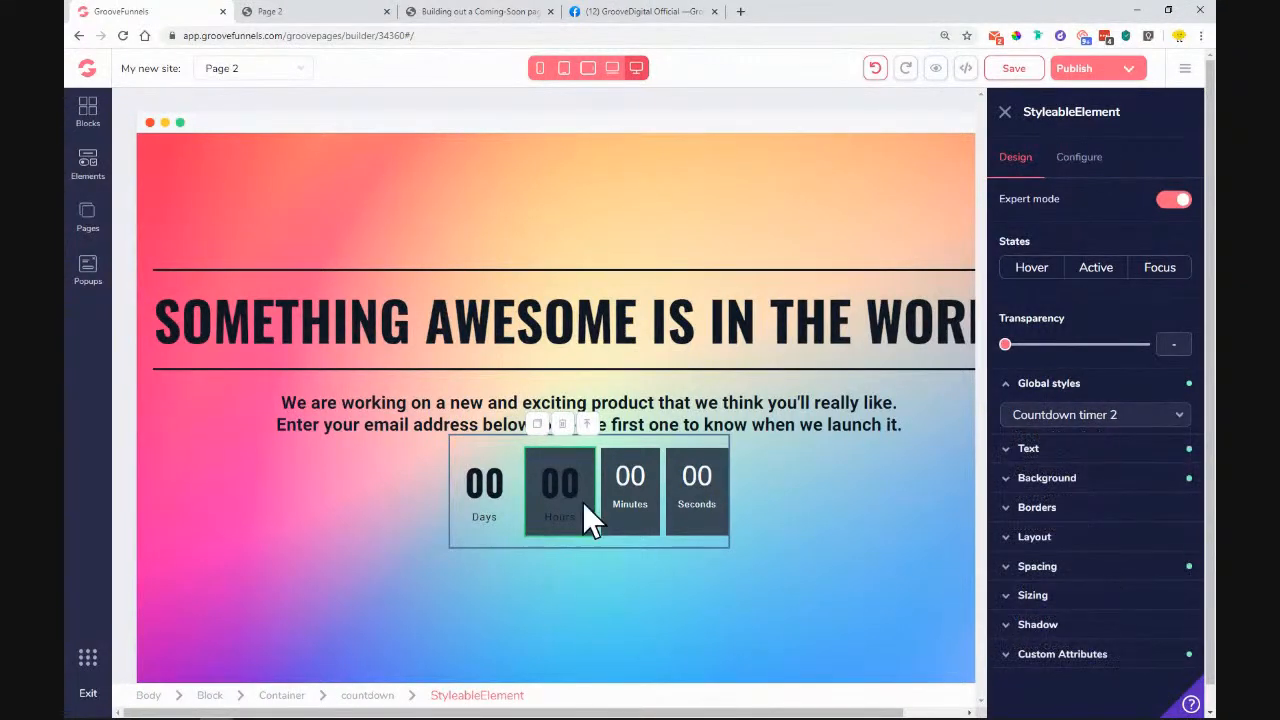
Step: Create another global style named timer 2 from the Days box's styling
click(494, 462)
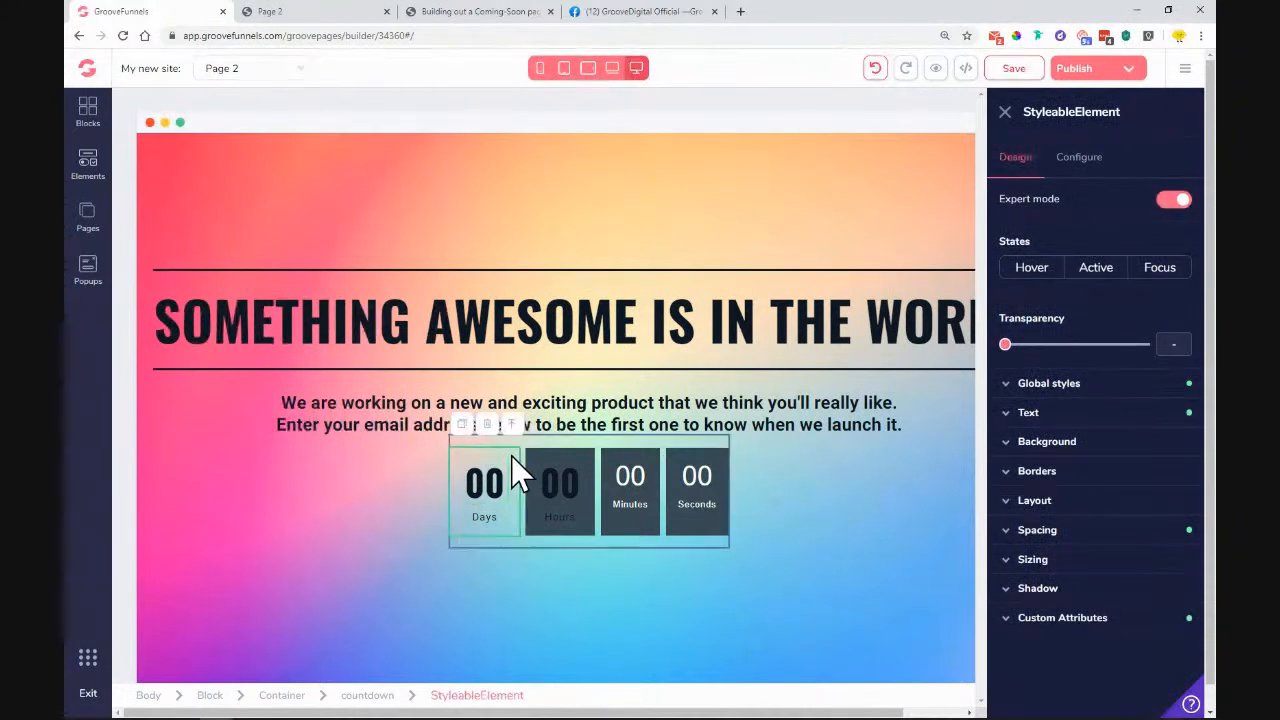
click(1070, 386)
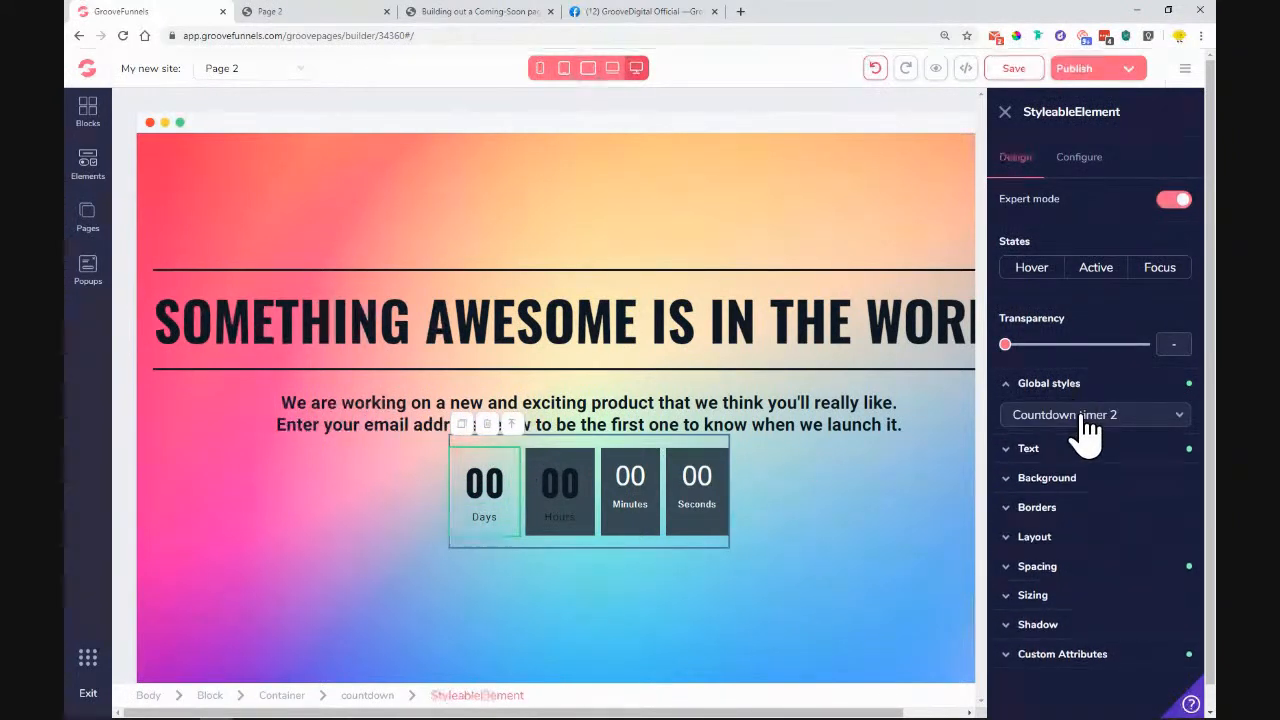
click(1086, 420)
click(1082, 434)
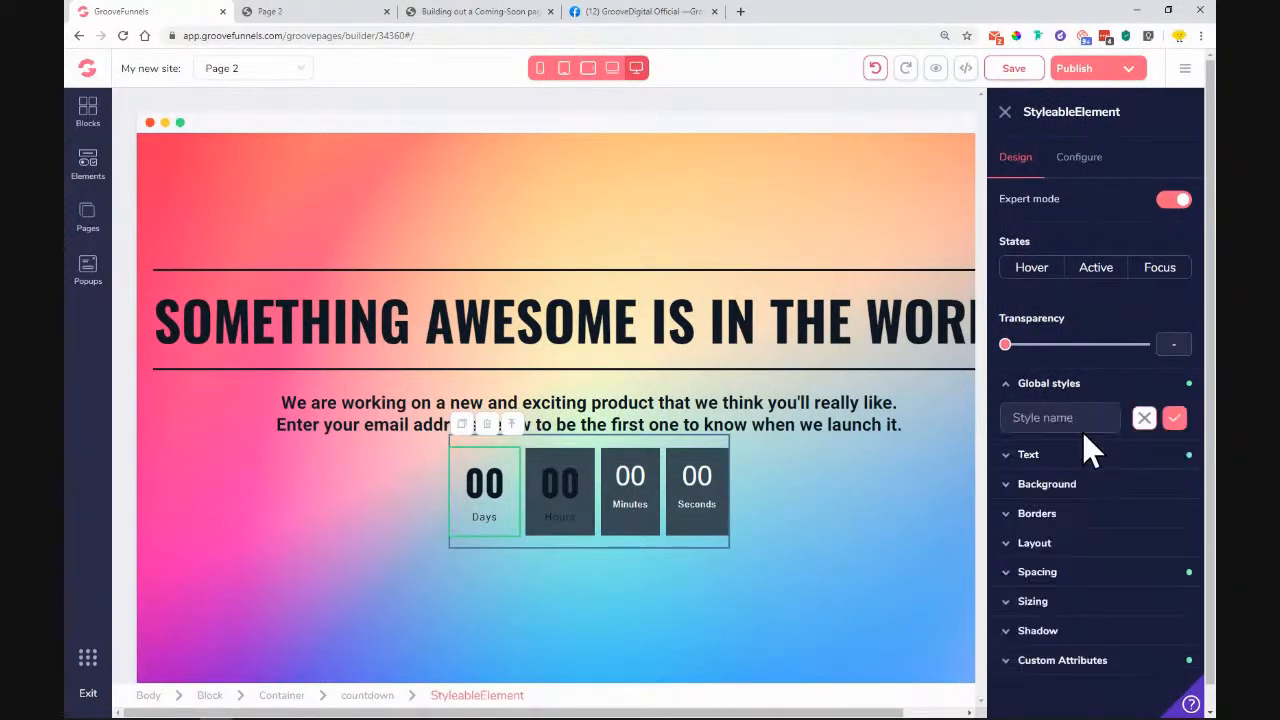
text(timer 2)
click(1176, 421)
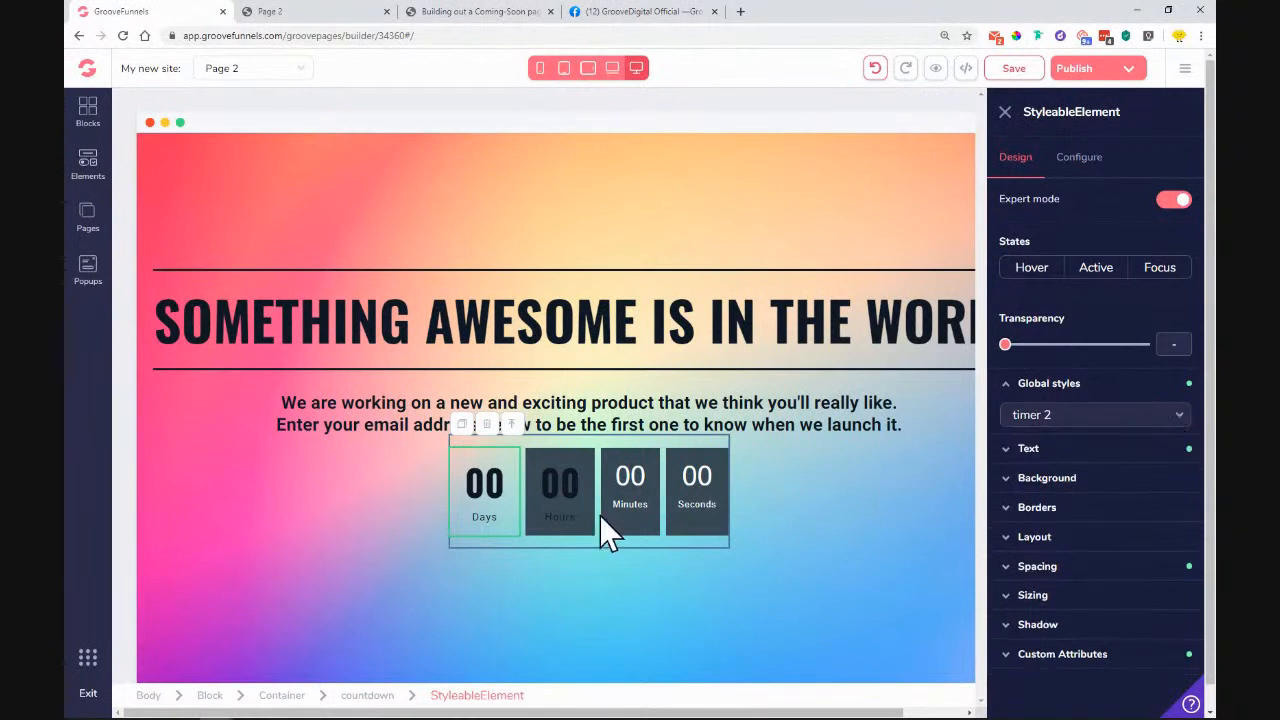
Step: Switch the Hours box to the timer 2 global style
click(594, 465)
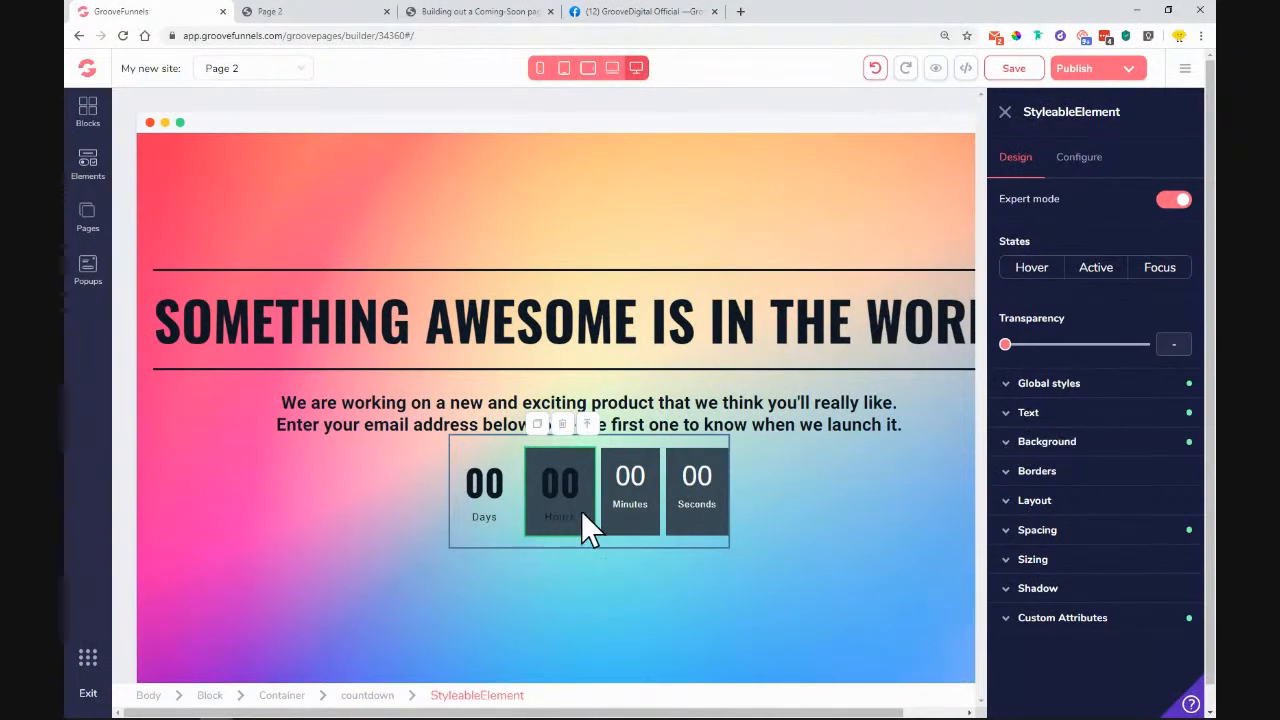
click(1082, 386)
click(1083, 416)
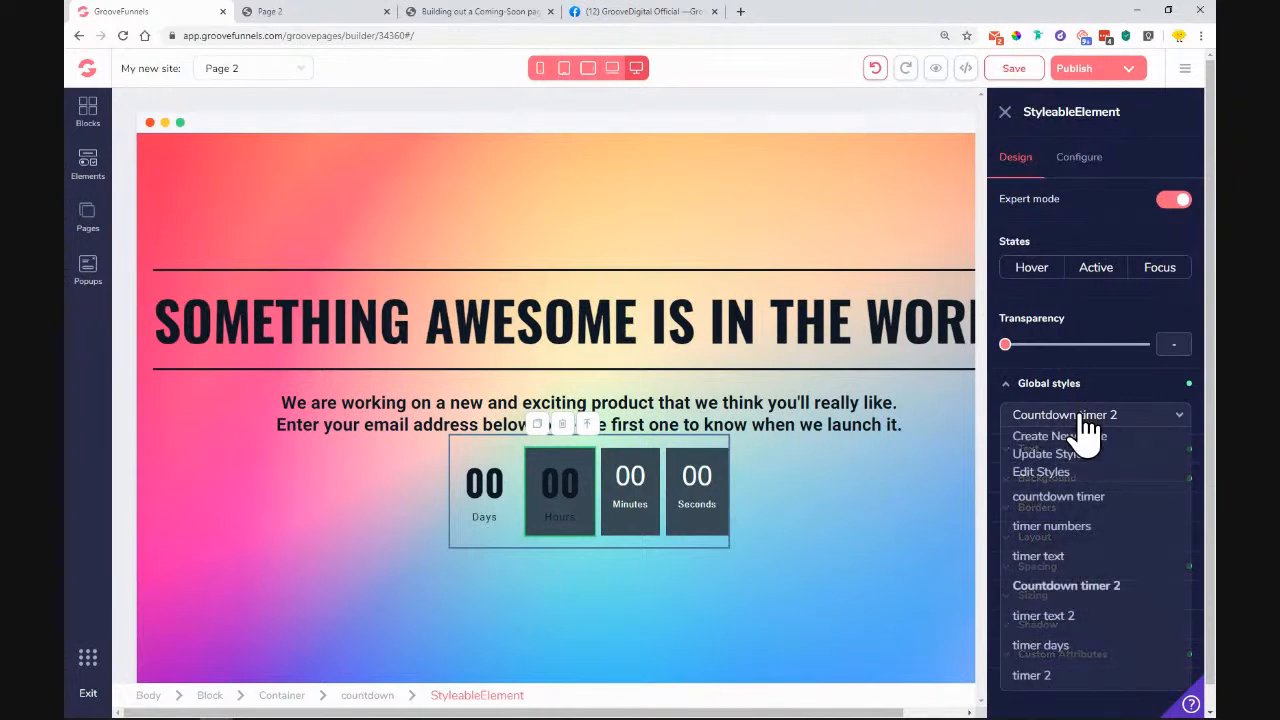
click(1067, 674)
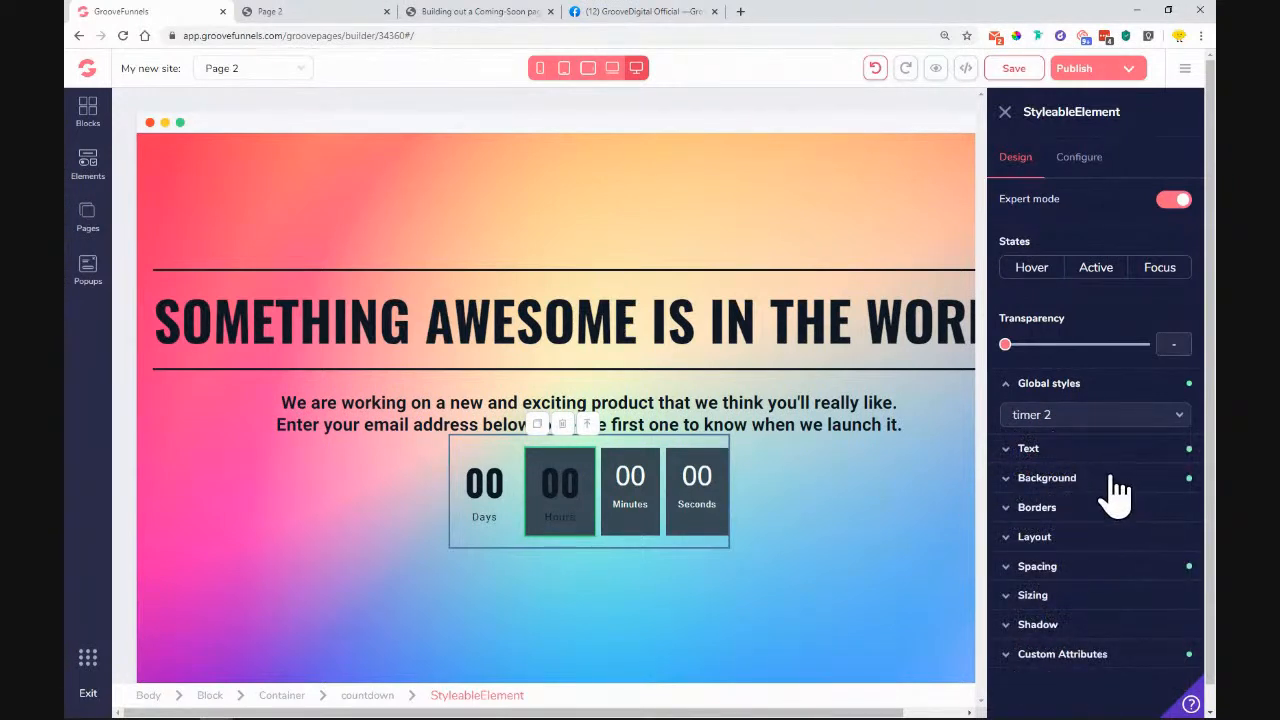
Step: Remove the background color from the countdown's Hours box
click(1113, 479)
click(1160, 521)
click(1007, 550)
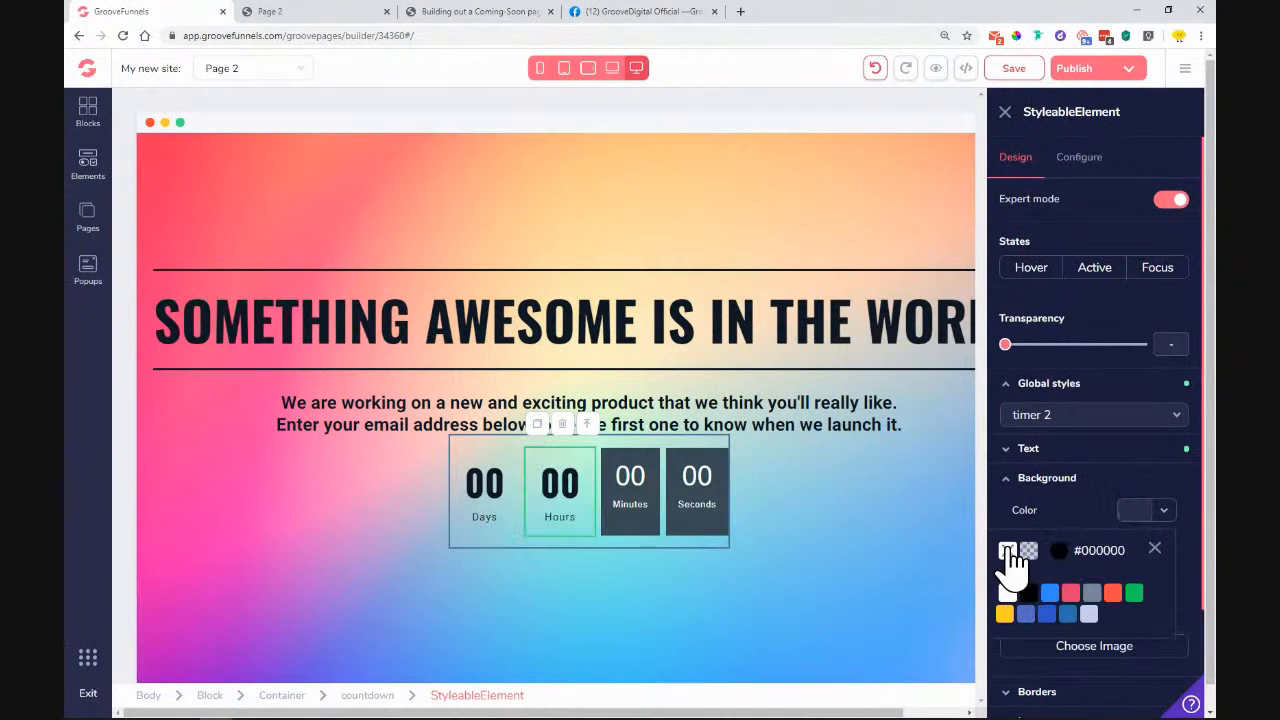
click(1154, 549)
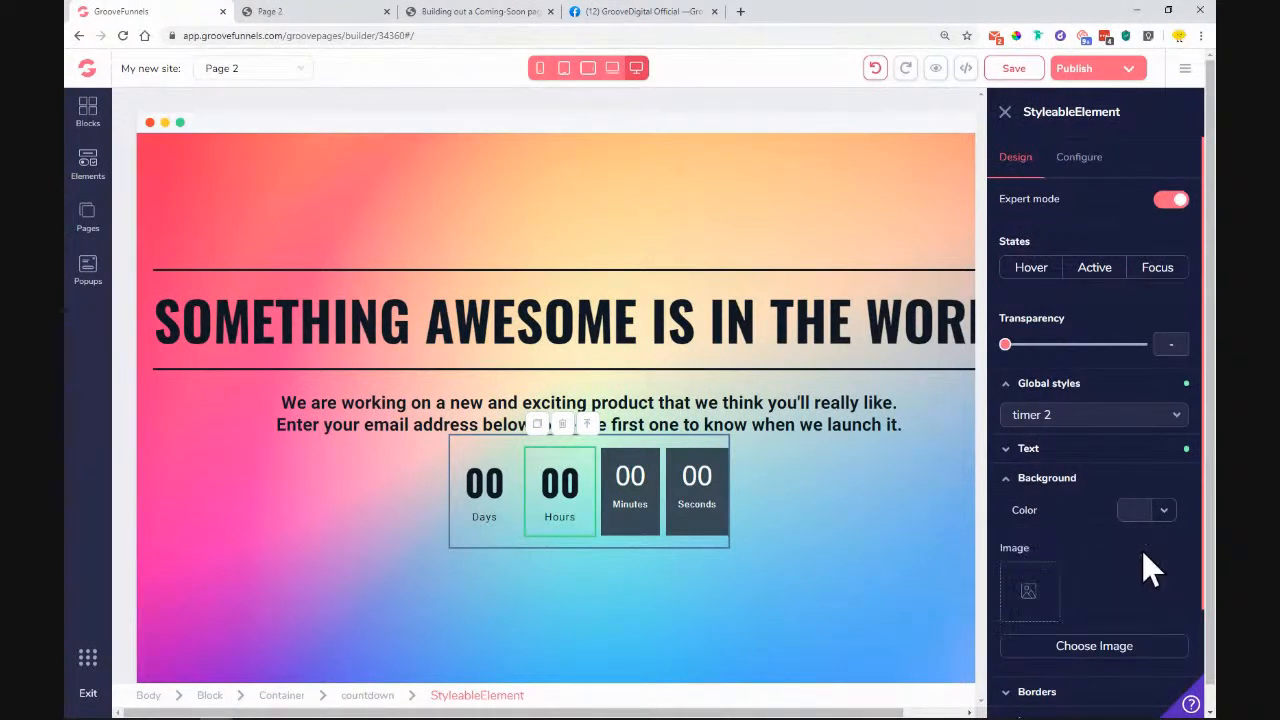
Step: Apply the timer text 2 global style to the number in the Minutes box
click(649, 493)
click(630, 478)
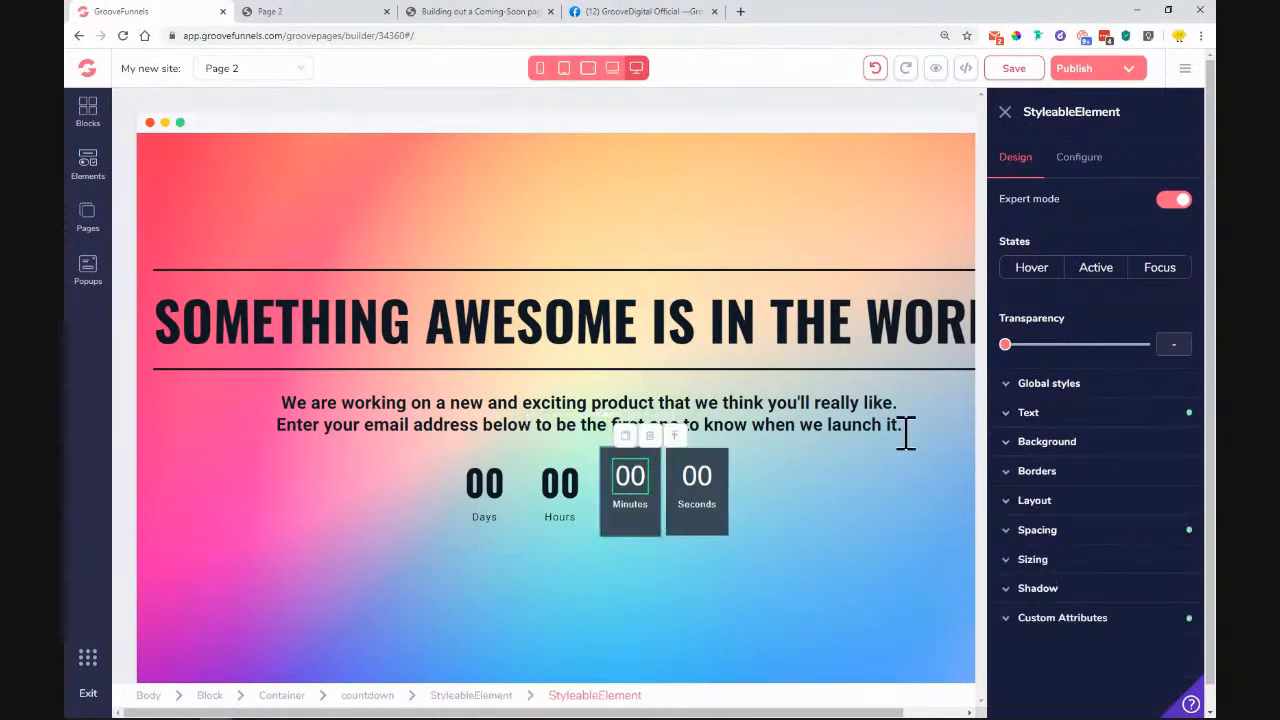
click(1030, 413)
click(1066, 445)
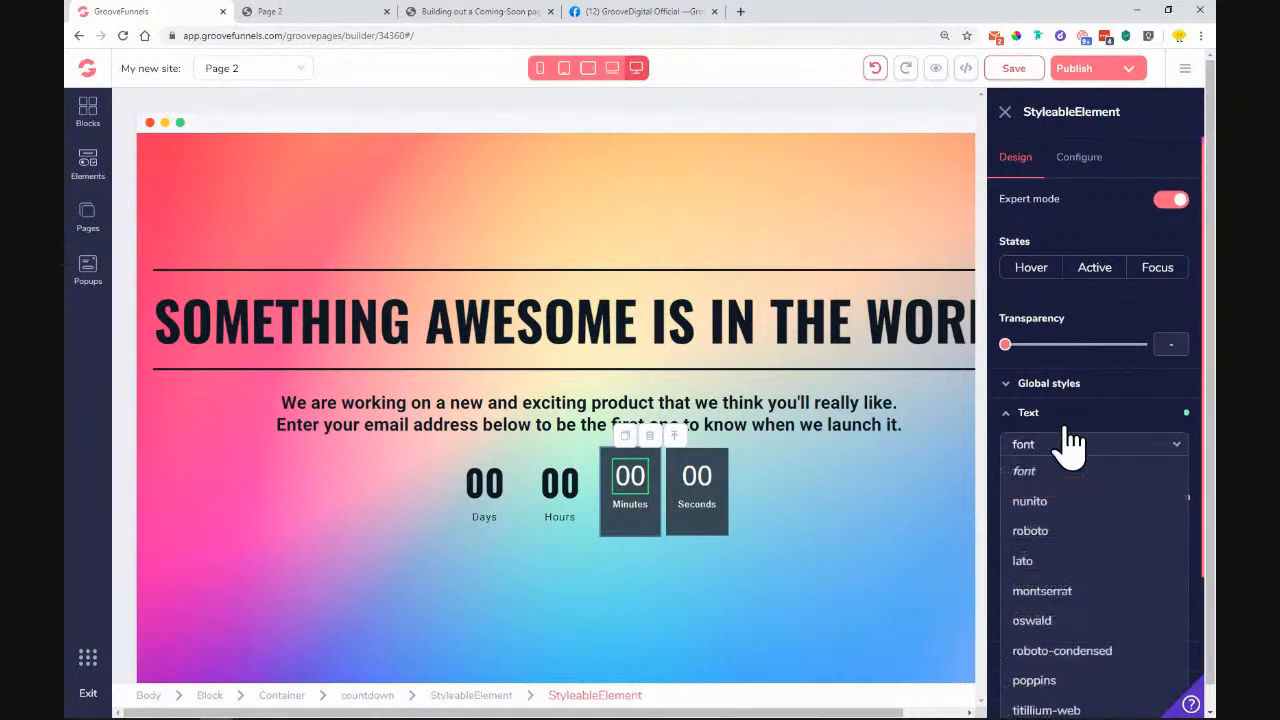
click(1063, 408)
click(1048, 384)
click(1074, 417)
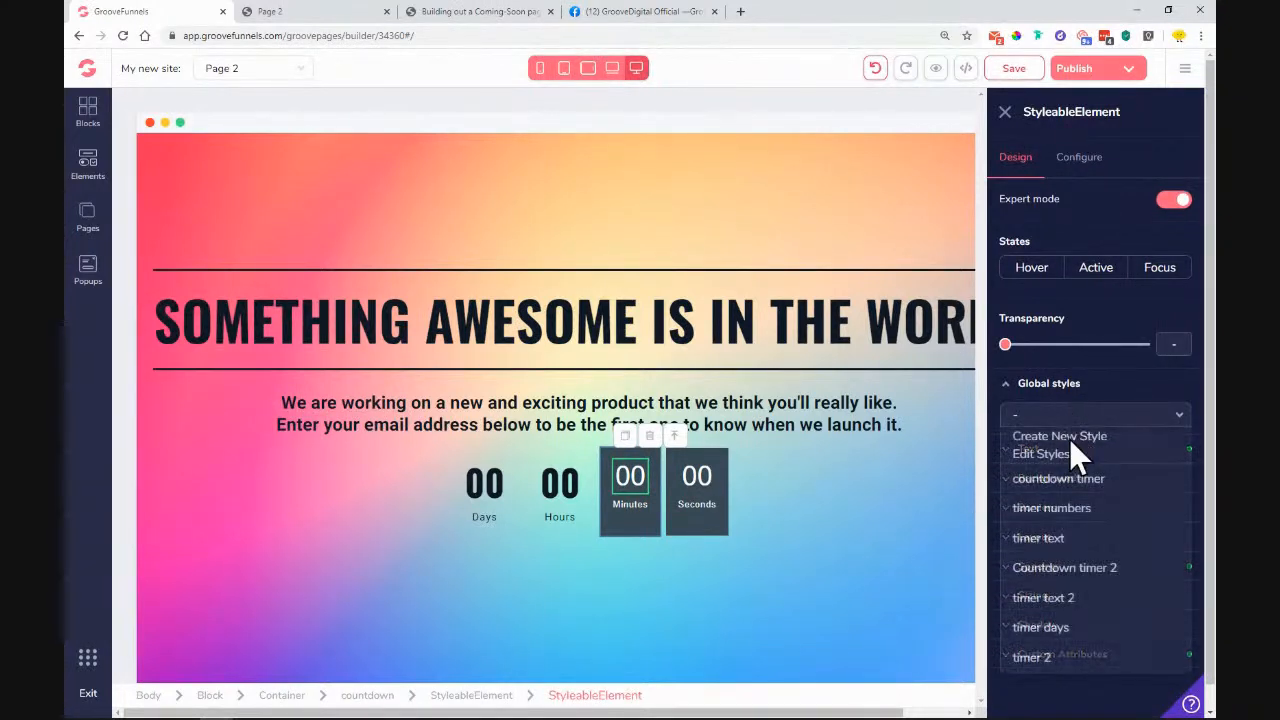
click(1071, 597)
Step: Apply the timer days global style to the Minutes label
click(632, 515)
click(1100, 405)
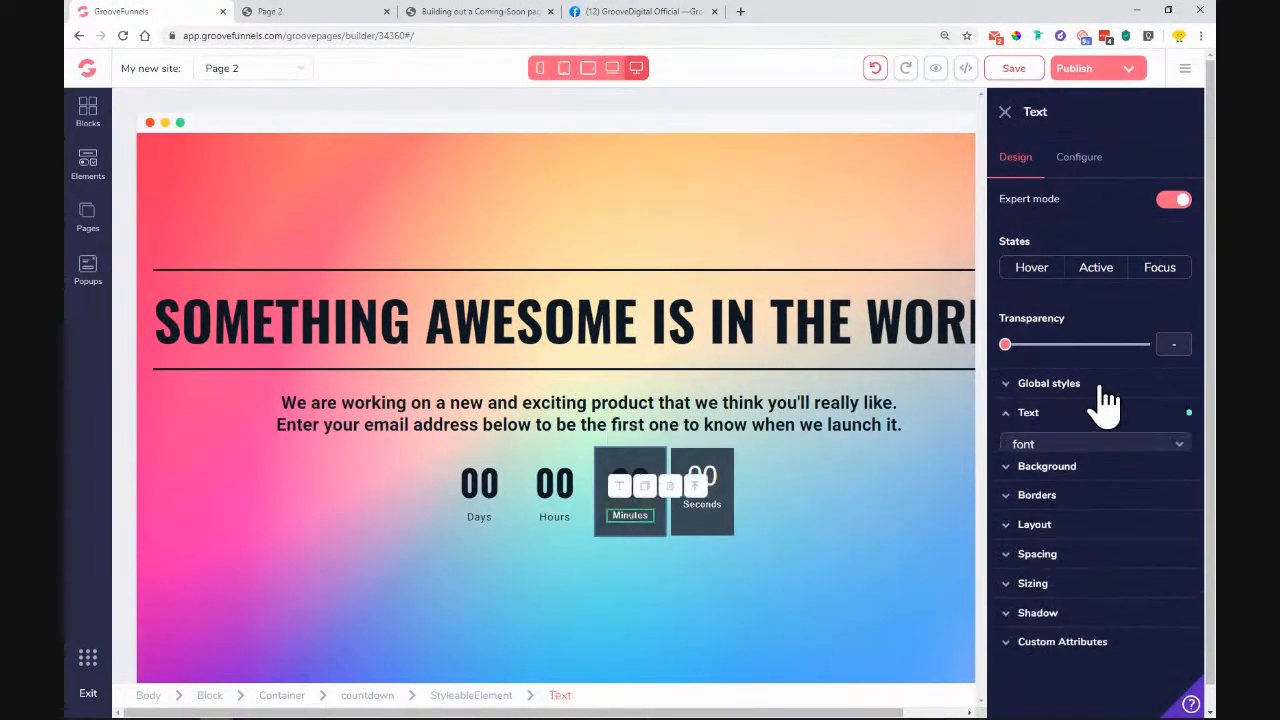
click(1070, 416)
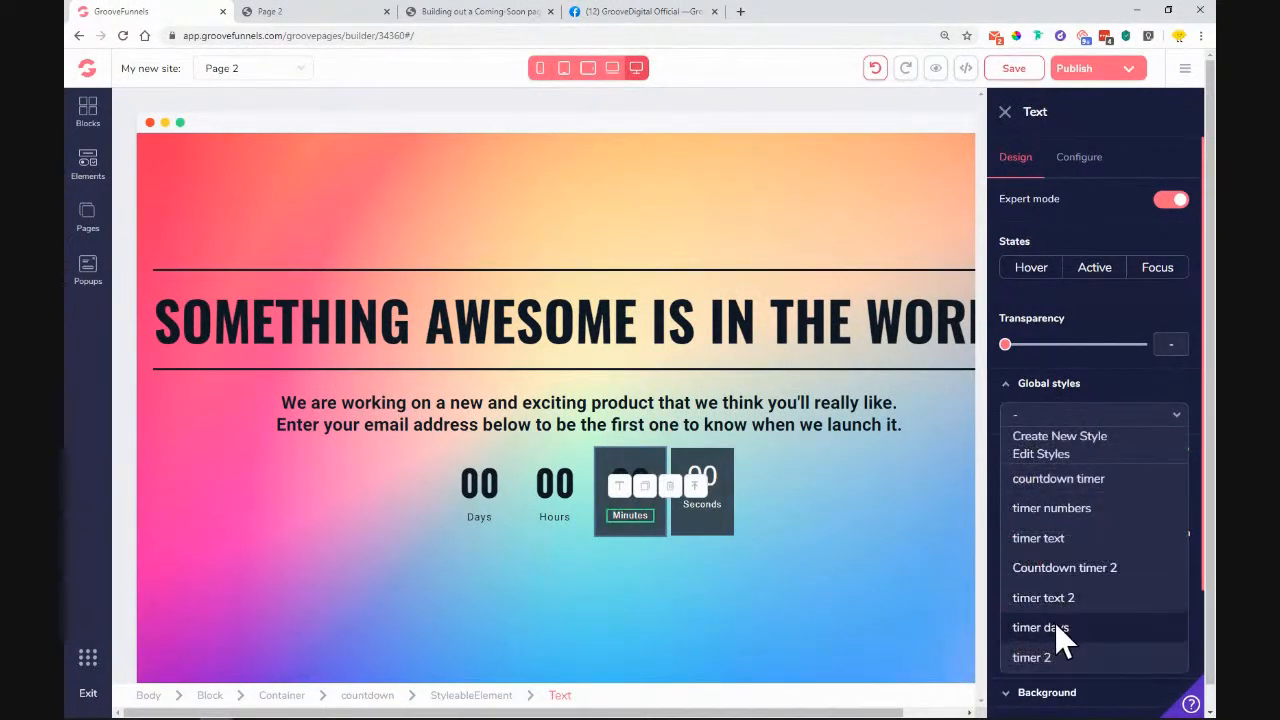
click(1061, 631)
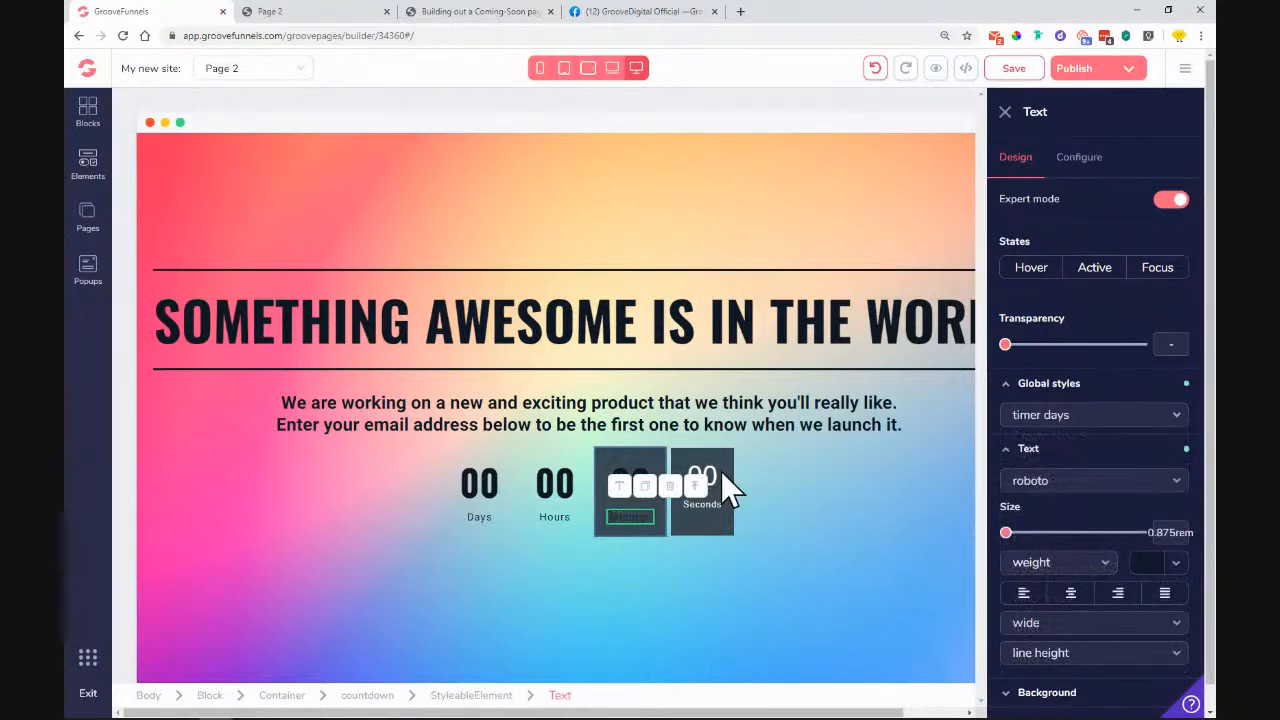
Step: Clear the Minutes box's background color so it has no fill
click(665, 465)
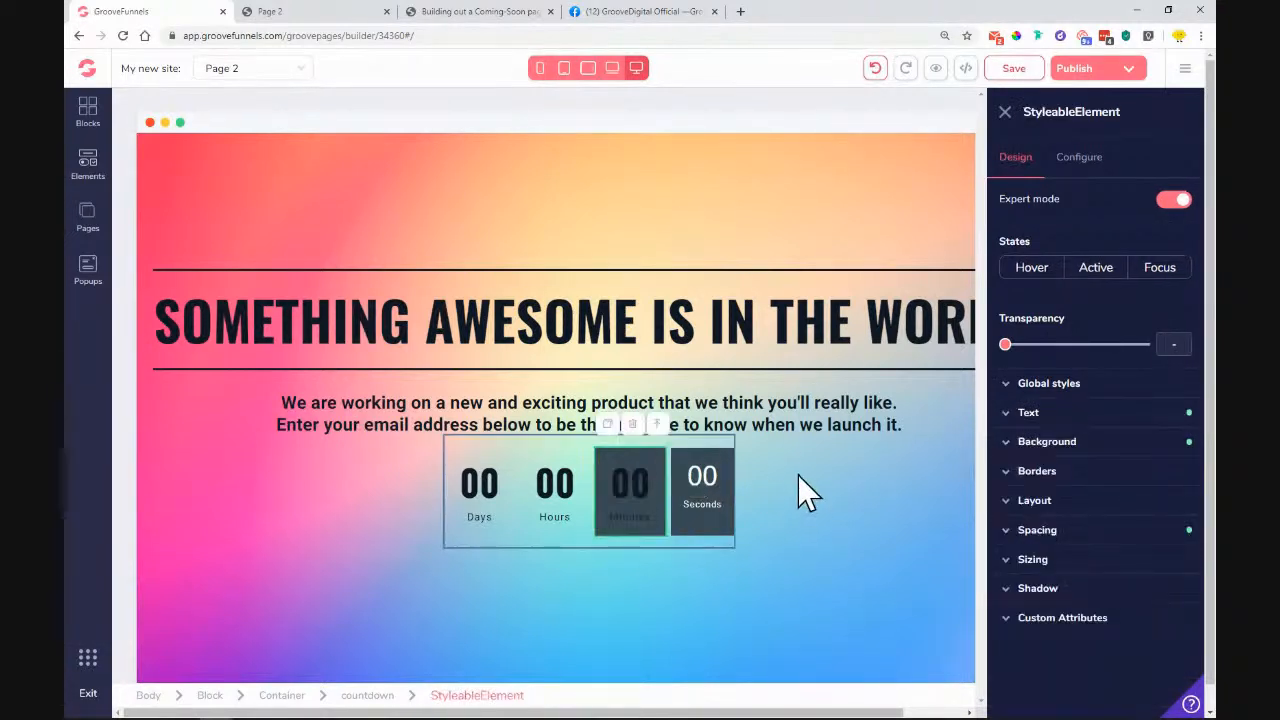
click(1100, 443)
click(1158, 470)
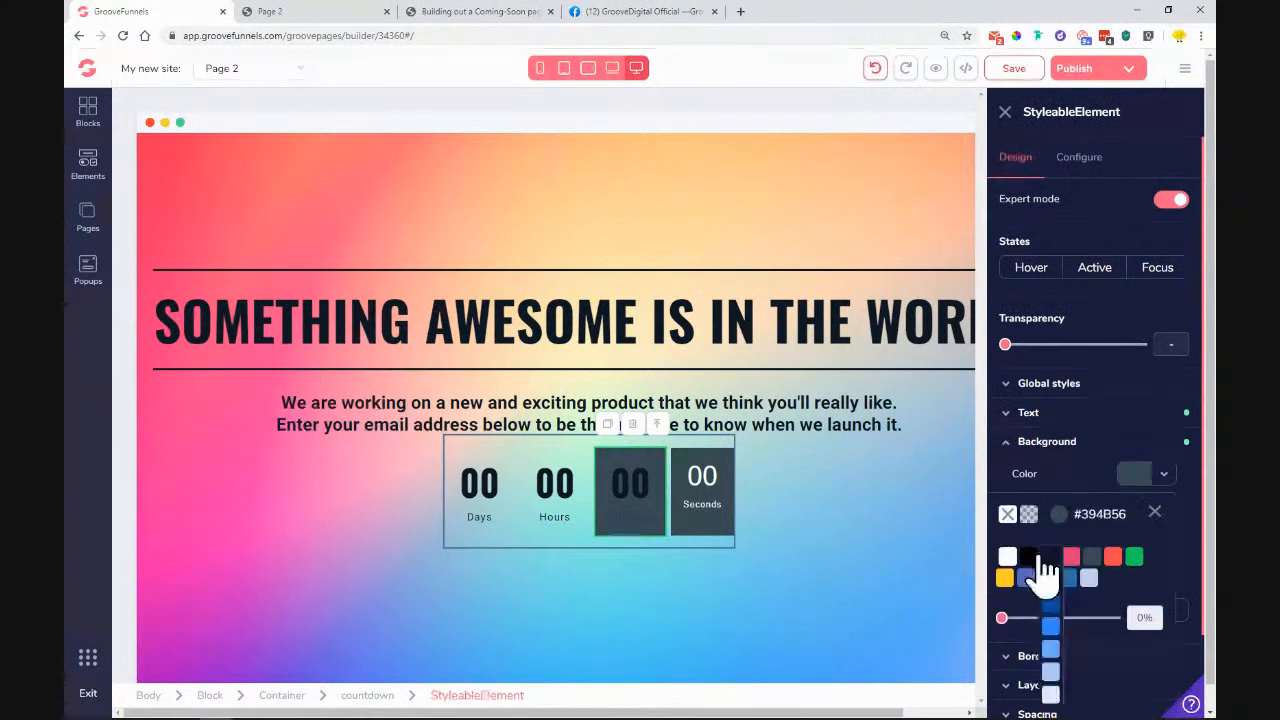
click(1007, 514)
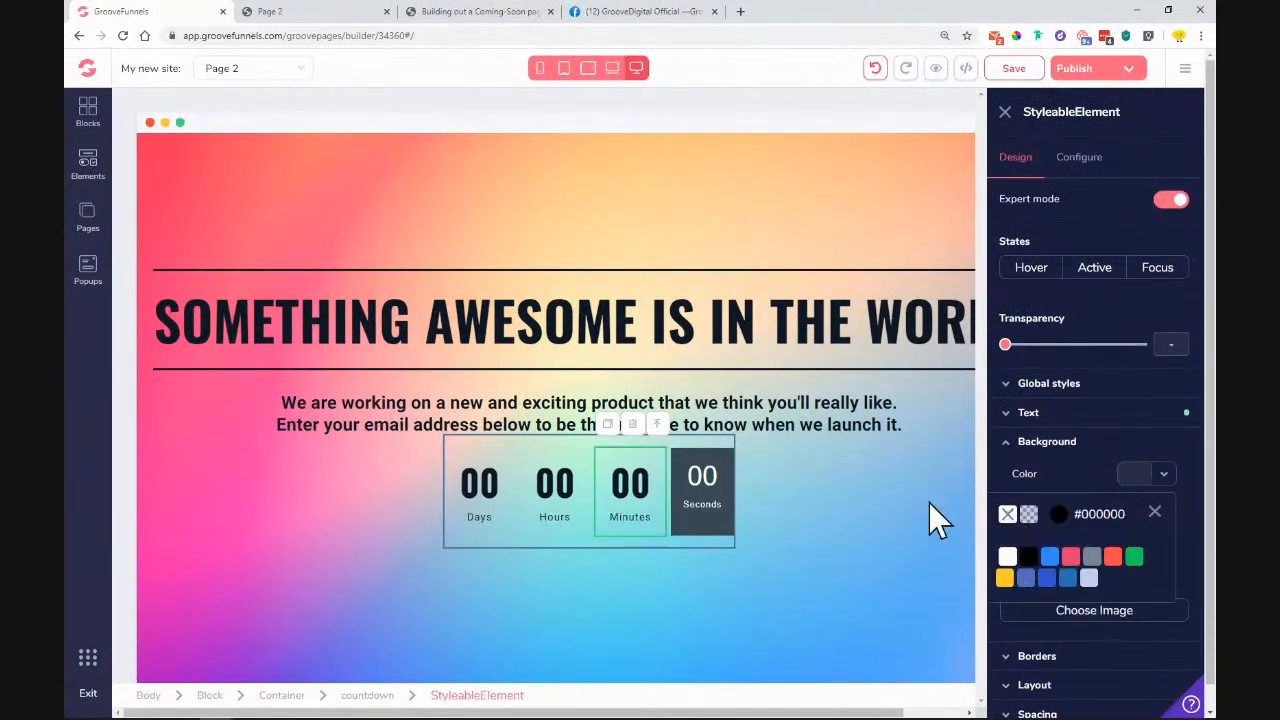
Step: Clear the background color of the Seconds box
click(725, 458)
click(1100, 443)
click(1160, 472)
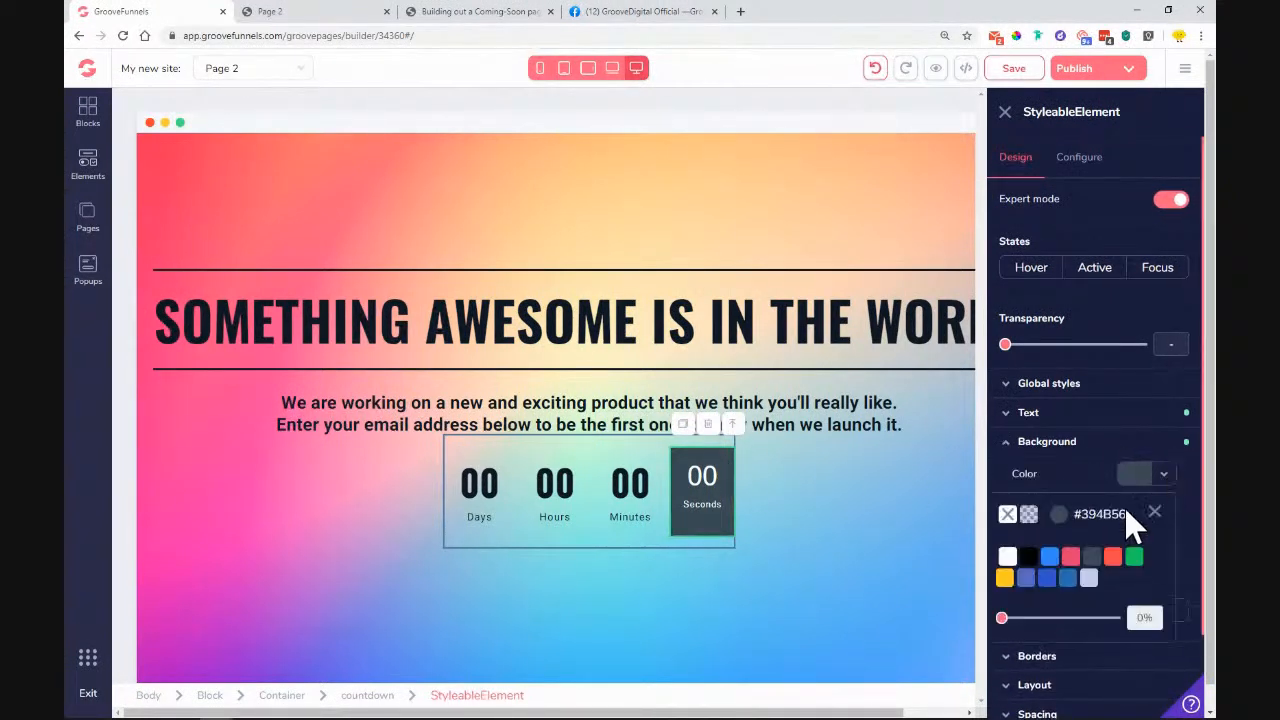
click(1007, 514)
Step: Apply the timer text 2 global style to the number in the Seconds box
click(707, 480)
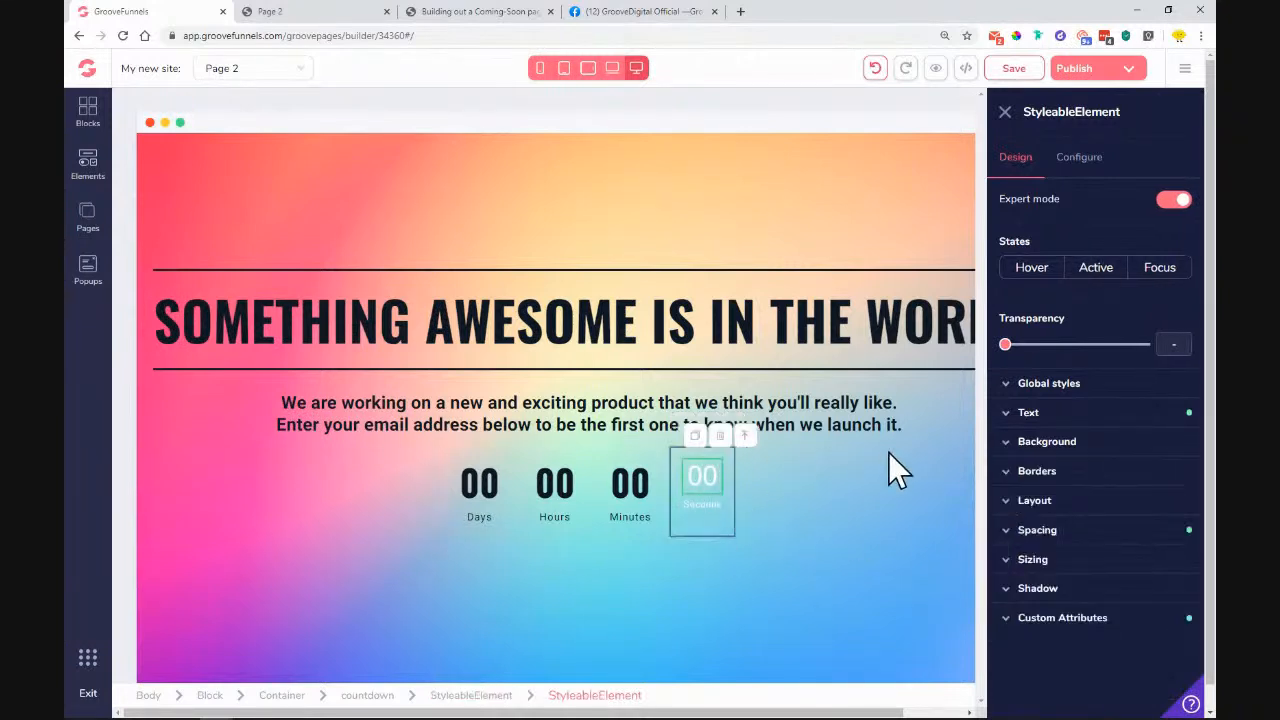
click(1088, 398)
click(1091, 420)
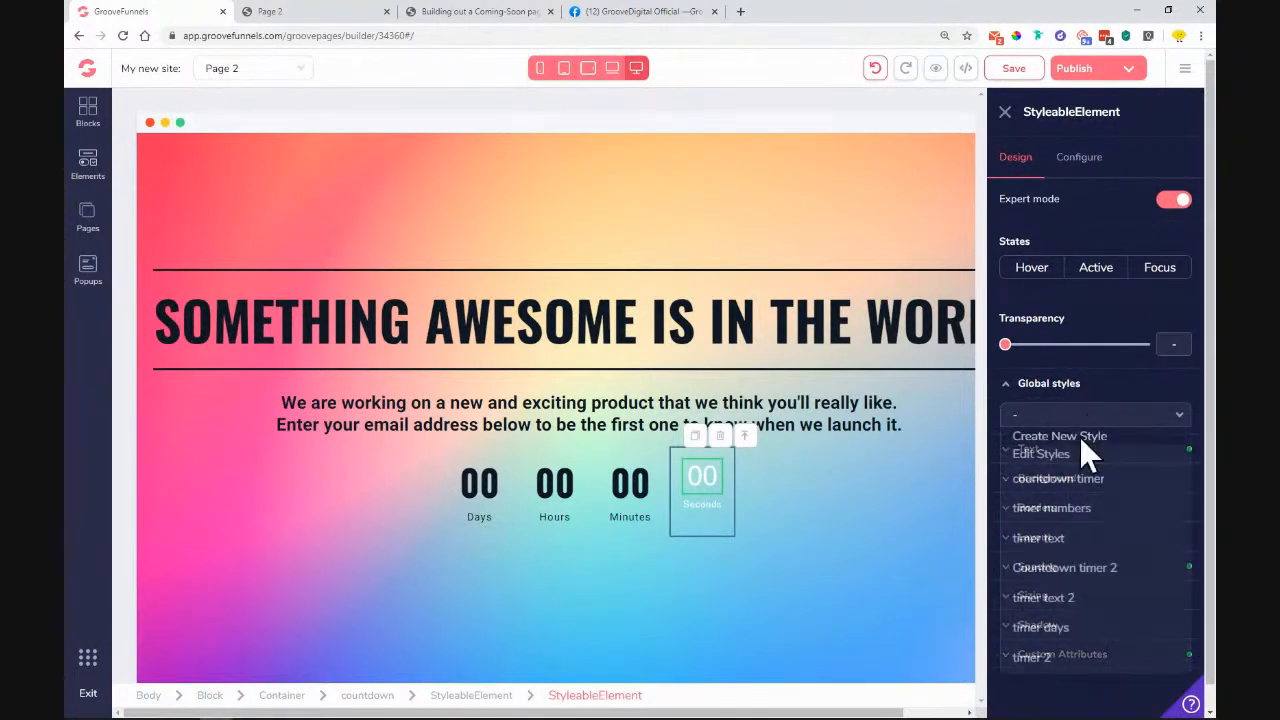
click(1058, 600)
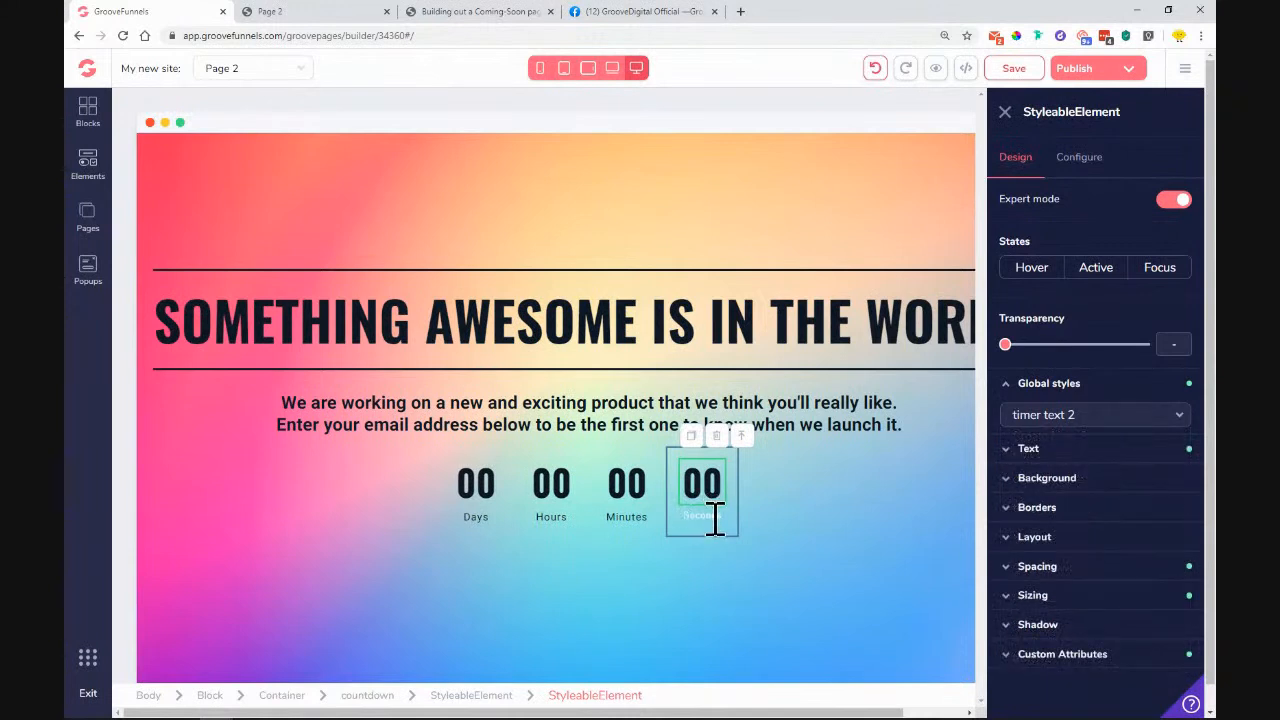
Step: Apply the timer days global style to the Seconds label and save the page
click(706, 516)
click(1117, 410)
click(1080, 386)
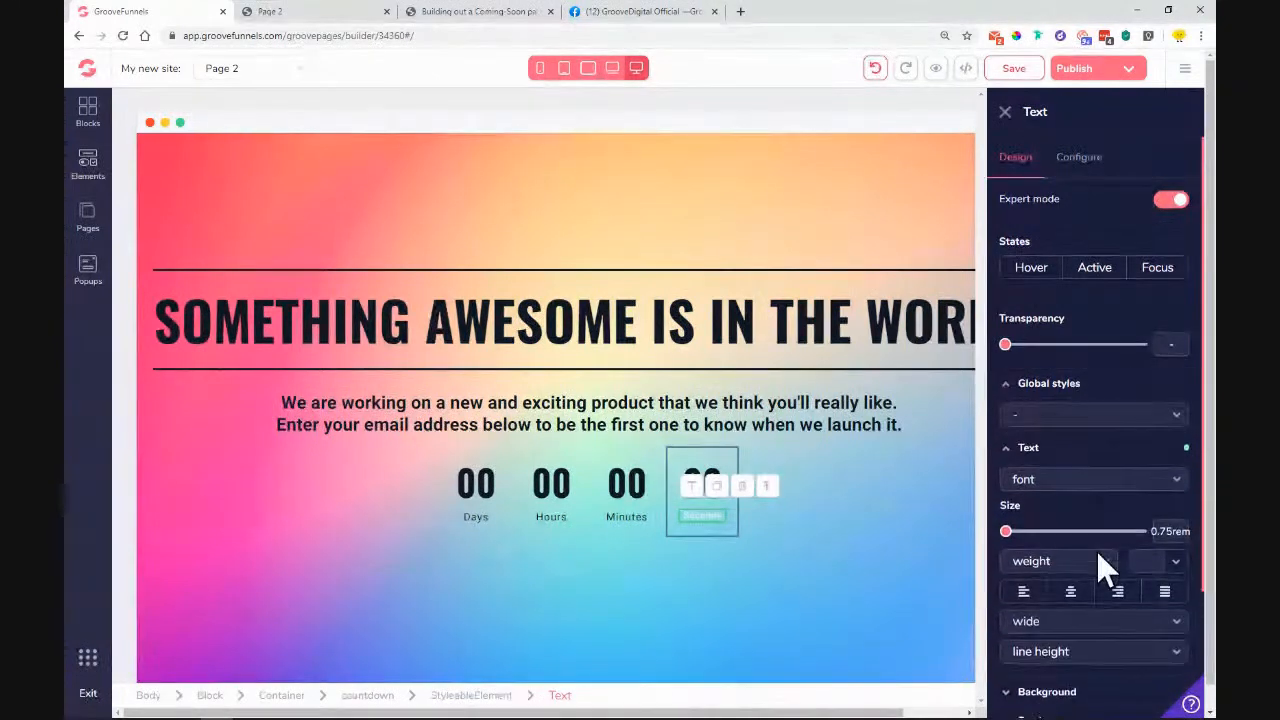
click(1074, 416)
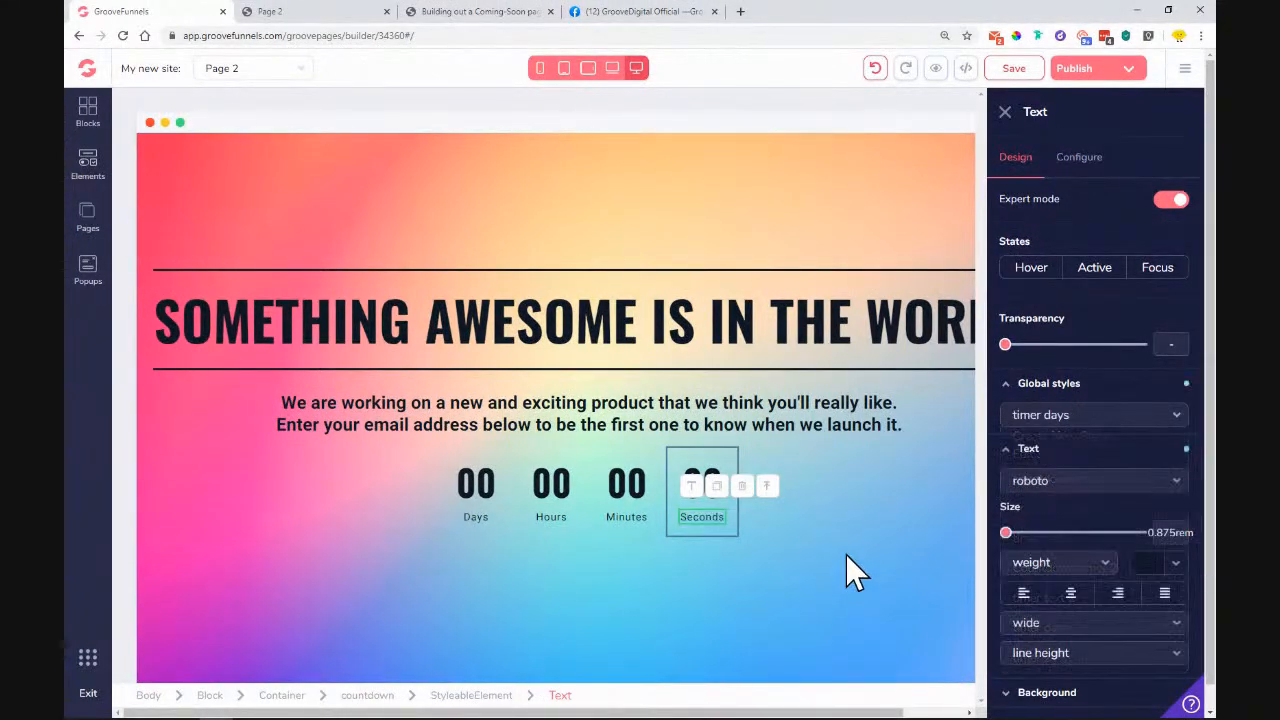
click(1014, 76)
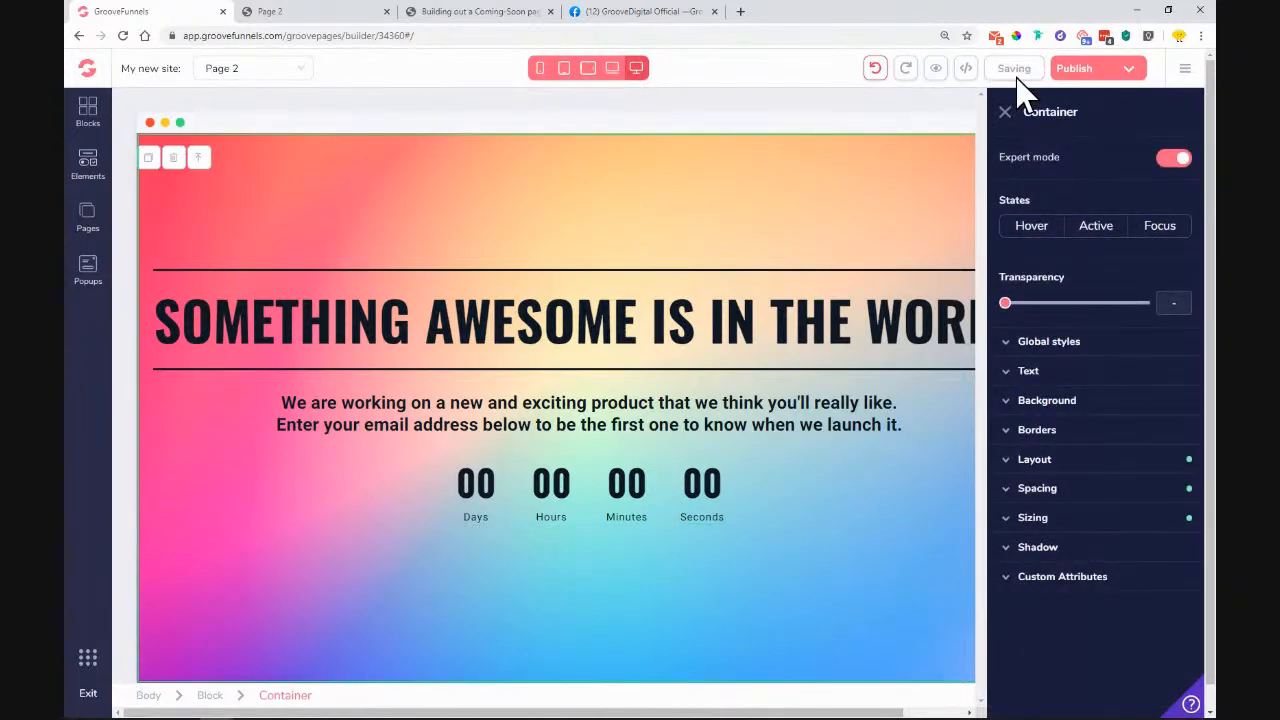
Step: Switch to the published example page and examine its description text, countdown and email form
click(295, 12)
click(278, 441)
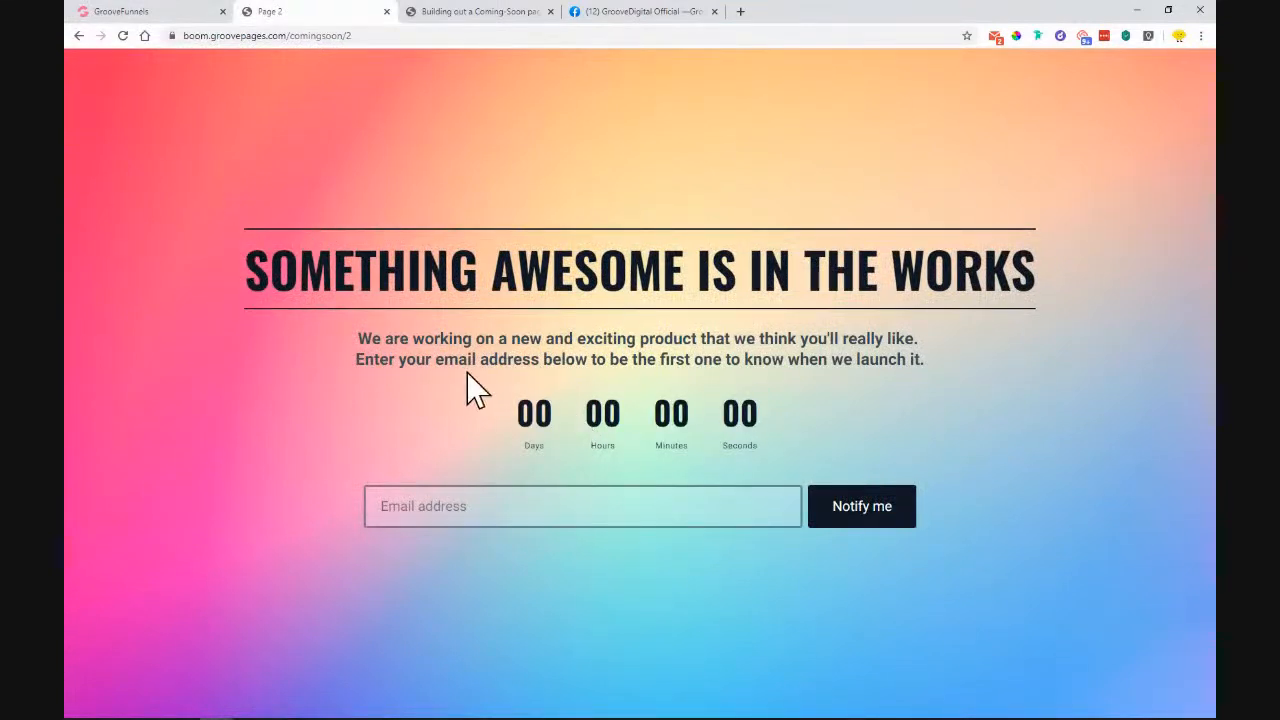
drag(360, 342, 858, 345)
drag(800, 433, 478, 427)
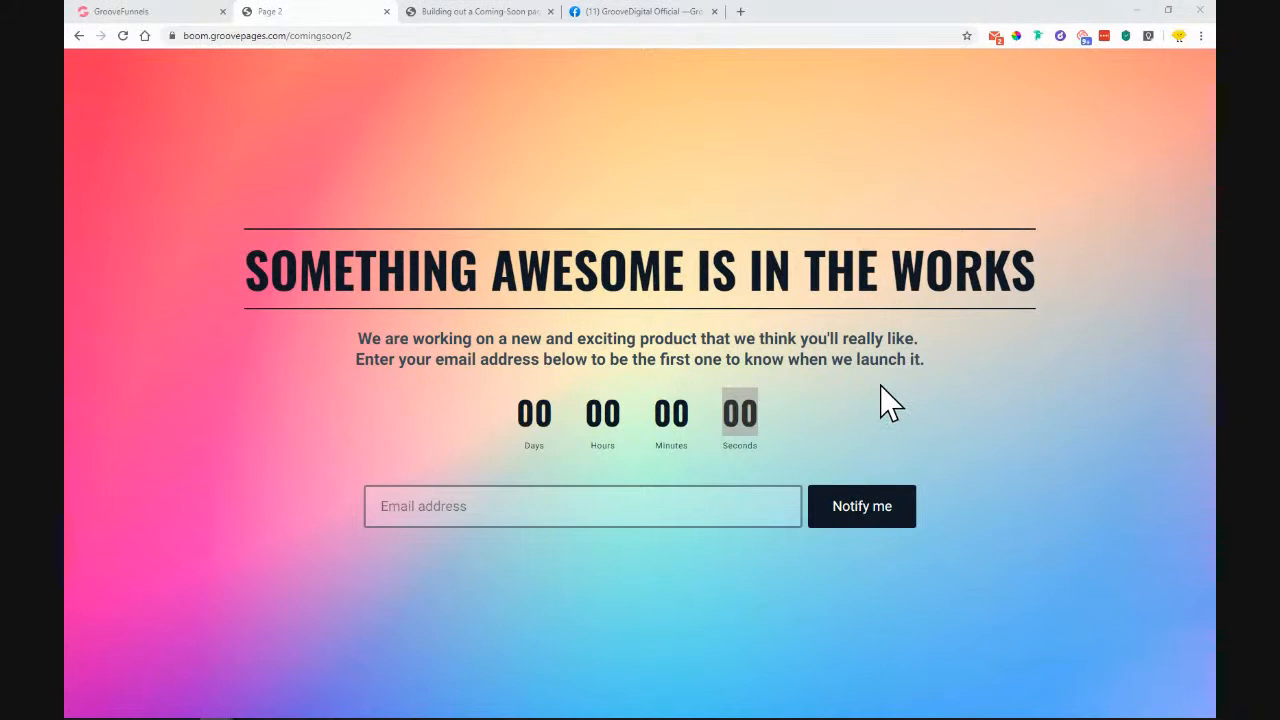
click(403, 397)
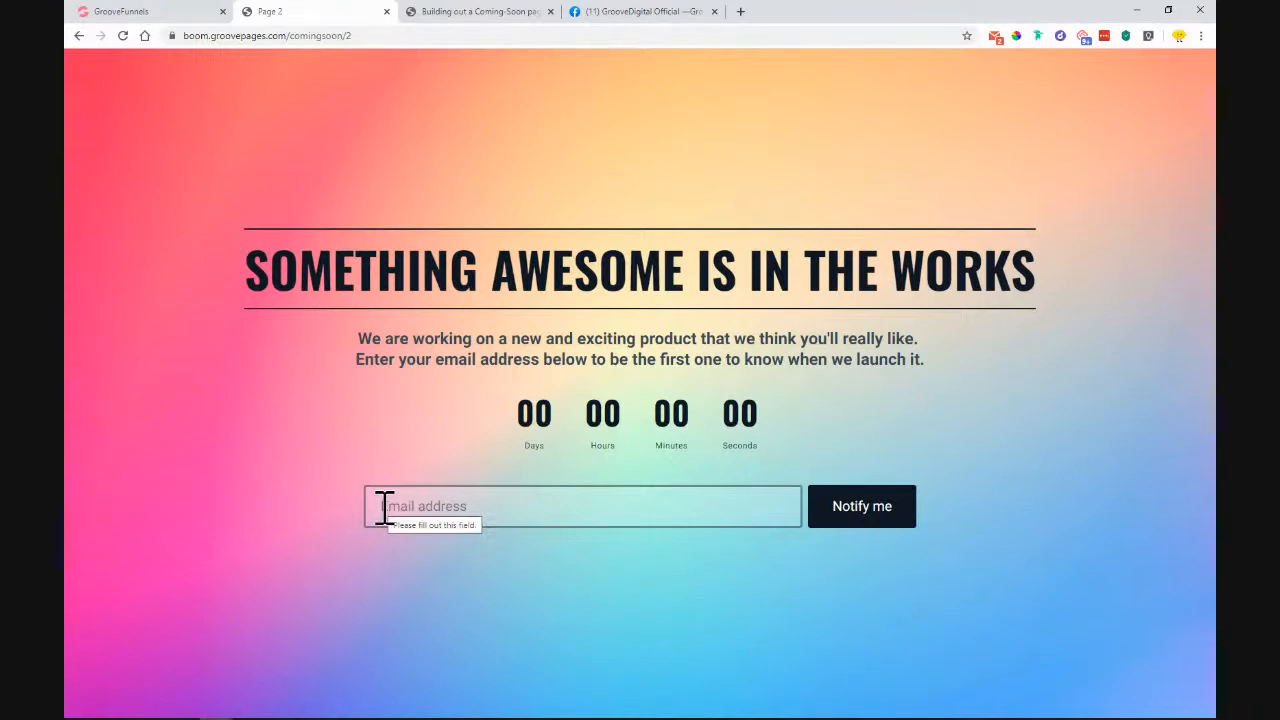
Step: Return to the page builder and browse the templates offered for a new page, leaving without adding one
click(115, 11)
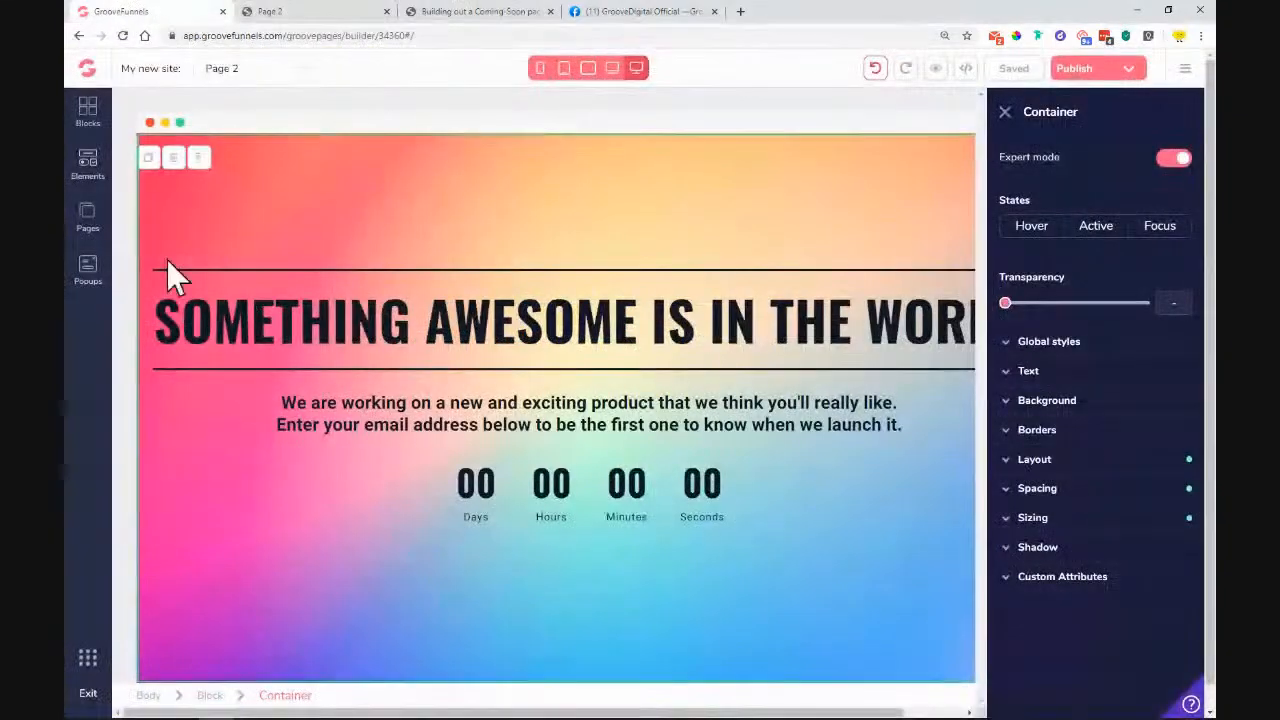
click(72, 220)
click(310, 120)
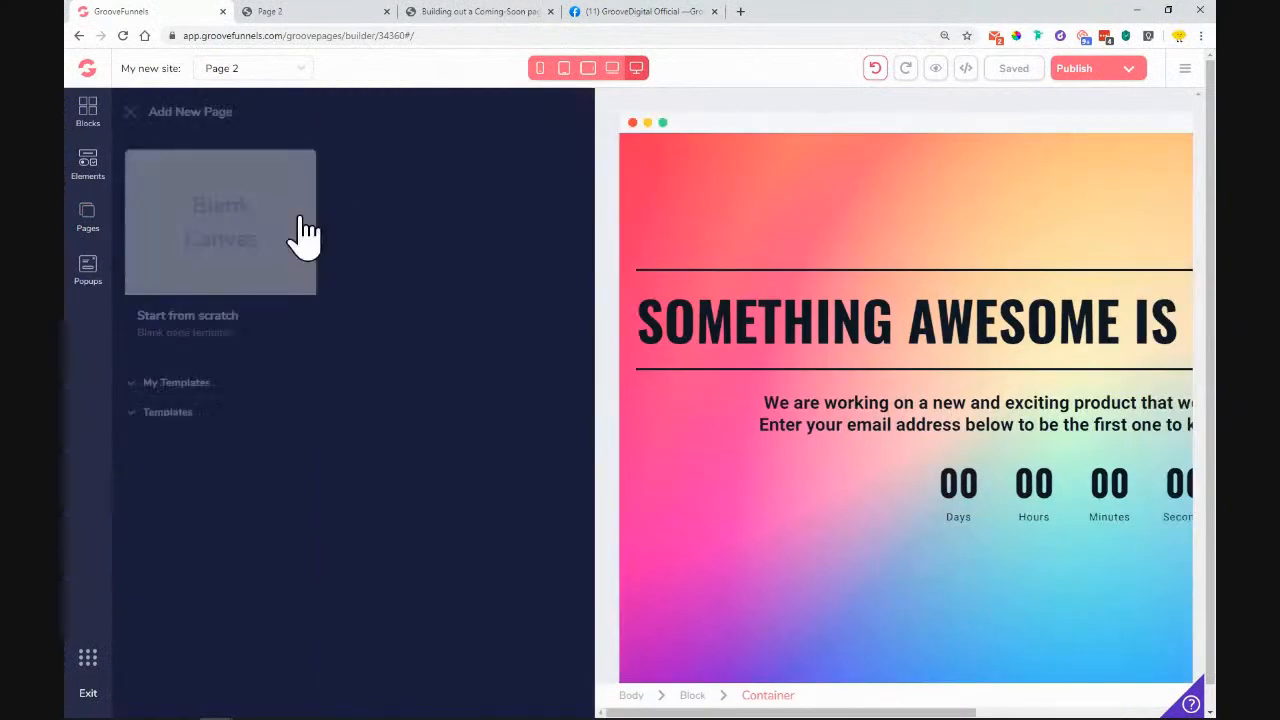
click(180, 414)
scroll(320, 475, down, 15)
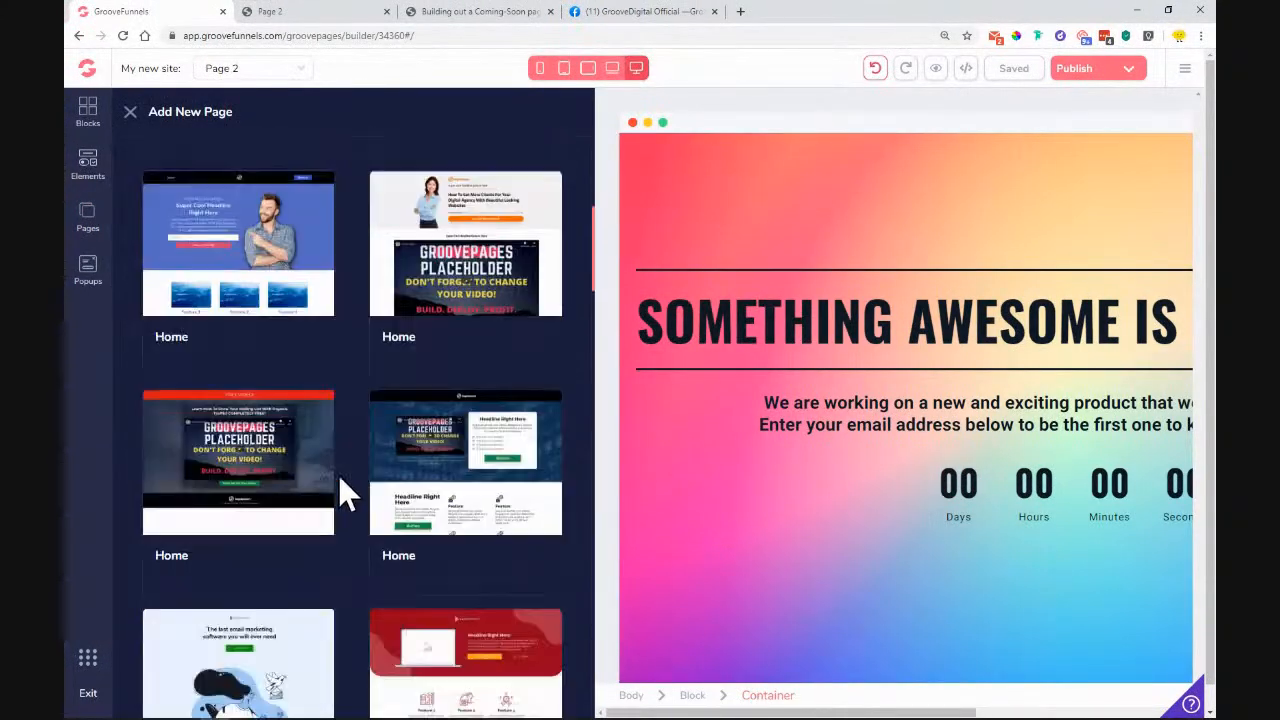
scroll(338, 465, down, 10)
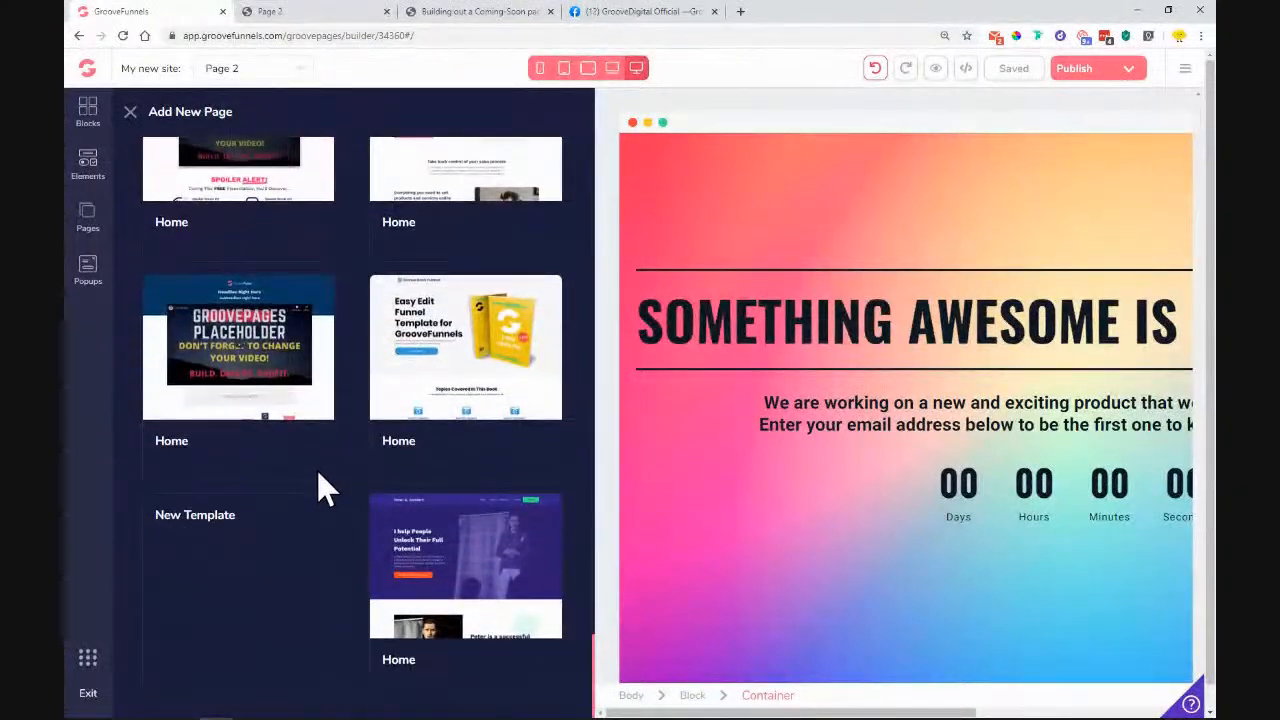
scroll(331, 466, up, 5)
scroll(305, 468, up, 6)
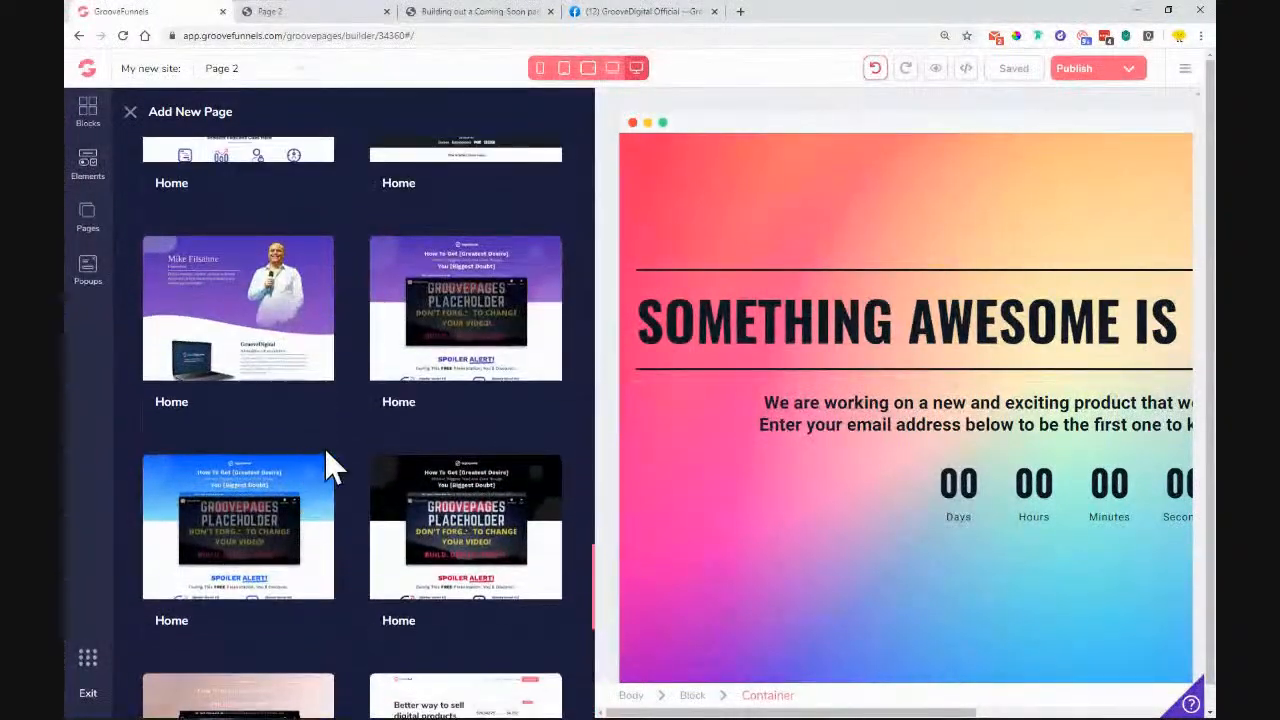
scroll(340, 465, up, 4)
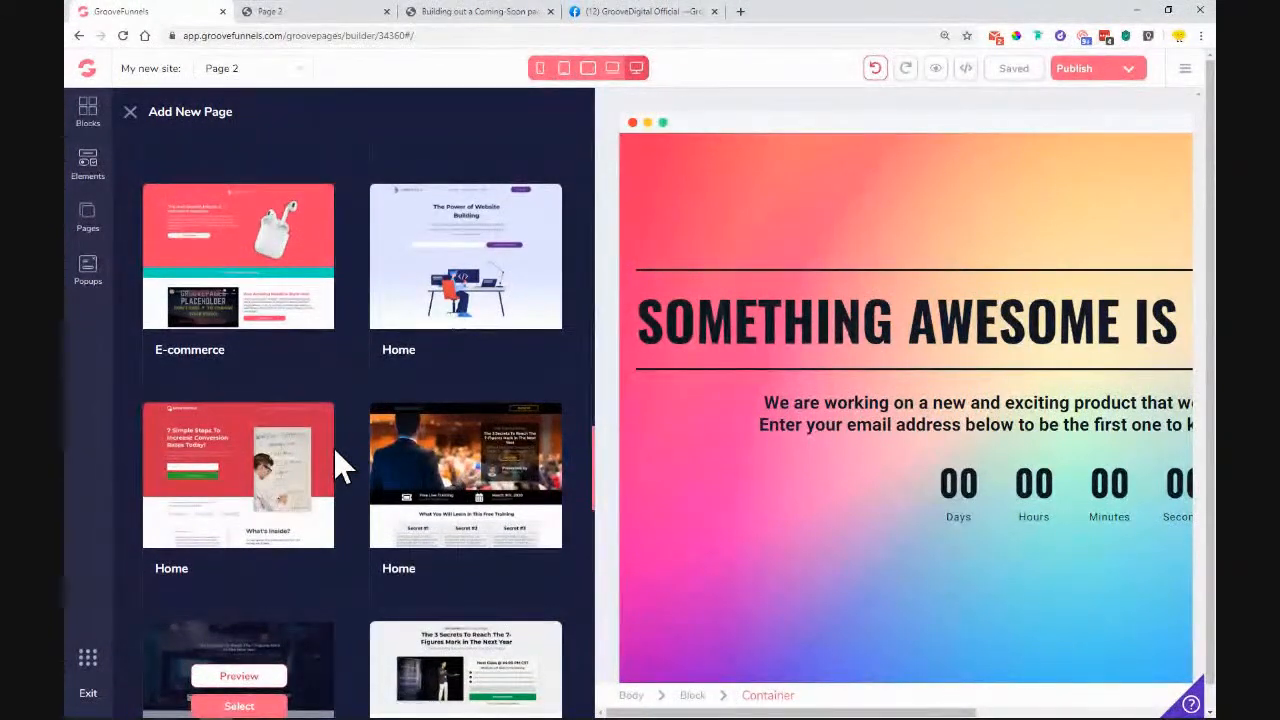
scroll(336, 450, up, 4)
scroll(336, 465, up, 5)
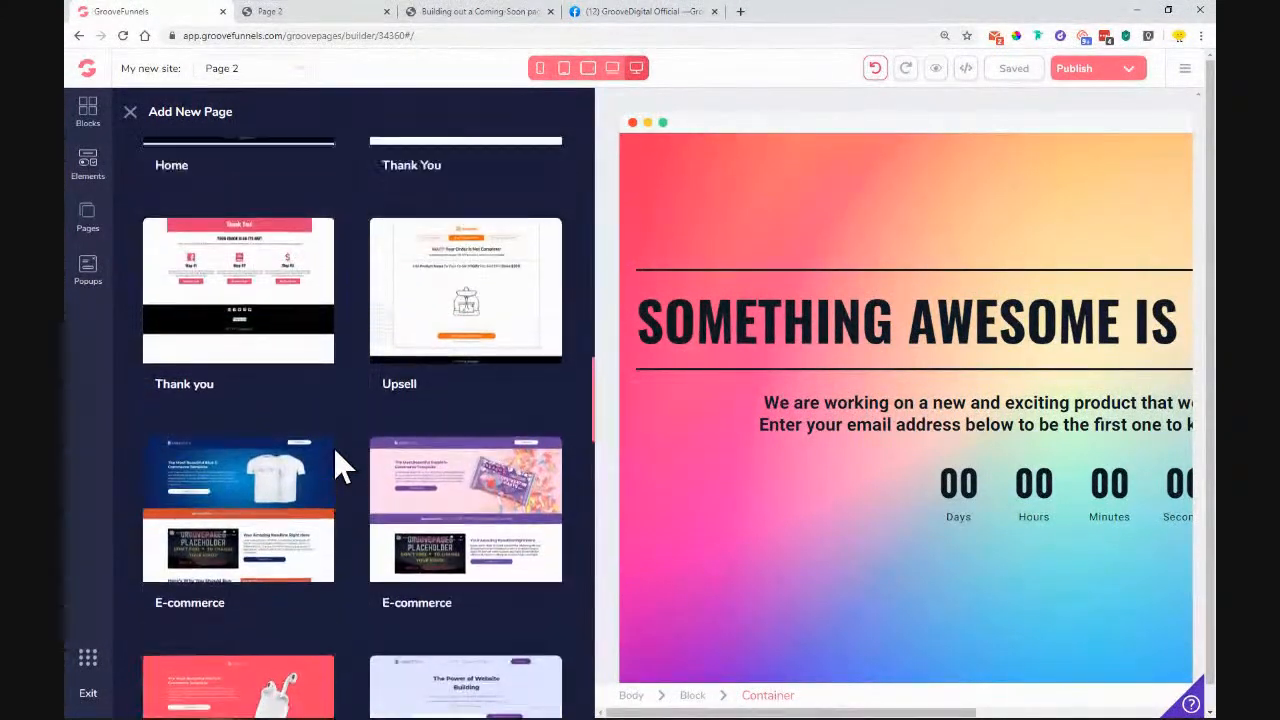
scroll(345, 463, up, 4)
scroll(345, 463, up, 5)
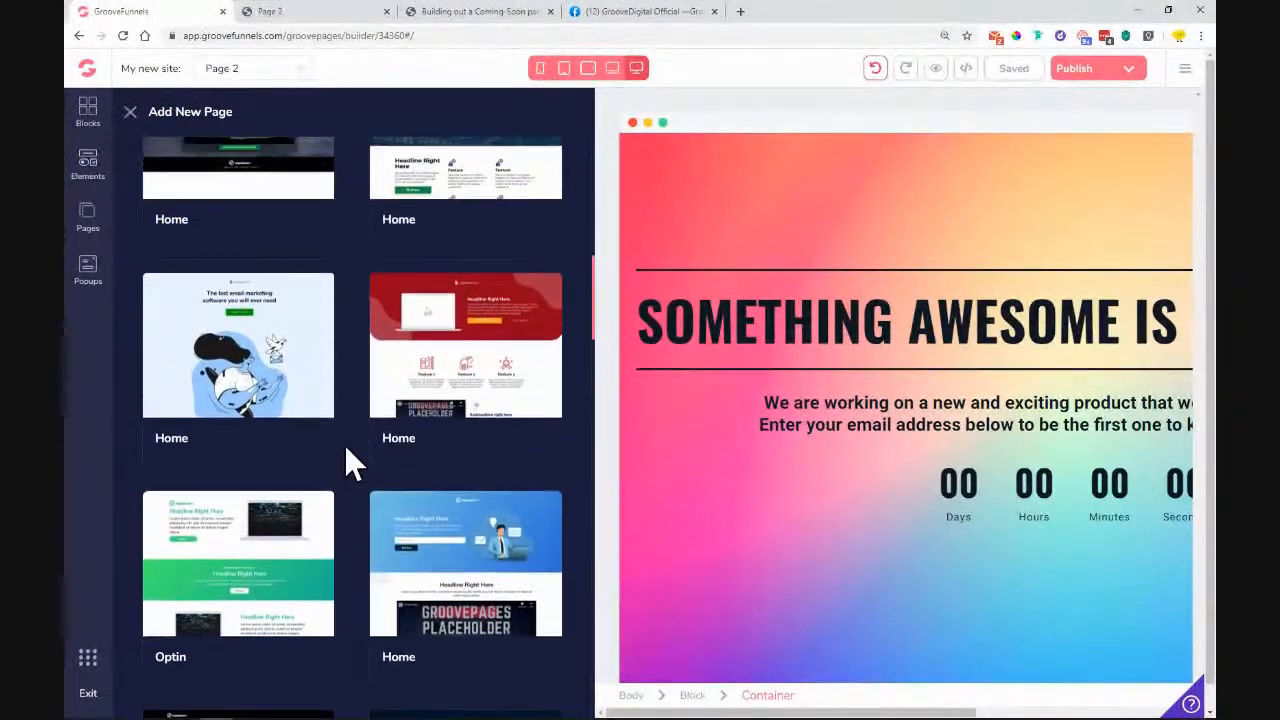
scroll(345, 450, up, 4)
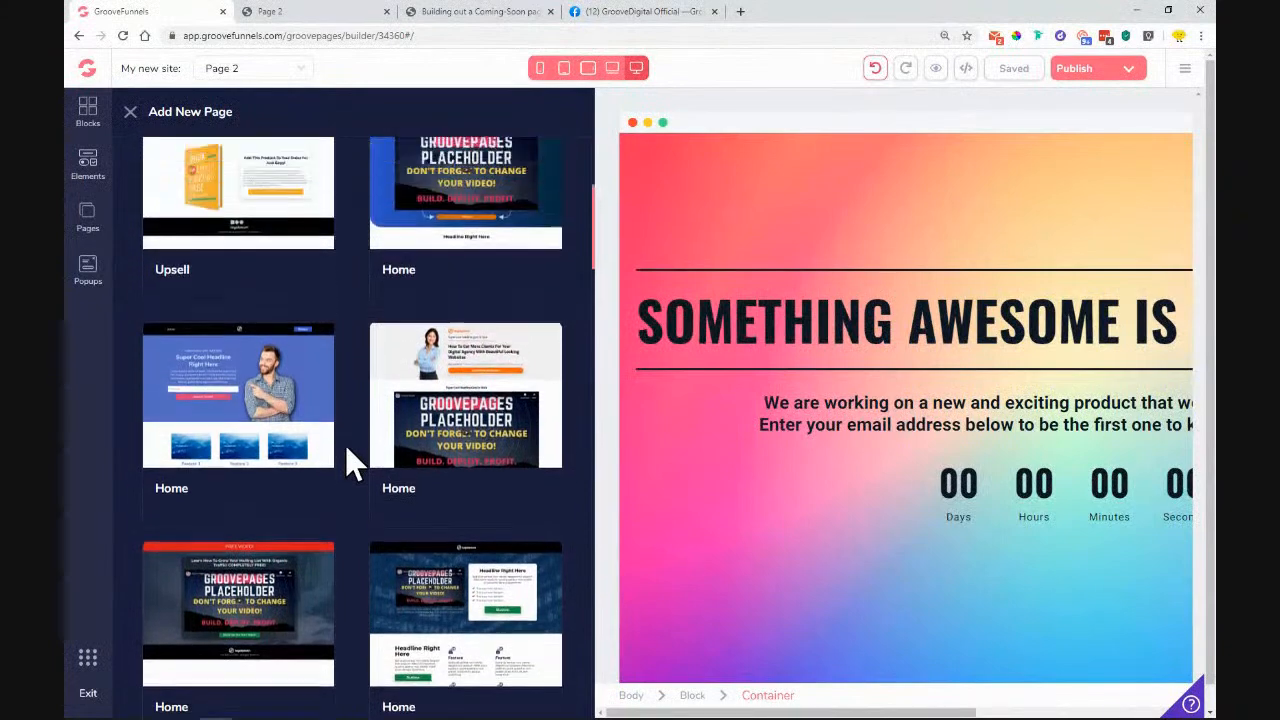
scroll(345, 450, down, 2)
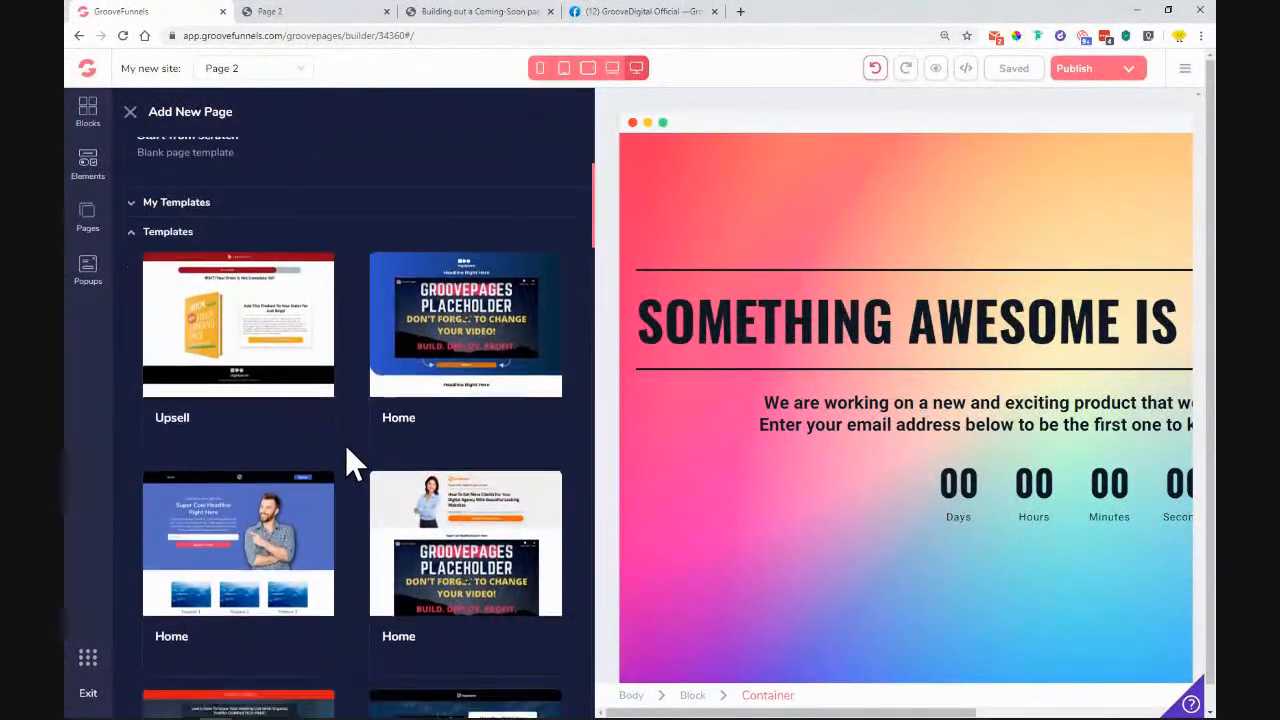
click(157, 200)
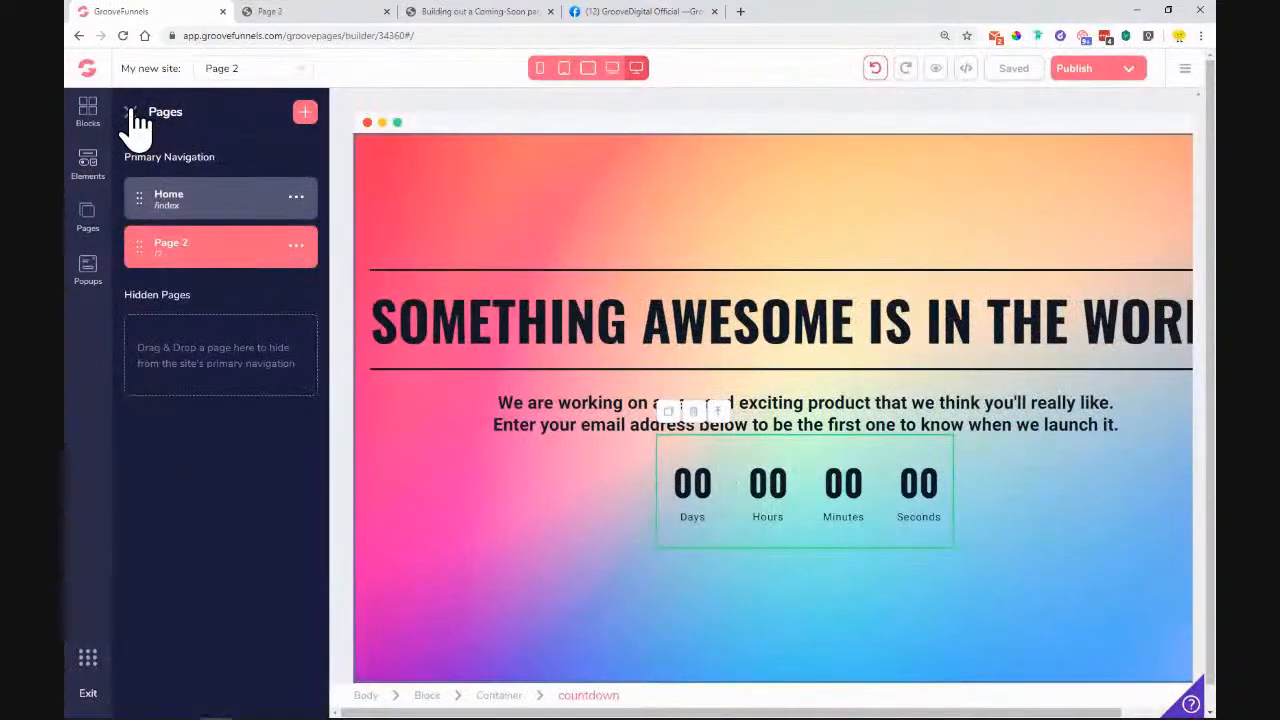
click(130, 112)
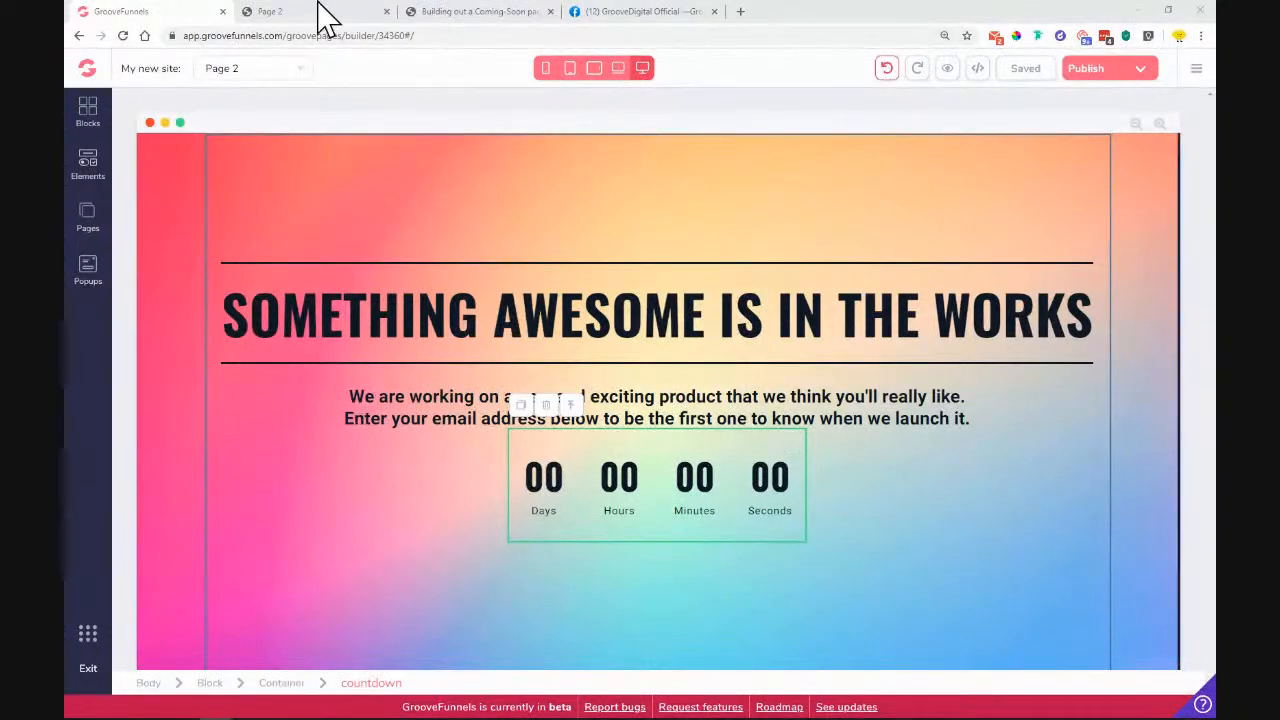
click(455, 12)
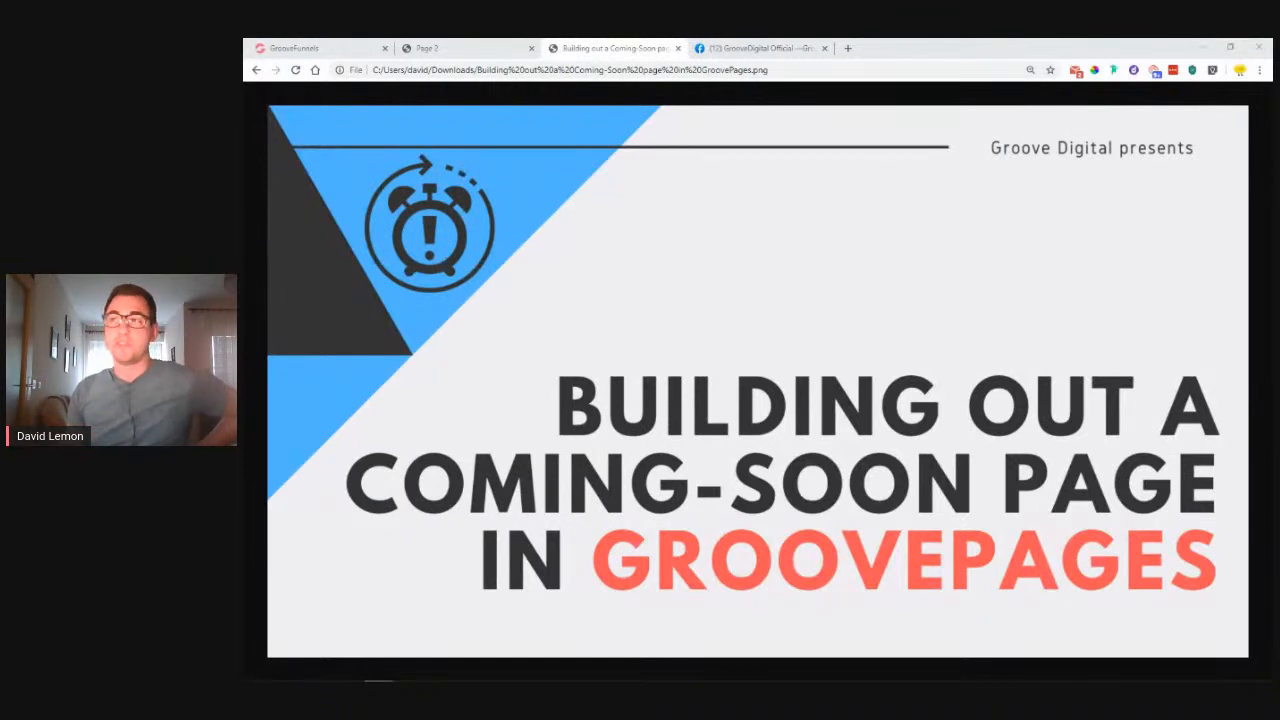
click(506, 49)
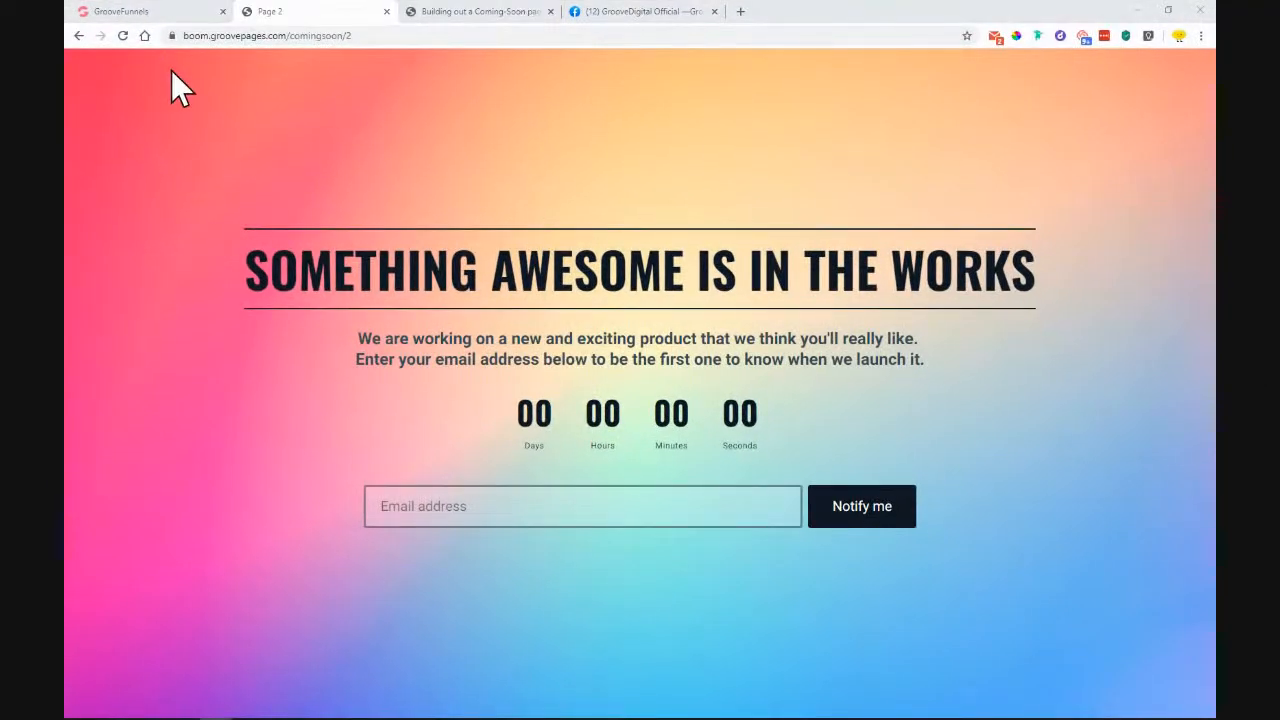
Step: Return to the page builder and add an empty container below the countdown
click(336, 50)
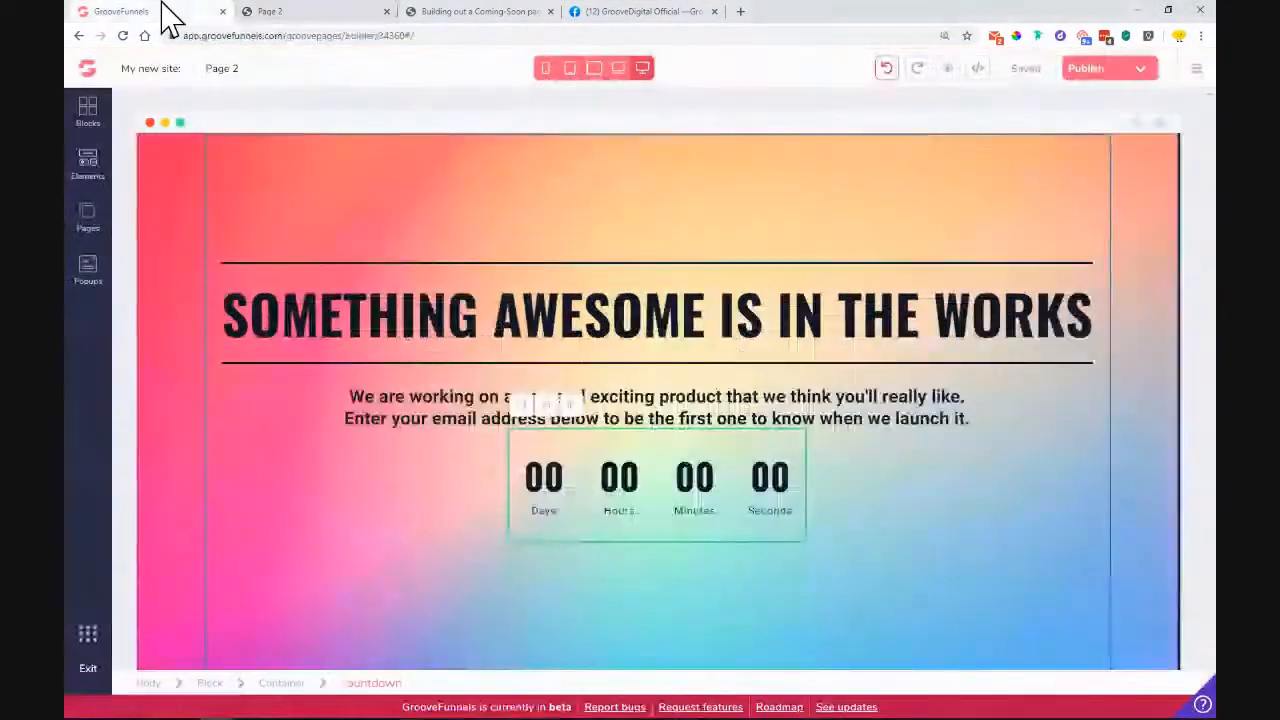
click(88, 165)
drag(143, 226, 803, 585)
Step: Place an empty form in the new container and add an input field and a submit button to it
scroll(265, 435, down, 10)
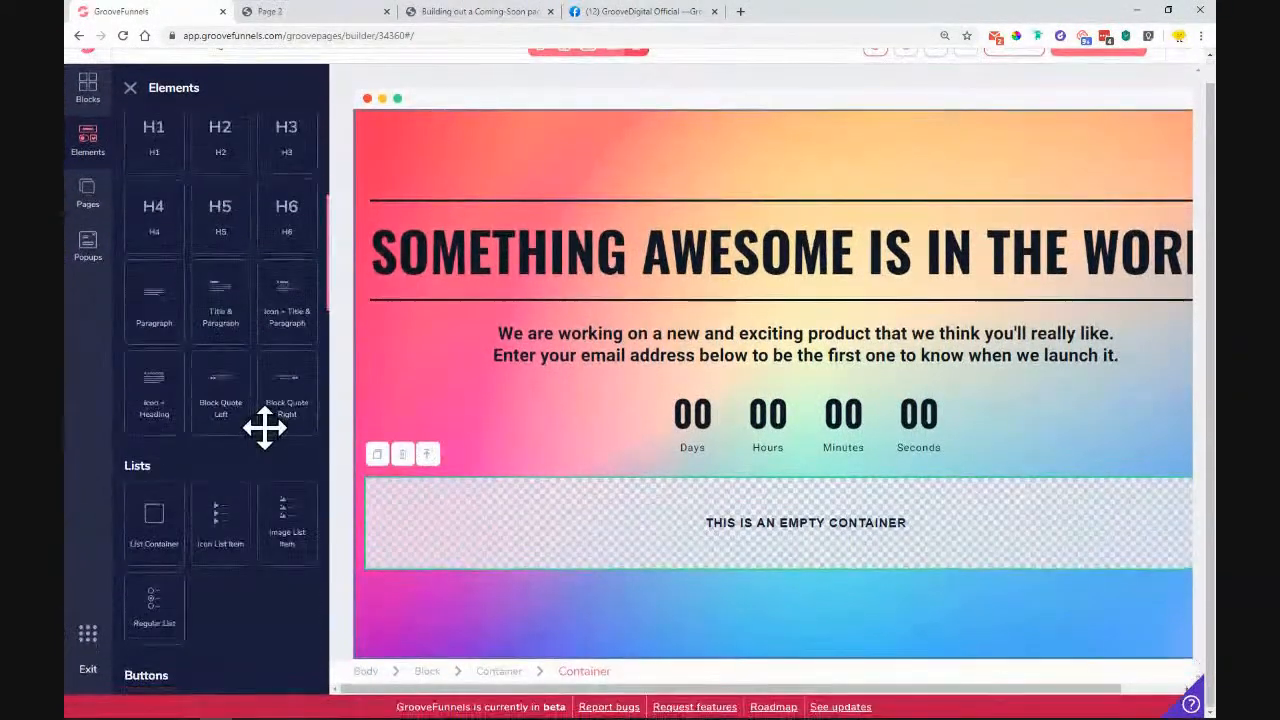
scroll(266, 436, down, 3)
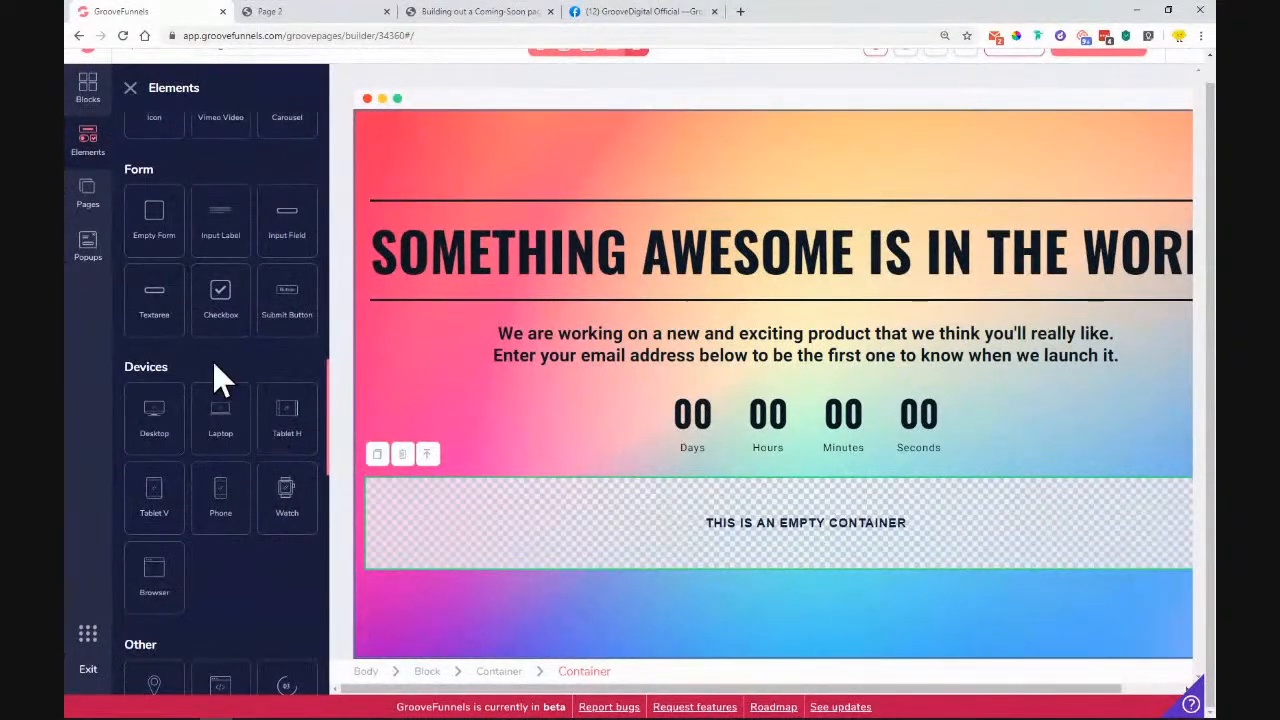
drag(172, 256, 701, 532)
drag(286, 214, 587, 517)
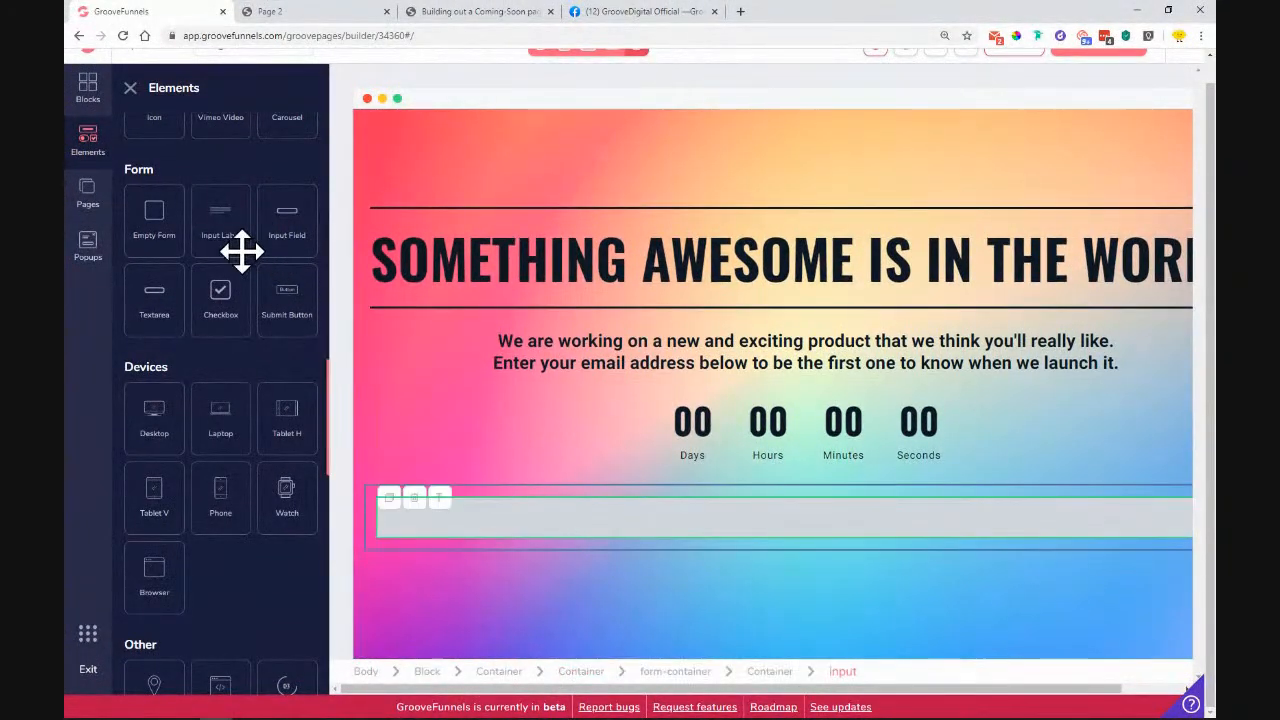
drag(297, 300, 530, 535)
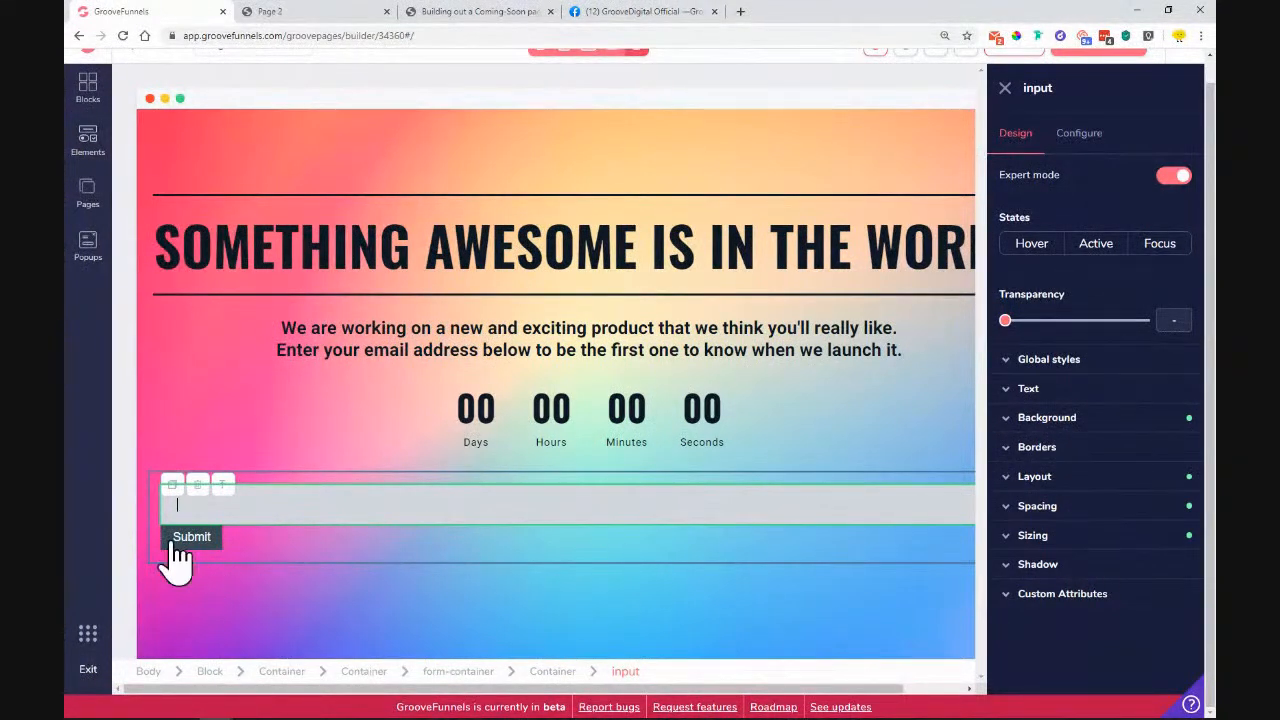
Step: Set the form input field's maximum width to 30rem
click(1124, 535)
scroll(1120, 578, down, 1)
click(1128, 565)
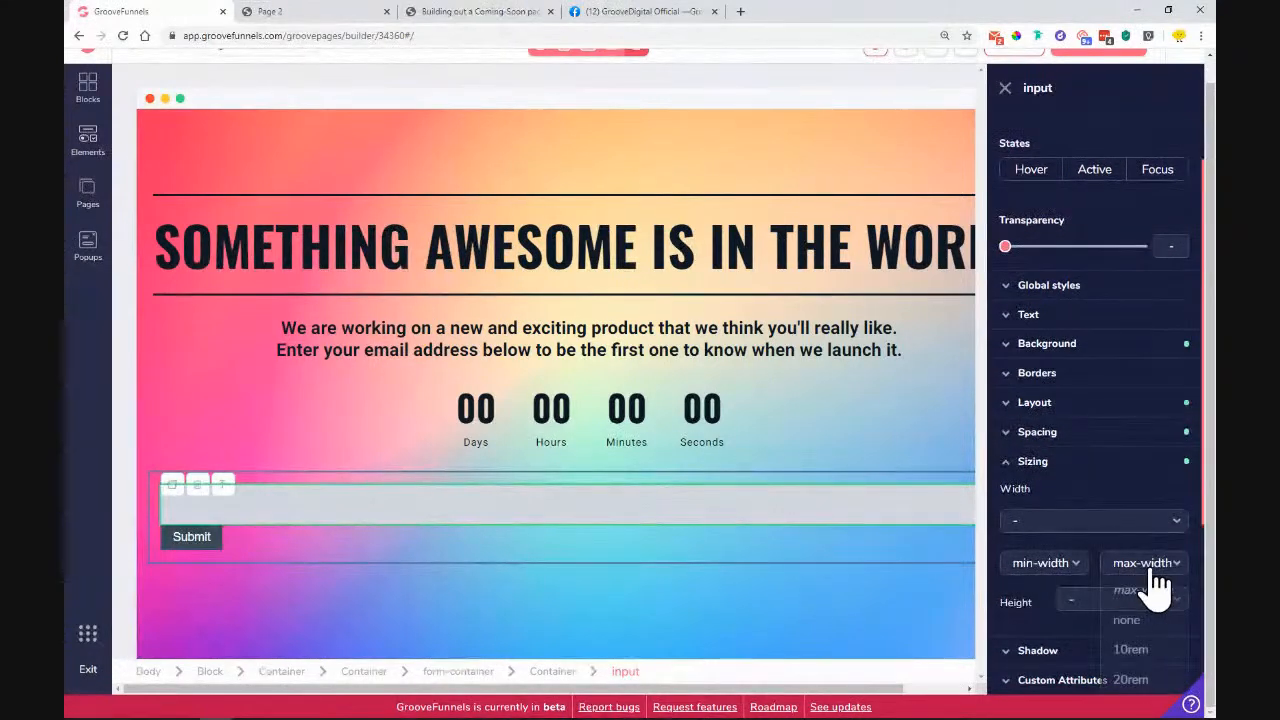
click(1145, 574)
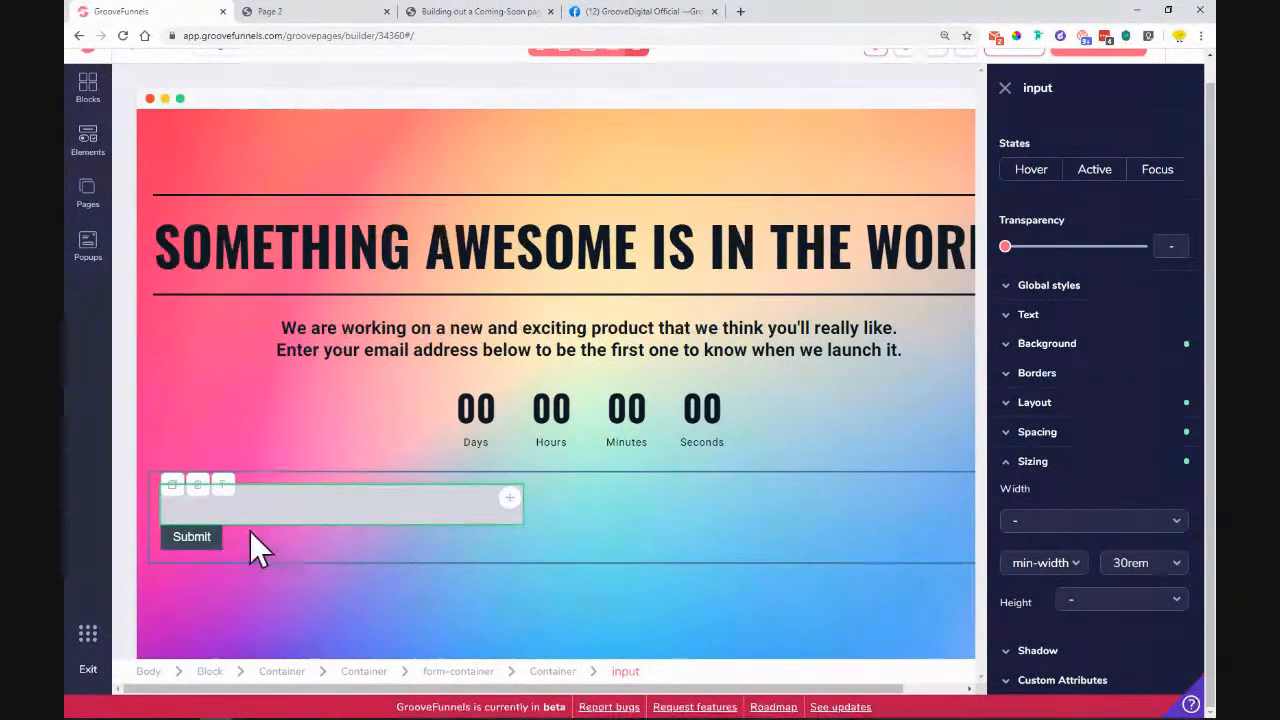
Step: Set the input field's display to inline-flex so the submit button sits beside it
click(1053, 405)
click(1151, 452)
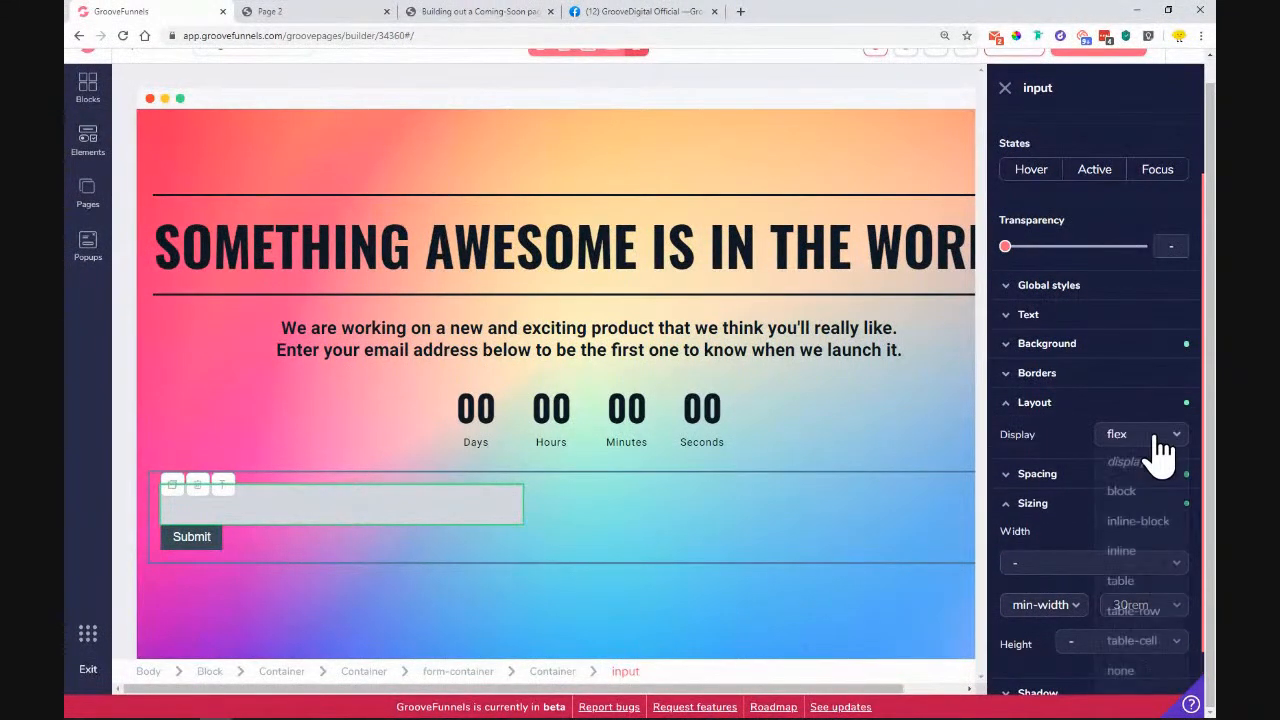
click(1140, 679)
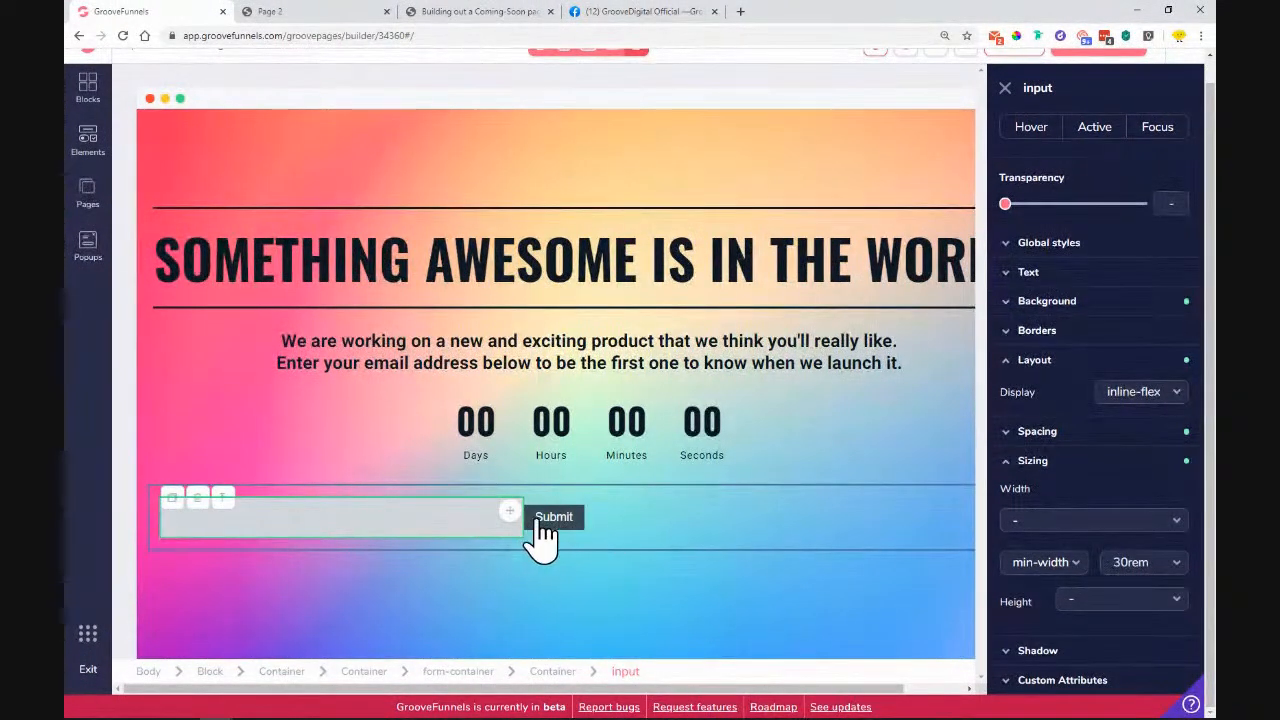
click(1033, 465)
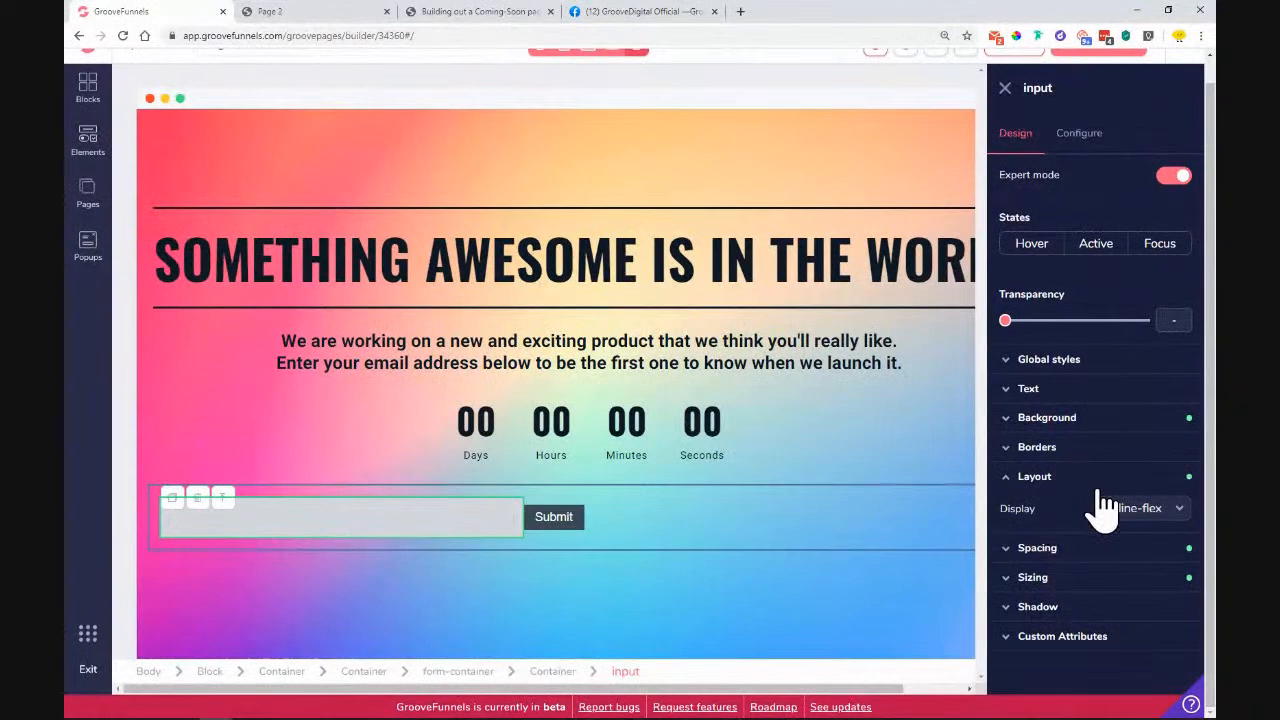
Step: Give the input field a right margin of 0.5rem
click(1055, 549)
scroll(1106, 590, down, 2)
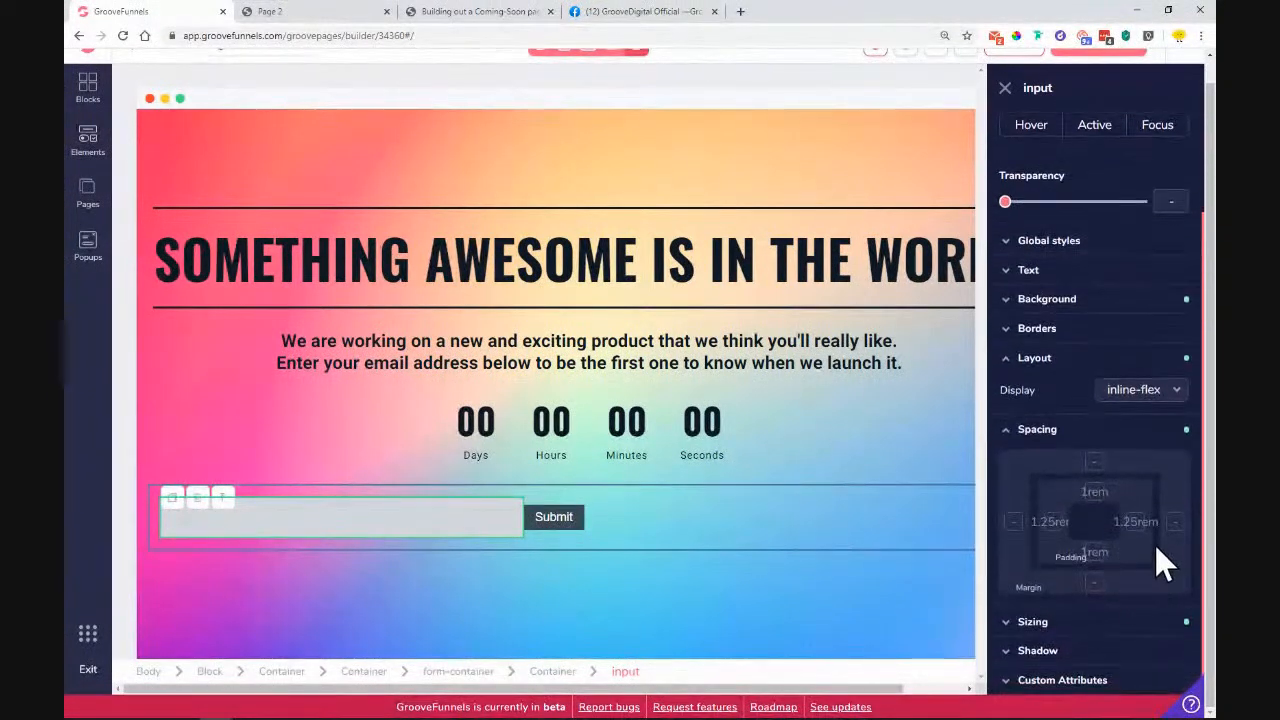
click(1175, 522)
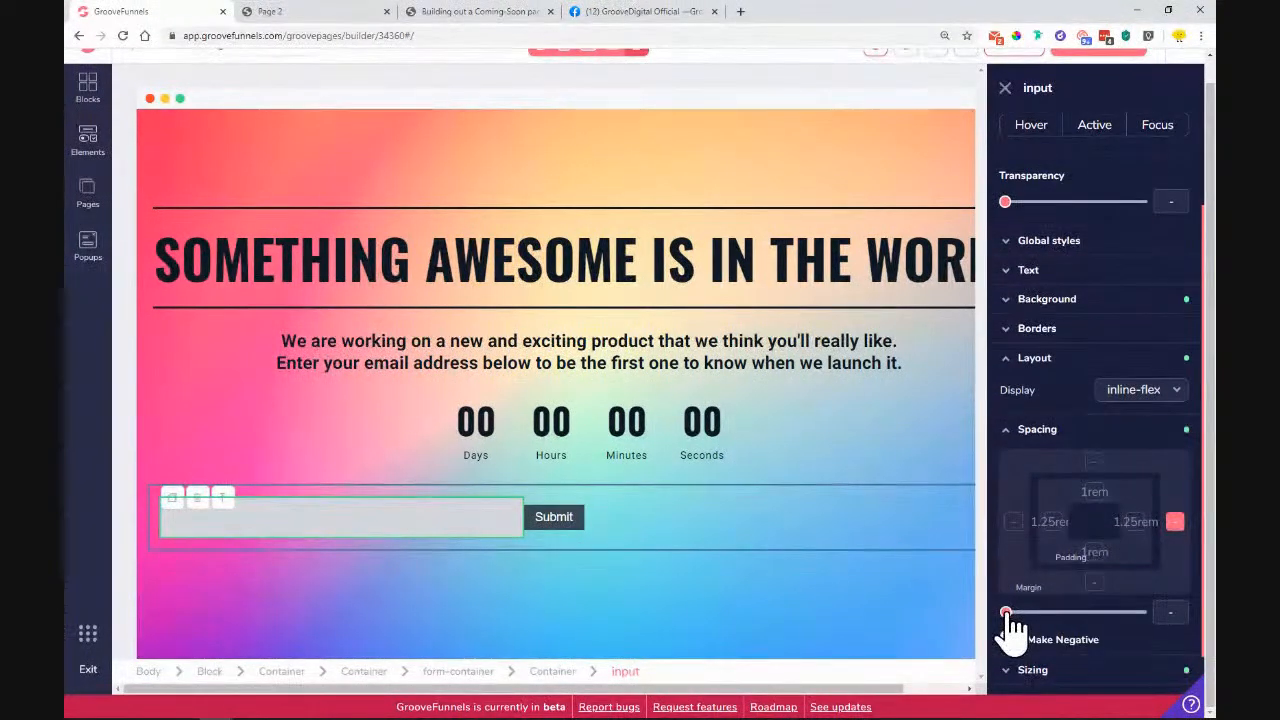
drag(1013, 612, 1025, 612)
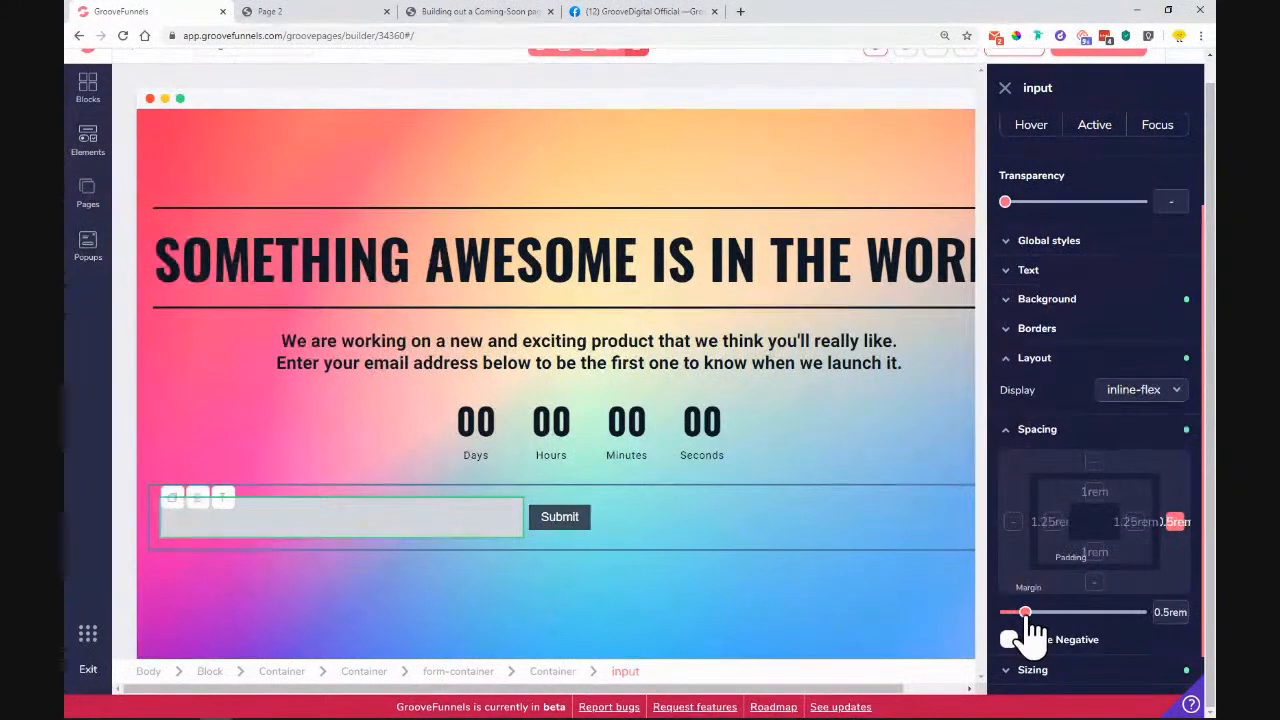
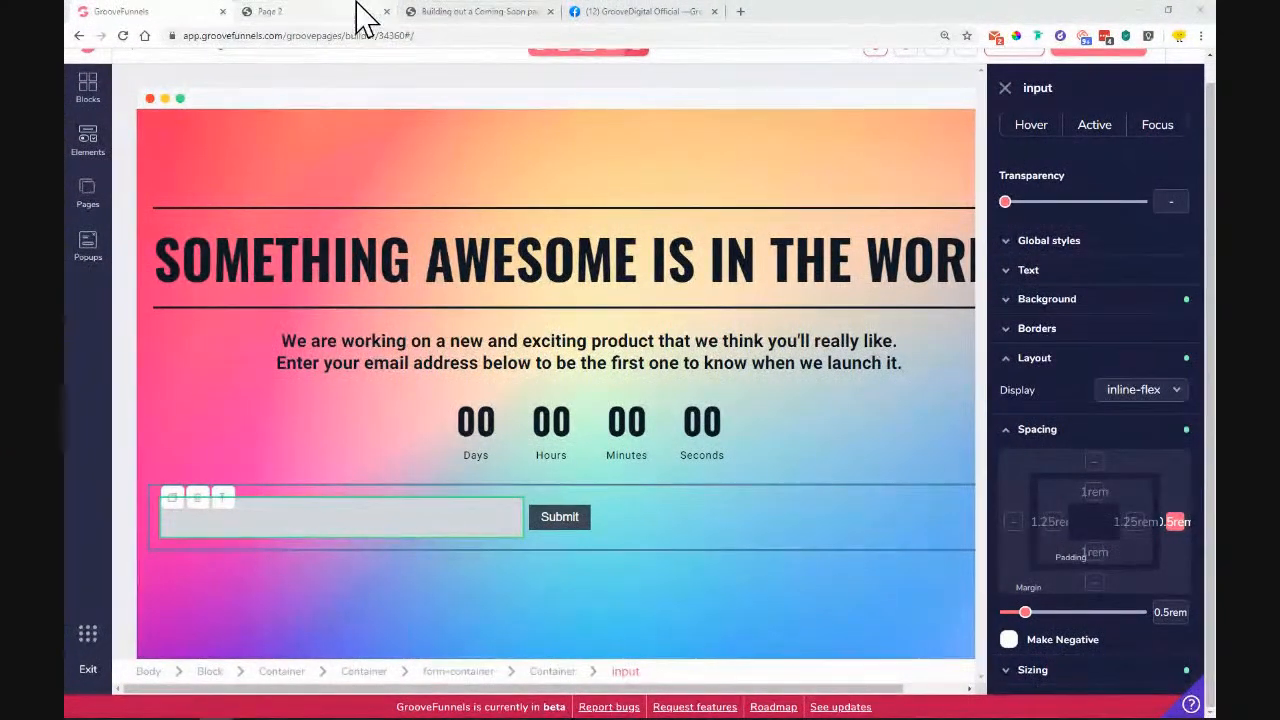
Step: Check the email field on the published example and give the input field a white #FFFFFF background with 50% transparency
click(360, 12)
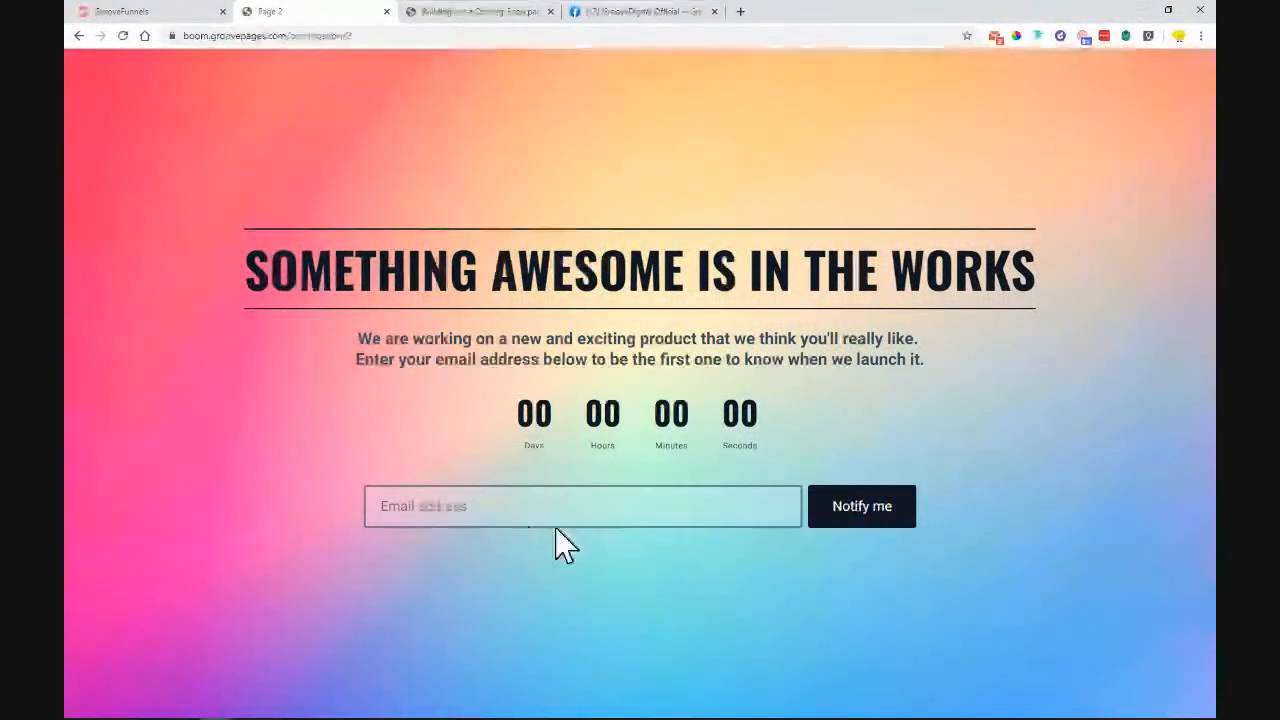
click(112, 11)
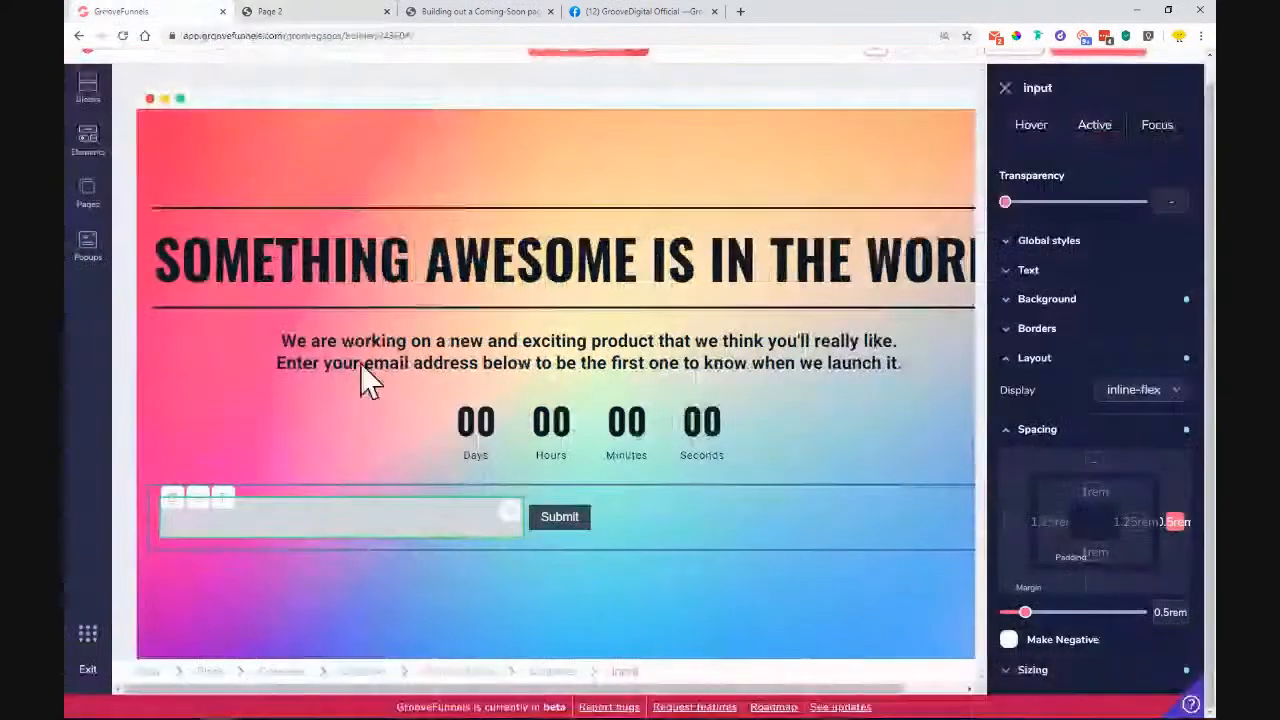
click(1030, 430)
click(1068, 420)
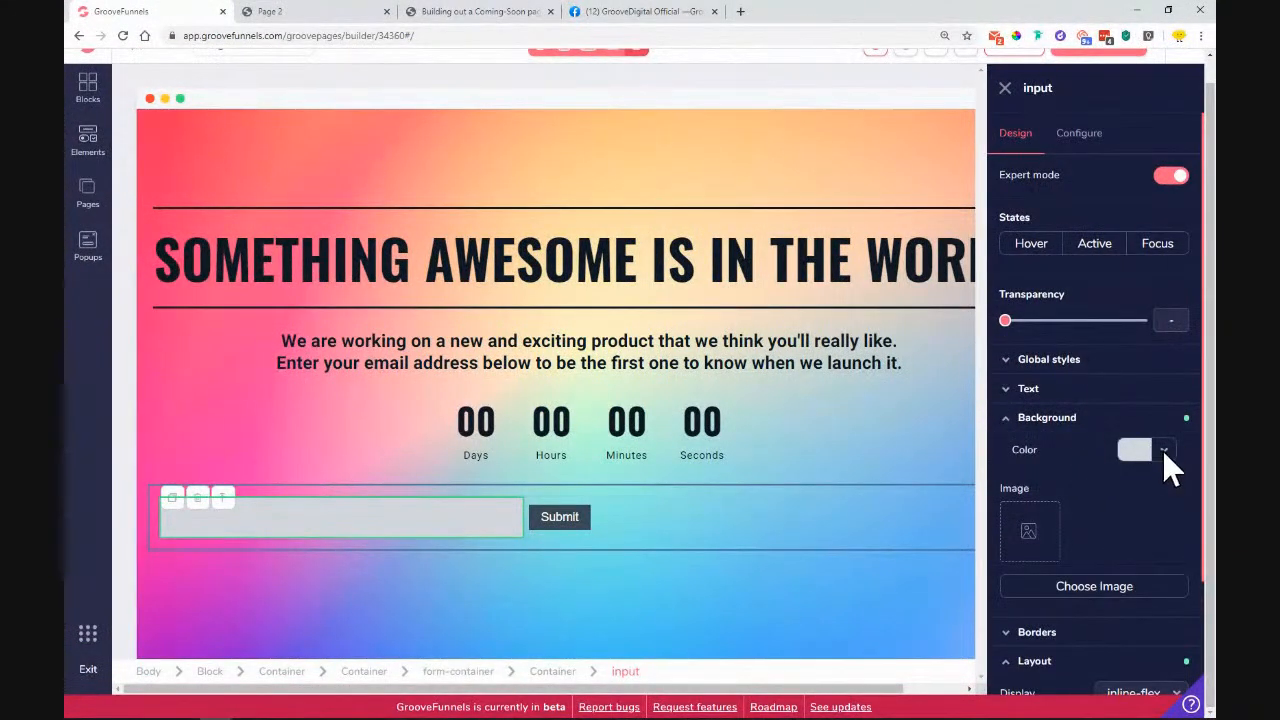
click(1163, 450)
click(1007, 532)
drag(1003, 594, 1058, 594)
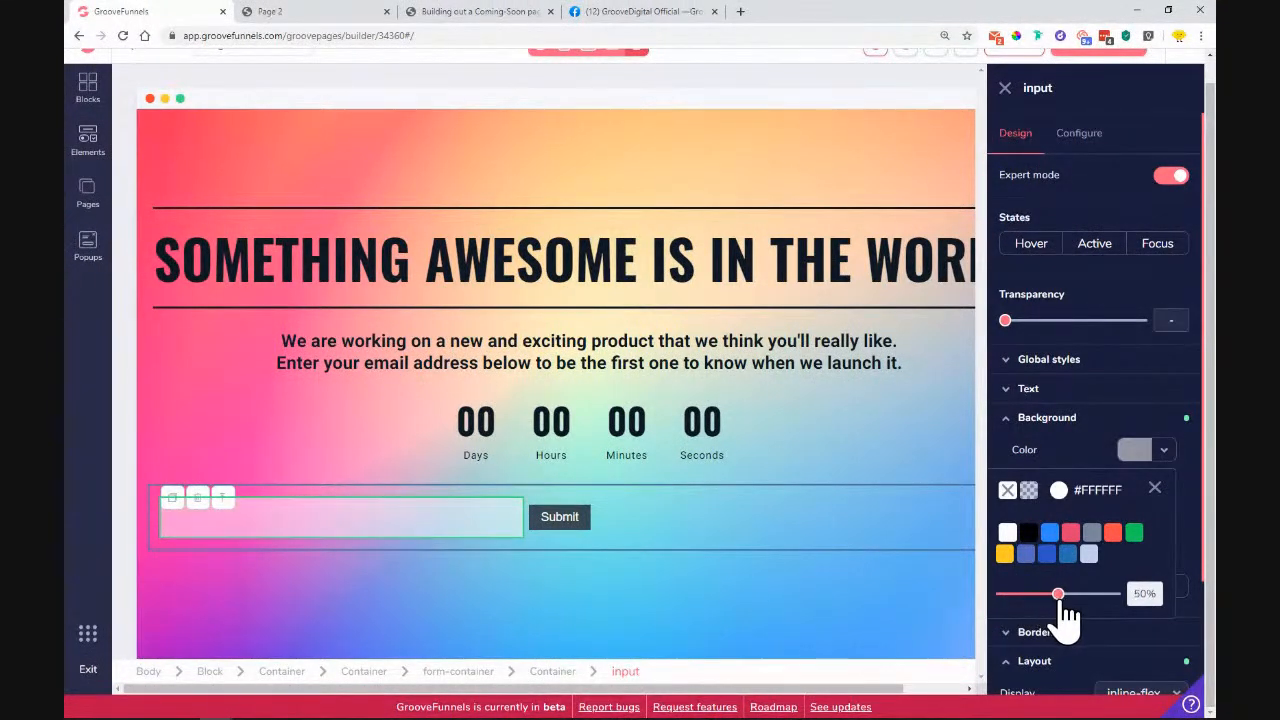
click(1156, 490)
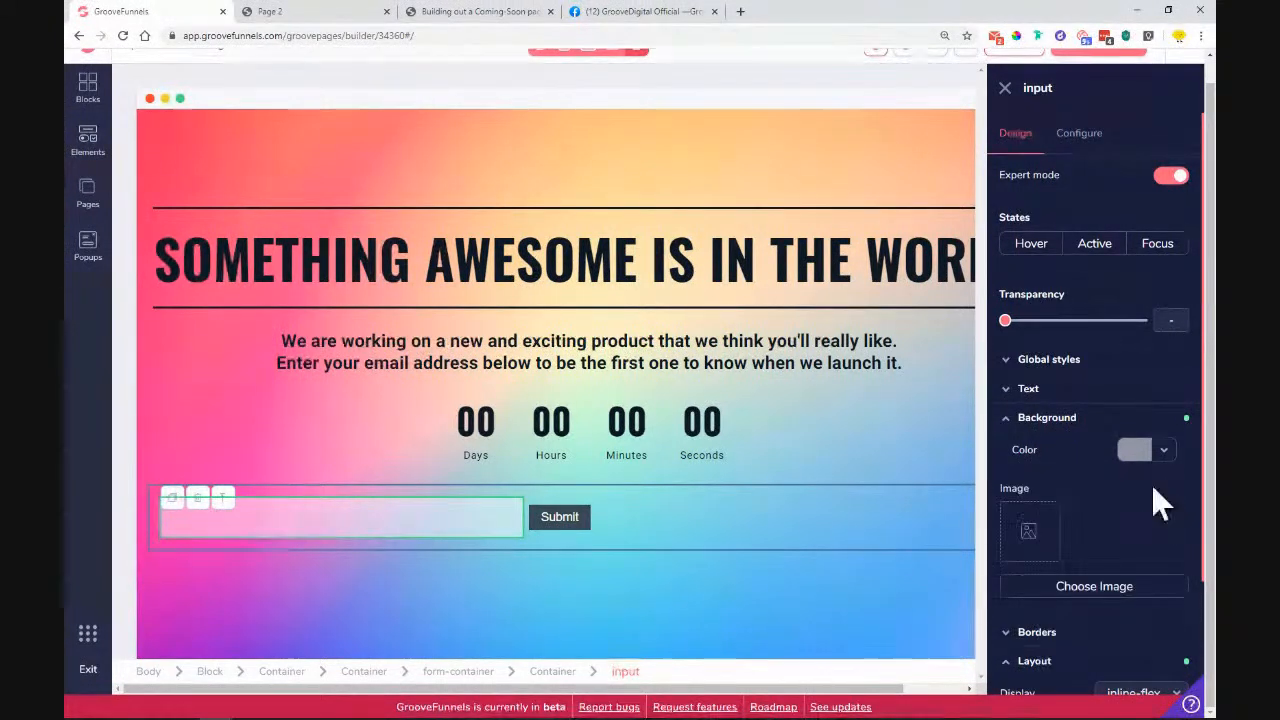
click(1046, 420)
Step: Set the input field's border width to 3px on all sides
click(1044, 456)
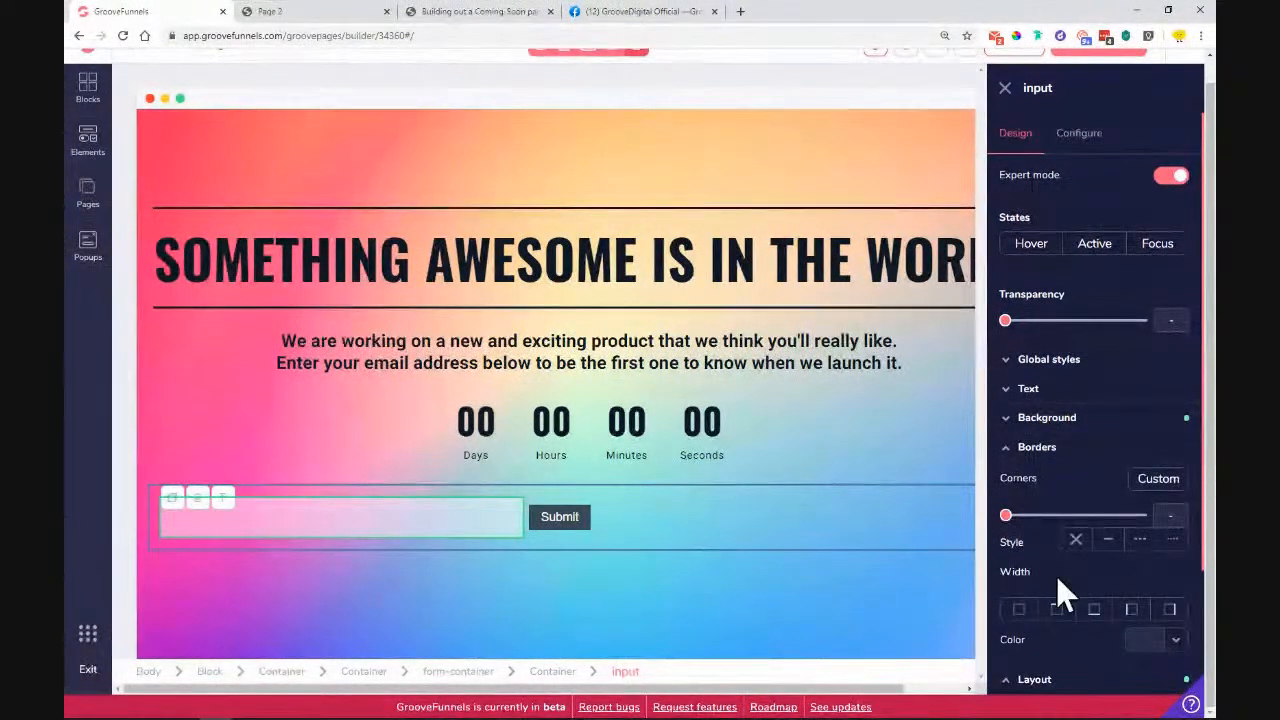
scroll(1062, 580, down, 2)
click(1019, 471)
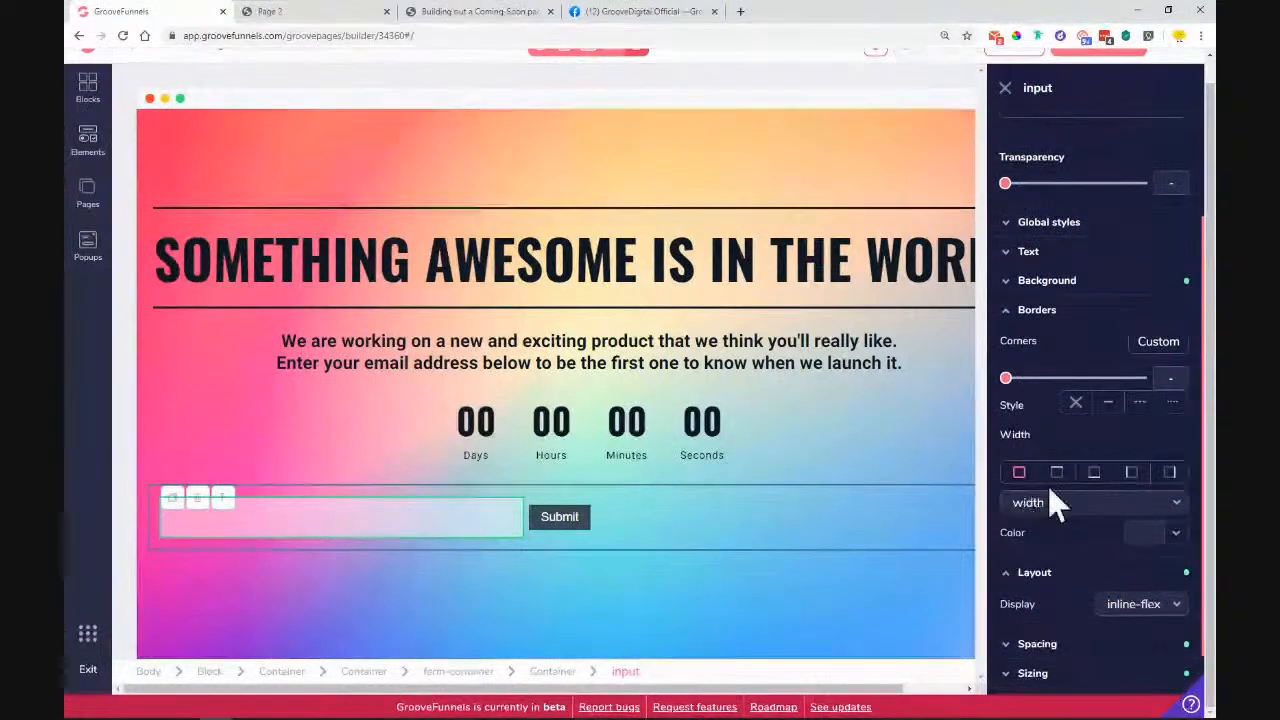
click(1047, 512)
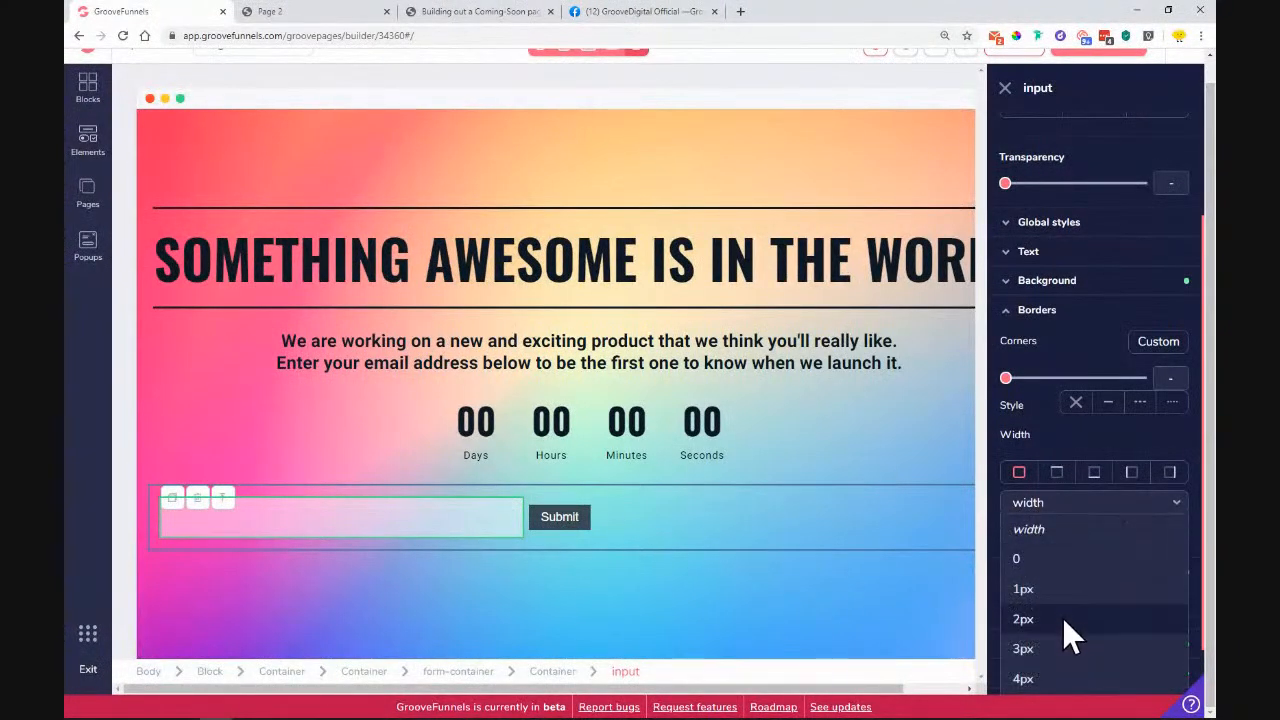
click(1062, 619)
click(1060, 508)
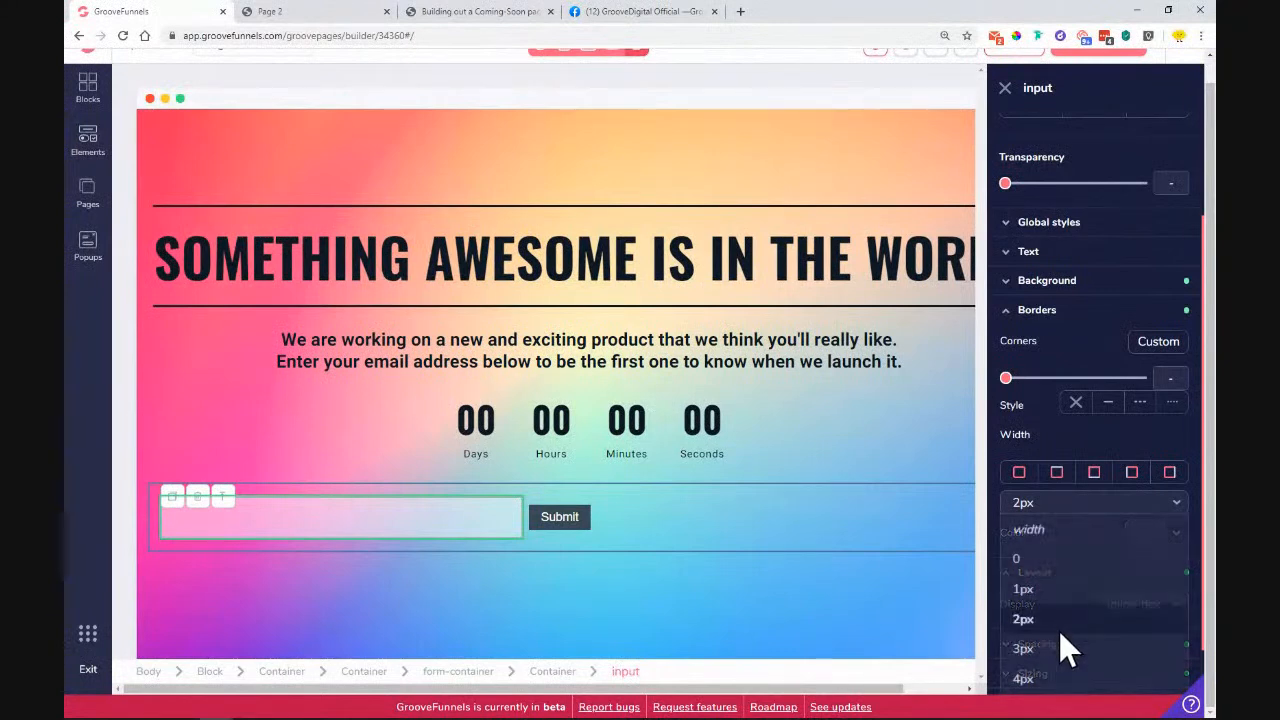
click(1058, 648)
Step: Colour the input field's border #394B56 with 40% transparency and round its corners
click(1188, 532)
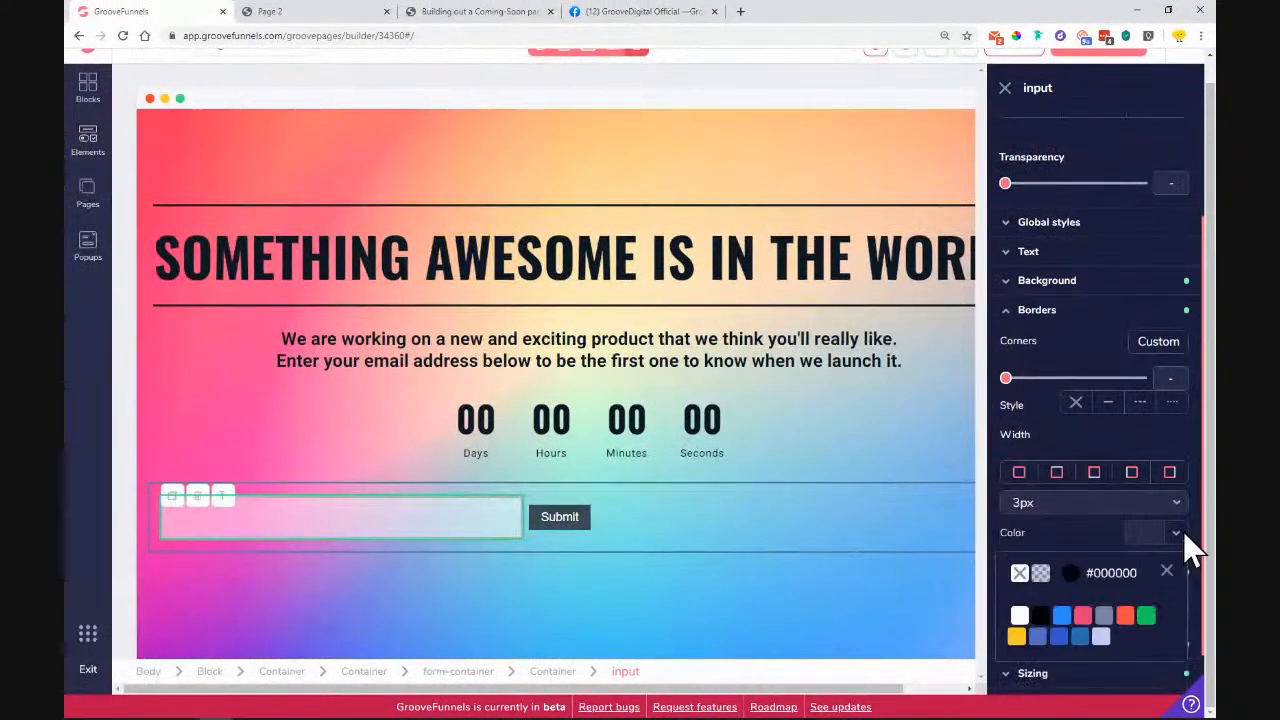
scroll(1110, 645, down, 1)
scroll(1113, 665, down, 1)
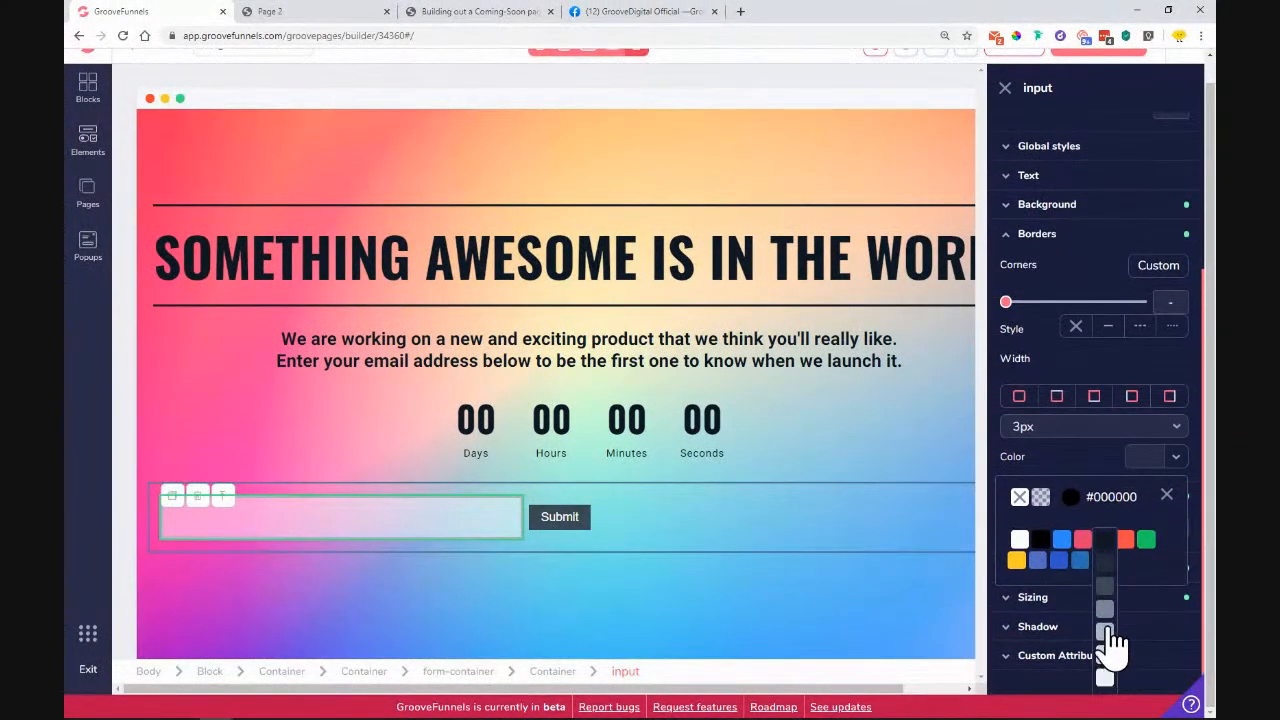
click(1105, 609)
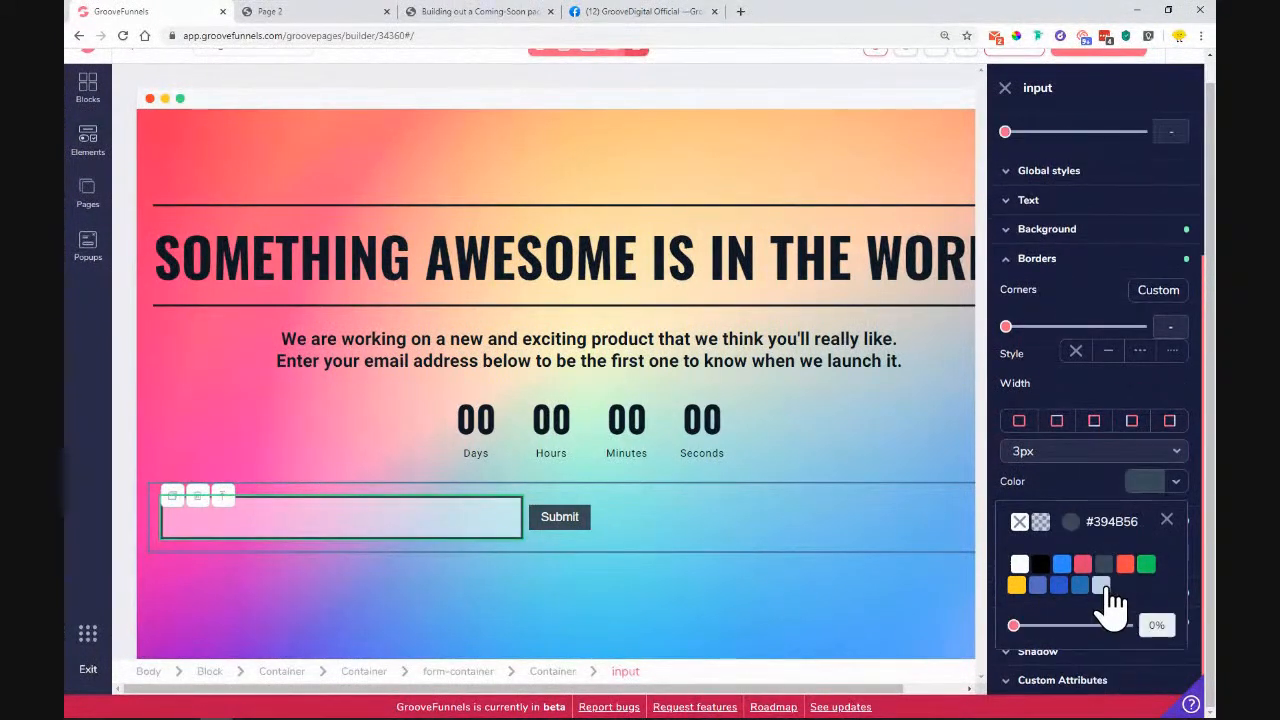
drag(1015, 628, 1059, 630)
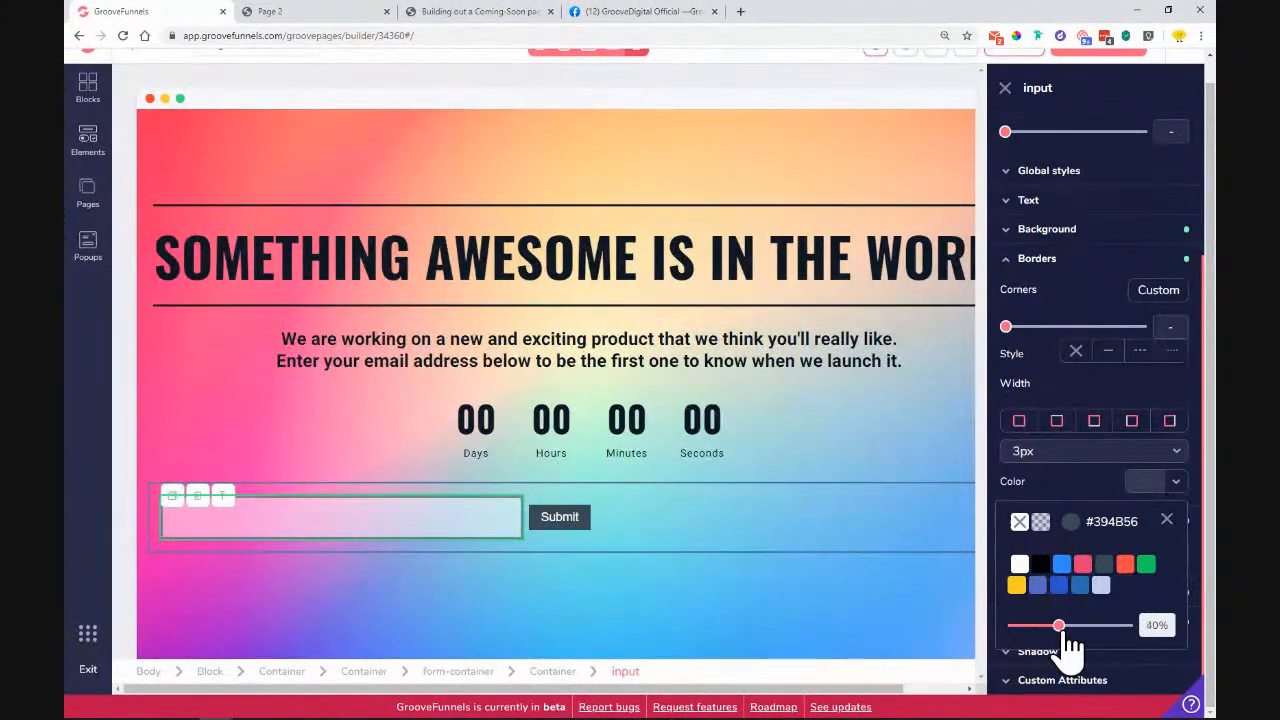
click(1167, 519)
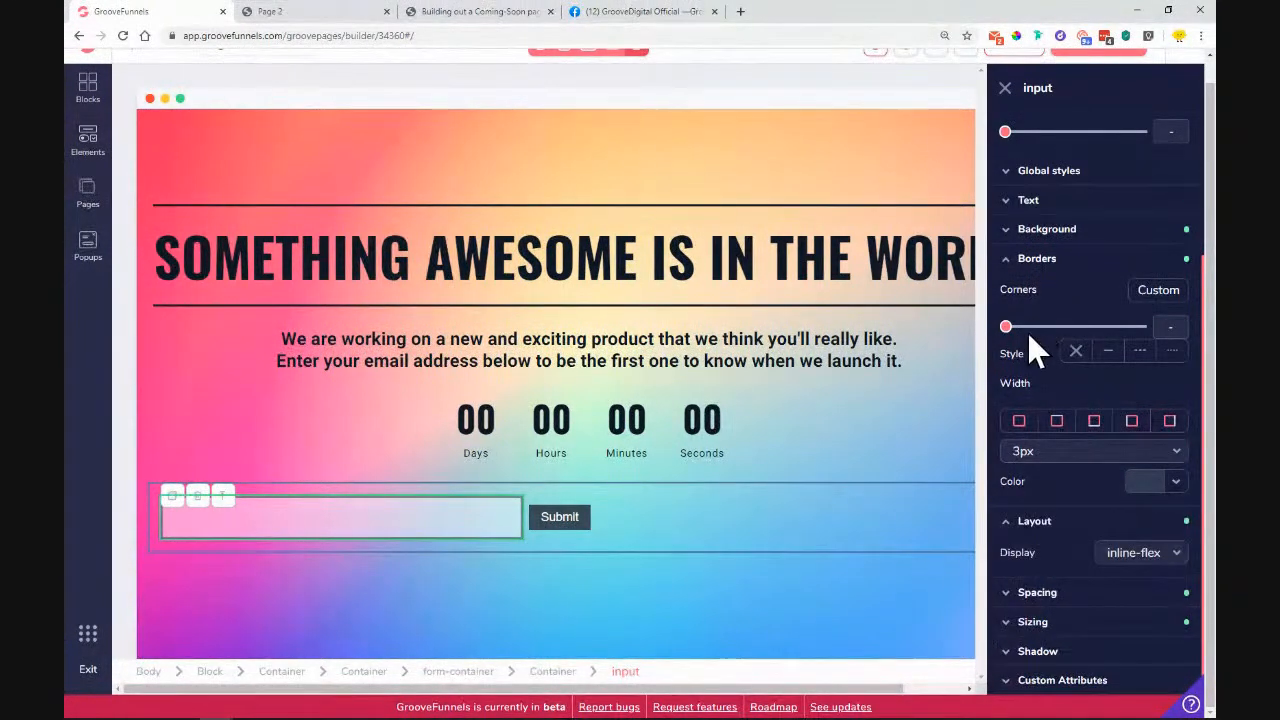
drag(1008, 330, 1071, 337)
Step: Check the example's placeholder, then set the input field's ID and name to email and its placeholder to "Email address"
click(550, 520)
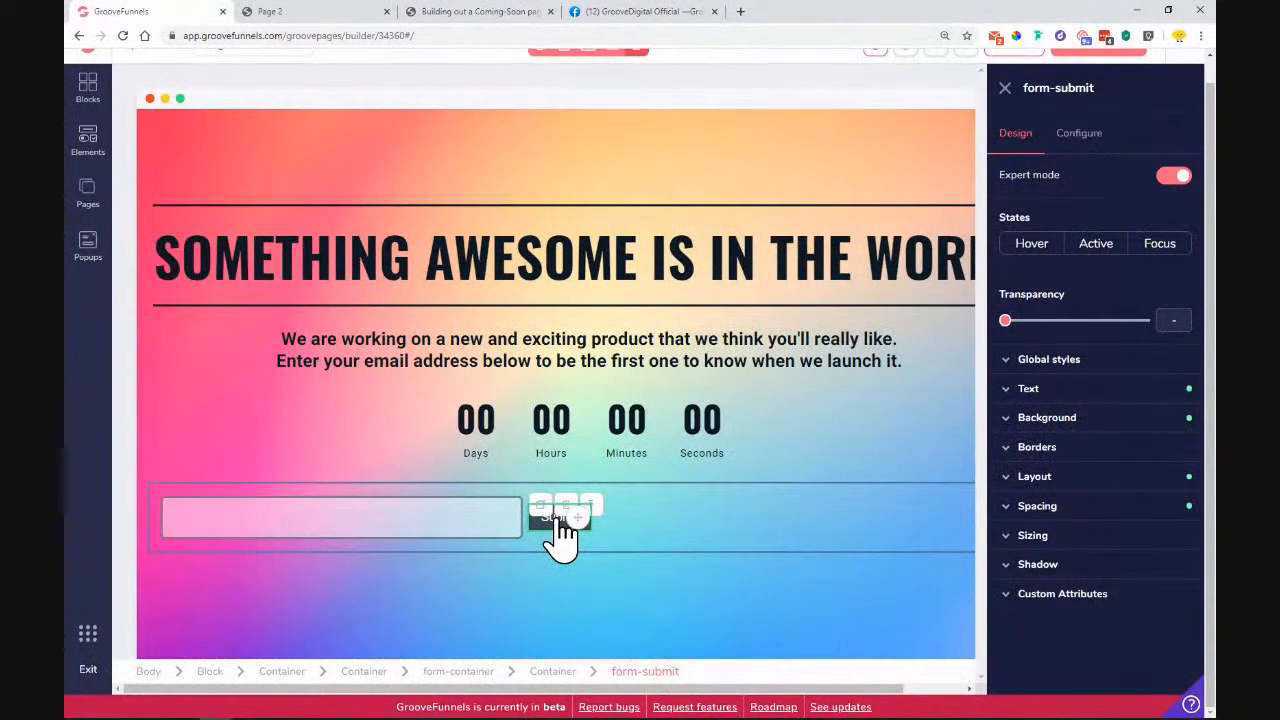
click(310, 14)
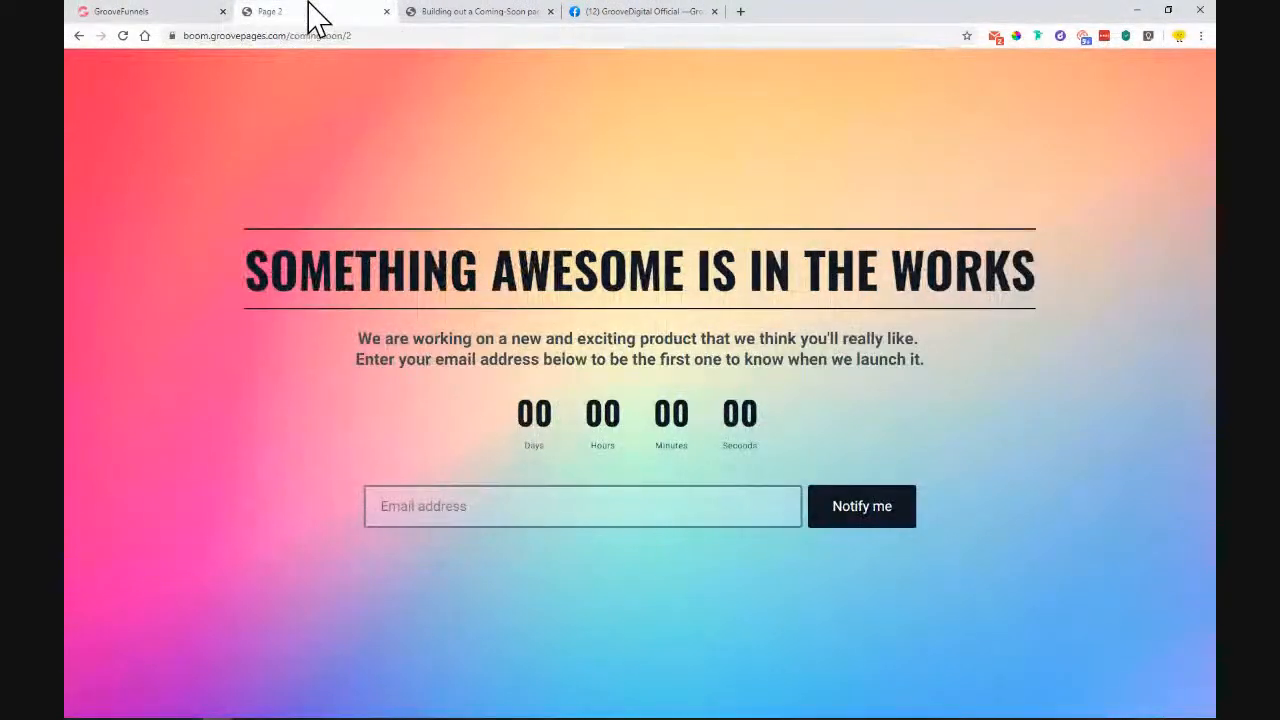
click(385, 506)
click(189, 12)
click(385, 522)
click(1092, 150)
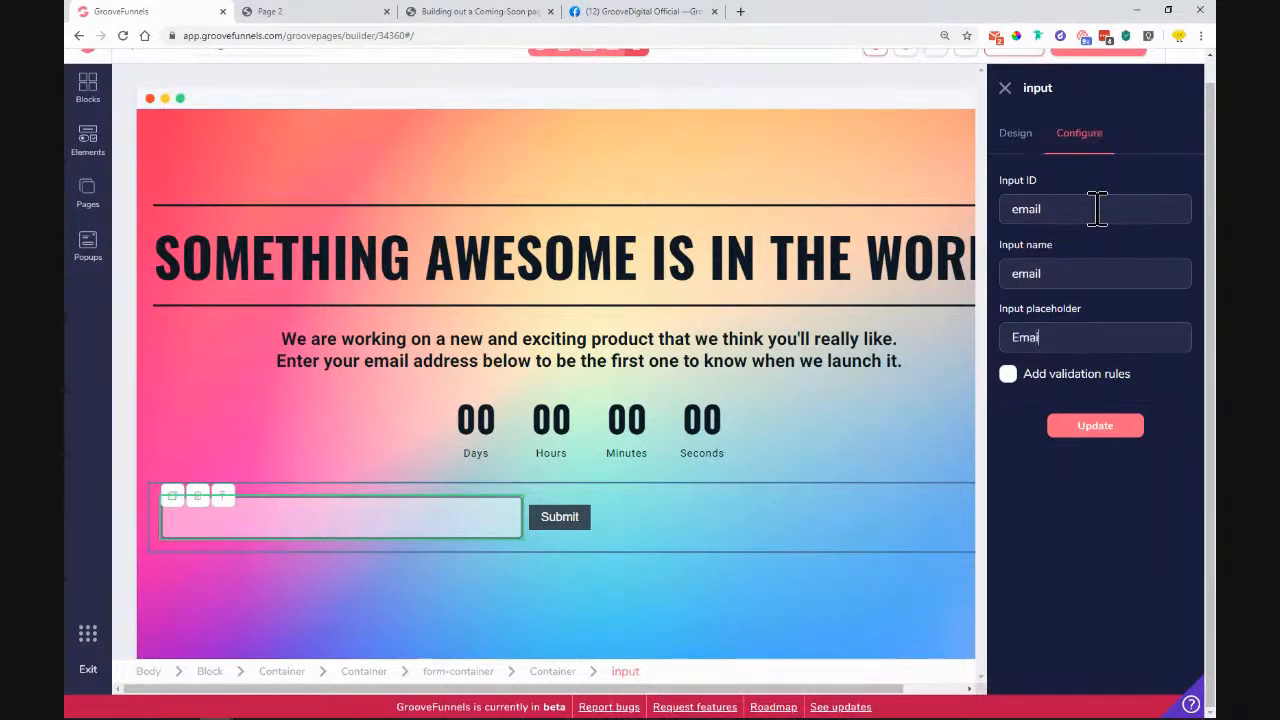
text(ad)
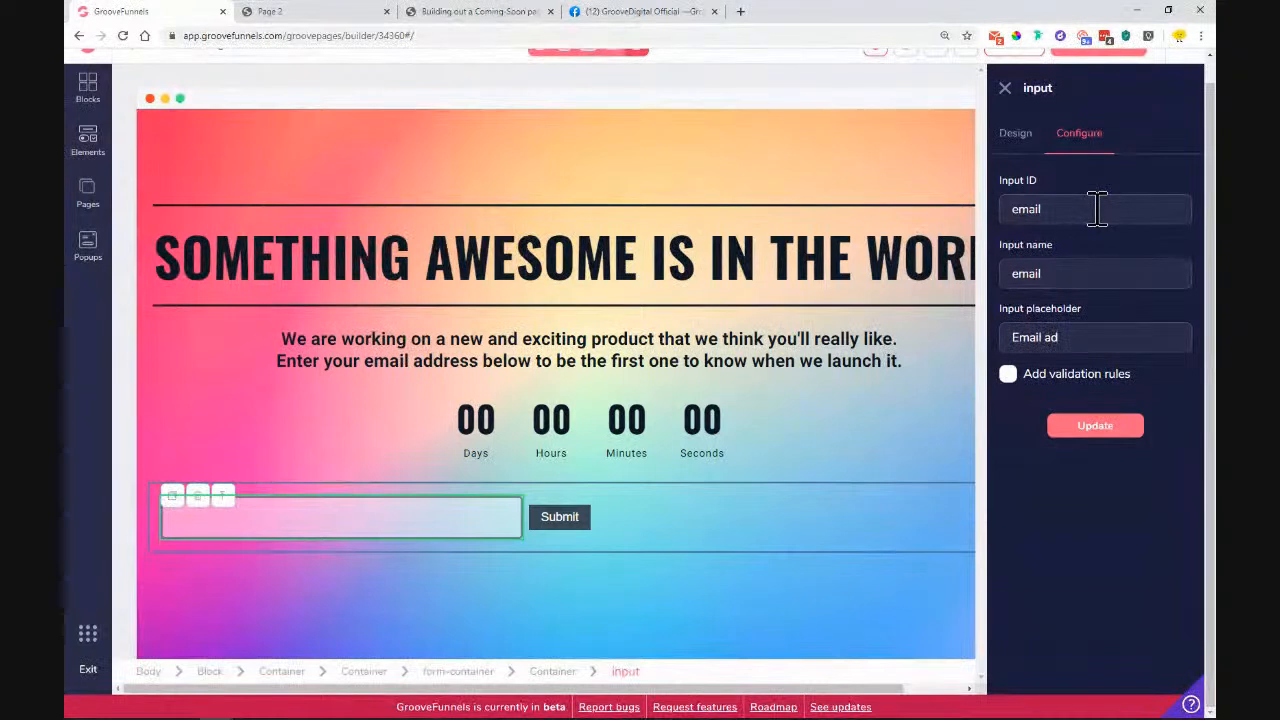
text(dress)
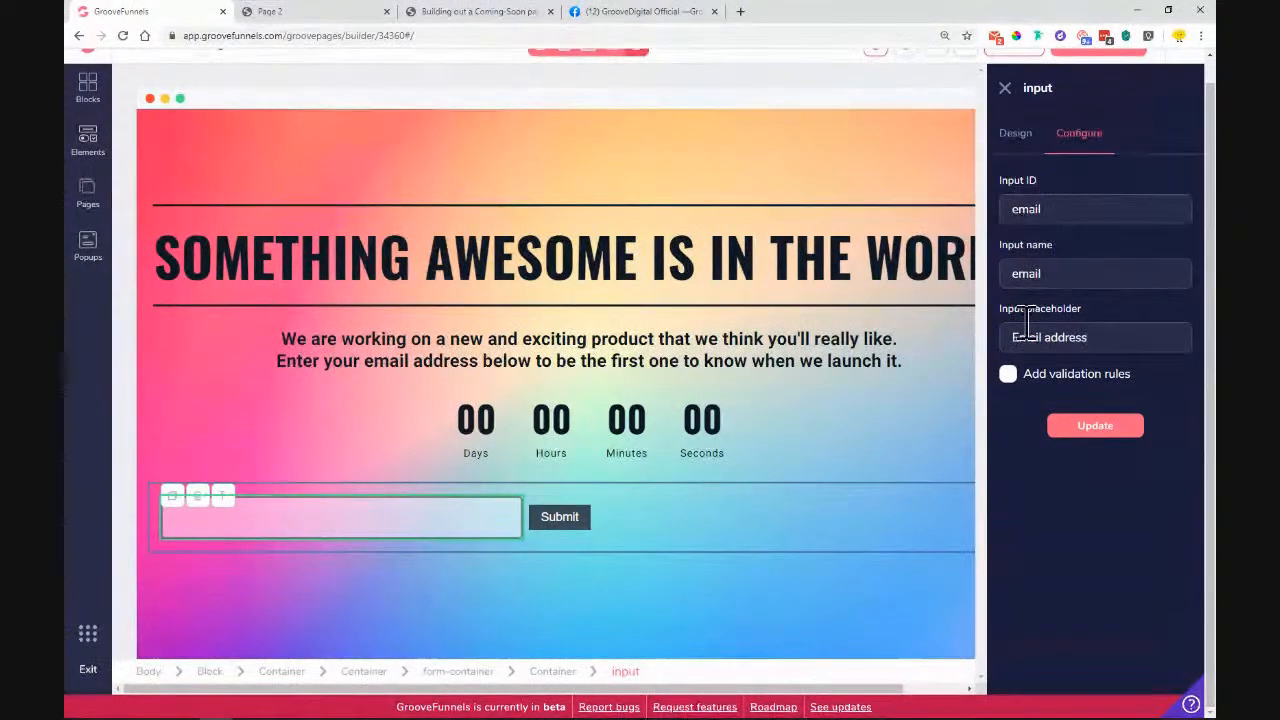
Step: Add validation rules to the input field with the input type set to email, and apply the update
click(1008, 373)
click(1032, 430)
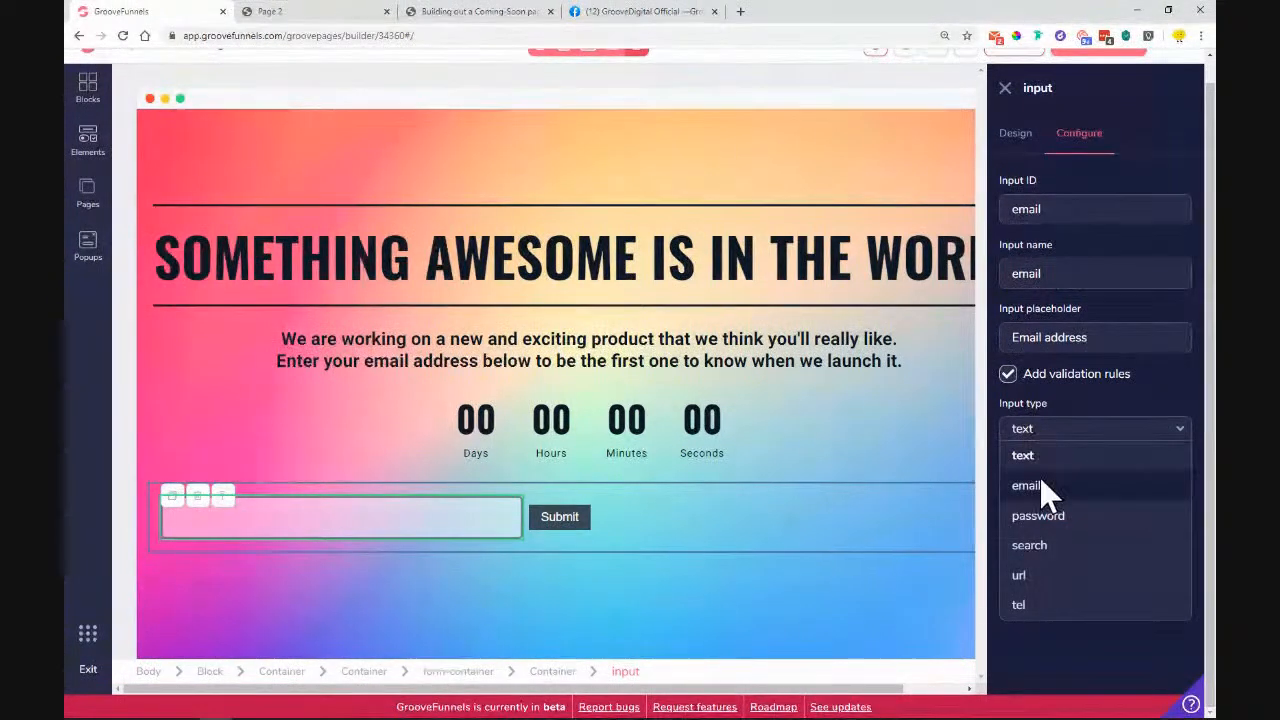
click(1035, 485)
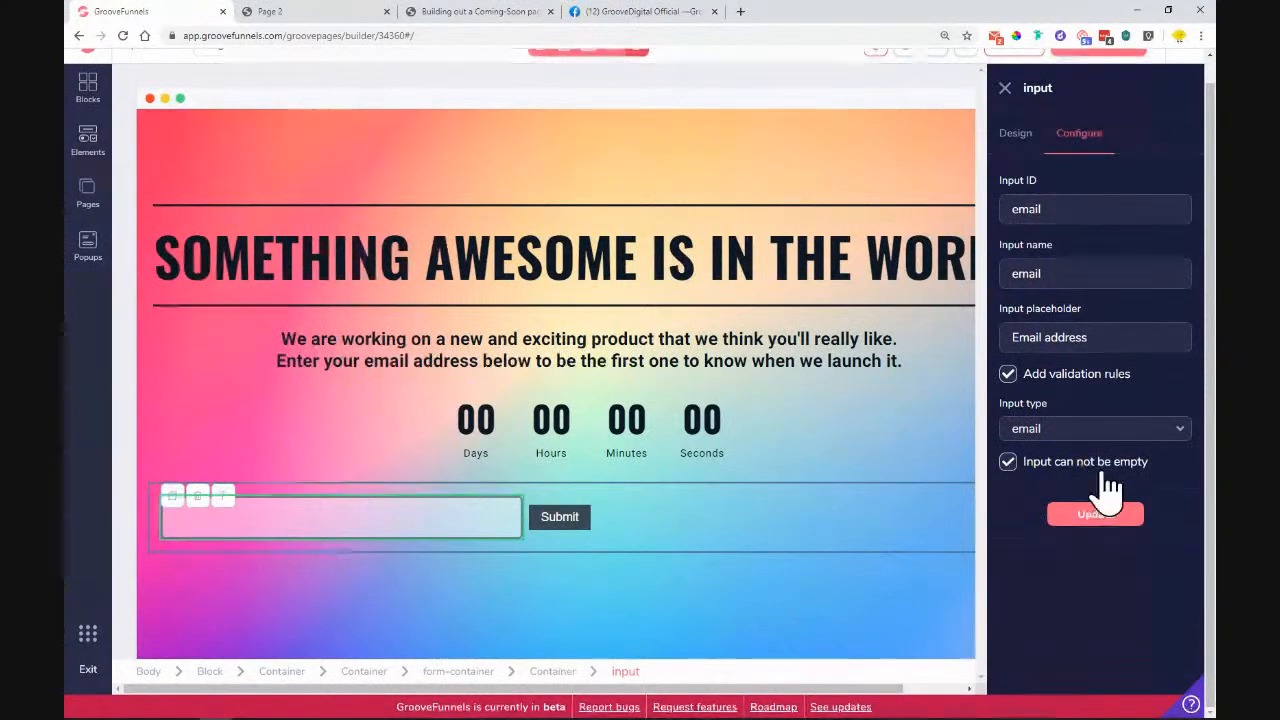
click(1095, 514)
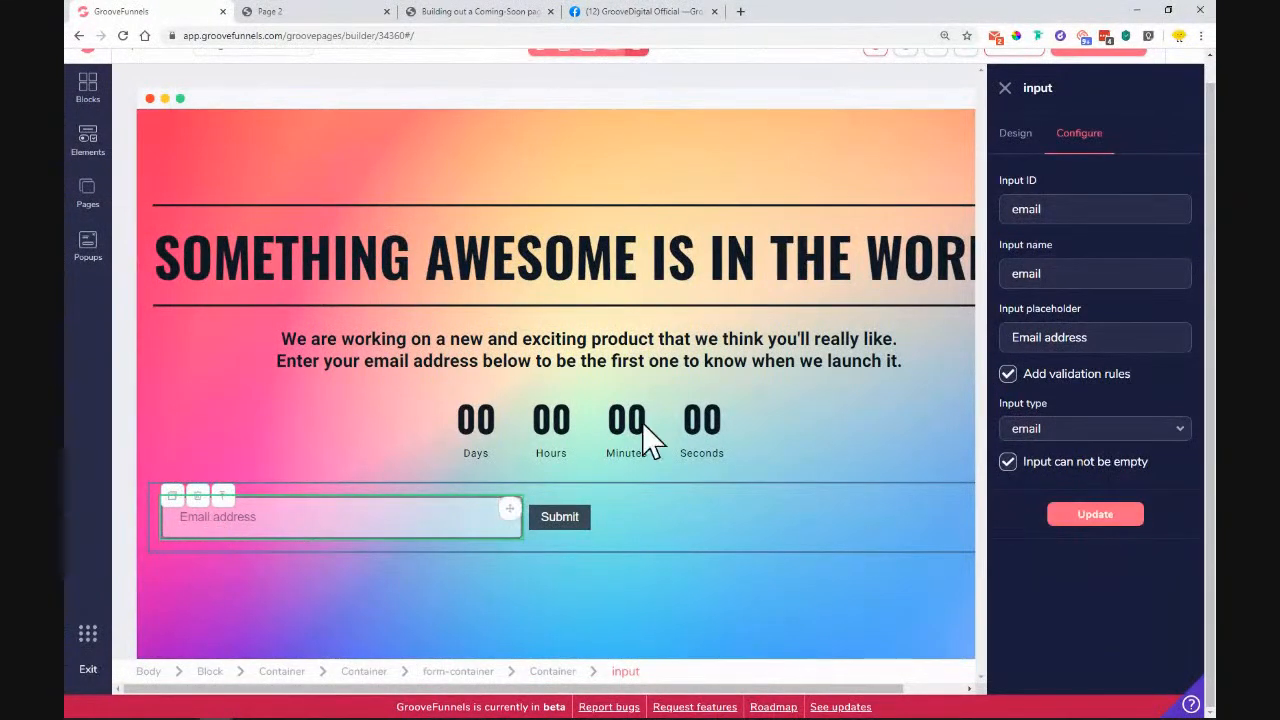
Step: Style the input field's text in roboto at 1.125rem with the colour #0F1824
click(1015, 135)
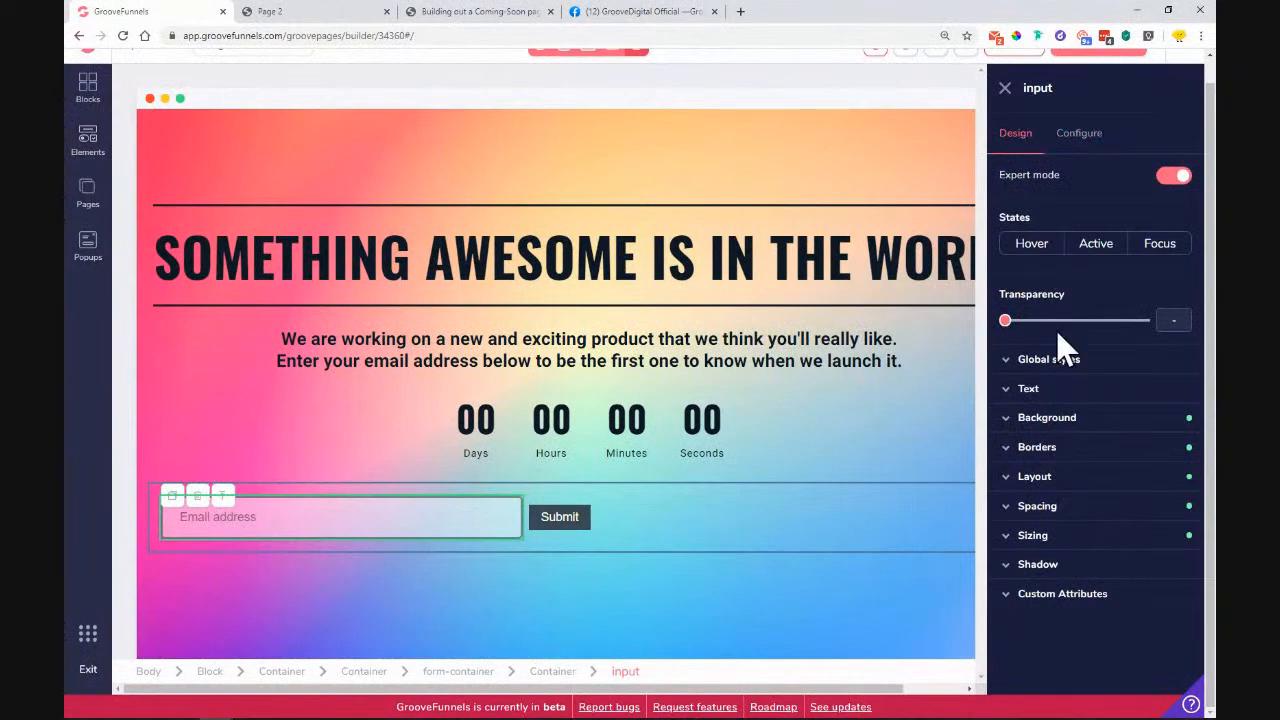
click(1050, 390)
click(1072, 422)
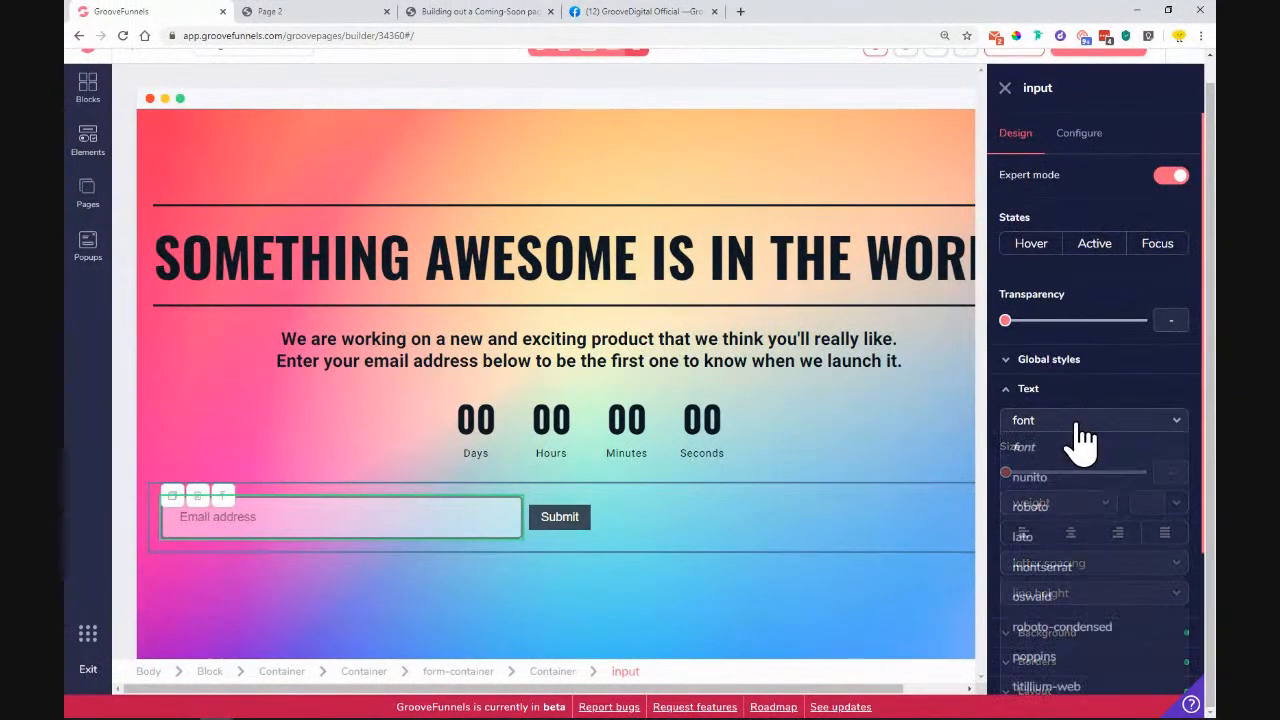
click(1045, 502)
drag(1010, 477, 1052, 480)
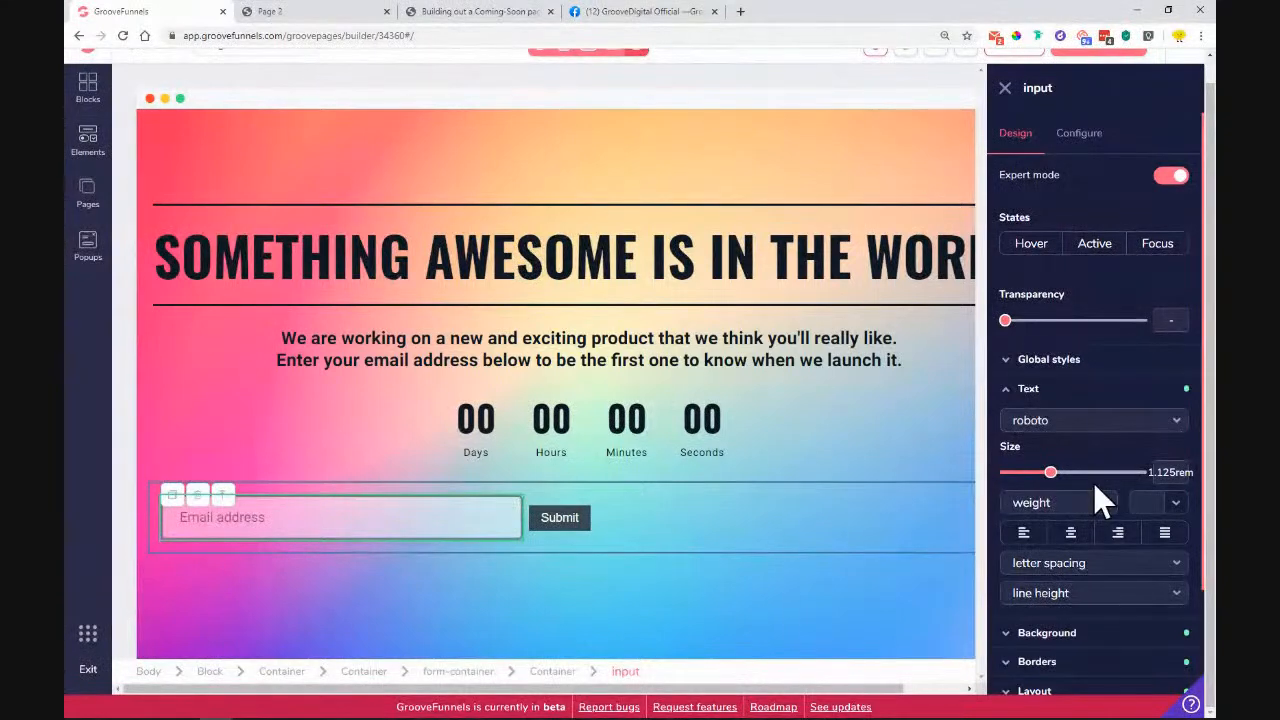
click(1169, 503)
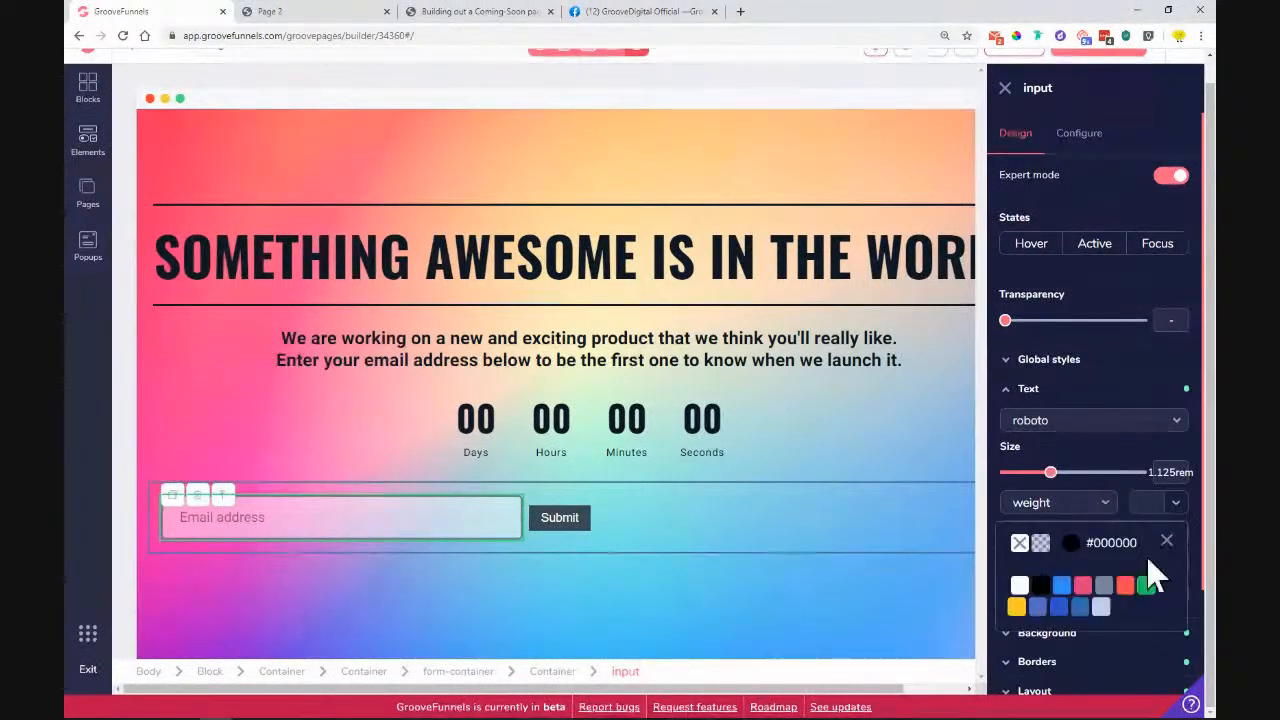
click(1105, 587)
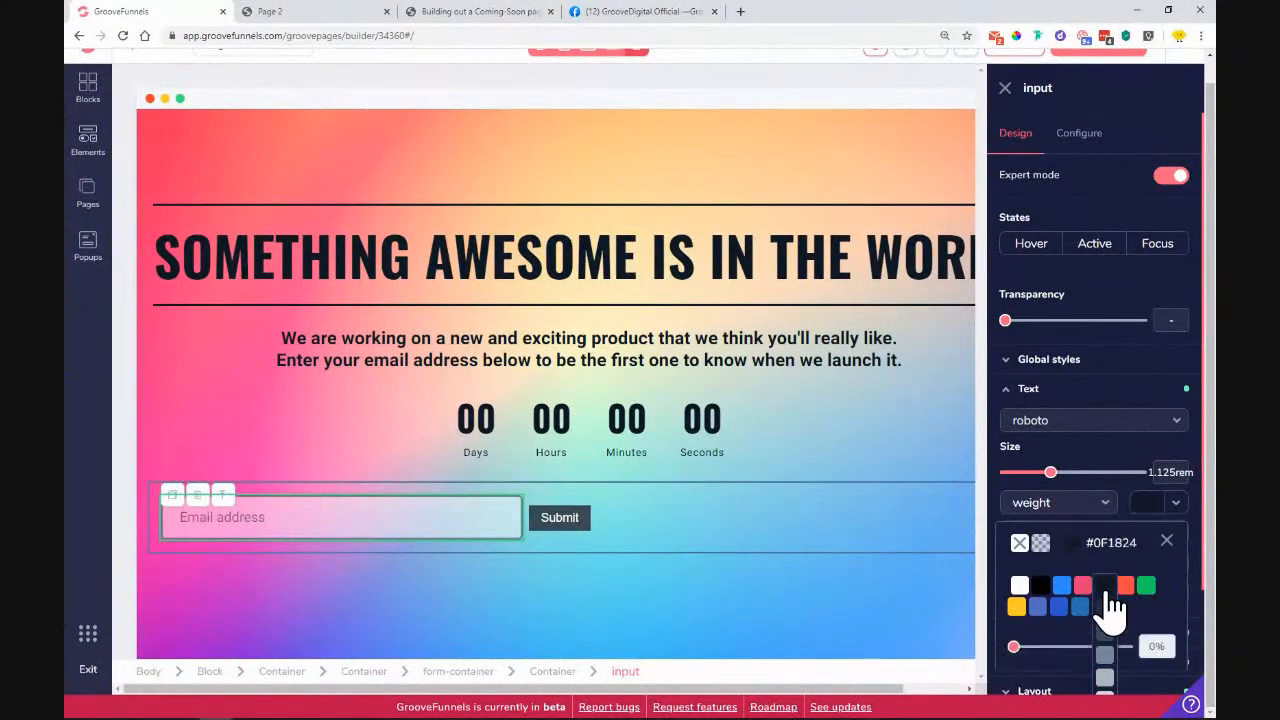
click(1166, 541)
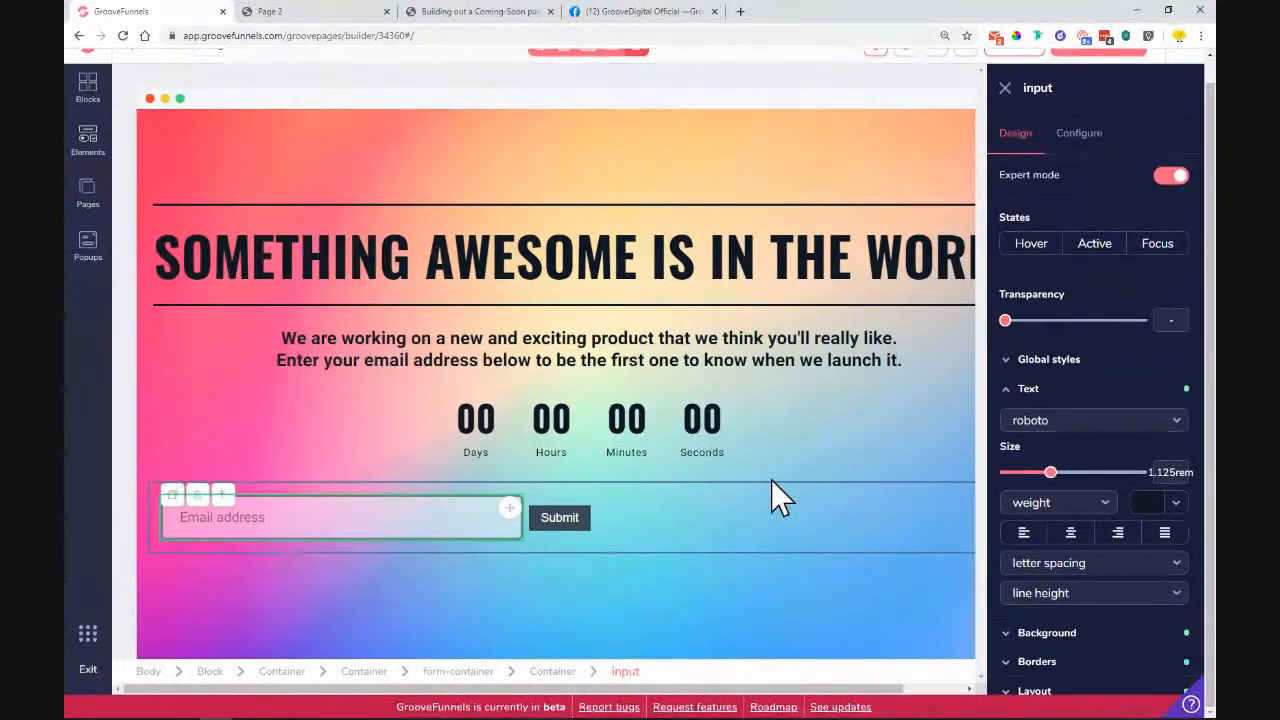
Step: Check the button on the published example and set the Submit button's text to roboto at 1.125rem
click(552, 540)
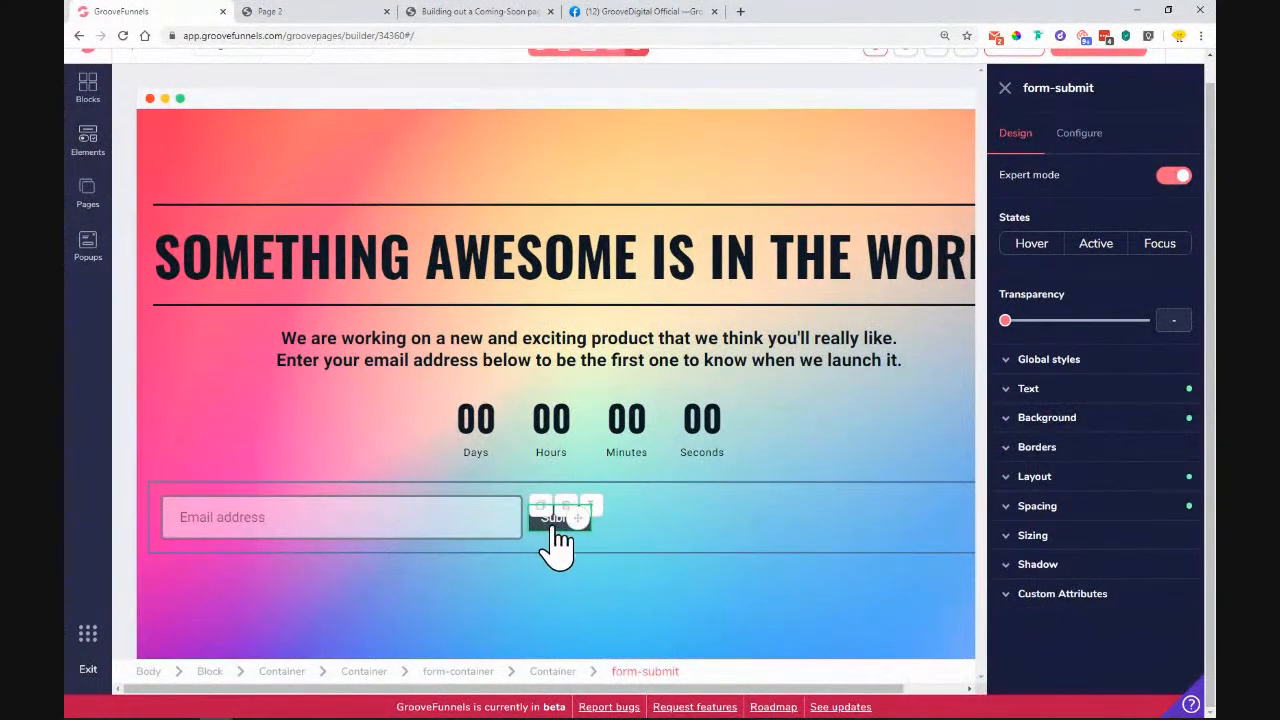
click(300, 12)
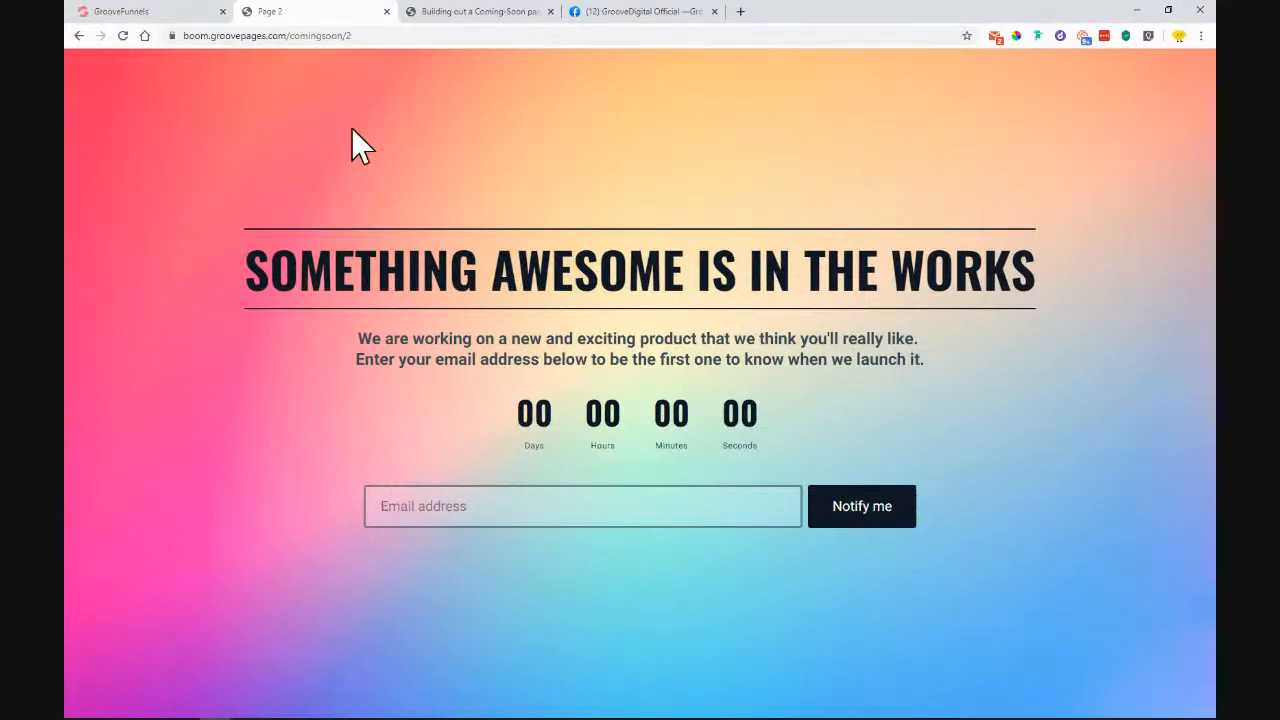
click(152, 14)
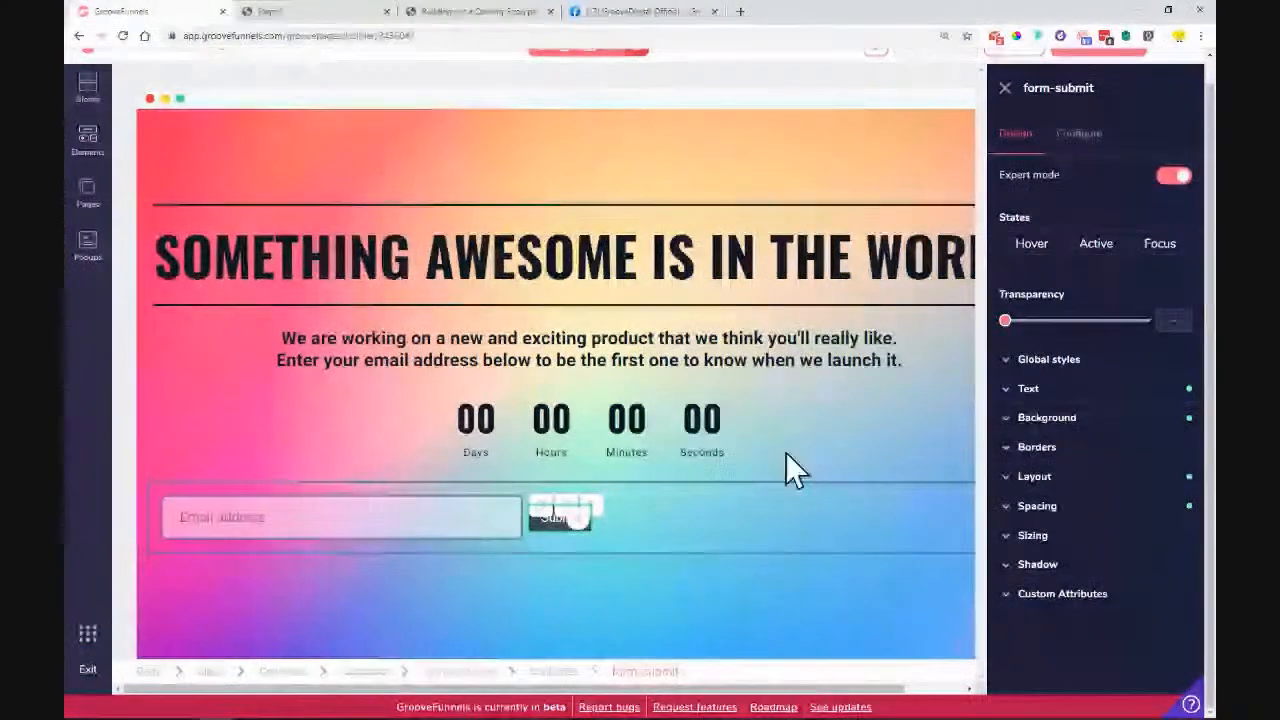
click(1090, 390)
click(1127, 425)
click(1066, 511)
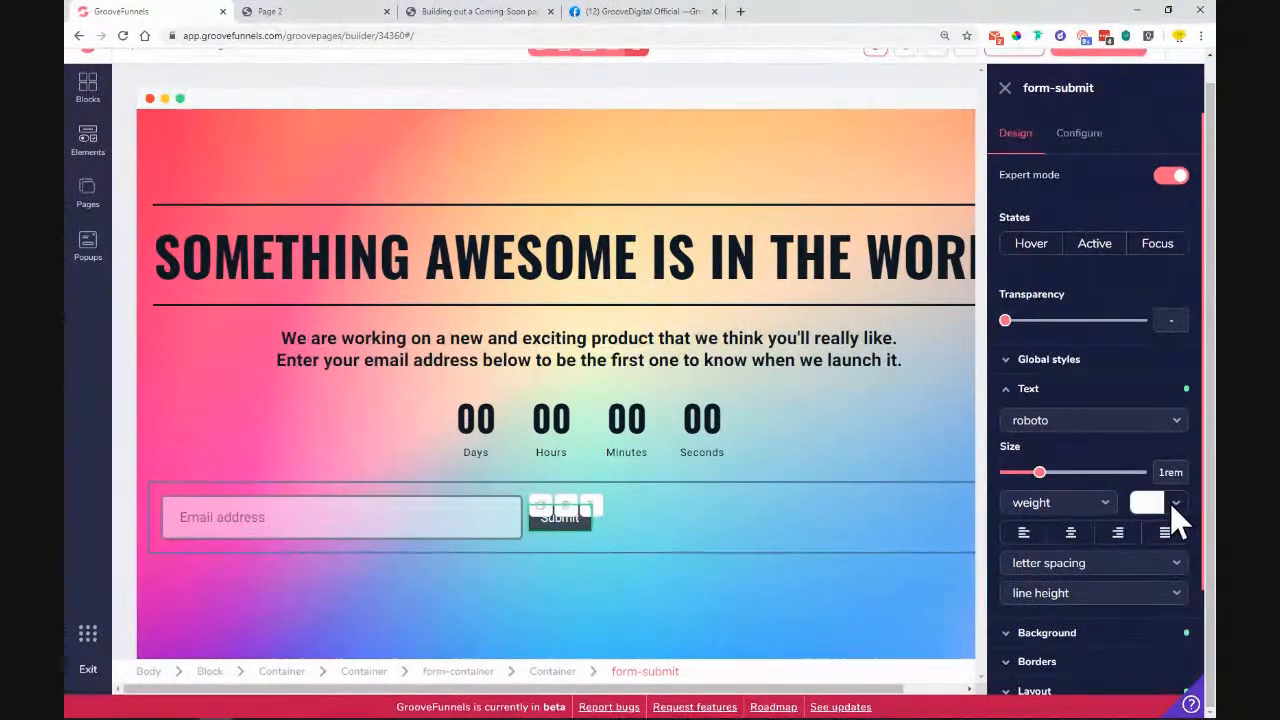
click(1036, 392)
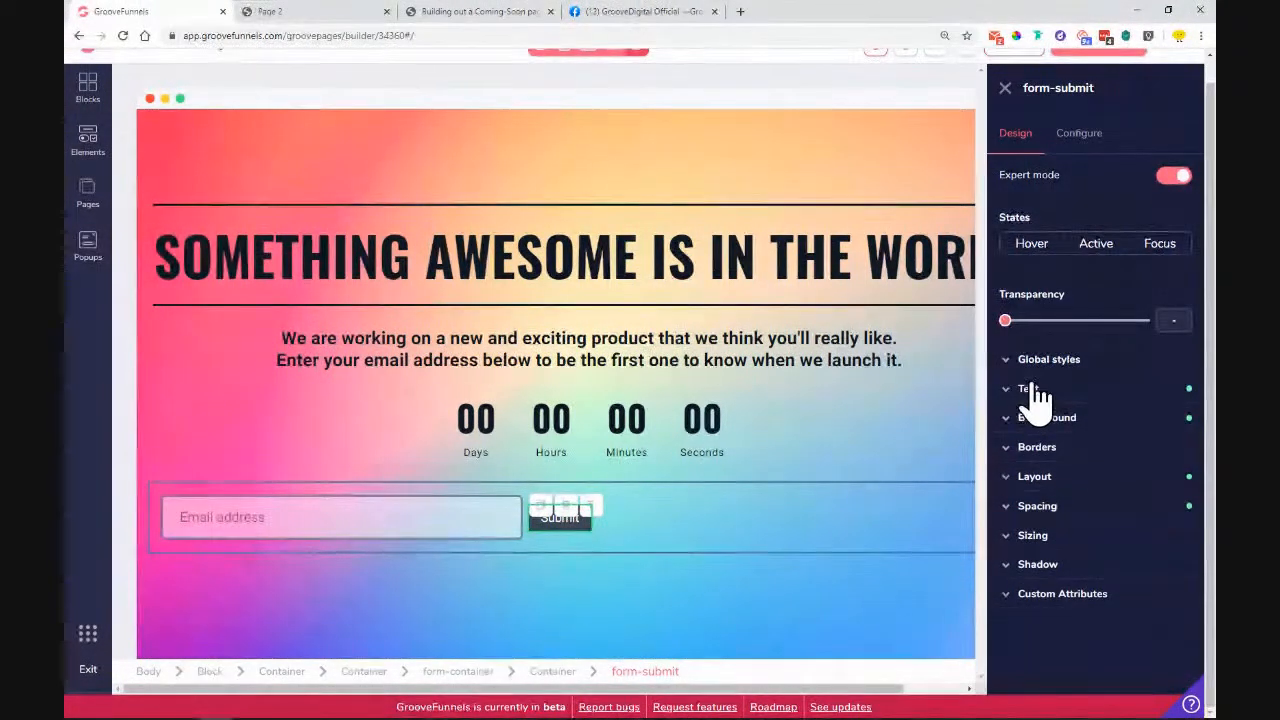
click(1044, 390)
drag(1040, 472, 1051, 472)
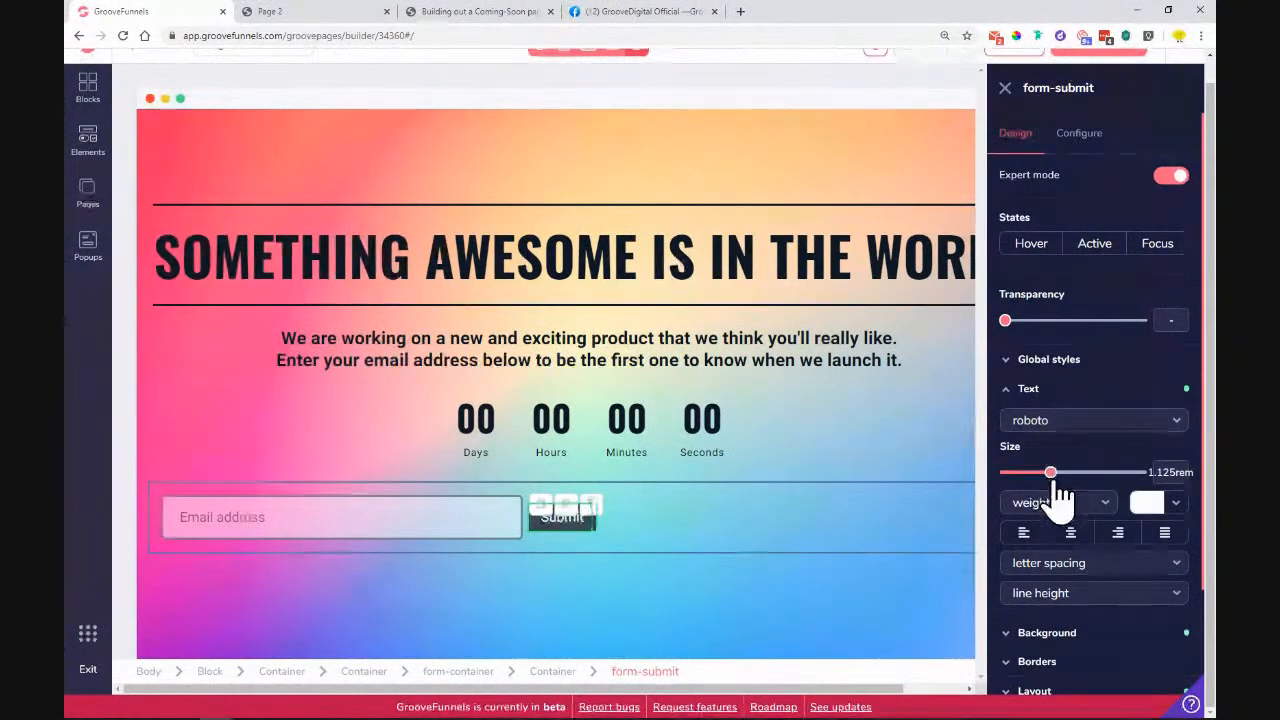
click(1034, 392)
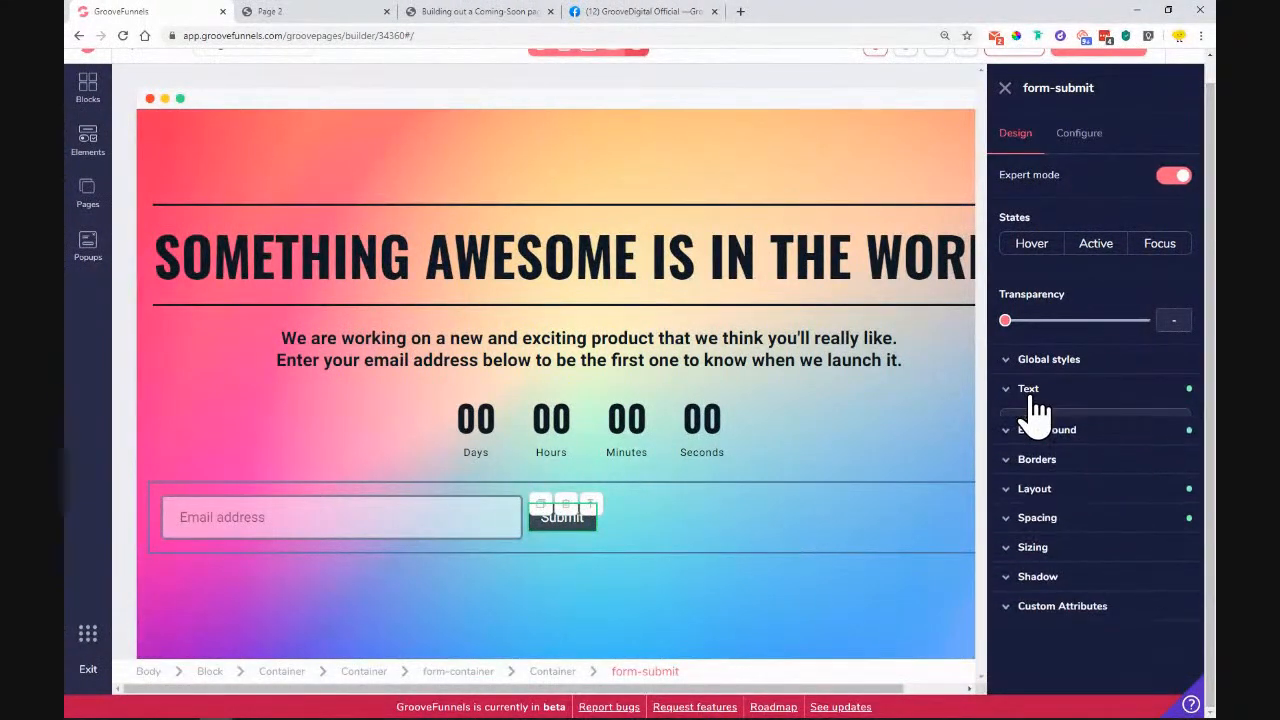
Step: Set the Submit button's padding to 1.25rem above and below and 1.5rem on both sides
click(1064, 507)
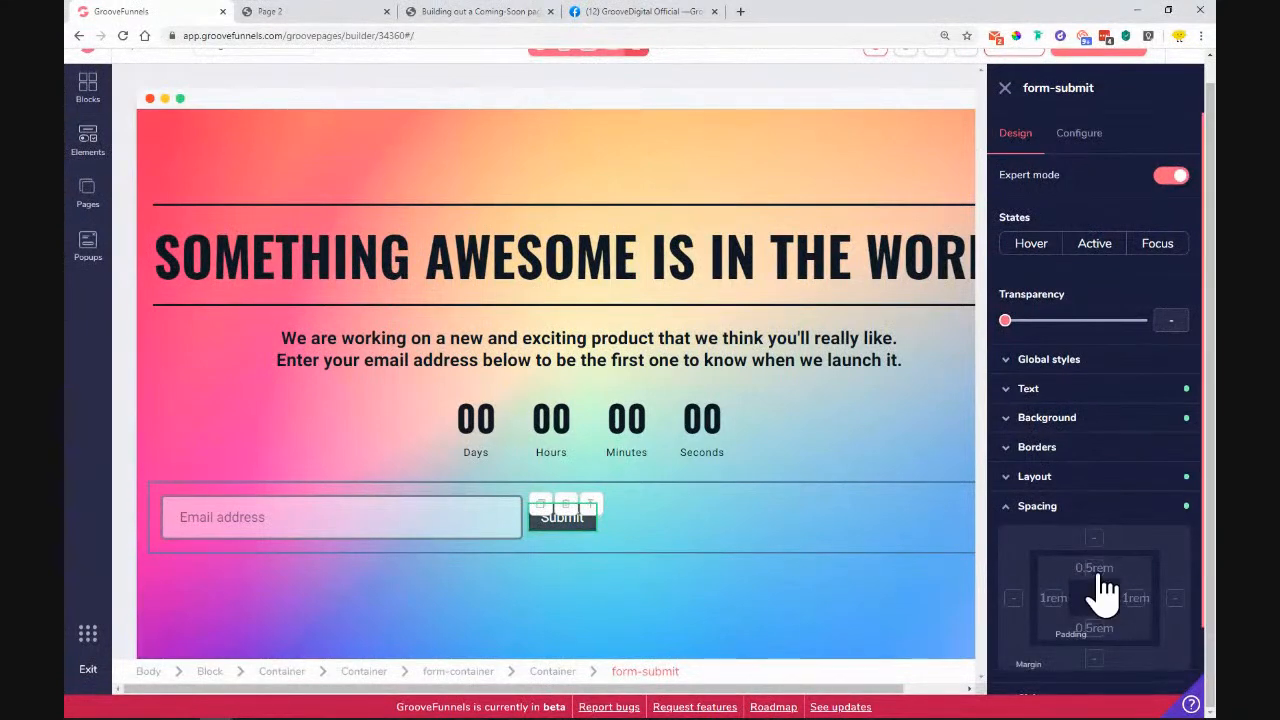
click(1094, 570)
click(1094, 631)
drag(1026, 688, 1035, 688)
click(1051, 600)
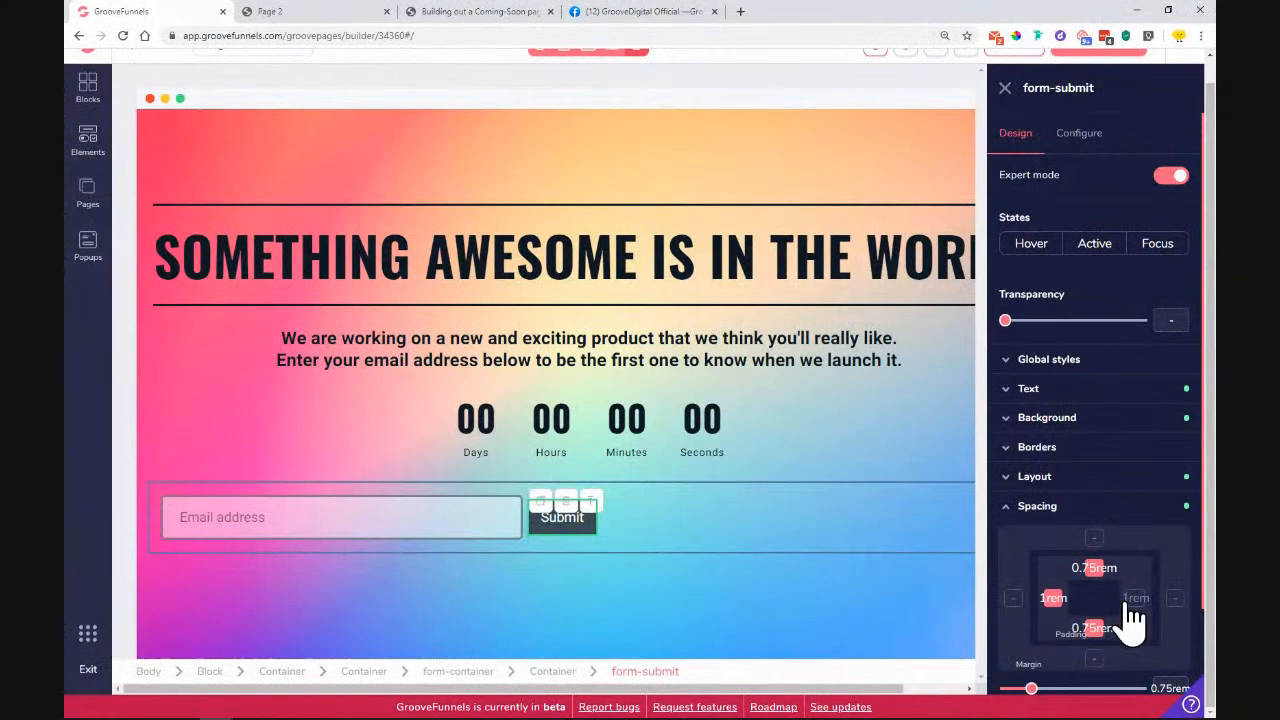
drag(1031, 688, 1046, 700)
click(1094, 628)
click(1094, 567)
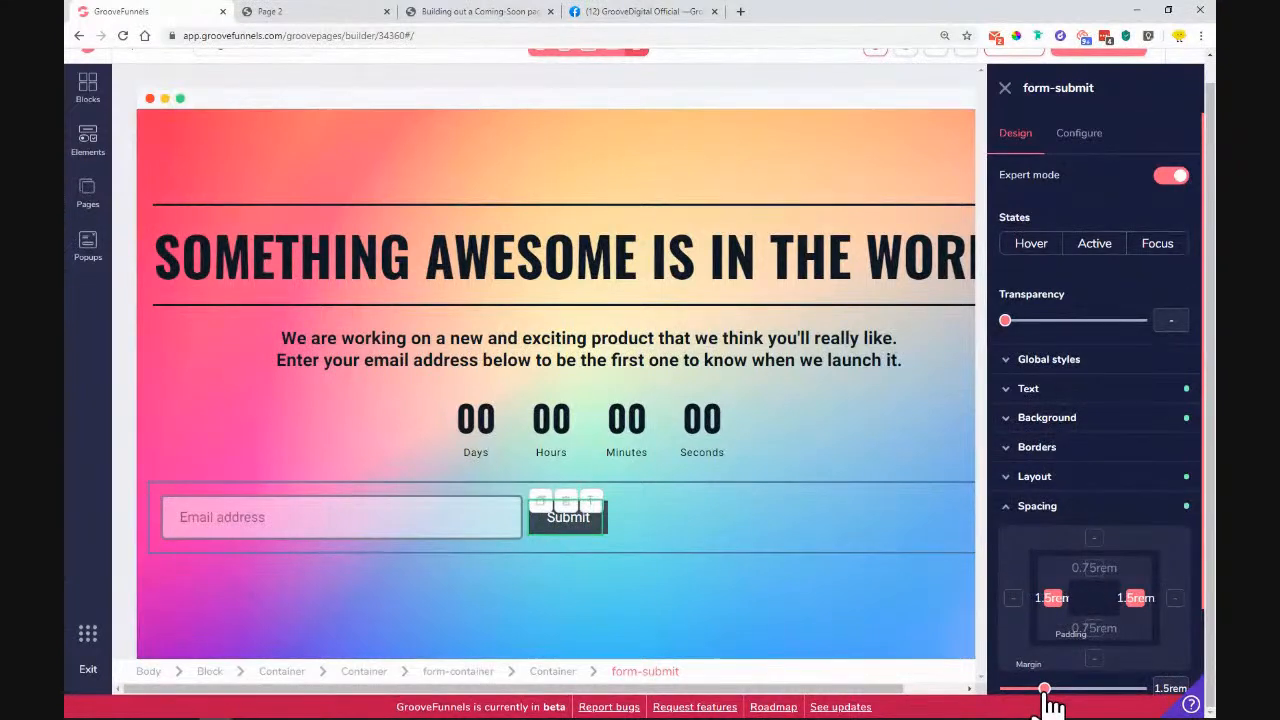
click(1051, 598)
click(1135, 598)
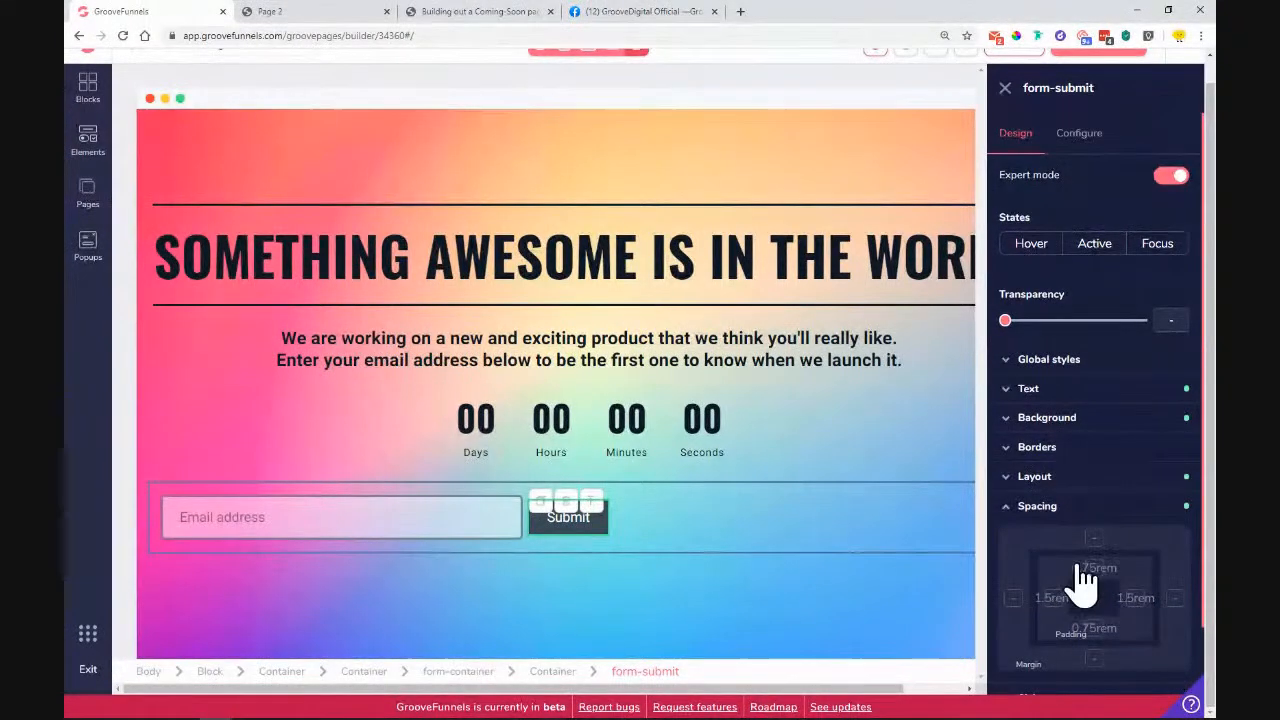
click(1094, 567)
click(1094, 630)
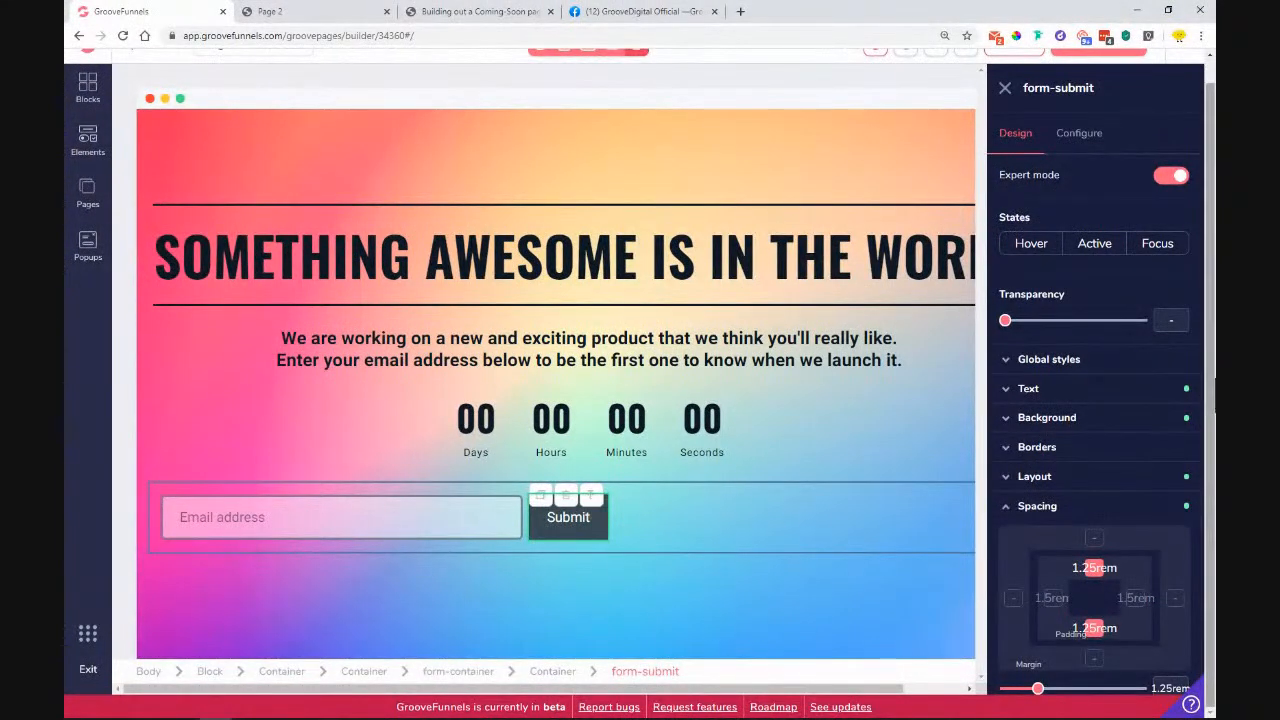
Step: Round the Submit button's corners to .35rem
click(1062, 506)
click(1057, 450)
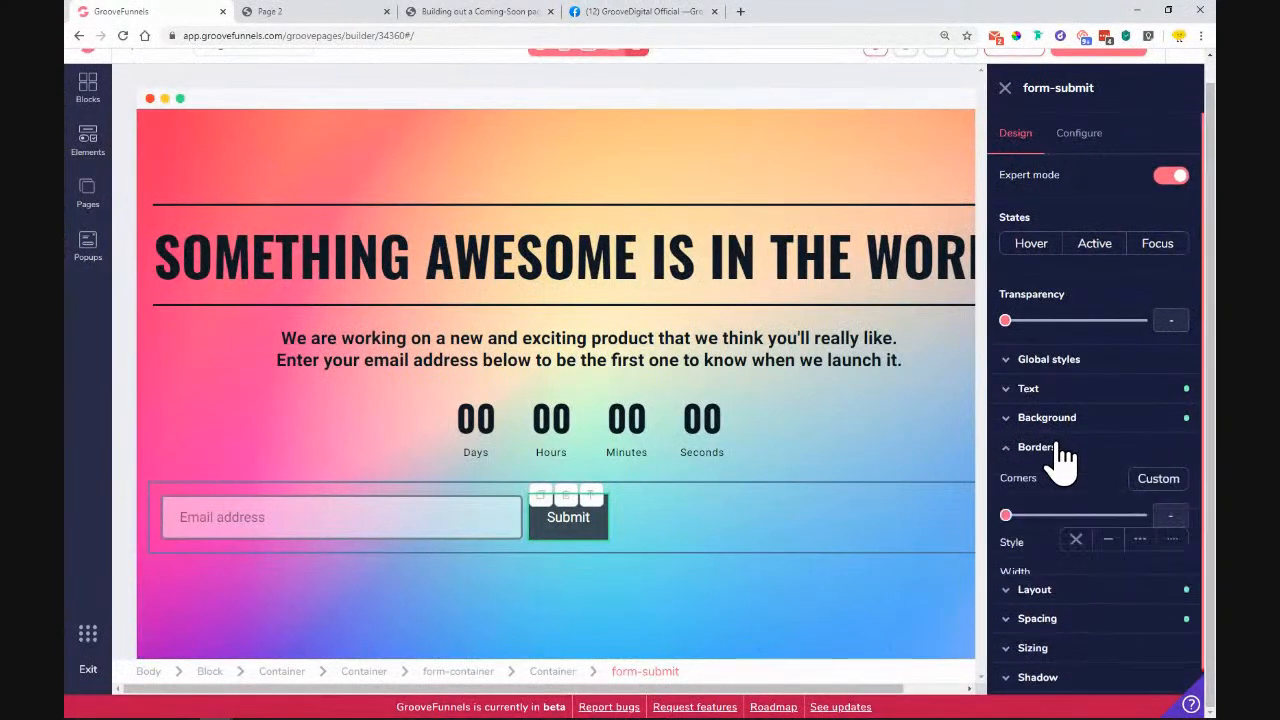
drag(1008, 520, 1068, 530)
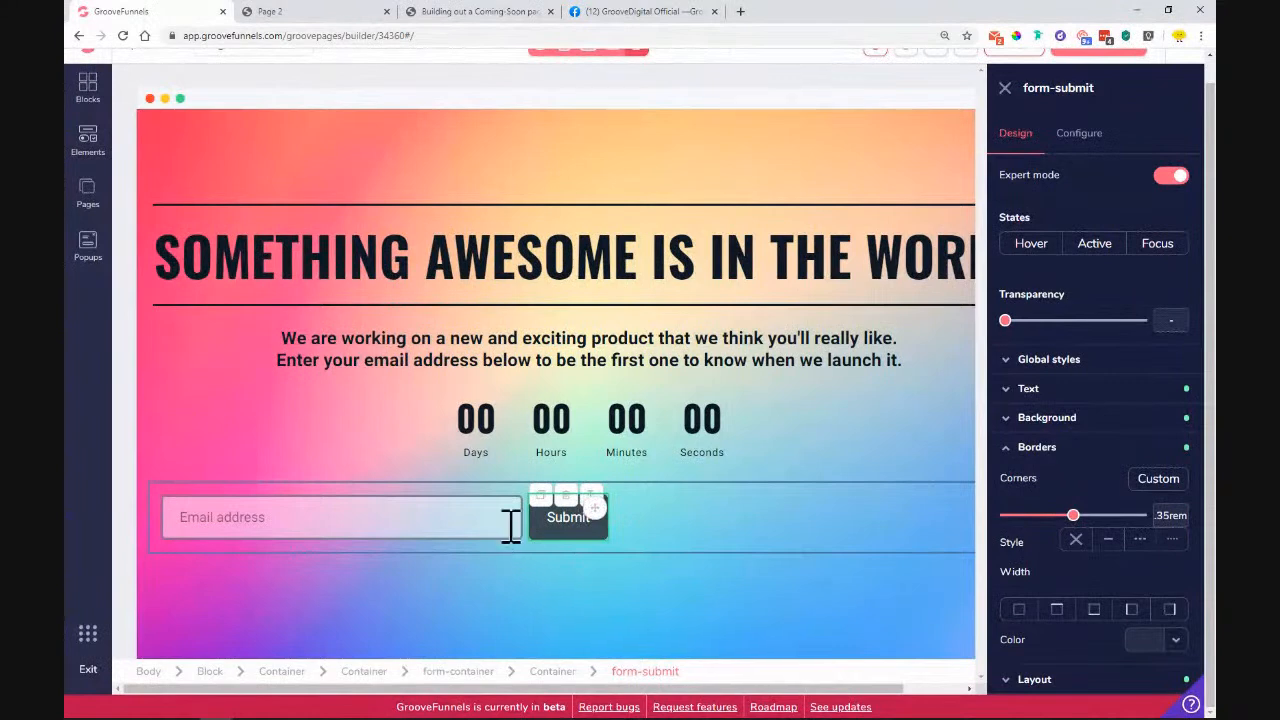
Step: Change the Submit button's text to "Notify me" and apply the update
click(670, 528)
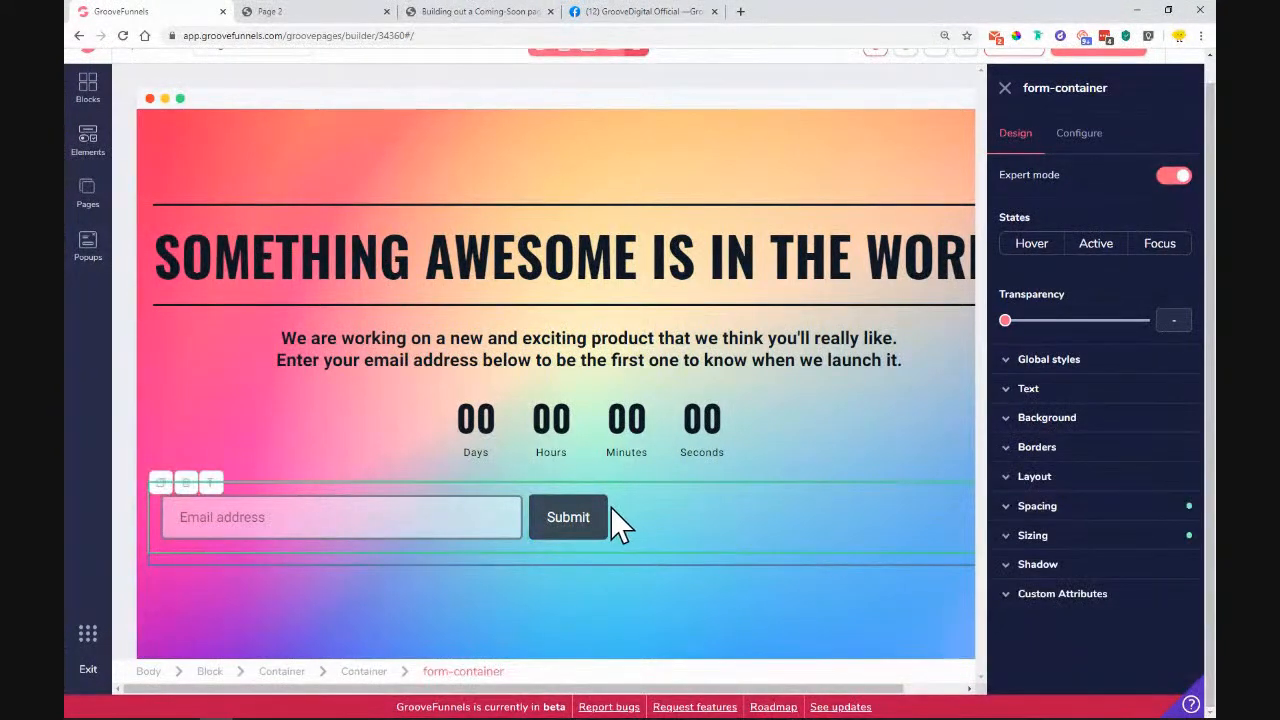
click(1086, 142)
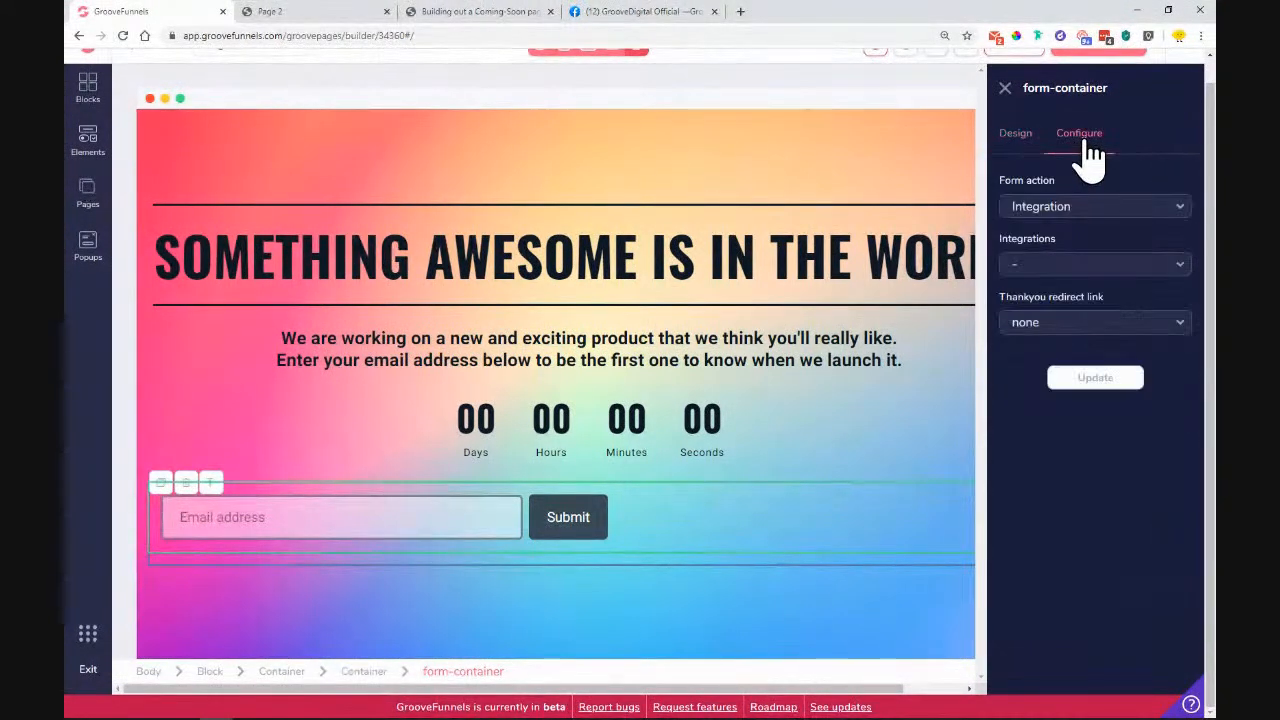
click(562, 535)
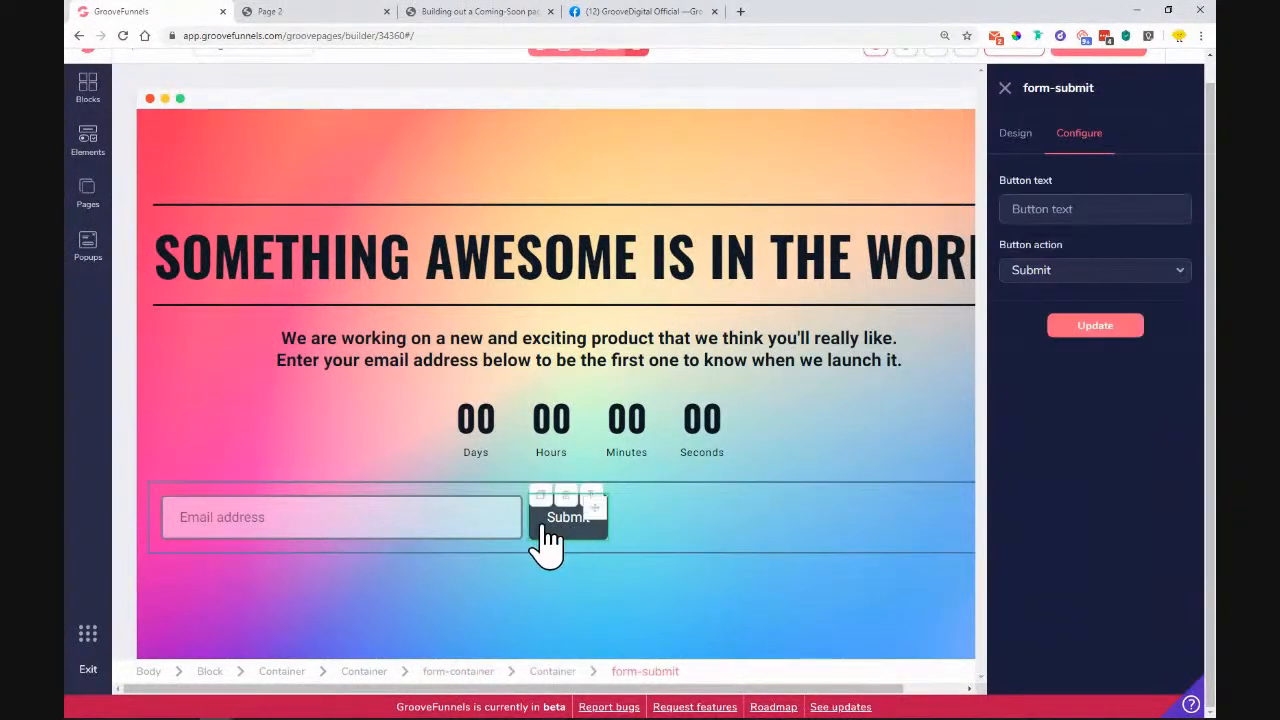
click(1071, 213)
text(Notify me)
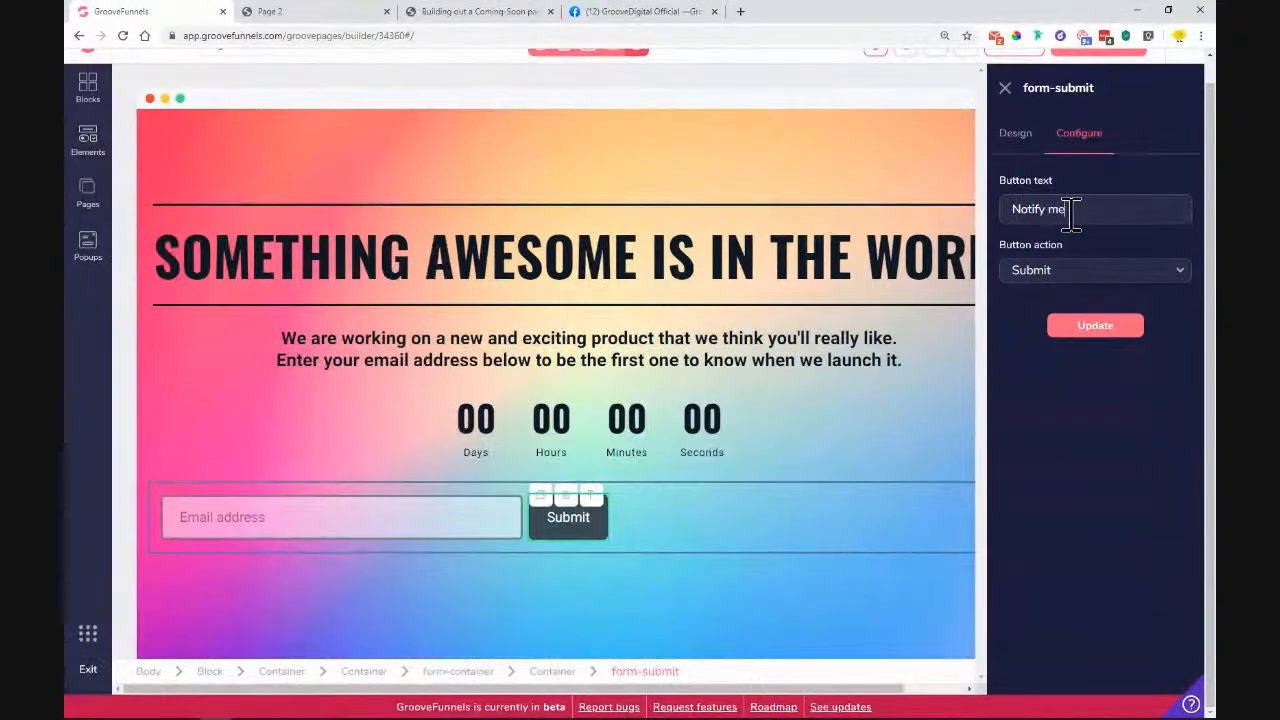
click(1090, 330)
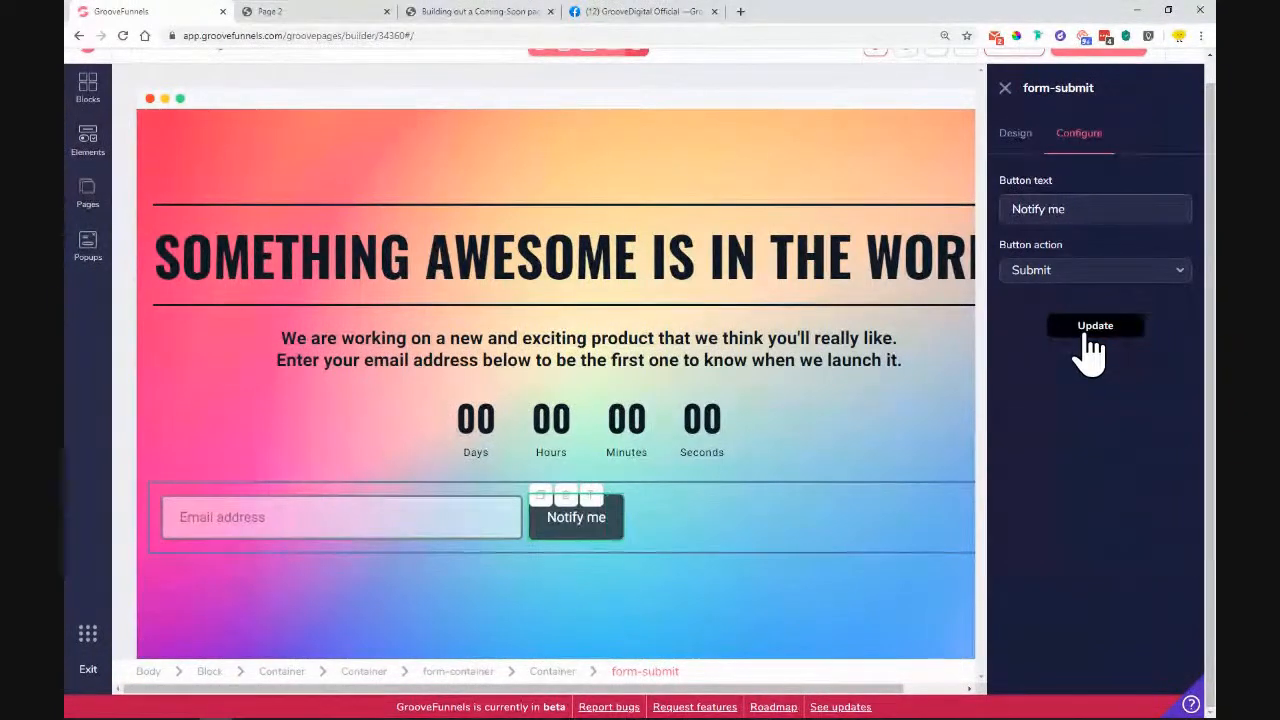
Step: Compare with the published example's button and give the Notify me button a #0F1824 background colour
click(337, 11)
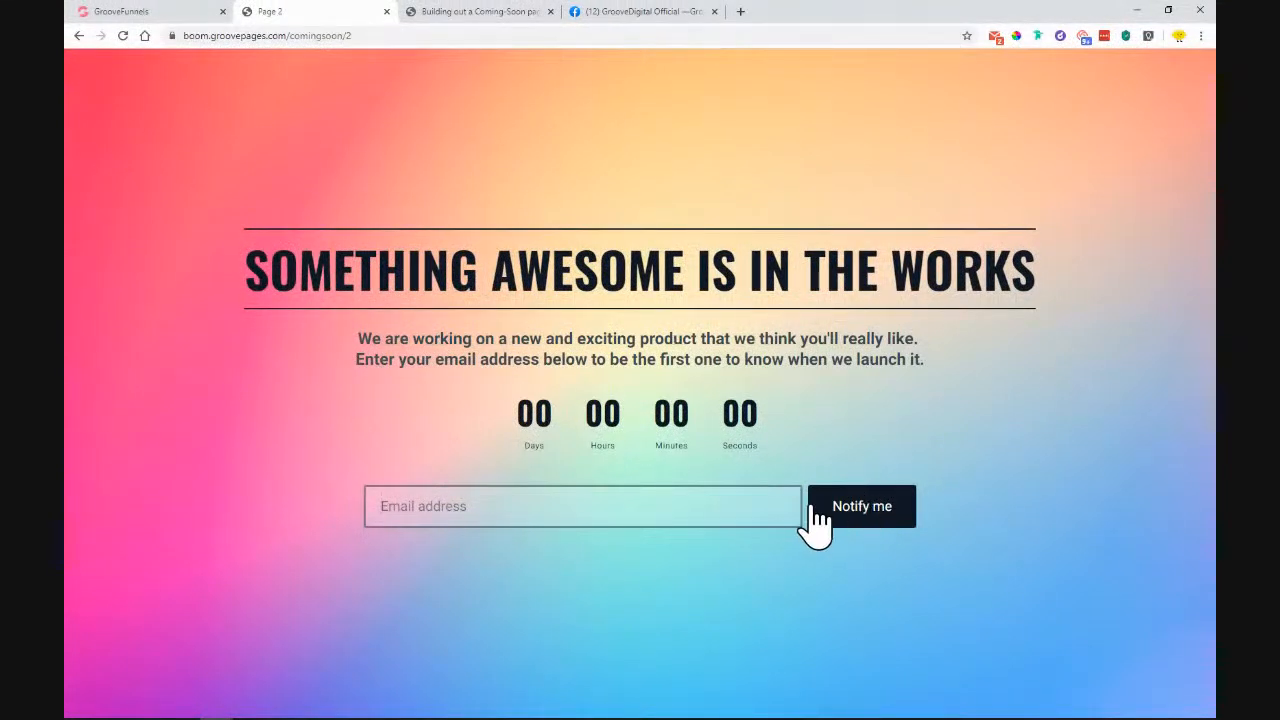
click(171, 12)
click(1016, 136)
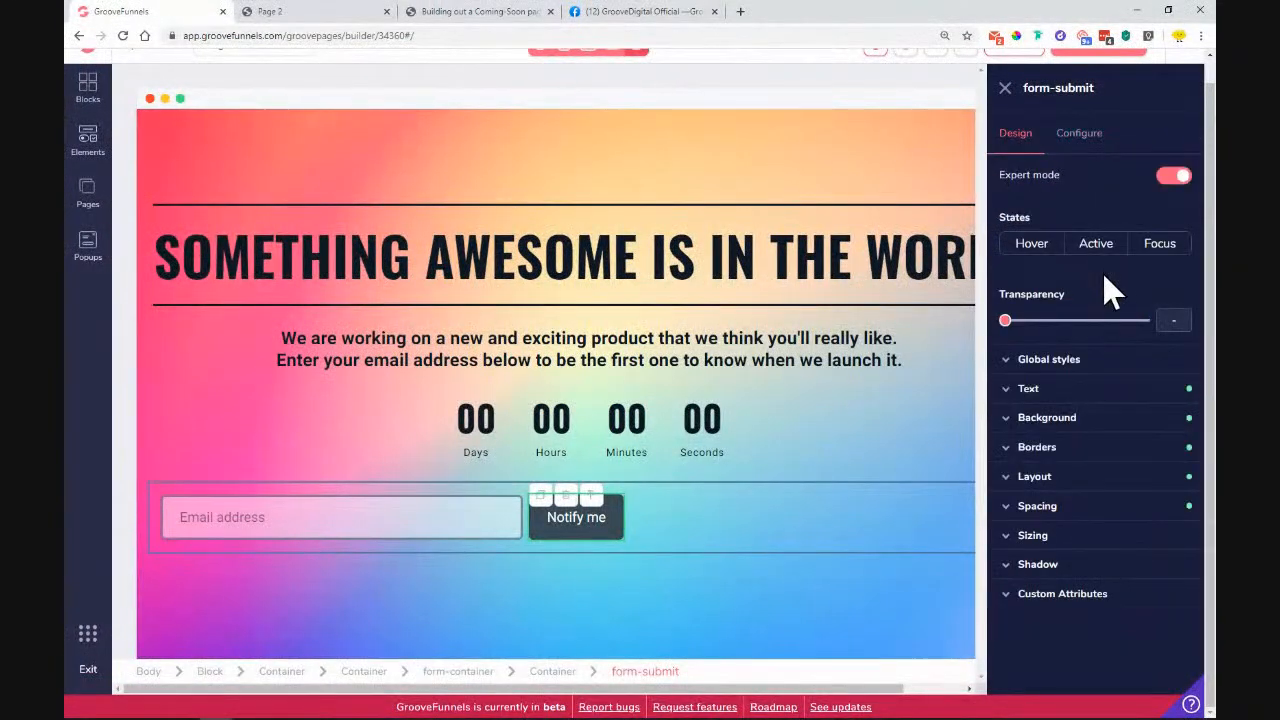
click(1078, 418)
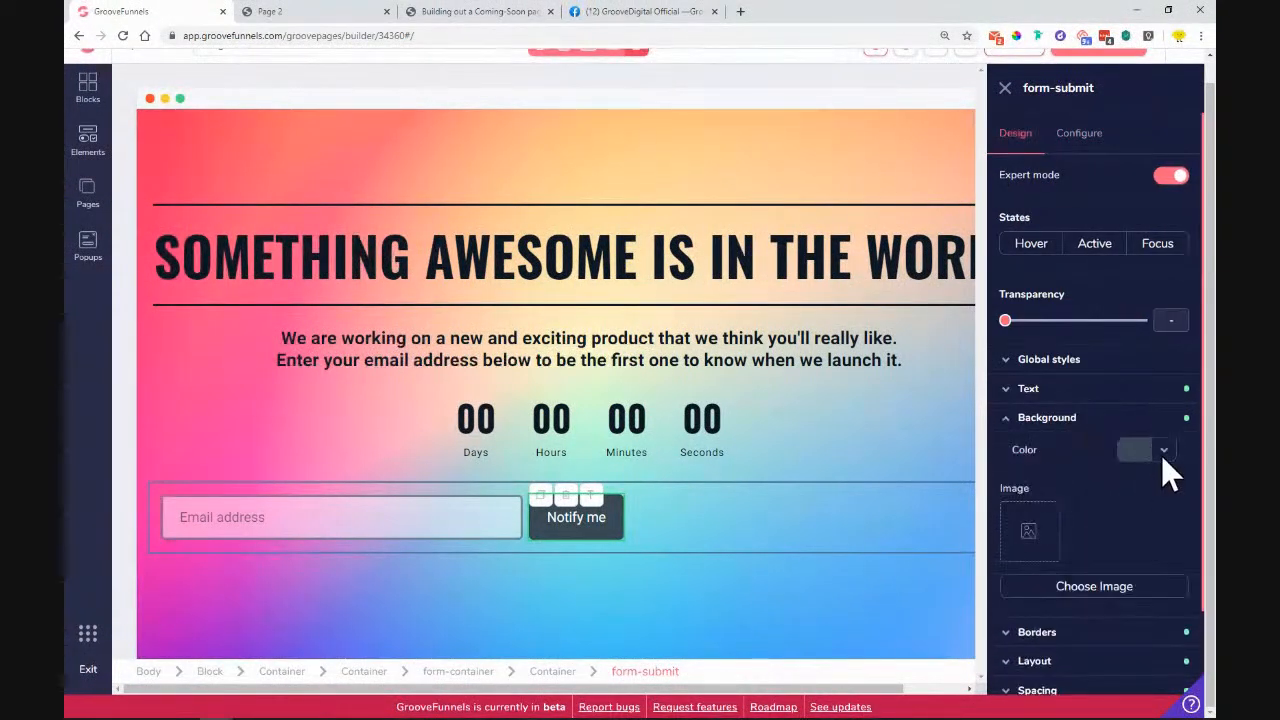
click(1163, 450)
click(1094, 540)
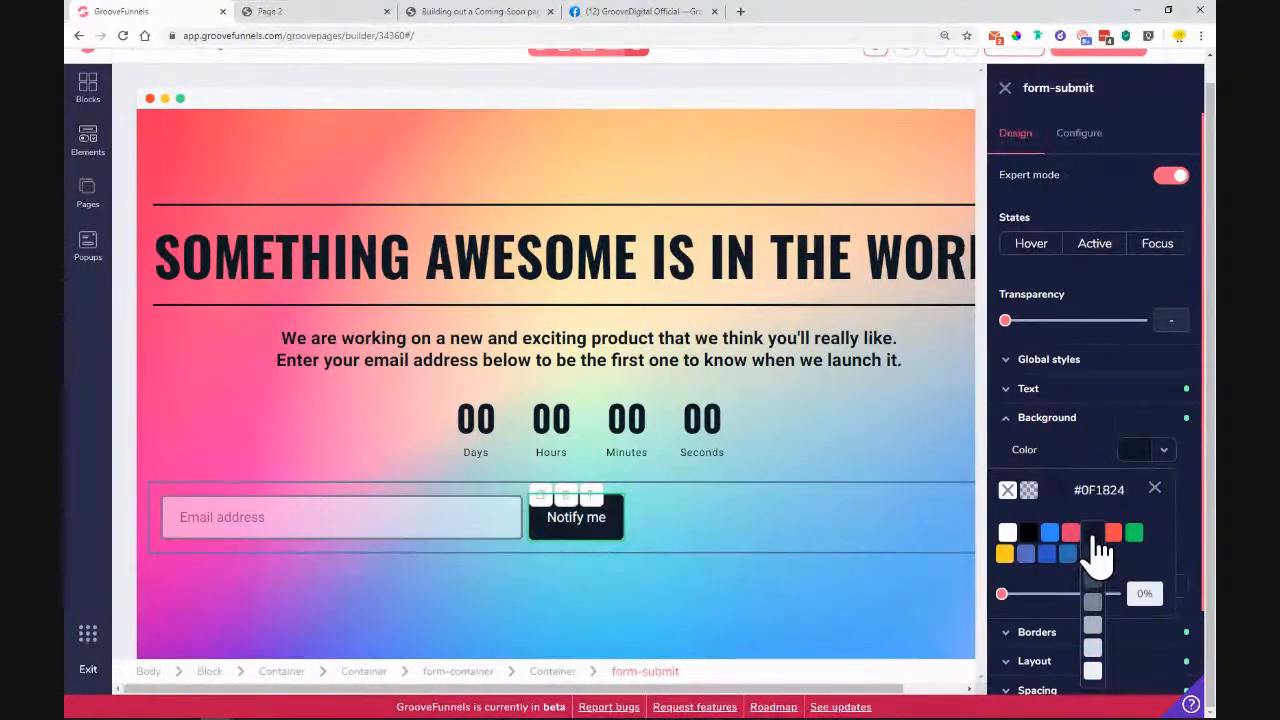
click(1157, 489)
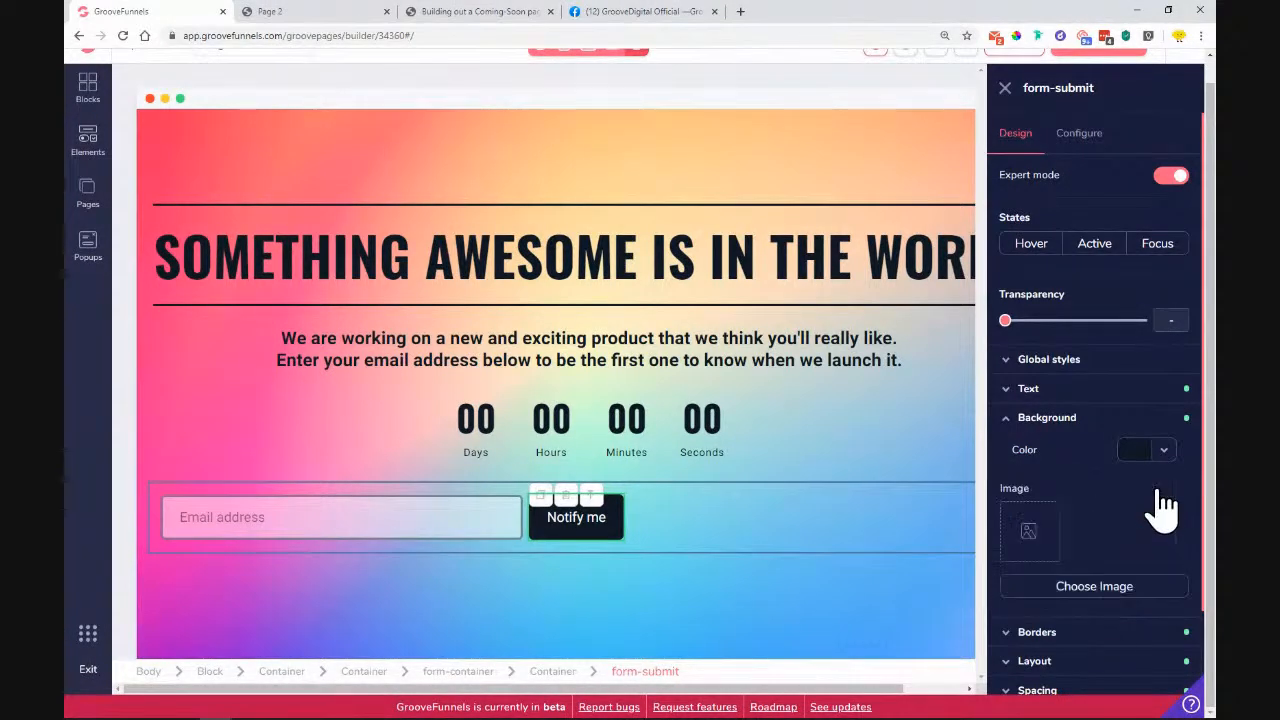
Step: Set the Notify me button's left and right padding to 1.75rem
click(1078, 420)
click(1057, 507)
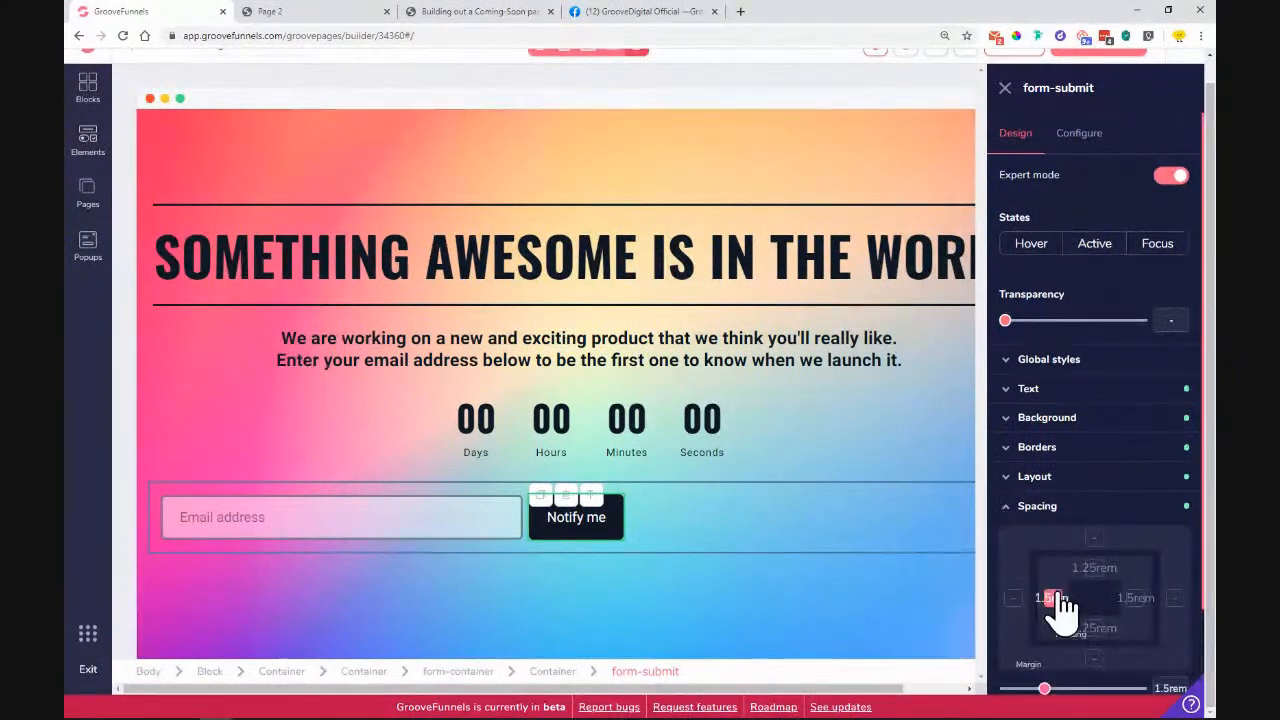
drag(1043, 690, 1052, 690)
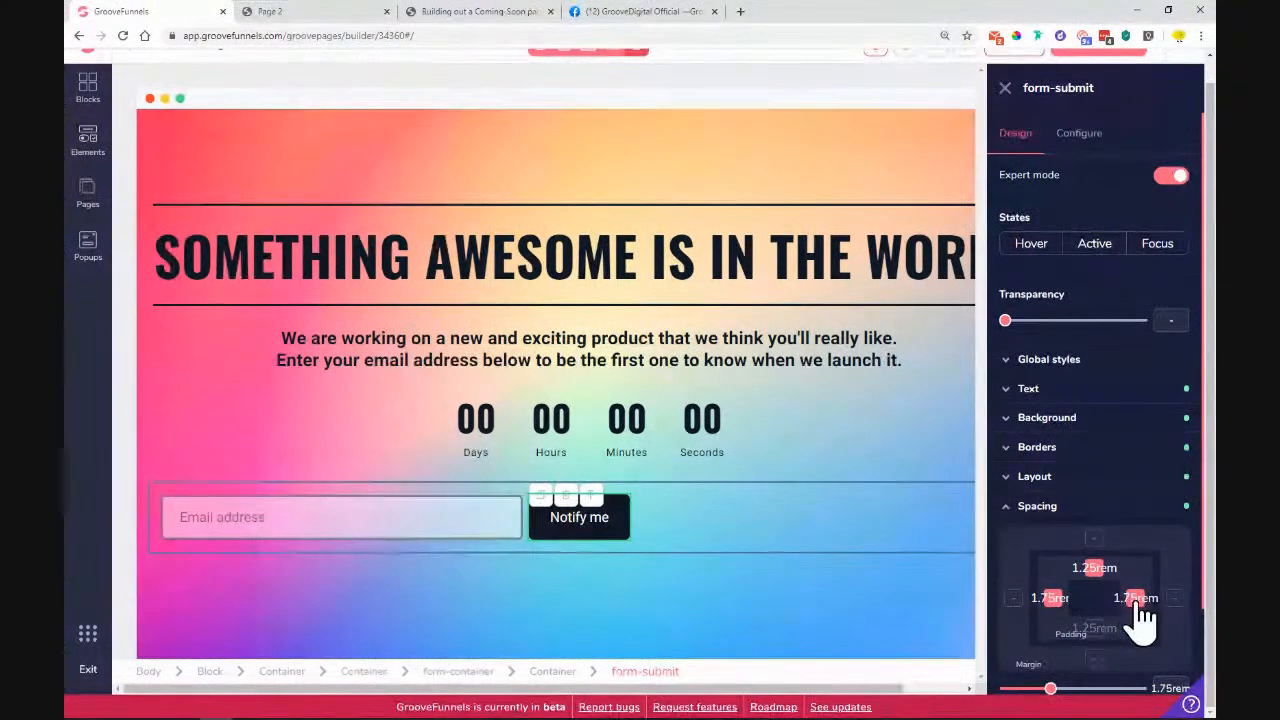
Step: Widen the Notify me button by setting its left and right padding to 2.25rem
drag(1038, 688, 1038, 688)
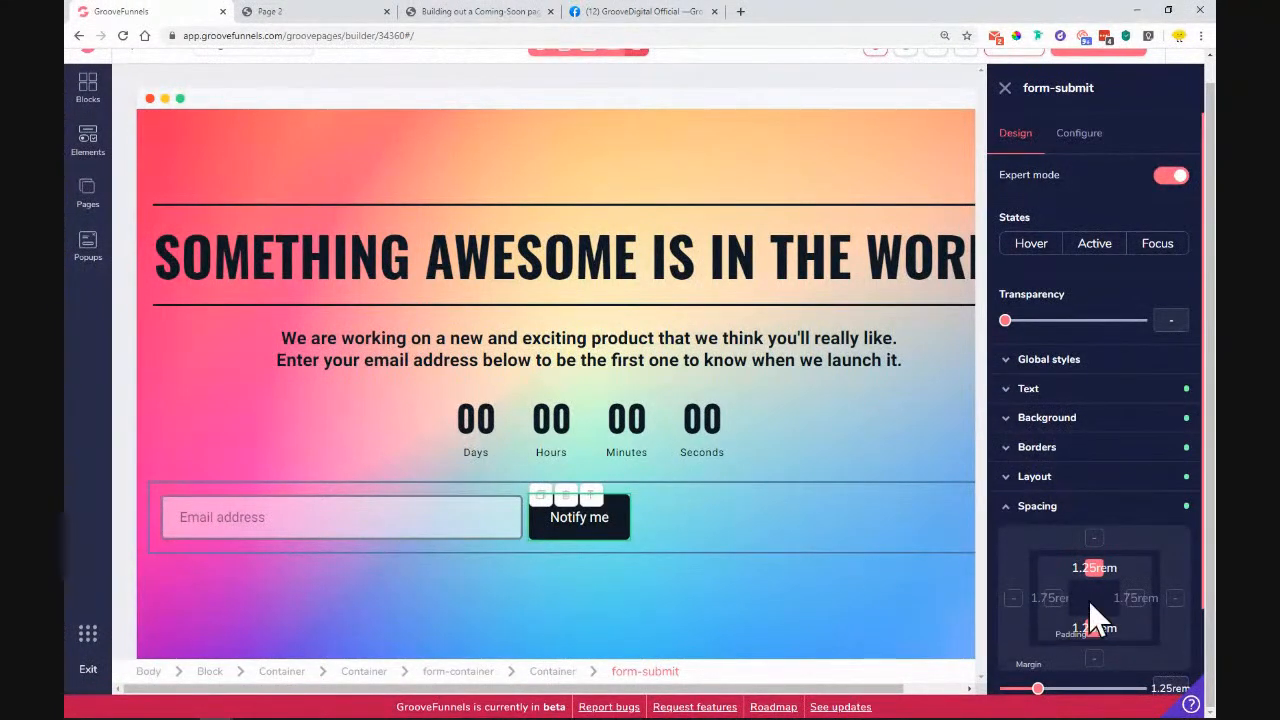
click(1048, 598)
shift+click(1127, 598)
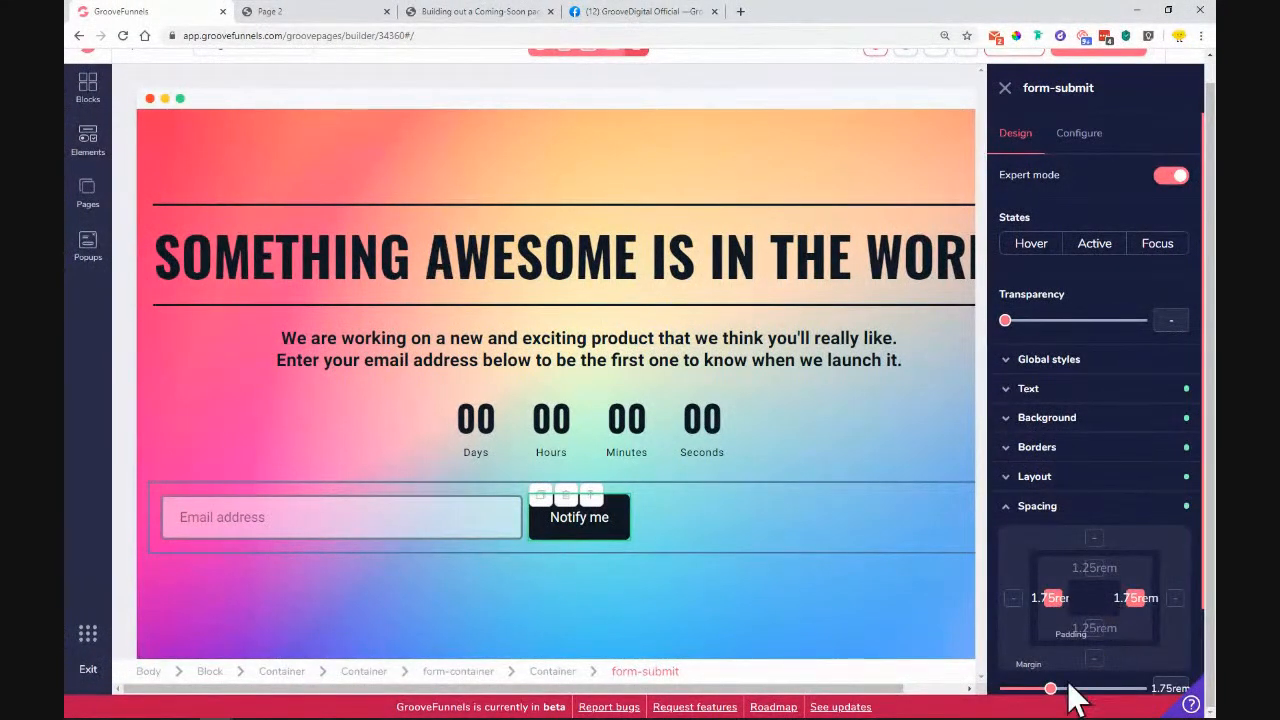
drag(1050, 689, 1076, 689)
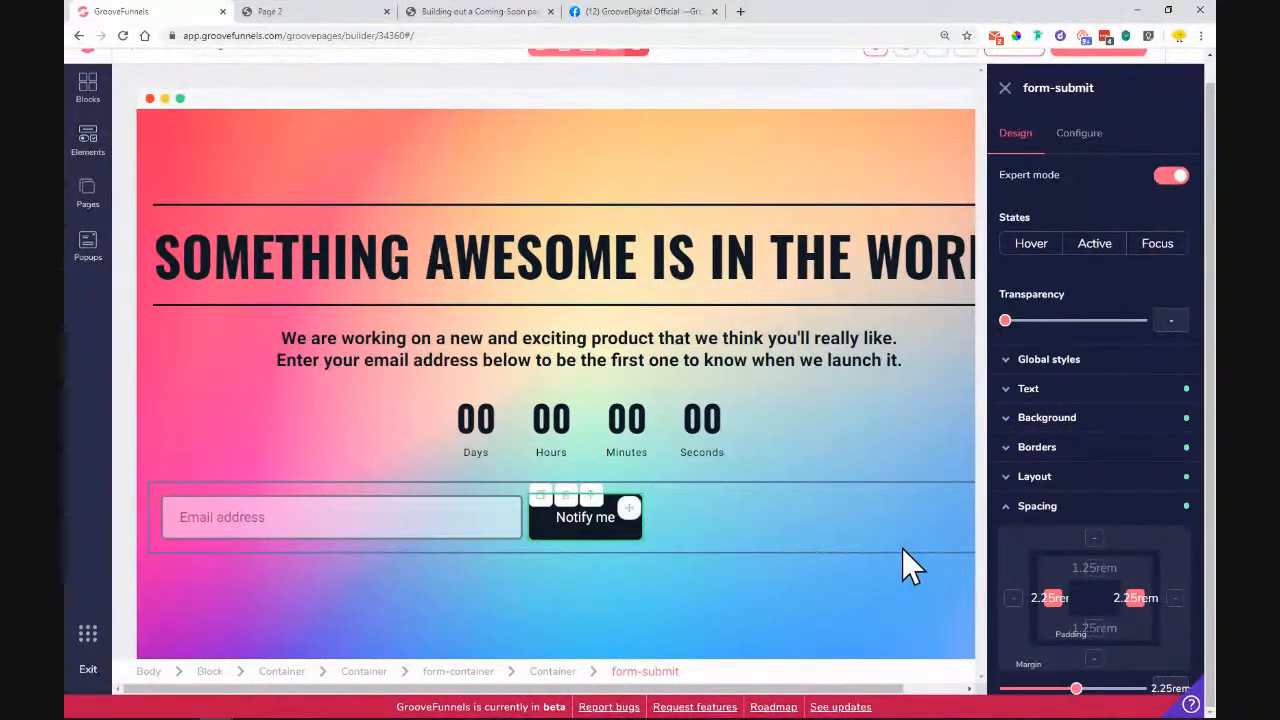
click(1060, 510)
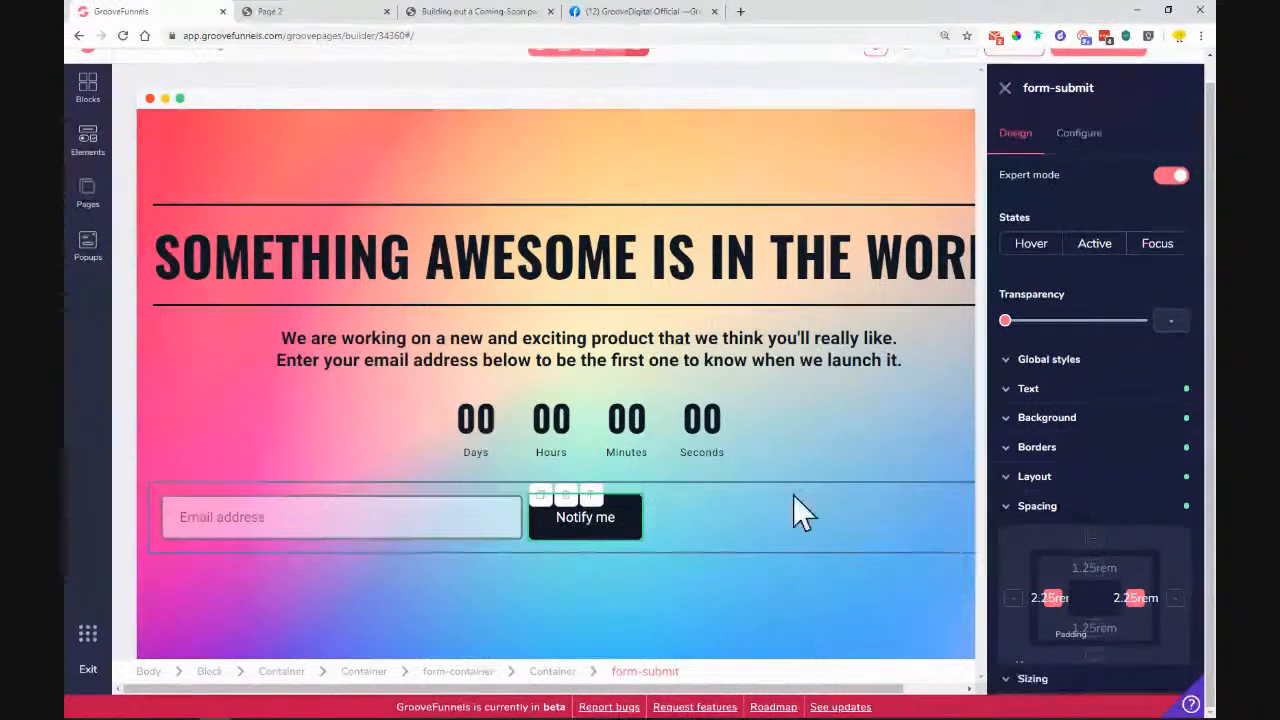
click(870, 470)
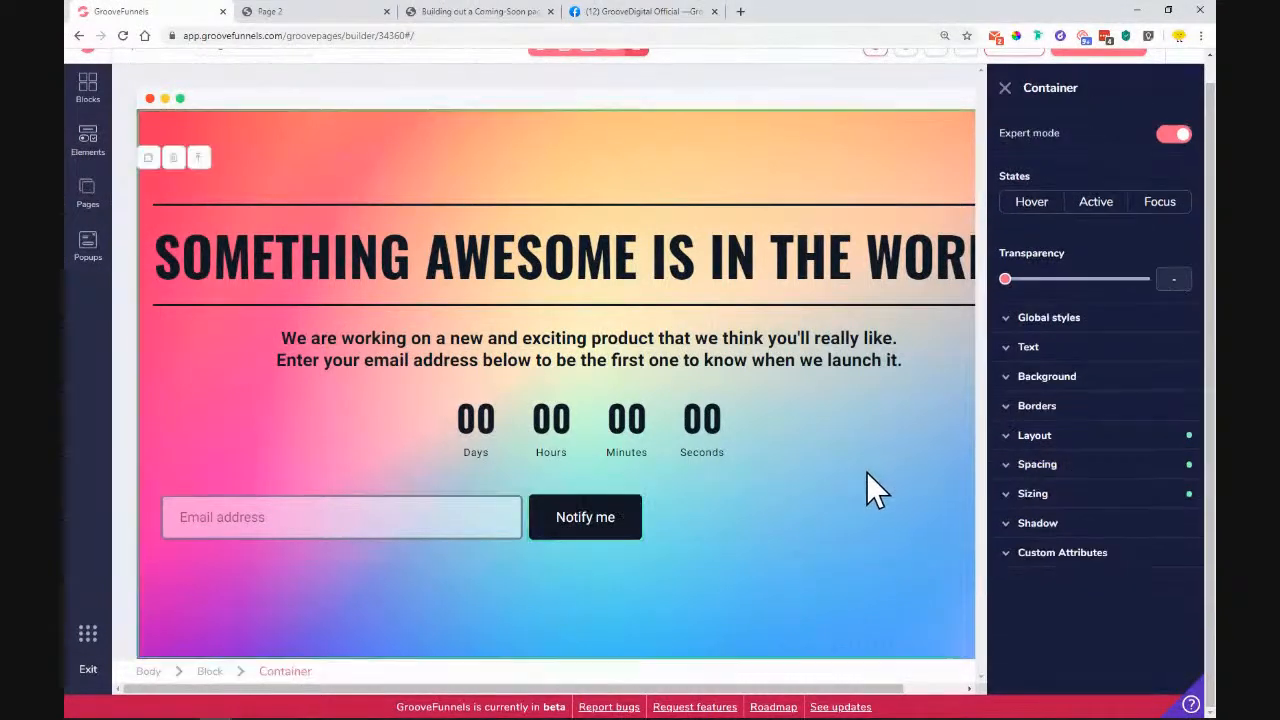
Step: Centre-align the contents of the form container holding the email field and Notify me button
click(661, 520)
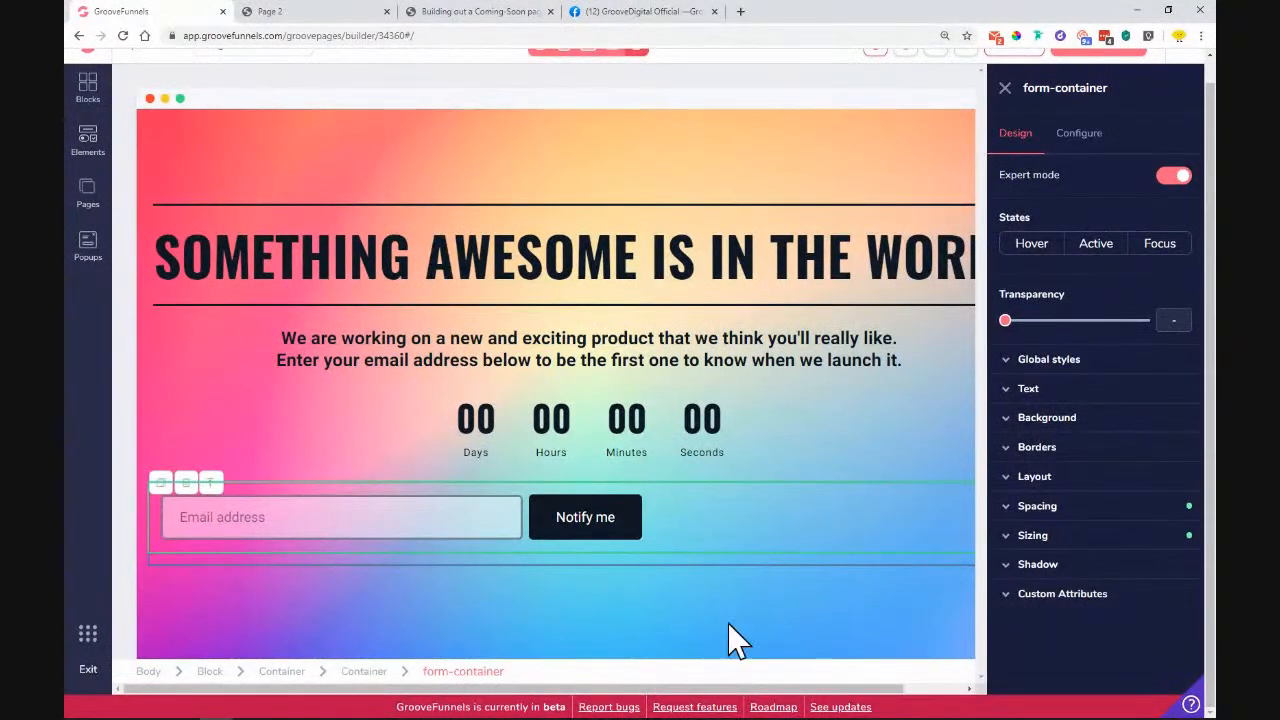
click(1040, 392)
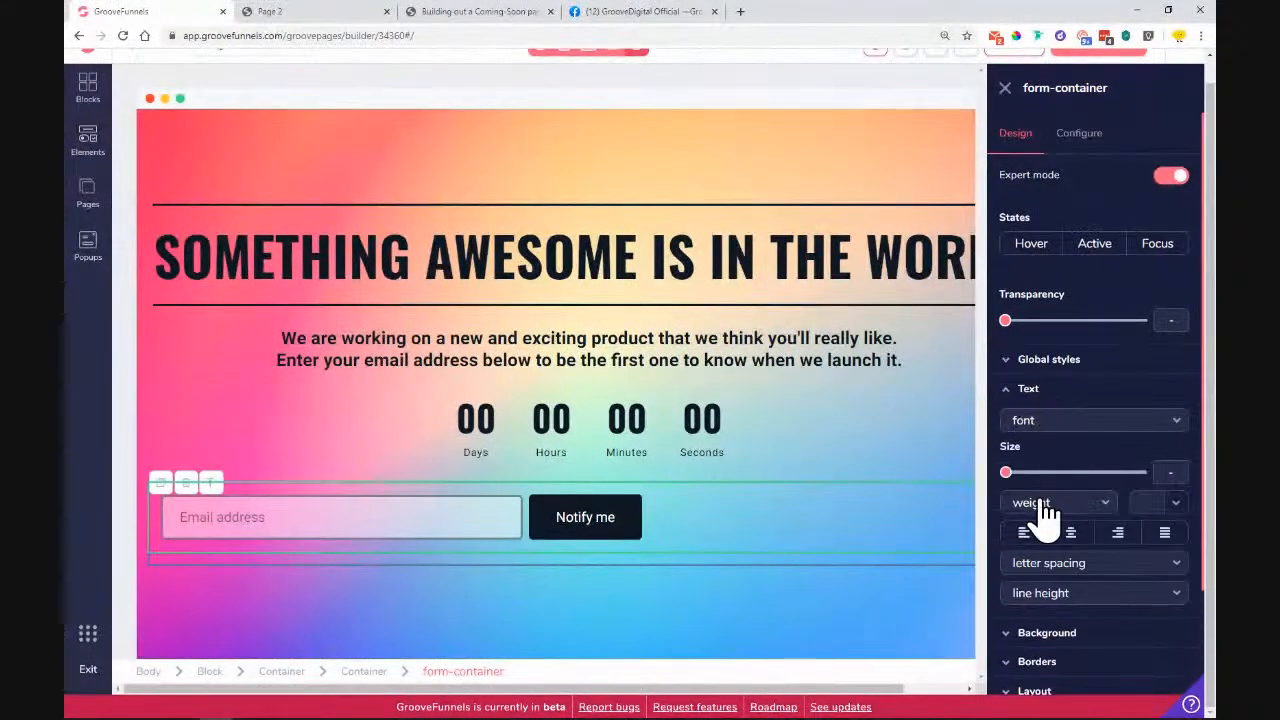
click(1071, 533)
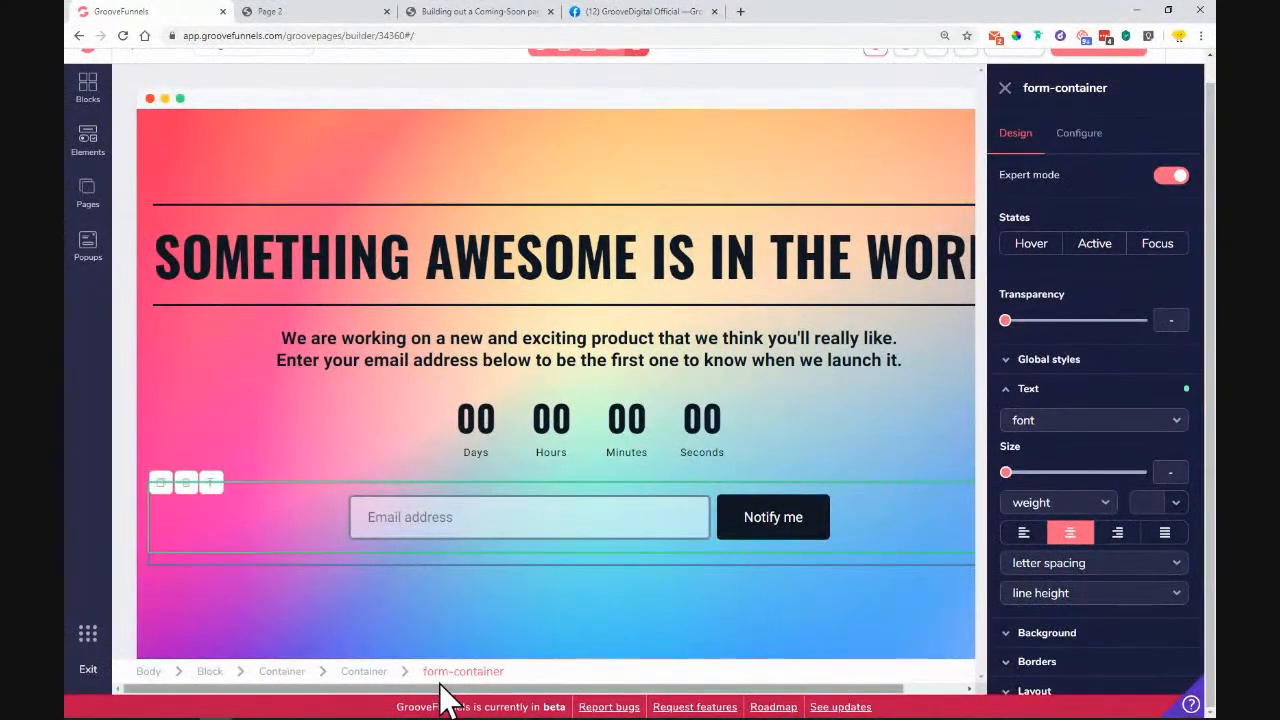
Step: Connect the form to the Mailchimp Testing Account integration with the Groove Testing Audience list, keep the thank-you redirect at none, and apply the update
click(1093, 141)
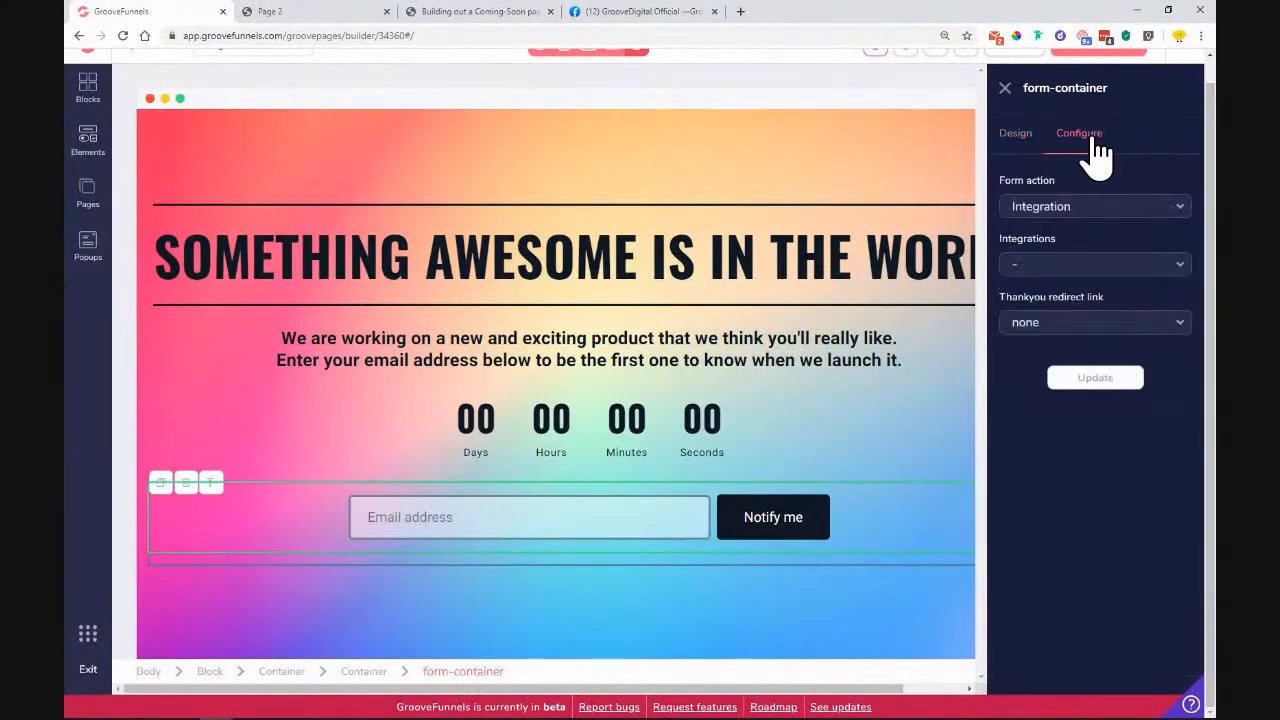
click(1083, 268)
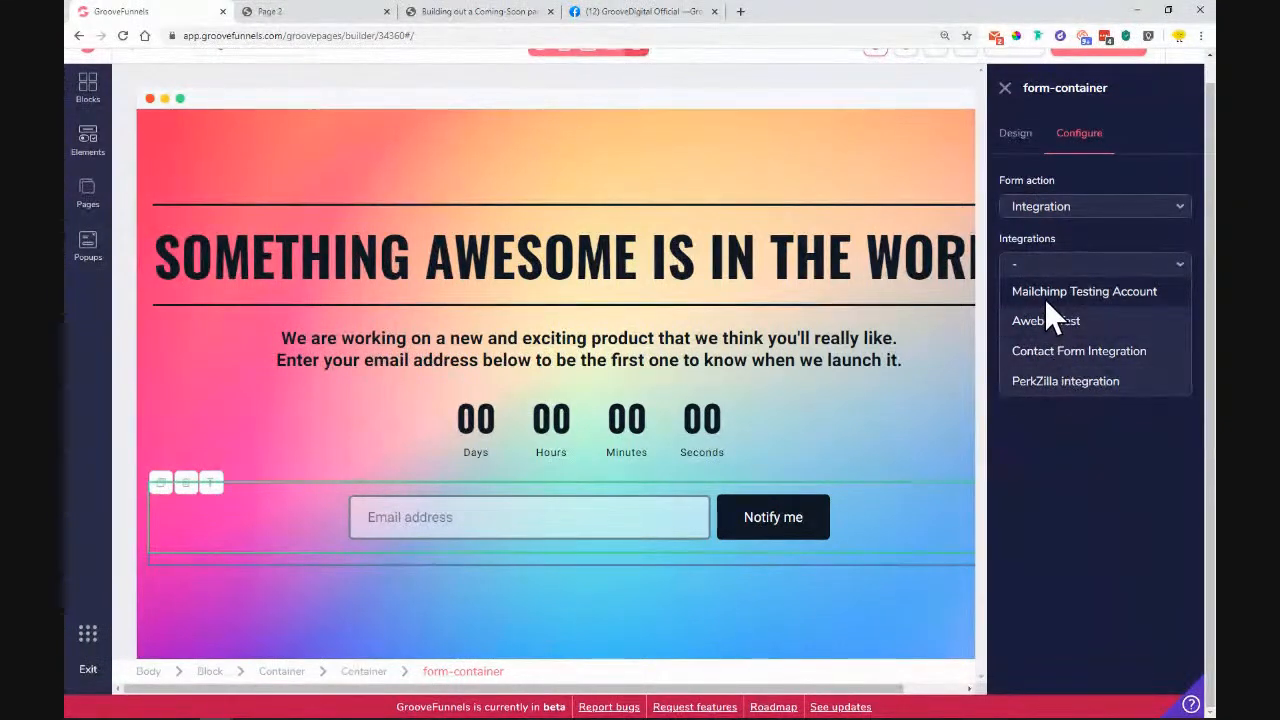
click(1046, 300)
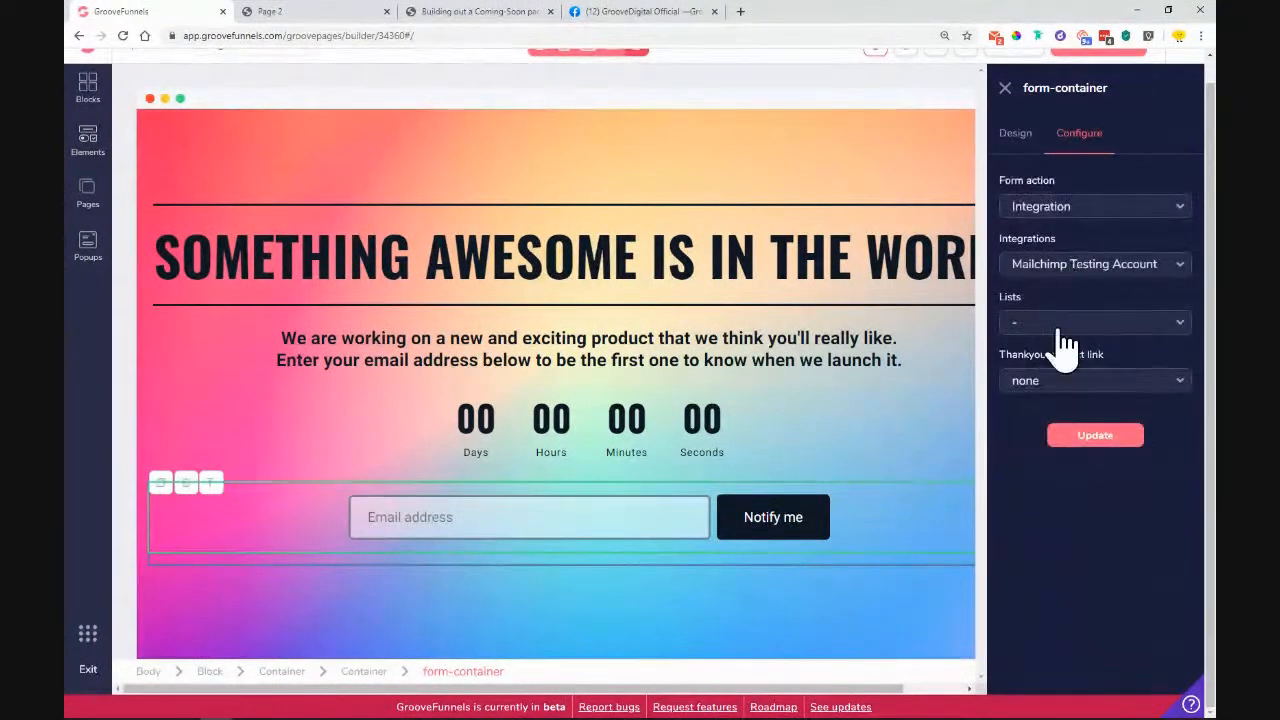
click(1084, 334)
click(1069, 350)
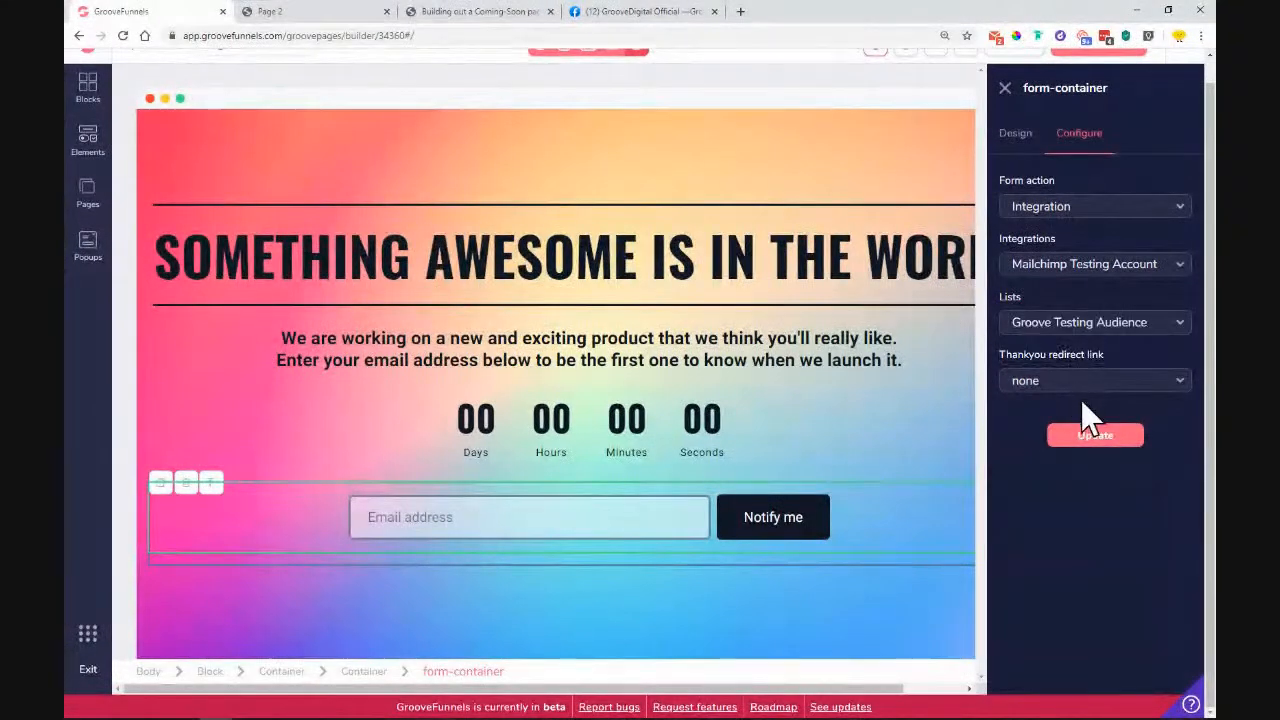
click(1070, 382)
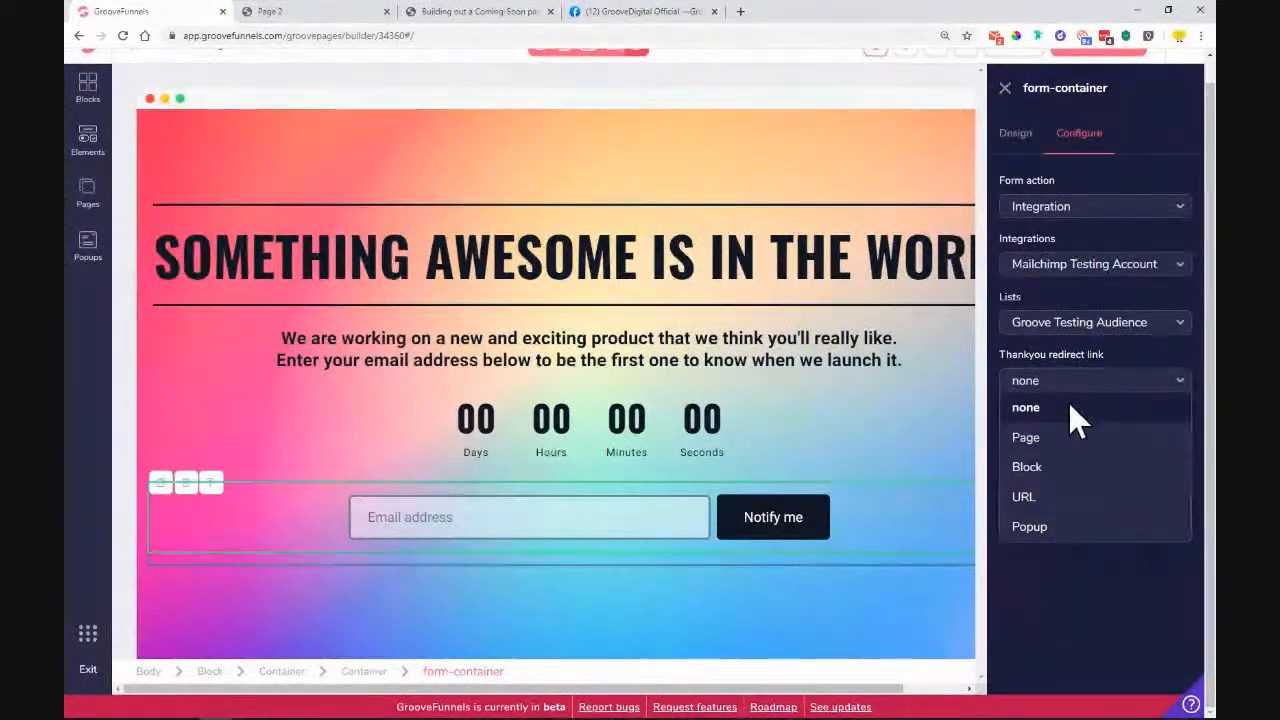
click(1127, 577)
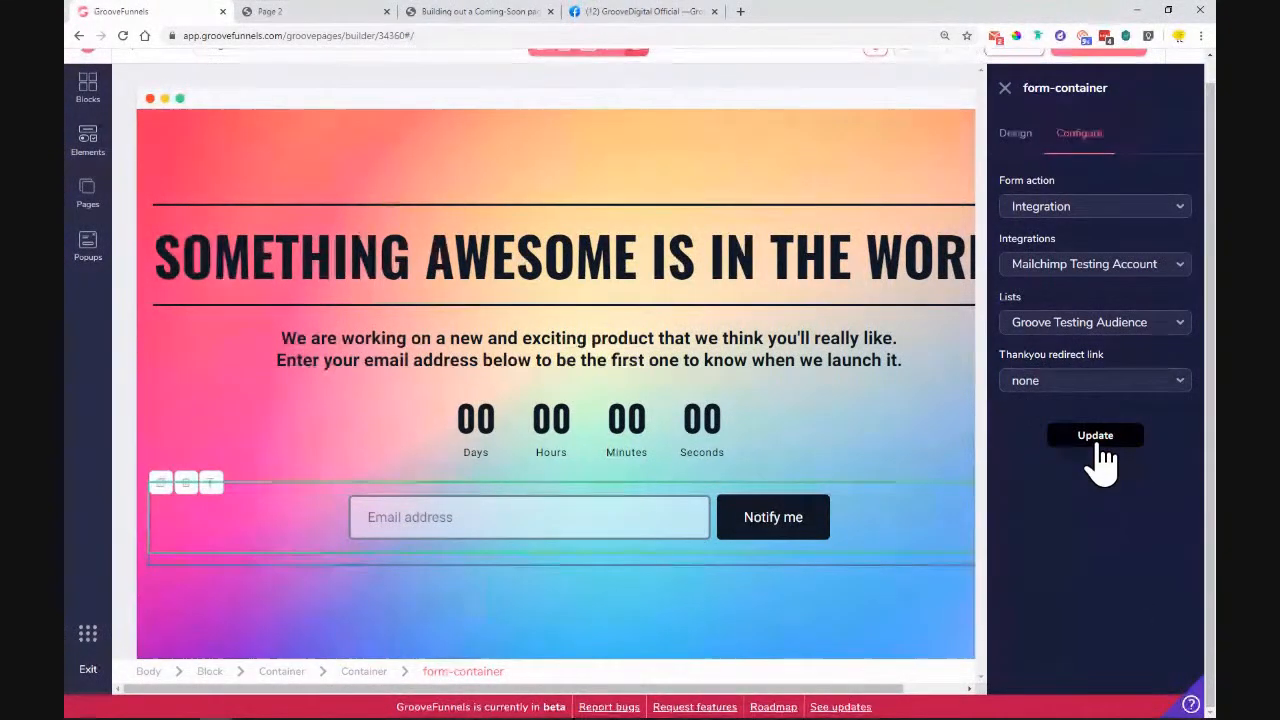
click(1097, 440)
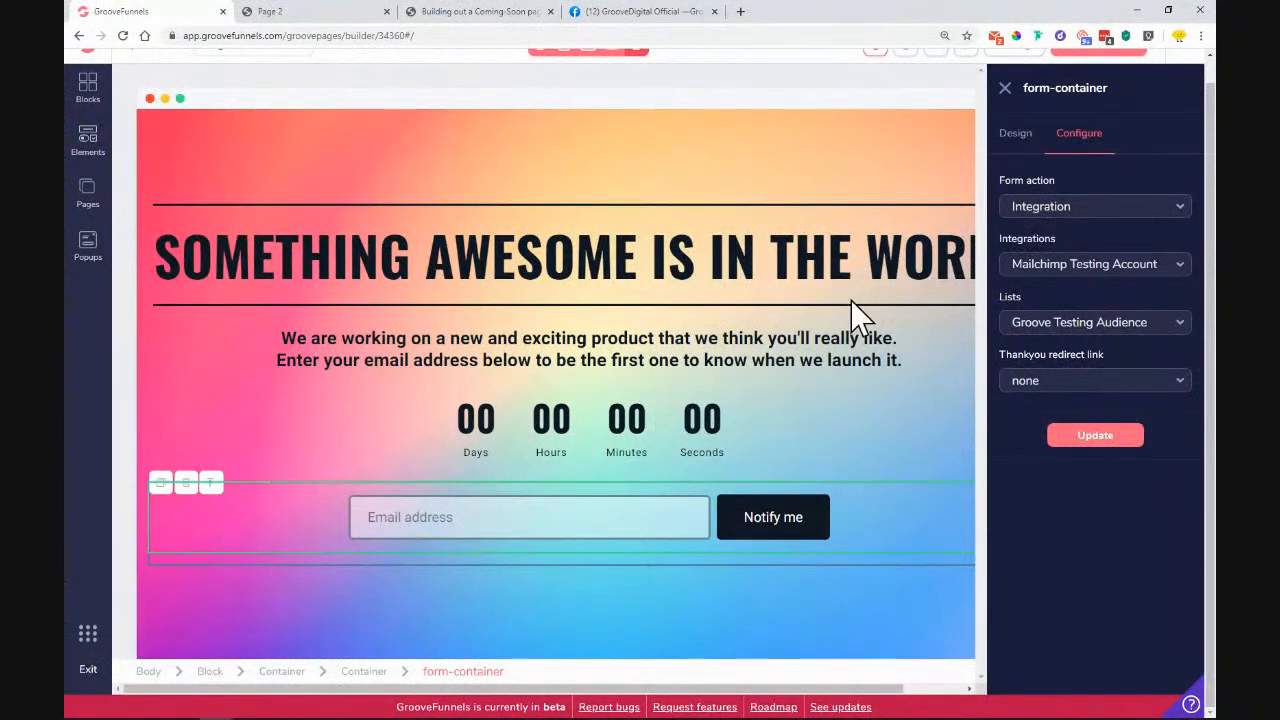
Step: Preview the finished page, try focusing the email field, and close the preview
click(934, 90)
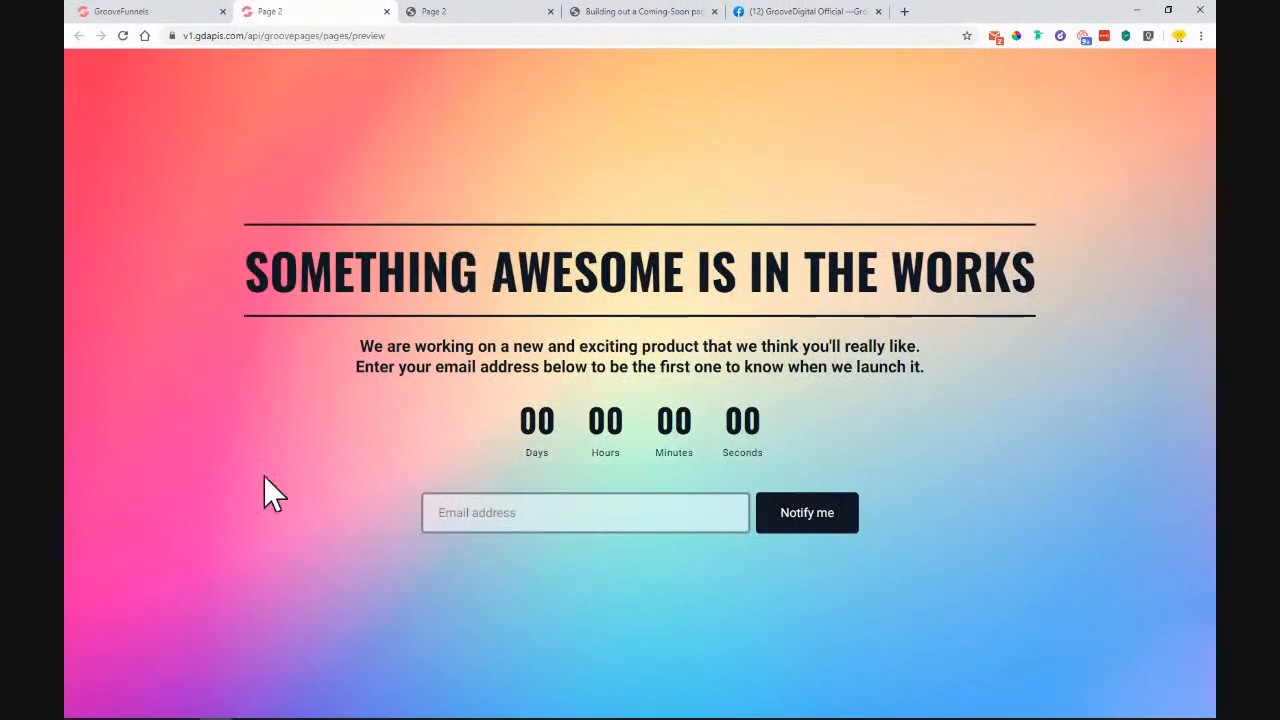
click(531, 517)
click(937, 433)
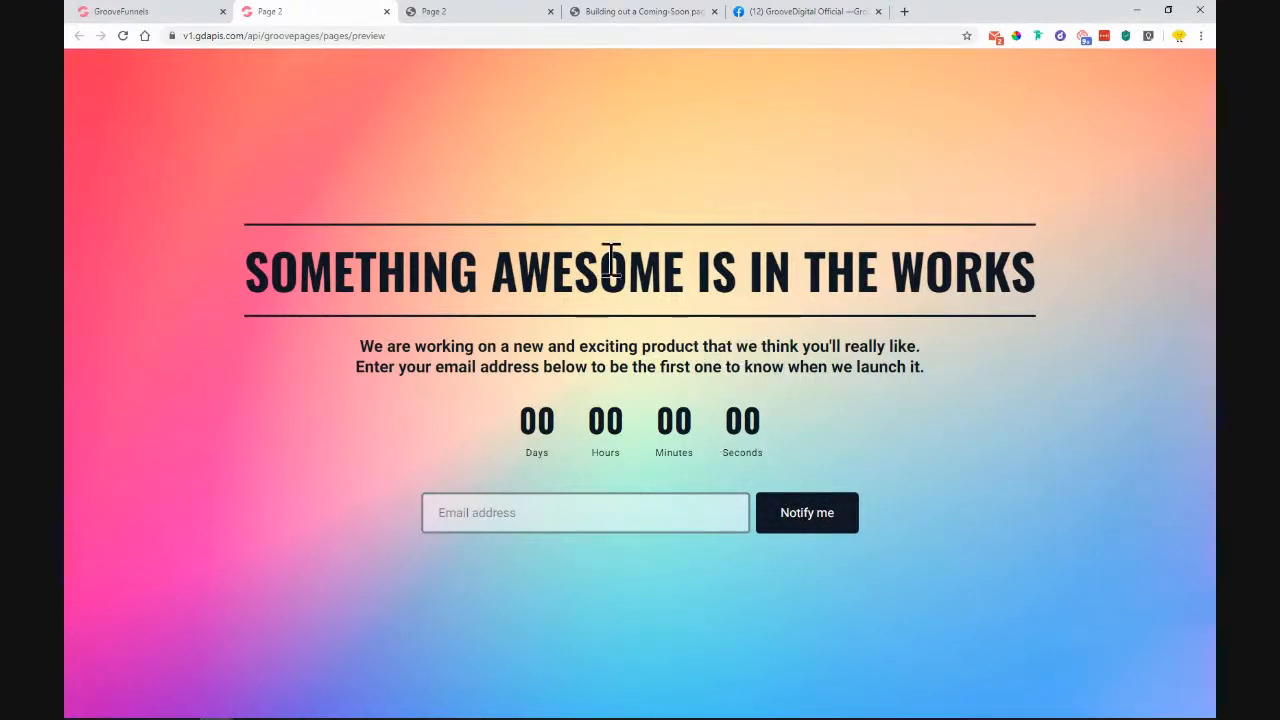
click(386, 11)
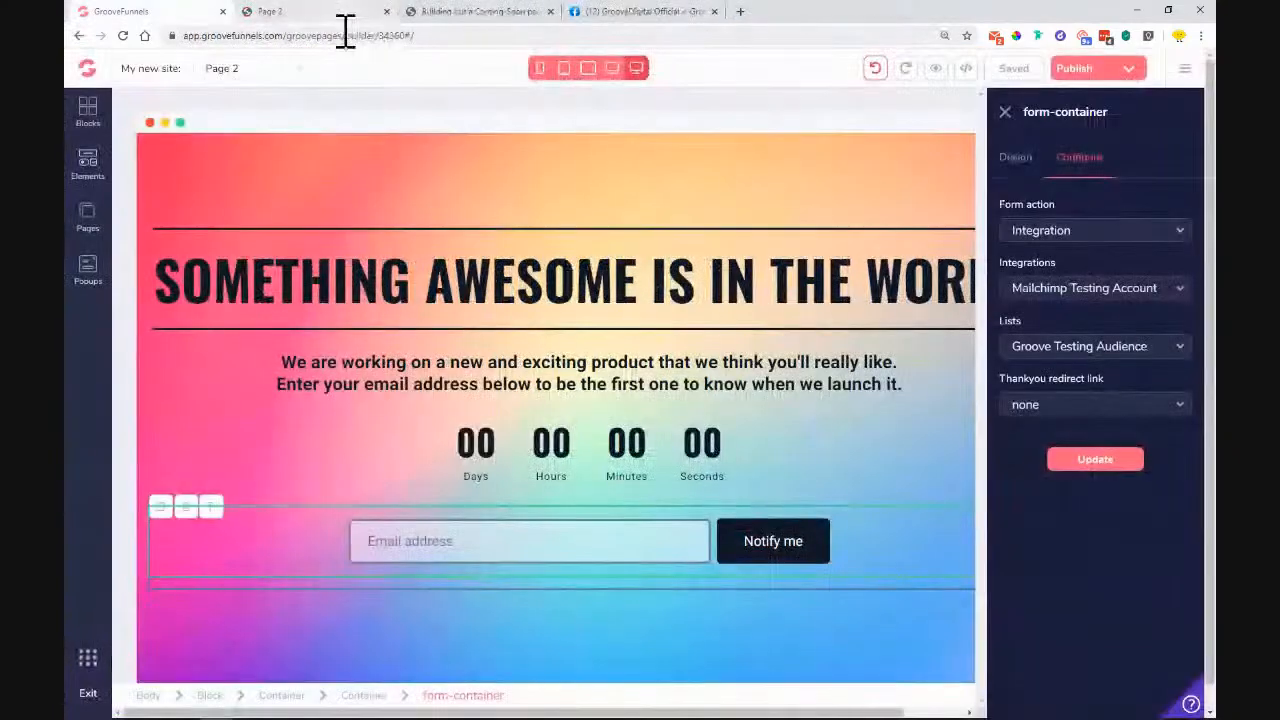
Step: Open the third published coming-soon example at boom.groovepages.com/comingsoon/3 in the existing example page's tab
click(337, 12)
click(371, 36)
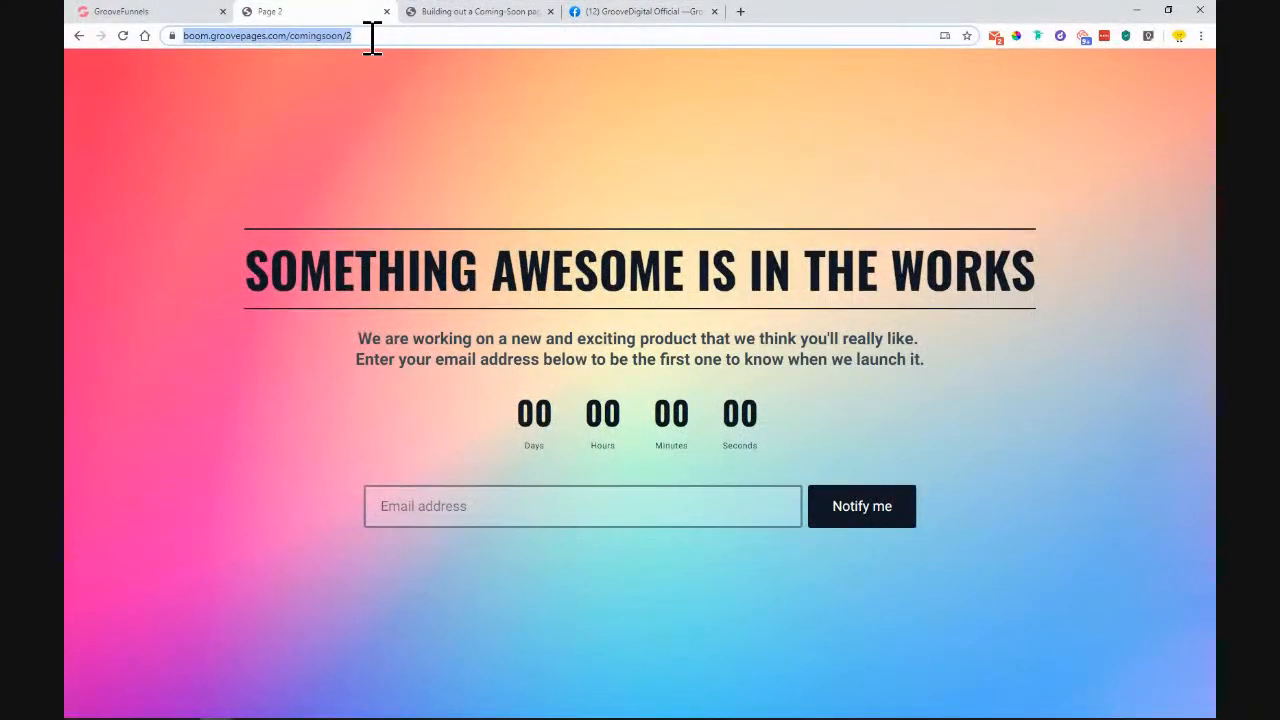
click(371, 36)
key(BackSpace)
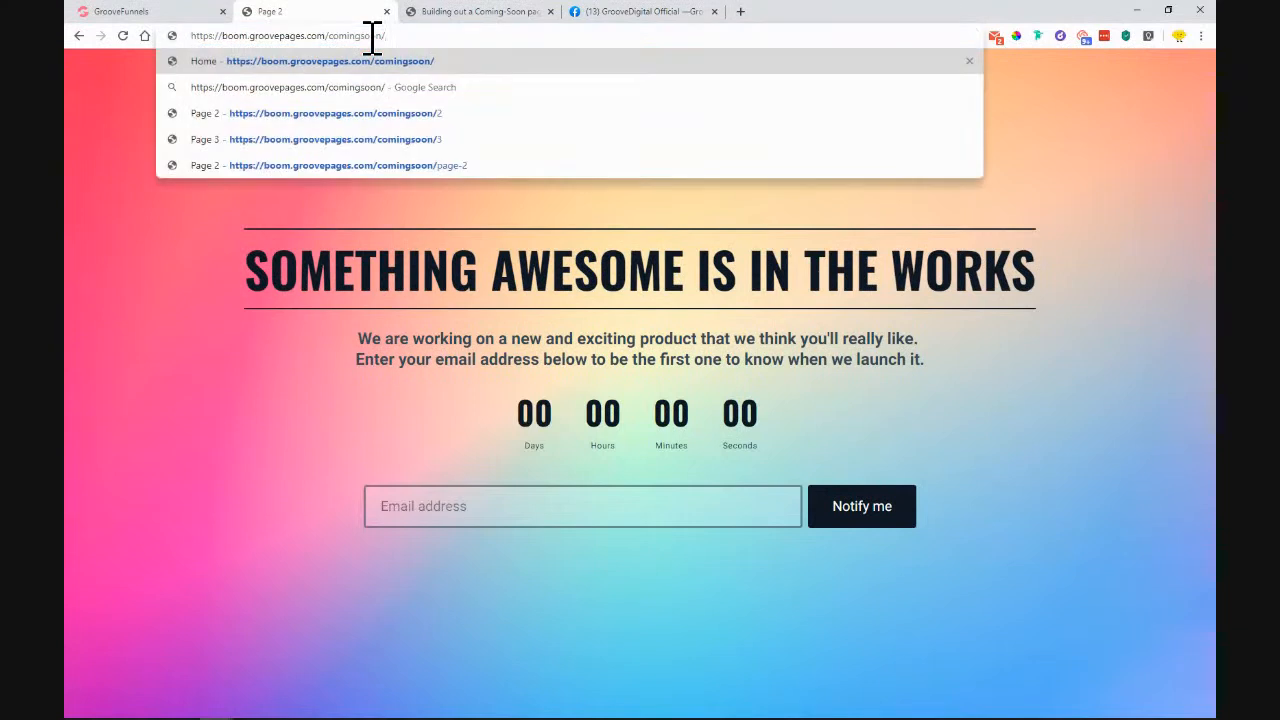
text(3)
key(Return)
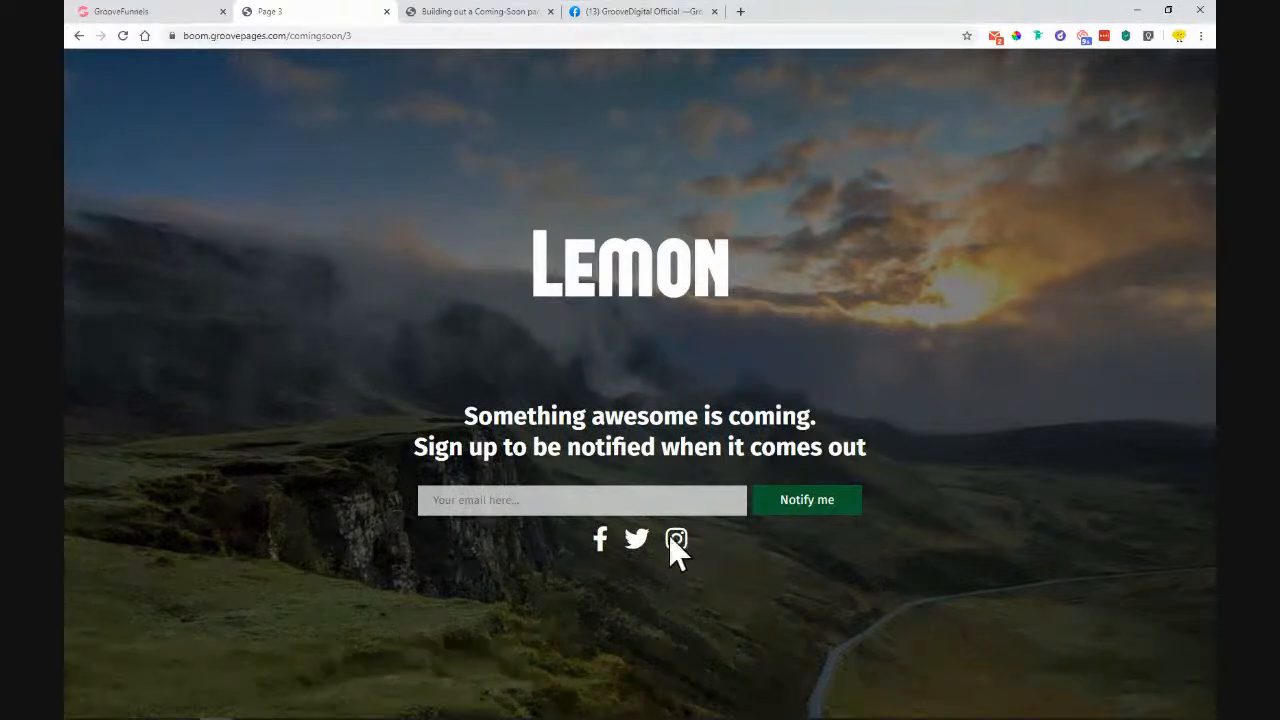
Step: Return to the page builder and add a third, empty page to the site's primary navigation
click(168, 12)
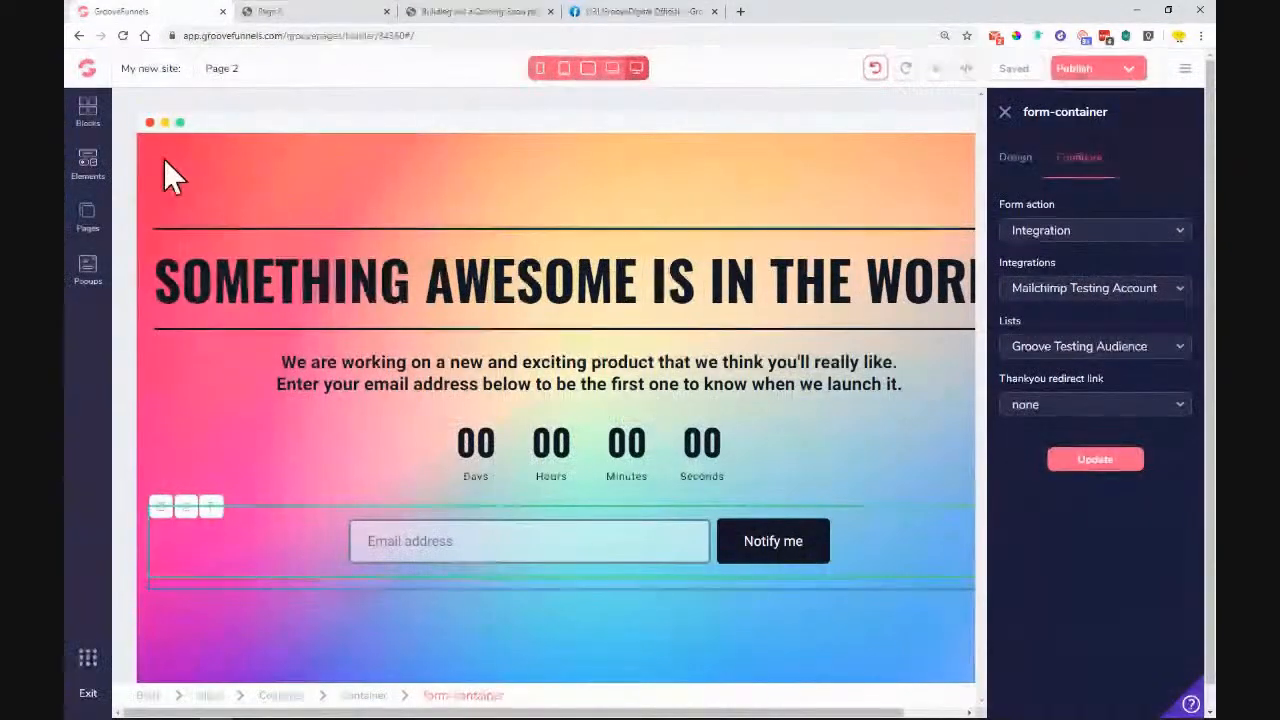
click(86, 222)
click(301, 115)
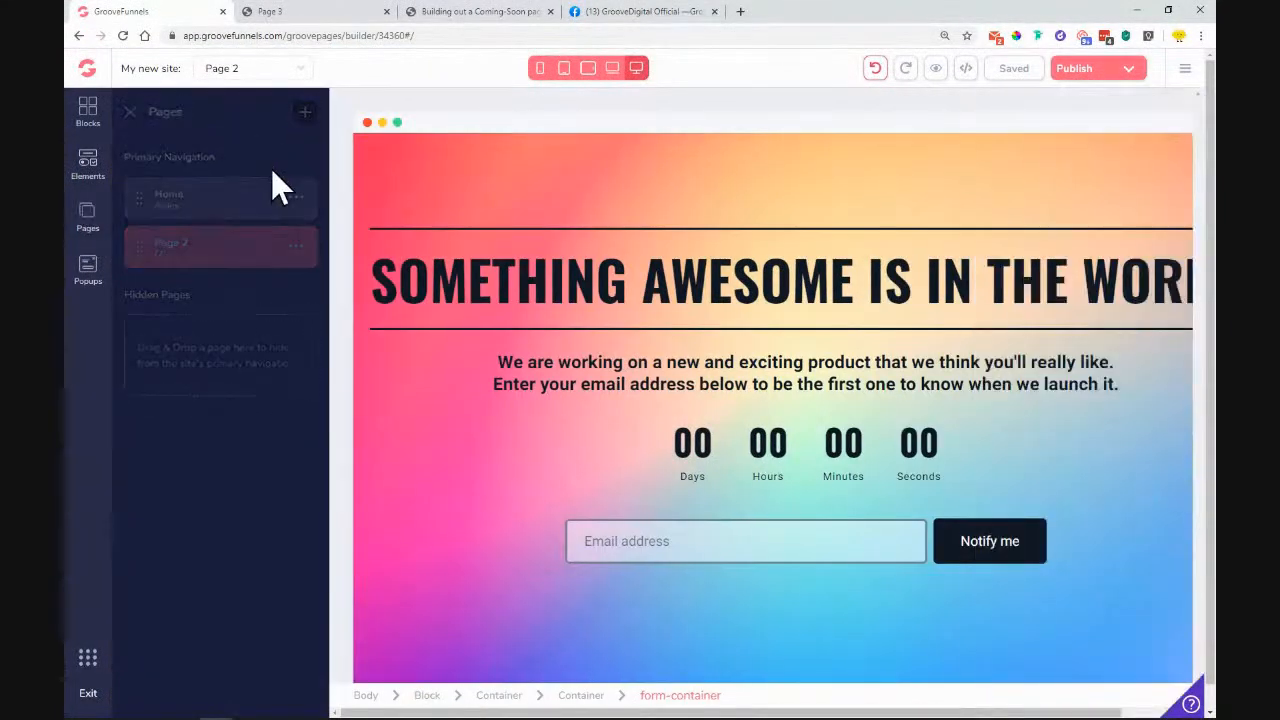
click(193, 200)
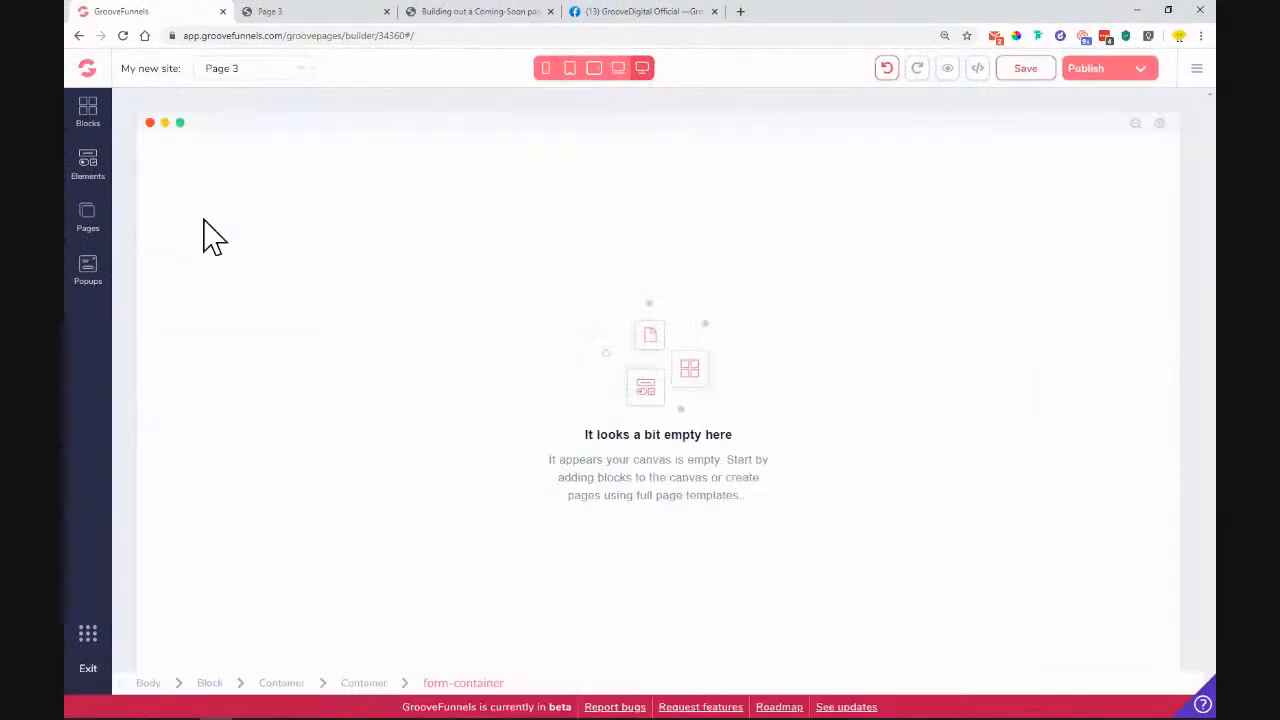
Step: Add a wireframe cover block with a centred headline and paragraph to the empty page
click(88, 112)
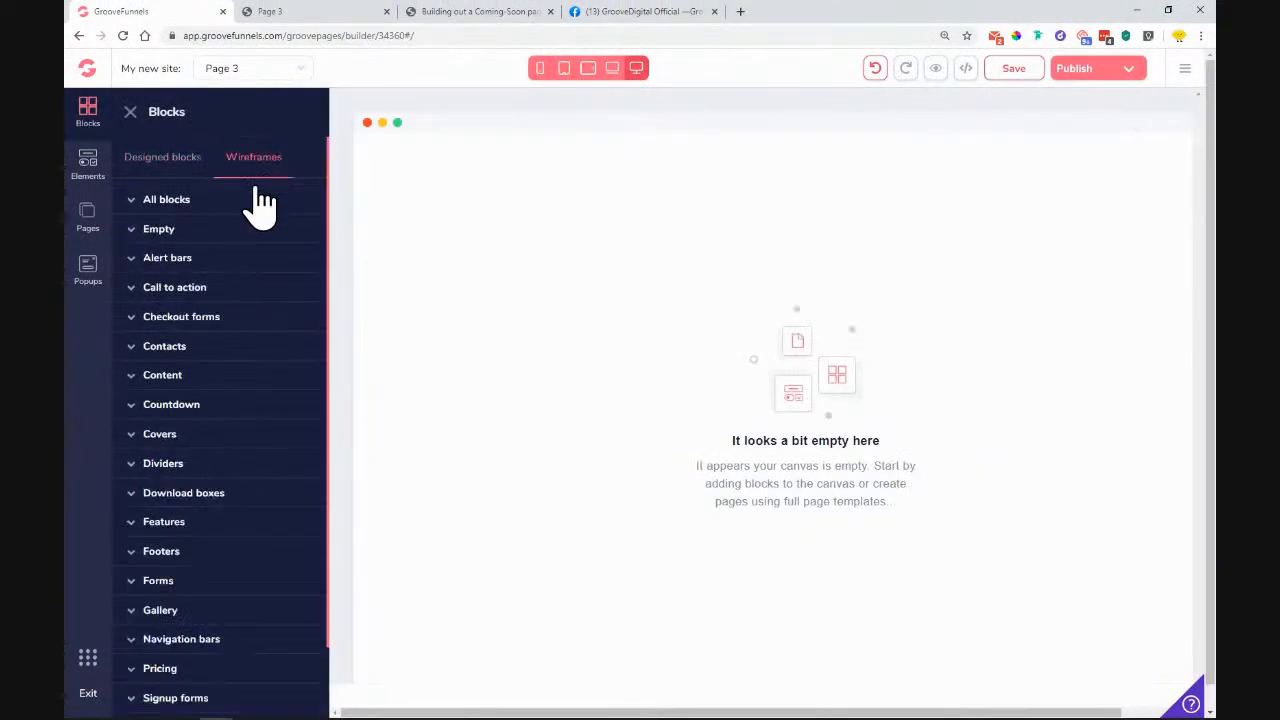
click(160, 432)
drag(209, 482, 768, 498)
click(130, 111)
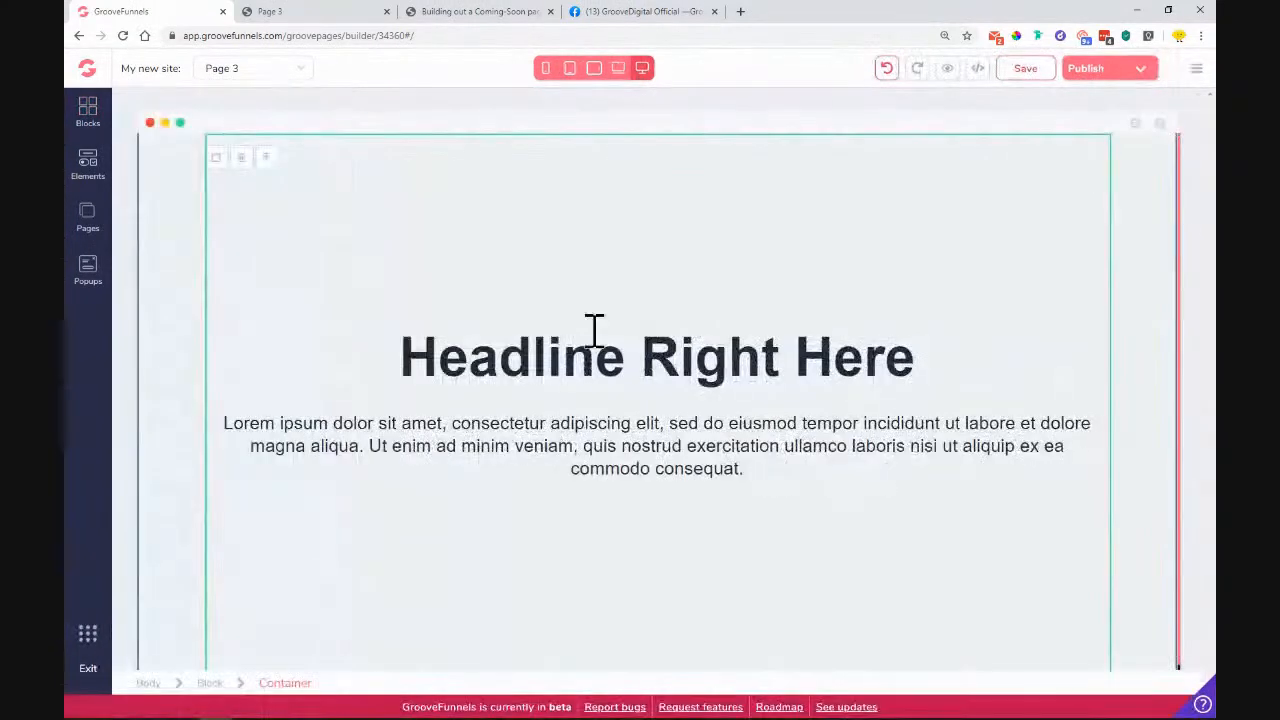
Step: Check the published example's layout, place an Image element above the cover block's headline, and delete the headline
click(329, 12)
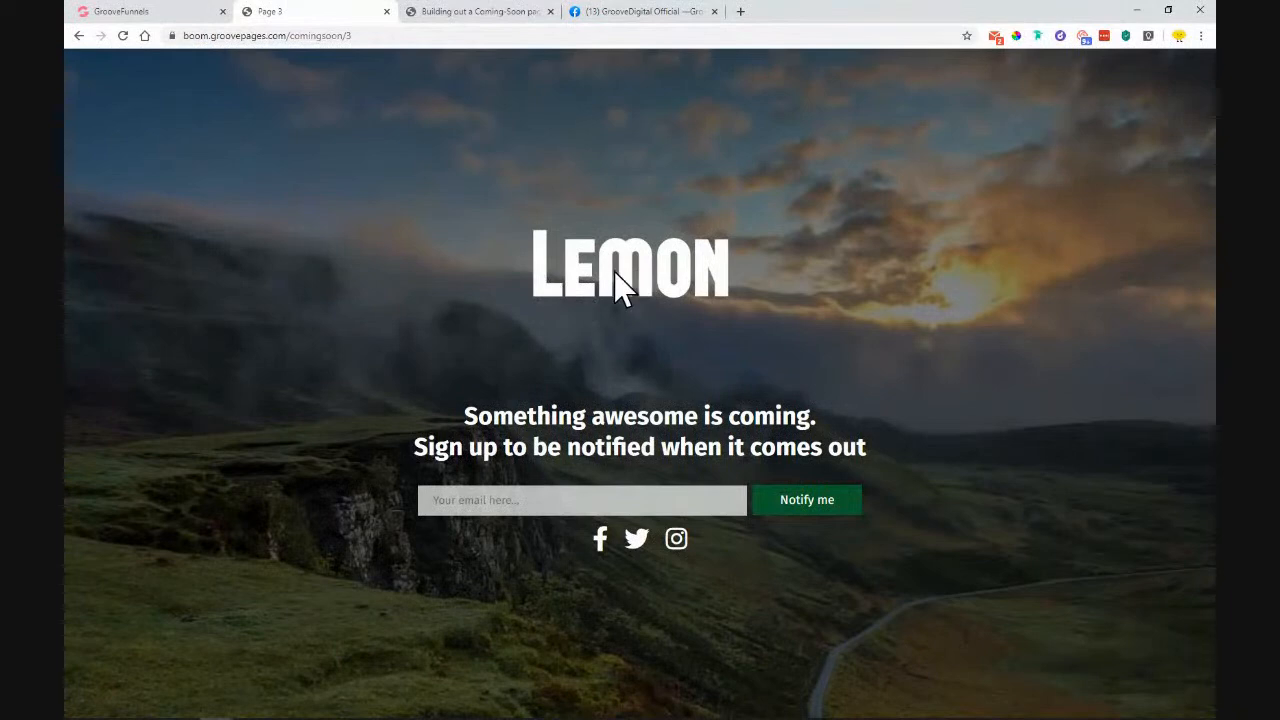
click(126, 12)
click(87, 188)
scroll(197, 314, down, 4)
scroll(197, 314, up, 1)
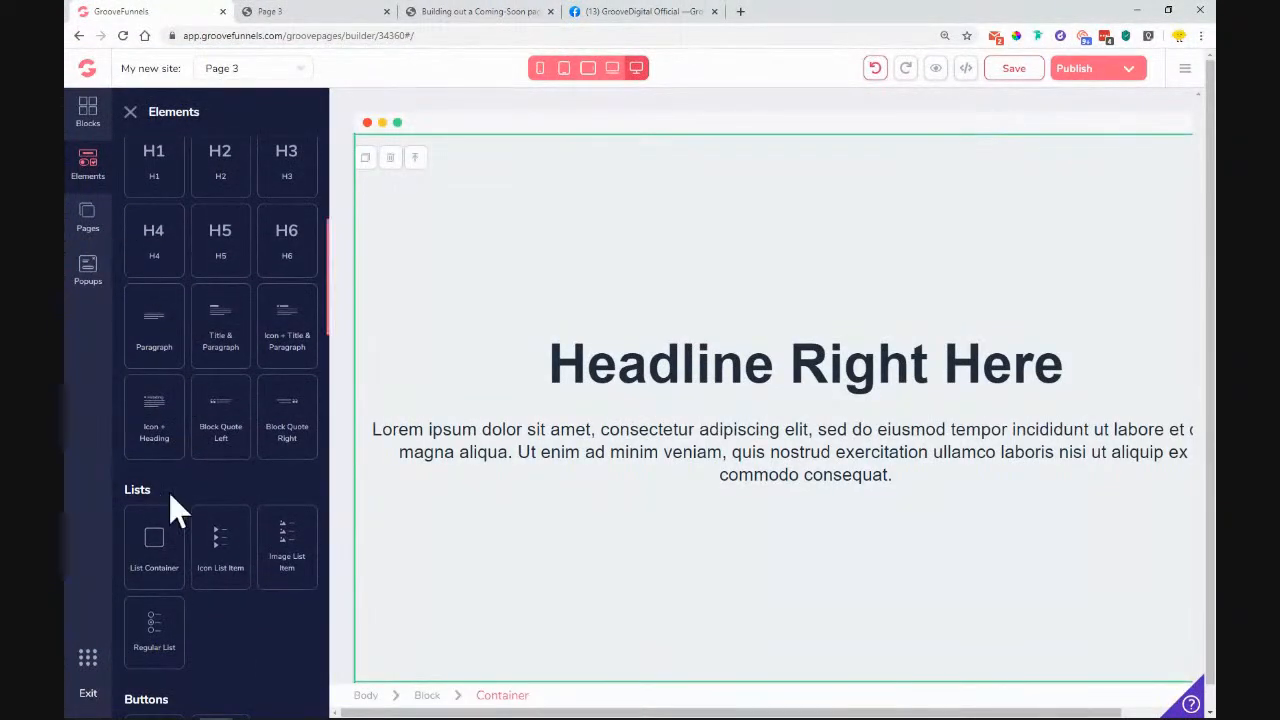
scroll(157, 534, down, 5)
drag(231, 591, 849, 340)
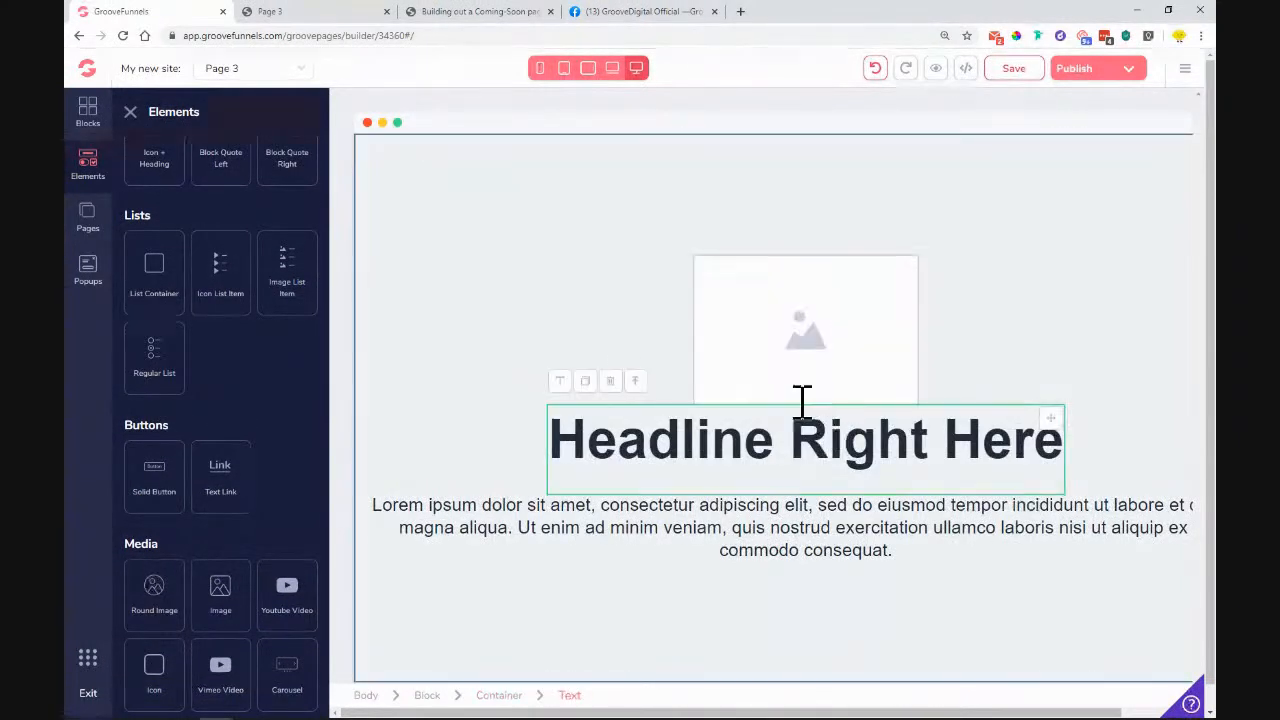
click(611, 385)
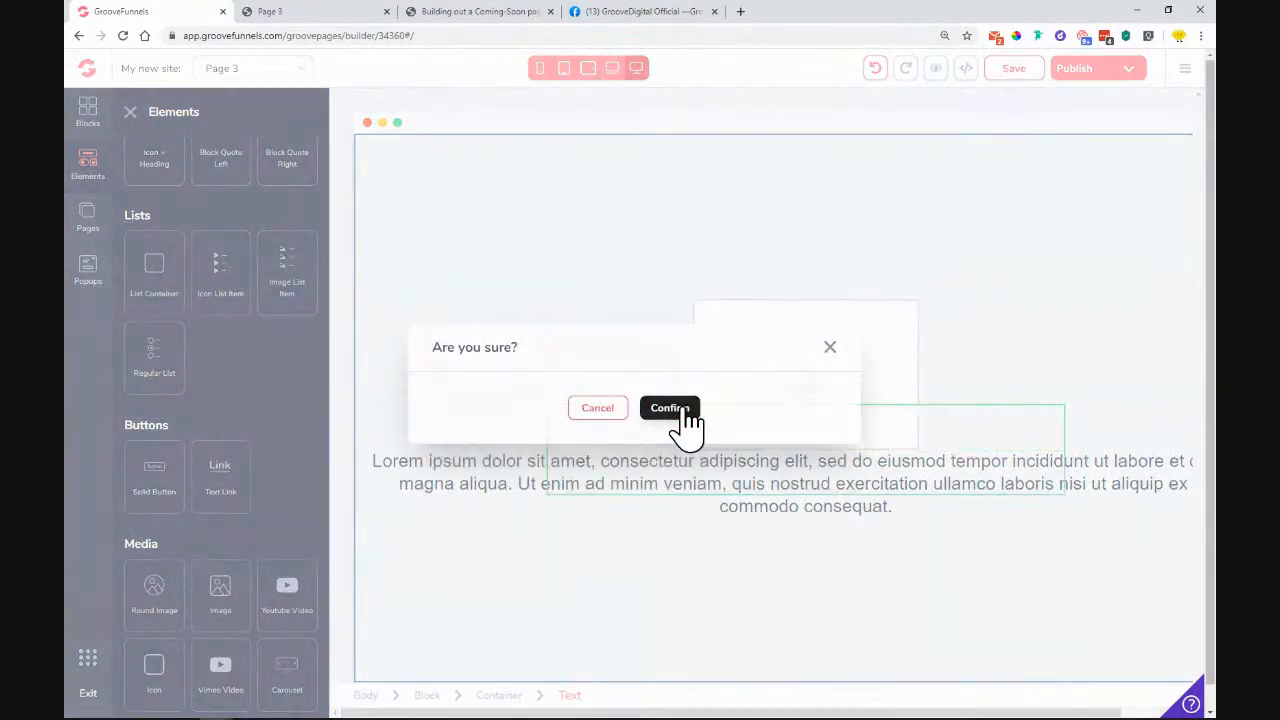
click(674, 410)
Step: Open the image library for the image placeholder above the cover block's paragraph
click(821, 371)
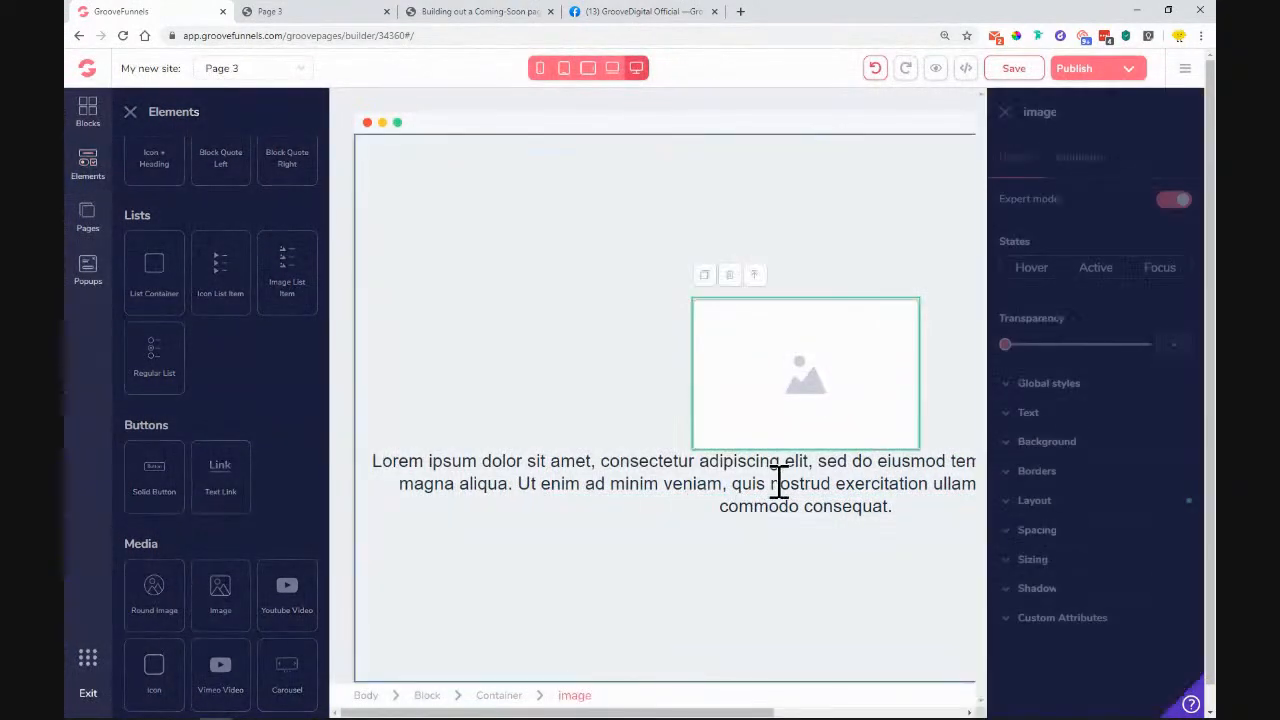
click(1090, 160)
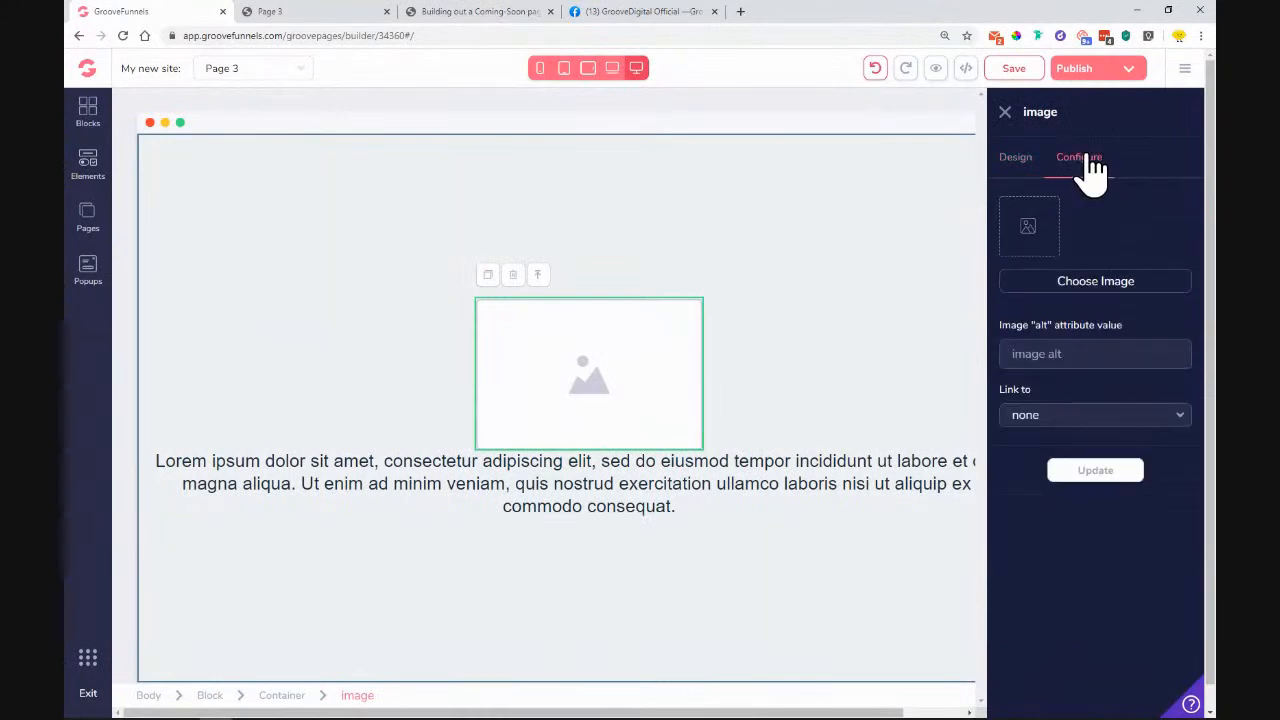
click(1083, 284)
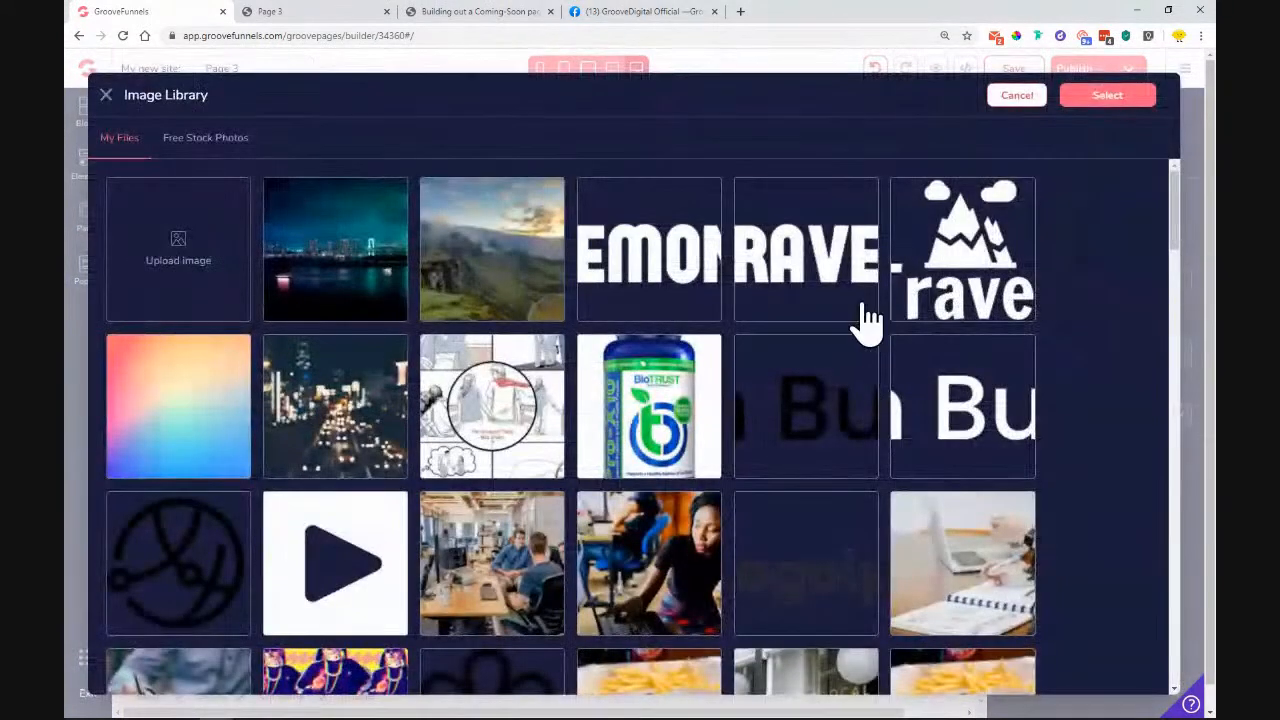
Step: Fill the empty image placeholder above the paragraph with the white Lemon logo from the image library and apply it
click(658, 253)
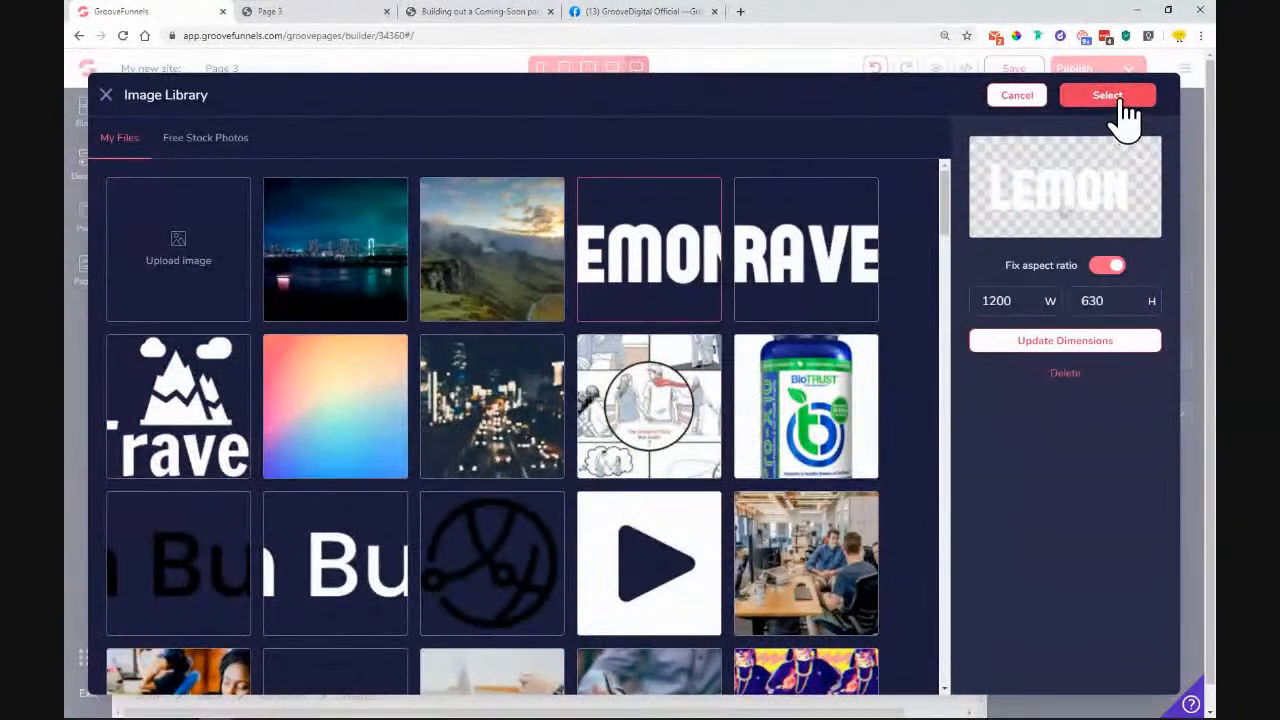
click(1116, 118)
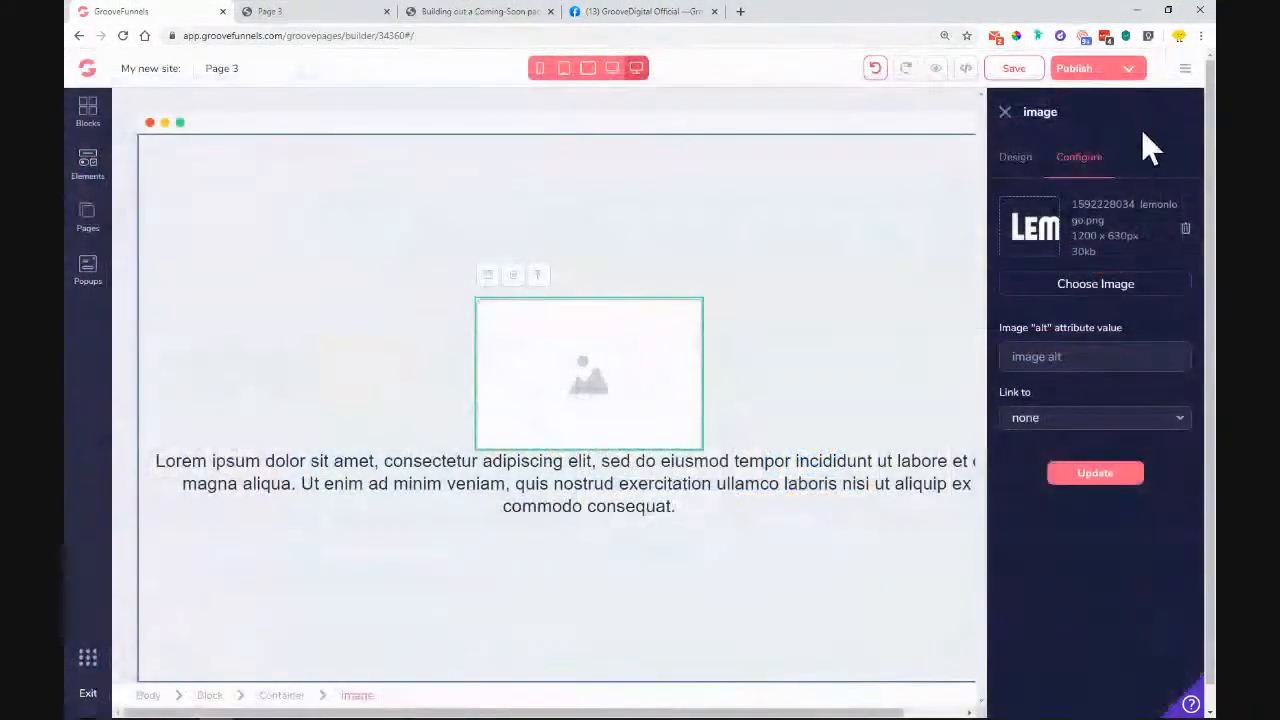
click(1100, 480)
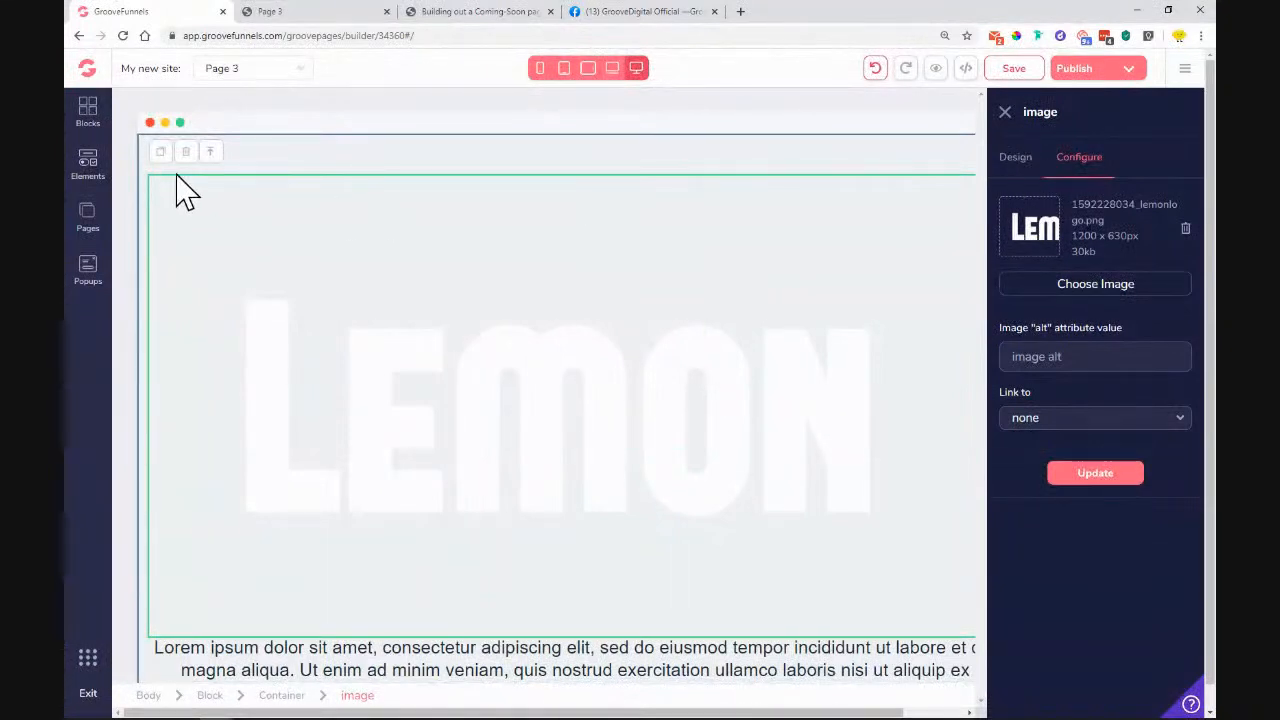
Step: Check the published coming-soon page for reference and select the block that contains the logo on Page 3
click(300, 12)
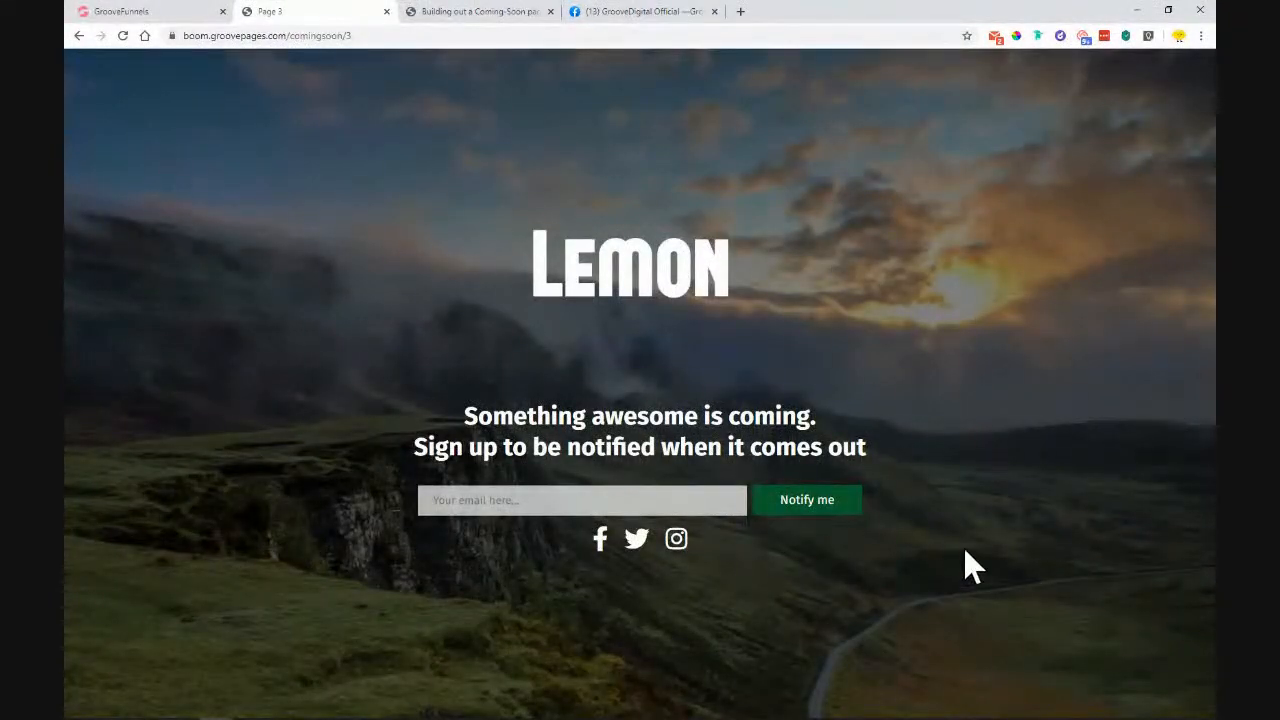
click(110, 11)
click(283, 165)
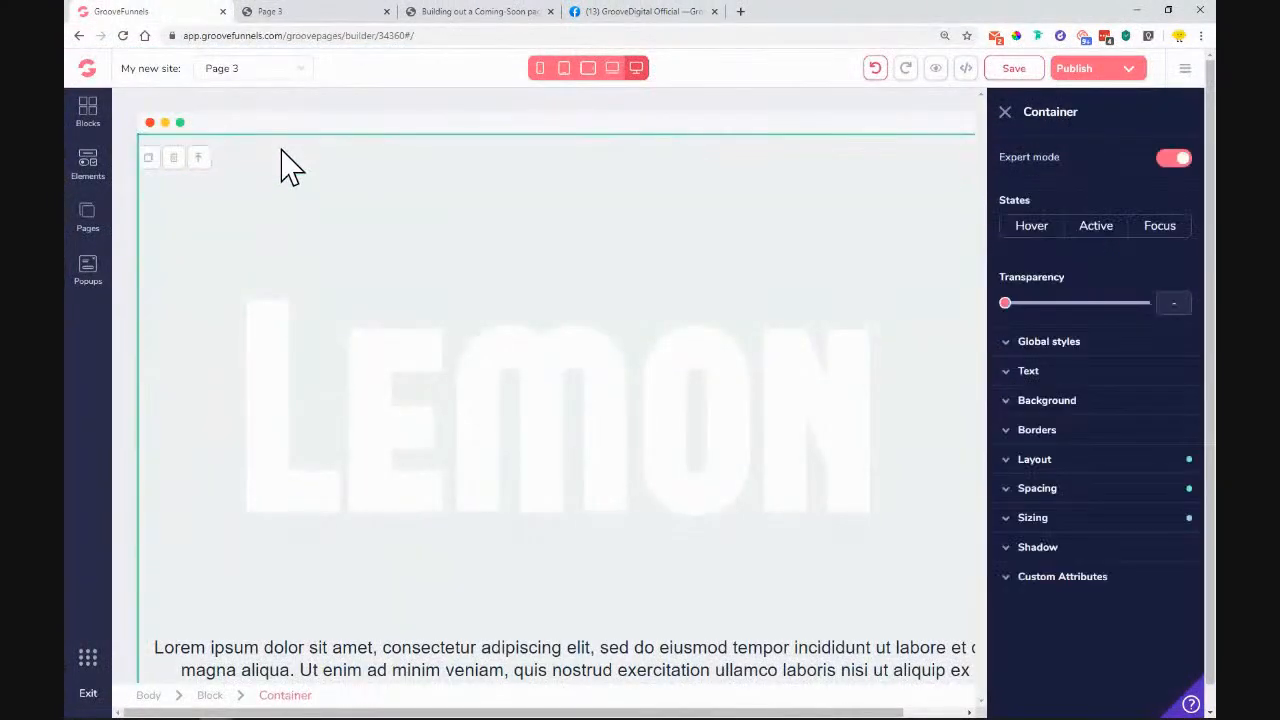
click(212, 697)
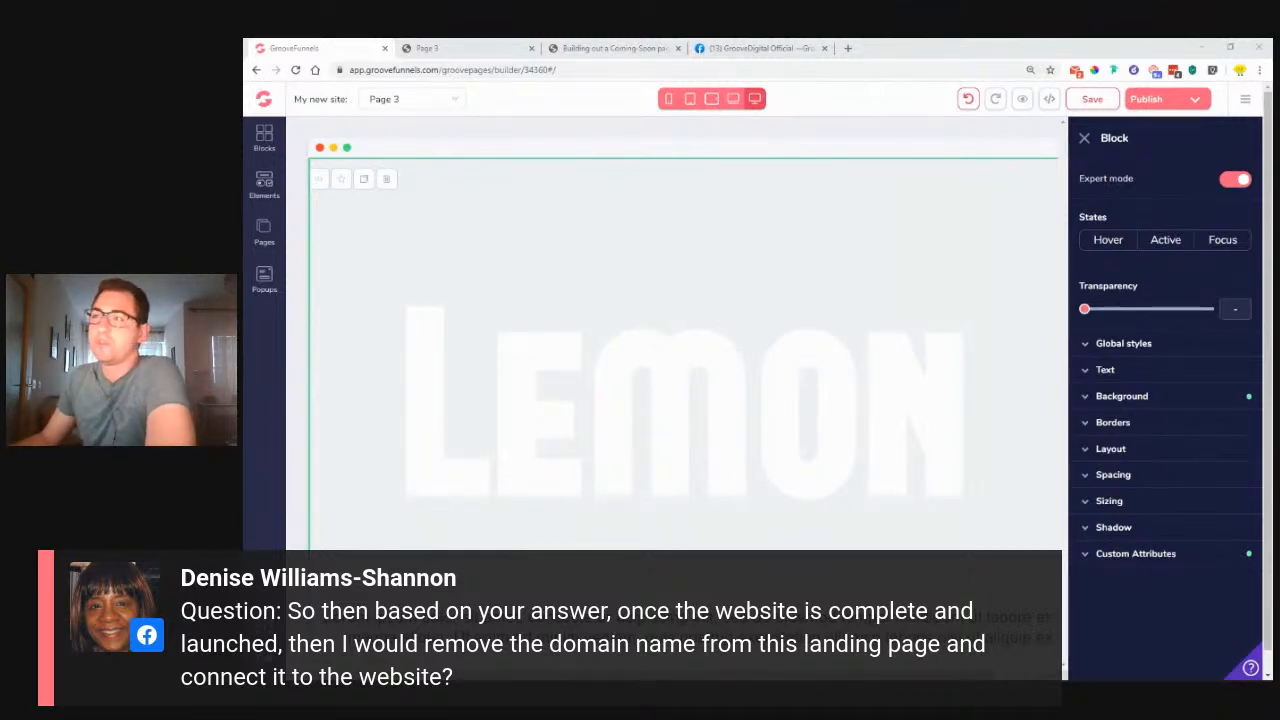
Step: View the site's Home page and Page 2 in the builder
click(270, 235)
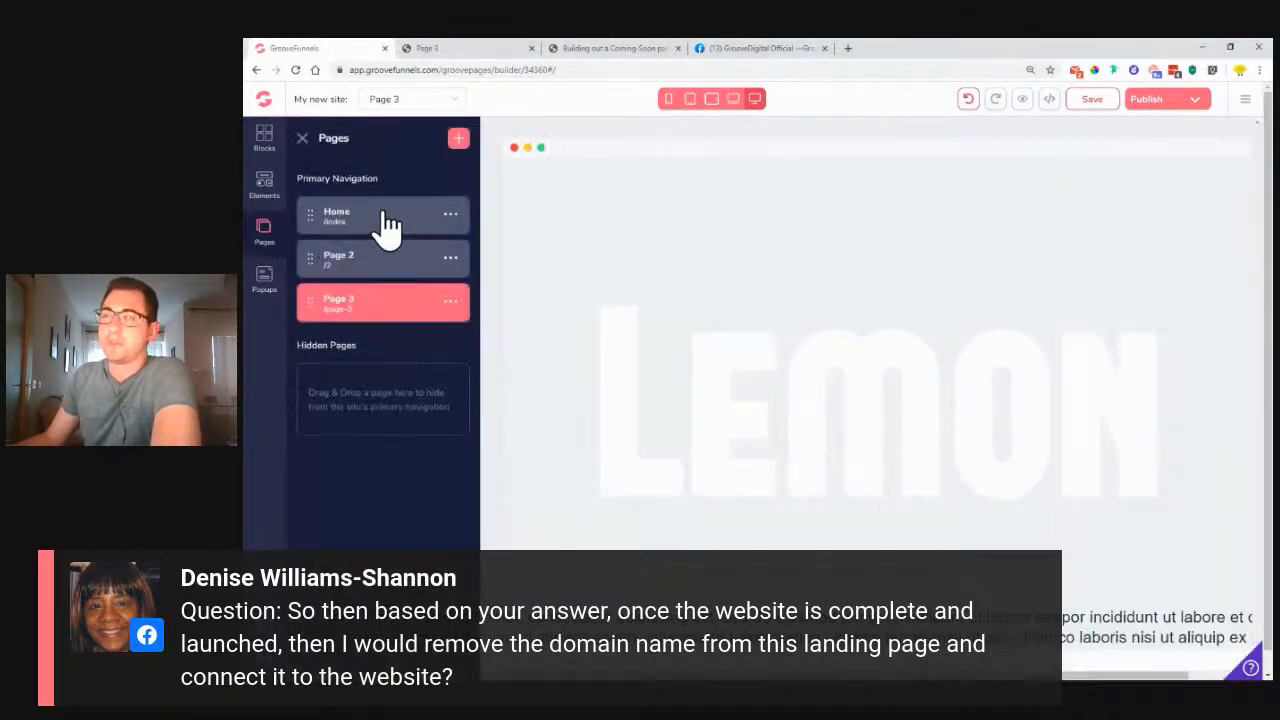
click(368, 222)
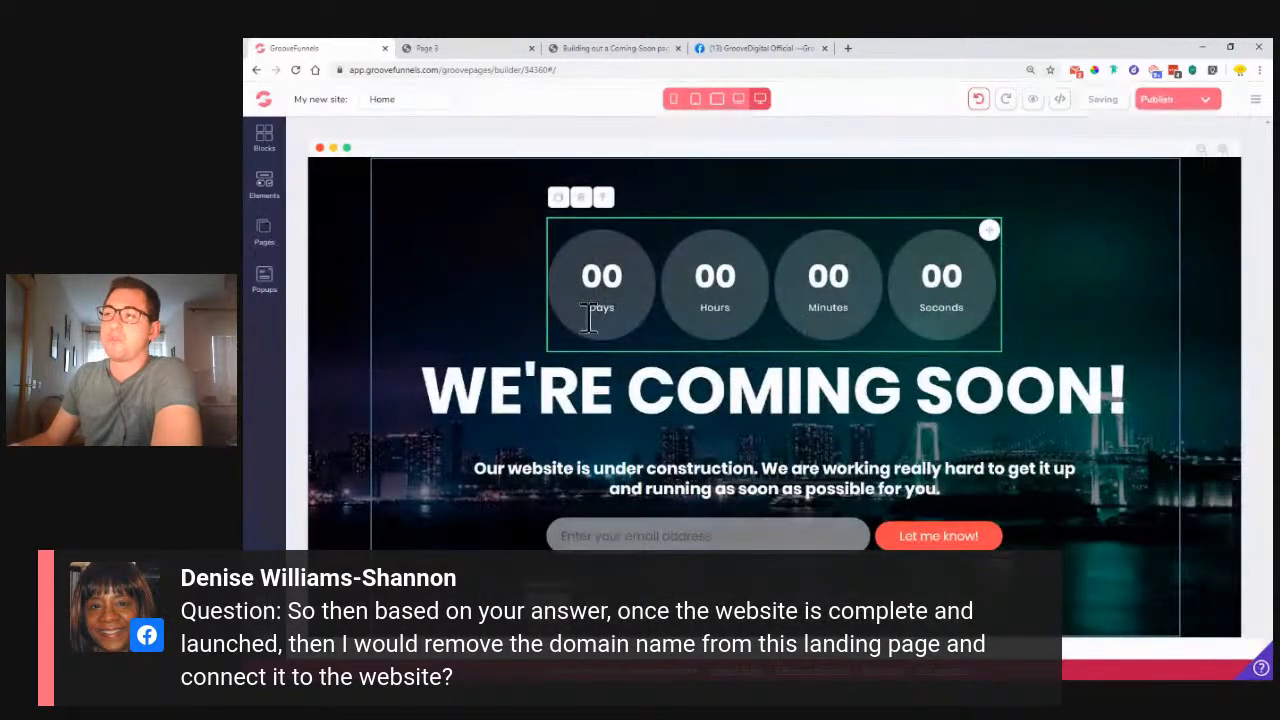
click(260, 240)
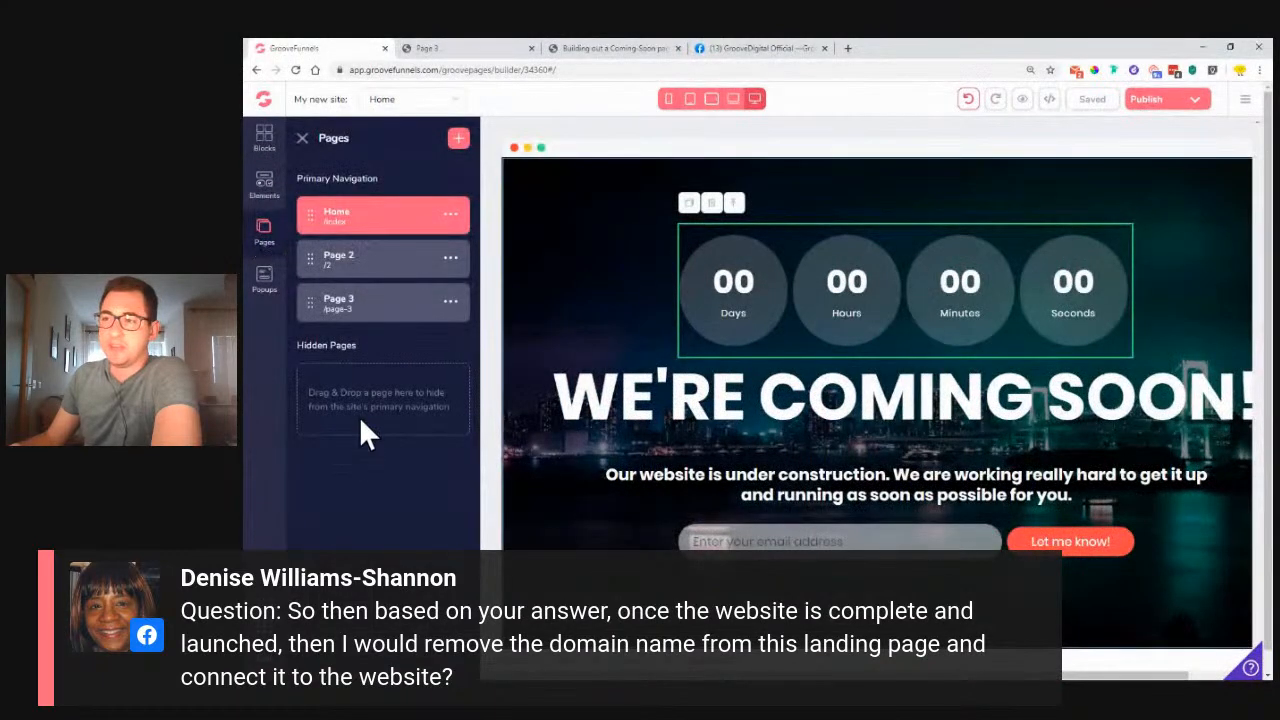
click(368, 270)
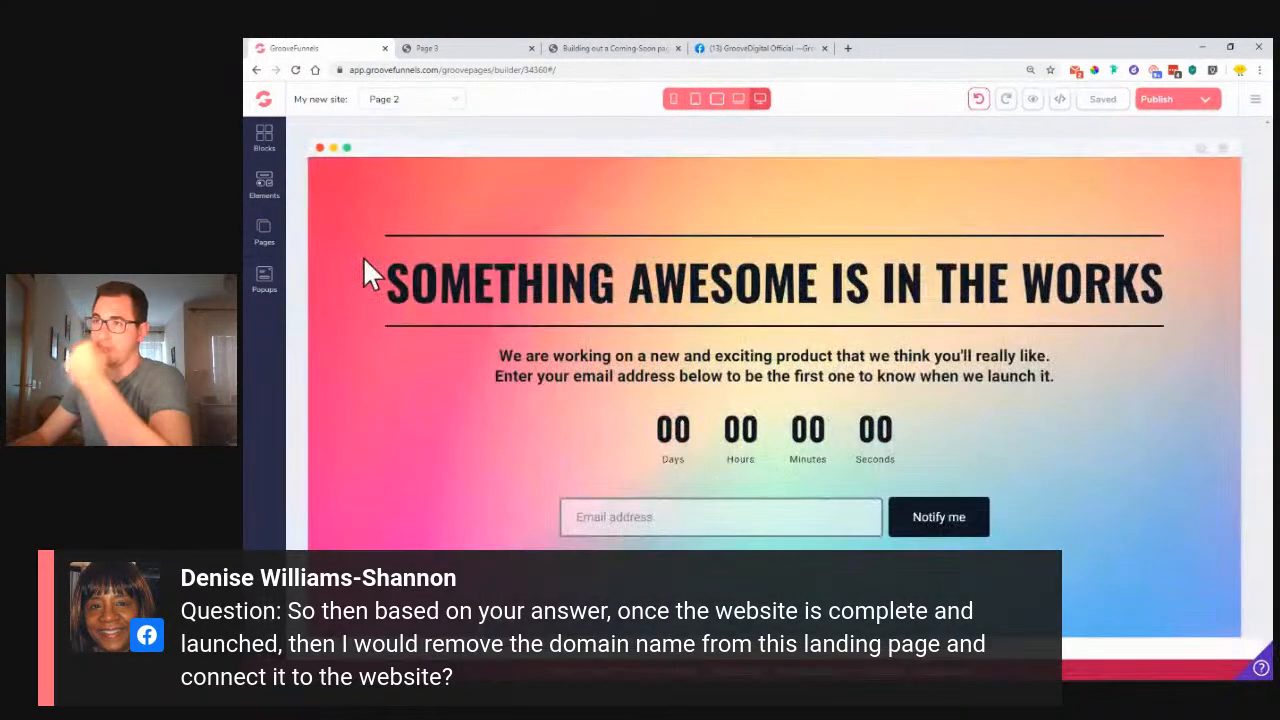
Step: Set Page 2 as the site's homepage
click(262, 236)
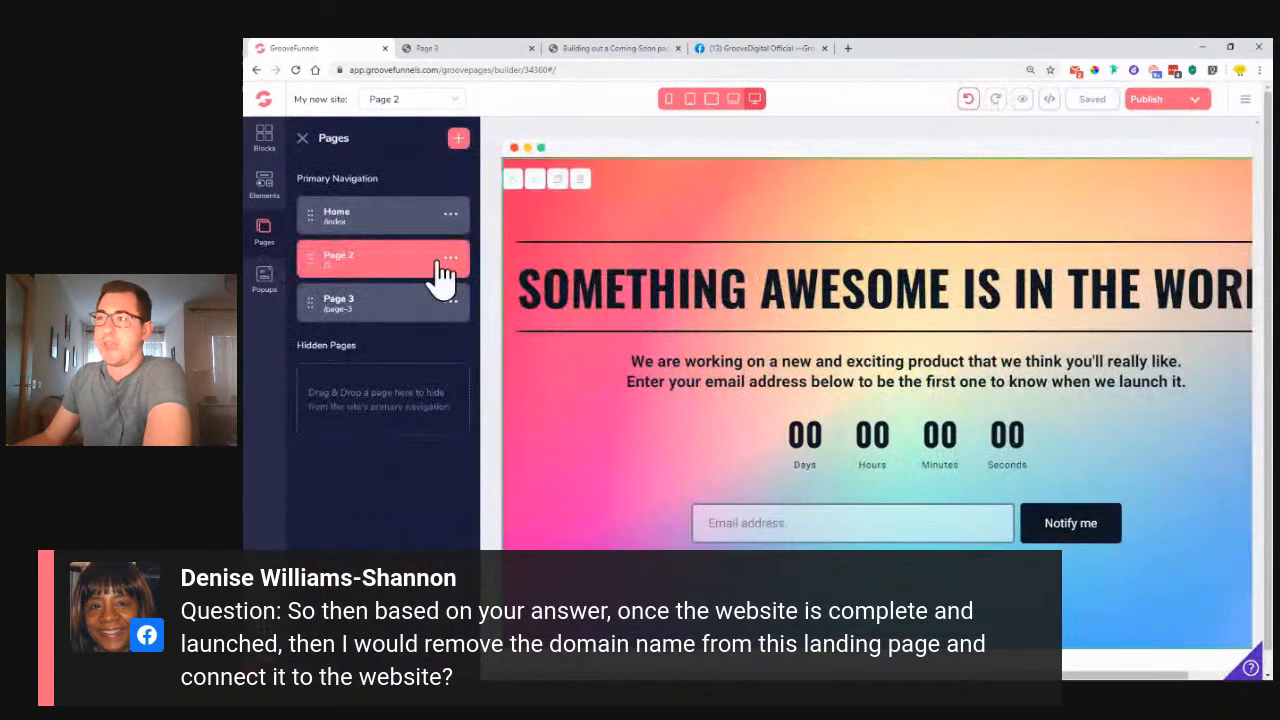
click(449, 257)
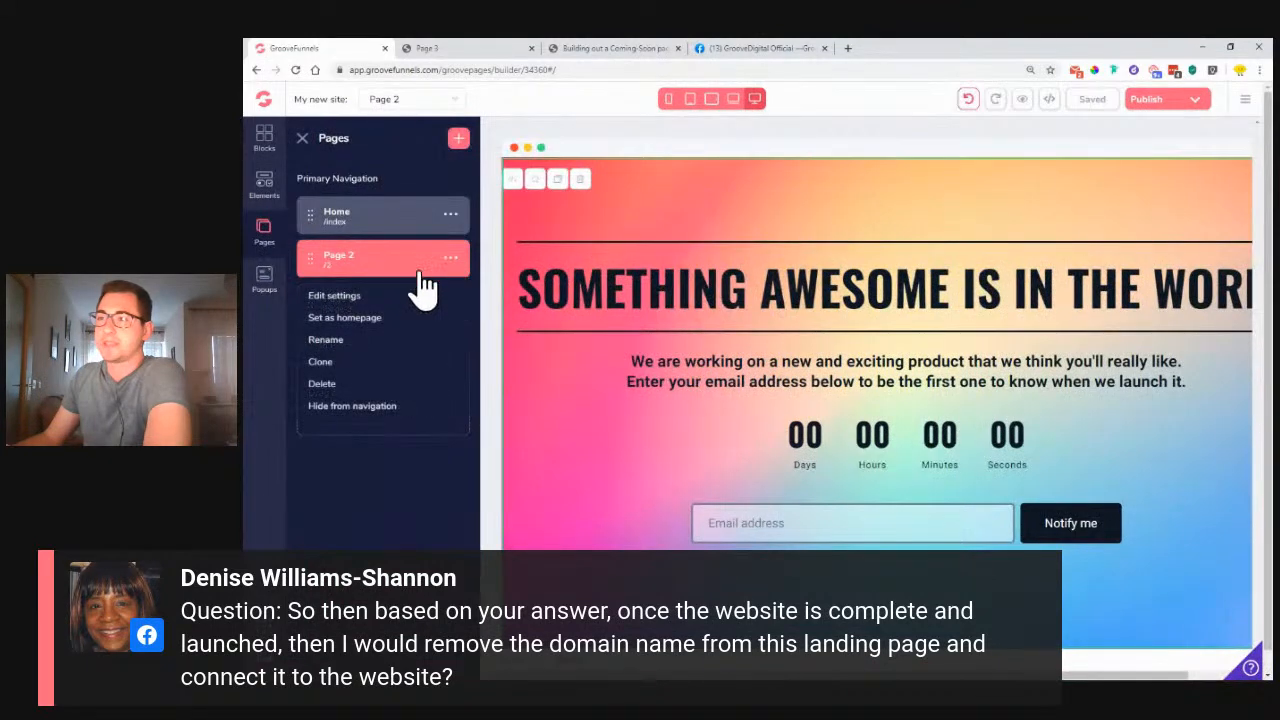
click(348, 320)
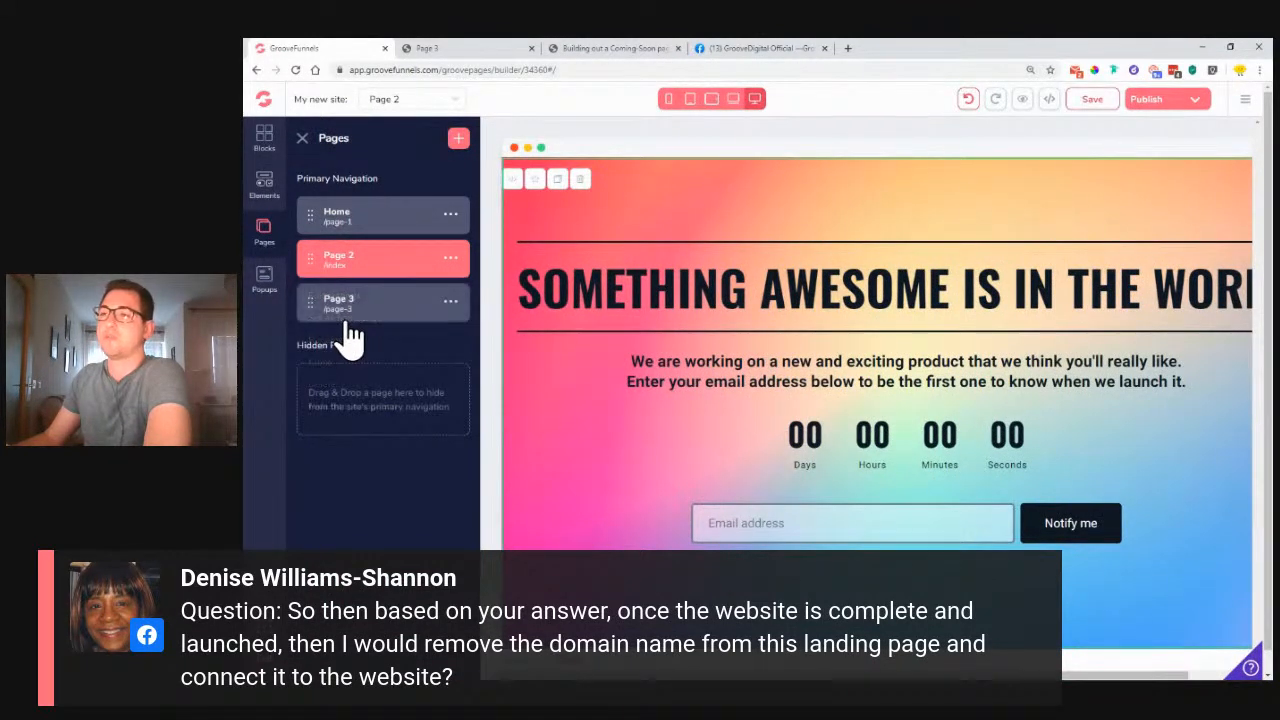
Step: View Home and Page 2 again and set Home back as the site's homepage
click(366, 230)
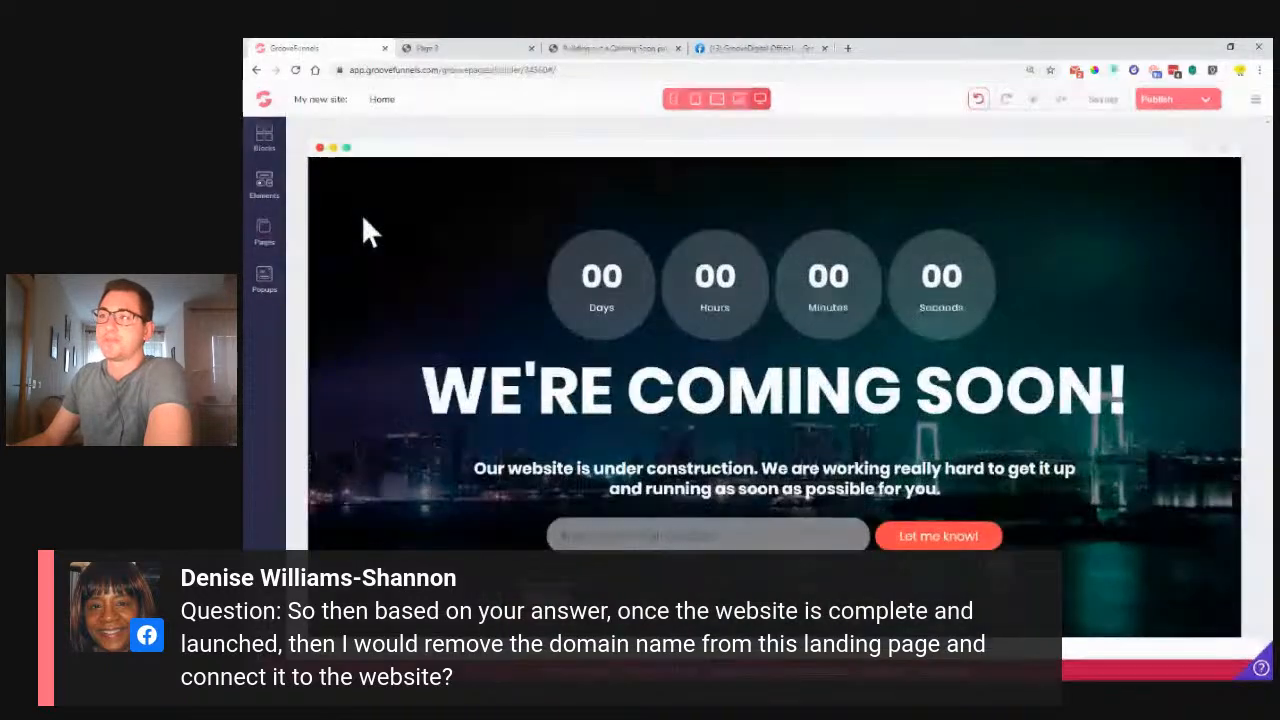
click(272, 232)
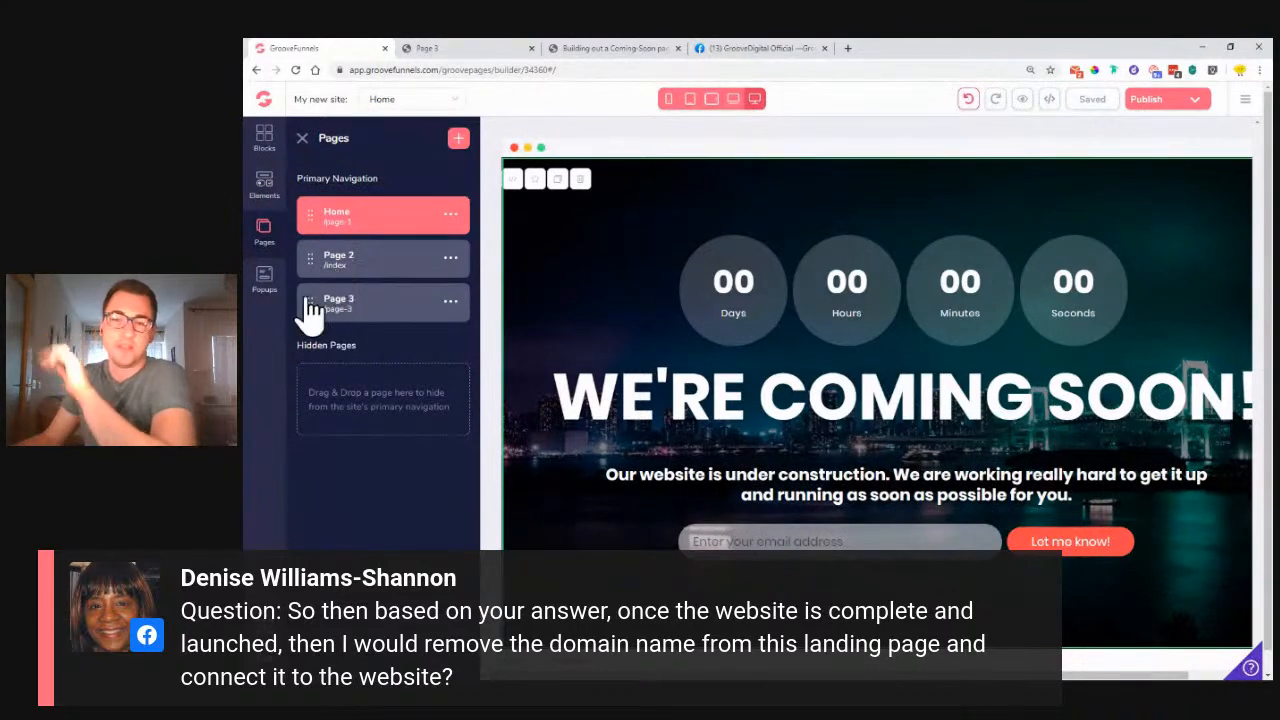
click(349, 262)
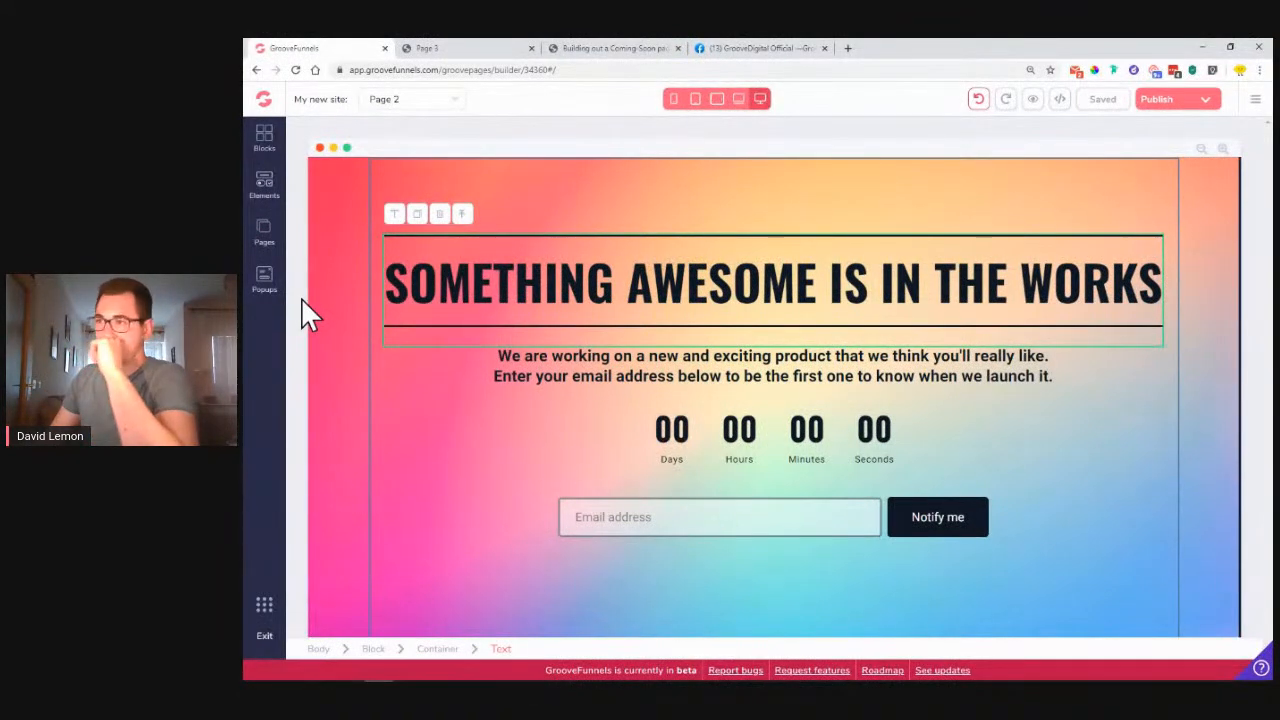
click(265, 236)
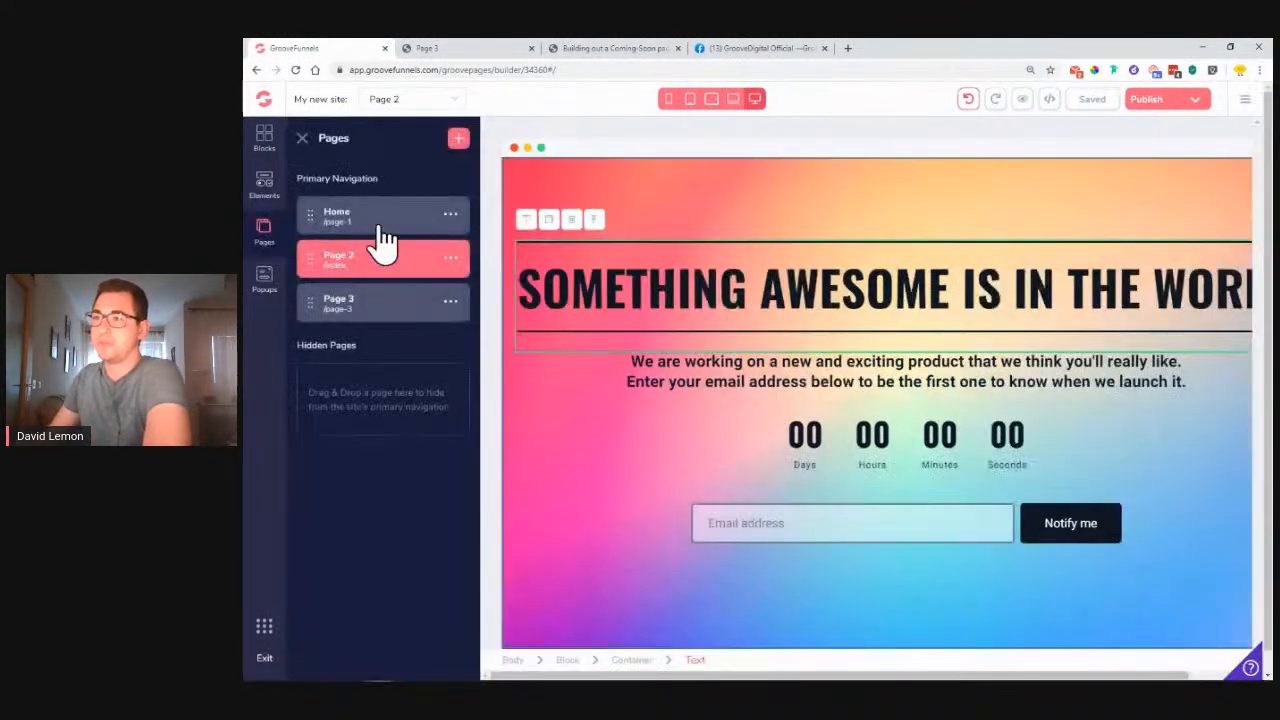
click(451, 218)
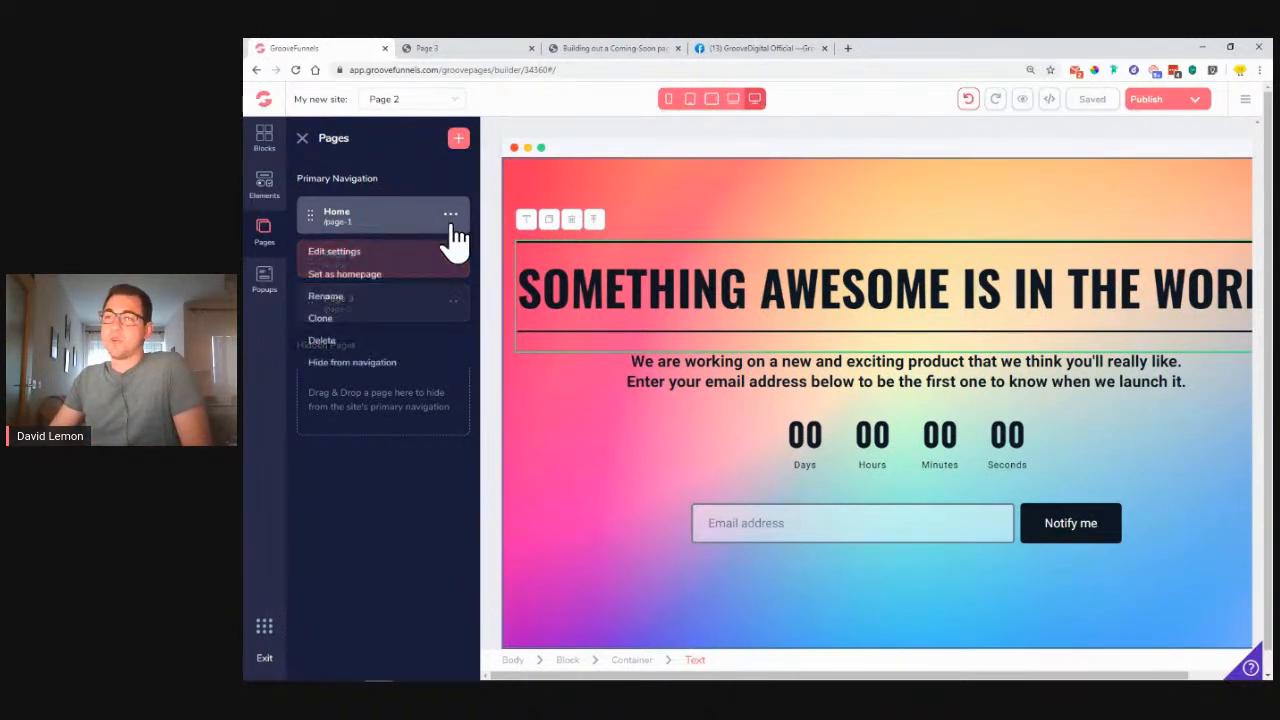
click(345, 276)
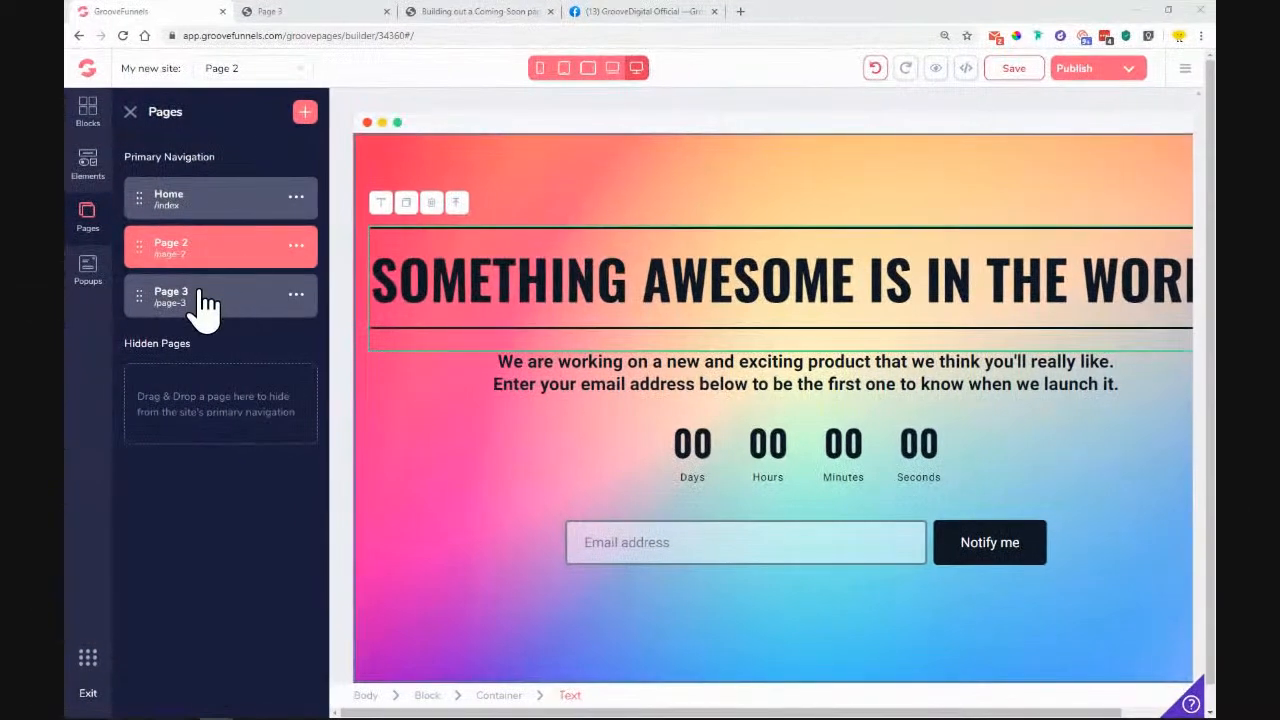
Step: Give the block on Page 3 the green hills and sunset photo from the image library as its background image
click(370, 312)
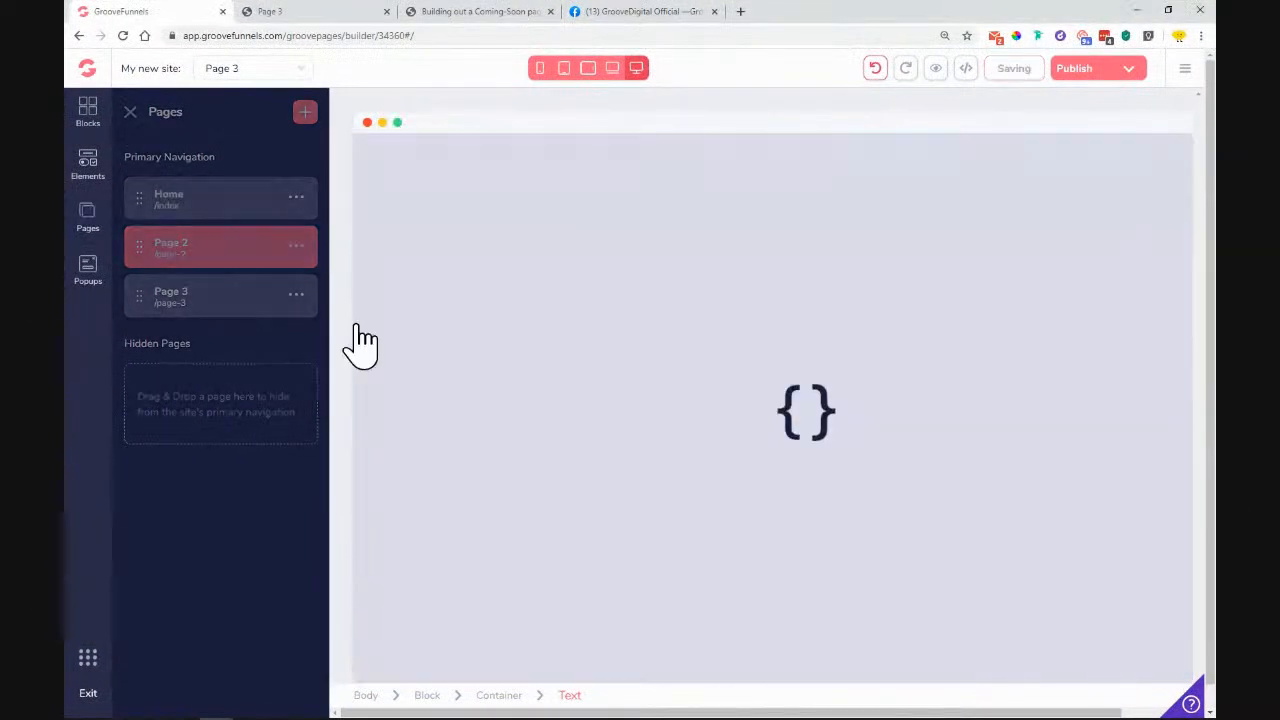
click(170, 228)
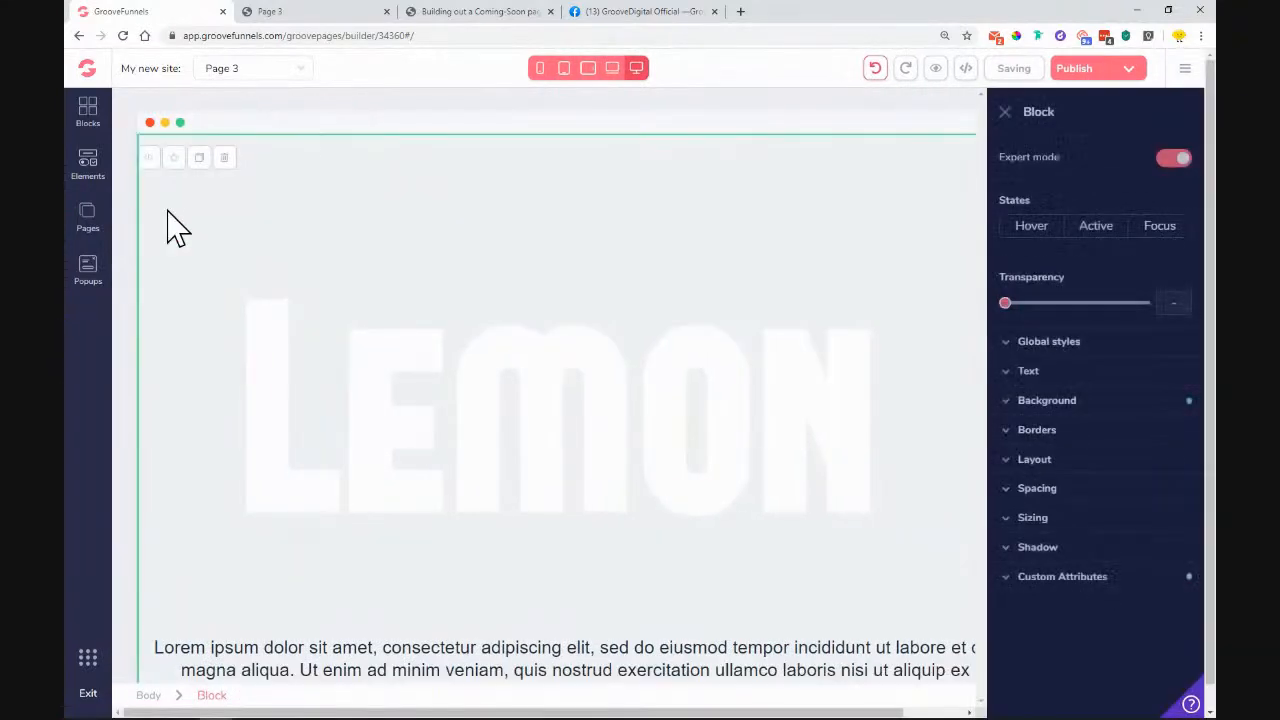
click(1050, 402)
click(1072, 570)
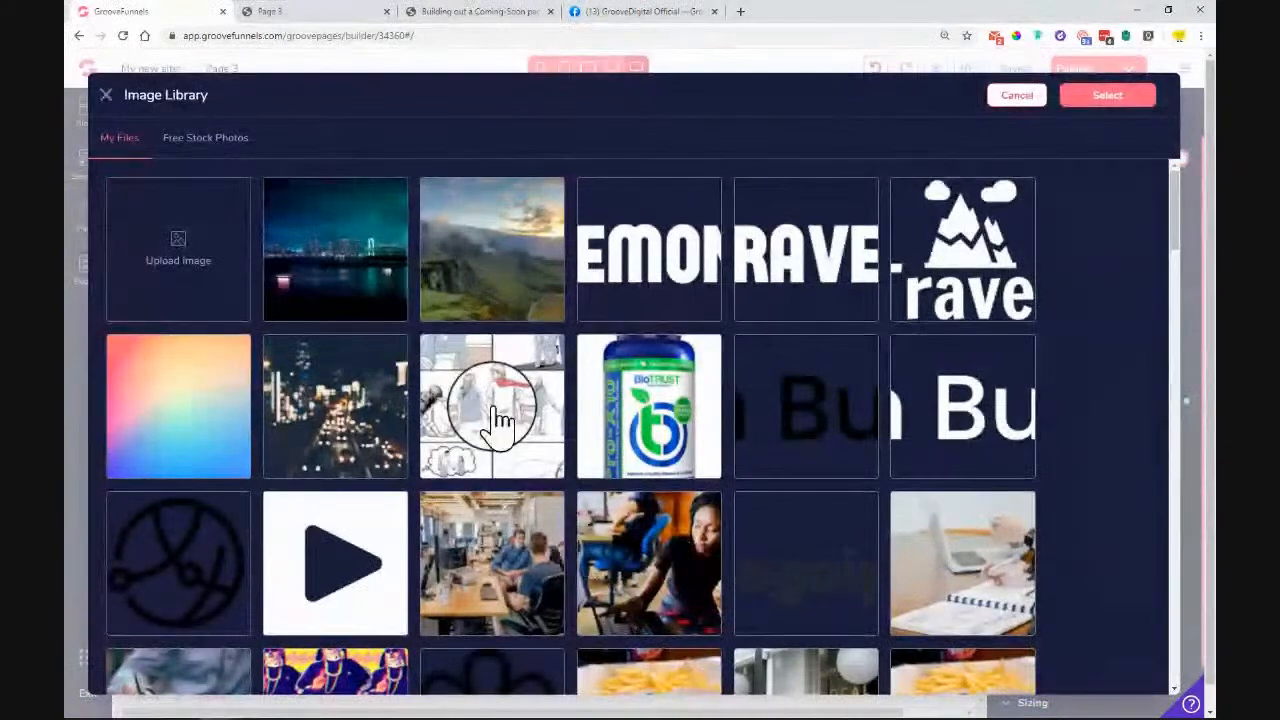
click(503, 297)
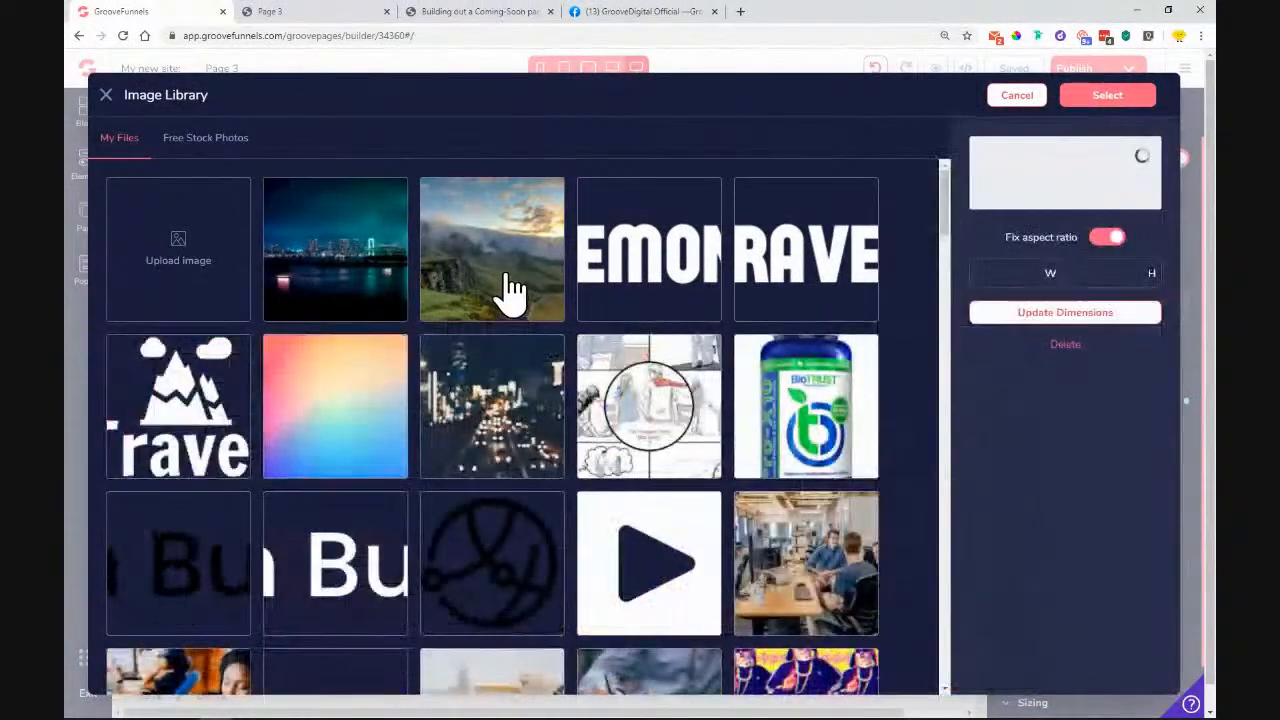
click(1108, 96)
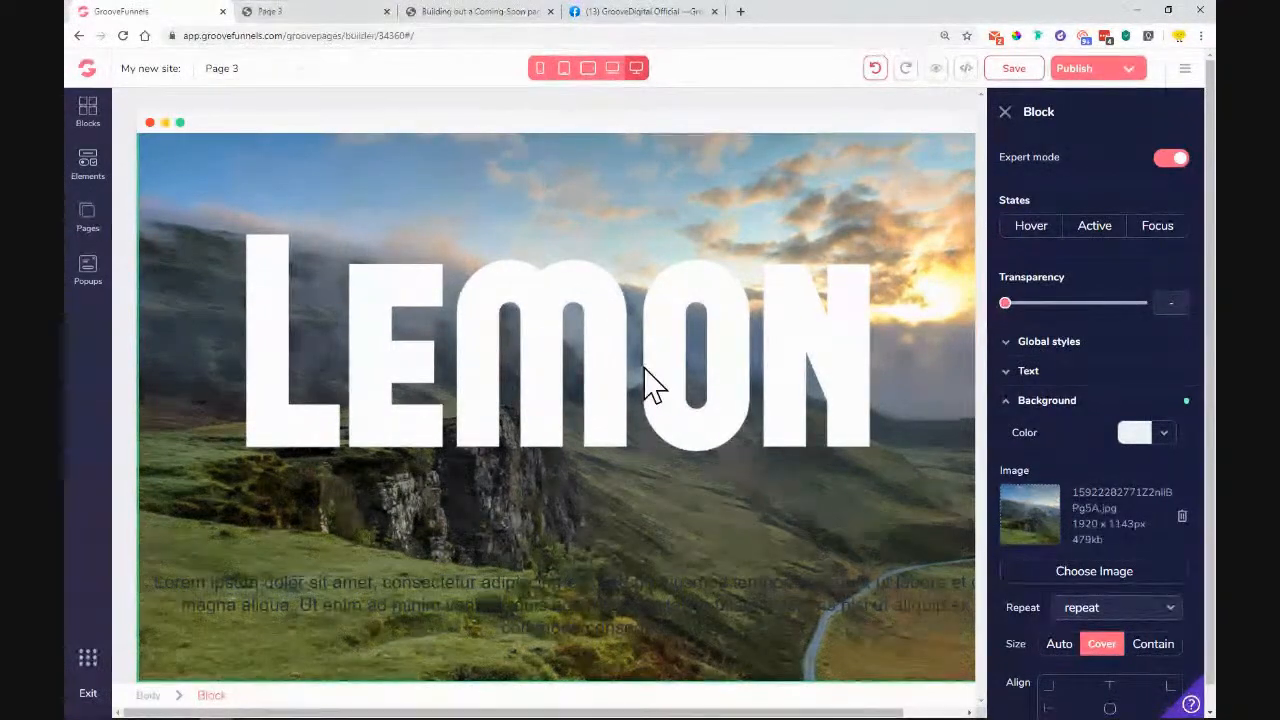
Step: Set the Lemon logo image's width to 450px
click(645, 368)
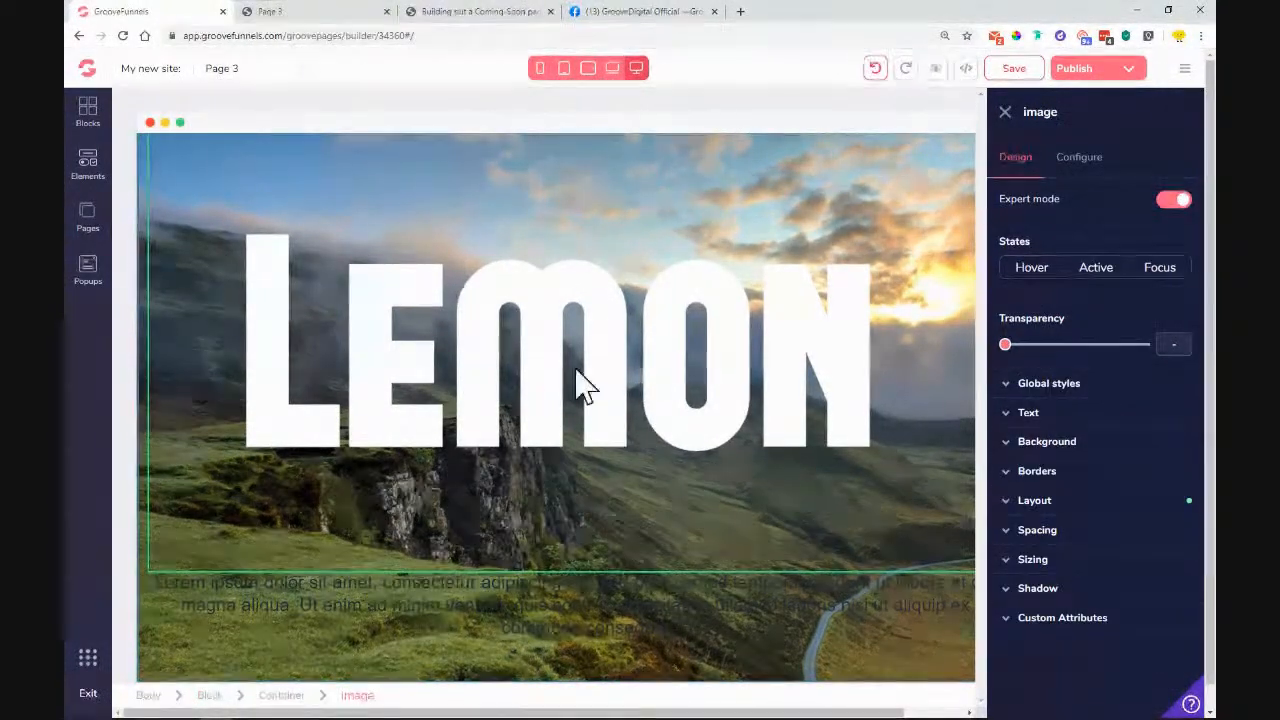
click(1108, 566)
scroll(1095, 585, down, 1)
click(1098, 547)
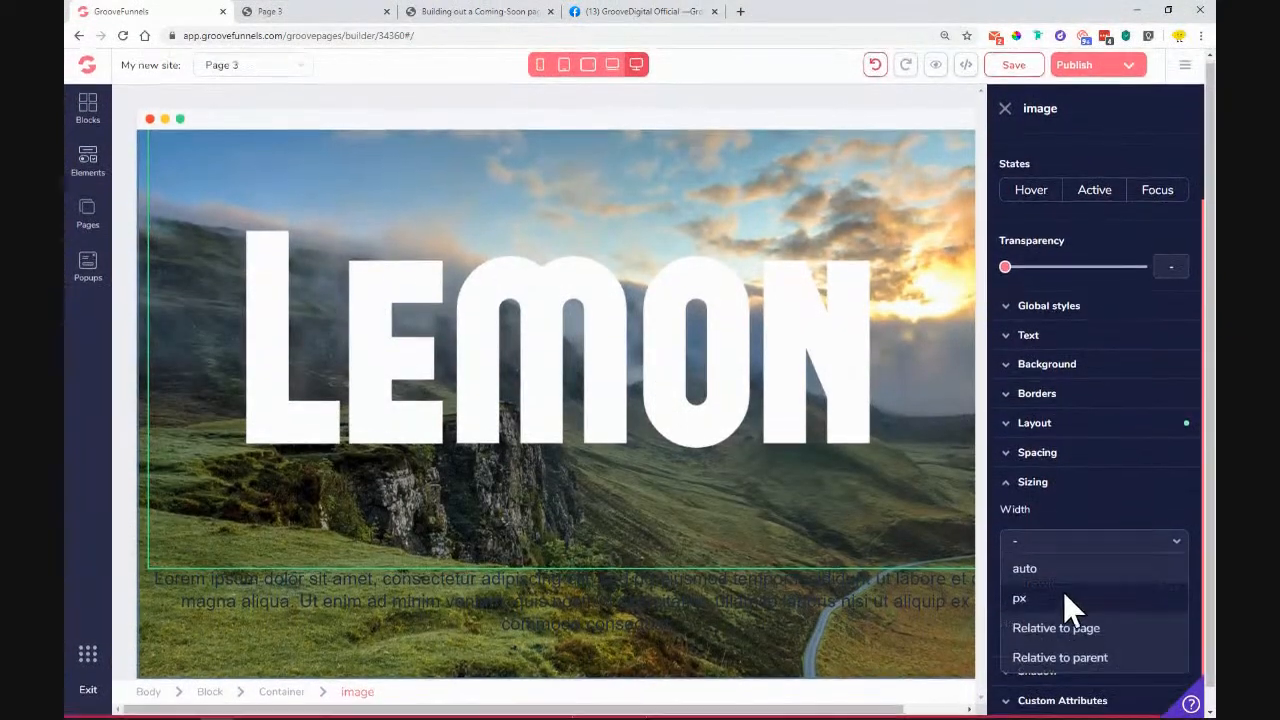
click(1041, 578)
drag(1016, 560, 1086, 584)
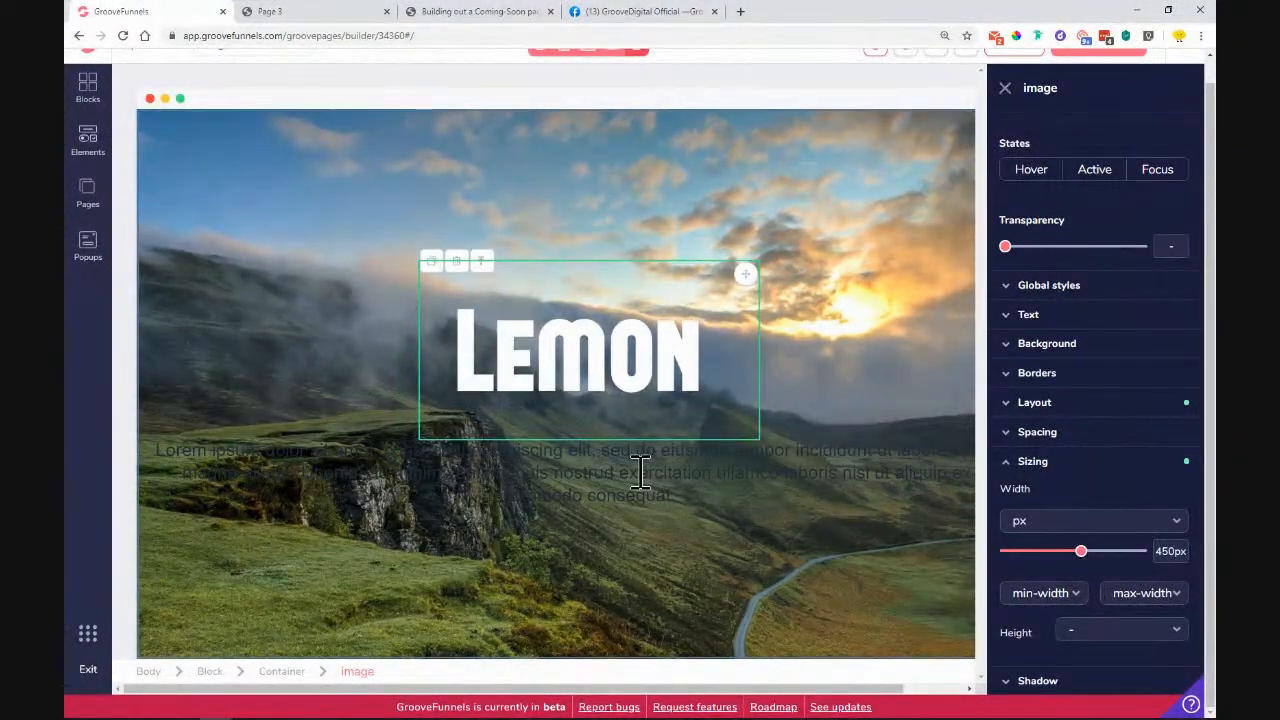
Step: Compare with the published page and give the container a black #000000 background color with the opacity slider at 40%
click(286, 14)
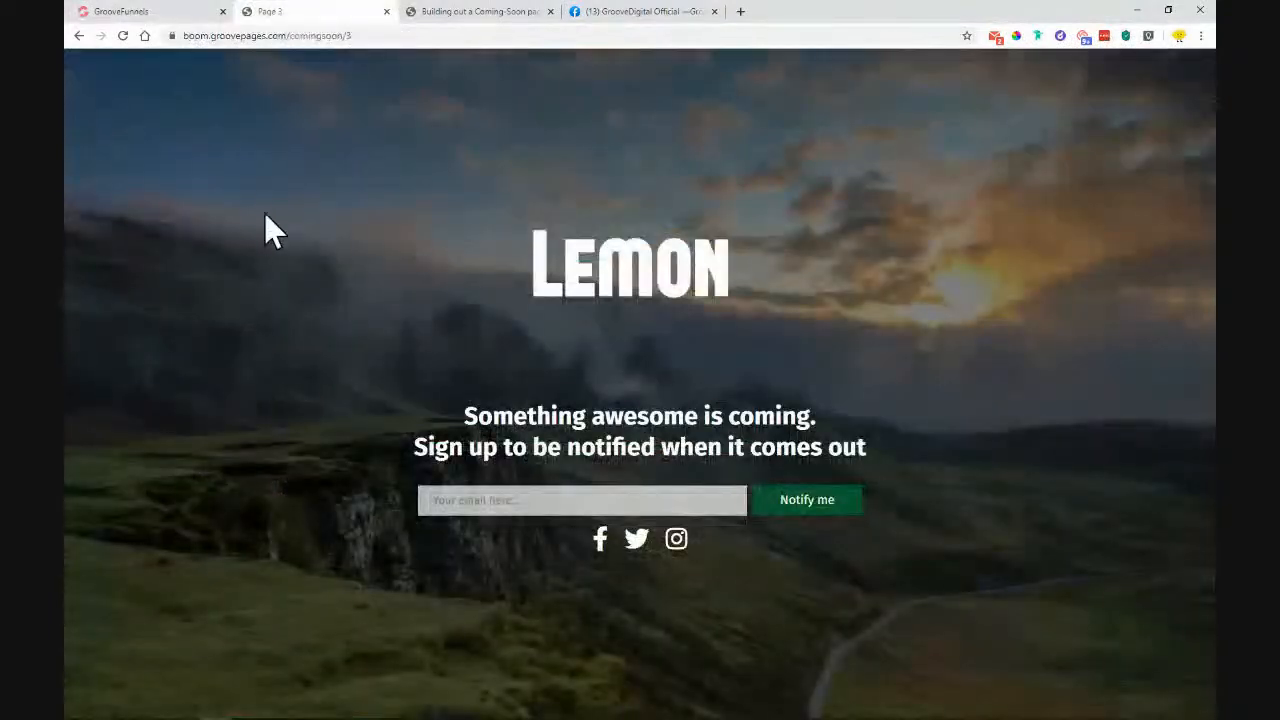
click(160, 14)
click(209, 213)
click(1098, 382)
click(1159, 411)
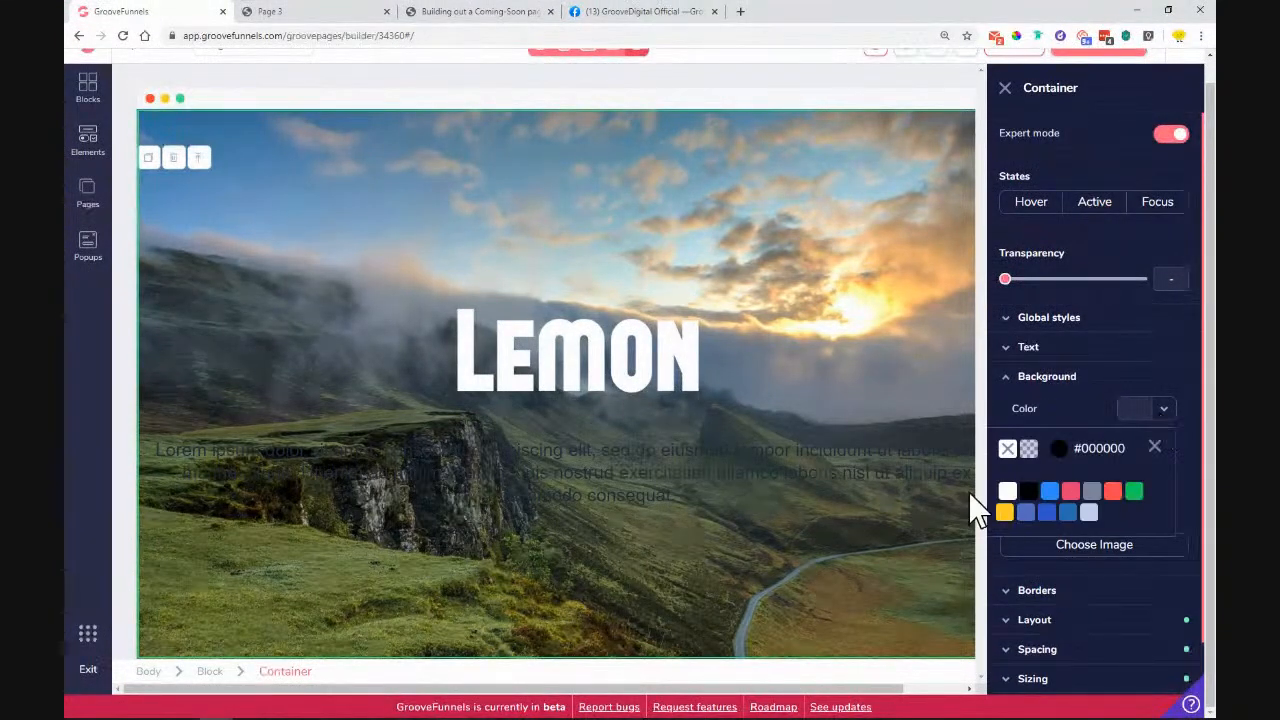
click(1028, 492)
drag(1002, 552, 1046, 552)
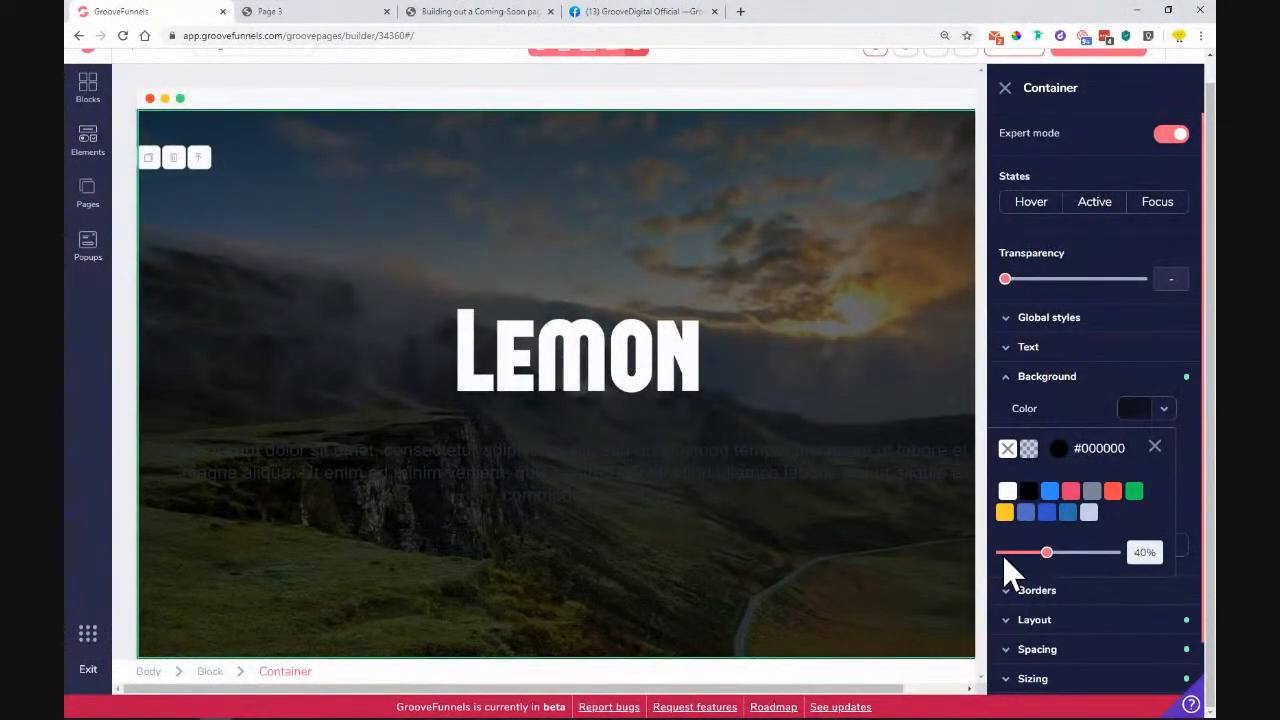
Step: Set the placeholder paragraph's text color to white #FFFFFF and its font to lato, and compare with the published page
double_click(663, 477)
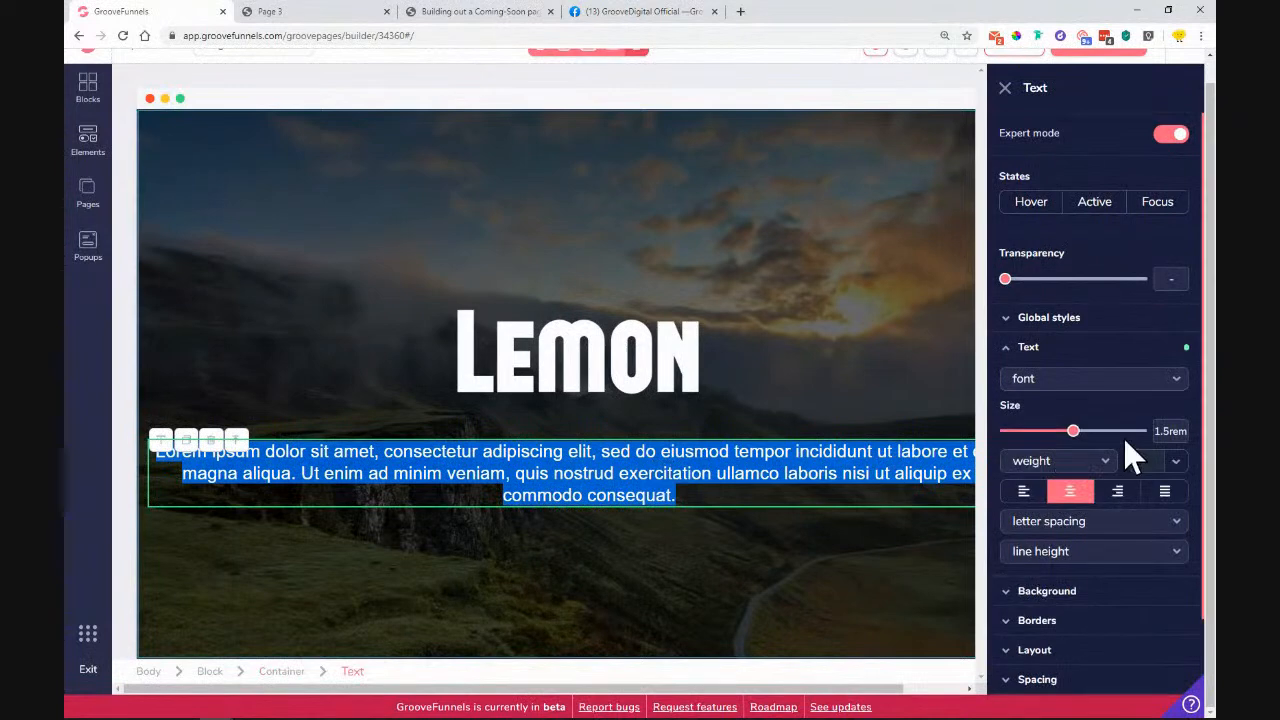
click(1172, 461)
click(1020, 544)
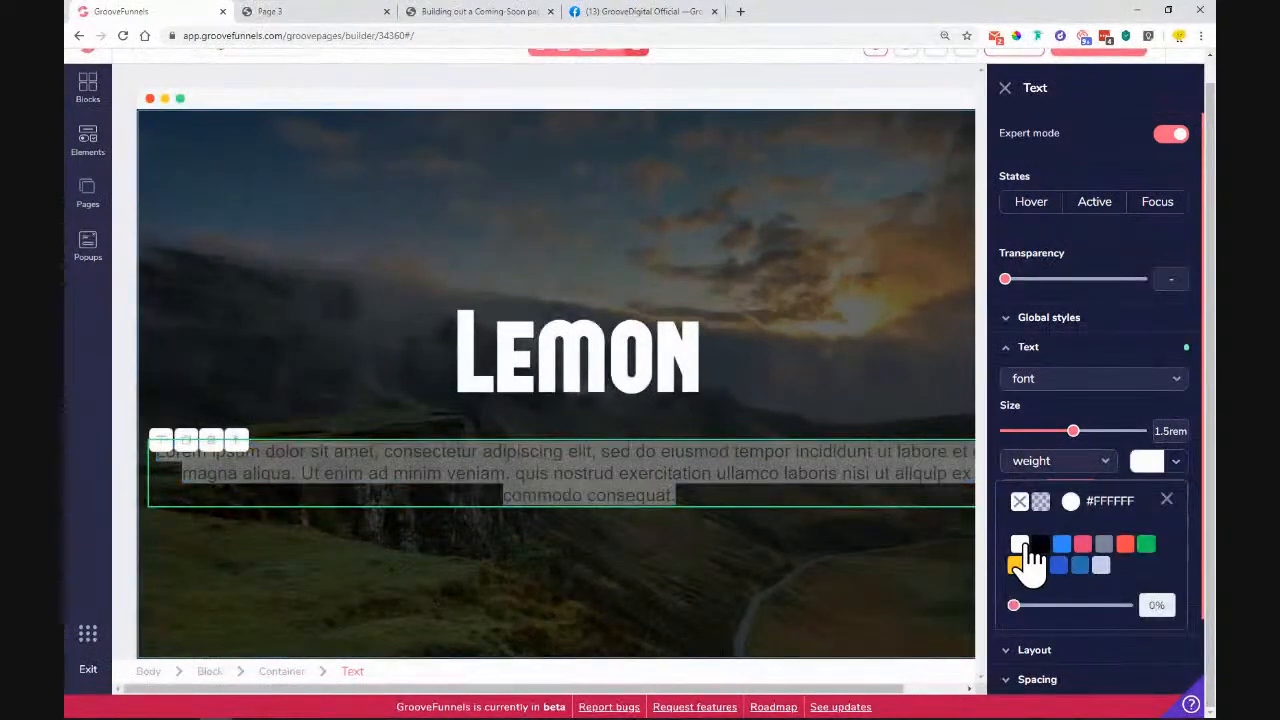
click(1168, 499)
click(1100, 384)
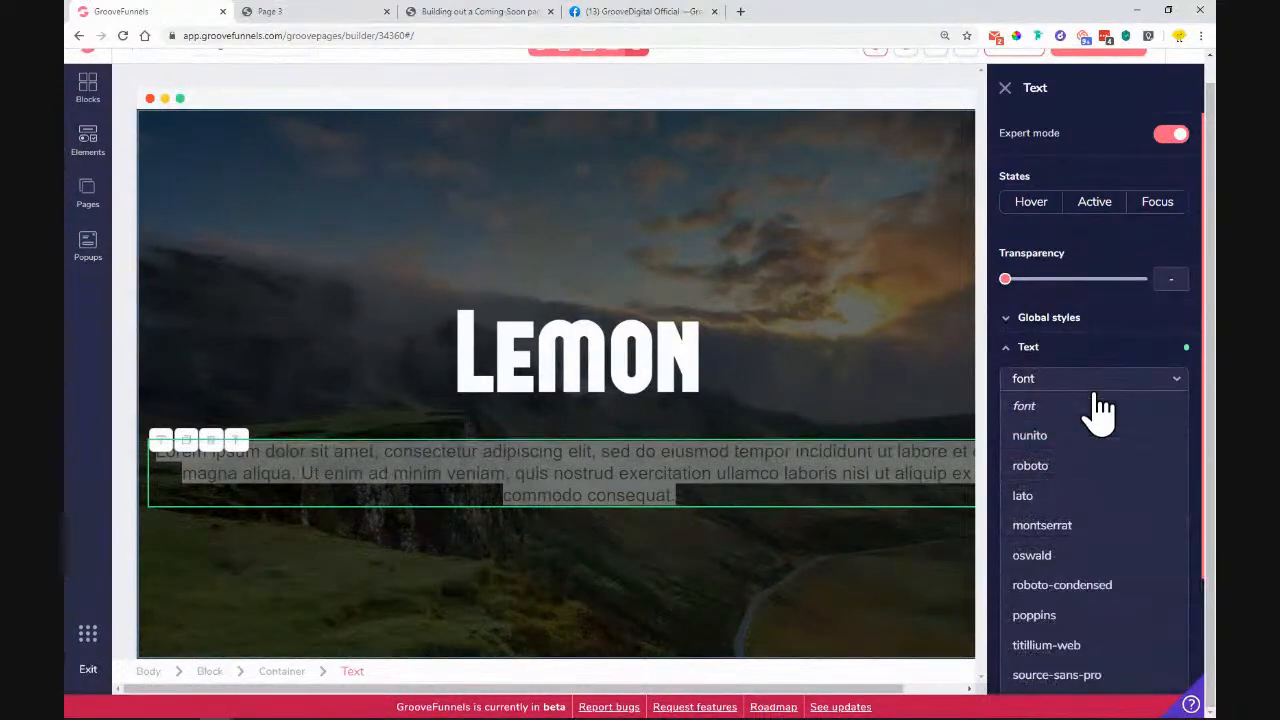
click(1072, 497)
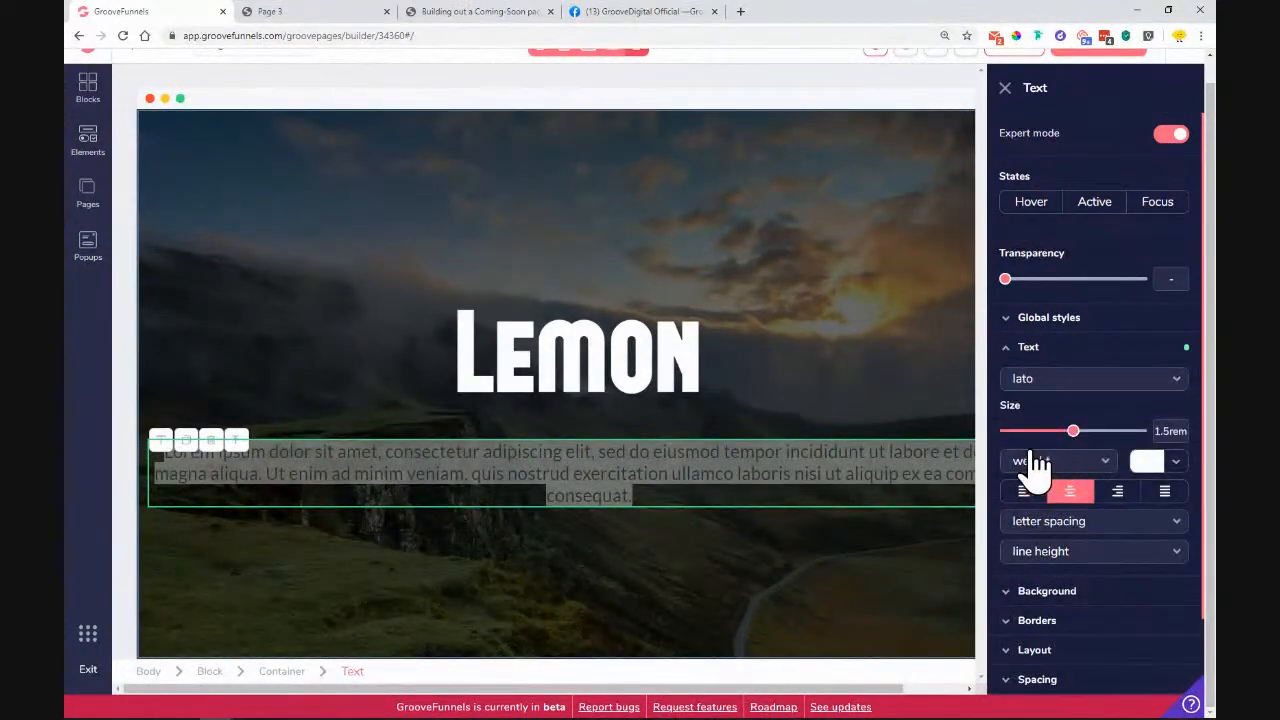
click(360, 12)
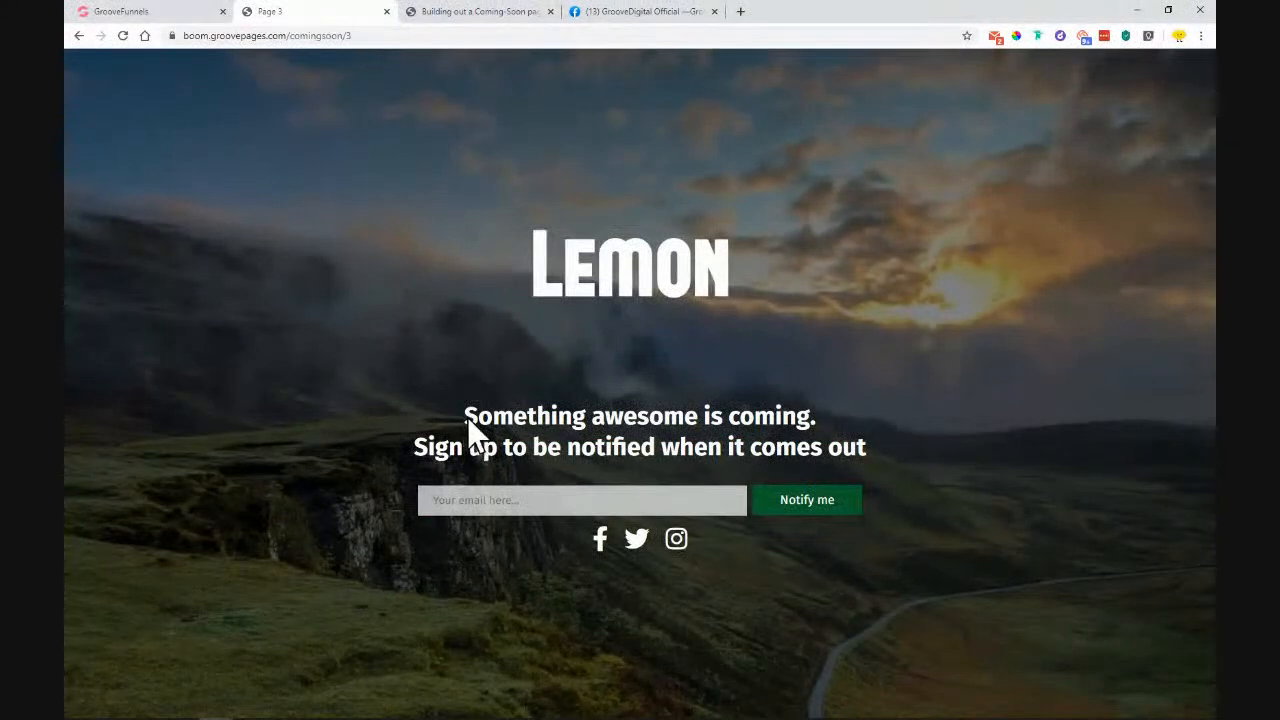
Step: Copy the two-line "Something awesome is coming" tagline from the published Page 3 and return to the page builder
drag(467, 417, 781, 462)
right_click(697, 434)
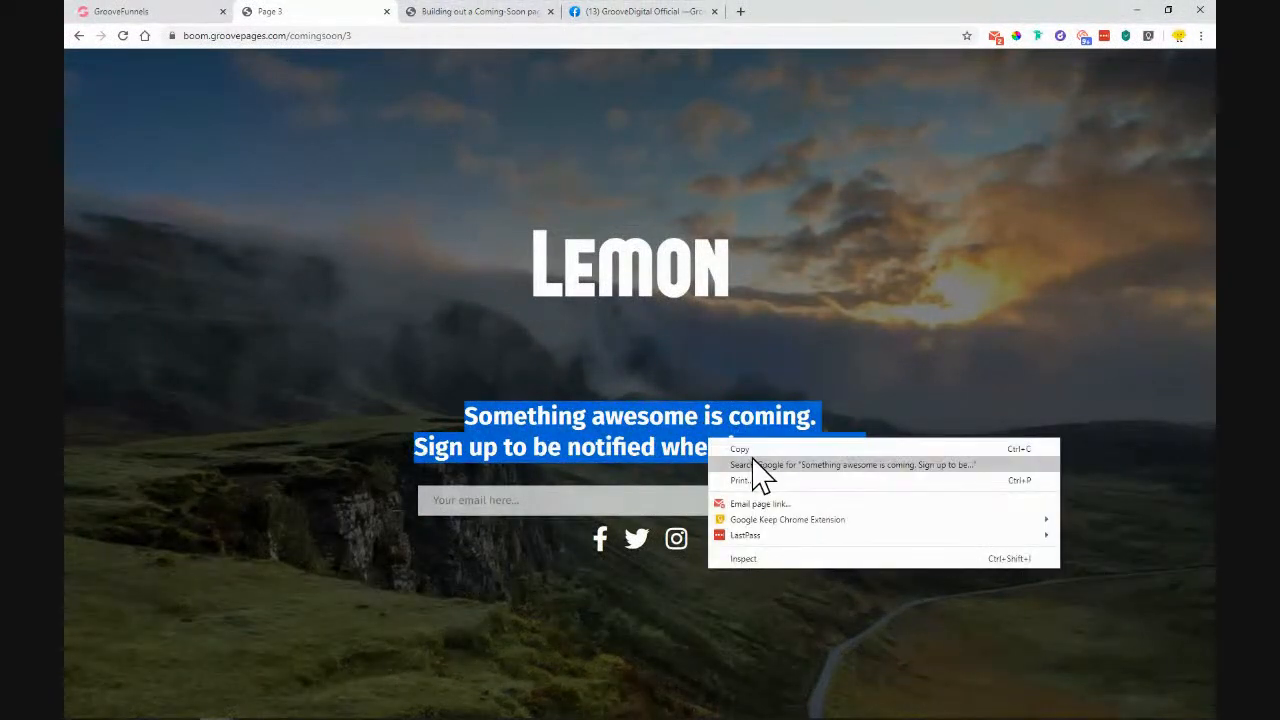
click(745, 449)
click(175, 15)
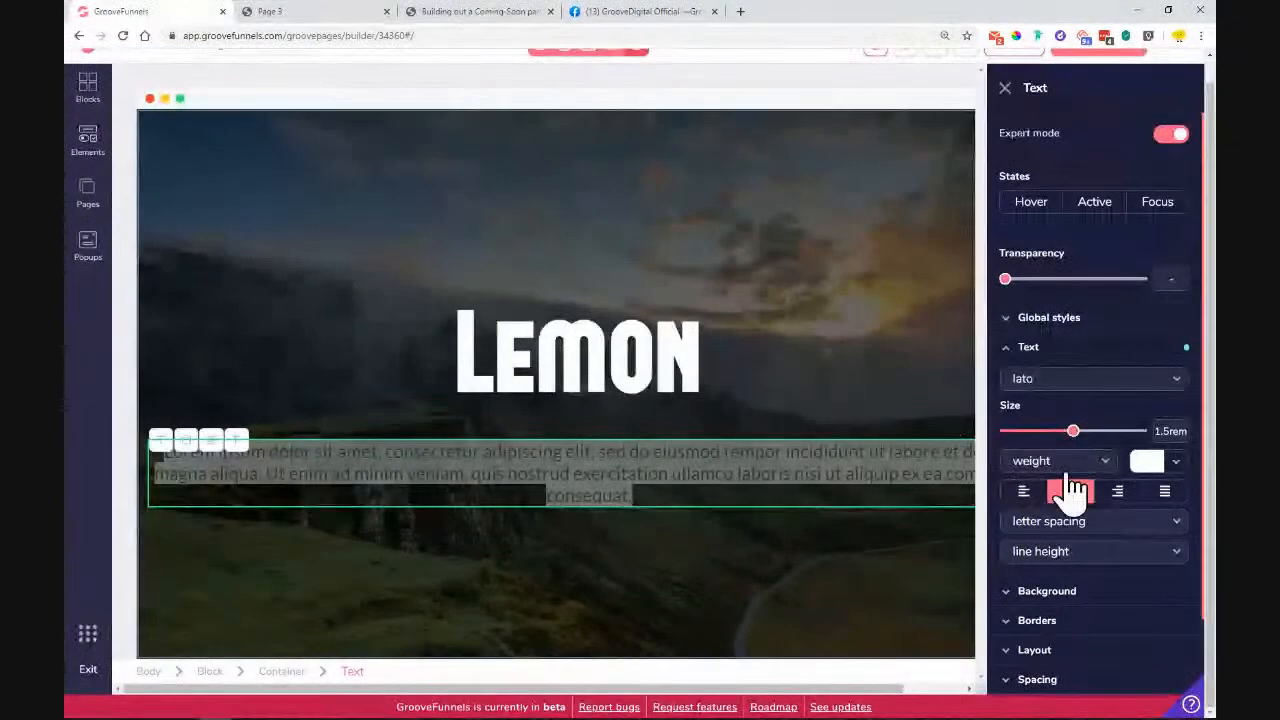
Step: Change the placeholder paragraph's font to fira-sans
click(1103, 382)
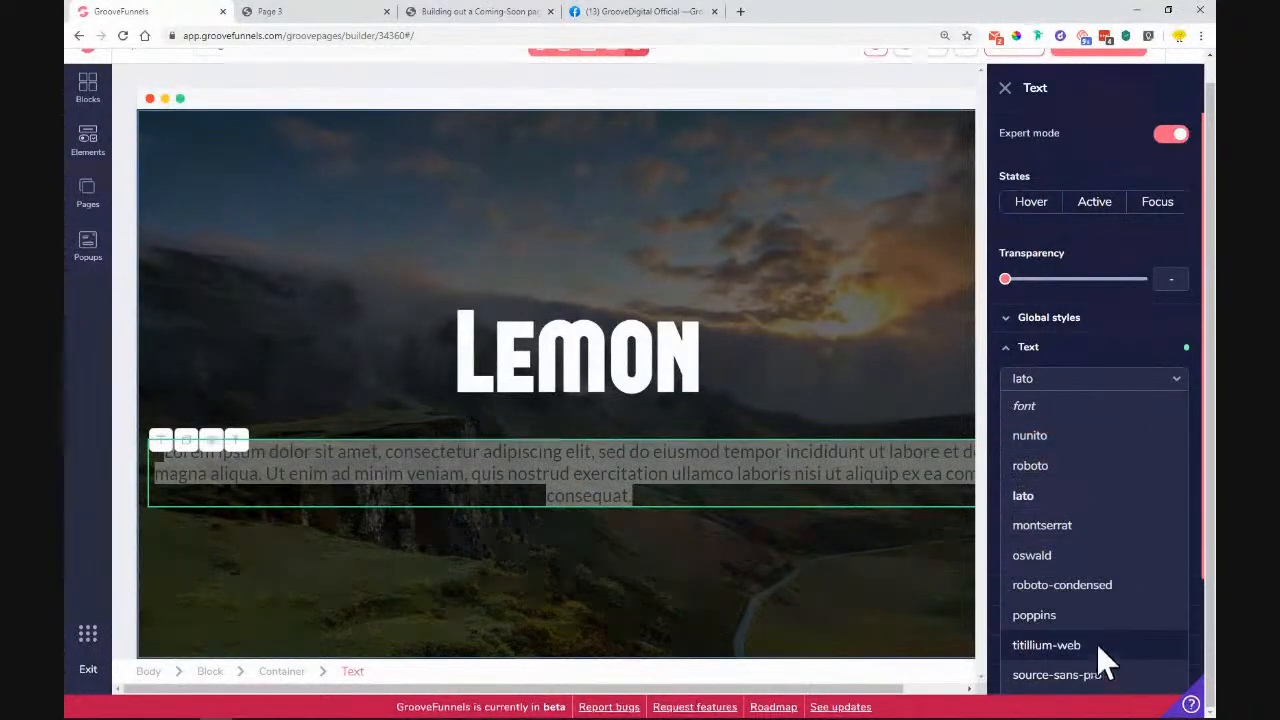
scroll(1096, 611, down, 2)
click(1090, 604)
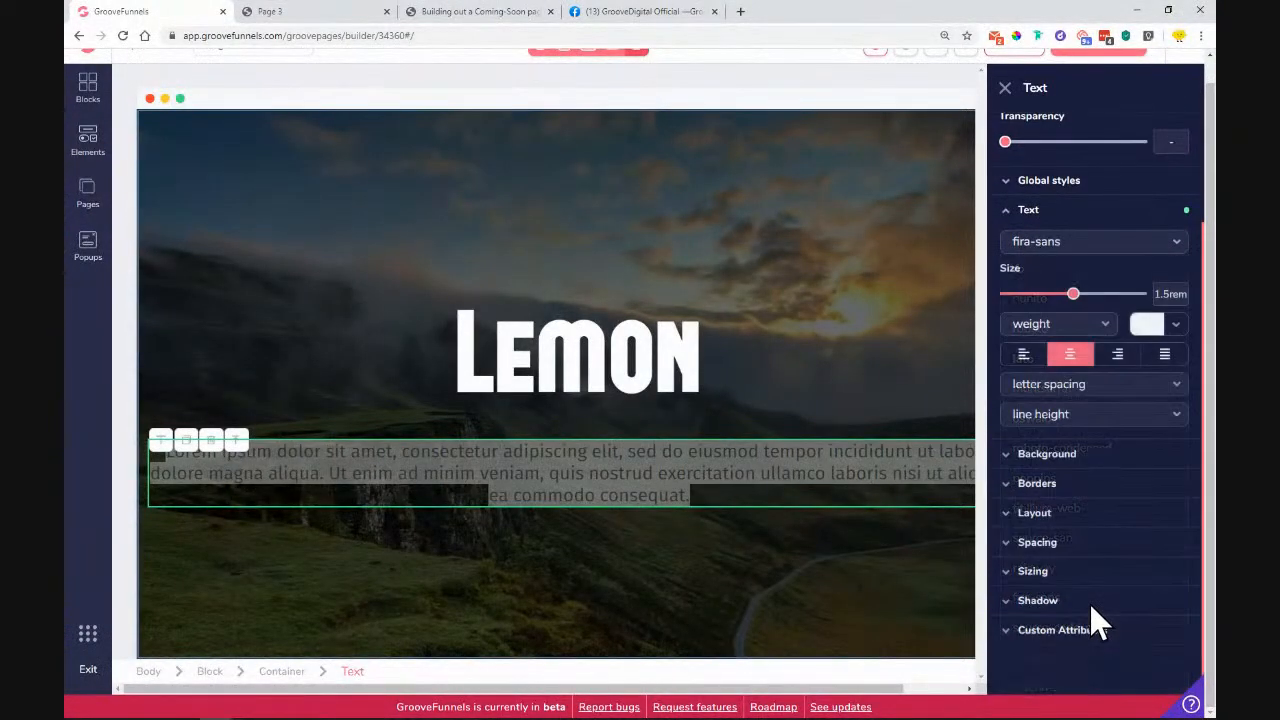
Step: Replace the placeholder paragraph with the copied tagline as plain text and remove the blank line between its two lines
right_click(747, 474)
click(699, 466)
double_click(699, 468)
triple_click(643, 455)
right_click(636, 461)
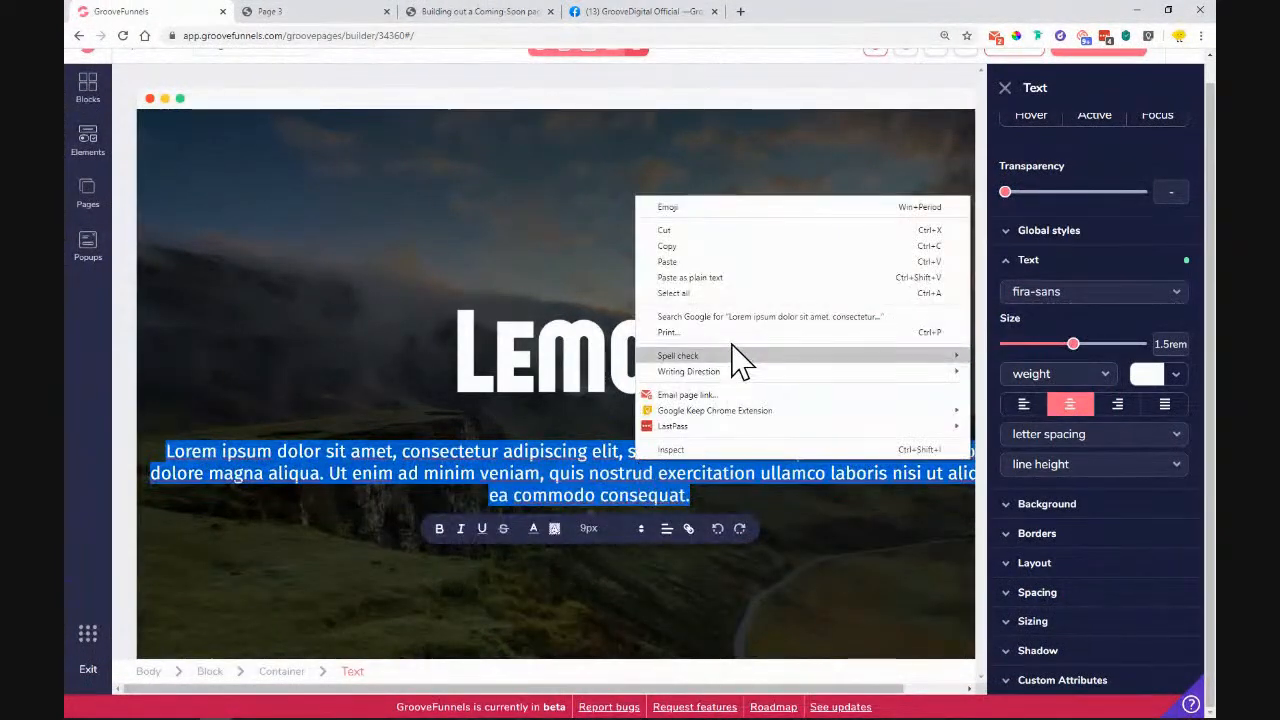
click(727, 278)
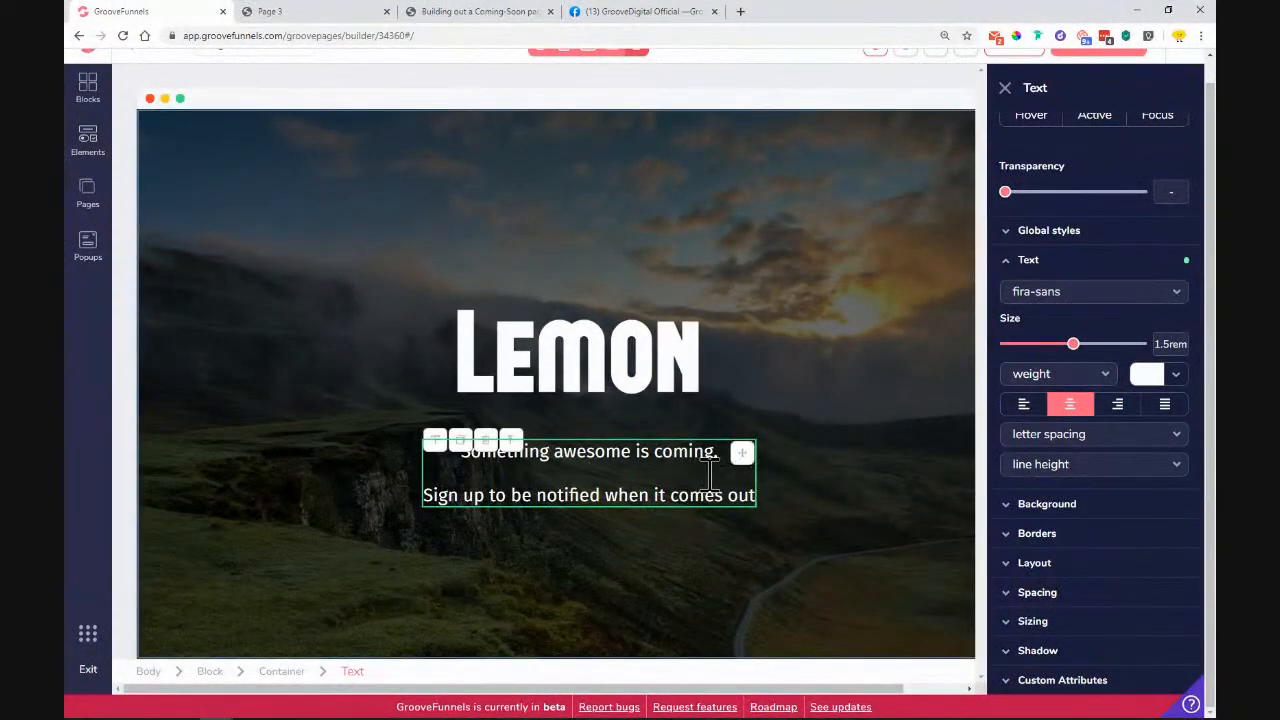
key(BackSpace)
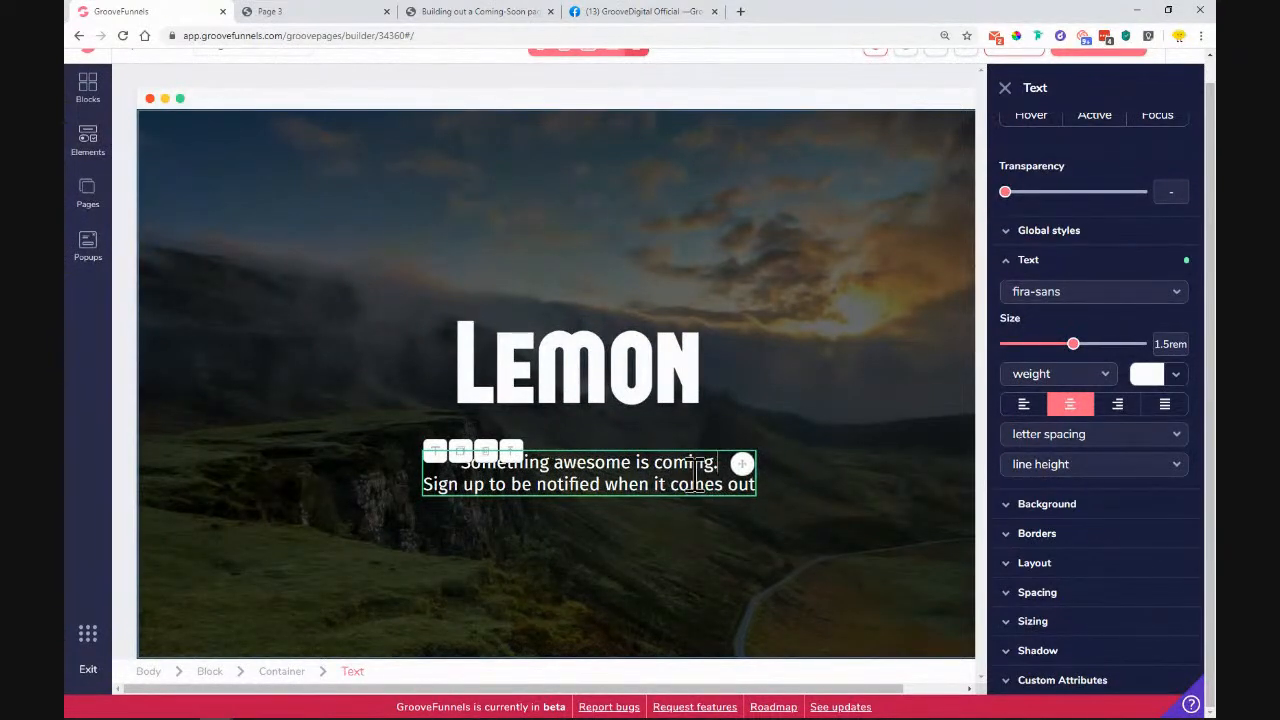
Step: Set the tagline's weight to semibold and its size to 2.25rem
triple_click(695, 473)
click(1058, 374)
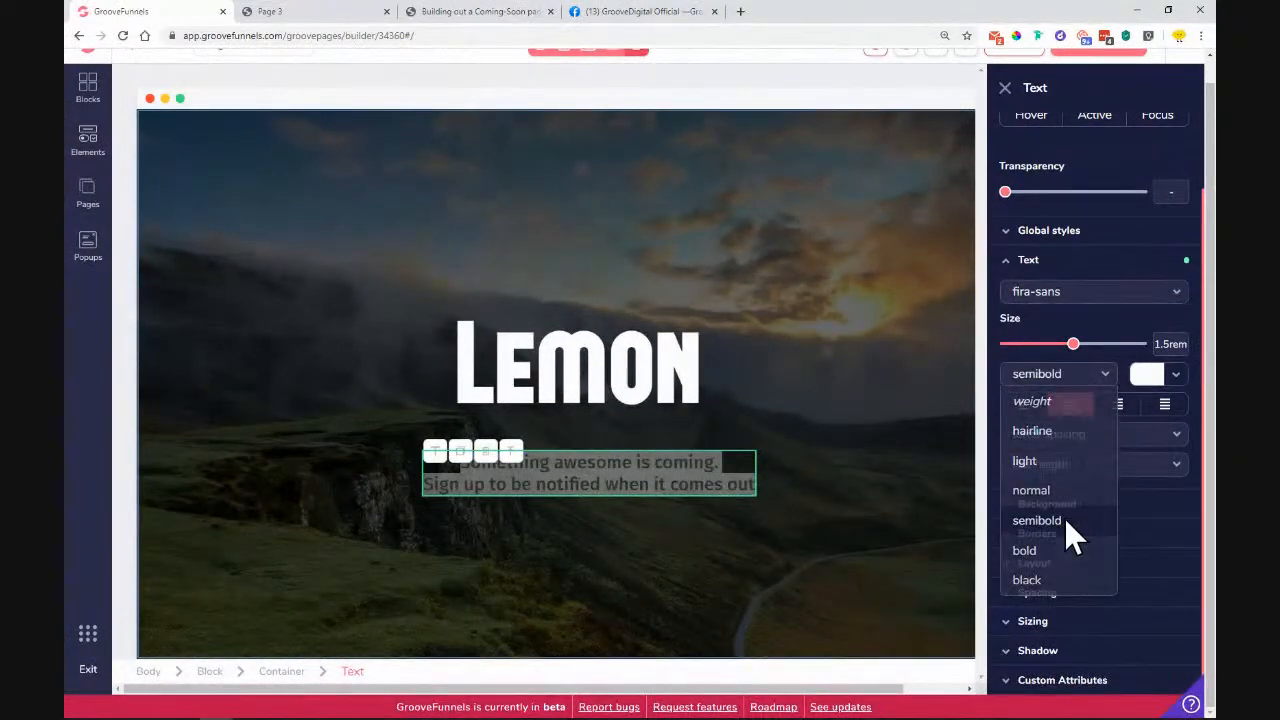
click(1064, 519)
drag(1073, 344, 1097, 345)
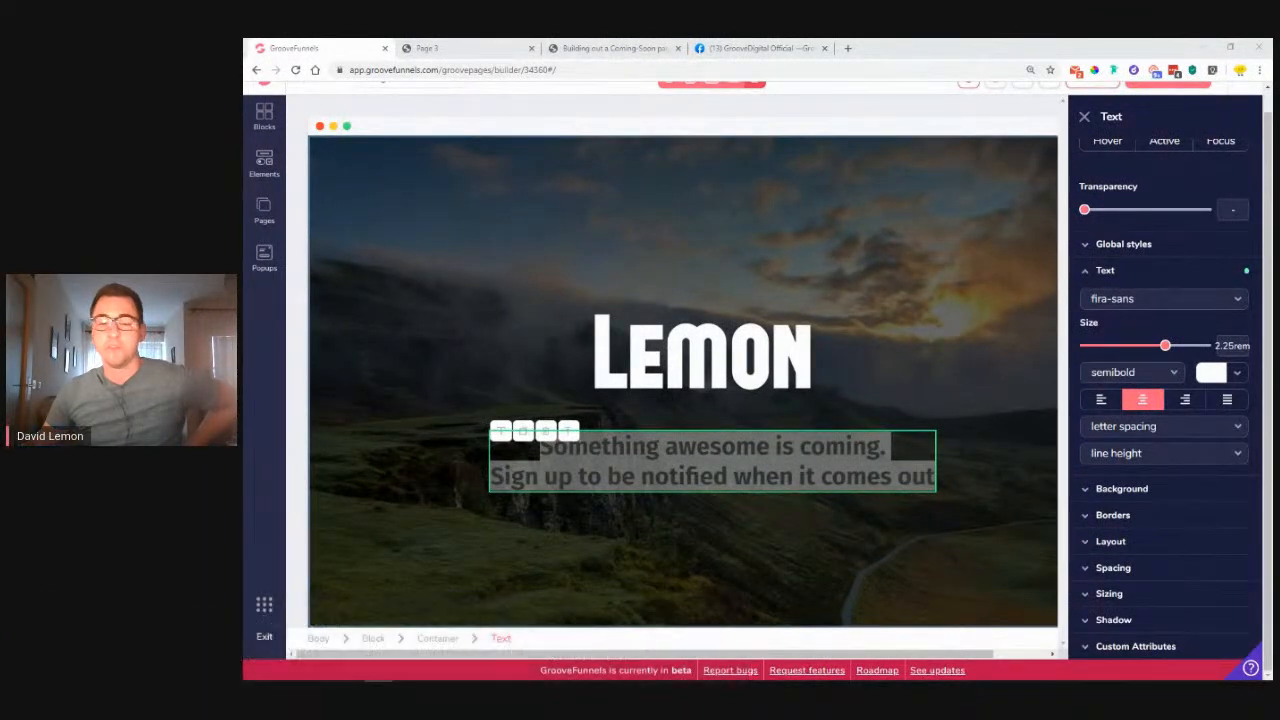
Step: Review the account's integrations and the integration types available to add, then return to the page without adding one
scroll(1190, 158, up, 1)
scroll(837, 274, up, 1)
click(1246, 101)
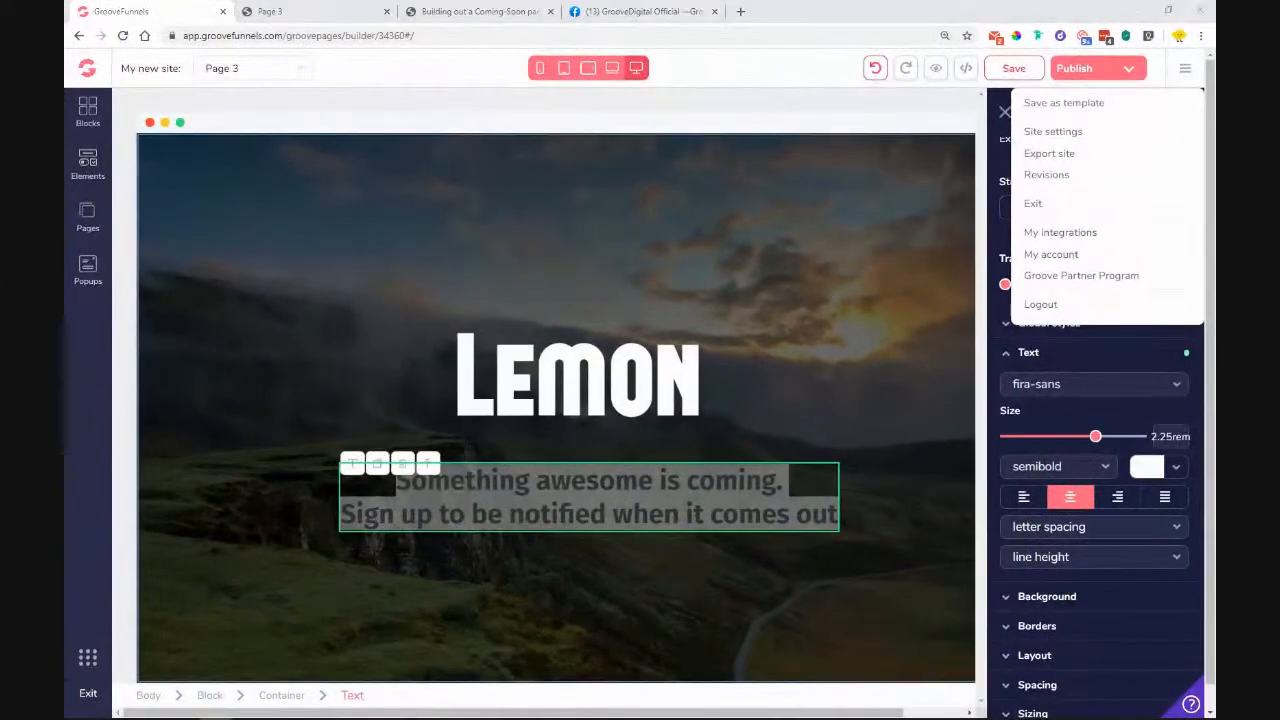
click(1066, 234)
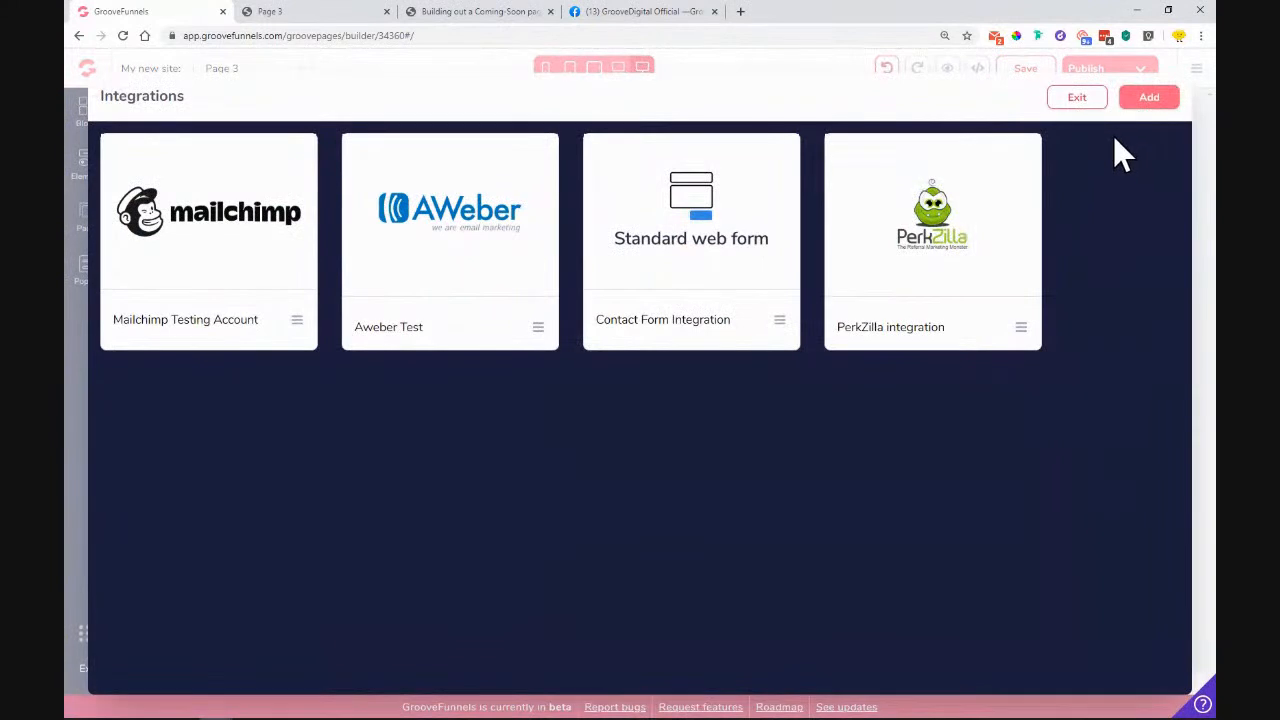
click(1140, 100)
click(1087, 198)
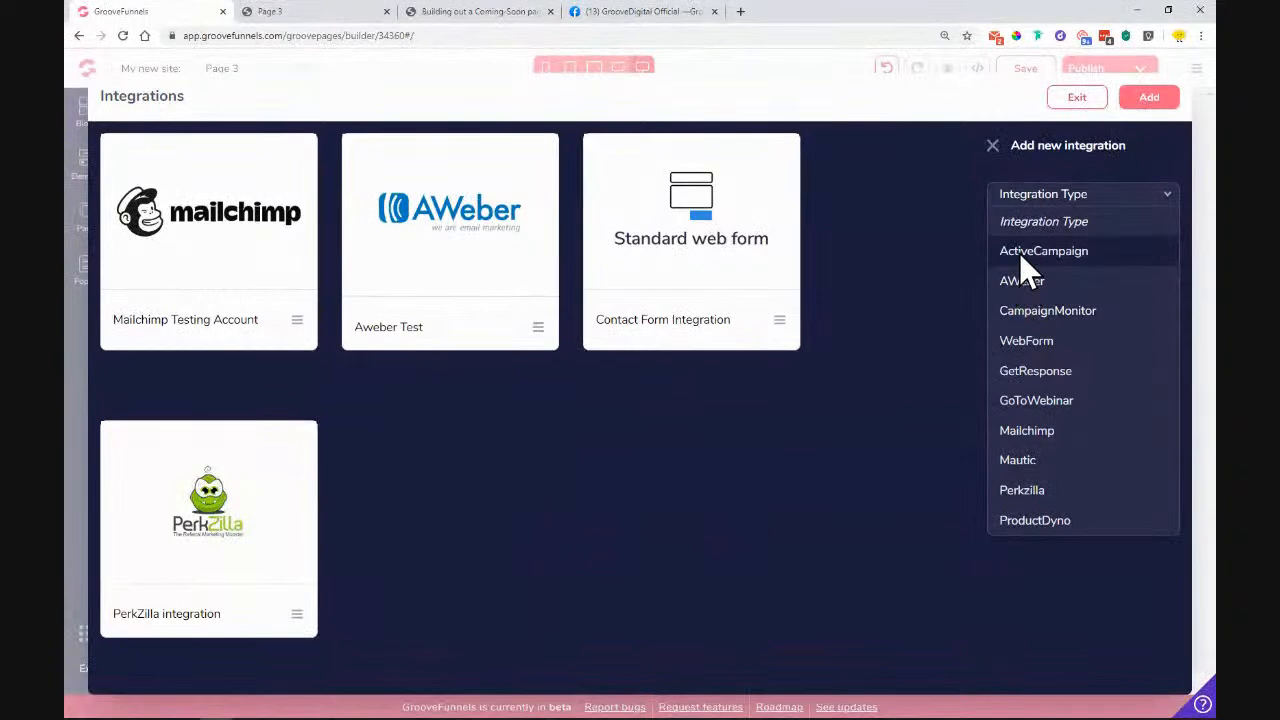
click(992, 146)
click(1080, 100)
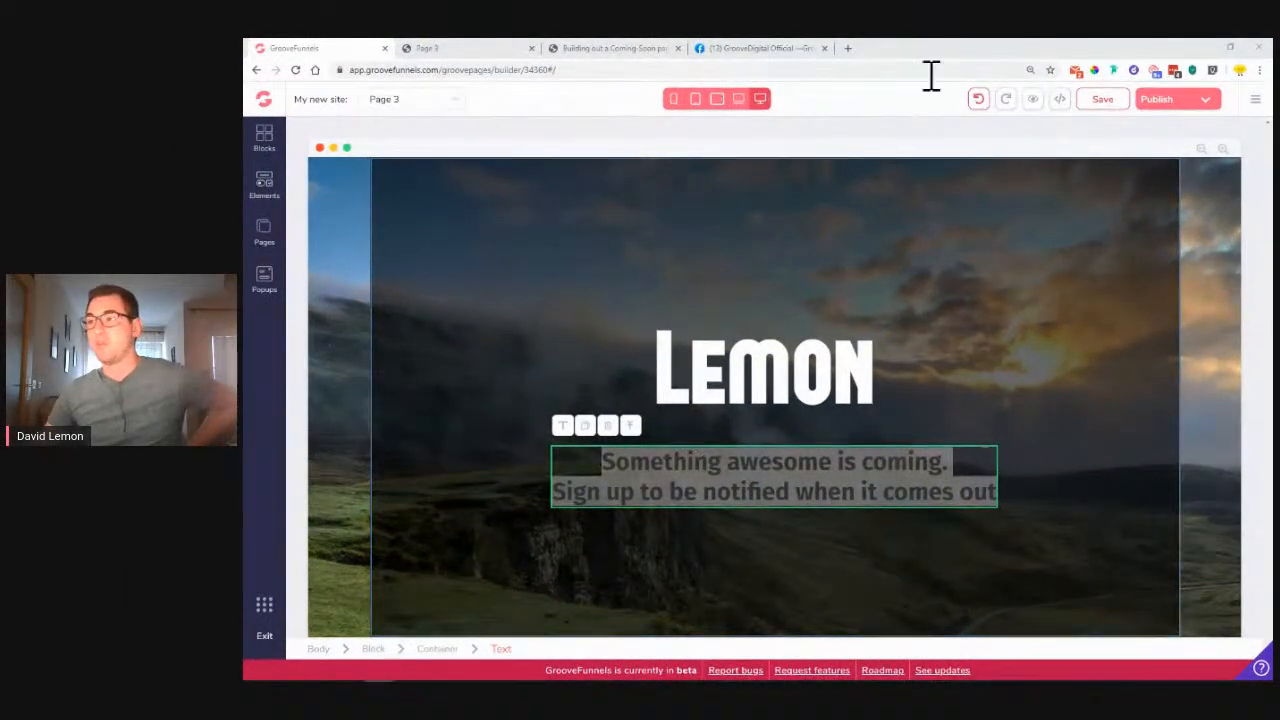
Step: Remove the black background color from the container holding the logo and tagline
click(531, 282)
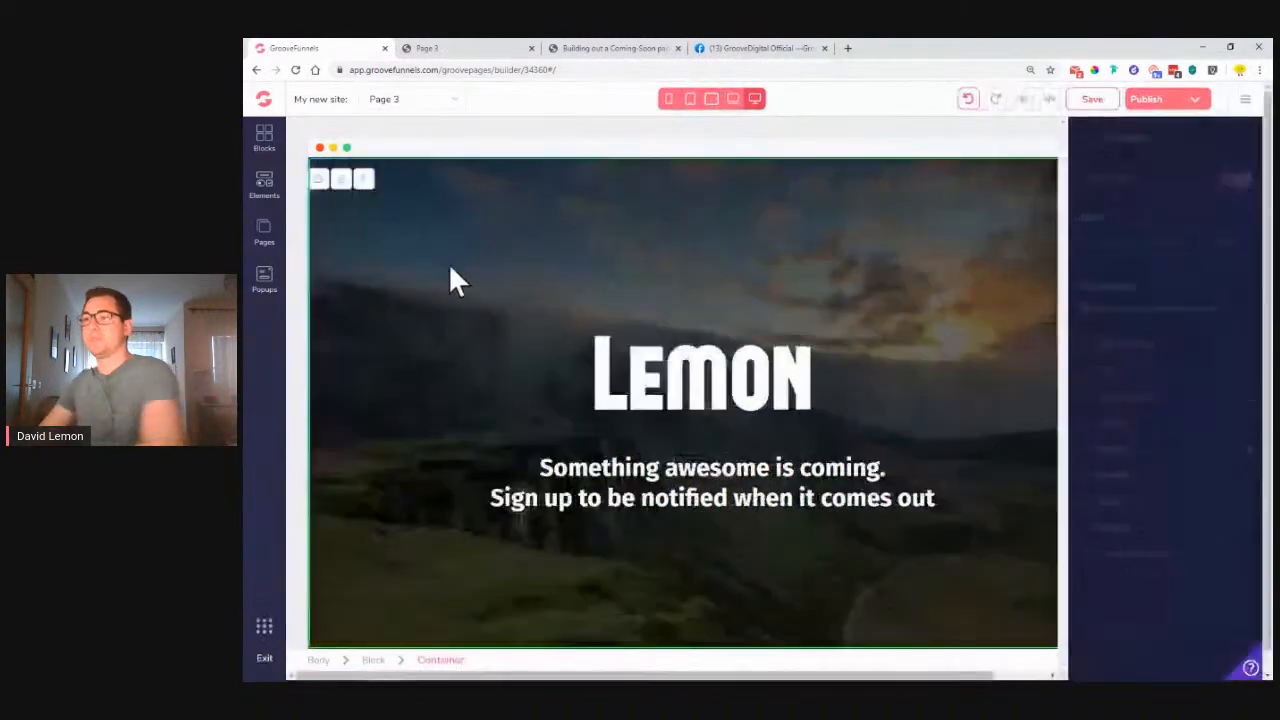
click(1177, 400)
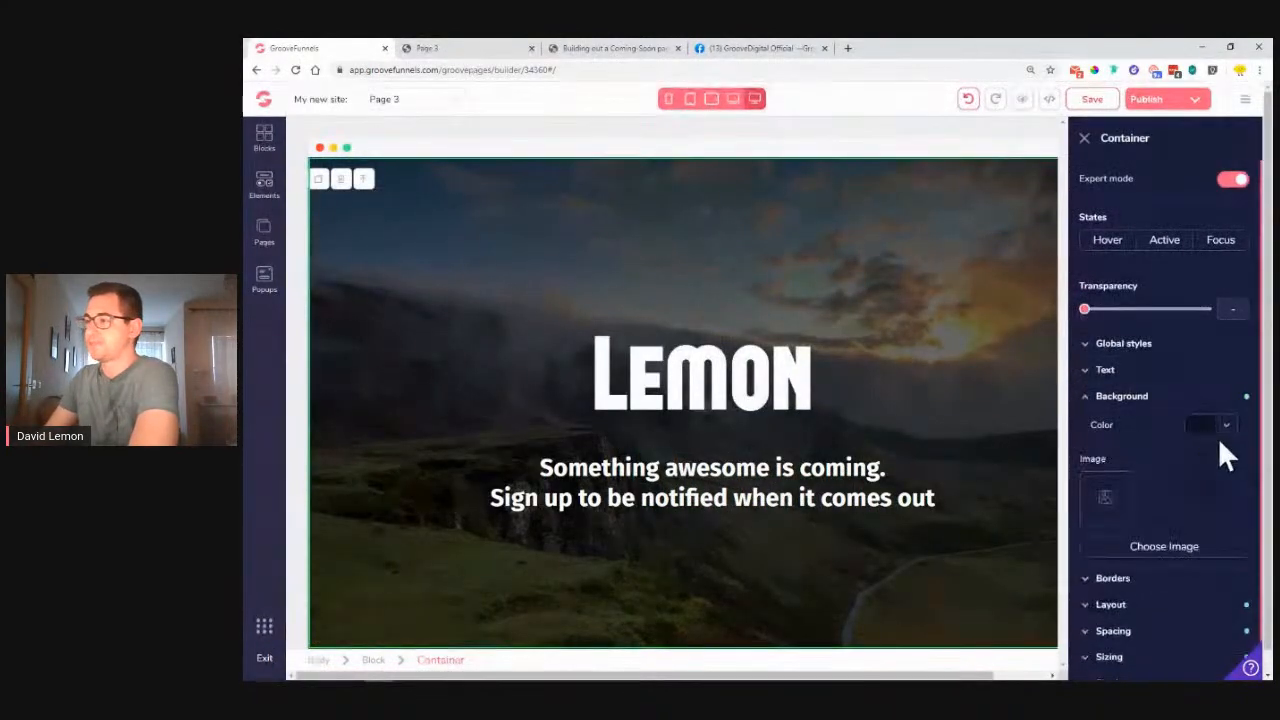
click(1228, 424)
click(1087, 461)
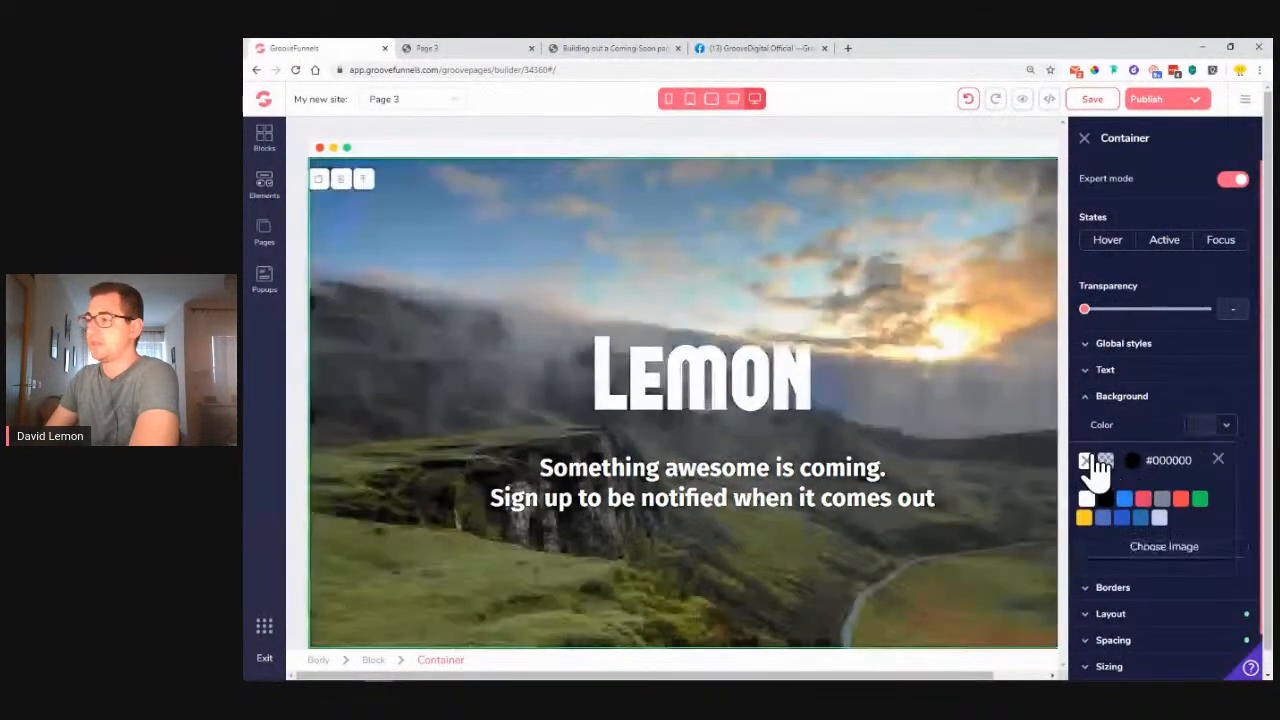
click(1217, 458)
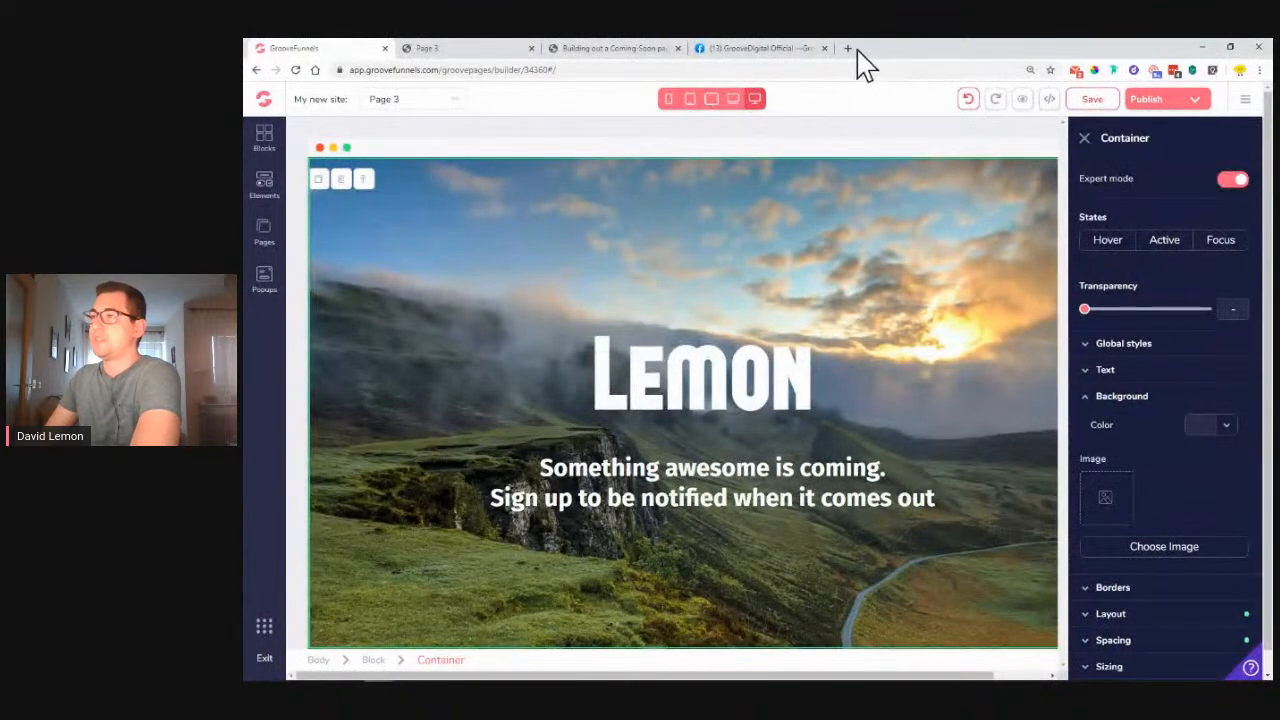
Step: Open feedback.groovefunnels.com in a new tab and check the GroovePages feature requests for posts matching "infu"
click(855, 49)
text(feedback.groovefunnels.com)
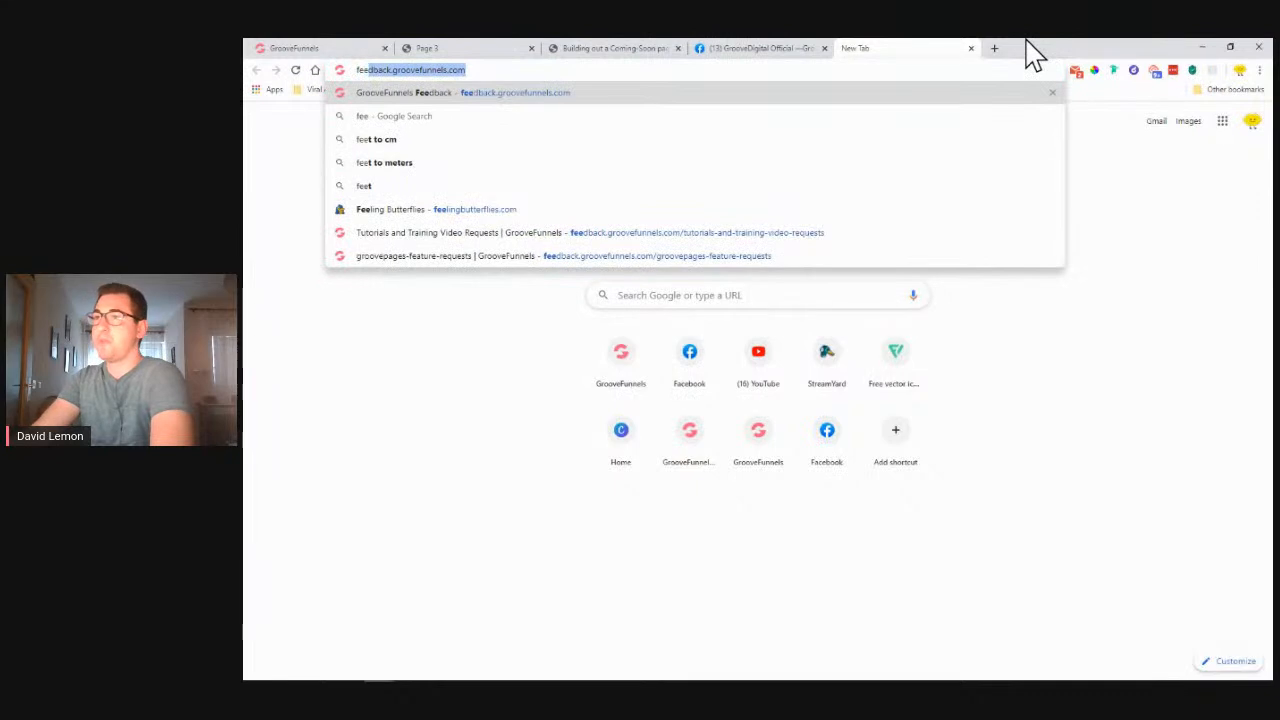
key(Return)
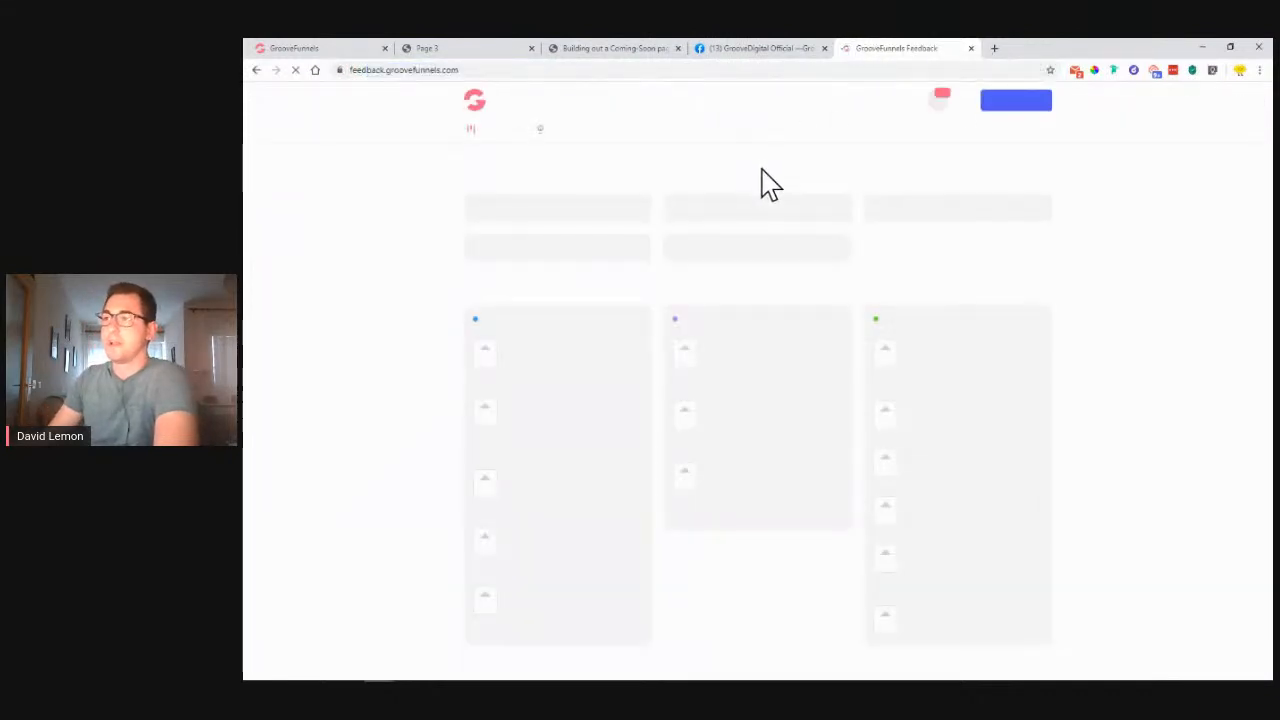
click(750, 218)
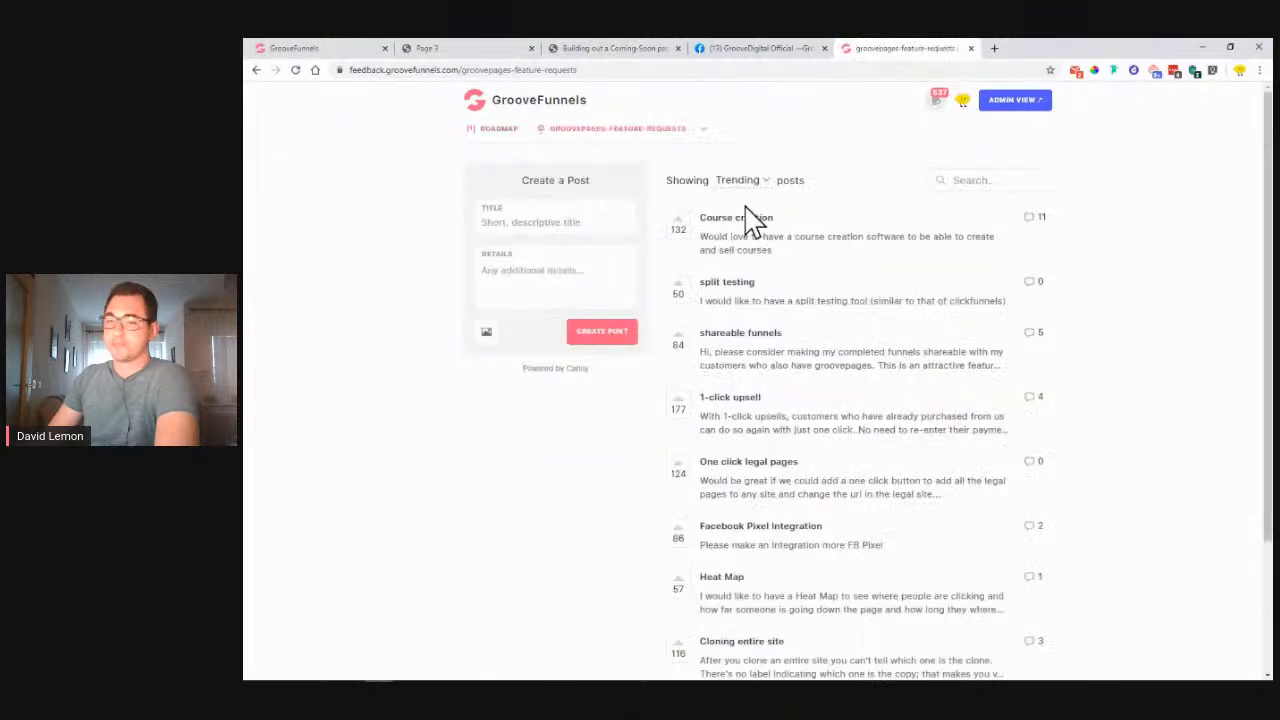
click(543, 224)
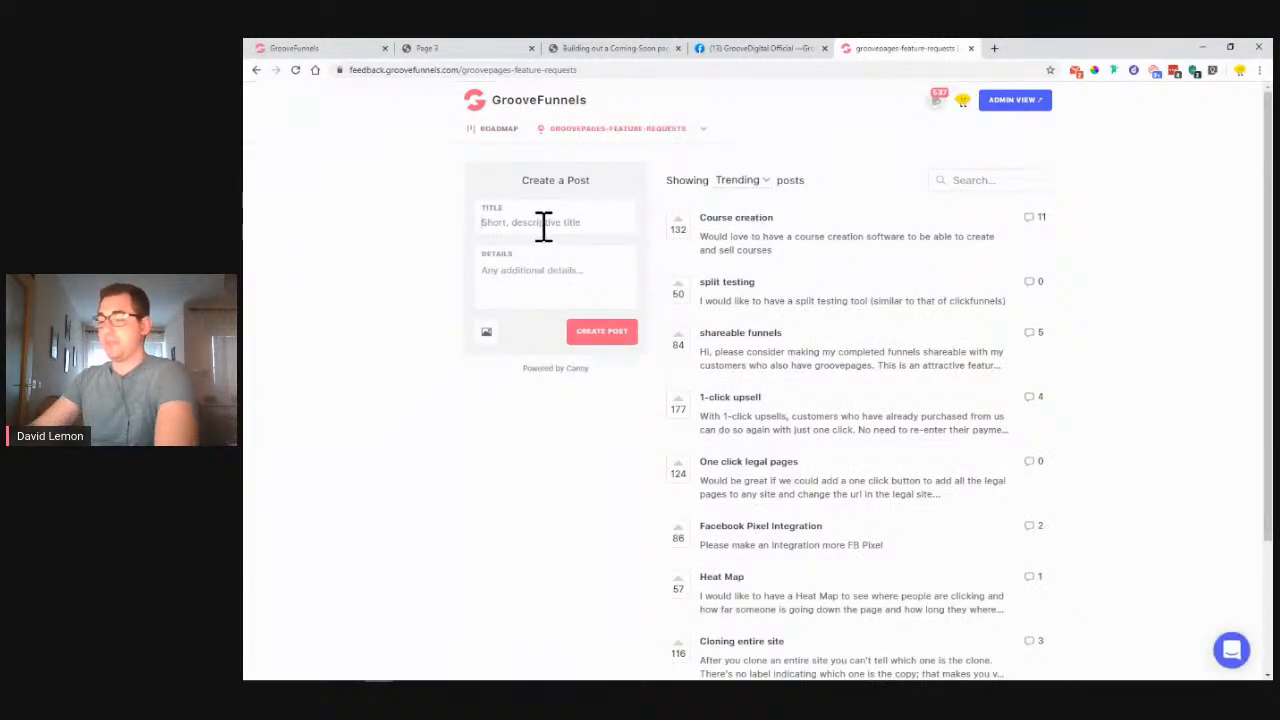
text(intu)
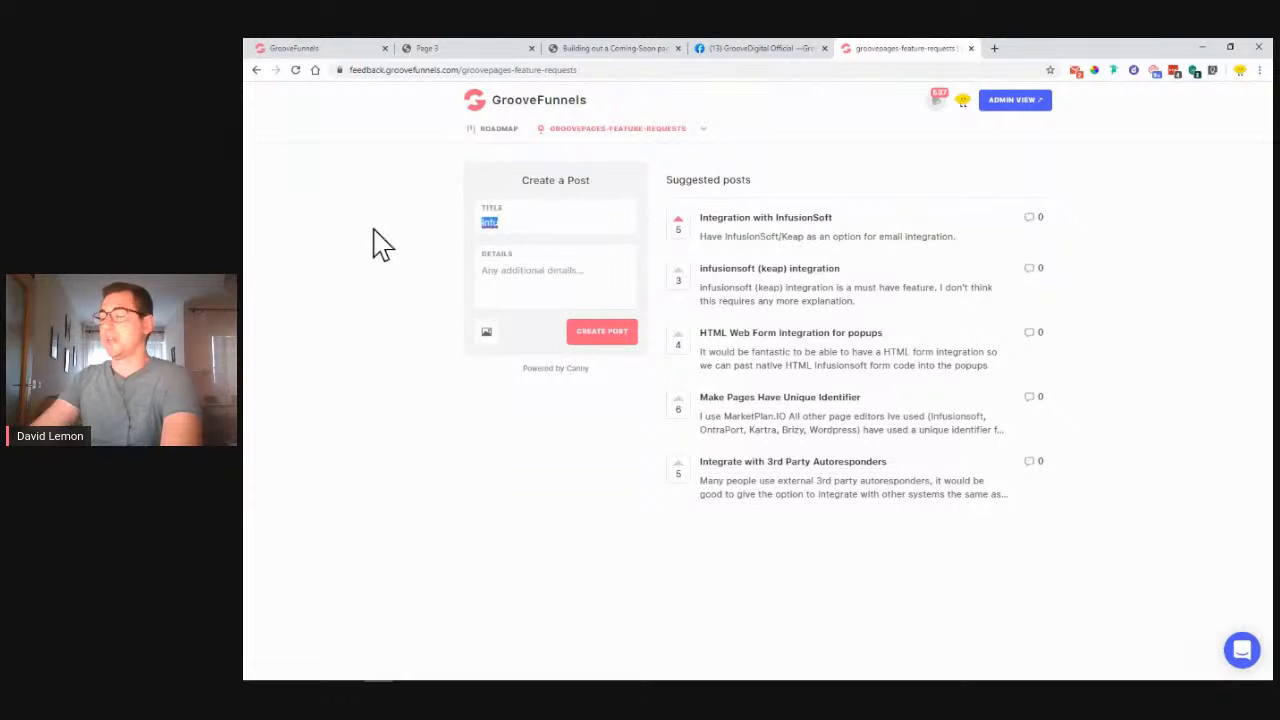
key(BackSpace)
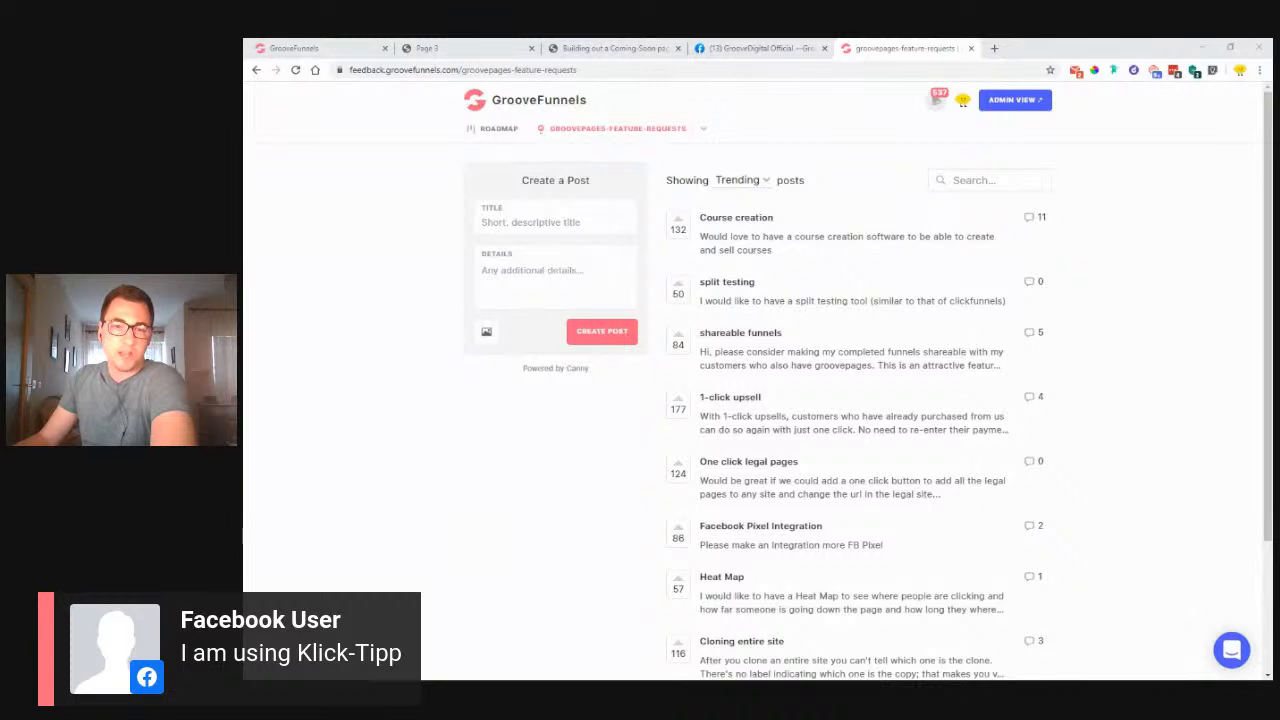
Step: Check the feature requests for existing posts matching "klic" and clear the title
click(575, 231)
text(k)
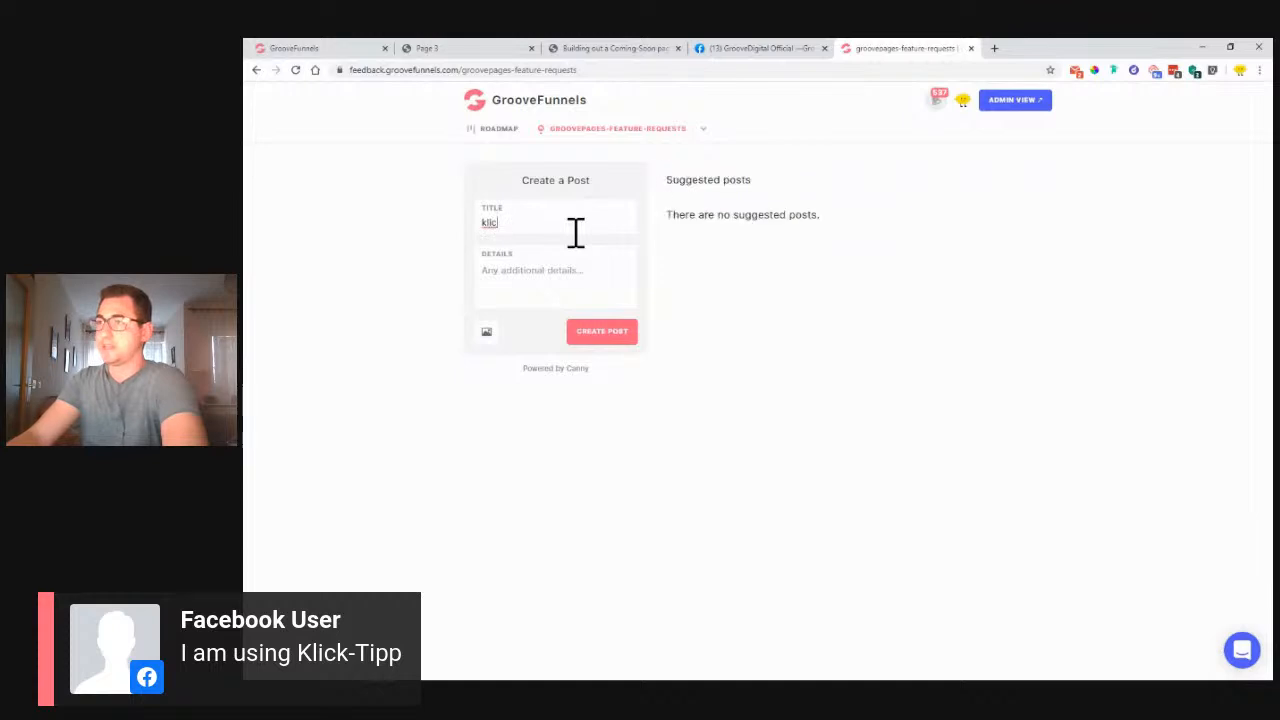
key(BackSpace)
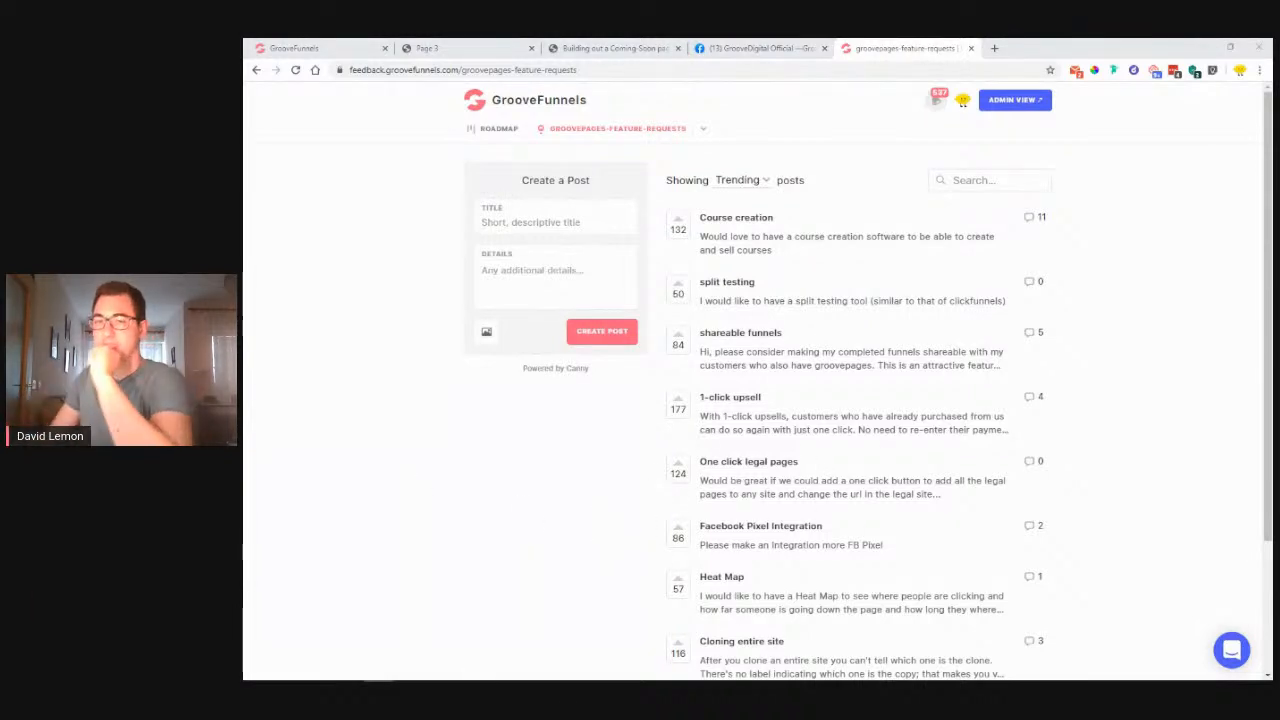
Step: Back in the page builder, give the block a black #000000 background color with the opacity slider at 40%
click(343, 50)
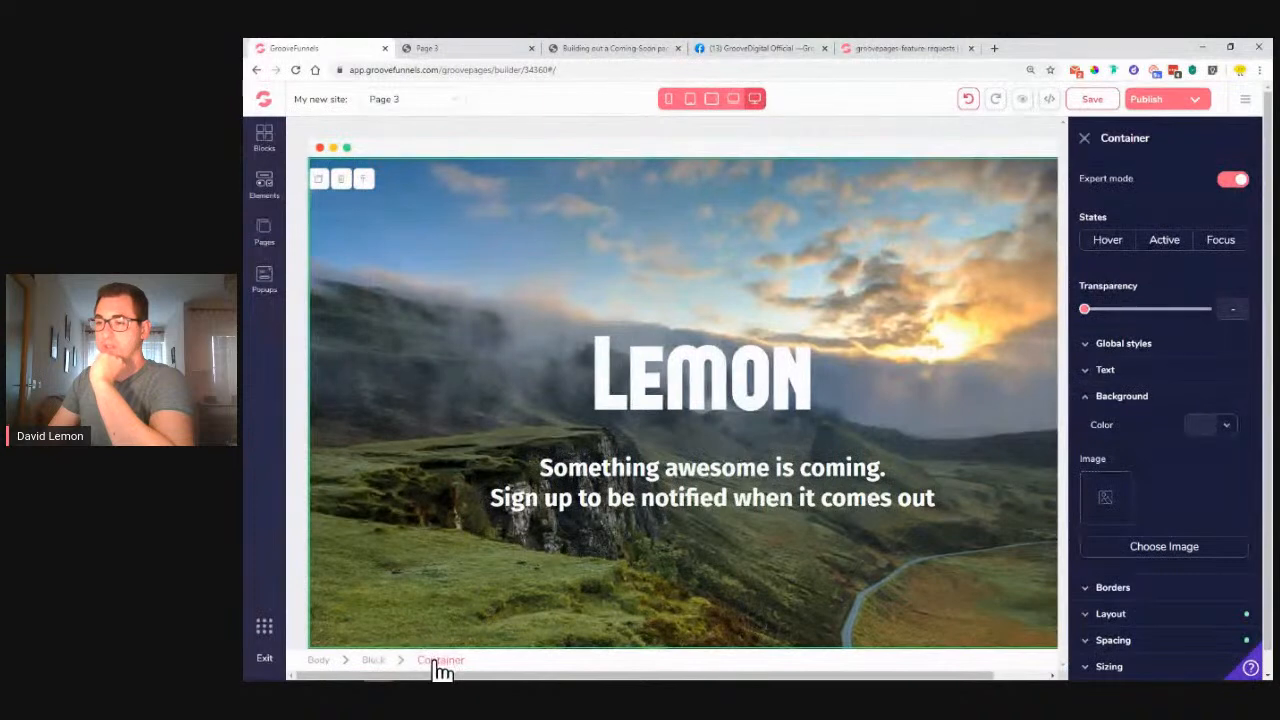
click(373, 661)
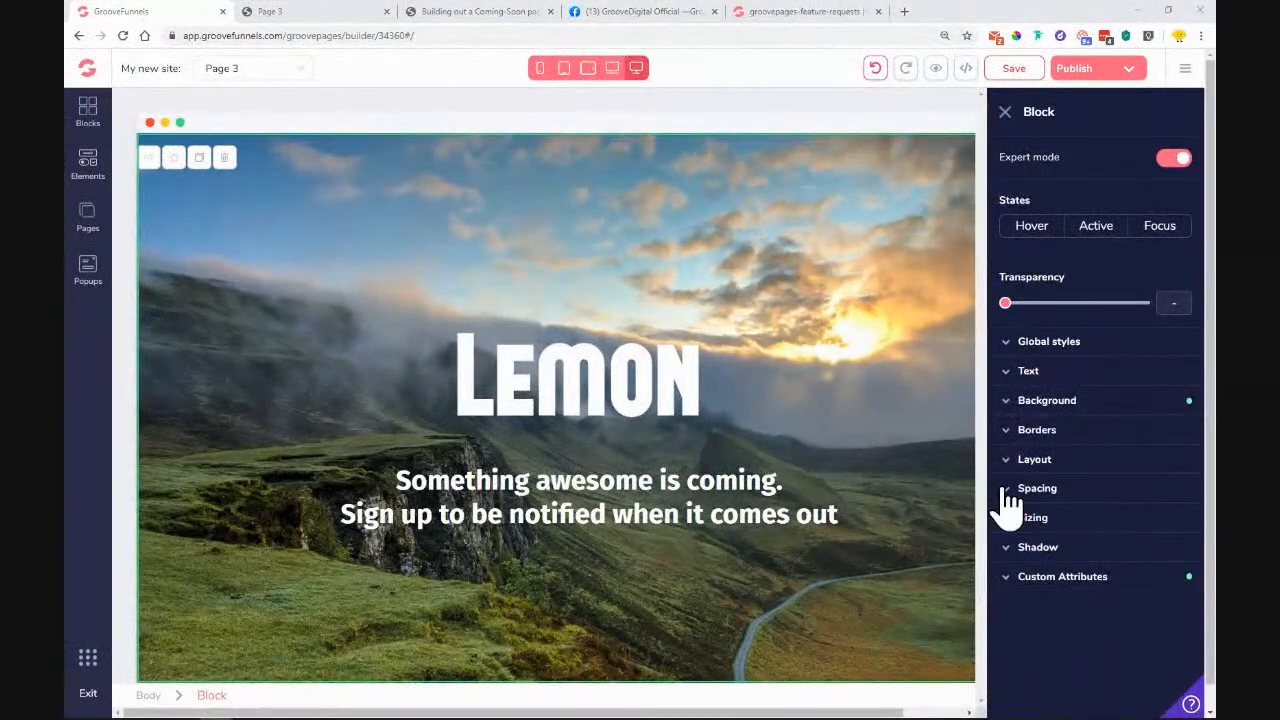
click(1045, 402)
click(1169, 431)
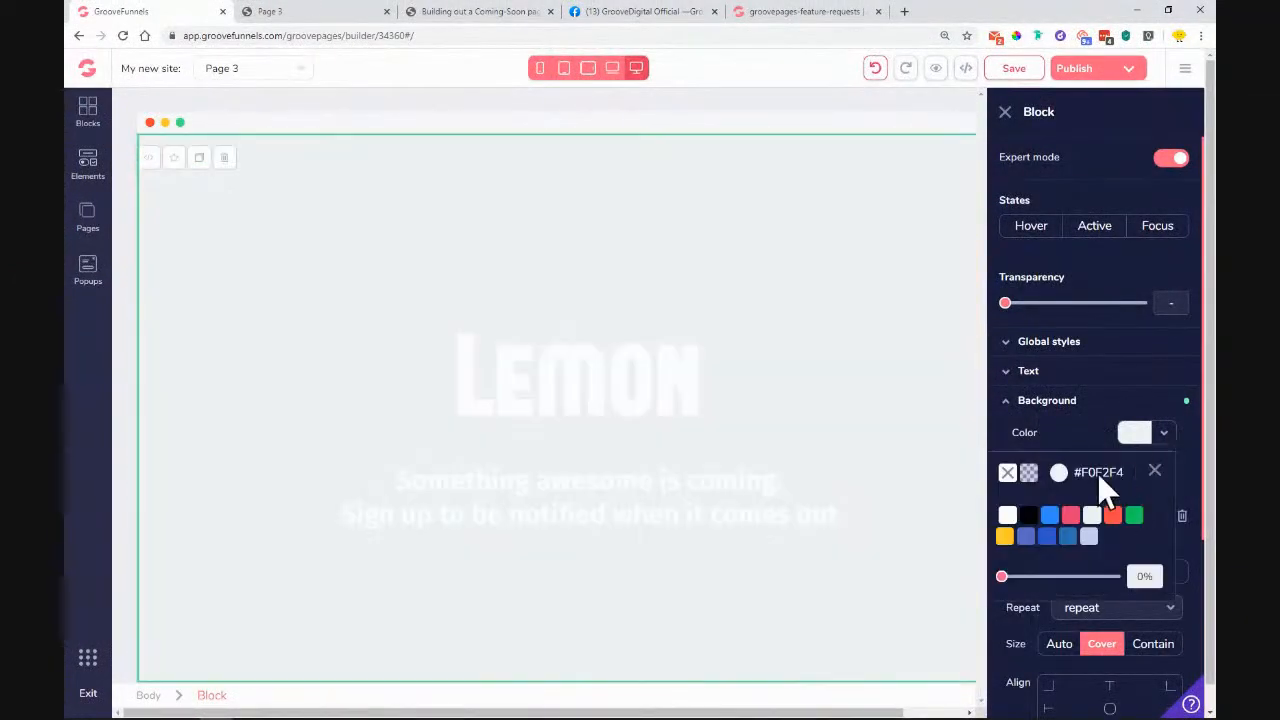
click(1032, 516)
drag(1002, 577, 1047, 586)
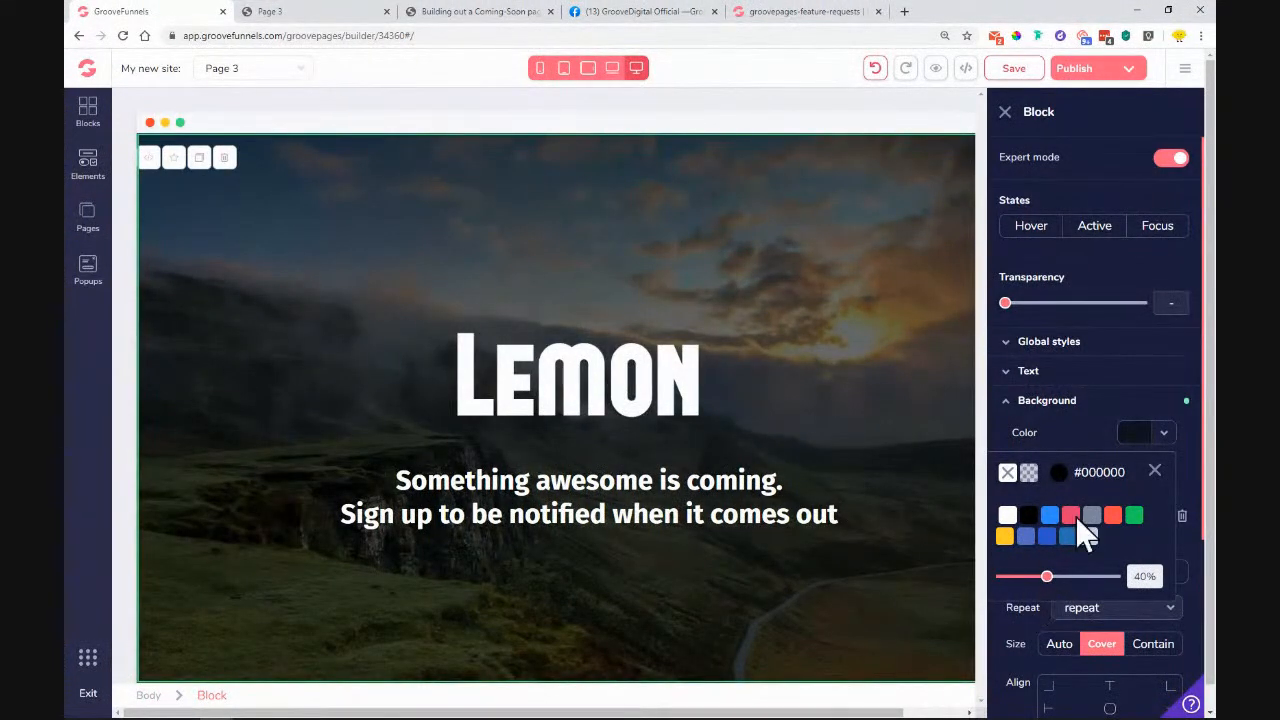
click(1156, 471)
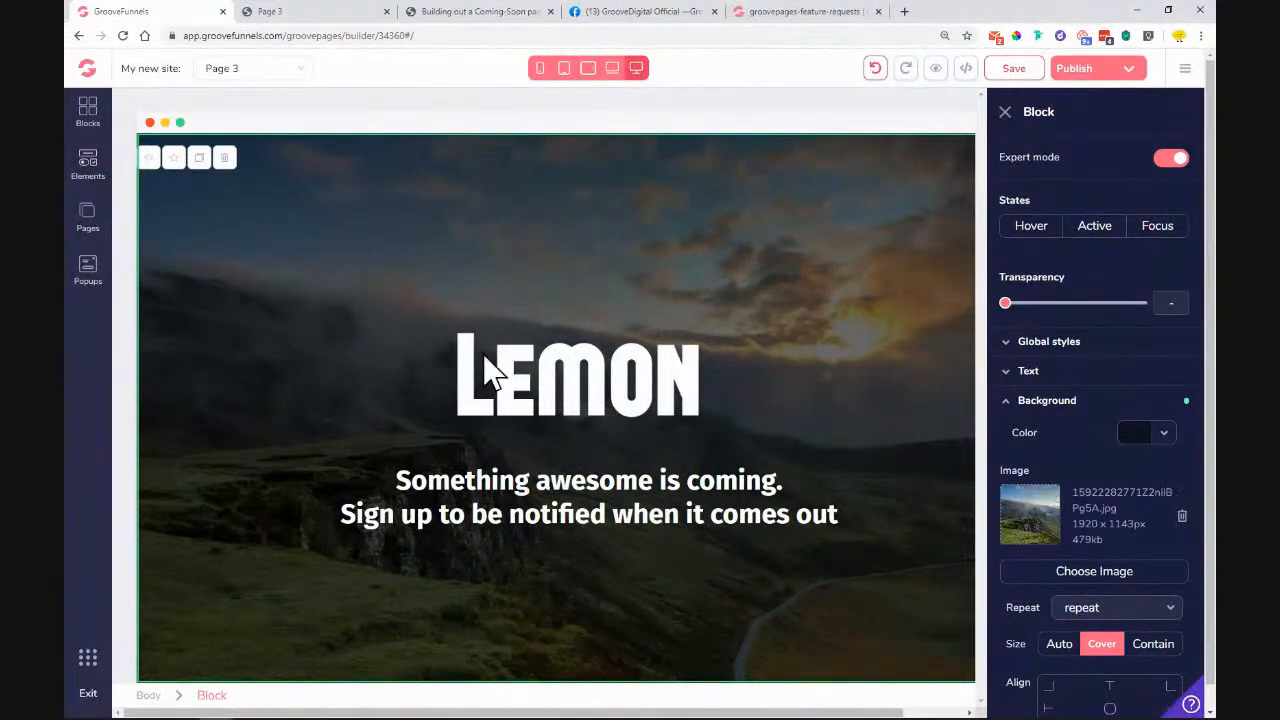
Step: Check the sign-up form on the published page and add an empty container directly below the tagline
click(306, 11)
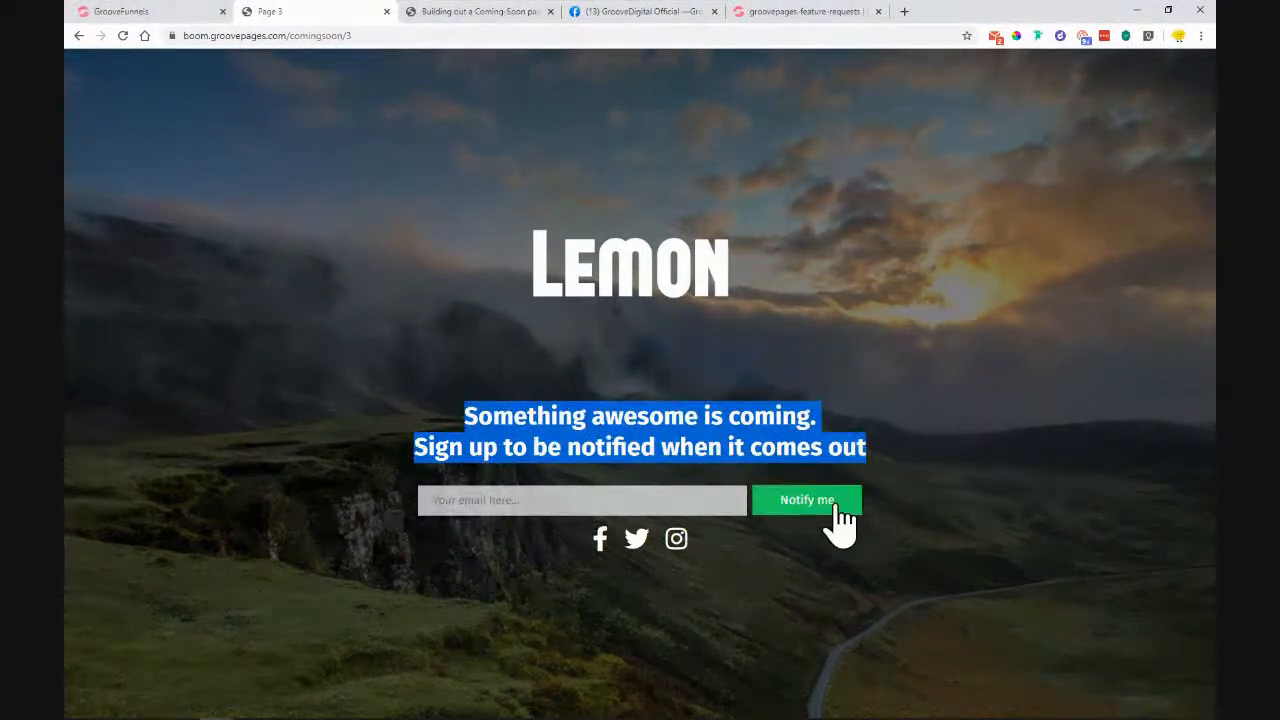
click(185, 15)
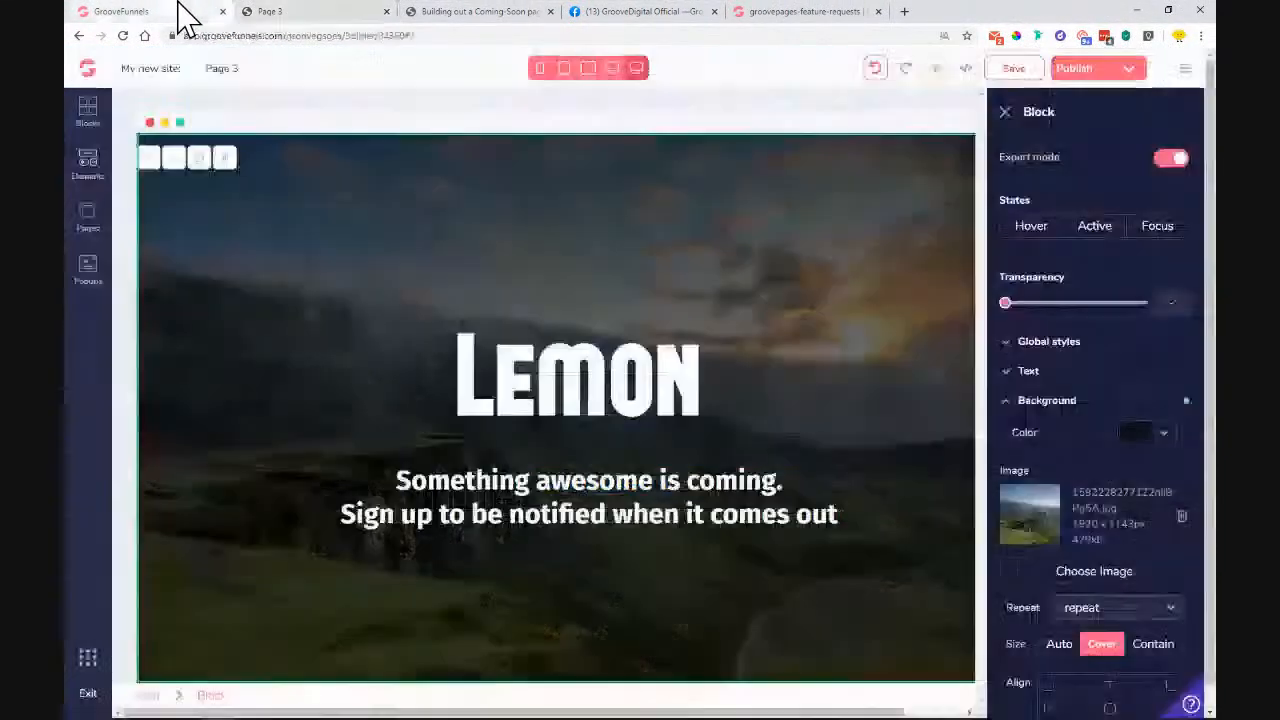
click(87, 168)
scroll(254, 400, down, 3)
scroll(254, 399, up, 2)
scroll(254, 395, up, 1)
drag(137, 209, 735, 545)
Step: Add an Empty Form element beneath the new empty container and open the form container's settings
scroll(229, 428, down, 8)
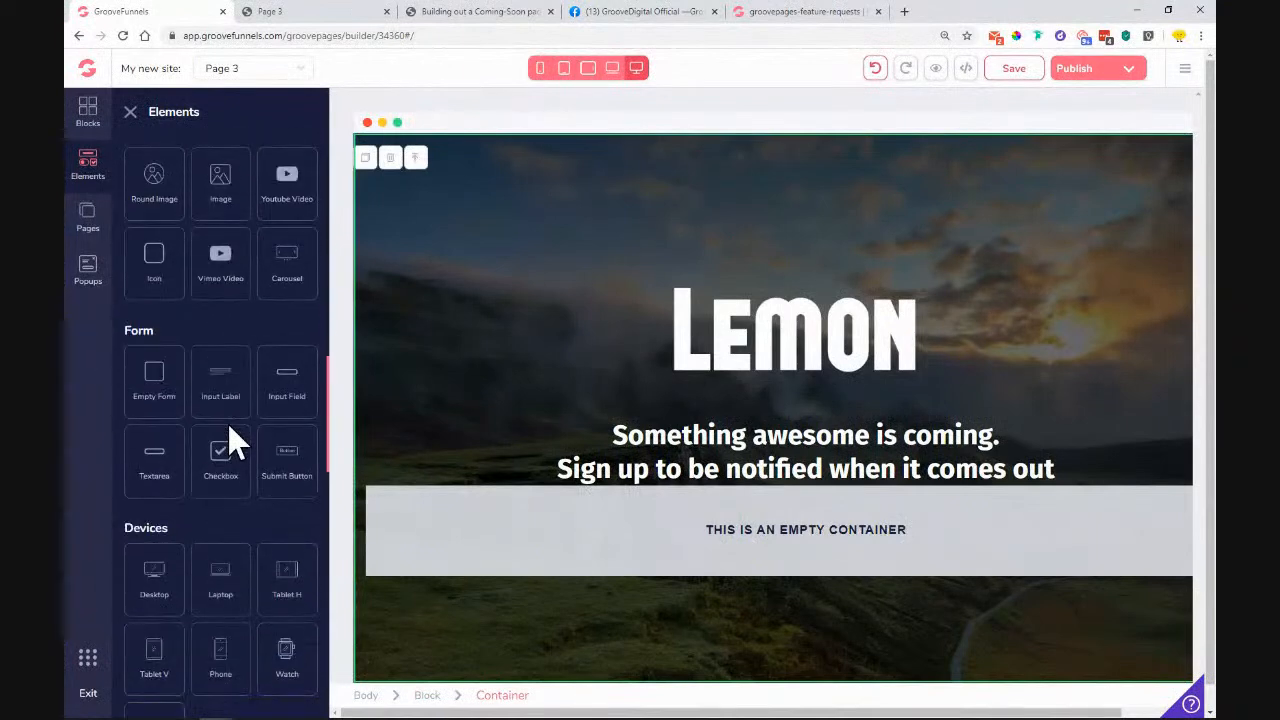
drag(165, 385, 806, 536)
scroll(188, 523, down, 4)
scroll(200, 470, up, 3)
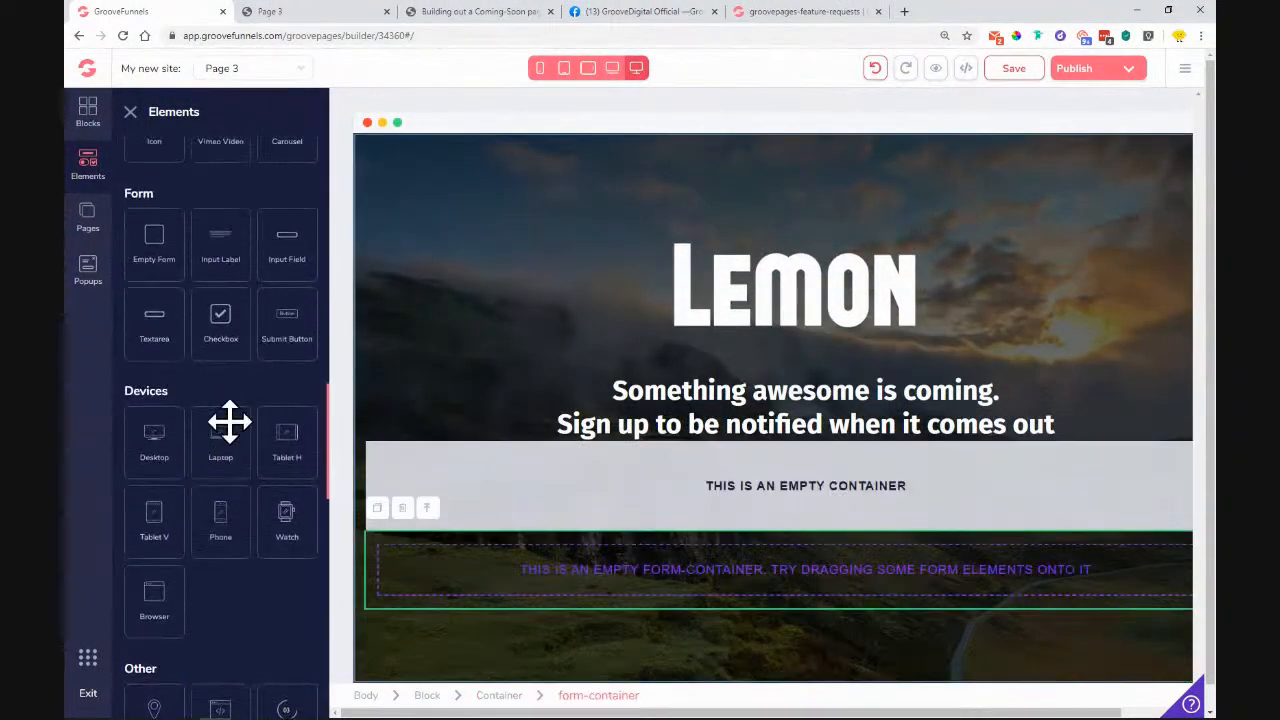
drag(291, 256, 260, 340)
click(623, 575)
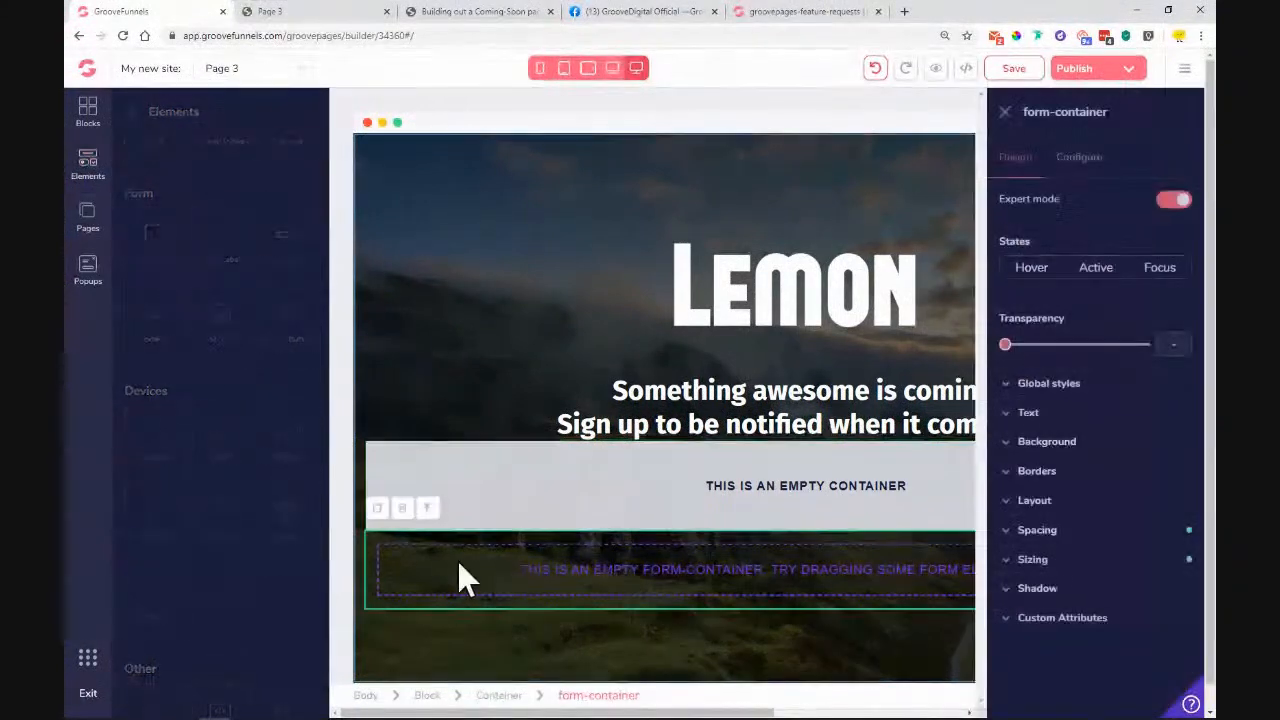
Step: Move the empty form container into the empty container directly below the tagline
drag(418, 712, 500, 712)
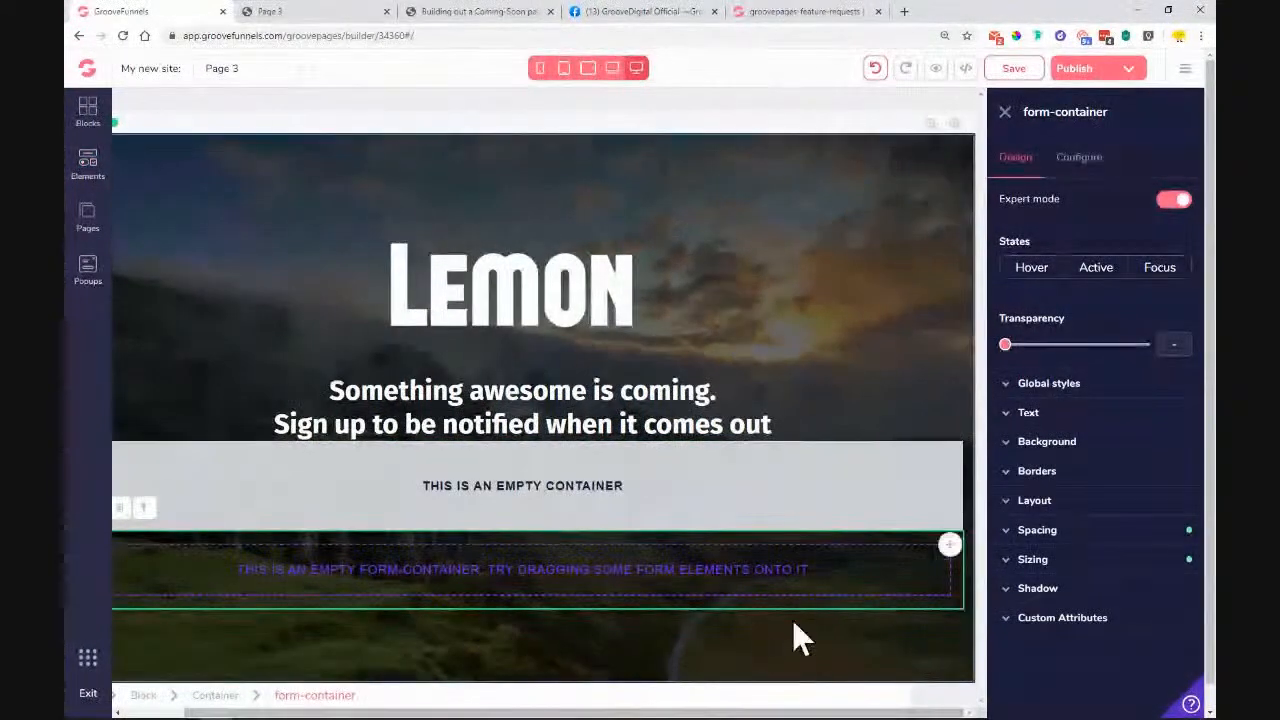
drag(948, 544, 945, 546)
click(948, 545)
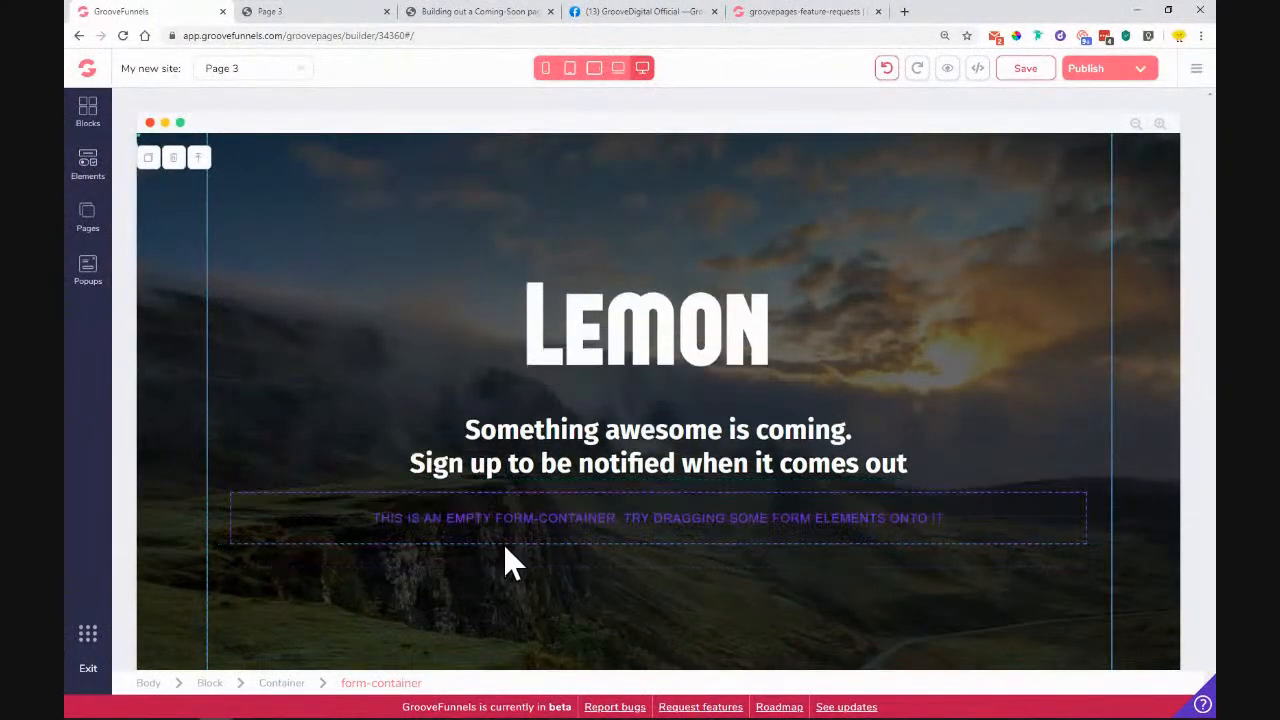
Step: Add an Input Field and a Submit Button element inside the form container below the tagline
click(88, 165)
scroll(223, 457, down, 8)
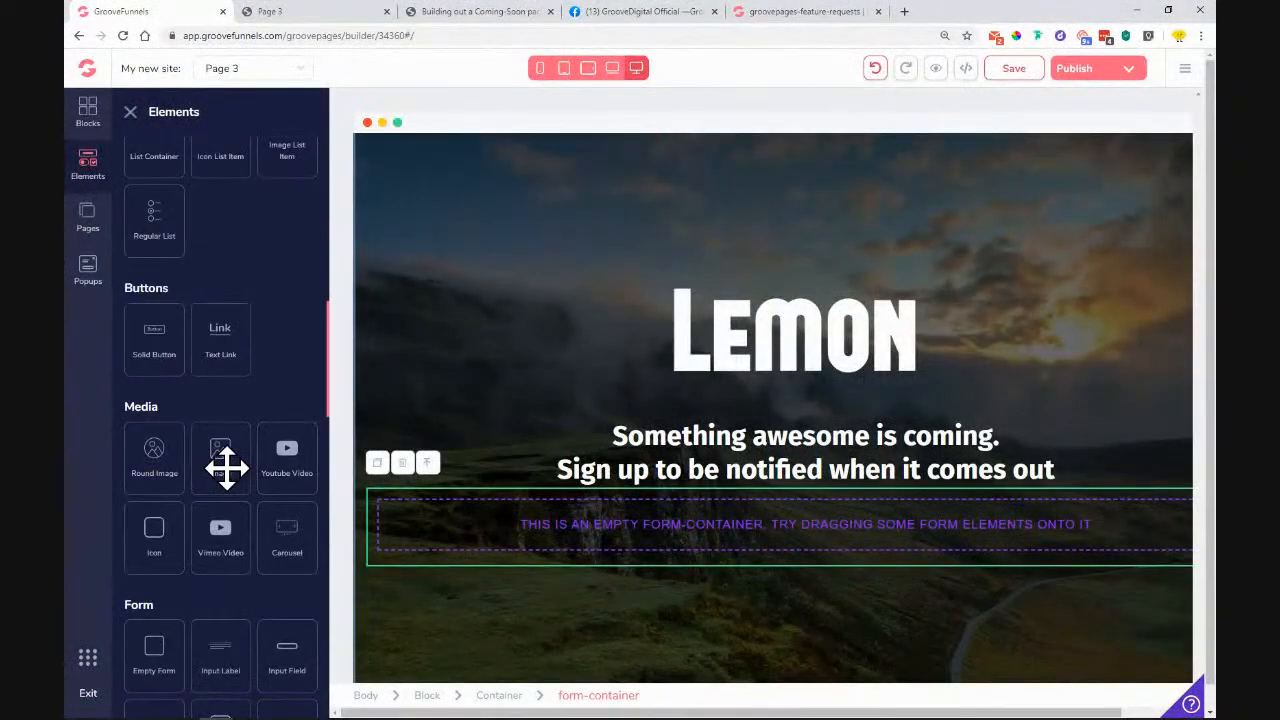
scroll(226, 466, down, 3)
drag(286, 314, 608, 543)
drag(224, 395, 462, 542)
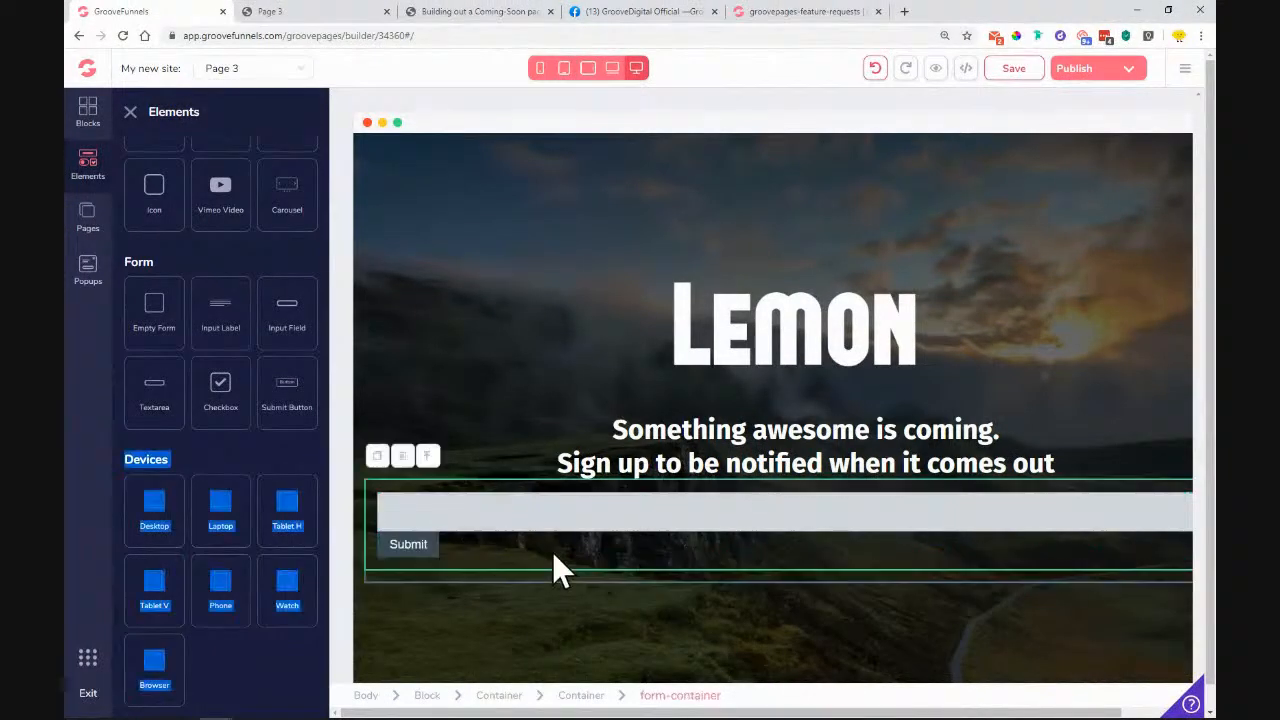
Step: Limit the form's input field to a maximum width of 30rem
click(130, 112)
click(600, 512)
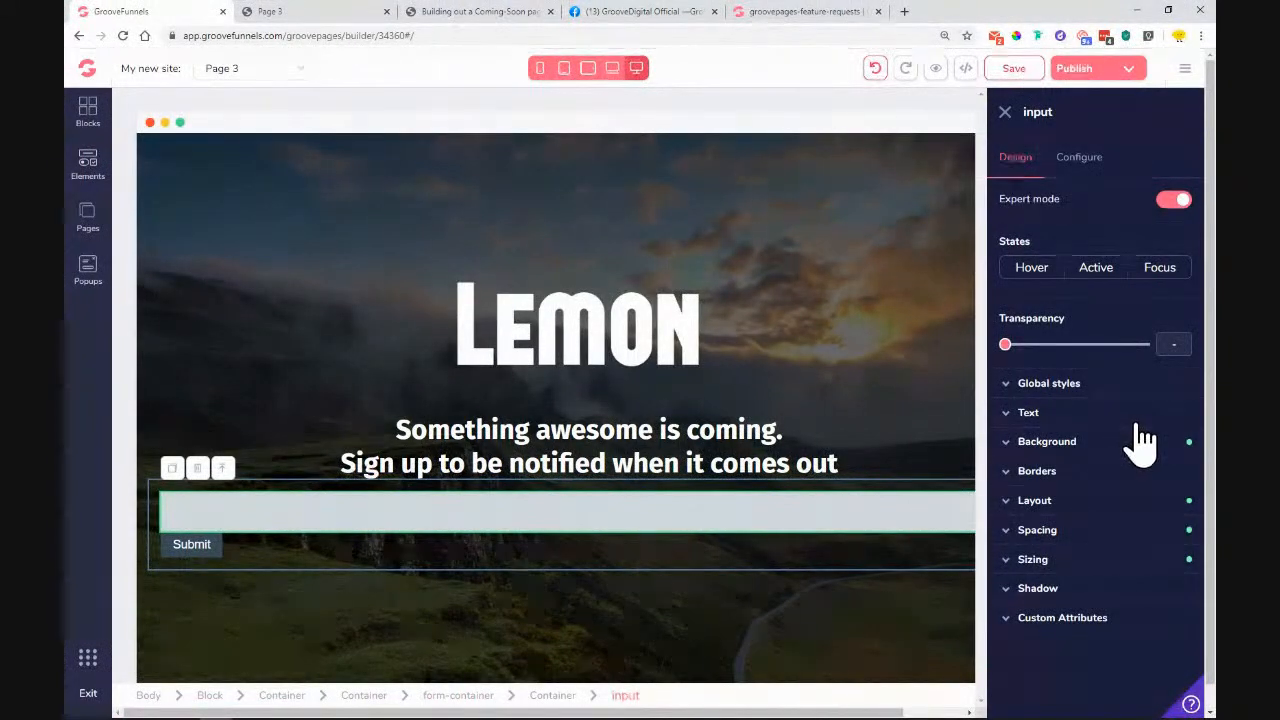
click(1100, 559)
click(1136, 661)
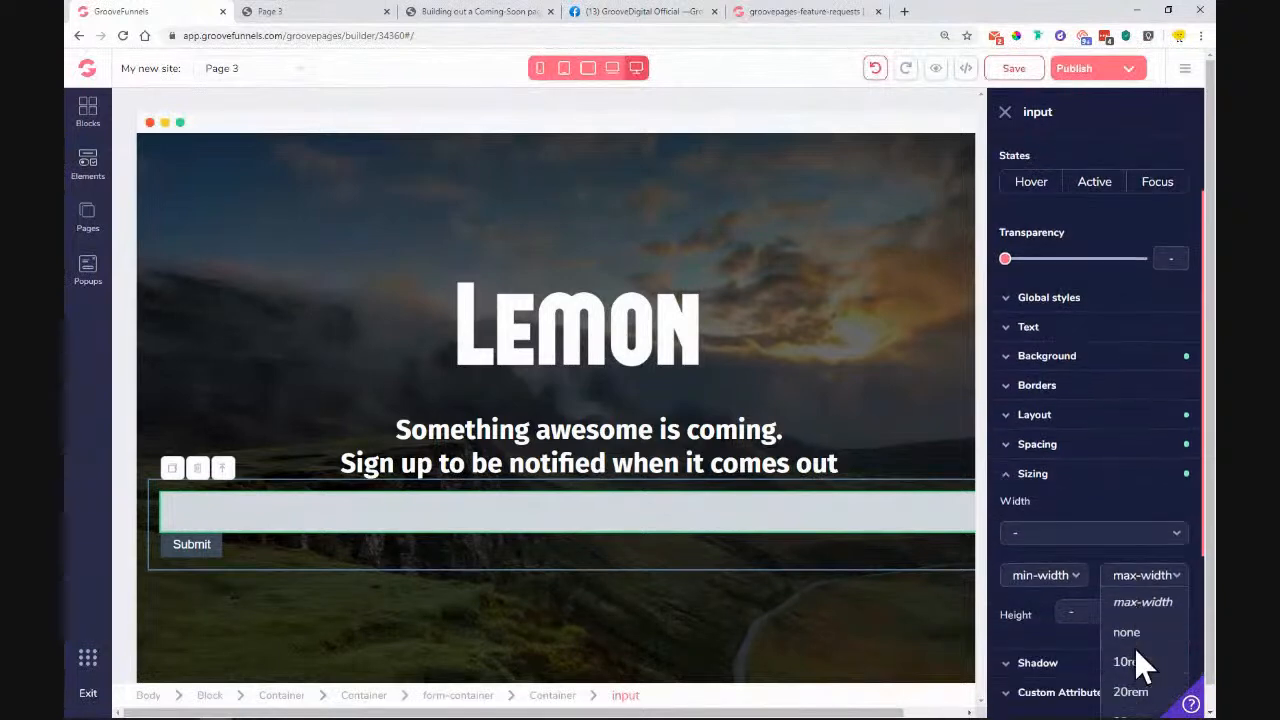
click(1140, 603)
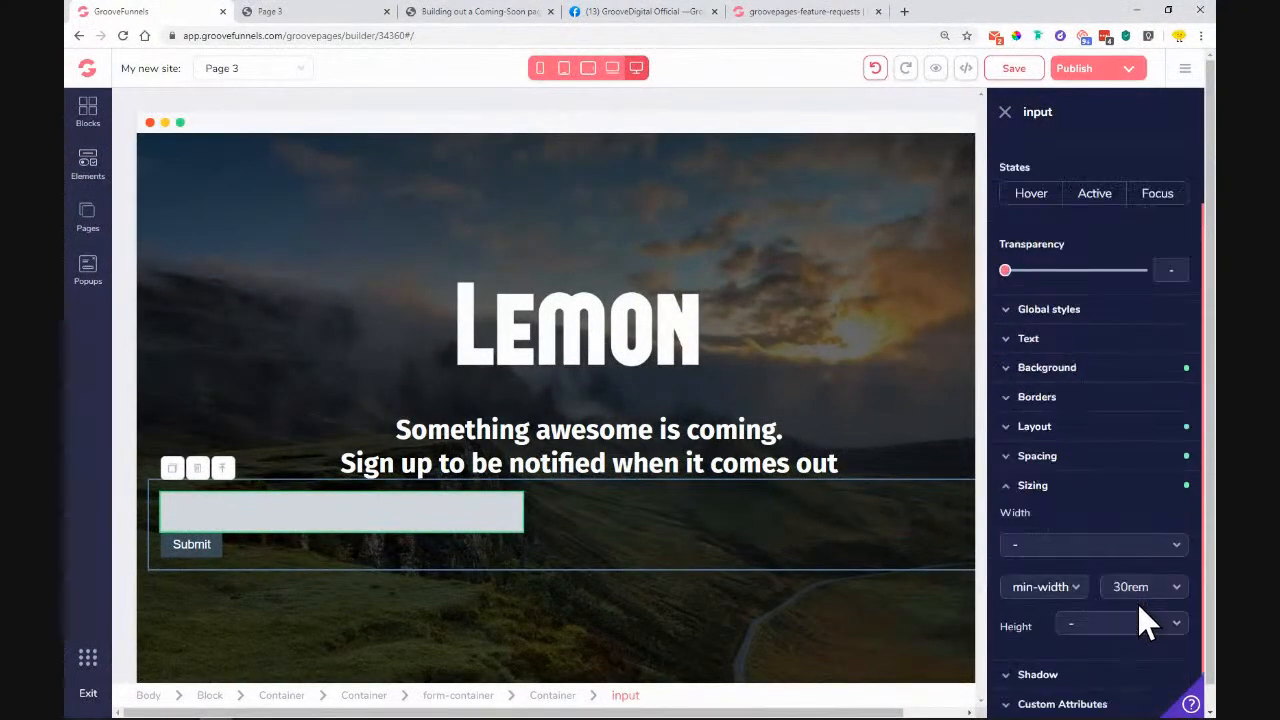
Step: Give the input field a white #FFFFFF background color with the color's opacity slider at 50%
click(1052, 376)
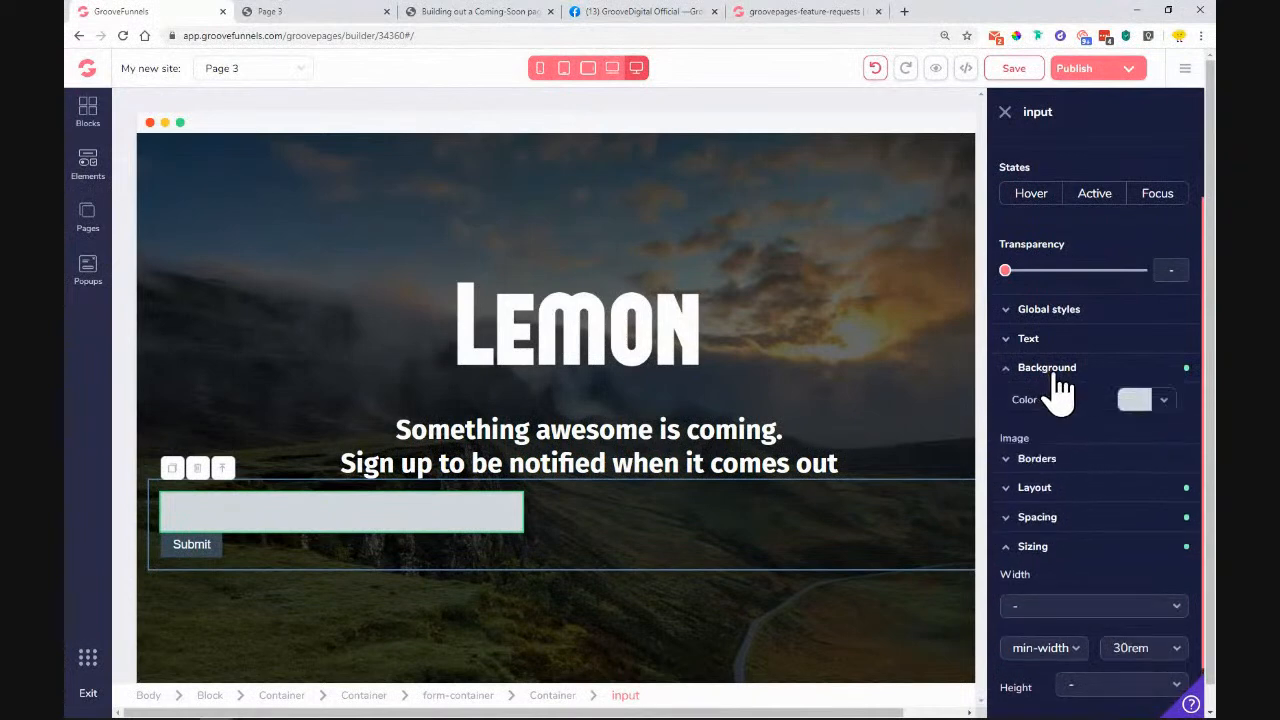
click(1165, 399)
click(1007, 483)
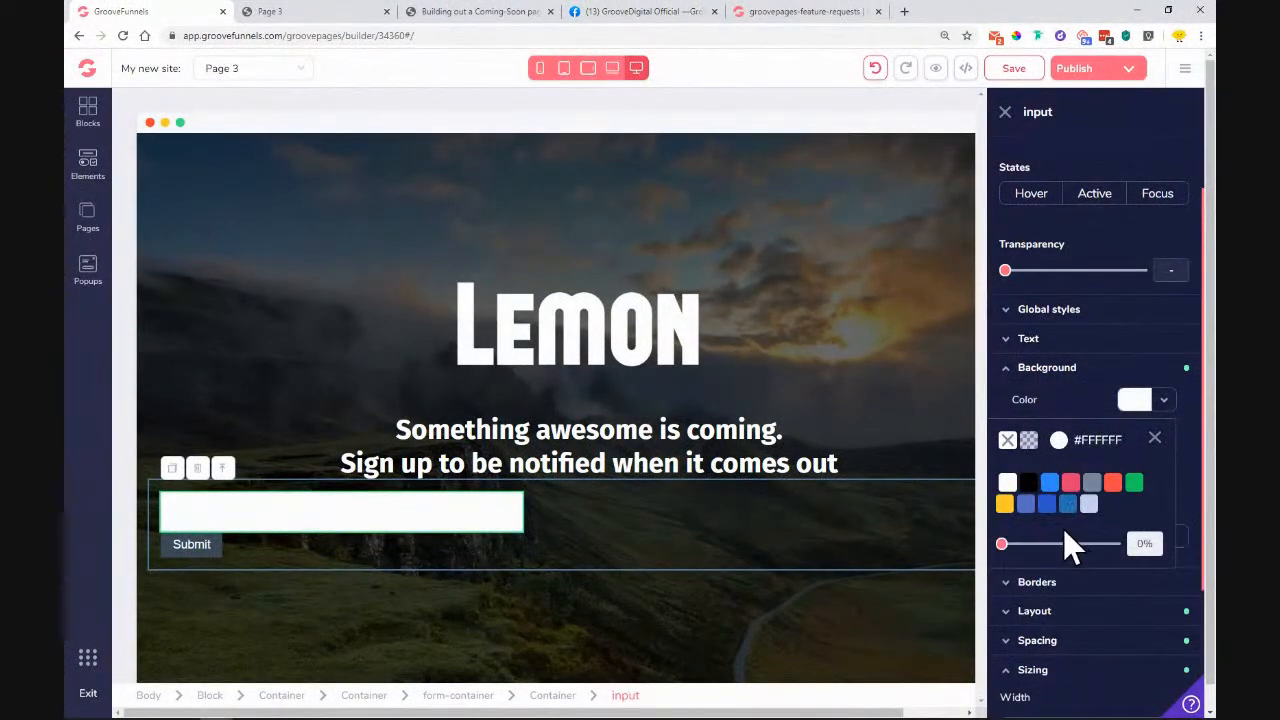
drag(1005, 556, 1060, 558)
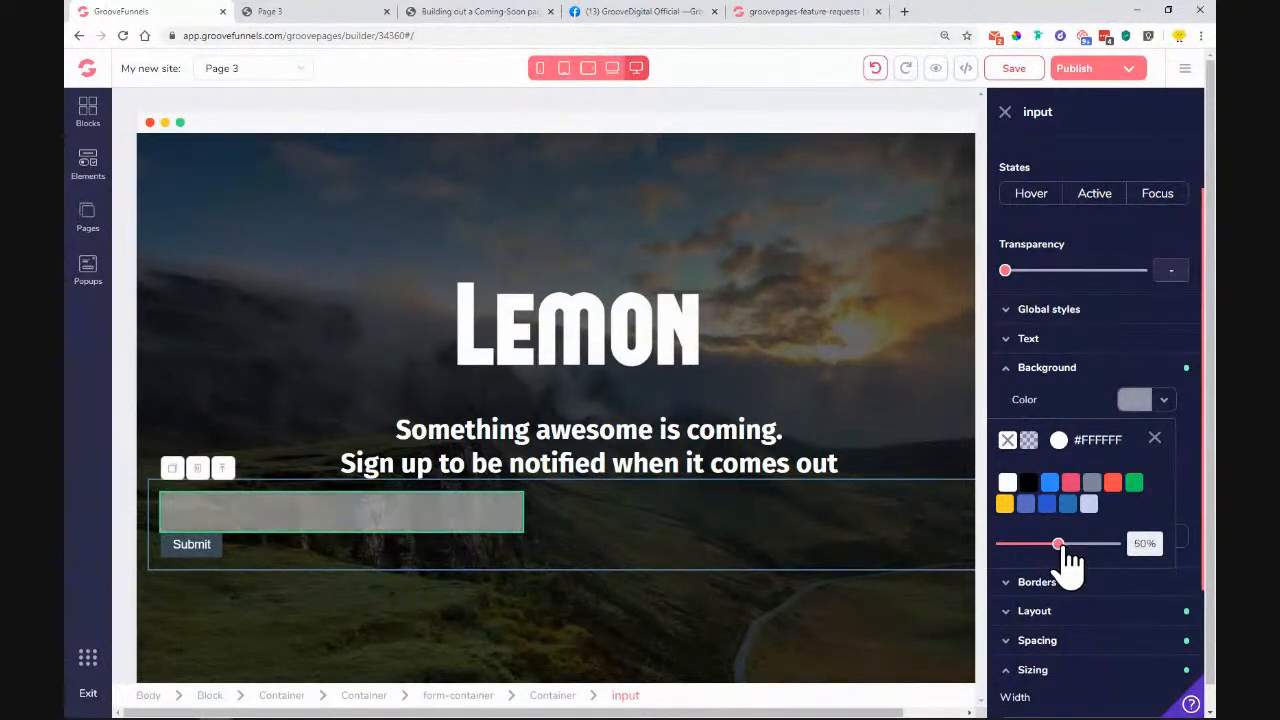
click(1155, 440)
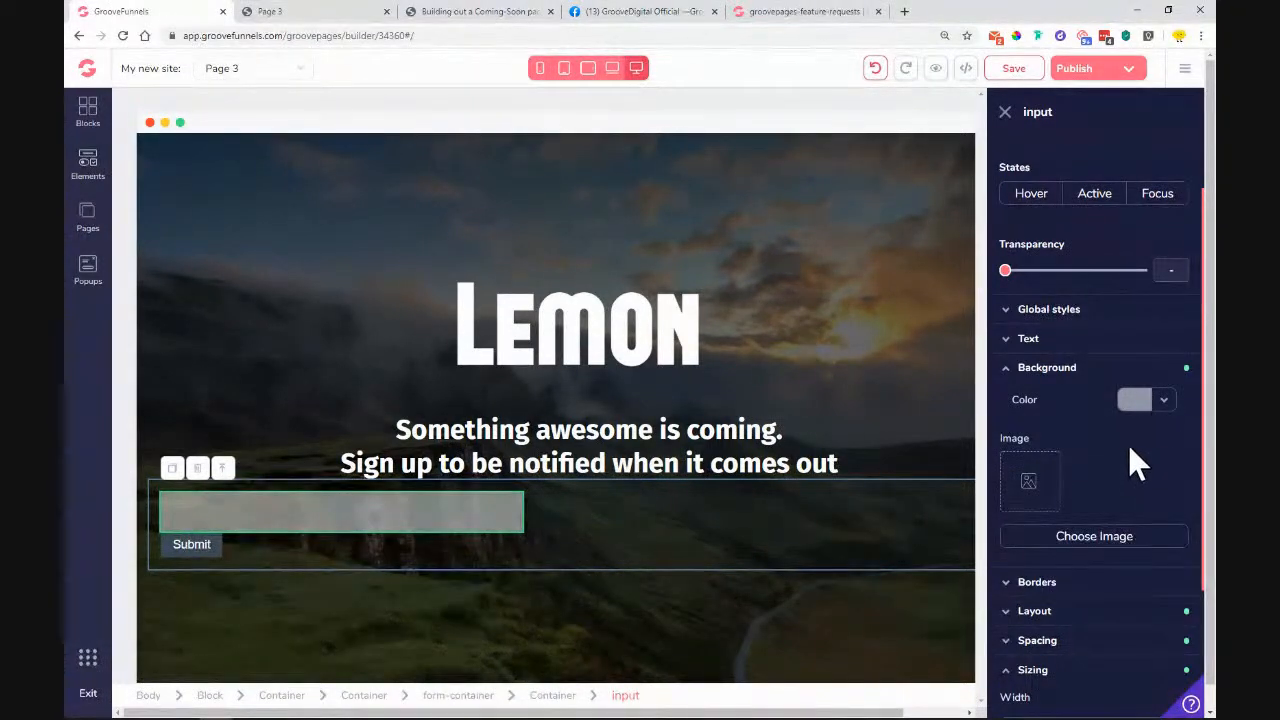
click(1078, 369)
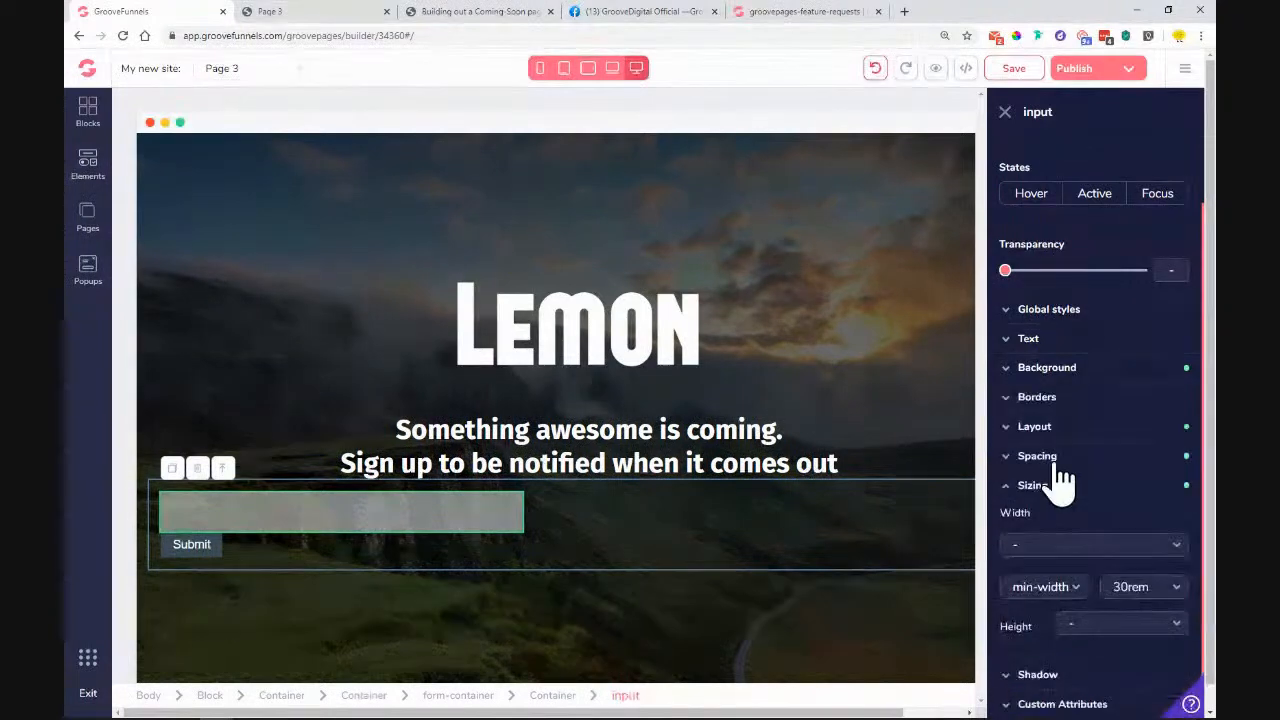
Step: Set the input field's display to inline-flex and add a small margin between it and the submit button
click(1050, 427)
click(1153, 465)
scroll(1119, 653, down, 1)
click(1136, 703)
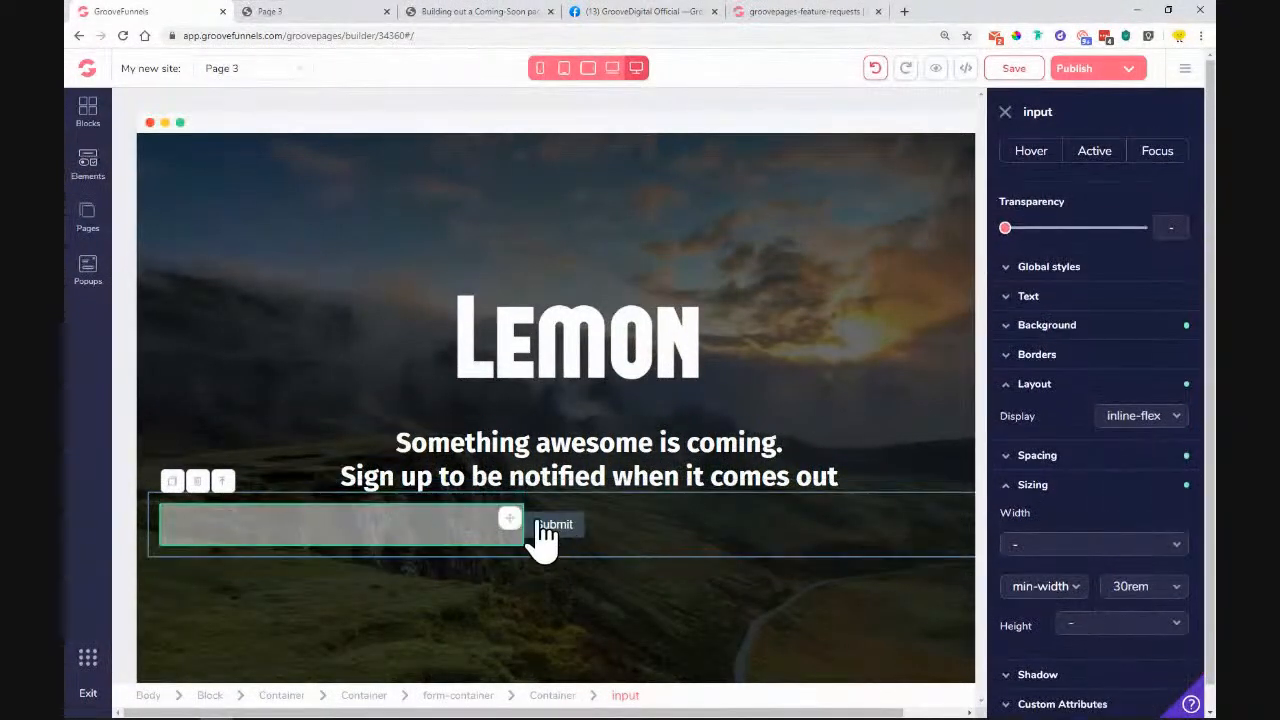
click(1025, 392)
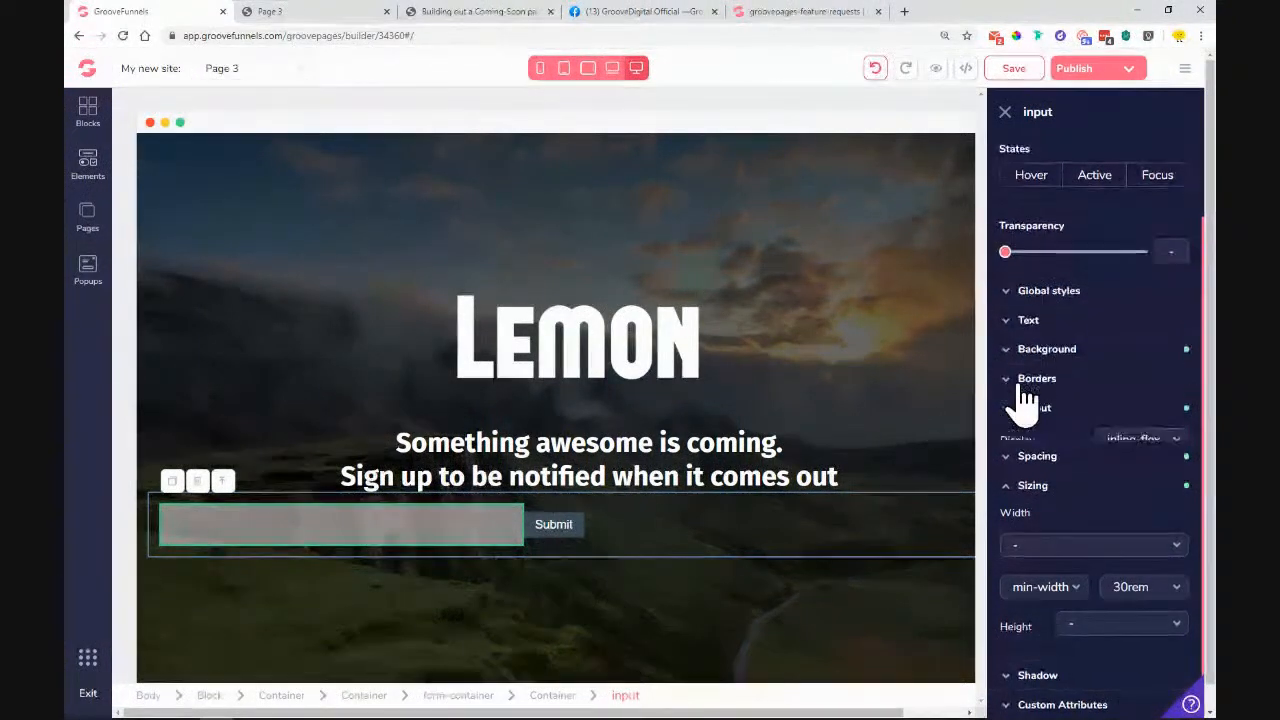
click(1030, 456)
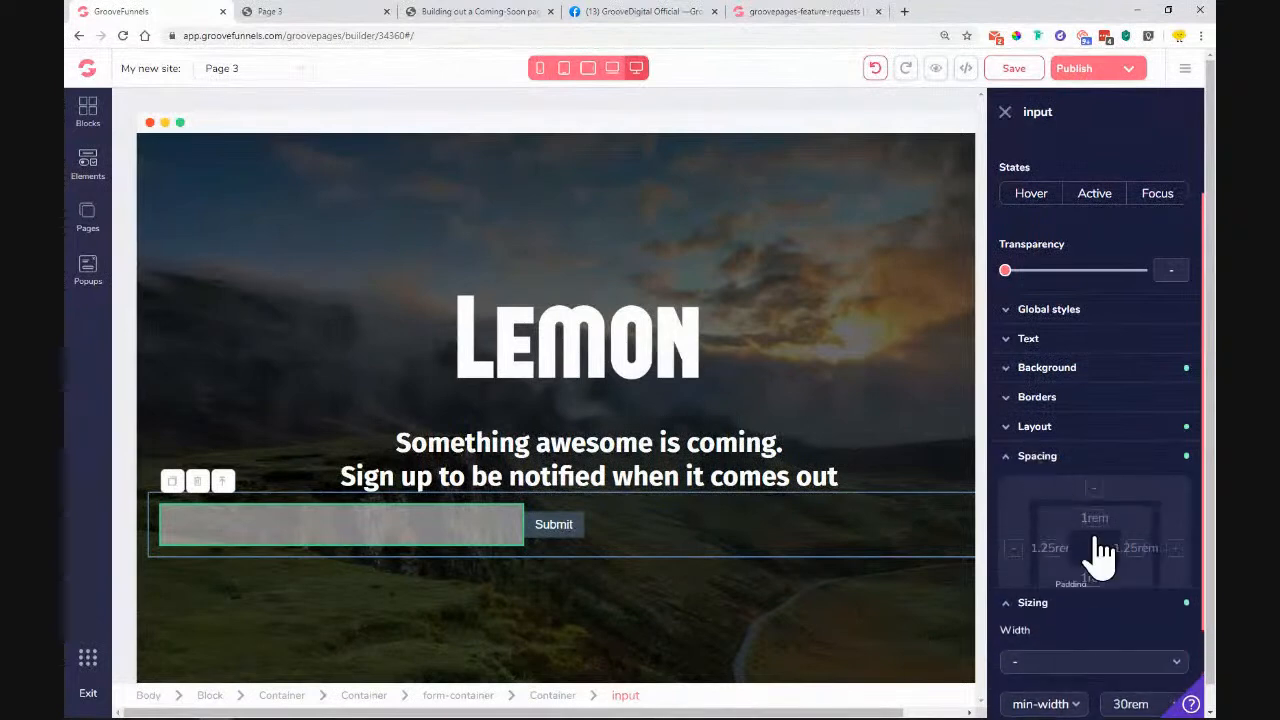
drag(1005, 638, 1025, 640)
Step: Check the button label on the published page and change the submit button's text to "Notify me"
click(556, 528)
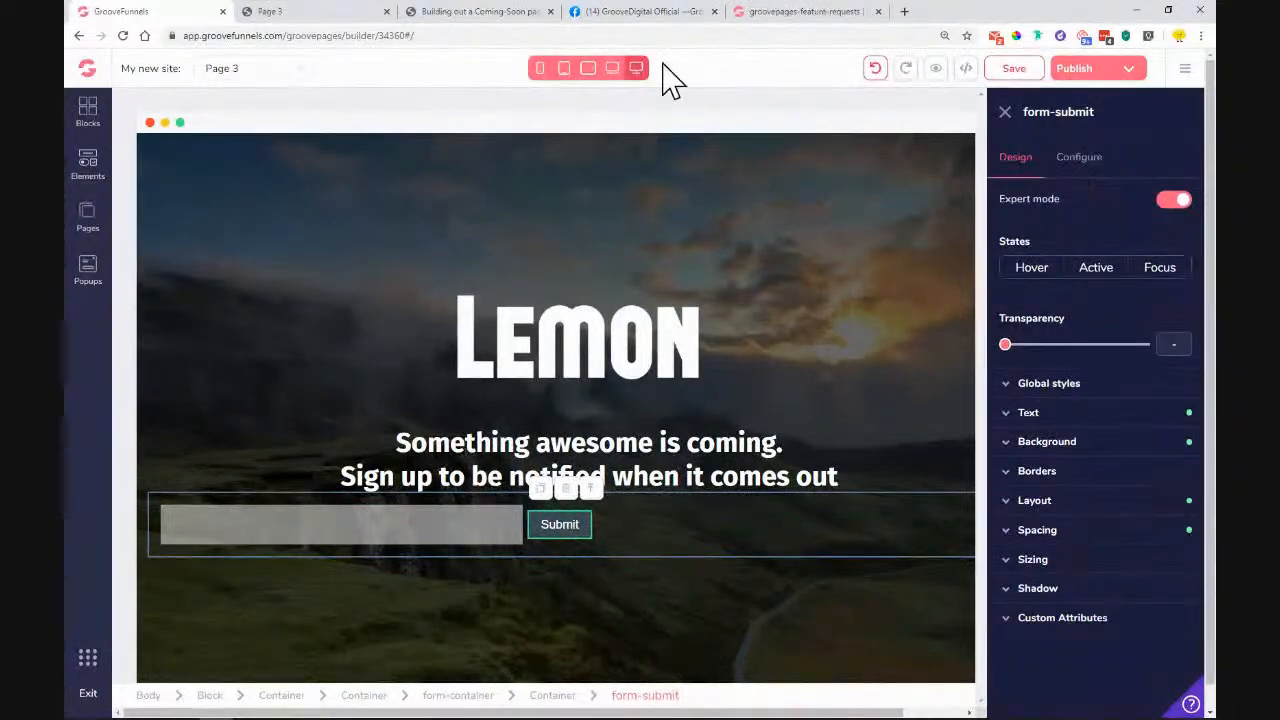
click(323, 14)
click(129, 11)
click(1079, 157)
click(1096, 228)
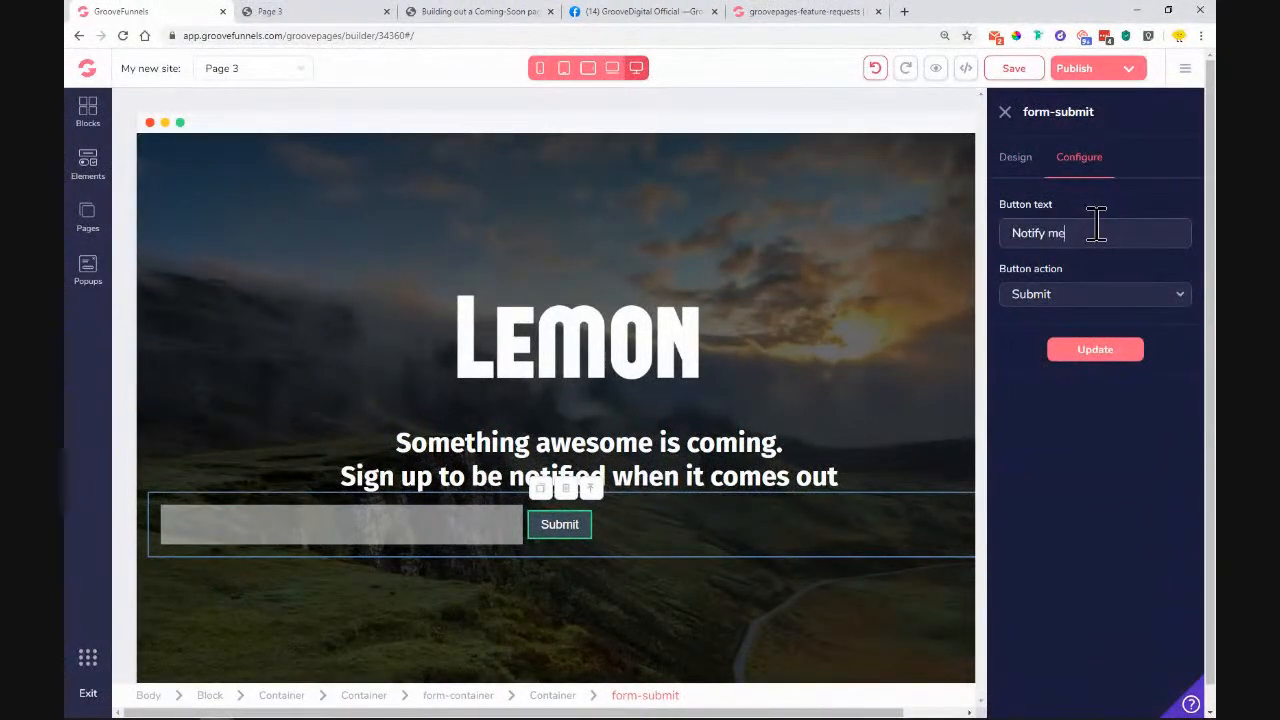
click(1086, 352)
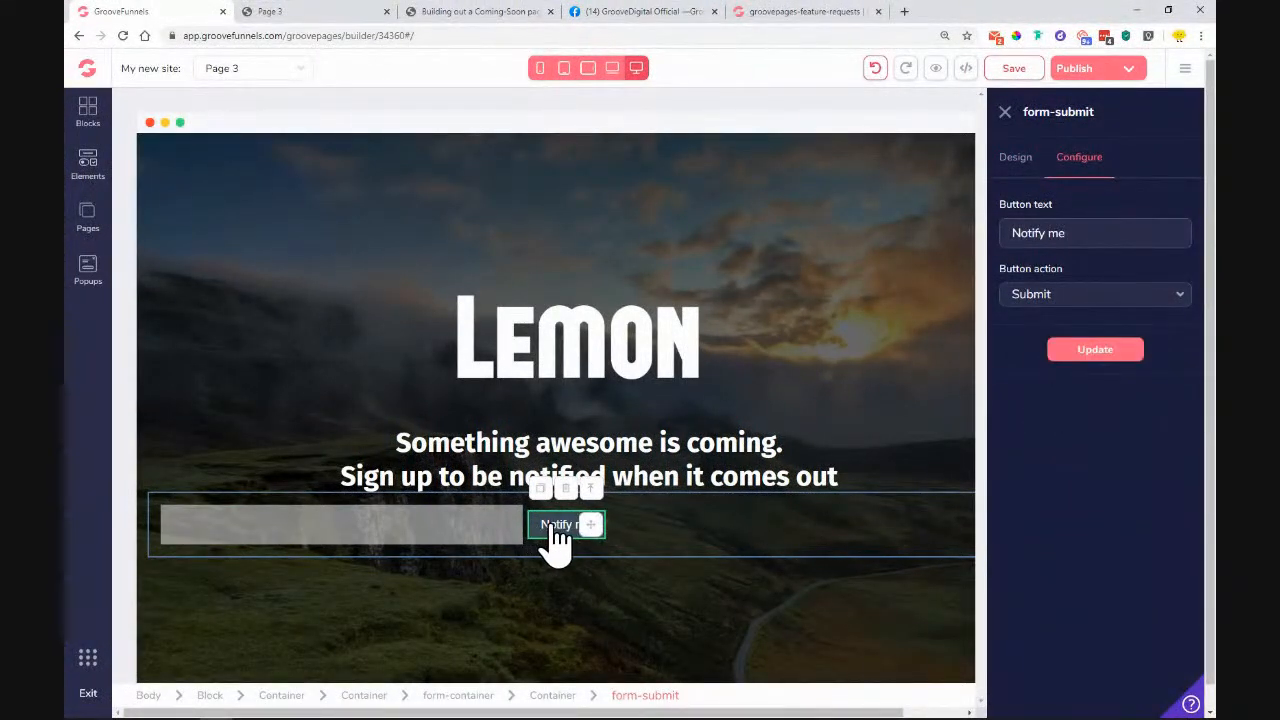
Step: Style the submit button's text with the fira-sans font at a size of 1.25rem
click(1015, 160)
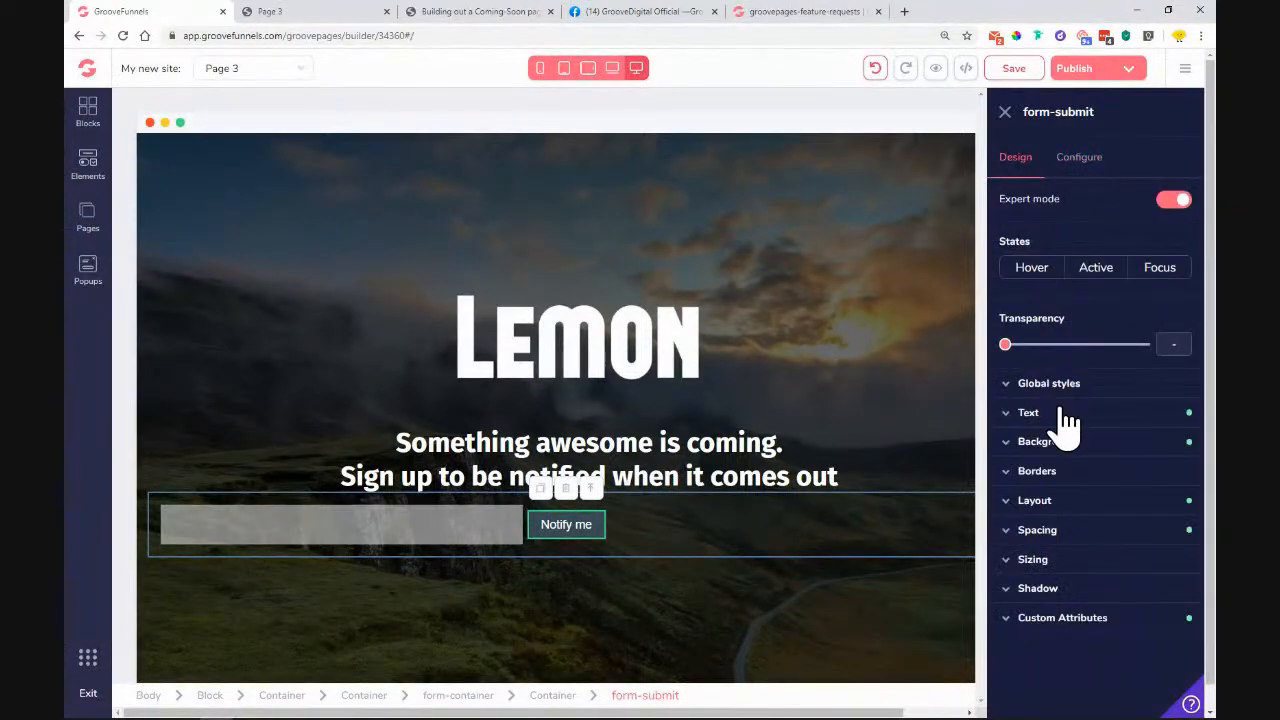
click(1064, 412)
click(1090, 445)
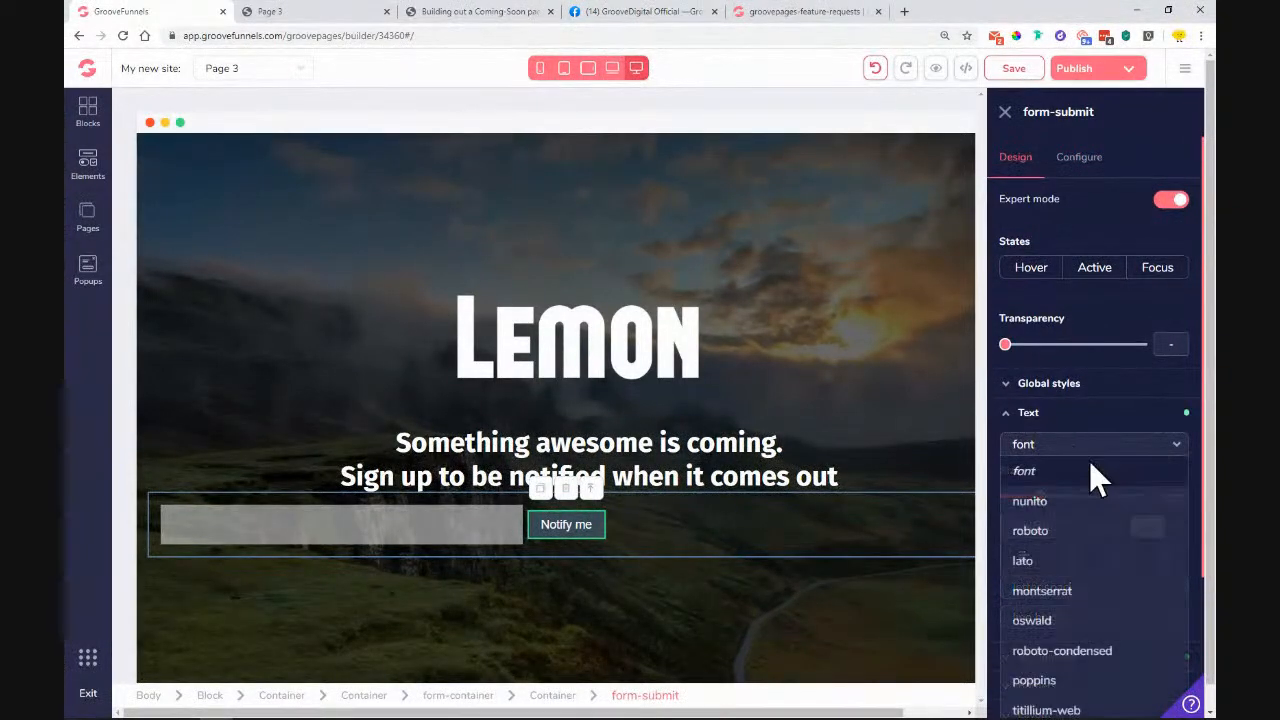
scroll(1092, 523, down, 2)
click(1052, 607)
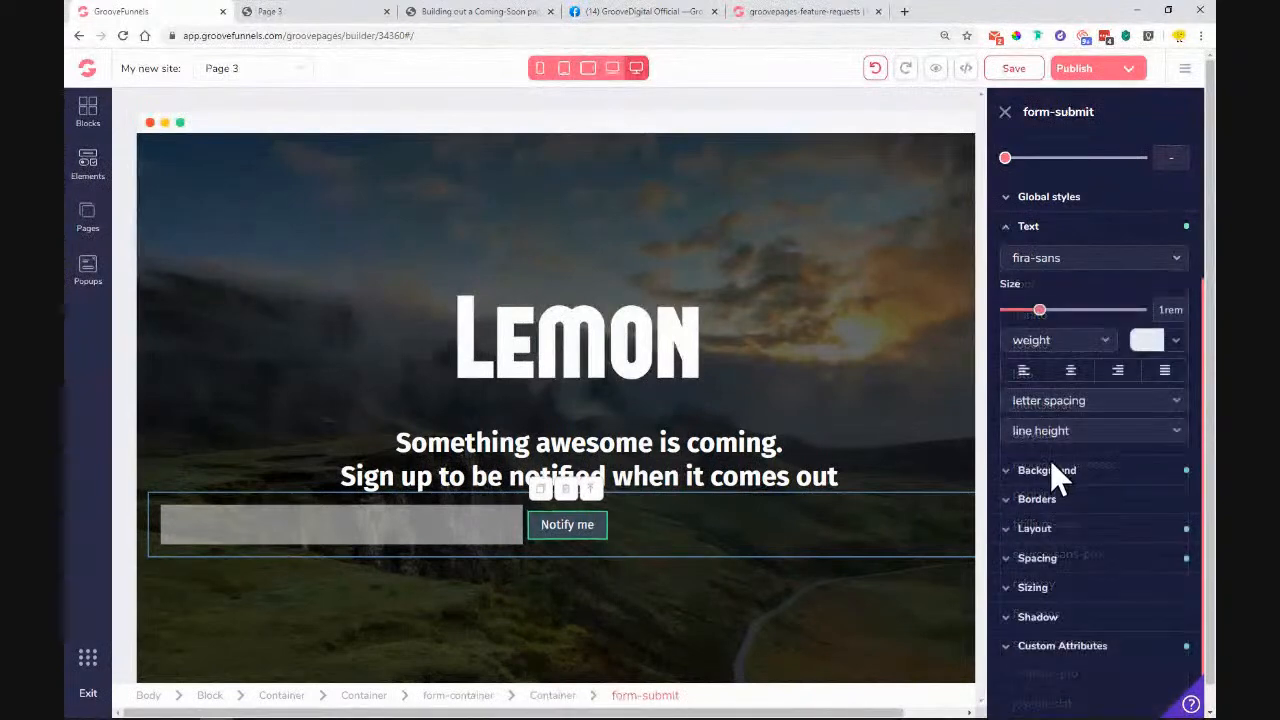
drag(1049, 378, 1065, 378)
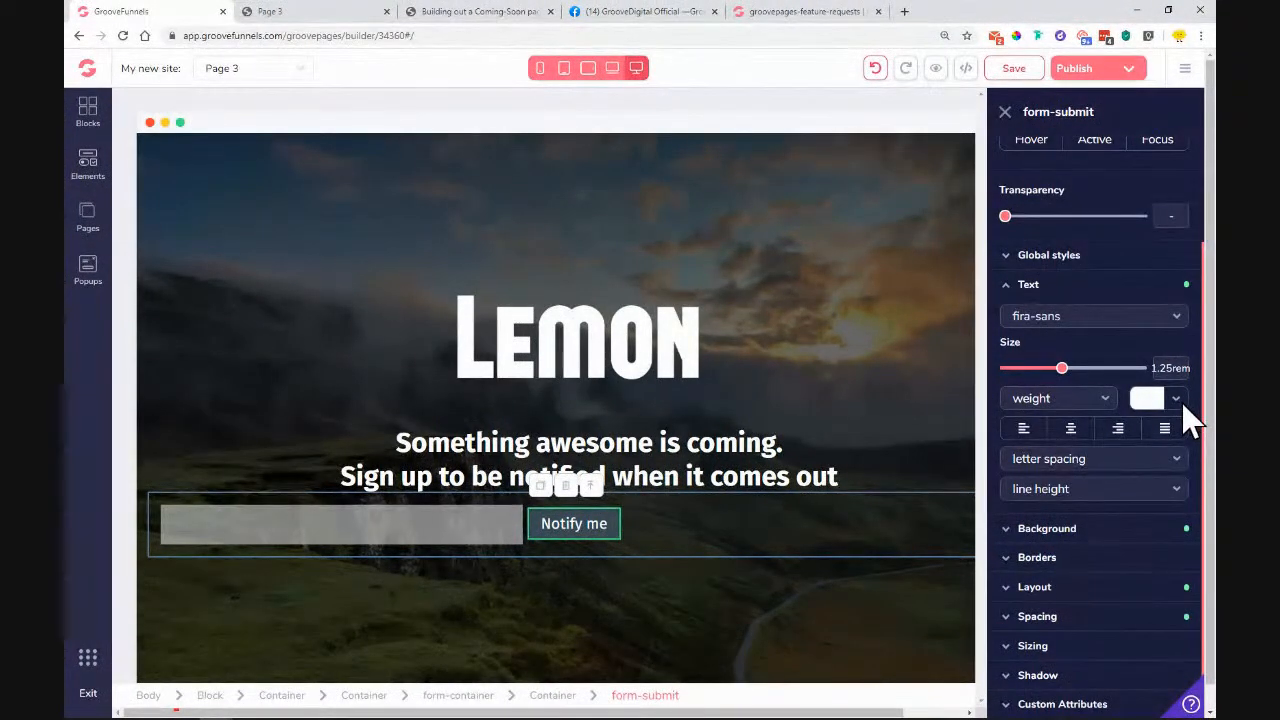
click(1025, 285)
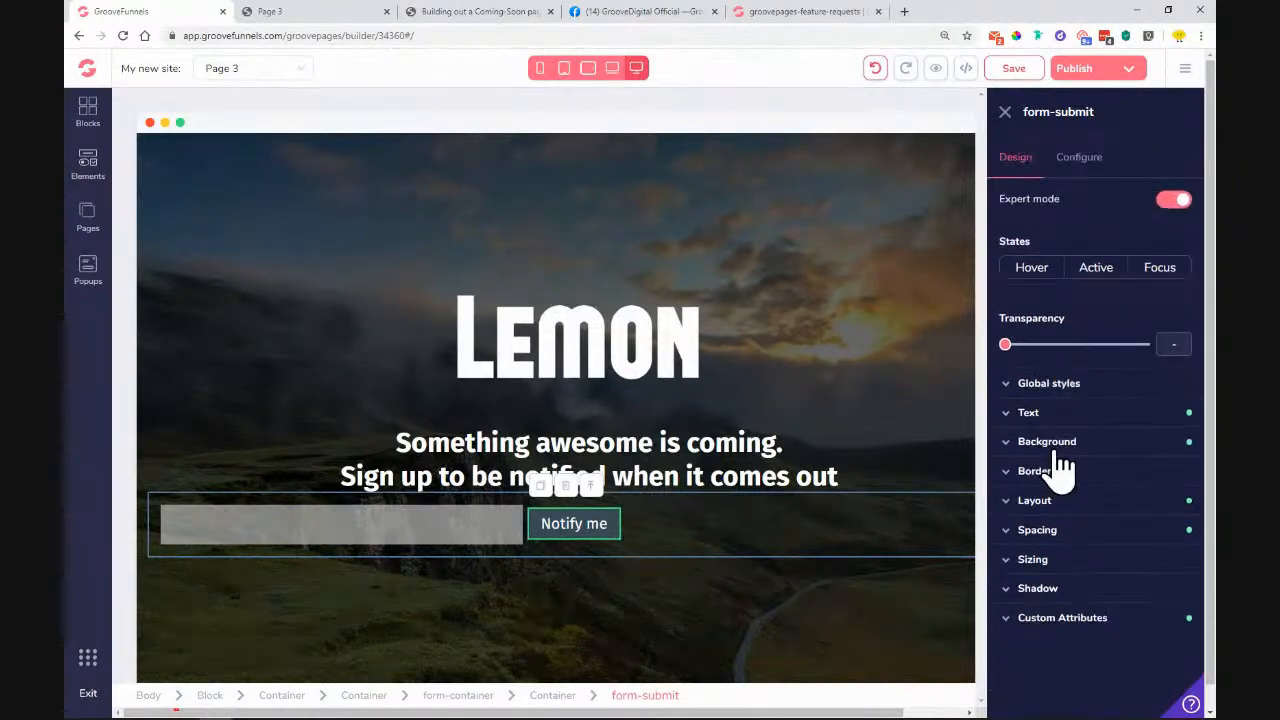
Step: Set the submit button's normal background color to the dark green shade #0B5B2A
click(1050, 442)
click(1163, 476)
mouse_move(1140, 580)
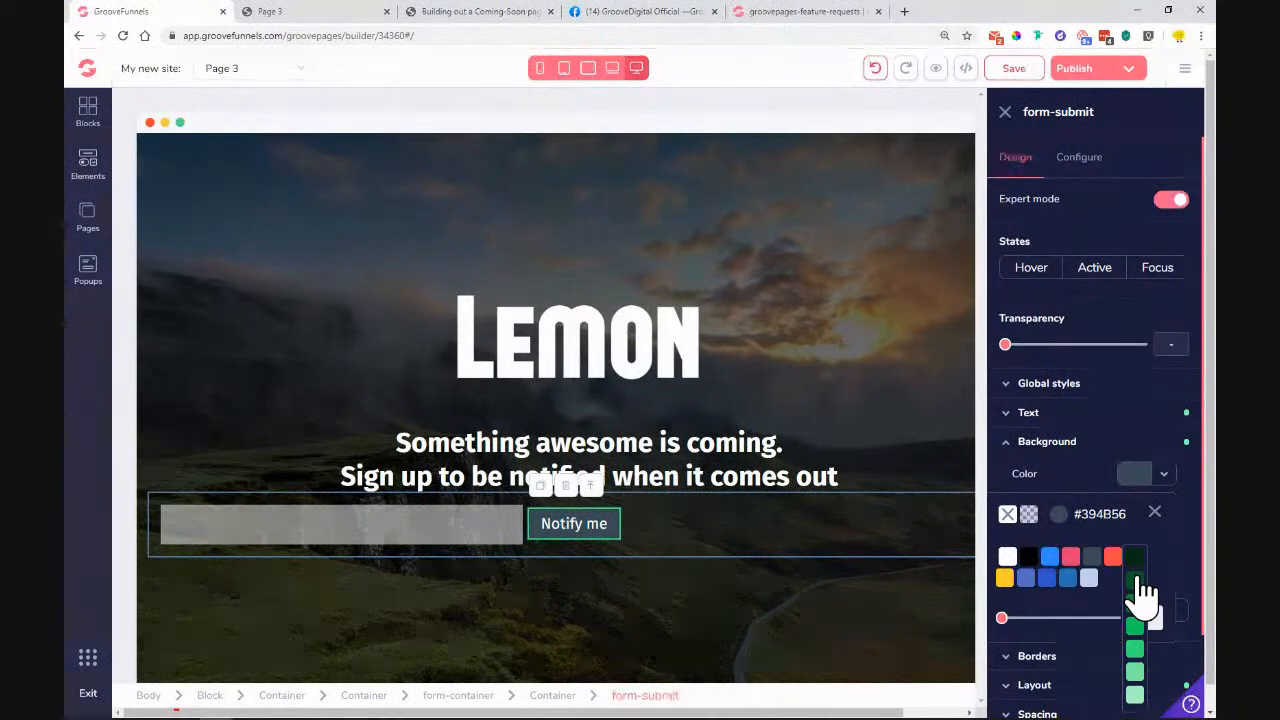
click(1137, 580)
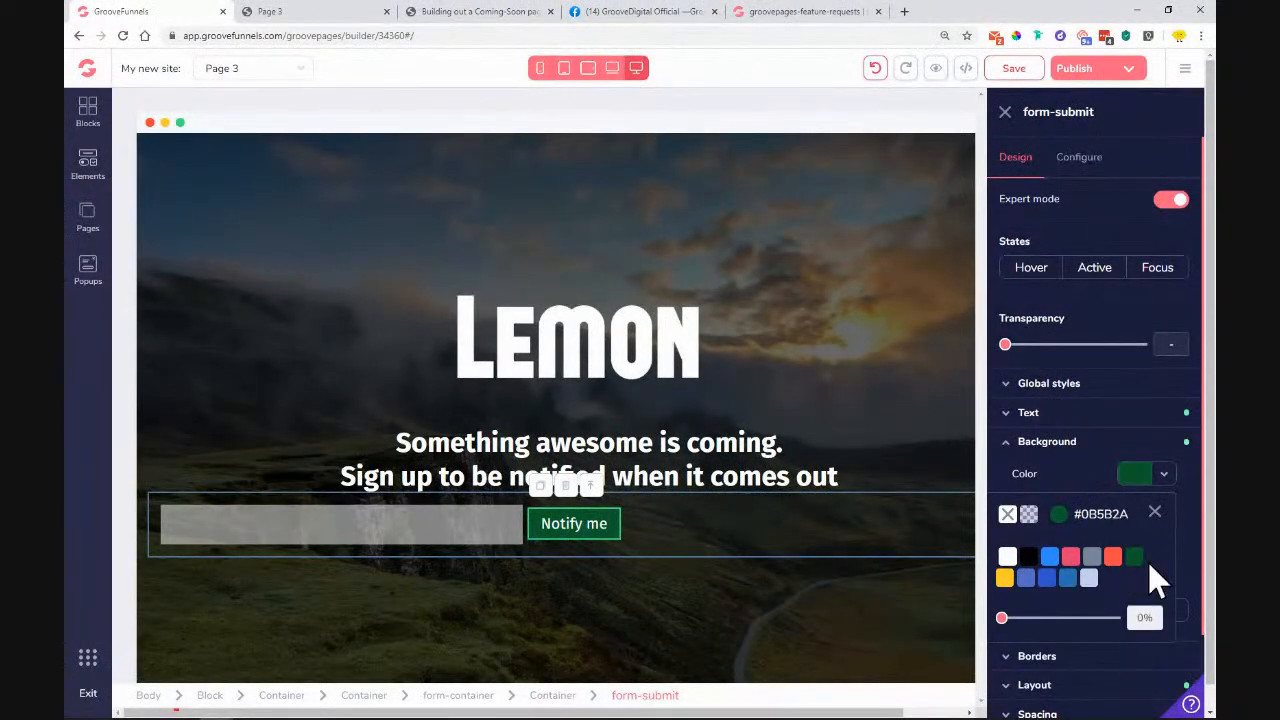
Step: Set the submit button's hover-state background color to the bright green shade #18CD5E
click(1030, 267)
click(1163, 466)
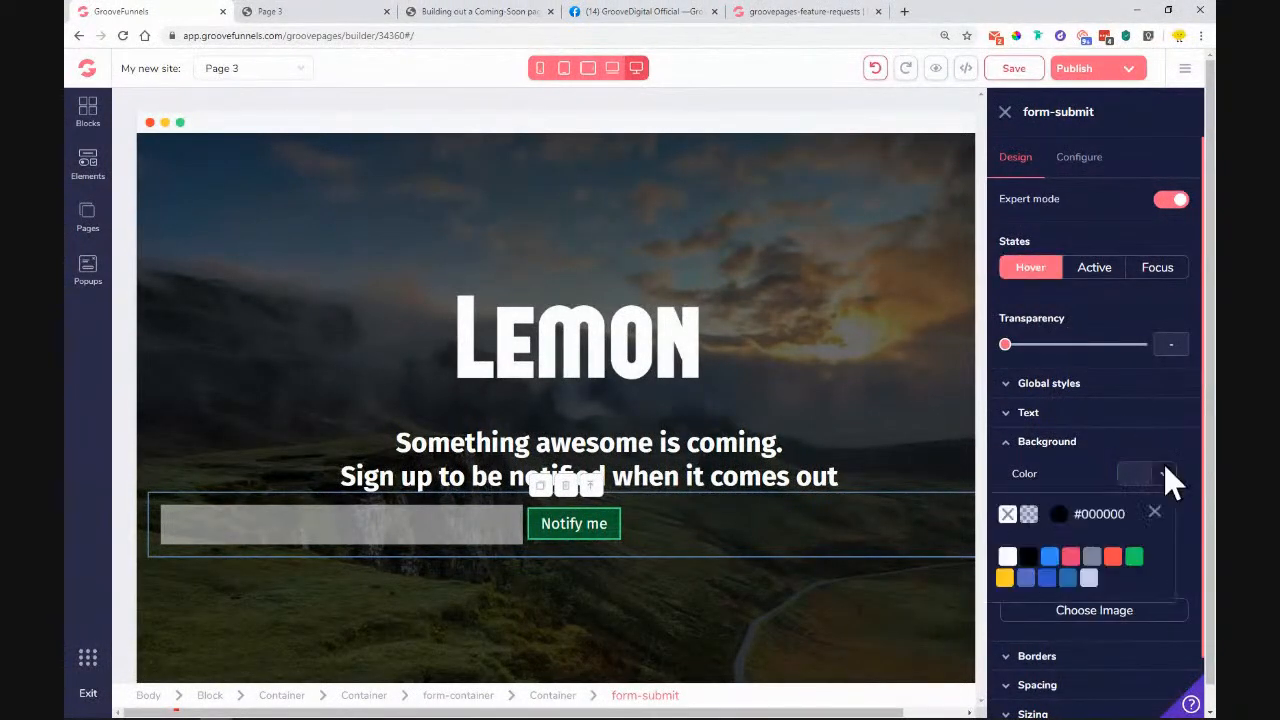
mouse_move(1140, 575)
click(1137, 625)
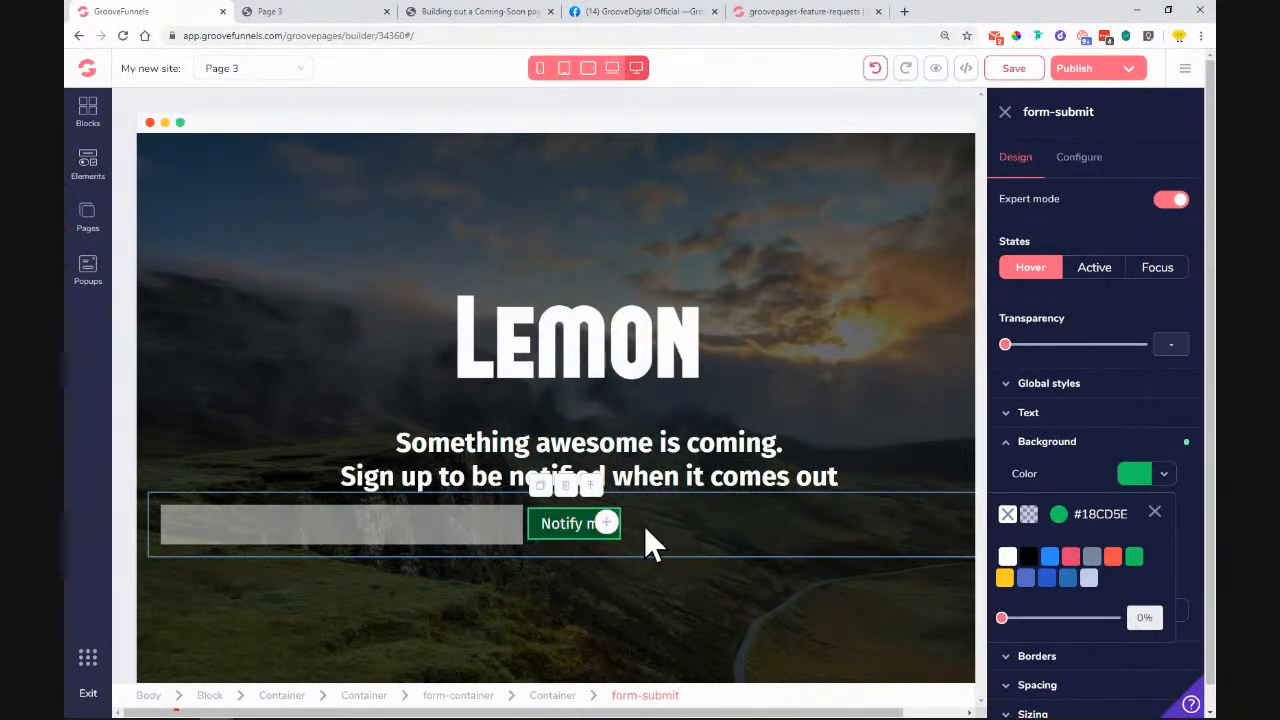
Step: Compare the button with the published page and try to adjust the top and bottom padding of its hover state
click(371, 12)
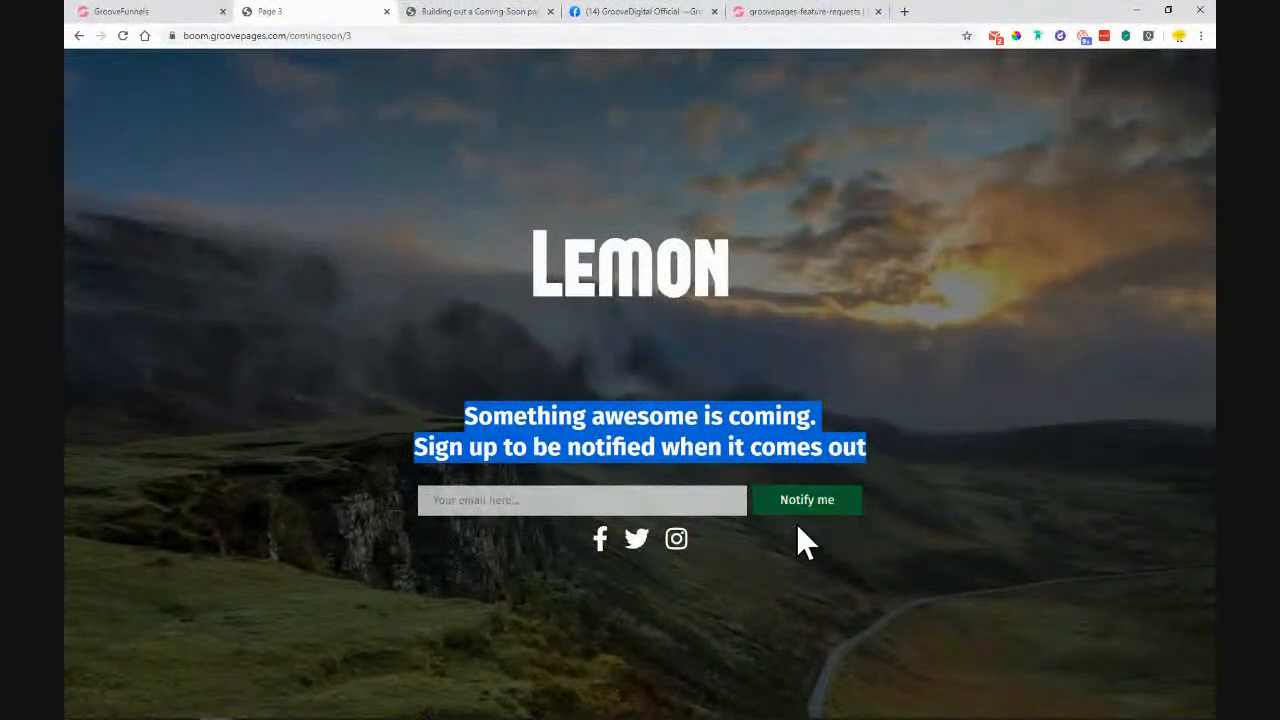
click(191, 10)
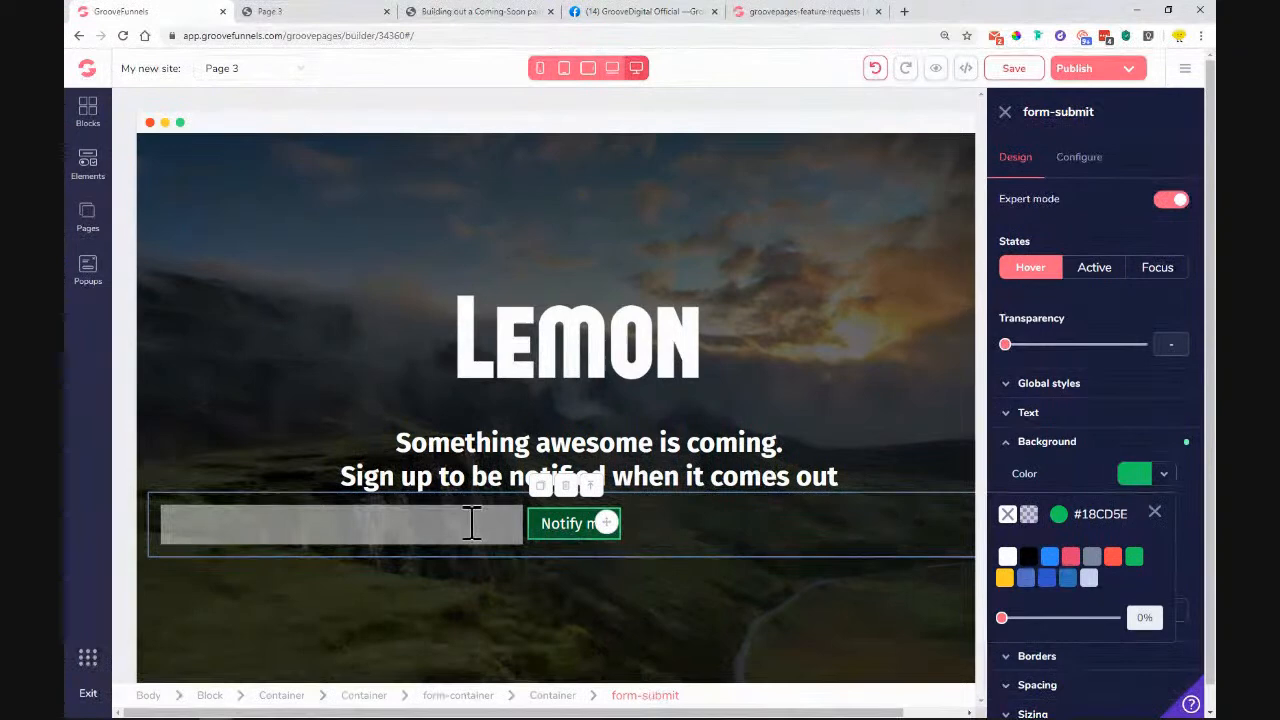
click(1155, 512)
scroll(1100, 570, down, 2)
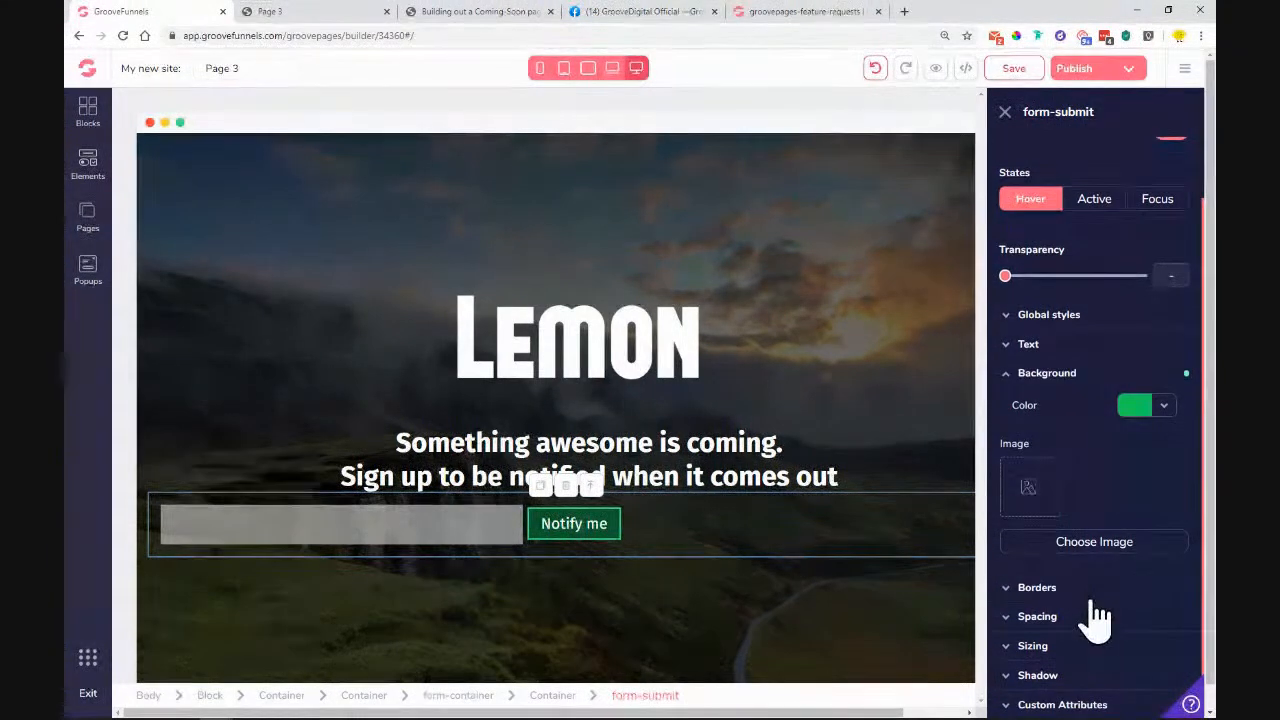
click(1045, 595)
scroll(1090, 600, down, 2)
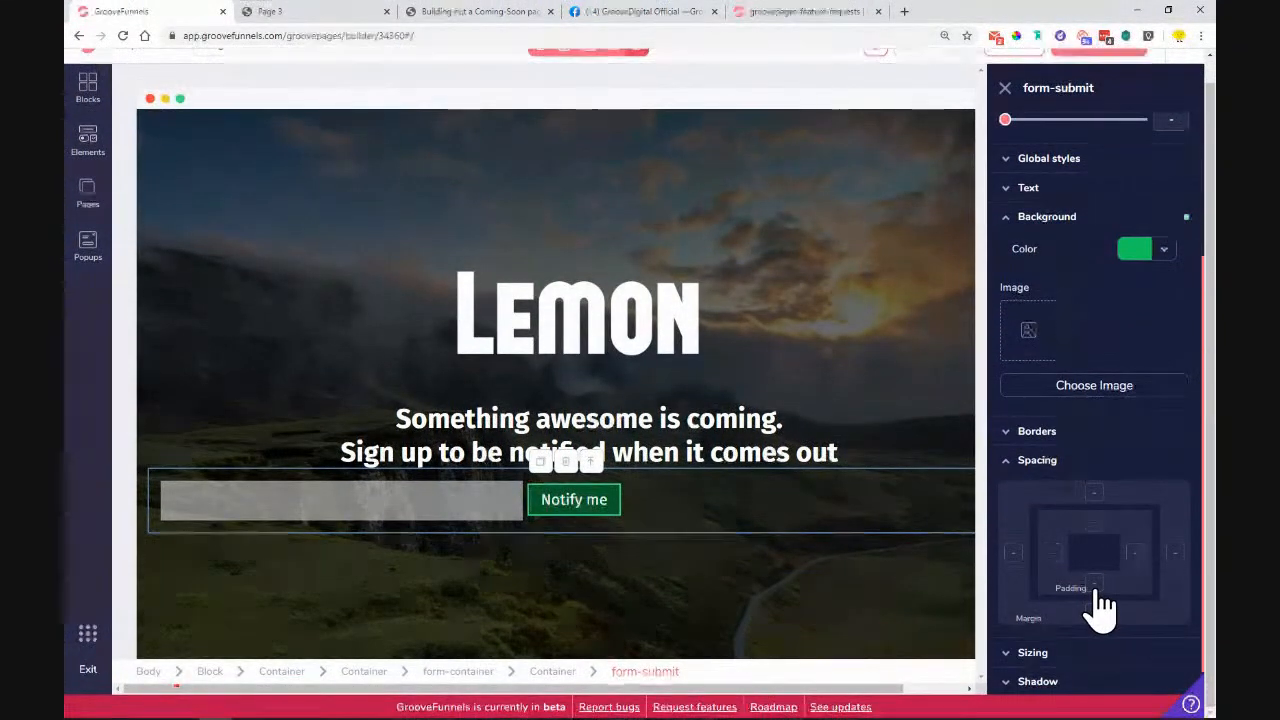
click(1093, 592)
drag(1012, 646, 982, 660)
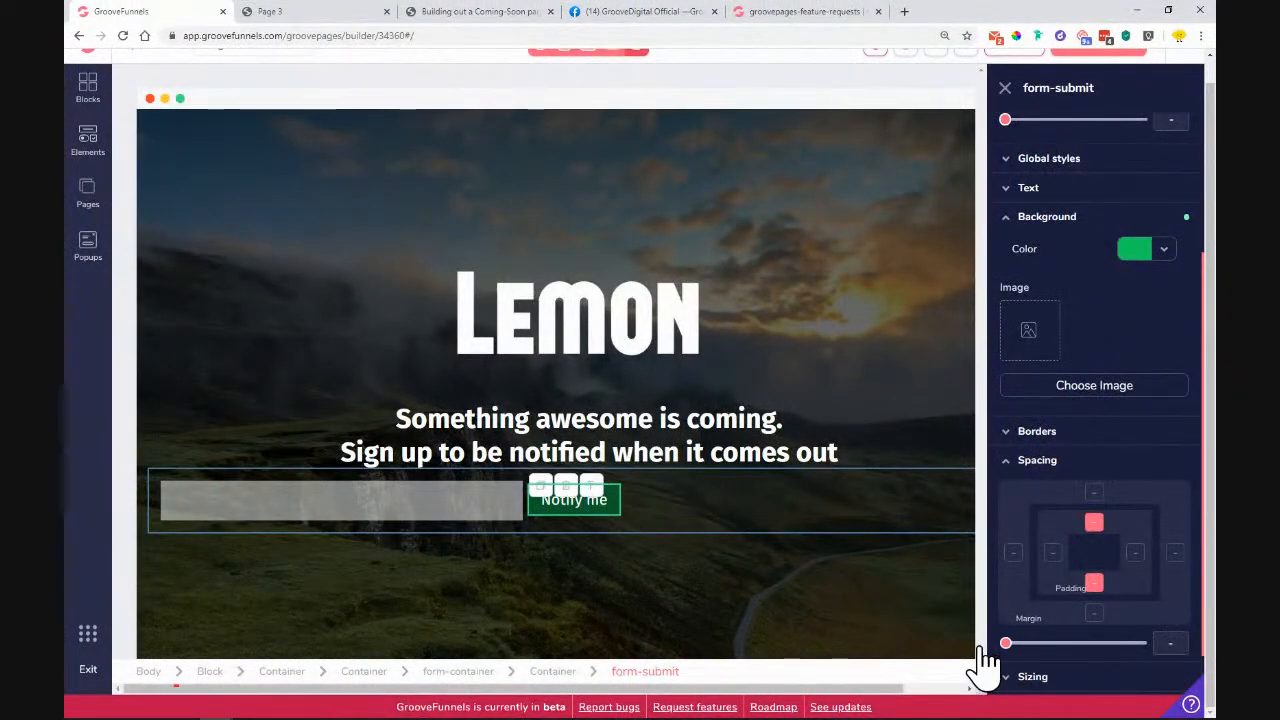
click(1010, 470)
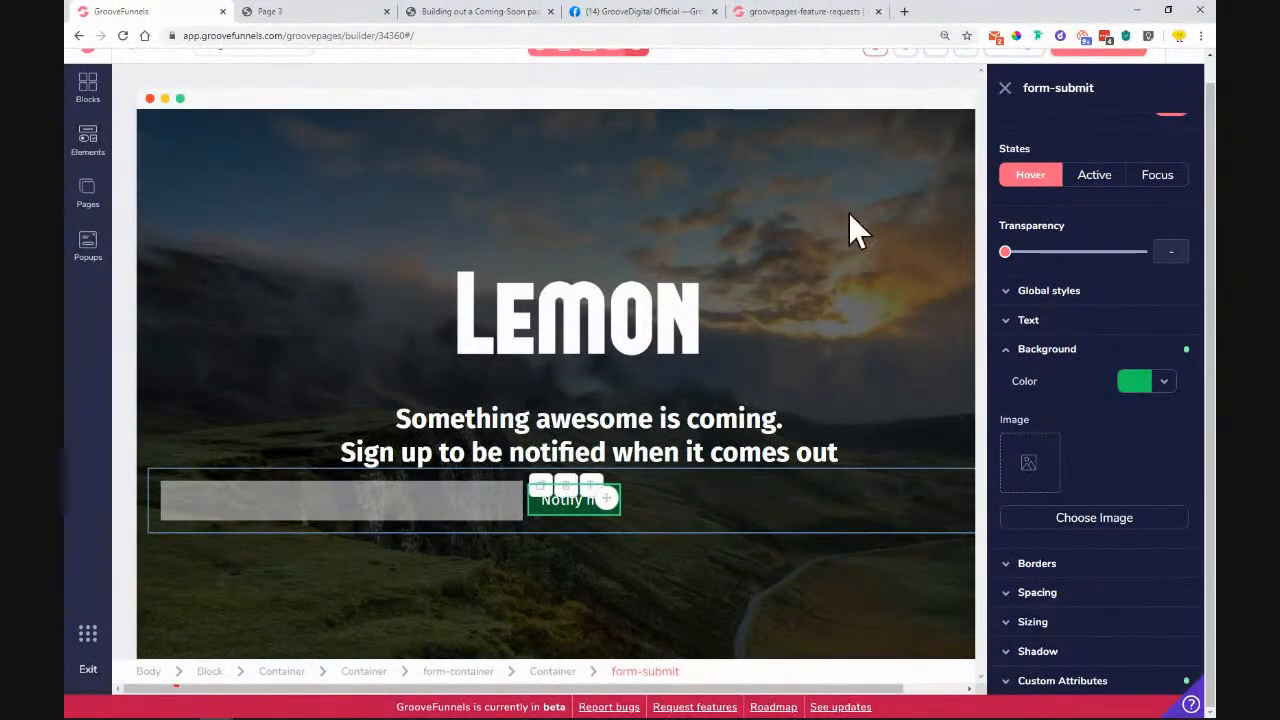
Step: Reload the page builder and open Page 3 again
click(123, 36)
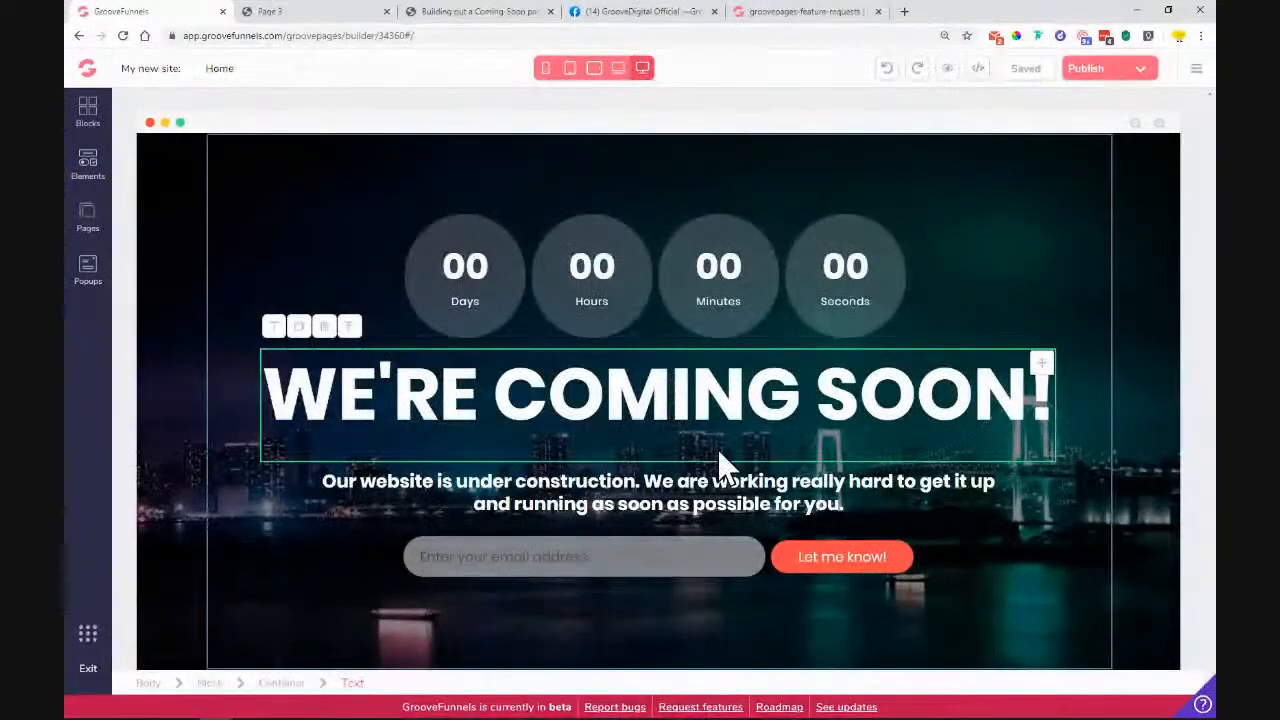
click(86, 220)
click(172, 310)
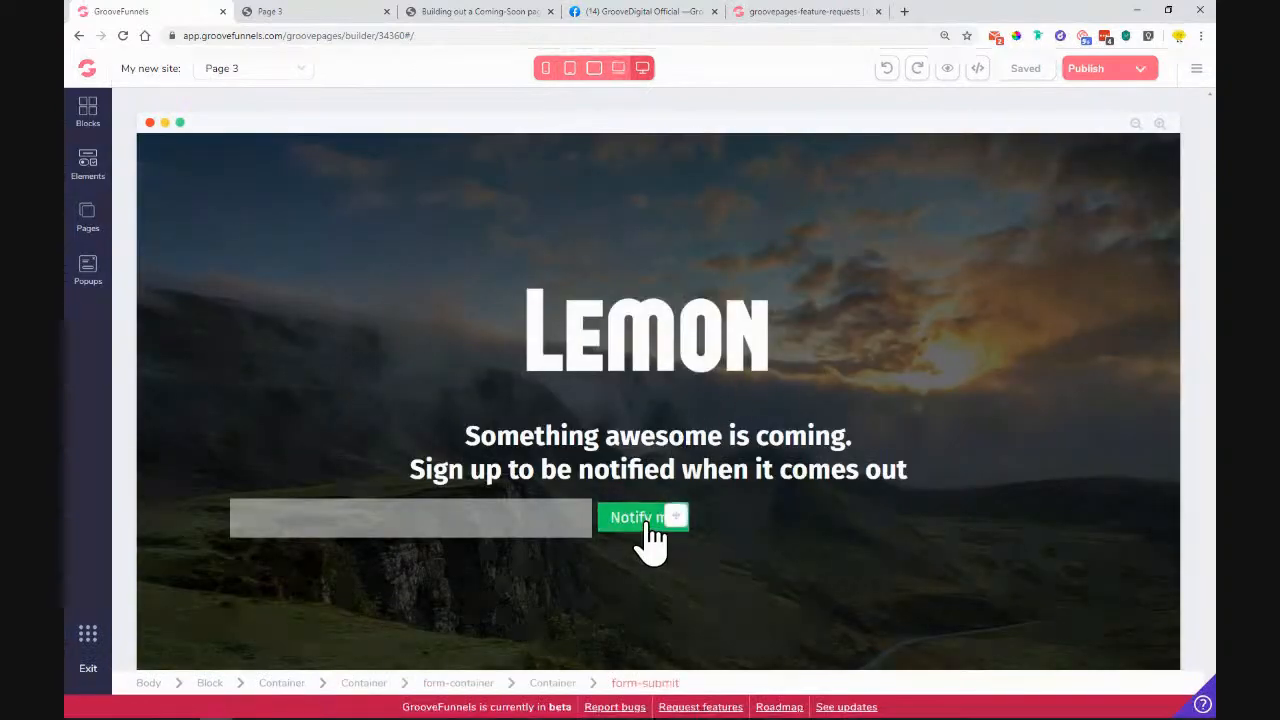
Step: Set the submit button's top and bottom padding to 0.75rem and its side padding to 2.25rem
click(648, 524)
click(1063, 530)
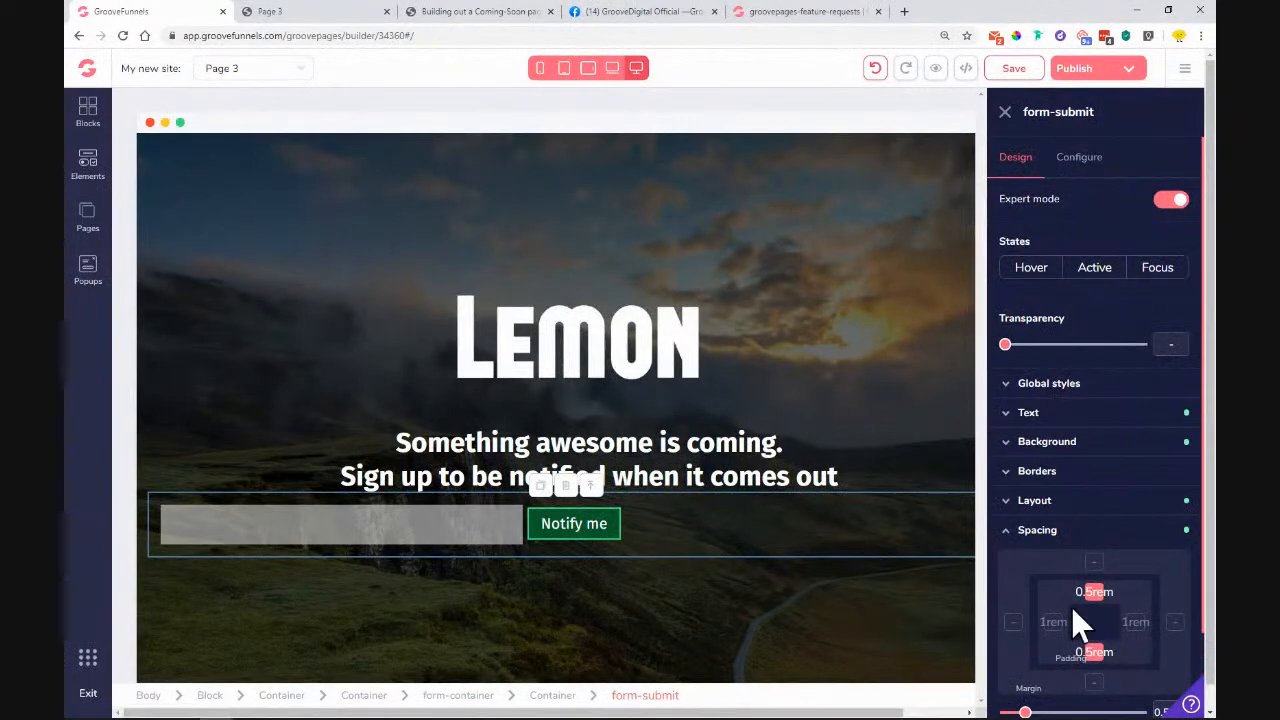
scroll(1069, 686, down, 1)
drag(1026, 612, 1031, 612)
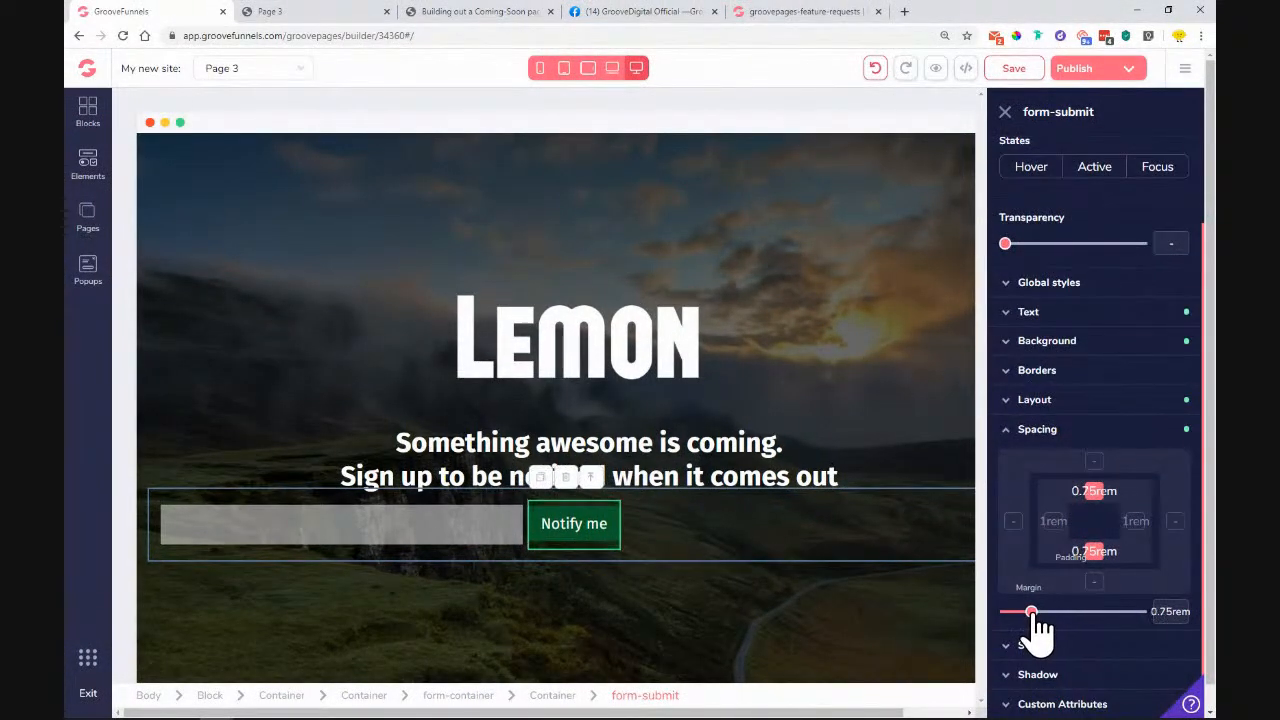
click(1092, 551)
click(1093, 492)
click(1050, 543)
drag(1068, 611, 1080, 614)
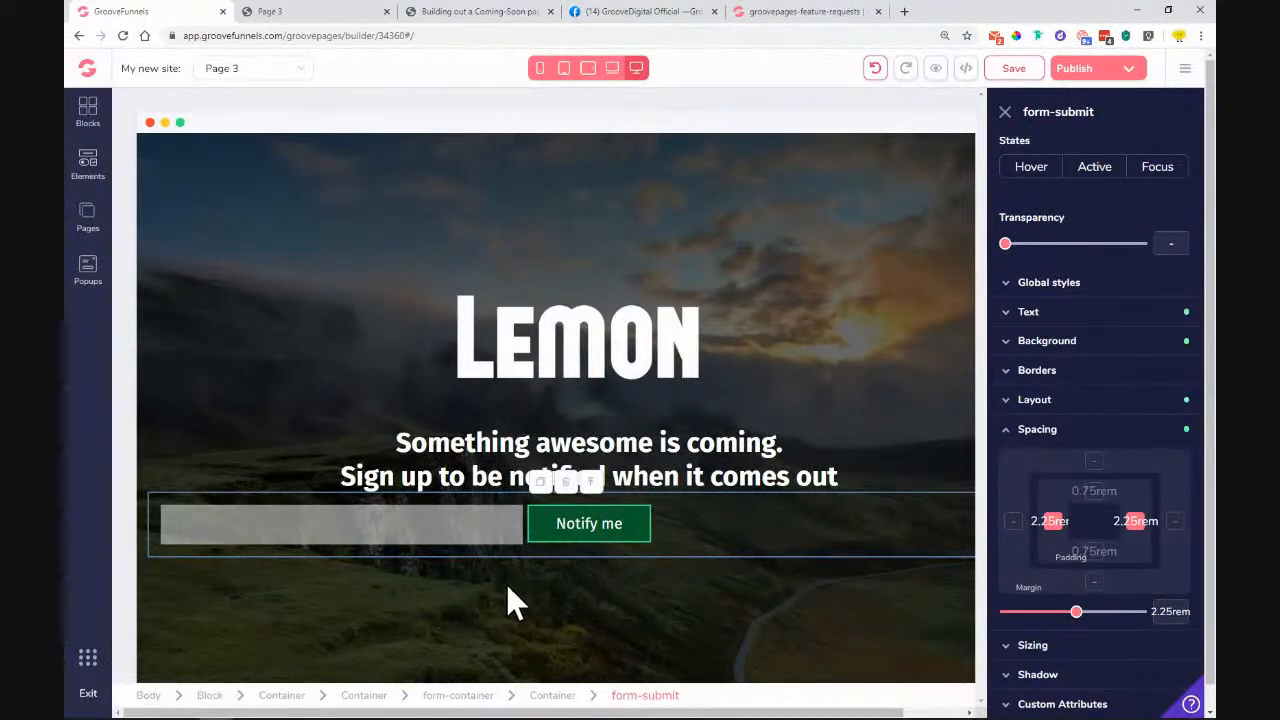
Step: Give the form's input field the ID and name "email" and the placeholder "Enter your email address"
click(374, 531)
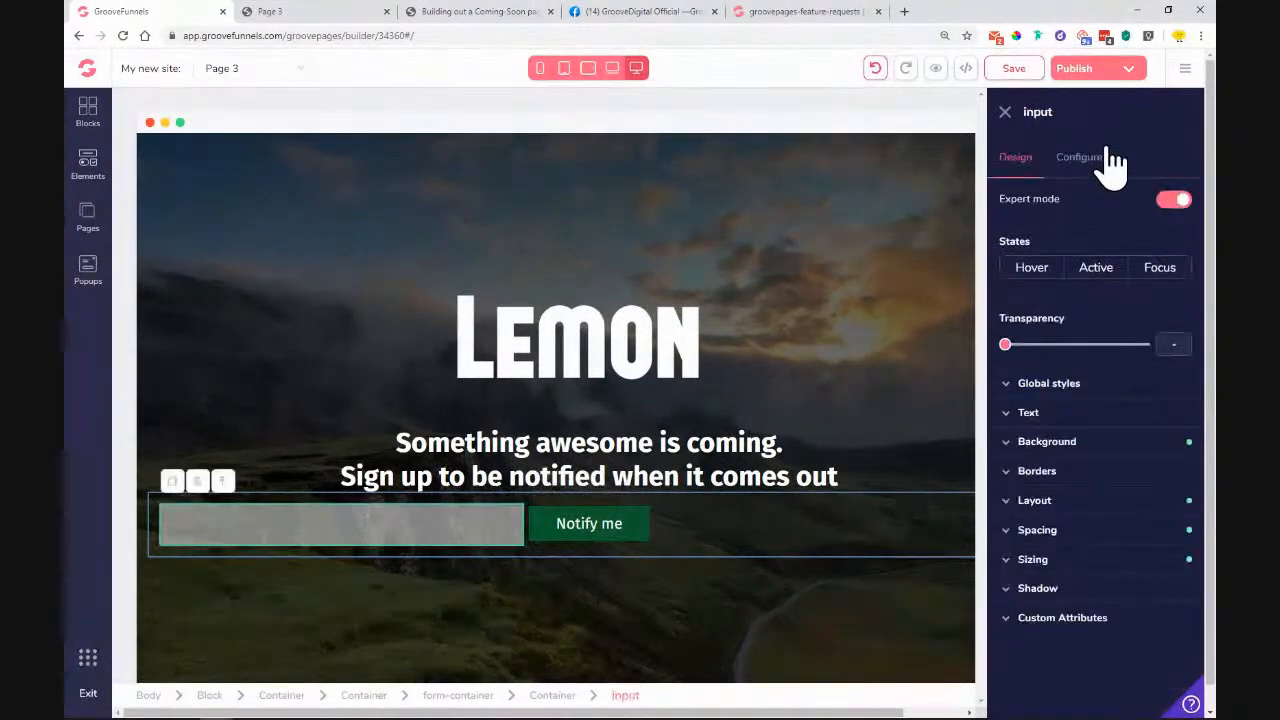
click(1079, 157)
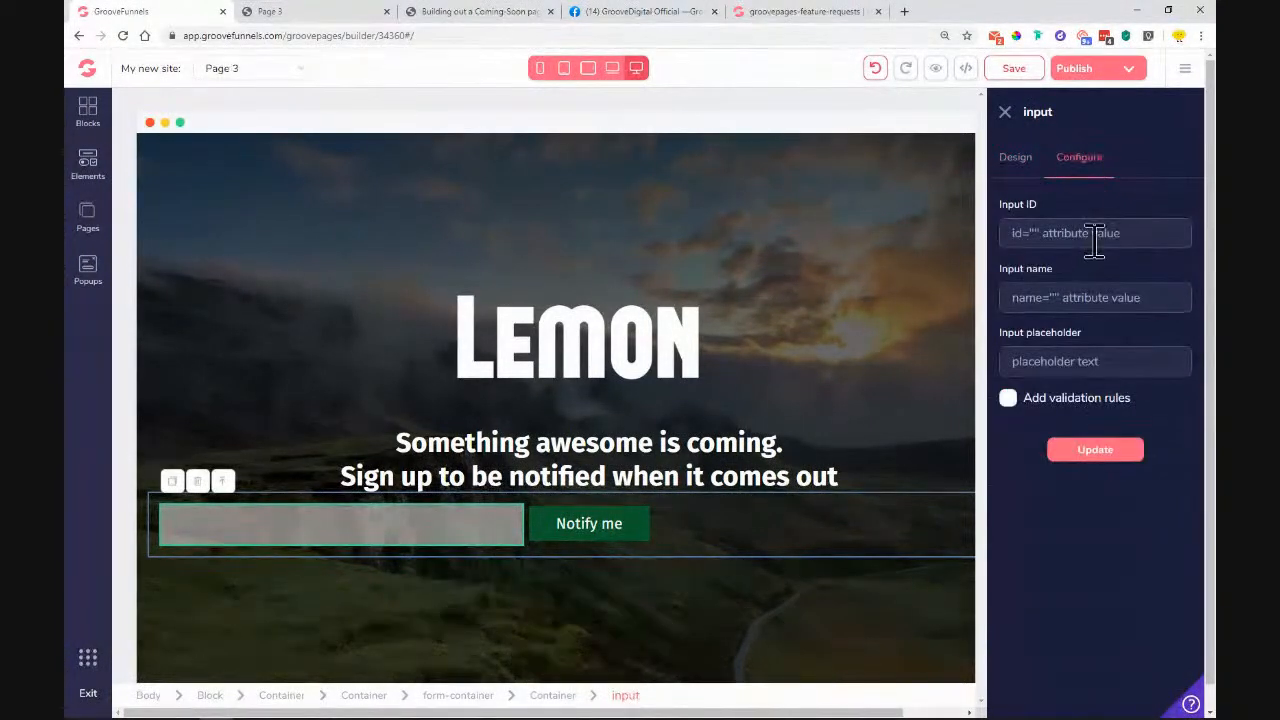
text(email)
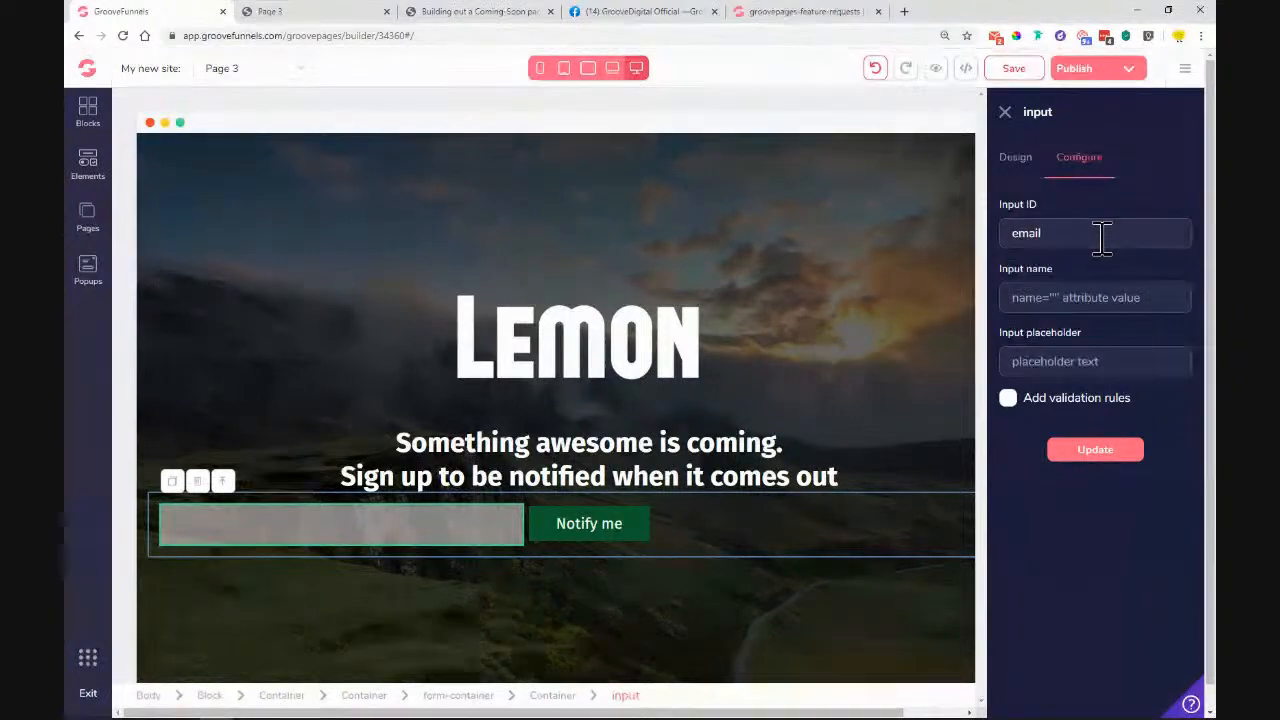
key(BackSpace)
key(BackSpace)
key(BackSpace)
text(Enter your email address)
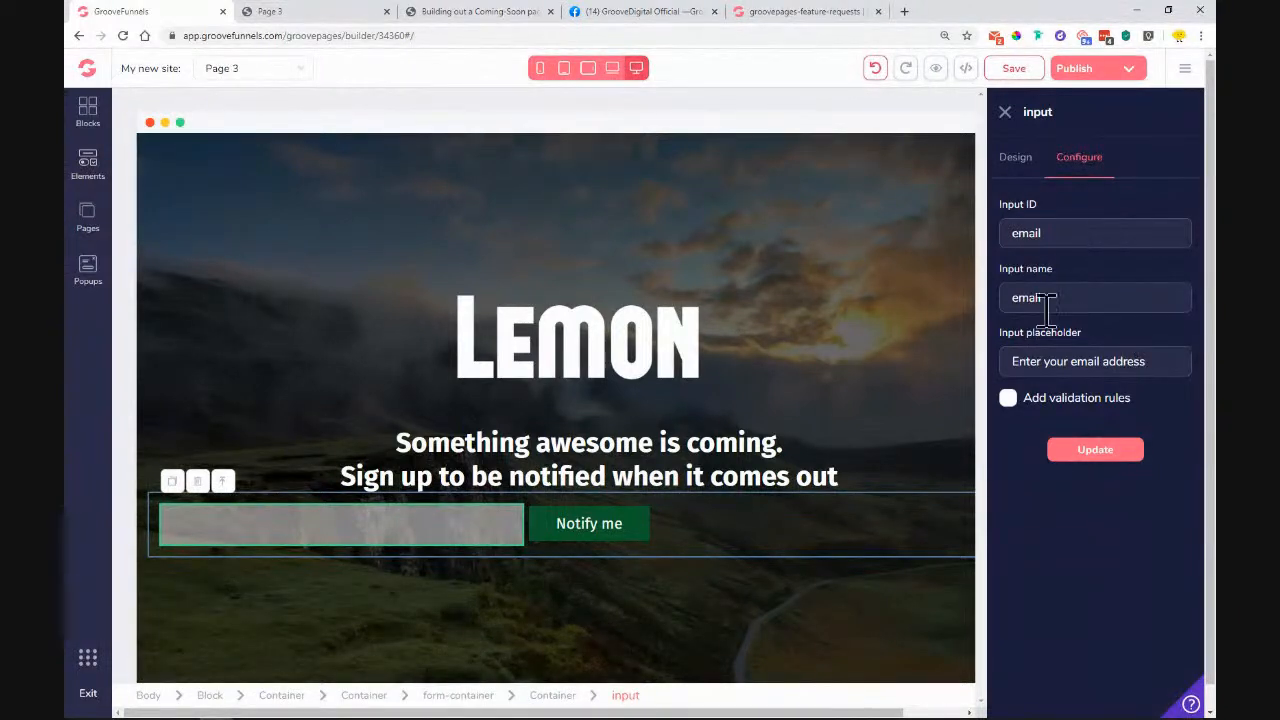
Step: Add validation rules to the email input with type text and a non-empty requirement, and apply the configuration
click(1008, 399)
click(1033, 455)
click(1047, 511)
click(1010, 488)
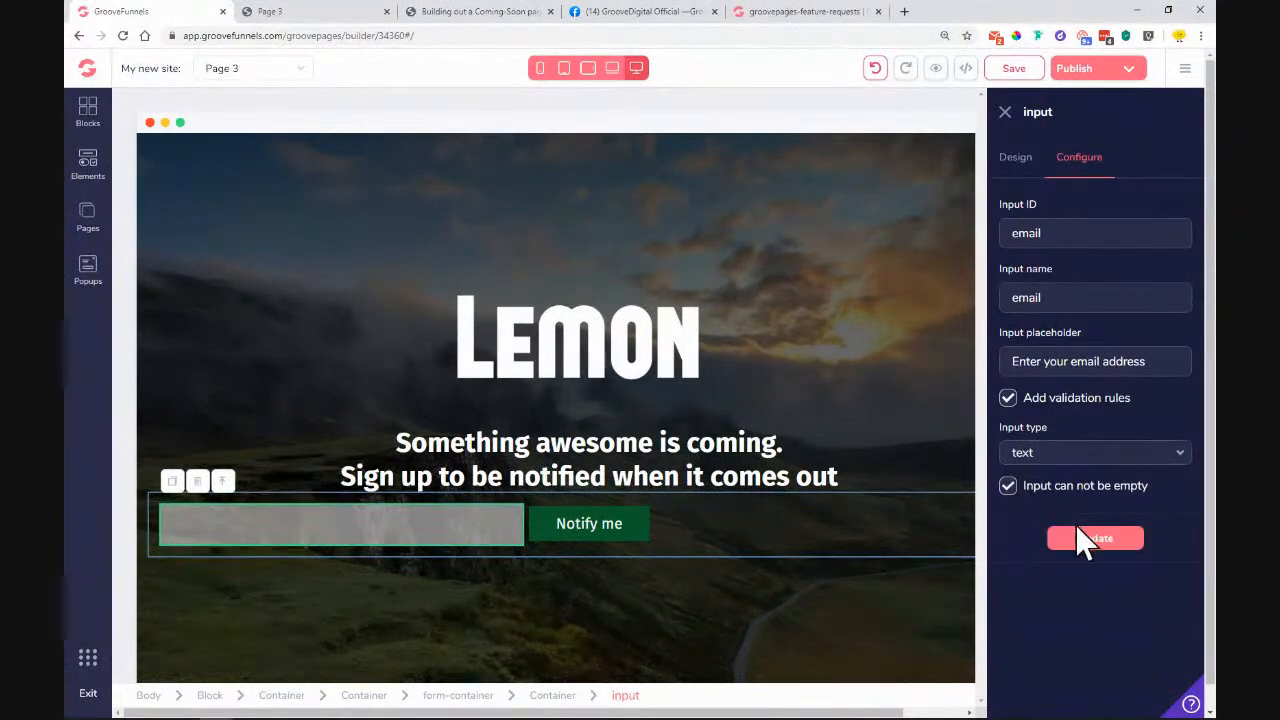
click(1095, 543)
click(1085, 545)
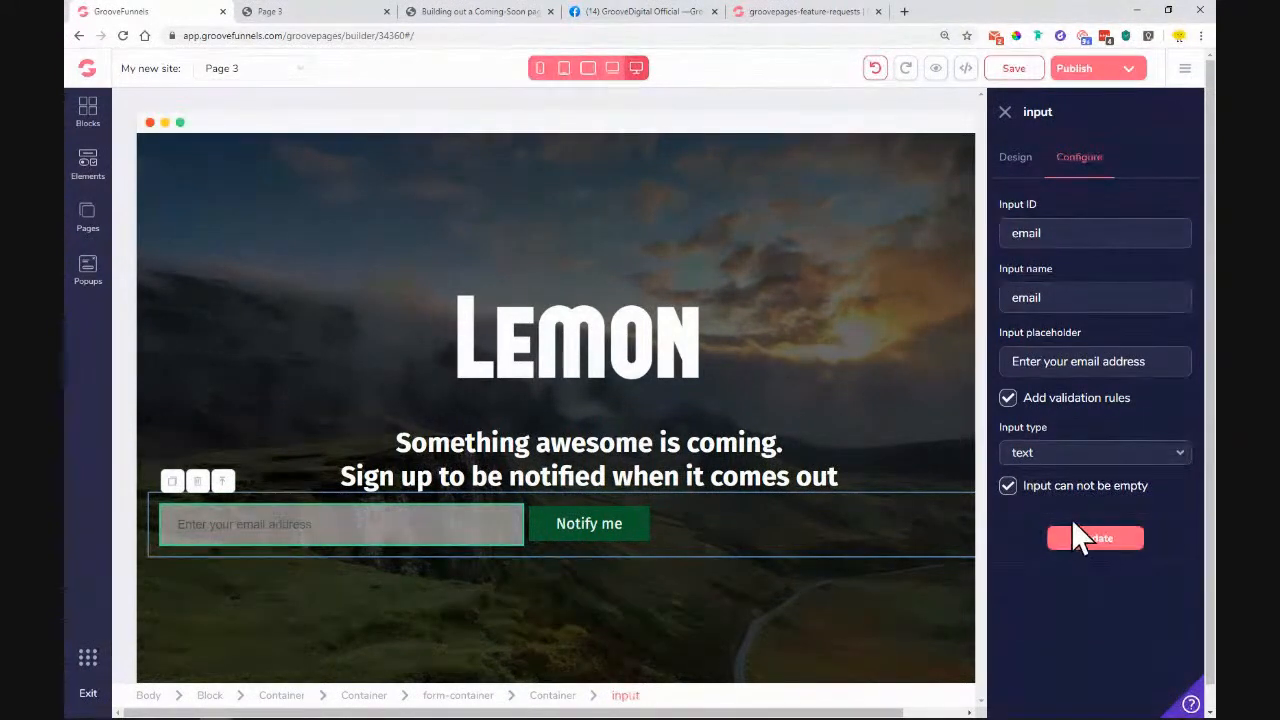
Step: Center-align the contents of the form container holding the email input and submit button
click(479, 708)
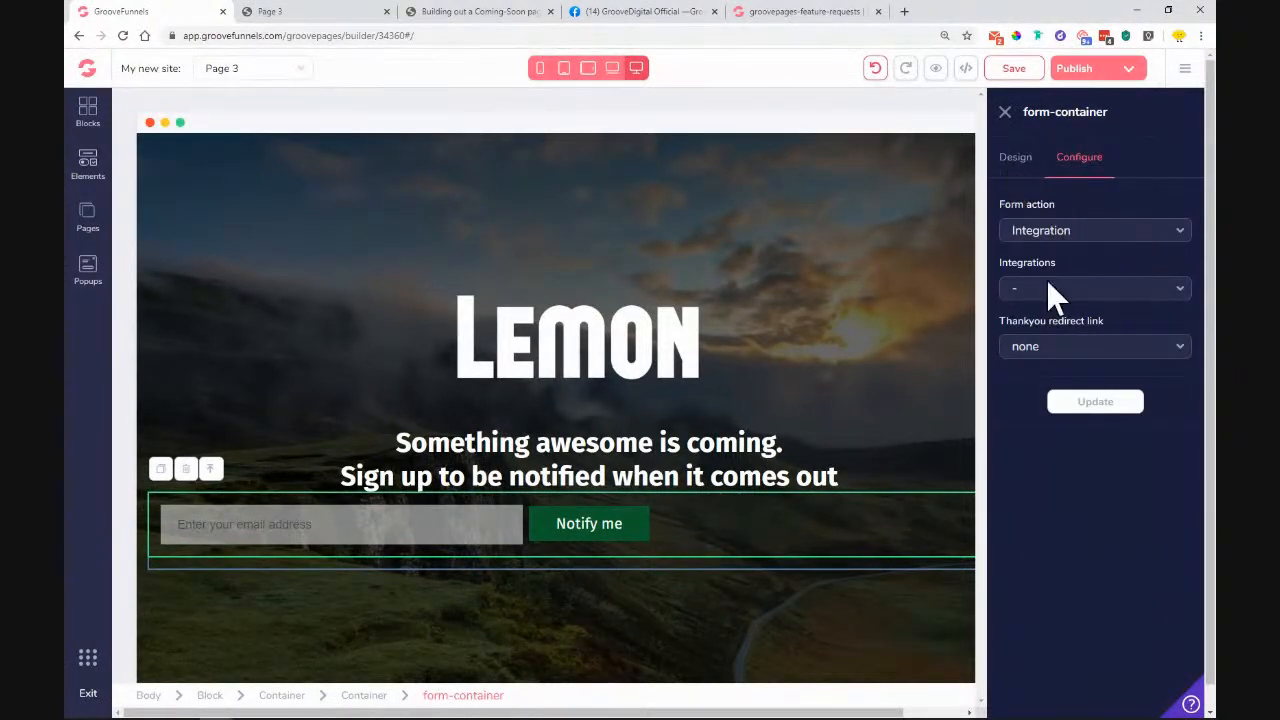
click(1015, 160)
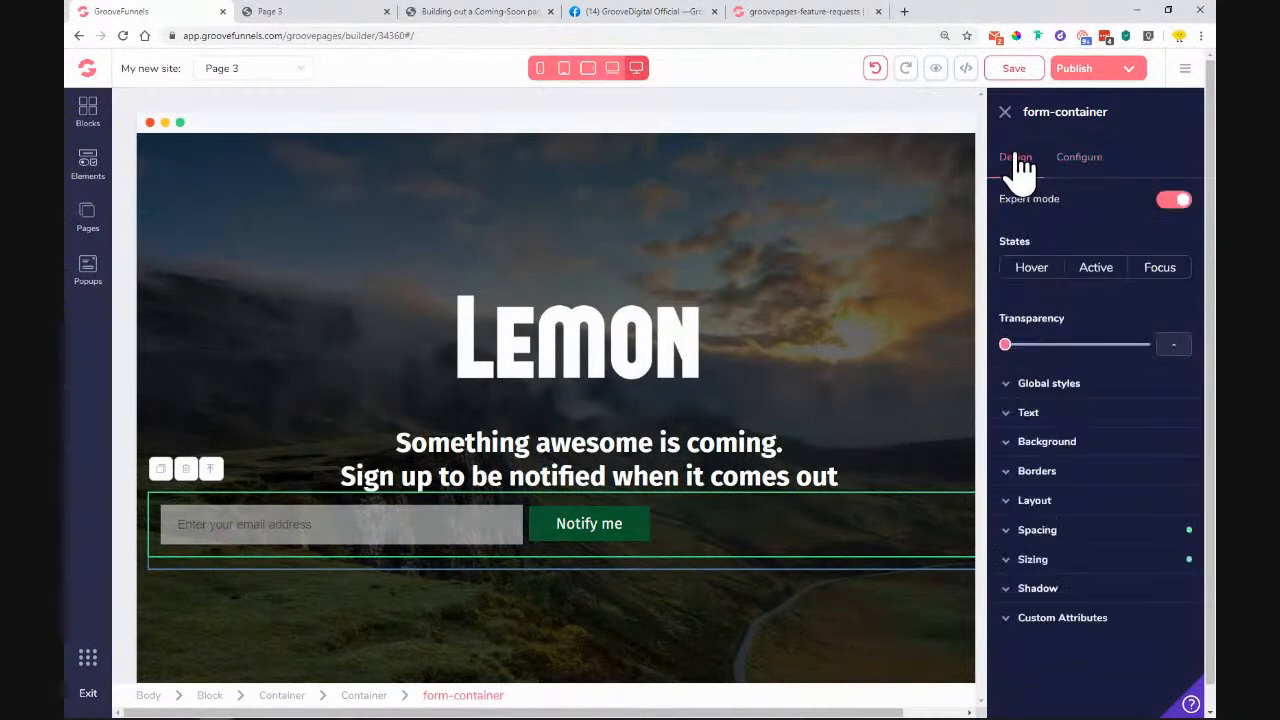
click(1075, 412)
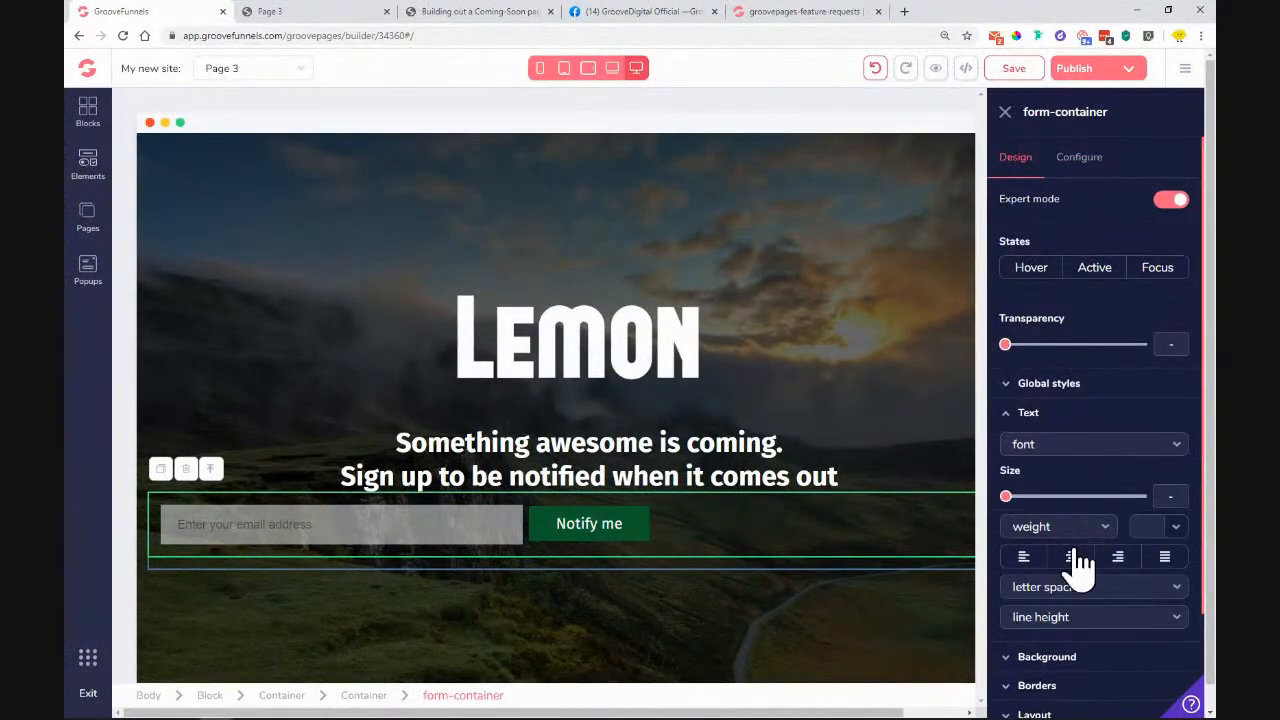
click(1071, 560)
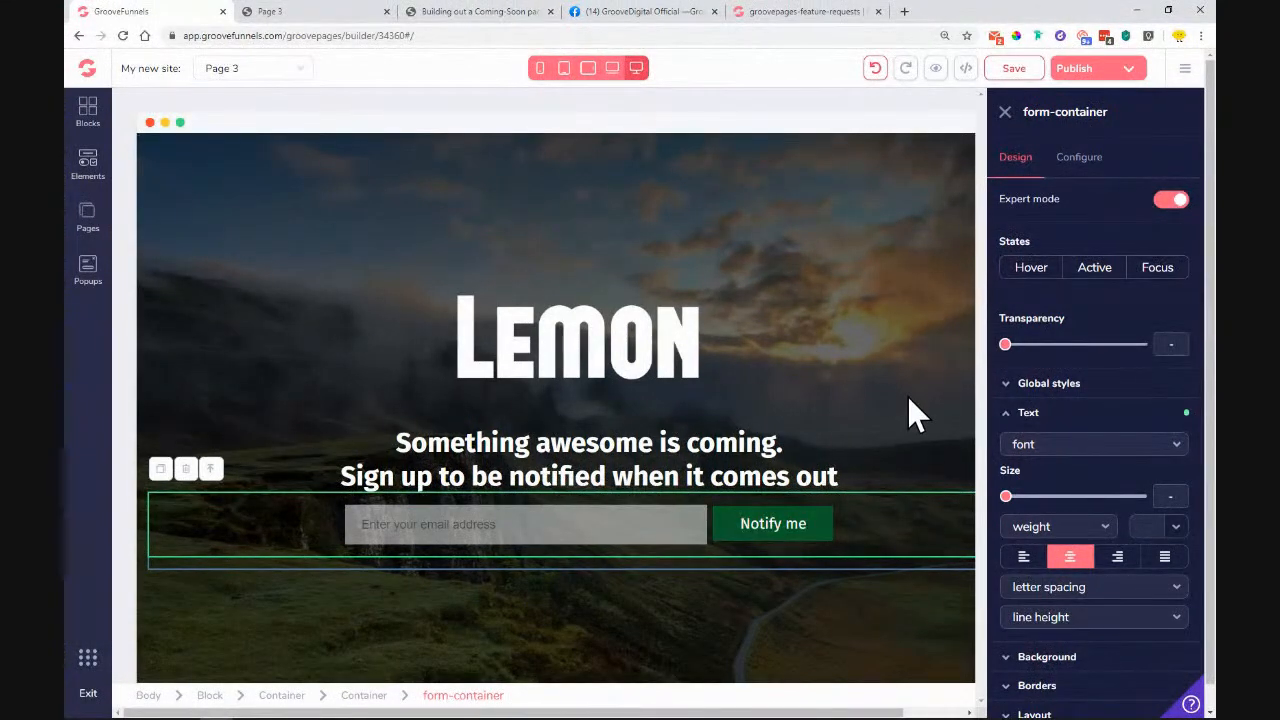
Step: Add an icon element below the sign-up form and select it
click(90, 168)
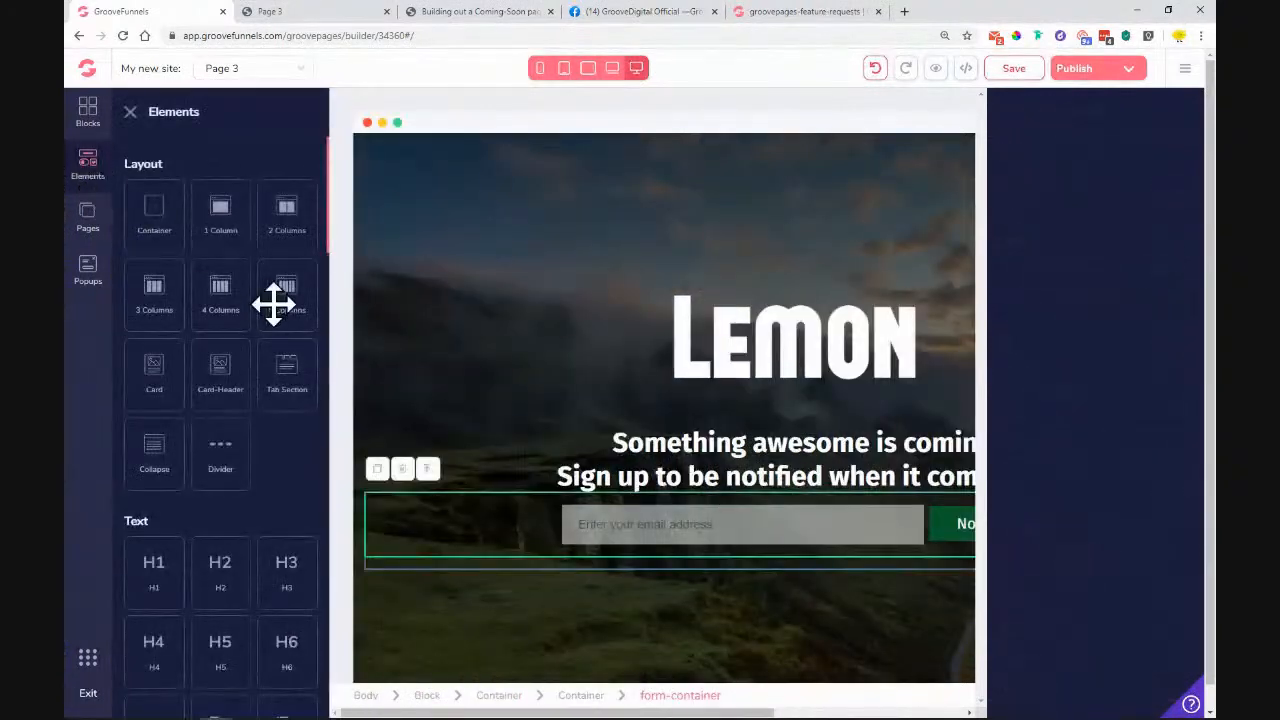
scroll(280, 312, down, 5)
scroll(292, 306, down, 5)
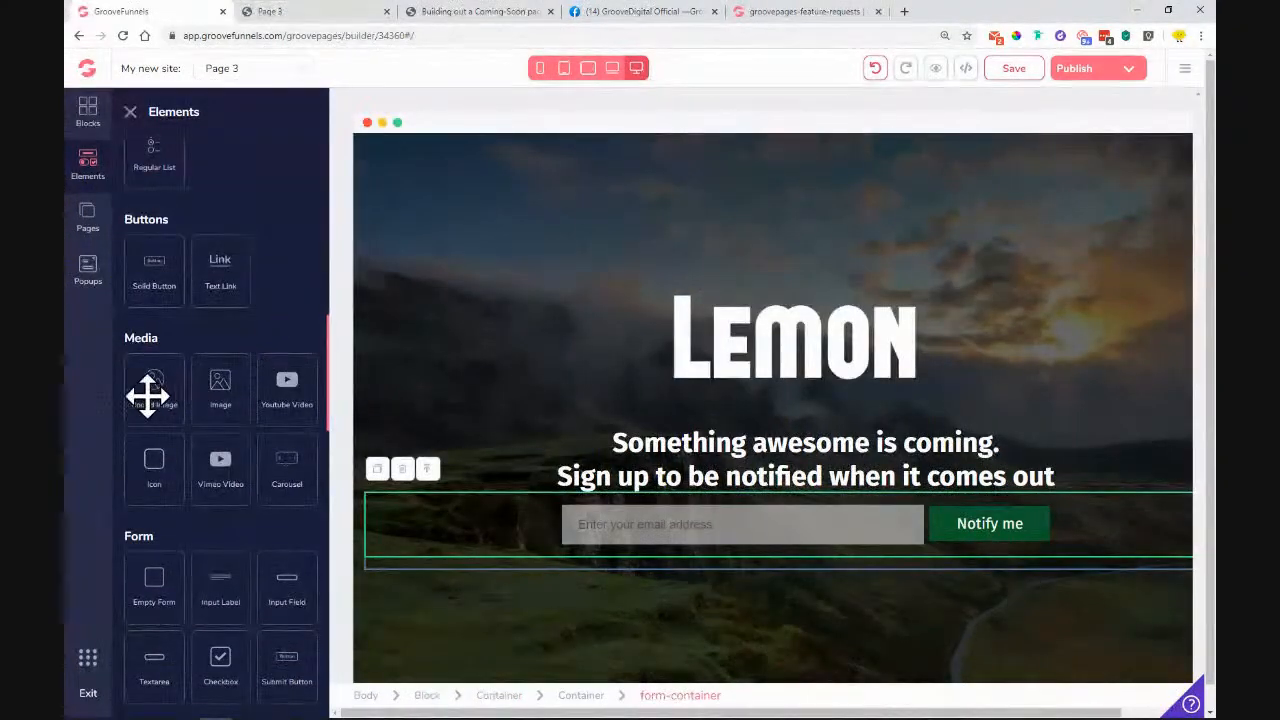
drag(171, 457, 757, 577)
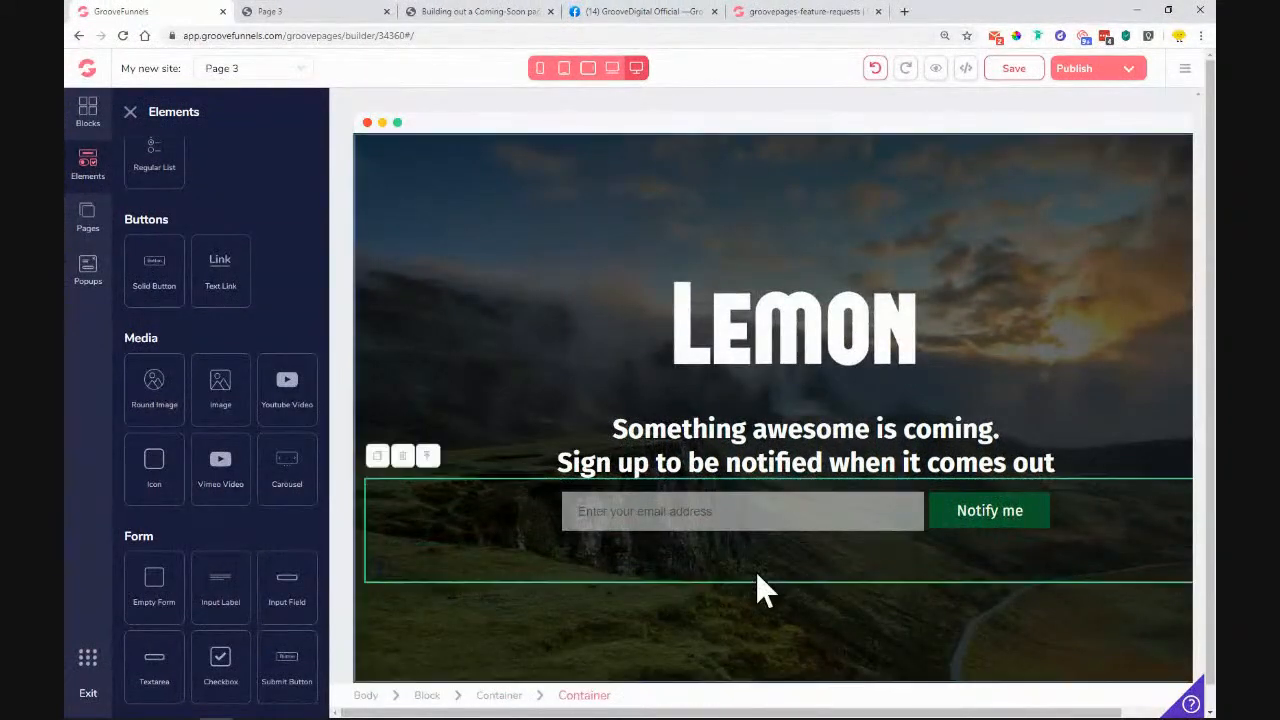
click(390, 582)
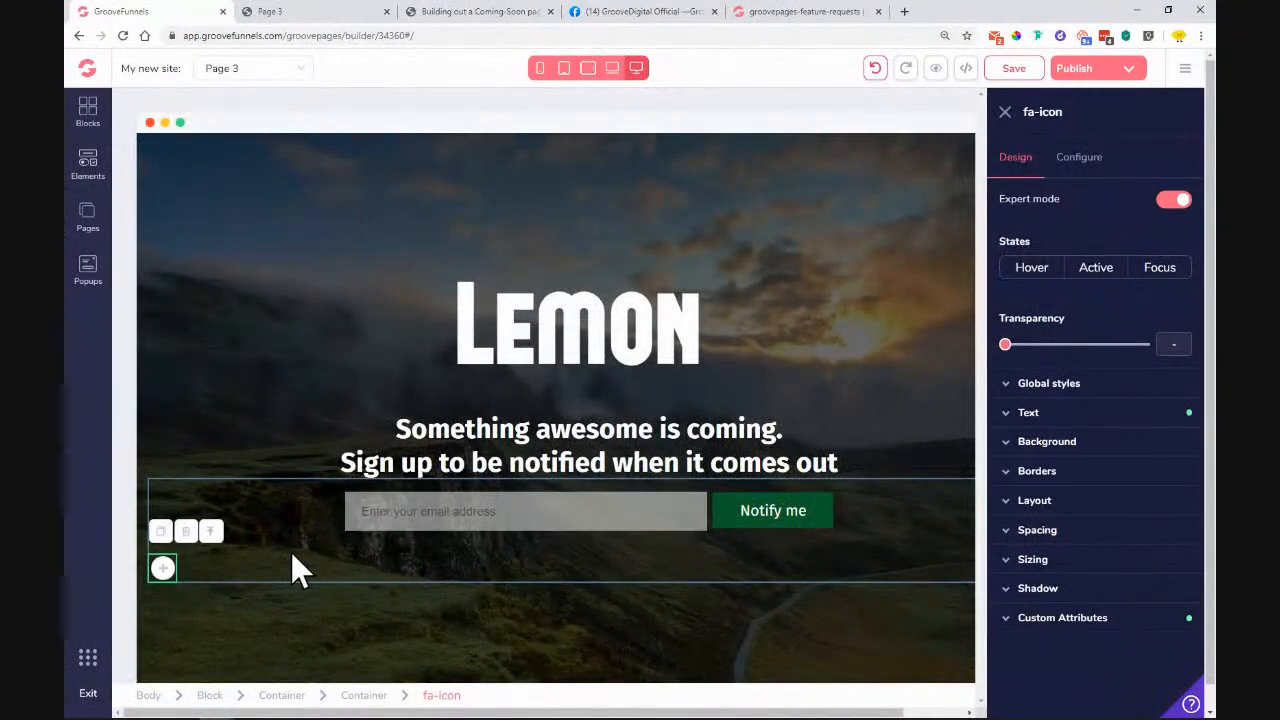
Step: Check the social icons on the published page and change the new icon to fab fa-facebook-f
click(338, 16)
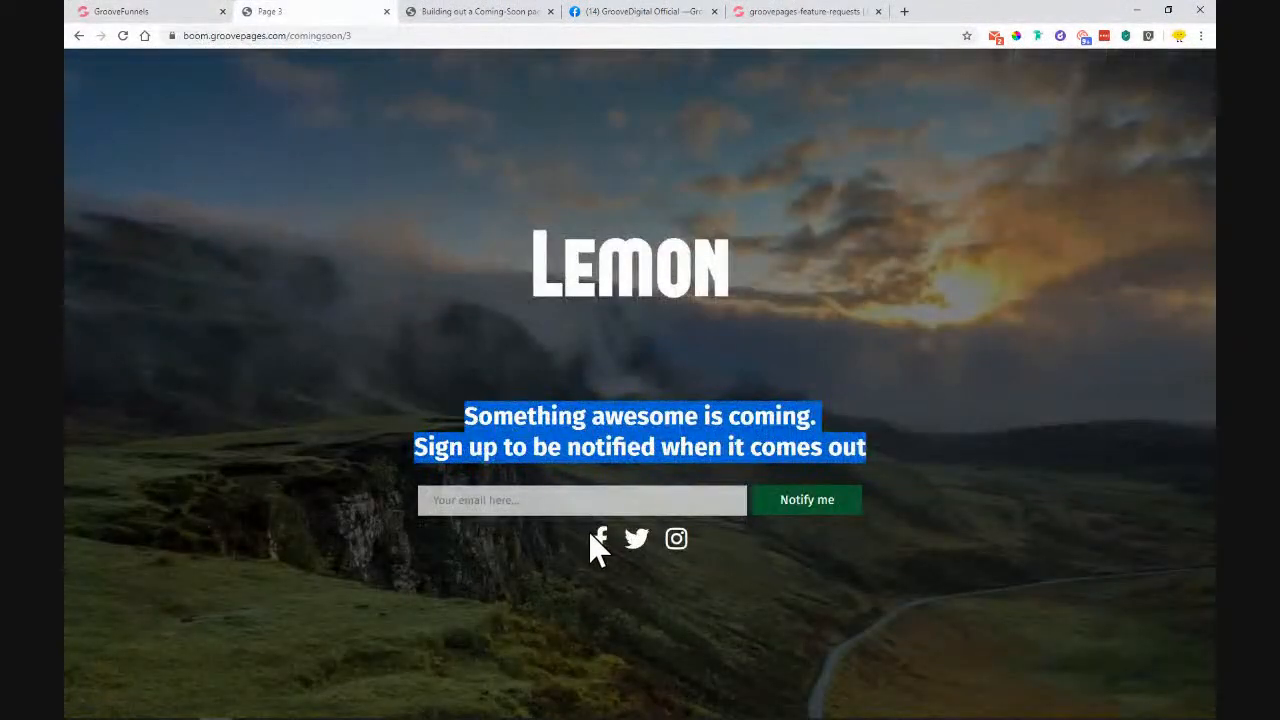
click(166, 10)
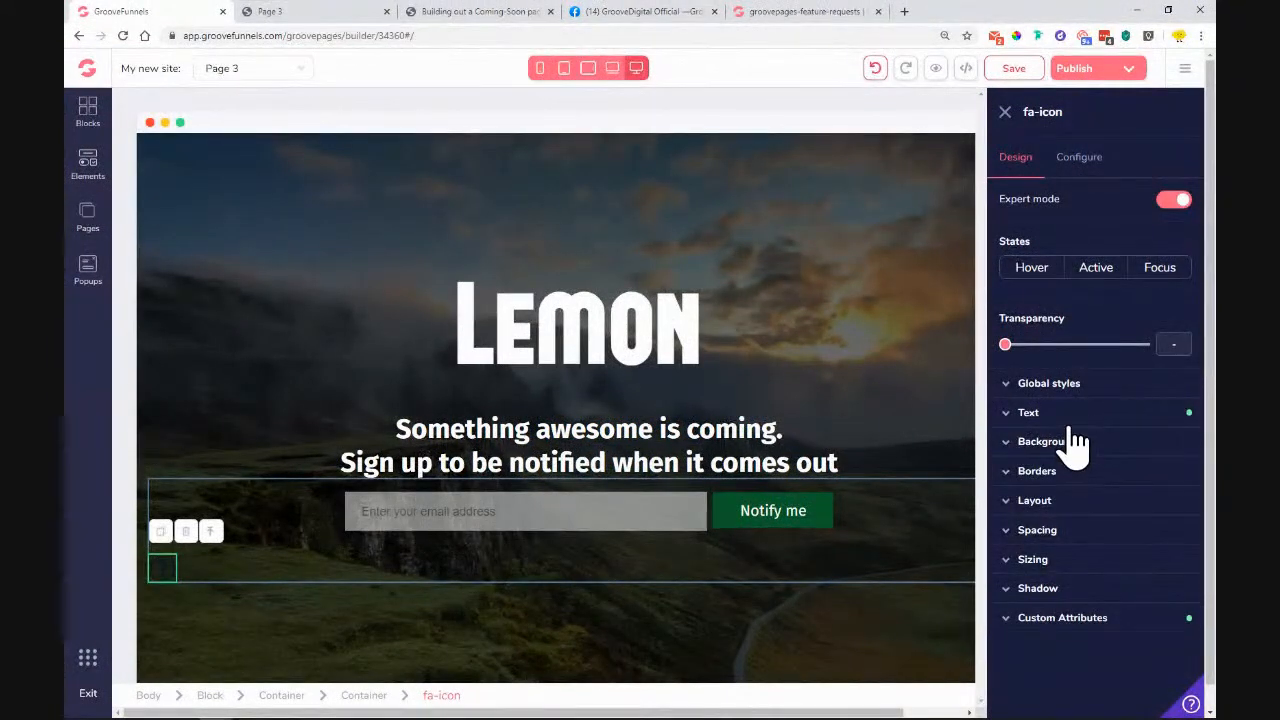
click(1083, 168)
triple_click(1088, 233)
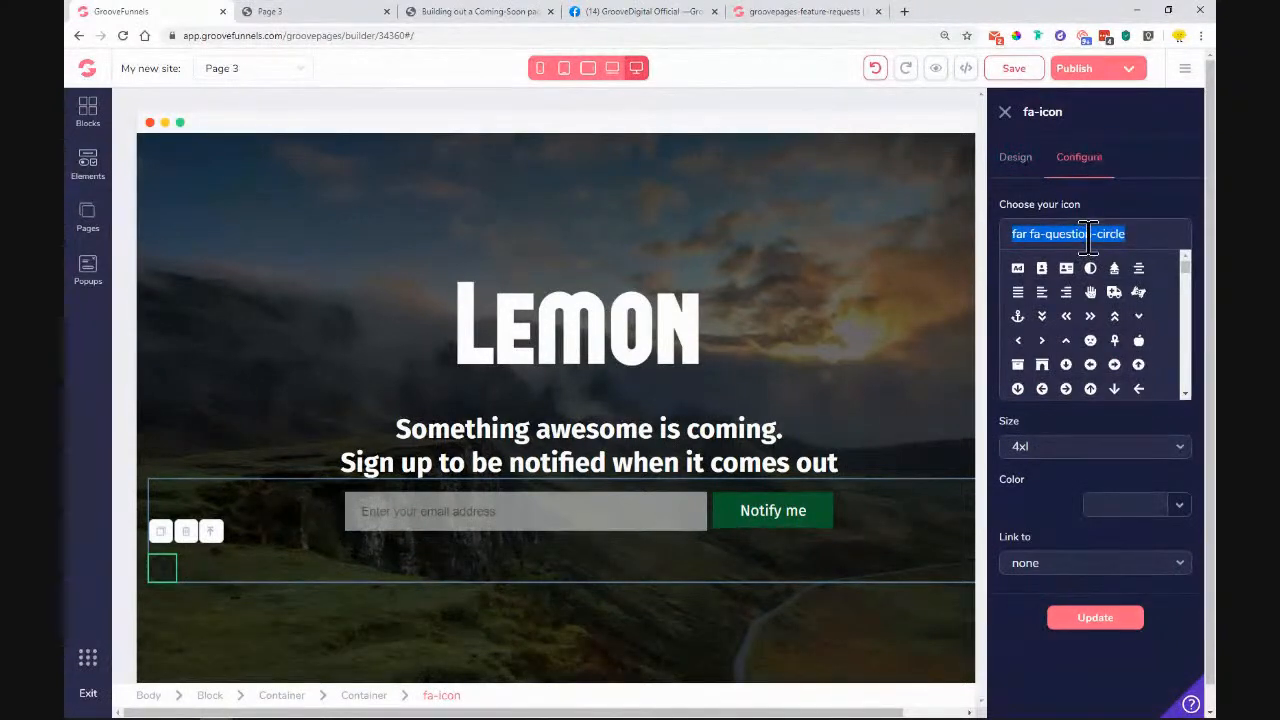
text(face)
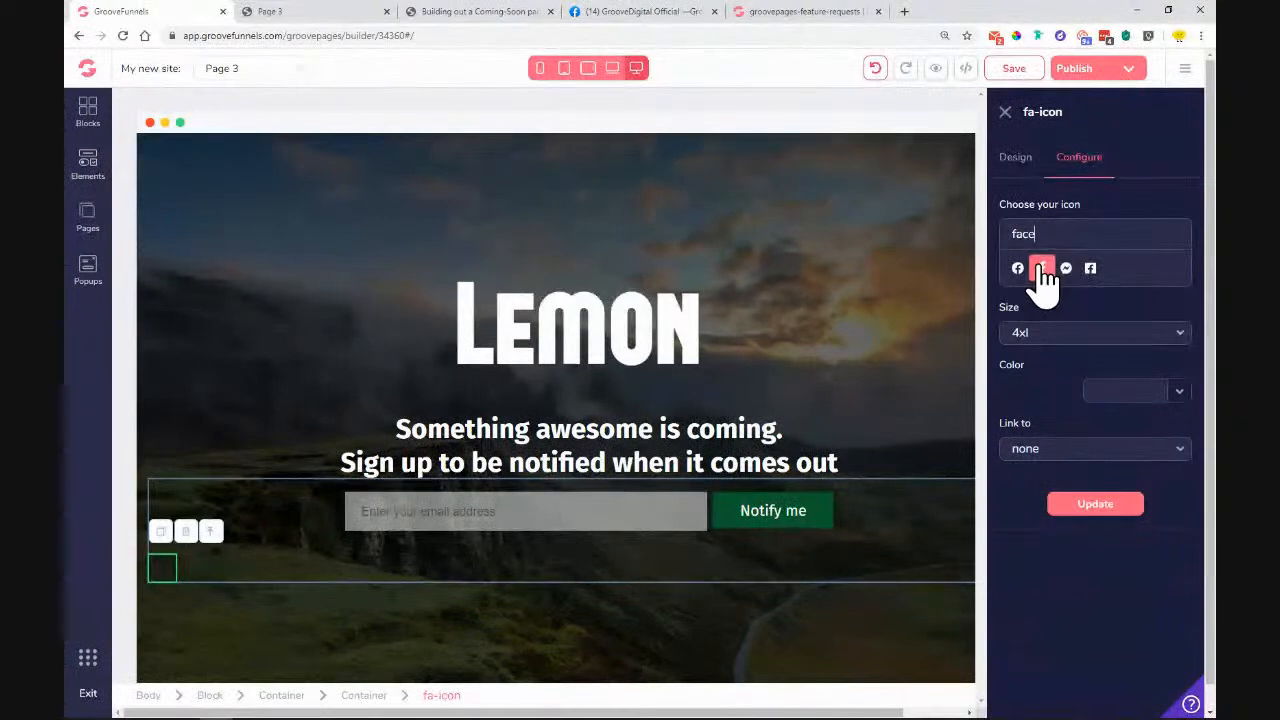
click(1042, 270)
drag(1047, 234, 1068, 240)
text(fa)
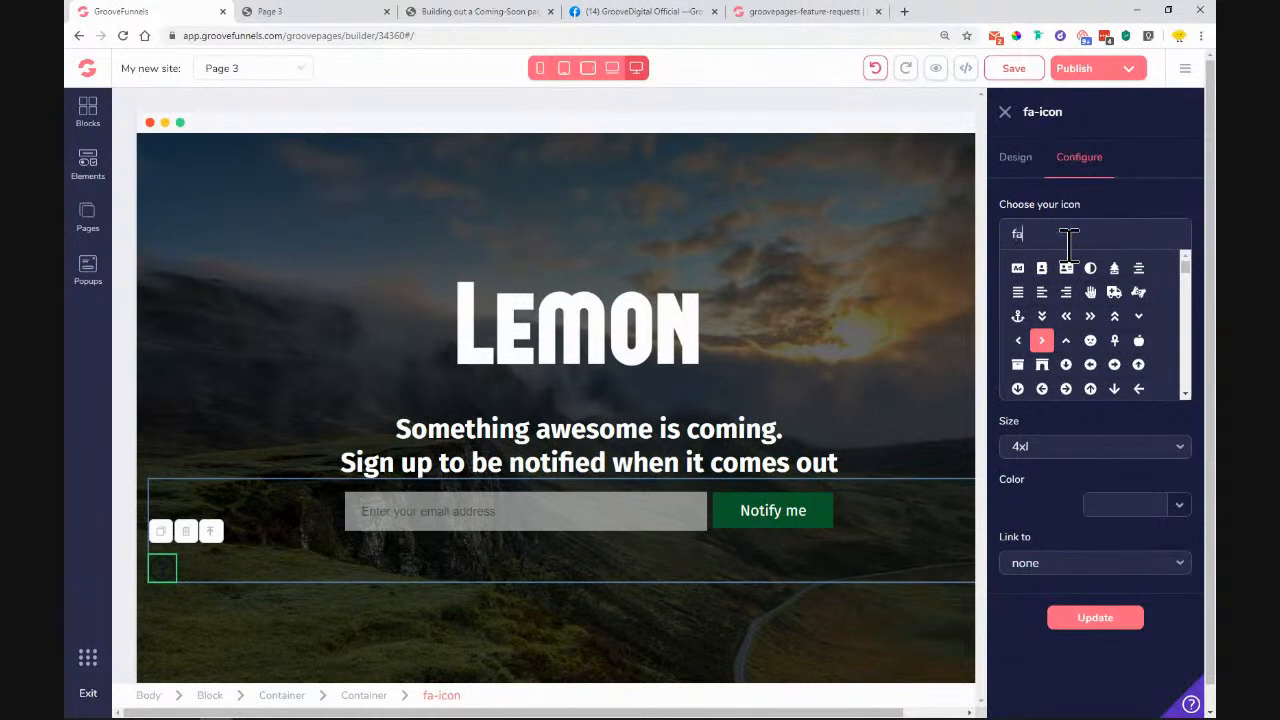
text(cebook-f)
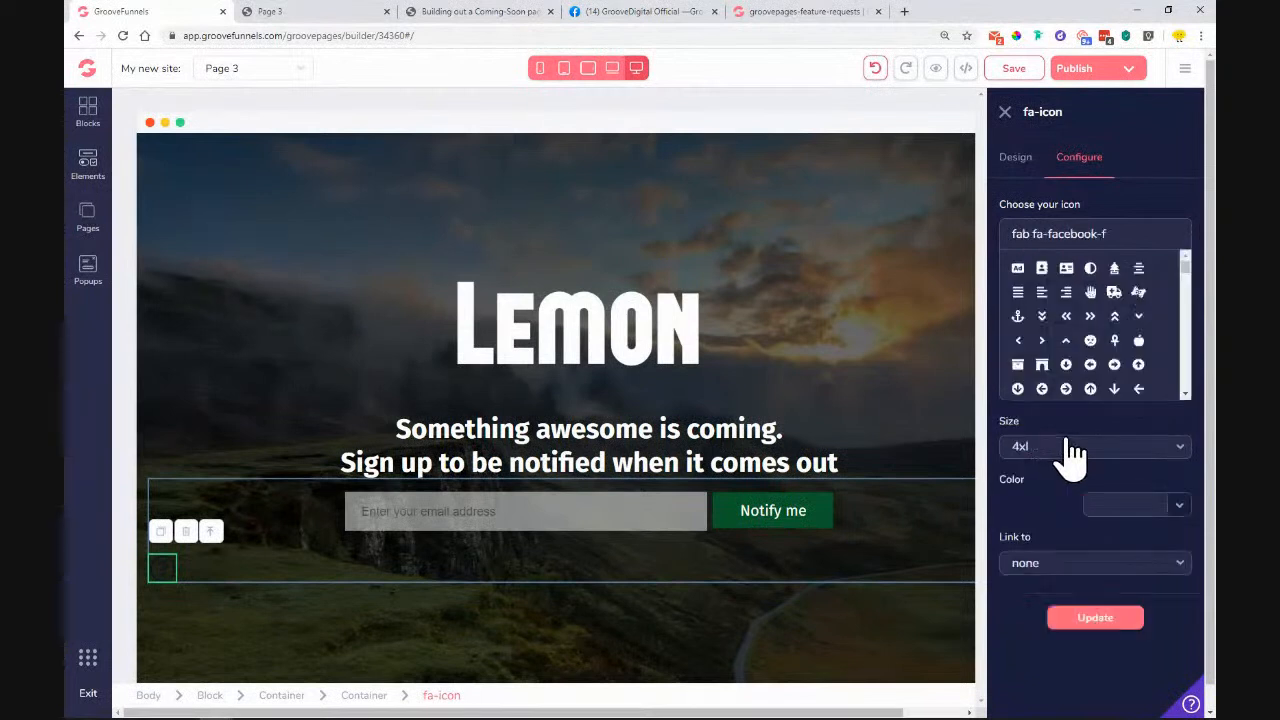
Step: Set the Facebook icon's size to 2xl and its color to white #FFFFFF, and apply the update
click(1071, 451)
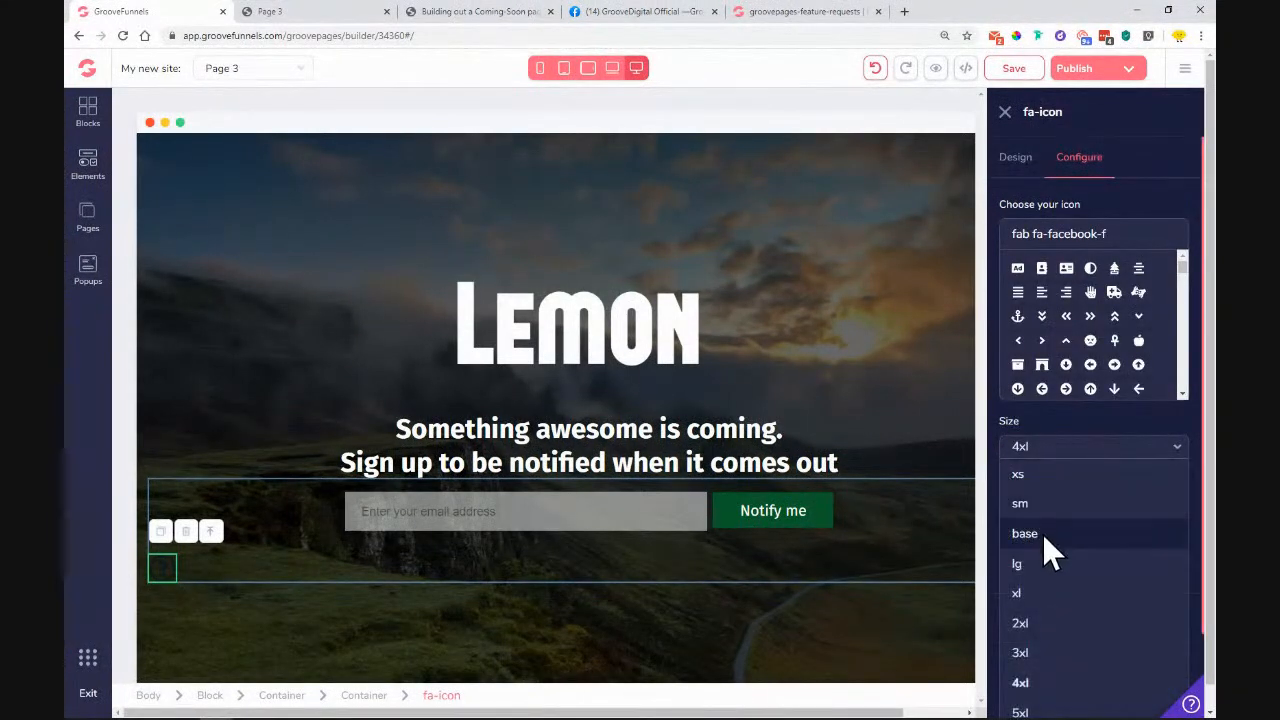
click(1054, 624)
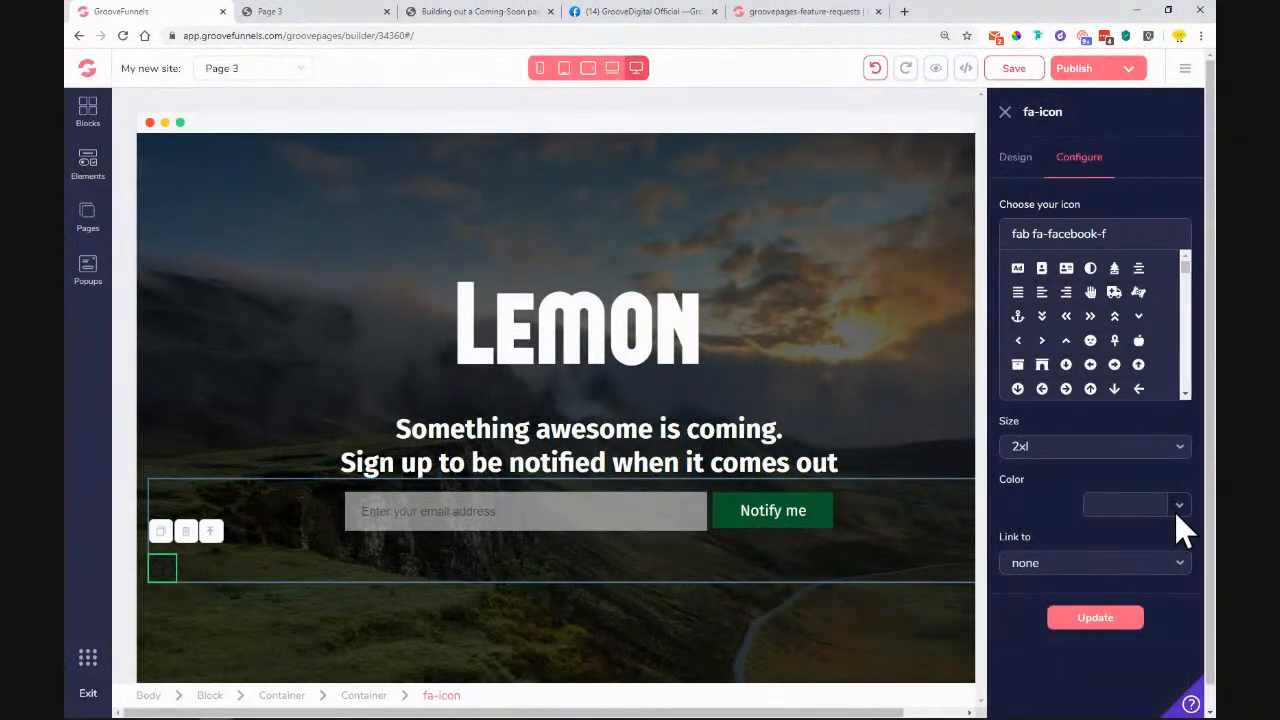
click(1176, 508)
click(1024, 604)
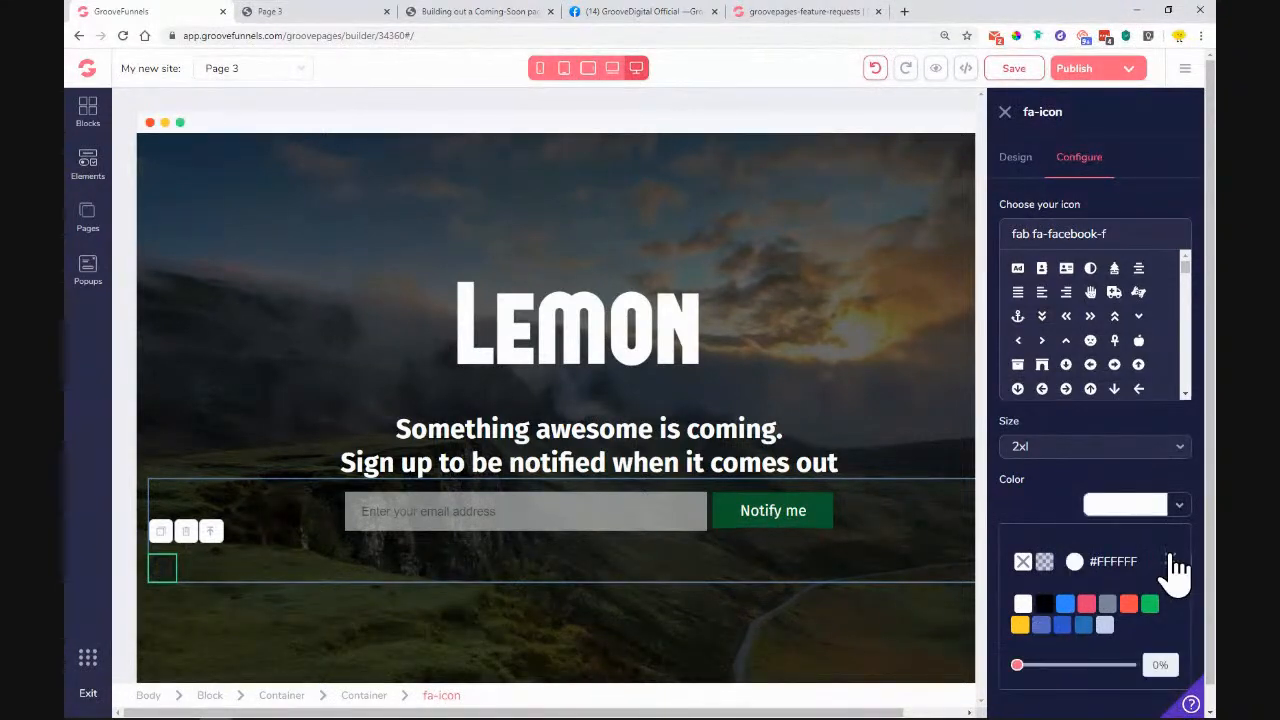
click(1110, 625)
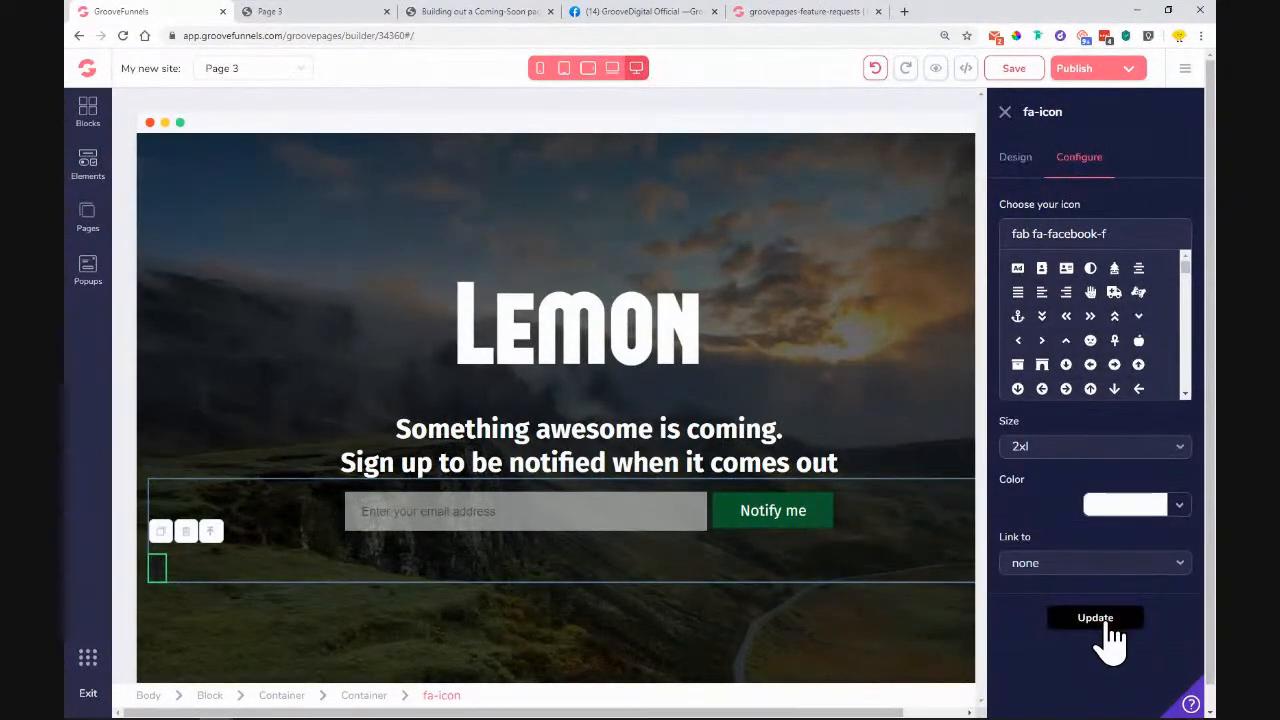
click(1016, 158)
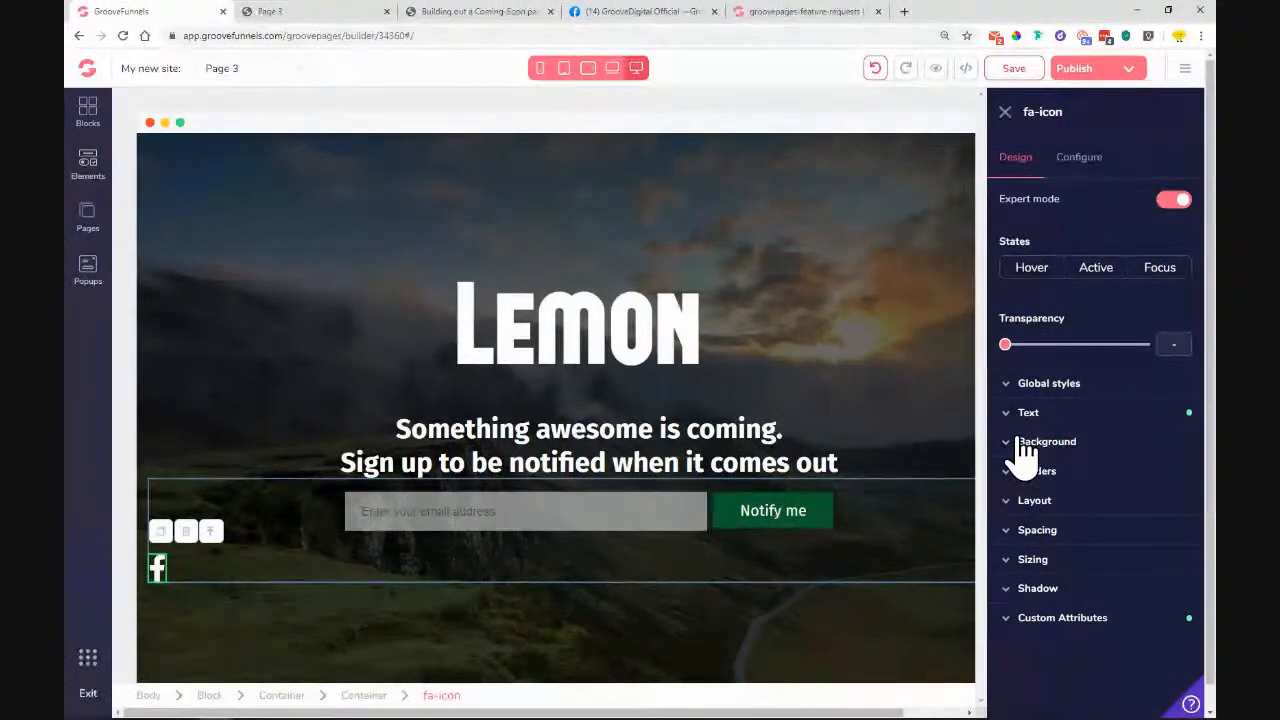
click(1045, 503)
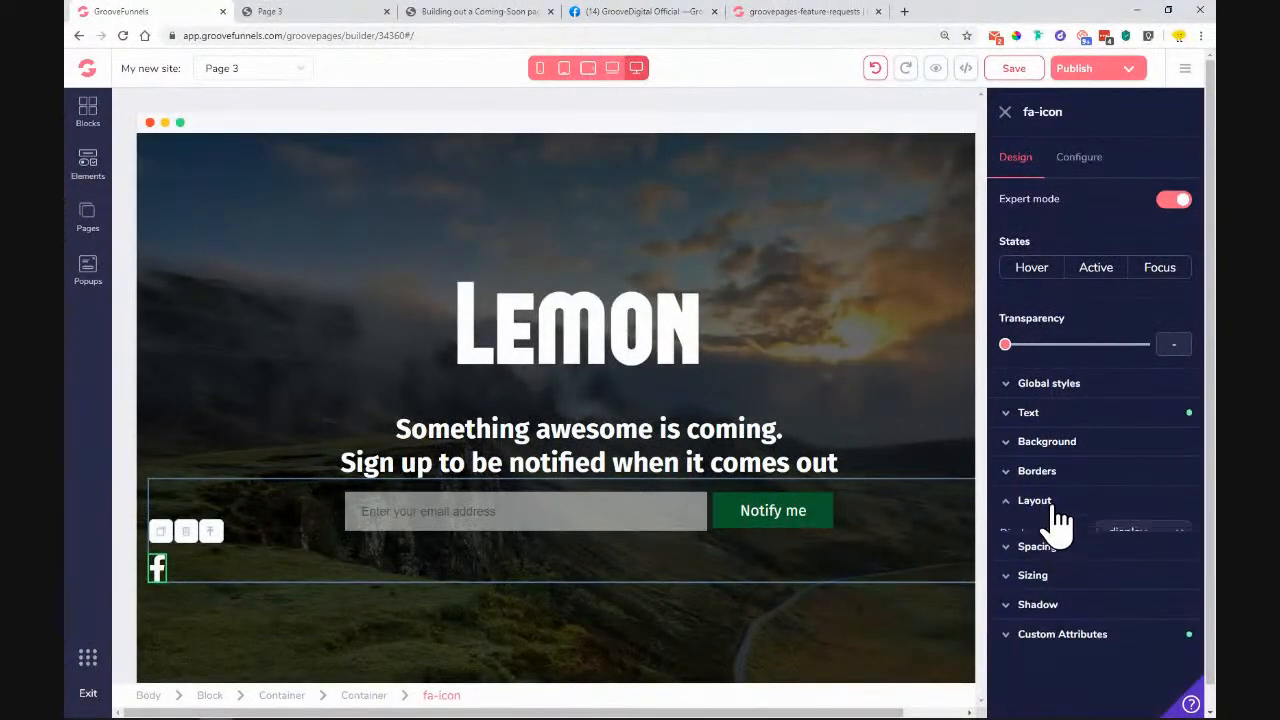
click(1160, 540)
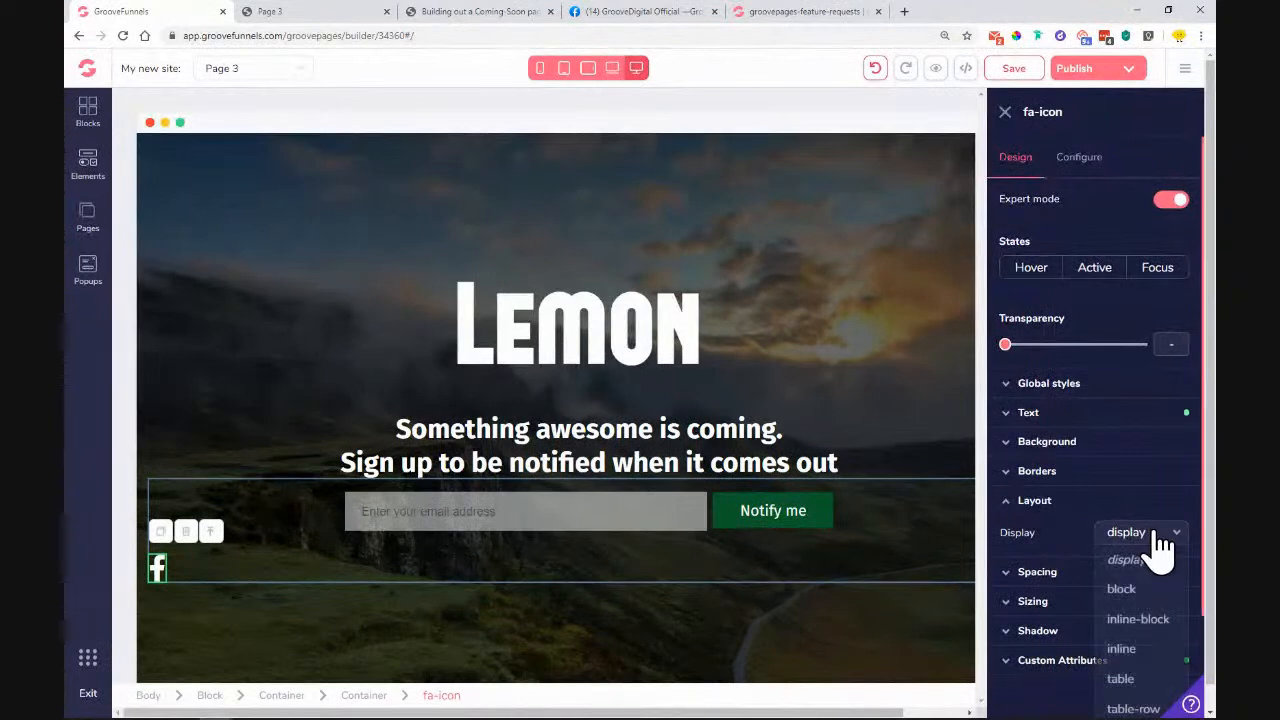
scroll(1158, 548, down, 2)
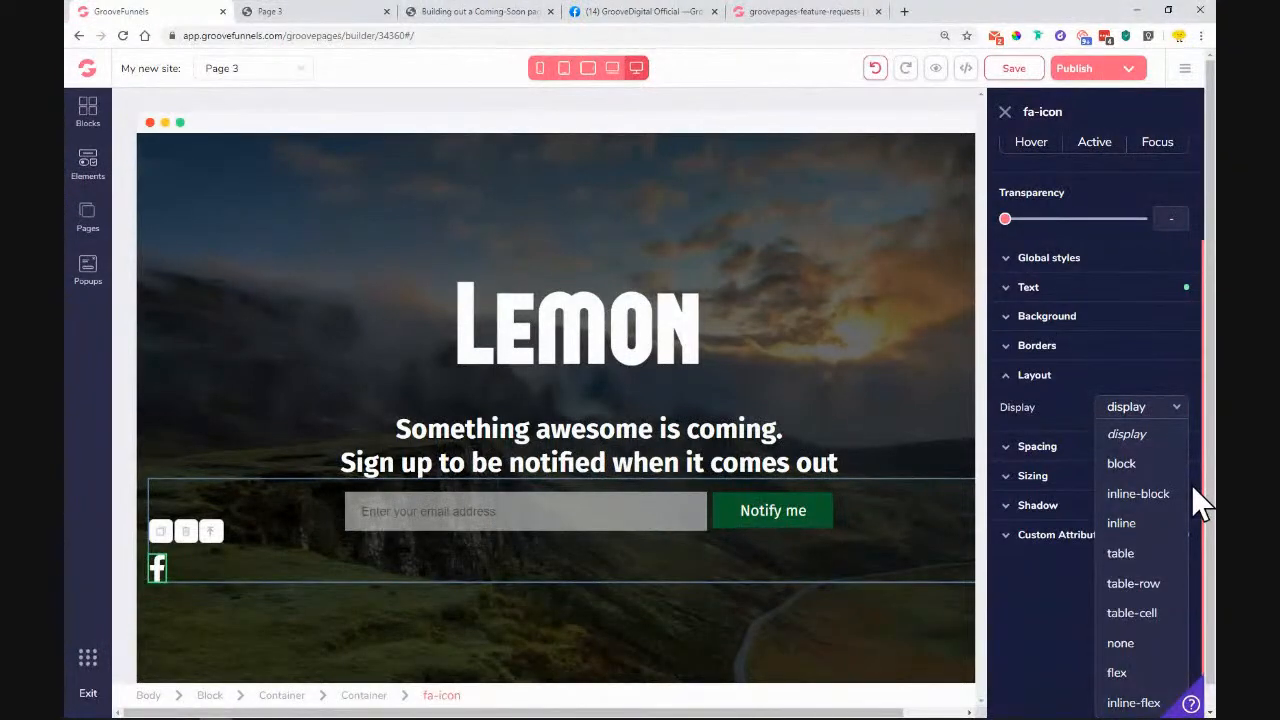
click(1066, 381)
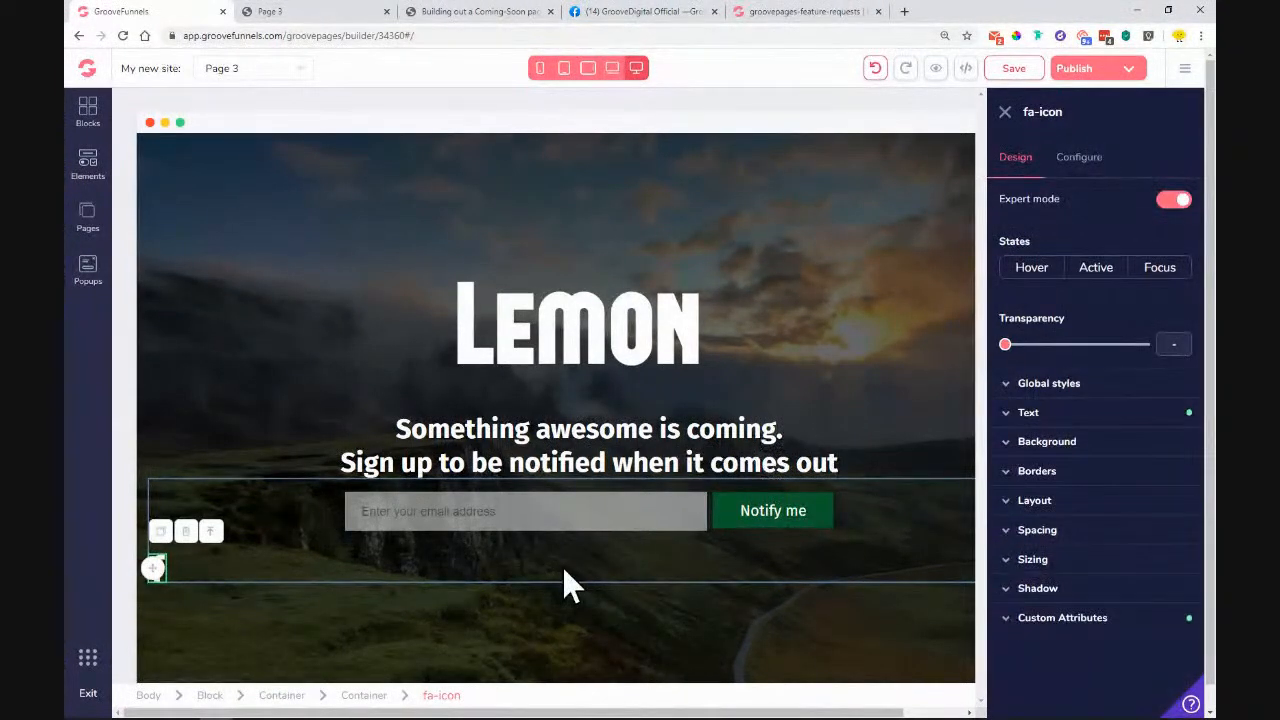
Step: Set the primary layout alignment to center for the container holding the form and Facebook icon
click(562, 568)
click(1079, 463)
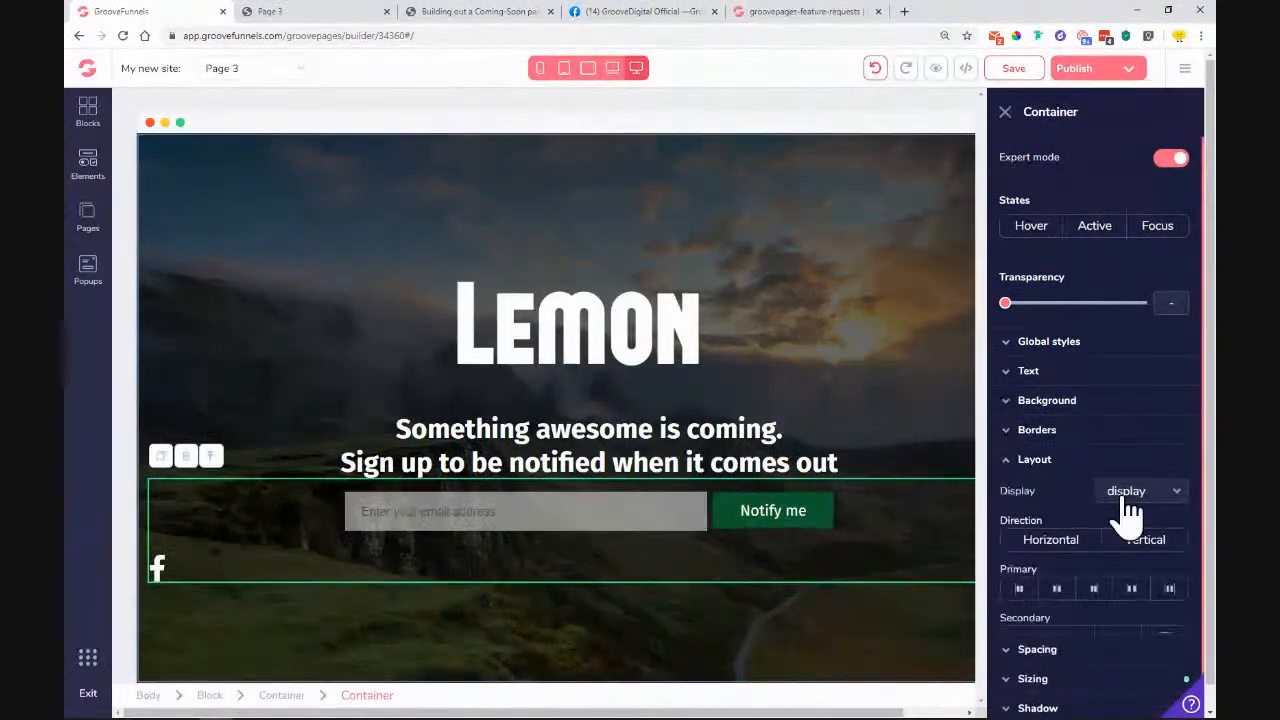
scroll(1117, 605, down, 1)
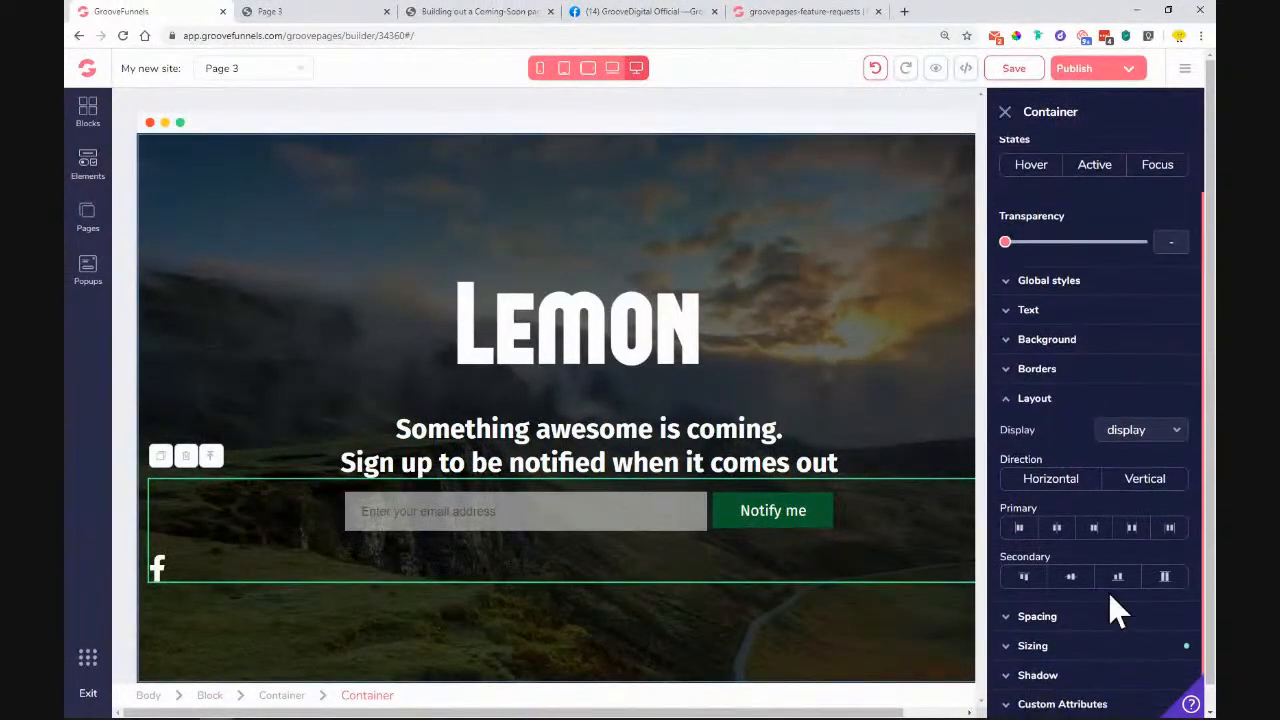
click(1058, 532)
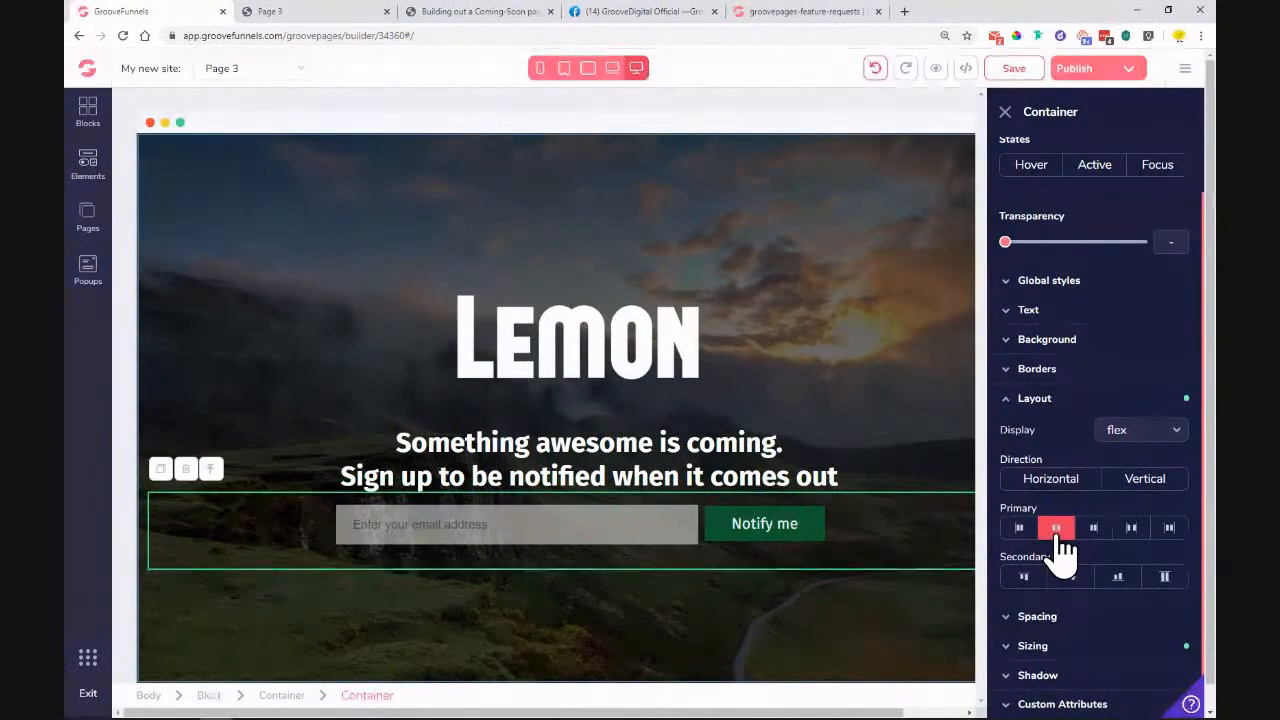
Step: Set the form and icon container's layout direction to vertical and its secondary alignment to center
scroll(940, 560, down, 1)
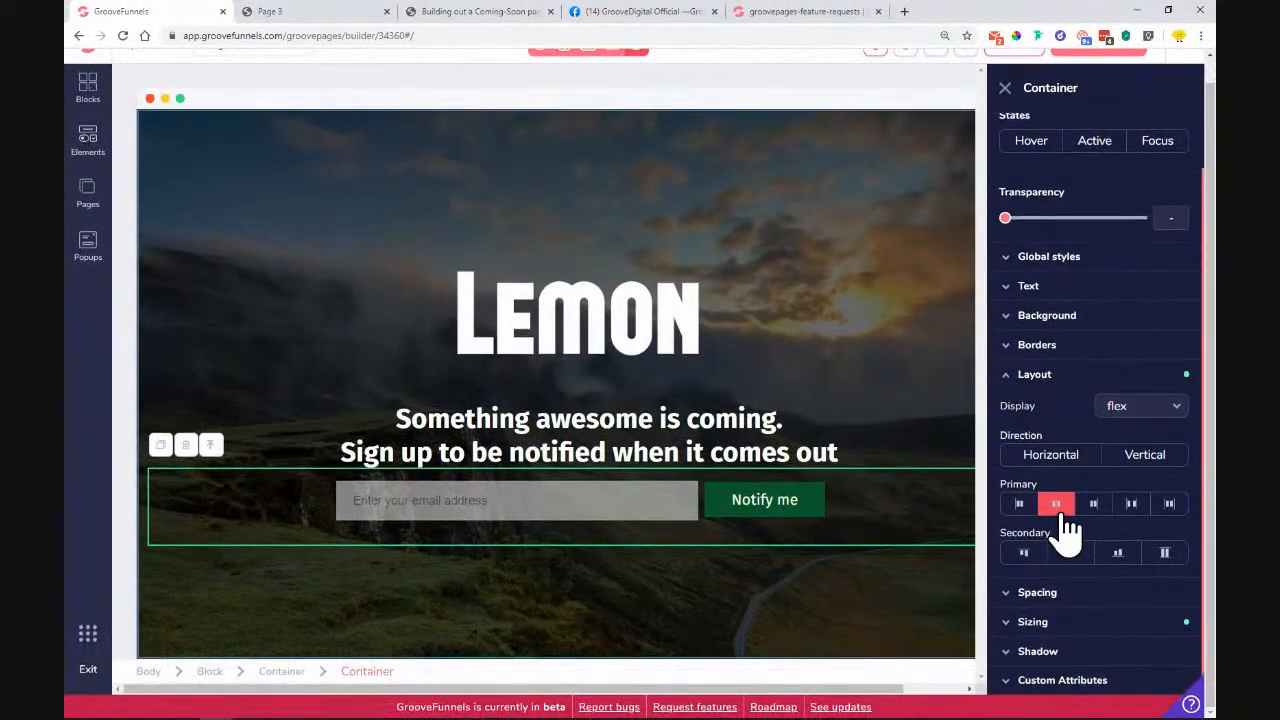
click(1133, 470)
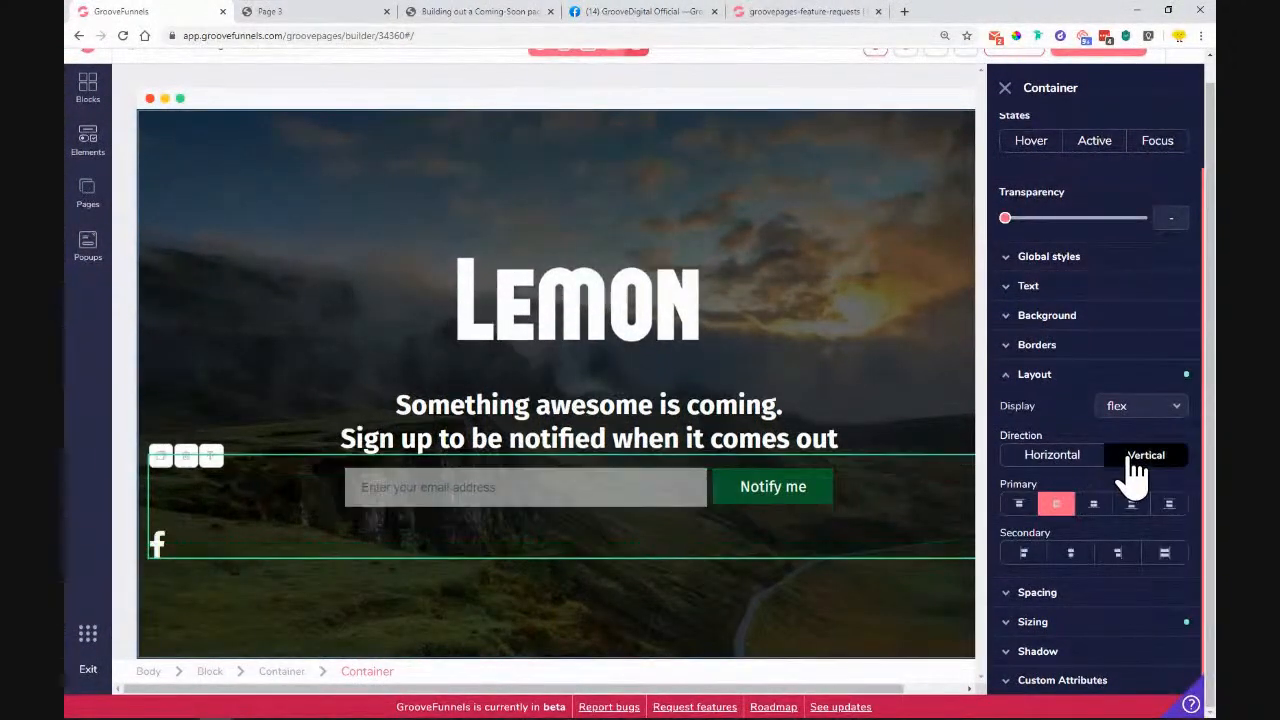
click(1068, 555)
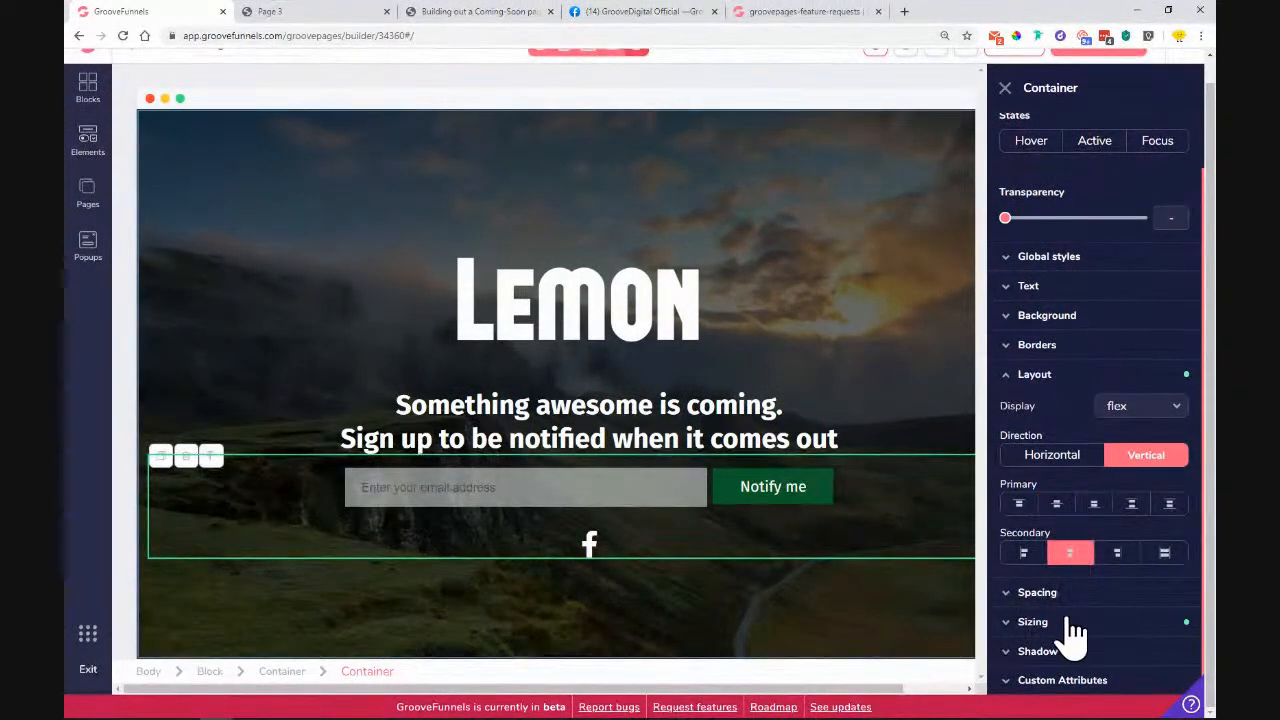
Step: Duplicate the Facebook icon several times below the sign-up form
click(590, 546)
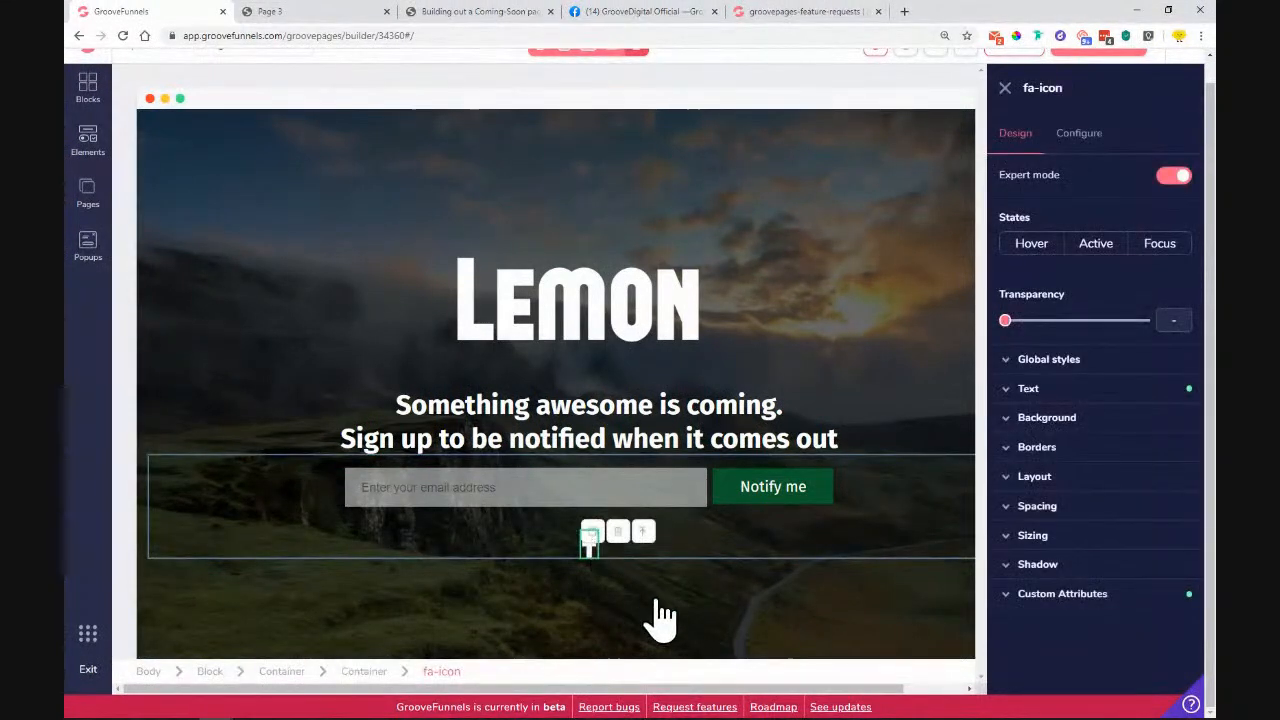
click(593, 529)
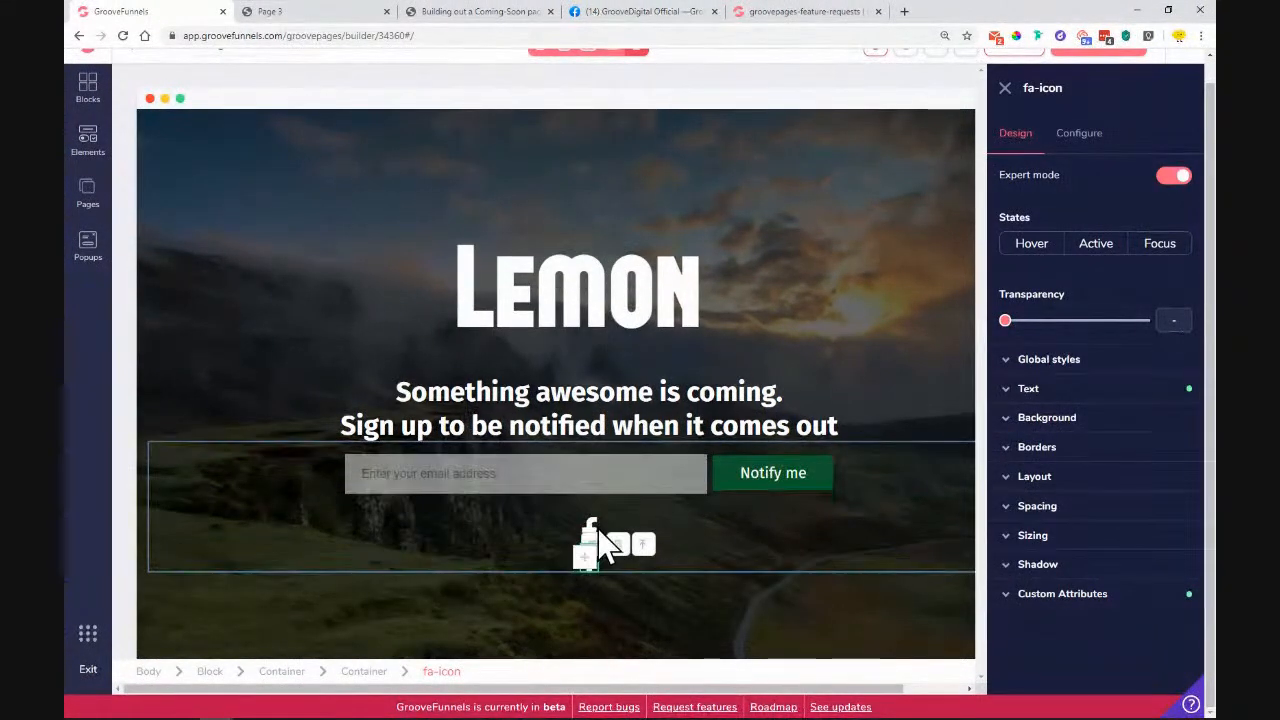
click(596, 544)
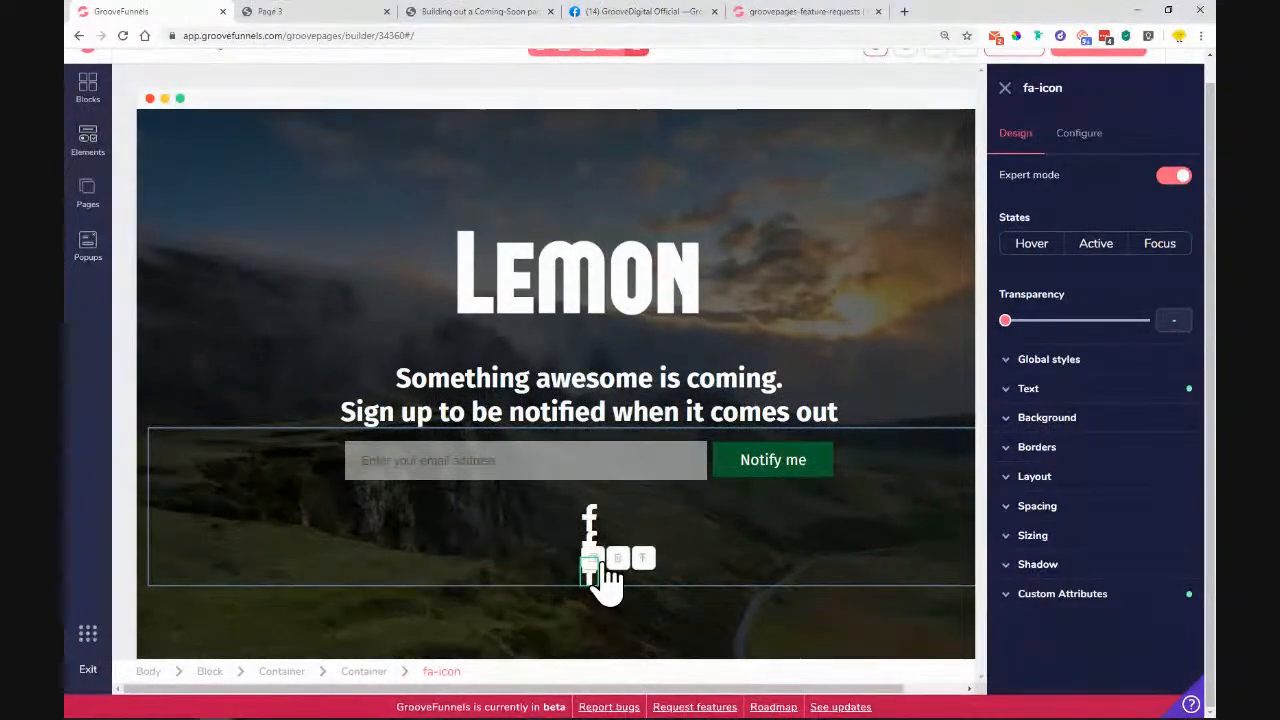
click(593, 560)
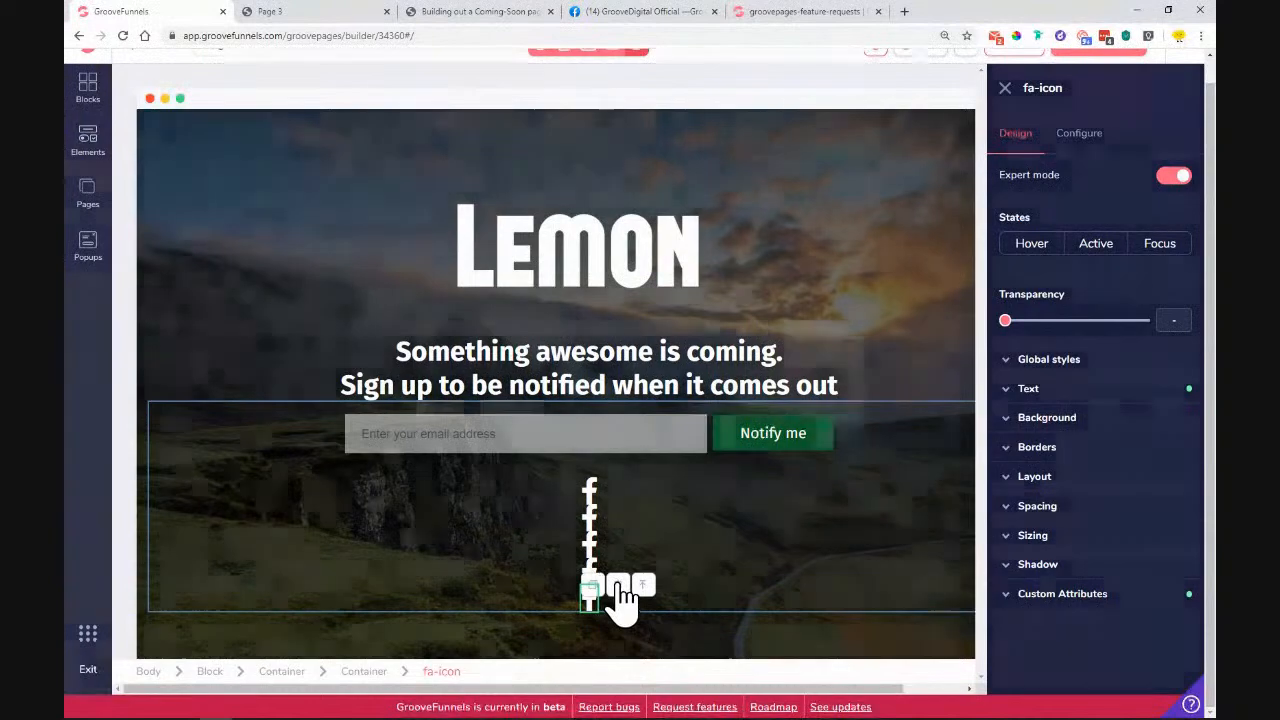
Step: Delete the two surplus Facebook icon copies, keeping three icons
click(618, 587)
click(666, 407)
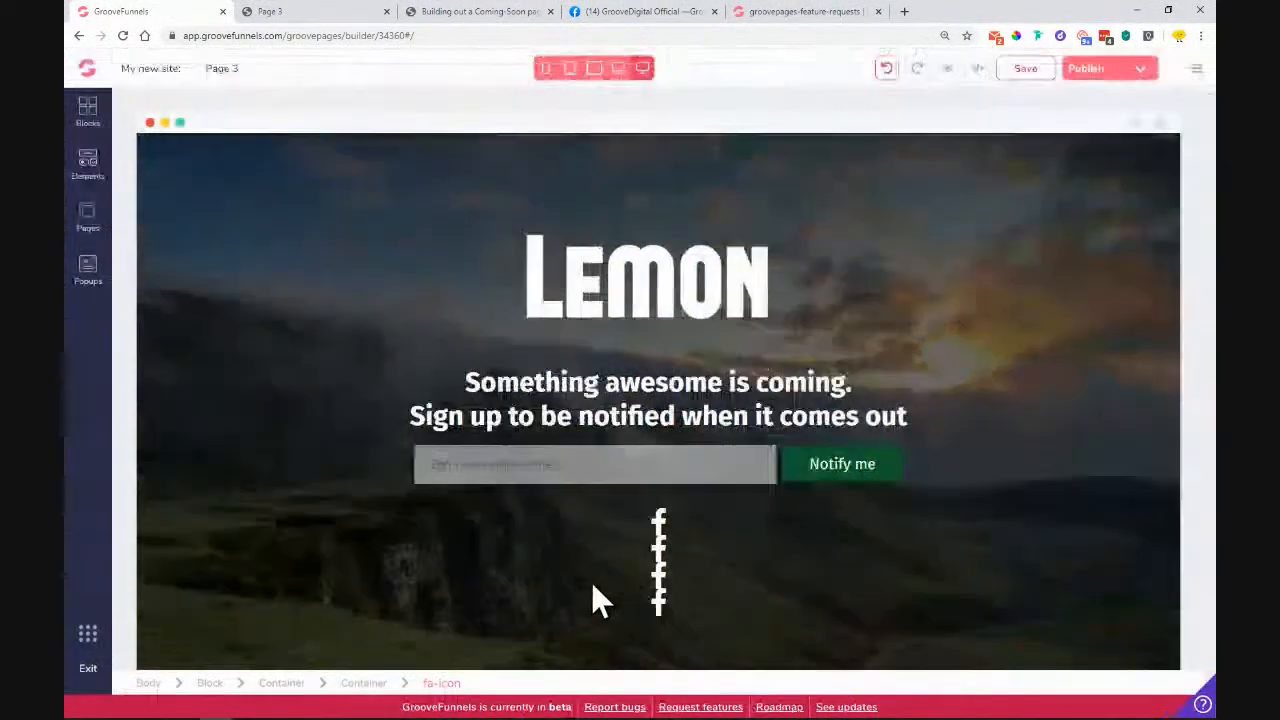
click(658, 606)
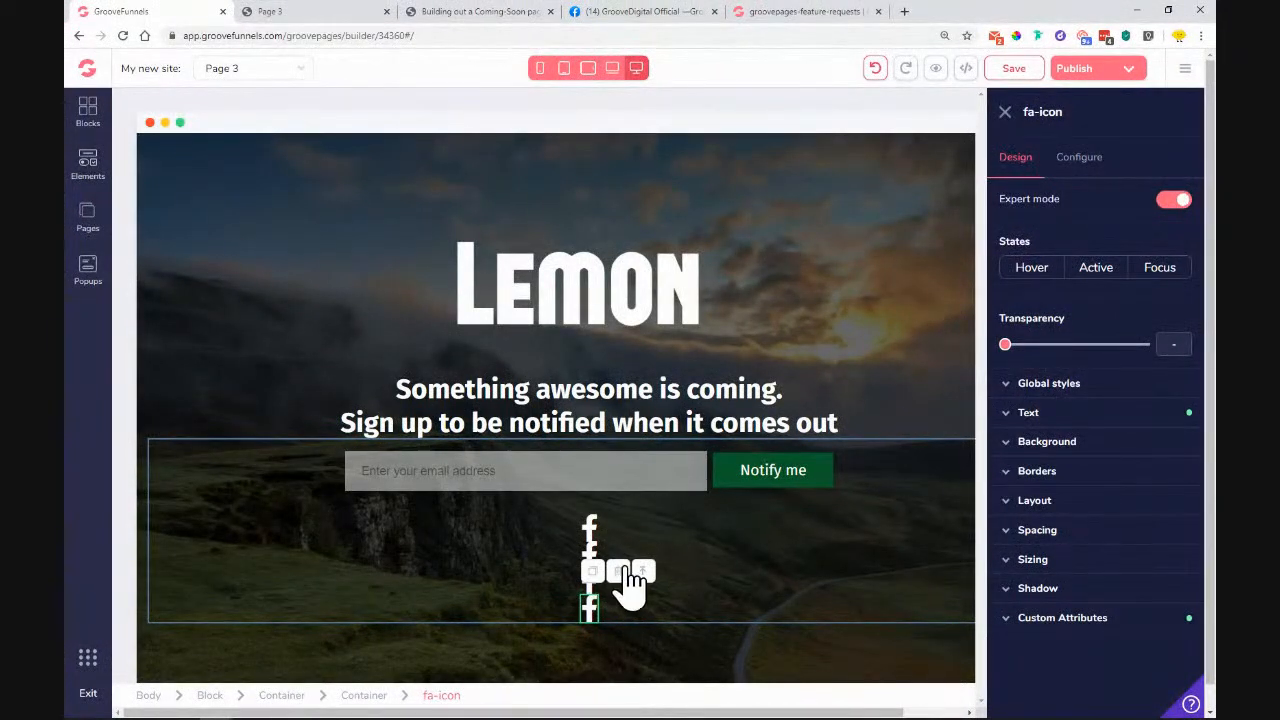
click(617, 571)
click(669, 410)
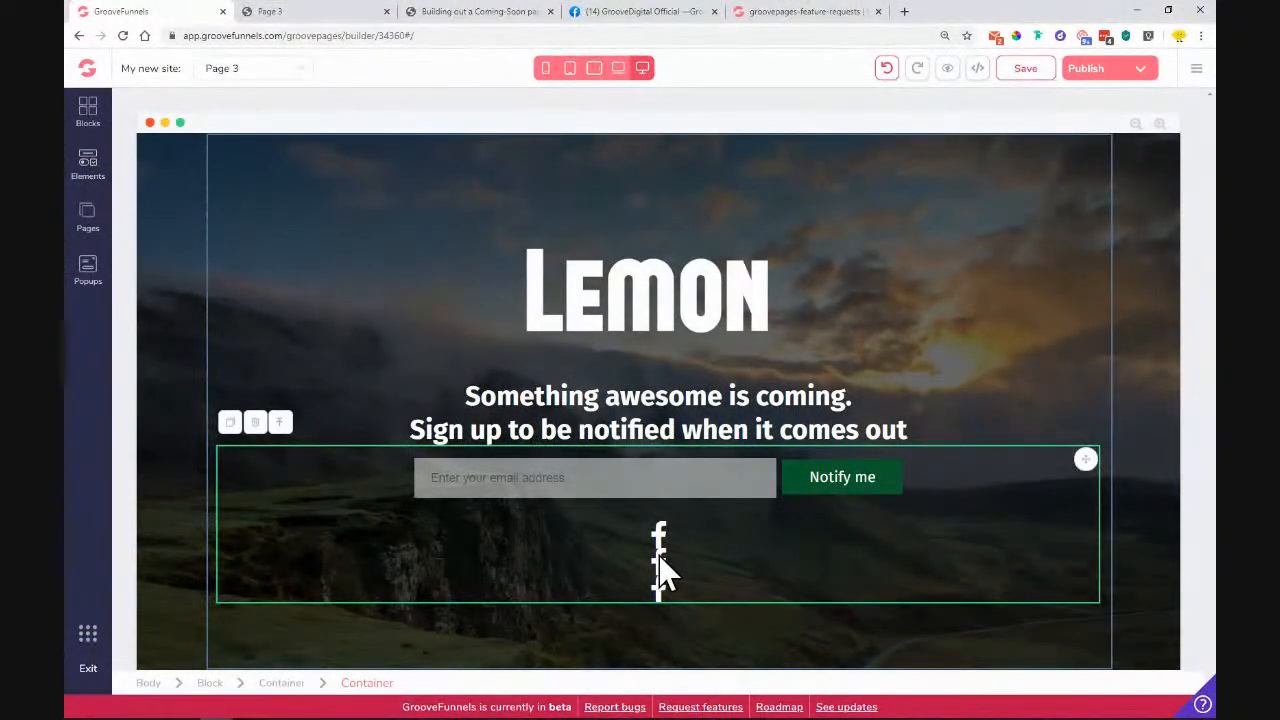
Step: Set the middle Facebook icon's layout display to inline-flex
click(661, 556)
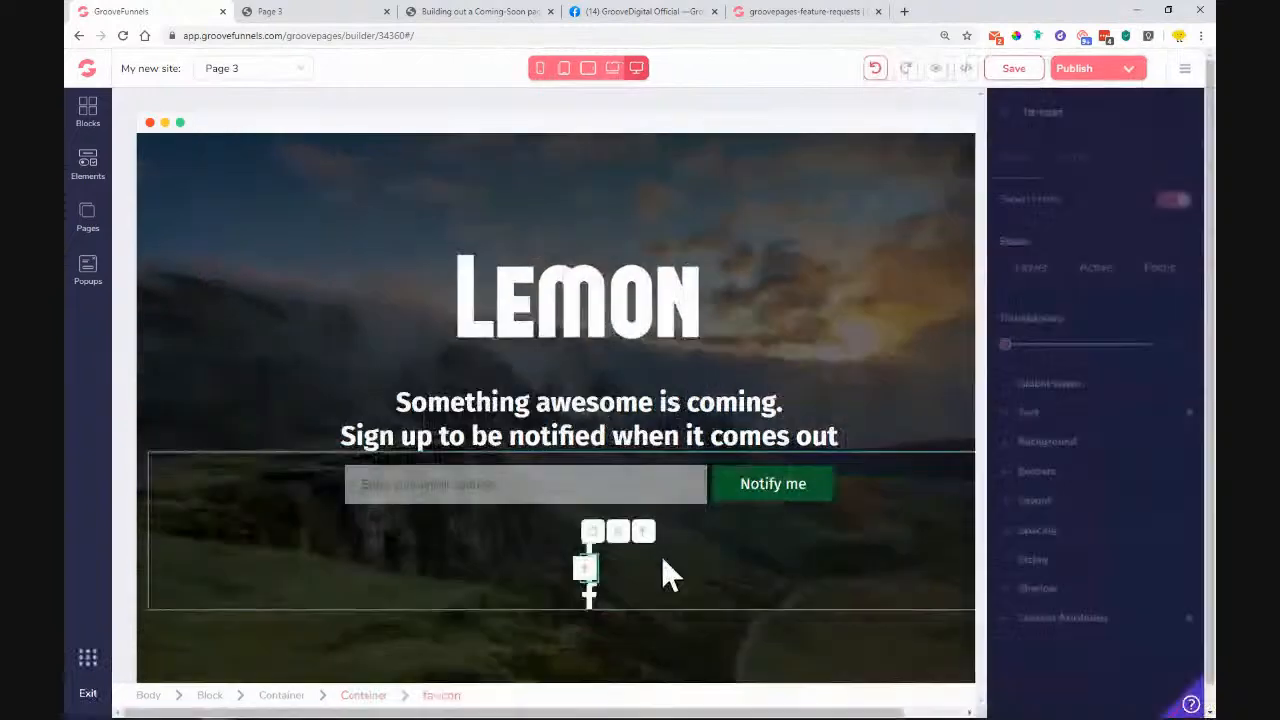
click(1090, 502)
click(1140, 534)
scroll(1145, 560, down, 3)
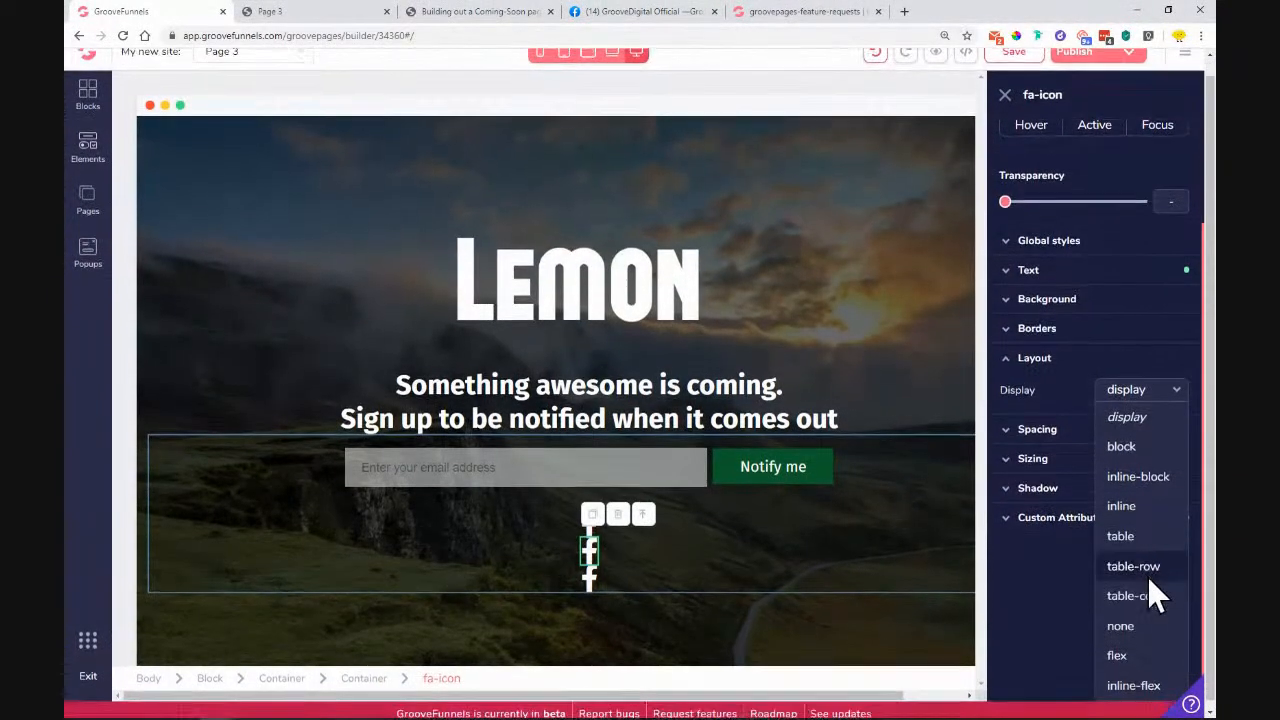
click(1133, 679)
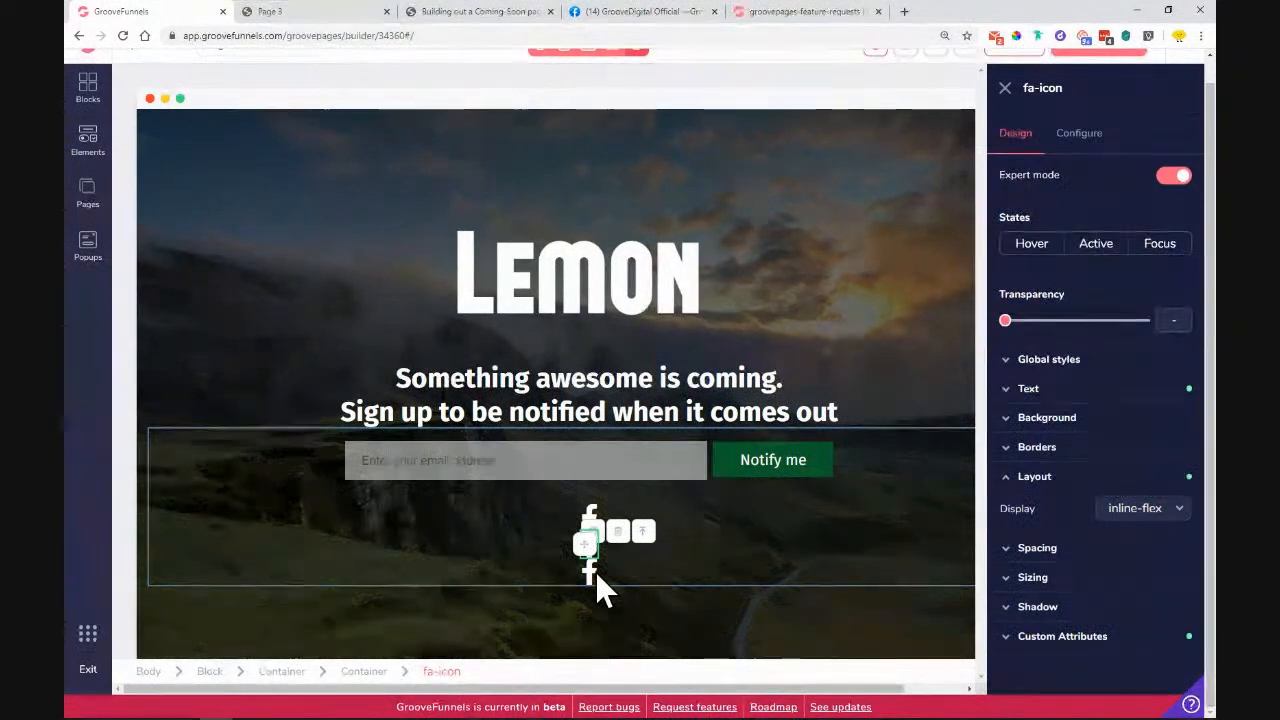
Step: Set the lowest Facebook icon's layout display to inline-flex
click(595, 572)
click(1078, 480)
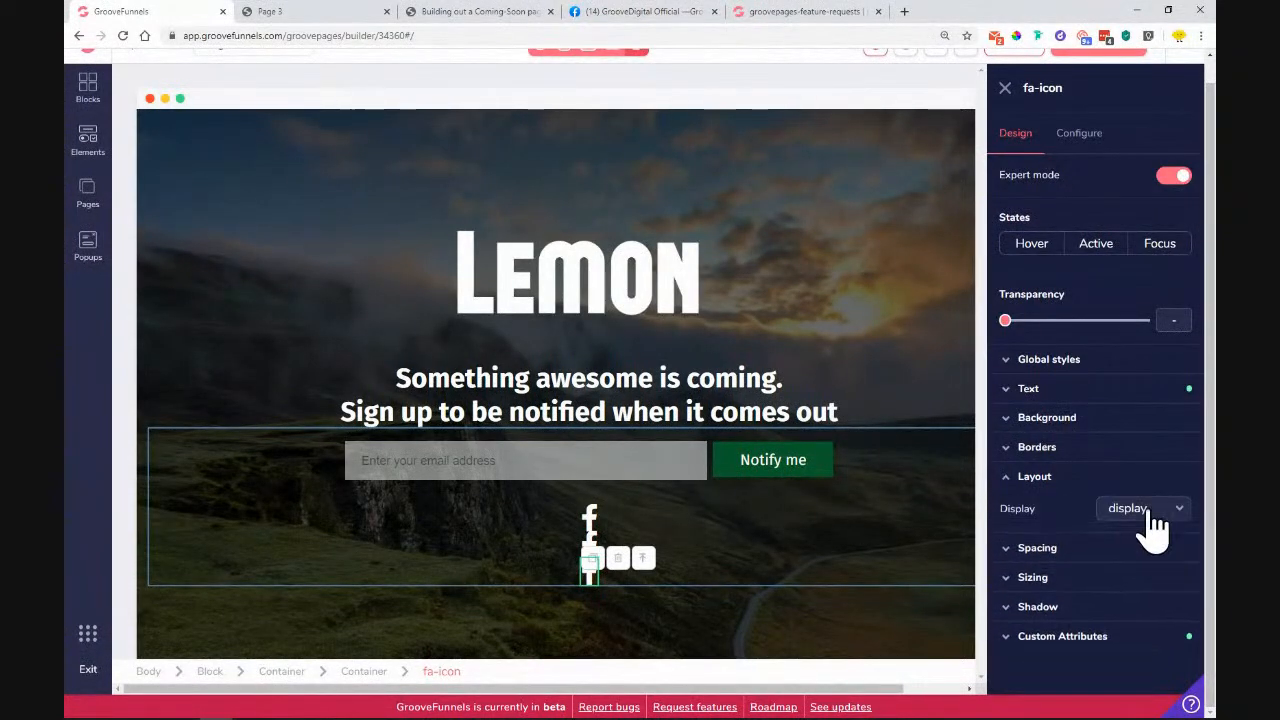
click(1143, 506)
scroll(1135, 665, down, 2)
click(1133, 682)
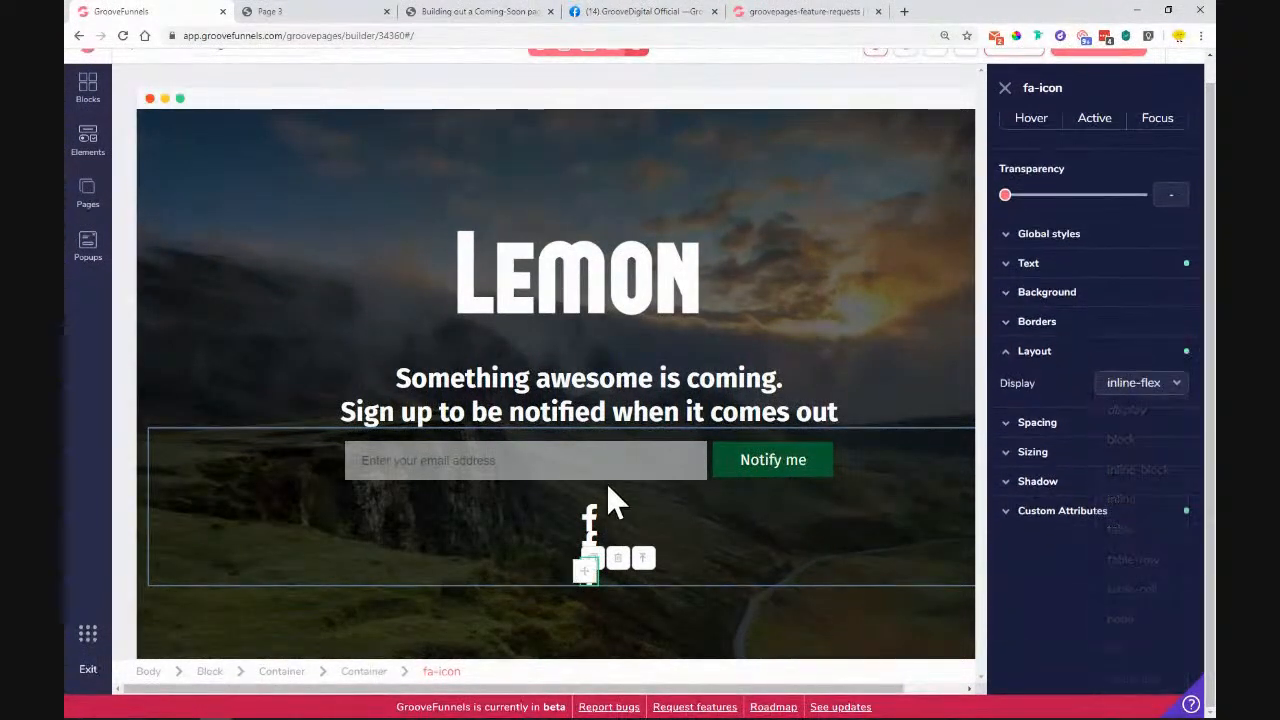
Step: Set the uppermost Facebook icon's layout display to inline-flex
click(1036, 477)
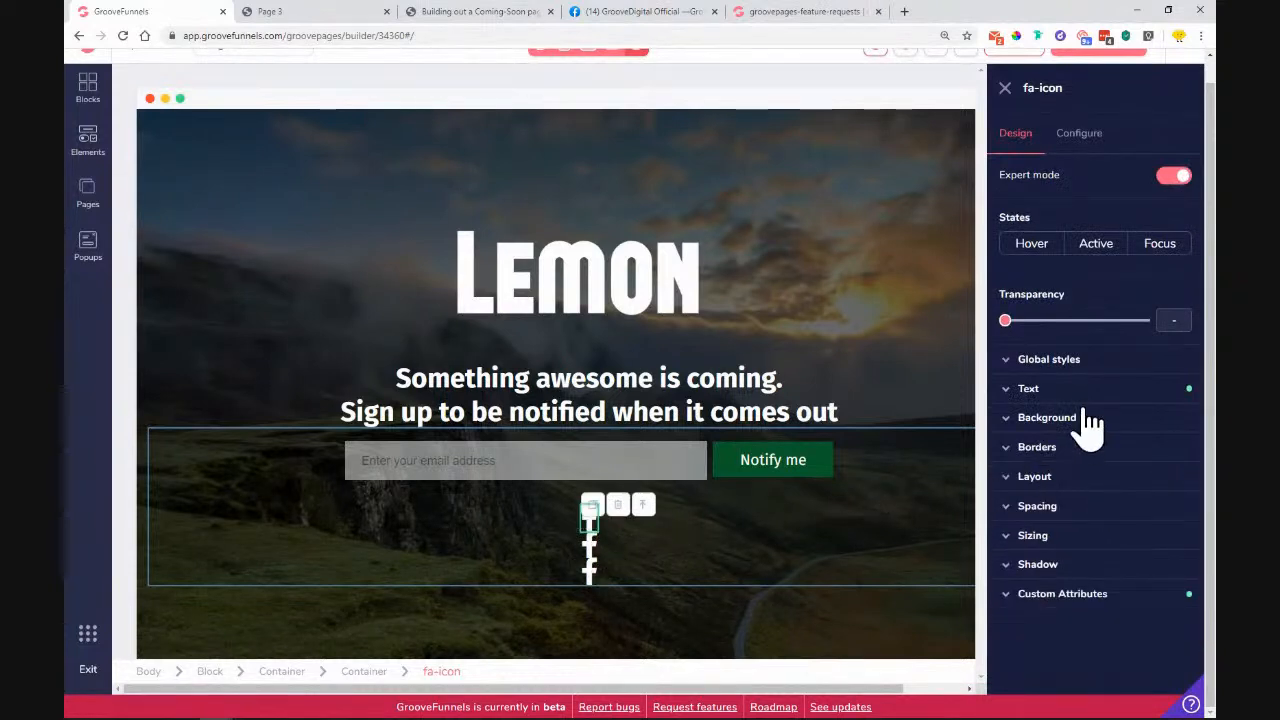
click(1098, 480)
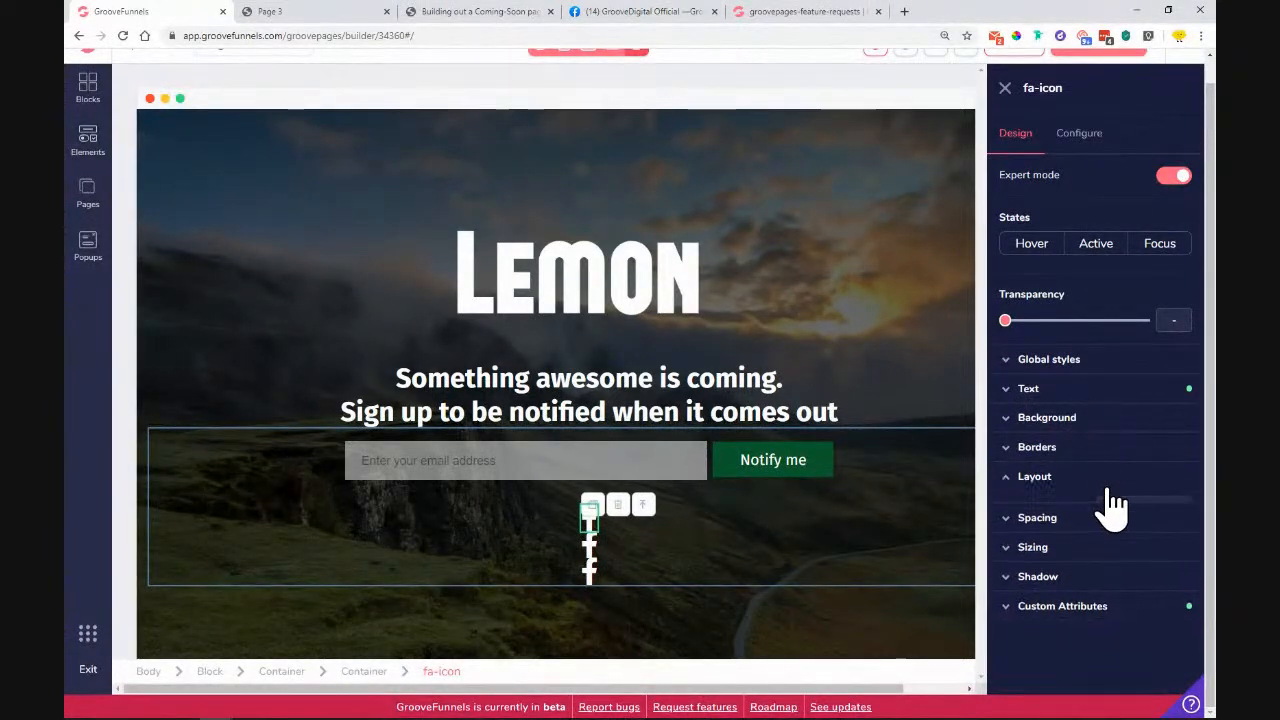
click(1150, 510)
scroll(1136, 670, down, 2)
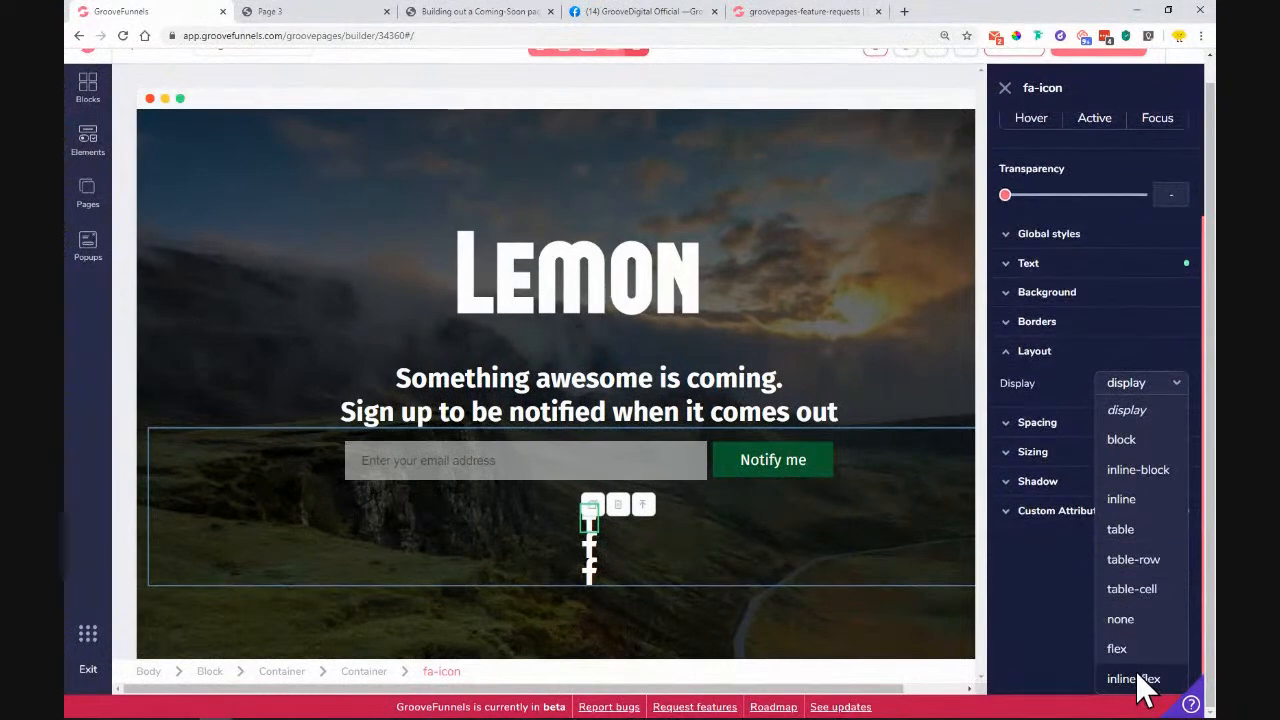
click(1137, 676)
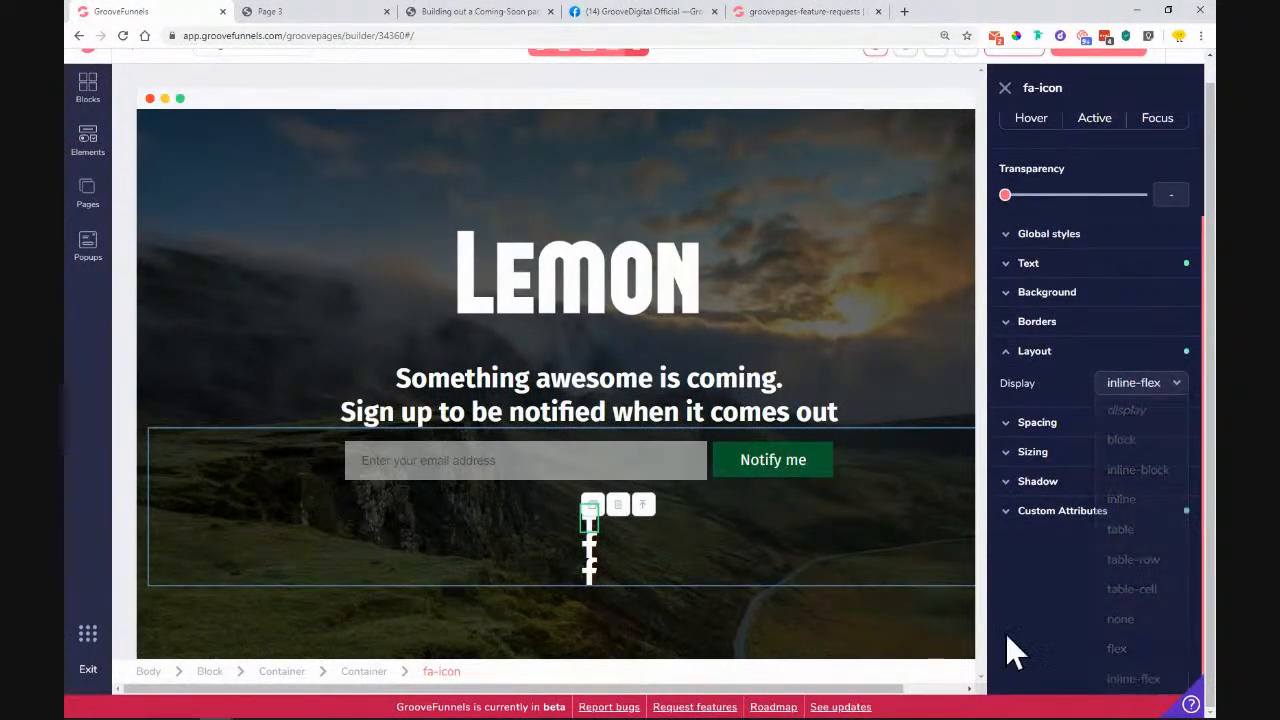
Step: Change the layout display of the container around the form and icons to inline-flex
click(497, 501)
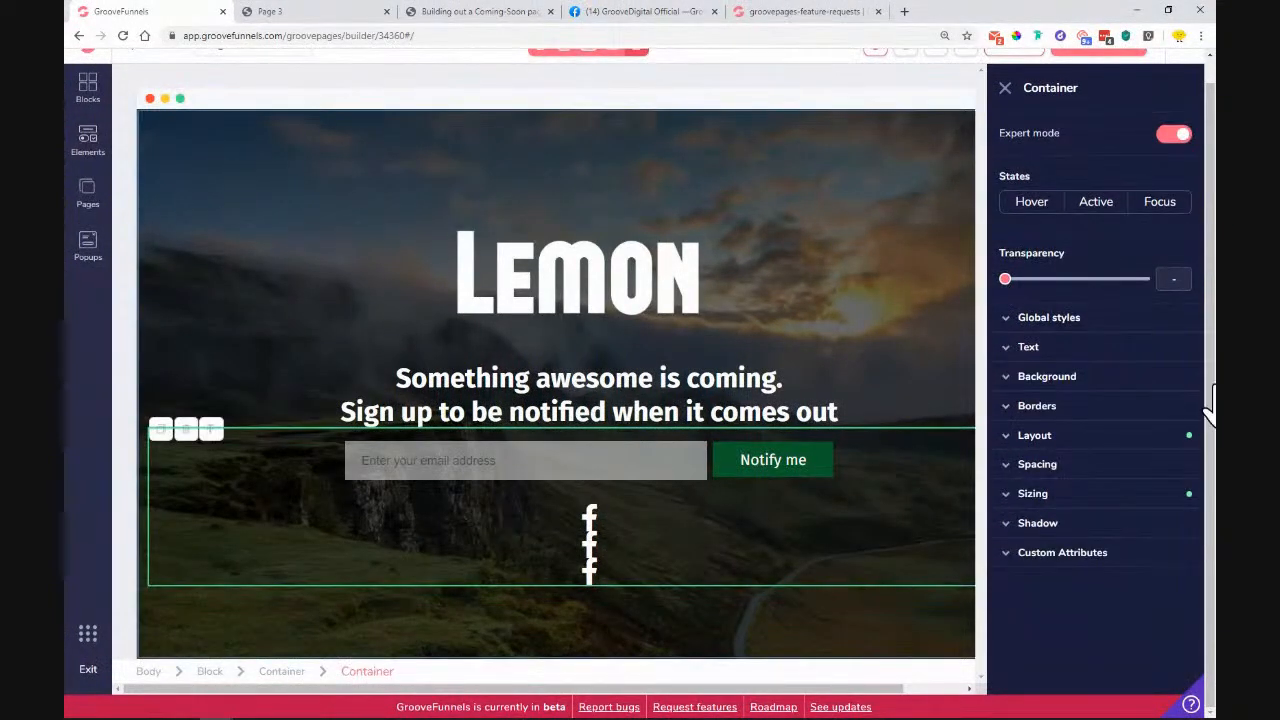
click(1090, 452)
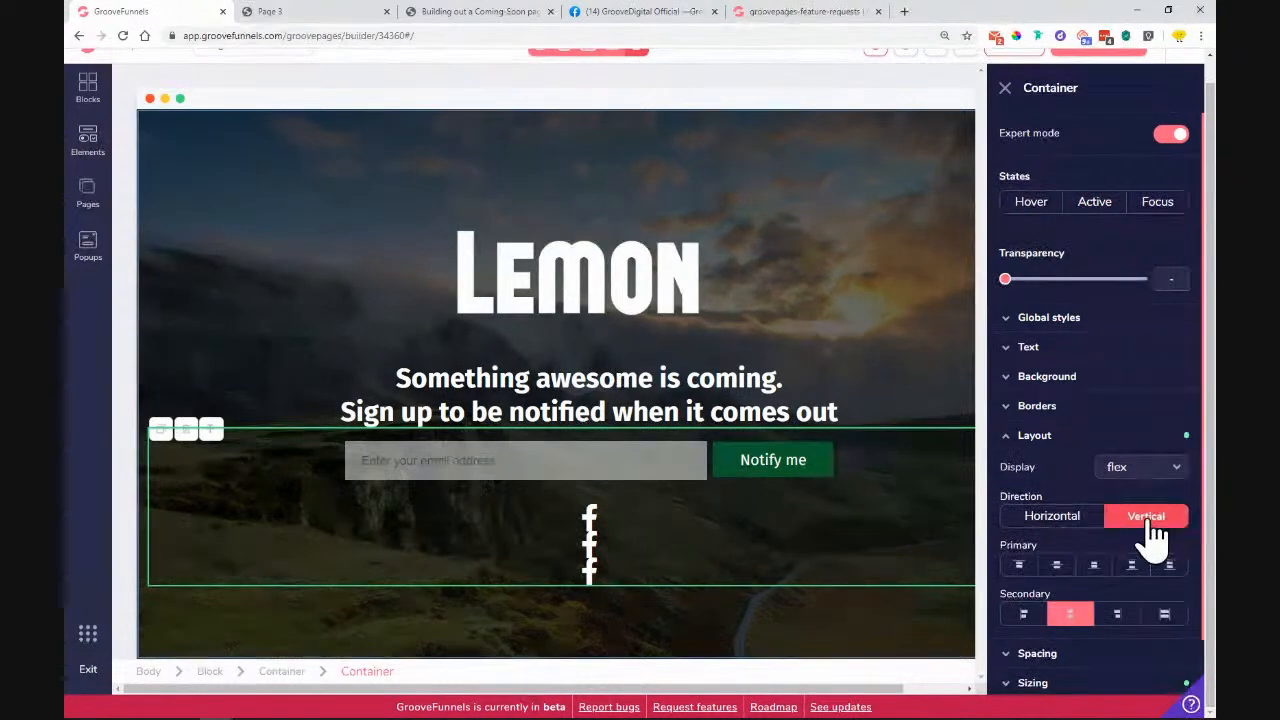
click(1143, 468)
scroll(1150, 640, down, 1)
click(1136, 682)
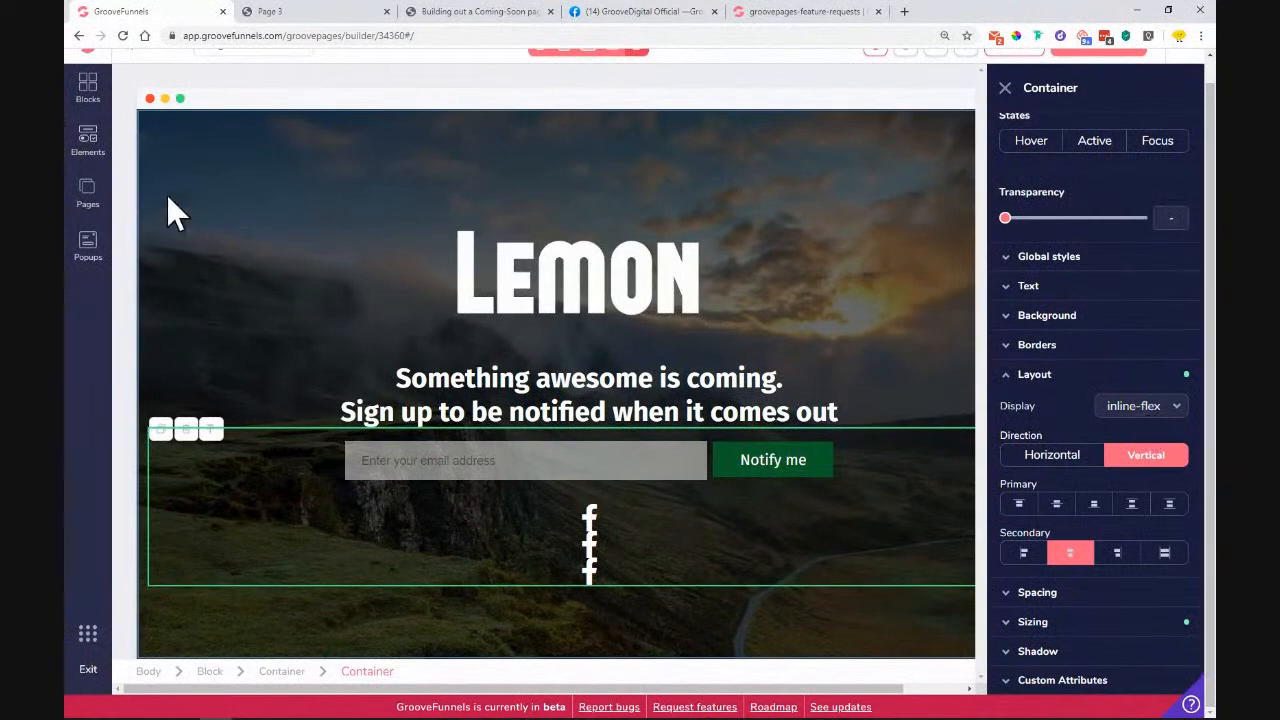
Step: Add a new container between the sign-up form and the icons and move the first Facebook icon into it
click(100, 150)
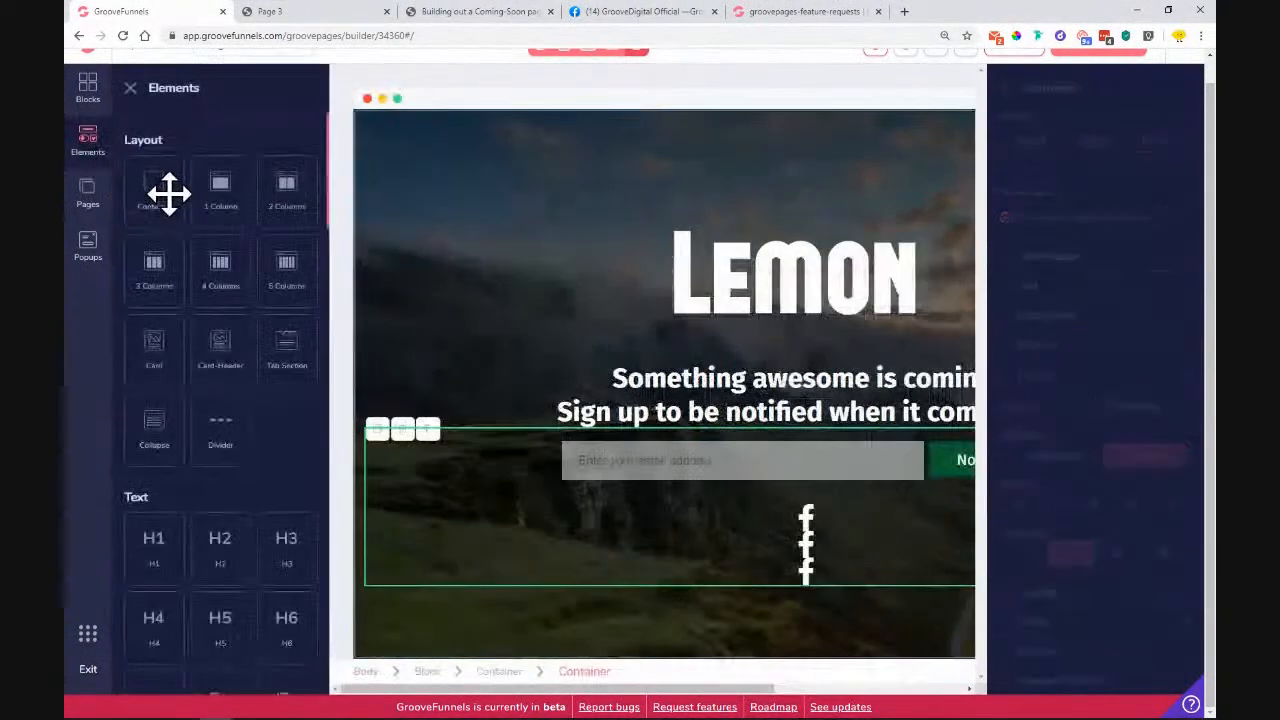
drag(151, 186, 571, 525)
click(818, 582)
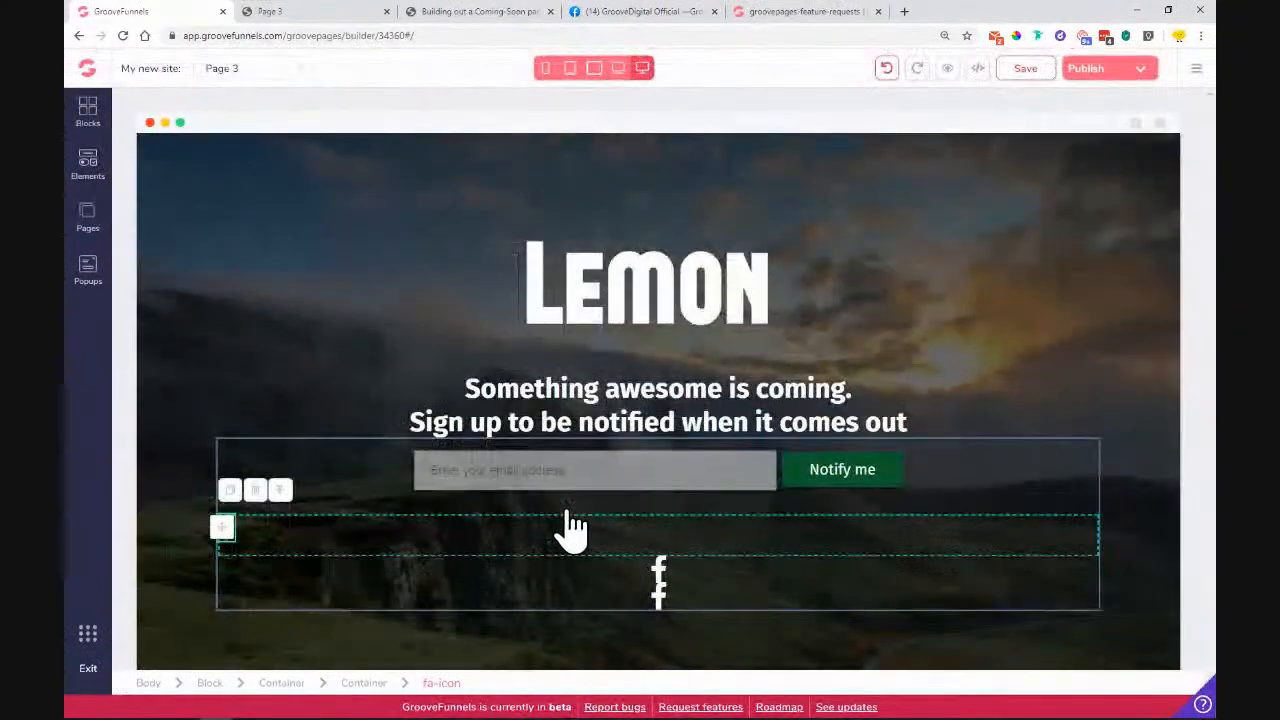
Step: Move the remaining two Facebook icons into the new container beside the first one
click(669, 562)
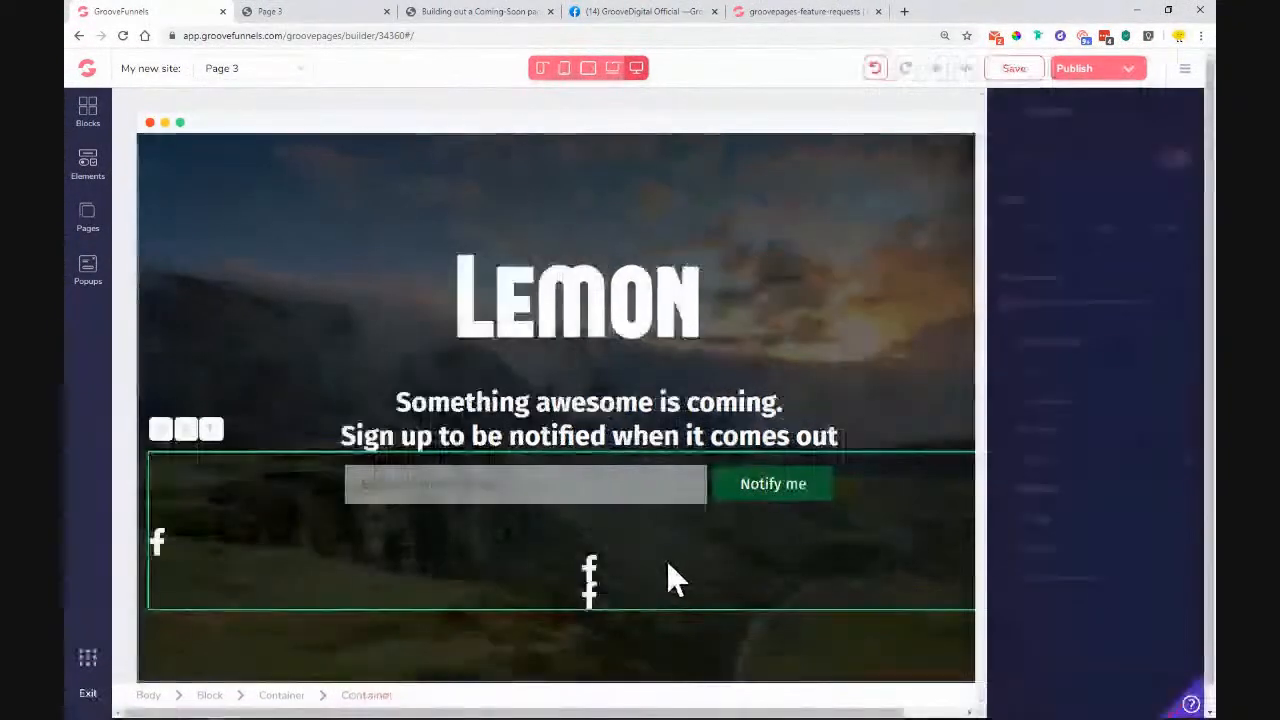
click(592, 580)
drag(588, 570, 523, 550)
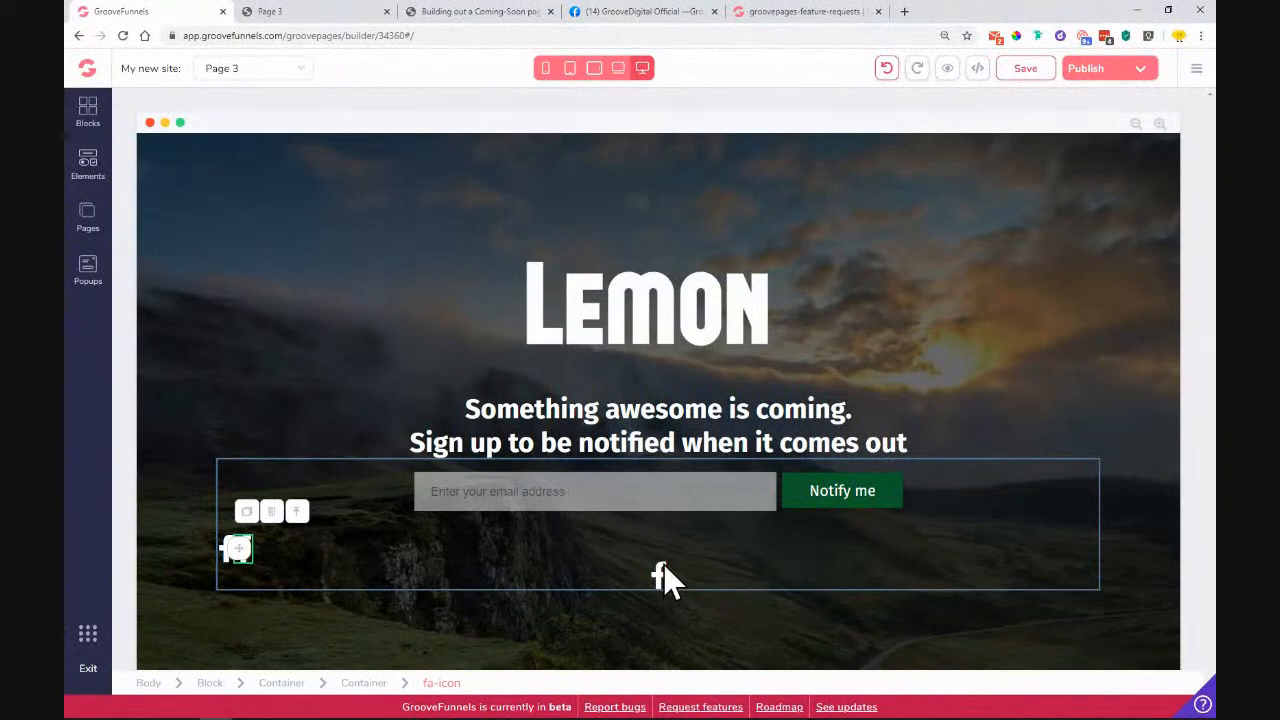
click(663, 575)
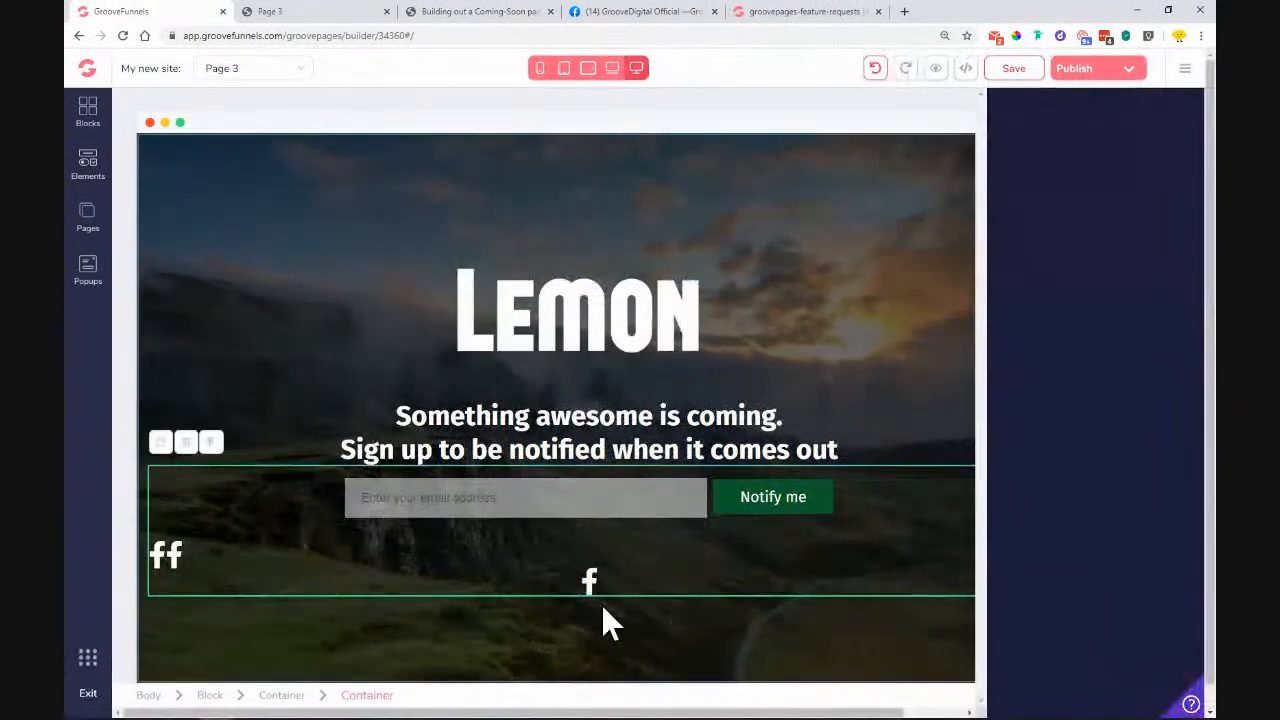
click(584, 584)
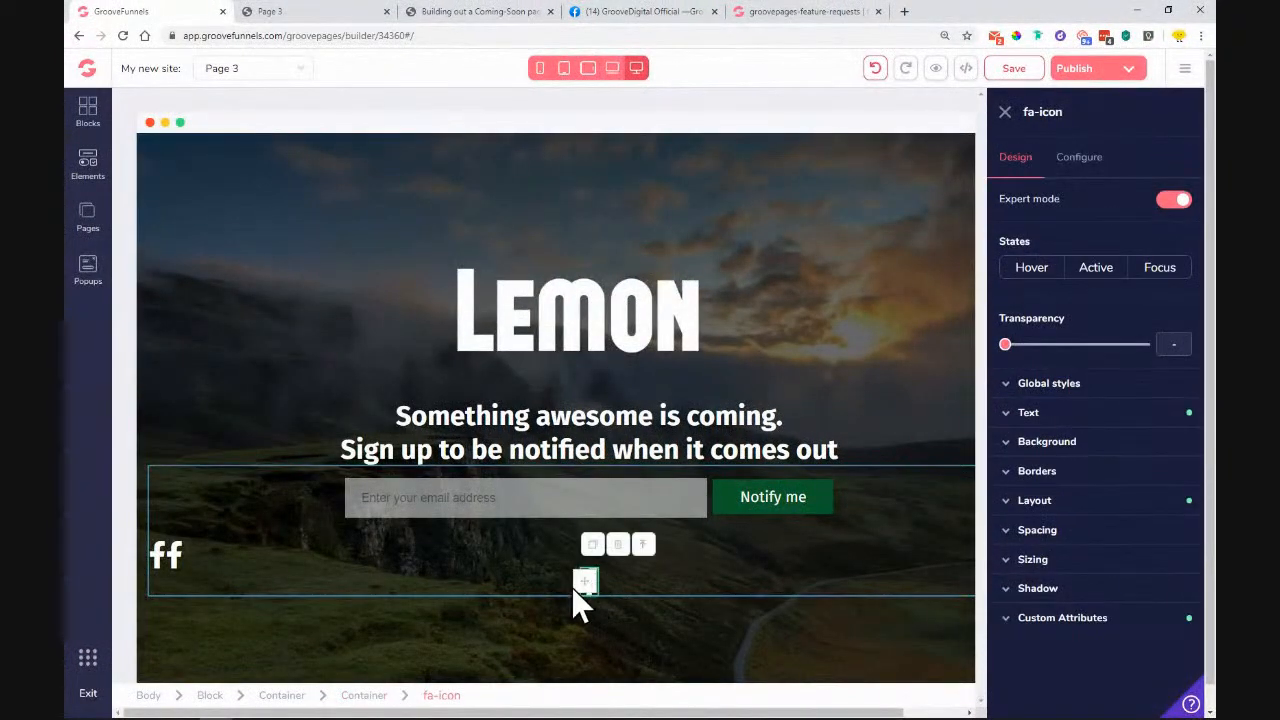
drag(584, 590, 557, 564)
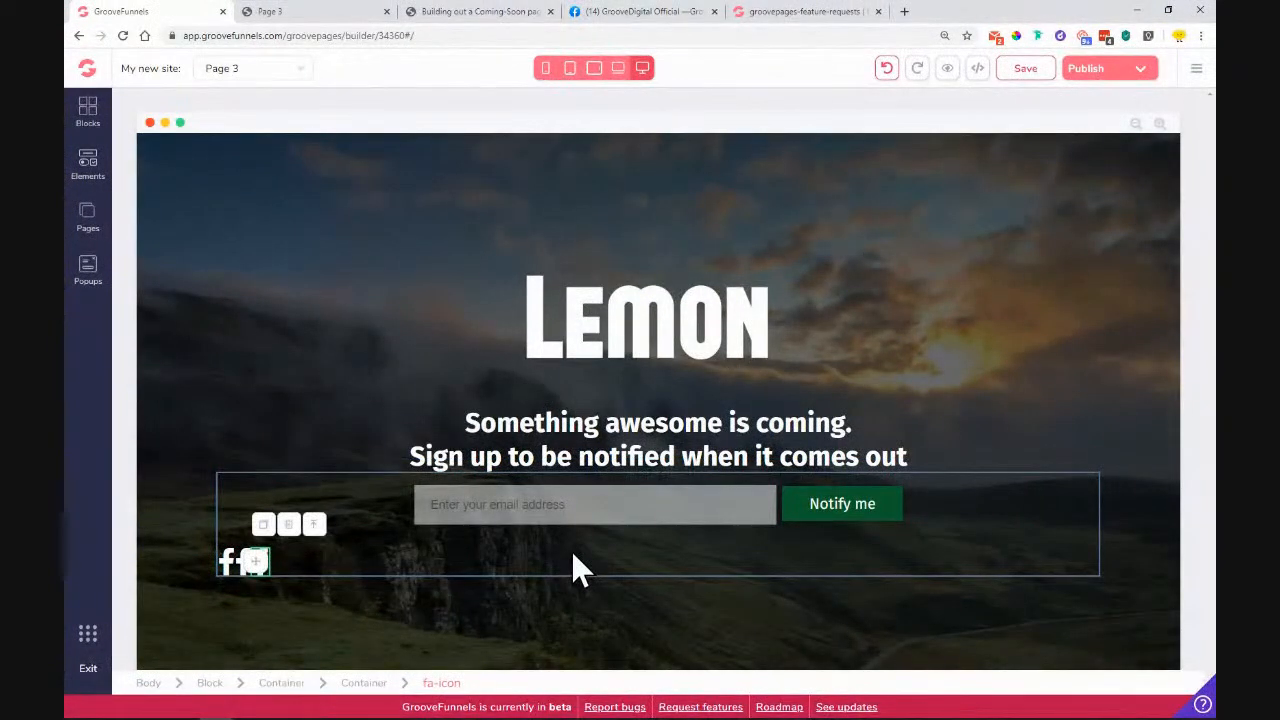
Step: Set the text alignment of the container holding the three Facebook icons to center
click(240, 574)
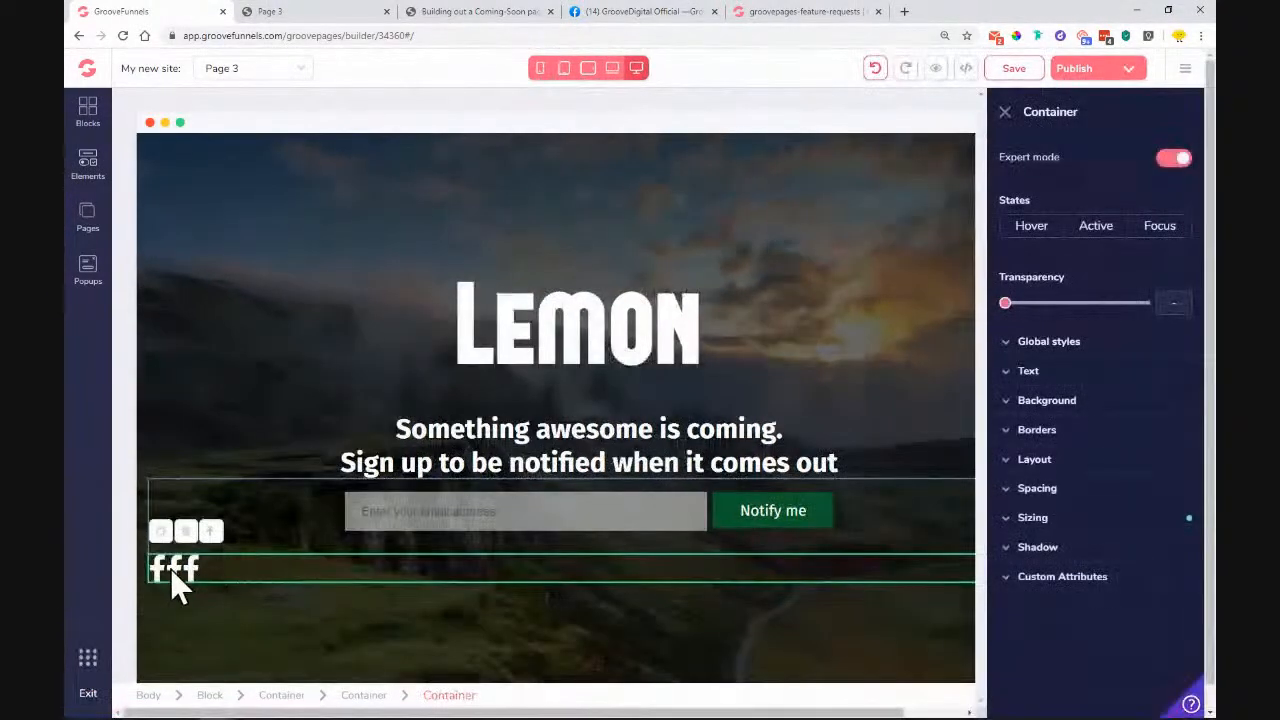
click(1068, 378)
click(1070, 515)
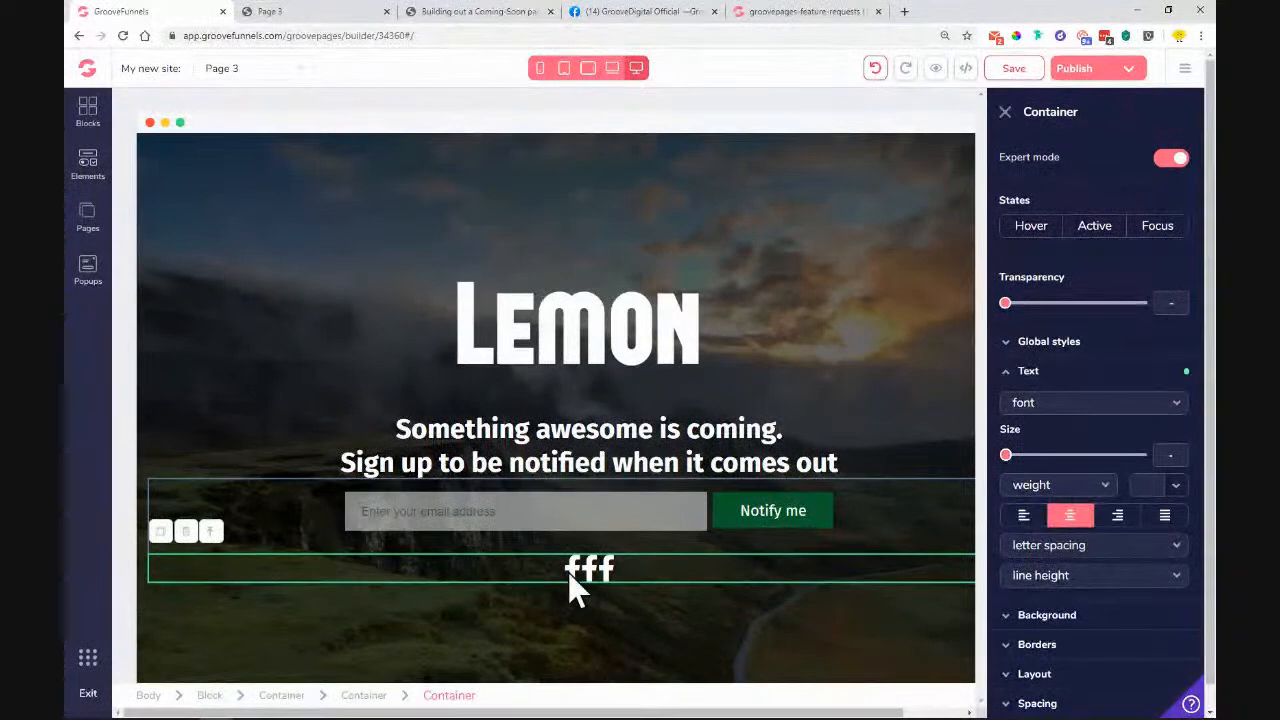
click(1117, 515)
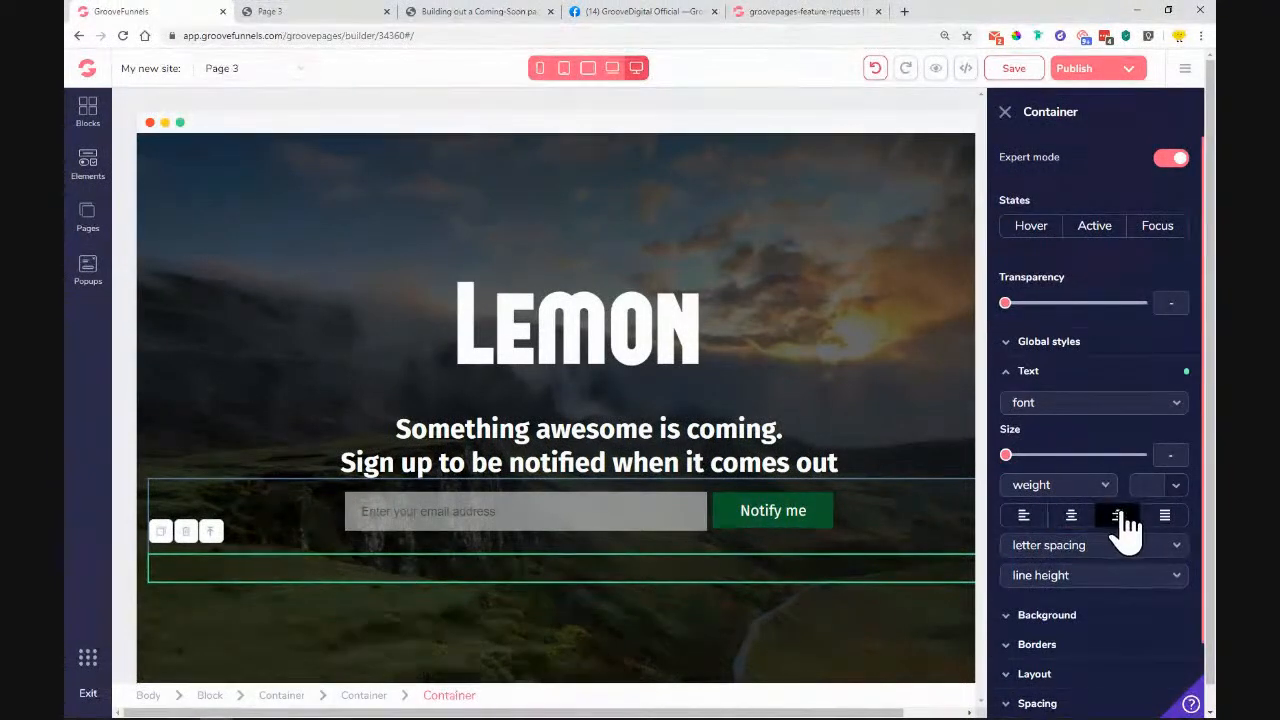
click(1068, 517)
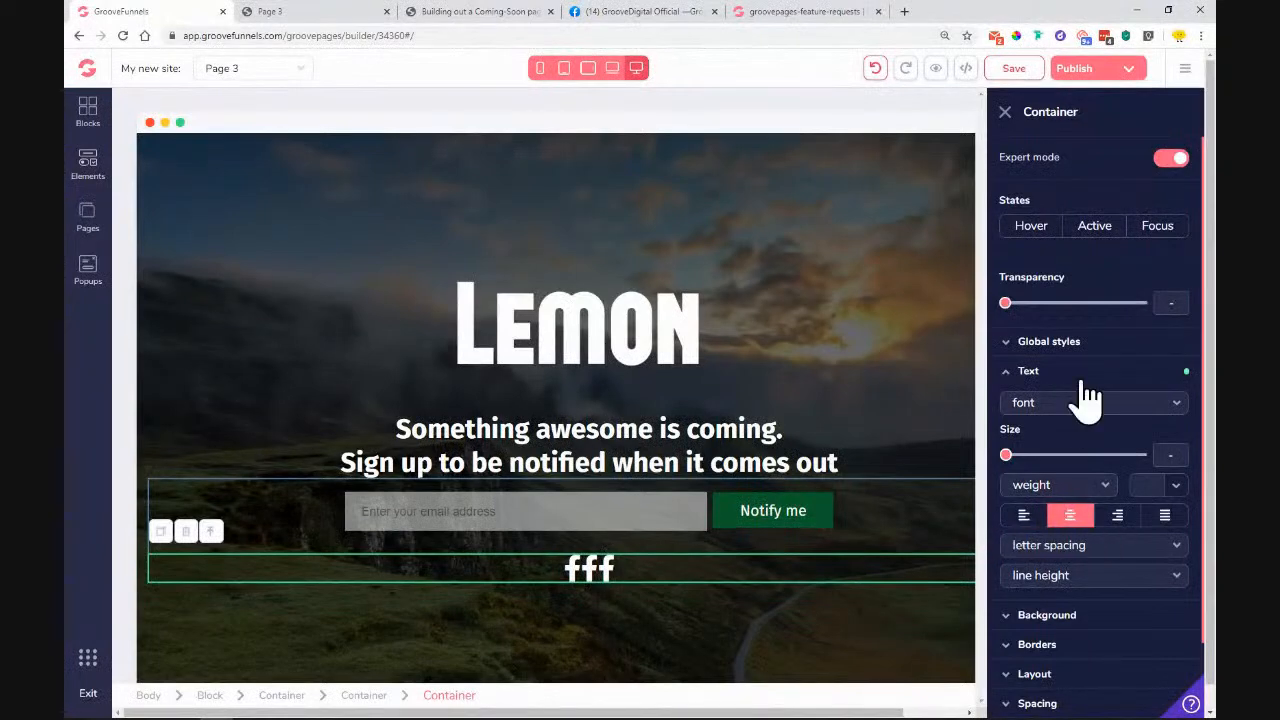
click(1026, 373)
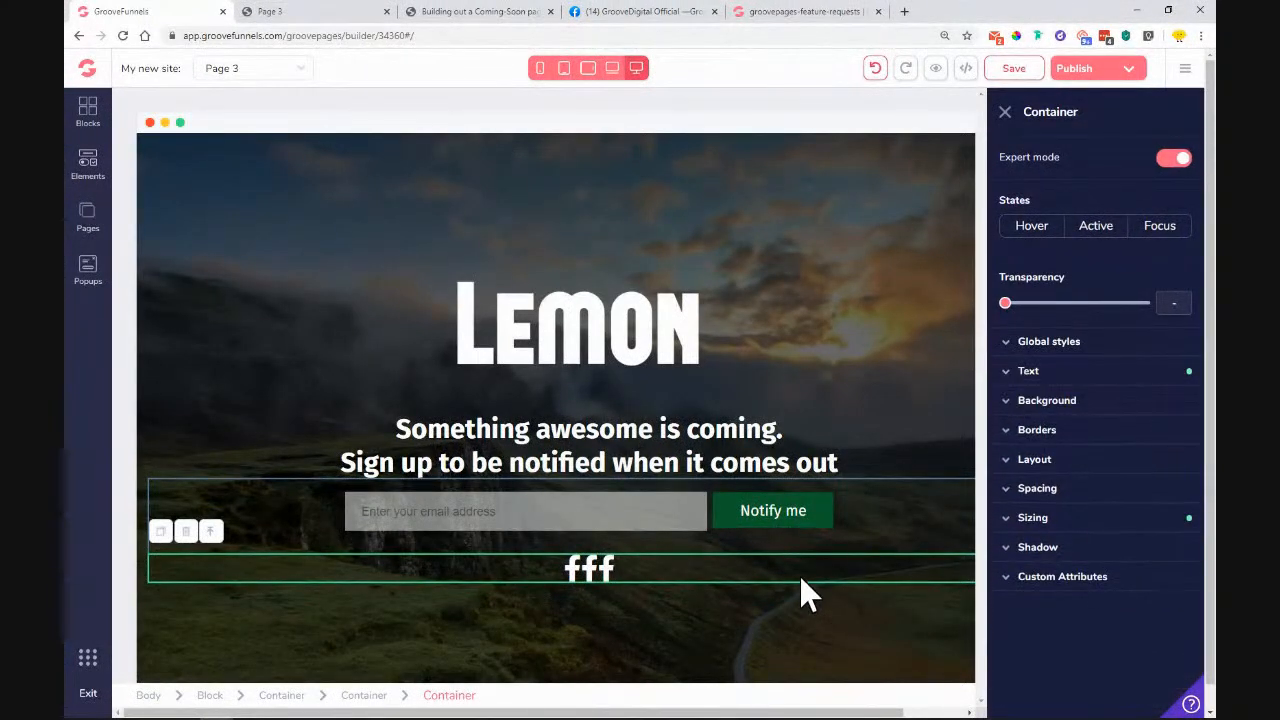
Step: Set the left and right padding of the middle Facebook icon to 2rem
click(588, 572)
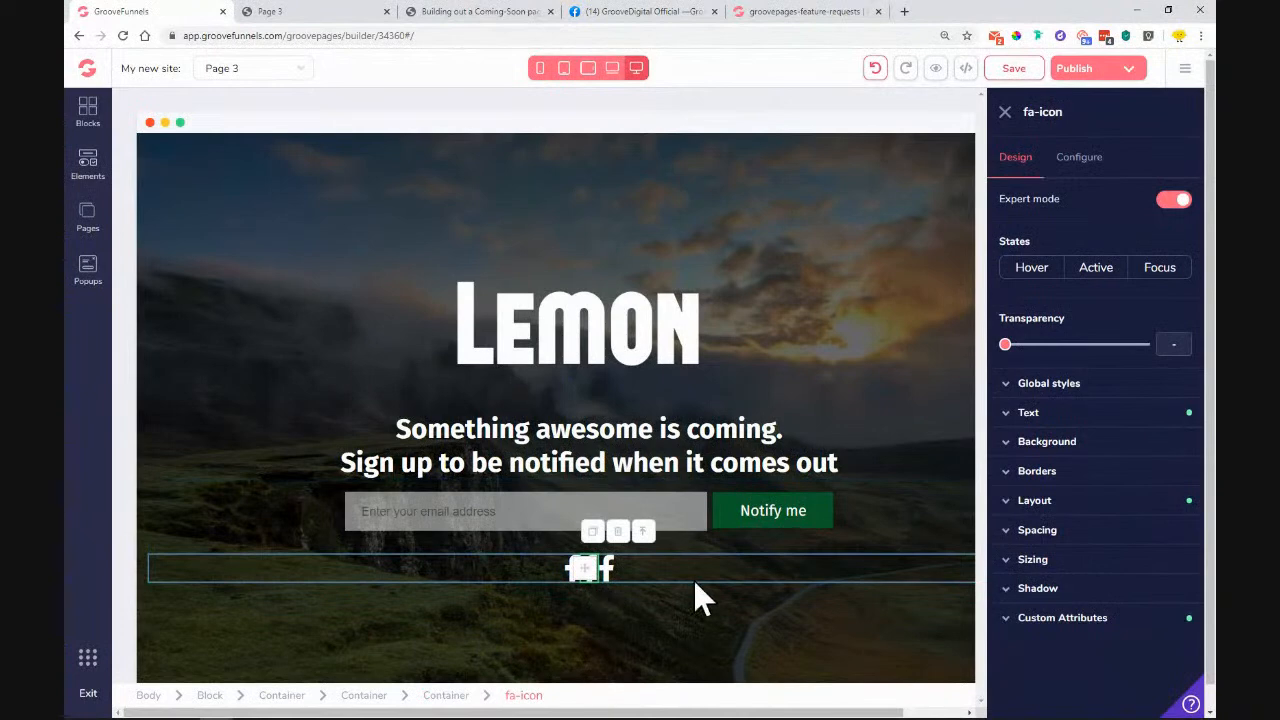
click(1101, 535)
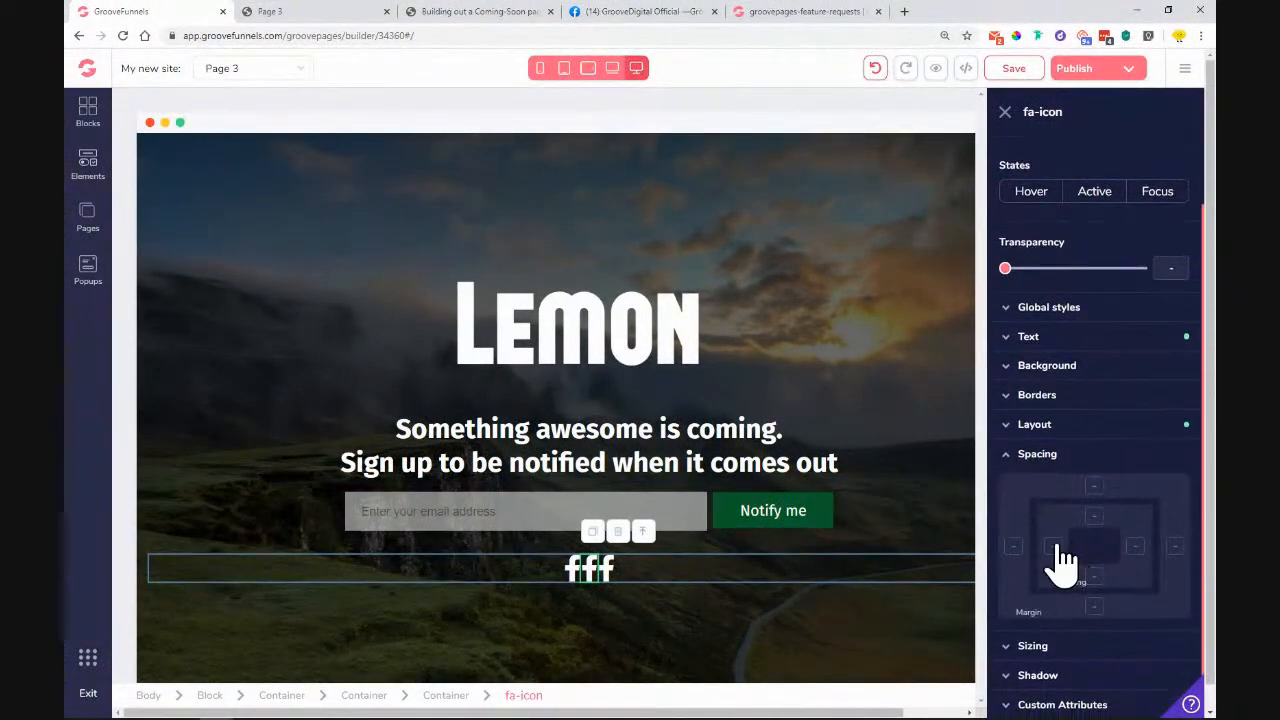
click(1055, 546)
click(1135, 546)
drag(1006, 637, 1097, 662)
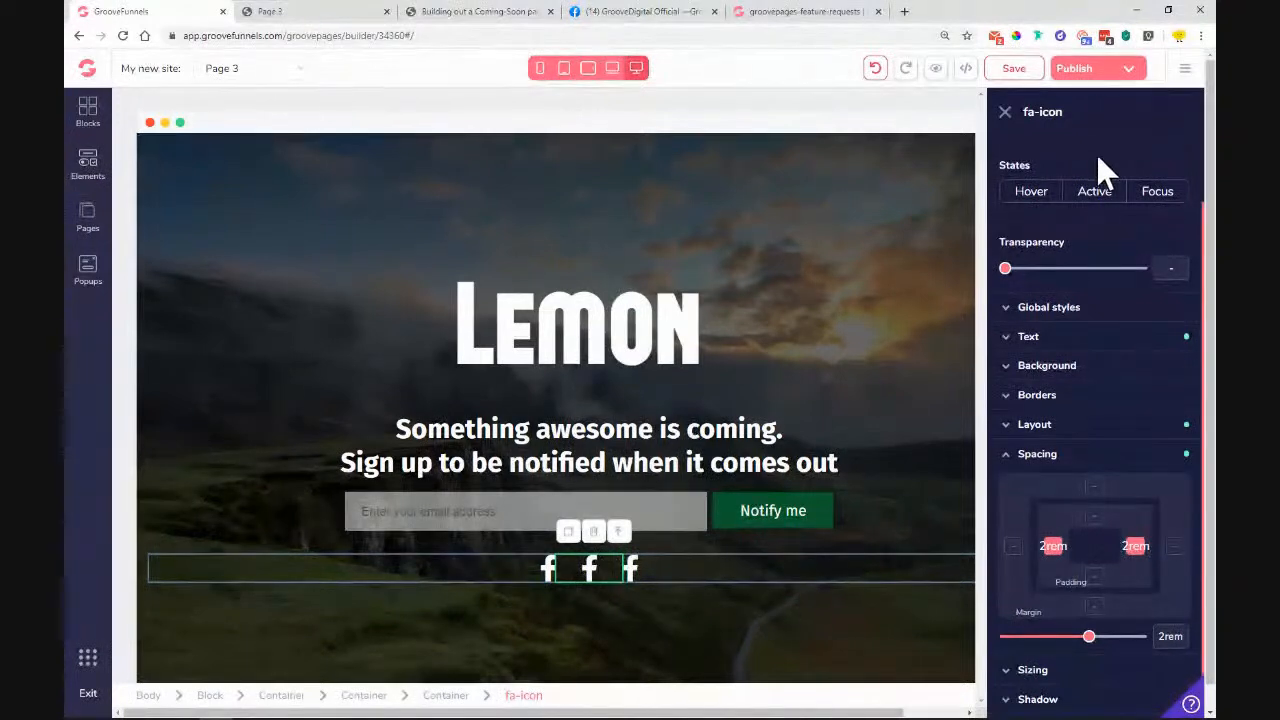
Step: Replace the middle Facebook icon with the plain Twitter bird icon and update it
scroll(1060, 245, up, 2)
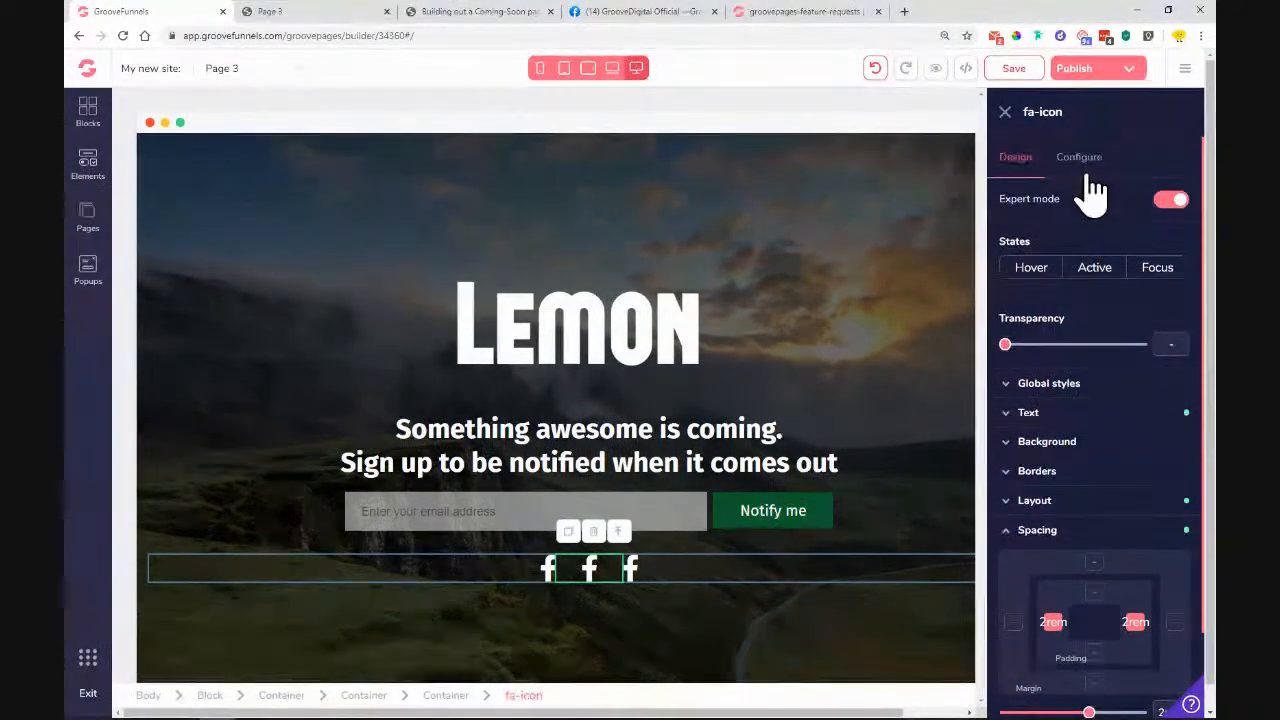
click(1080, 160)
triple_click(1125, 235)
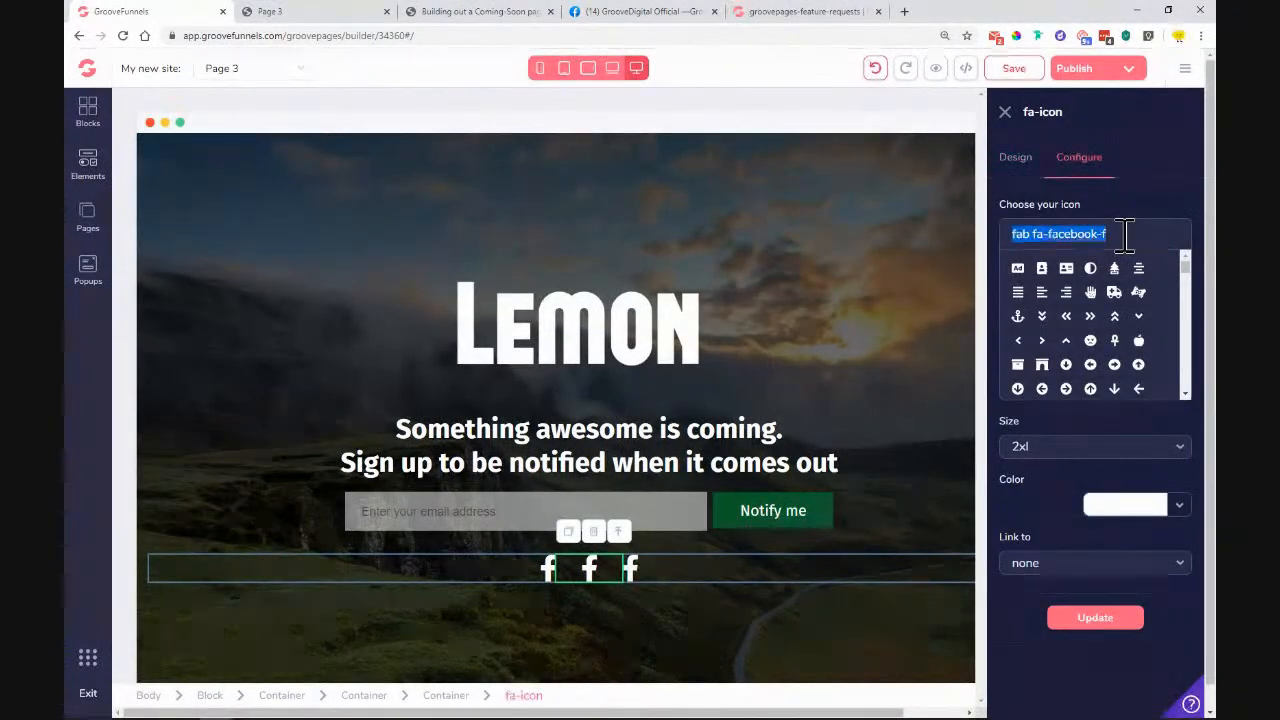
text(twitte)
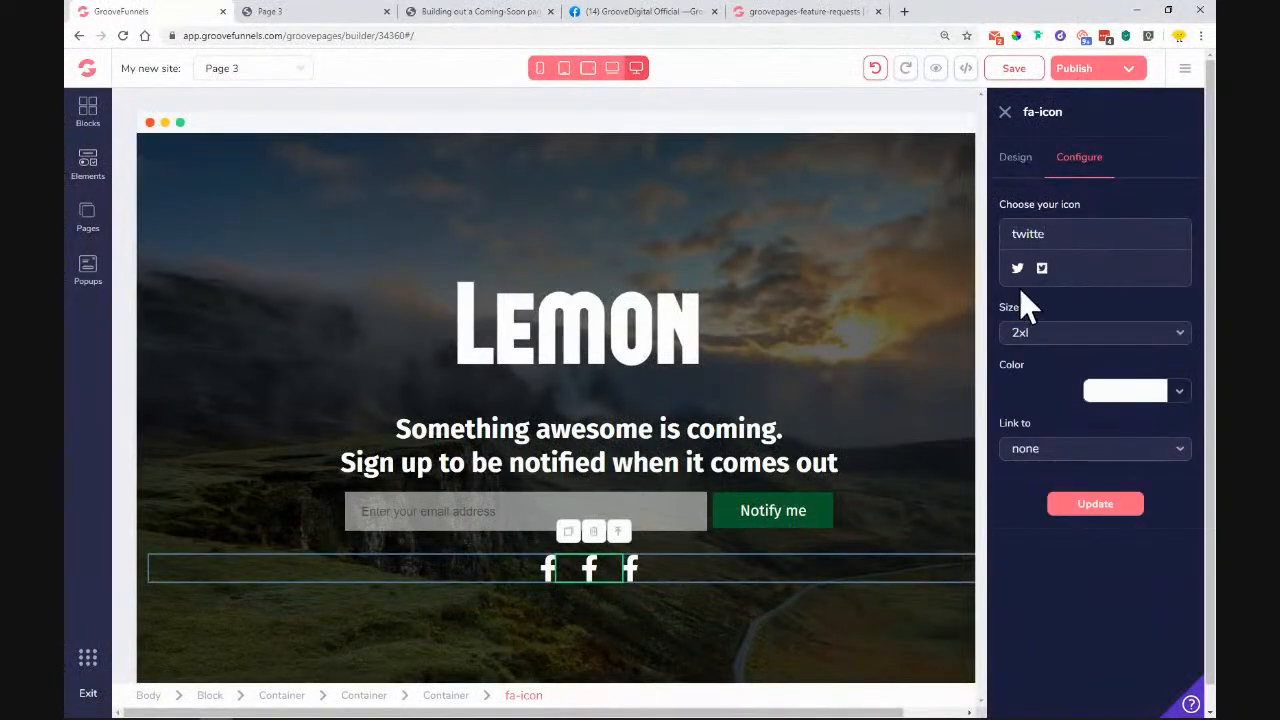
click(1022, 280)
click(1108, 508)
click(1106, 625)
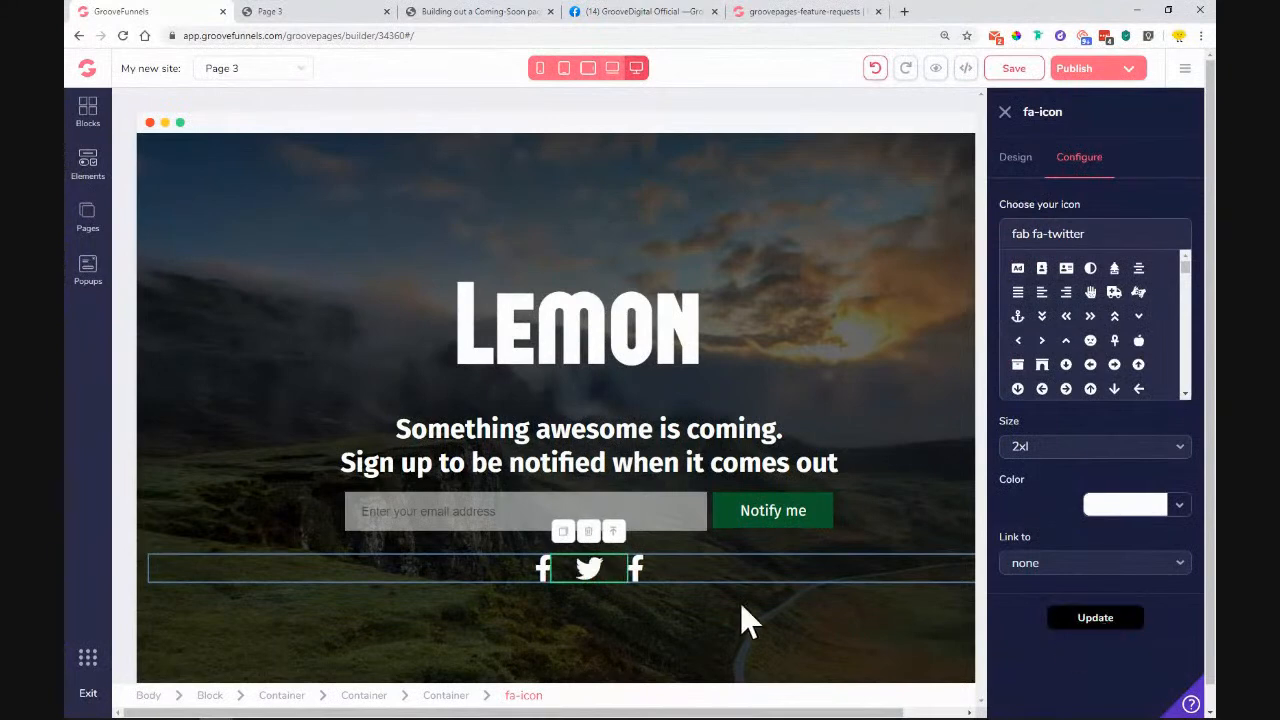
Step: Replace the last Facebook icon in the row with the outlined Instagram icon and update it
click(644, 569)
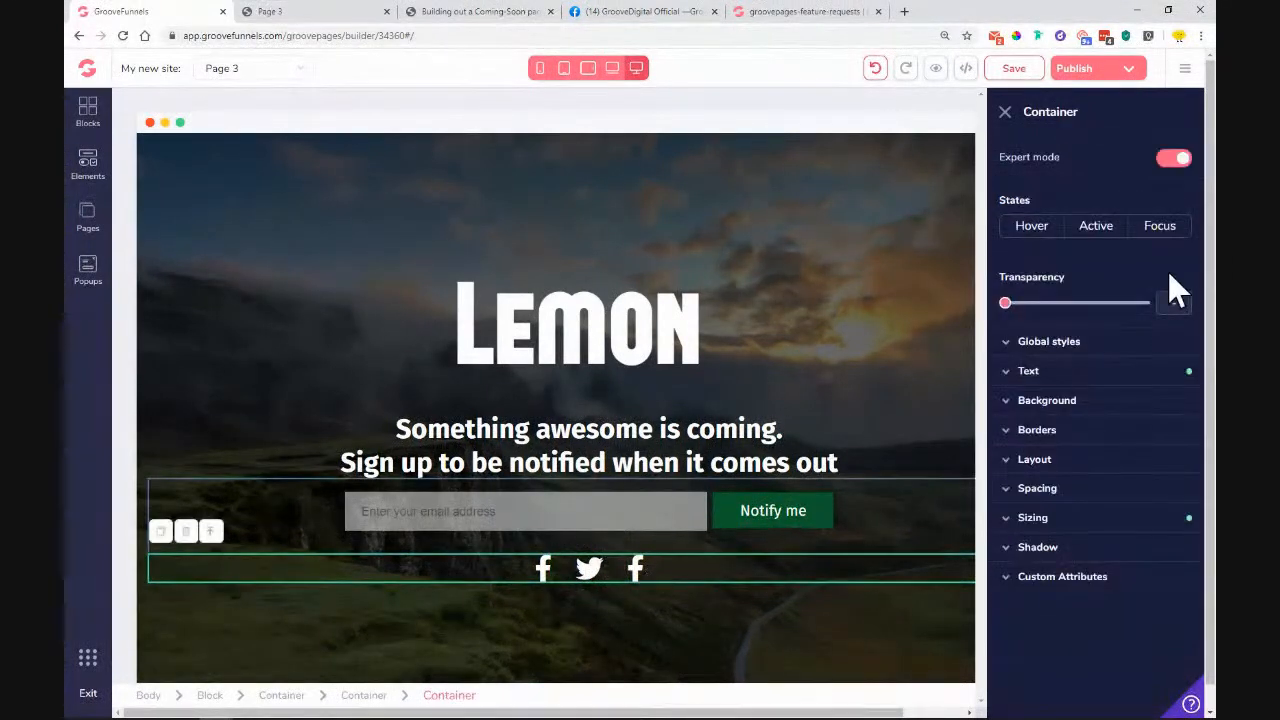
click(640, 567)
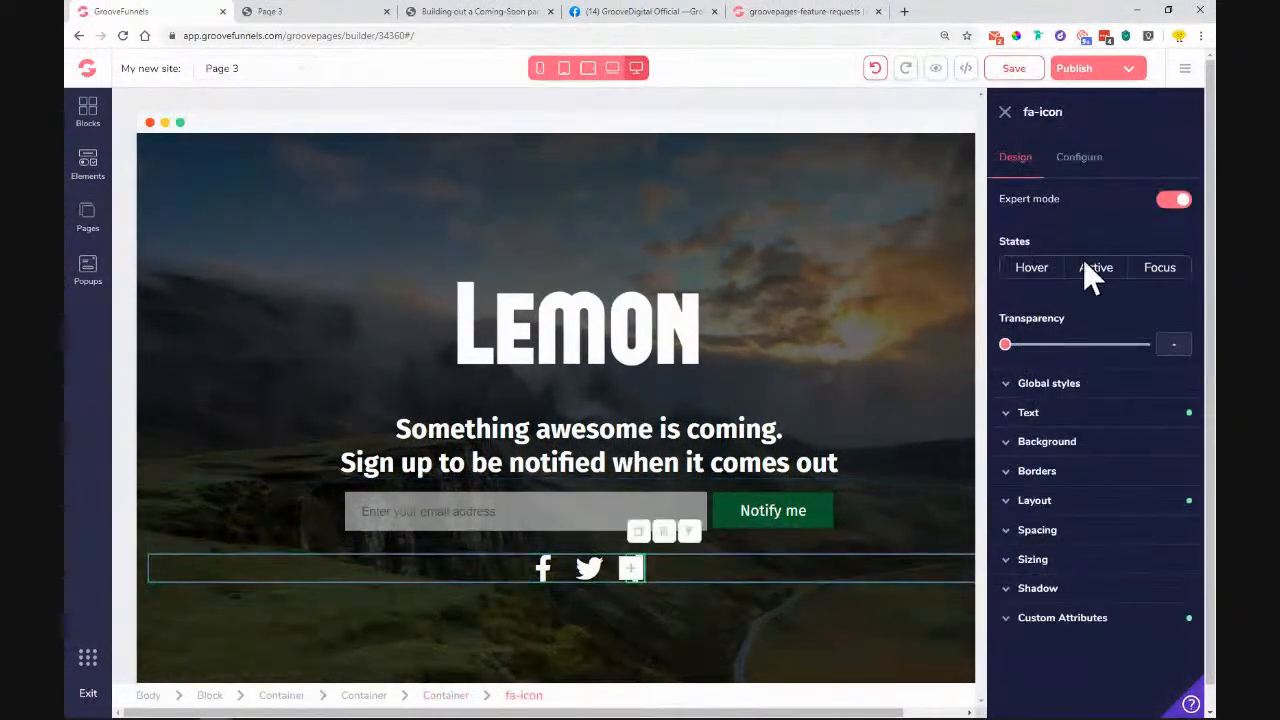
click(1080, 158)
text(insta)
click(1017, 268)
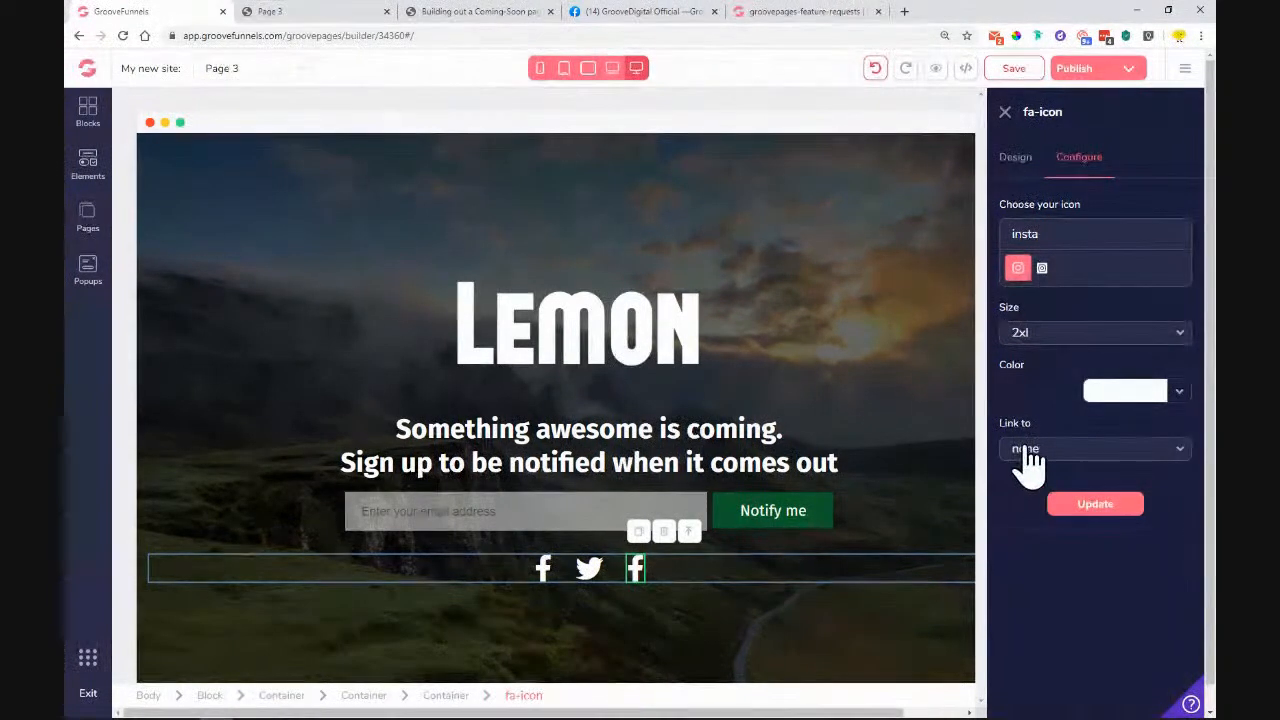
click(1118, 512)
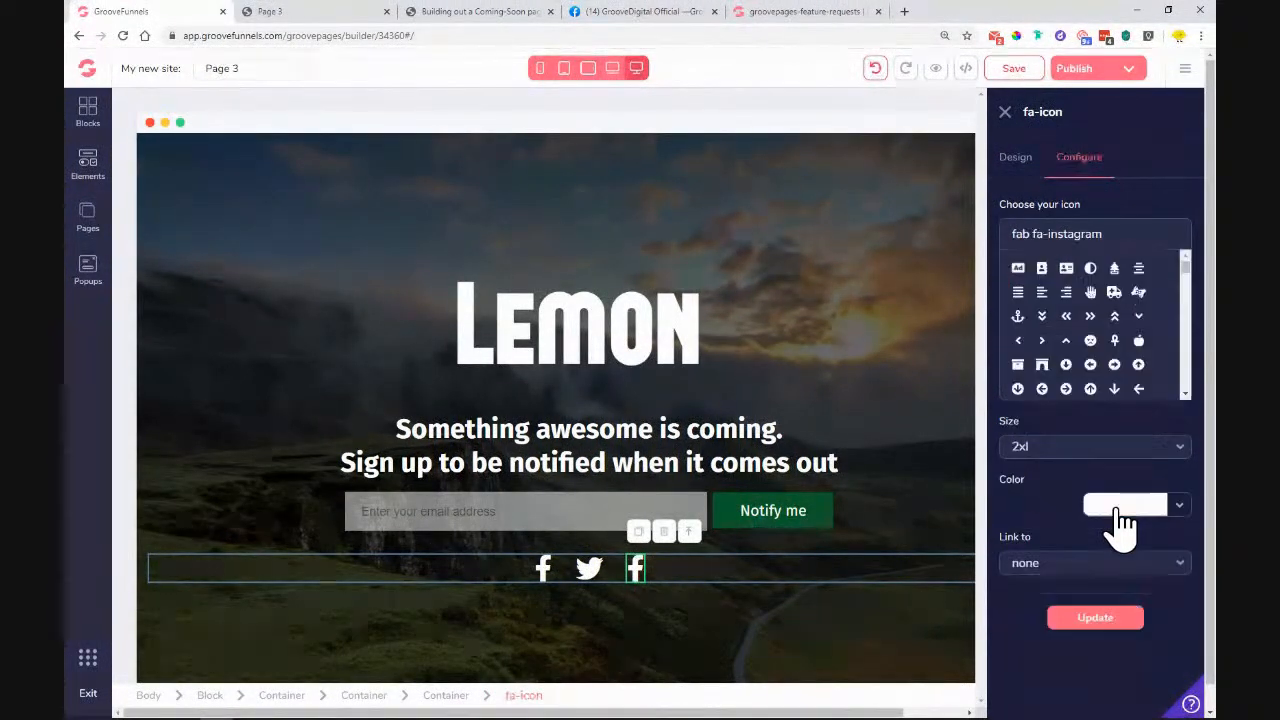
click(1124, 622)
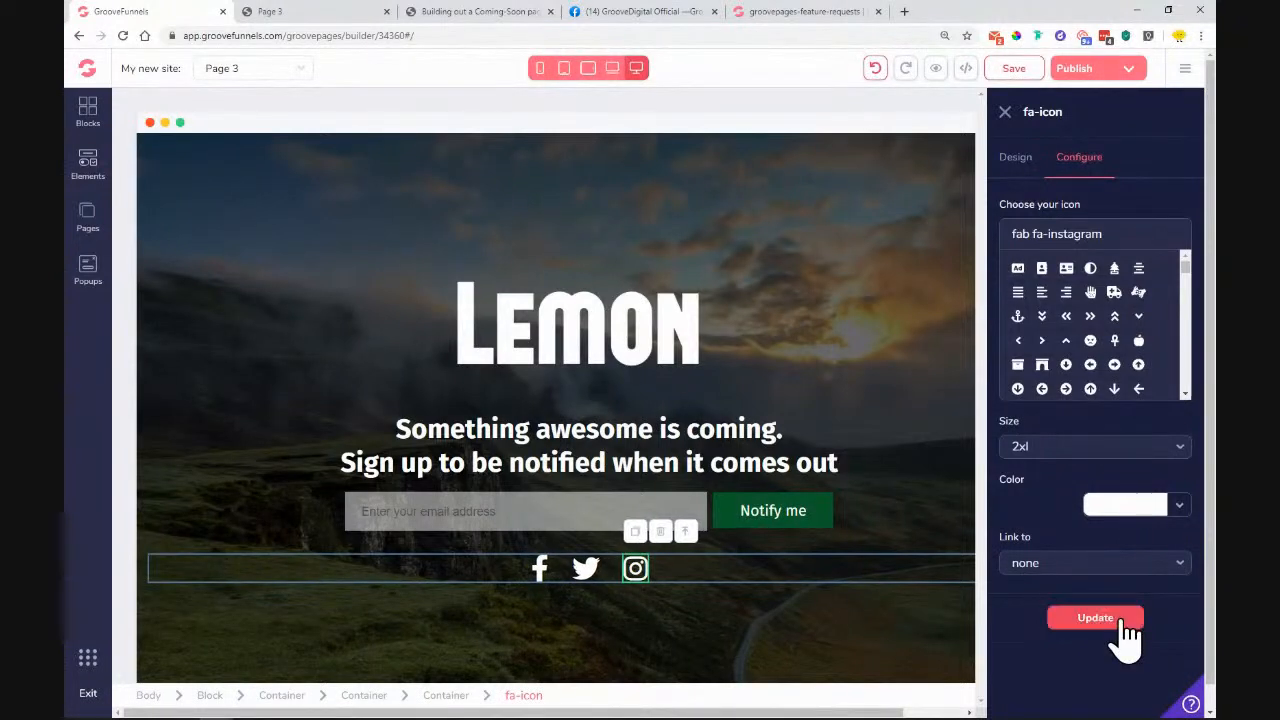
click(1124, 622)
Step: Save the finished page and view its publish settings without publishing
click(1005, 112)
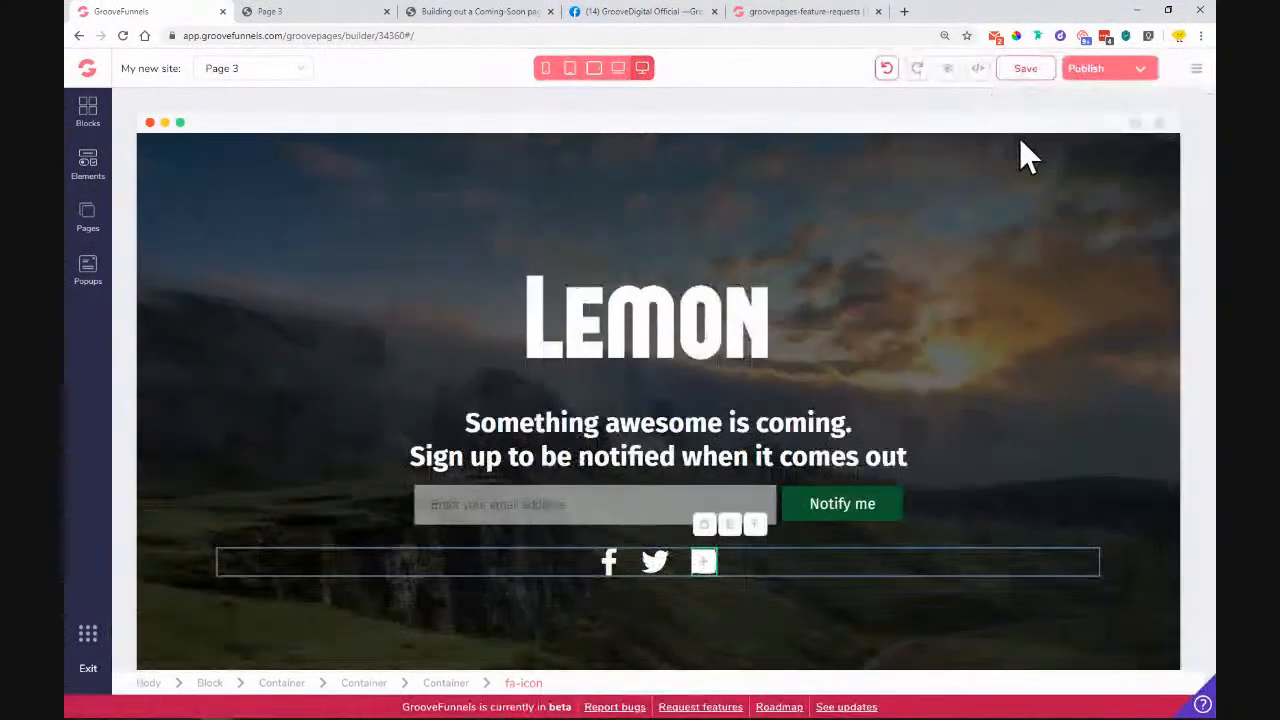
click(1012, 78)
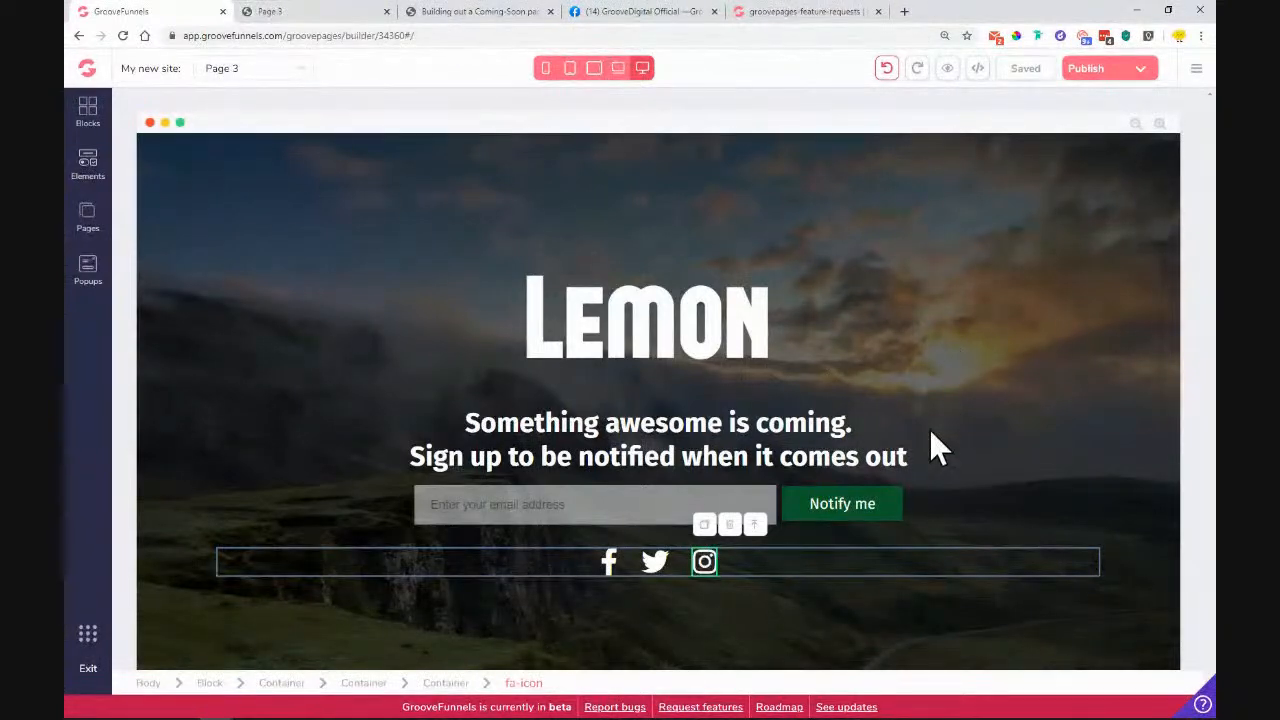
click(322, 266)
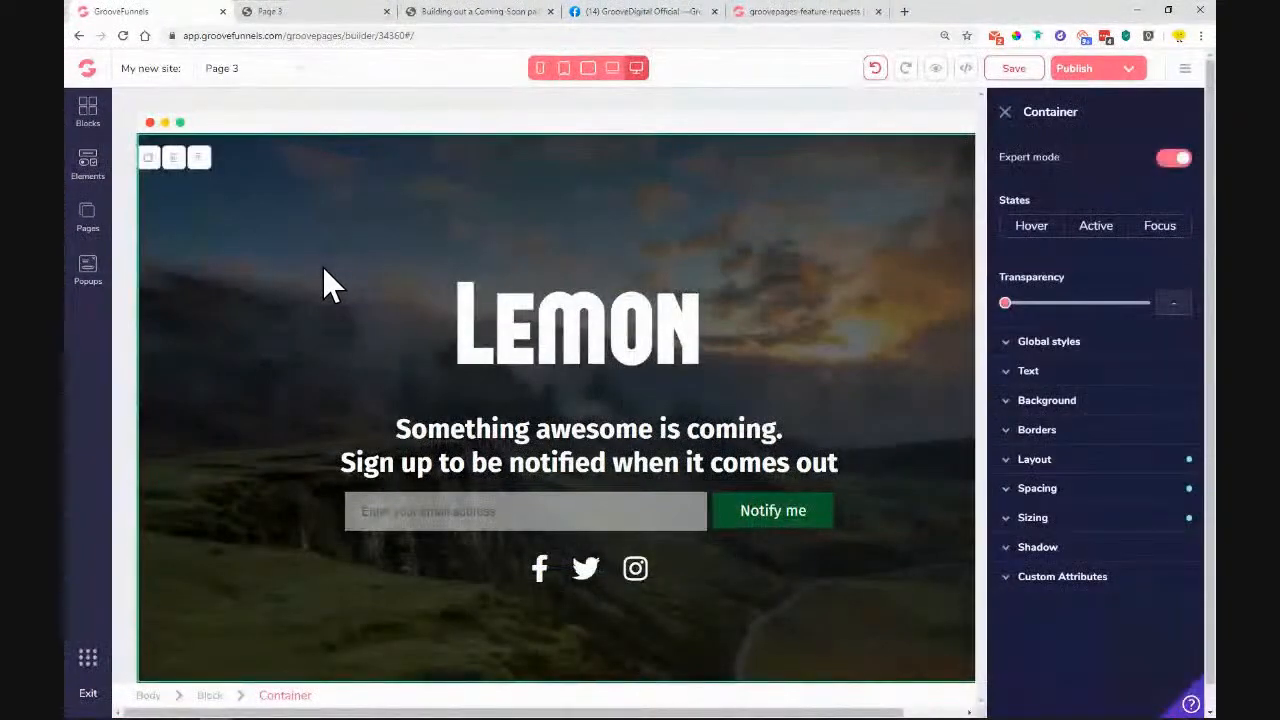
click(1006, 113)
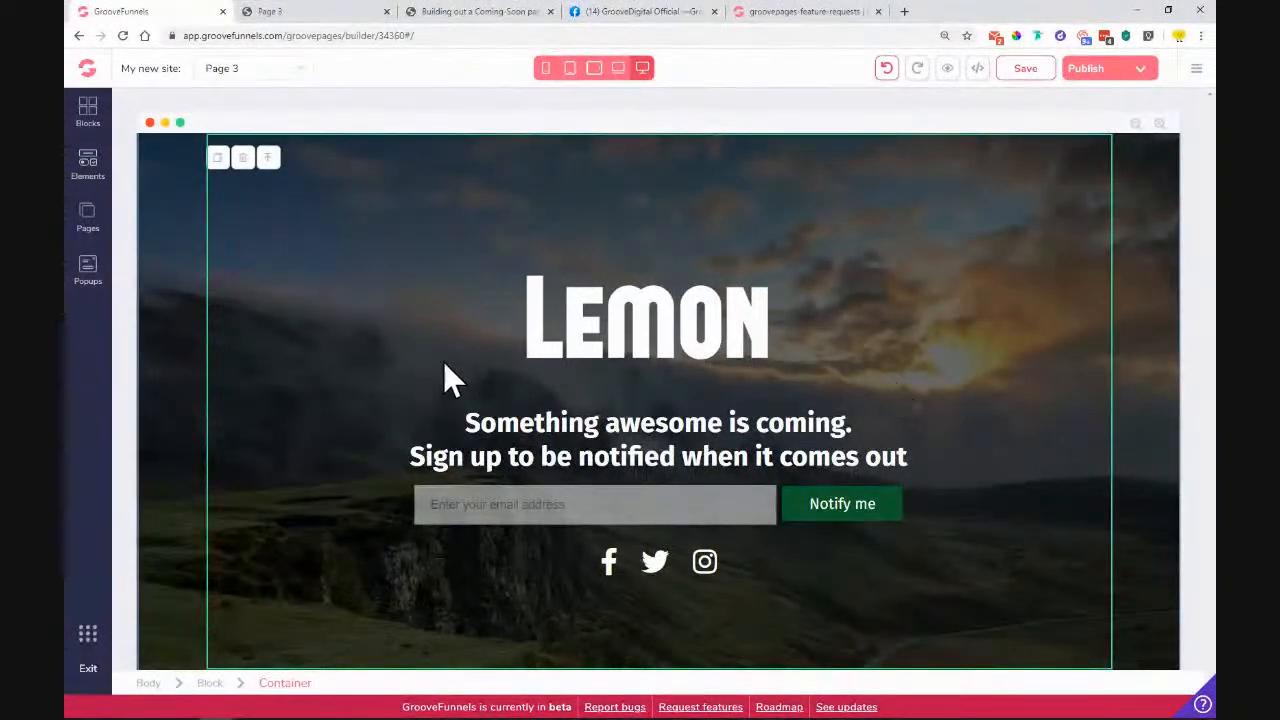
click(1080, 72)
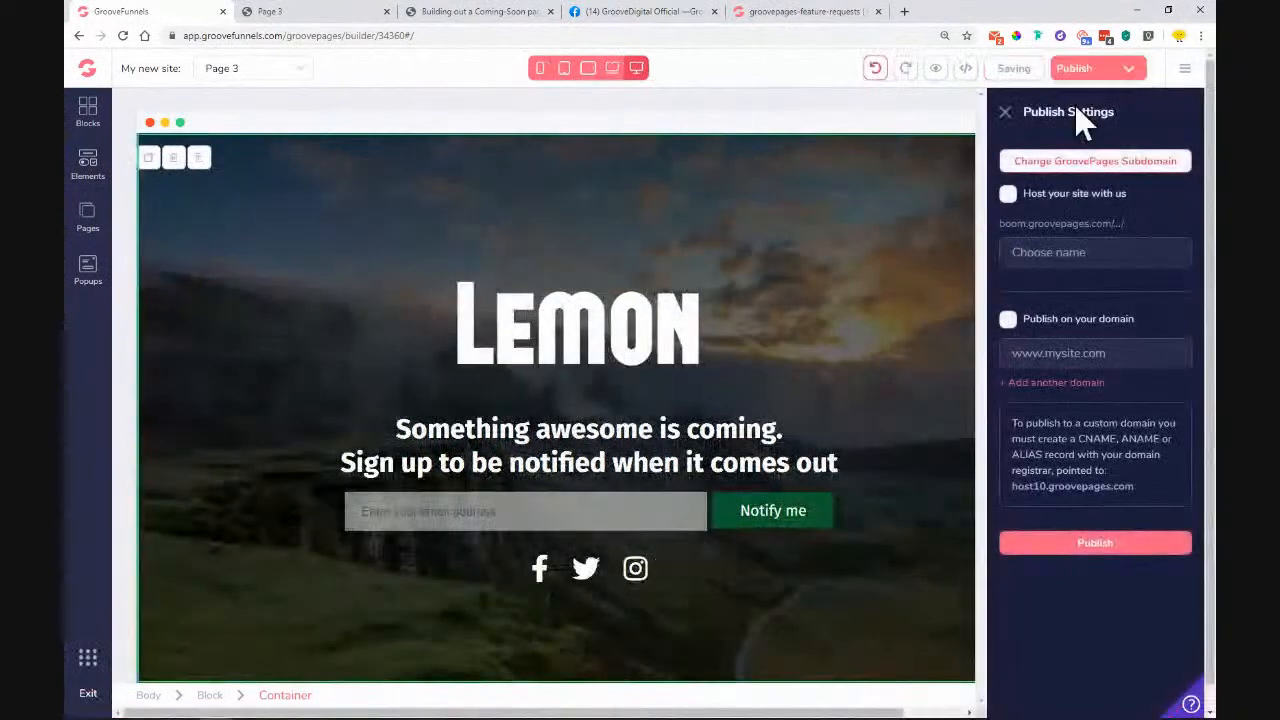
click(1005, 110)
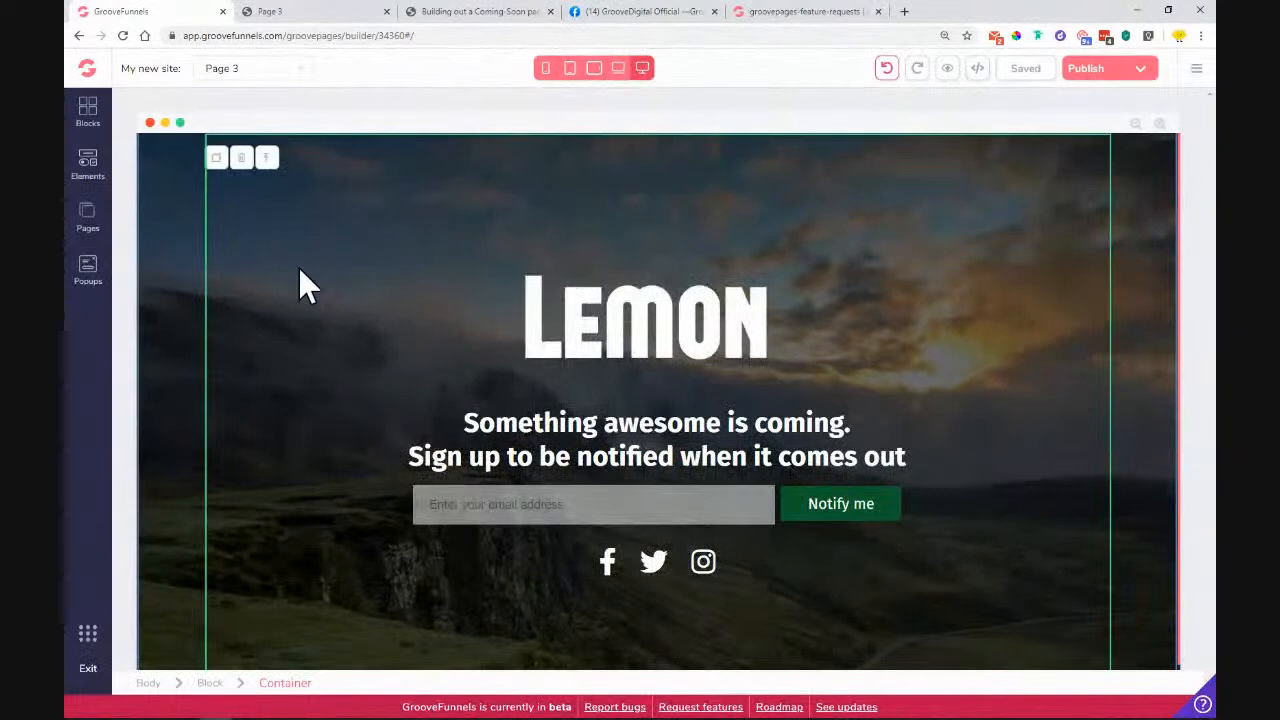
Step: Open Page 2 and the Home page of the site to review the other two coming-soon designs
click(88, 218)
click(235, 256)
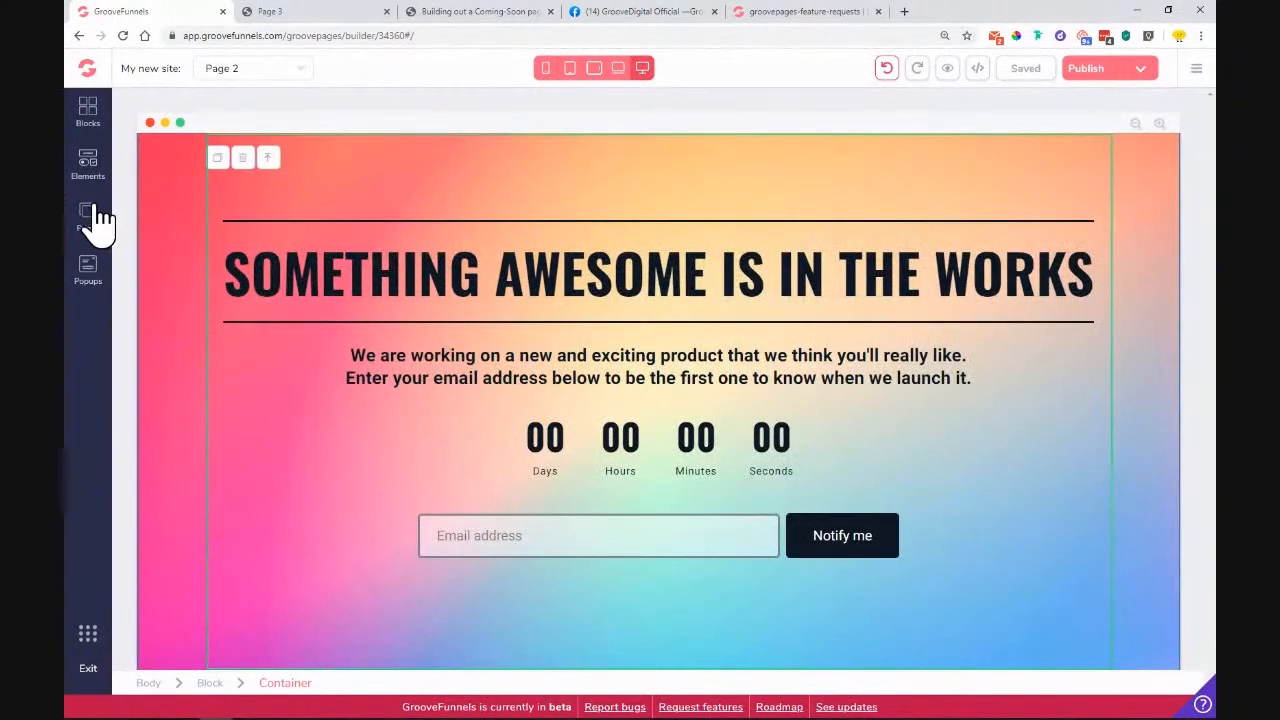
click(100, 222)
click(209, 215)
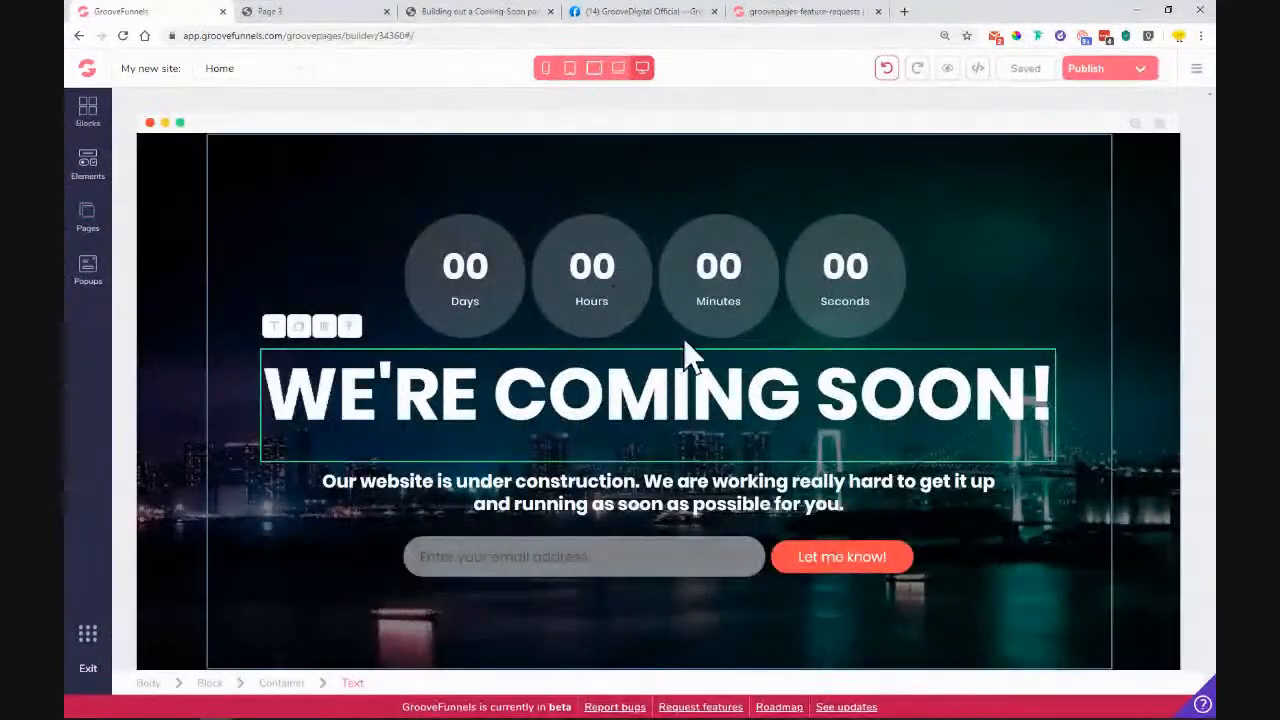
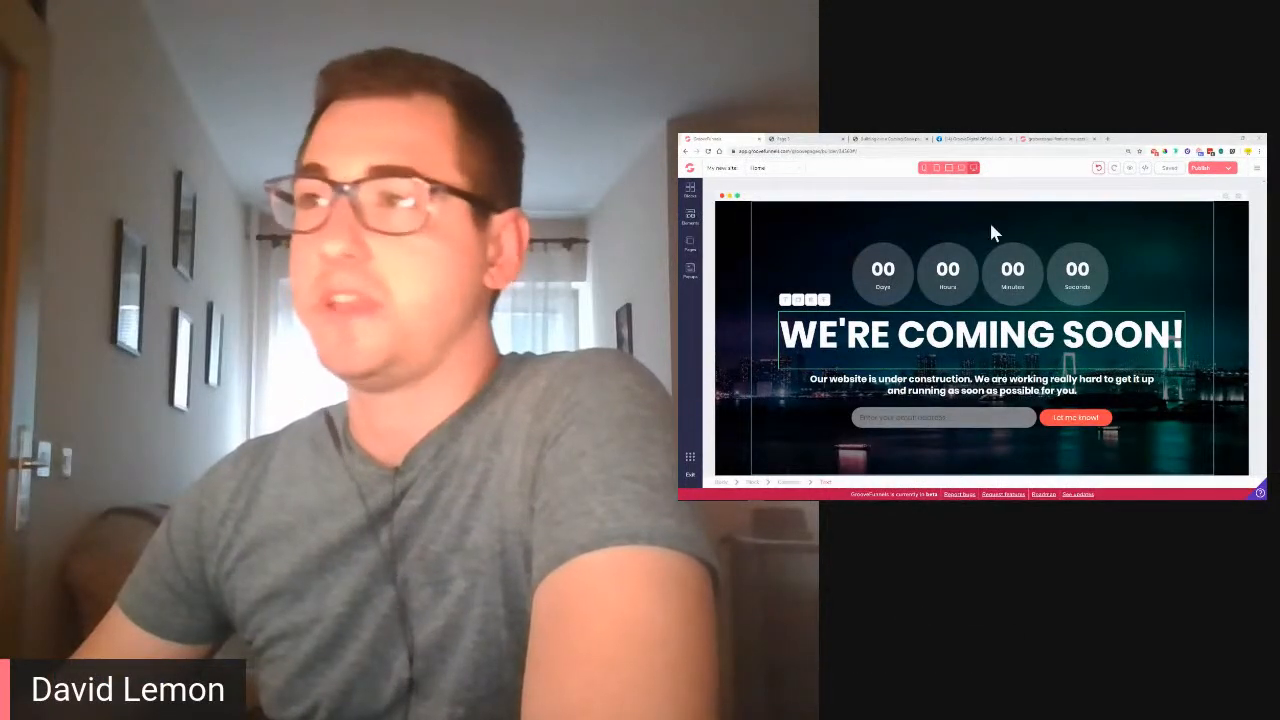
Step: Switch to the GrooveDigital Official group on Facebook and look through its Live Demos posts for the landing page training
click(979, 142)
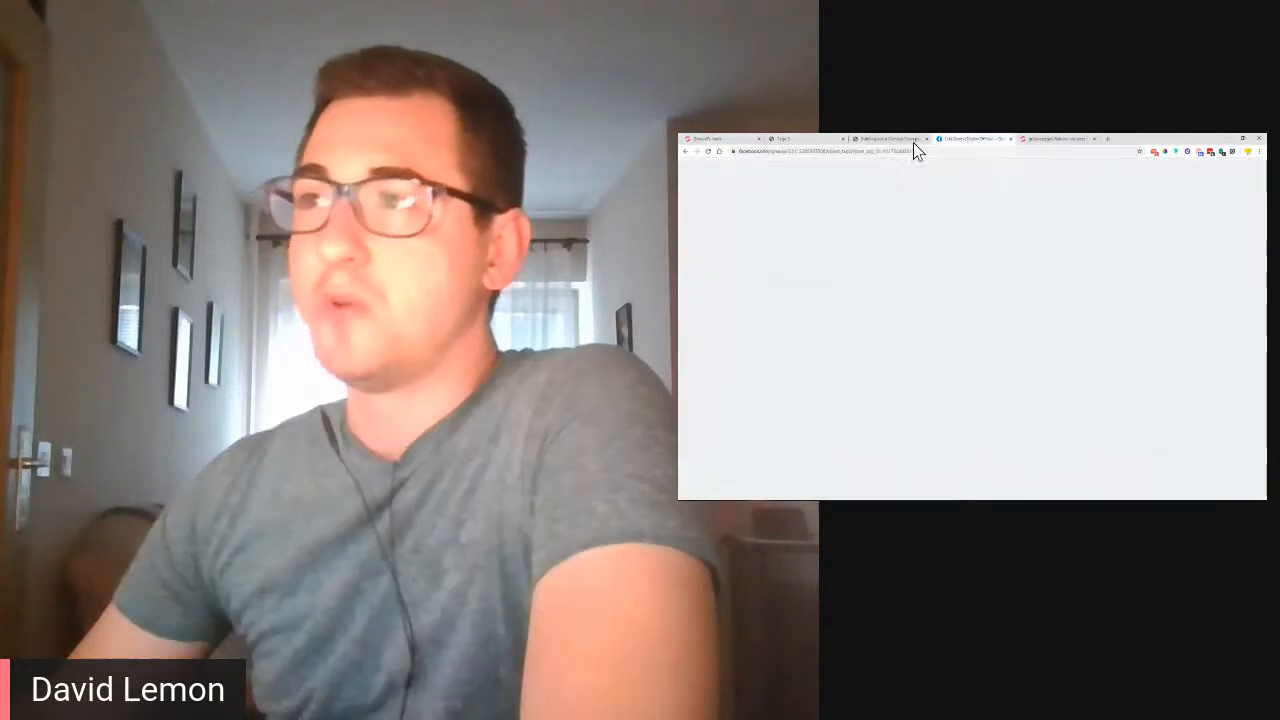
scroll(828, 330, down, 15)
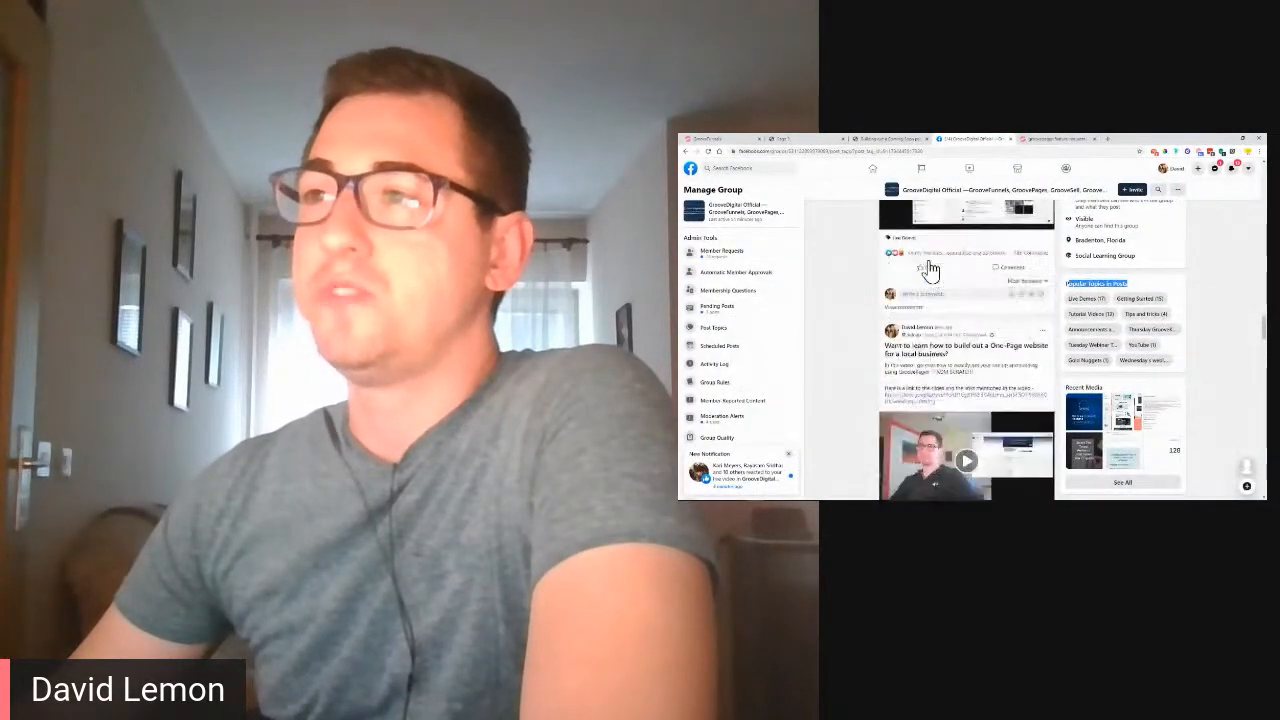
scroll(930, 268, up, 15)
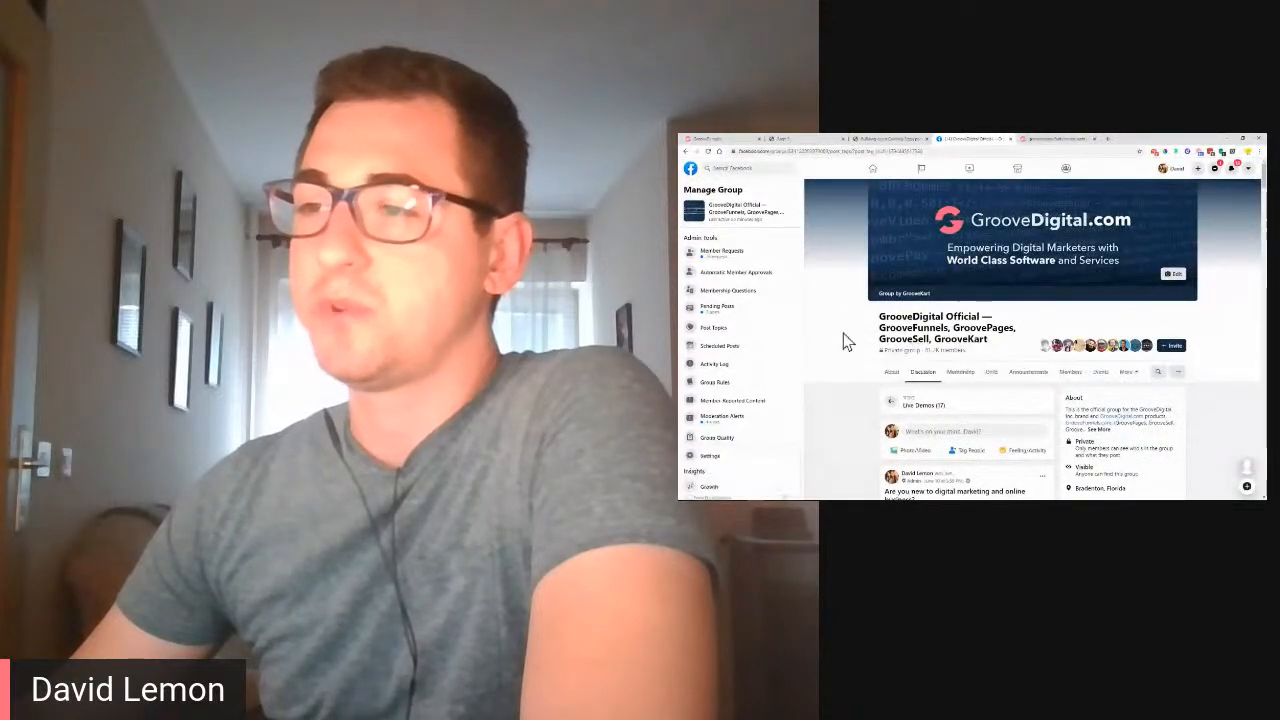
scroll(840, 340, down, 3)
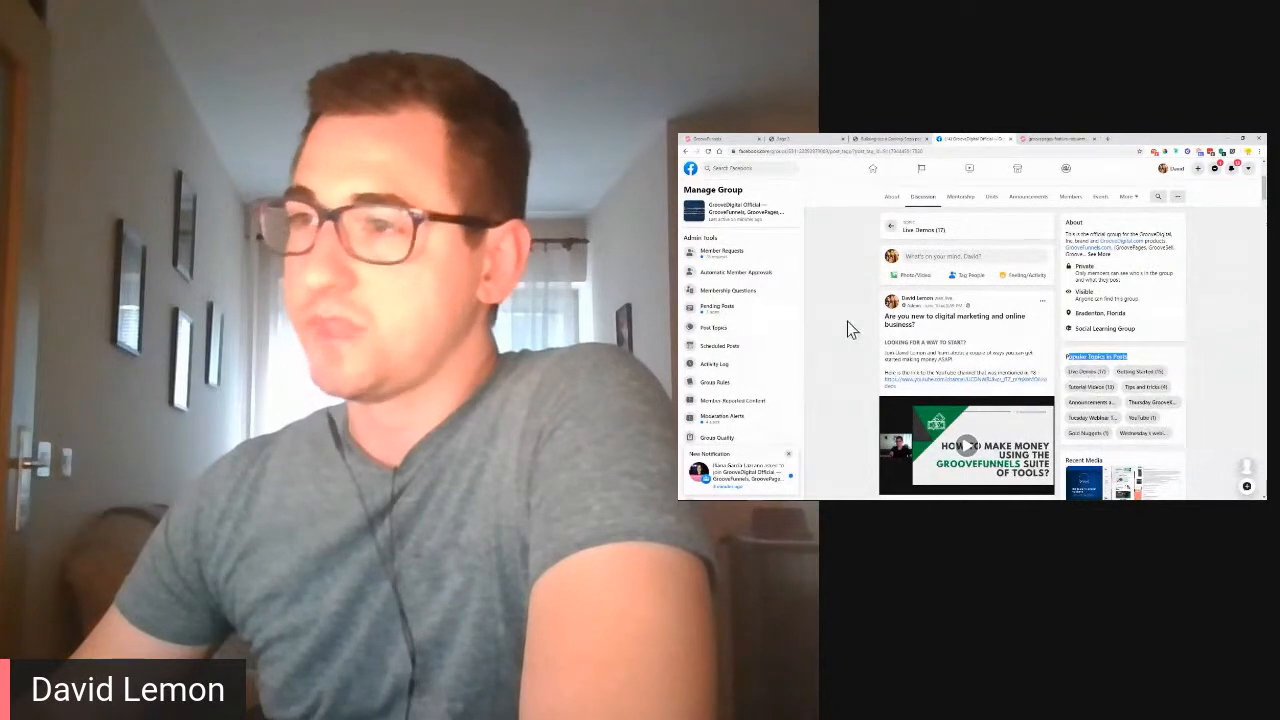
scroll(847, 321, down, 10)
scroll(978, 340, down, 15)
scroll(858, 286, down, 10)
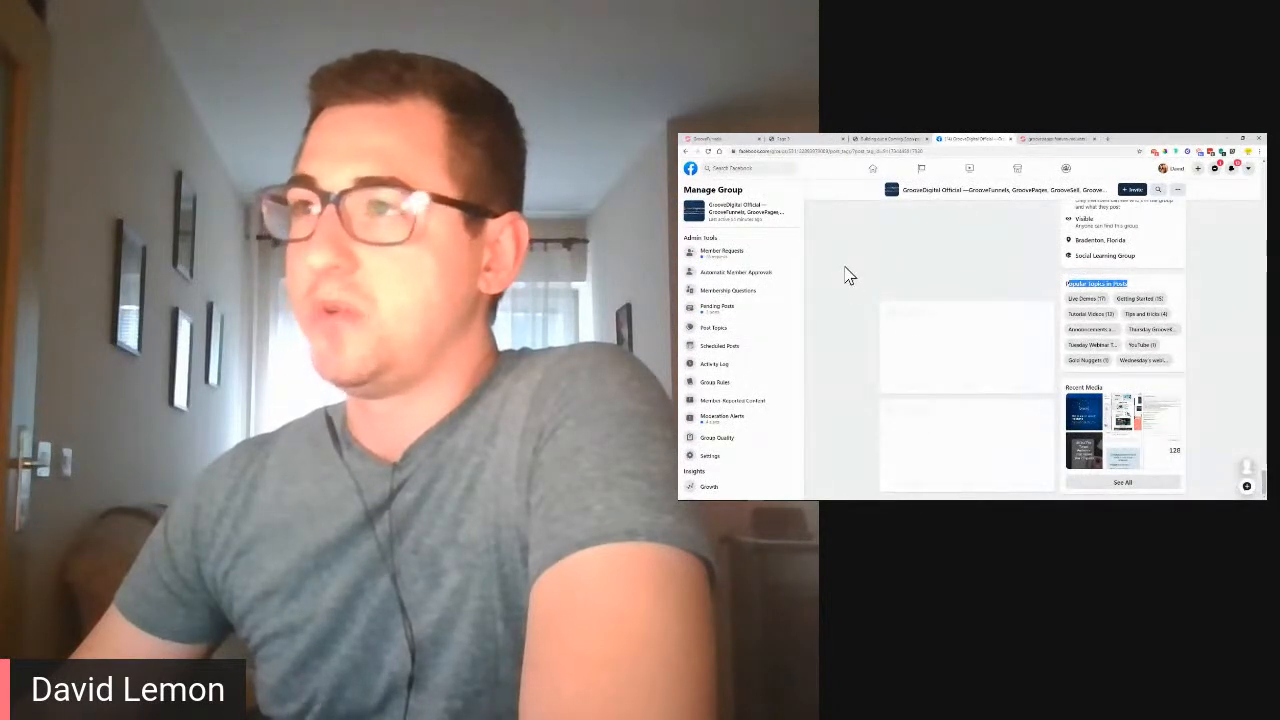
scroll(848, 280, down, 5)
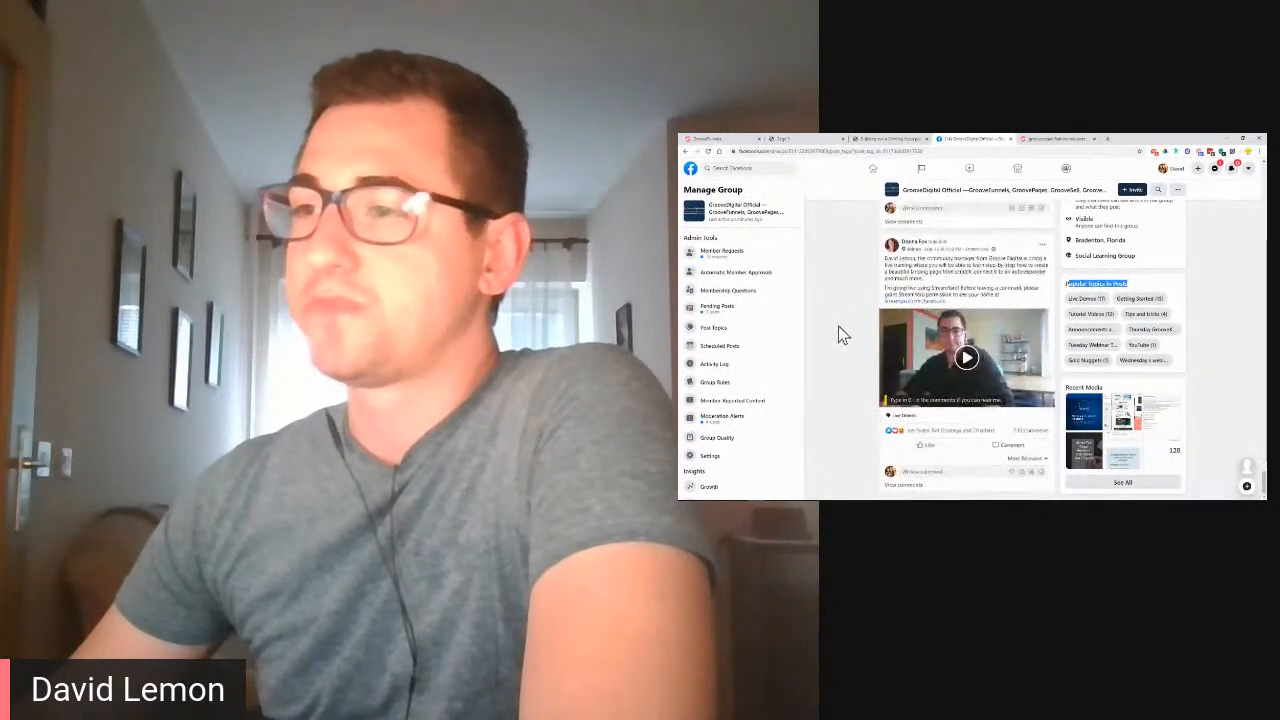
Step: Play the landing page training video and skip ahead through it to preview the page being built
click(966, 360)
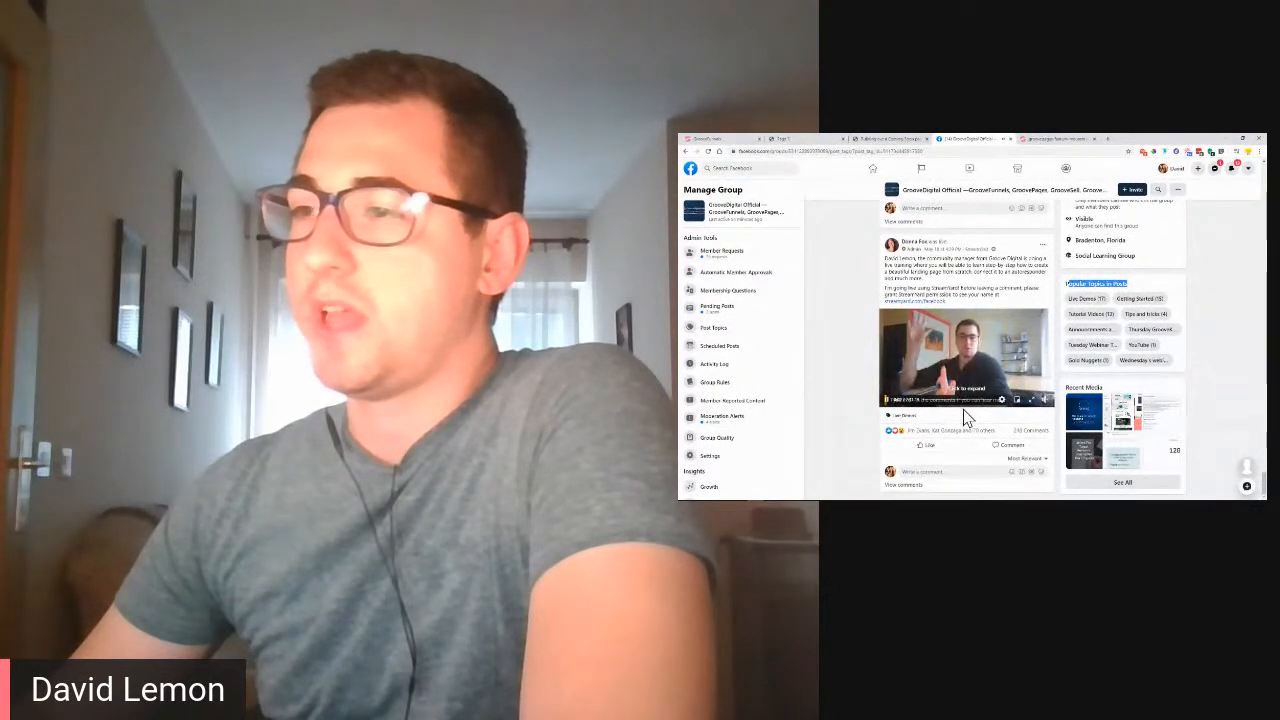
click(931, 400)
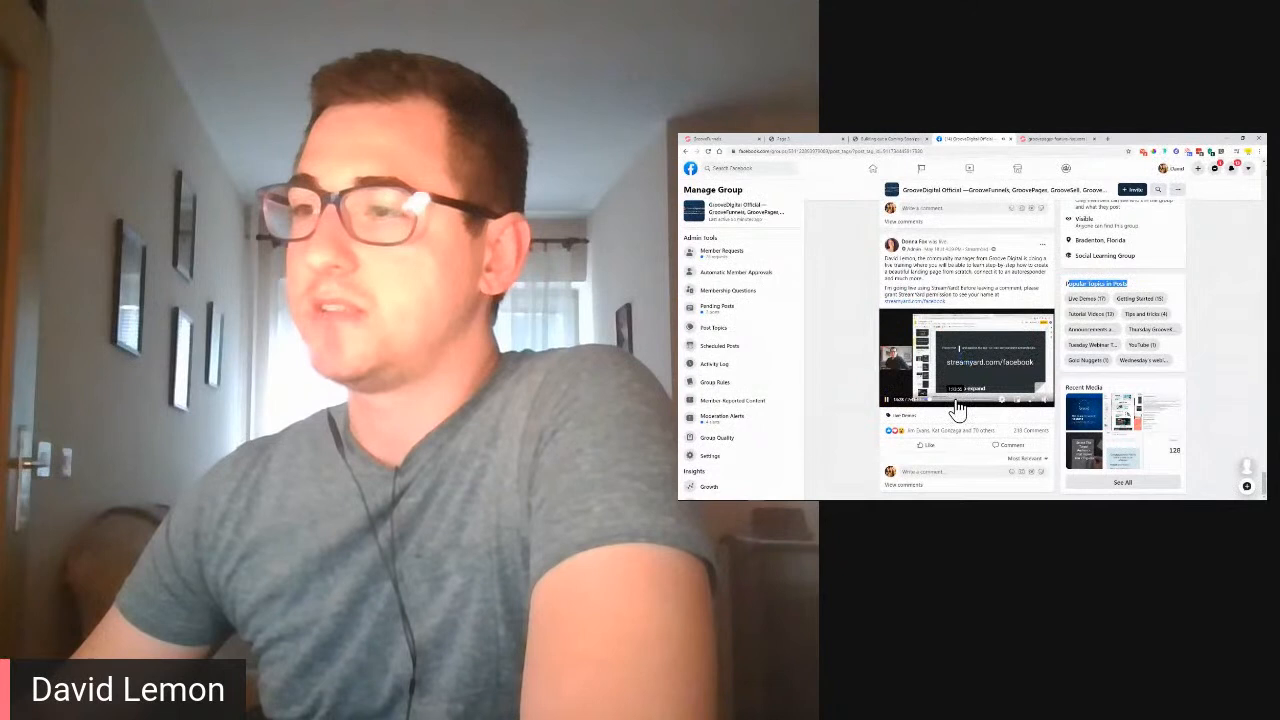
click(956, 400)
click(980, 401)
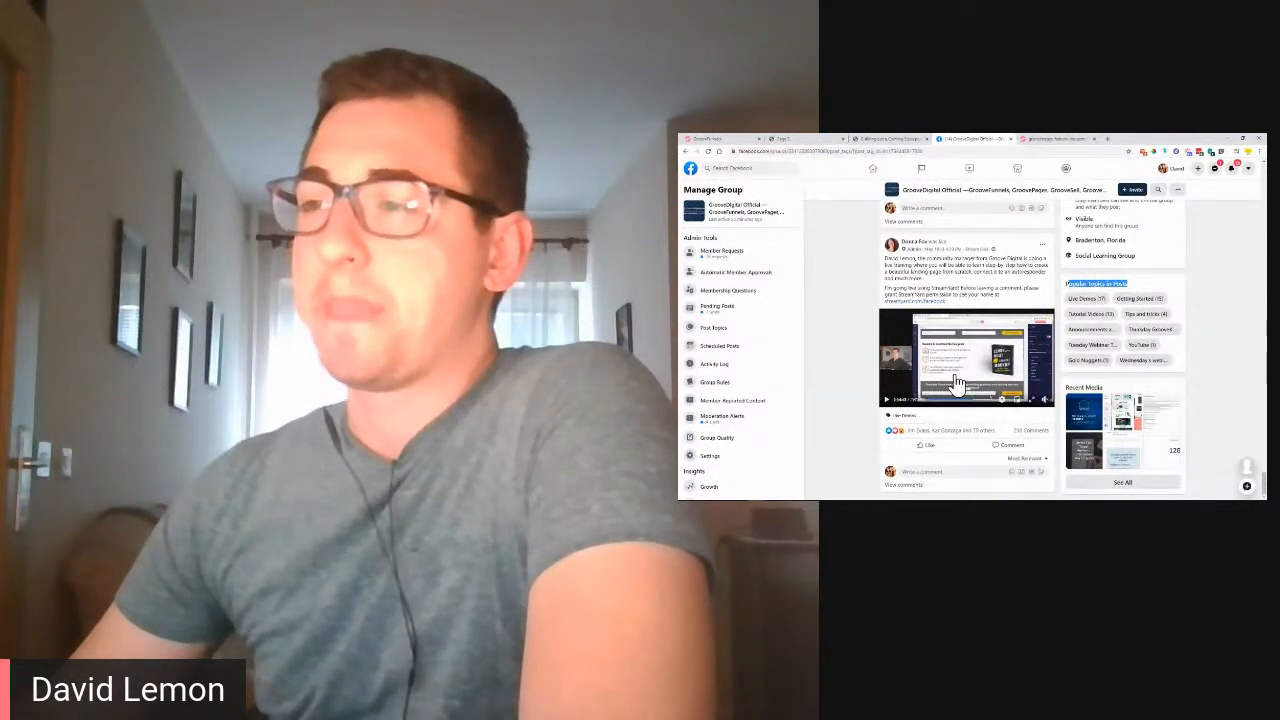
Step: Look through the other Live Demos posts and the posts under the Tutorial Videos topic of the group
scroll(852, 336, down, 10)
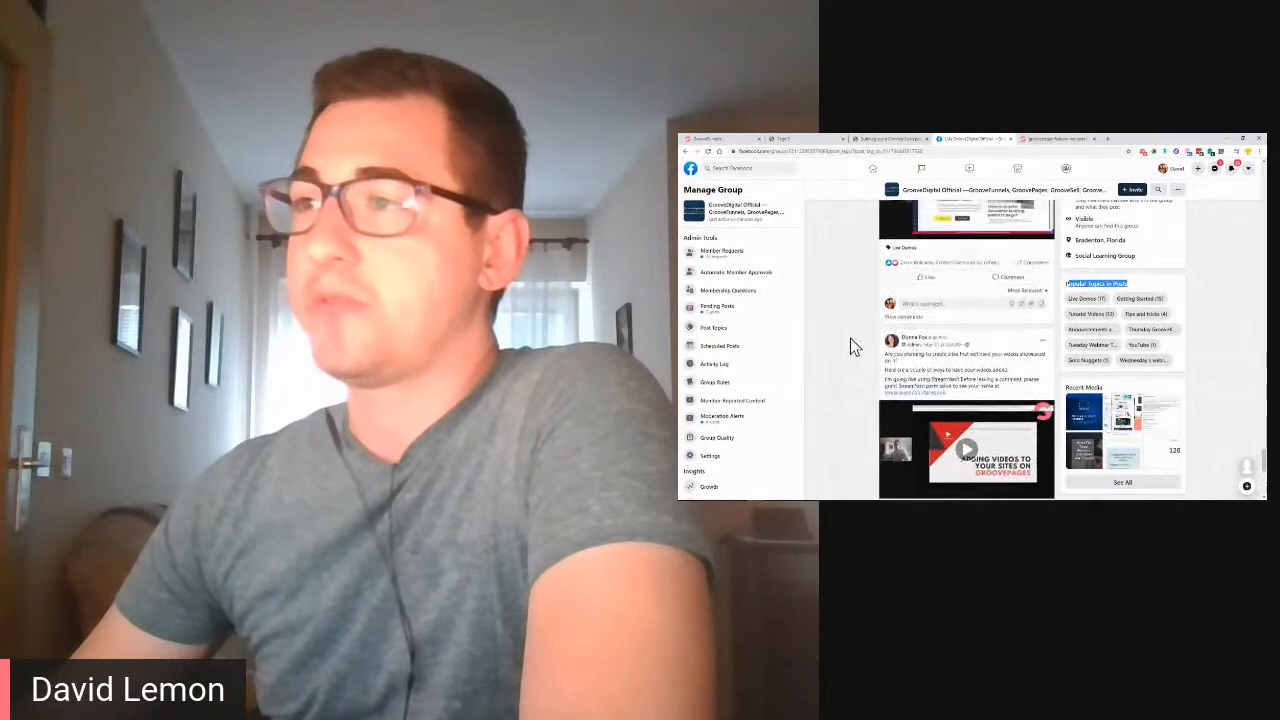
scroll(850, 338, down, 10)
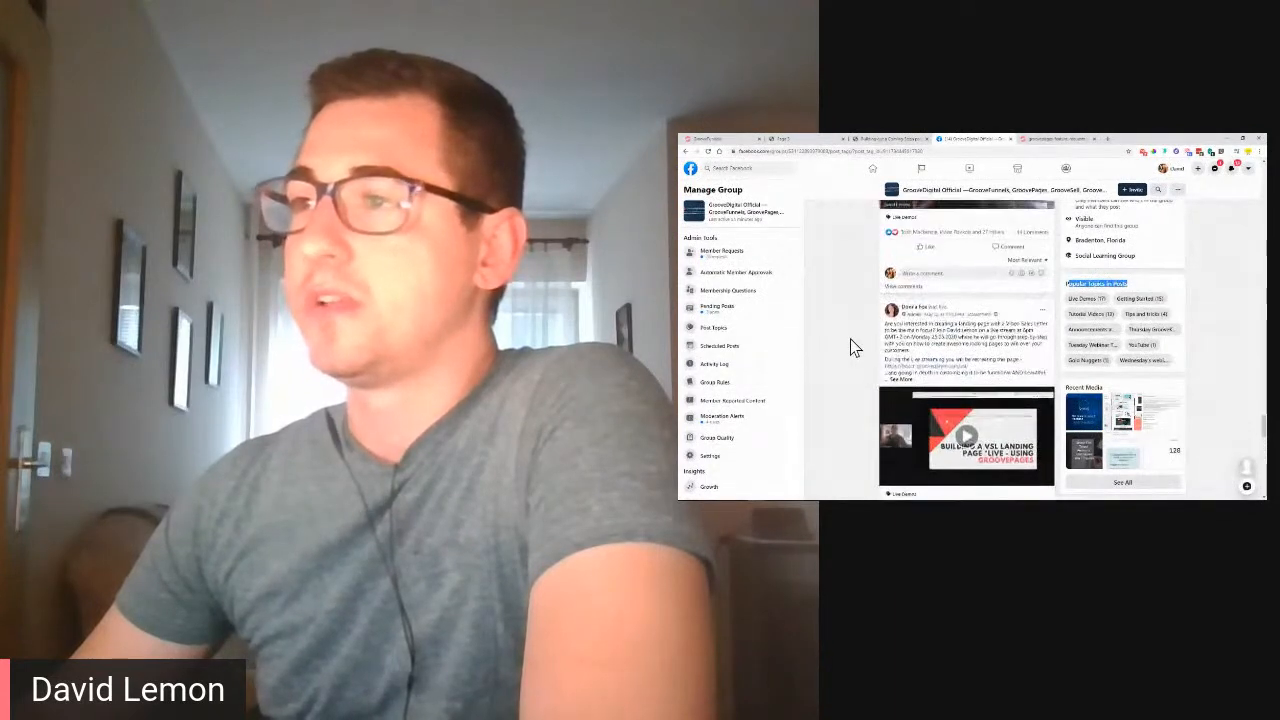
scroll(850, 340, down, 8)
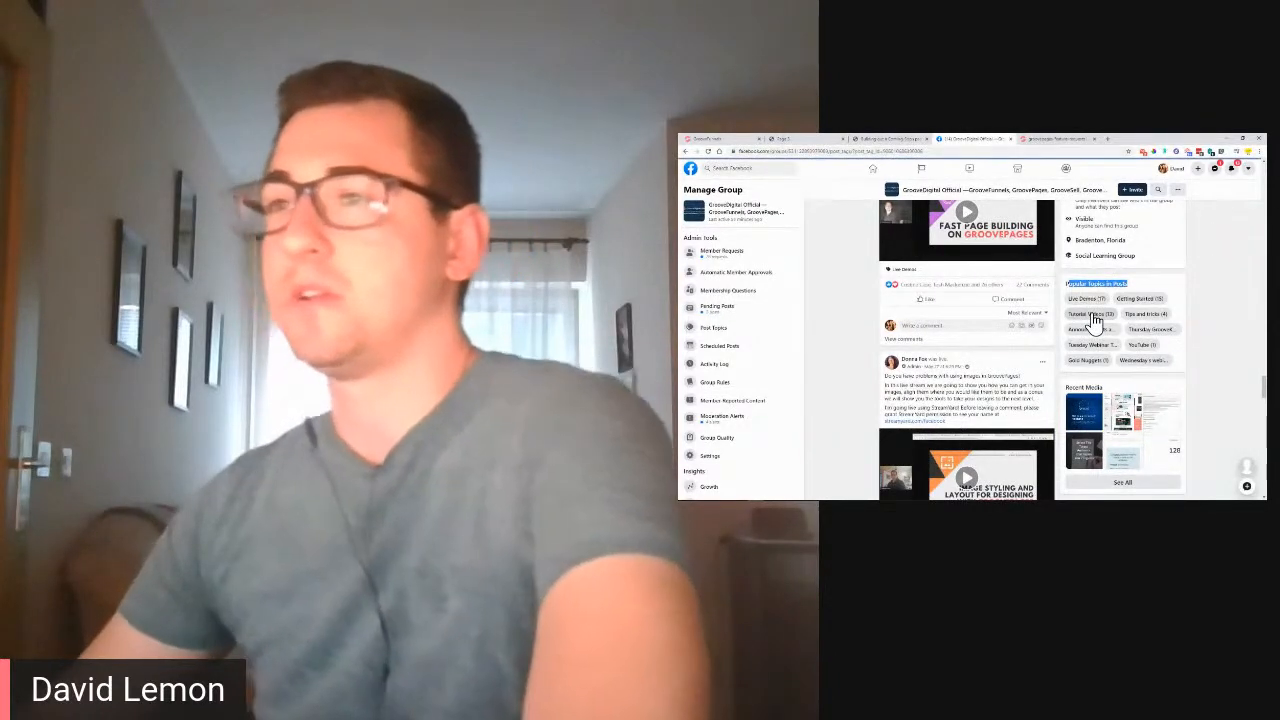
scroll(1097, 320, down, 5)
scroll(1093, 320, down, 5)
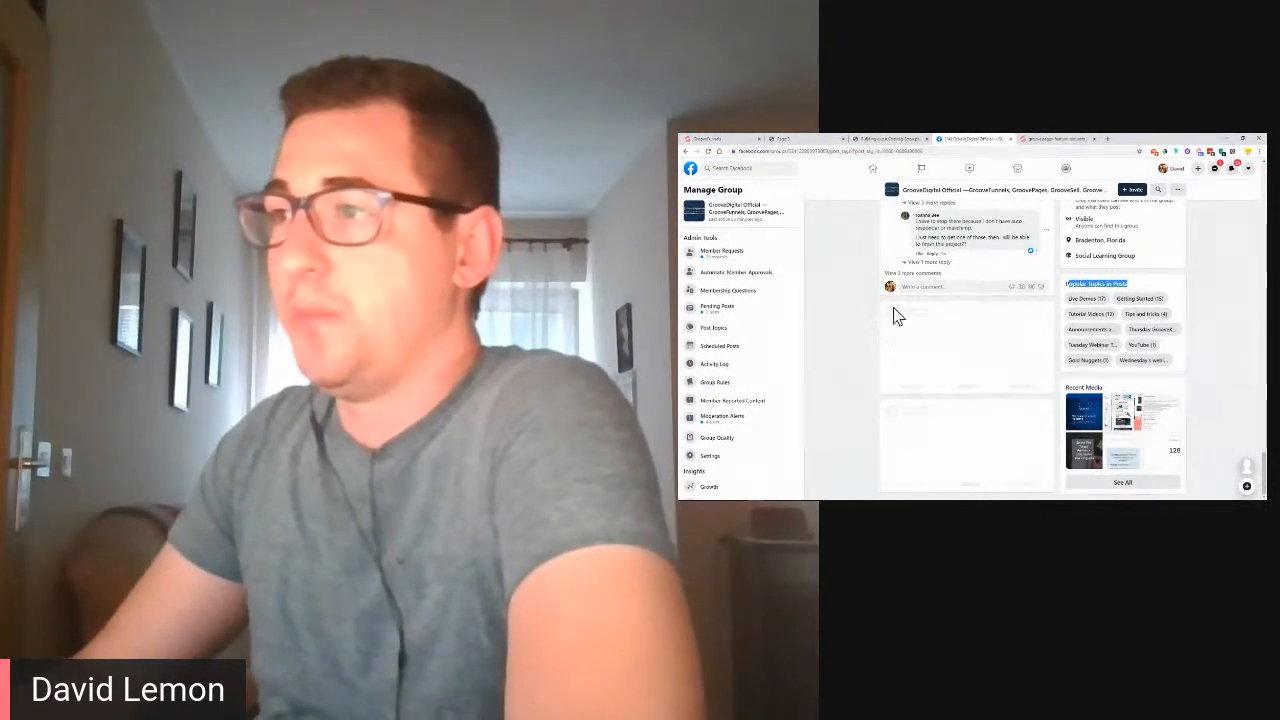
scroll(1093, 325, down, 3)
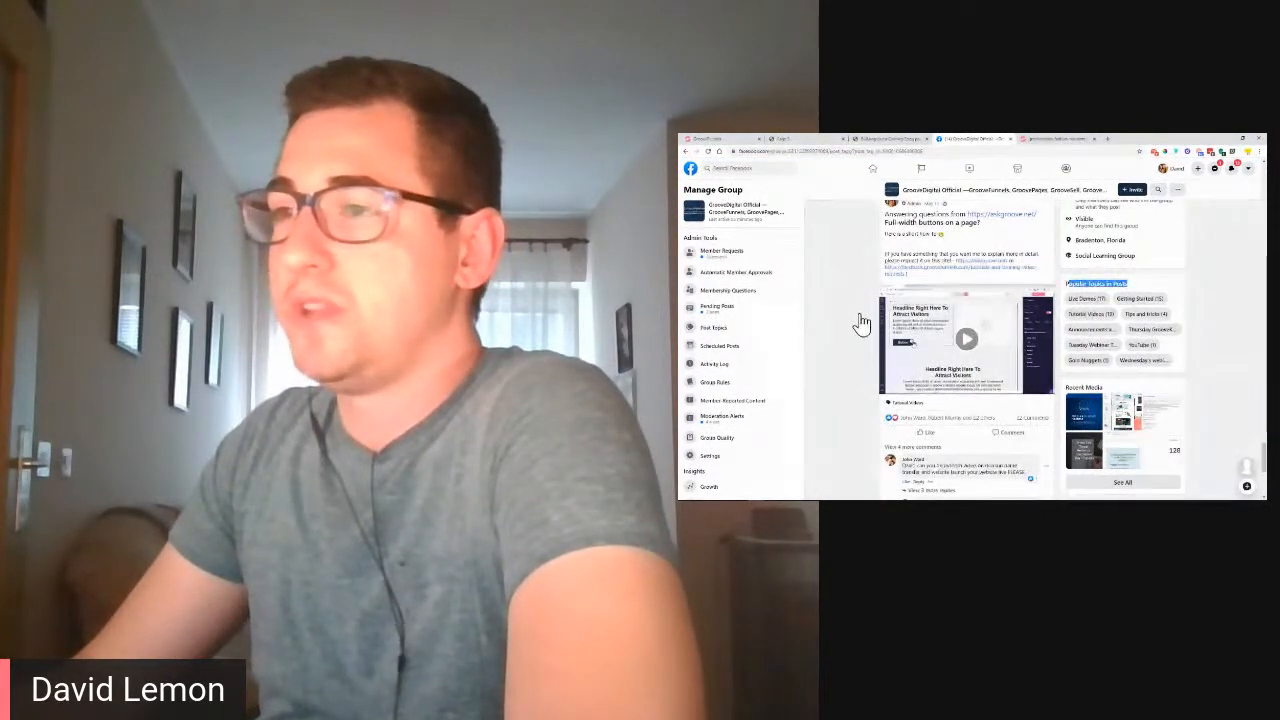
Step: Look through the remaining Tutorial Videos posts in the group for the one about creating a bridge page
scroll(850, 317, down, 7)
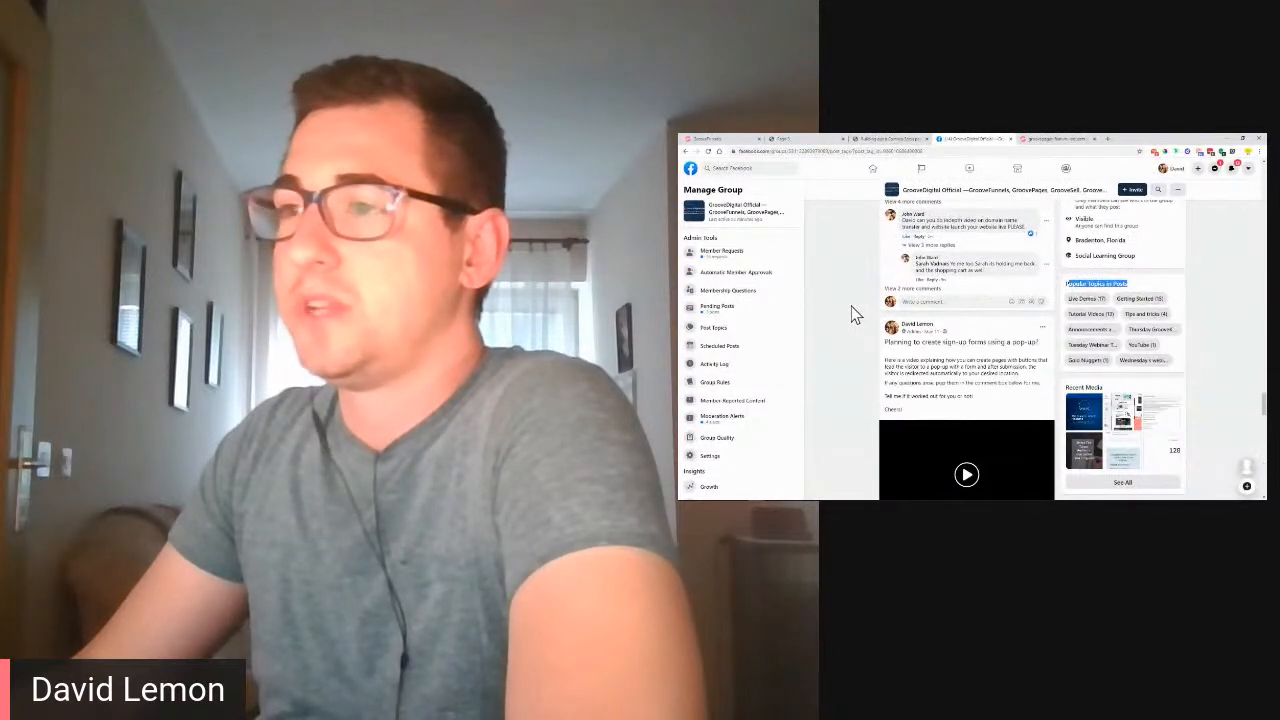
scroll(851, 317, down, 5)
scroll(852, 317, down, 10)
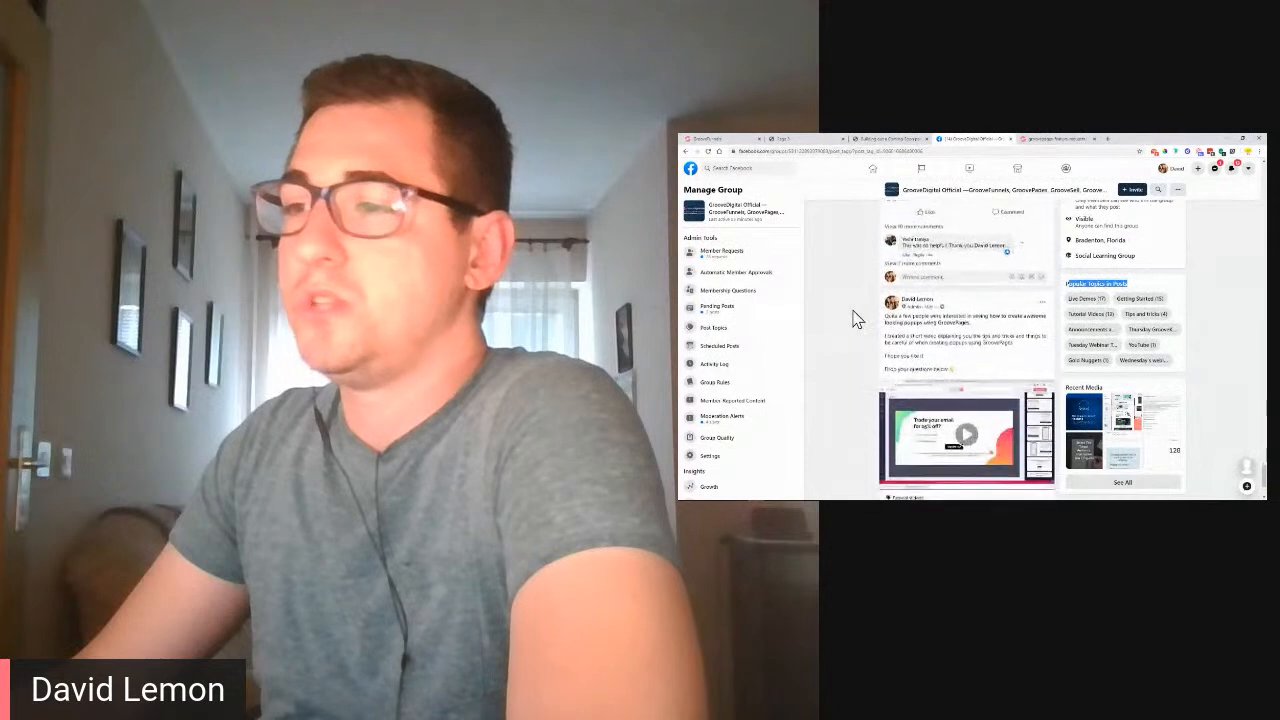
scroll(852, 317, down, 1)
scroll(853, 321, up, 20)
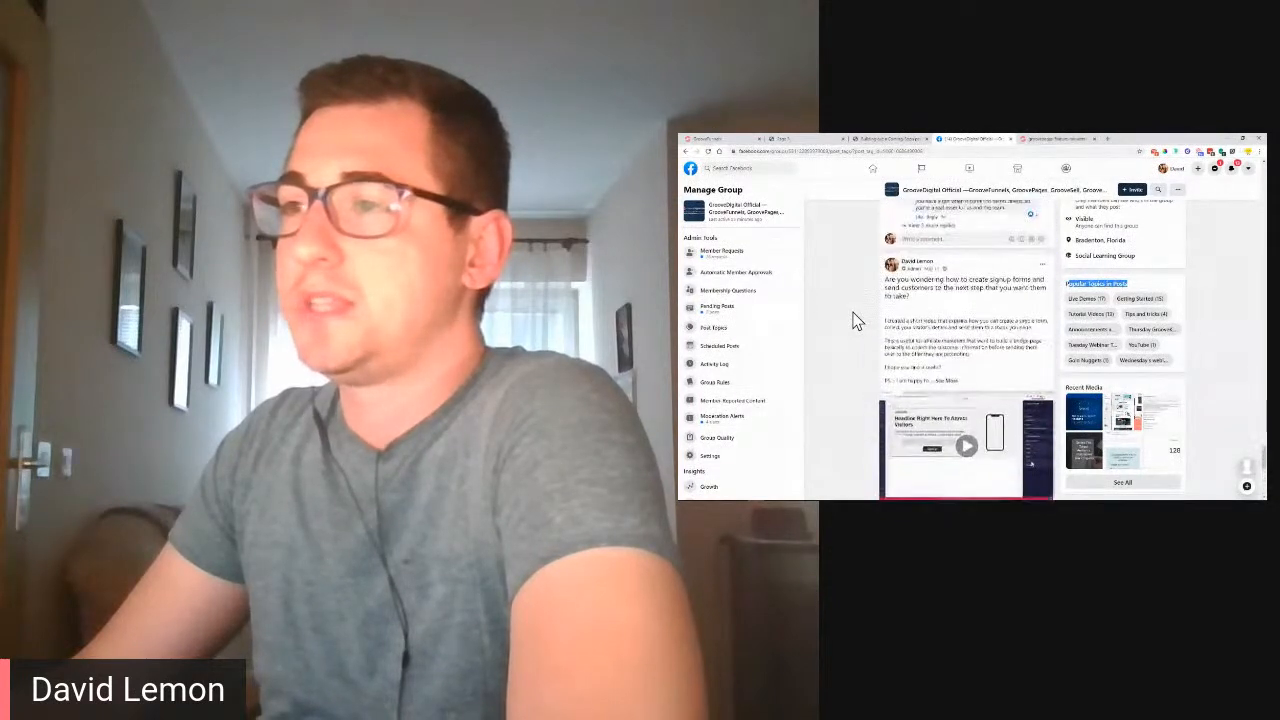
scroll(853, 321, up, 15)
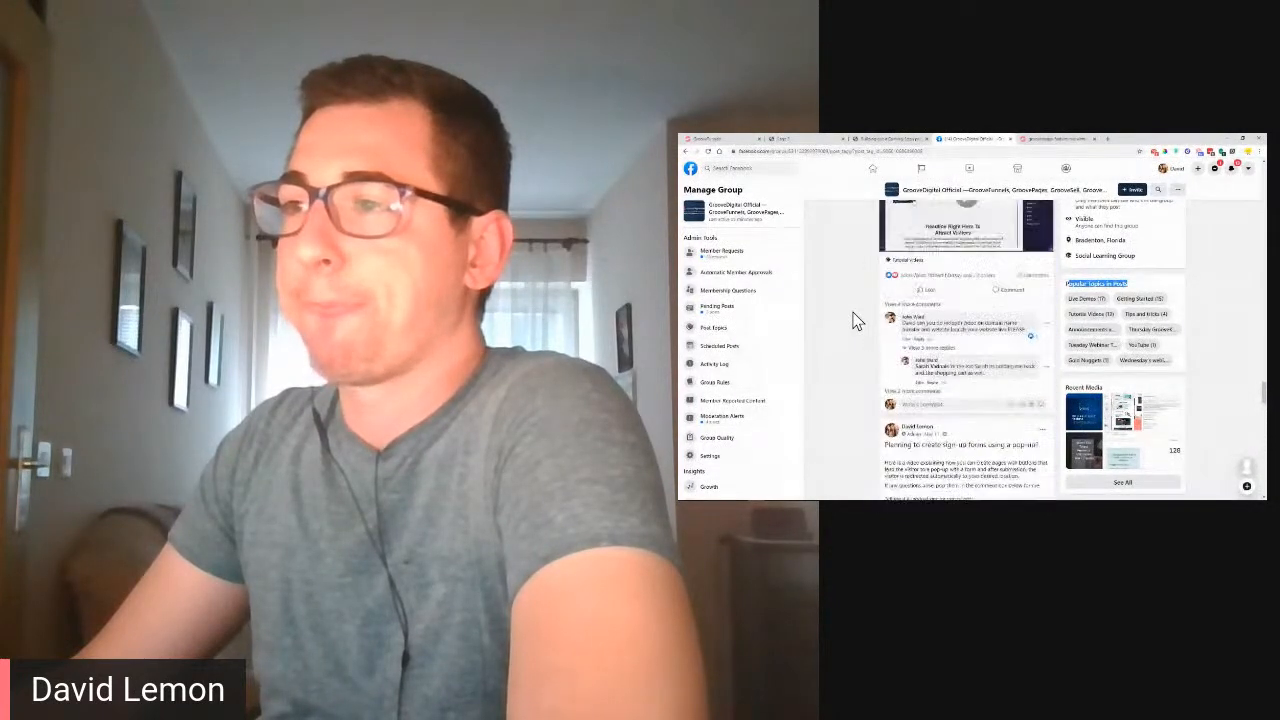
scroll(857, 320, up, 15)
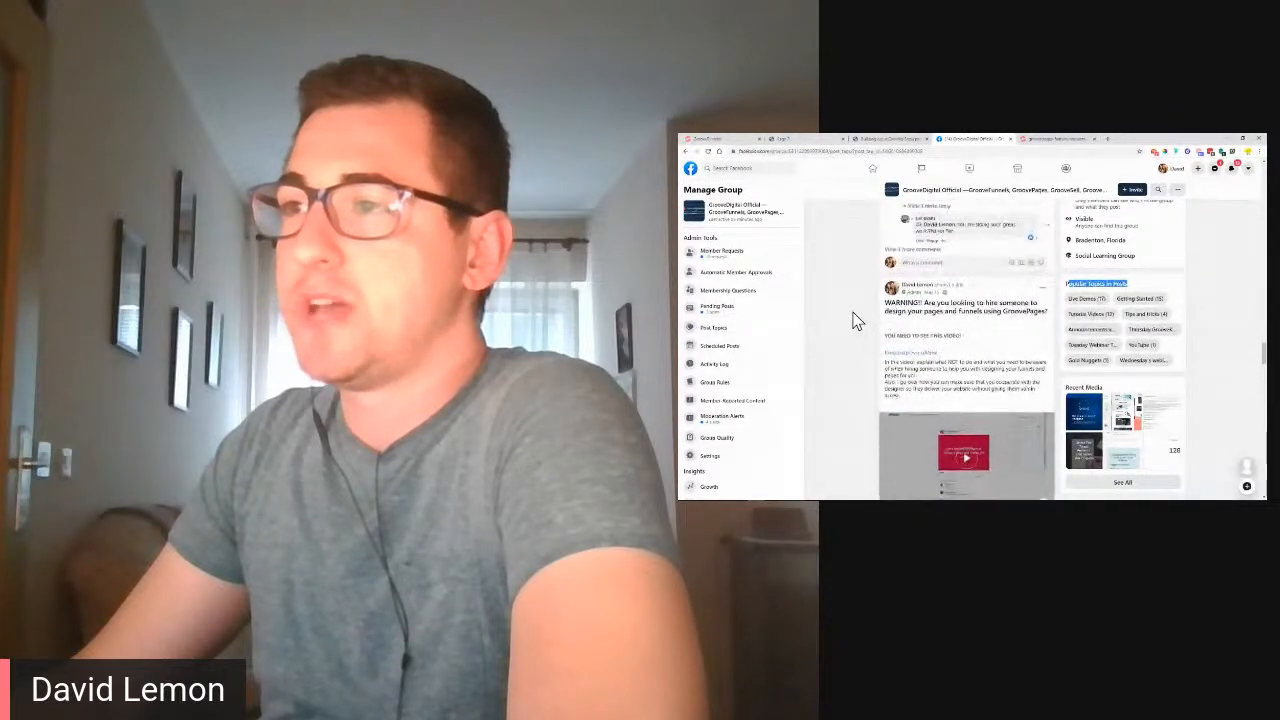
scroll(853, 320, up, 10)
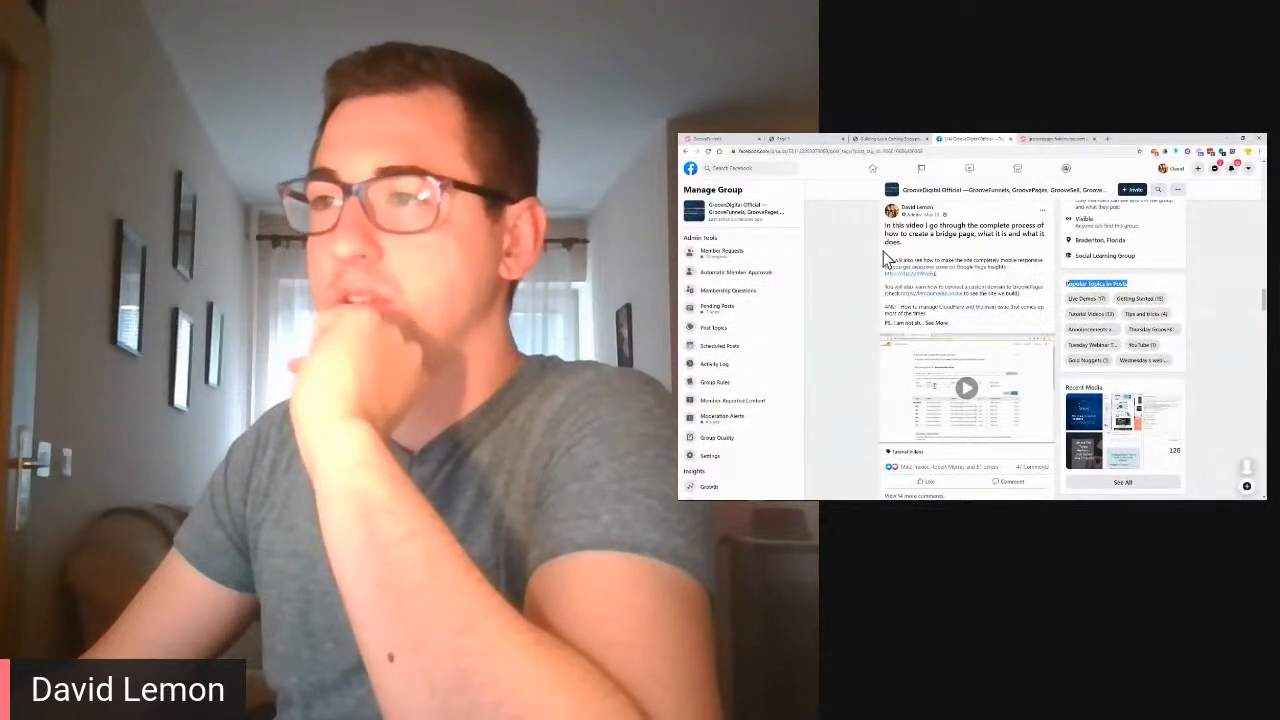
Step: Expand the full text of the bridge page video post and read its notes on mobile responsiveness, custom domains and CloudFlare
drag(883, 257, 945, 330)
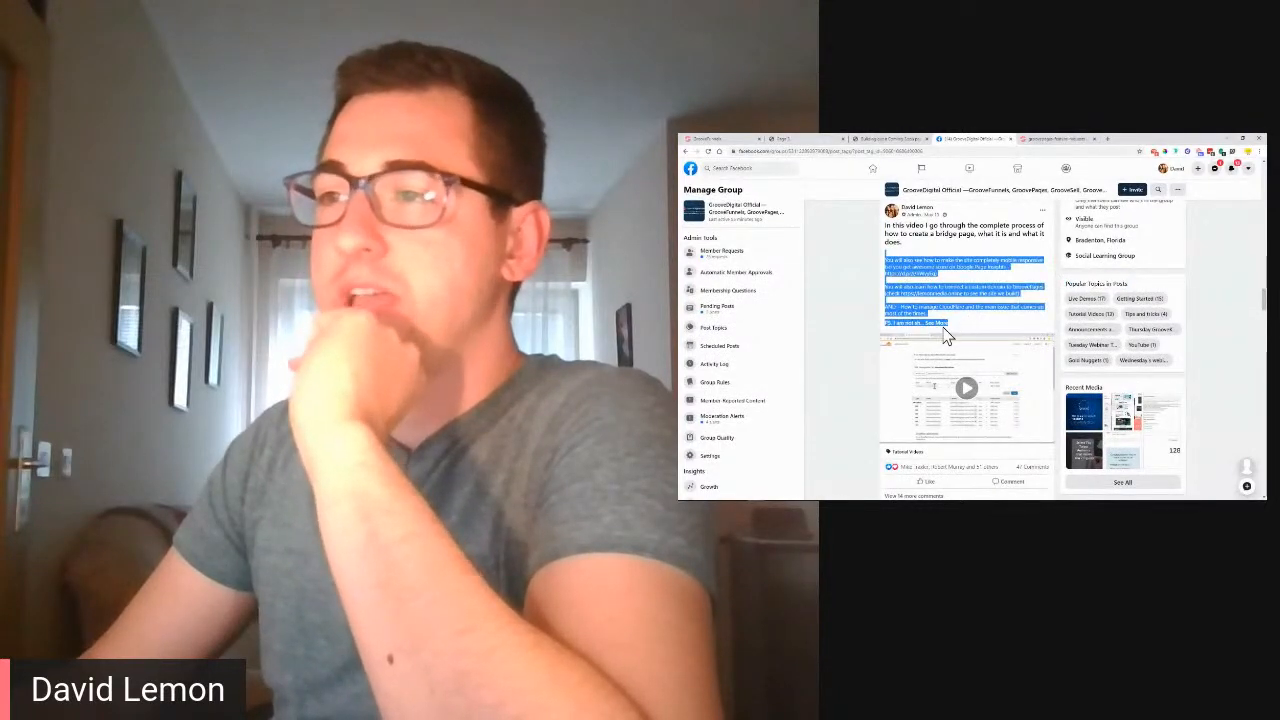
click(940, 324)
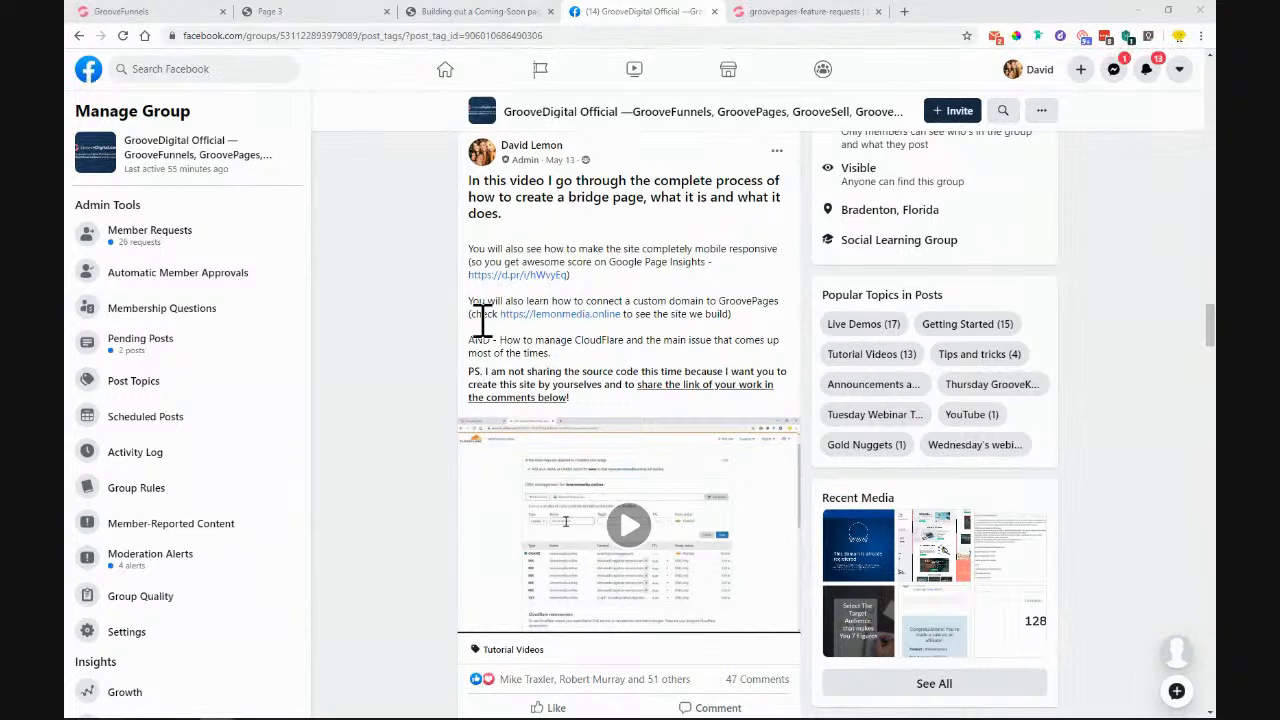
drag(585, 338, 686, 365)
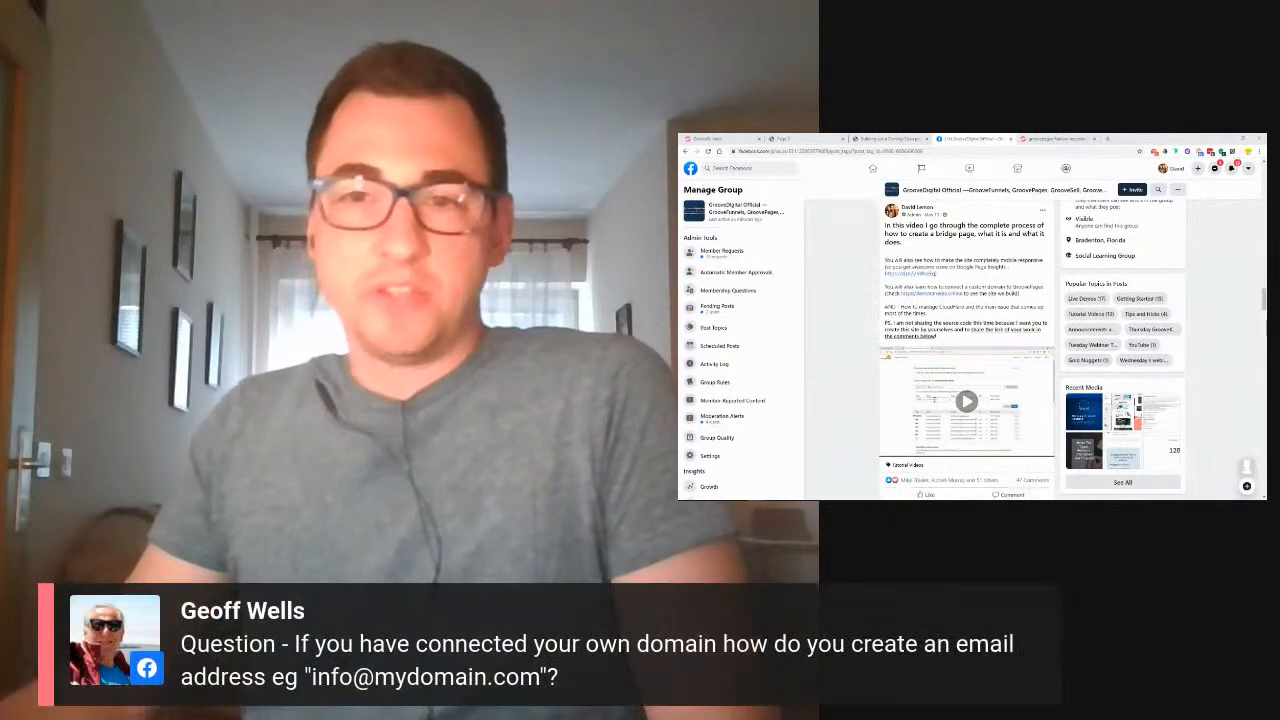
Step: Open namecheap.com in a new browser tab and review its Private Email Hosting plans and prices
click(832, 139)
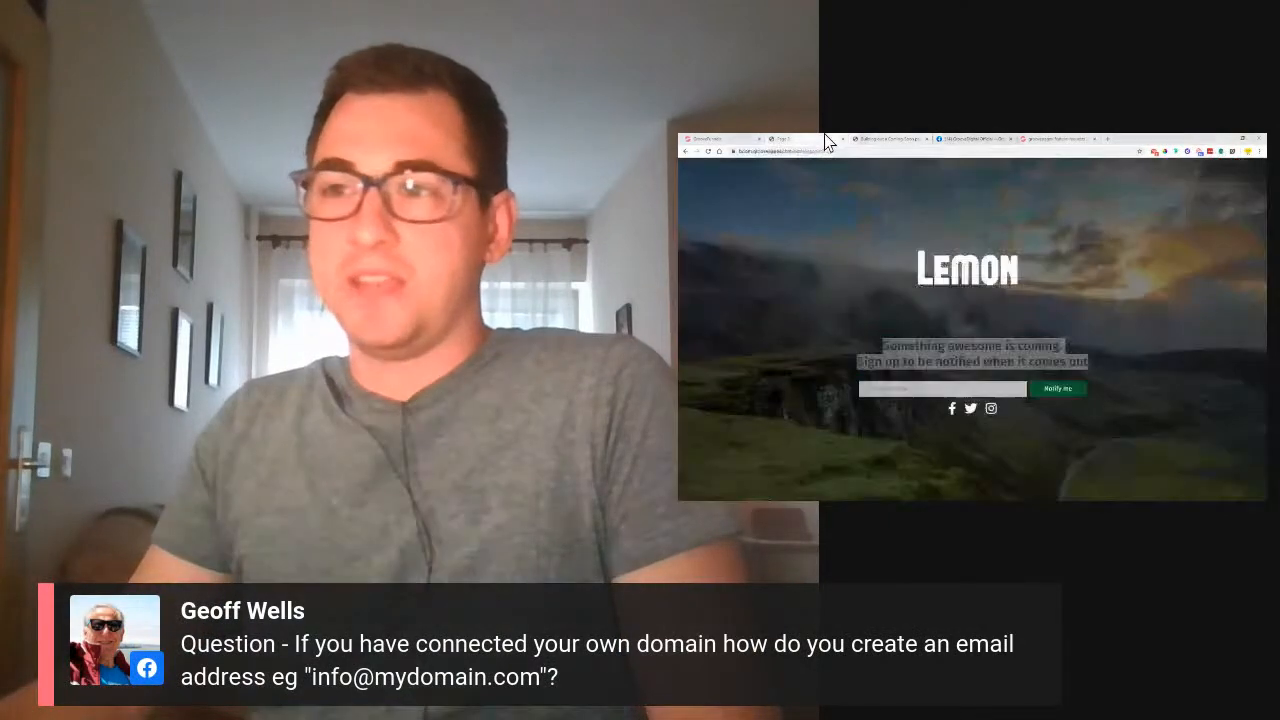
click(911, 139)
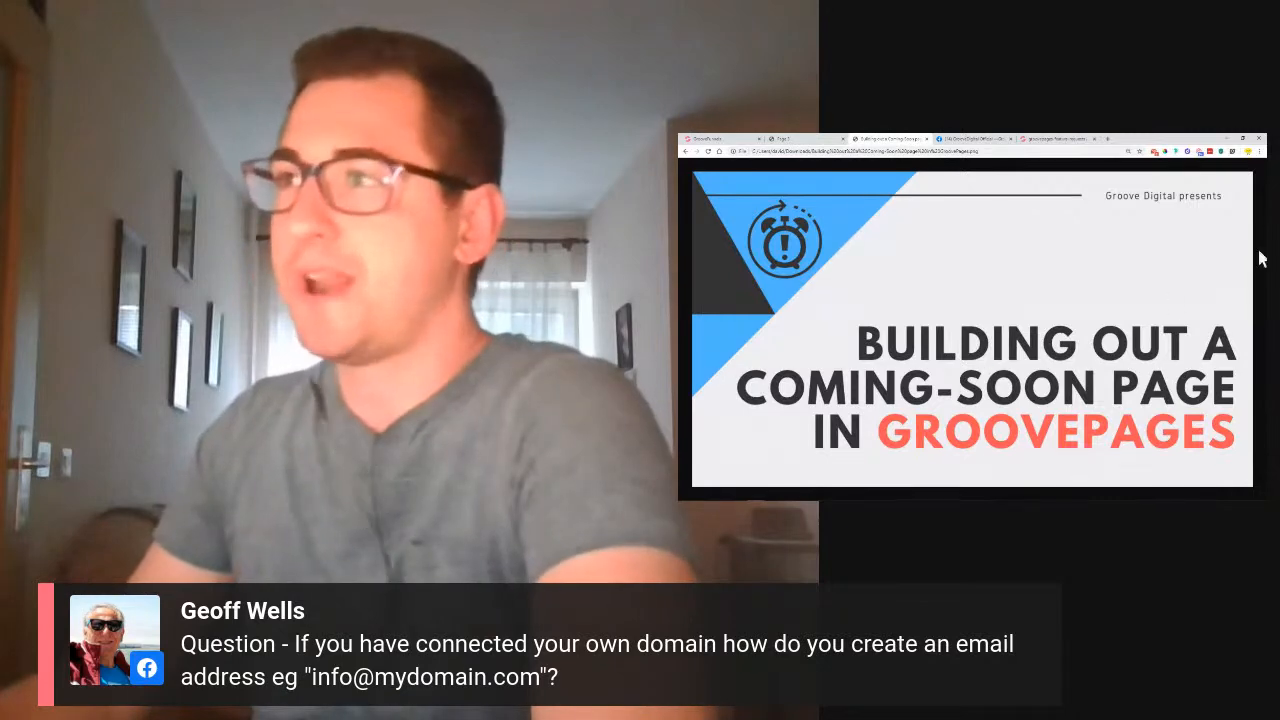
click(1109, 140)
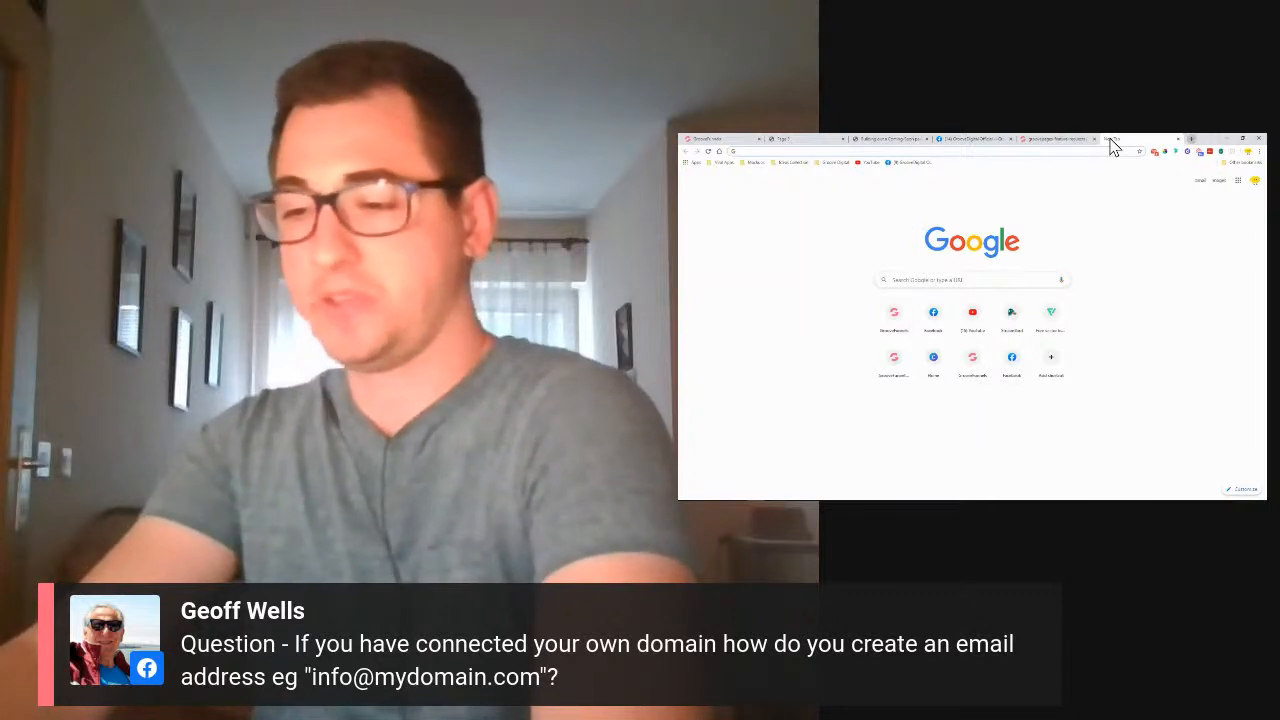
text(namecheap.com)
key(Return)
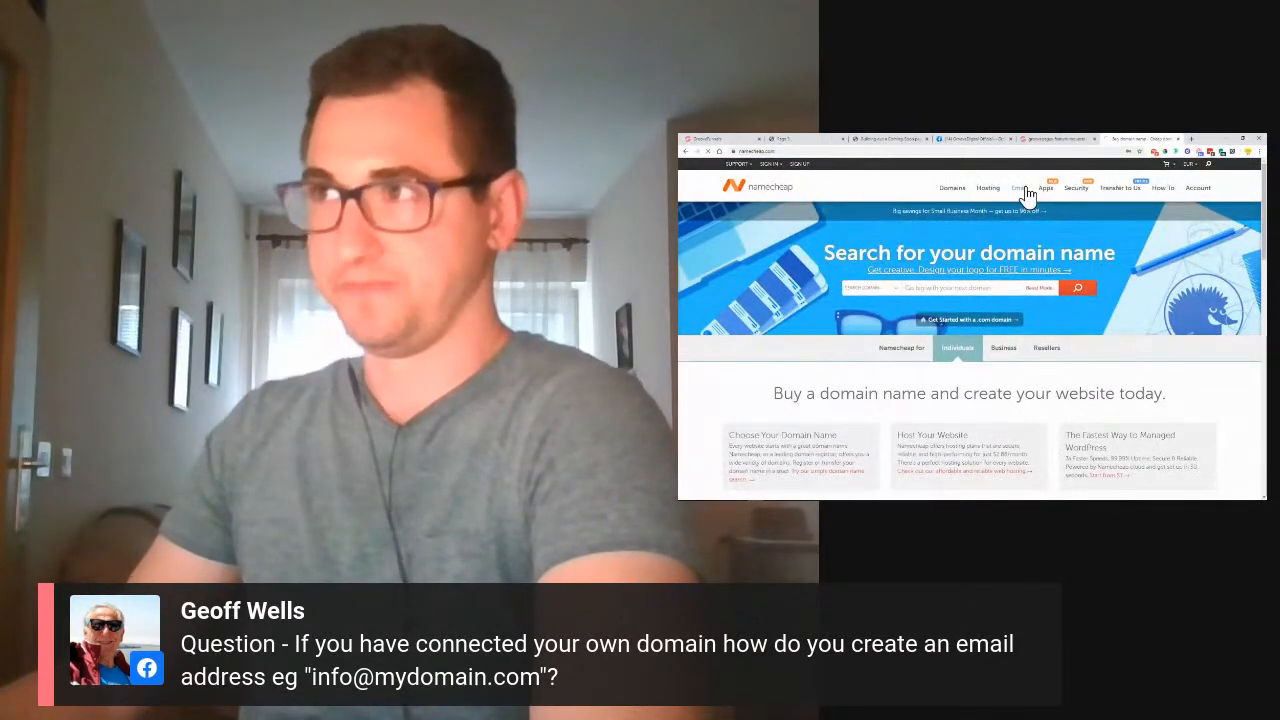
click(1025, 190)
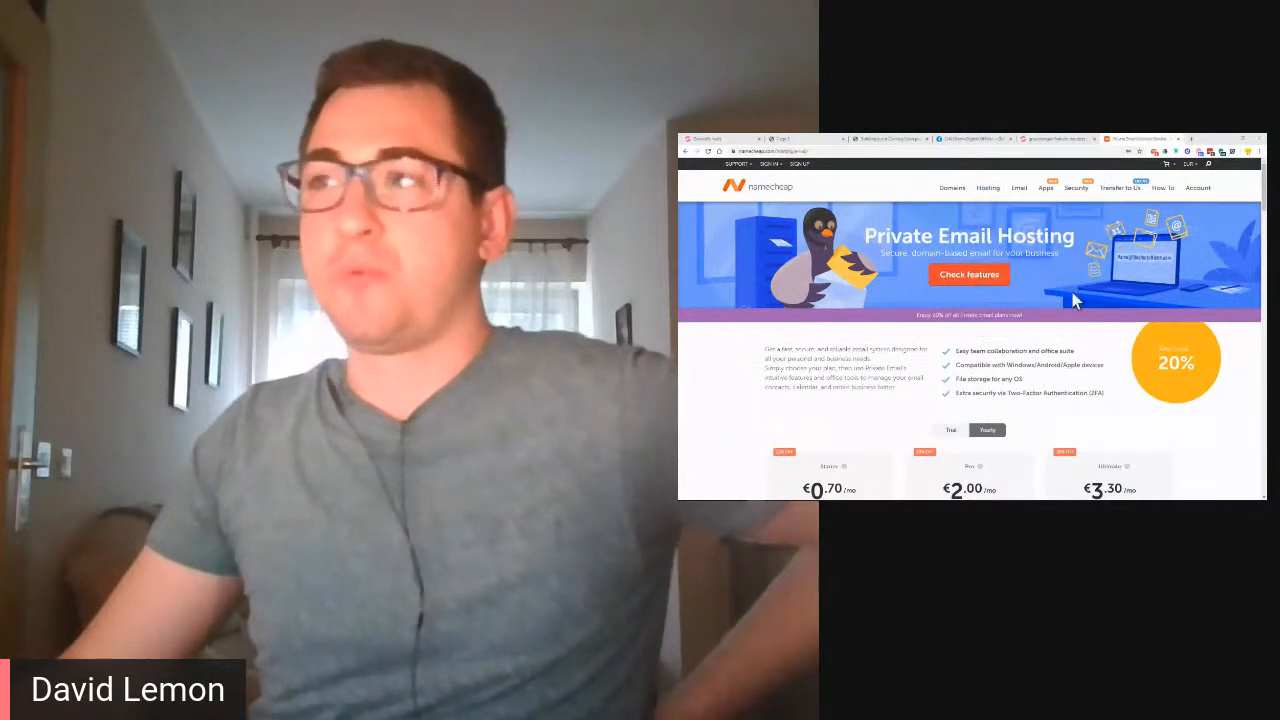
scroll(768, 290, down, 5)
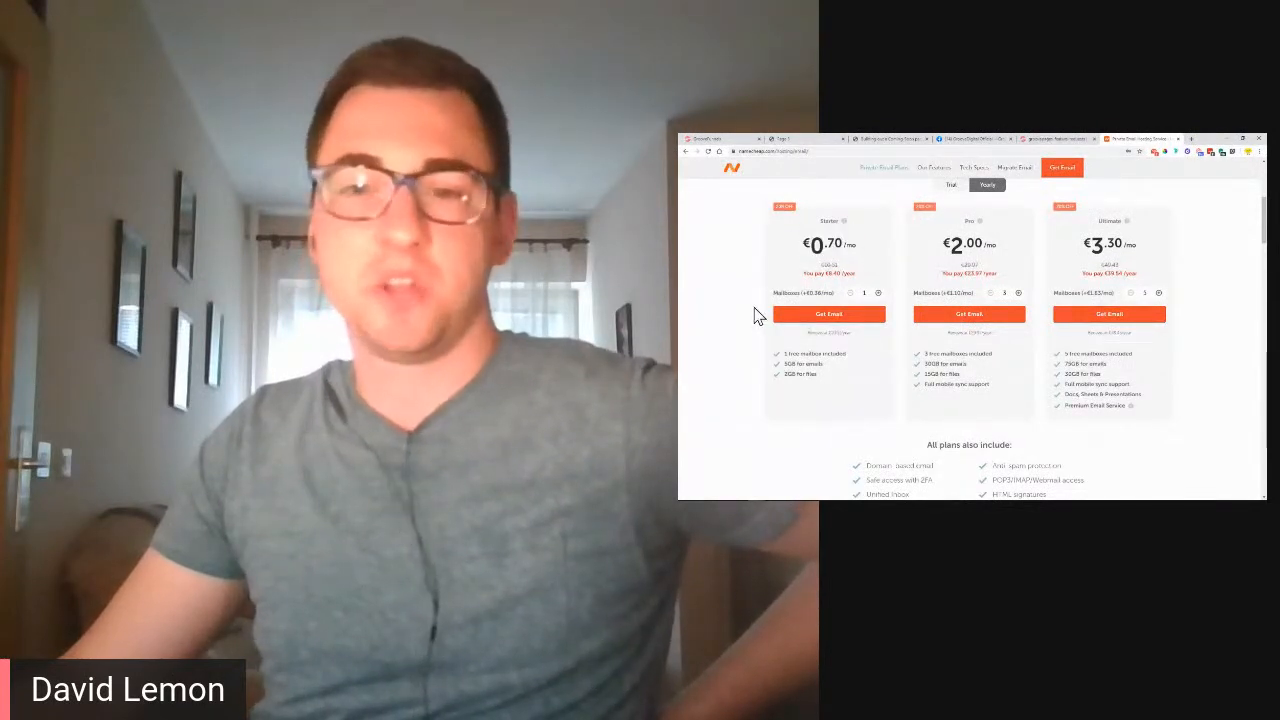
scroll(760, 305, up, 5)
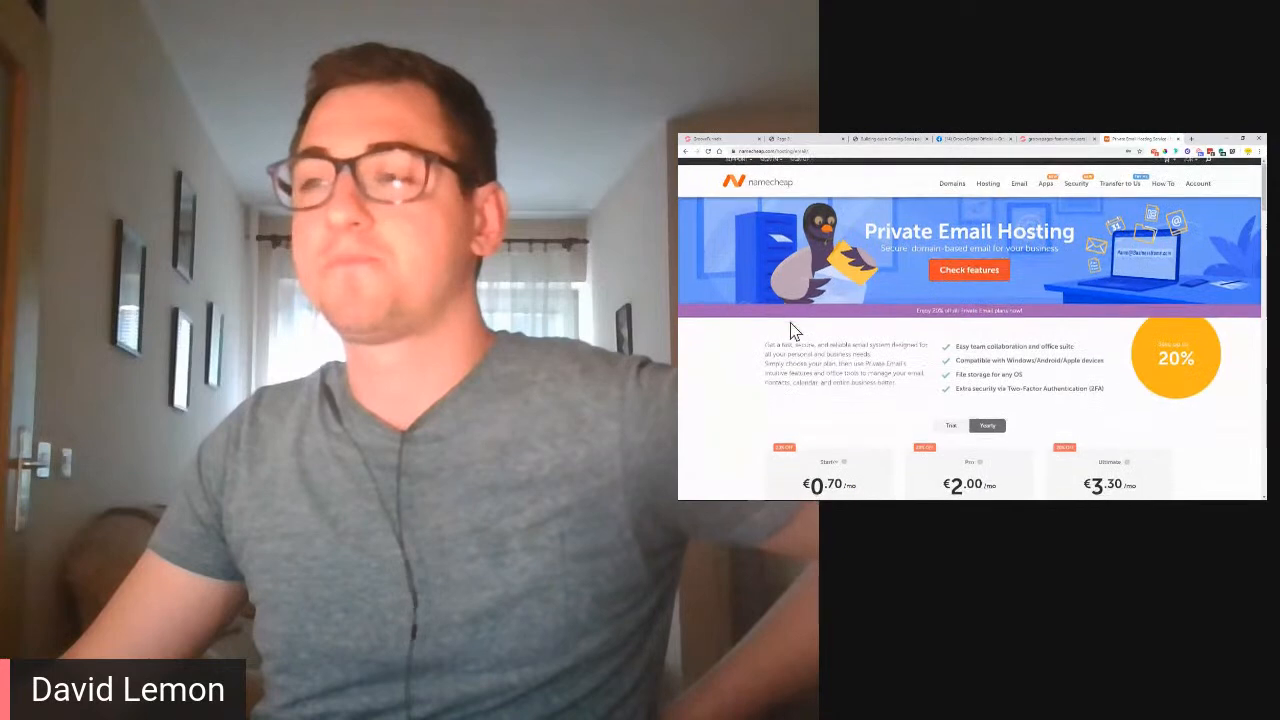
scroll(790, 322, down, 3)
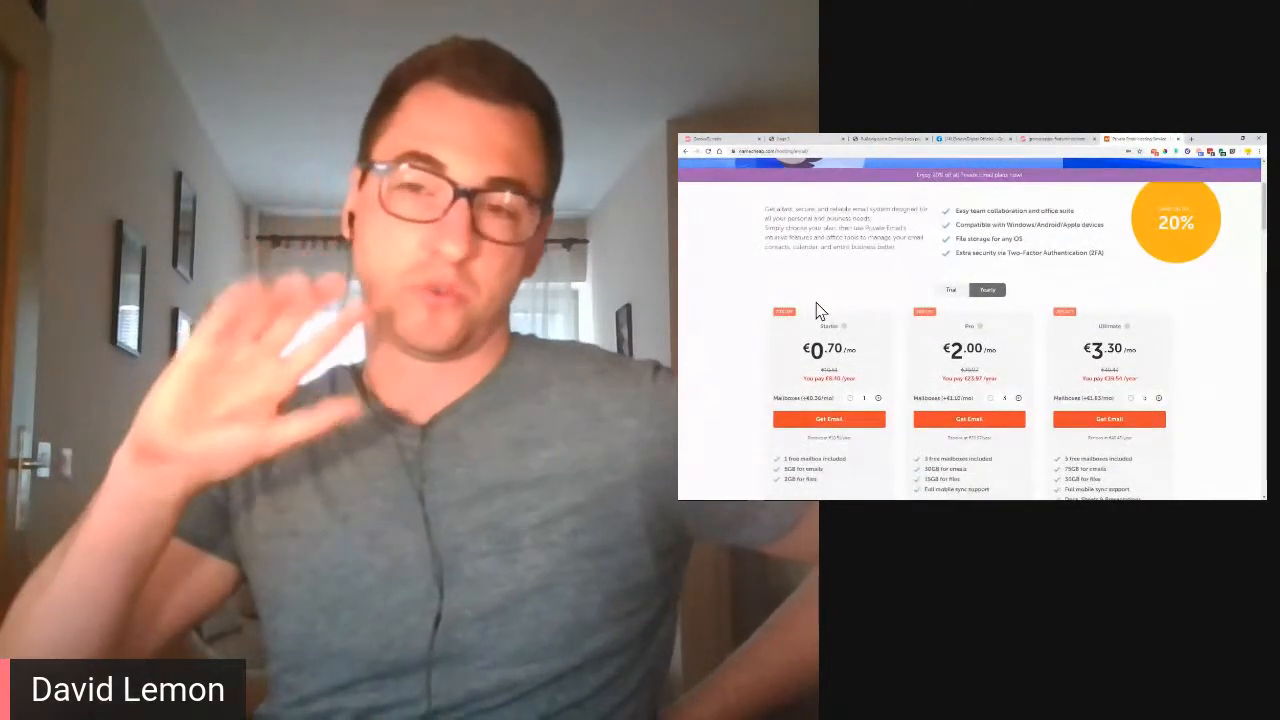
scroll(1016, 231, down, 1)
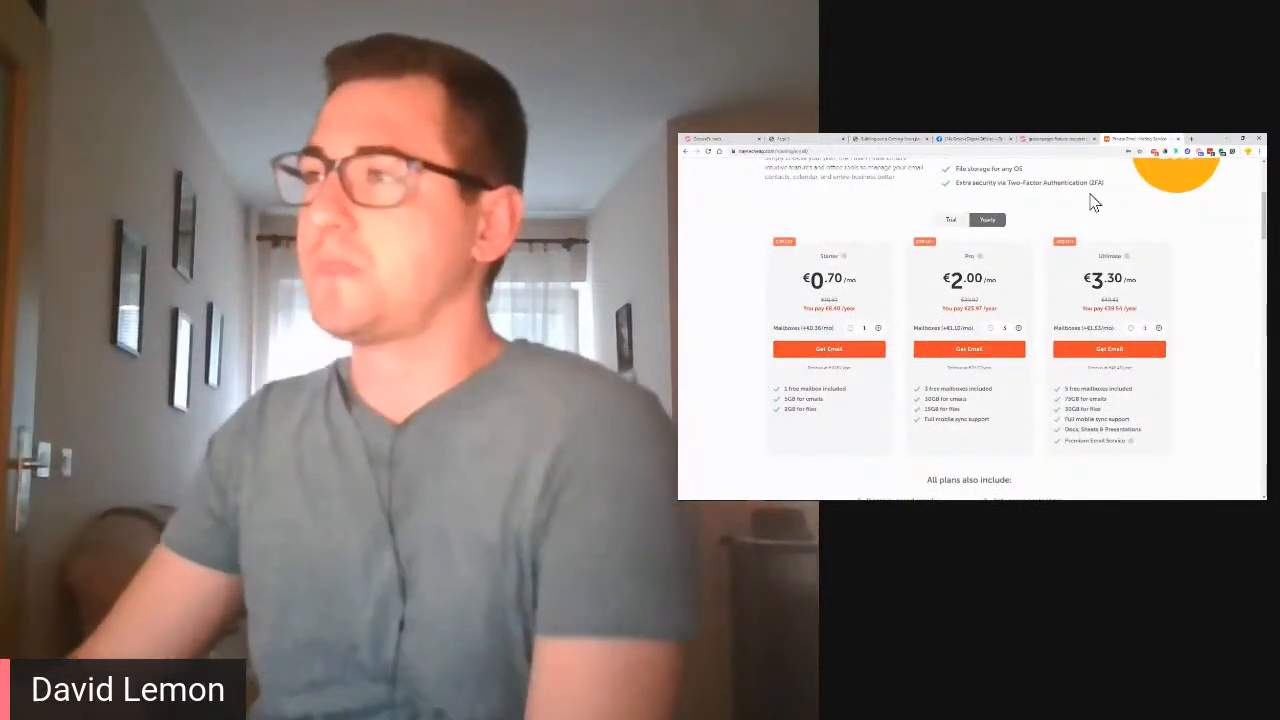
Step: Search the web for gsuite in another new tab, open the G Suite site and review its Gmail for business offer
click(1191, 139)
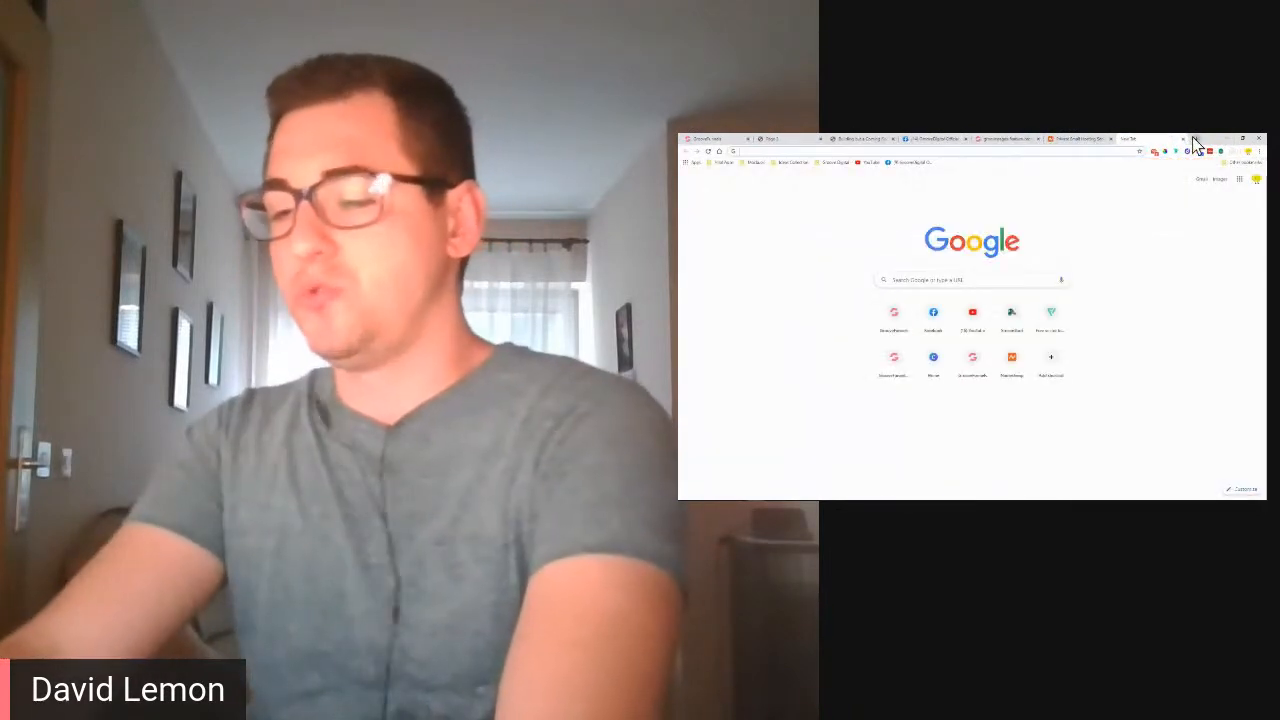
text(gsuite)
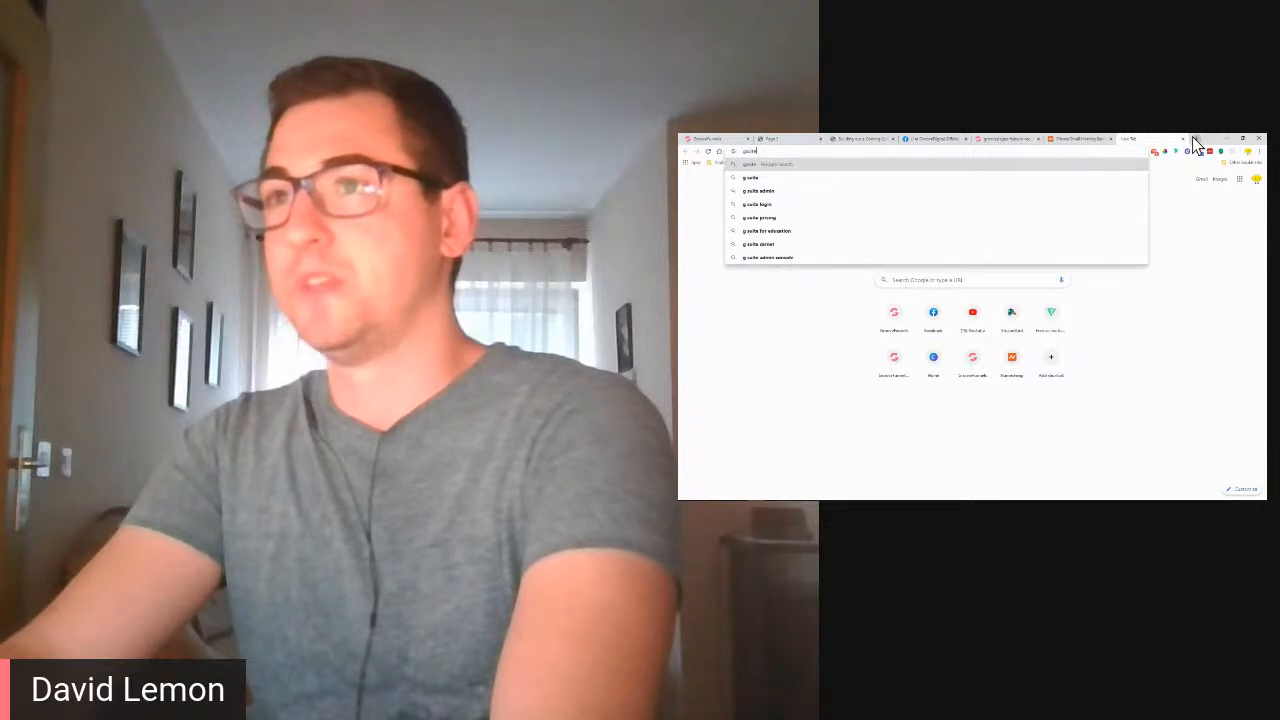
key(Return)
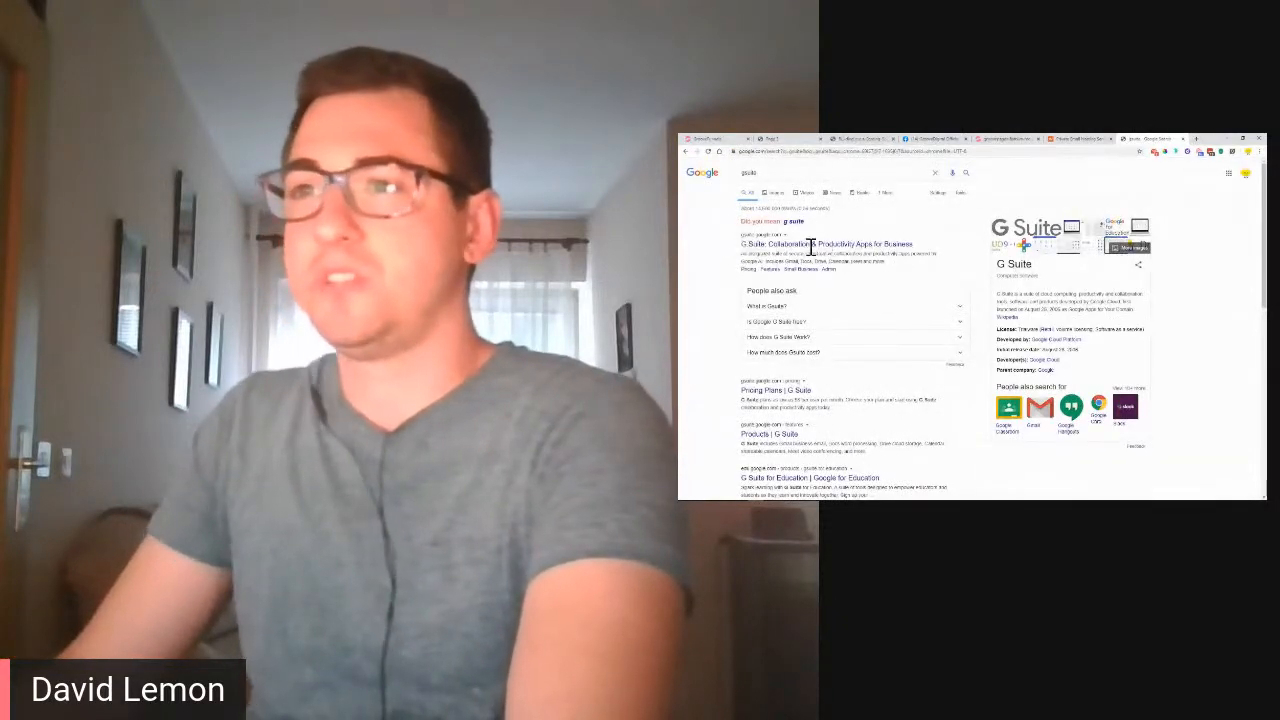
click(801, 250)
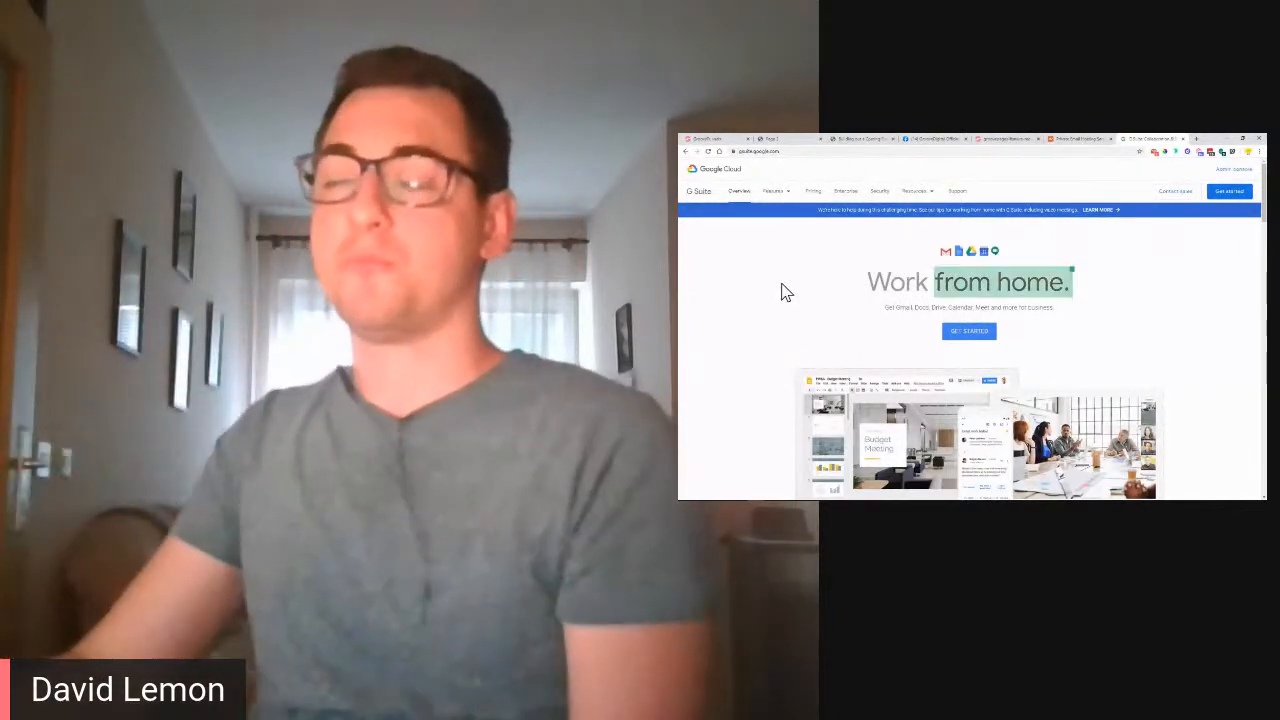
scroll(782, 291, down, 3)
scroll(800, 305, down, 5)
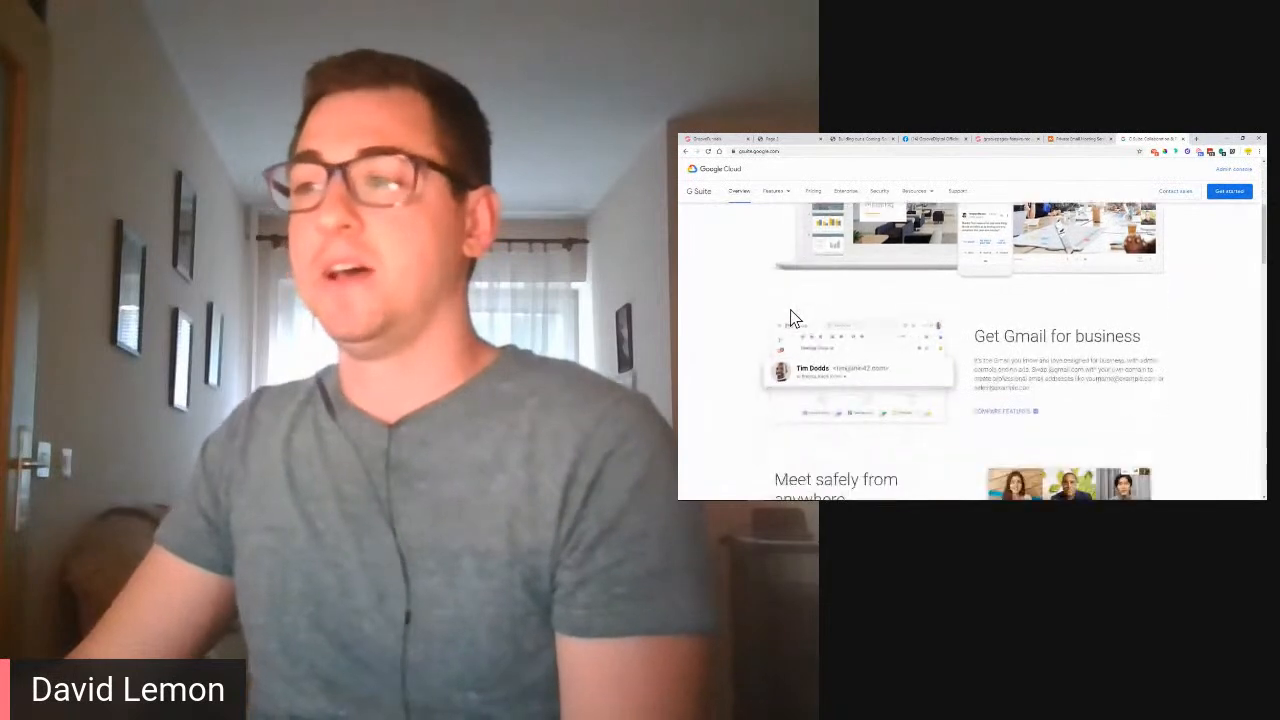
scroll(763, 325, down, 2)
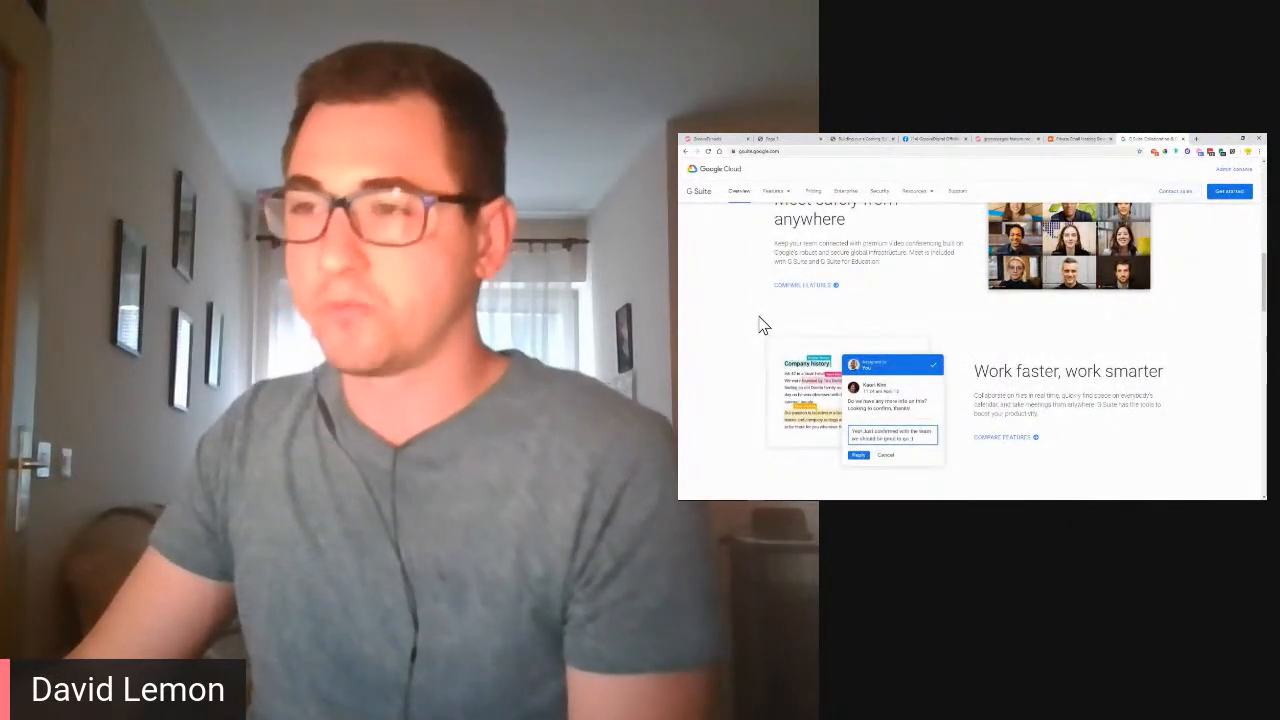
scroll(759, 325, up, 5)
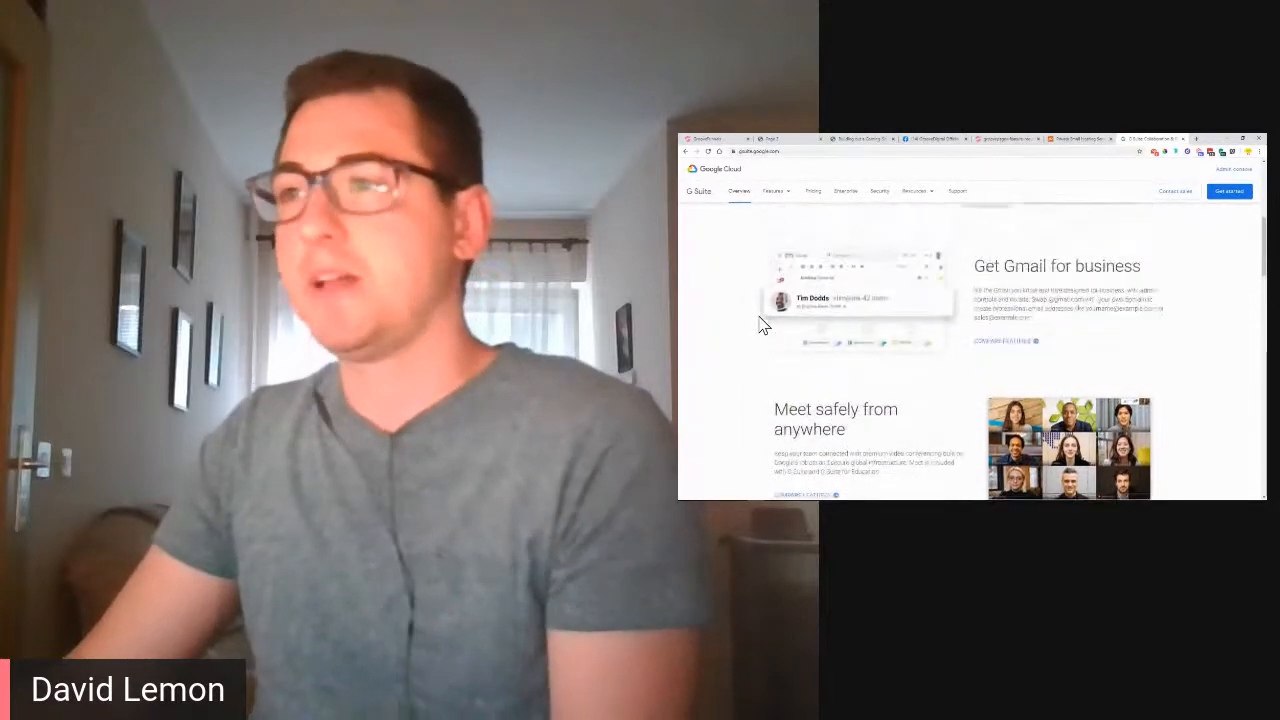
scroll(760, 327, up, 3)
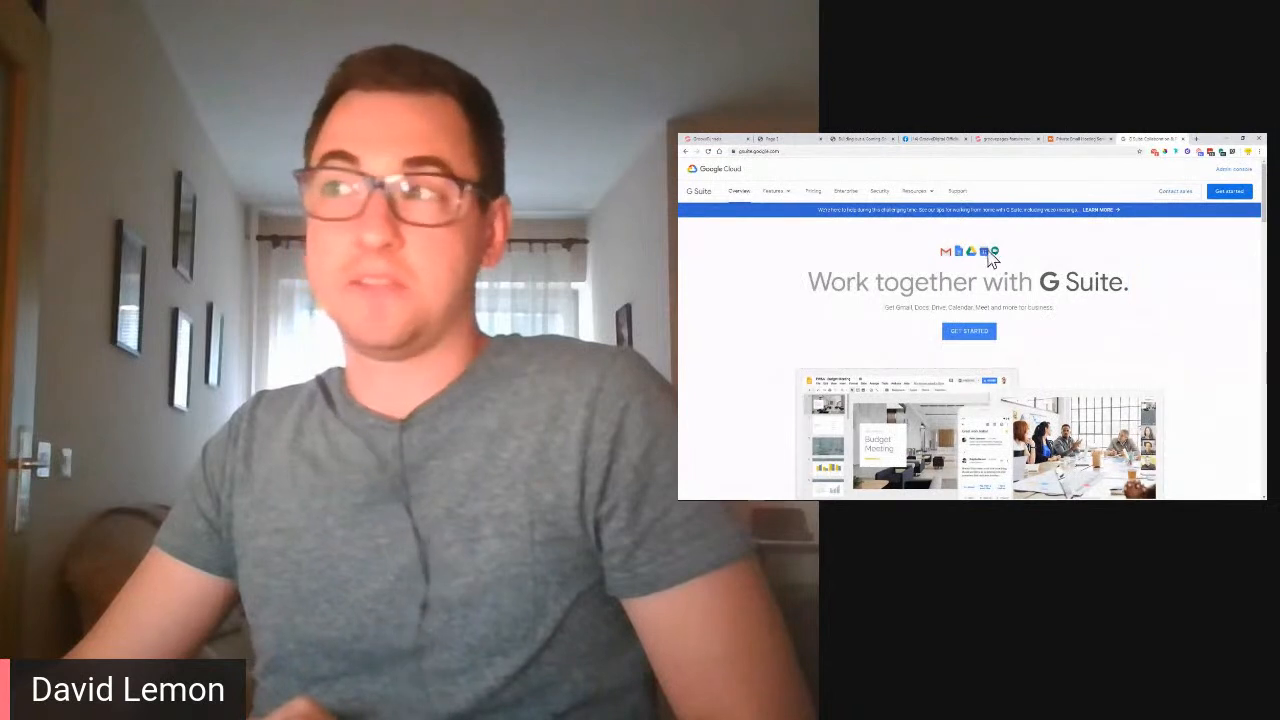
Step: Search the web for bluehost and open the official Bluehost website from the results
click(810, 152)
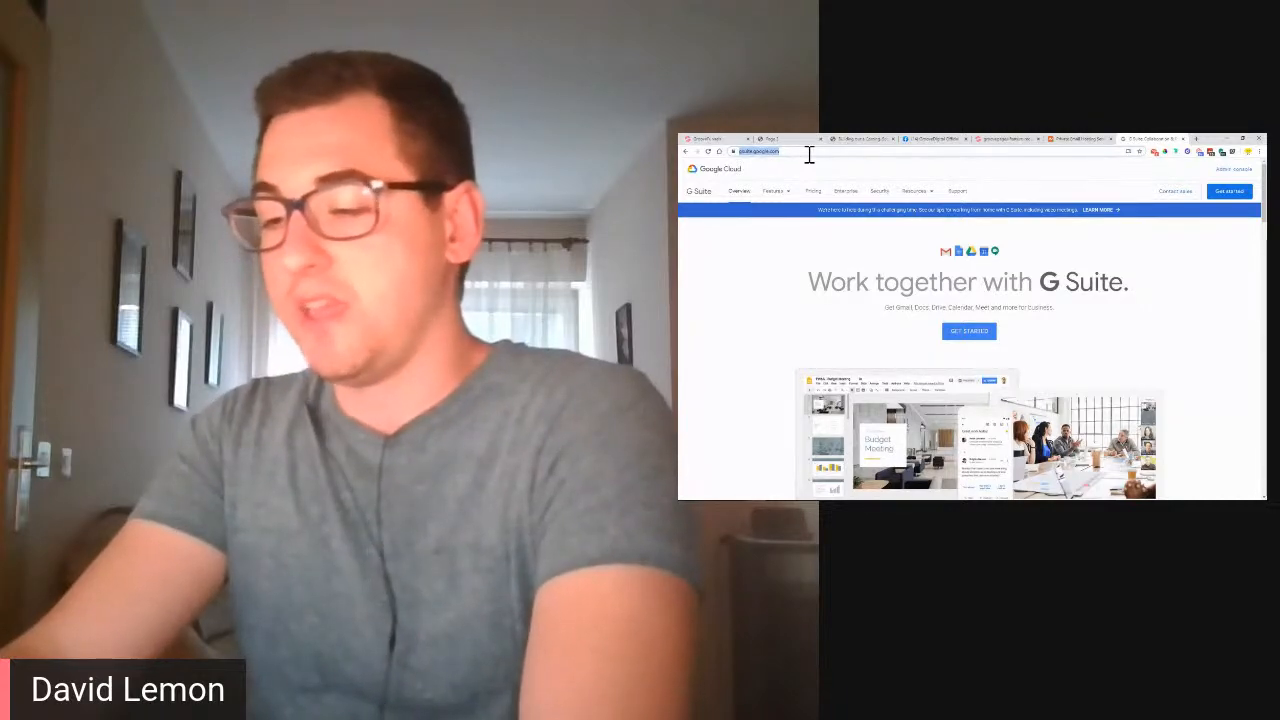
text(blue)
key(Return)
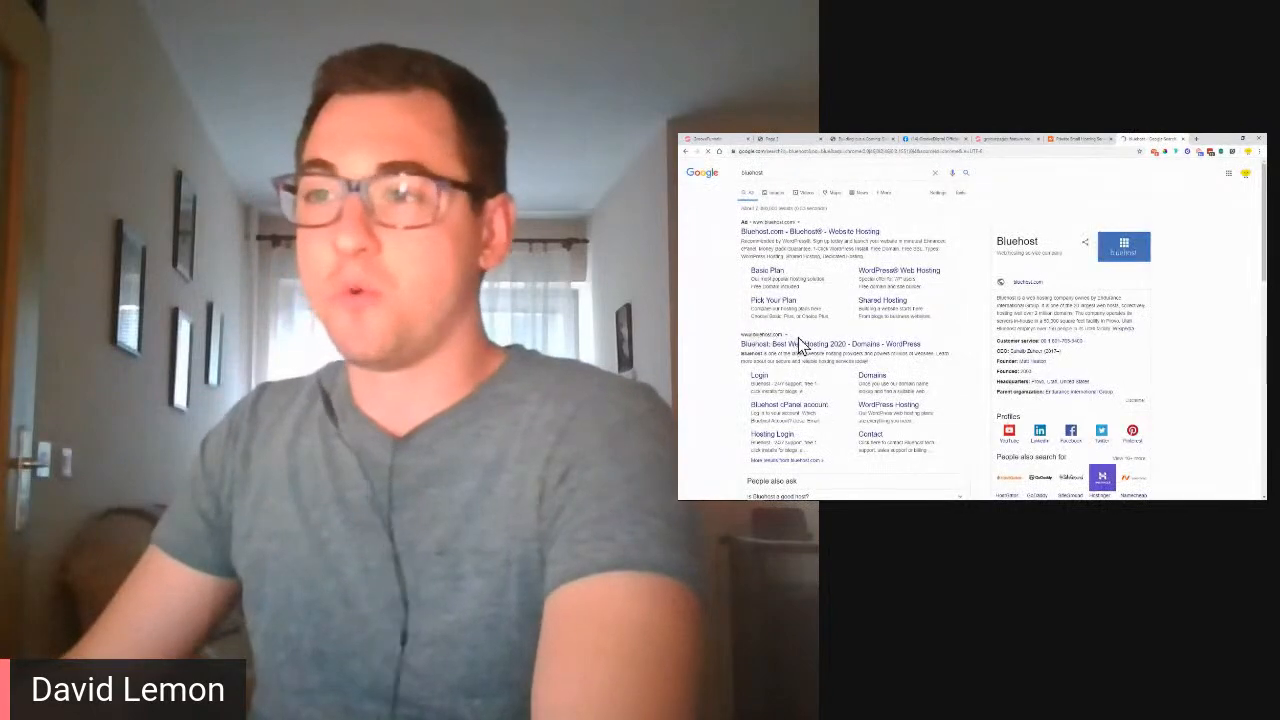
scroll(798, 337, down, 5)
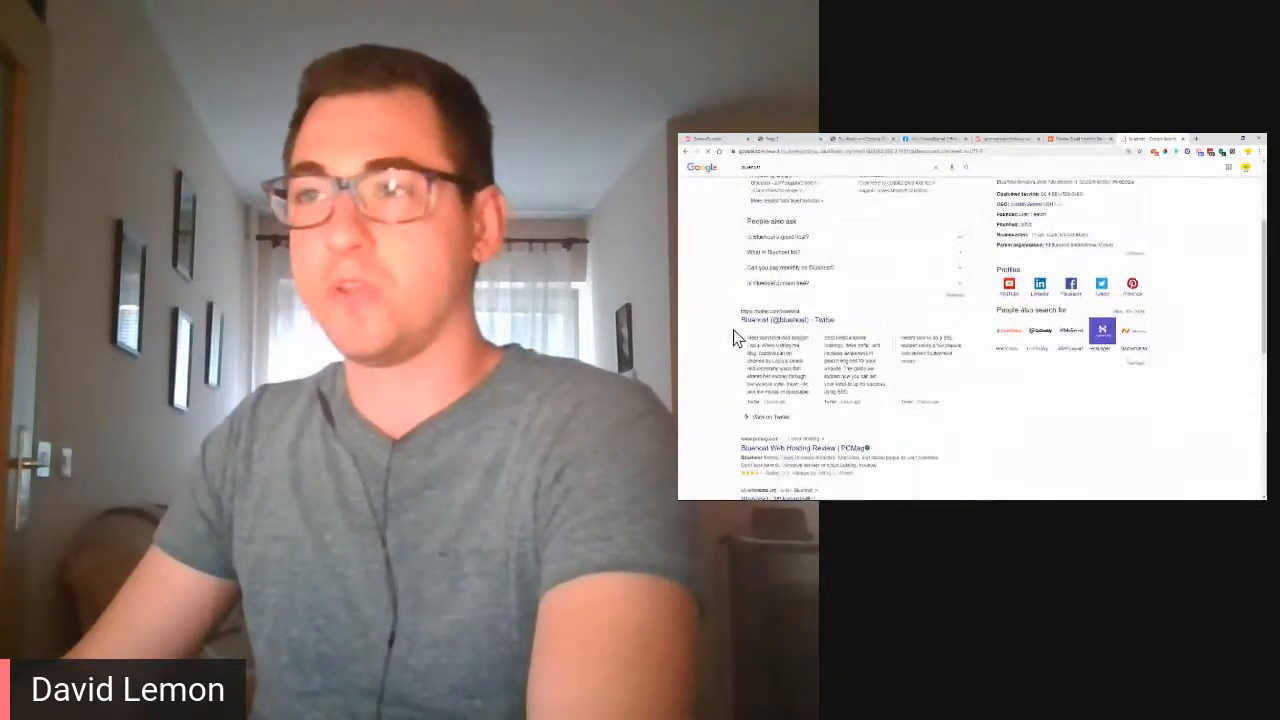
scroll(733, 329, up, 5)
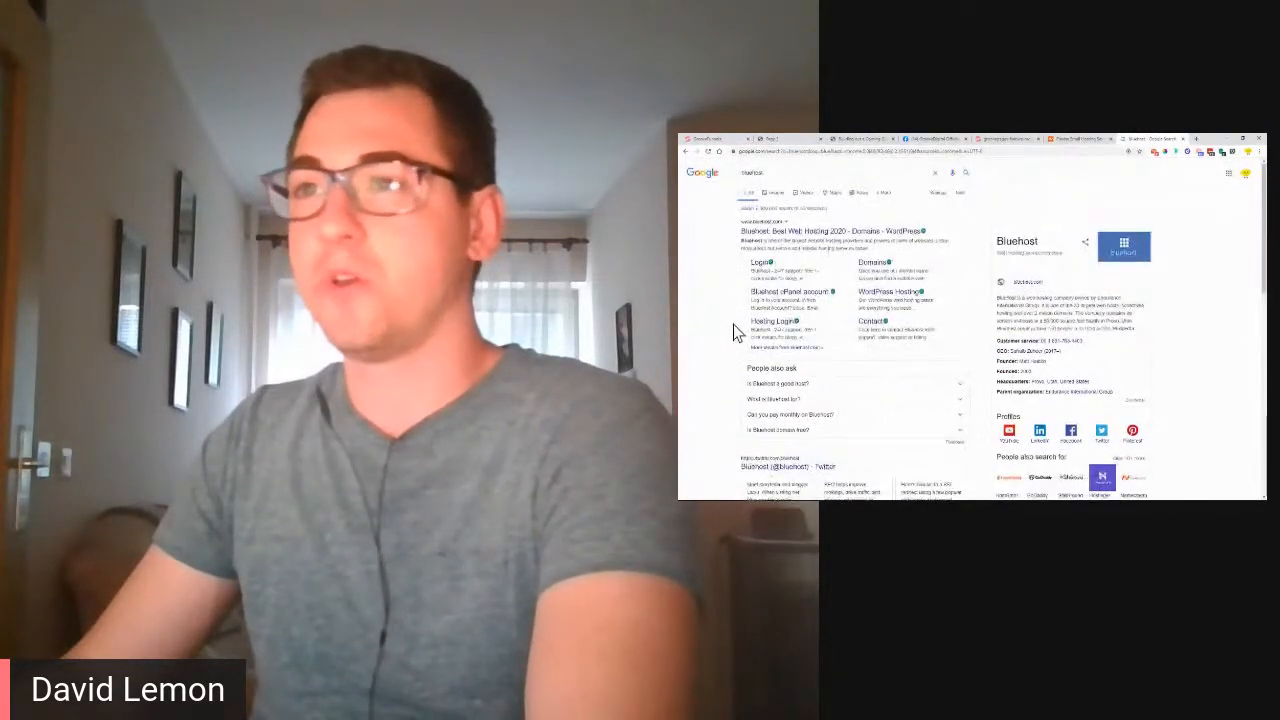
click(818, 235)
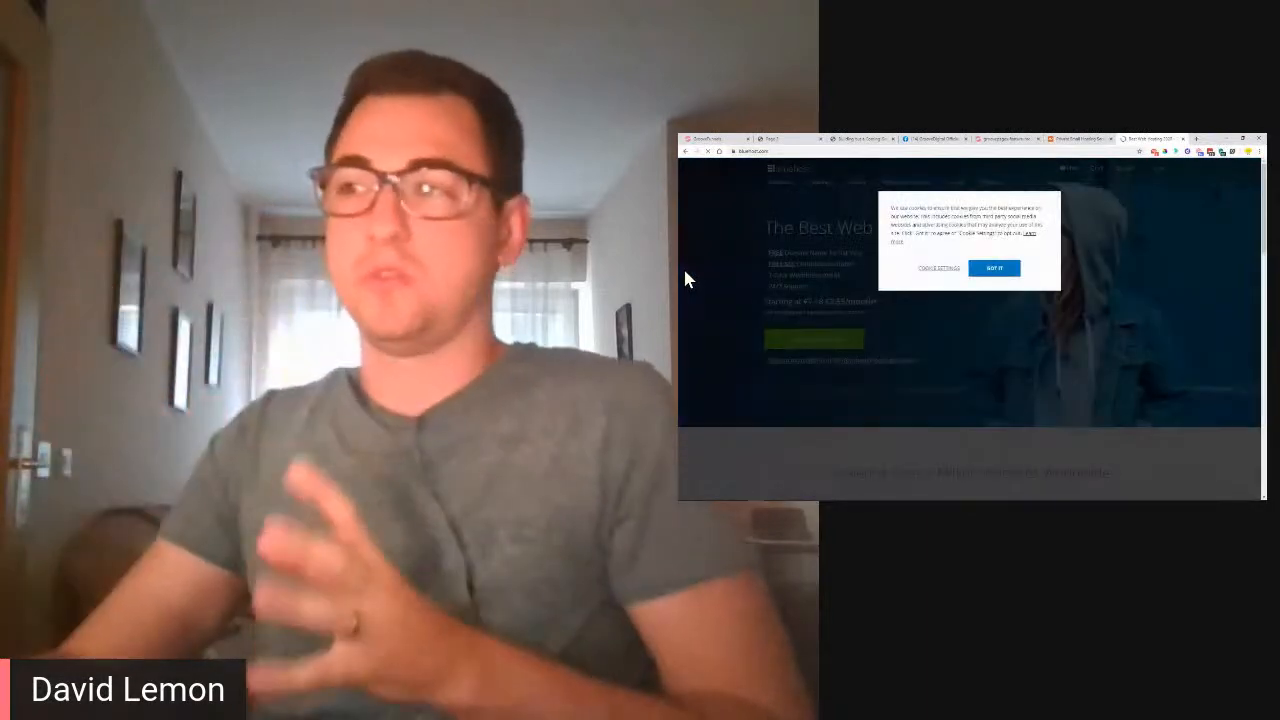
Step: Close the Bluehost and Namecheap tabs, return to the coming-soon page title slide and open a new browser tab
click(1184, 139)
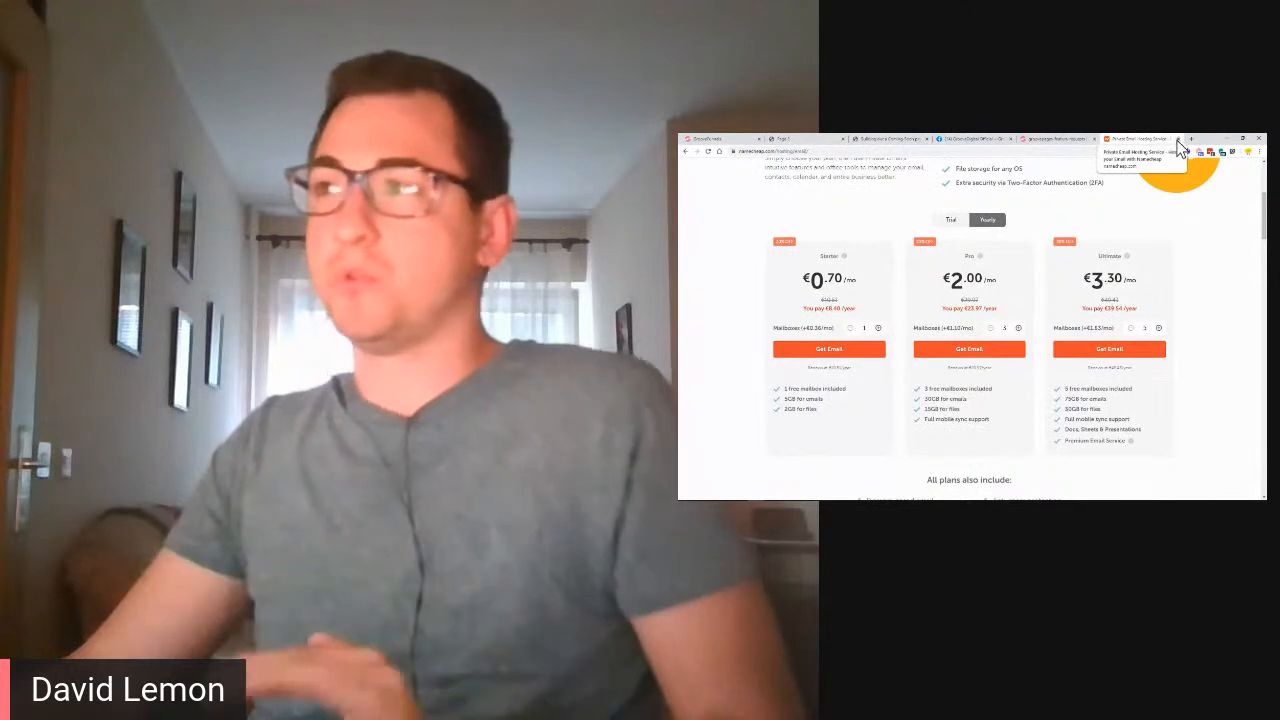
click(1178, 139)
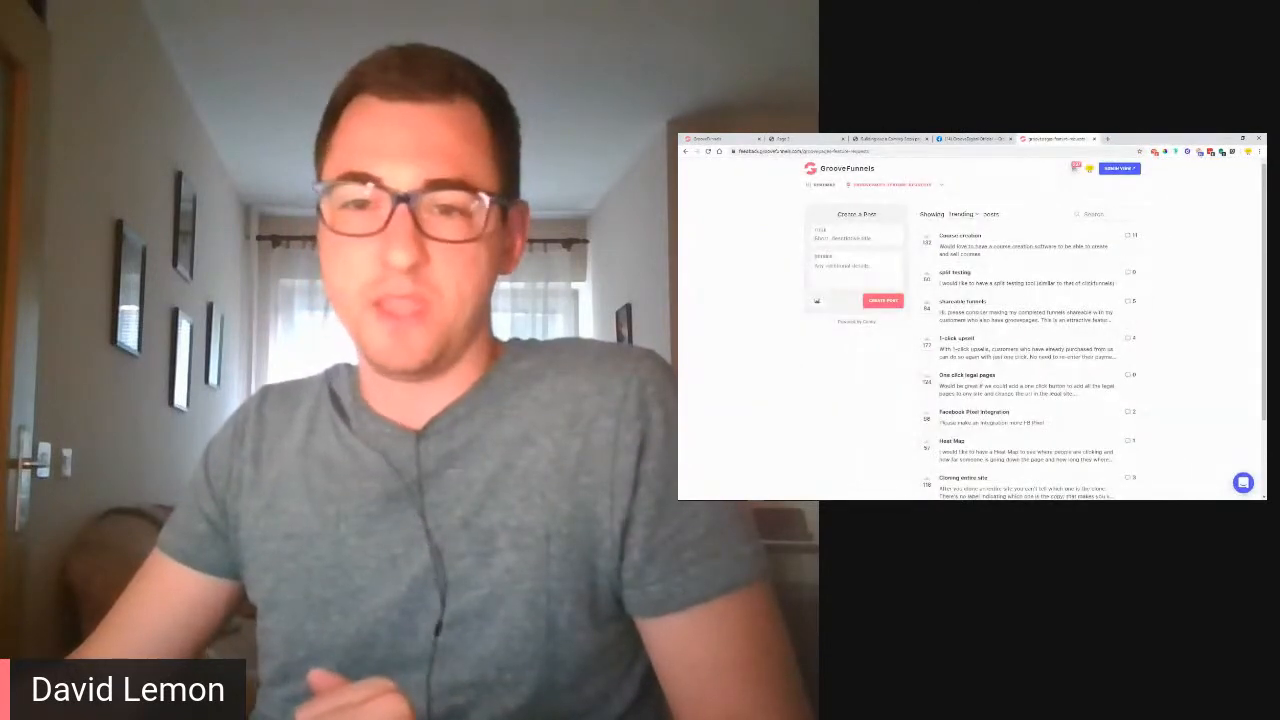
click(888, 137)
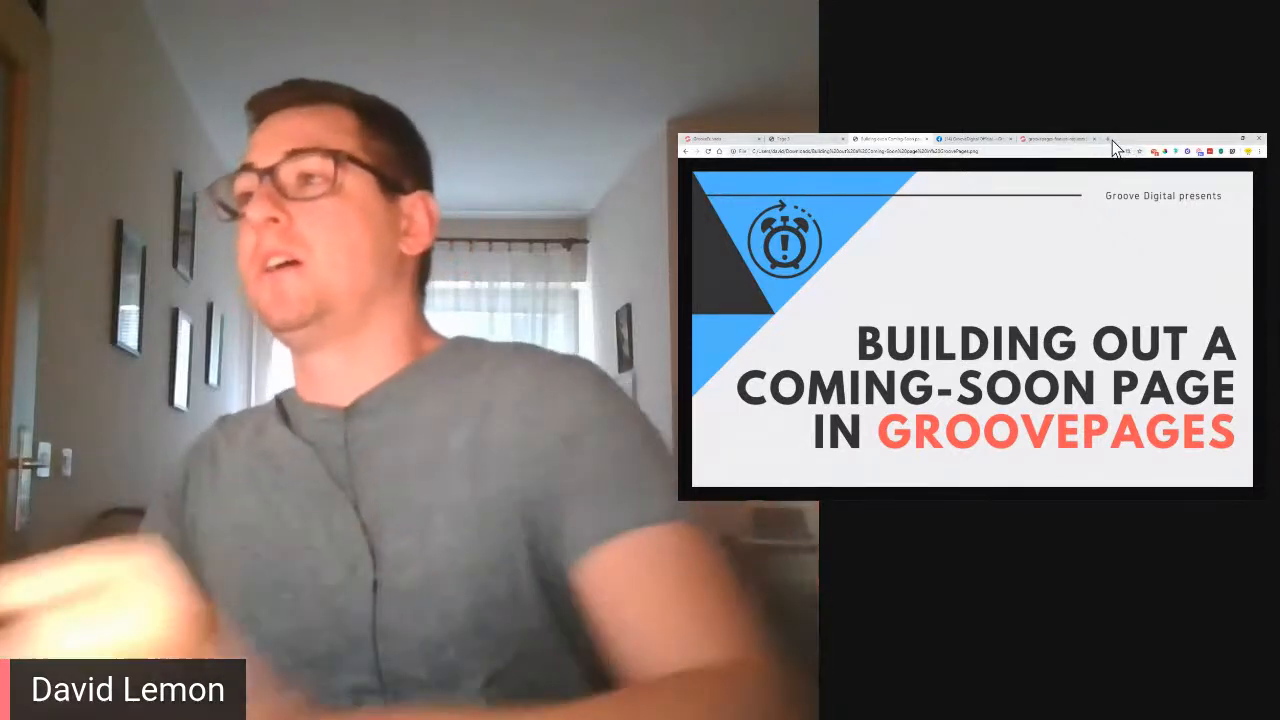
click(1108, 139)
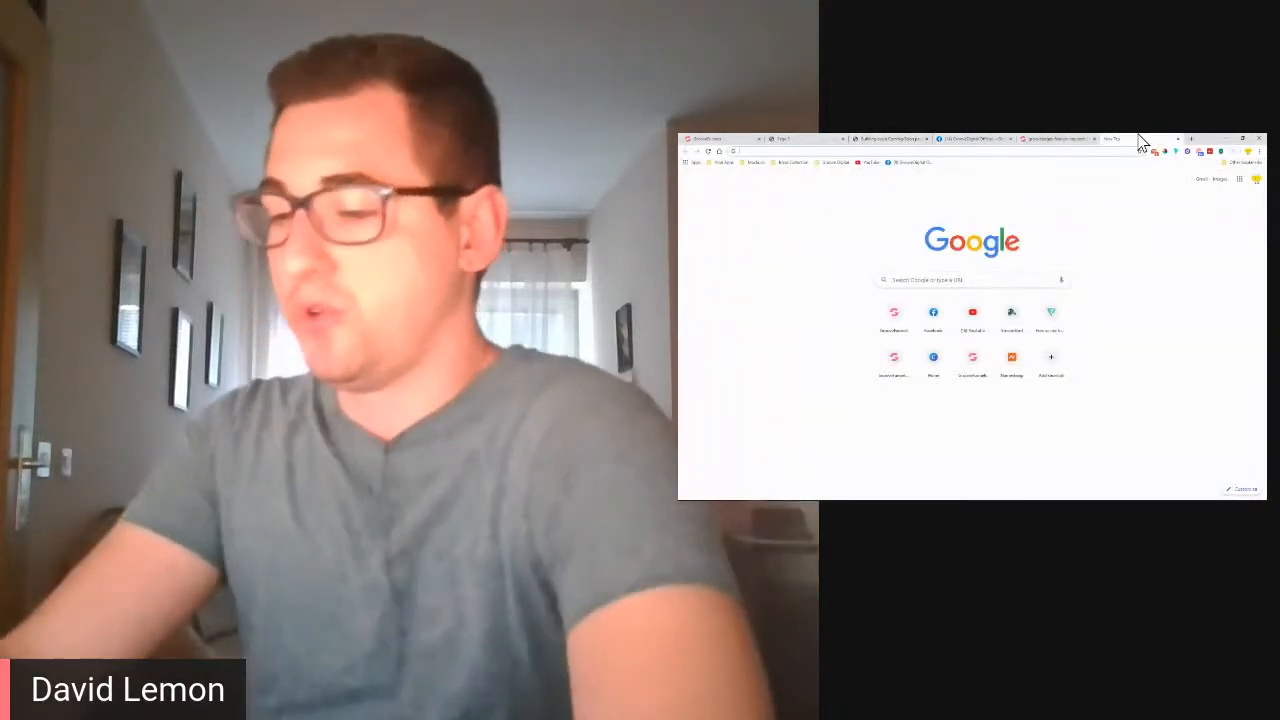
Step: Open the Groove Digital Training Calendar page on groovefunnels.com in the new browser tab
text(groovef)
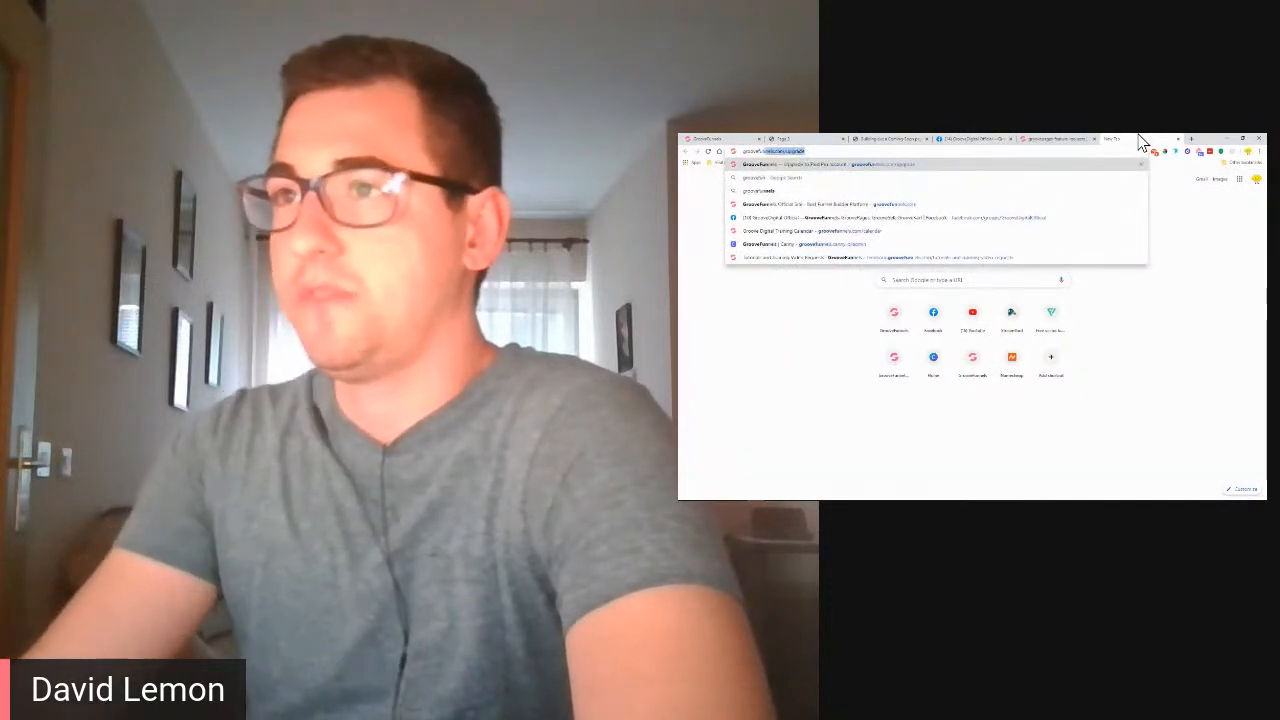
key(Down)
key(Down)
key(Down)
key(Down)
key(Down)
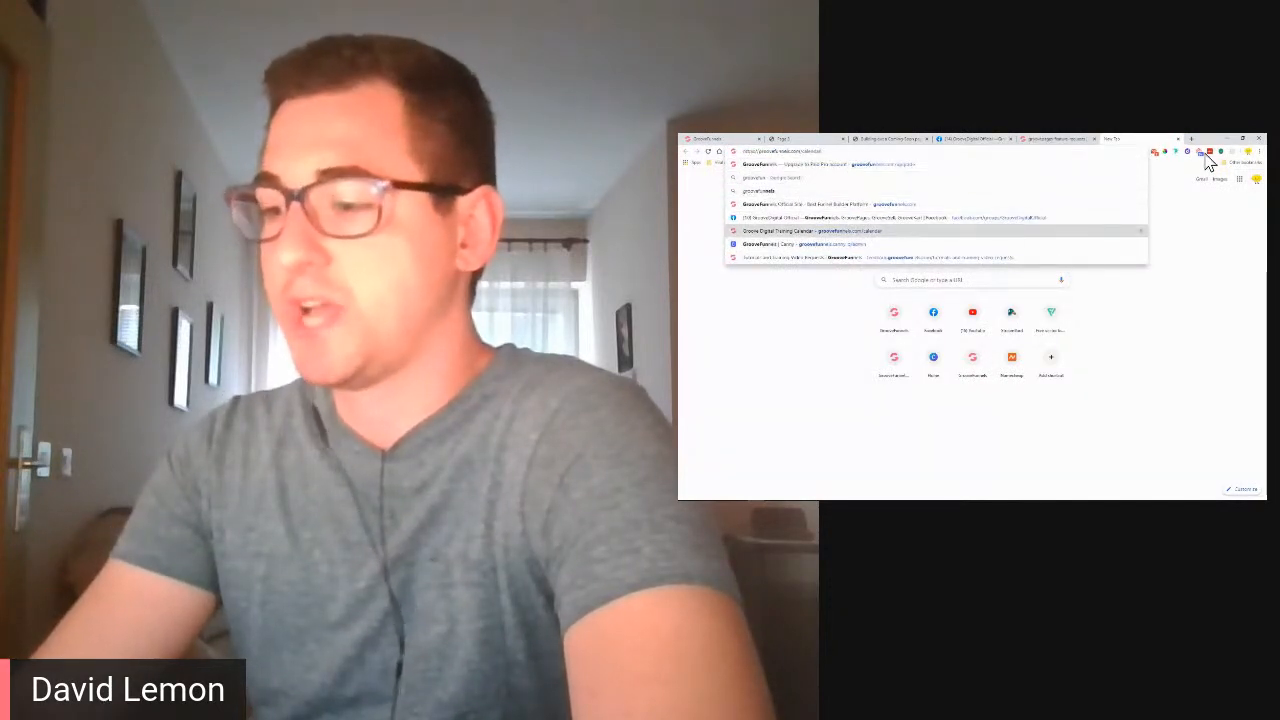
key(Return)
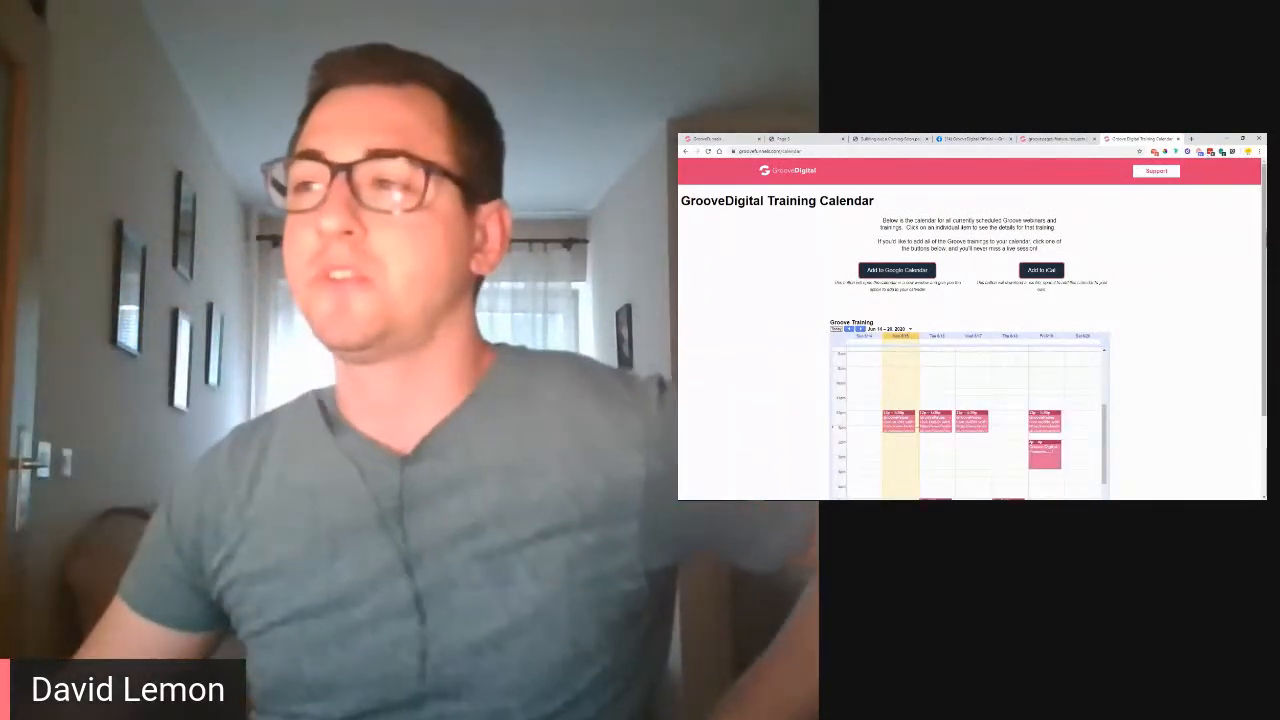
Step: Review the scheduled Groove trainings, advance the calendar to the week of Jun 21–27, 2020 and examine the options for adding it
scroll(800, 310, down, 2)
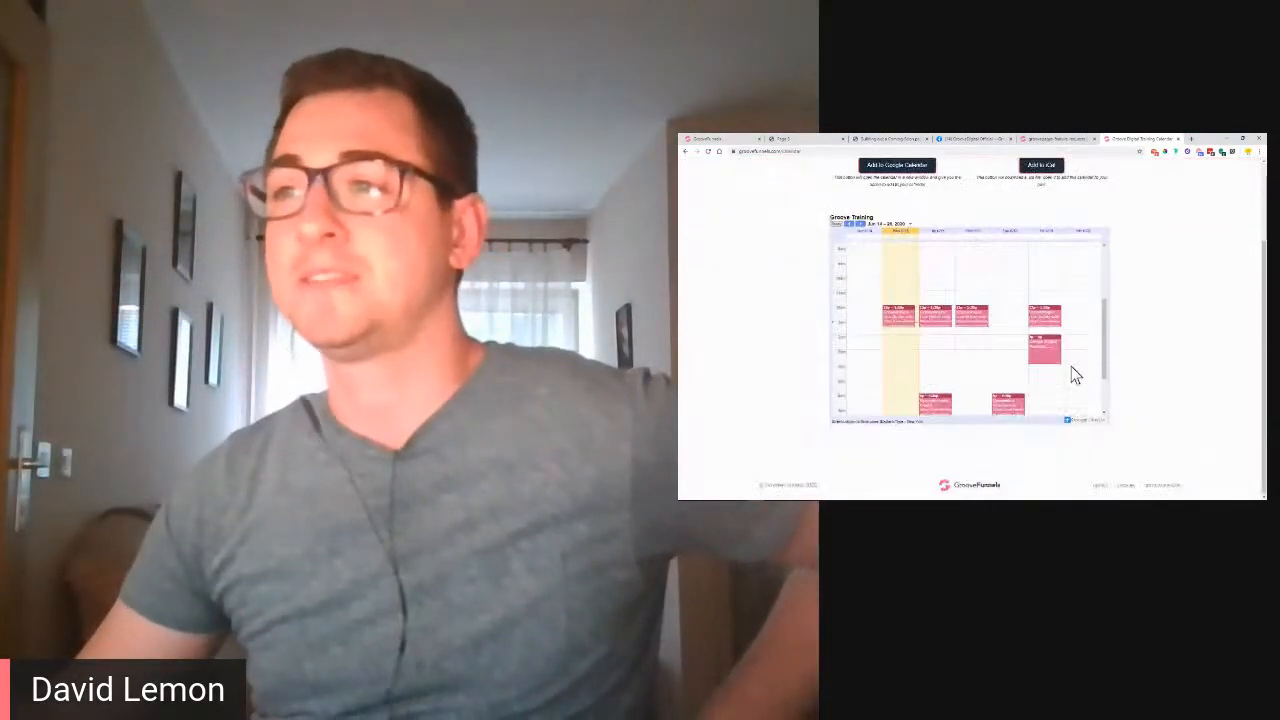
drag(1106, 323, 1103, 271)
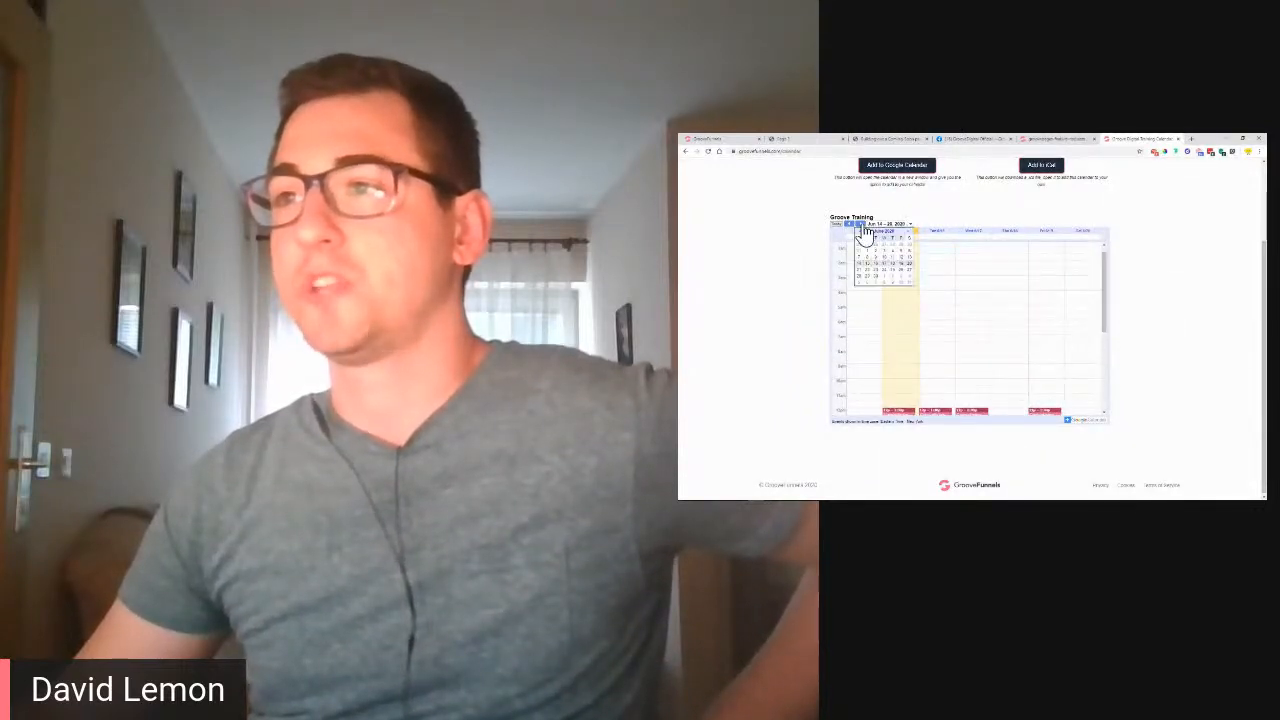
click(861, 225)
scroll(1008, 278, down, 6)
scroll(950, 248, up, 4)
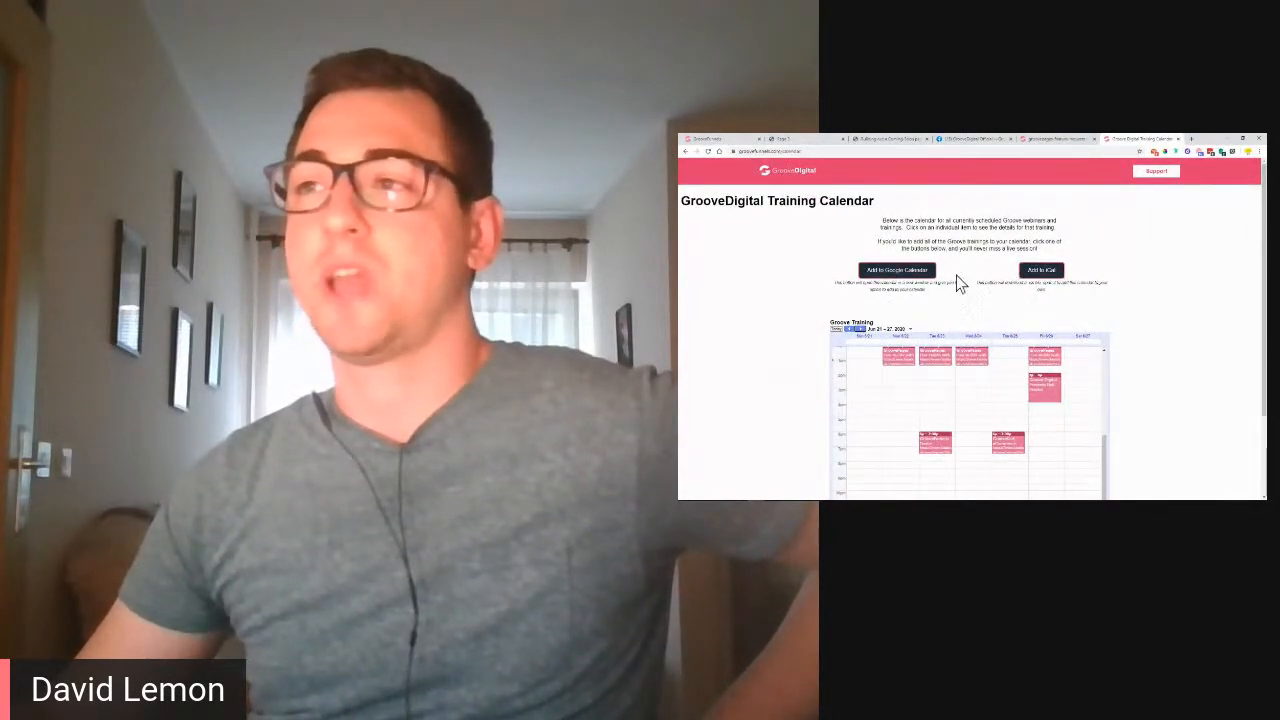
scroll(1148, 276, down, 2)
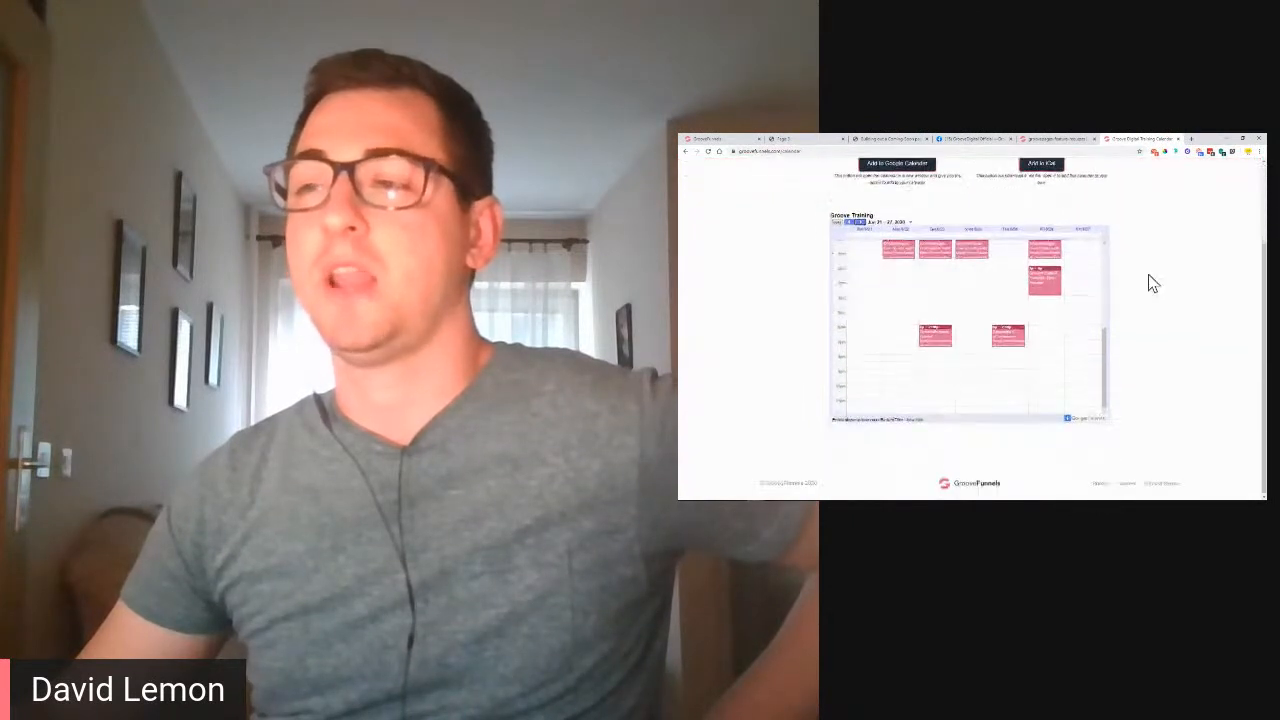
scroll(1172, 284, up, 2)
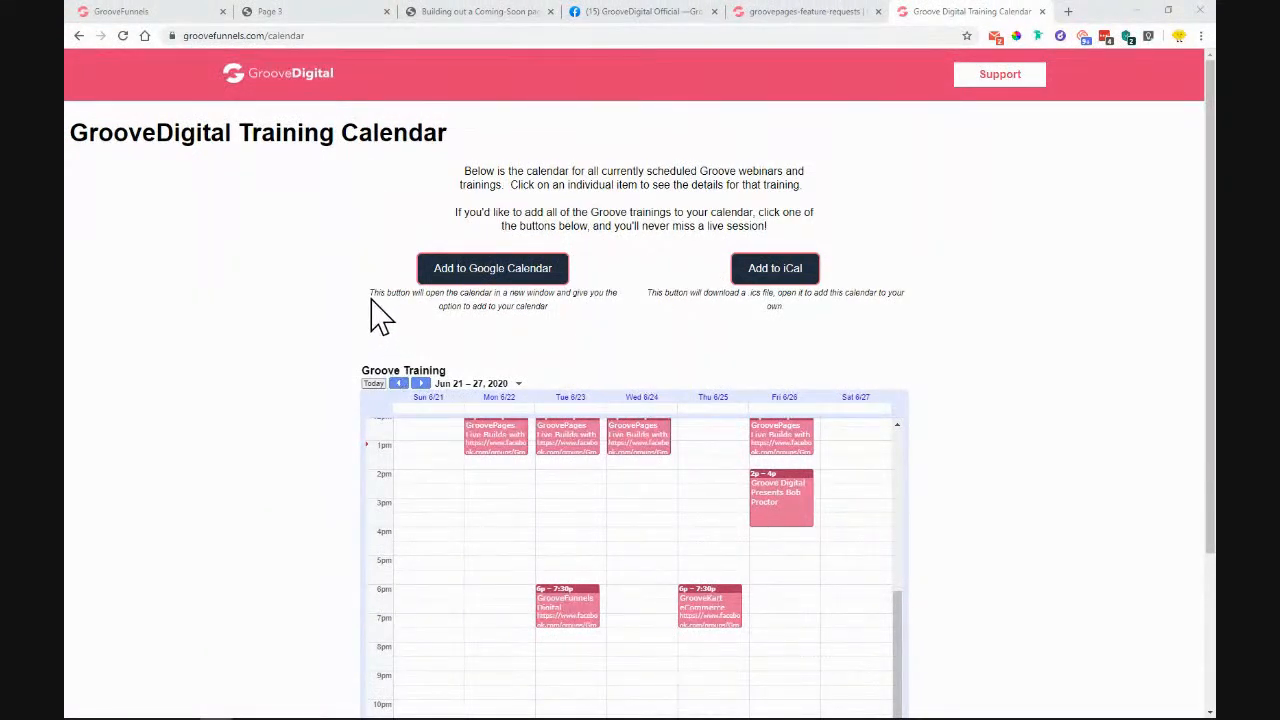
scroll(289, 410, down, 3)
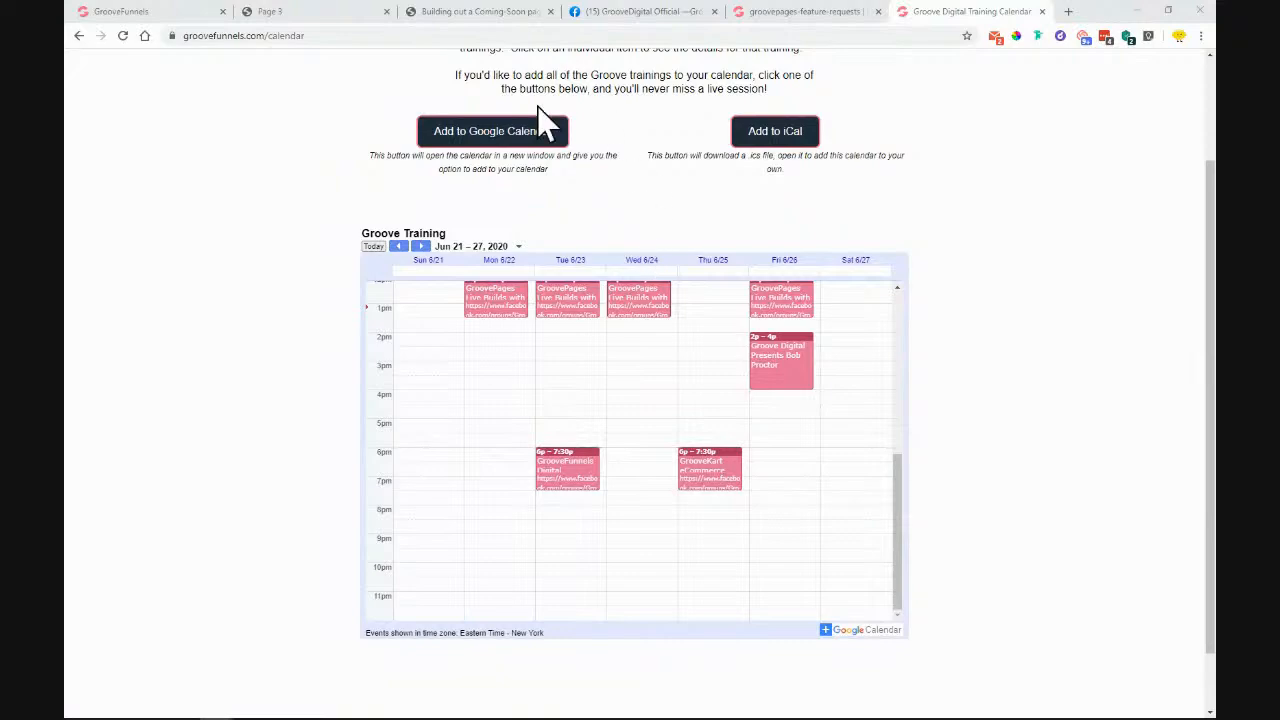
scroll(537, 214, up, 3)
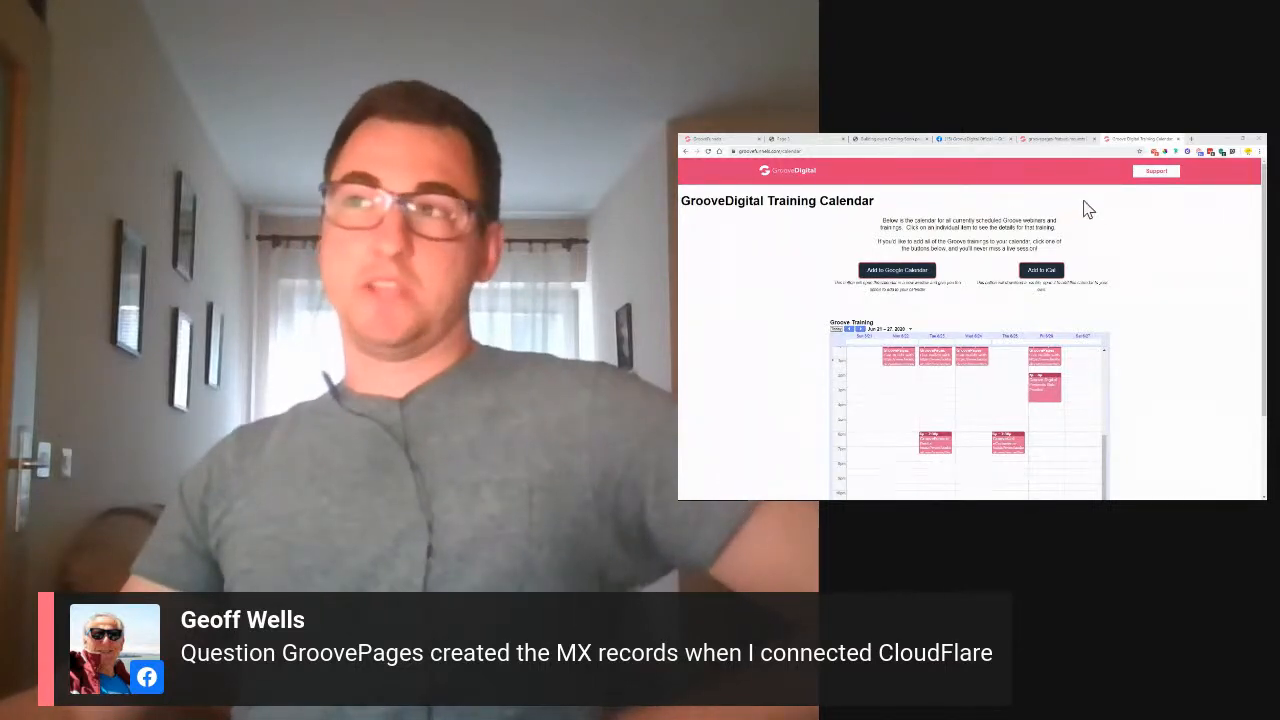
Step: Return to the title slide, switch to the published Lemon coming-soon page and show its web address
click(914, 137)
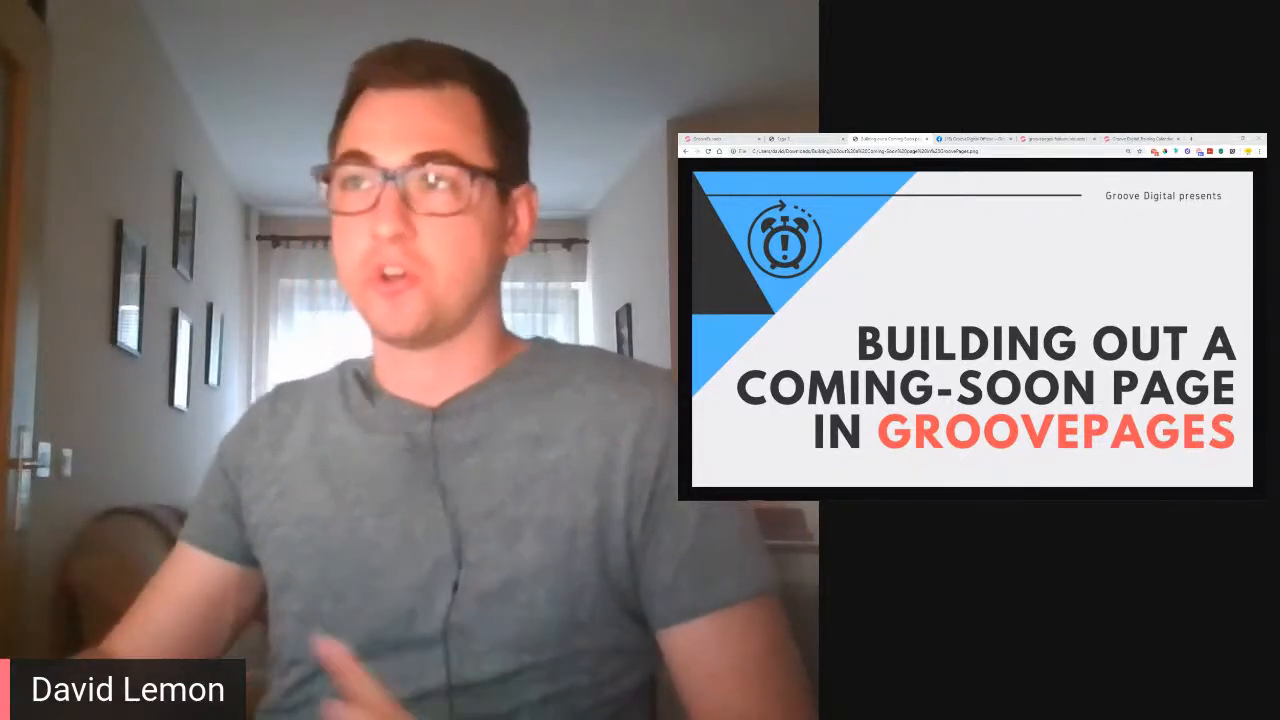
click(817, 138)
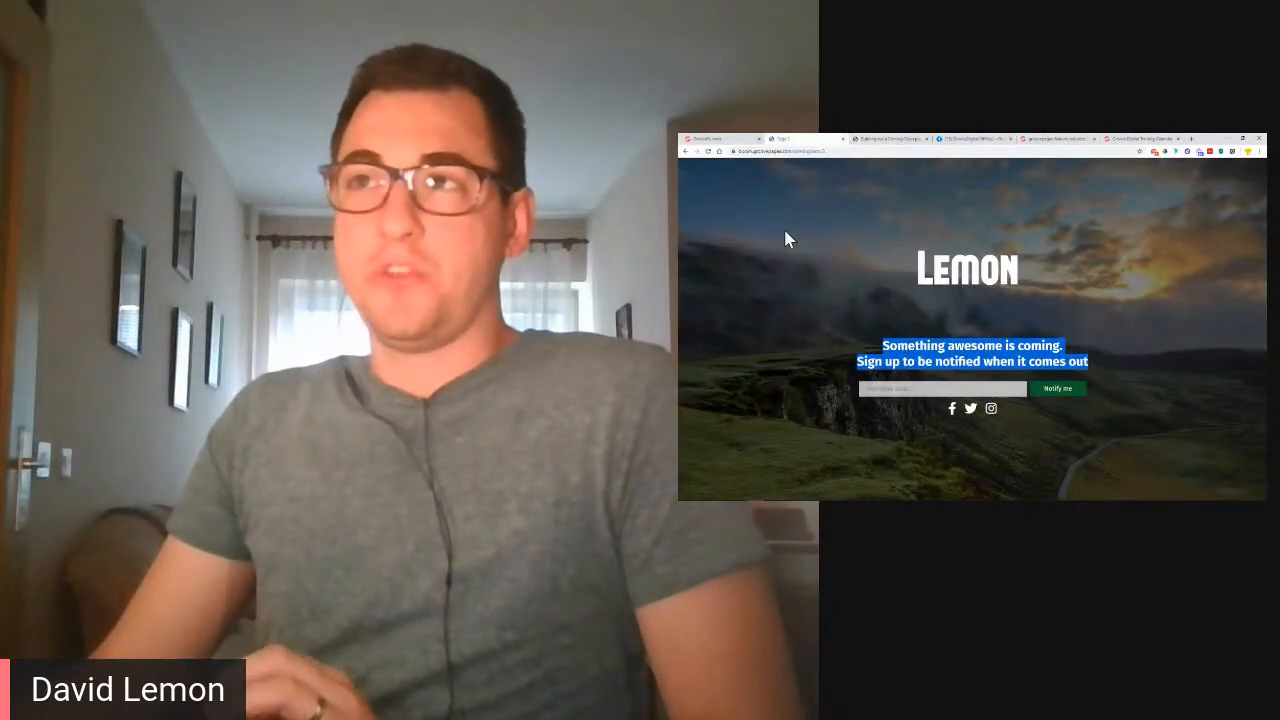
click(809, 205)
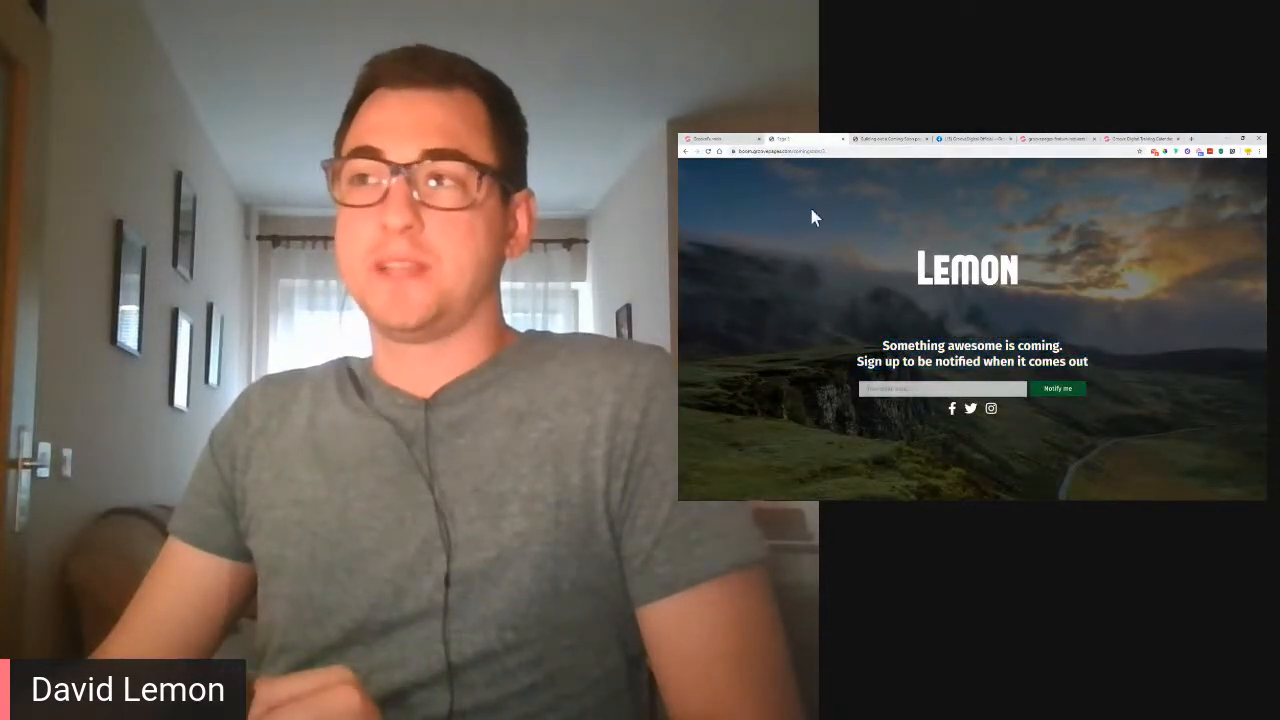
click(744, 150)
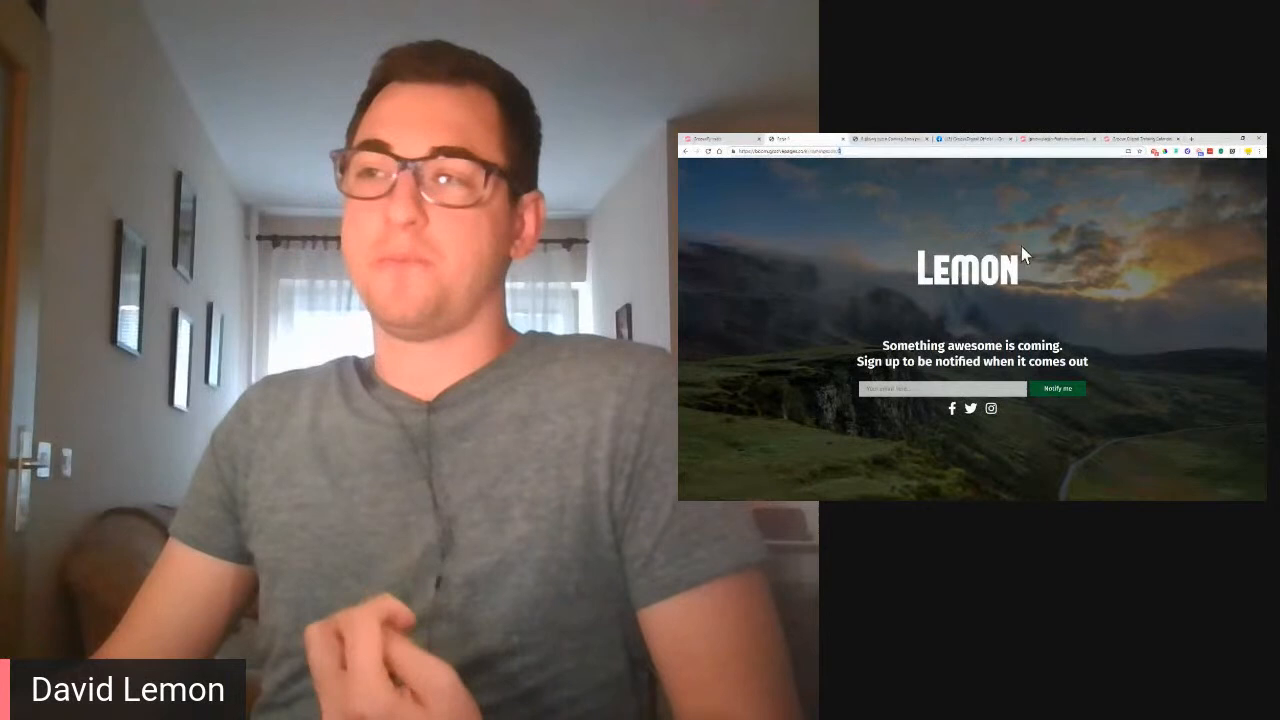
click(802, 263)
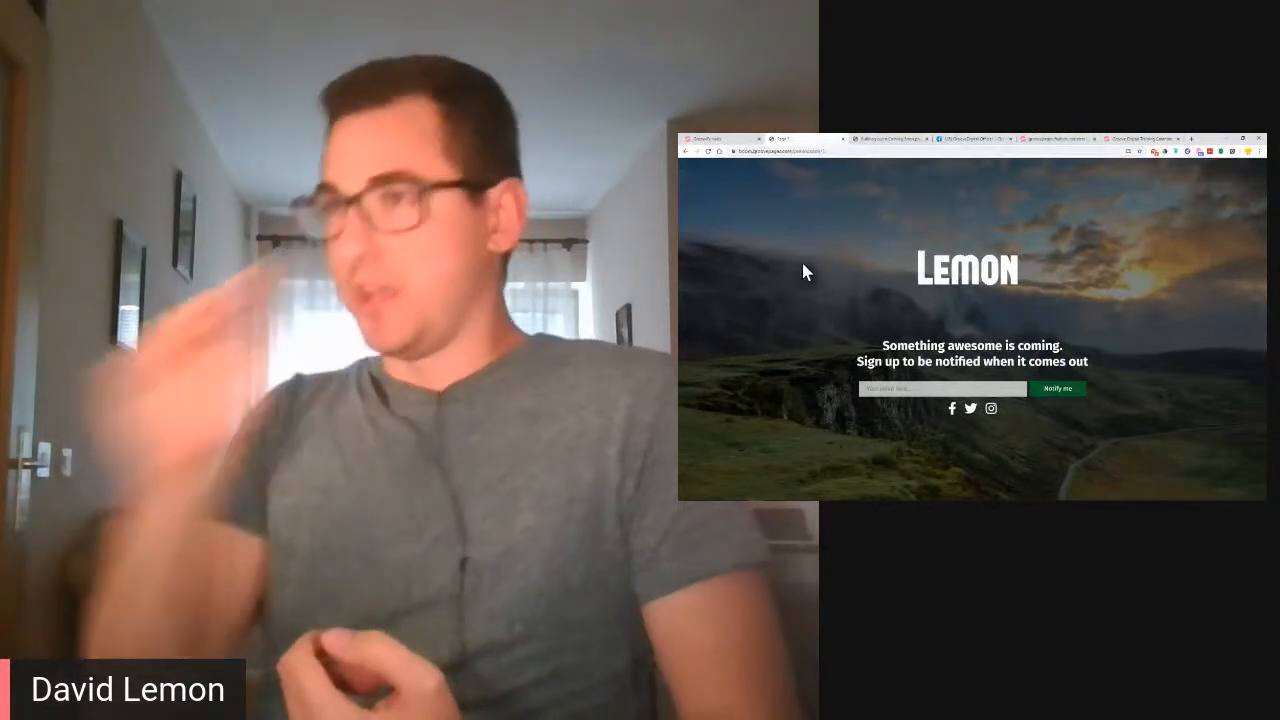
Step: Switch to the GroovePages editor and check the "We're Coming Soon!" template in the smaller device views, ending with the tablet layout
click(701, 141)
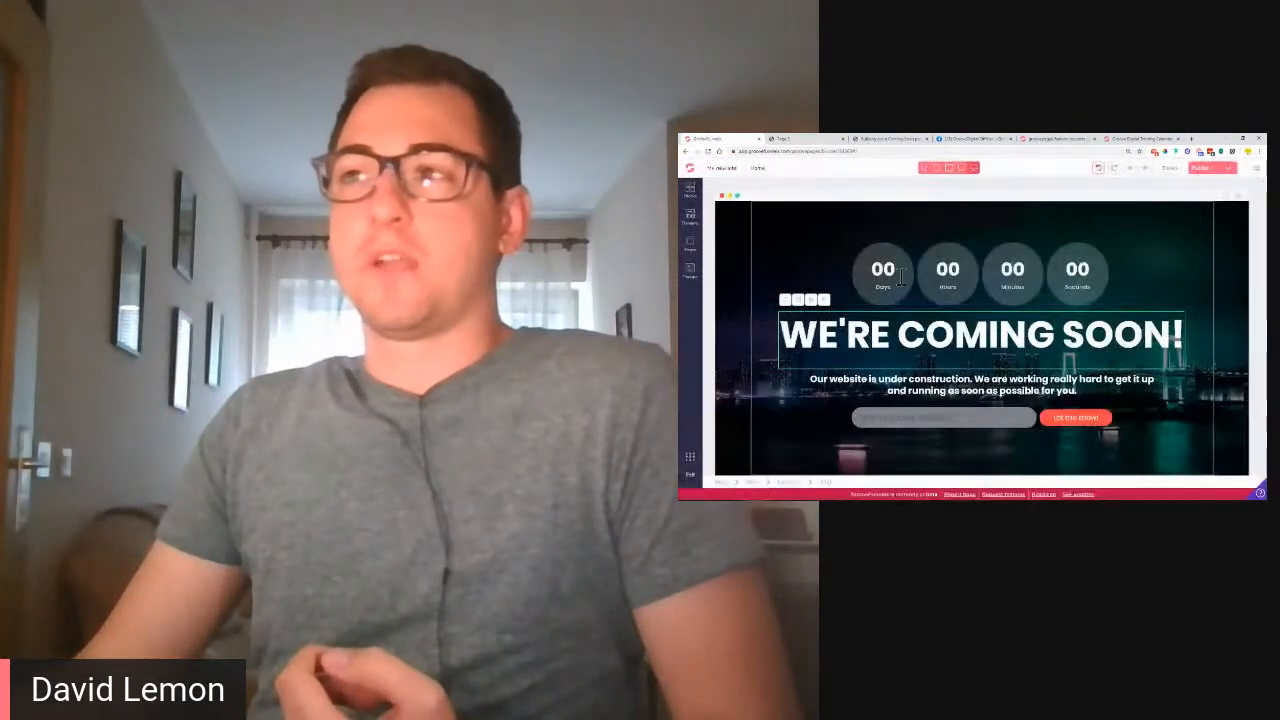
click(948, 170)
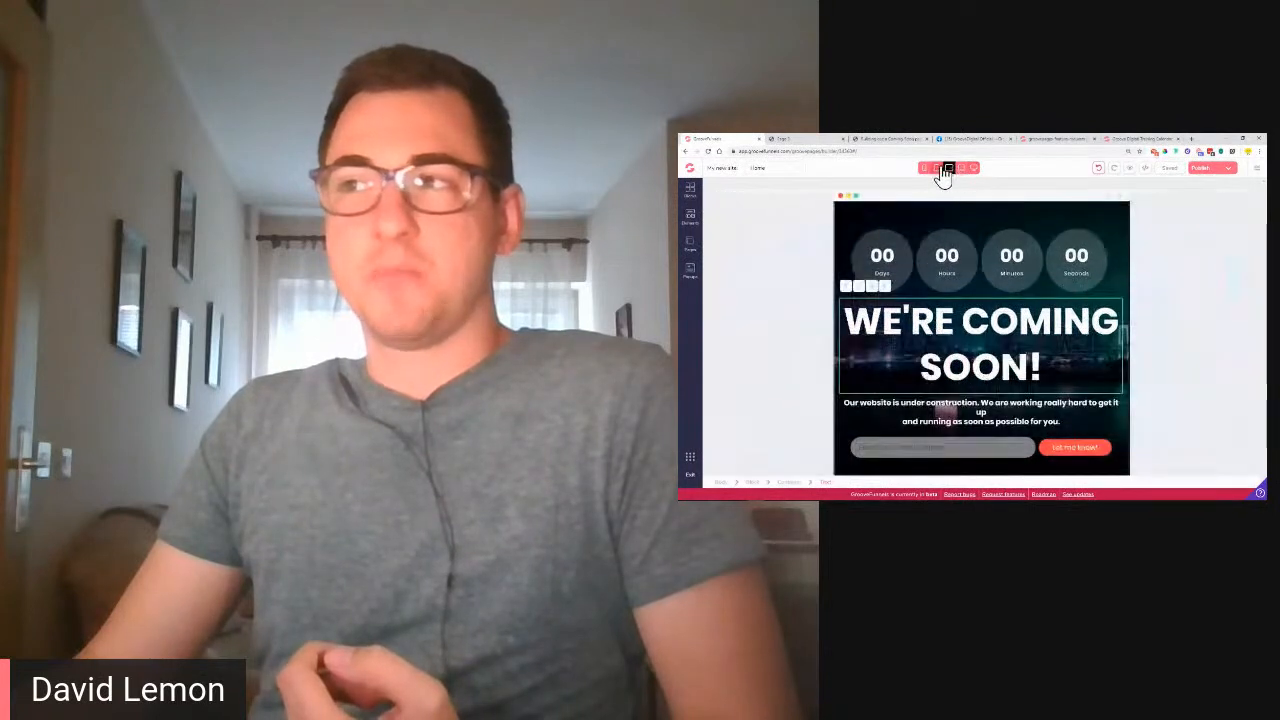
click(936, 170)
click(924, 170)
click(936, 169)
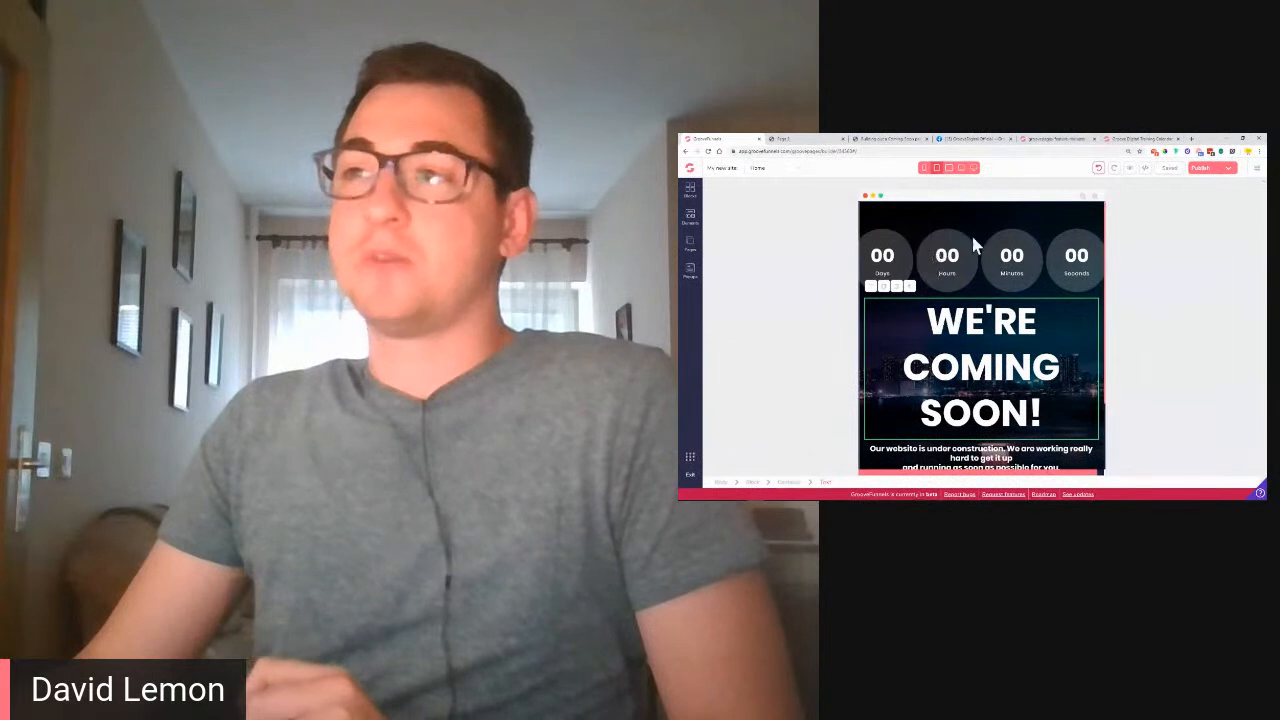
scroll(941, 262, down, 2)
scroll(941, 262, up, 2)
scroll(980, 300, down, 2)
scroll(1027, 284, up, 1)
scroll(1027, 284, up, 1)
Step: Examine the template's mobile layout, select its headline text for inspection and return to the desktop view
click(926, 170)
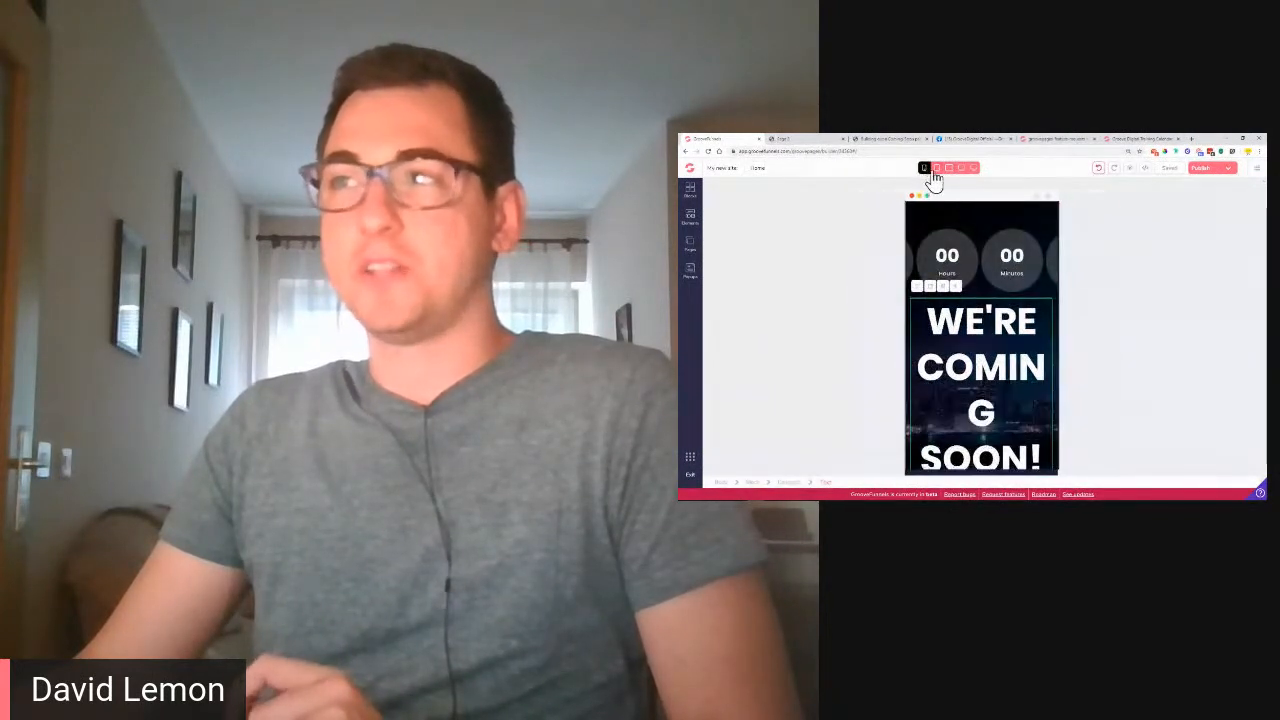
scroll(977, 300, down, 2)
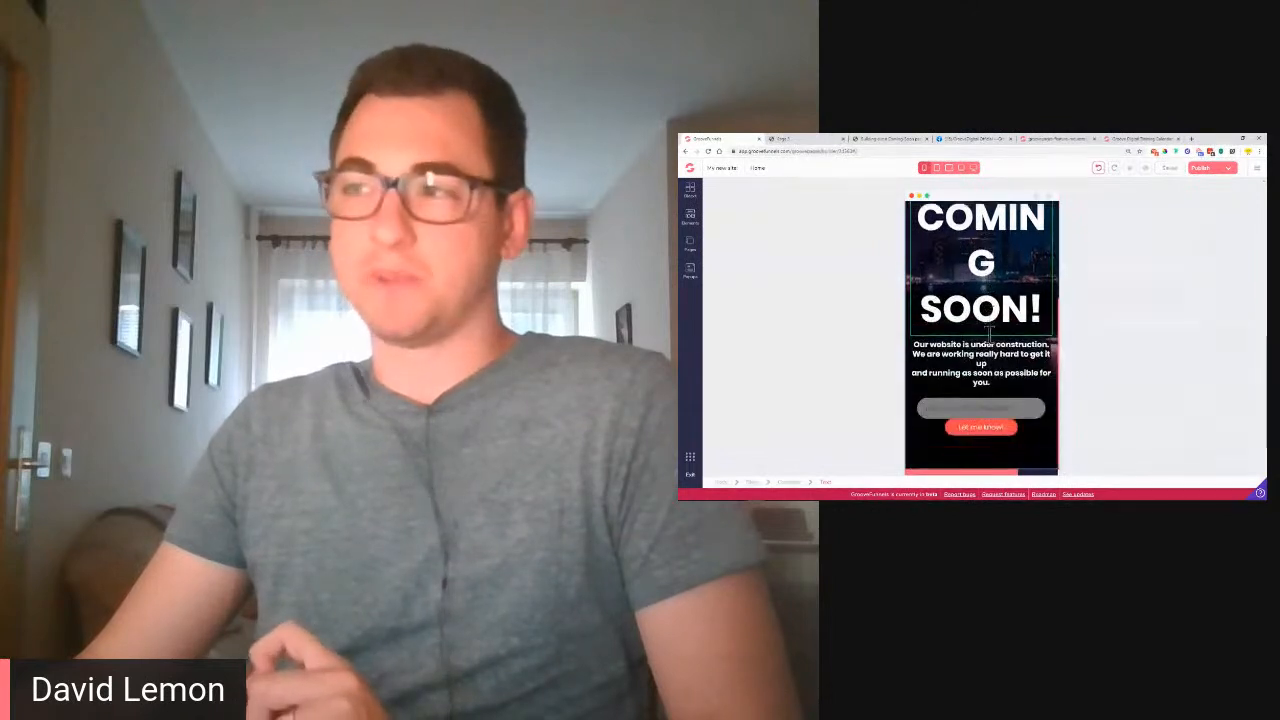
scroll(990, 338, up, 2)
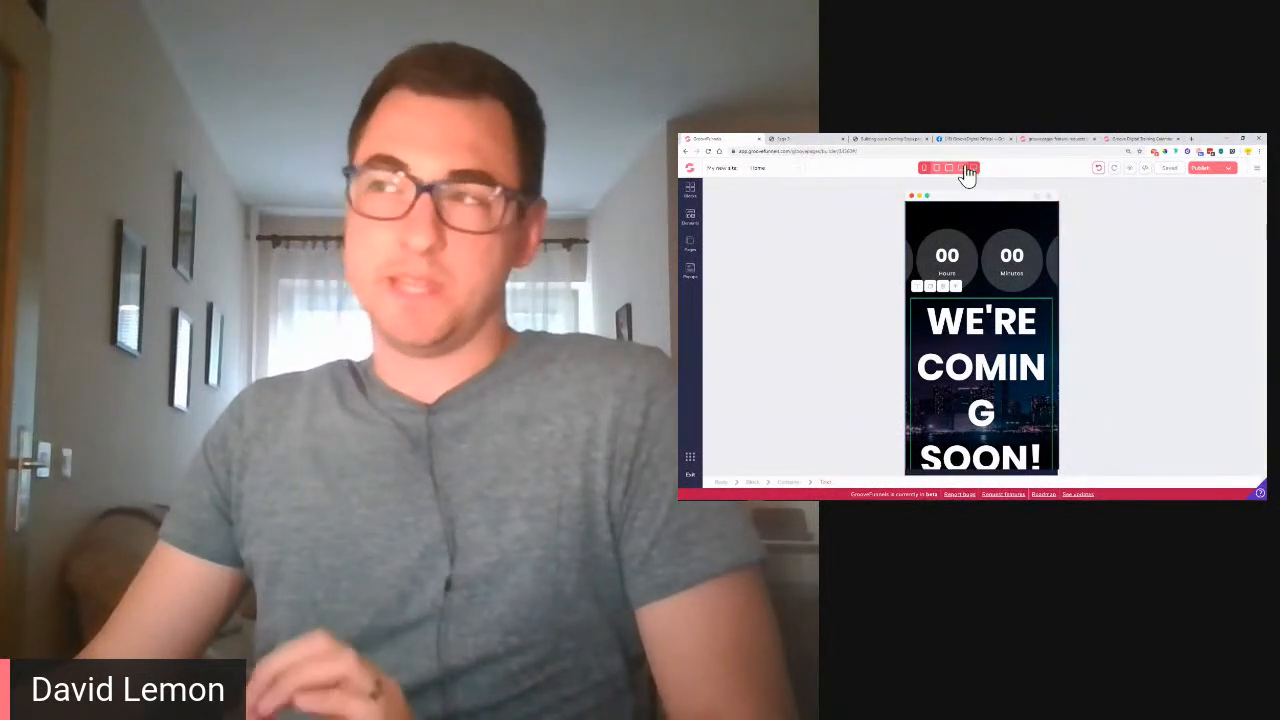
triple_click(990, 336)
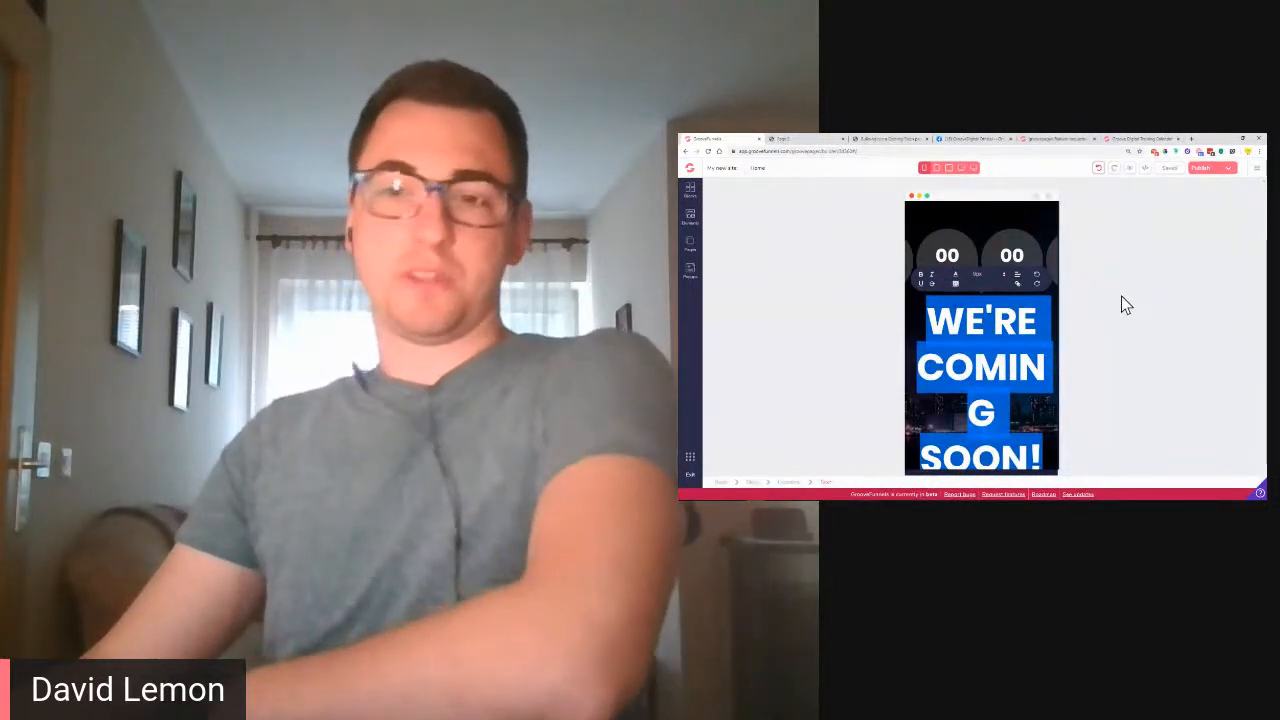
click(973, 167)
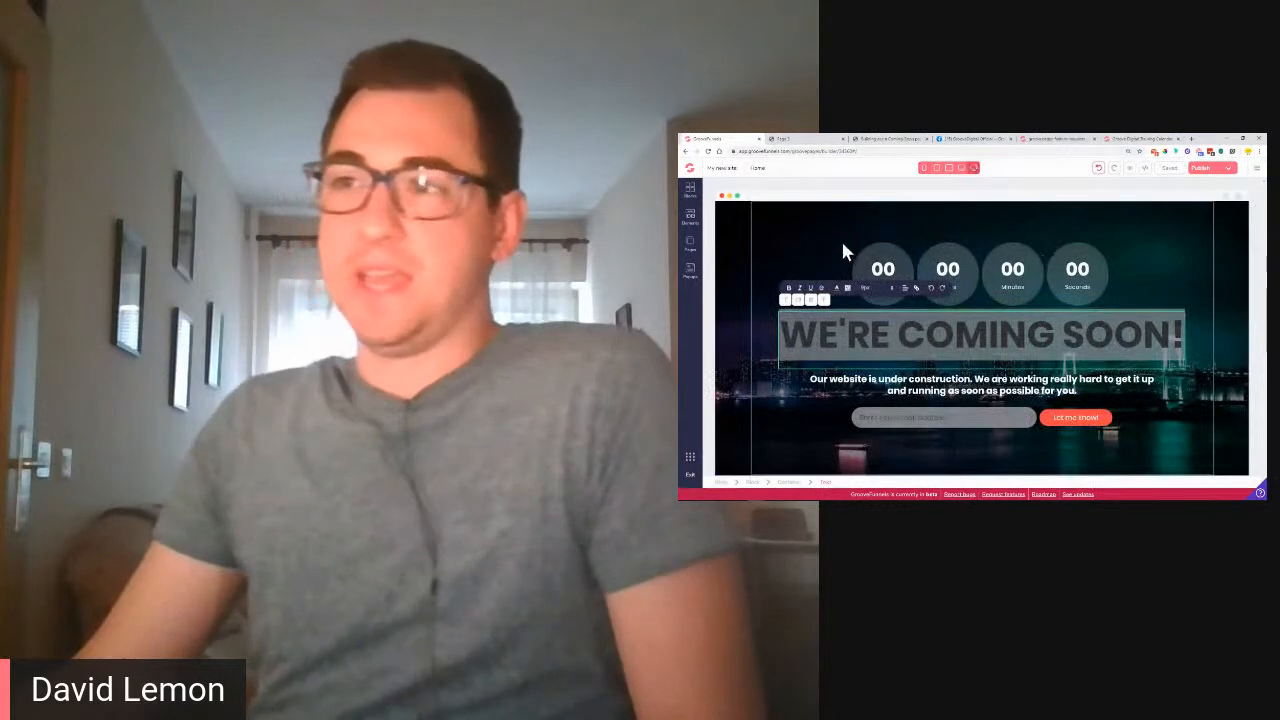
click(823, 217)
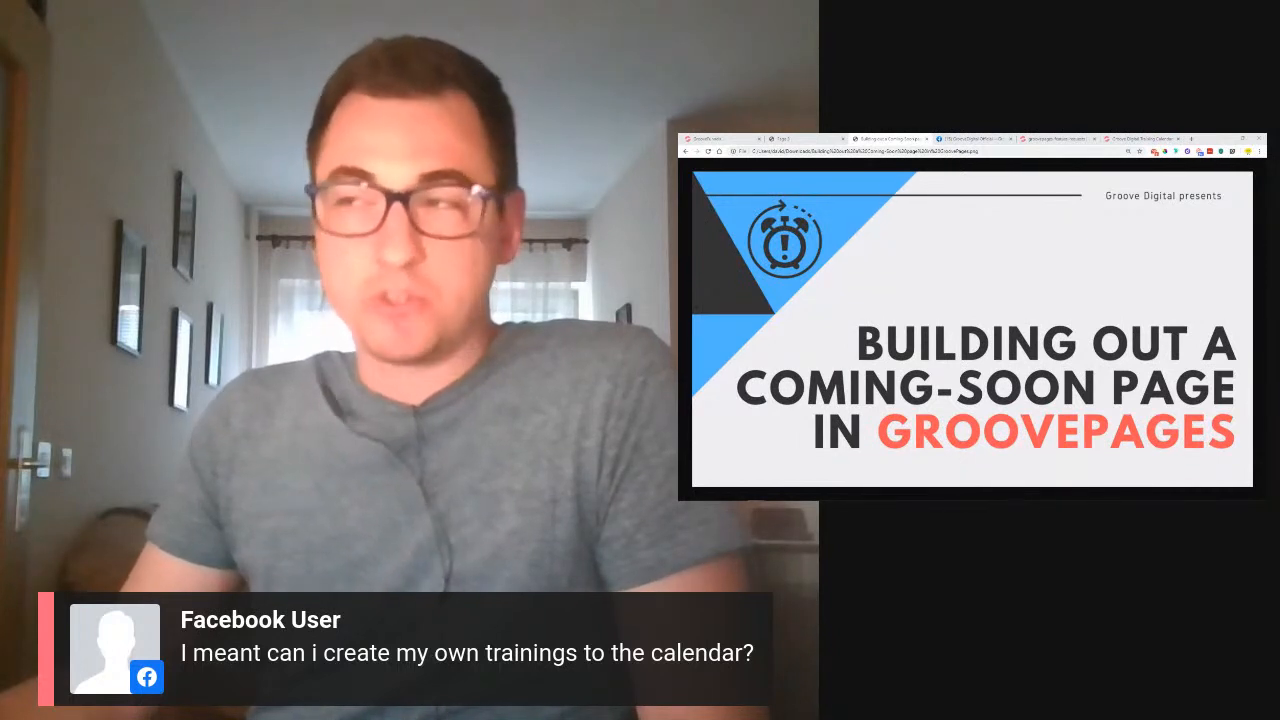
Step: Reopen the GrooveDigital Training Calendar, look over its weekly schedule and return to the coming-soon page title slide
click(1126, 141)
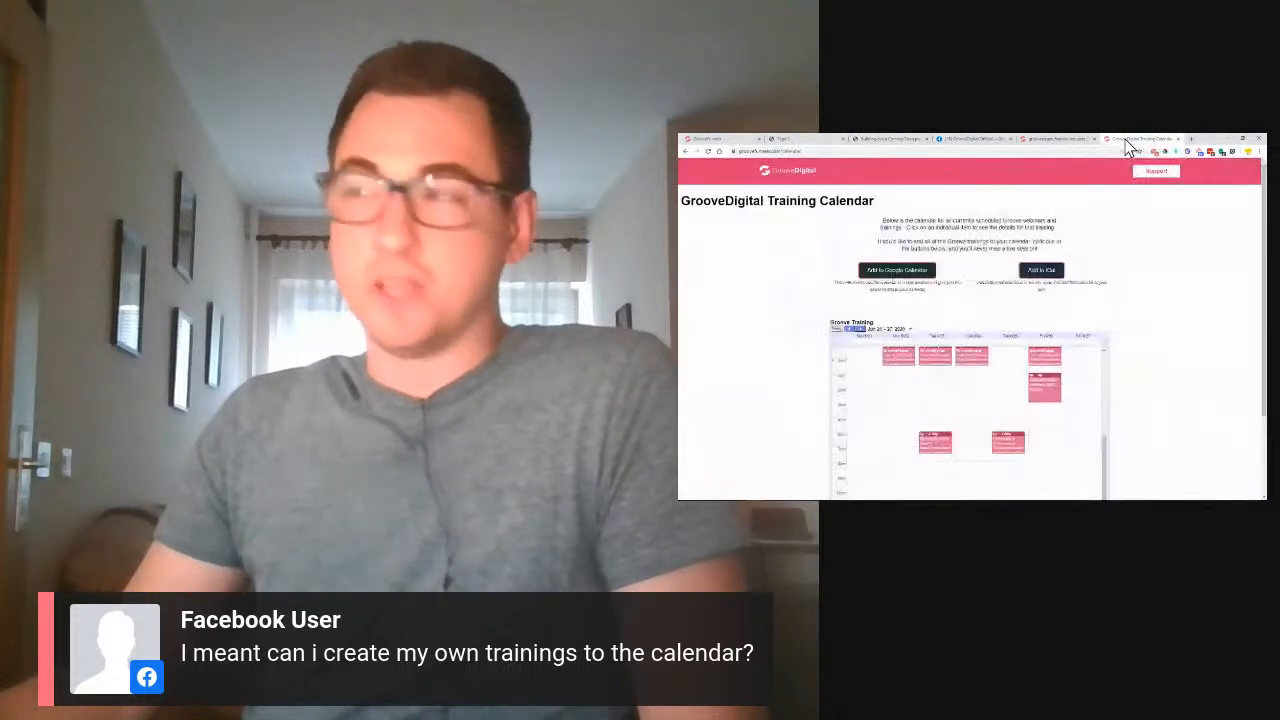
scroll(911, 380, down, 2)
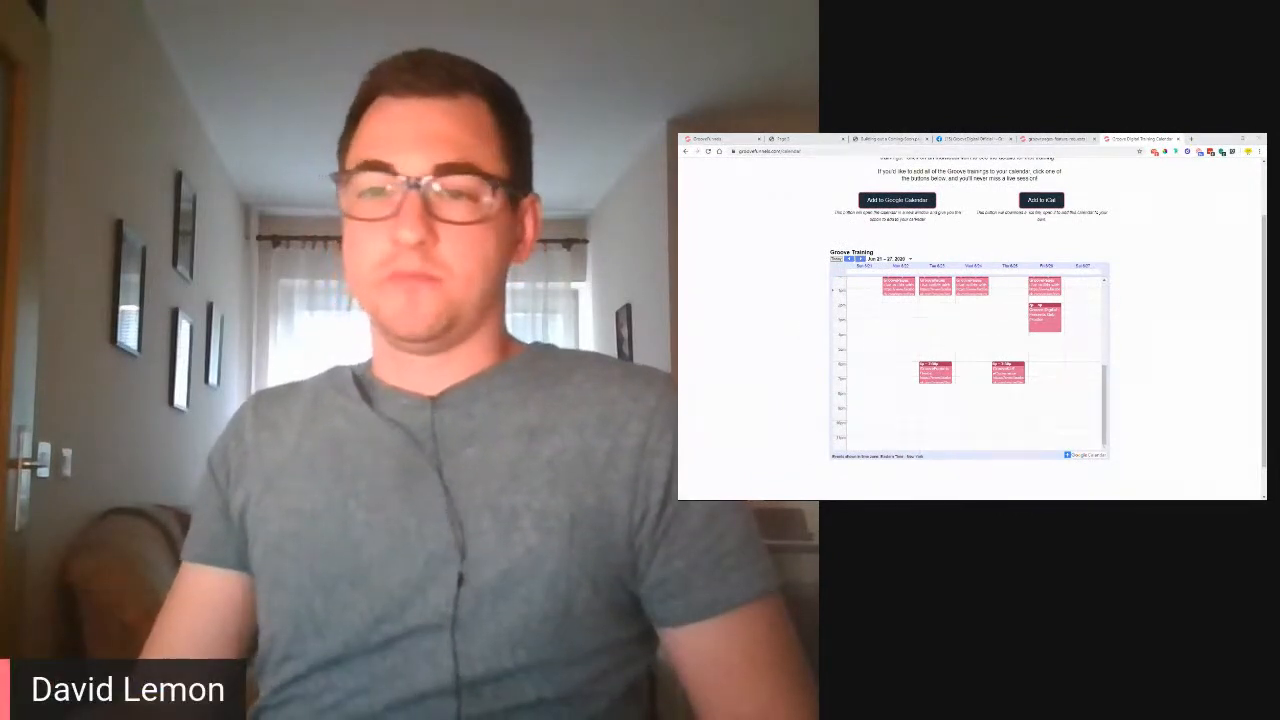
click(917, 140)
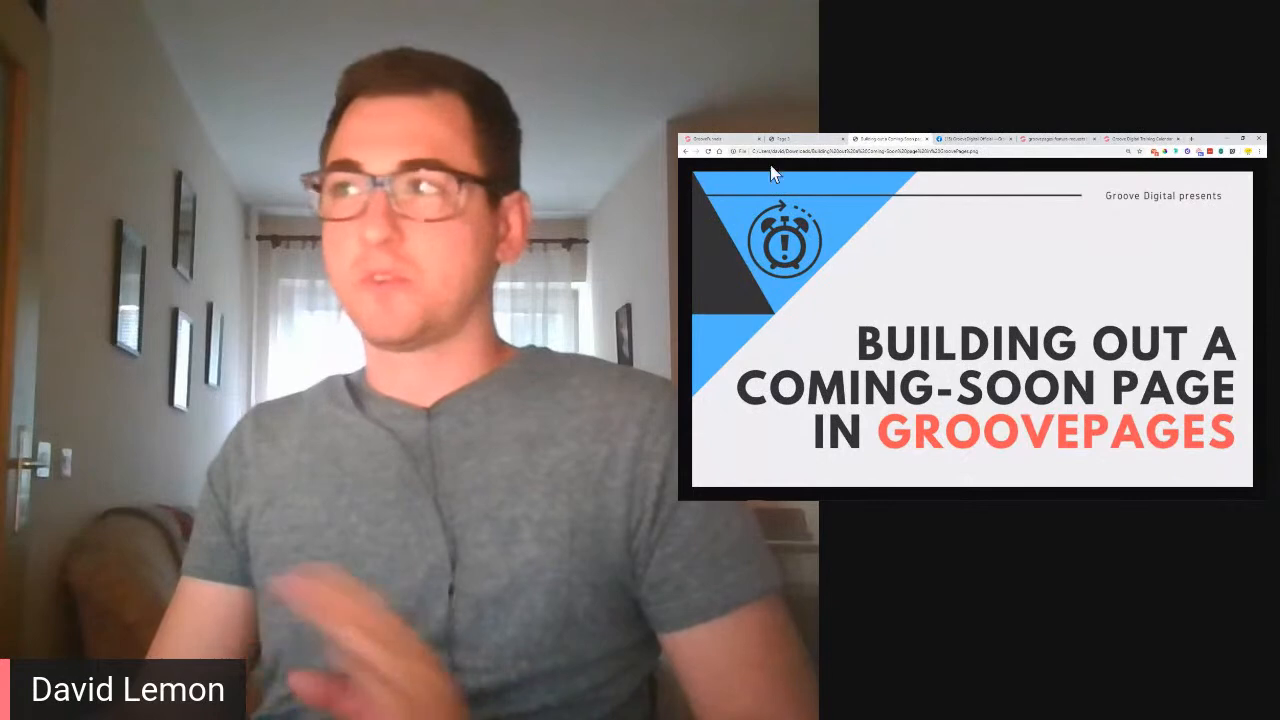
Step: Review the tutorial video posts in the GrooveDigital Official Facebook group, view a post author's profile and go back to the group
click(976, 140)
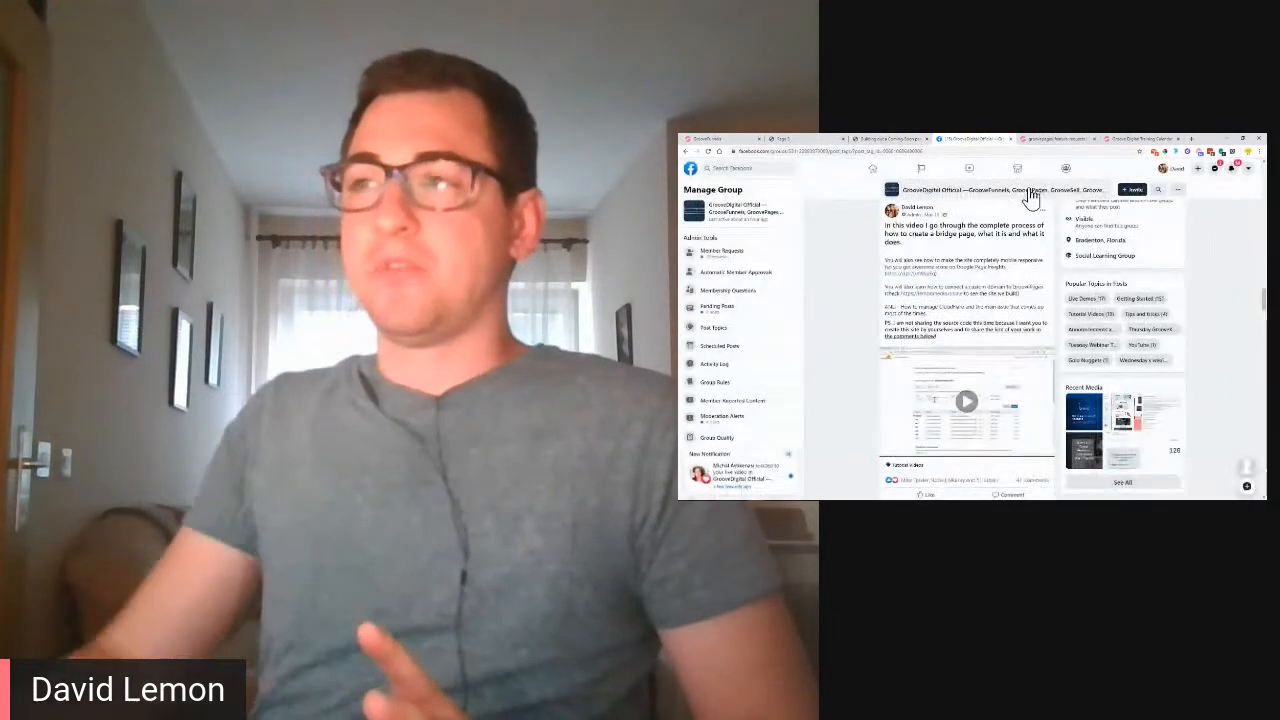
scroll(1018, 224, up, 3)
scroll(829, 274, up, 10)
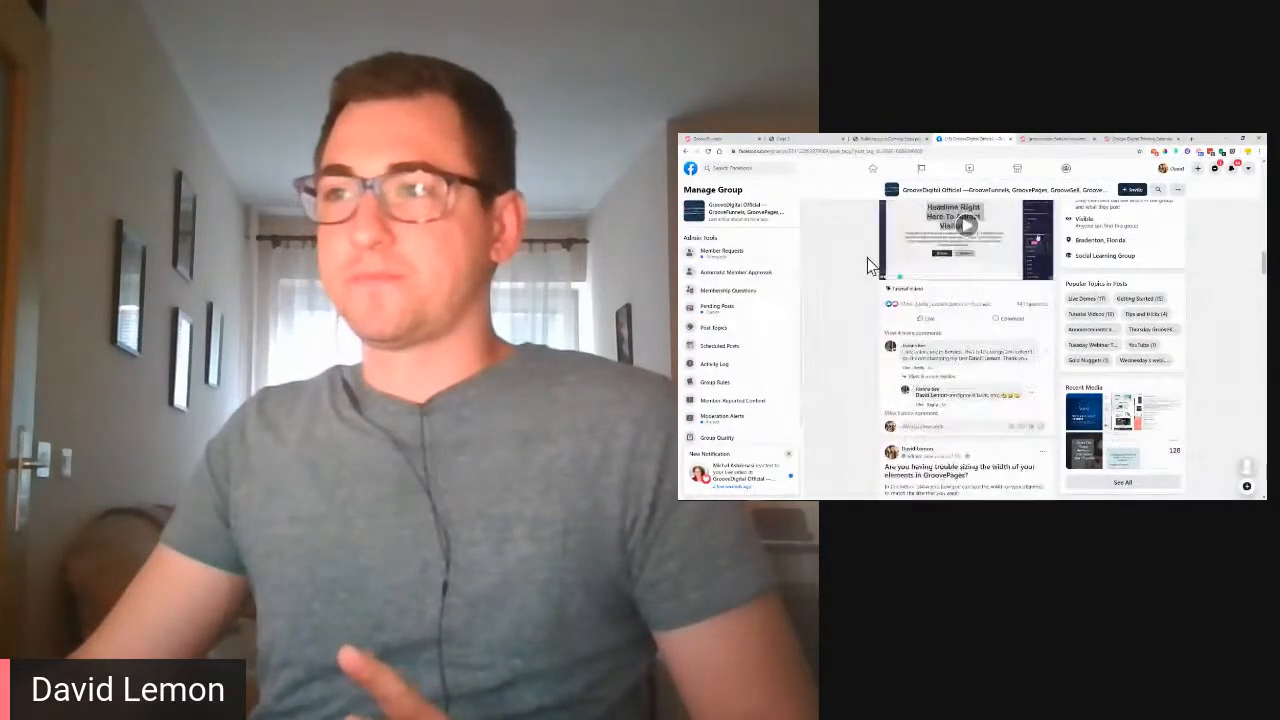
mouse_move(897, 343)
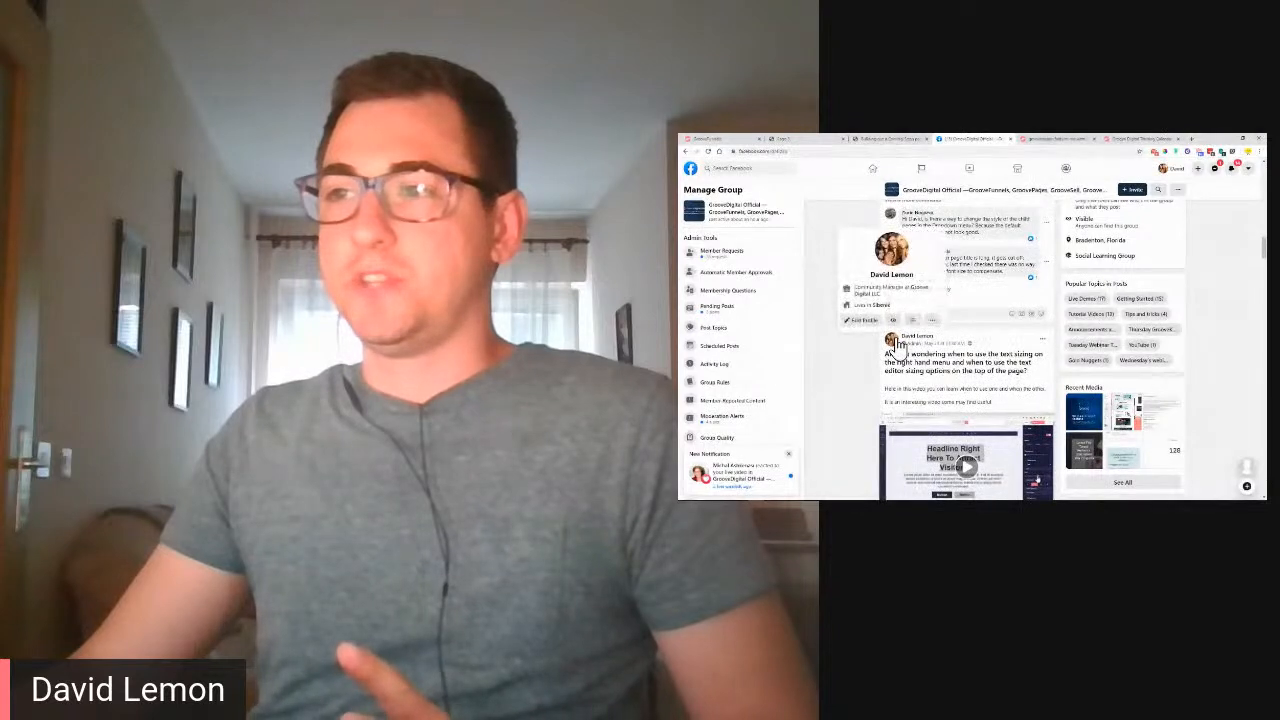
click(688, 150)
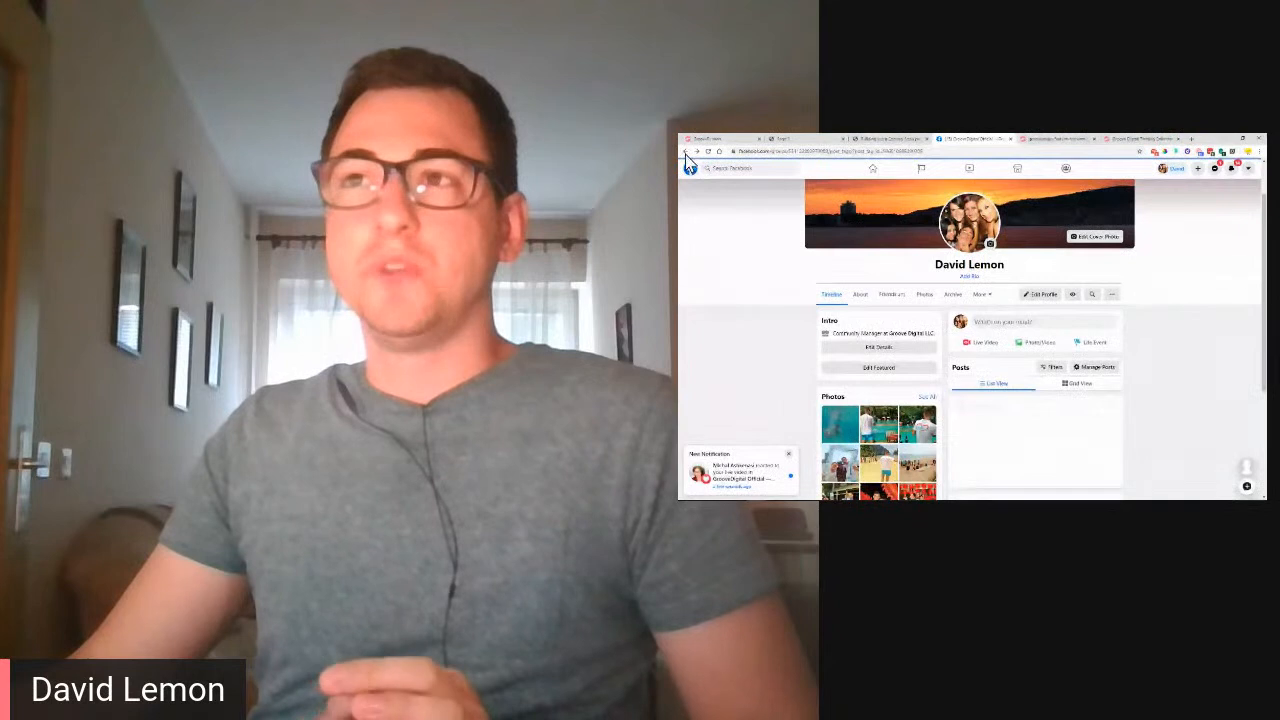
click(685, 152)
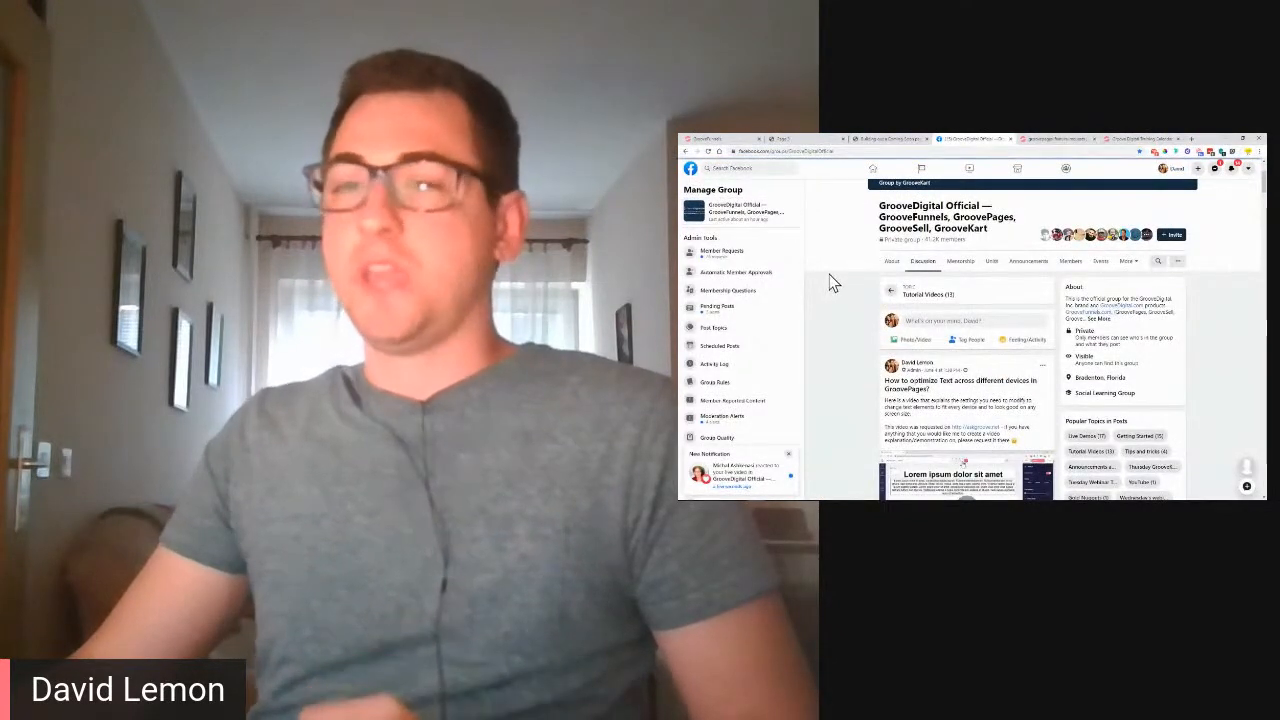
Step: Browse the member posts and comments in the GrooveDigital Official group's discussion feed, ending back on the coming-soon page title slide
scroll(818, 332, down, 10)
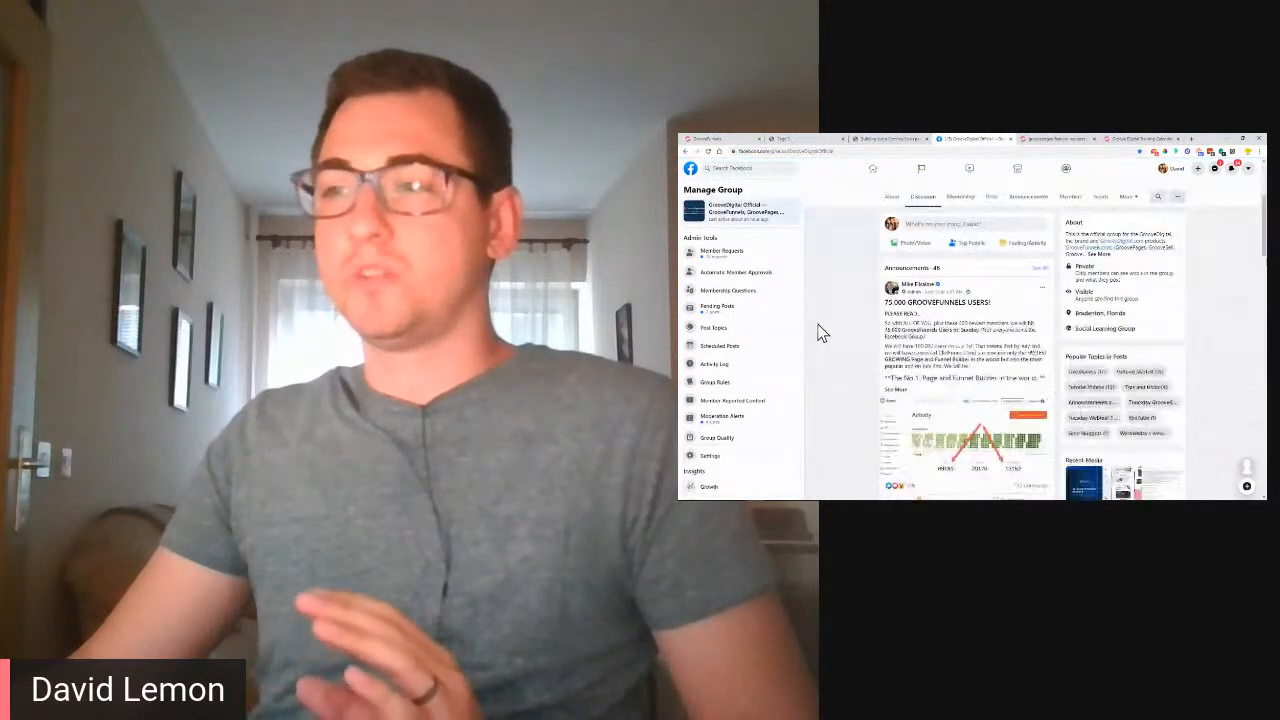
scroll(820, 331, down, 10)
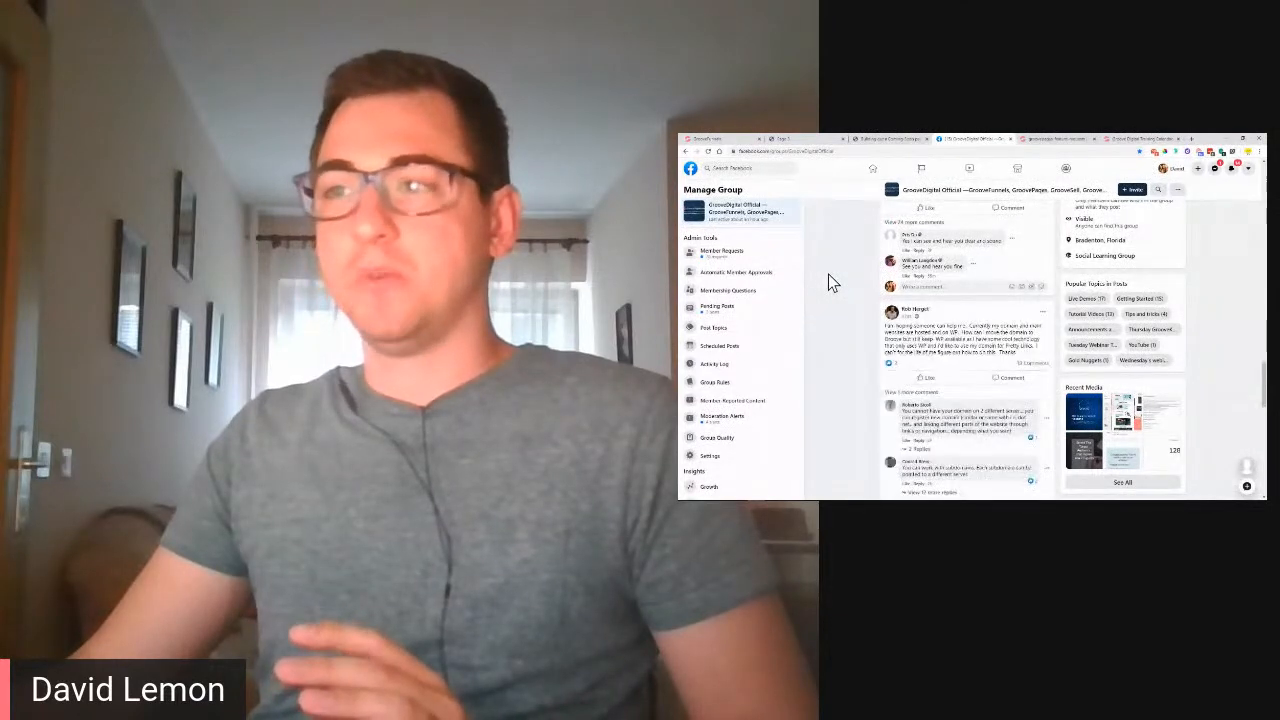
scroll(828, 283, down, 5)
scroll(828, 274, down, 10)
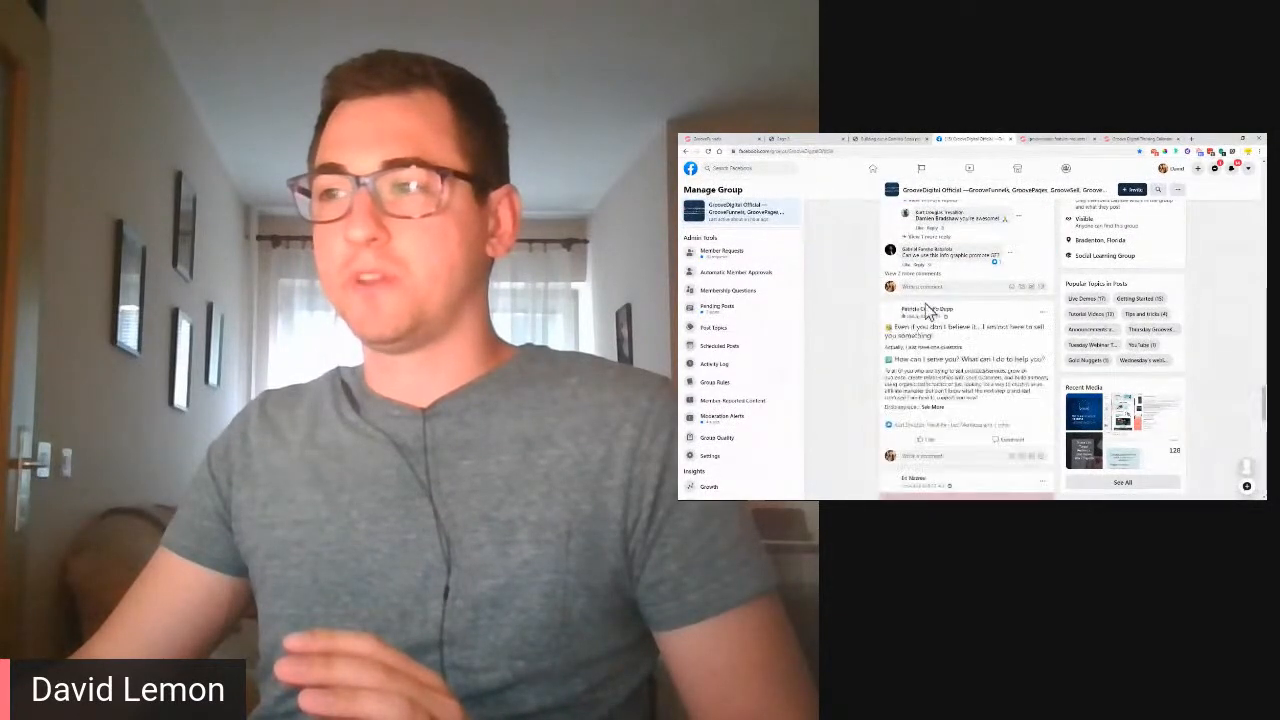
scroll(870, 288, down, 10)
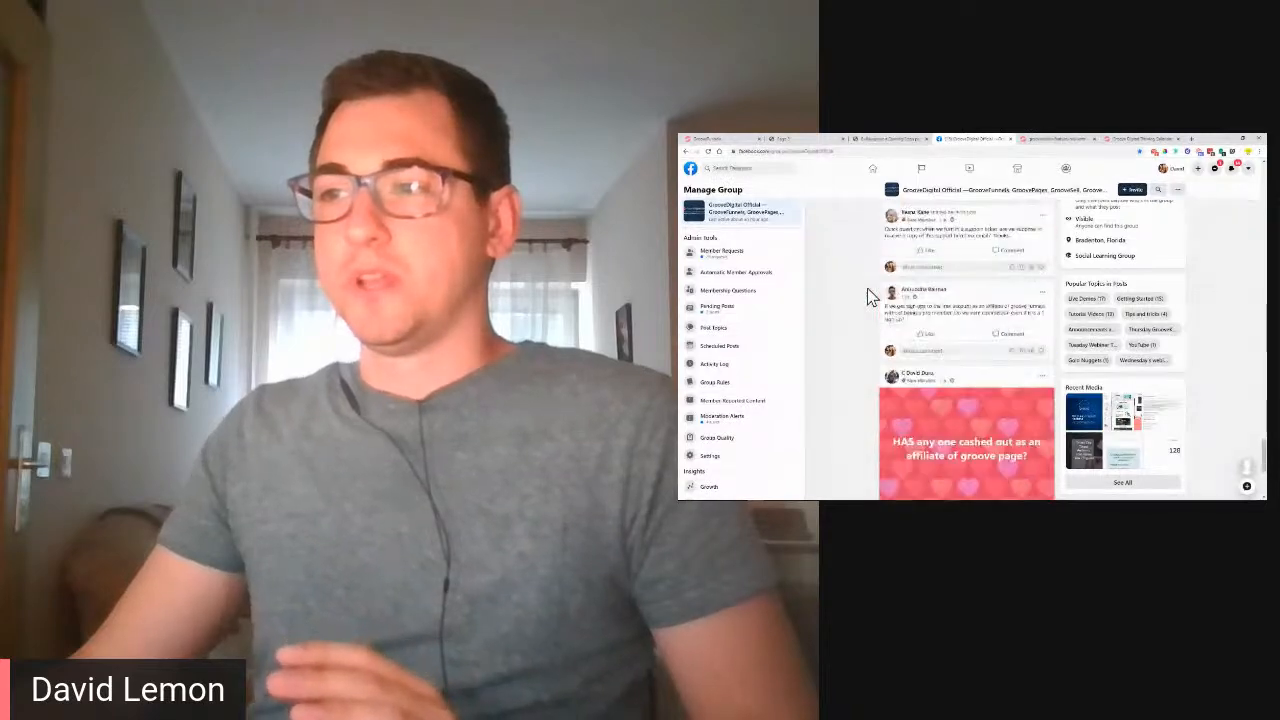
scroll(868, 285, down, 12)
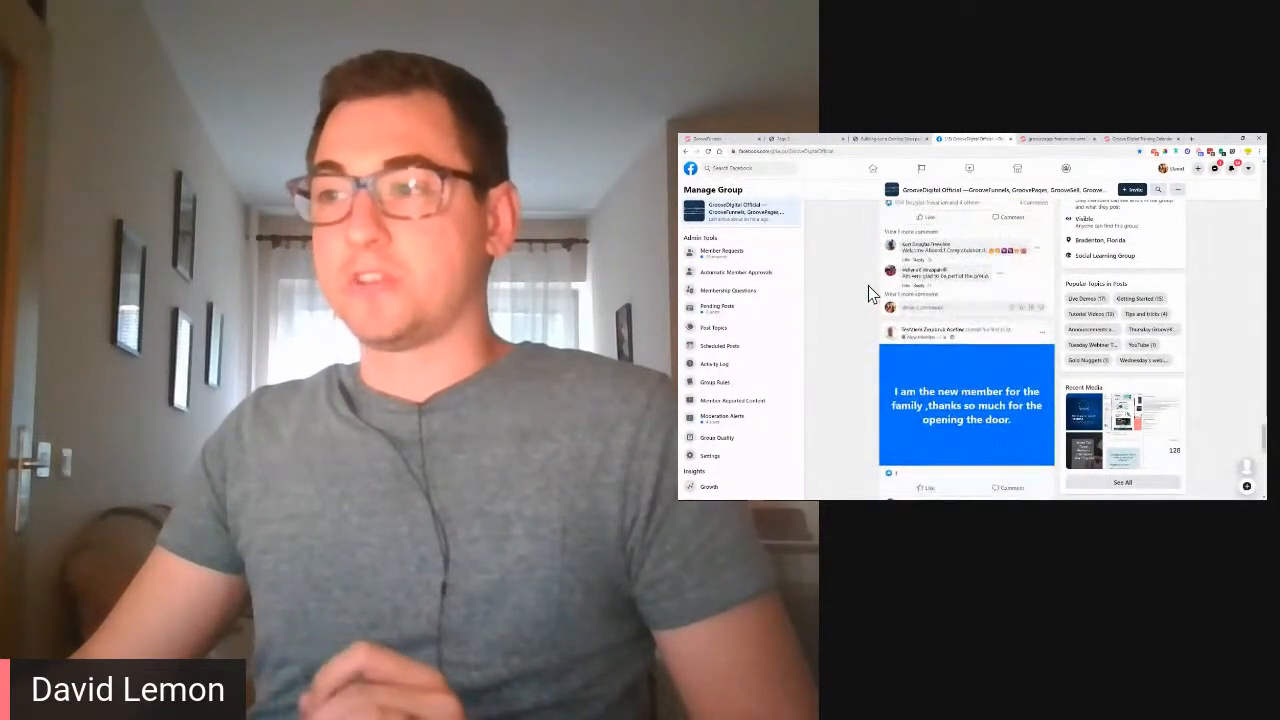
scroll(868, 285, down, 12)
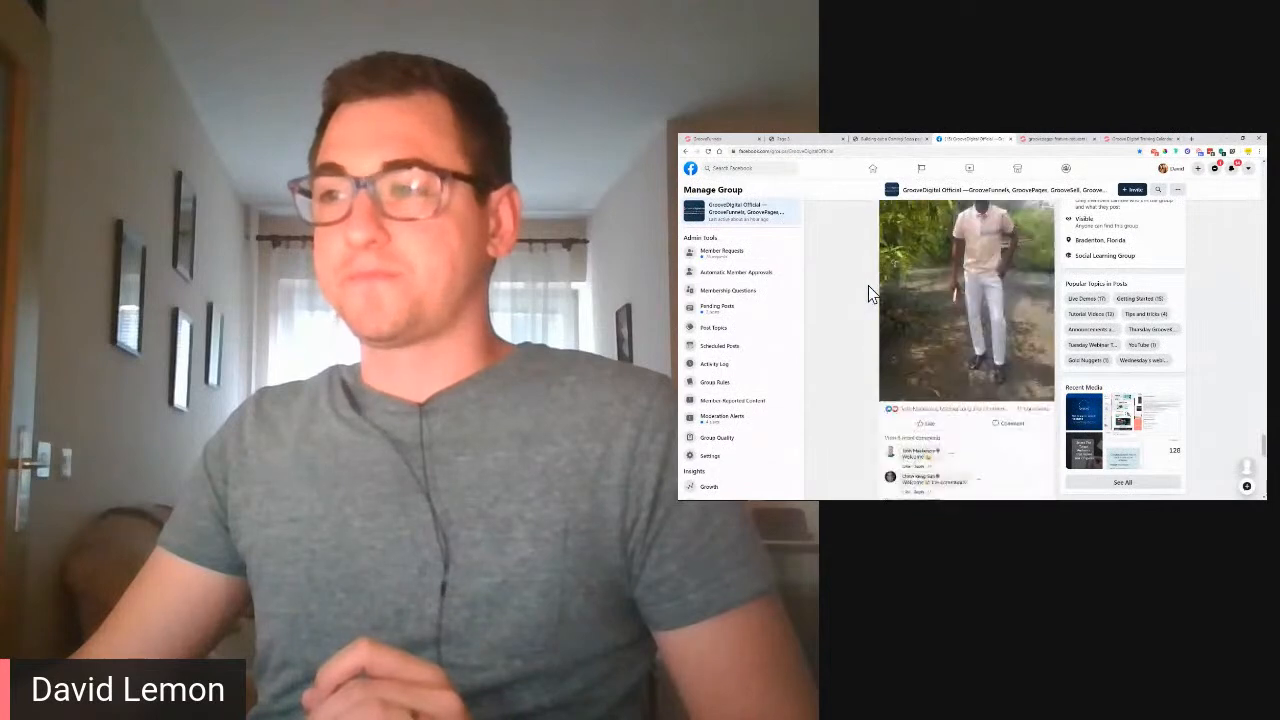
scroll(868, 285, down, 12)
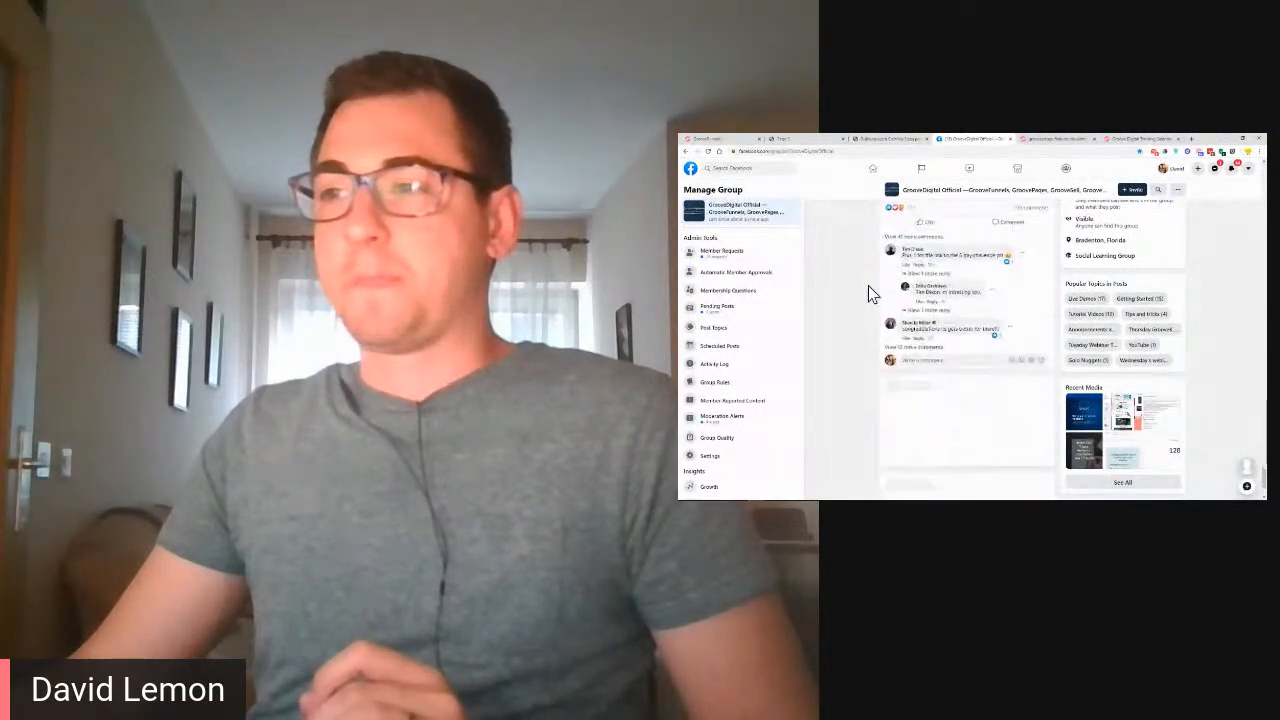
scroll(868, 285, down, 10)
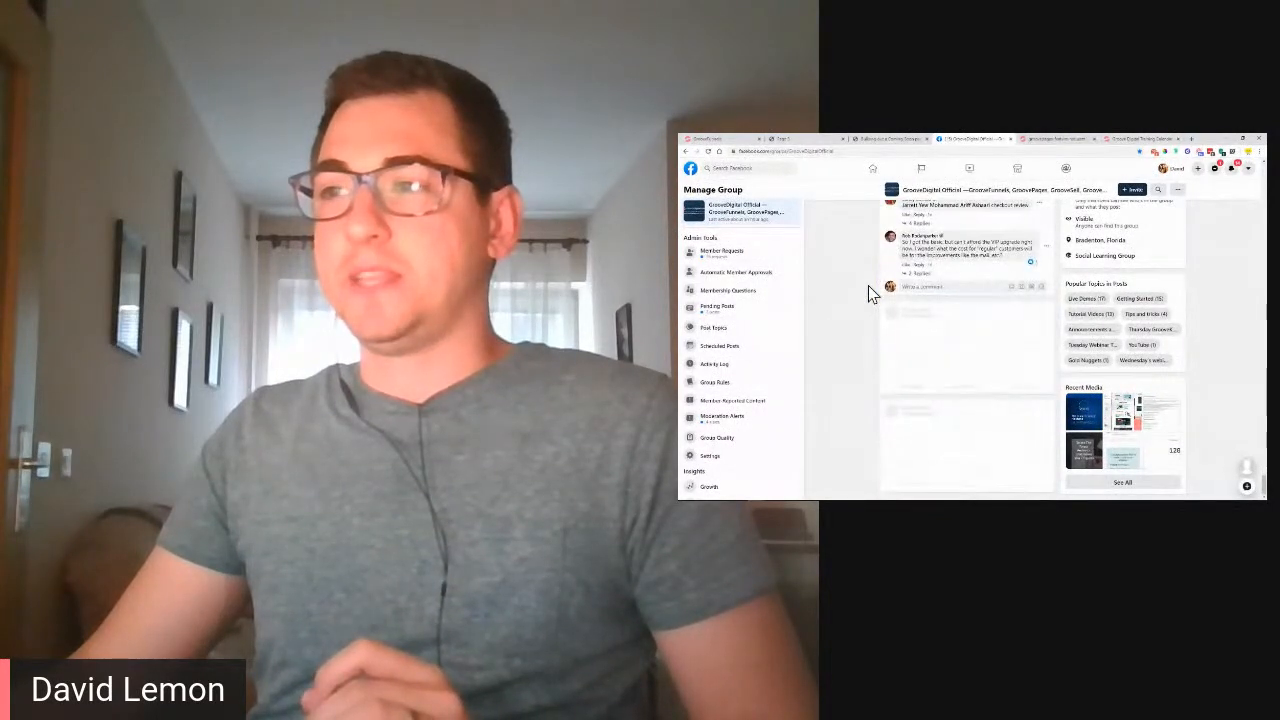
scroll(868, 285, down, 12)
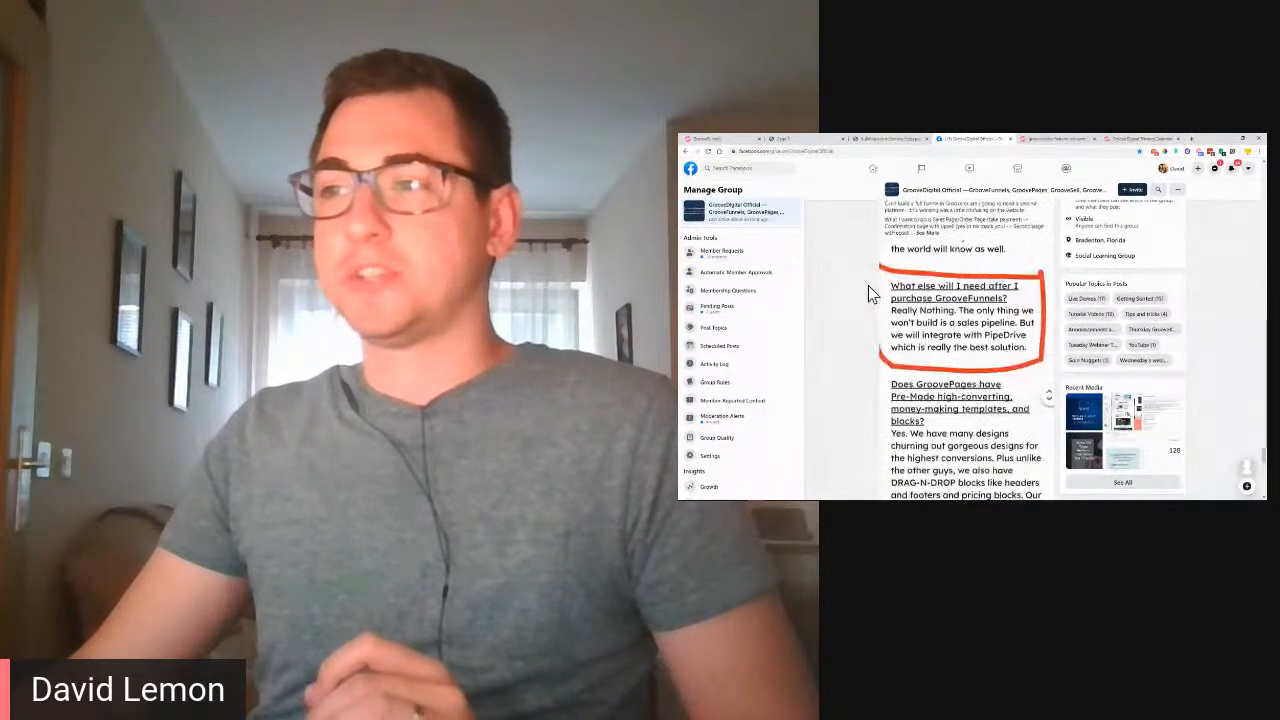
scroll(868, 286, down, 3)
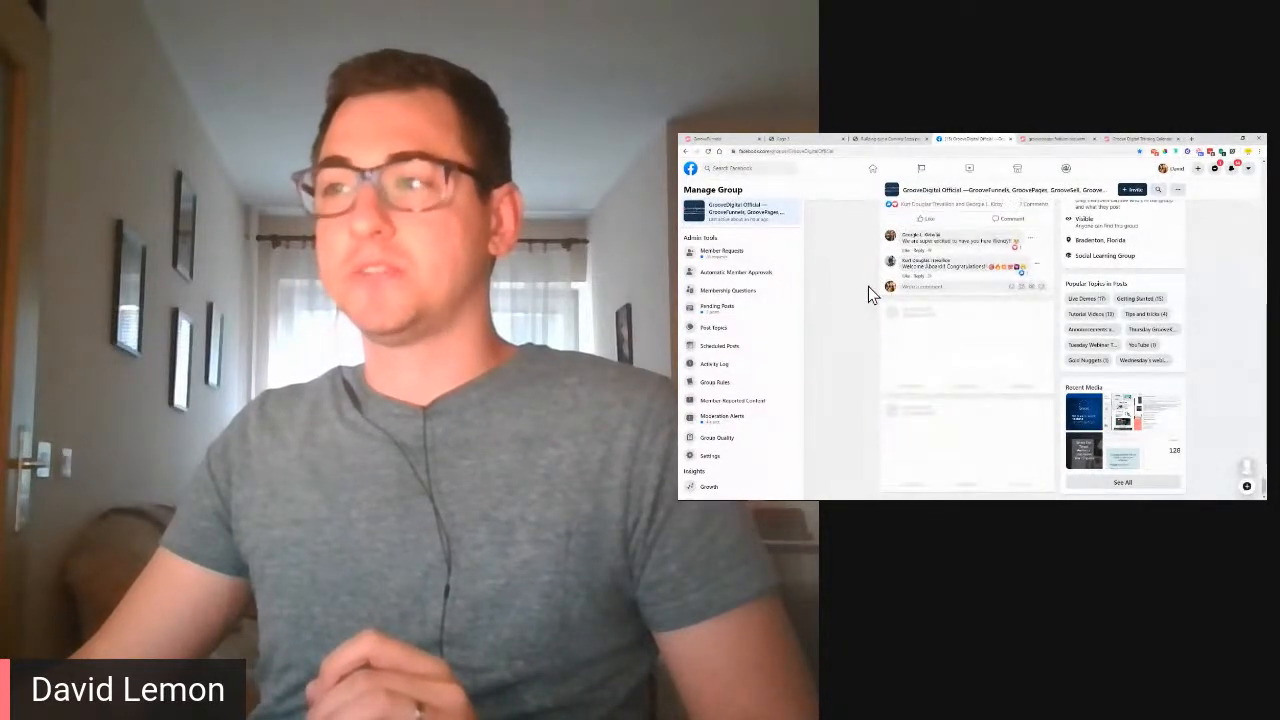
scroll(868, 286, down, 2)
scroll(868, 286, down, 10)
scroll(868, 286, down, 10)
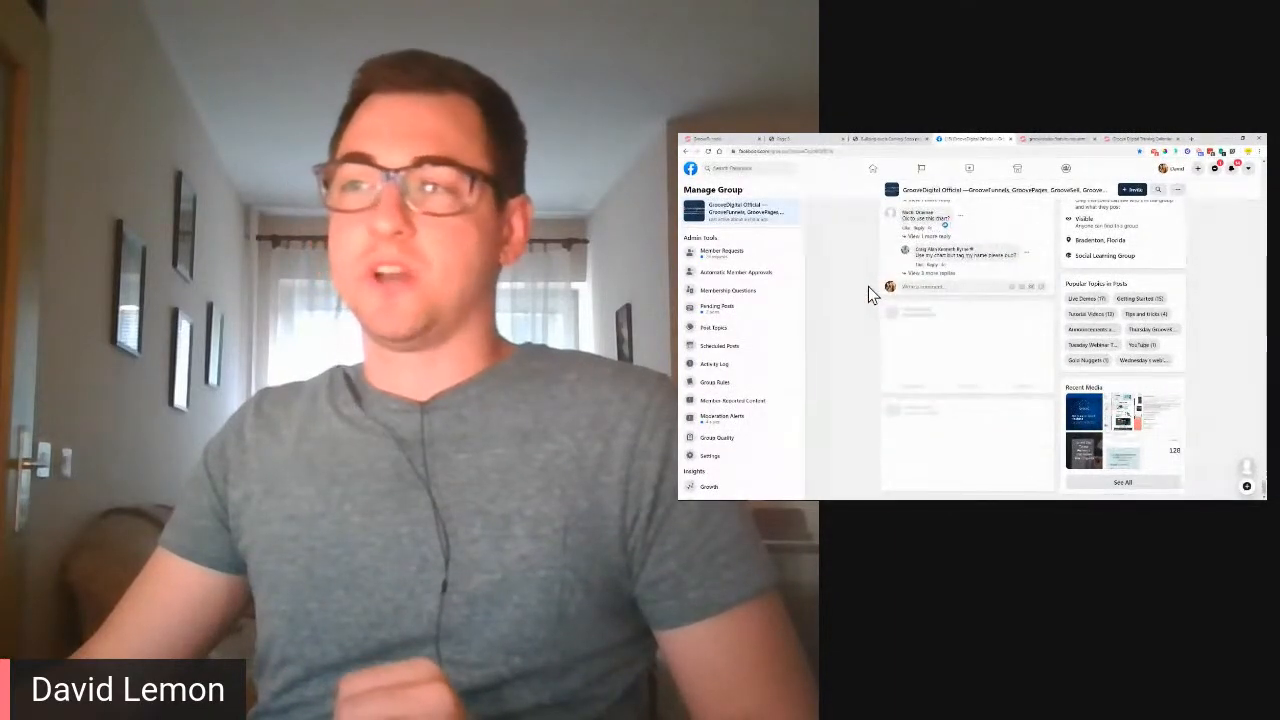
scroll(855, 327, down, 15)
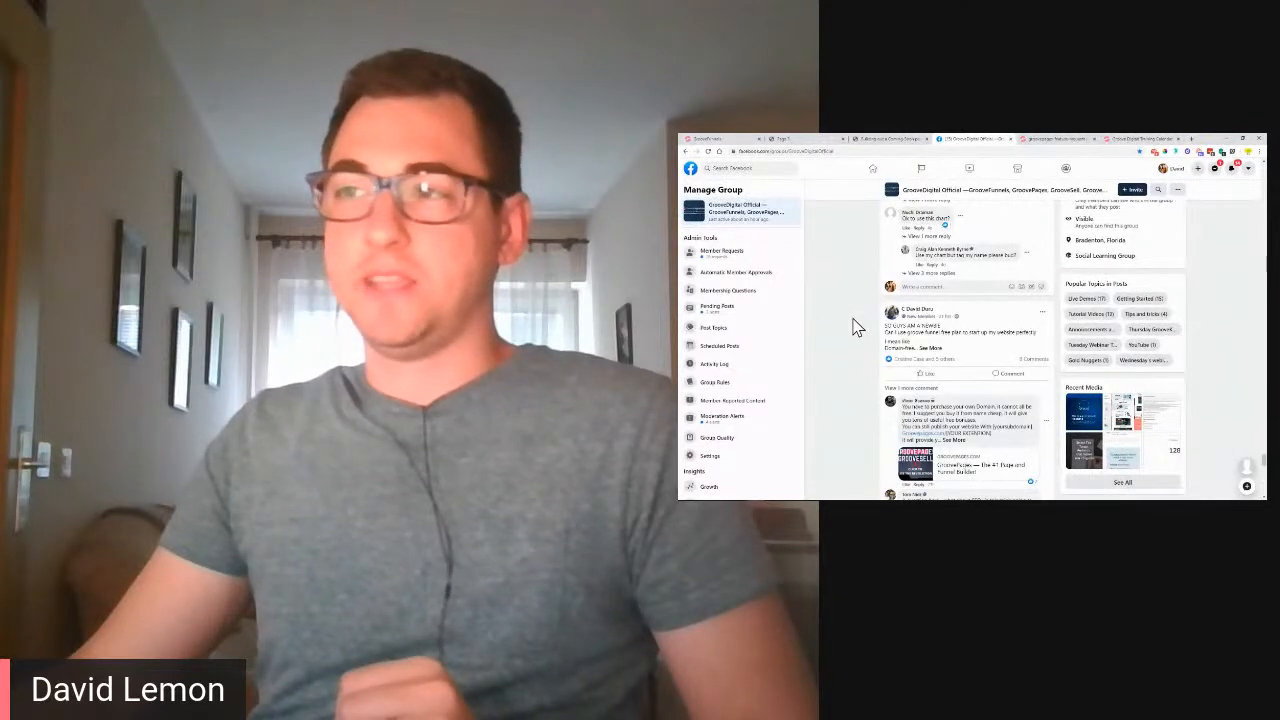
scroll(855, 330, down, 5)
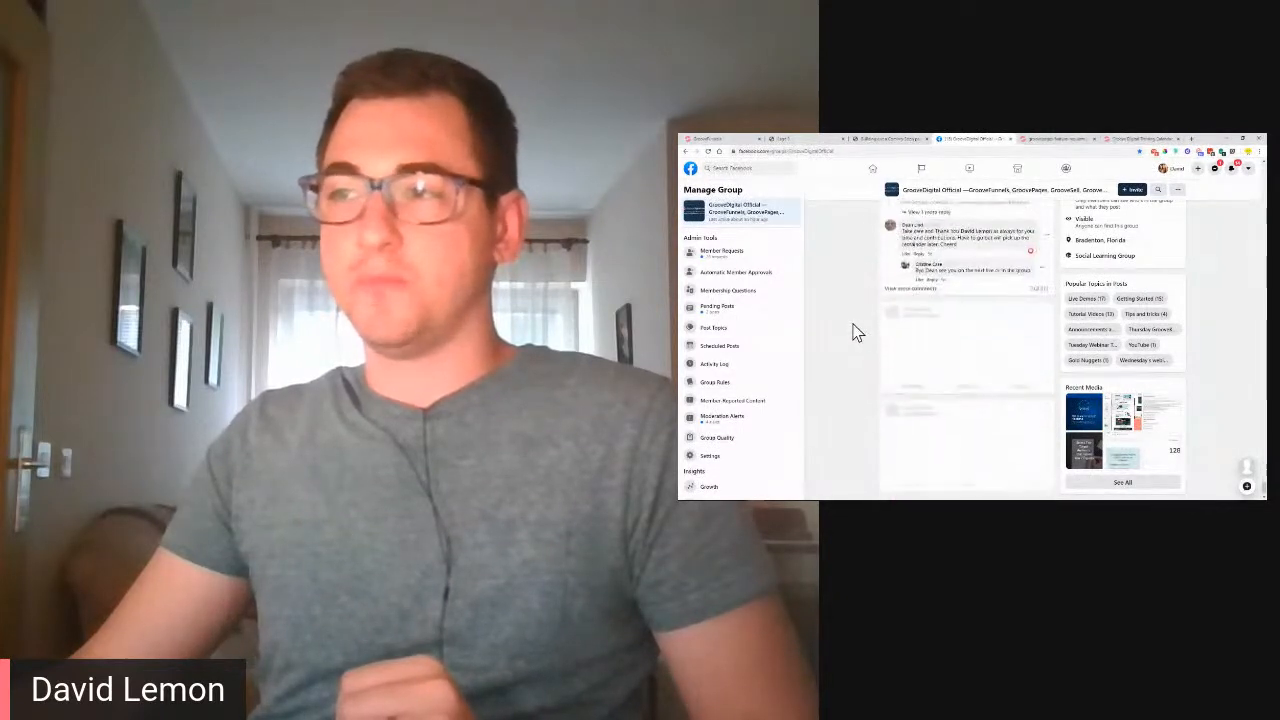
scroll(851, 330, down, 5)
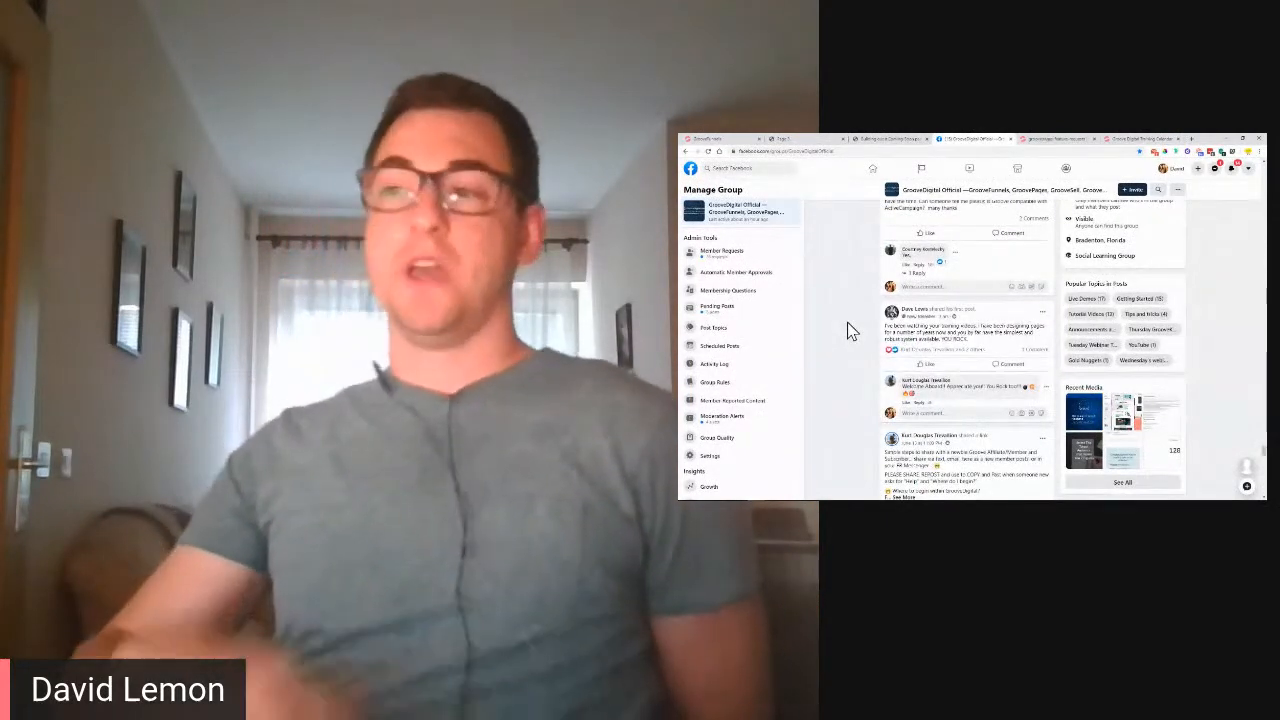
scroll(847, 322, down, 3)
scroll(843, 324, down, 6)
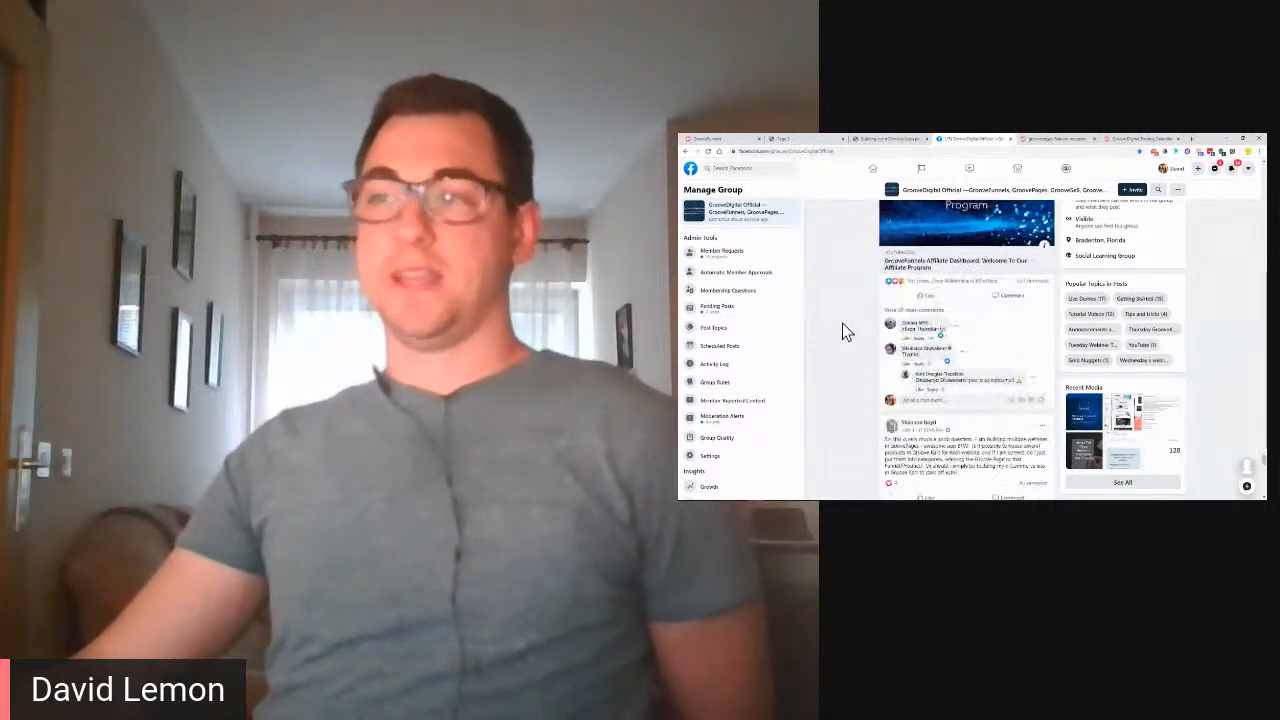
scroll(842, 323, down, 8)
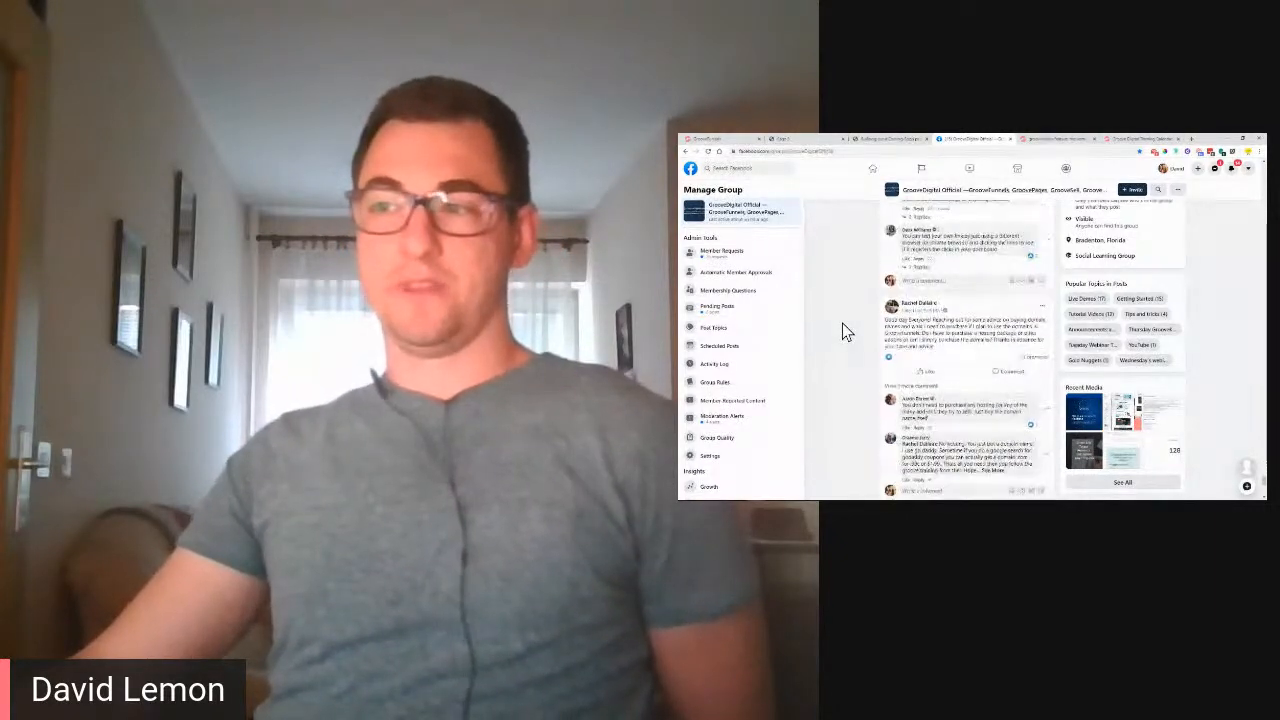
scroll(842, 323, down, 8)
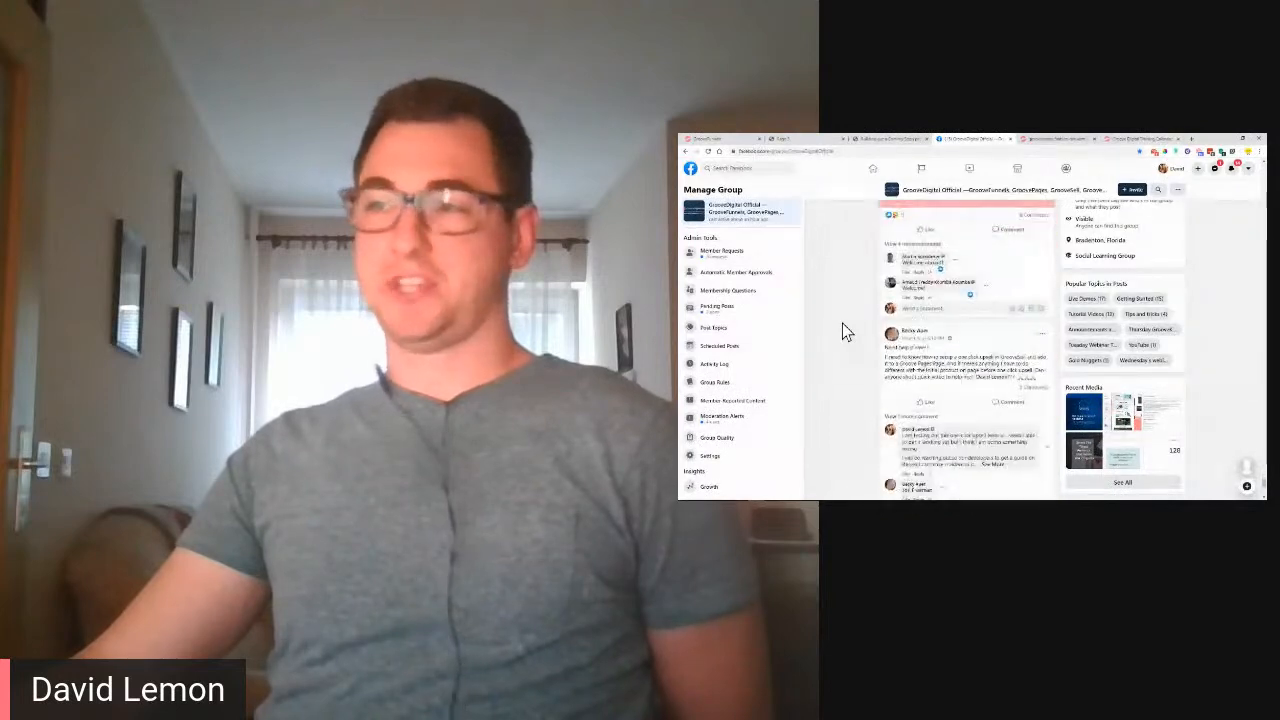
scroll(842, 323, down, 8)
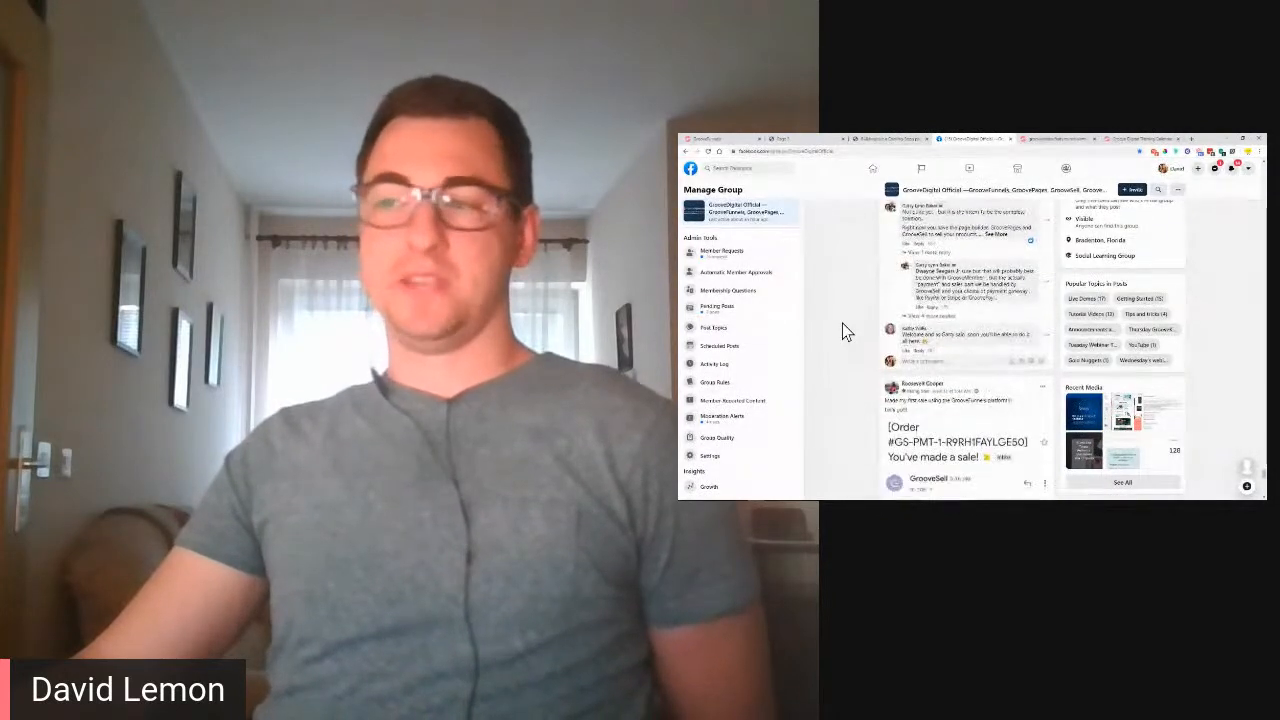
scroll(842, 325, down, 8)
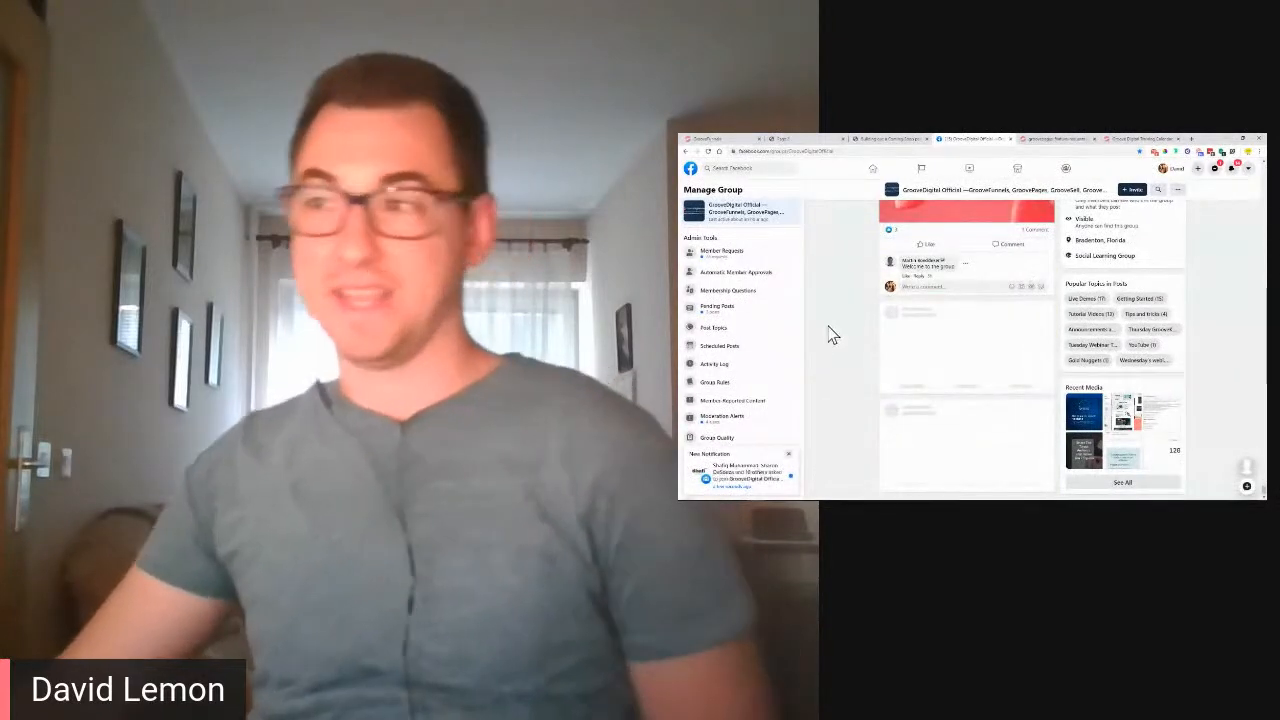
scroll(811, 353, down, 10)
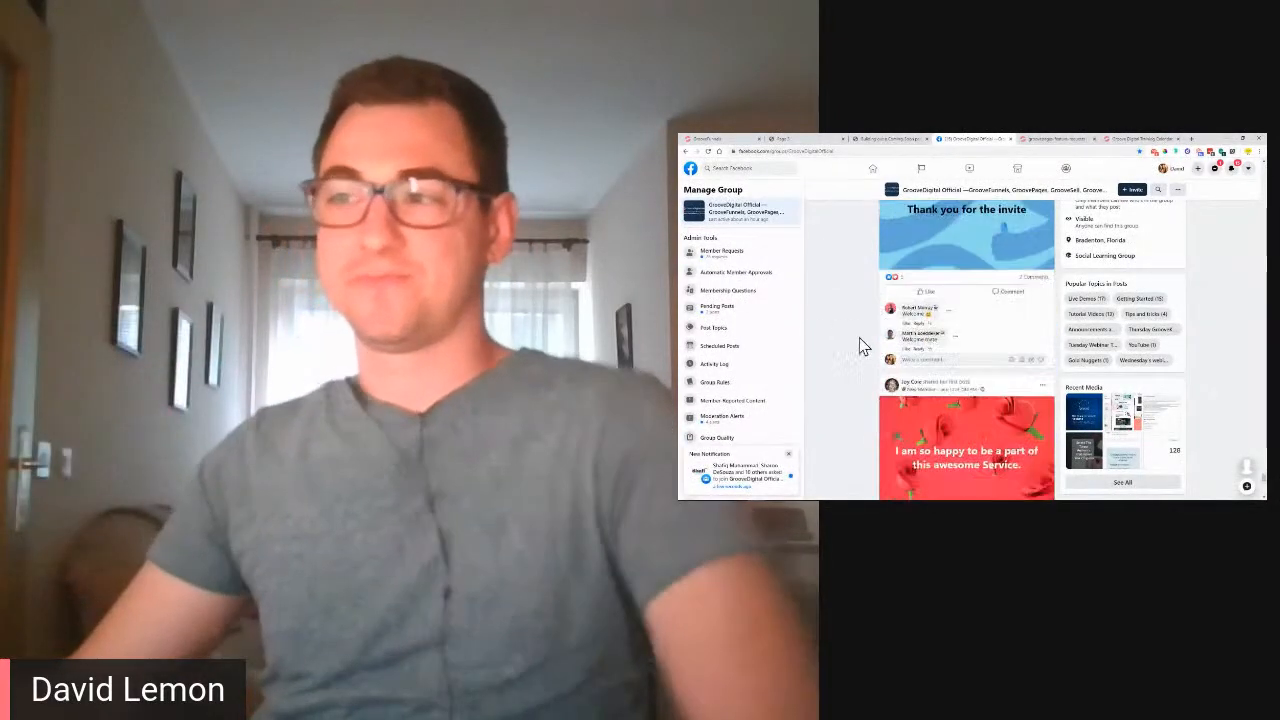
scroll(857, 359, down, 10)
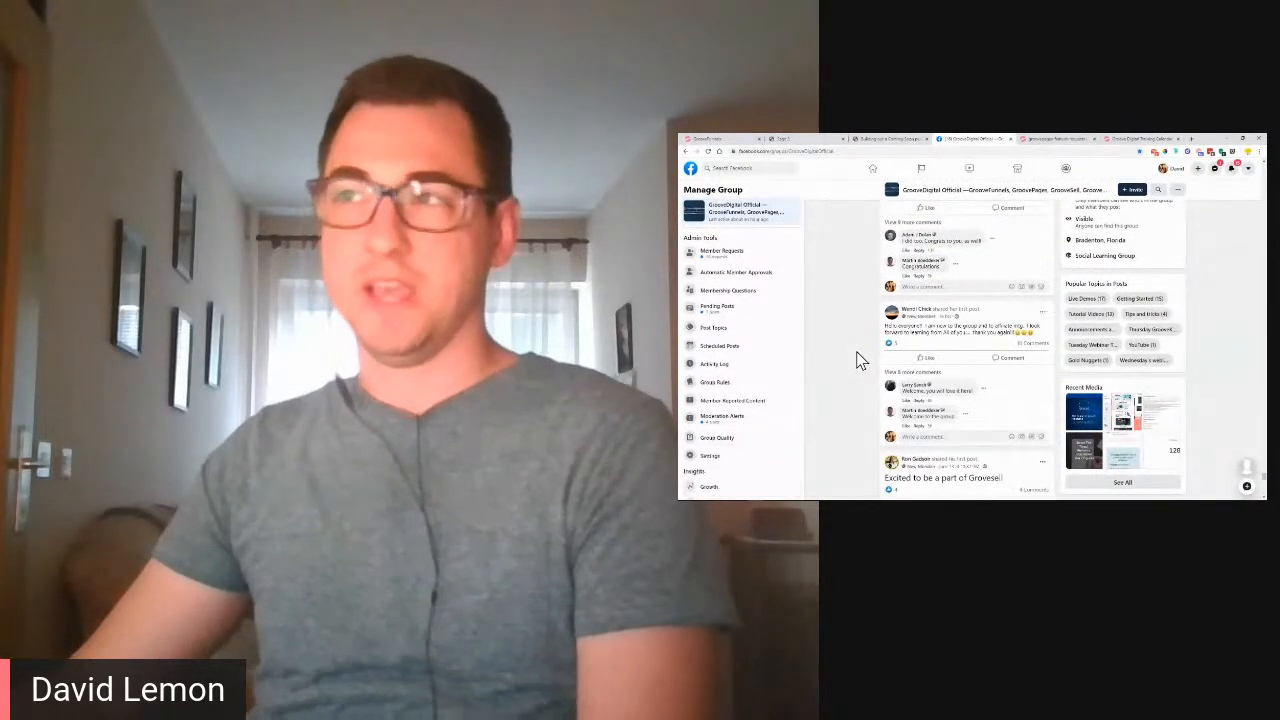
click(866, 138)
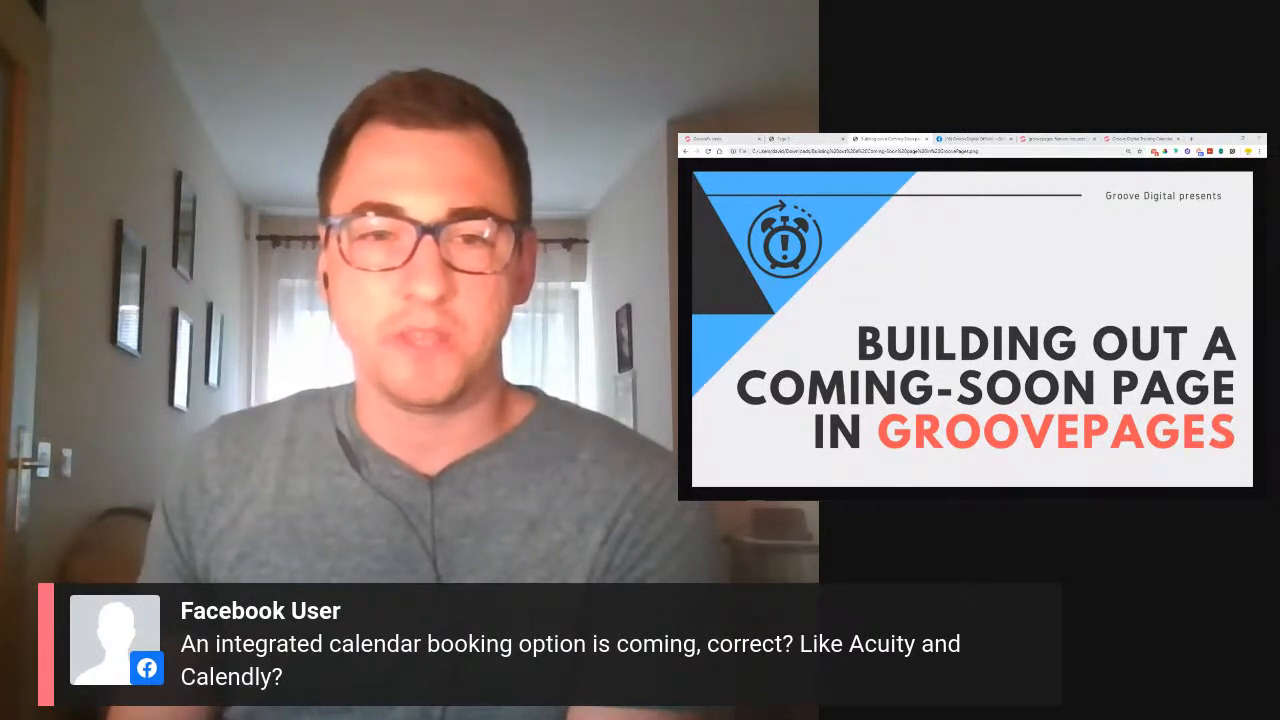
Step: Leave the GroovePages editor for the GrooveFunnels dashboard and open the GrooveCalendar page among the Future GrooveFunnels apps
click(722, 138)
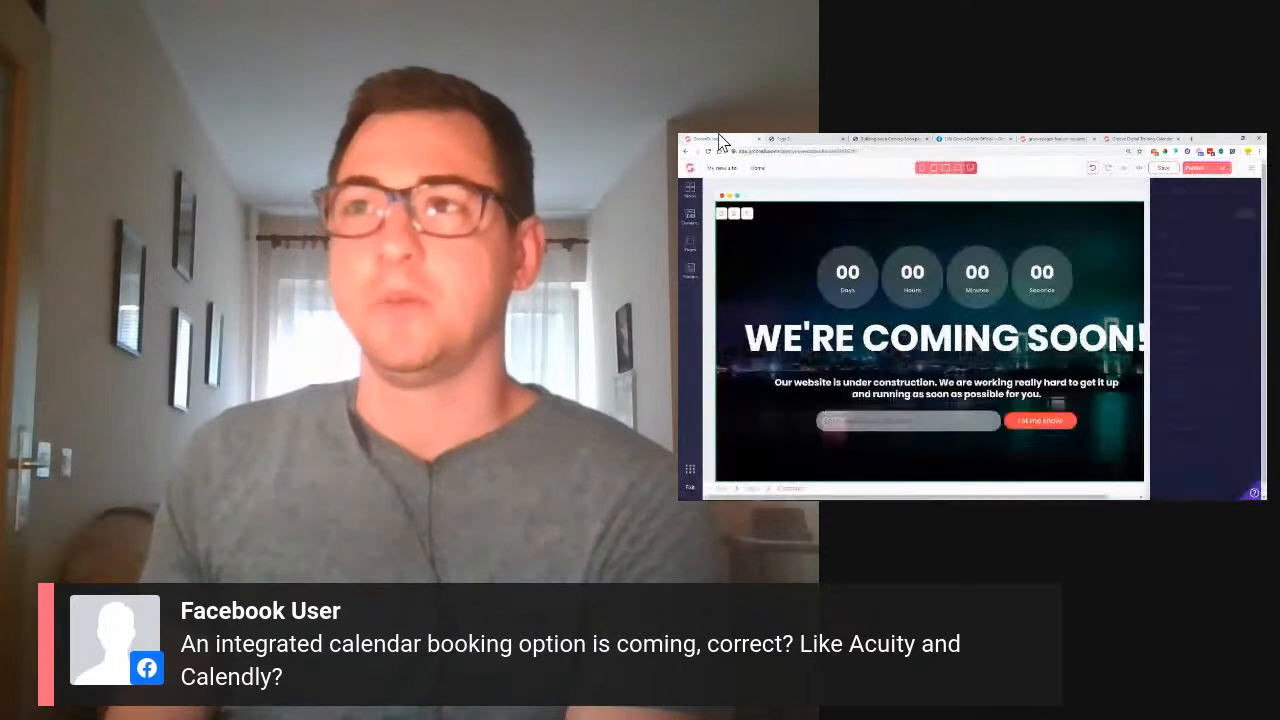
click(690, 168)
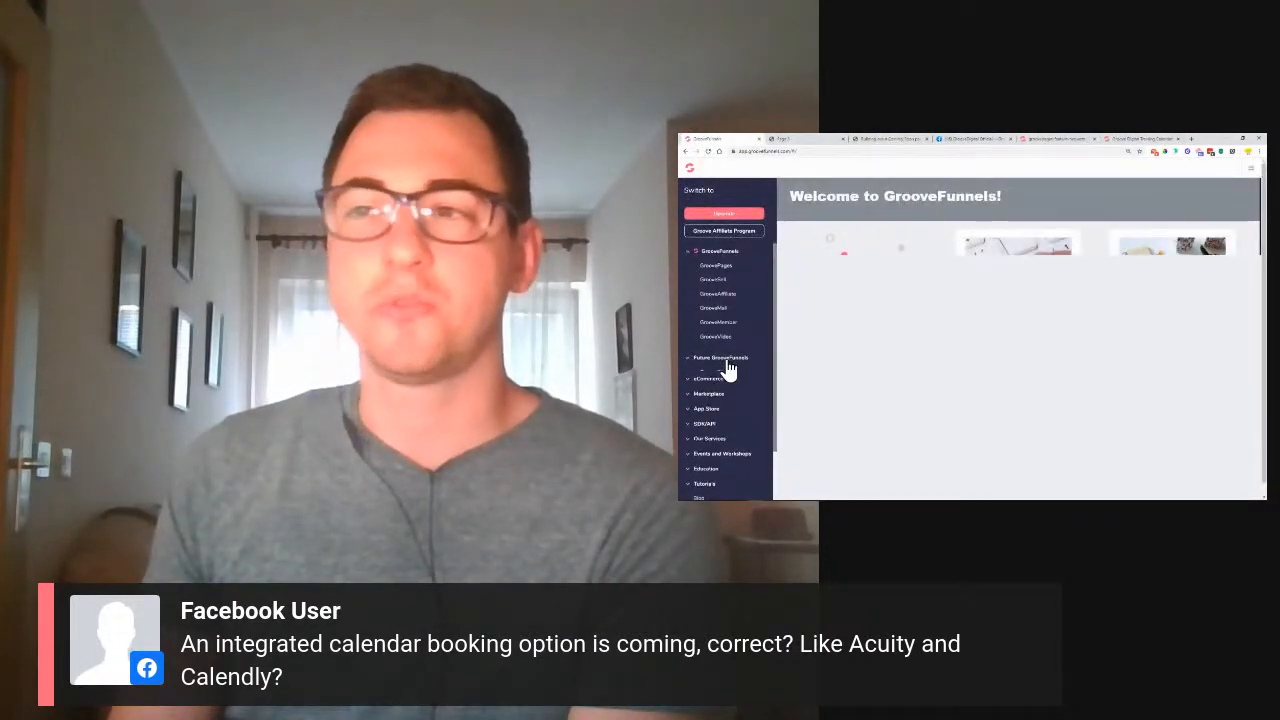
click(728, 362)
scroll(722, 320, down, 2)
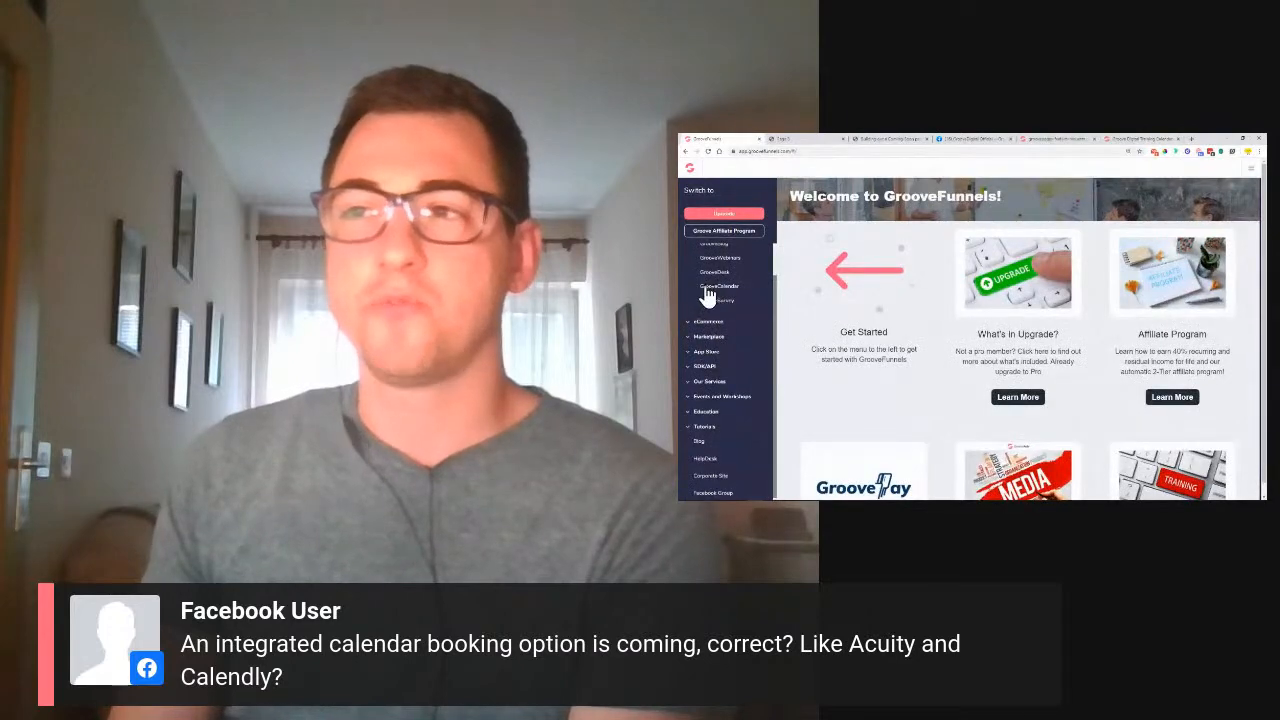
click(712, 286)
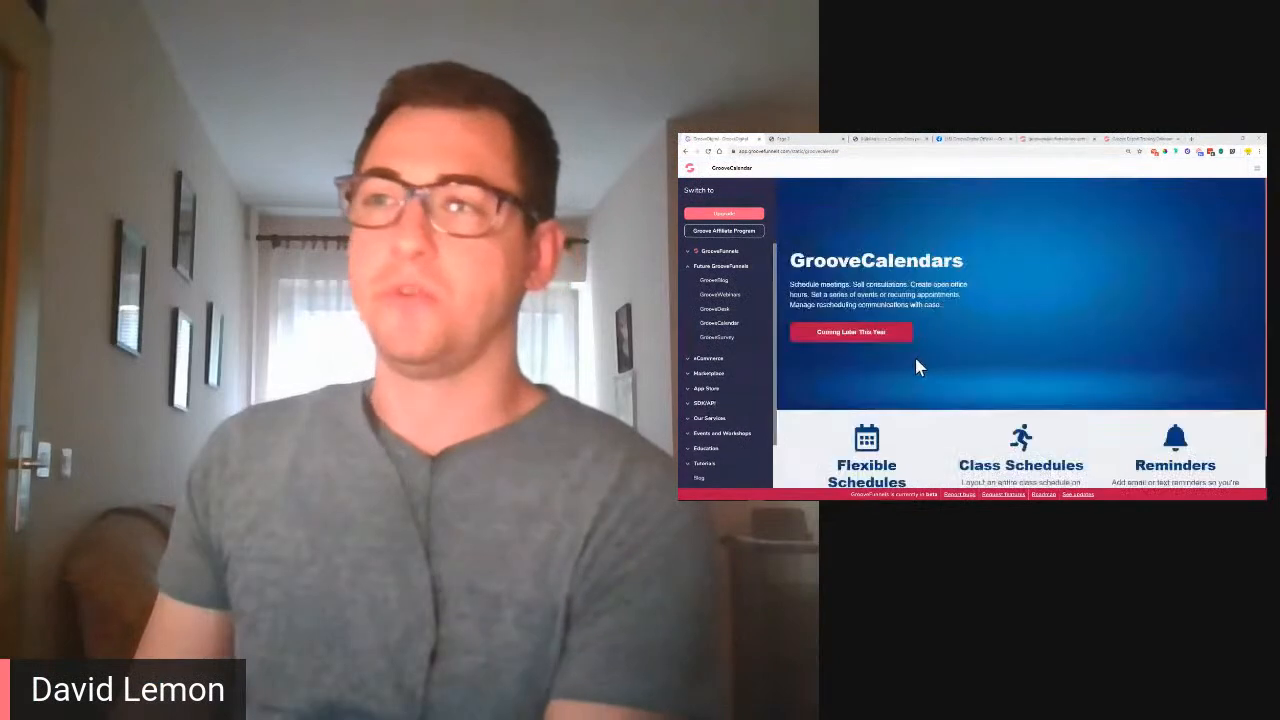
Step: Review the GrooveCalendars feature descriptions for flexible schedules, class schedules and reminders, highlighting part of the reminders text and clearing the selection
scroll(994, 297, down, 1)
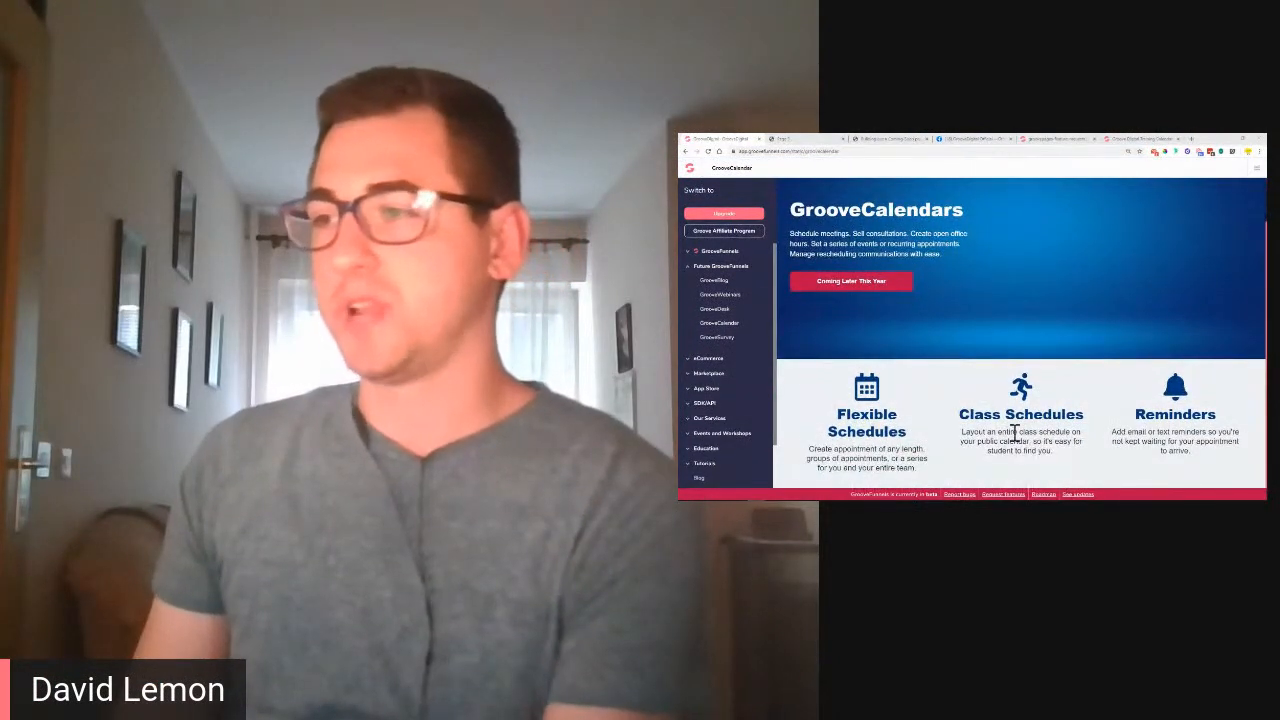
drag(1185, 432, 1249, 443)
click(1047, 393)
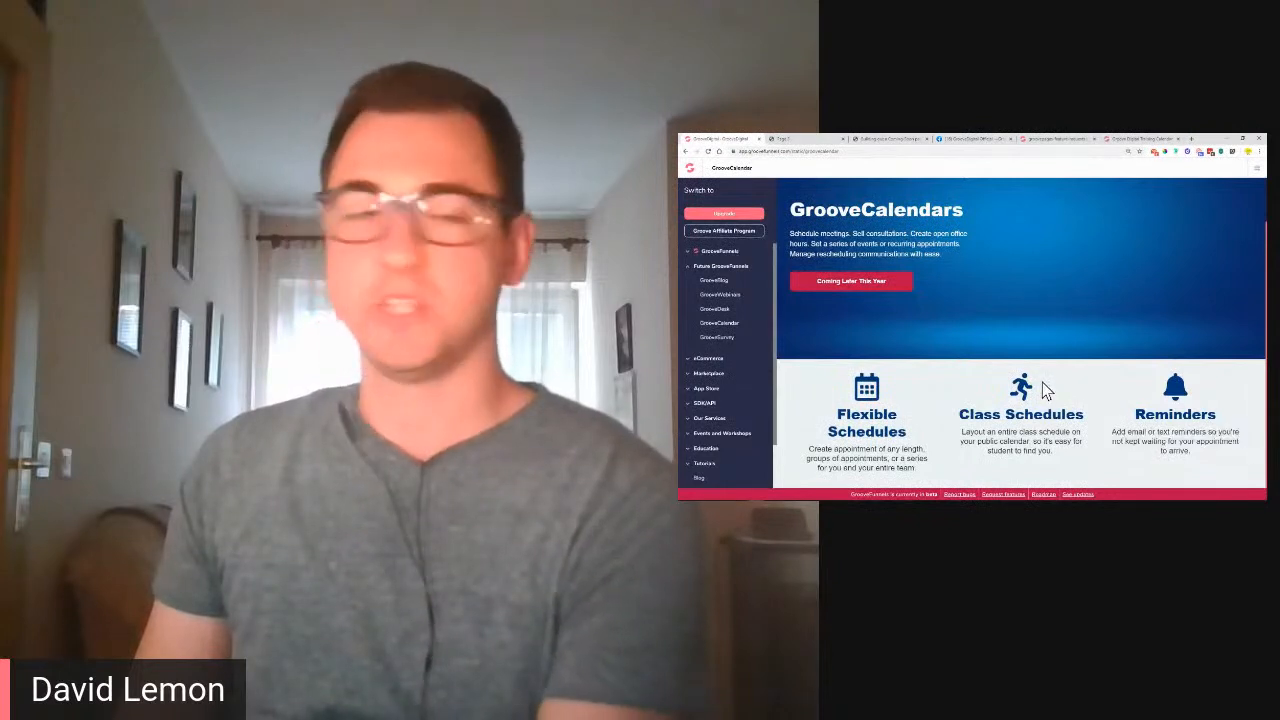